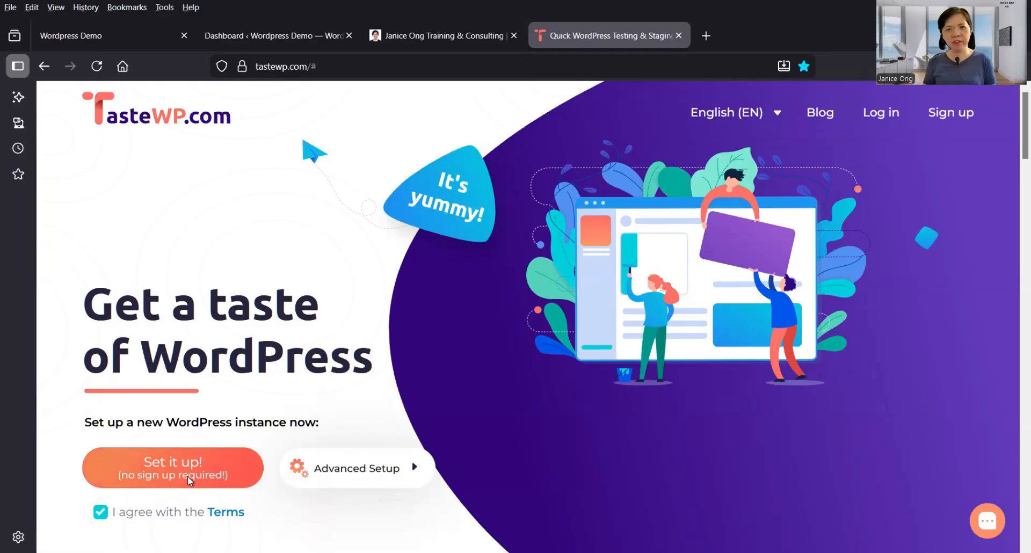
Set up a new TasteWP WordPress instance without signing up, and open the new site through its URL.
click(188, 476)
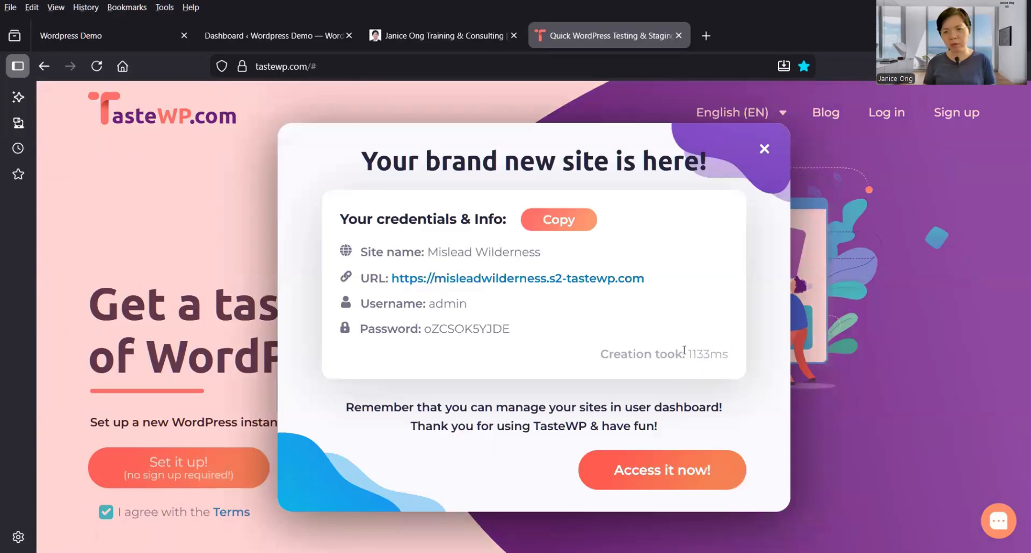
right_click(526, 279)
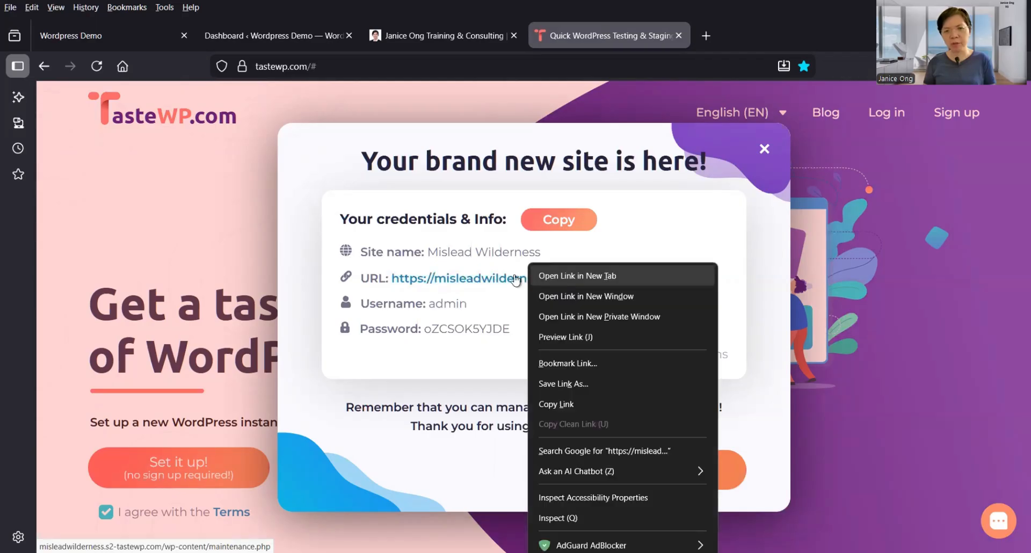
click(499, 279)
click(501, 279)
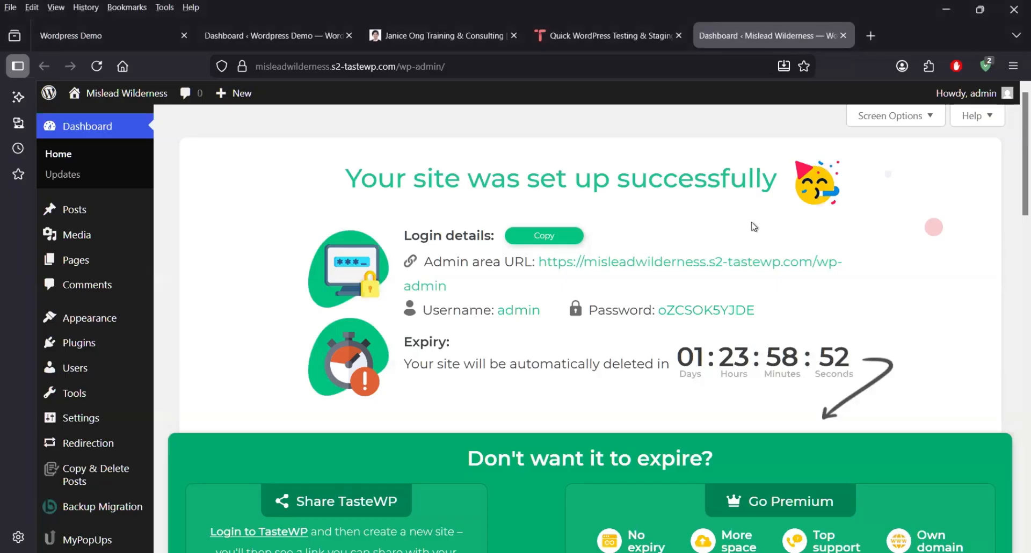
Look through the new site's dashboard, including the login details, expiry countdown, non-expiry options and WordPress welcome section.
scroll(754, 226, down, 2)
scroll(407, 194, up, 2)
scroll(526, 259, down, 5)
scroll(524, 255, up, 5)
scroll(455, 251, down, 12)
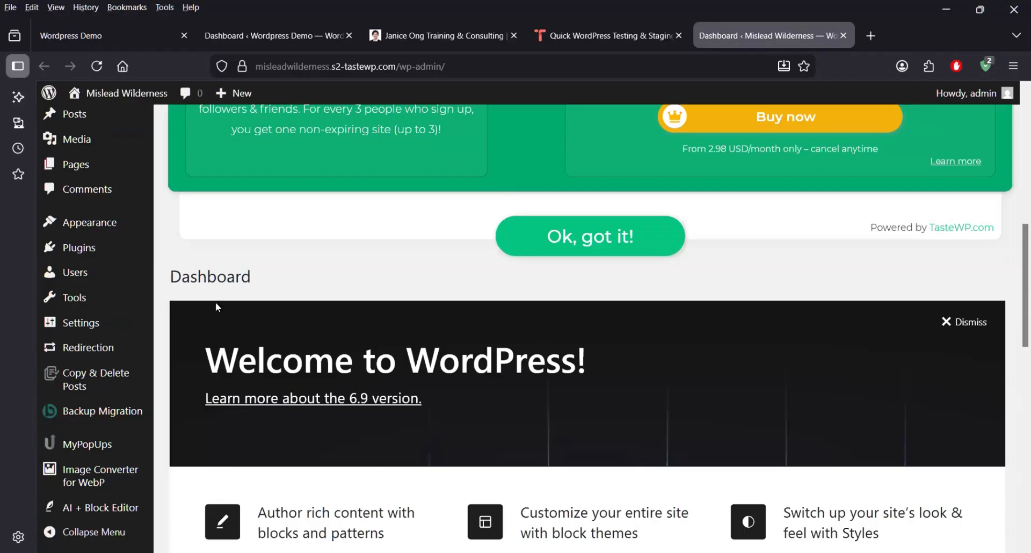
scroll(216, 305, down, 11)
scroll(219, 305, up, 12)
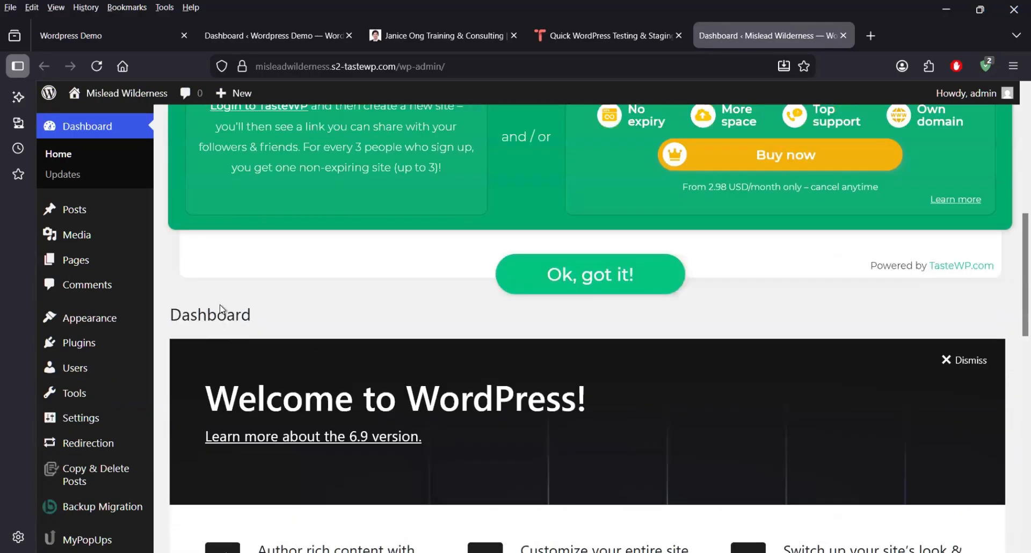
scroll(218, 301, up, 9)
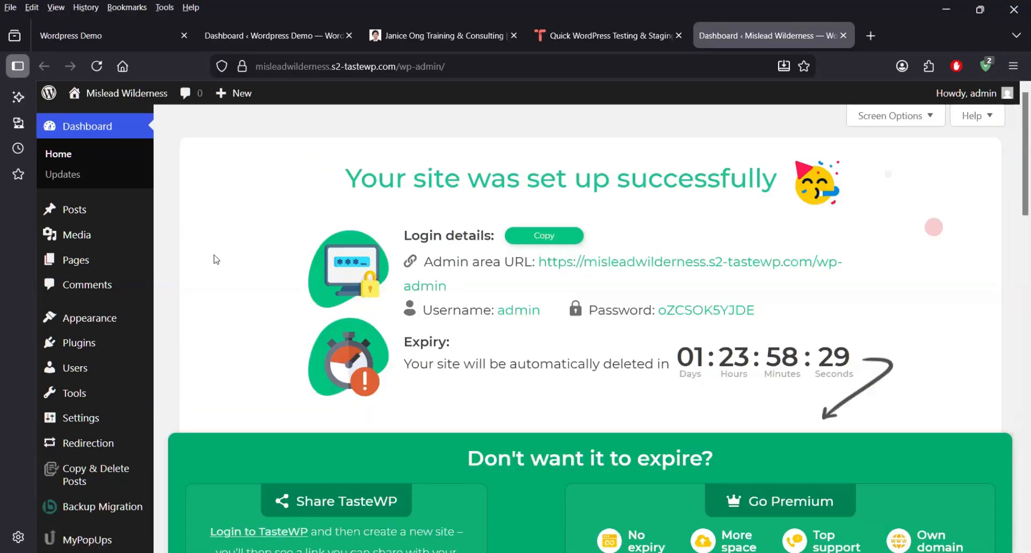
Return to the Wordpress Demo dashboard and open anchorbizit.com in a new browser tab.
click(209, 36)
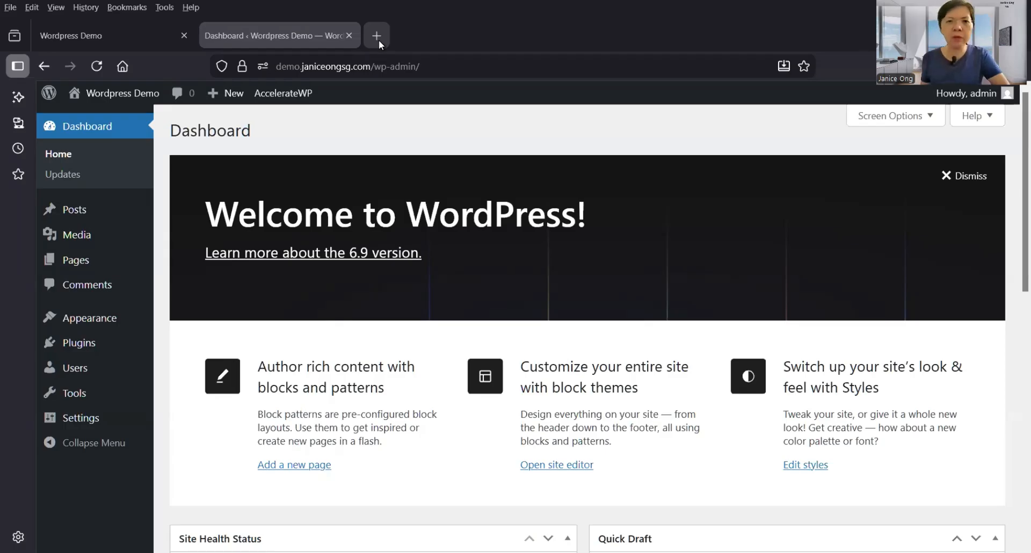
click(378, 40)
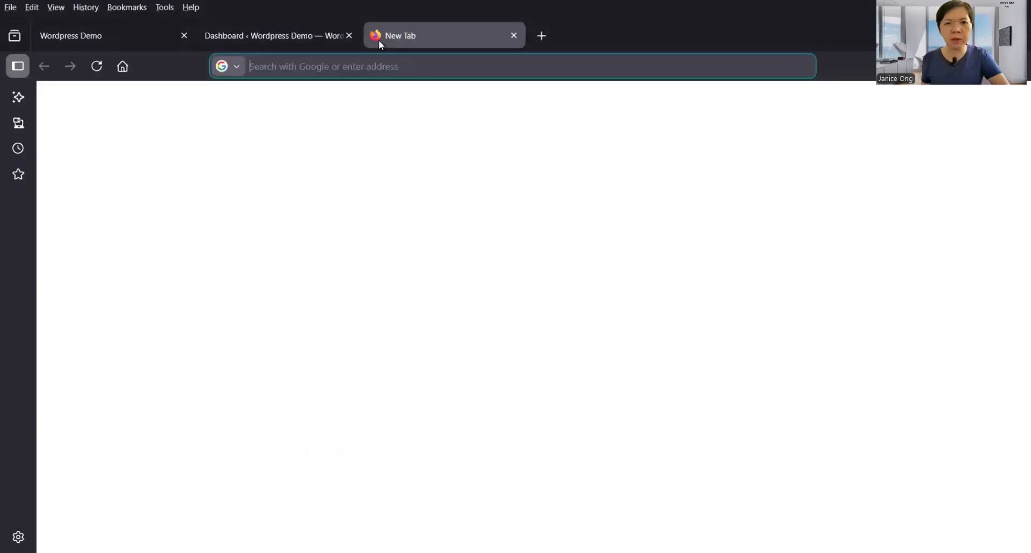
click(389, 67)
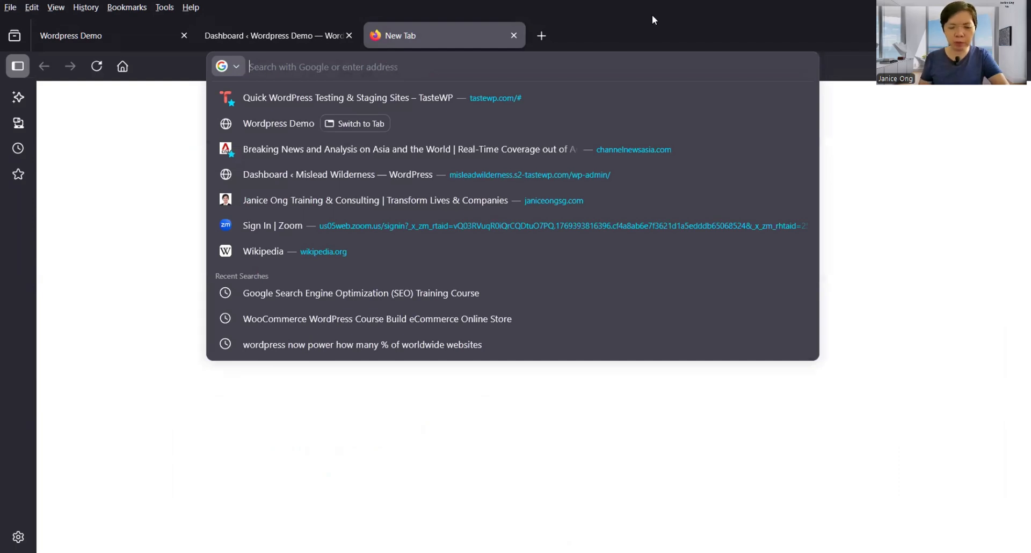
text(anchorbizit.com/)
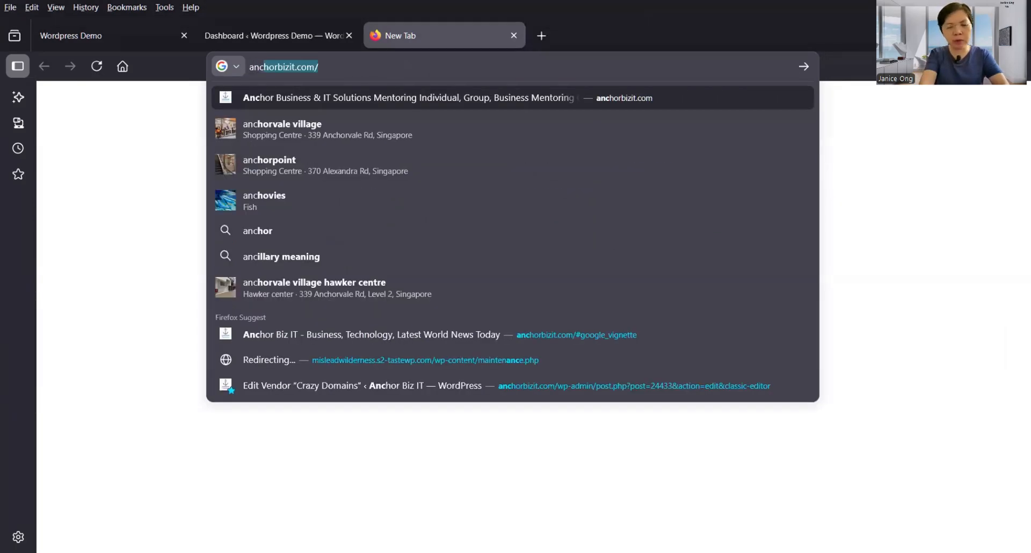
key(Return)
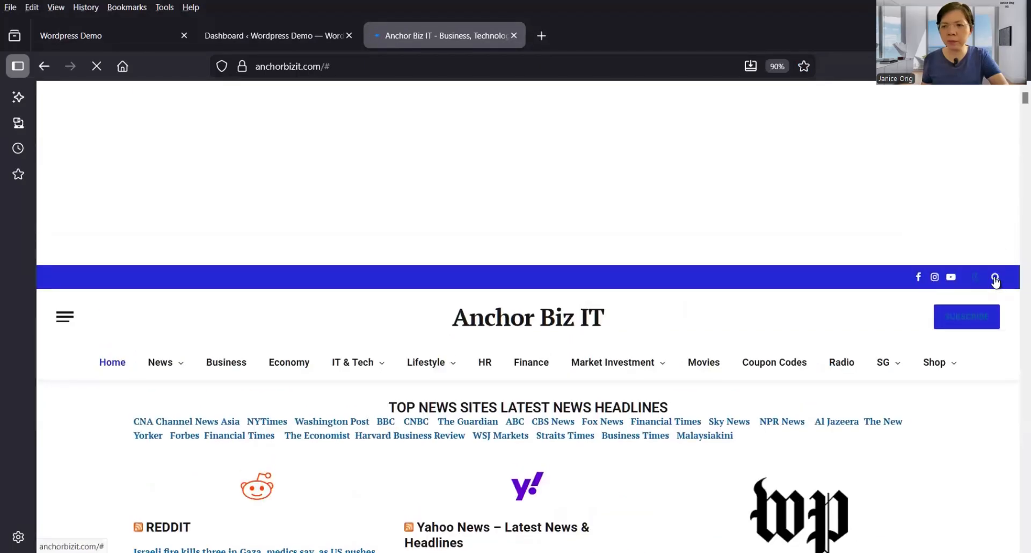
Search Anchor Biz IT for "cldy" and open the CLDY Coupon Code article on latest discount codes, deals and offers.
click(995, 279)
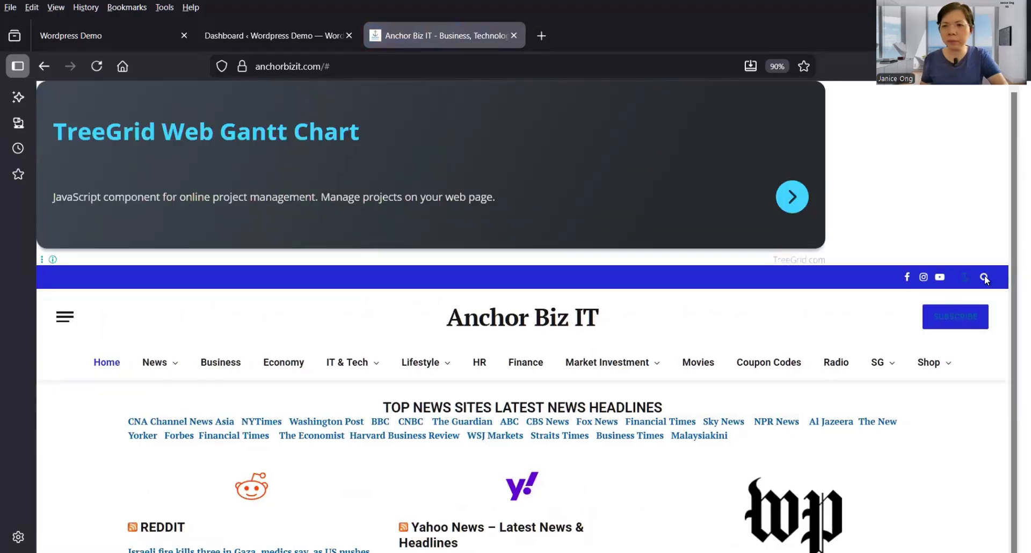
click(984, 277)
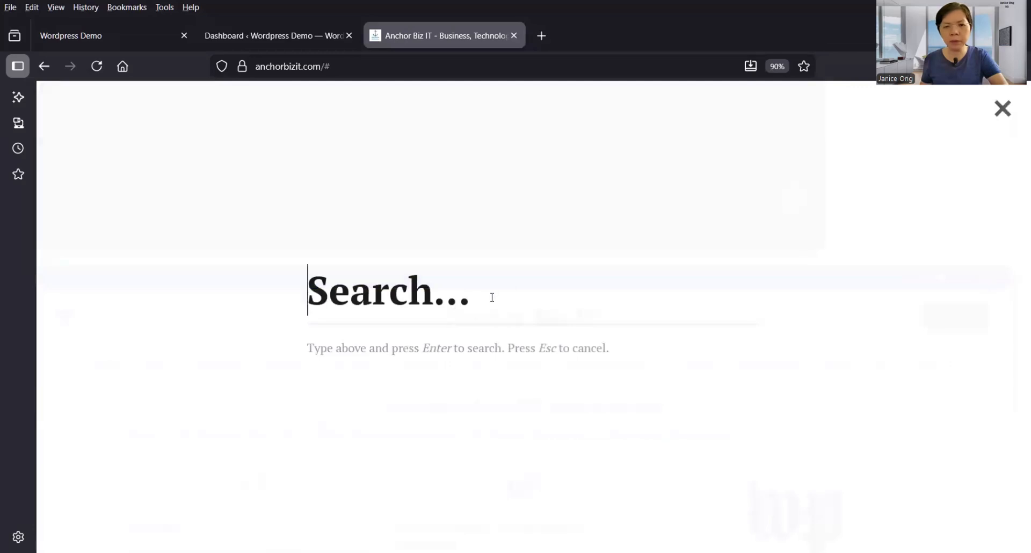
text(cl)
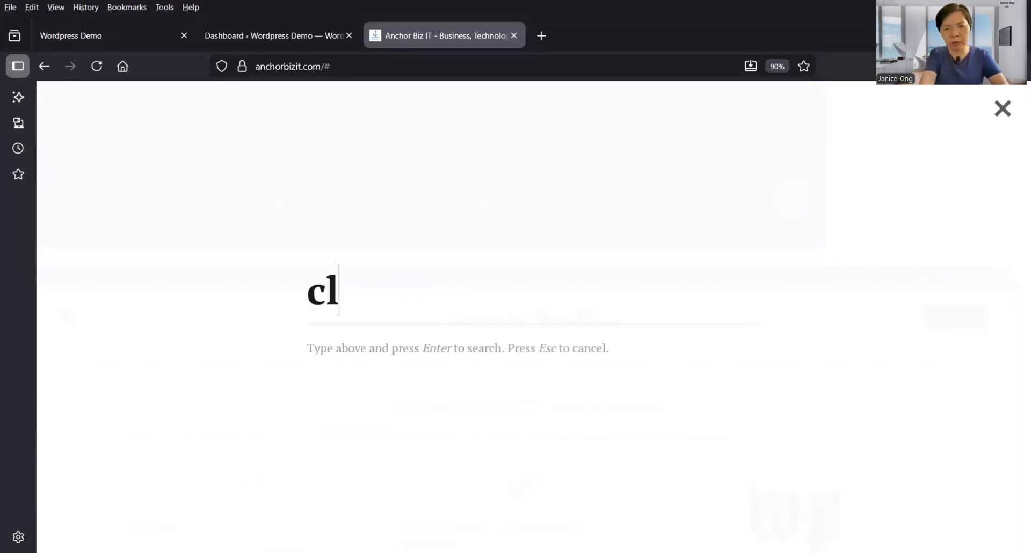
text(dy)
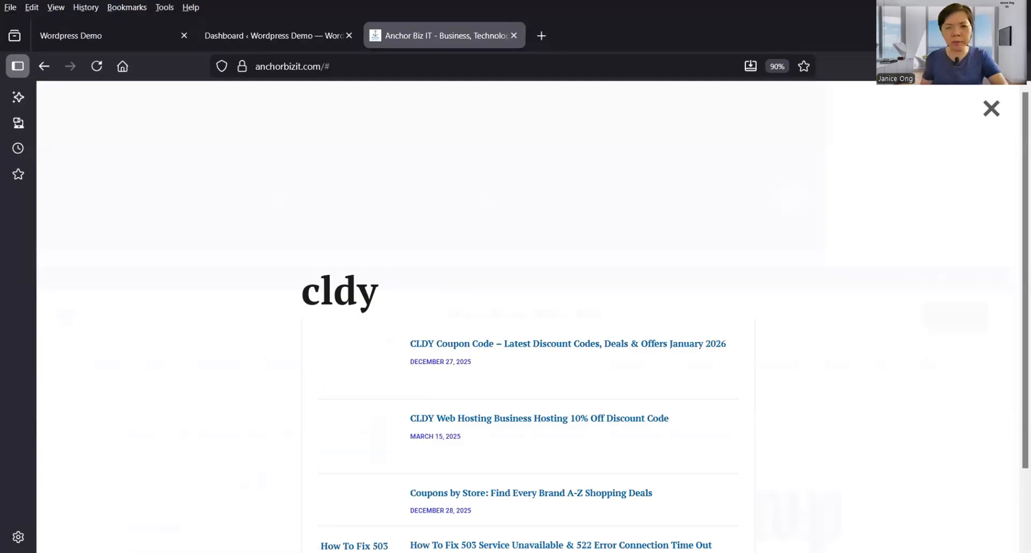
click(444, 348)
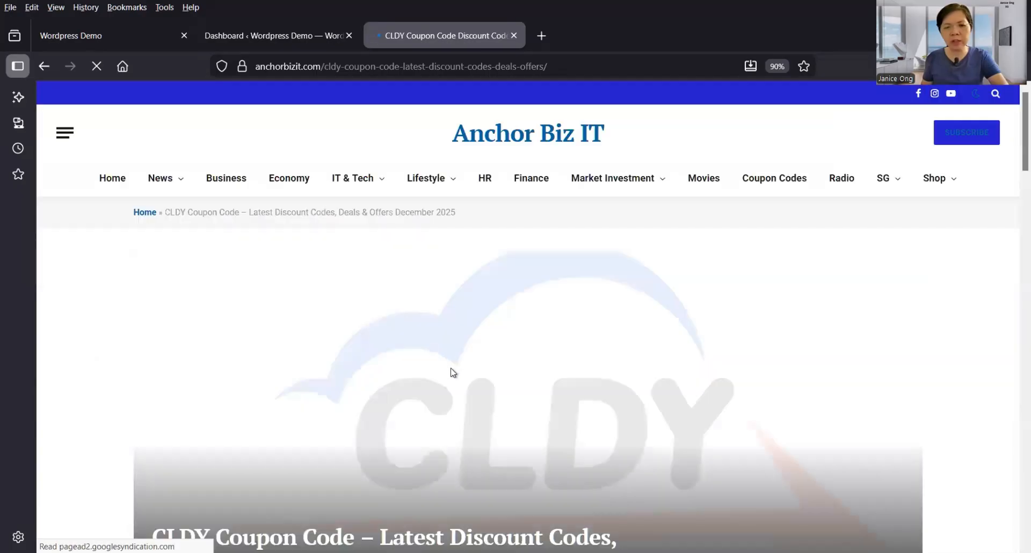
Go to the store through the 10% Off CLDY Web Hosting offer and look over the CloudWeb plans.
scroll(451, 373, down, 6)
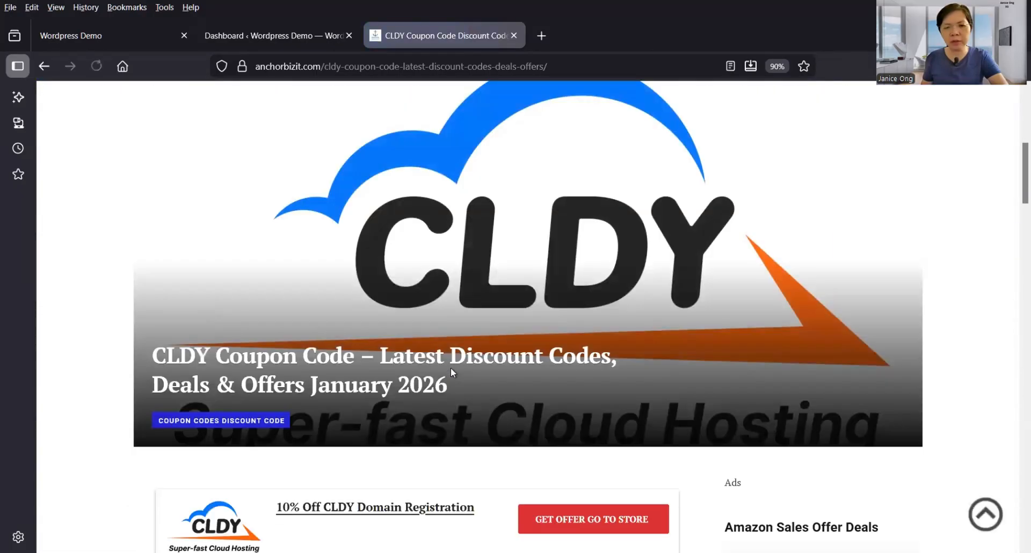
scroll(451, 372, down, 2)
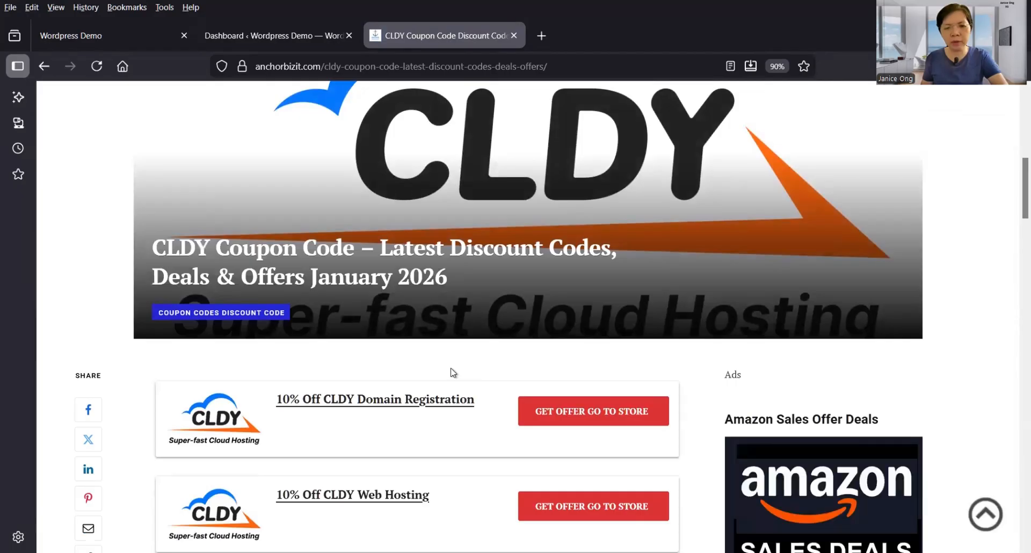
scroll(453, 372, down, 4)
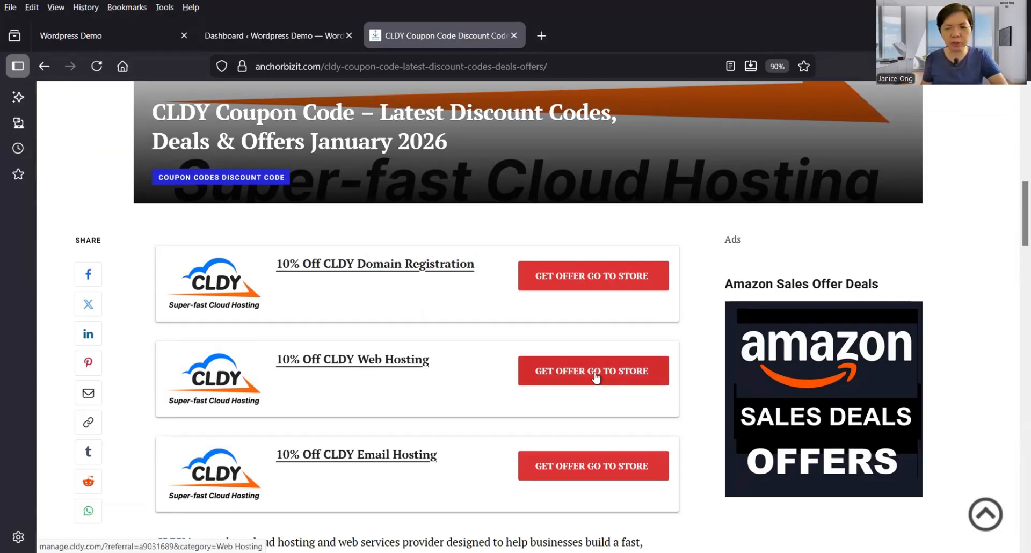
click(562, 379)
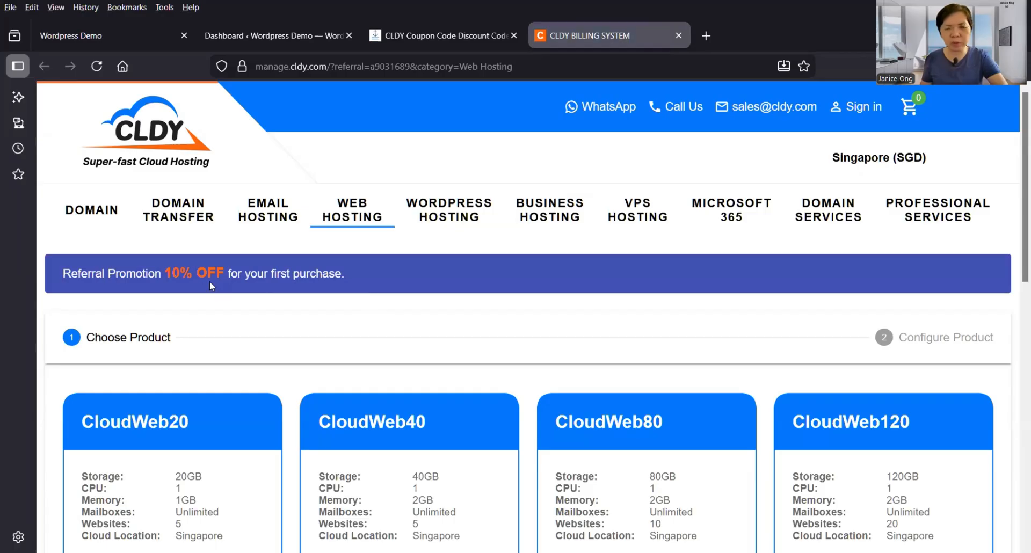
scroll(317, 295, down, 2)
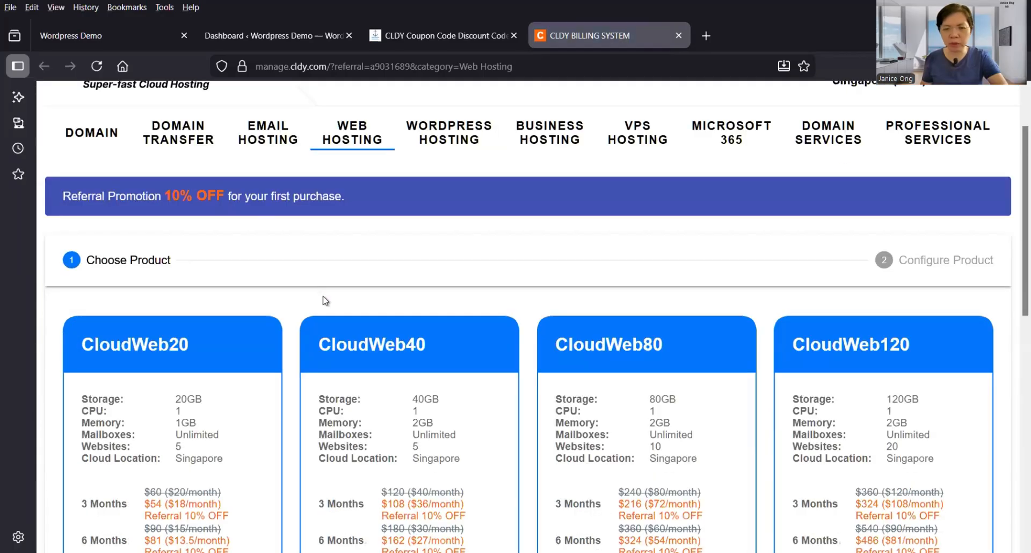
scroll(323, 298, up, 2)
scroll(325, 300, down, 2)
scroll(325, 301, up, 2)
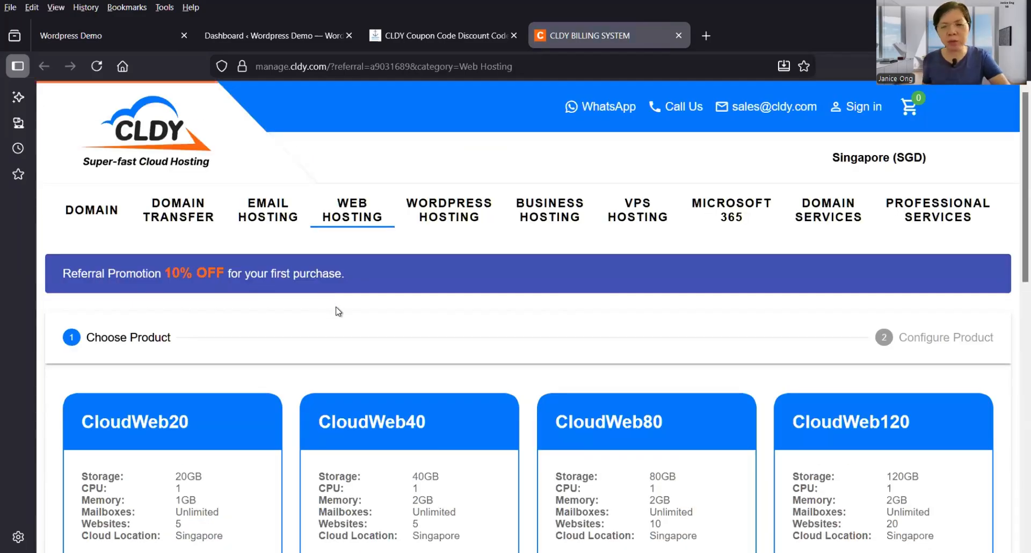
Switch to CLDY's domain registration section and display the domain price table.
click(87, 228)
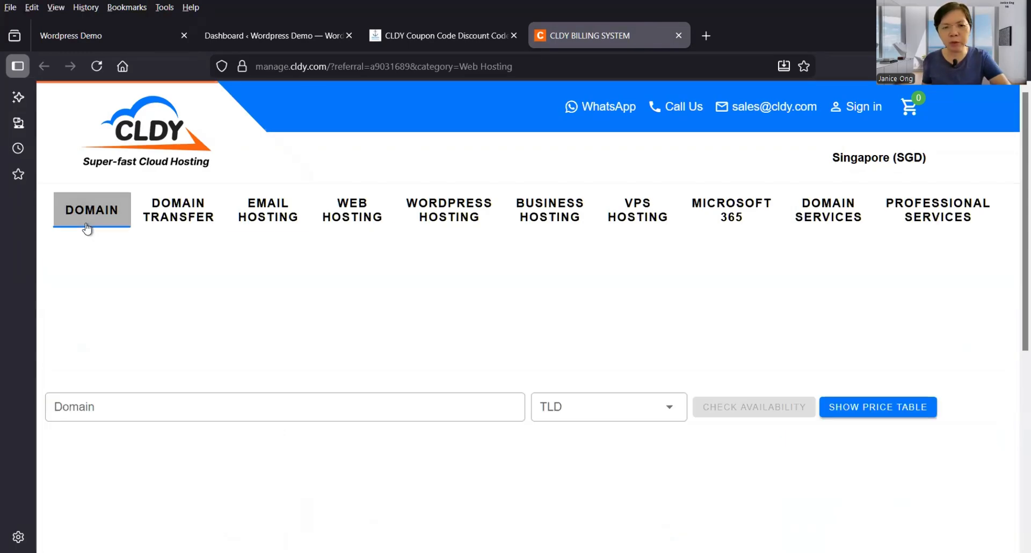
click(240, 404)
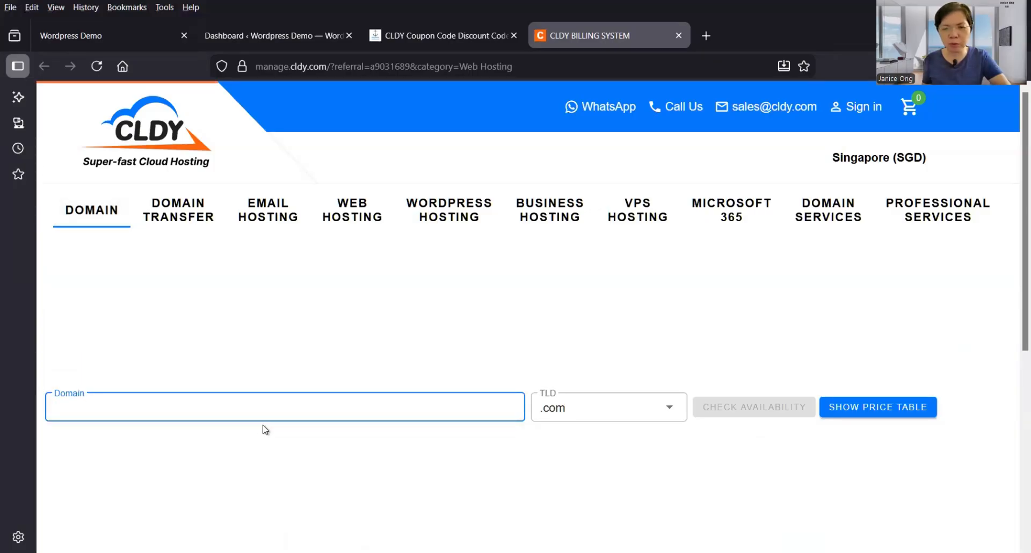
click(855, 410)
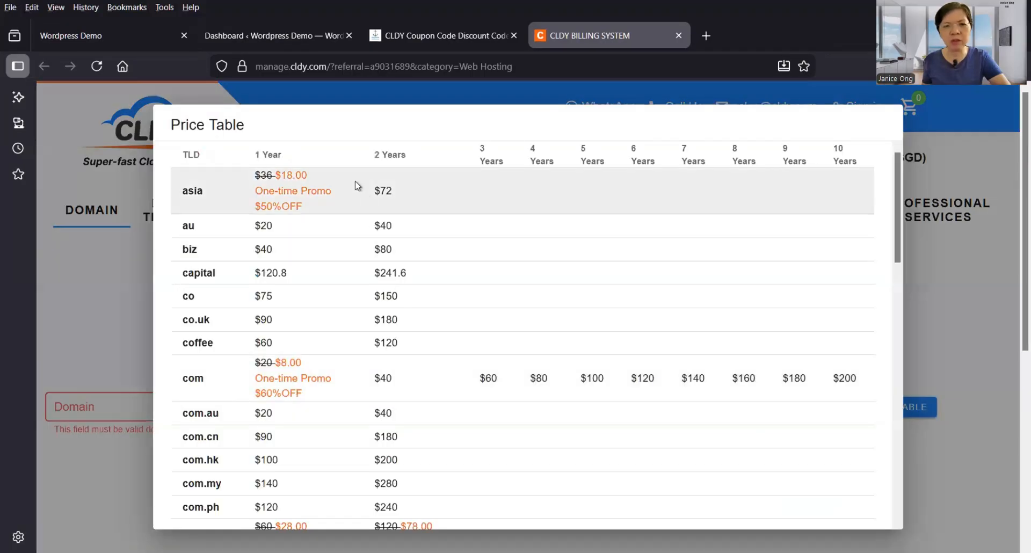
Examine the yearly prices and one-time promos per domain extension, close the price table and return to the domain name field.
scroll(355, 264, down, 4)
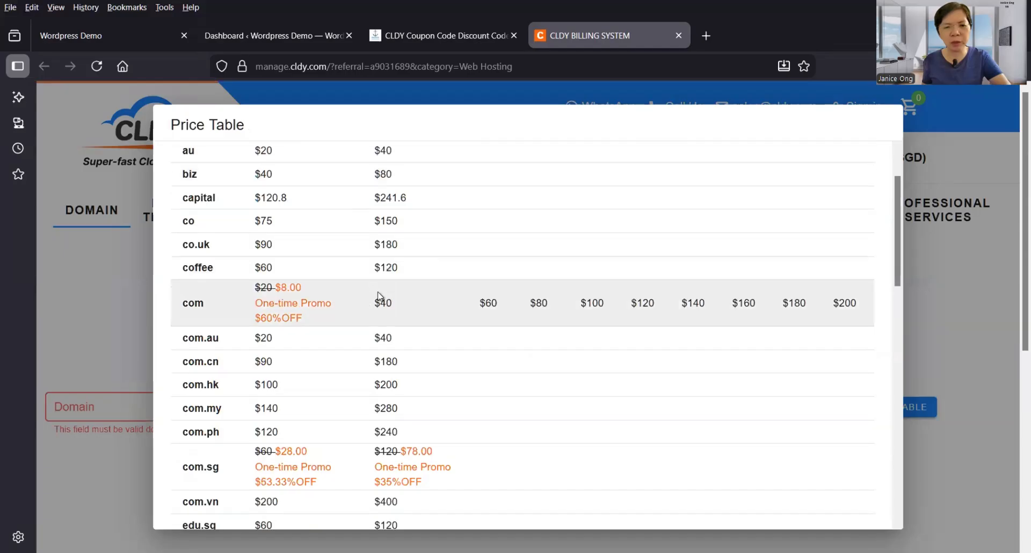
scroll(379, 295, up, 4)
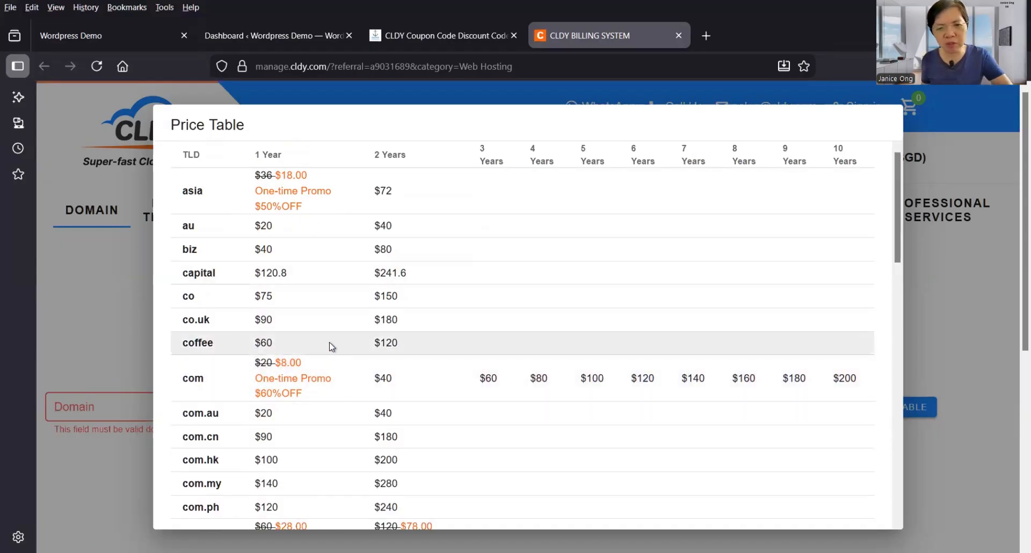
scroll(331, 346, down, 2)
scroll(331, 347, up, 2)
scroll(333, 349, down, 5)
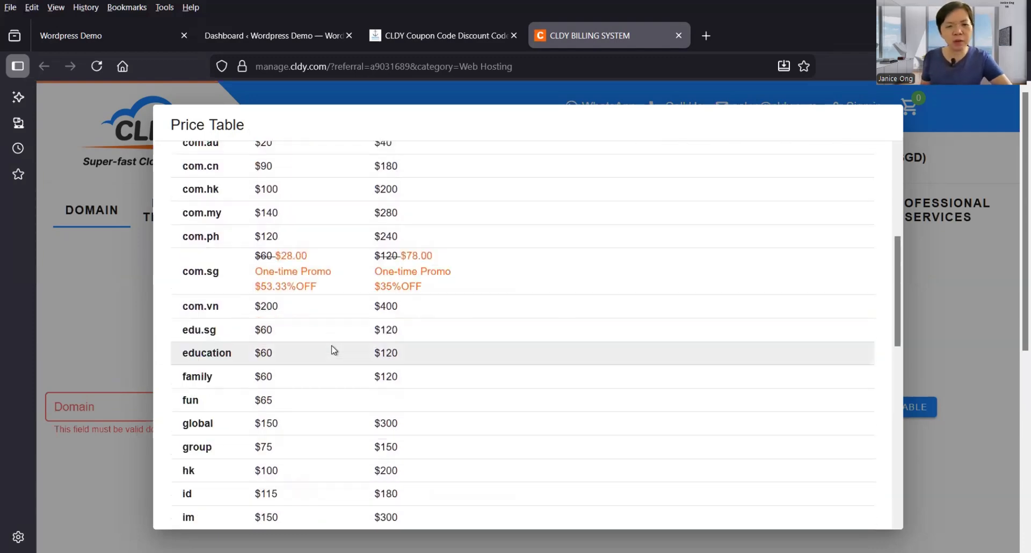
scroll(334, 348, down, 5)
scroll(334, 348, up, 10)
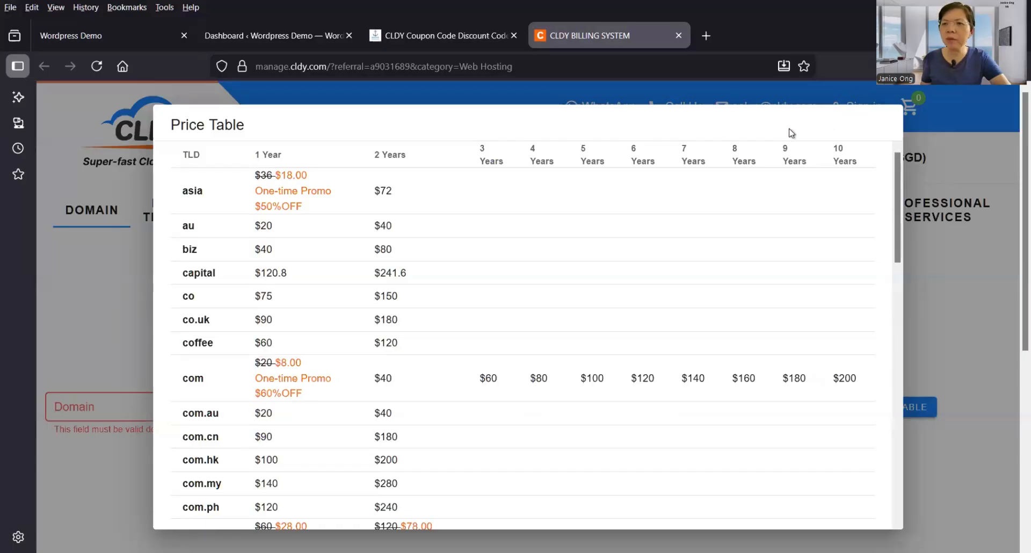
scroll(900, 329, down, 2)
scroll(900, 329, down, 5)
click(932, 373)
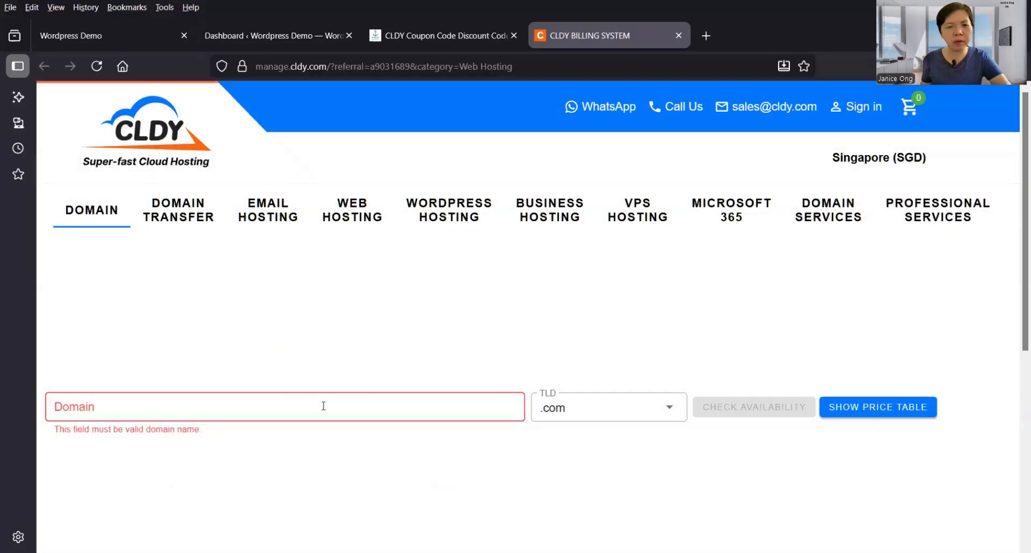
click(284, 404)
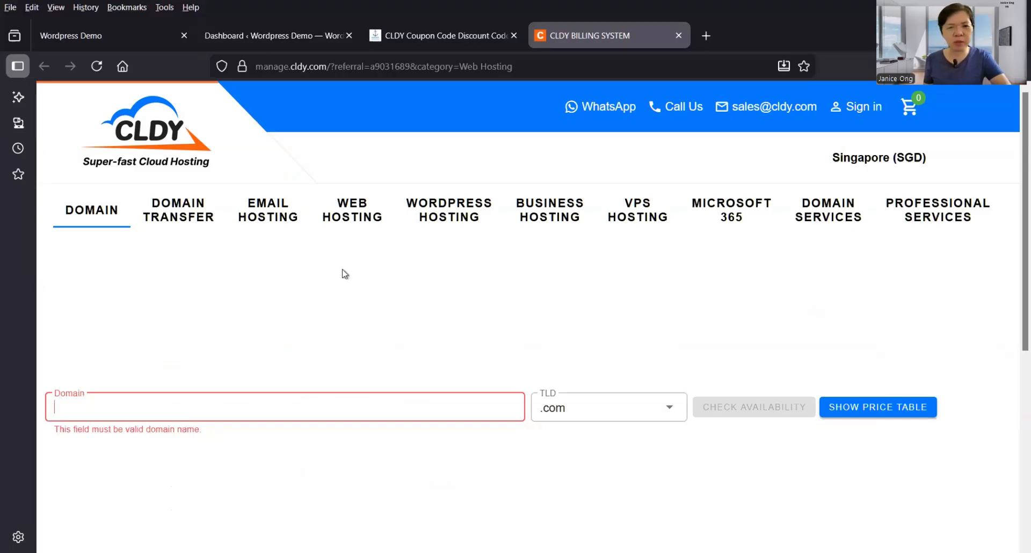
Go back to the web hosting category and compare the specifications and referral prices of the CloudWeb plans.
click(348, 224)
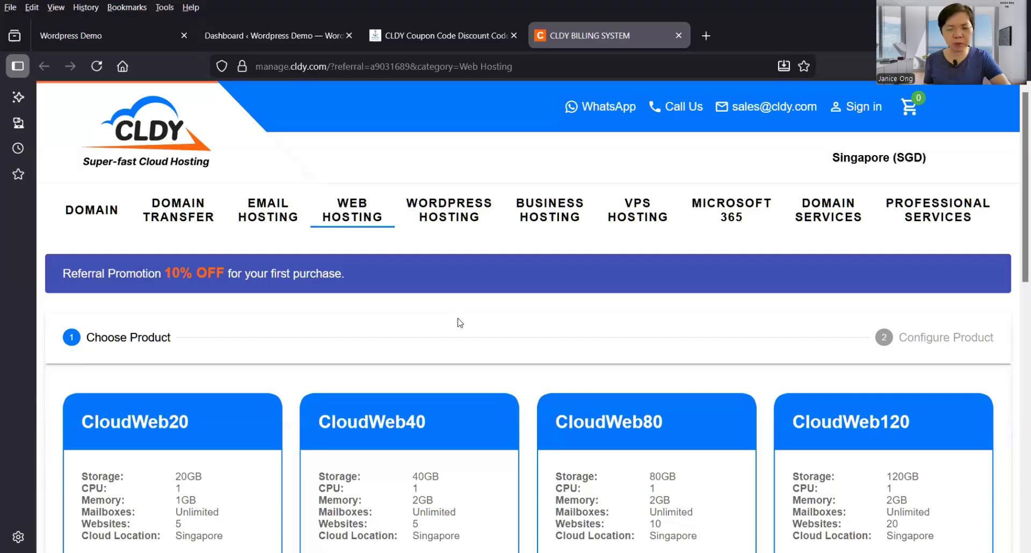
scroll(461, 325, down, 2)
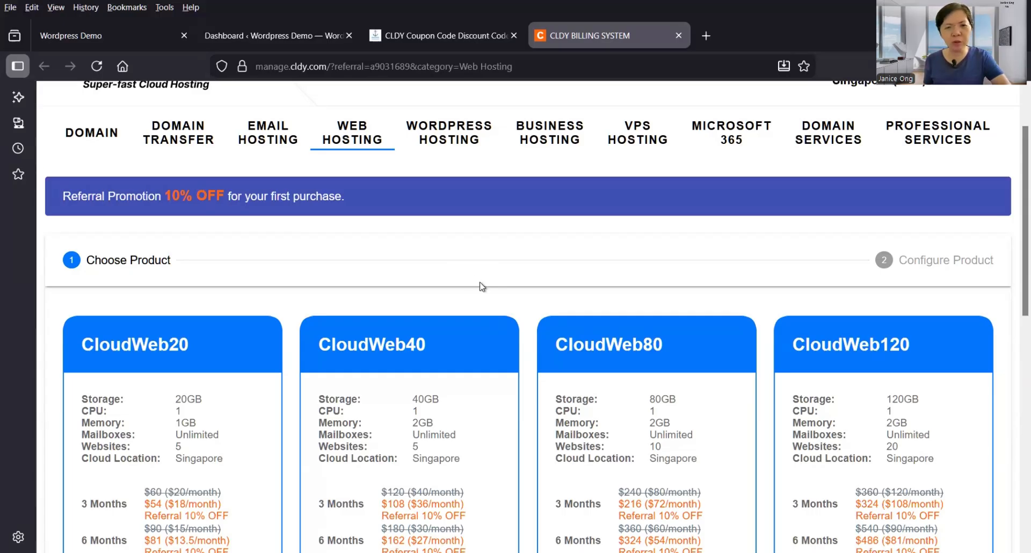
scroll(481, 286, up, 2)
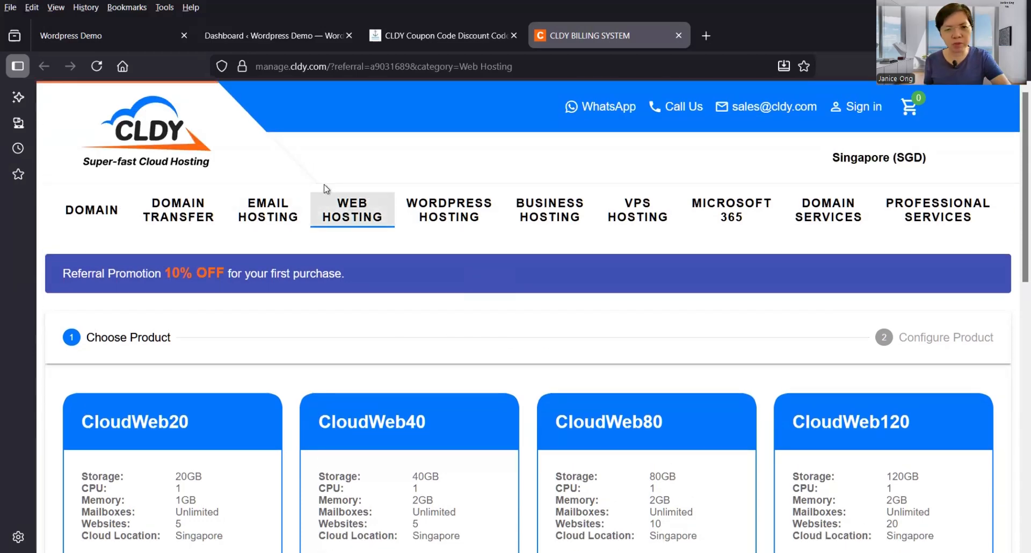
scroll(418, 287, down, 2)
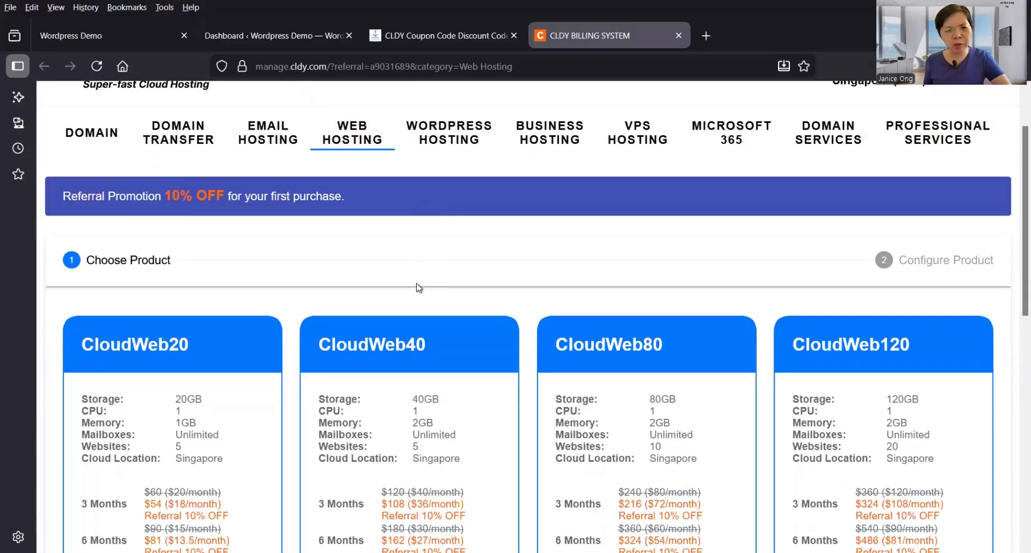
Examine the CloudWeb20 plan's specifications and its referral price for each billing period beside the other CloudWeb plans.
scroll(418, 287, up, 2)
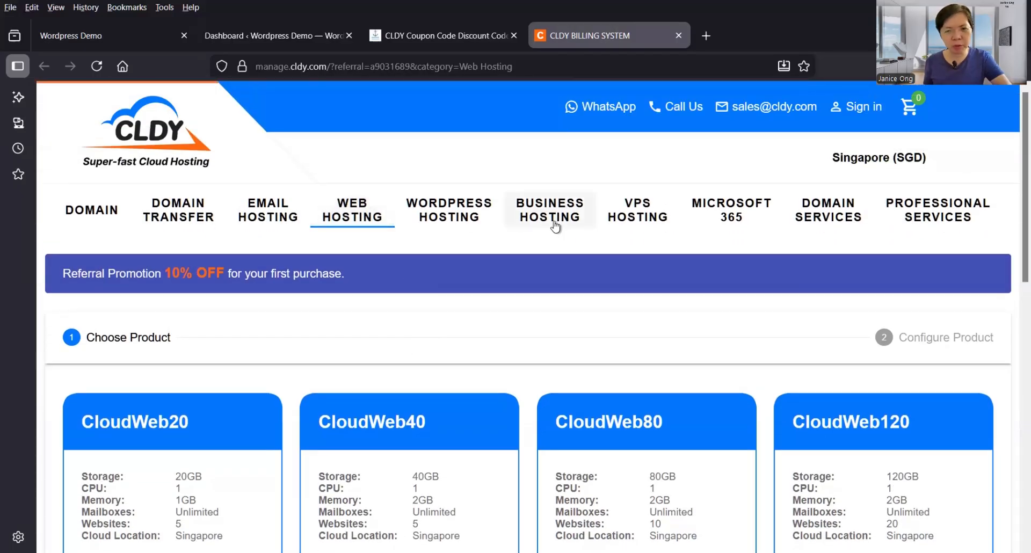
scroll(558, 272, down, 2)
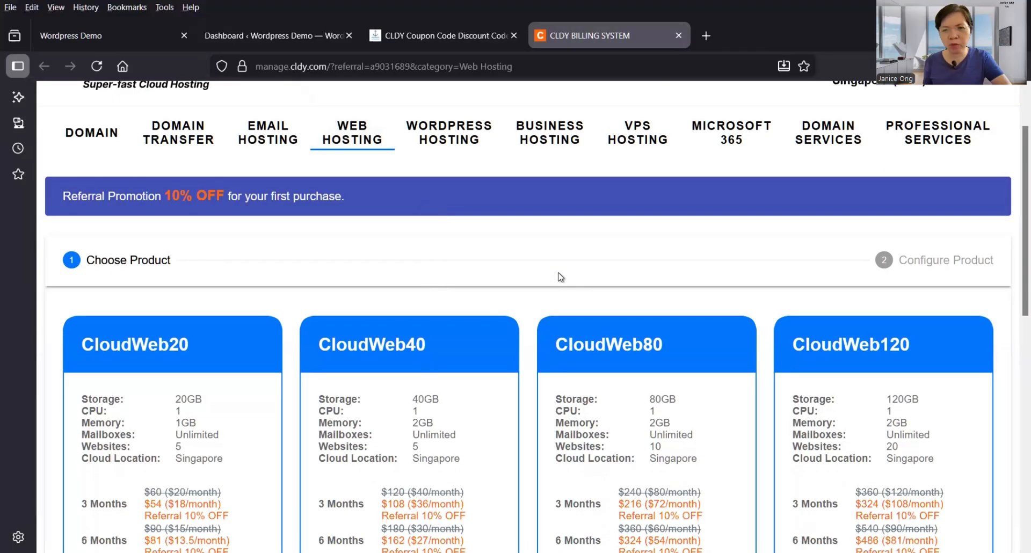
scroll(560, 277, down, 2)
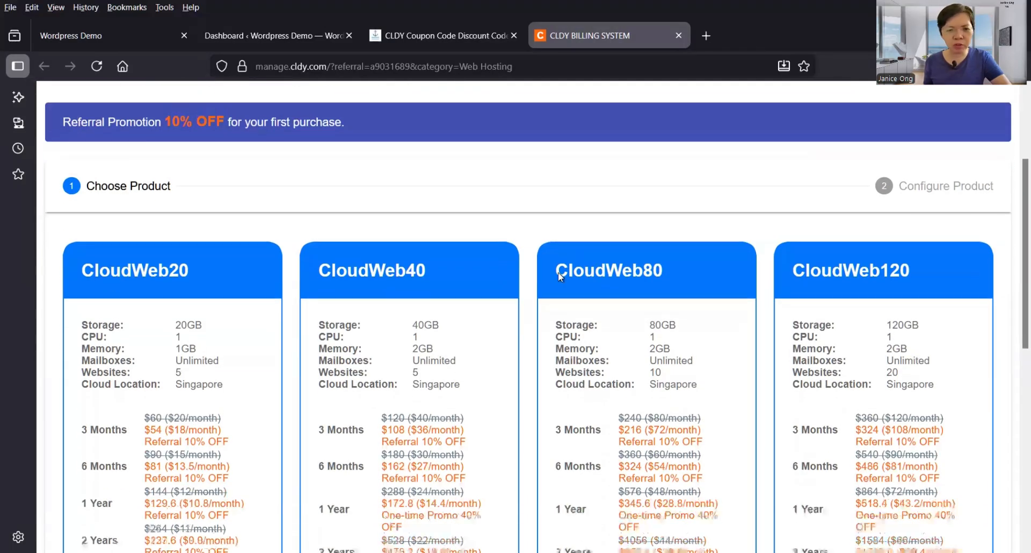
scroll(559, 274, up, 2)
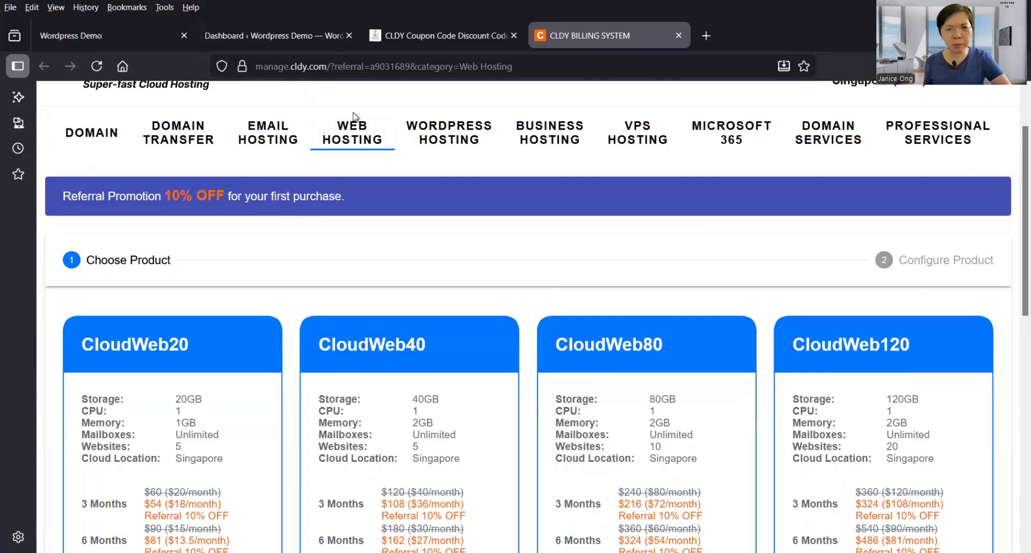
scroll(381, 302, down, 1)
scroll(383, 302, down, 1)
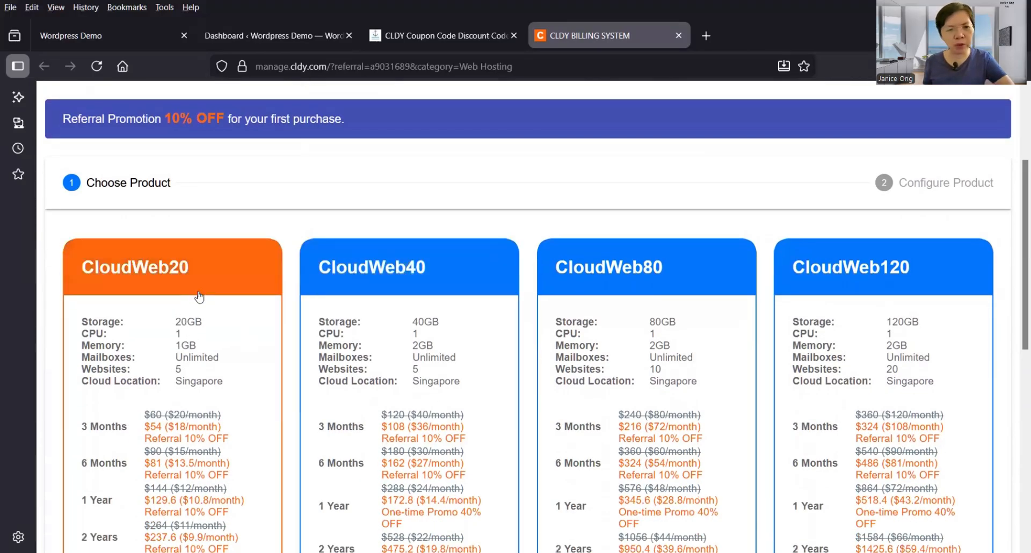
scroll(198, 293, down, 2)
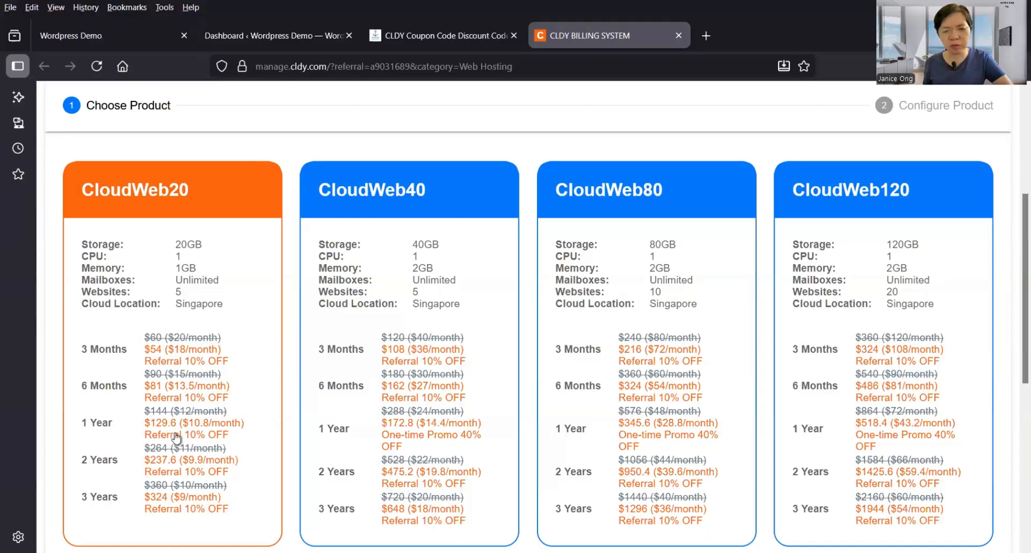
scroll(194, 438, up, 3)
scroll(198, 438, up, 3)
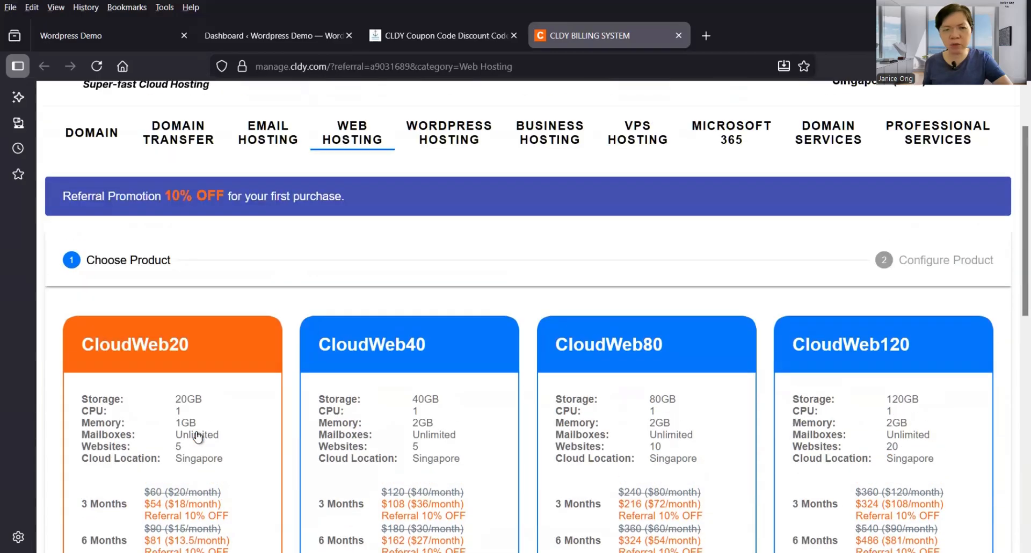
scroll(198, 437, up, 3)
scroll(198, 437, down, 6)
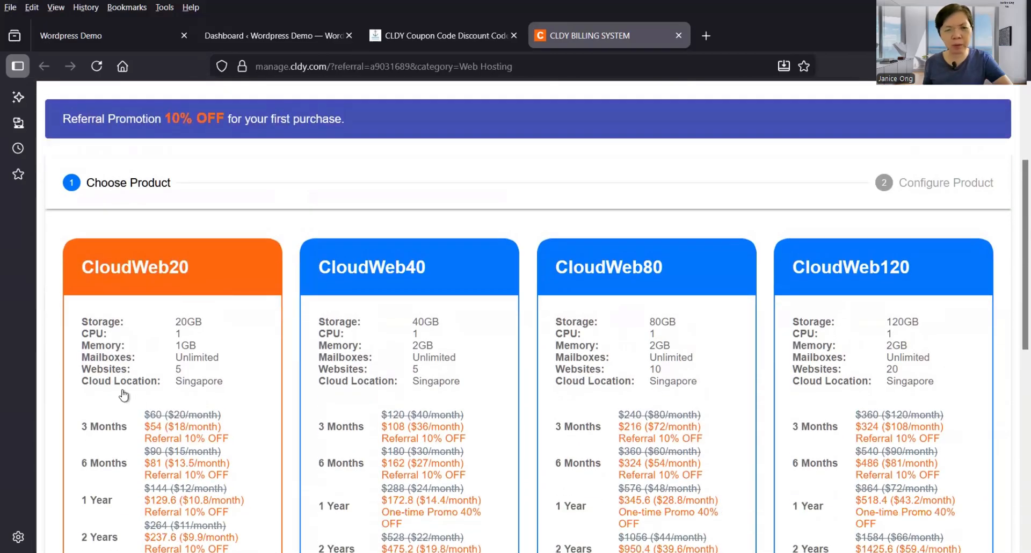
scroll(195, 333, up, 6)
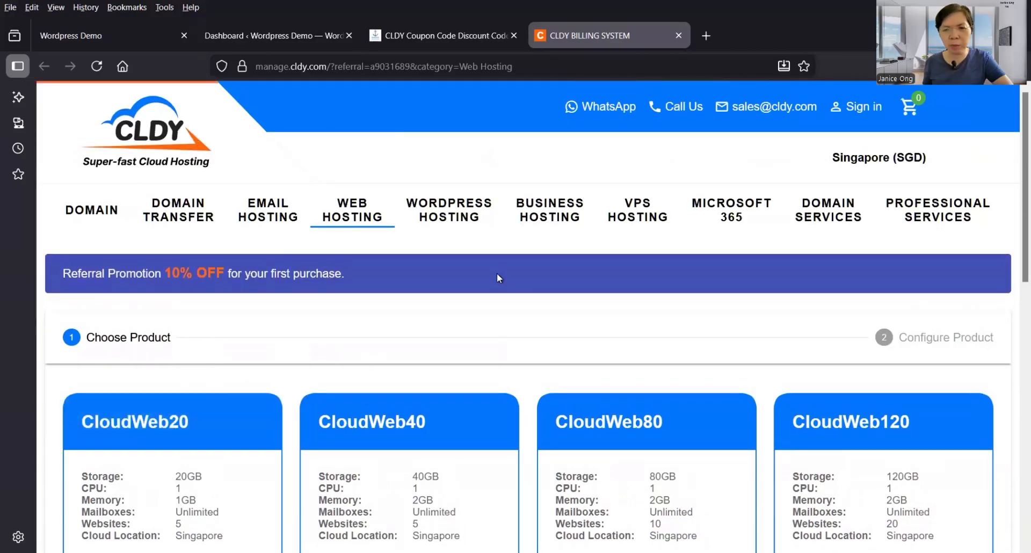
Switch to the business hosting category and look over the specifications and prices of the CloudBiz and CloudBiz plus plans.
click(551, 223)
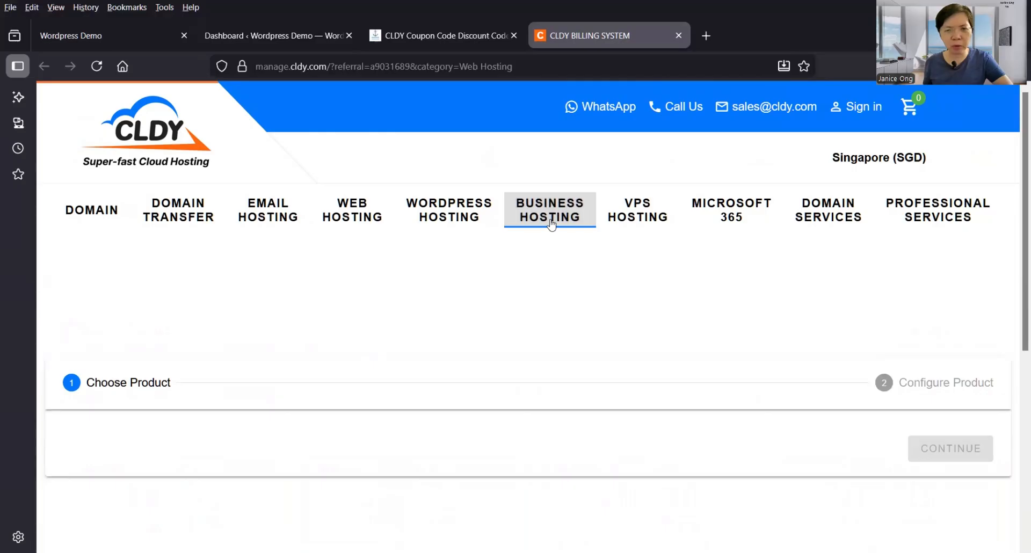
scroll(556, 267, down, 6)
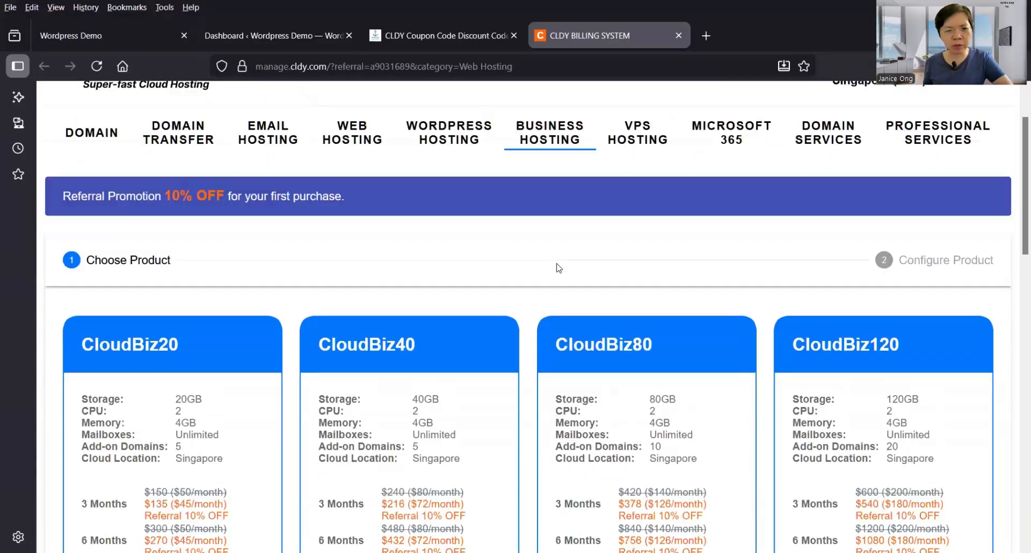
scroll(559, 268, down, 3)
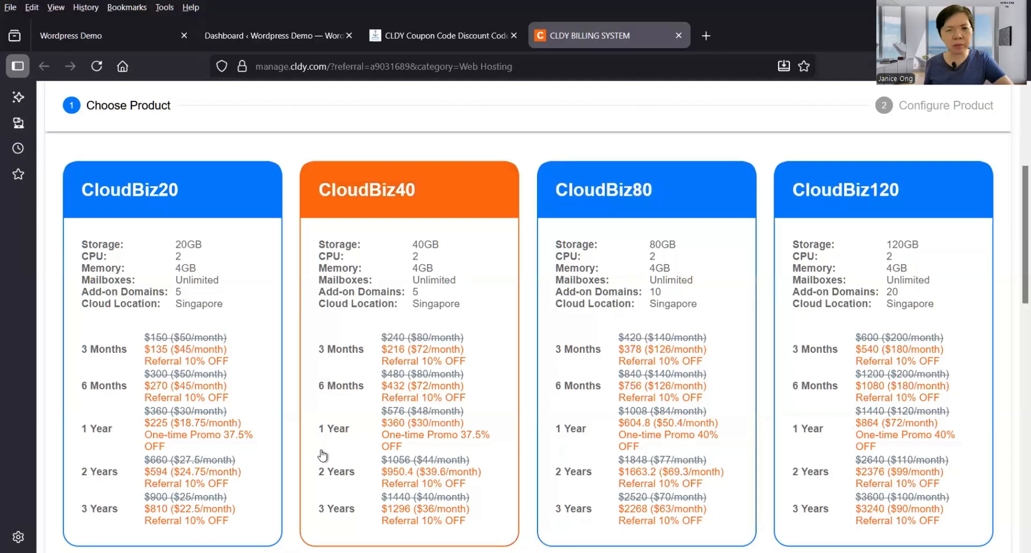
scroll(322, 456, up, 4)
scroll(322, 455, down, 2)
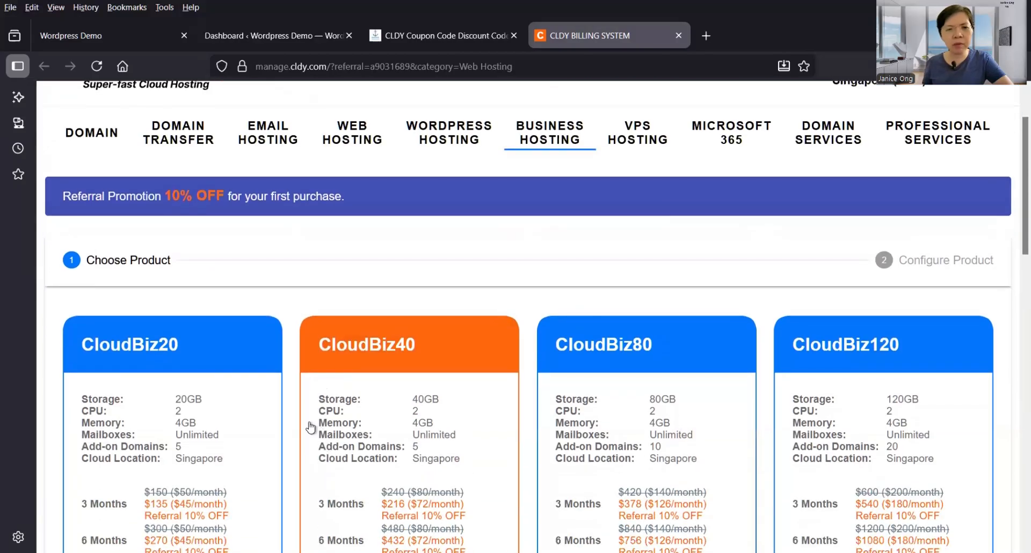
scroll(312, 426, down, 1)
scroll(311, 427, down, 4)
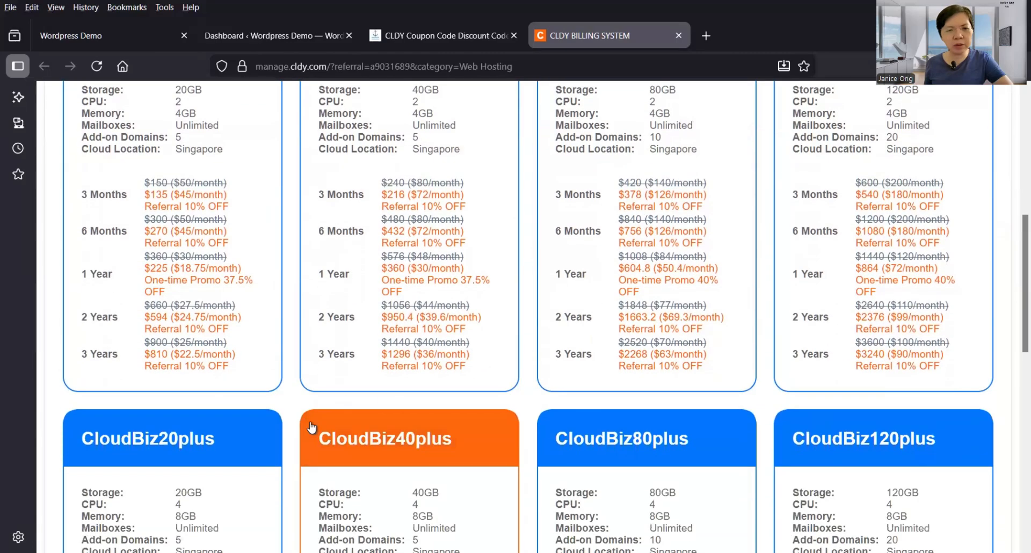
scroll(312, 427, up, 4)
scroll(311, 427, up, 3)
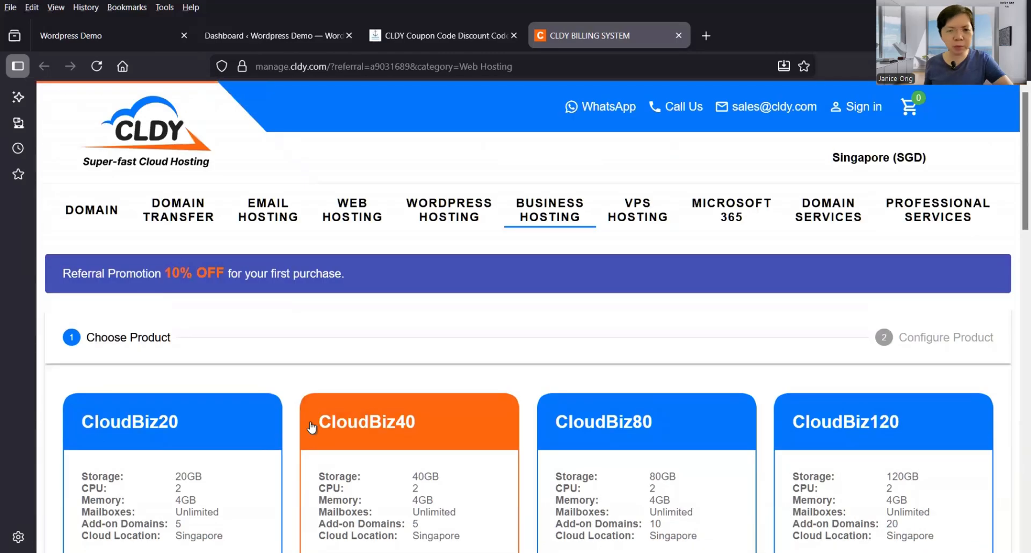
Examine the CloudBiz20 plan's CPU, memory, add-on domains and prices per billing period.
scroll(311, 427, down, 1)
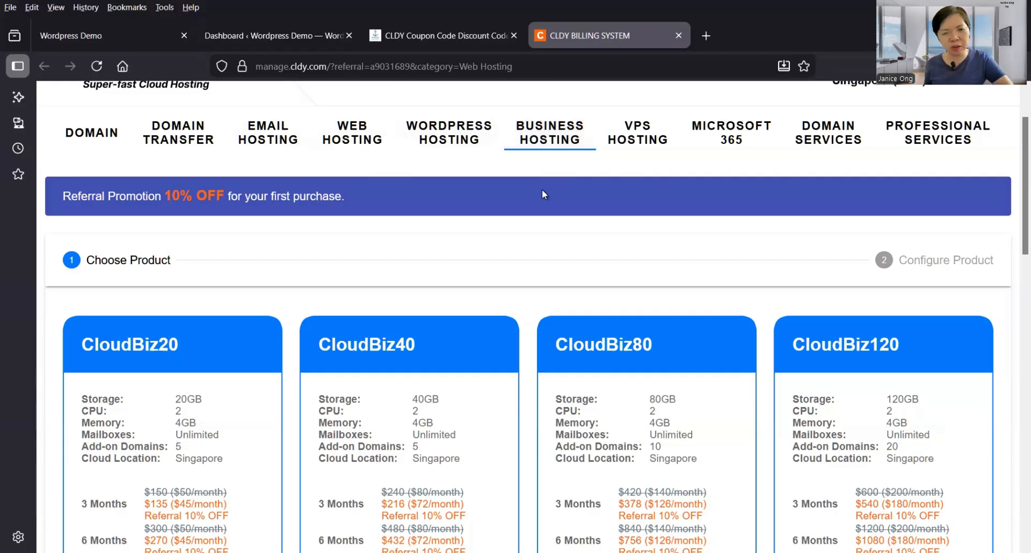
scroll(543, 193, down, 2)
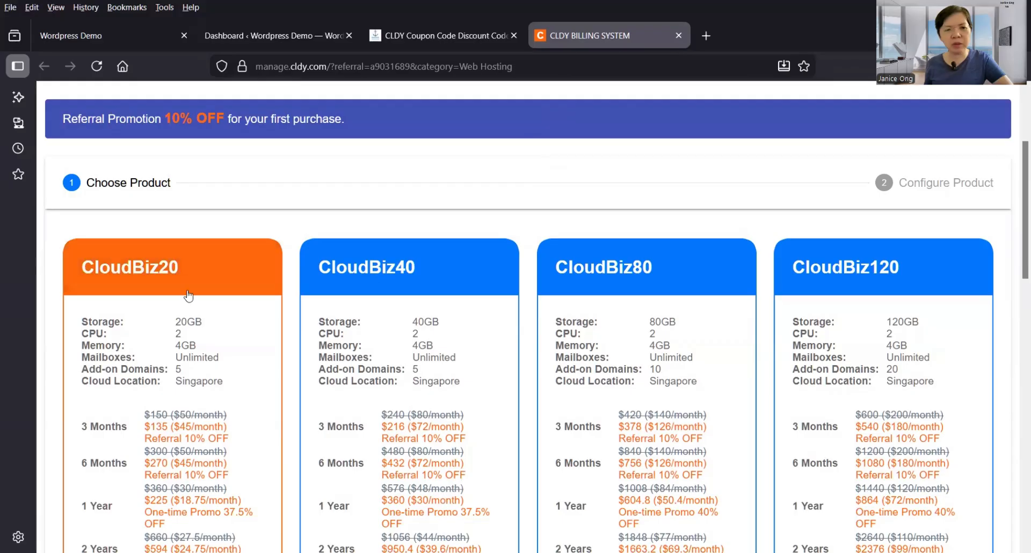
scroll(240, 252, up, 2)
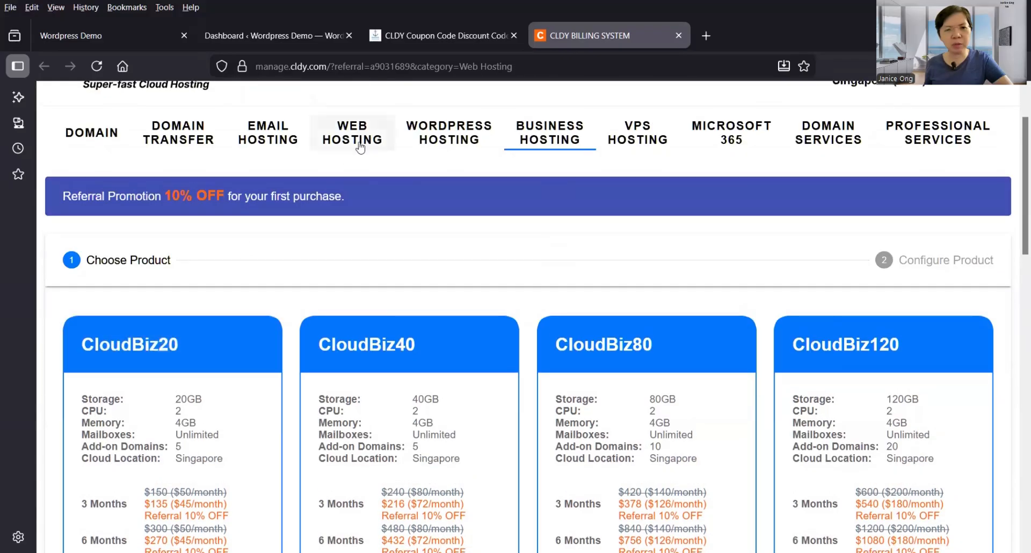
scroll(236, 344, down, 4)
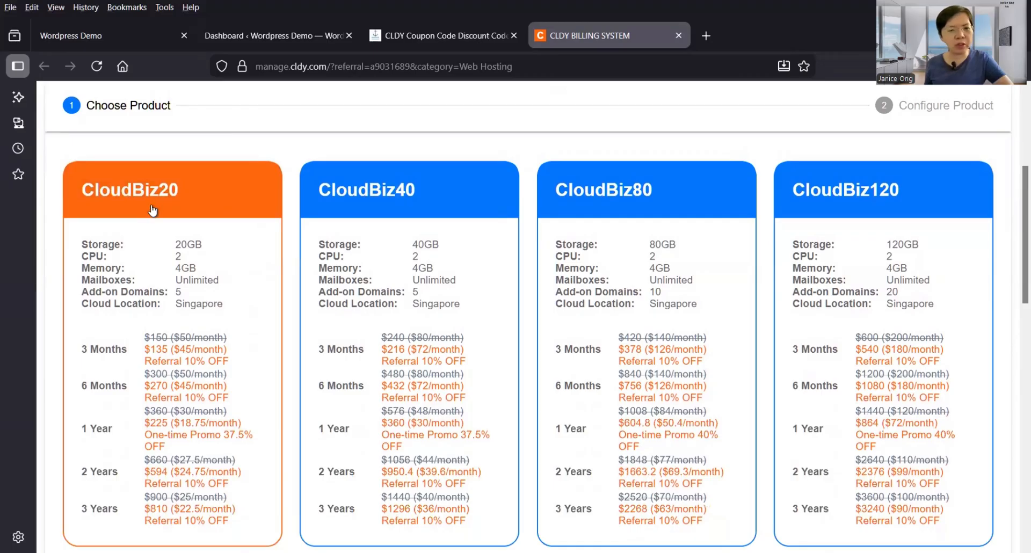
scroll(204, 299, down, 4)
scroll(206, 299, up, 10)
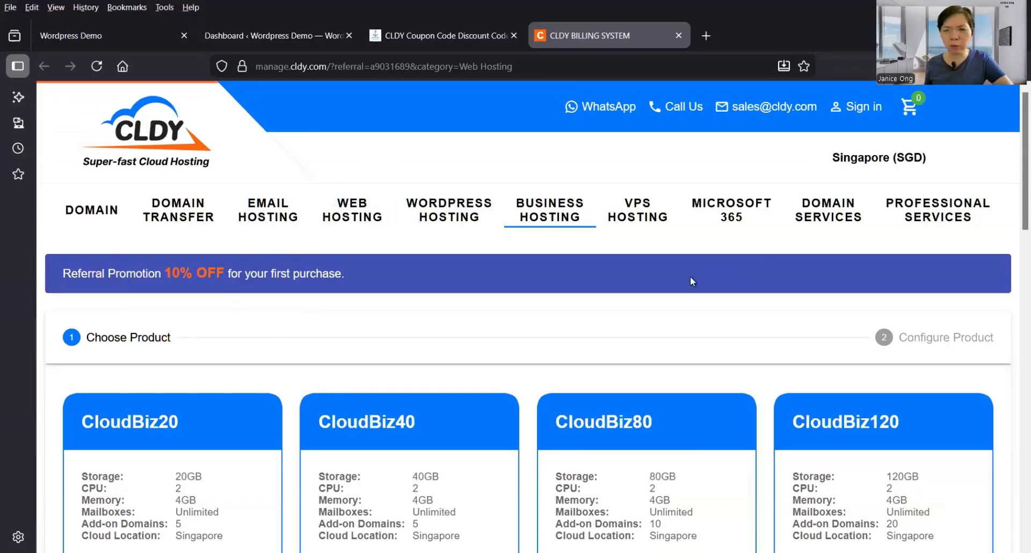
Switch to the VPS hosting category and compare the specifications and yearly prices of the Dual, Quad and Hex plans.
click(645, 223)
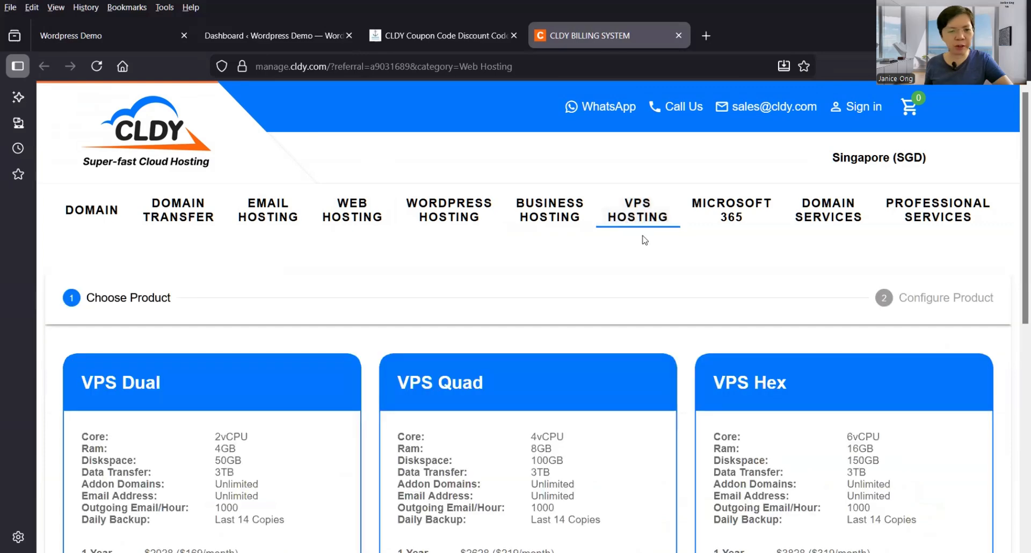
scroll(645, 240, down, 1)
scroll(645, 240, up, 1)
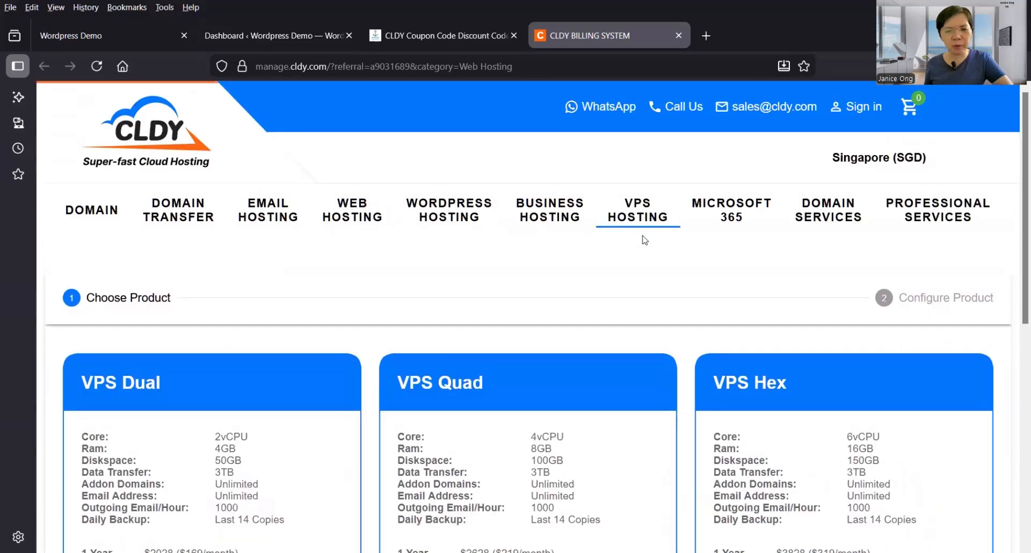
scroll(611, 255, down, 1)
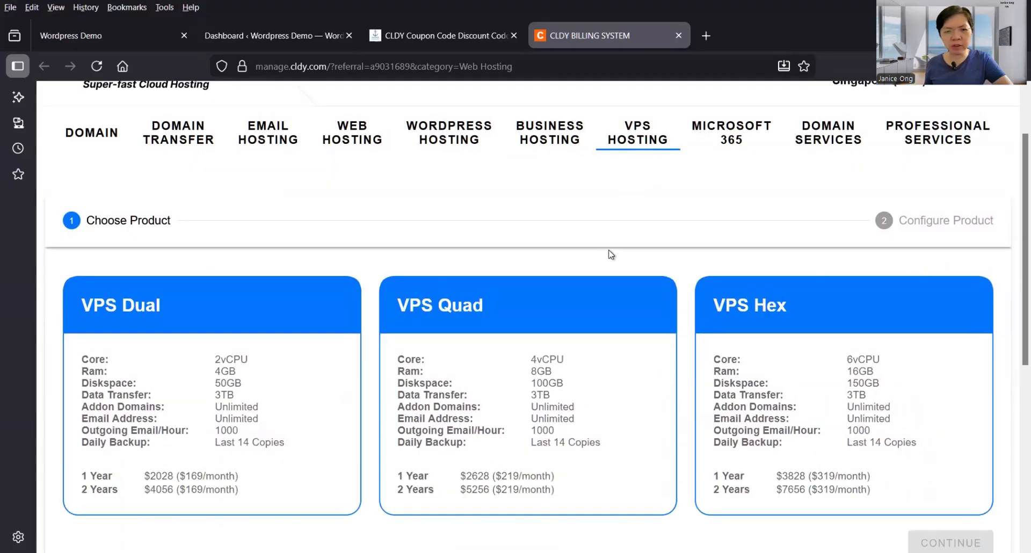
scroll(611, 255, up, 1)
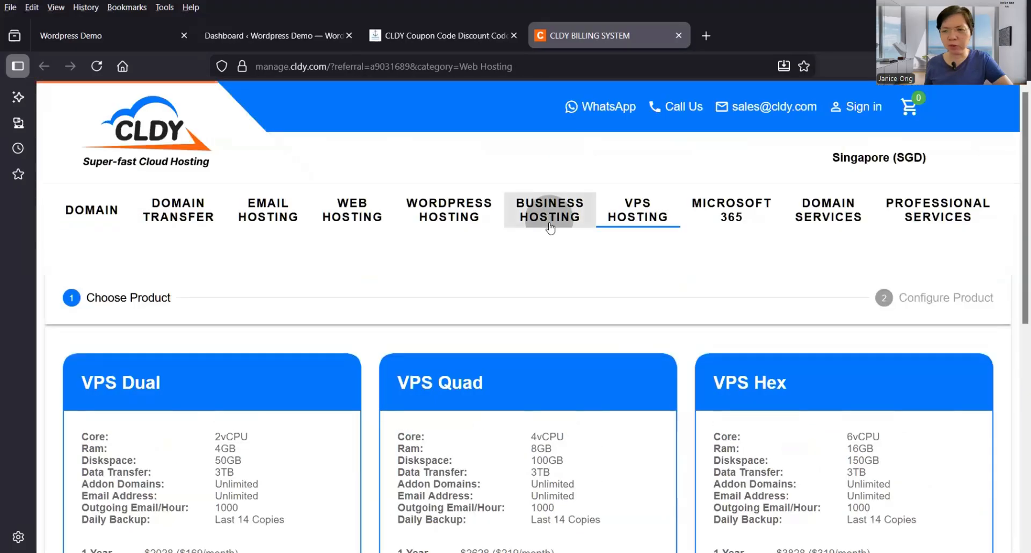
Return to the business hosting category and review the CloudBiz prices together with the higher-resource plus plans.
click(549, 225)
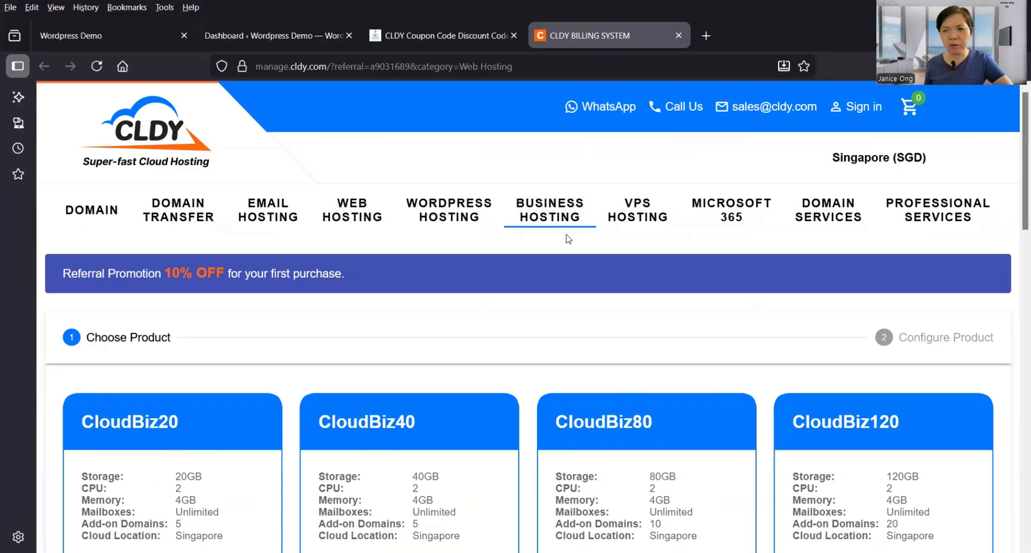
scroll(568, 239, down, 4)
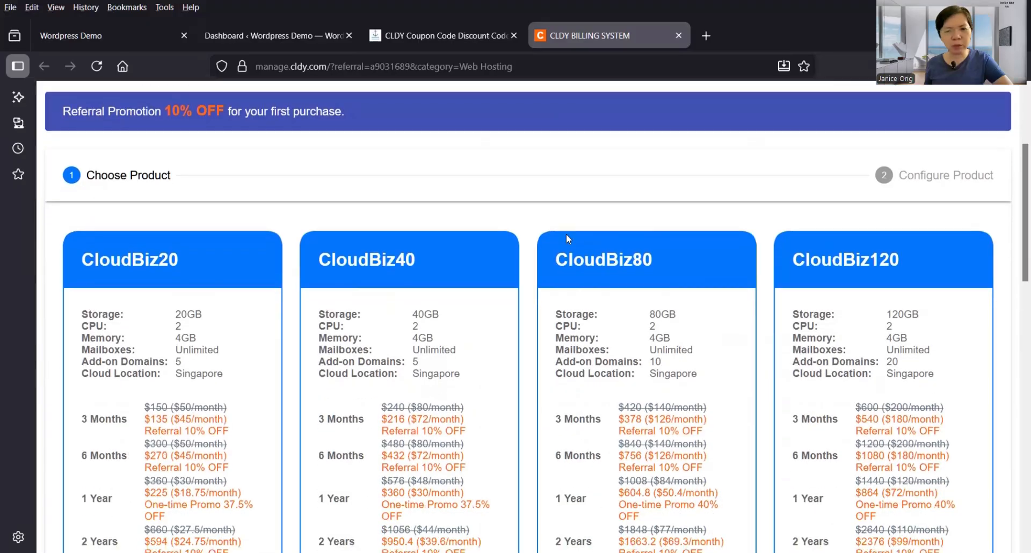
scroll(568, 239, down, 4)
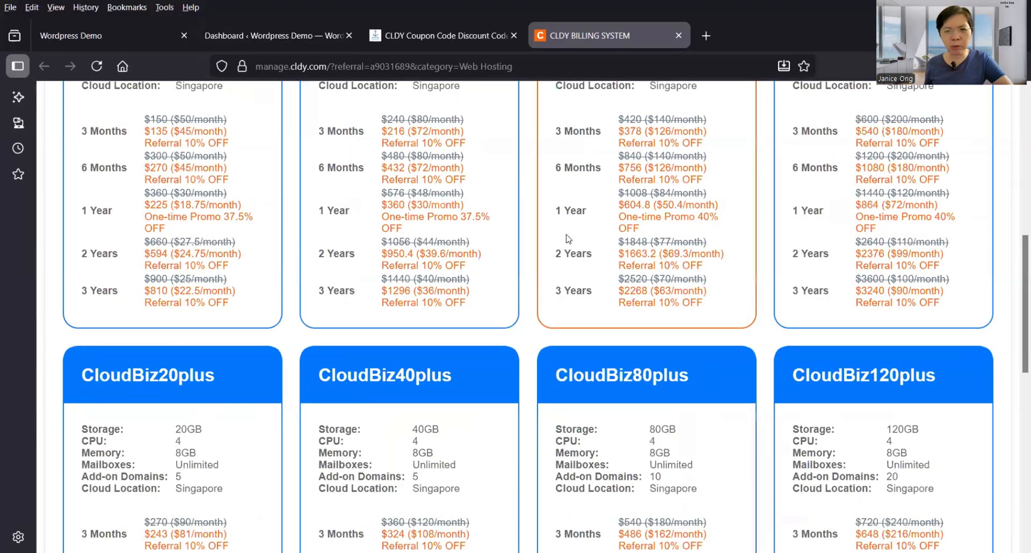
scroll(568, 239, up, 7)
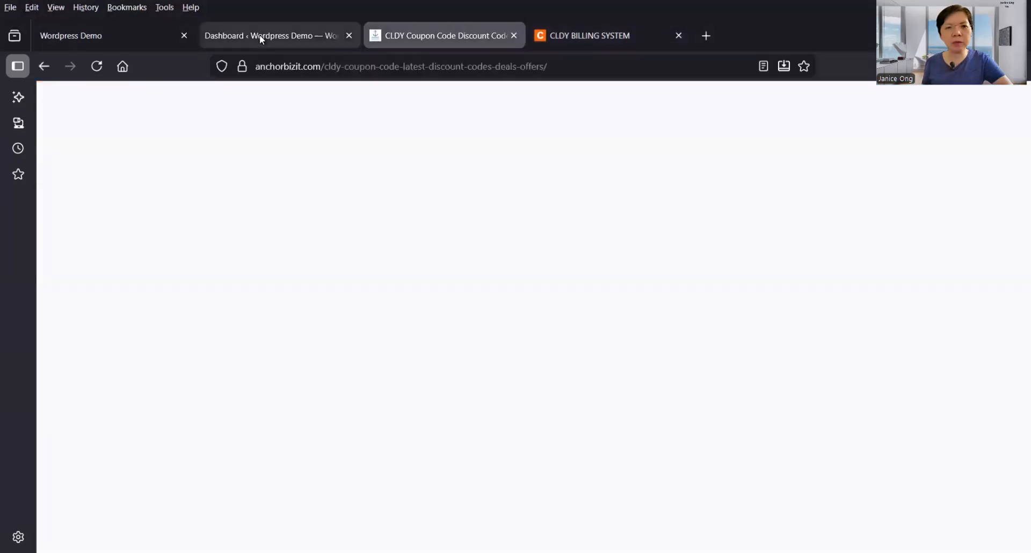
Switch to the Wordpress Demo admin dashboard, look over its welcome area and widgets, and go to the demo site's public front page.
click(260, 35)
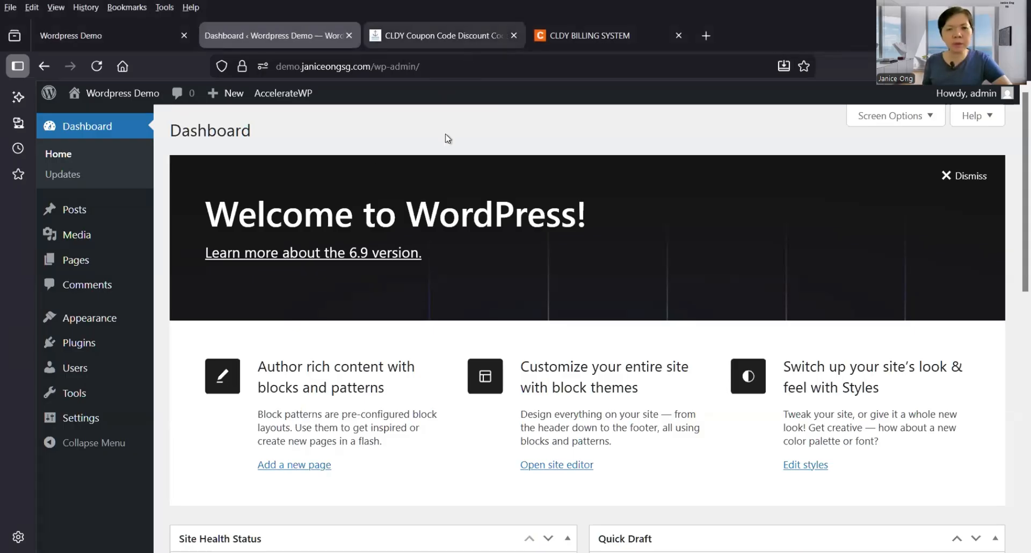
scroll(461, 185, down, 7)
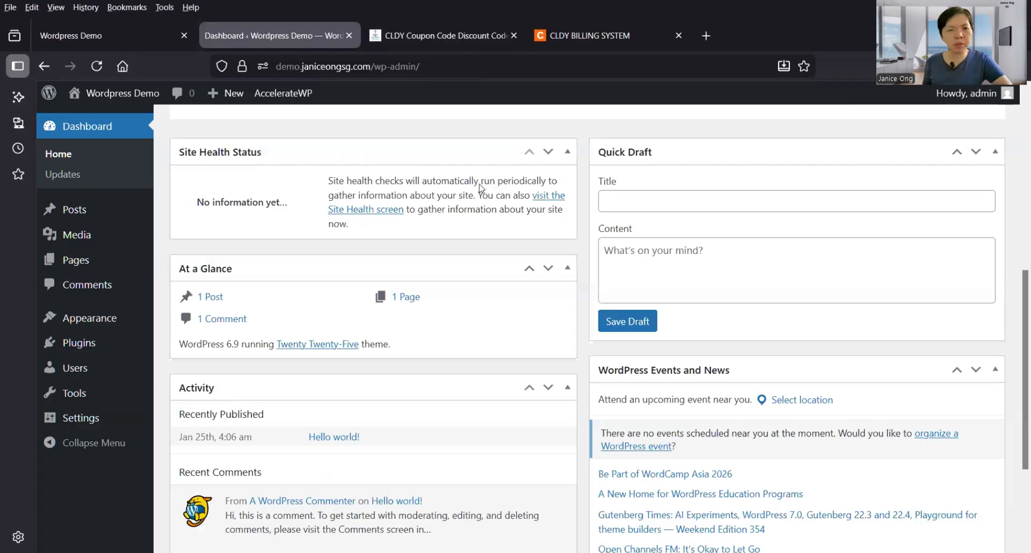
scroll(475, 186, up, 6)
scroll(467, 180, up, 1)
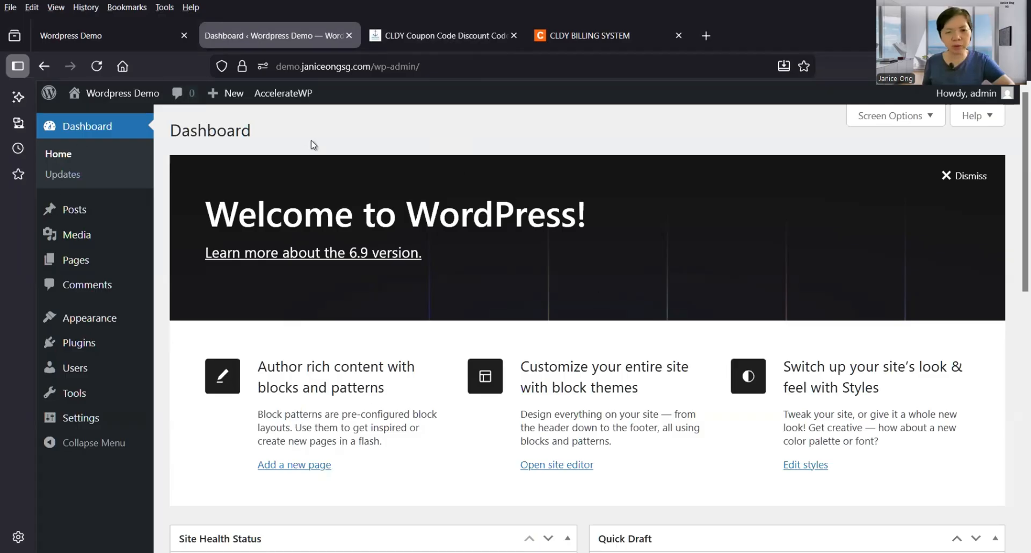
scroll(471, 264, down, 3)
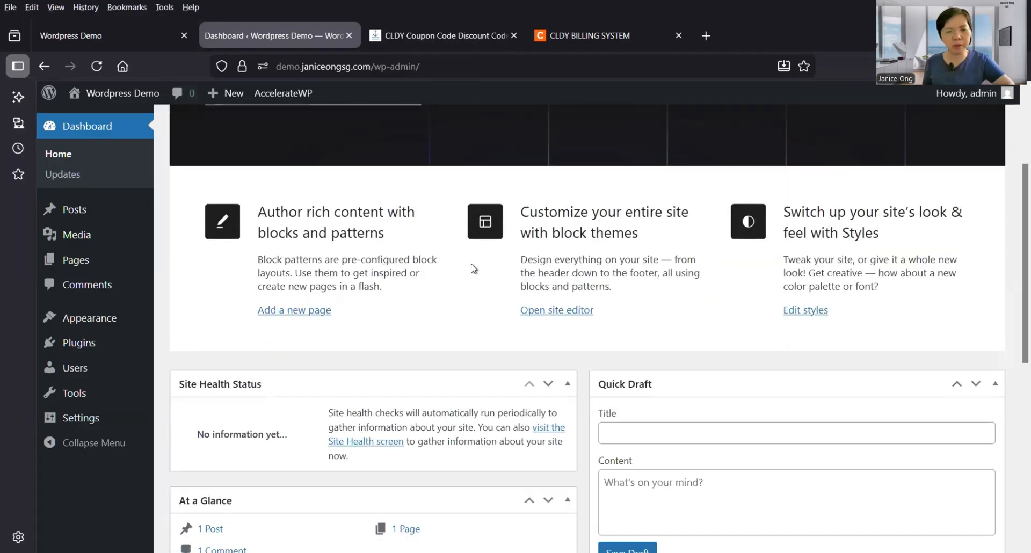
scroll(471, 267, down, 4)
scroll(472, 267, down, 2)
scroll(472, 267, up, 6)
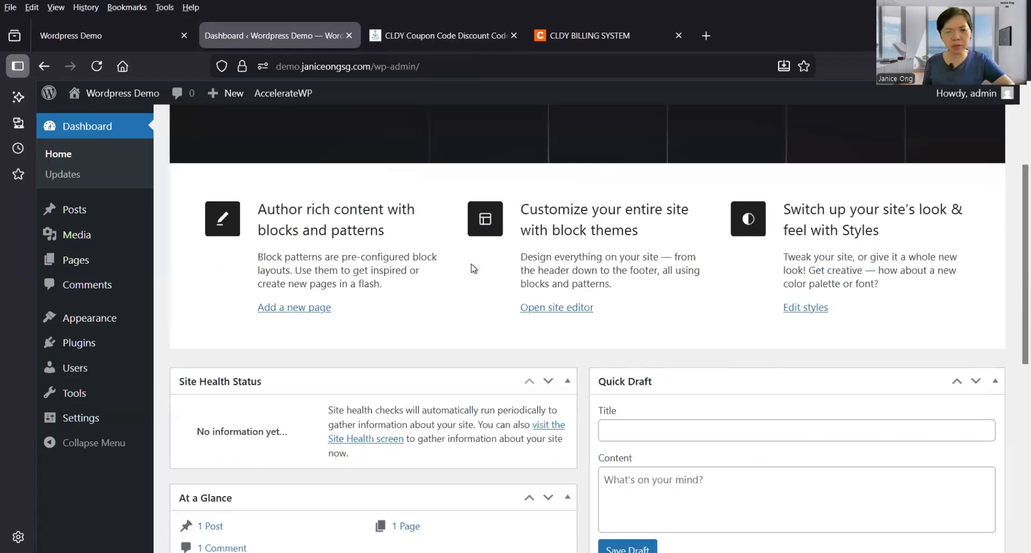
scroll(472, 268, up, 3)
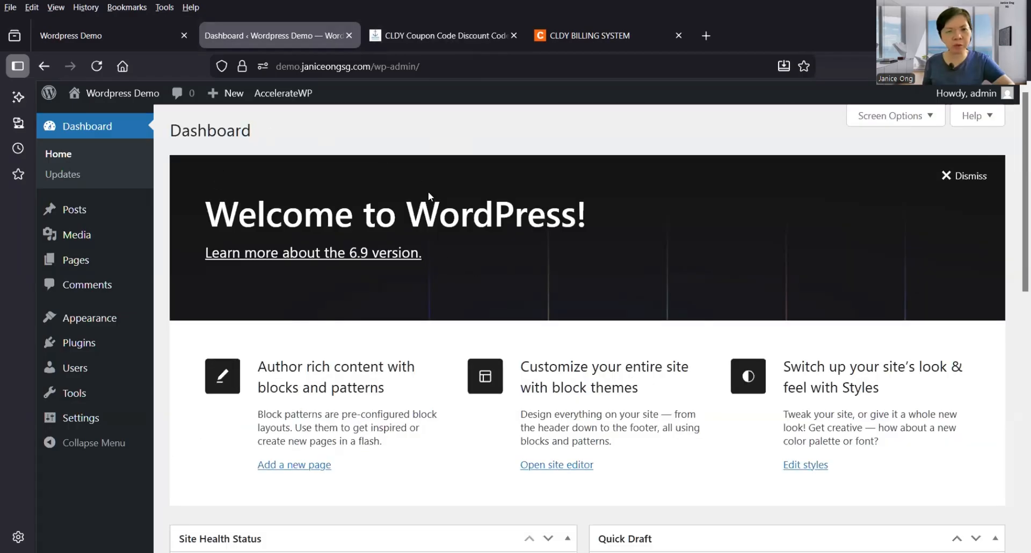
click(69, 29)
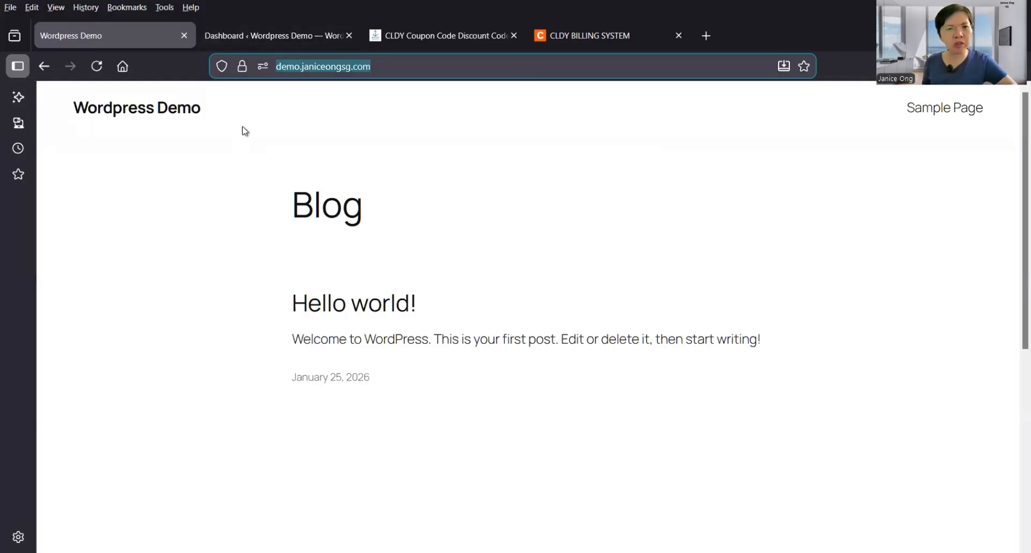
Return to the Wordpress Demo admin dashboard and look over its welcome area, activity and news widgets.
click(252, 38)
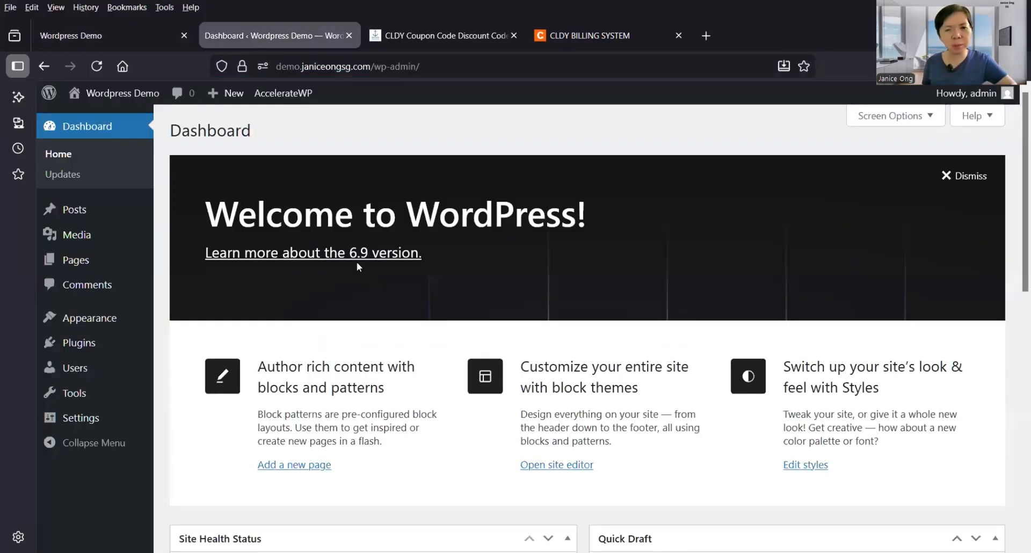
scroll(378, 295, down, 10)
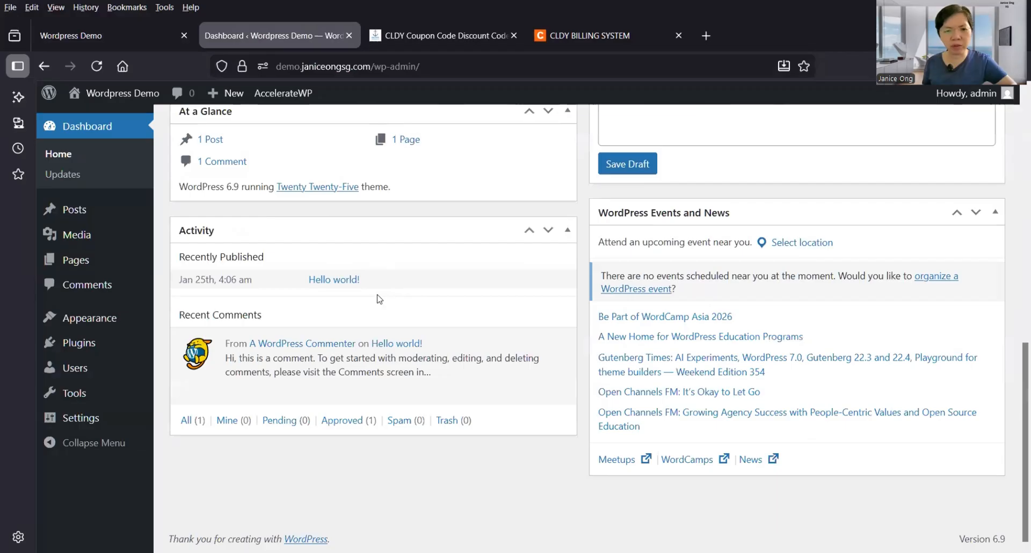
scroll(379, 299, up, 10)
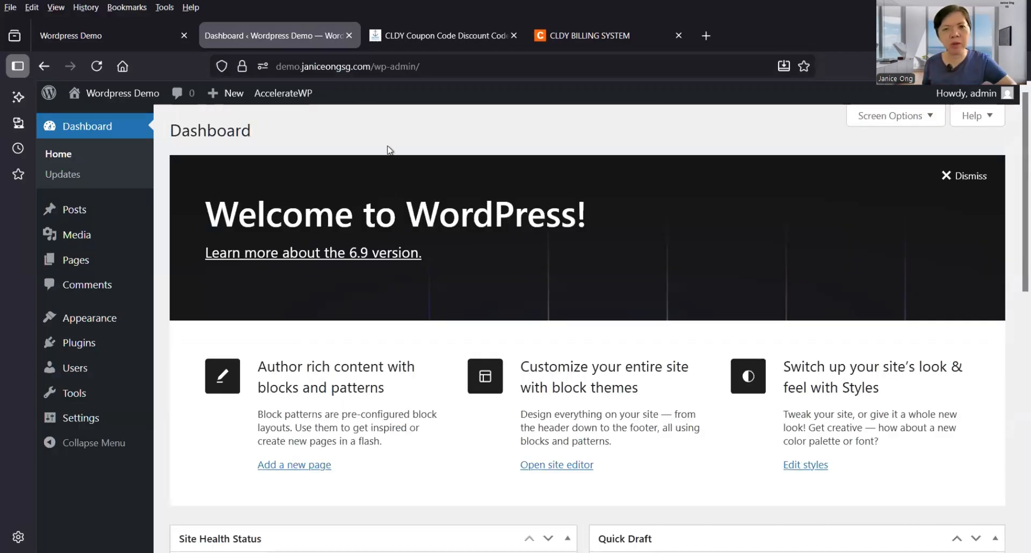
Examine the dashboard's web address, distinguishing the site's domain from the /wp-admin/ ending.
click(411, 68)
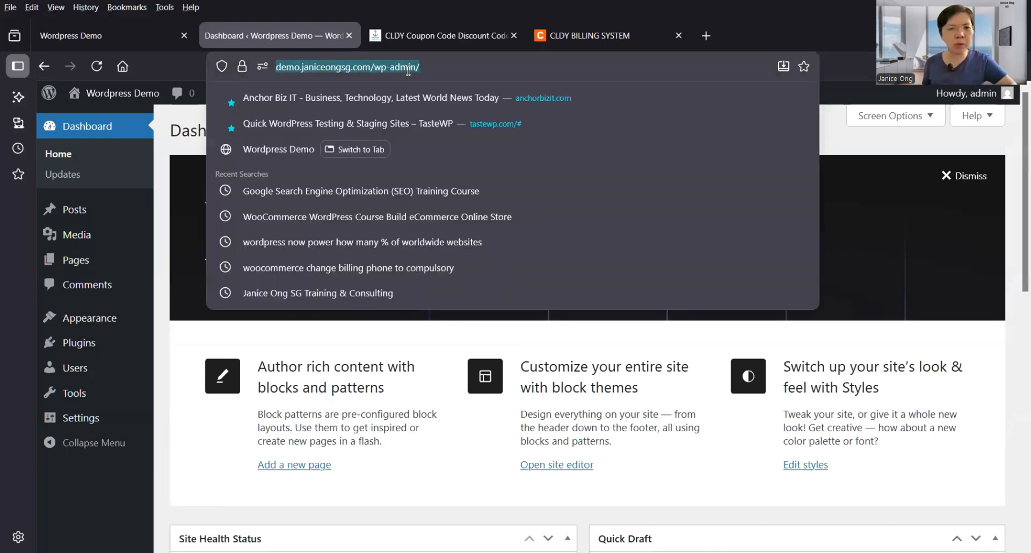
click(414, 68)
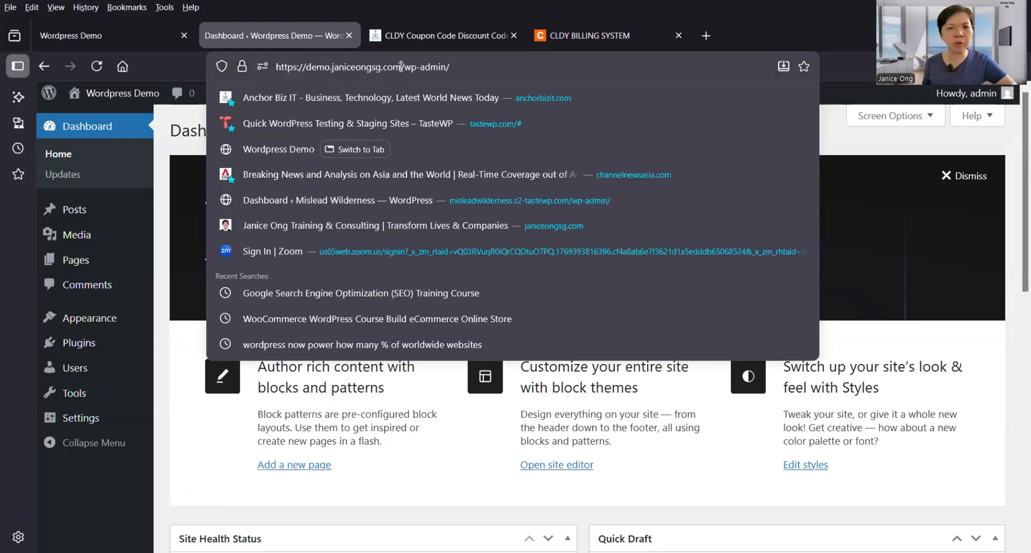
drag(401, 67, 473, 66)
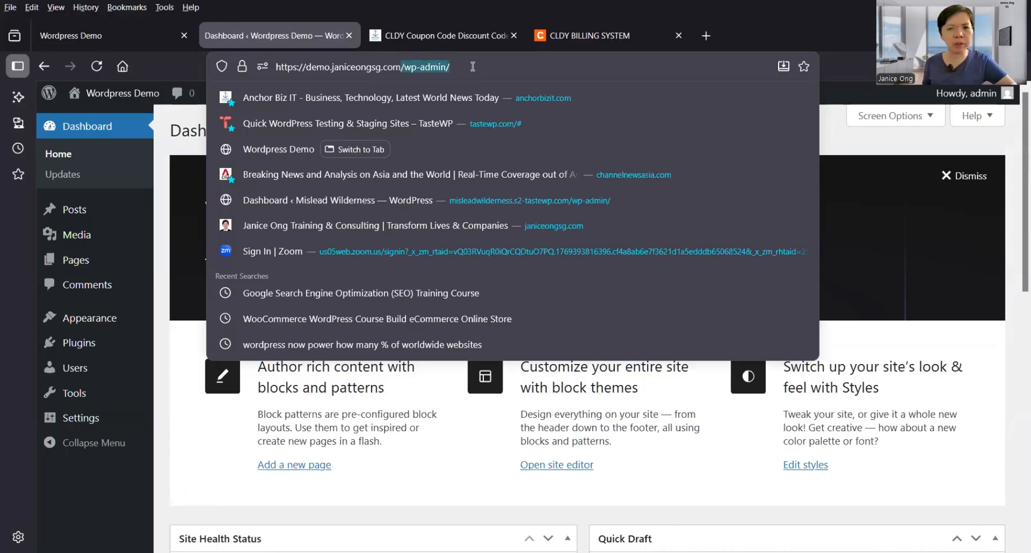
click(402, 66)
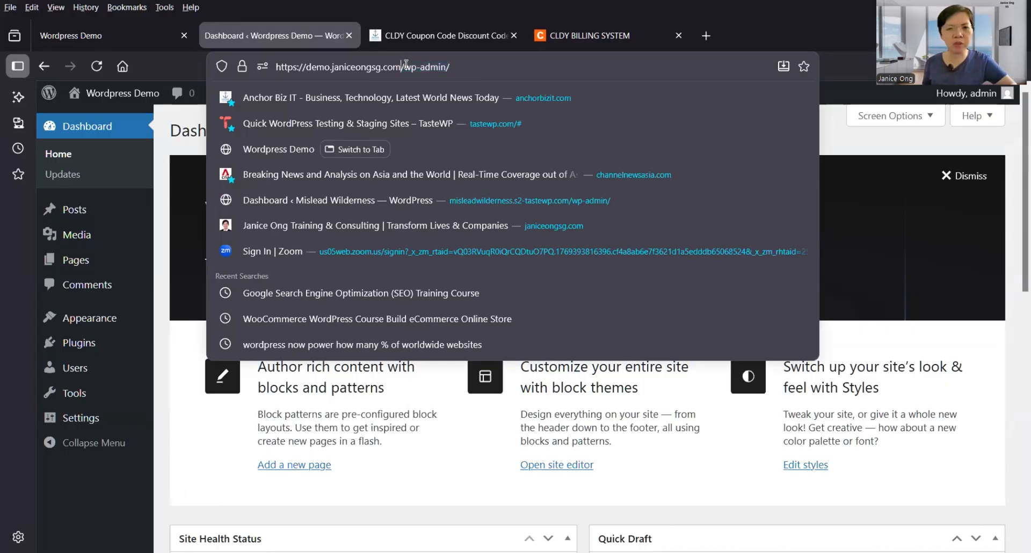
drag(402, 65, 461, 67)
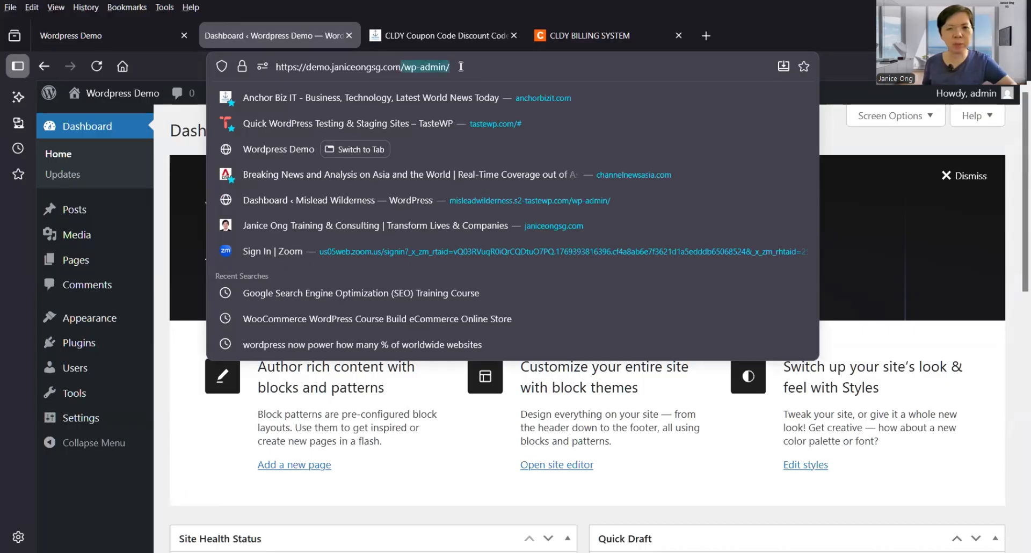
click(393, 65)
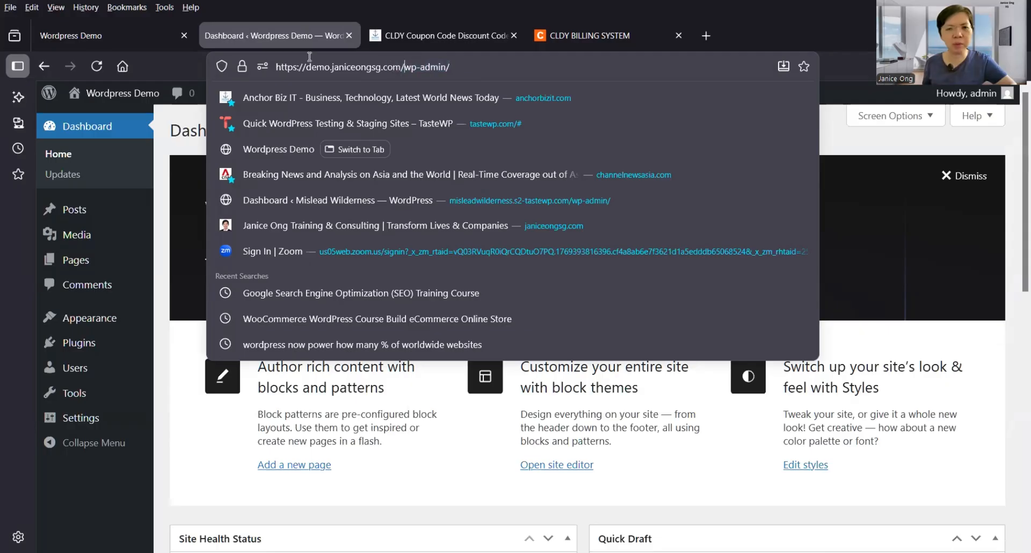
drag(404, 66, 271, 58)
click(403, 63)
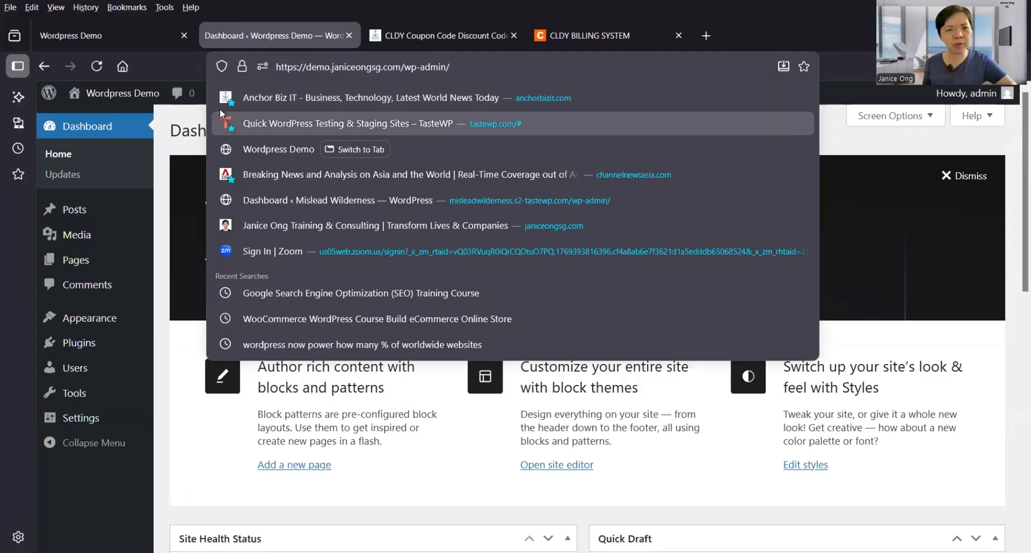
click(193, 117)
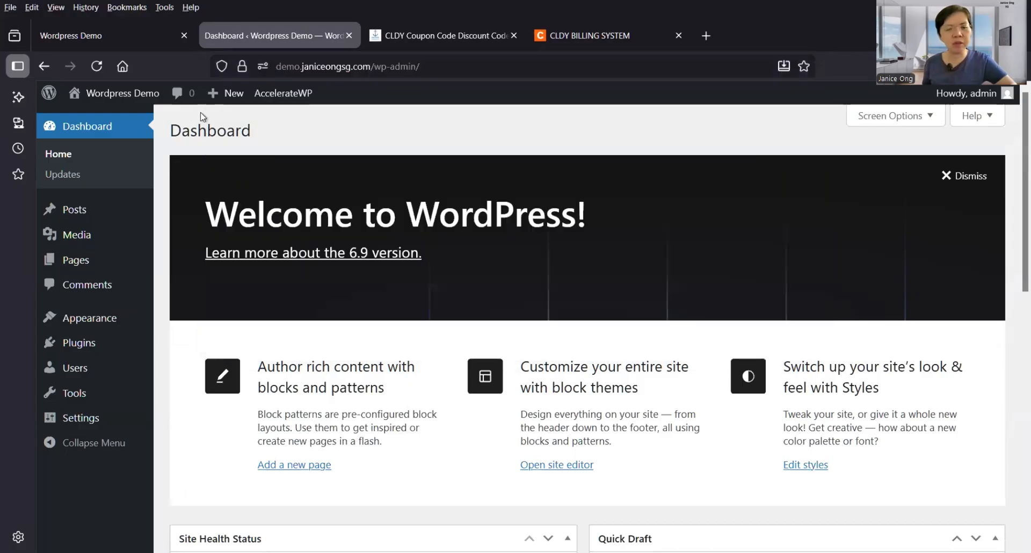
click(410, 68)
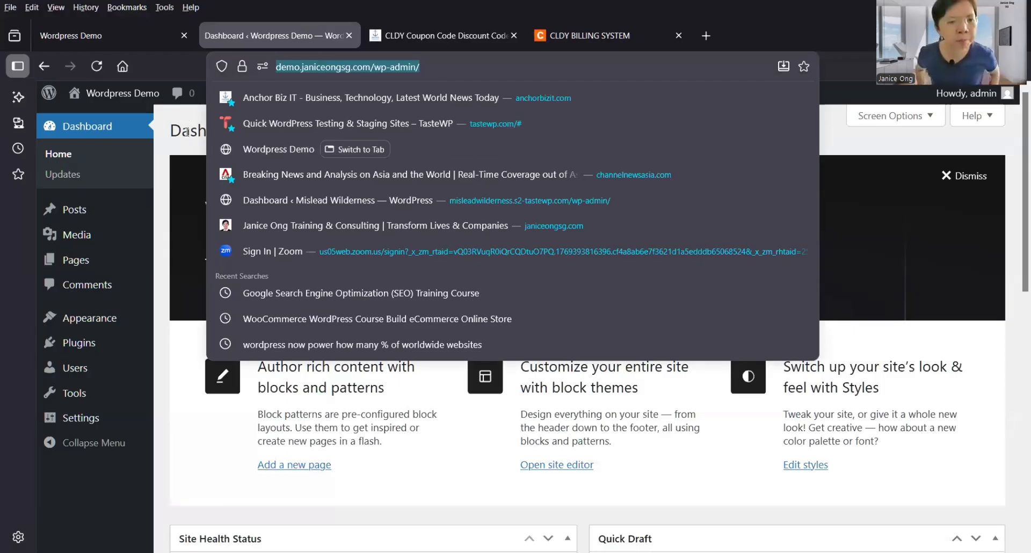
click(833, 153)
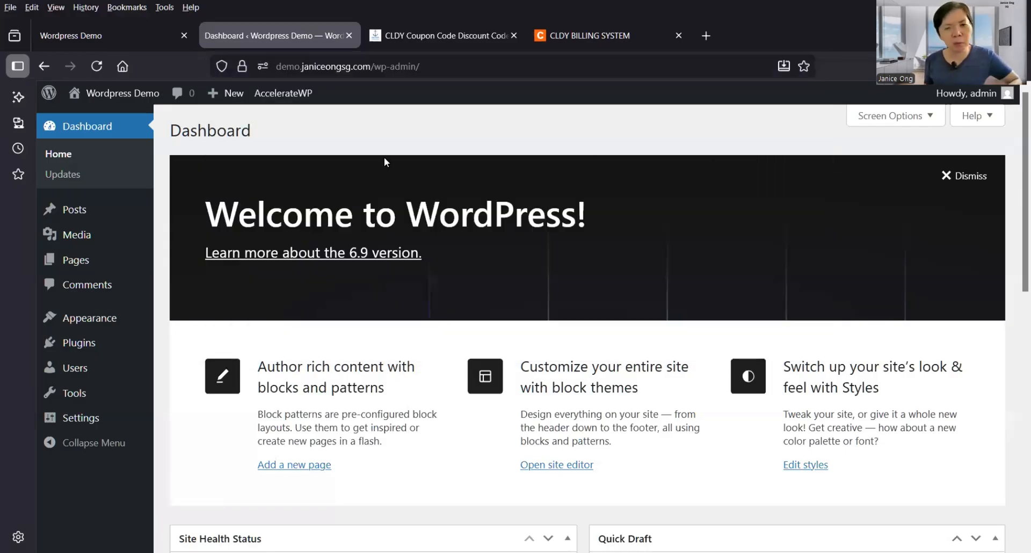
Start a new post and go through the editor's welcome guide up to its Learn more page.
mouse_move(59, 211)
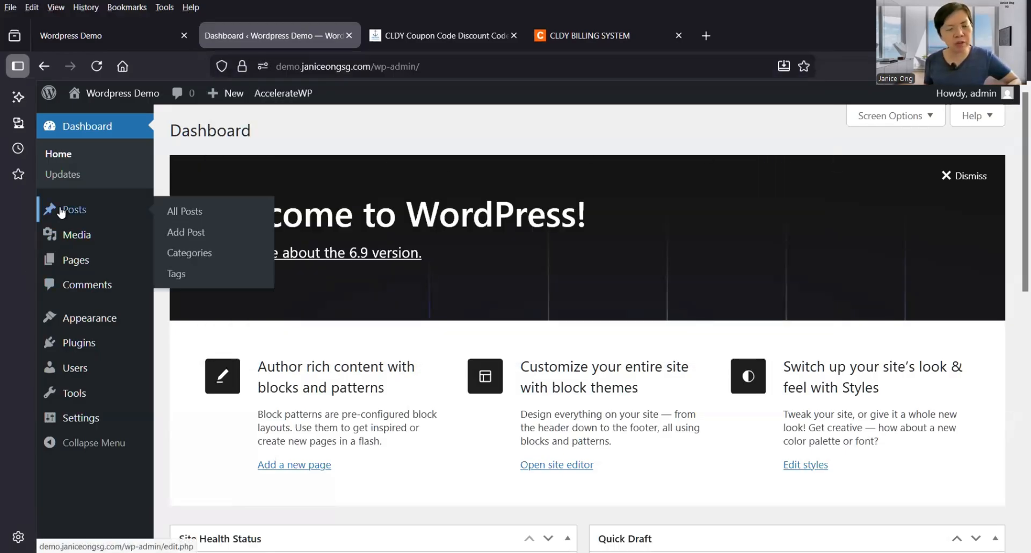
mouse_move(81, 262)
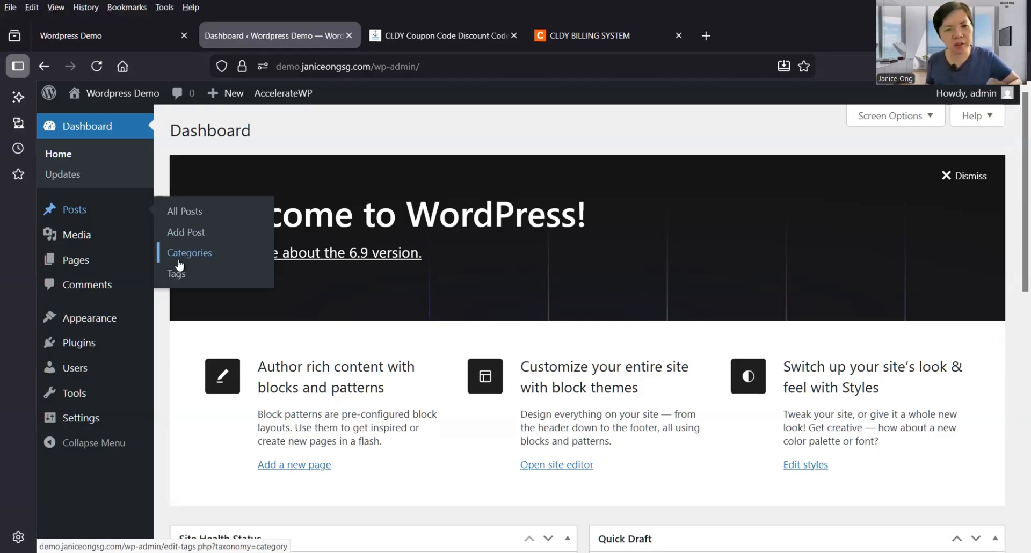
click(179, 235)
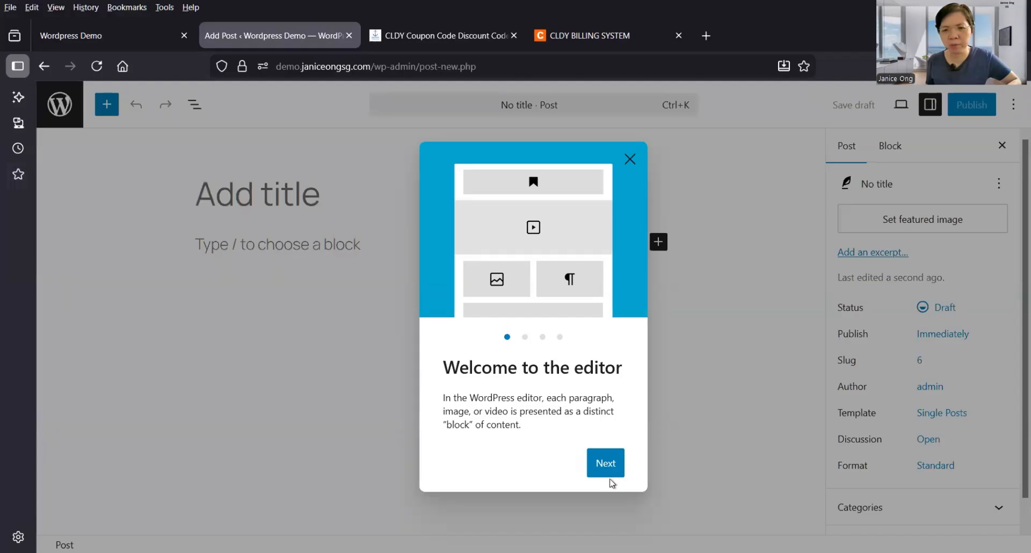
click(607, 467)
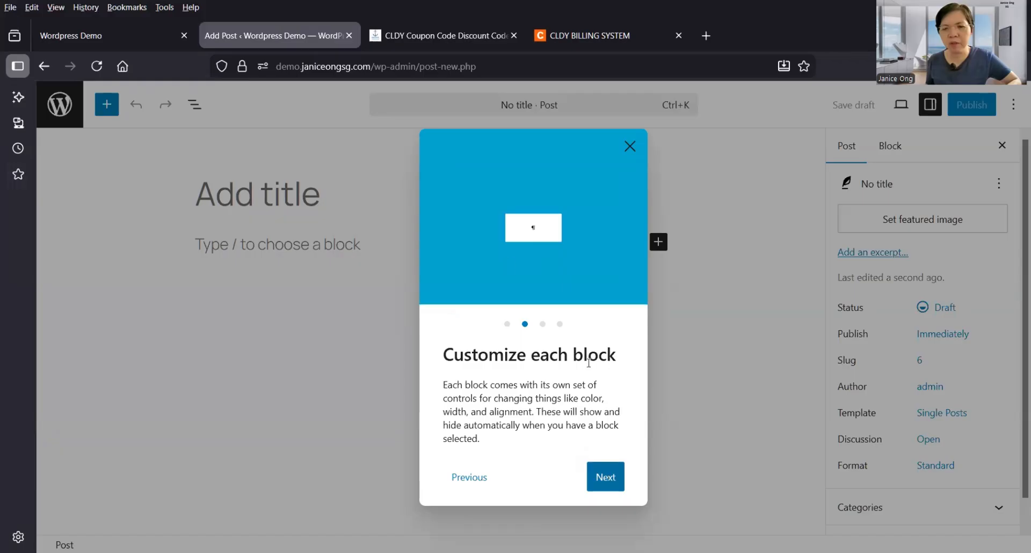
click(603, 484)
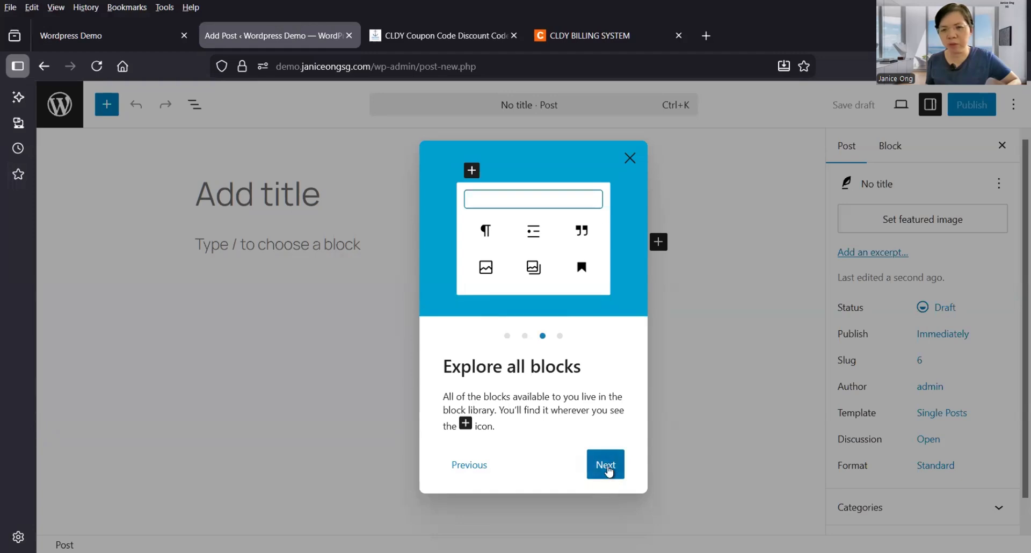
click(609, 471)
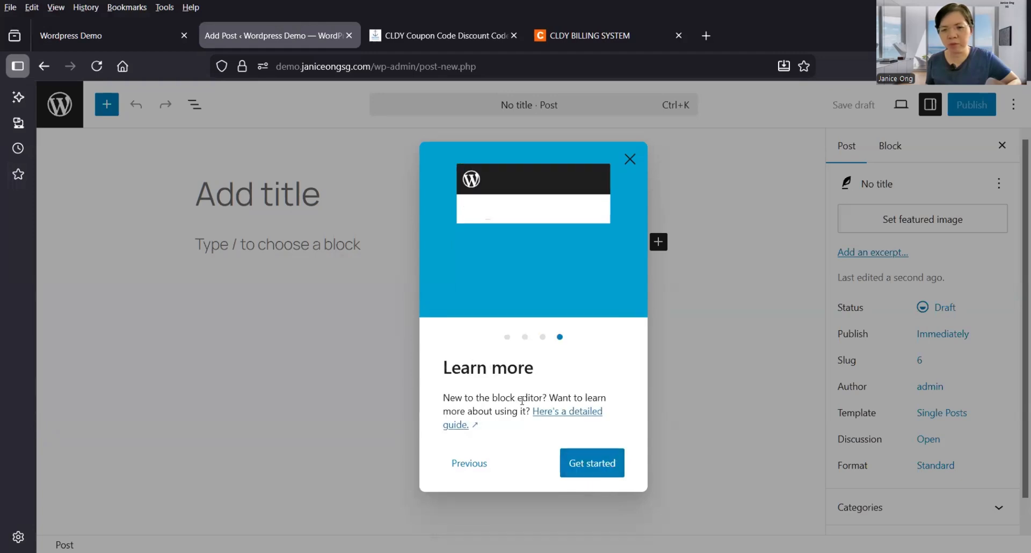
Close the welcome guide and title the new post "About Us".
click(630, 159)
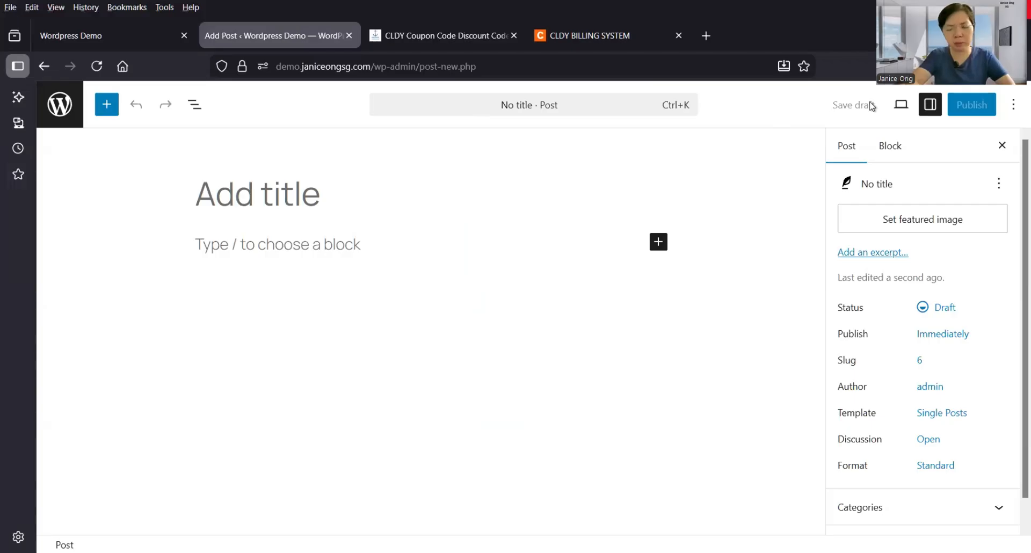
text(About)
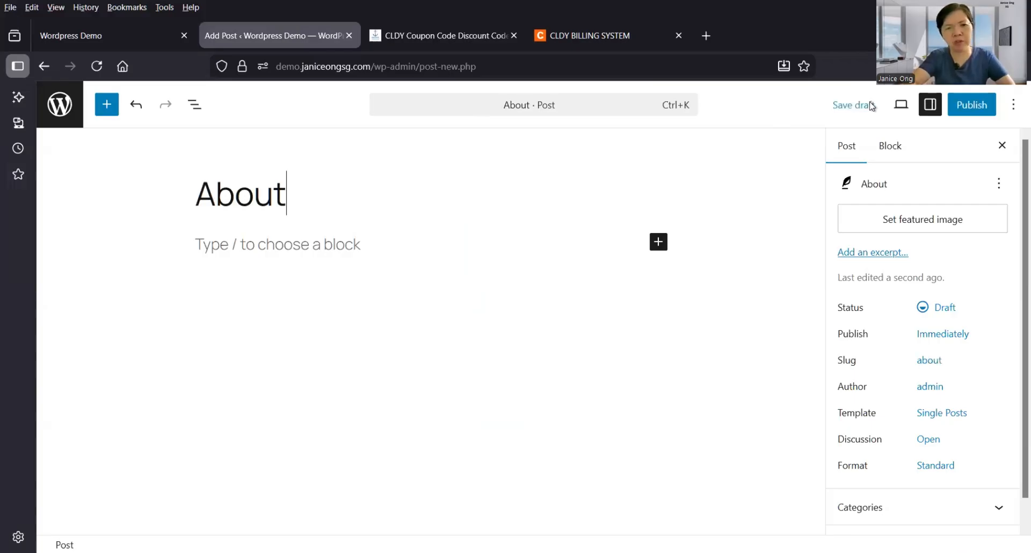
text( Us)
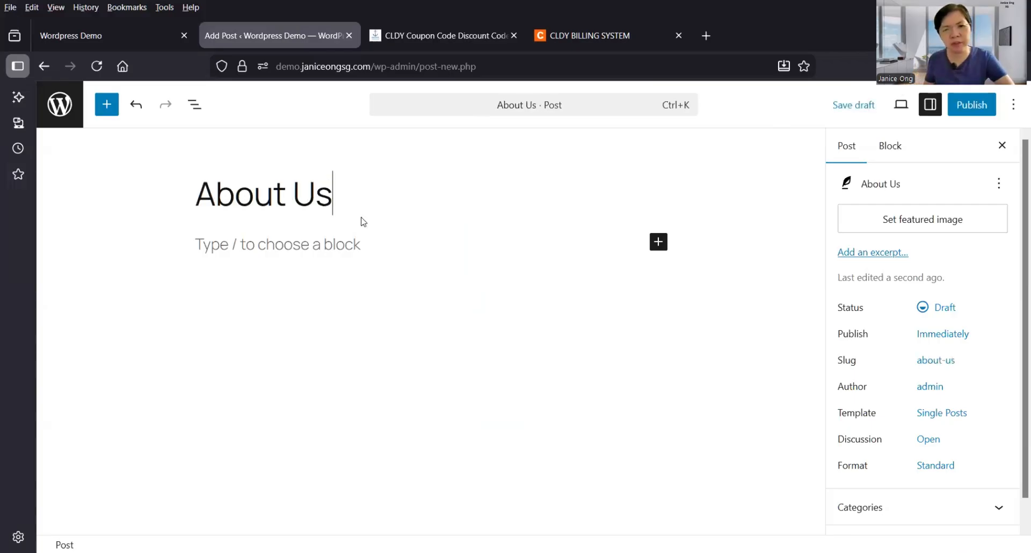
Browse the full block library from the empty paragraph under the title, looking over the text, media, design and widget blocks, and close it.
click(644, 252)
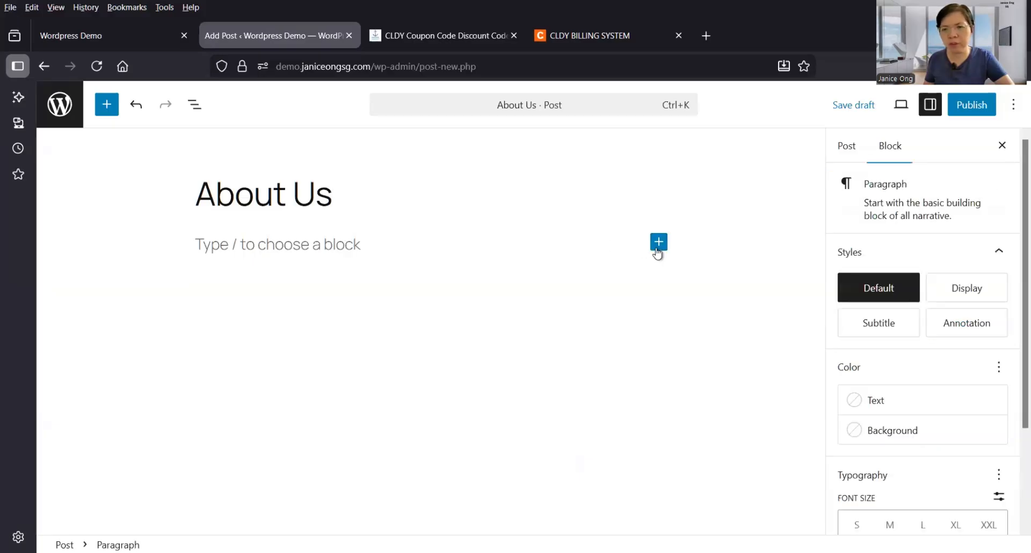
click(659, 243)
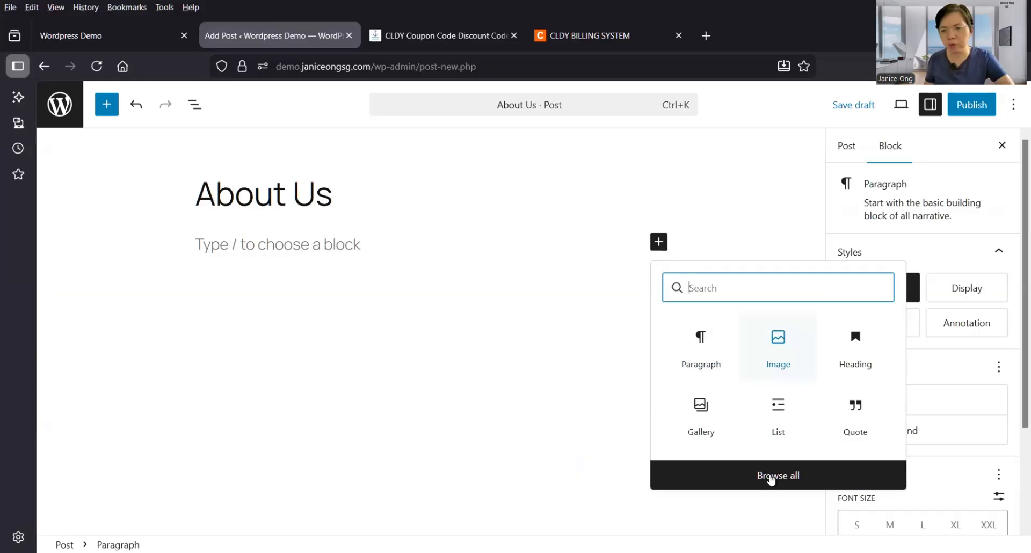
click(769, 478)
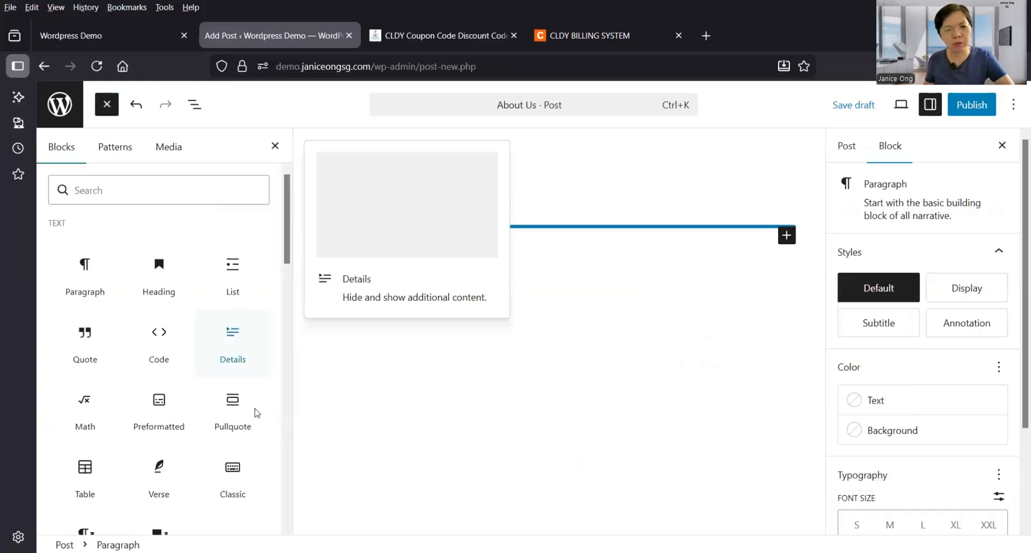
scroll(254, 414, down, 10)
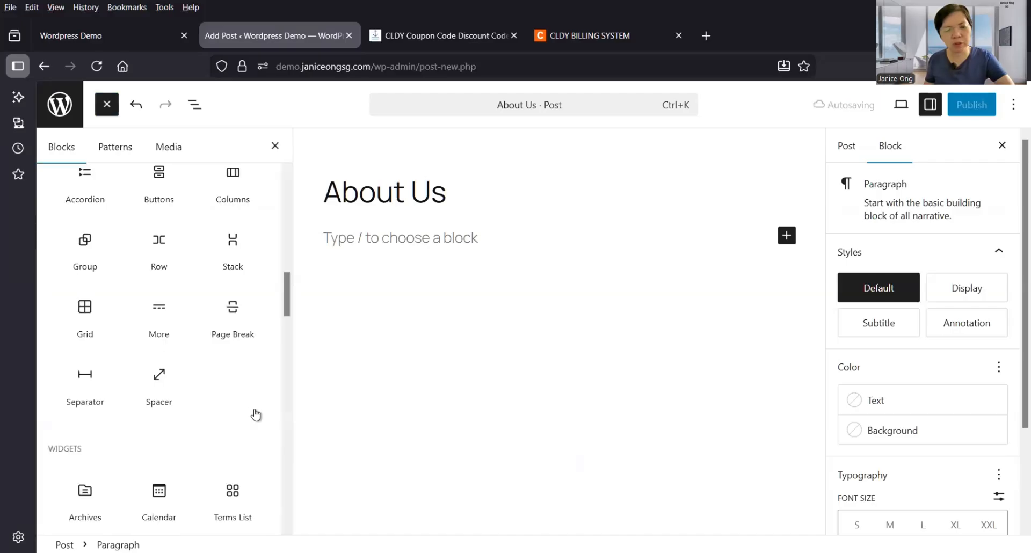
scroll(256, 415, down, 4)
scroll(256, 415, up, 10)
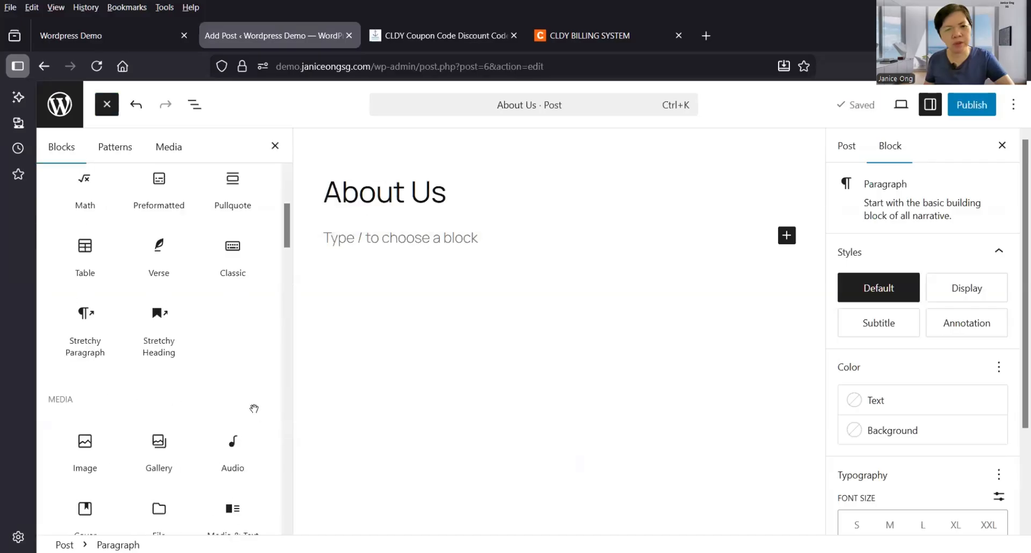
scroll(254, 411, up, 4)
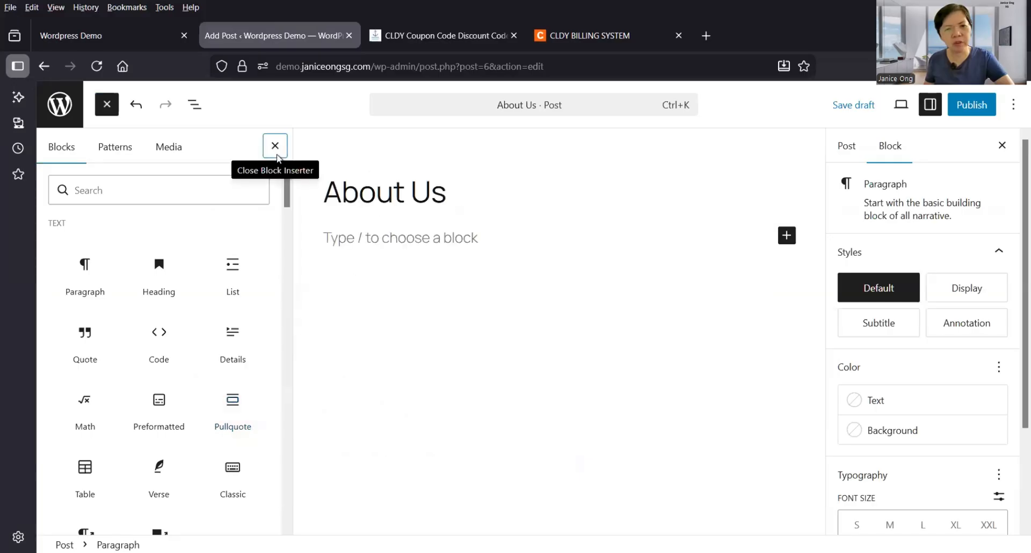
click(275, 146)
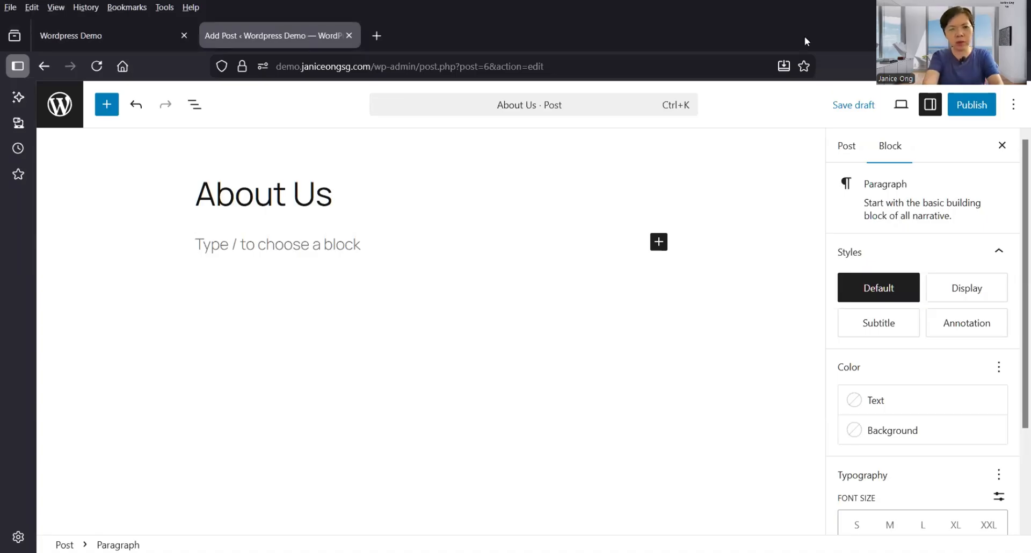
Write the paragraph "ABC Fitness is Singapore leading Fitness School" under the title and start an empty block below it.
text(ABC F)
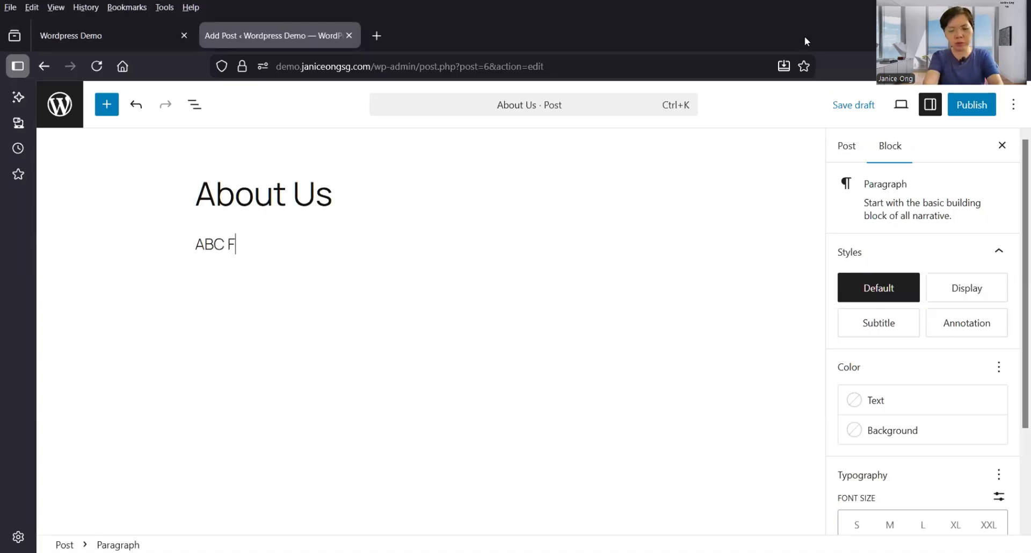
text(itness)
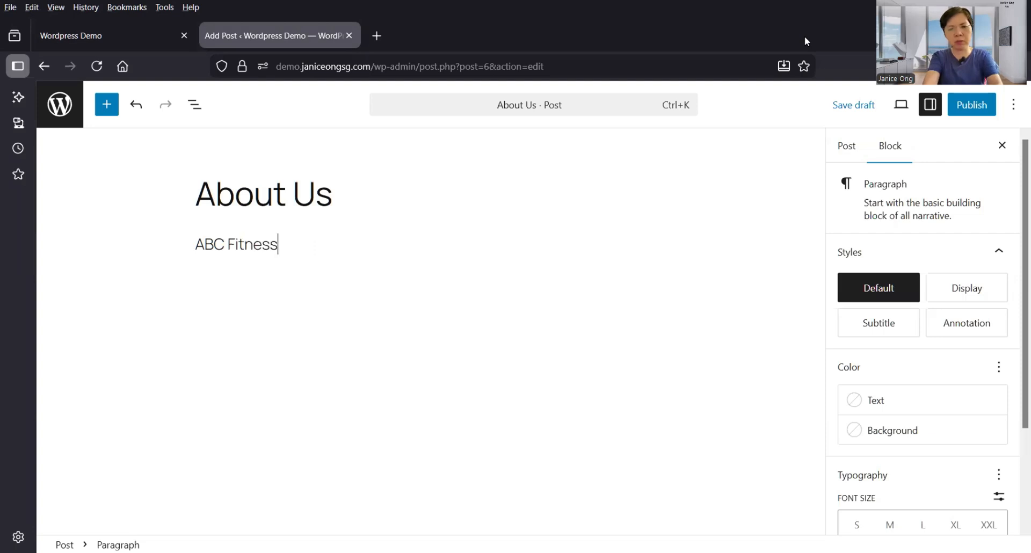
text( is Singapore lea)
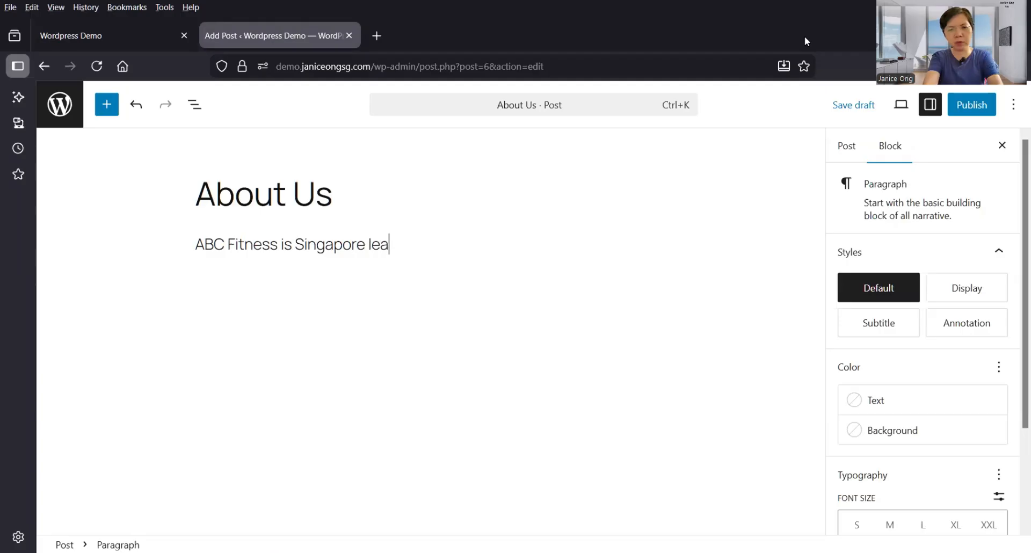
text(ding s)
text(Fitness)
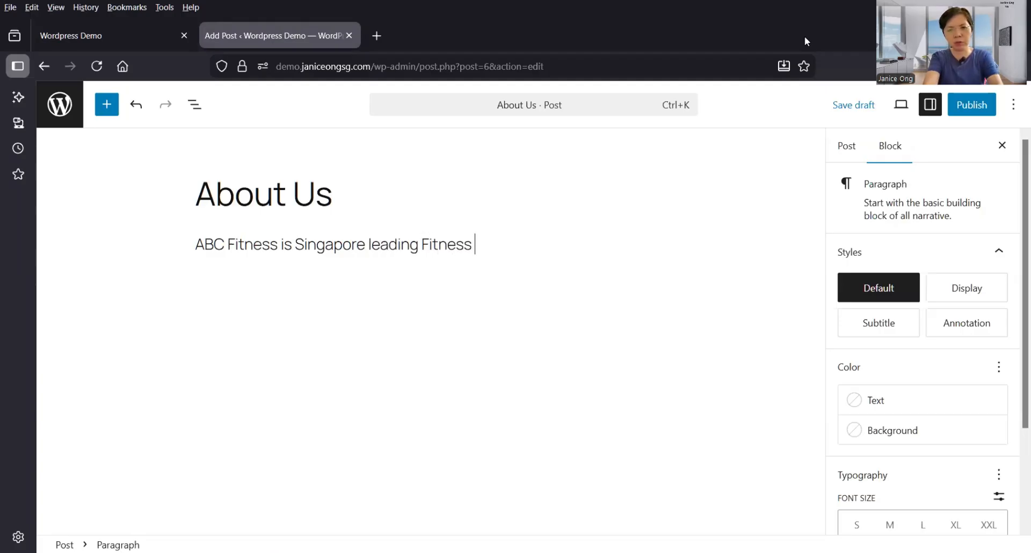
text( School)
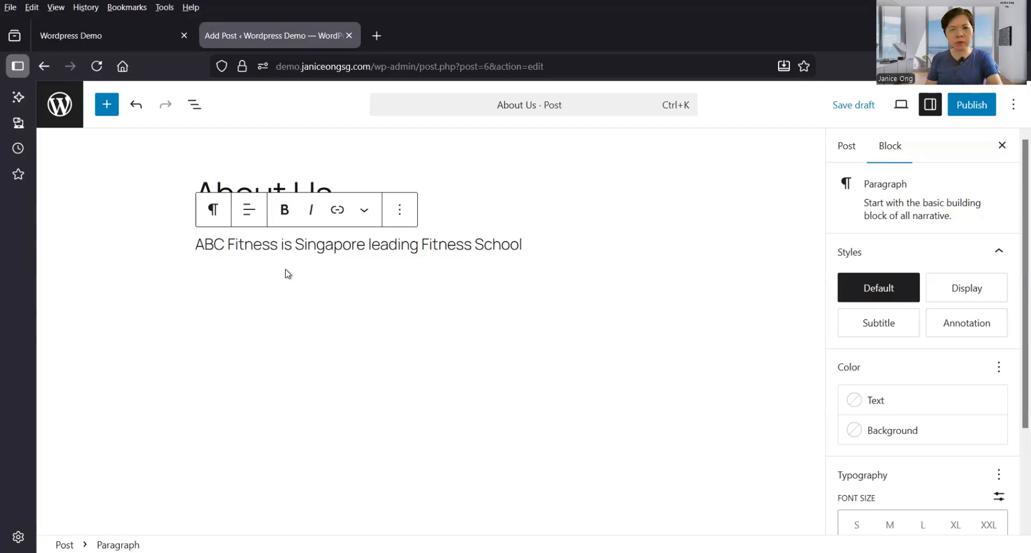
click(292, 284)
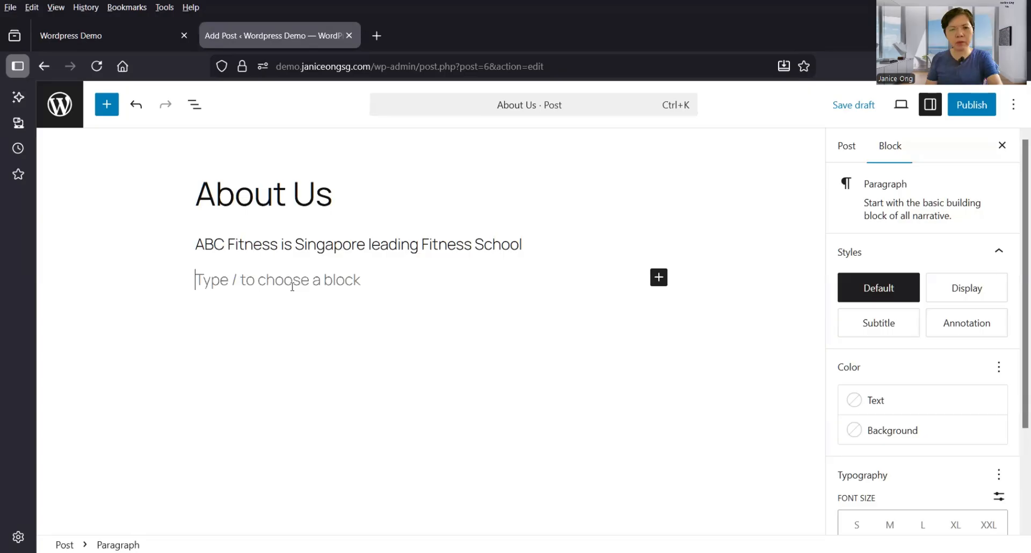
Add an Image block under the paragraph, and search Google Images for "fitness school" in a new browser tab.
click(660, 279)
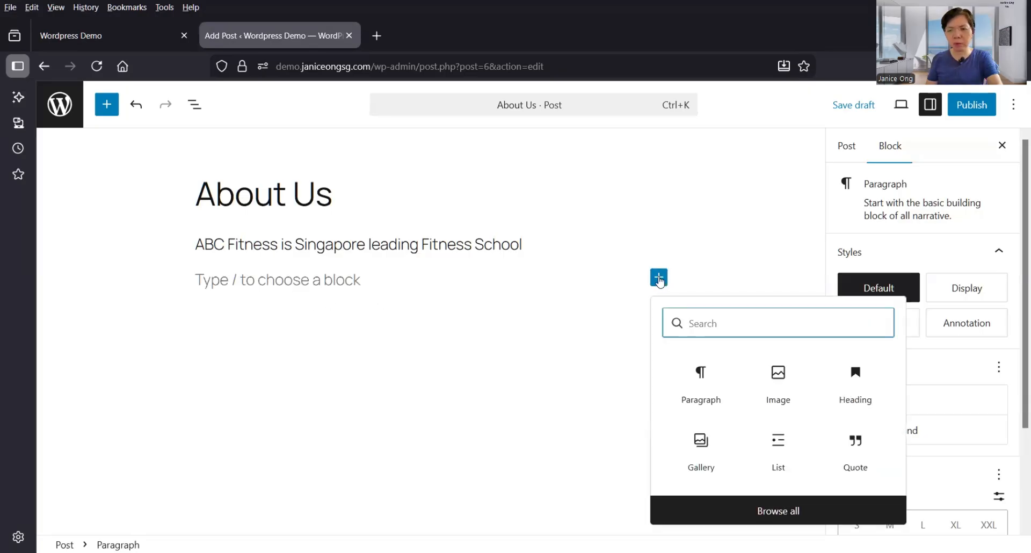
click(778, 380)
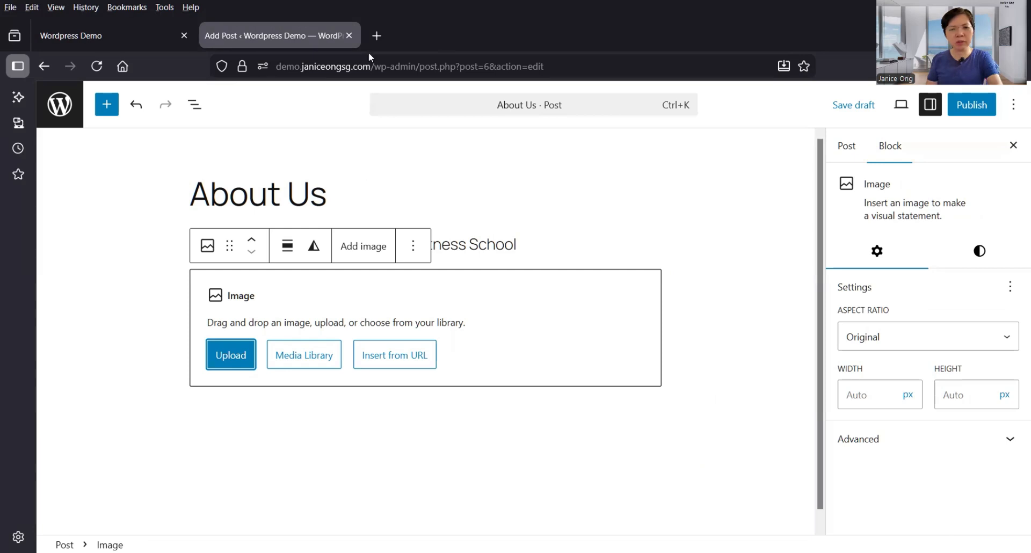
click(377, 36)
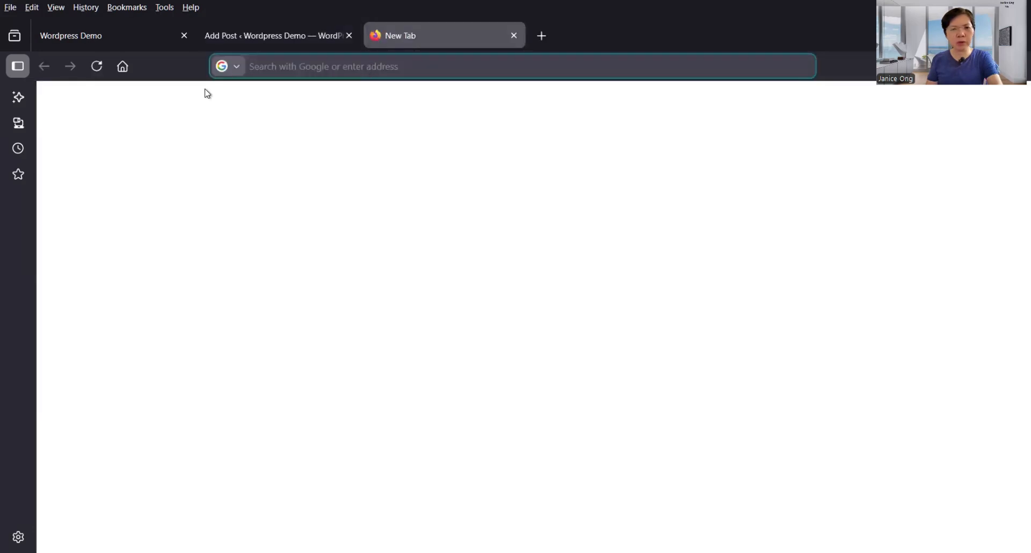
click(123, 67)
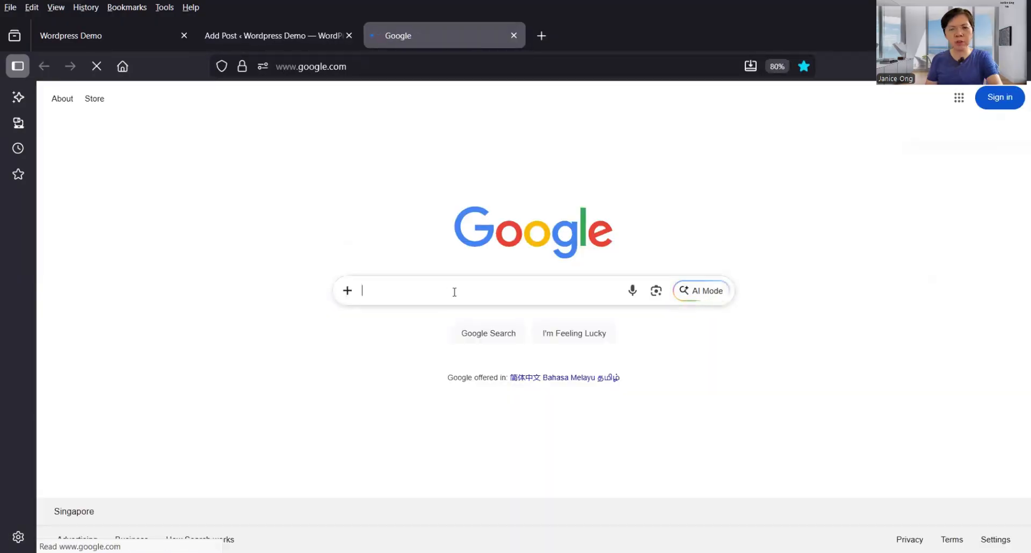
text(fit)
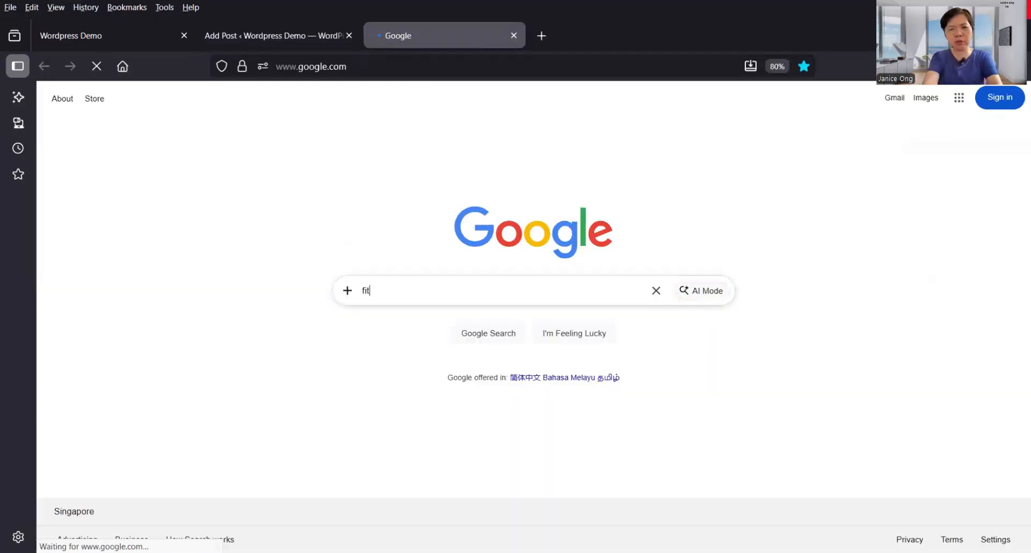
text(ness school)
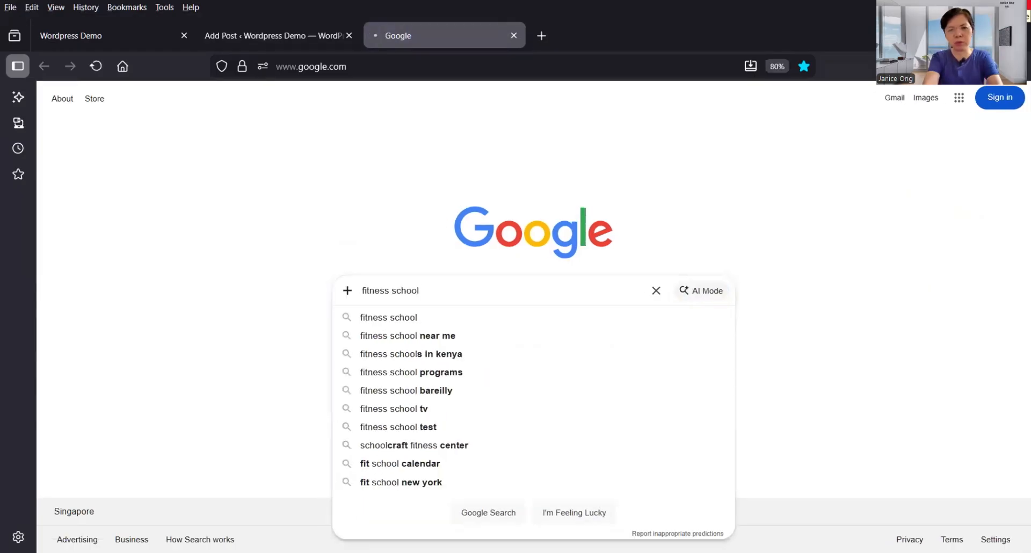
key(Return)
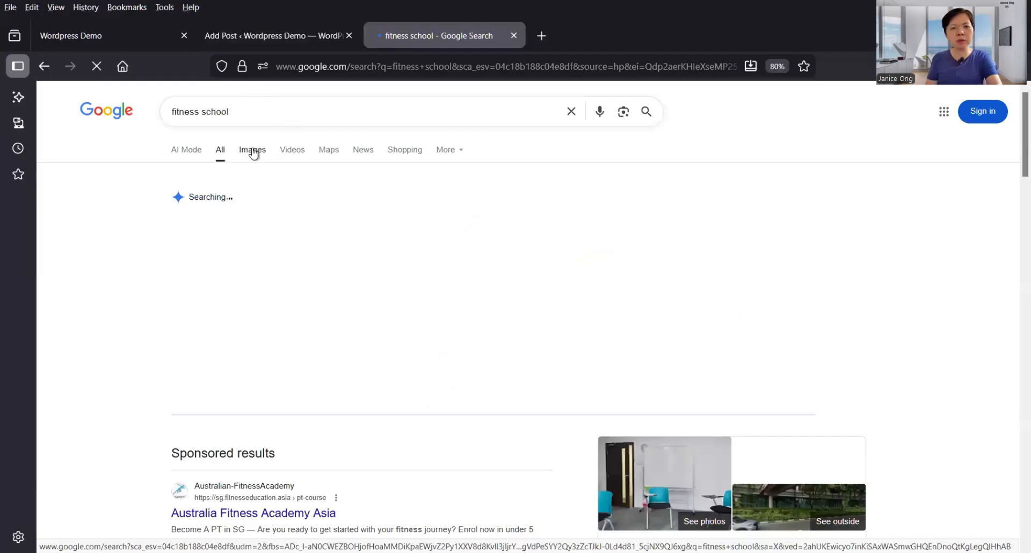
click(253, 152)
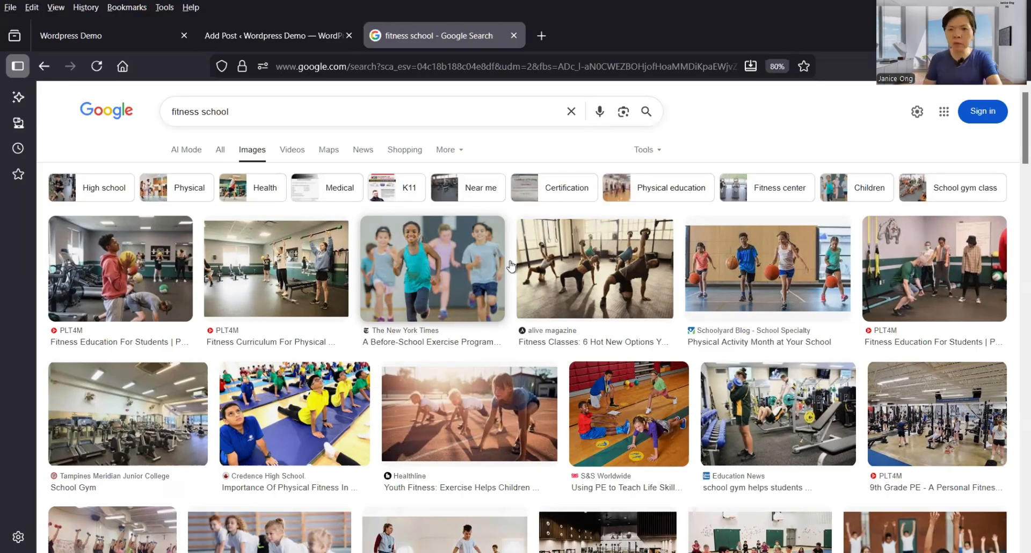
Preview the alive magazine "Fitness Classes: 6 Hot New Options" result and copy its image link.
click(559, 263)
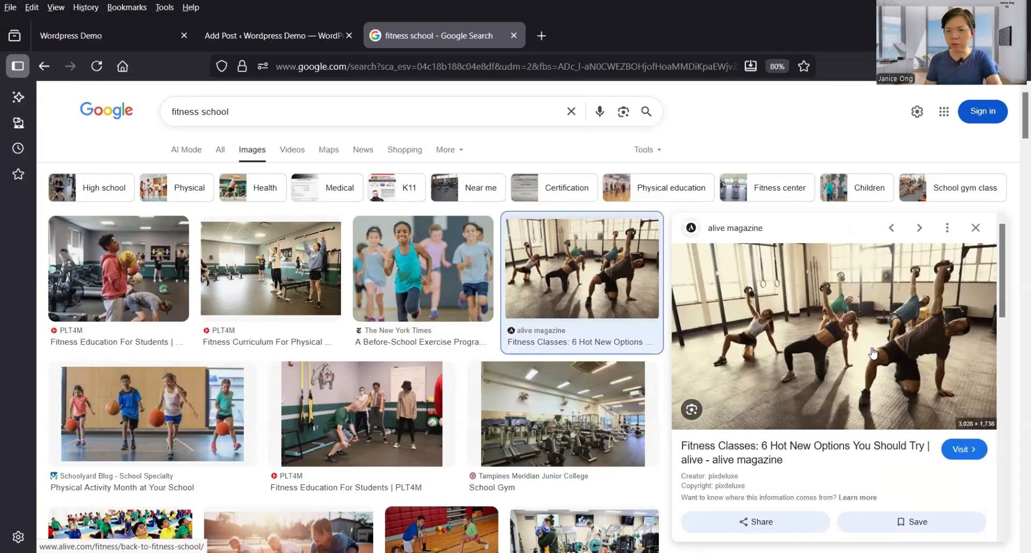
right_click(934, 397)
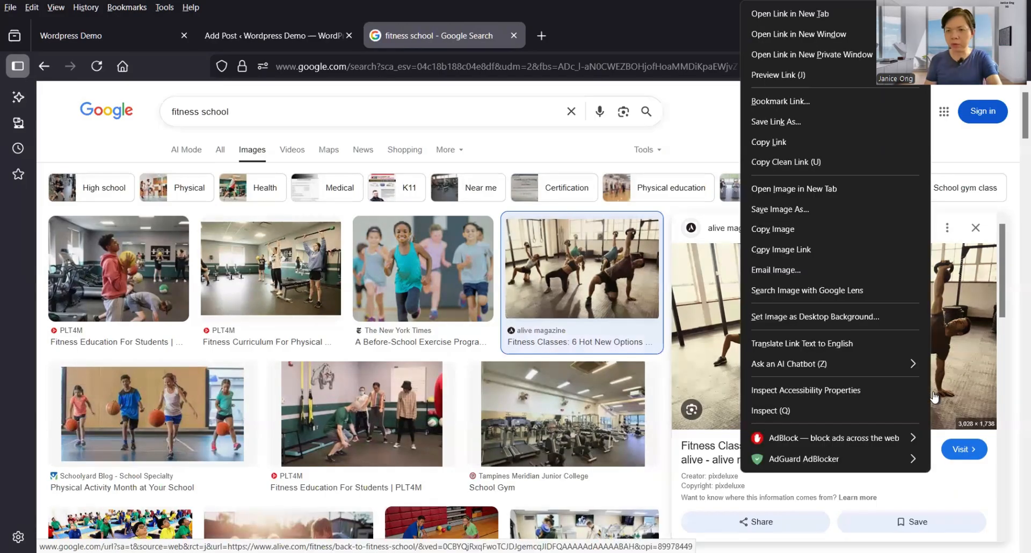
click(794, 248)
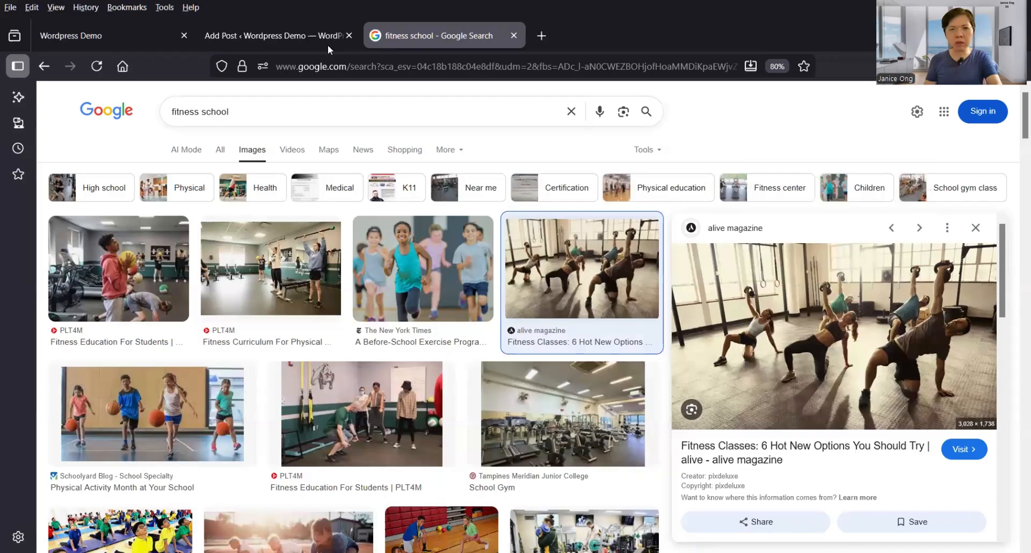
Return to the About Us post and insert the copied image link into the Image block by URL.
click(254, 43)
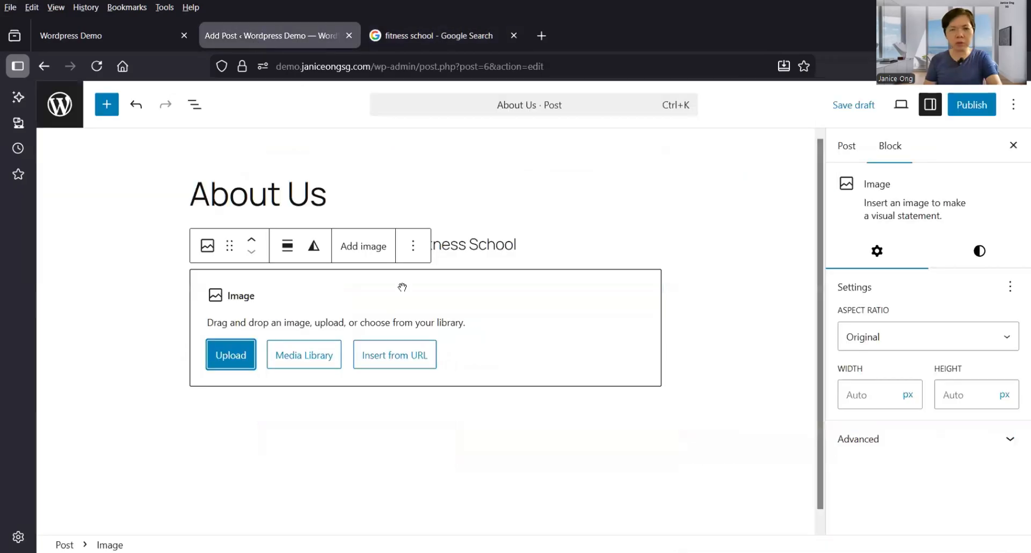
click(393, 362)
key(ctrl+v)
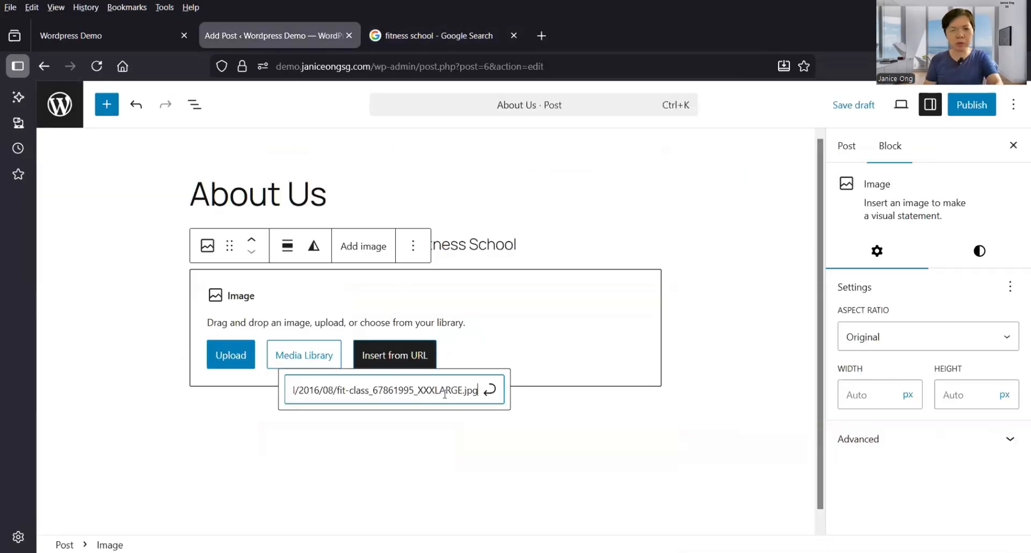
click(491, 392)
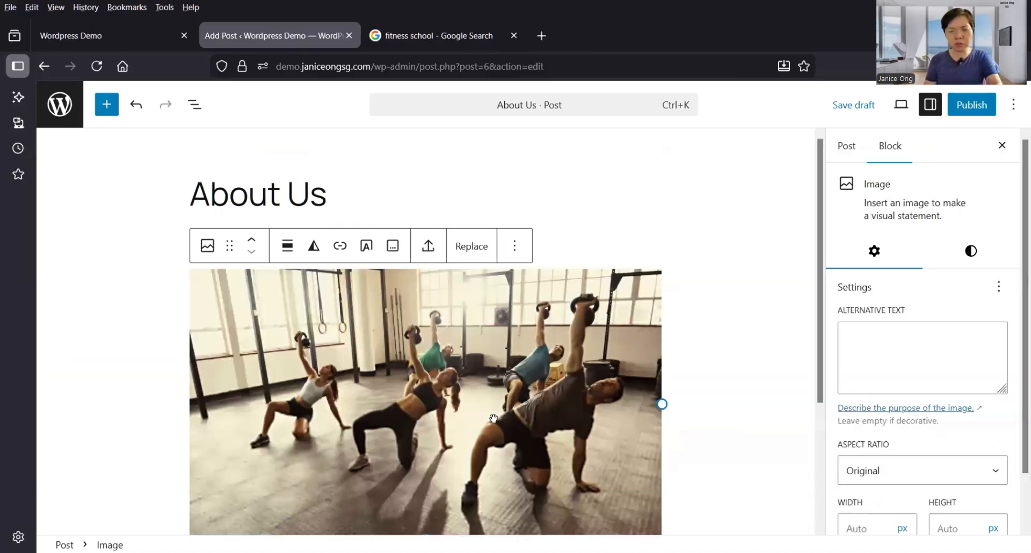
Delete the Image block holding the linked fitness class picture from the post.
click(514, 246)
click(451, 379)
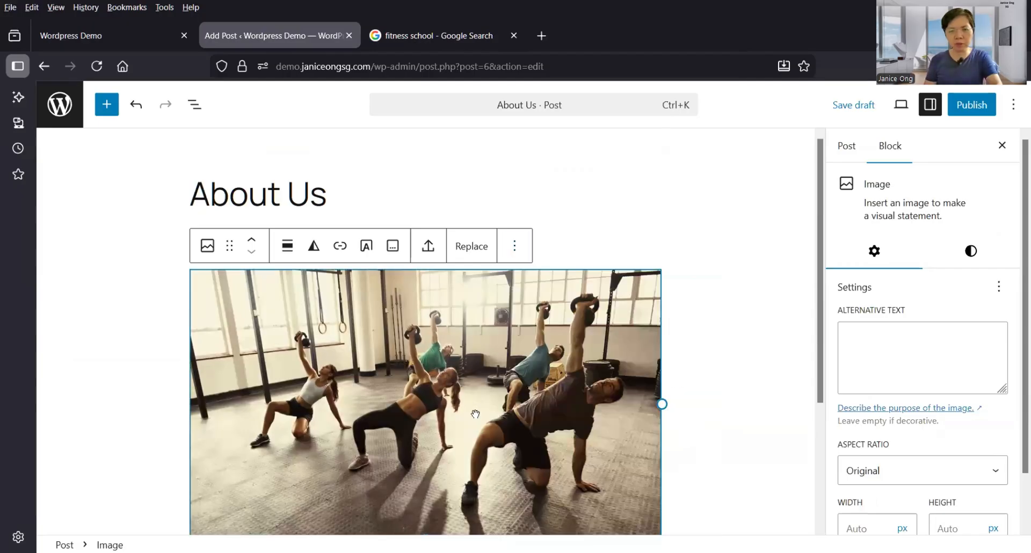
scroll(475, 414, down, 2)
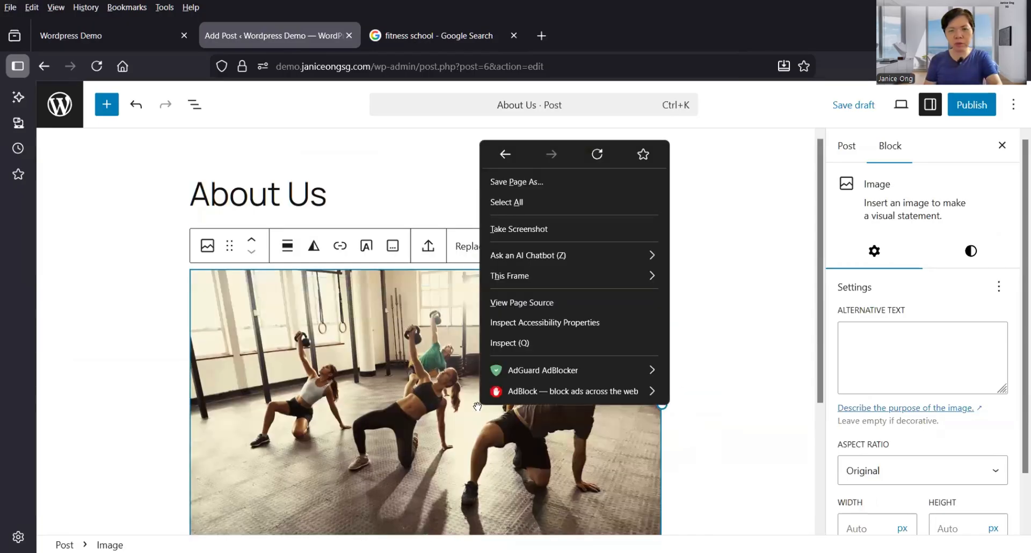
scroll(476, 403, up, 3)
right_click(478, 404)
click(518, 247)
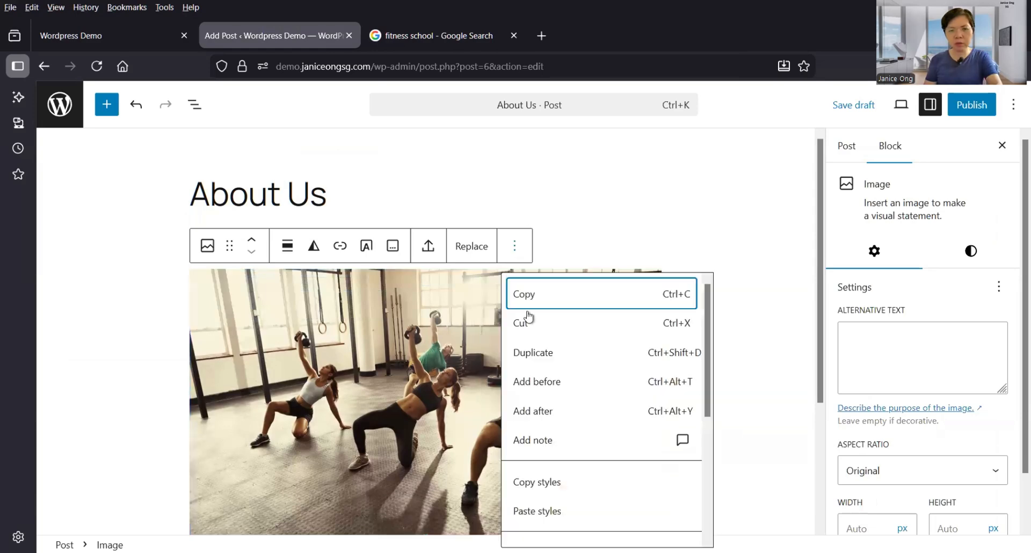
scroll(607, 492, down, 4)
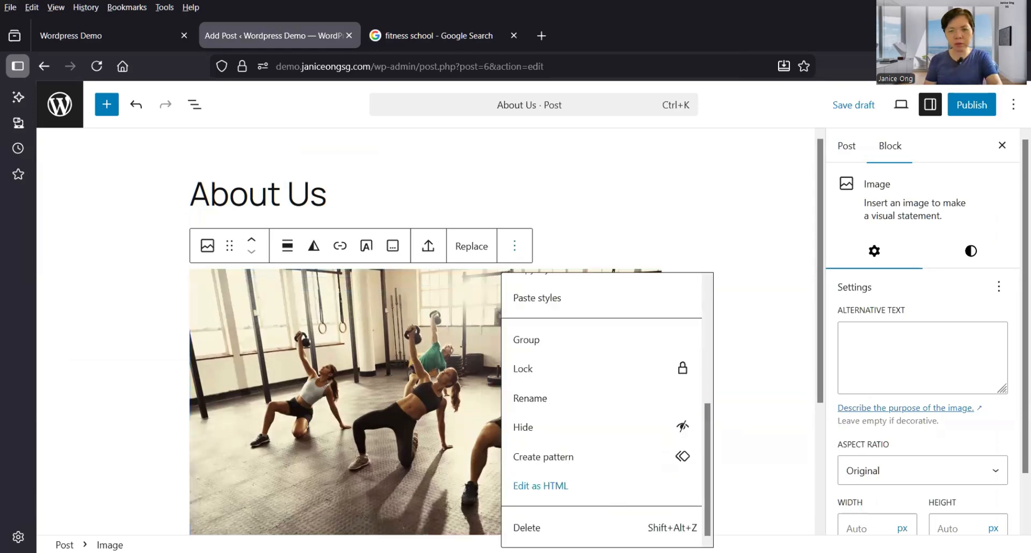
click(532, 529)
click(526, 528)
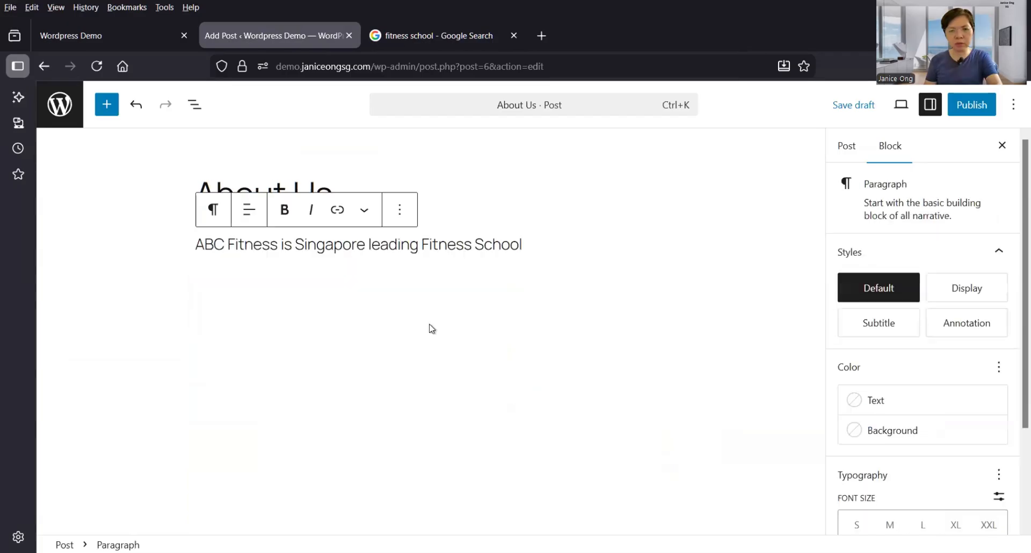
Add a new Image block below the ABC Fitness paragraph, ready for a file upload.
click(636, 284)
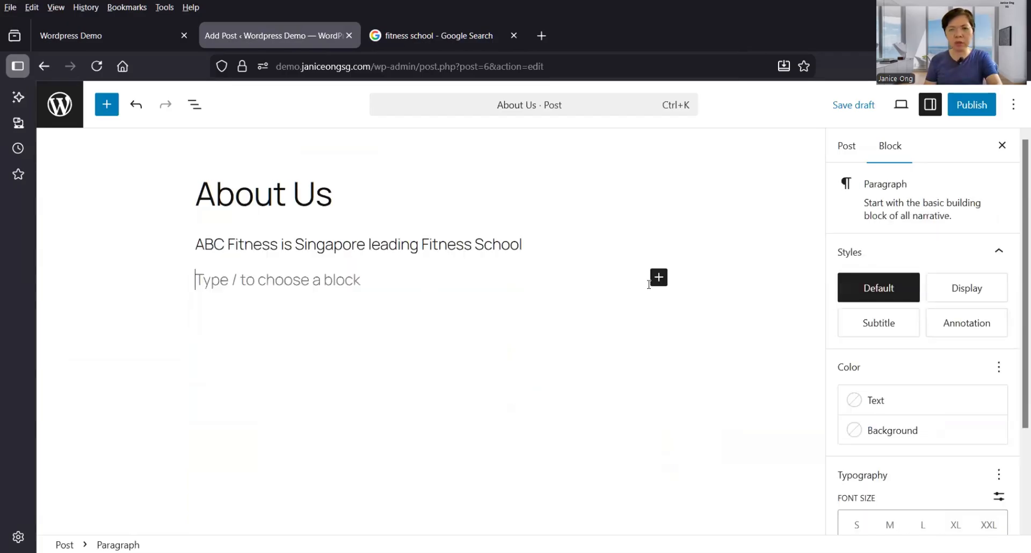
click(659, 278)
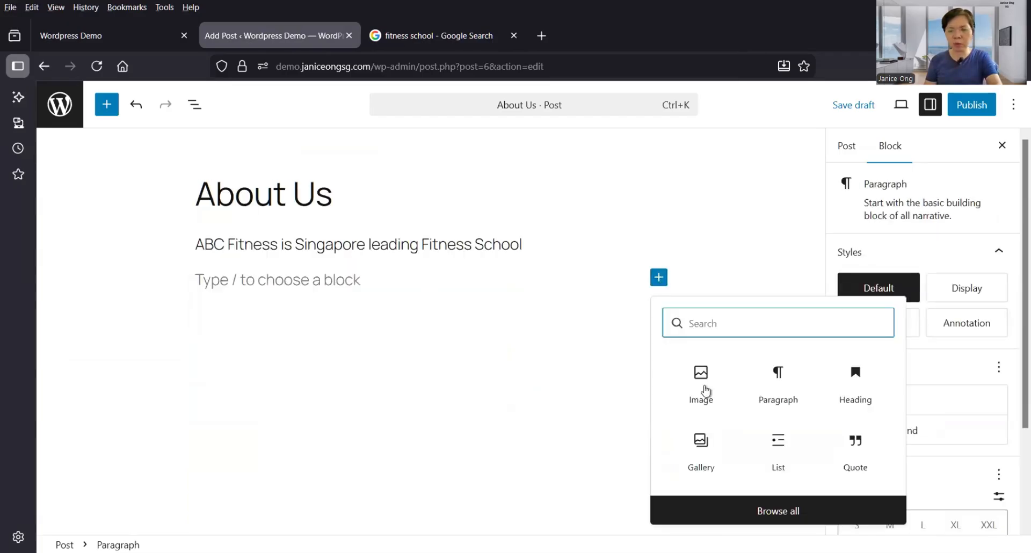
click(703, 386)
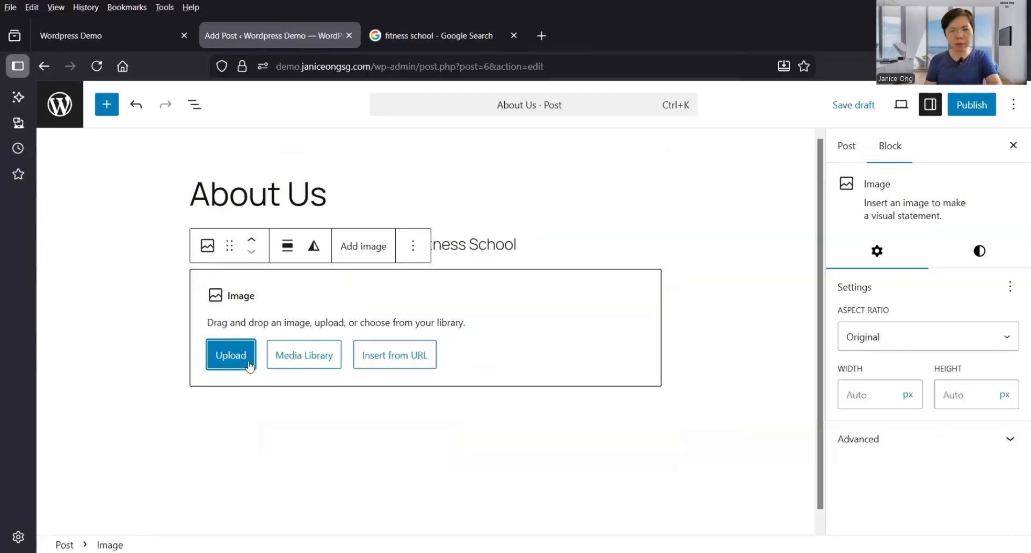
click(243, 364)
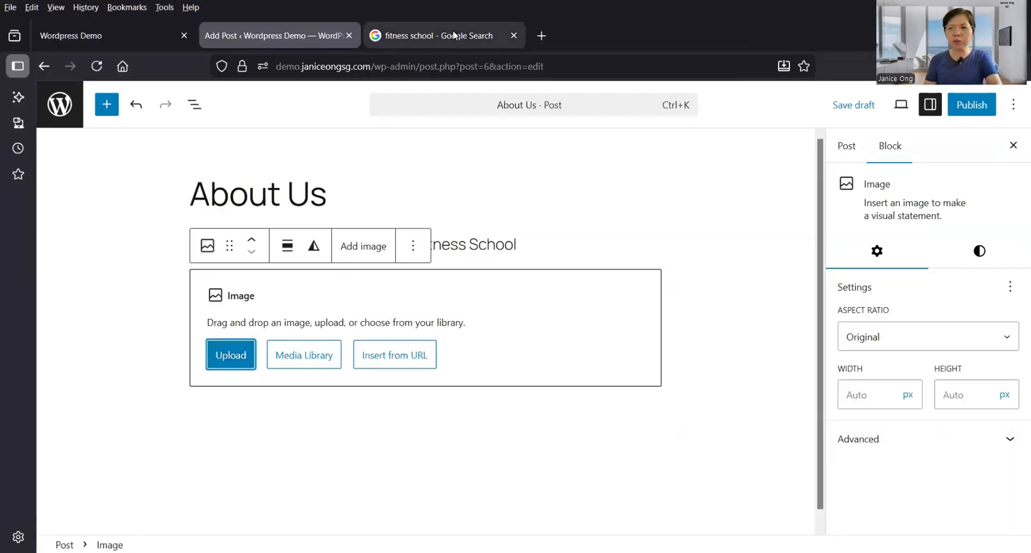
Switch to the Google Images tab and save the previewed alive magazine fitness class image to the computer.
key(ctrl+Tab)
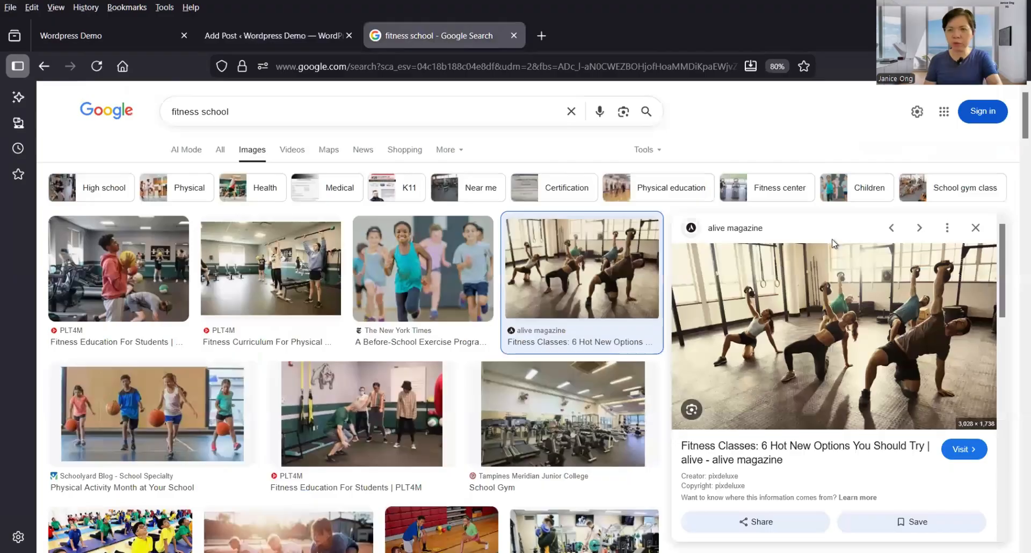
right_click(831, 215)
click(832, 209)
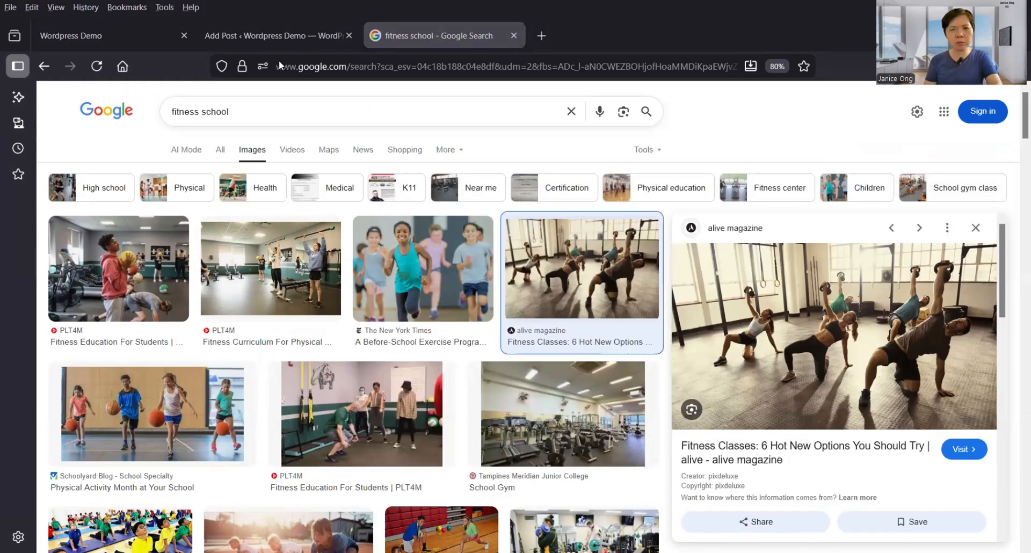
Upload fit-class_67861995_XXXLARGE.jpg from the Download folder on Local Disk (D:) into the post's Image block.
click(275, 36)
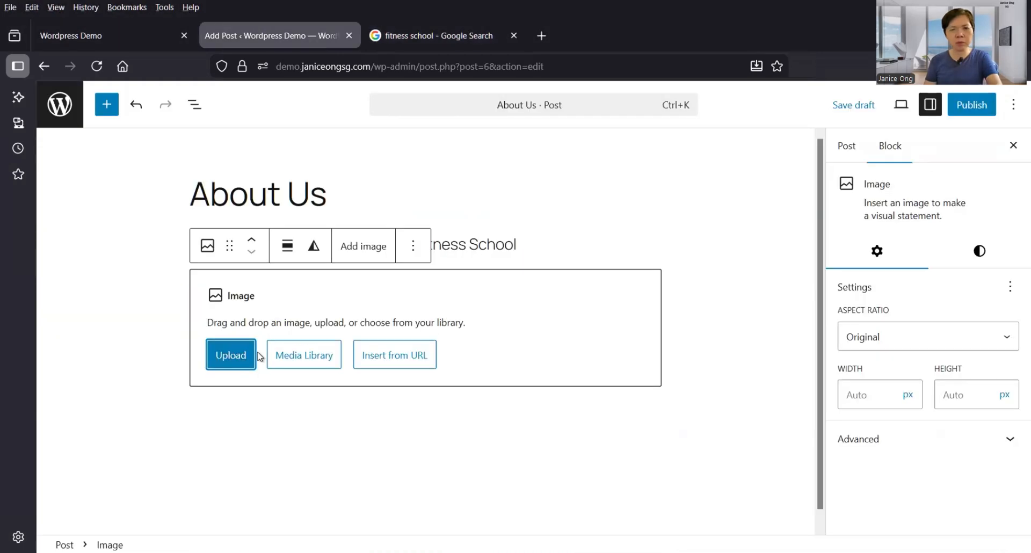
click(230, 365)
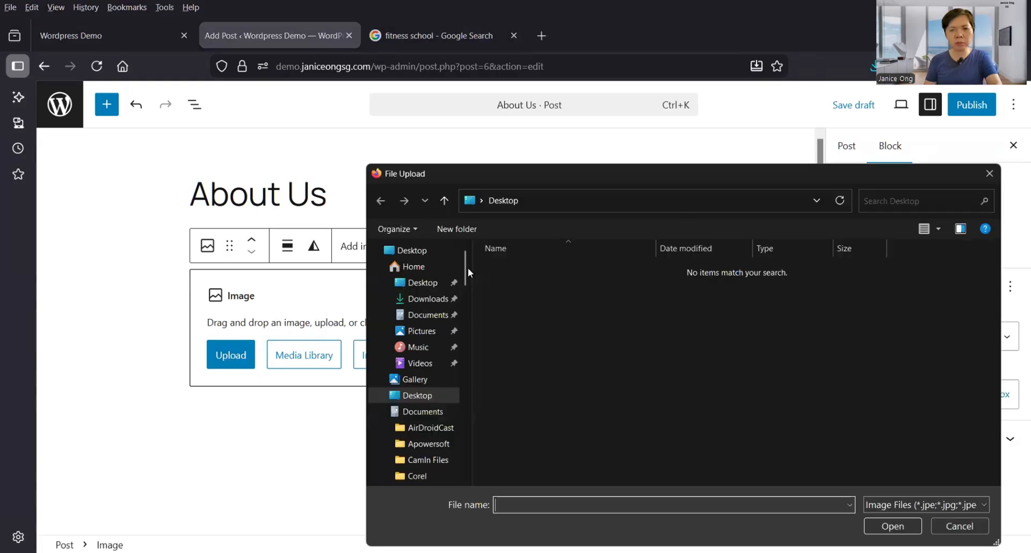
scroll(469, 447, down, 10)
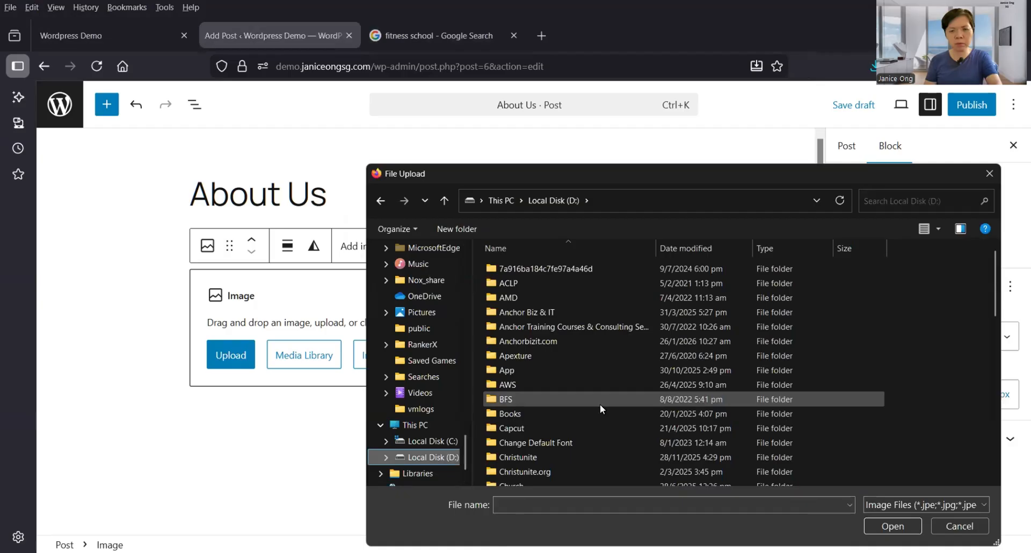
scroll(555, 417, down, 2)
double_click(555, 421)
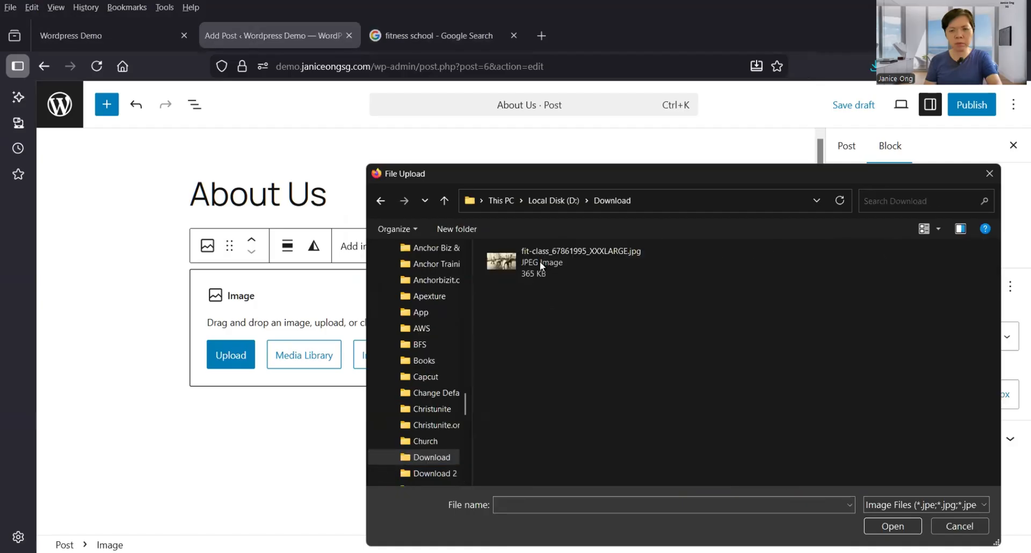
click(539, 261)
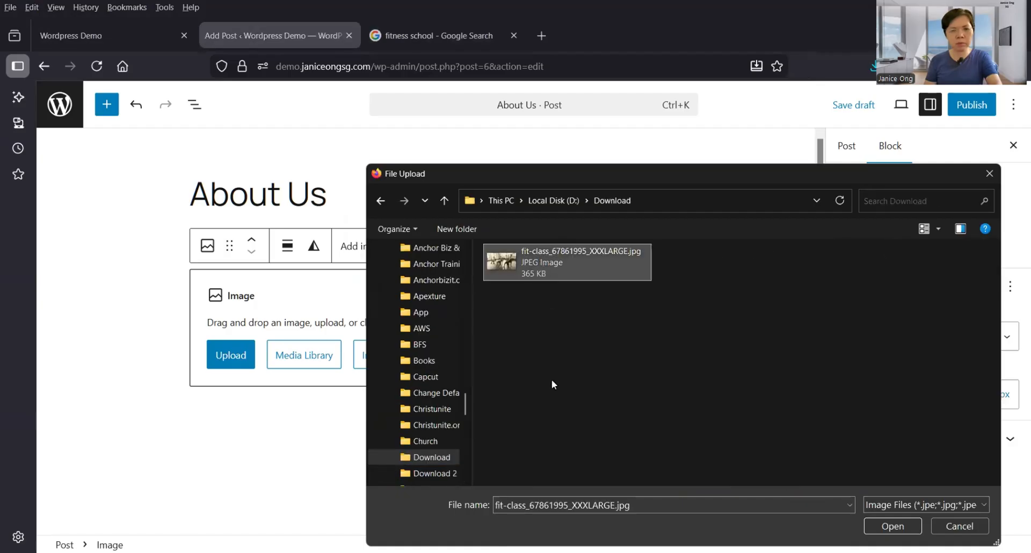
key(Return)
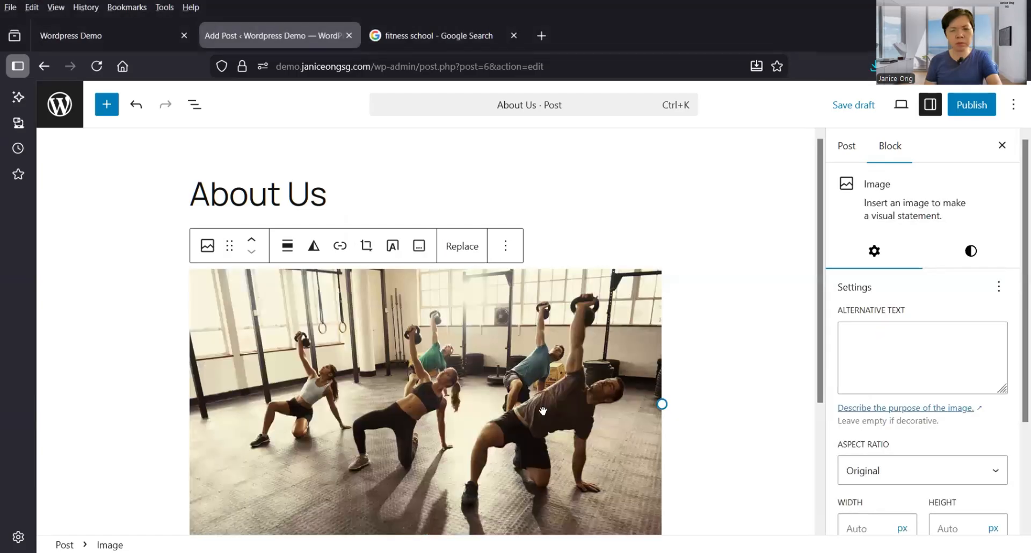
Start an empty paragraph block below the uploaded fitness class image.
scroll(691, 417, down, 2)
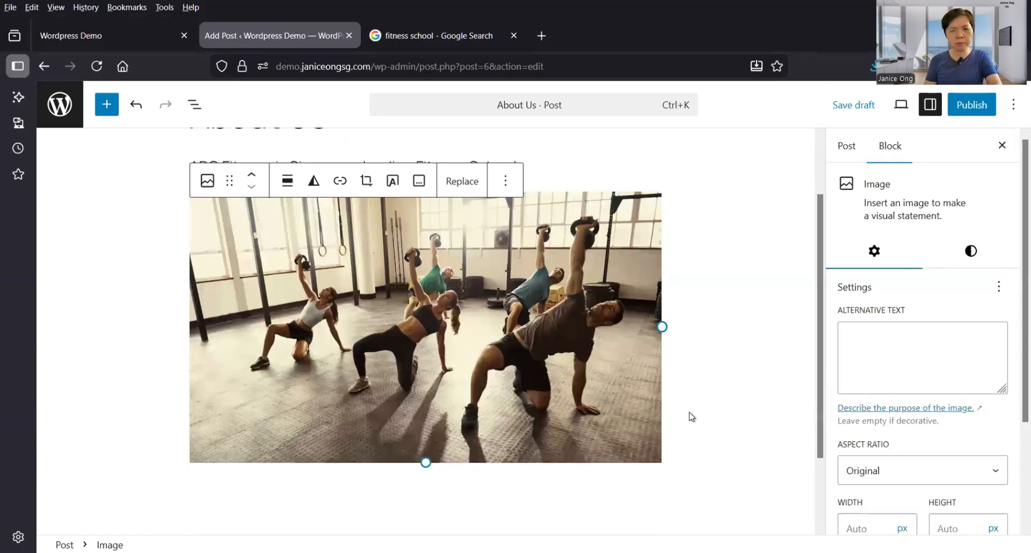
scroll(692, 417, down, 2)
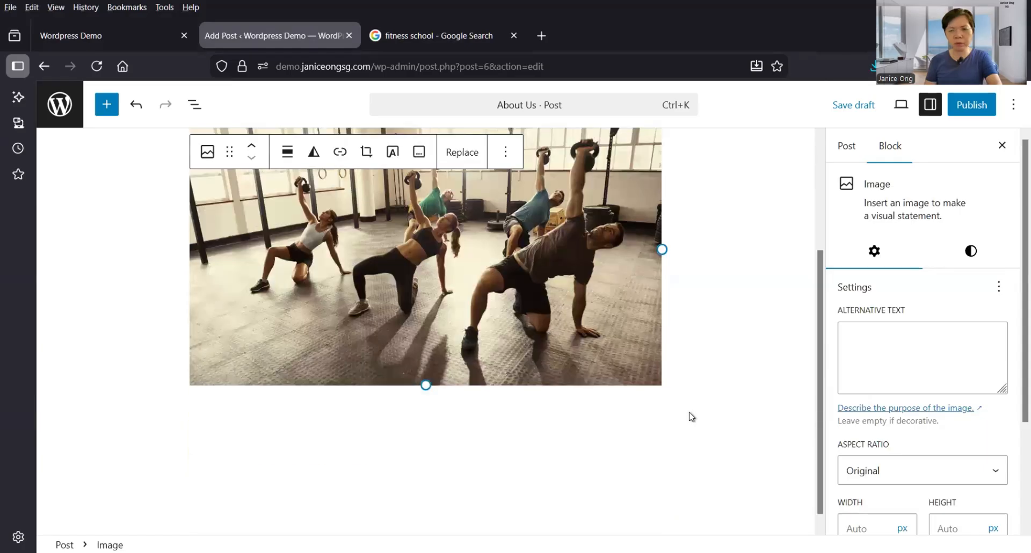
click(609, 410)
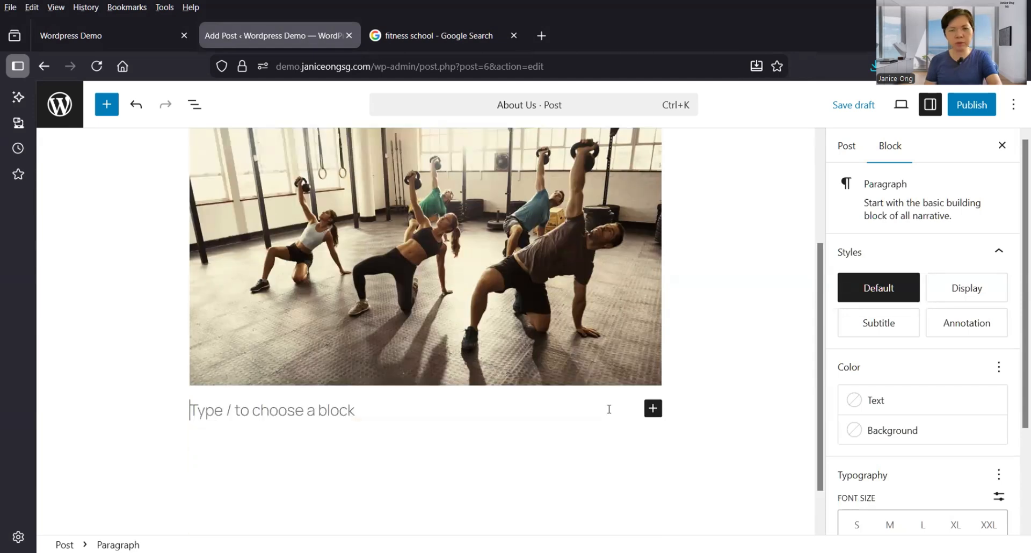
Load youtube.com in the browser tab that holds the fitness school image search.
click(421, 33)
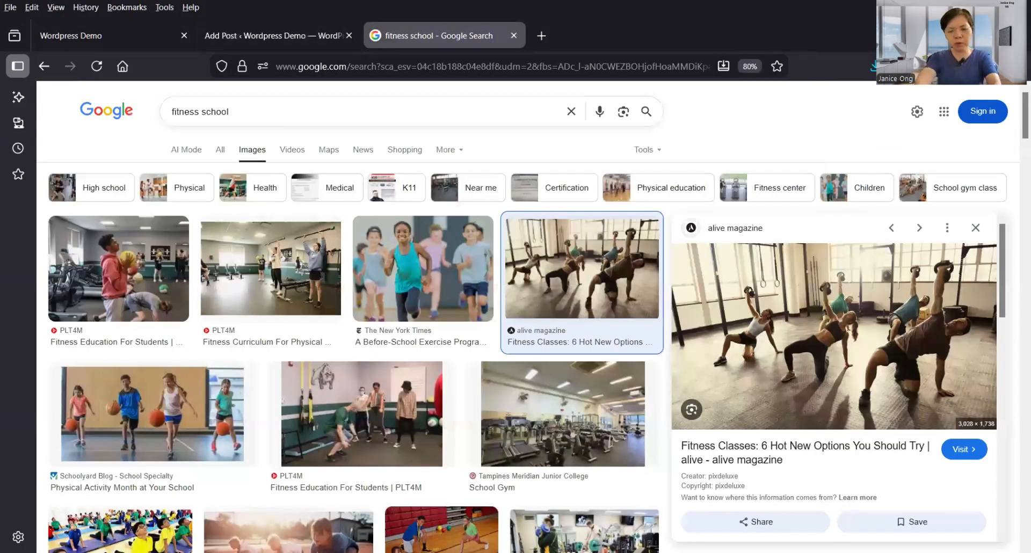
click(423, 65)
text(youtube.com)
key(Return)
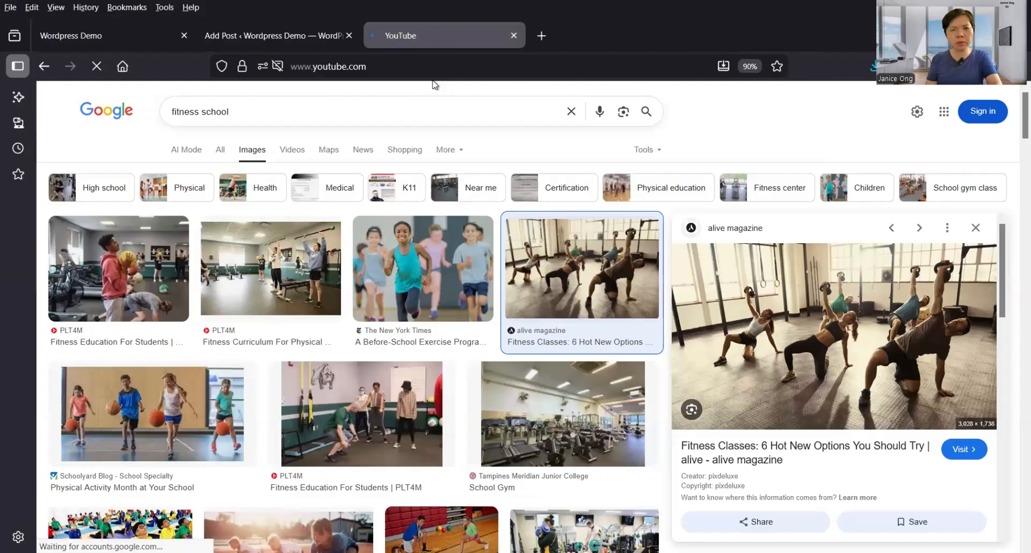
Return to the About Us post and add a Video block below the fitness class image.
click(269, 43)
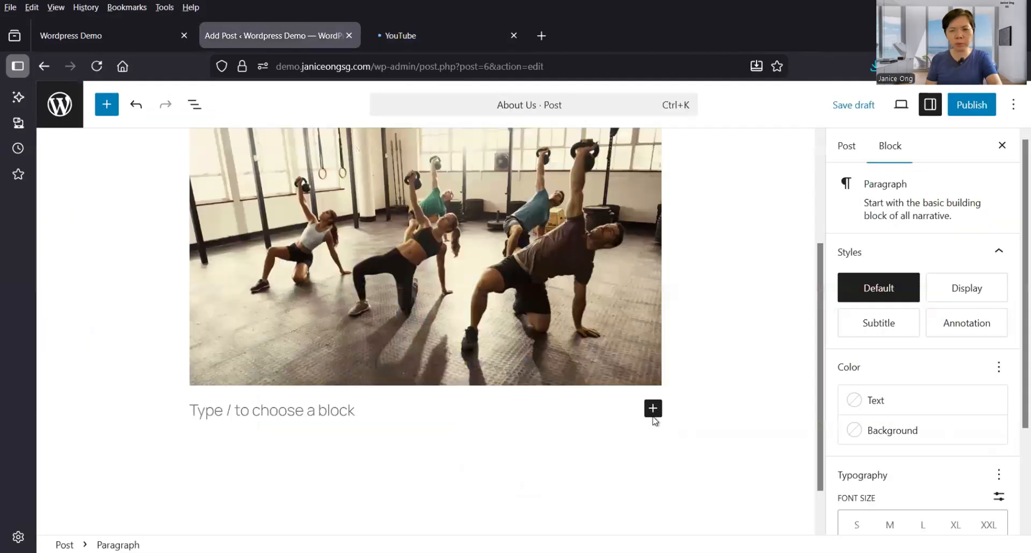
click(653, 409)
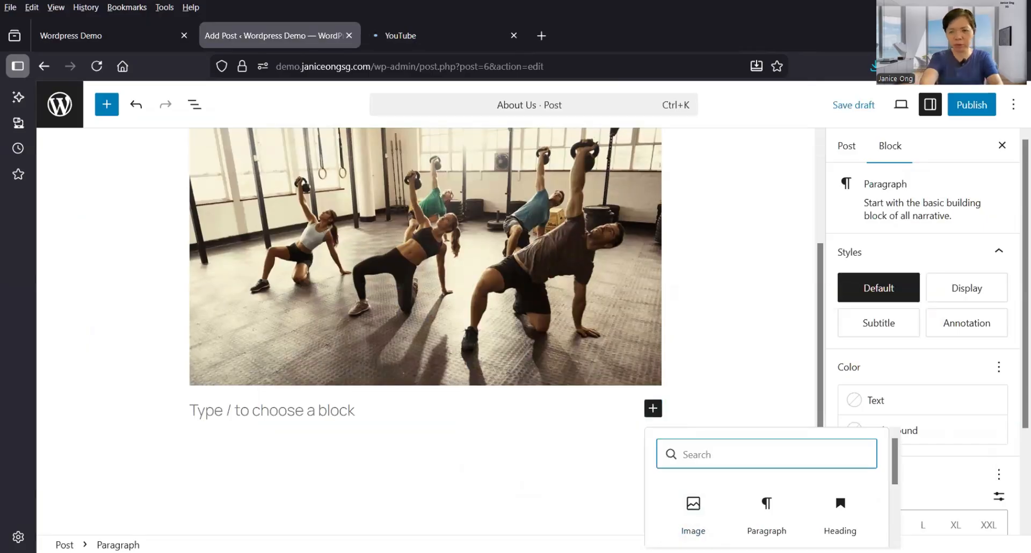
text(video)
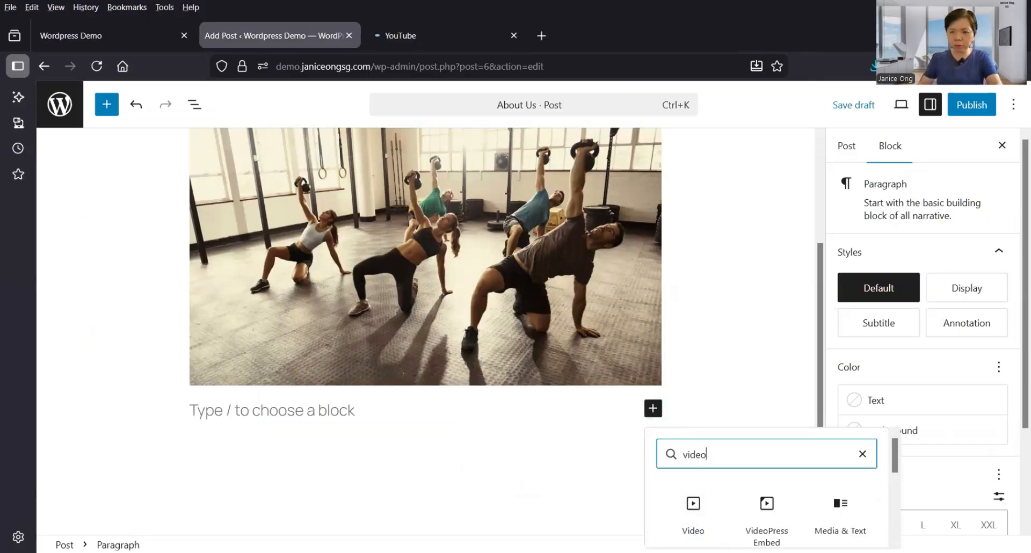
click(690, 519)
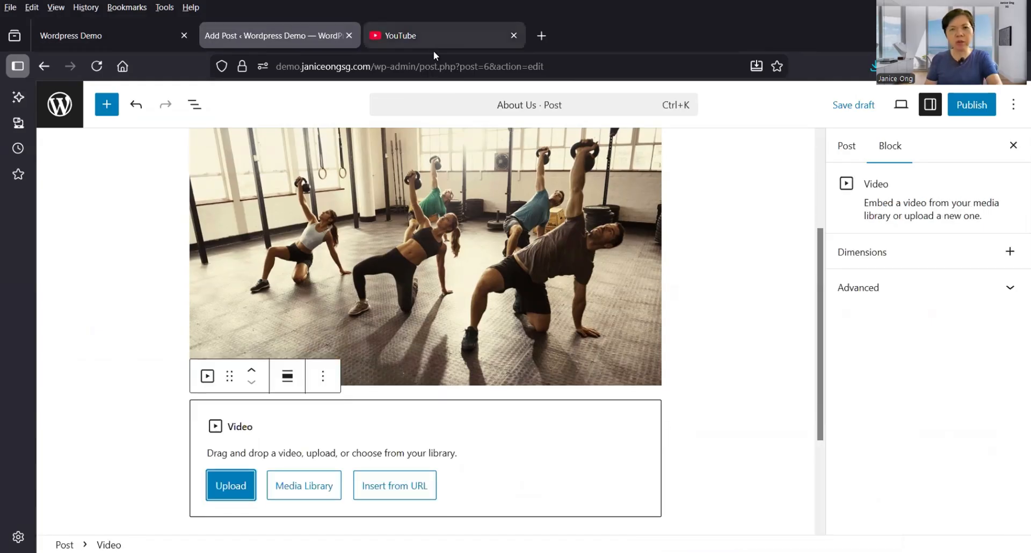
Switch to the YouTube tab and search for "fitness school" videos.
key(ctrl+Tab)
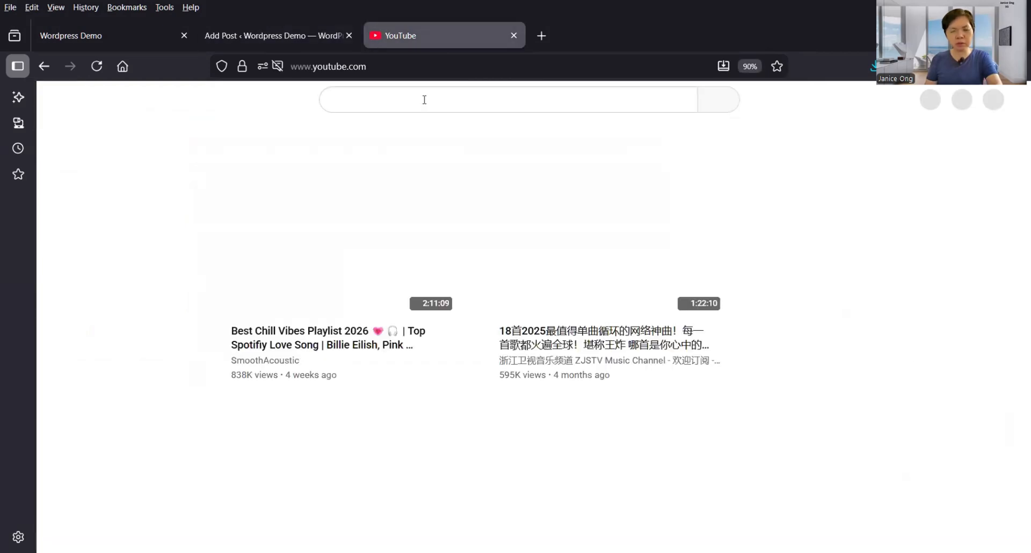
click(424, 96)
text(f)
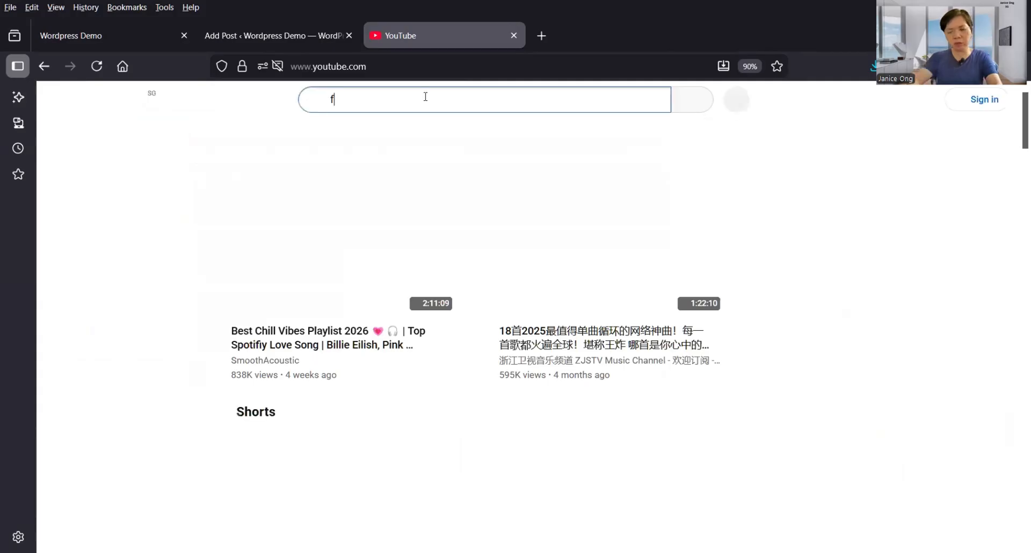
text(it)
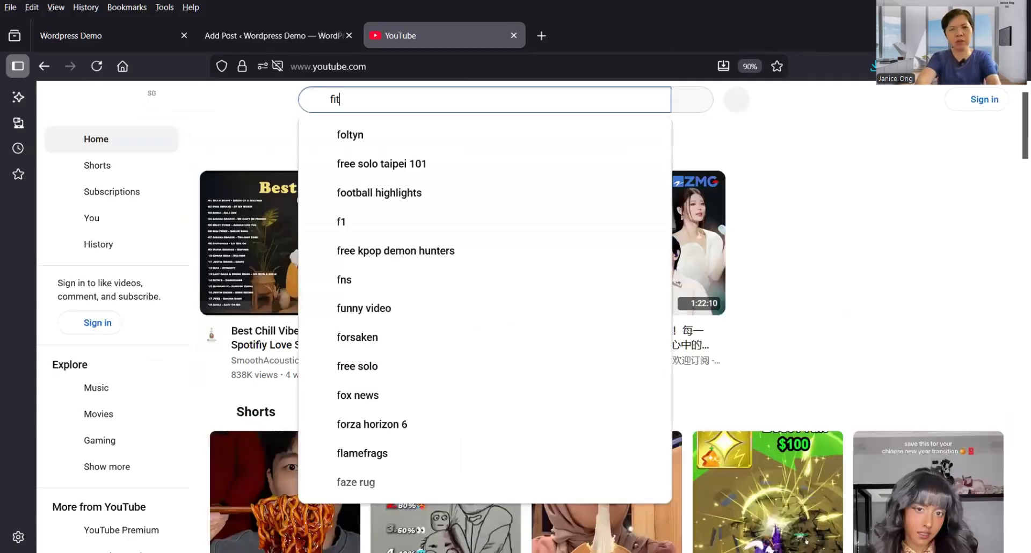
text(ness scho)
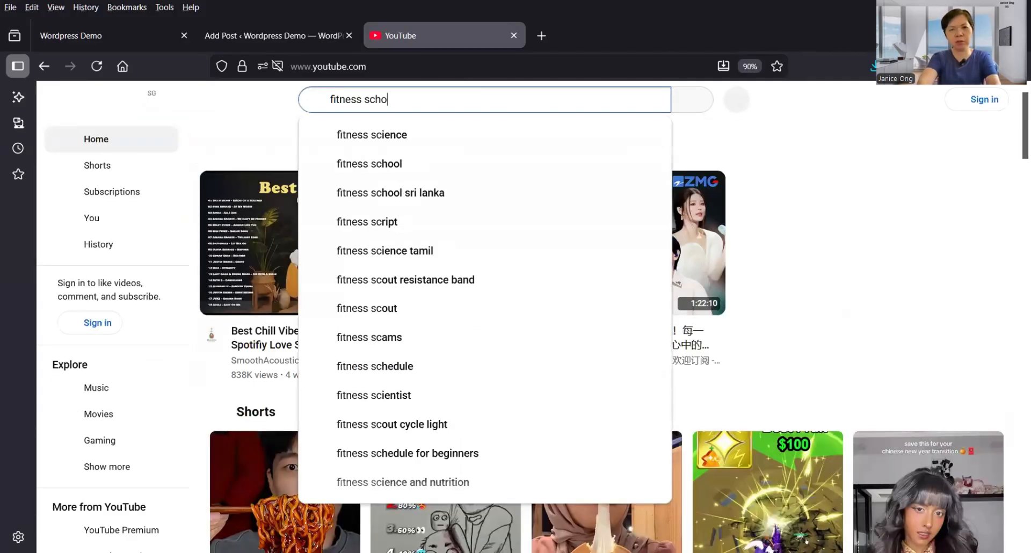
text(ol)
key(Return)
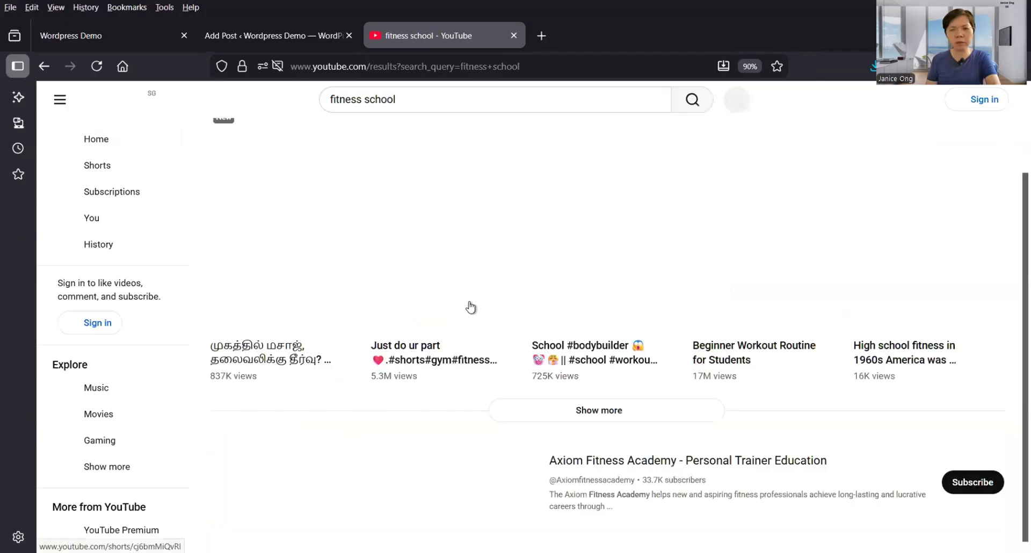
Look through the YouTube results for a fitness school video suitable for the post.
scroll(485, 370, down, 1)
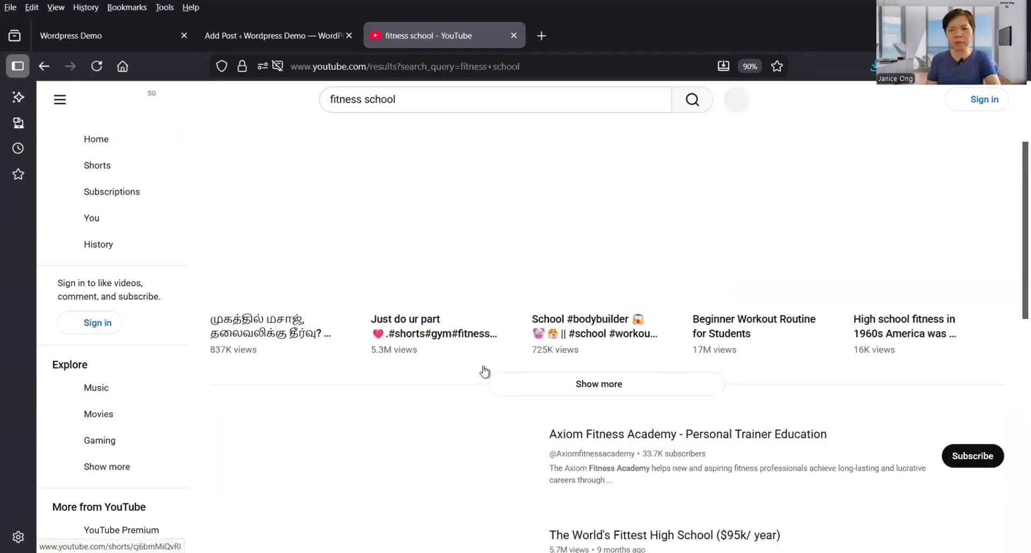
scroll(485, 371, down, 2)
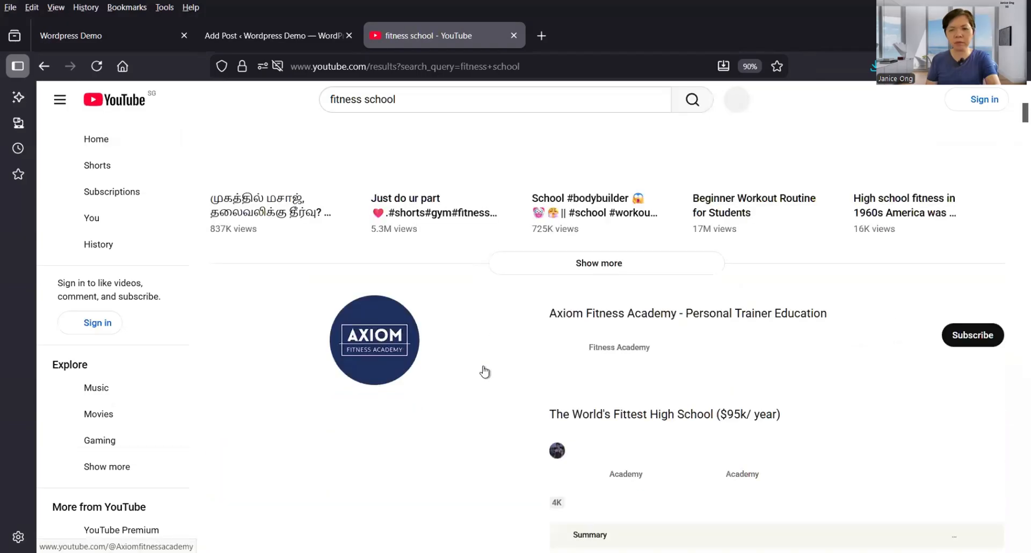
scroll(485, 371, down, 2)
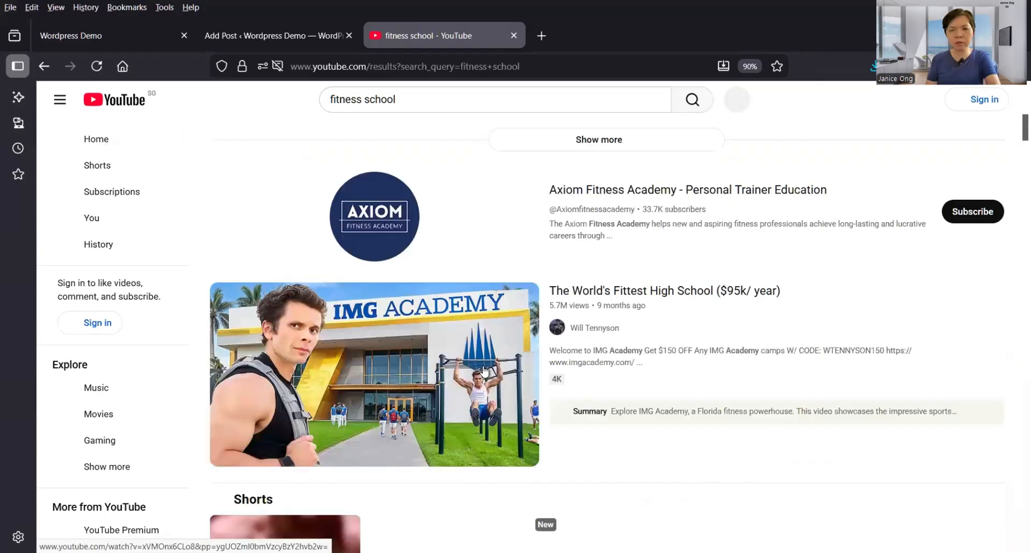
scroll(485, 370, down, 2)
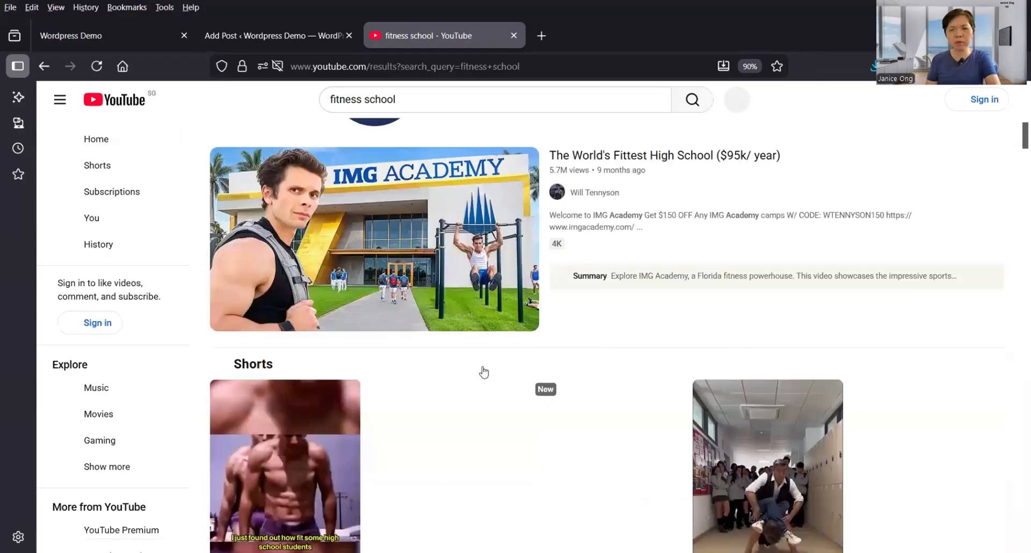
scroll(486, 370, down, 4)
scroll(485, 370, down, 3)
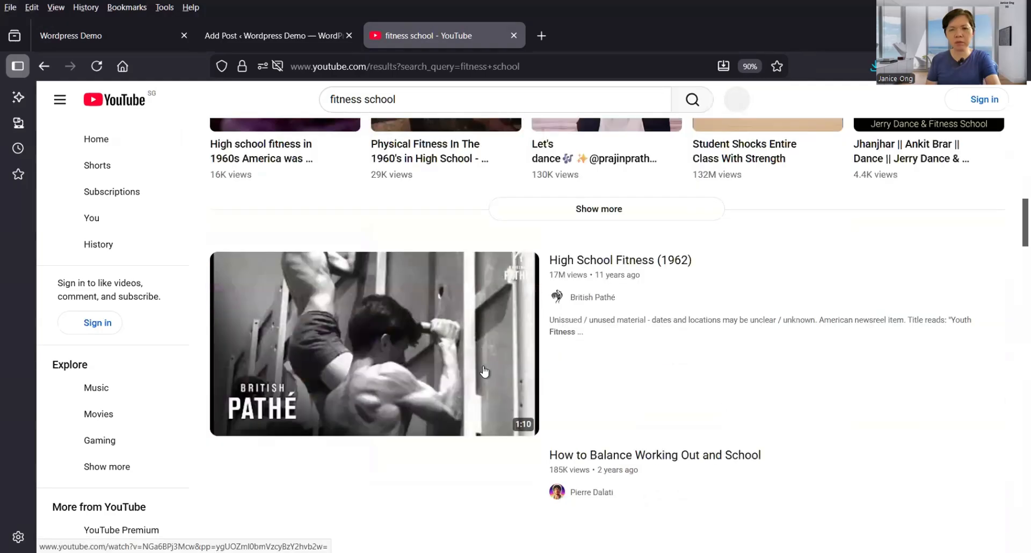
scroll(482, 370, down, 5)
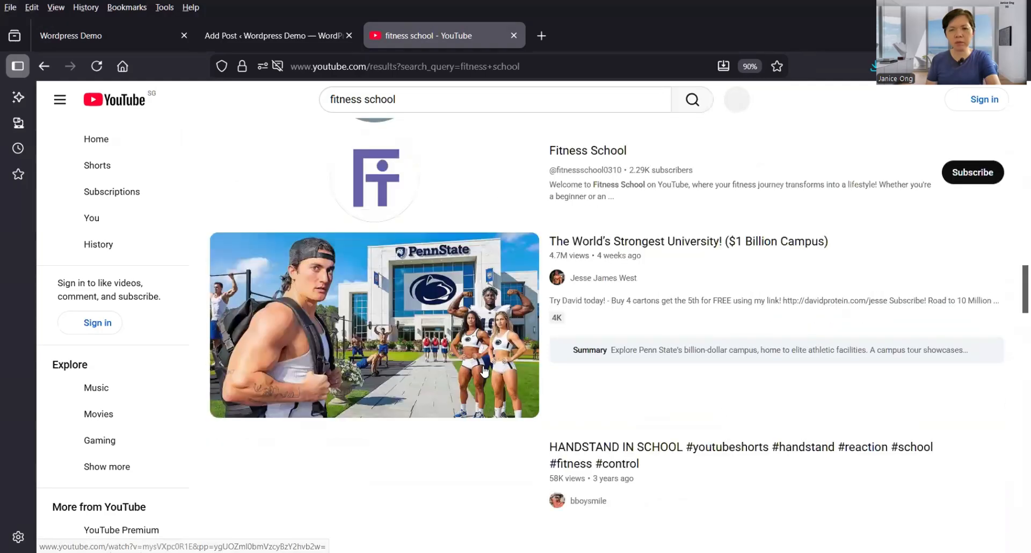
scroll(484, 370, down, 5)
scroll(485, 371, up, 3)
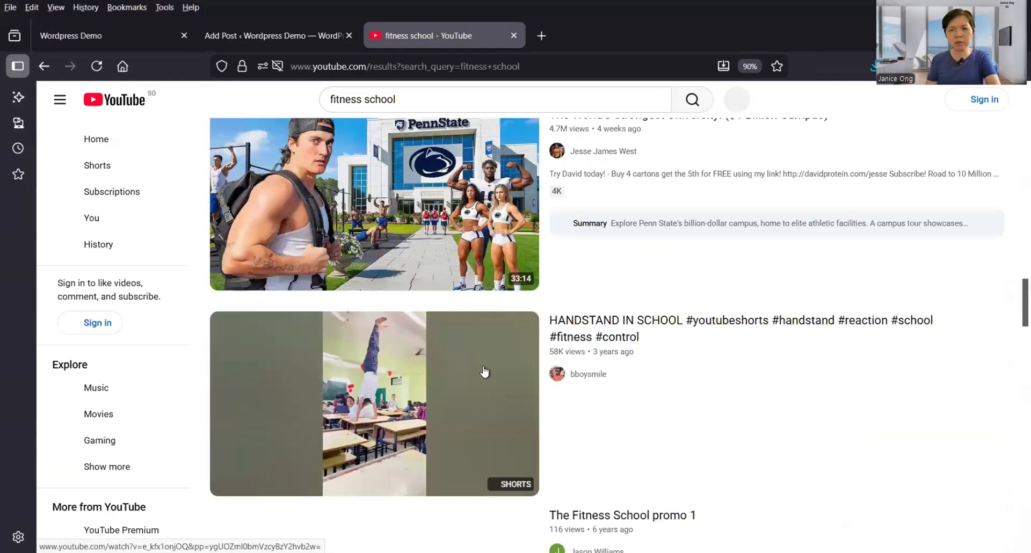
scroll(483, 371, up, 5)
scroll(484, 371, up, 5)
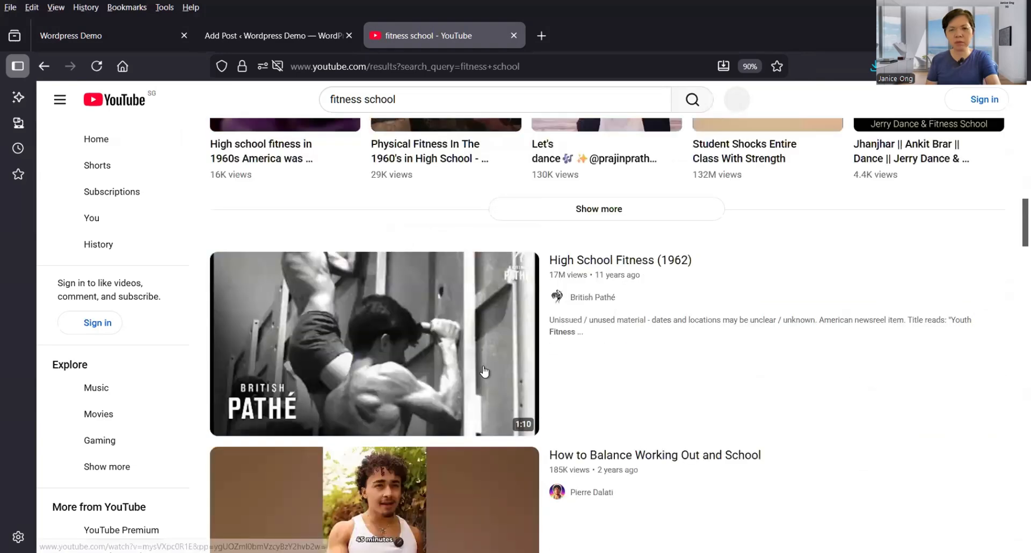
scroll(484, 370, up, 10)
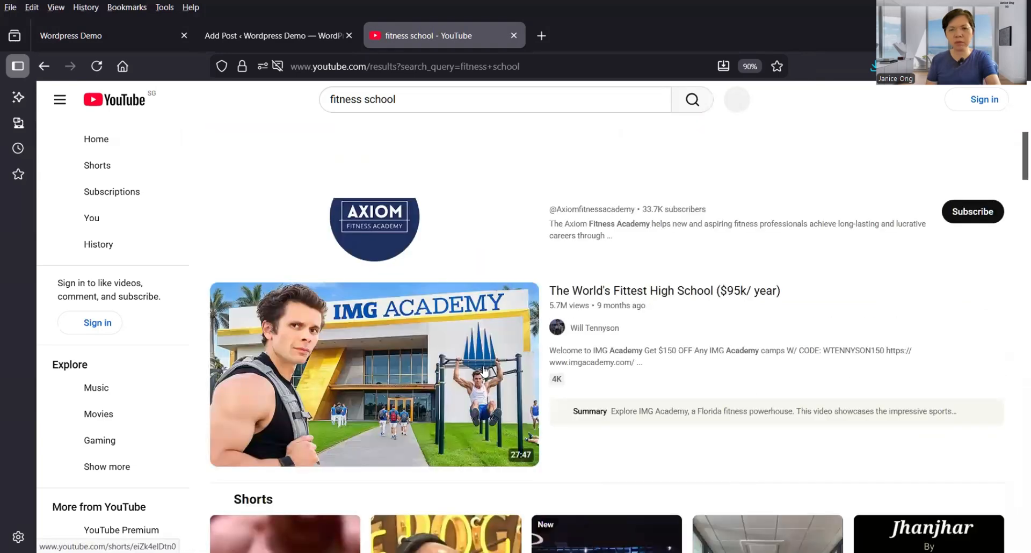
Open the video "The World's Fittest High School ($95k/ year)" and pause its playback.
mouse_move(485, 370)
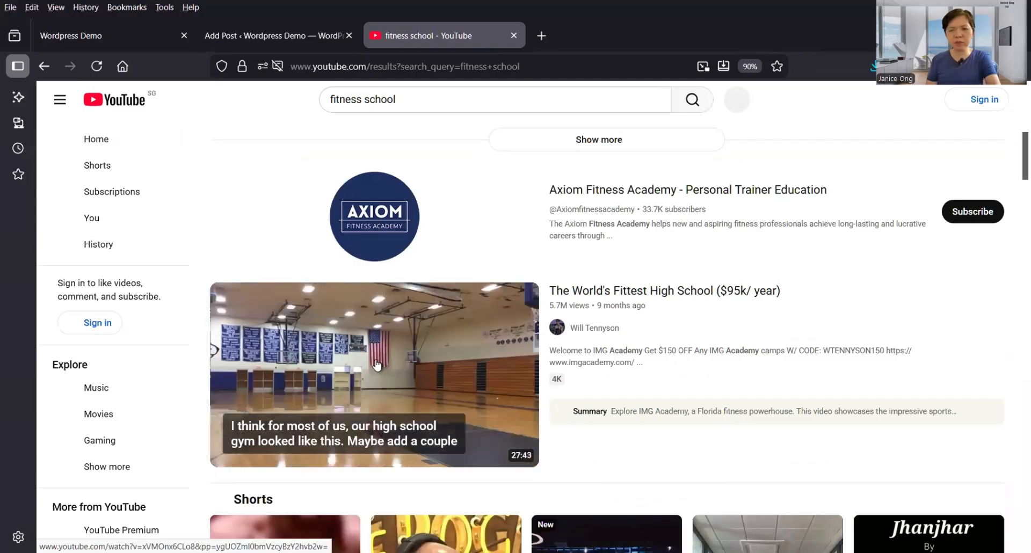
click(317, 411)
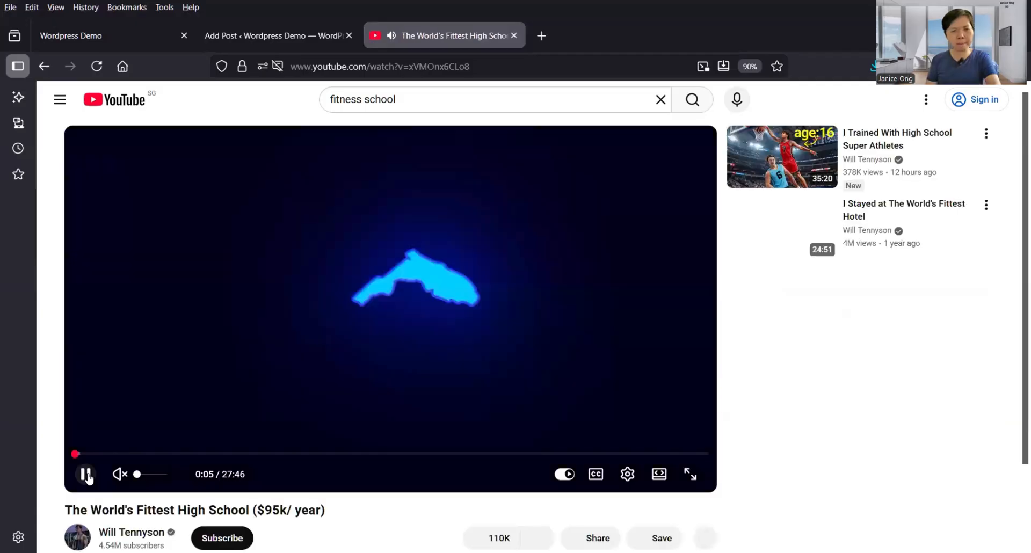
click(86, 475)
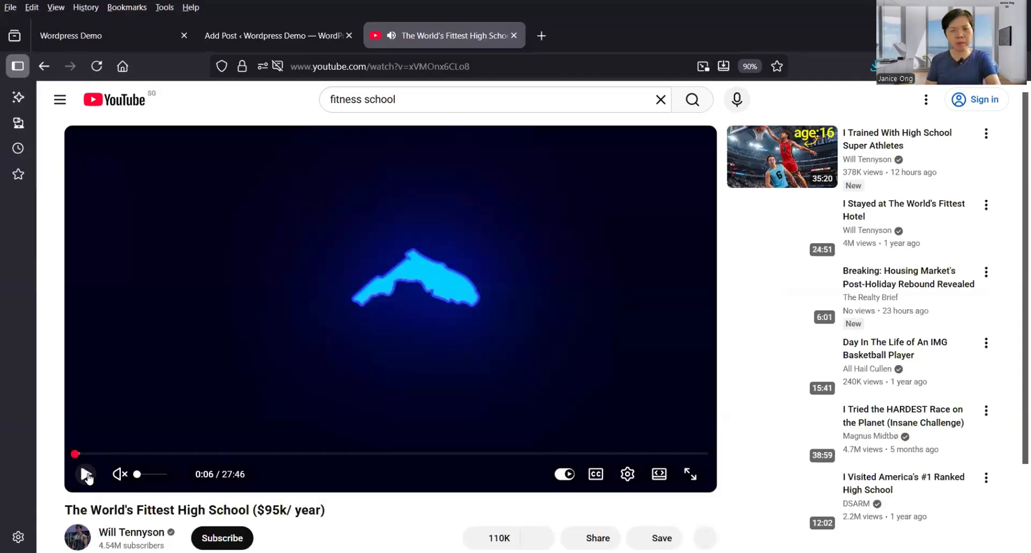
Copy the web address of the paused YouTube video.
click(407, 67)
key(ctrl+c)
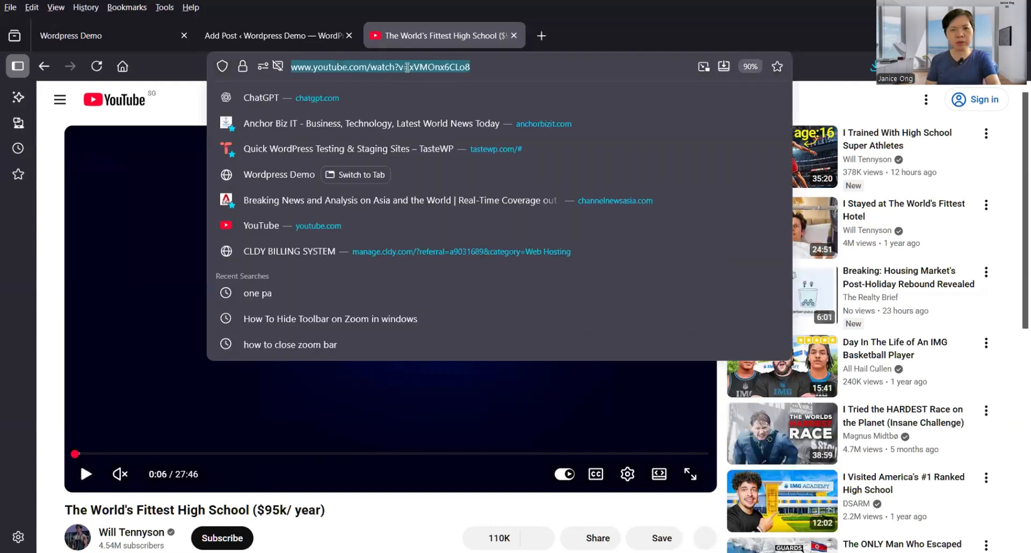
right_click(407, 68)
key(c)
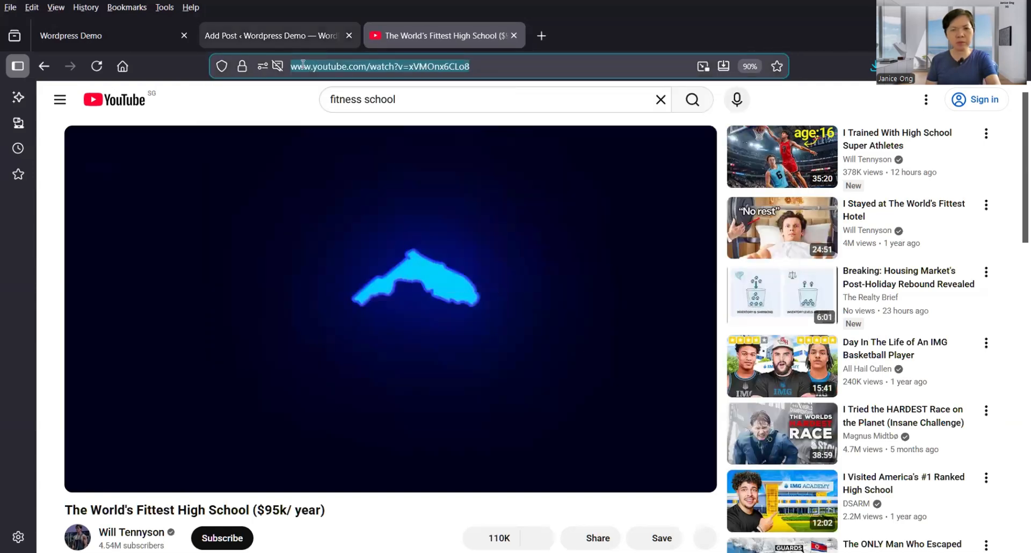
Insert the copied YouTube URL into the Video block of the About Us post.
key(ctrl+shift+Tab)
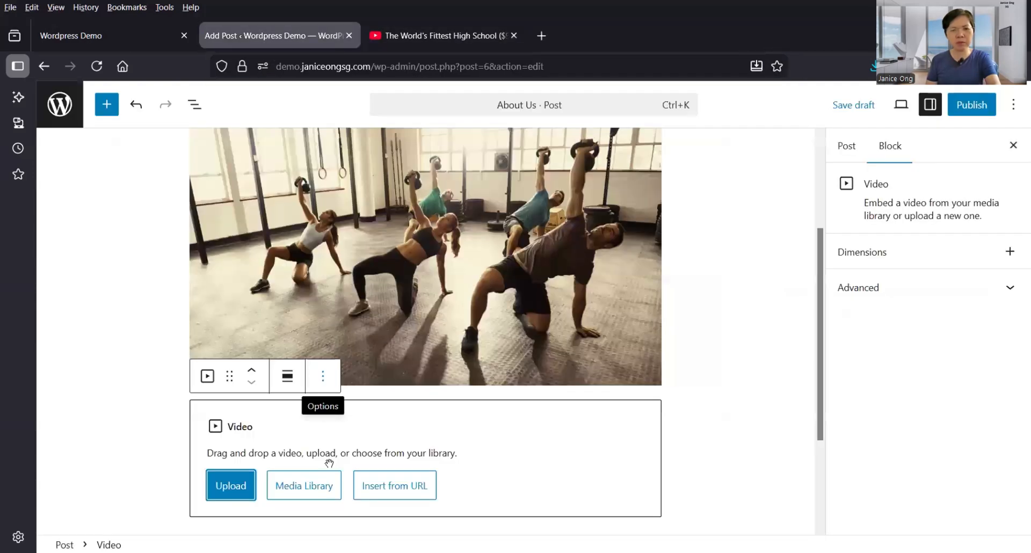
click(376, 492)
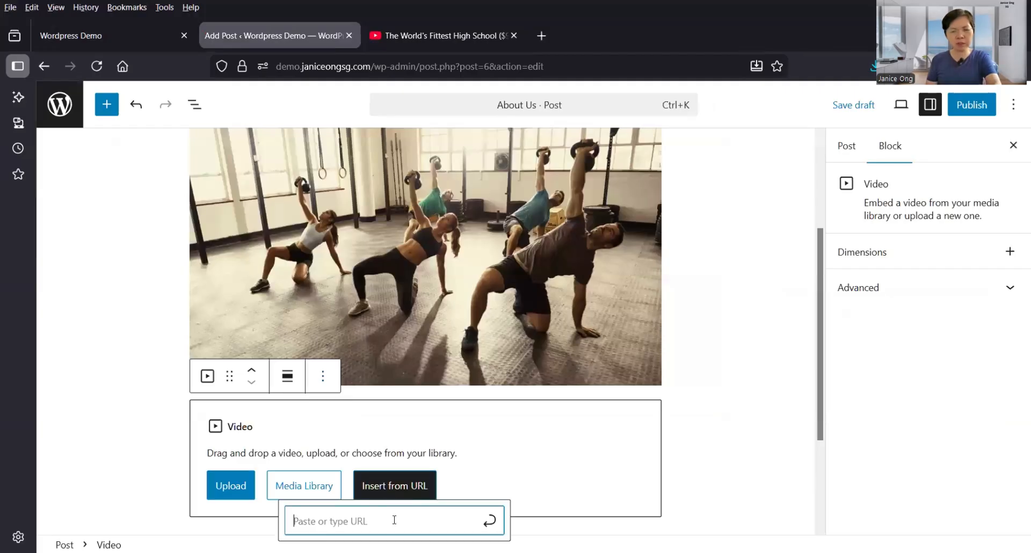
key(ctrl+v)
click(488, 521)
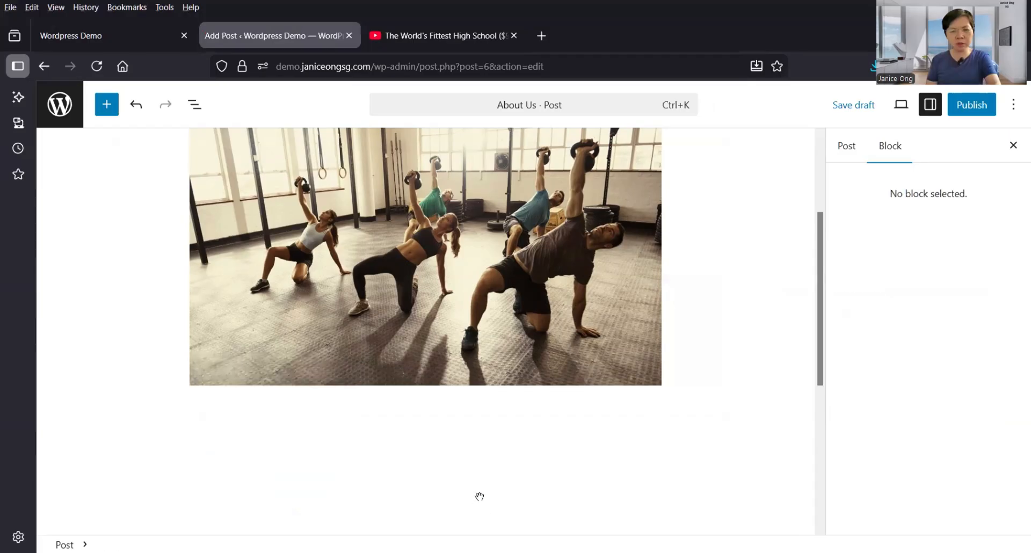
Review the About Us post, checking the embedded YouTube video and the title, text and image above it.
scroll(558, 413, down, 2)
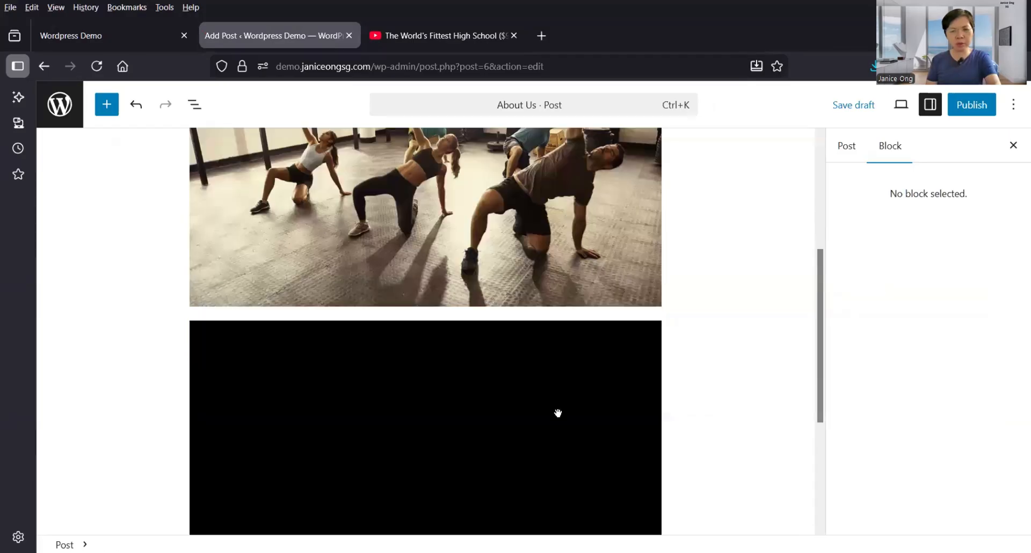
scroll(558, 413, down, 4)
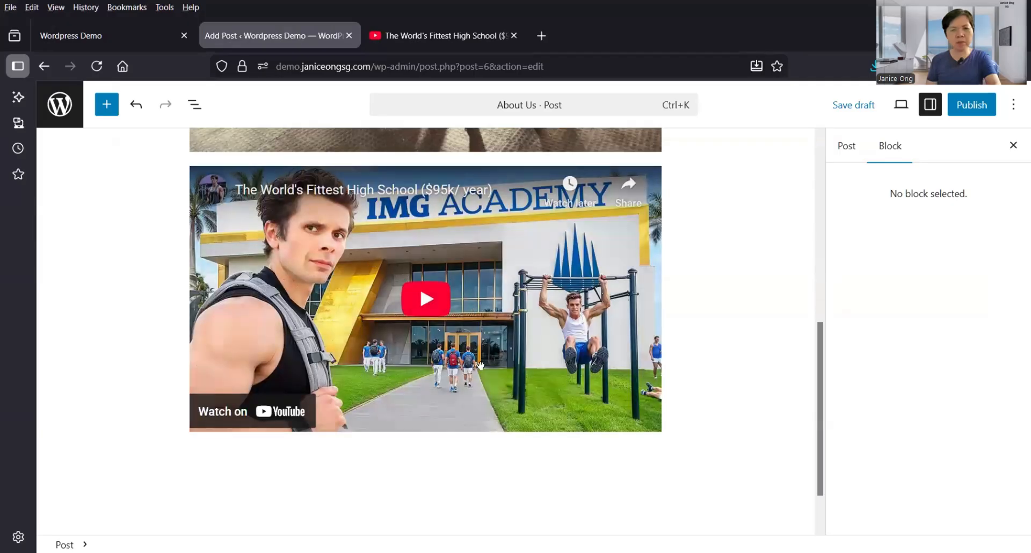
scroll(480, 366, up, 2)
scroll(480, 366, up, 2)
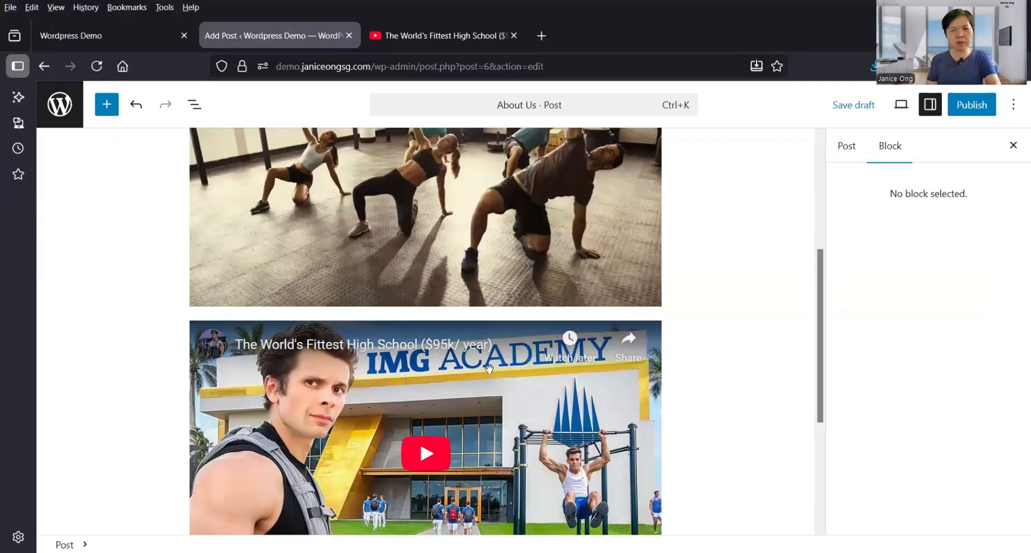
scroll(489, 368, down, 2)
scroll(489, 369, down, 2)
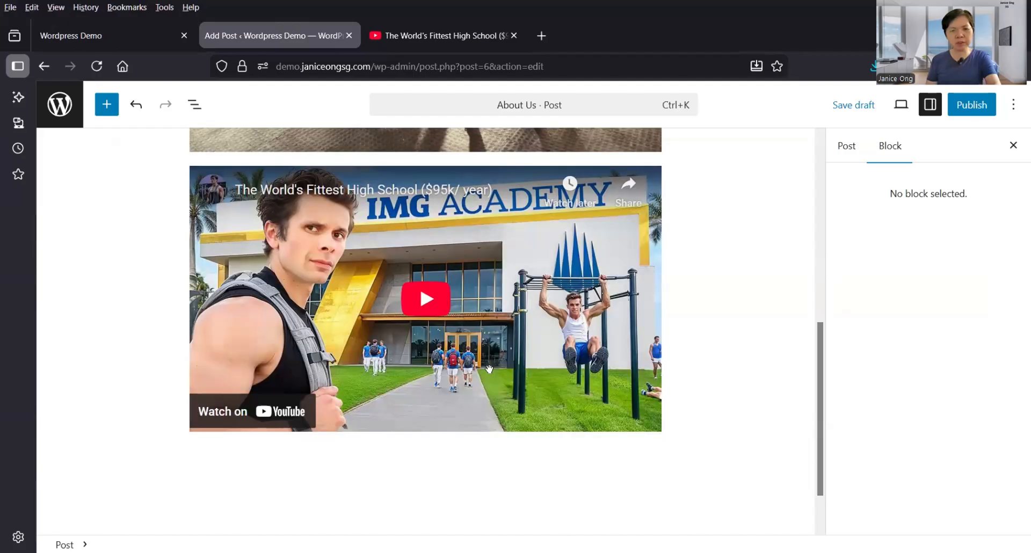
scroll(489, 368, down, 2)
scroll(489, 368, up, 3)
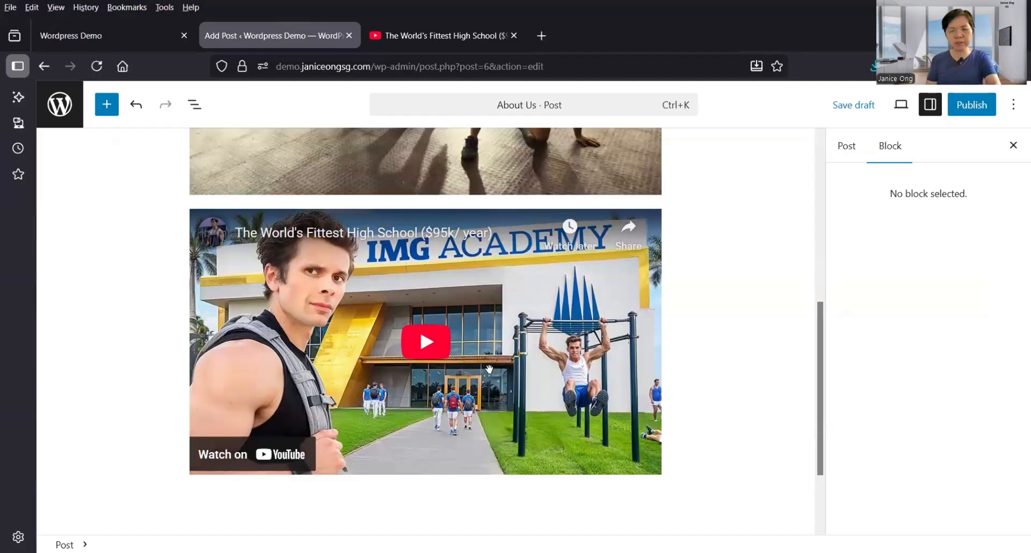
scroll(489, 369, up, 2)
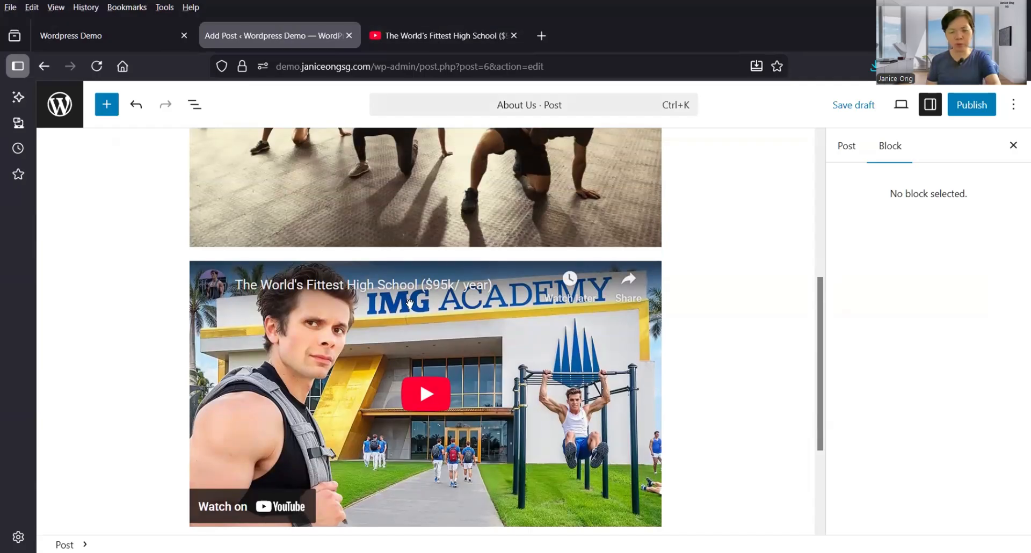
scroll(317, 365, up, 6)
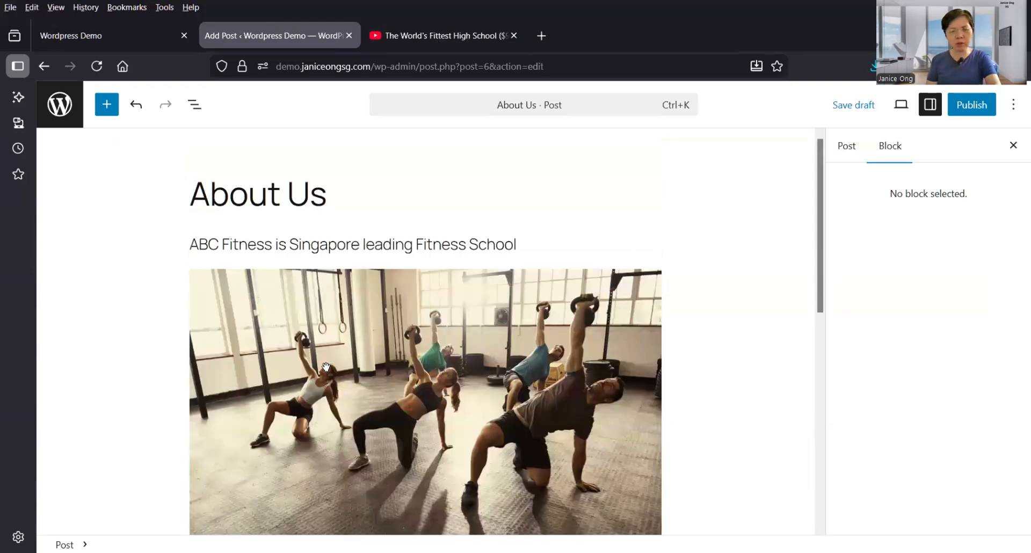
Look over the About Us post once more, from the title and gym photo down to the embedded video.
scroll(326, 367, down, 6)
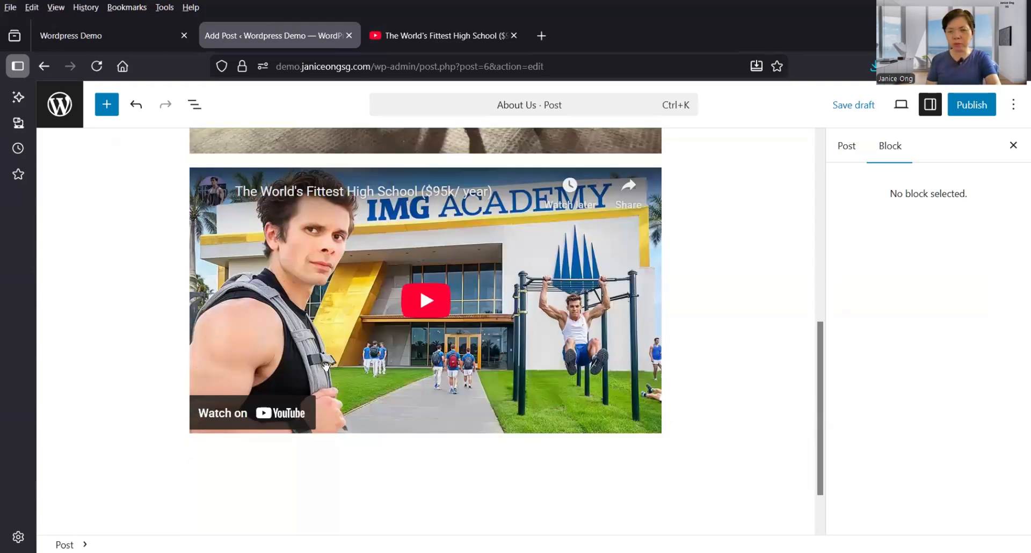
scroll(326, 367, up, 3)
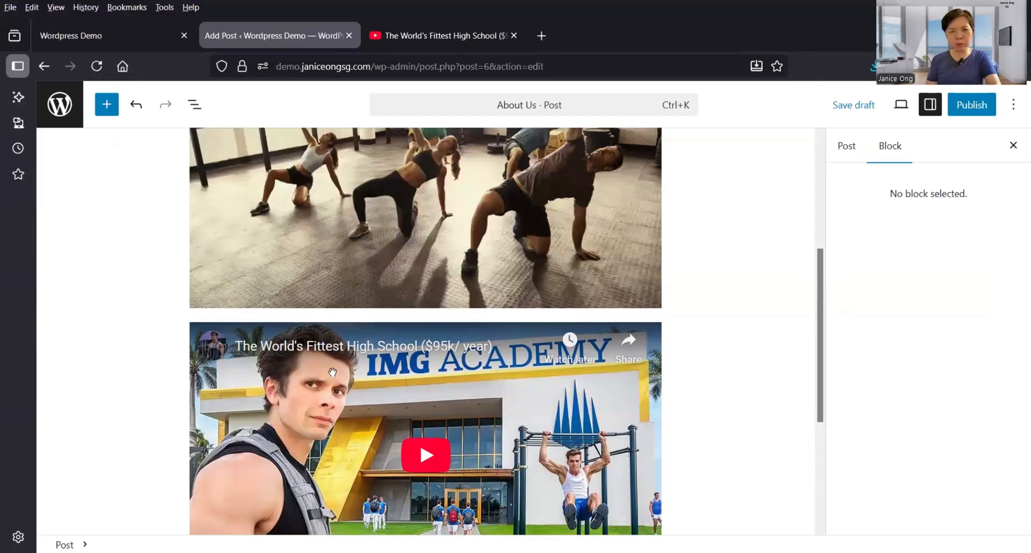
scroll(457, 337, down, 2)
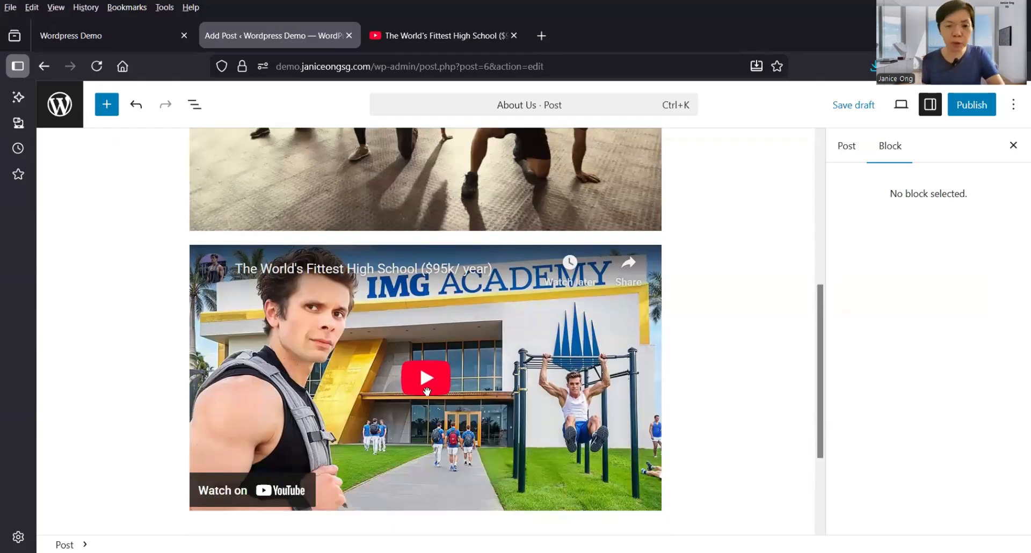
scroll(427, 391, up, 5)
scroll(427, 391, down, 5)
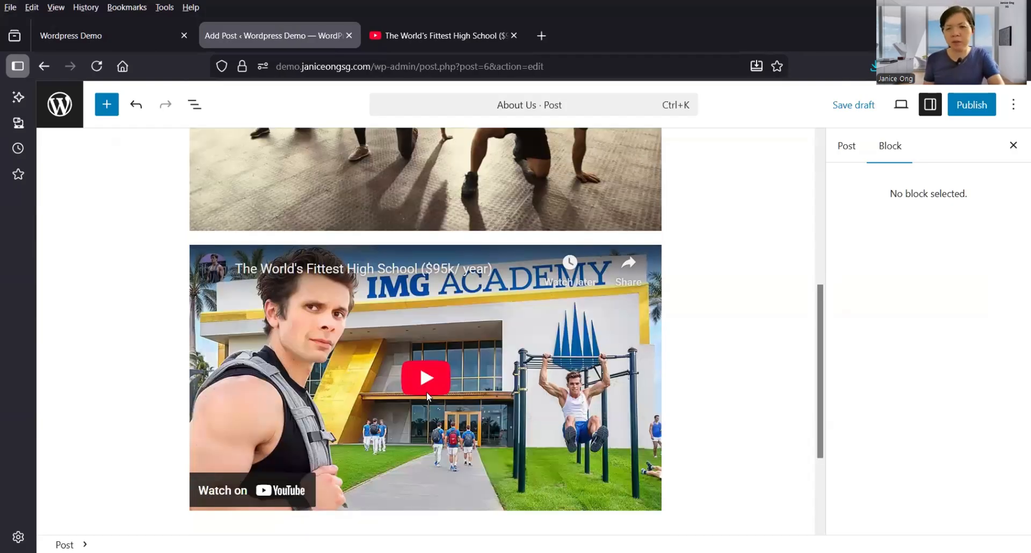
scroll(427, 391, up, 5)
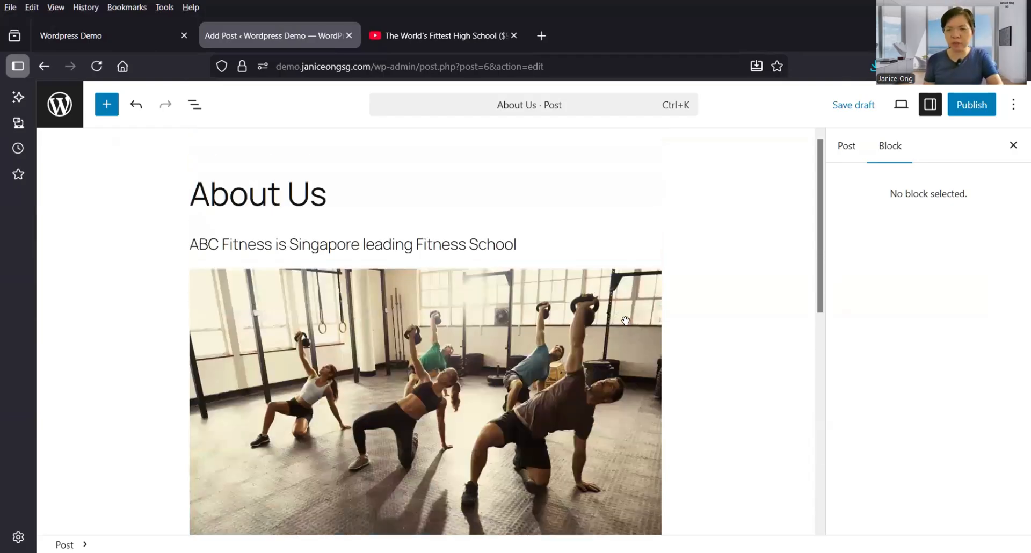
scroll(618, 317, up, 1)
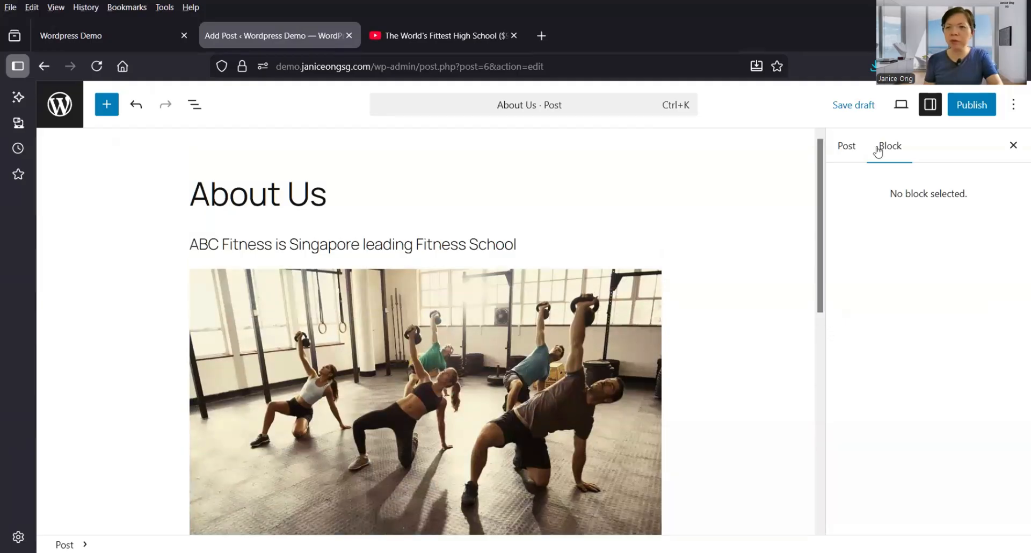
Show the settings of the About Us post and expand its Categories and Tags sections.
click(847, 155)
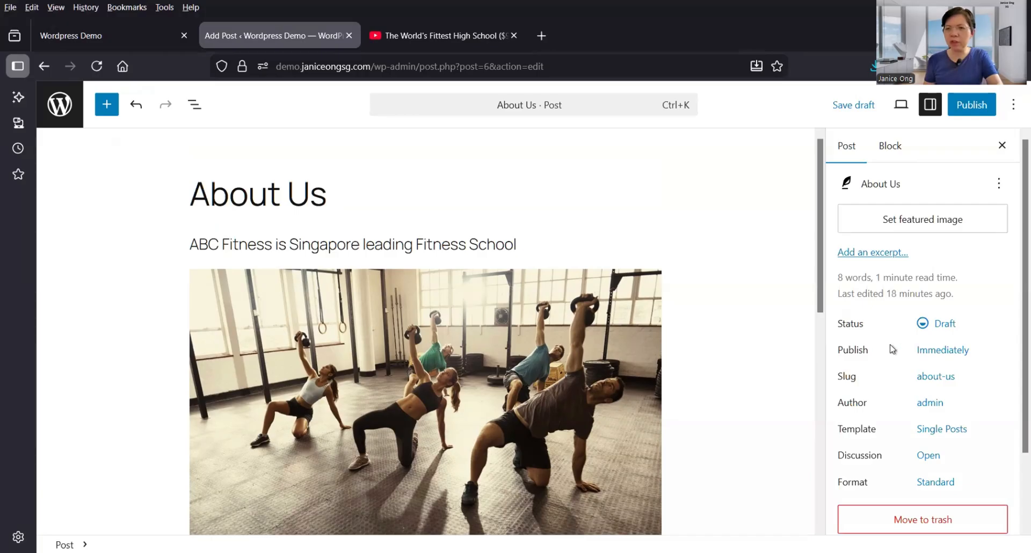
scroll(899, 391, down, 2)
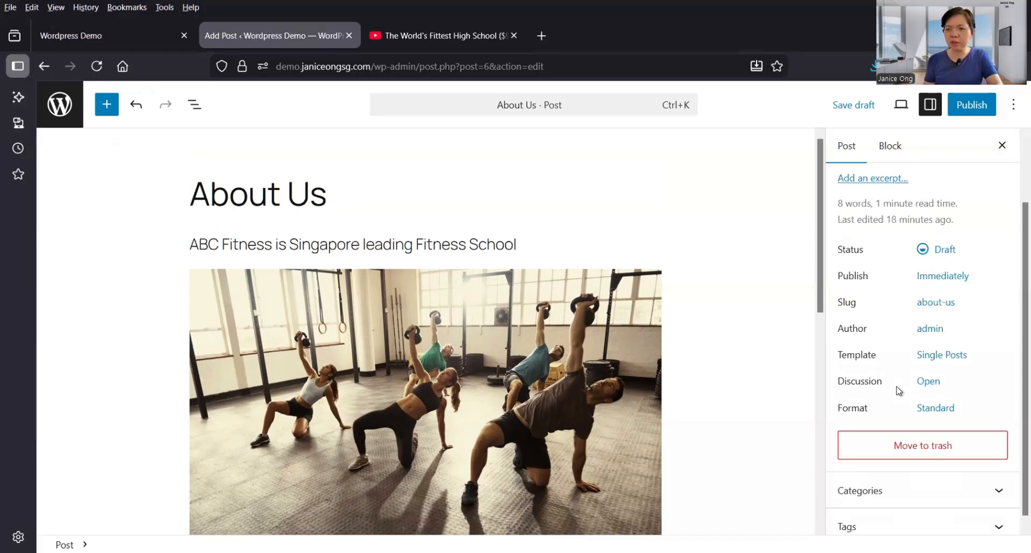
scroll(841, 493, down, 1)
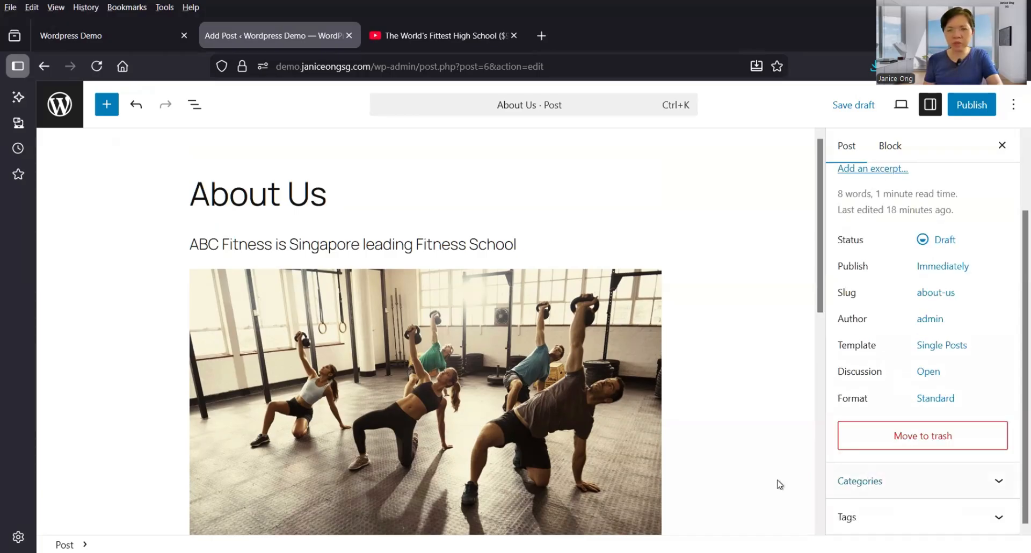
click(845, 487)
scroll(859, 482, down, 1)
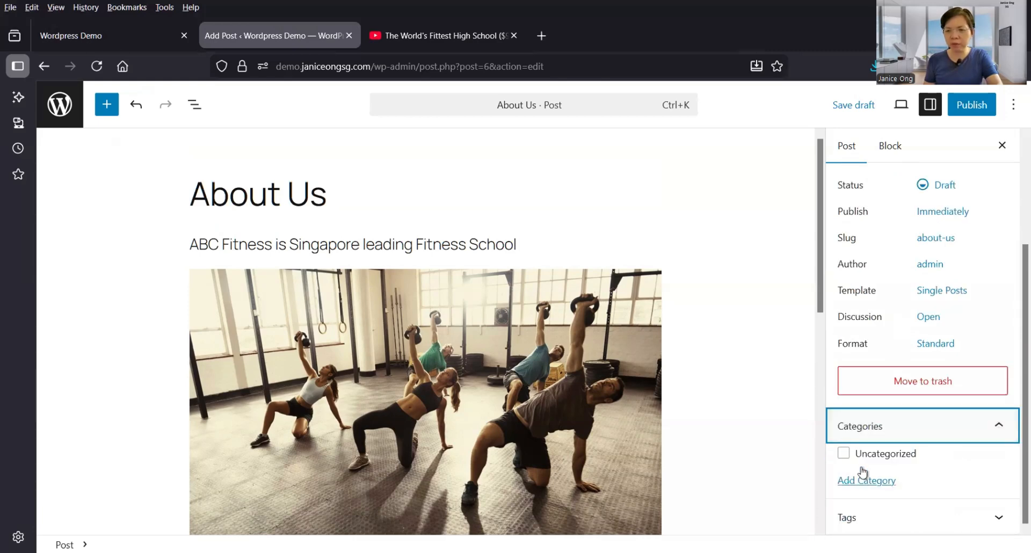
click(870, 517)
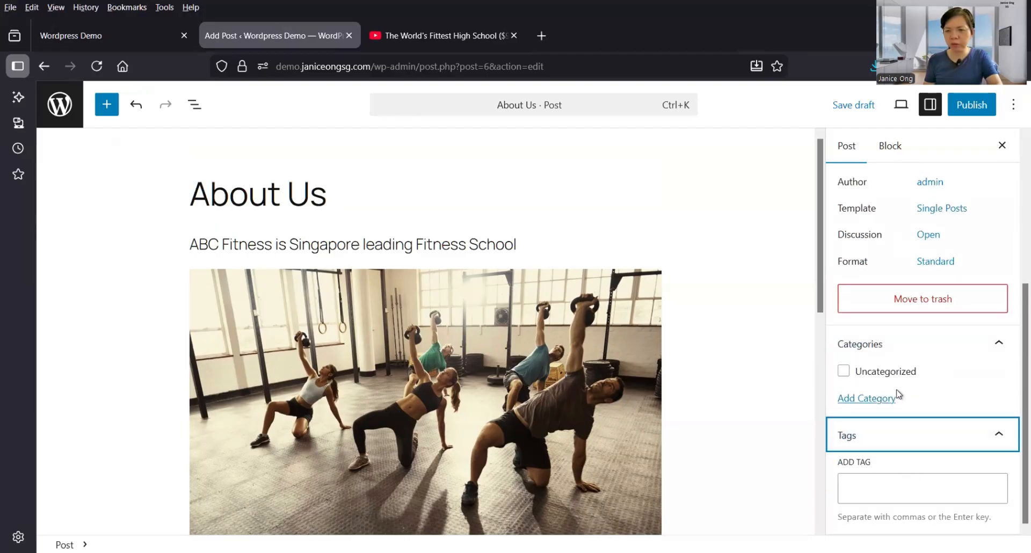
Create a new category named "Fitness" without a parent and assign it to the About Us post.
click(885, 378)
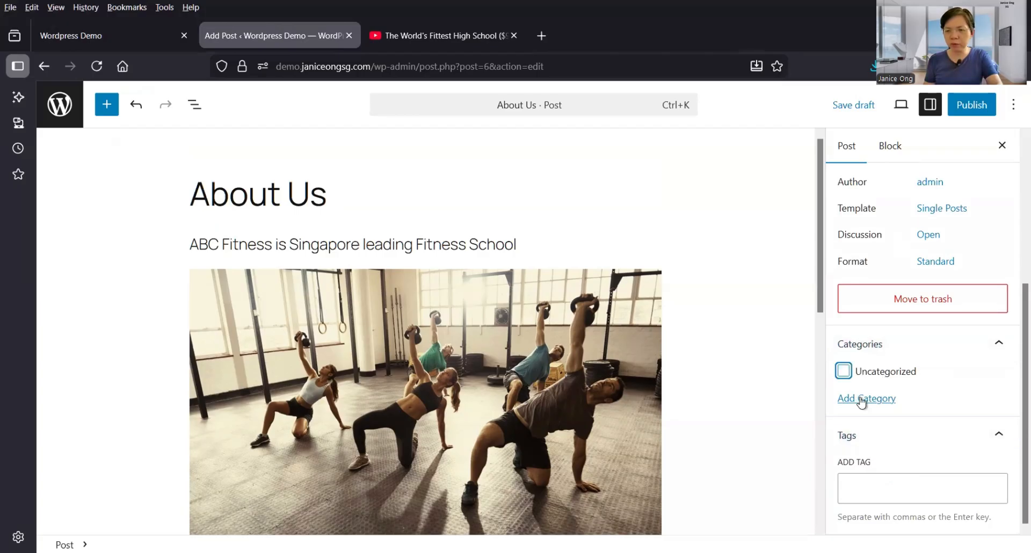
click(867, 398)
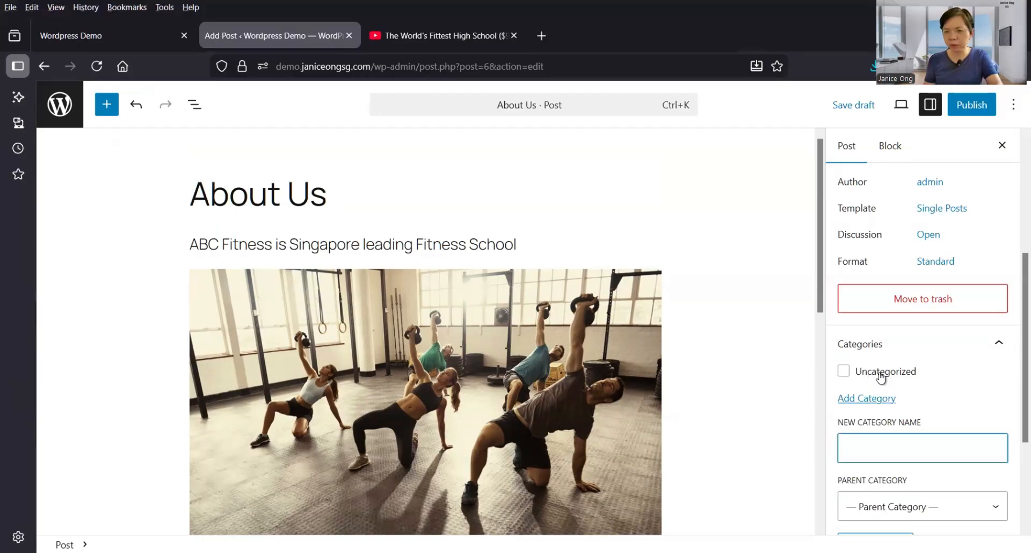
click(867, 449)
click(867, 448)
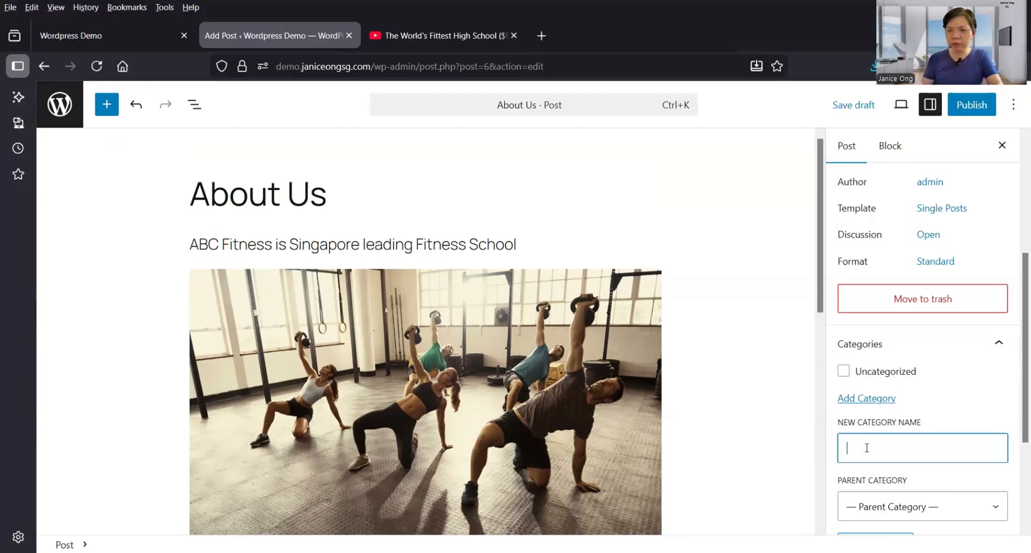
text(Fi)
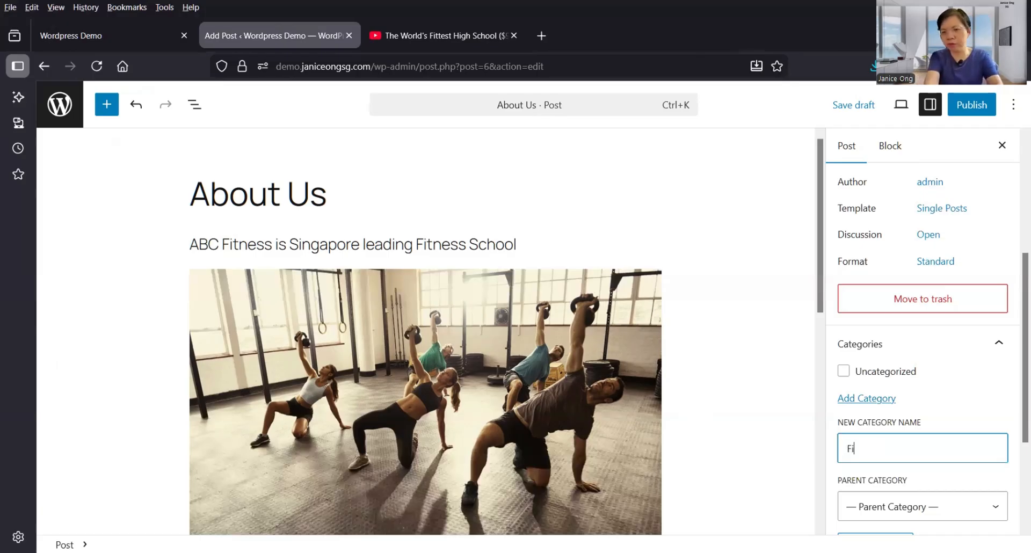
text(tness)
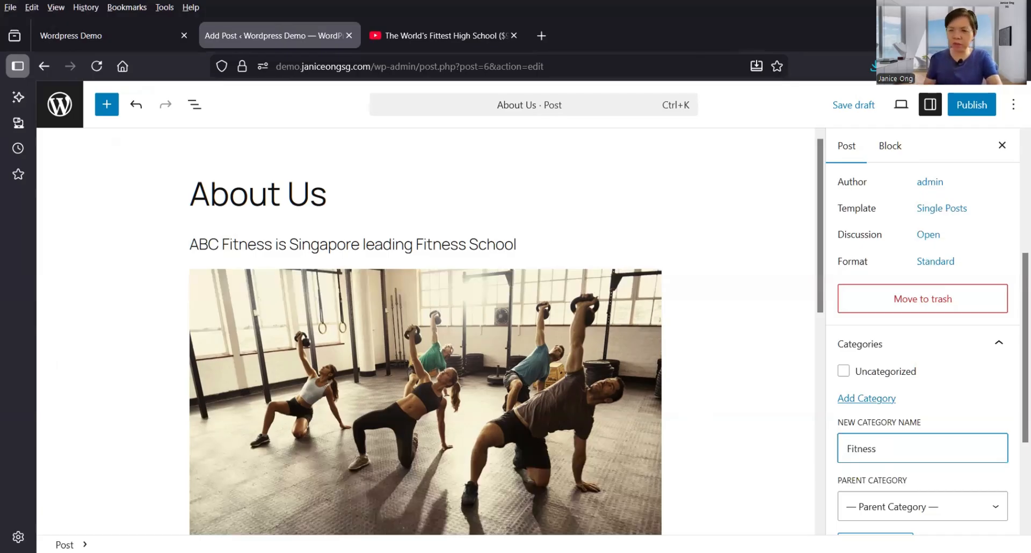
click(960, 417)
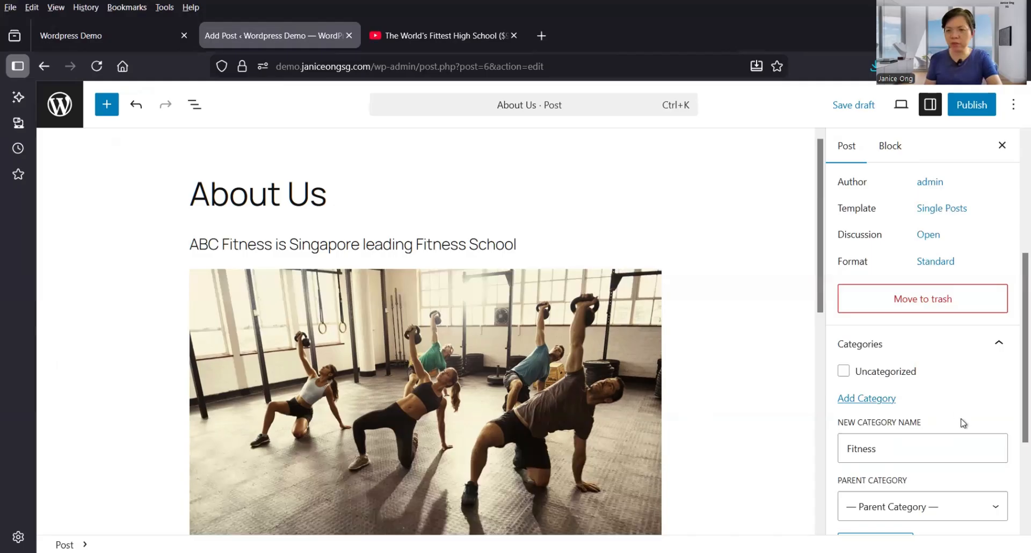
scroll(945, 419, down, 2)
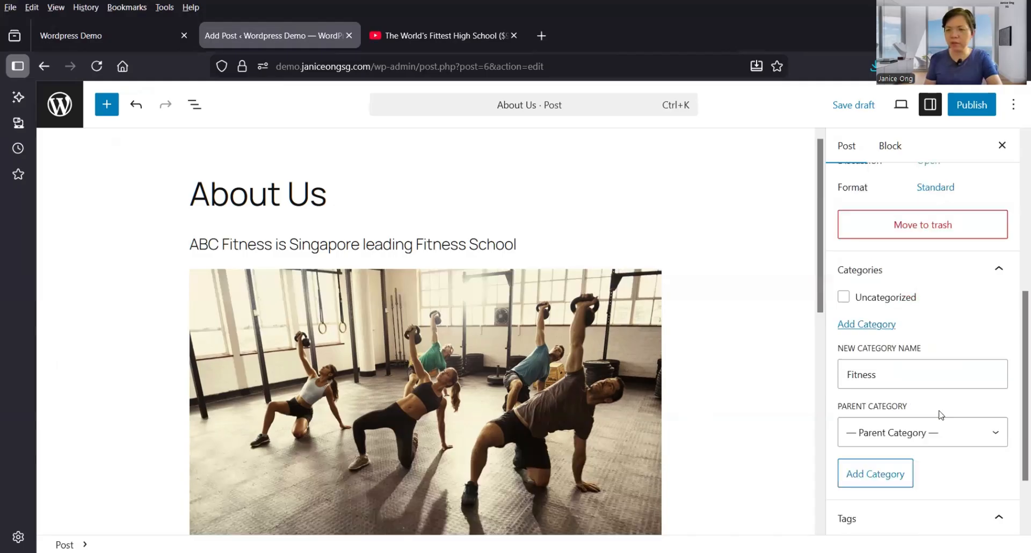
click(878, 480)
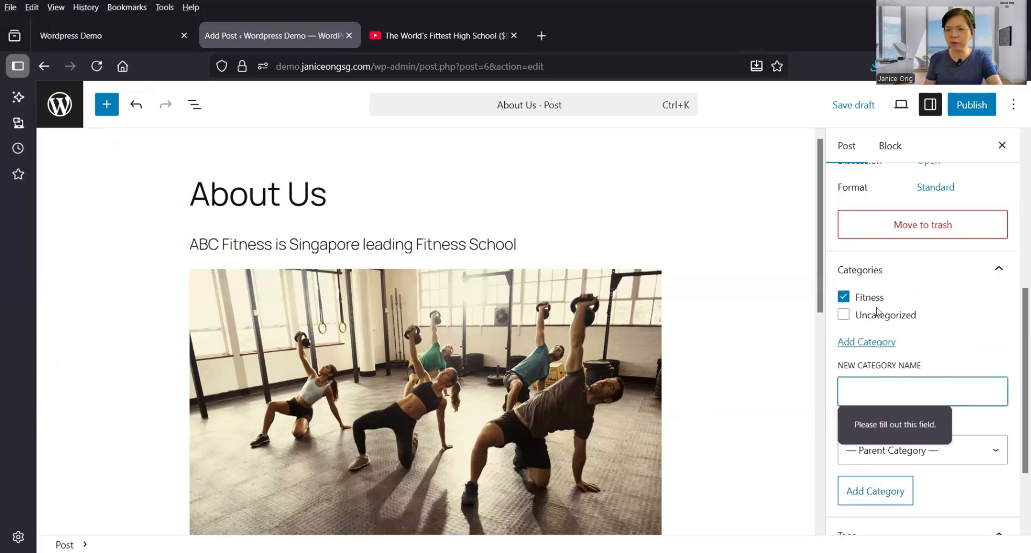
click(897, 302)
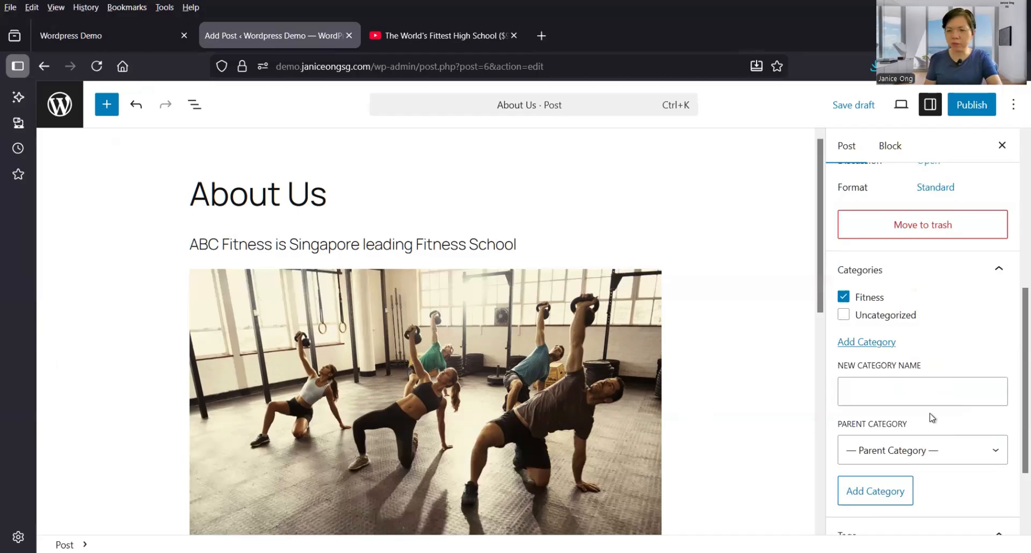
Add the tag "exercise" to the About Us post.
scroll(871, 511, down, 2)
click(871, 511)
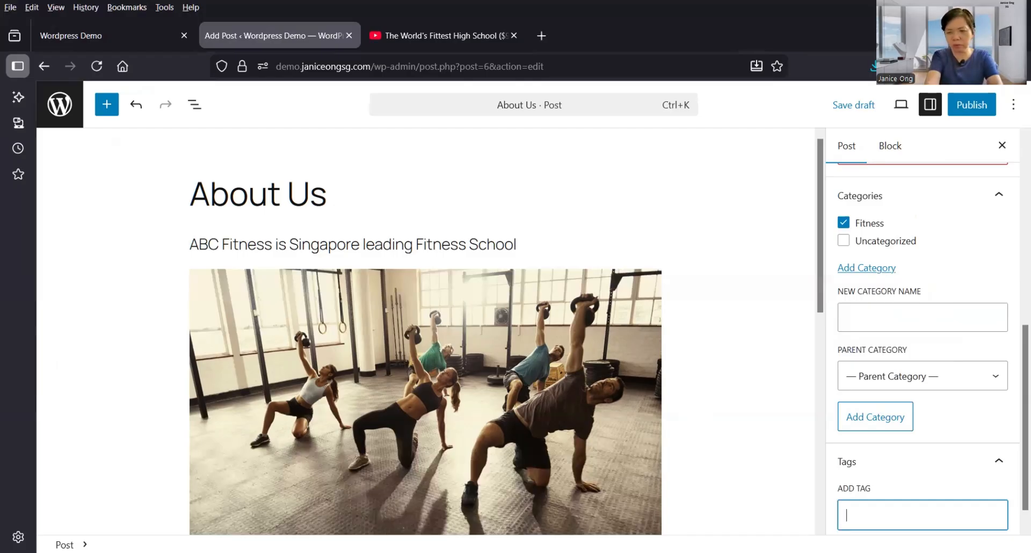
text(exerc)
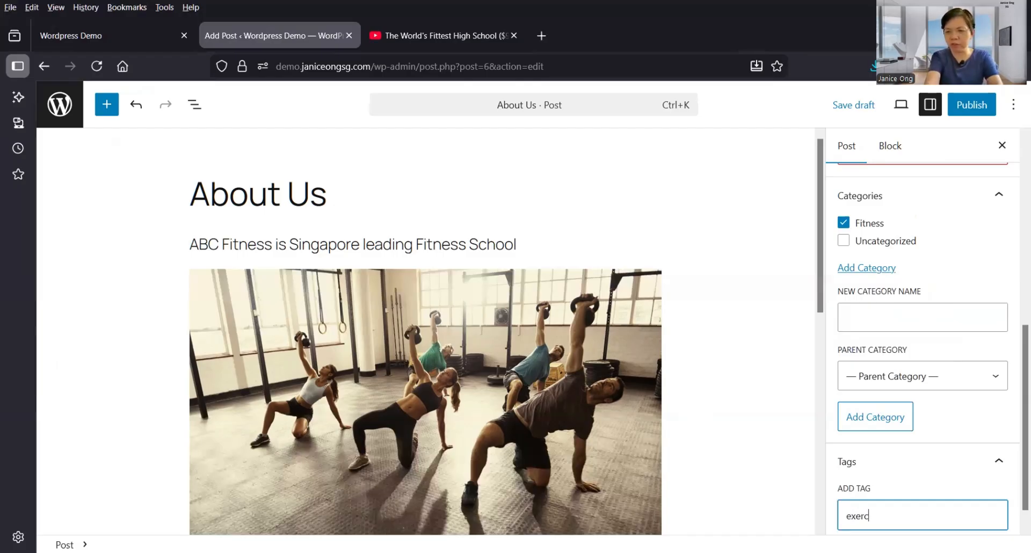
text(ise)
key(Return)
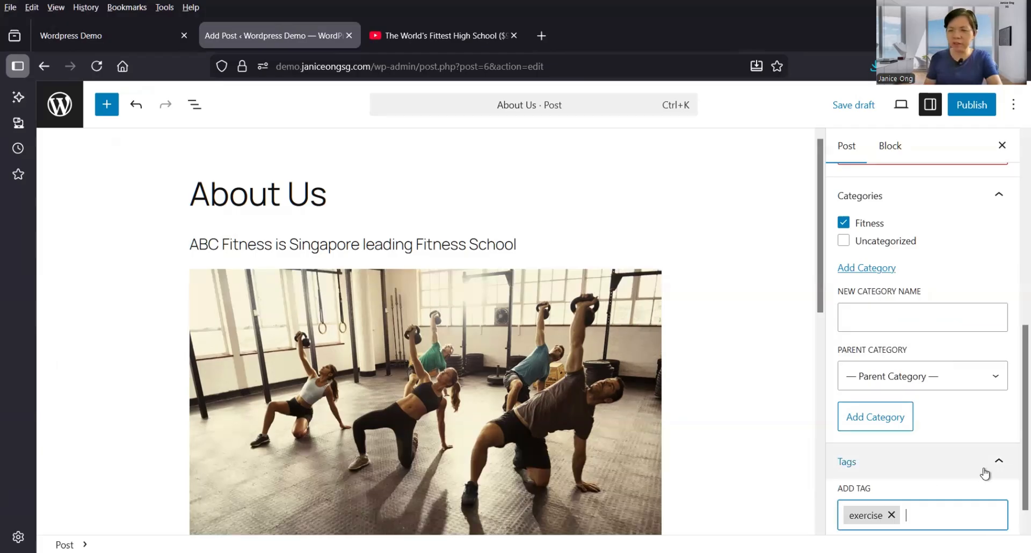
Examine the post settings, comparing the assigned category and tag with the status, author and format options above.
scroll(984, 492, down, 1)
scroll(984, 484, up, 2)
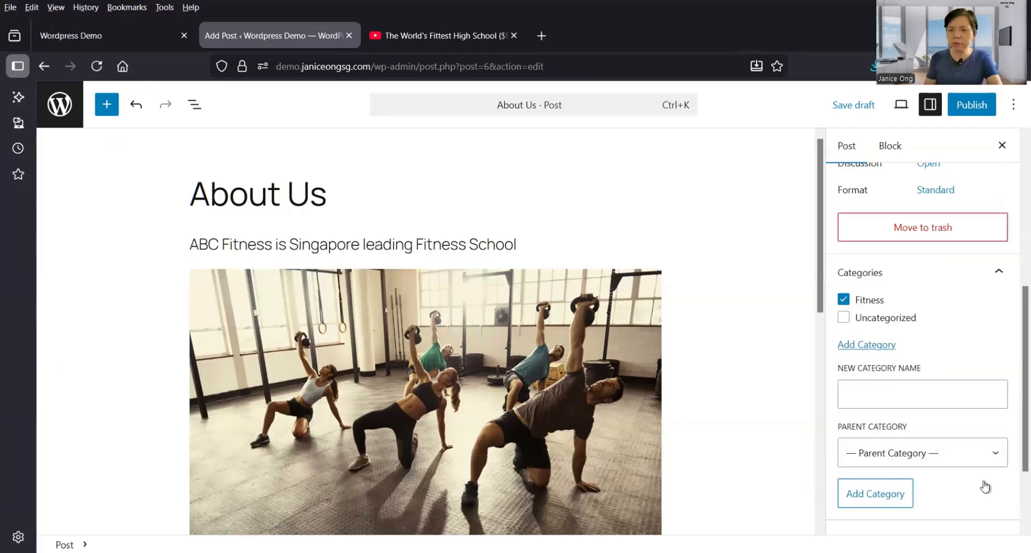
scroll(984, 484, down, 2)
scroll(985, 486, up, 3)
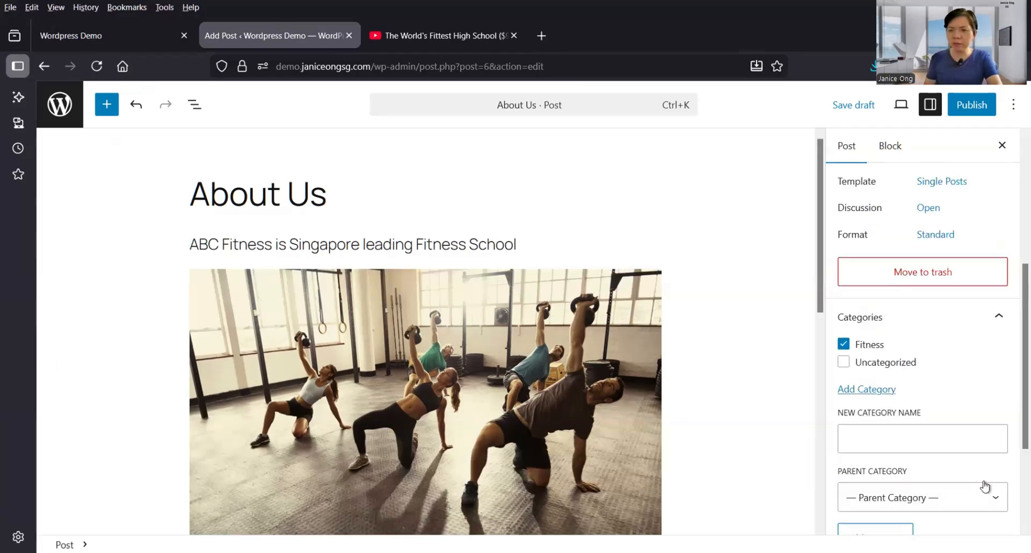
scroll(985, 486, up, 3)
scroll(985, 486, down, 3)
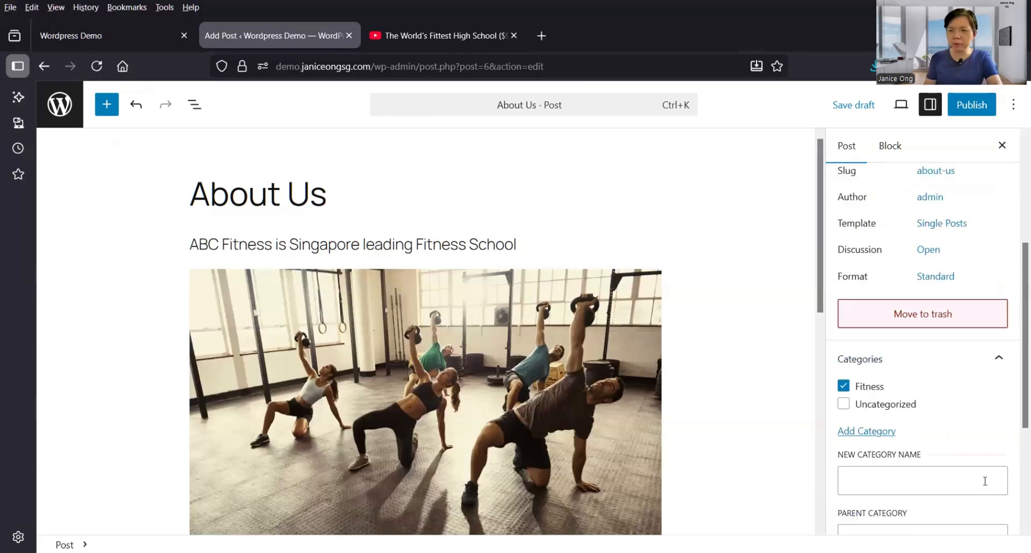
scroll(985, 481, down, 4)
scroll(985, 481, up, 2)
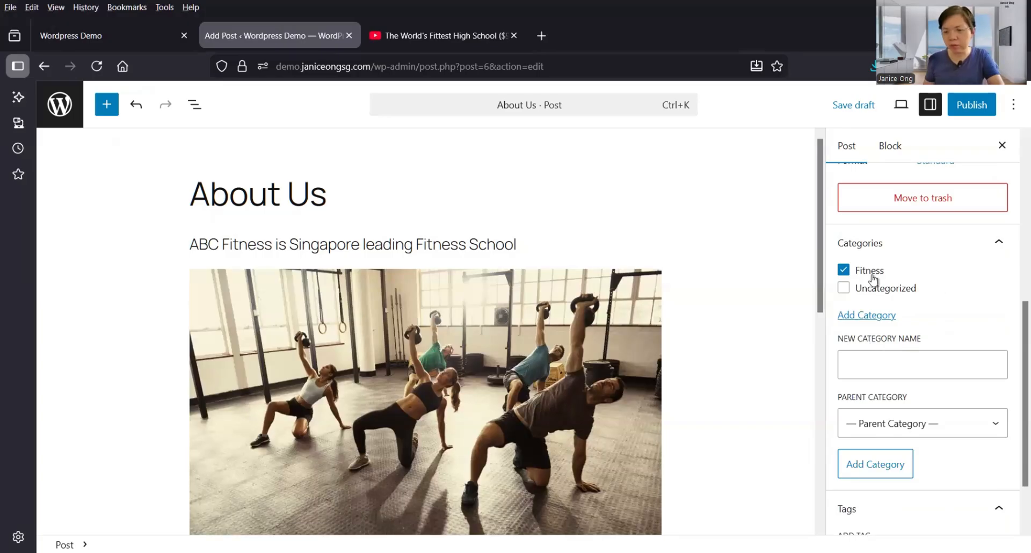
Choose Fitness as the parent in the new category form and activate the tag entry for further tags.
click(882, 425)
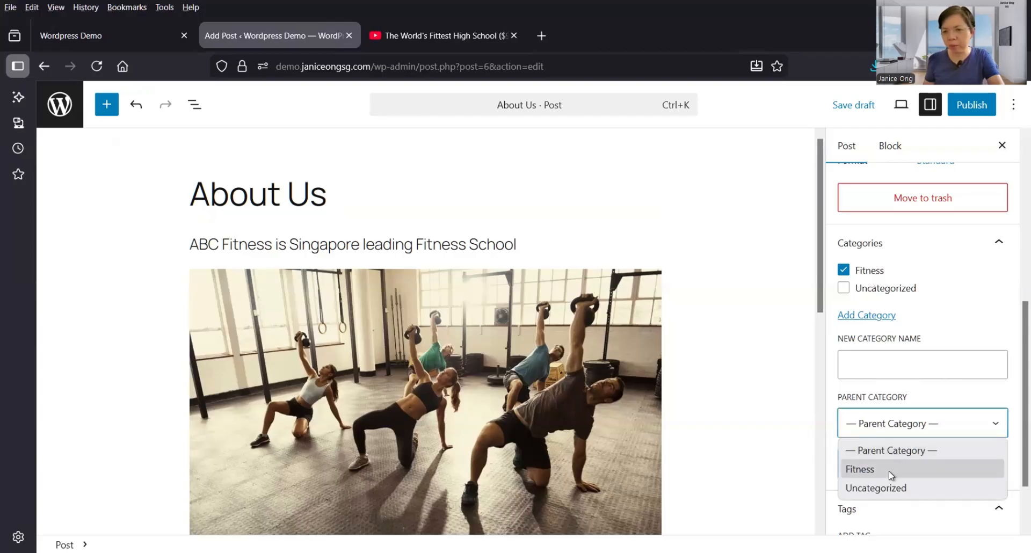
click(870, 469)
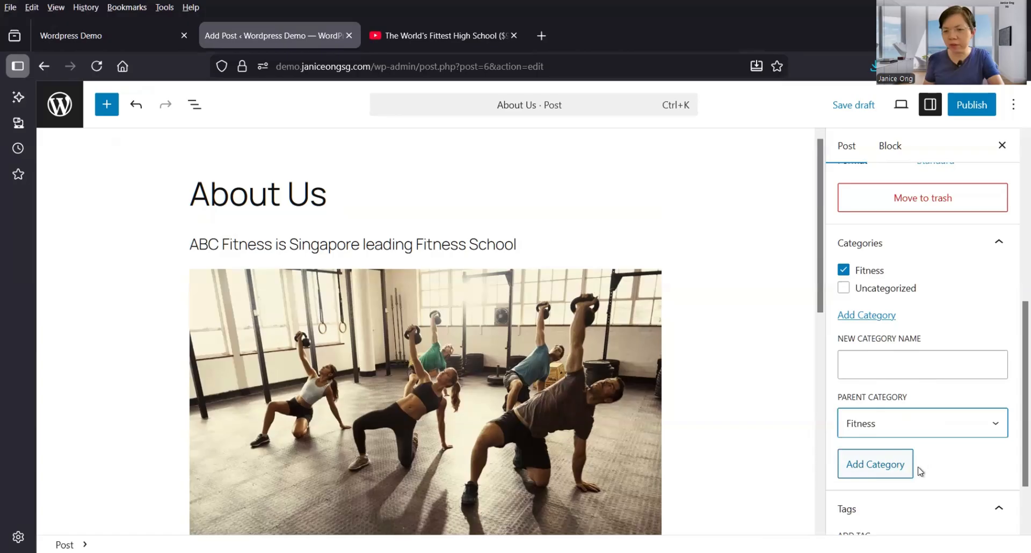
scroll(920, 467, down, 2)
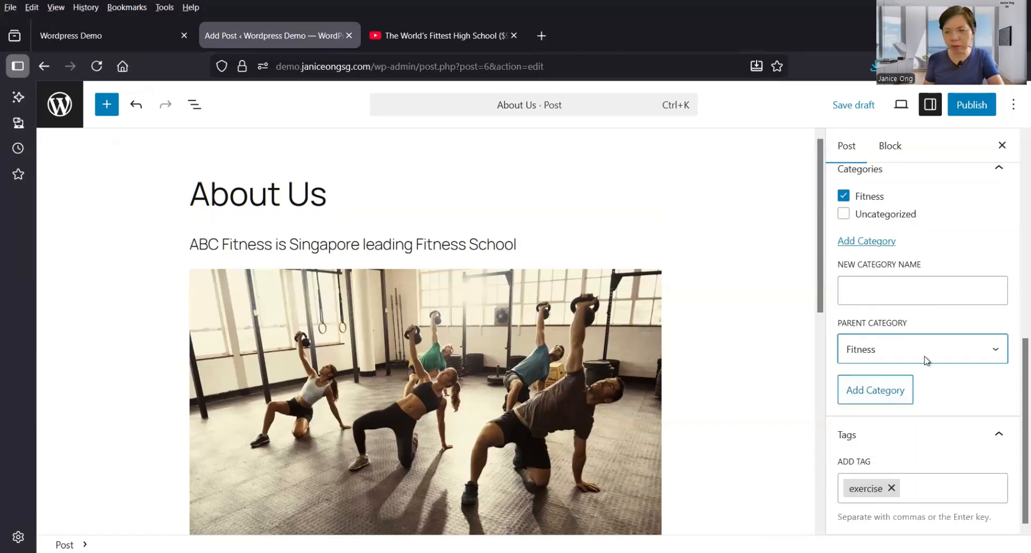
click(916, 489)
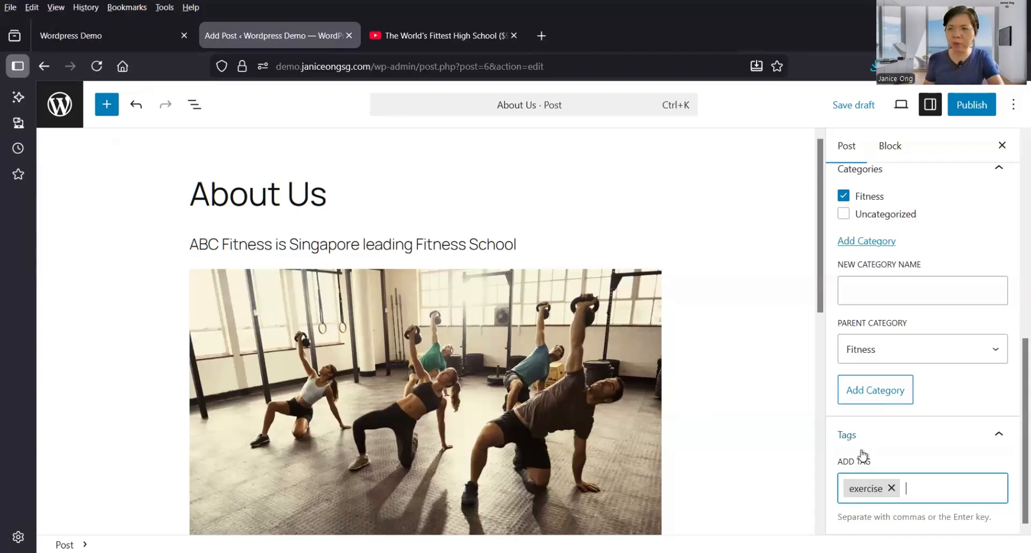
Check the finished About Us post from top to bottom and publish it.
scroll(862, 455, up, 8)
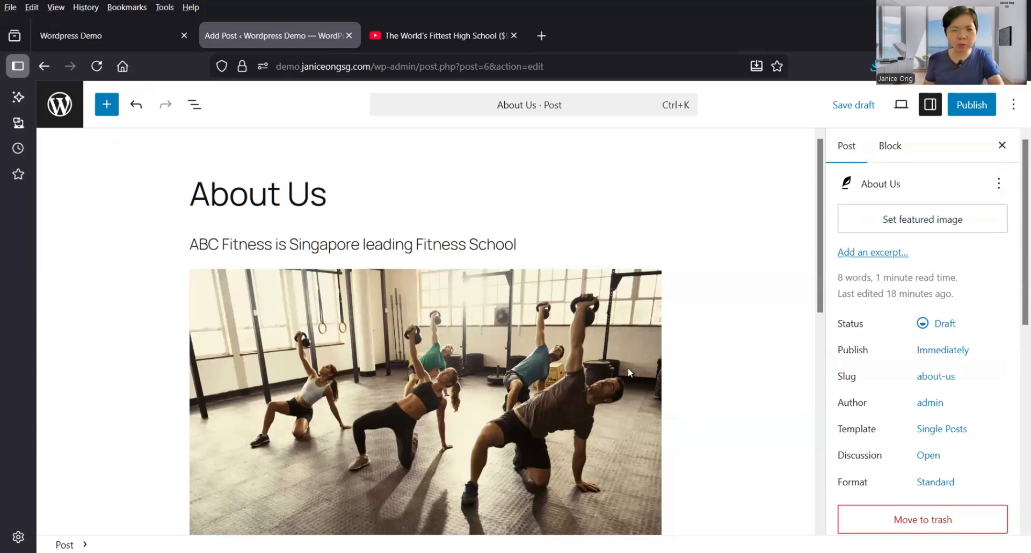
scroll(628, 367, down, 5)
scroll(668, 386, down, 3)
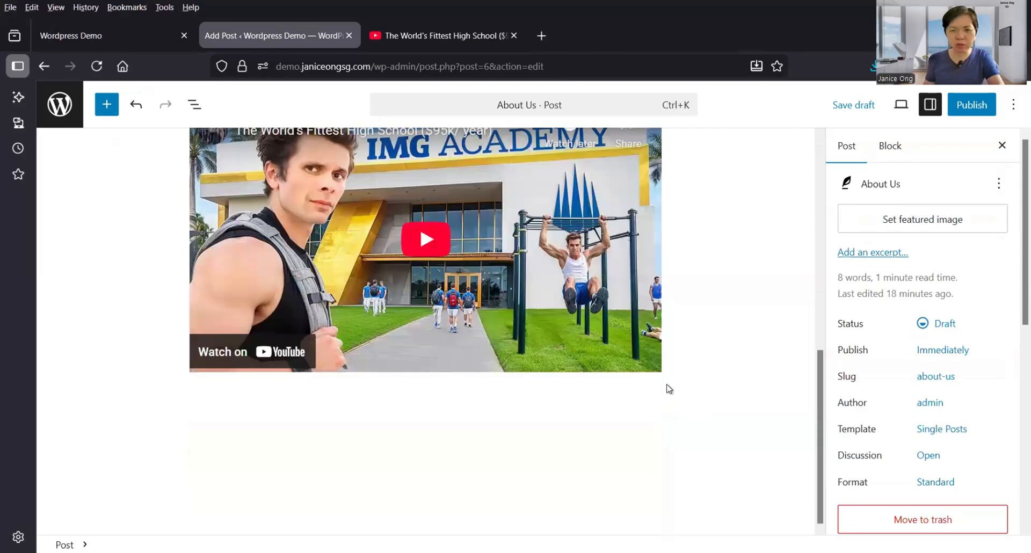
key(Home)
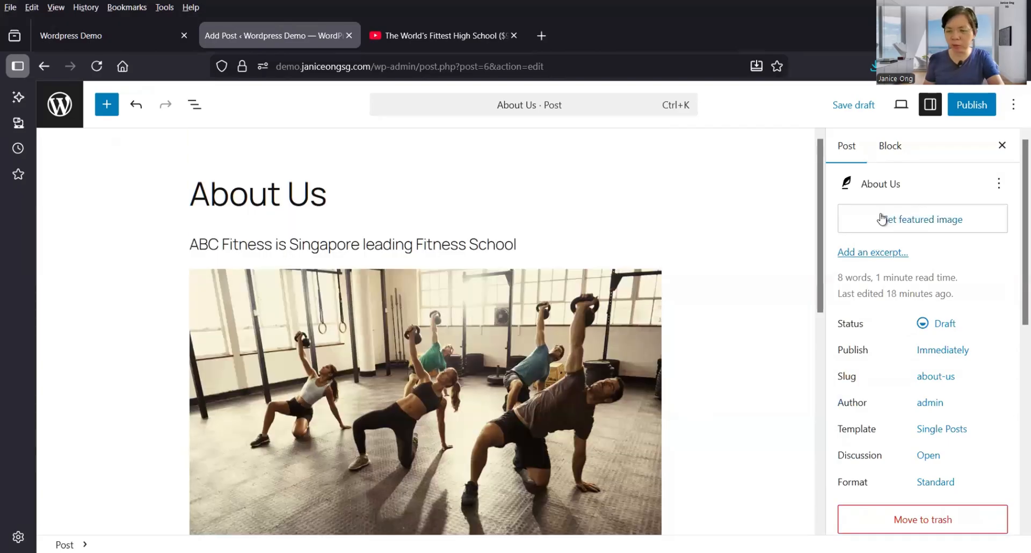
click(973, 113)
click(974, 113)
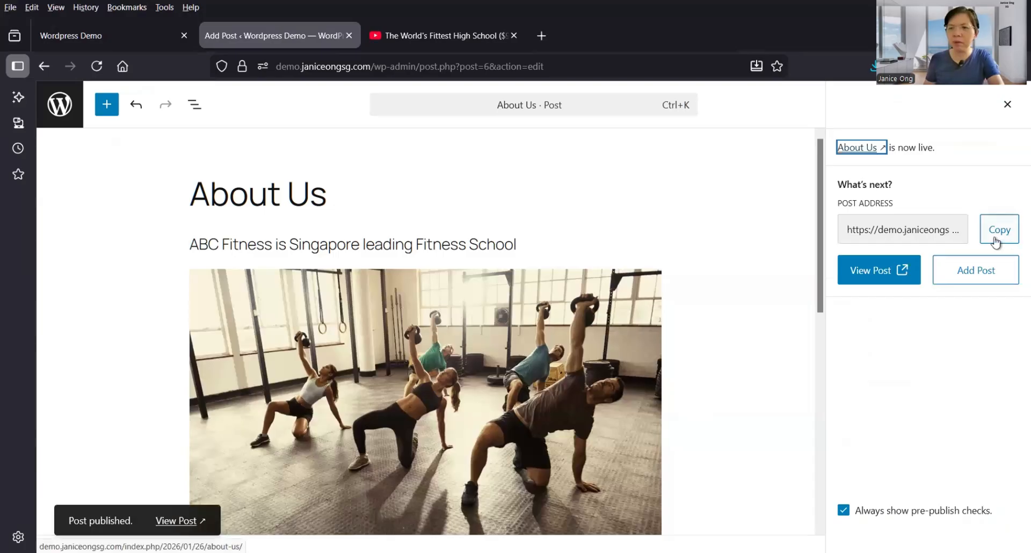
View the published About Us post on the live site and examine its title, category, image, video and tag.
click(881, 276)
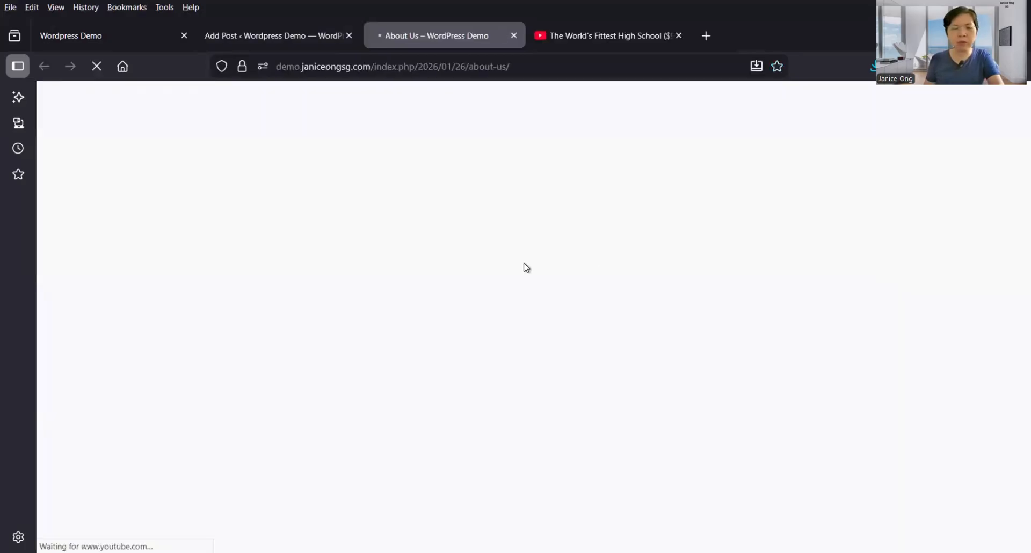
scroll(618, 316, down, 6)
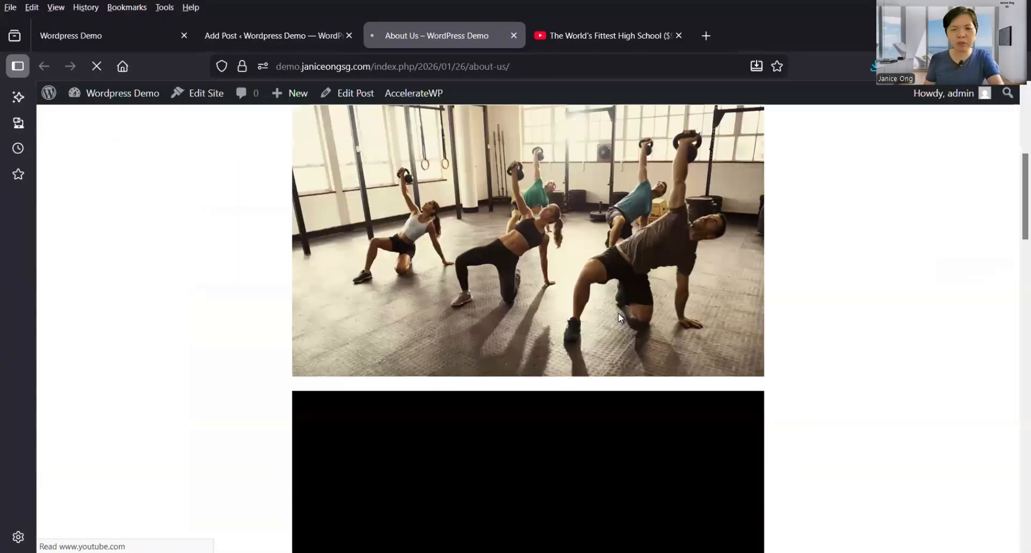
scroll(620, 314, down, 8)
scroll(622, 318, up, 5)
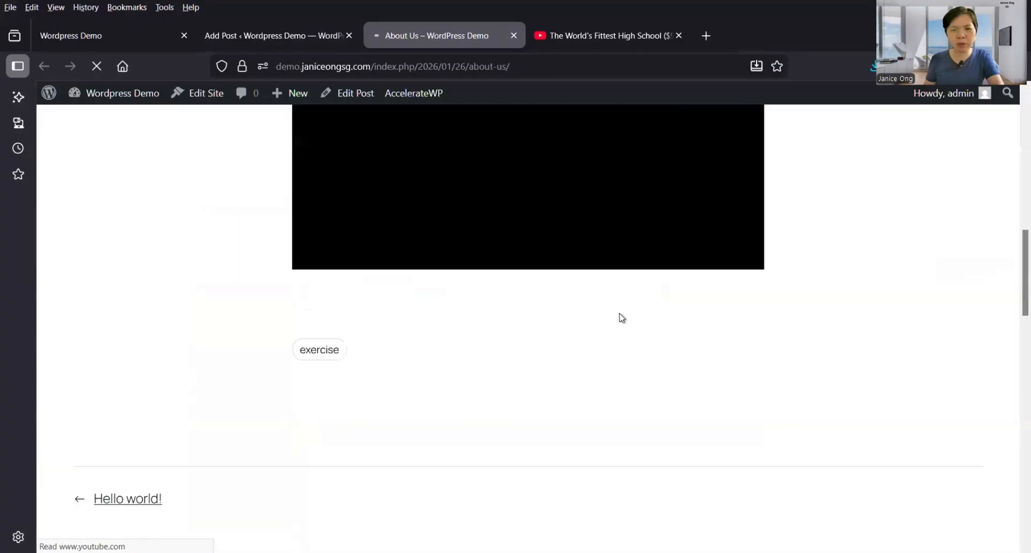
scroll(621, 318, up, 9)
scroll(622, 318, down, 10)
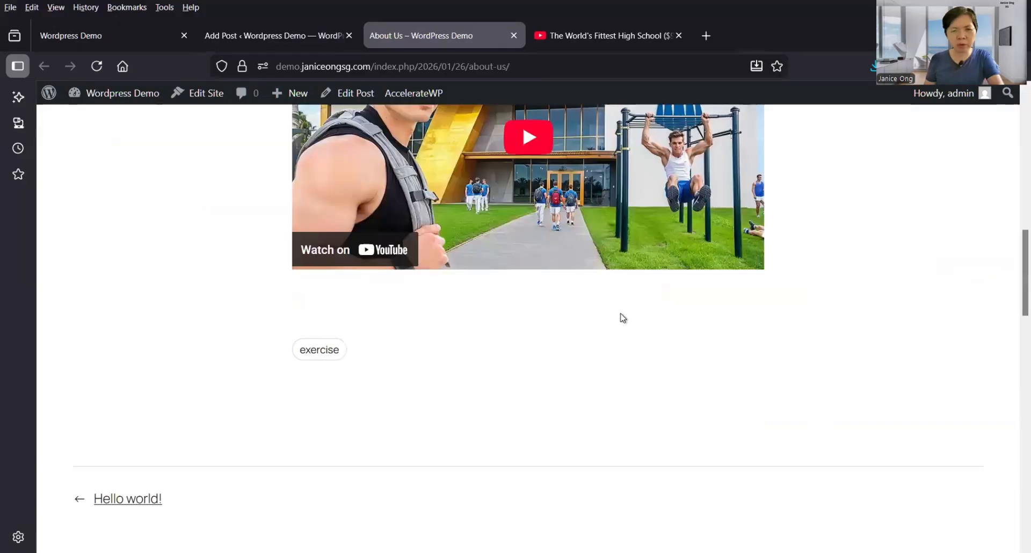
scroll(622, 318, up, 10)
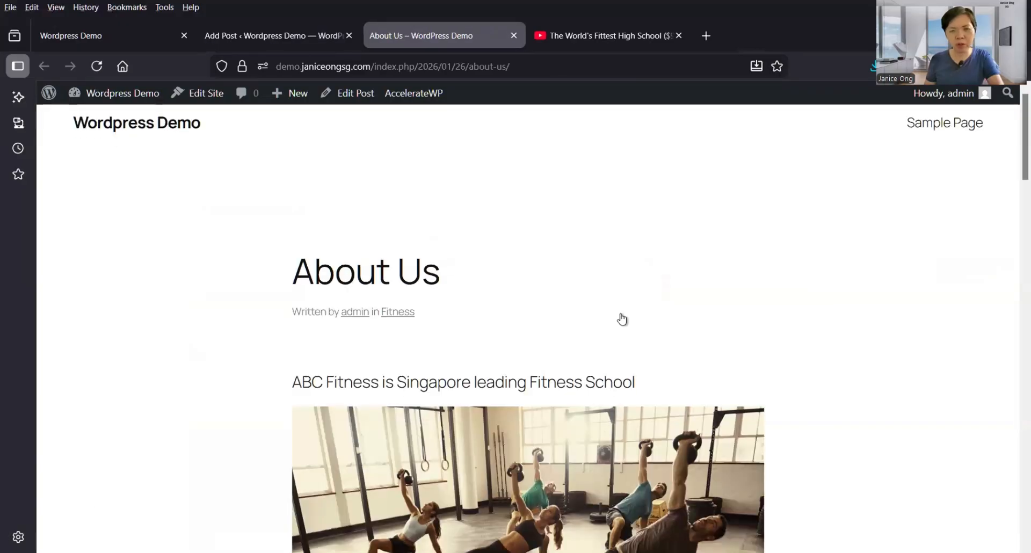
scroll(621, 315, down, 8)
scroll(307, 59, up, 4)
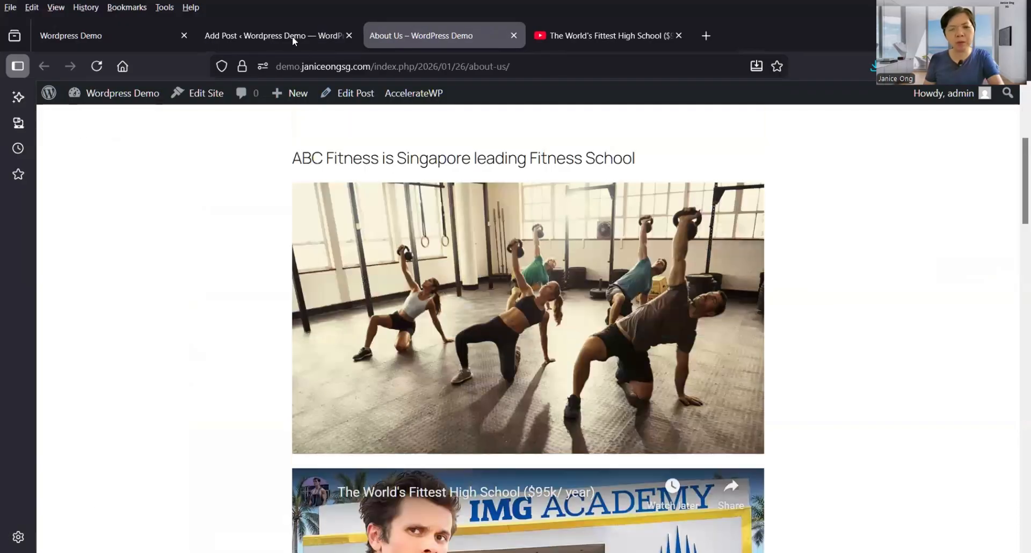
Set the kettlebell workout photo from the media library as the About Us post's featured image and save the post.
click(291, 34)
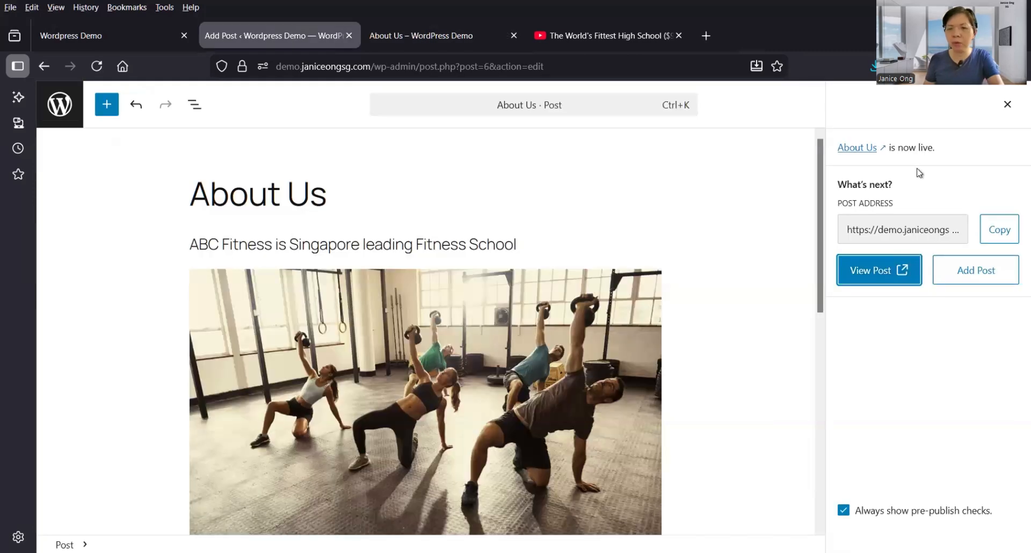
click(1007, 105)
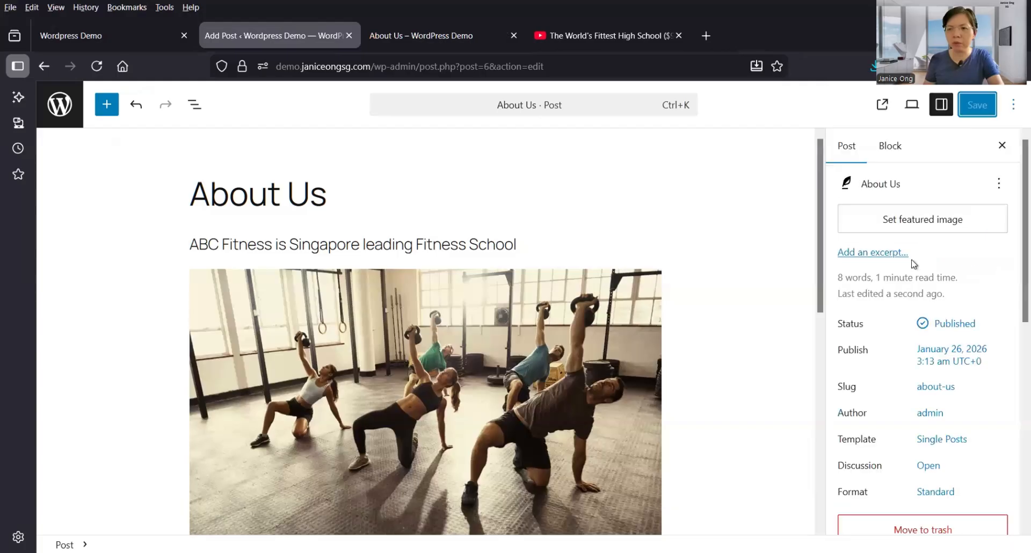
click(900, 224)
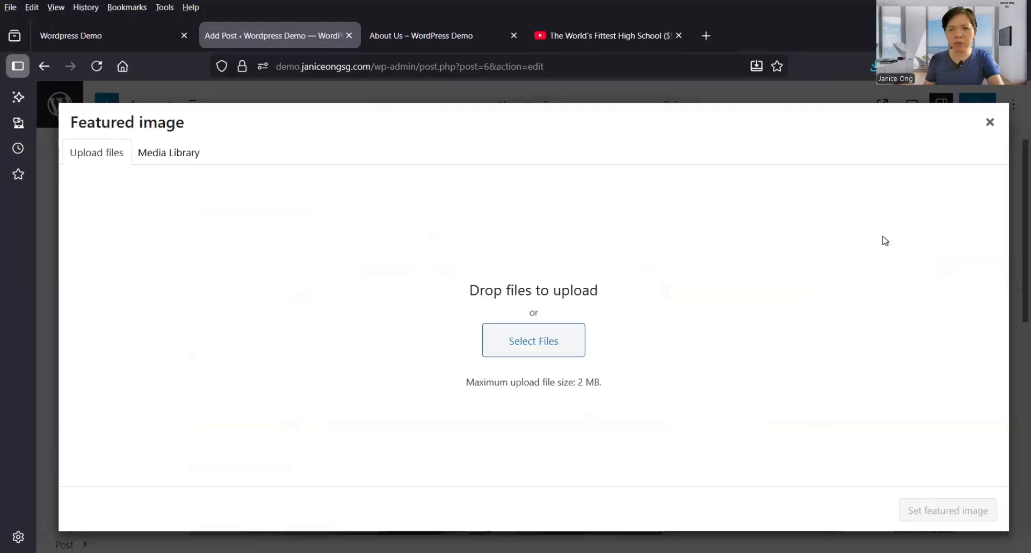
click(162, 159)
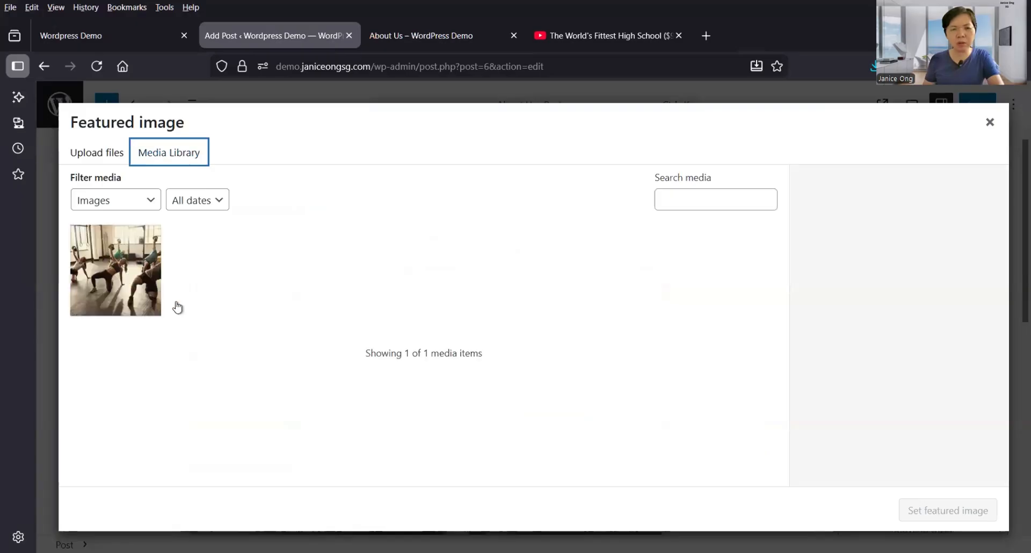
click(921, 510)
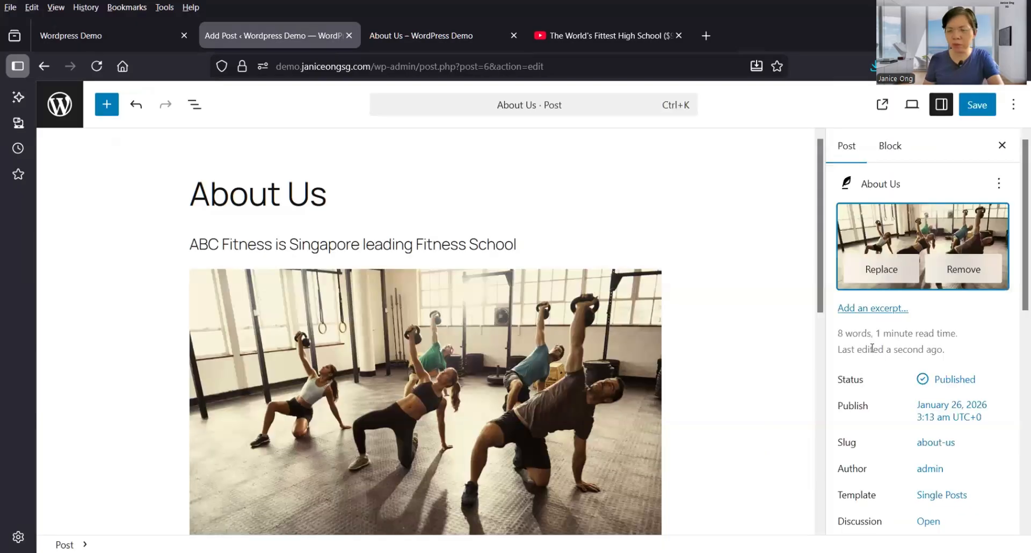
click(969, 104)
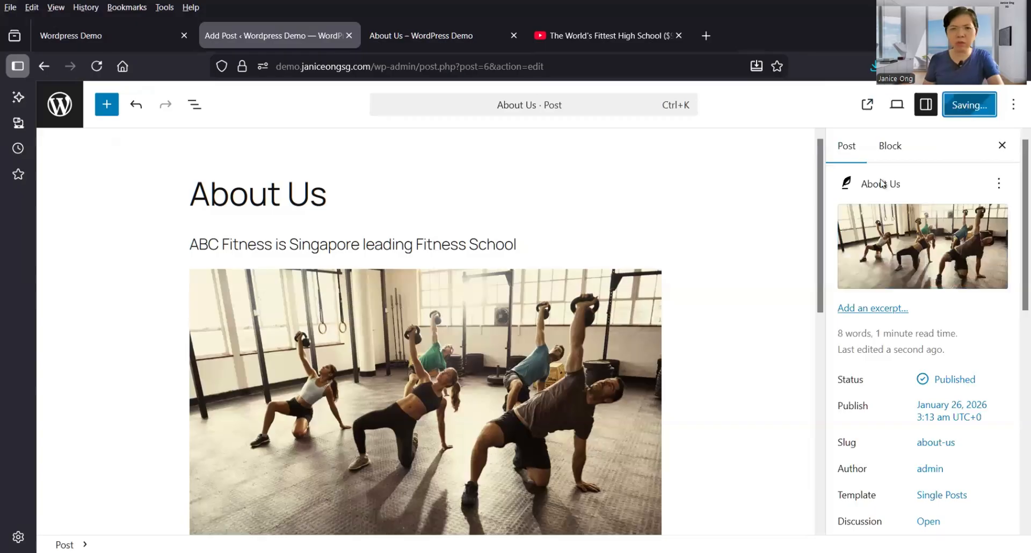
Reload the live About Us post and check how the featured image appears relative to the title and body content.
click(407, 38)
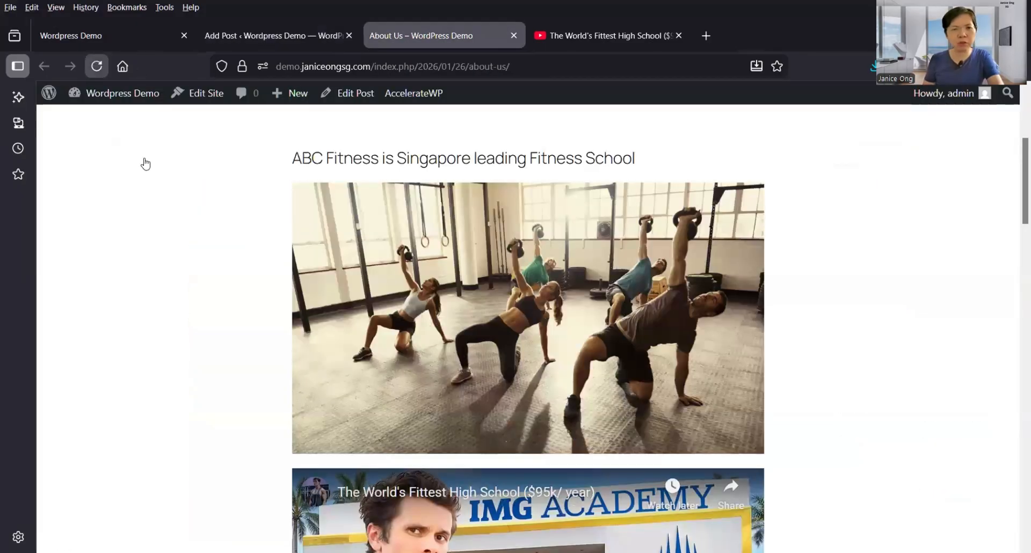
key(F5)
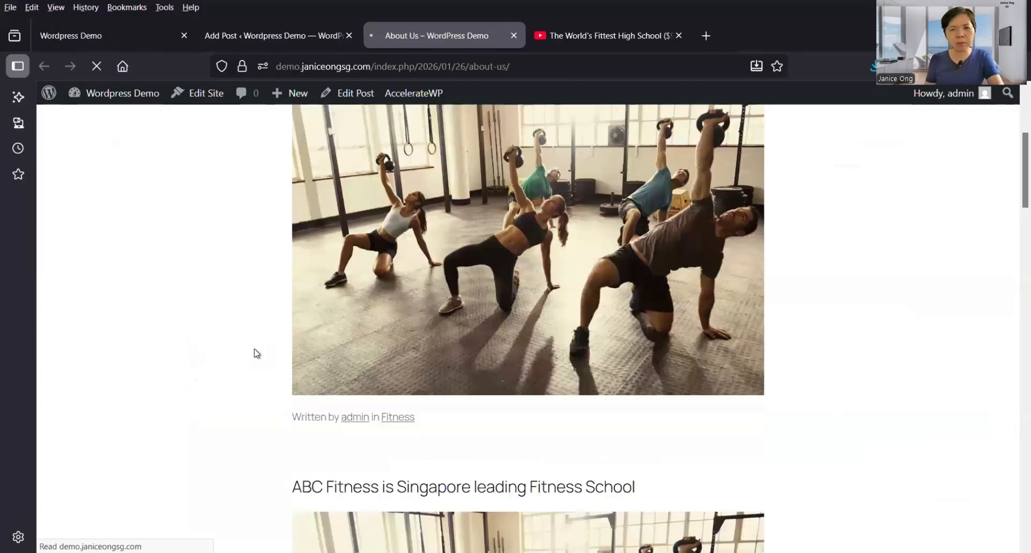
scroll(328, 360, down, 5)
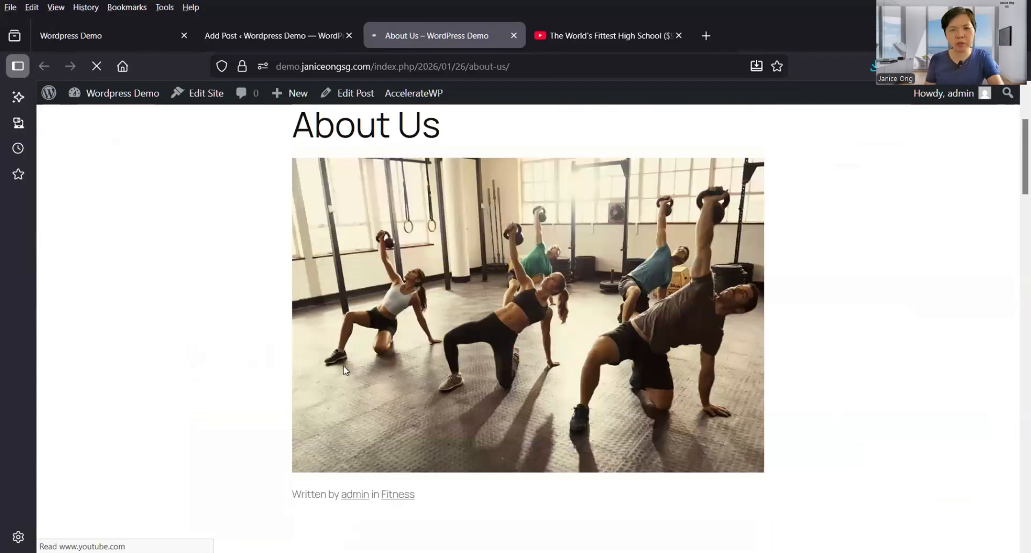
scroll(310, 251, up, 3)
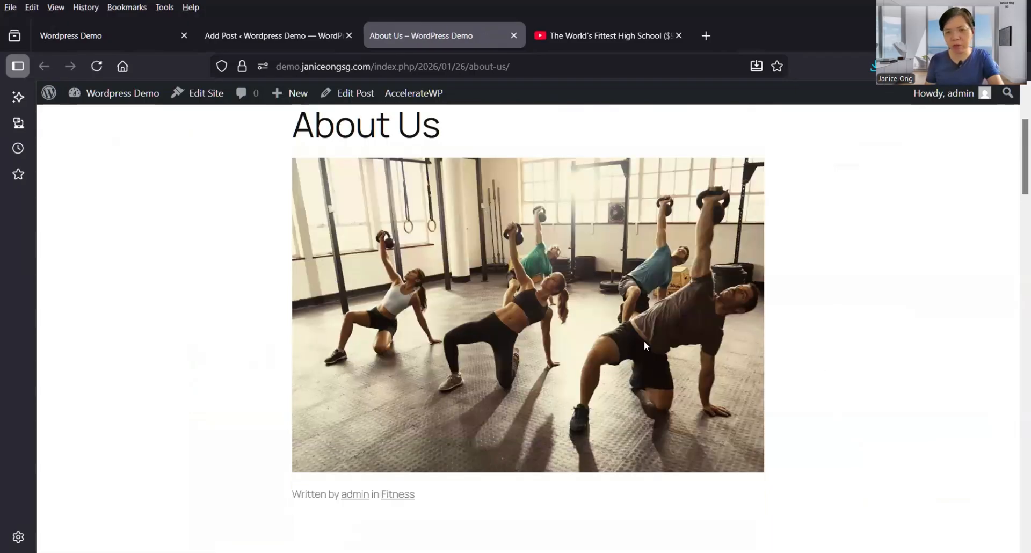
scroll(497, 276, up, 3)
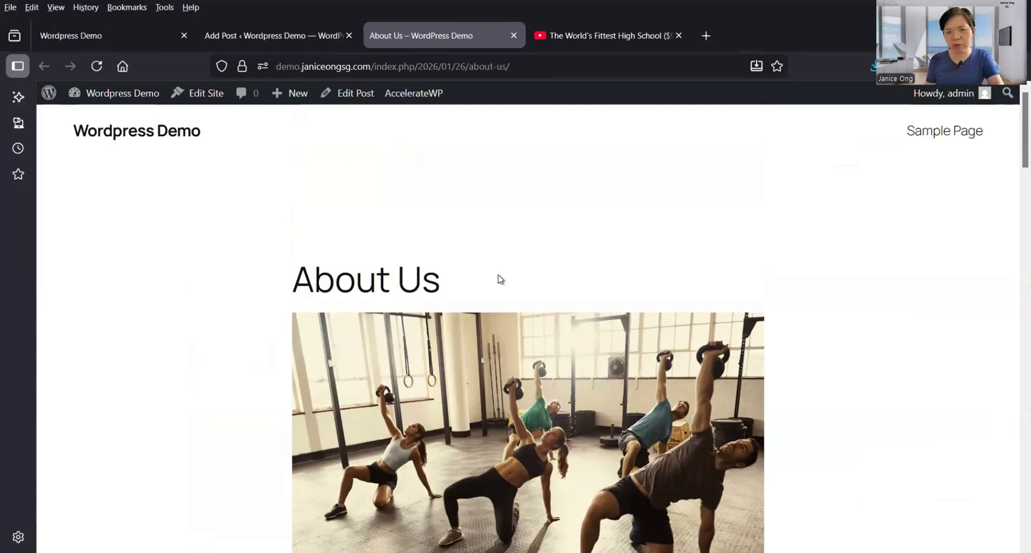
scroll(499, 278, down, 20)
scroll(499, 278, up, 9)
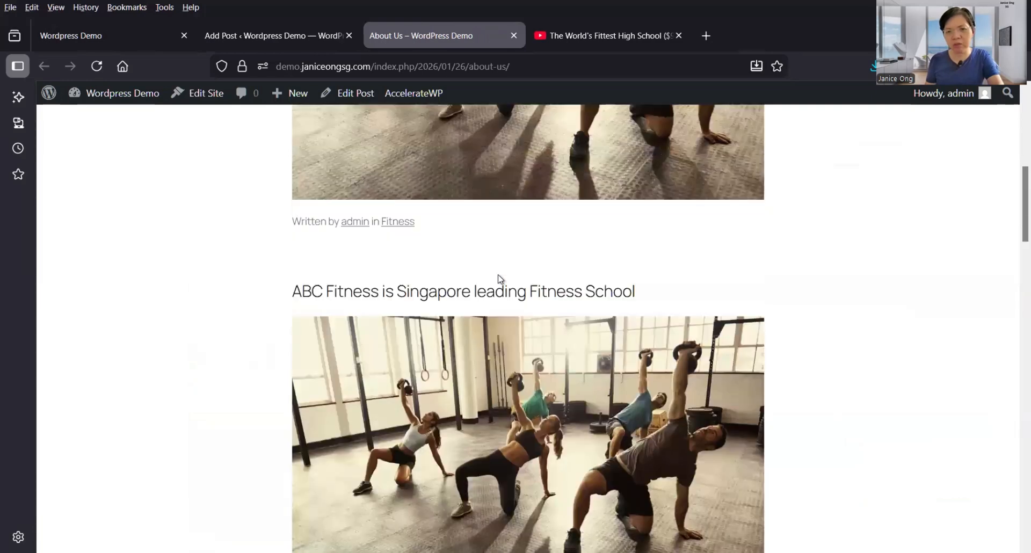
scroll(499, 278, up, 5)
scroll(499, 278, up, 3)
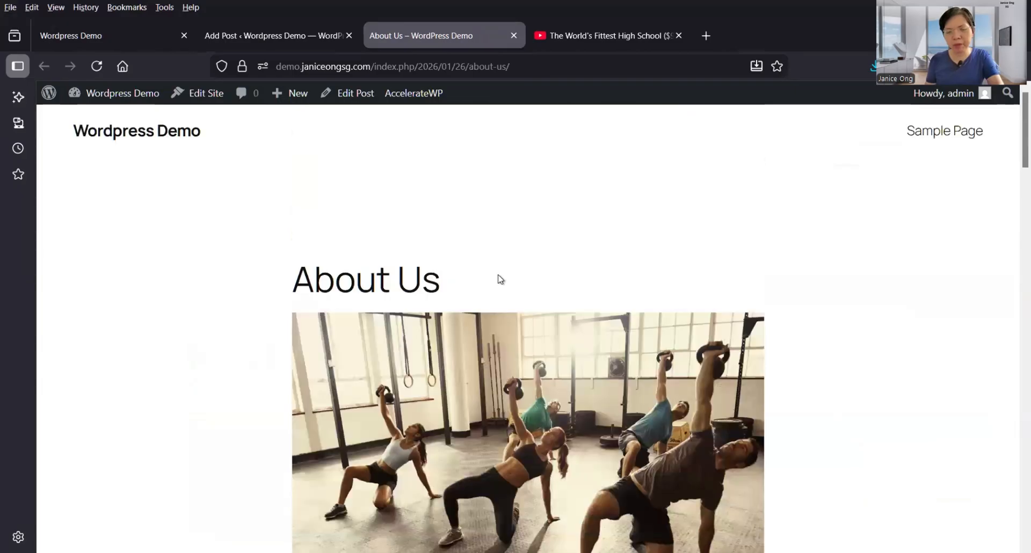
Leave the post editor for the admin dashboard and open the site's installed themes.
click(279, 38)
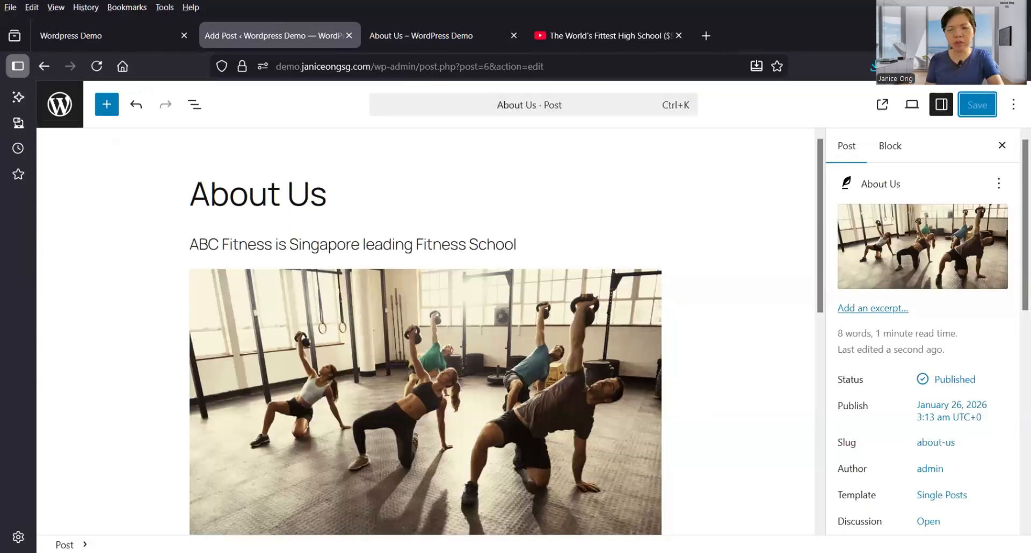
click(60, 110)
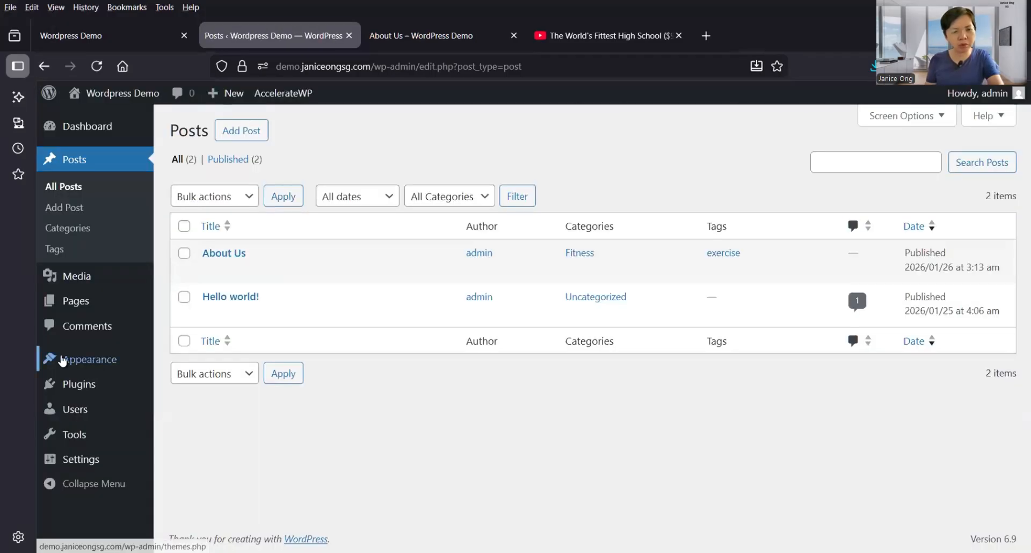
click(191, 363)
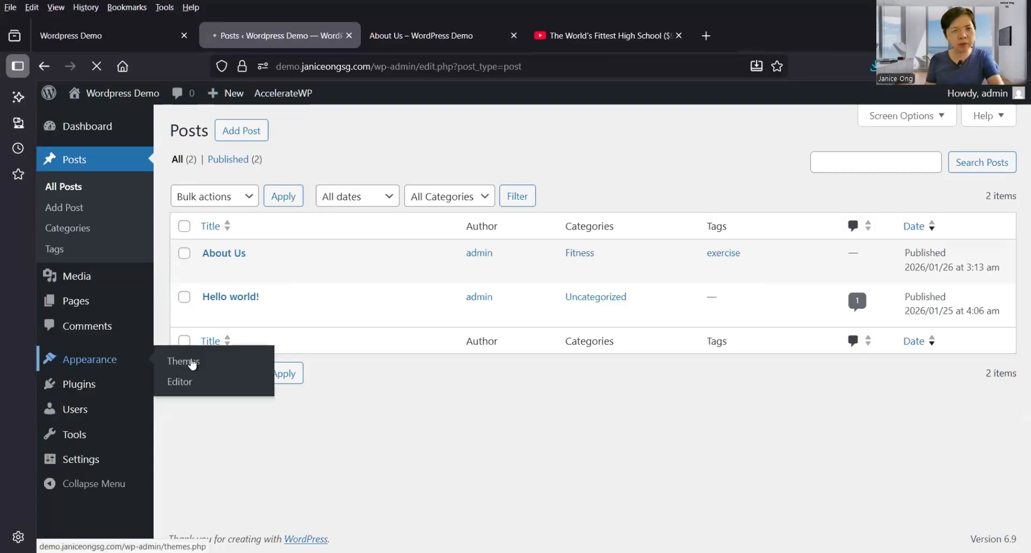
click(192, 364)
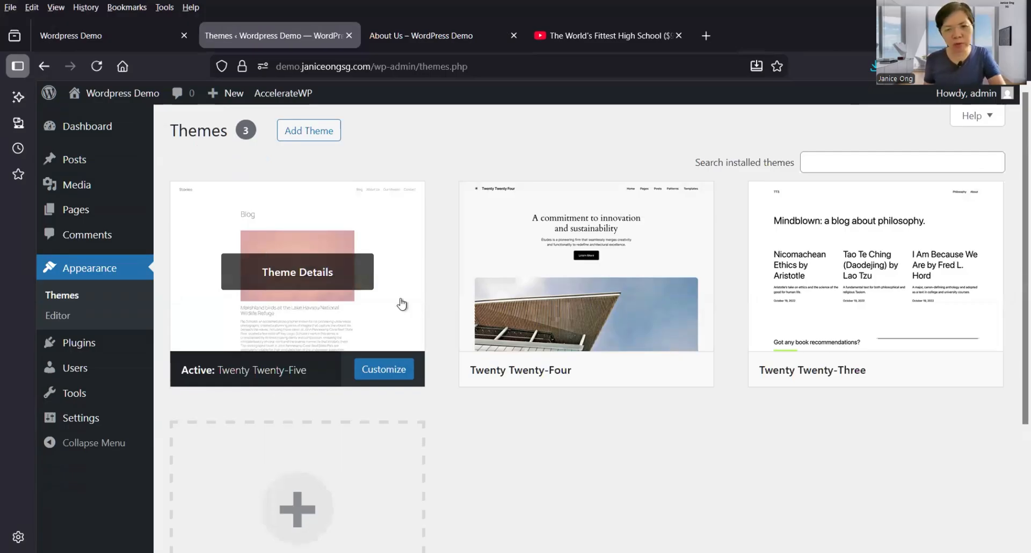
Start adding a new theme and search the theme catalogue for "inspiro".
click(310, 138)
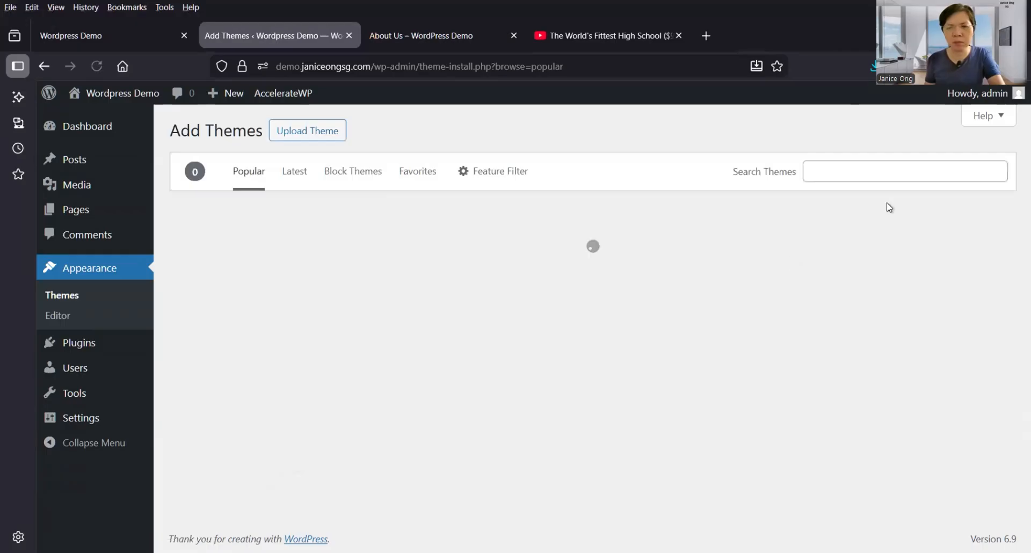
click(846, 172)
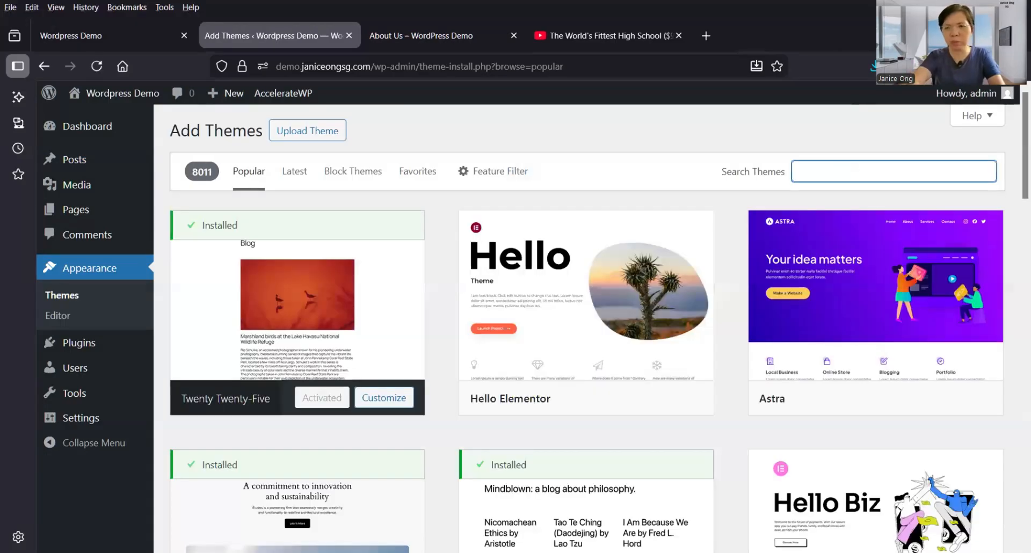
text(inspir)
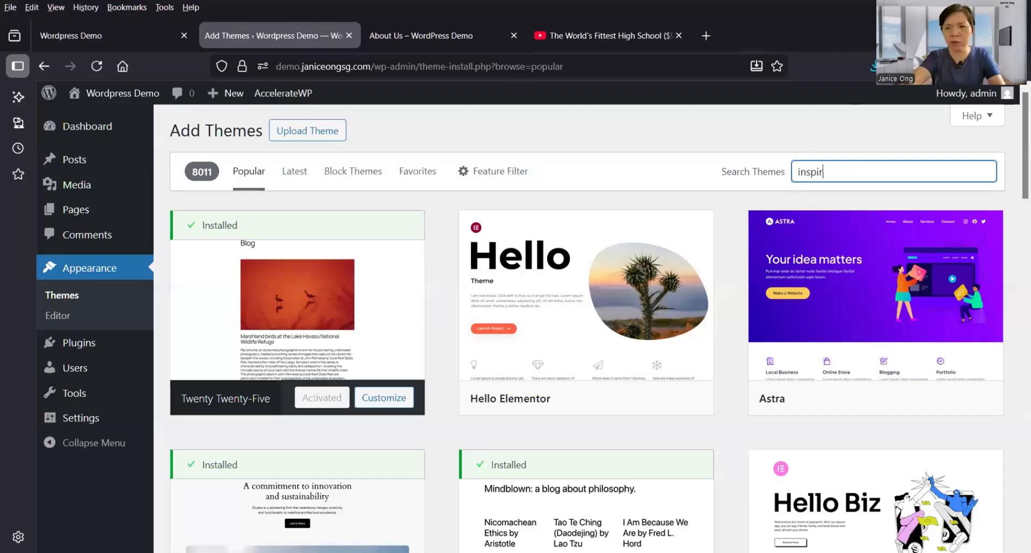
text(o)
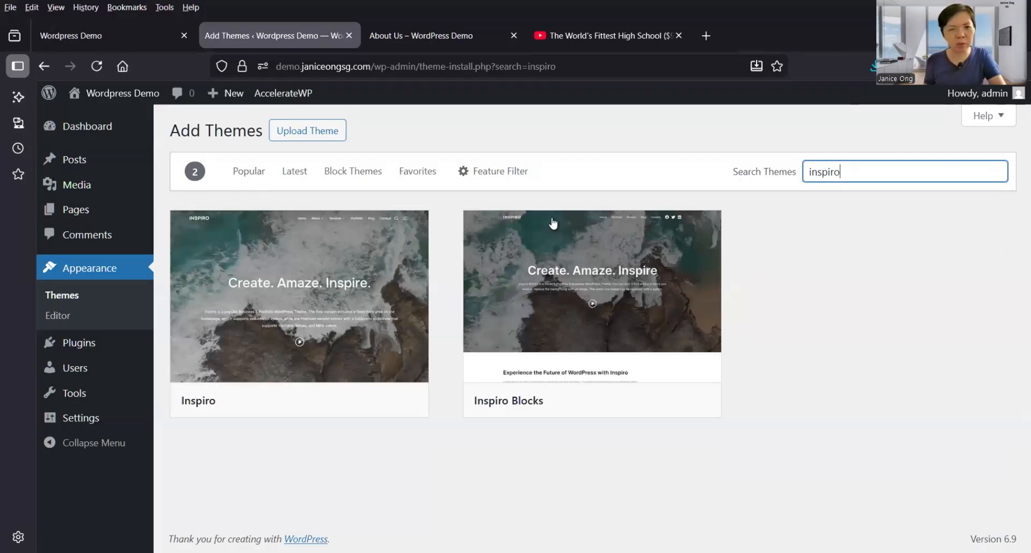
Install and activate the Inspiro theme, checking it among the installed themes.
mouse_move(338, 401)
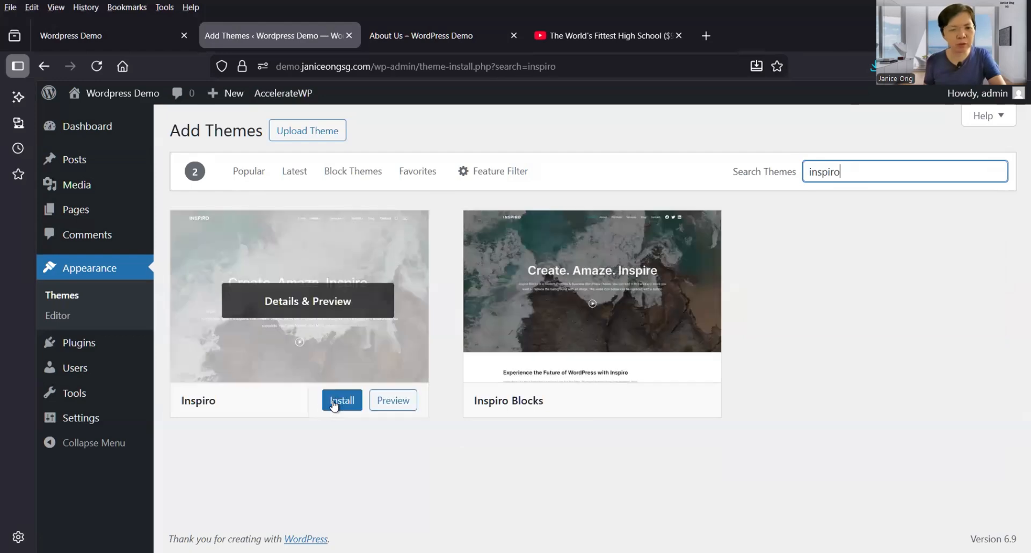
click(334, 403)
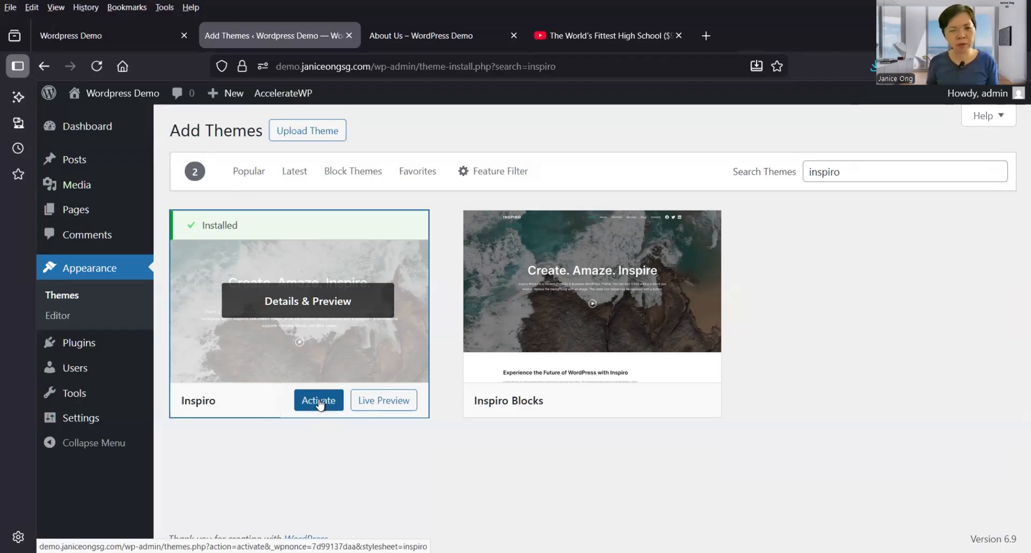
click(319, 404)
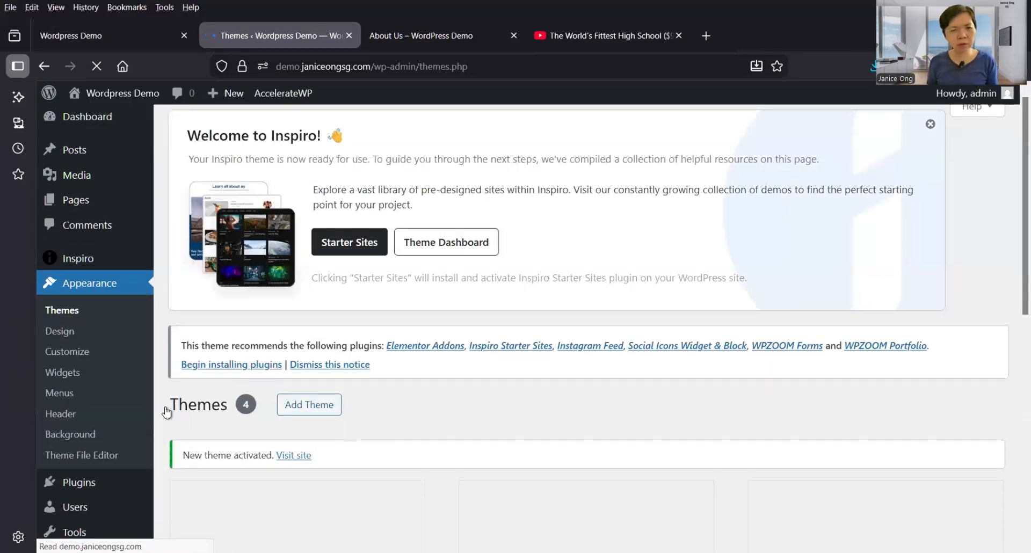
scroll(295, 427, down, 1)
scroll(285, 388, down, 3)
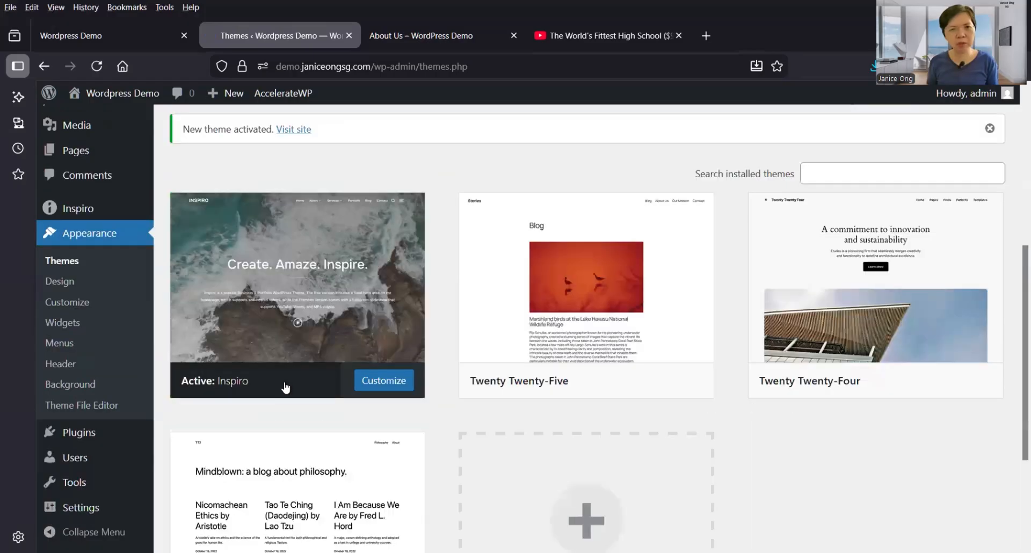
scroll(285, 388, up, 1)
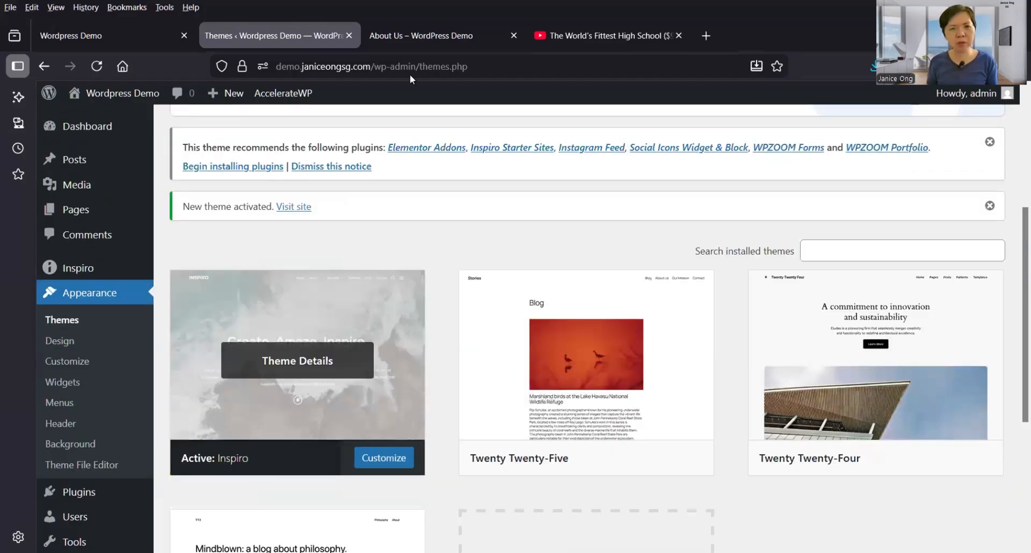
Reload the live About Us post and examine its header, title and content layout under the Inspiro theme.
click(408, 39)
click(96, 71)
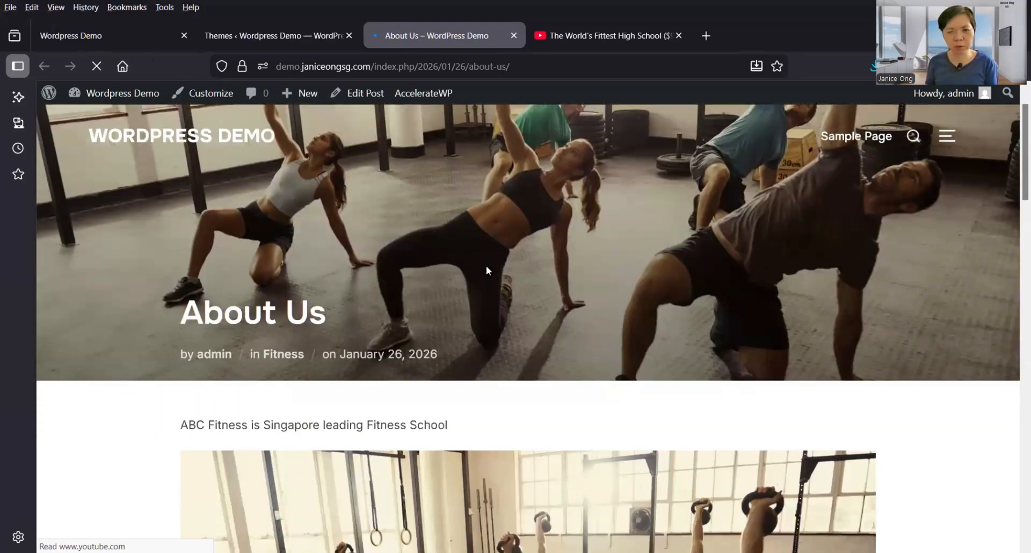
scroll(488, 270, down, 5)
scroll(487, 267, up, 10)
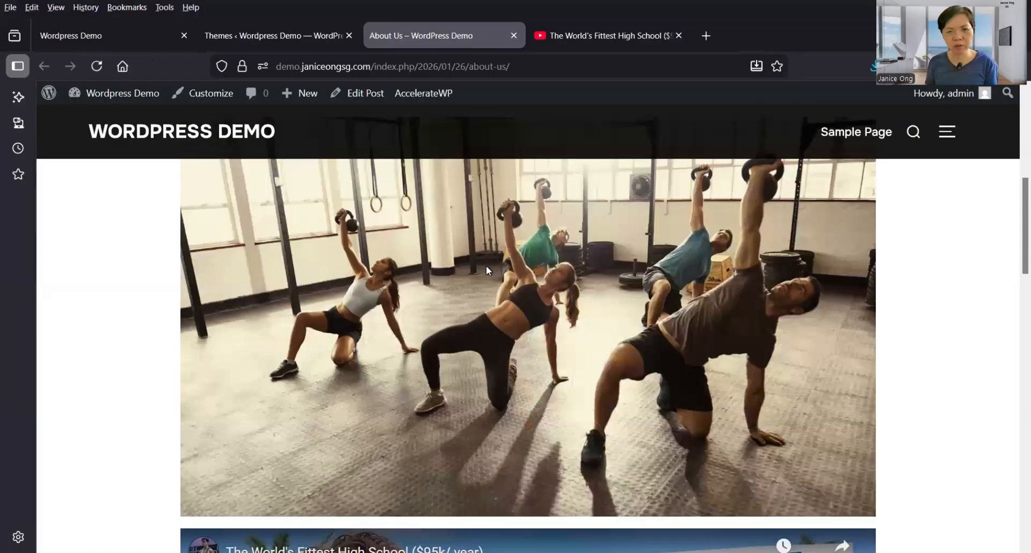
scroll(507, 334, down, 3)
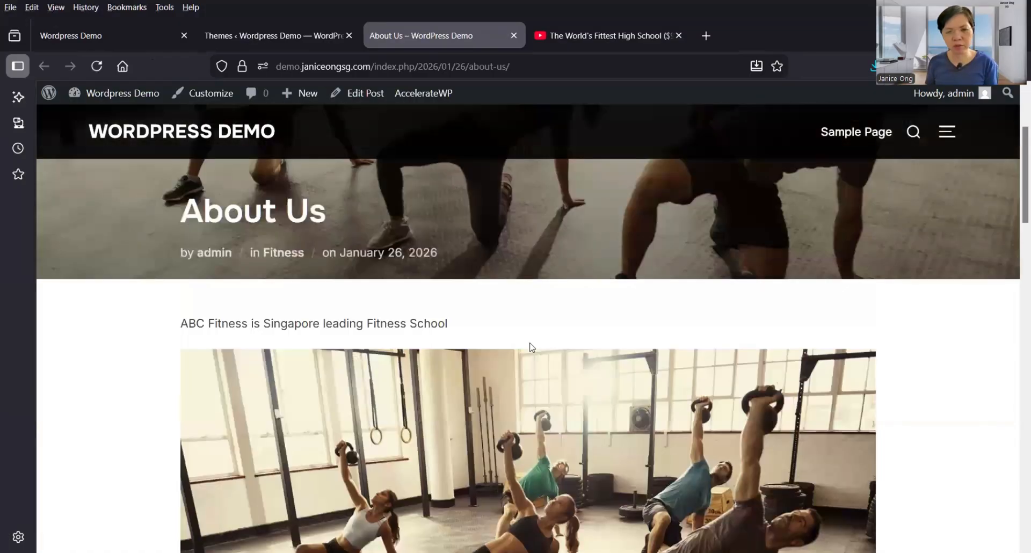
Examine the live About Us post's body, from the intro text and image through the embedded video to the tags and author section.
scroll(462, 341, down, 3)
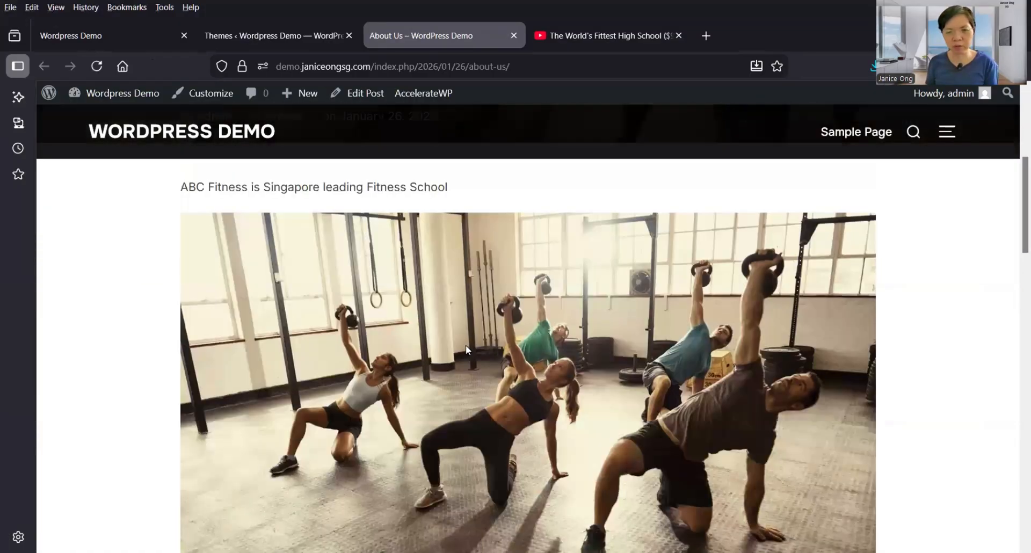
scroll(465, 345, down, 10)
scroll(468, 351, up, 8)
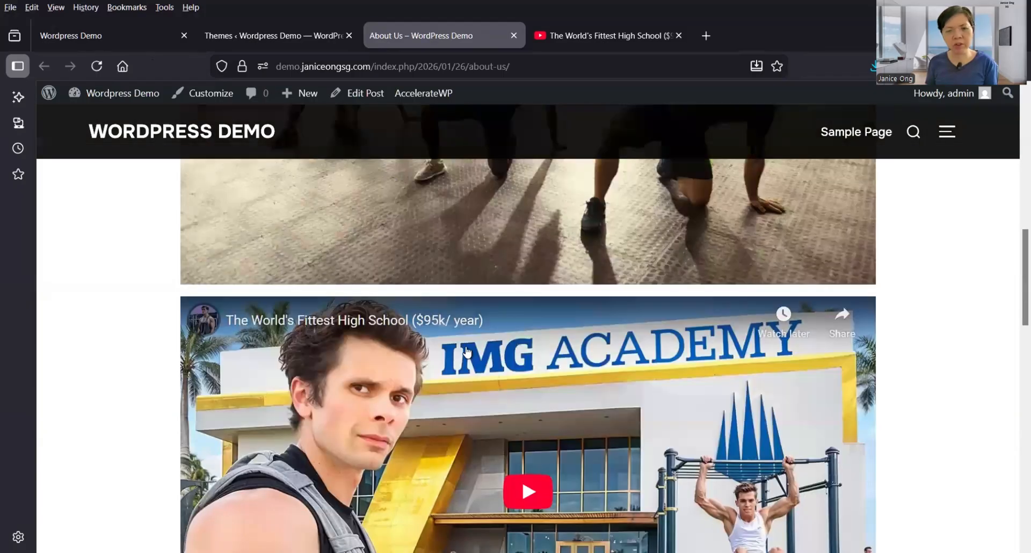
scroll(466, 352, up, 10)
scroll(467, 352, down, 5)
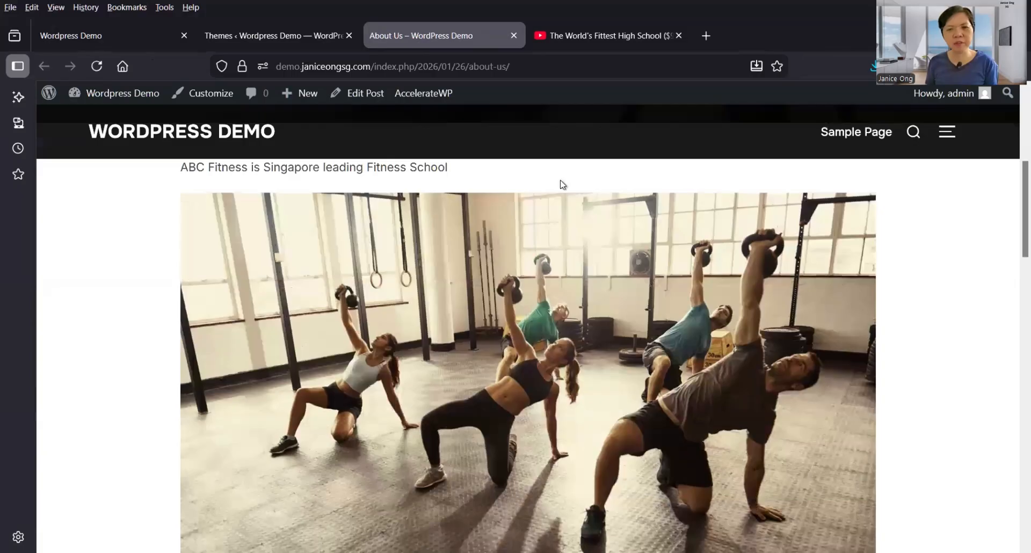
scroll(555, 221, down, 8)
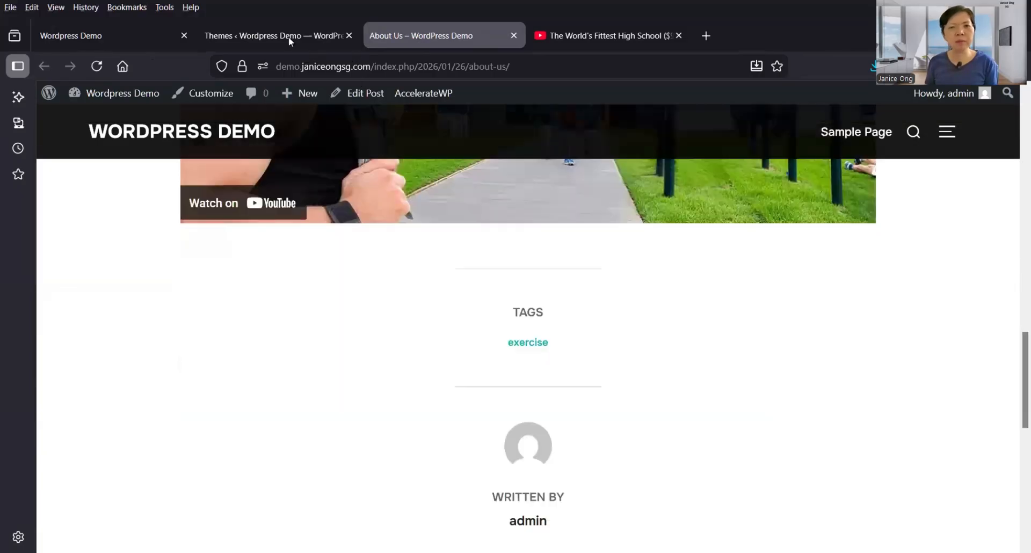
Switch to the YouTube page and search for videos on "fitness".
click(289, 37)
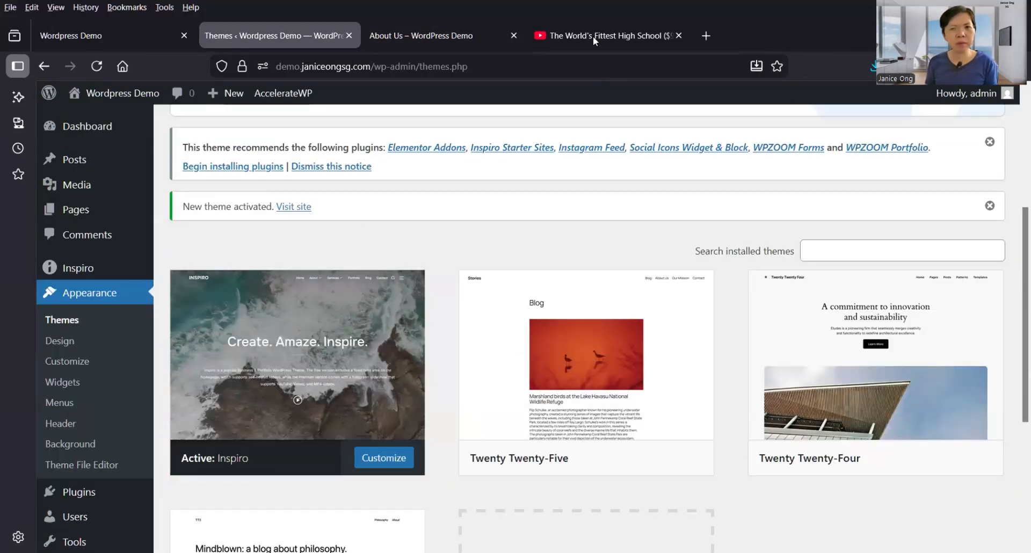
key(ctrl+Tab)
key(ctrl+Tab)
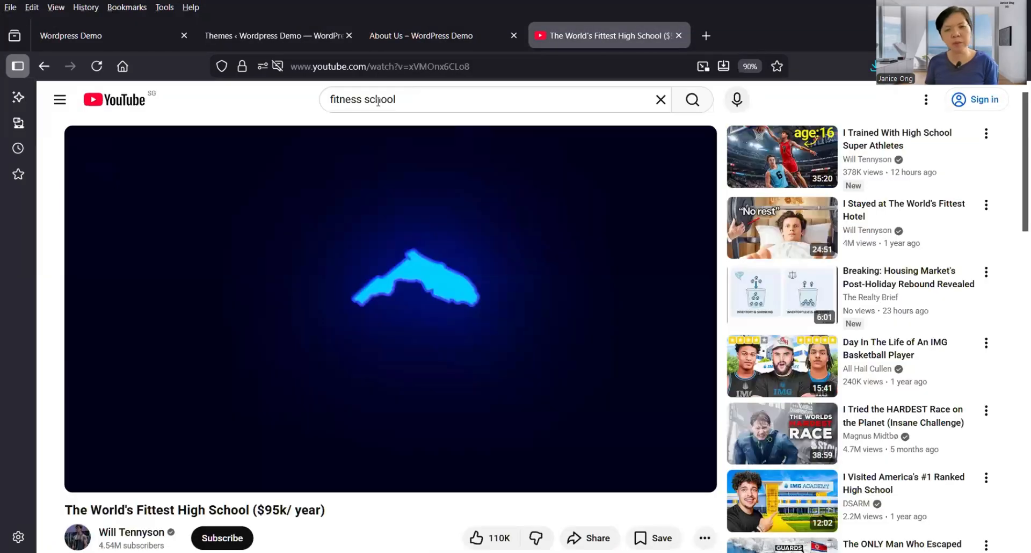
click(402, 99)
double_click(464, 101)
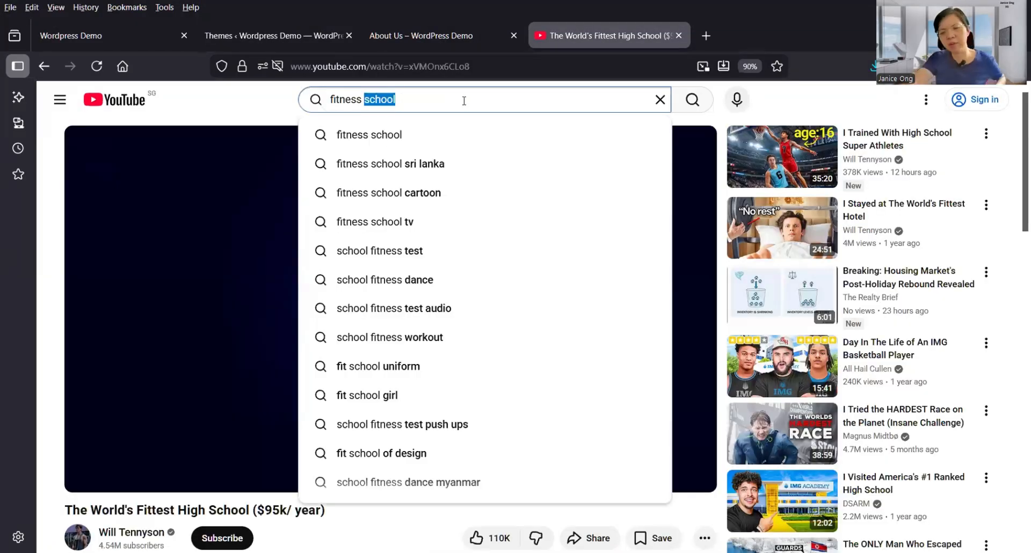
key(BackSpace)
key(Return)
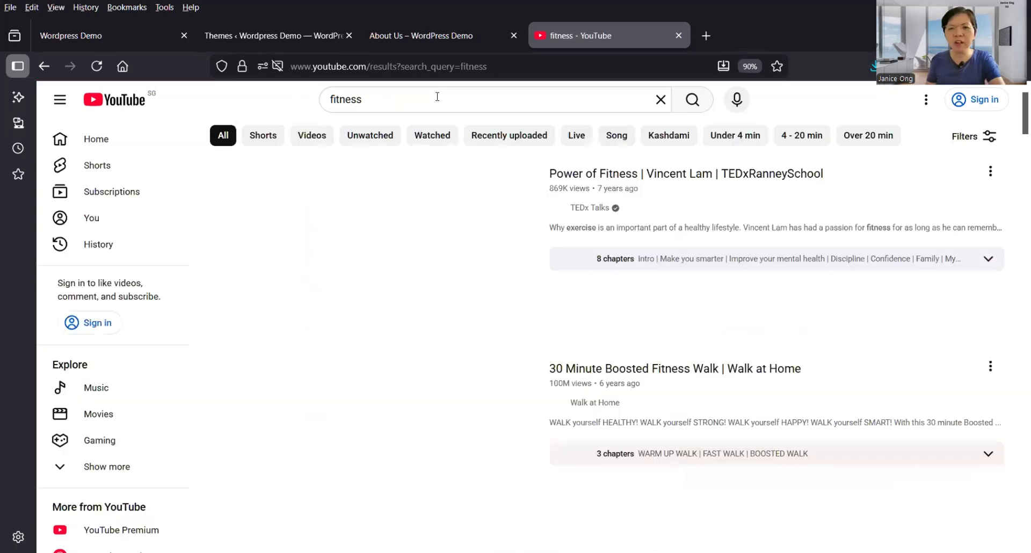
Open the video "30 Minute Boosted Fitness Walk | Walk at Home" and copy its web address.
scroll(474, 231, down, 3)
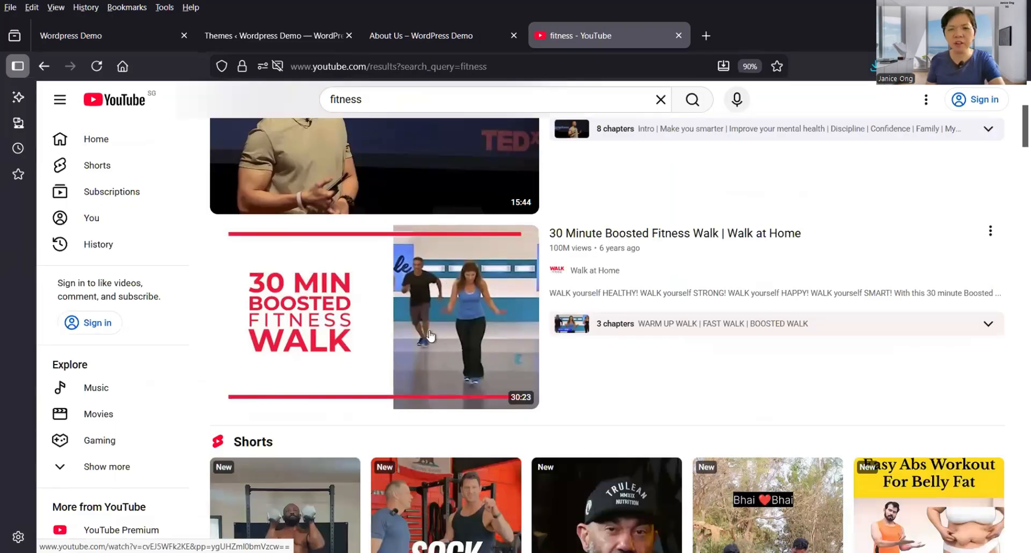
click(430, 336)
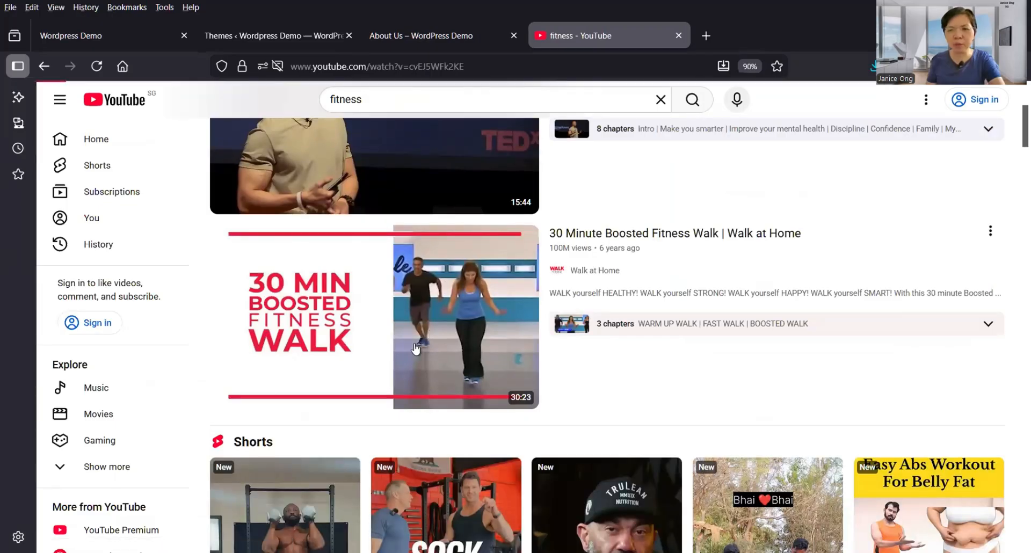
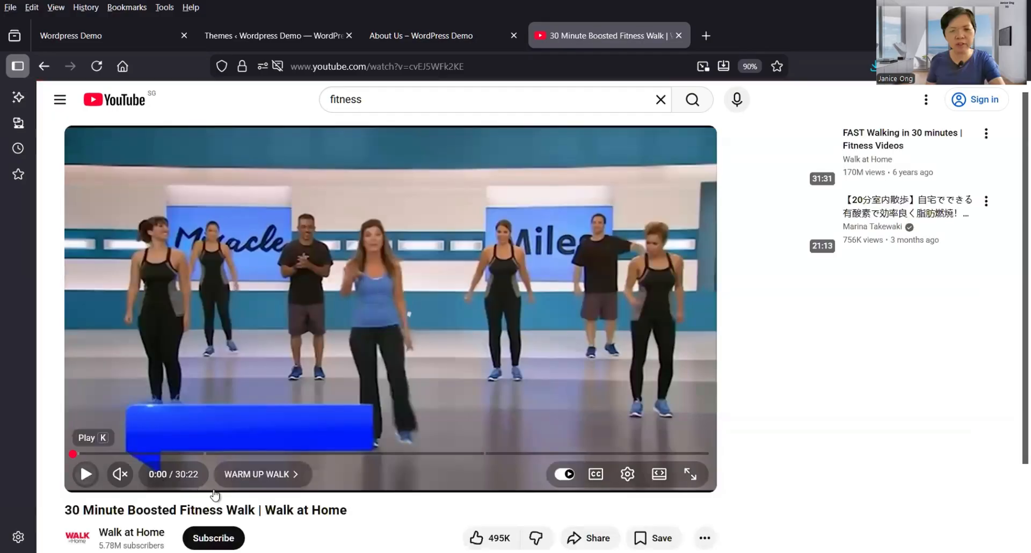
scroll(215, 494, down, 1)
scroll(224, 499, down, 2)
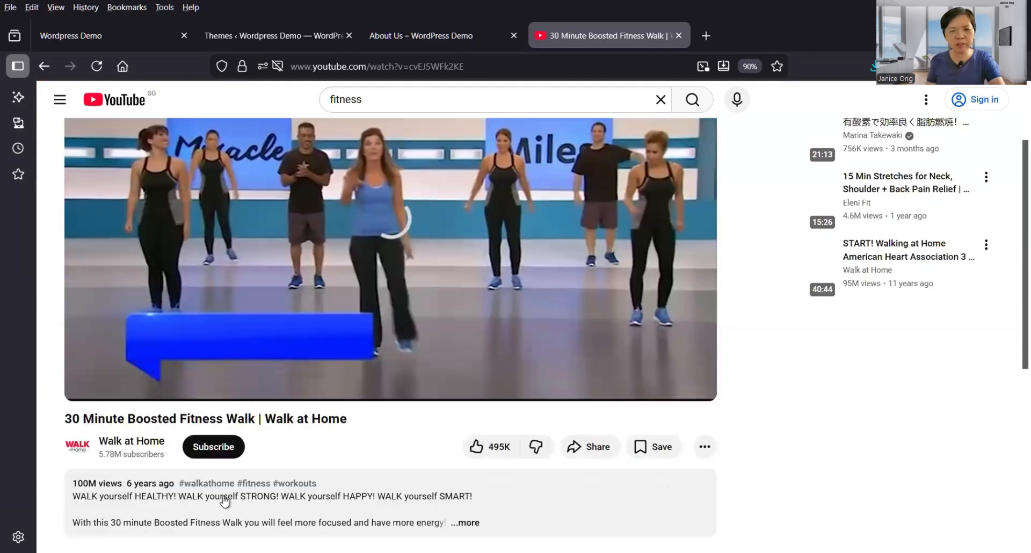
scroll(225, 500, up, 3)
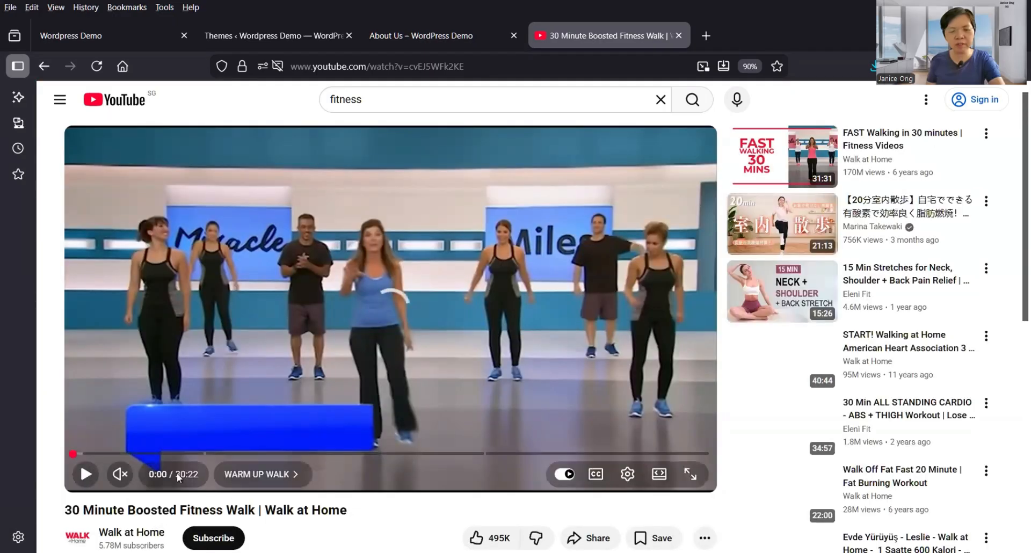
click(372, 68)
key(ctrl+c)
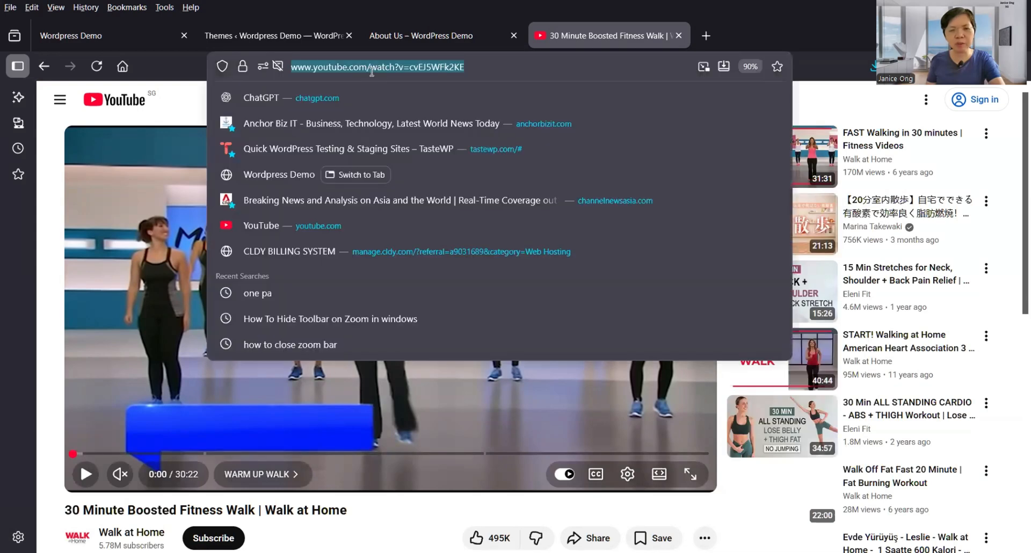
key(Escape)
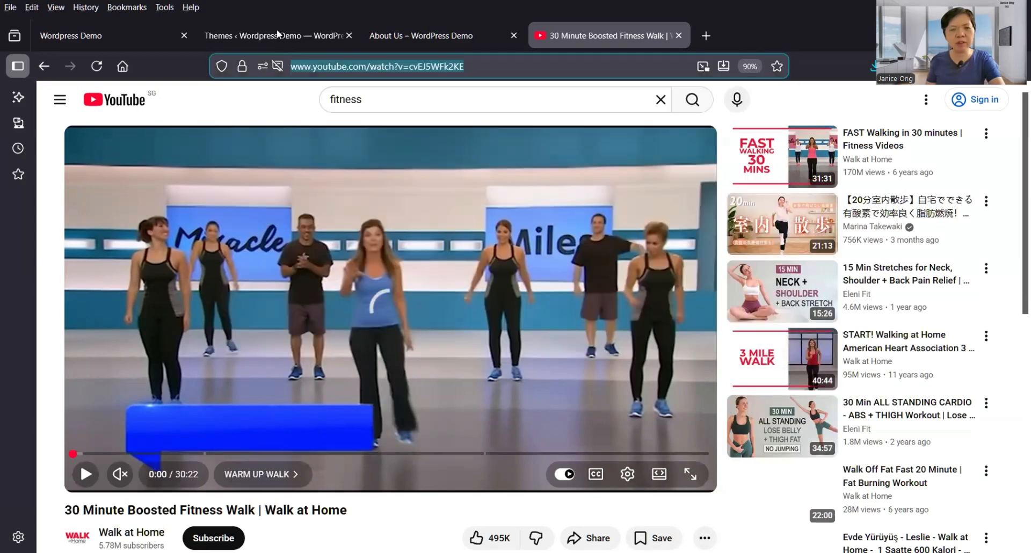
Return to the WordPress admin, list all posts and open the About Us post for editing.
key(ctrl+Tab)
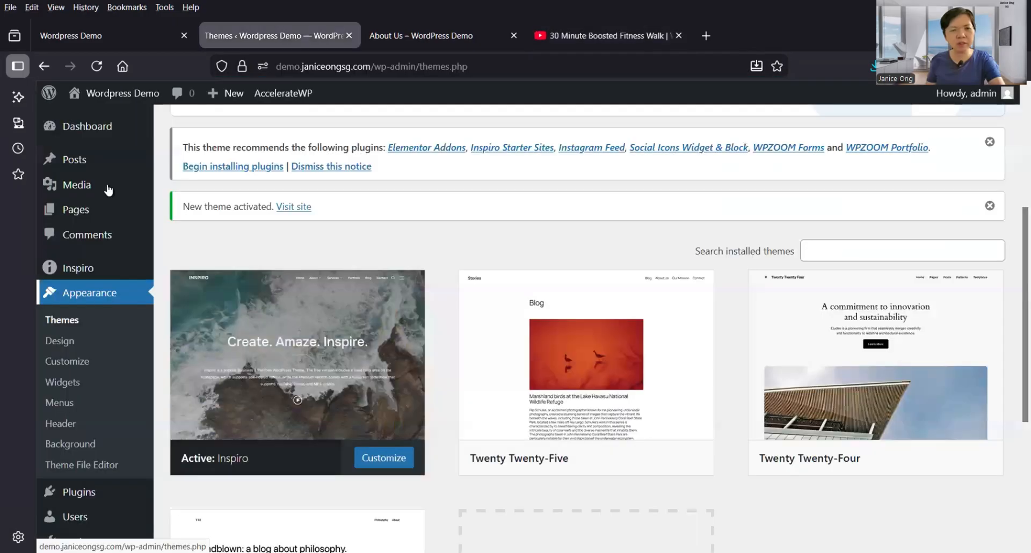
mouse_move(96, 161)
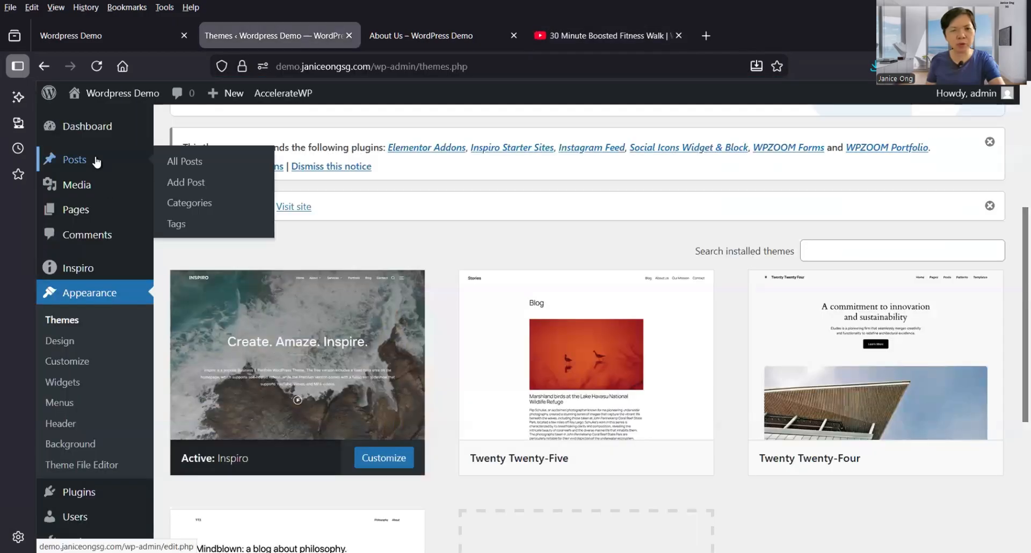
click(228, 162)
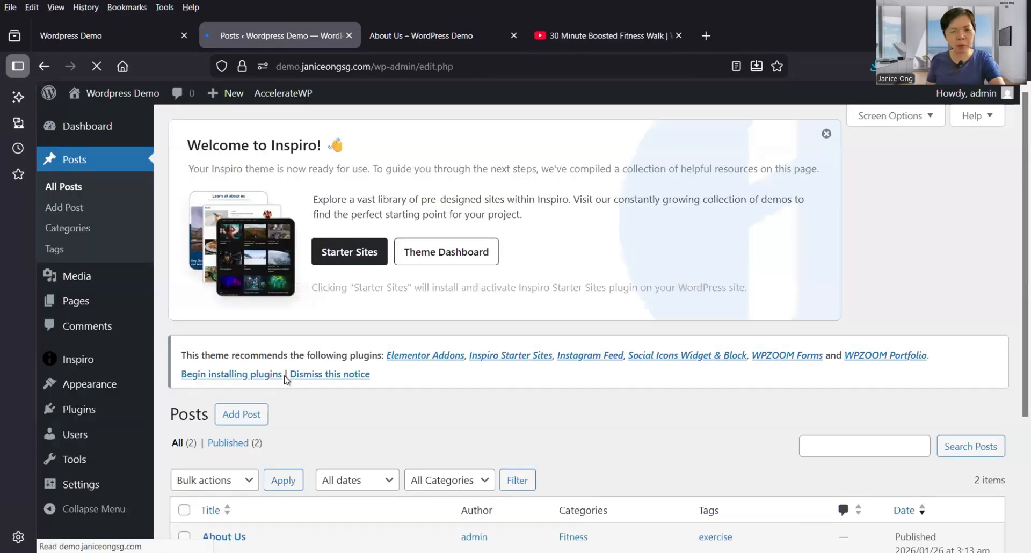
scroll(287, 380, down, 1)
scroll(242, 382, down, 2)
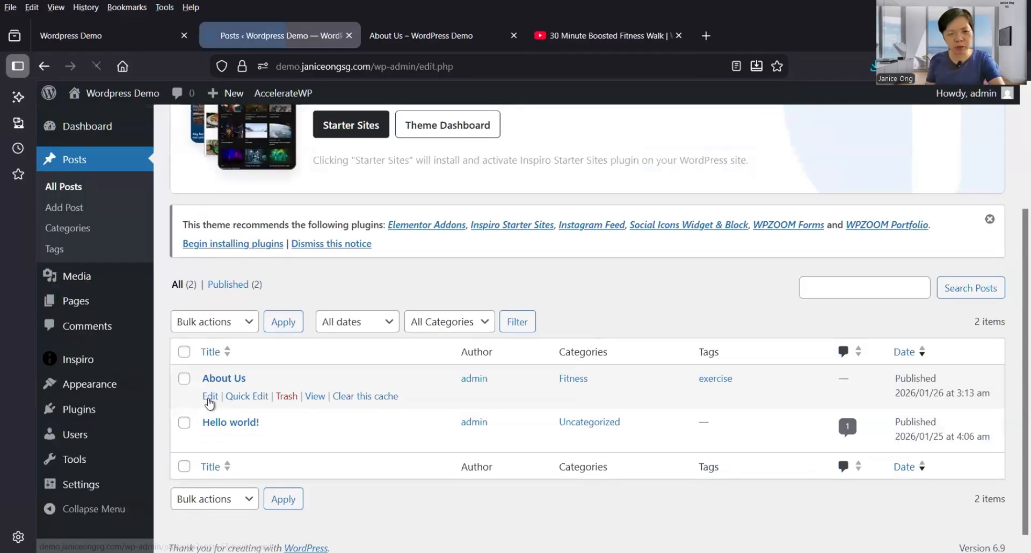
click(210, 398)
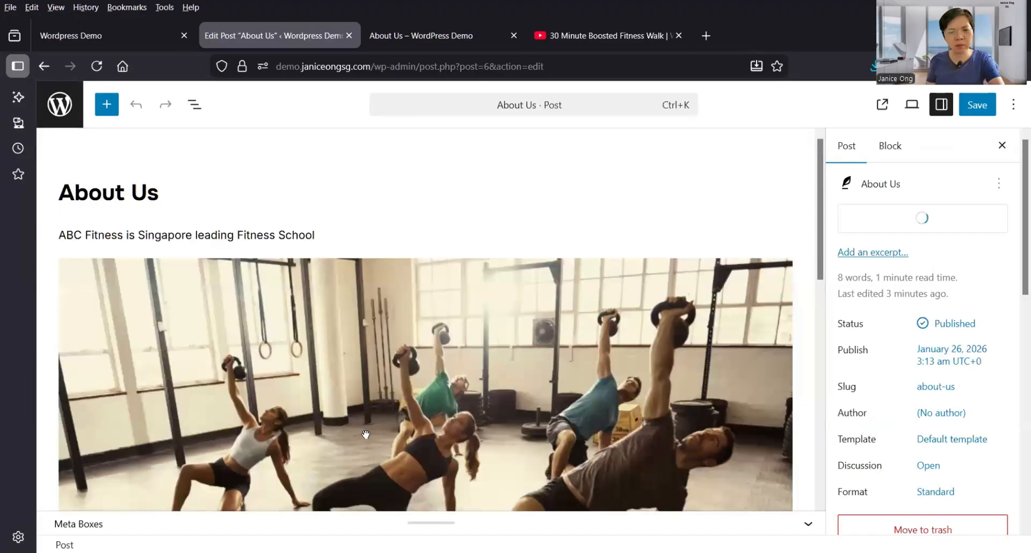
scroll(365, 434, down, 3)
scroll(366, 434, down, 5)
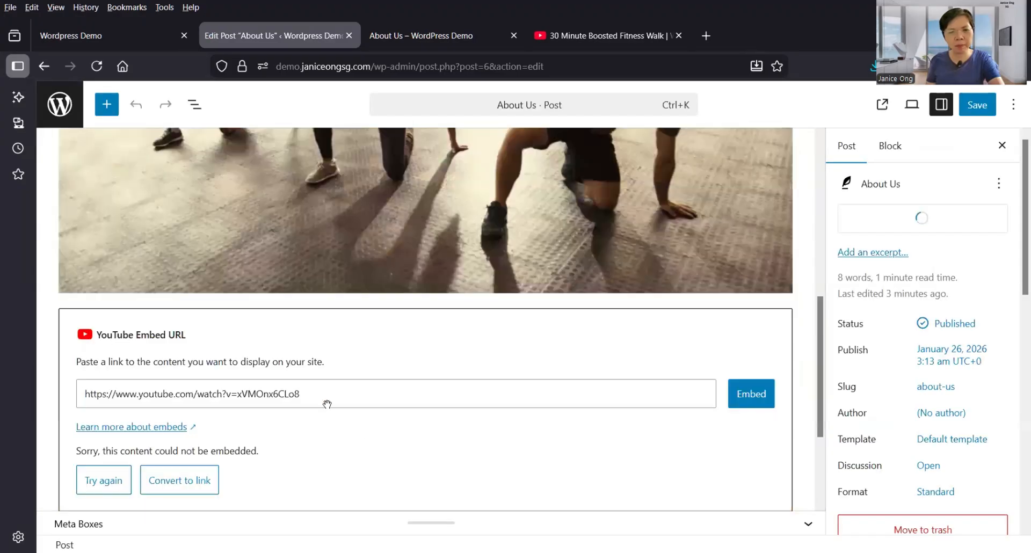
click(306, 395)
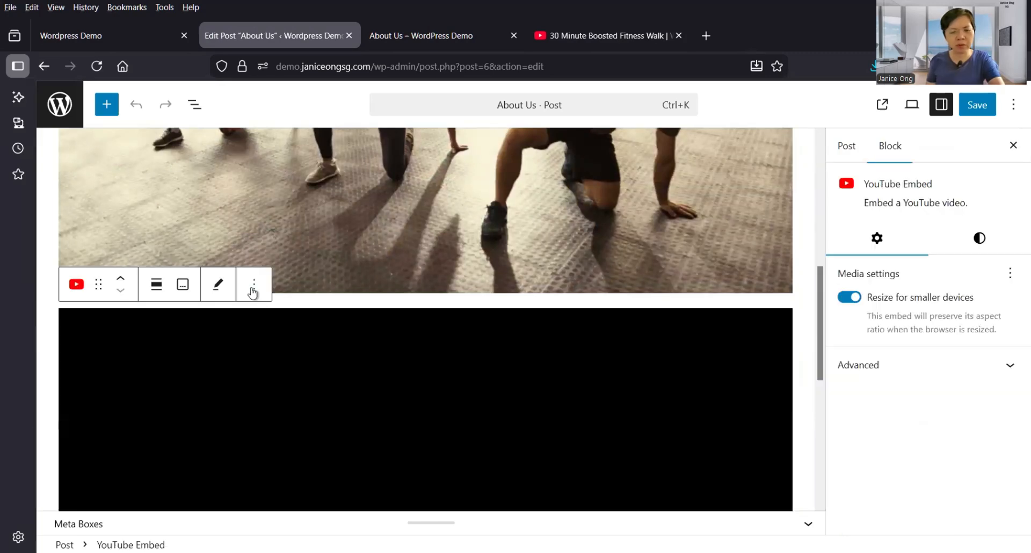
click(253, 291)
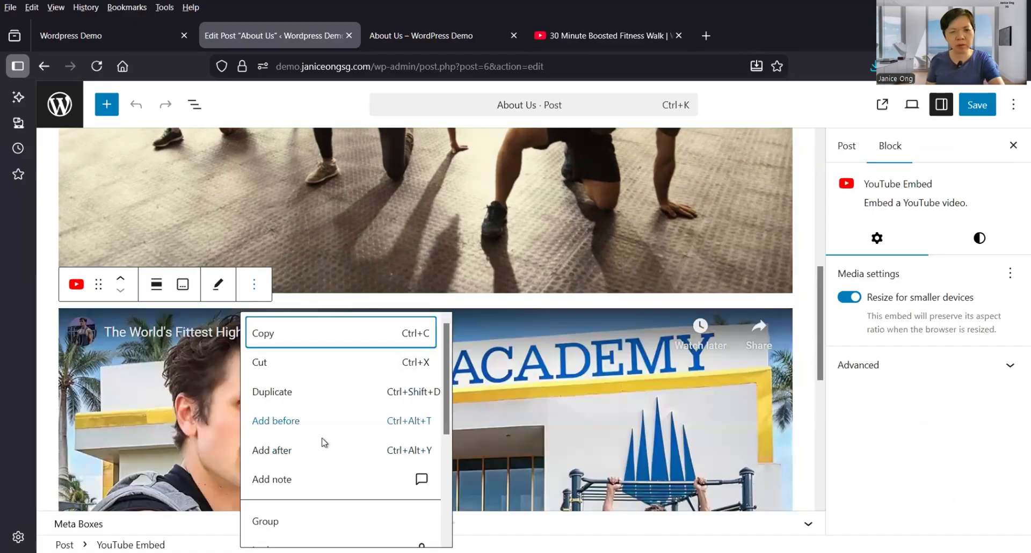
key(Up)
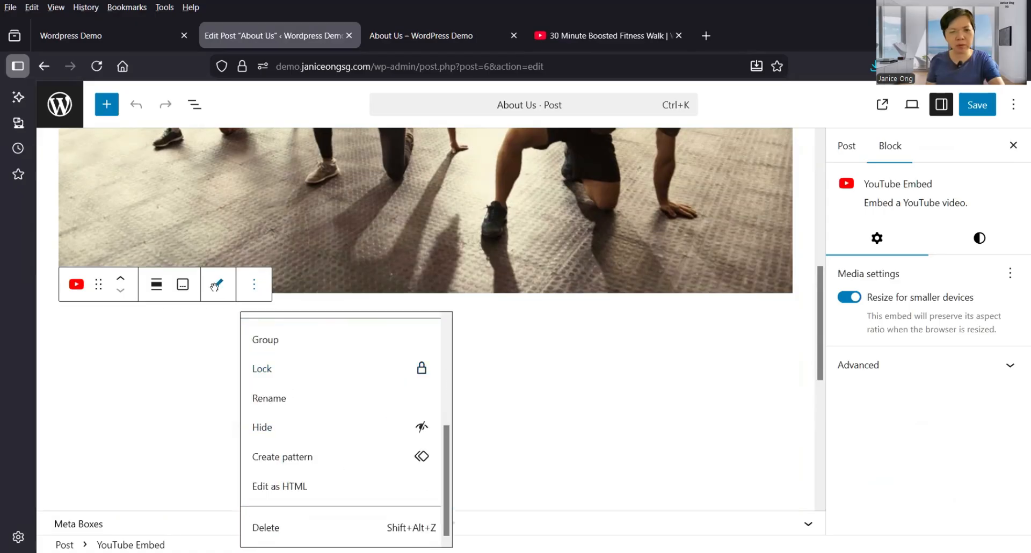
click(217, 286)
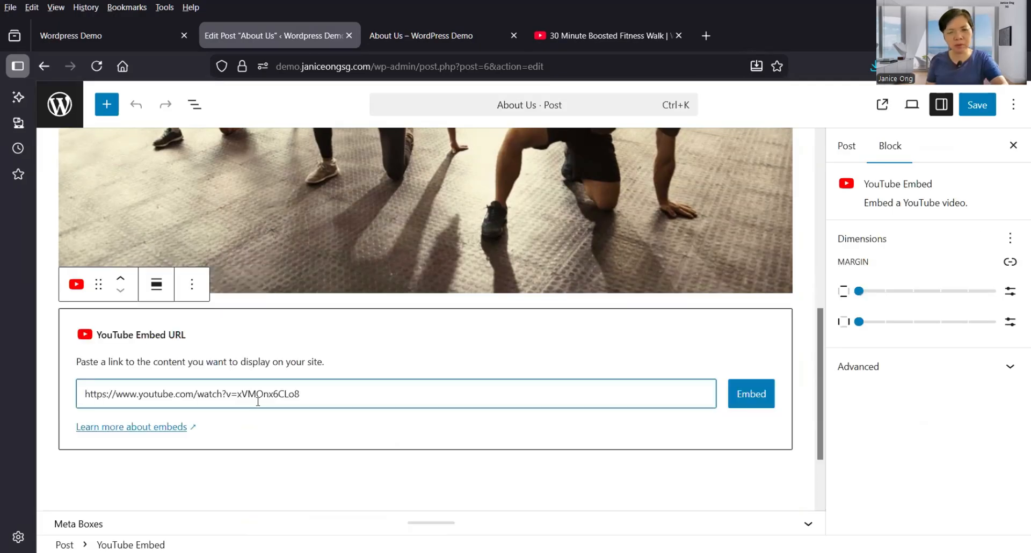
triple_click(245, 391)
key(ctrl+v)
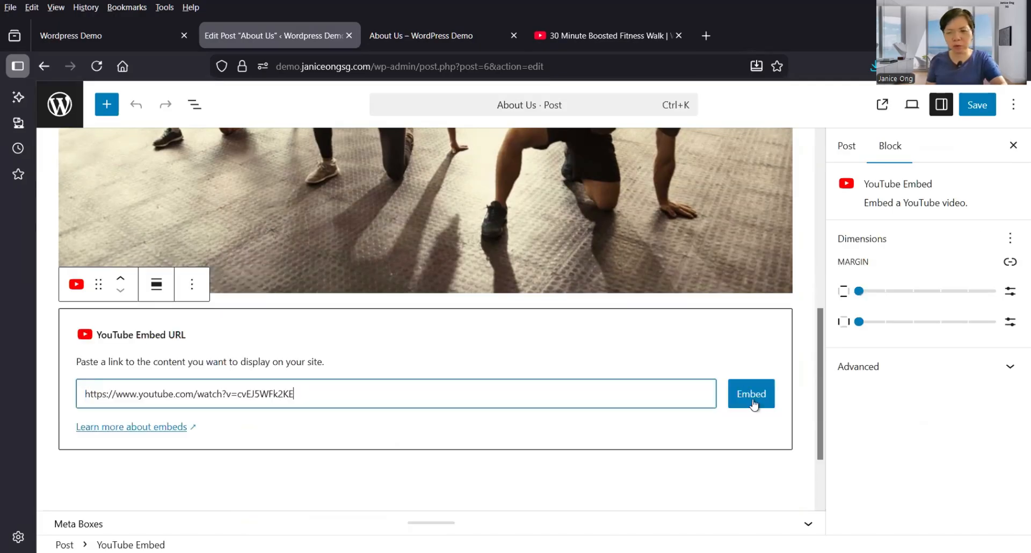
click(750, 394)
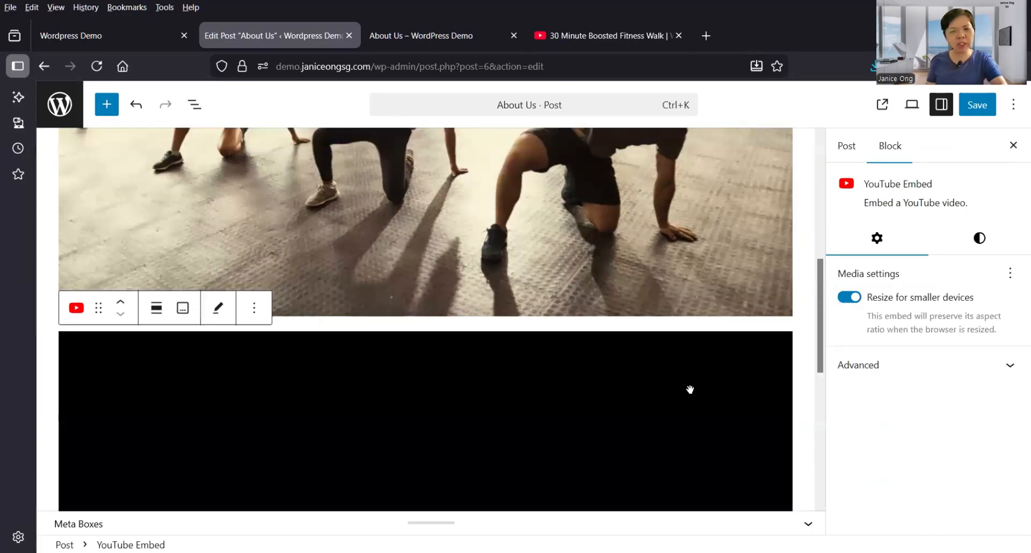
Check the newly embedded video in the About Us post and save the post.
scroll(691, 390, down, 2)
scroll(691, 390, down, 2)
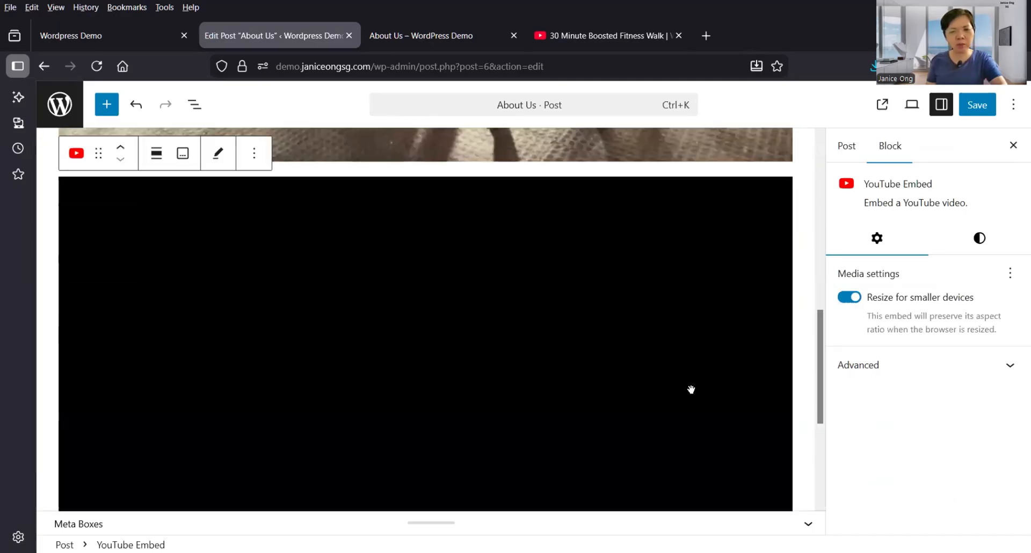
scroll(691, 390, down, 2)
scroll(691, 389, up, 2)
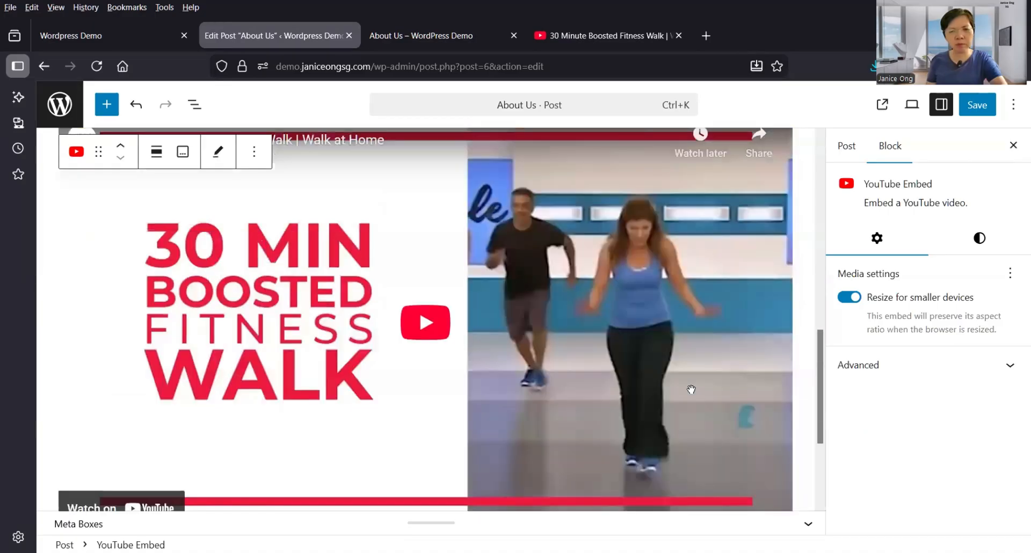
scroll(691, 389, down, 2)
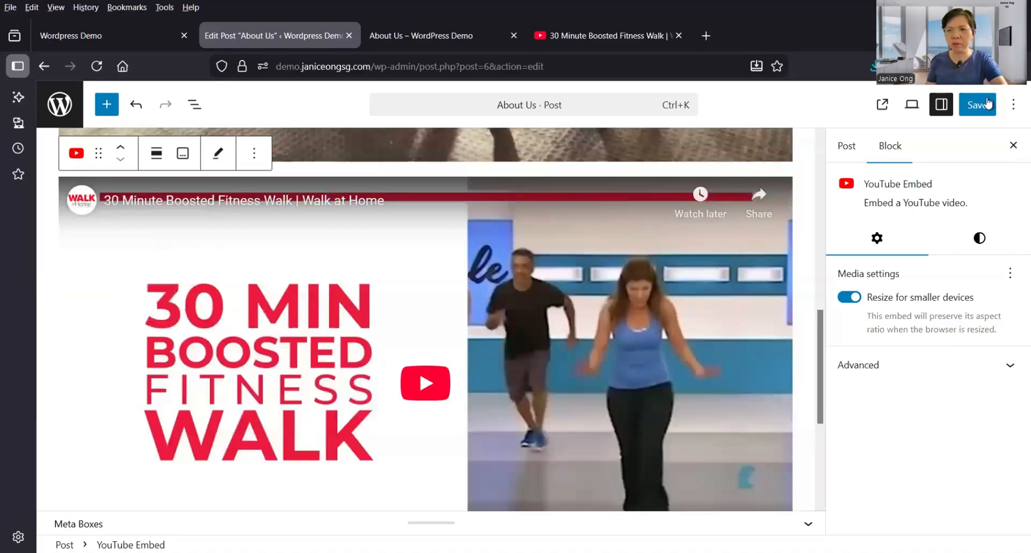
click(971, 114)
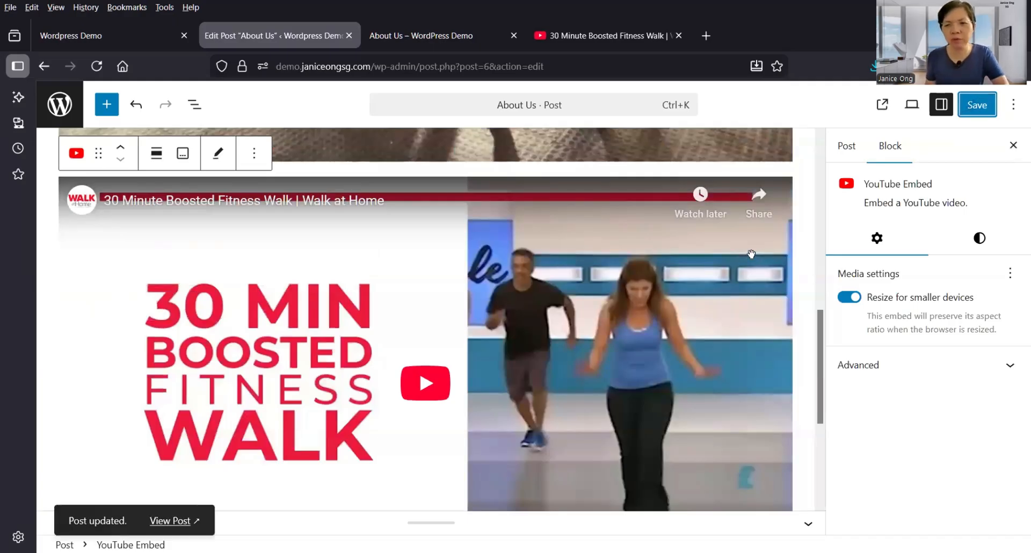
Review the updated post's text, image and video in the editor and save it once more.
scroll(766, 287, up, 6)
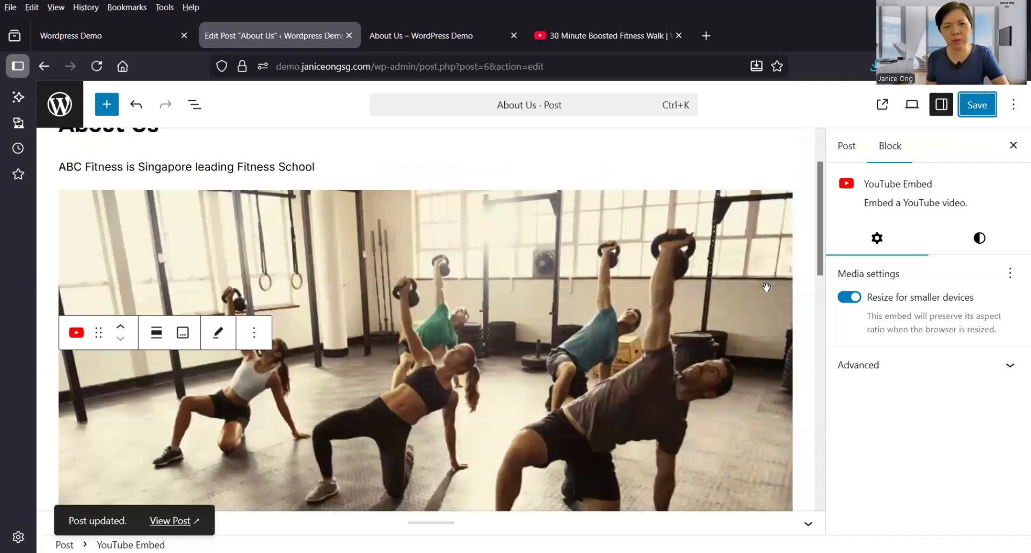
scroll(766, 287, up, 1)
scroll(766, 287, down, 1)
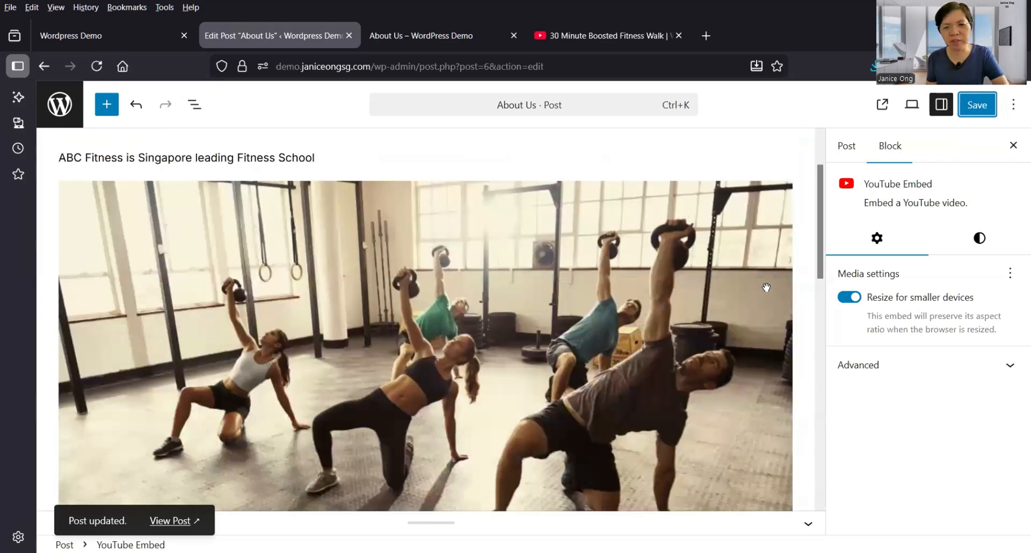
scroll(766, 287, down, 8)
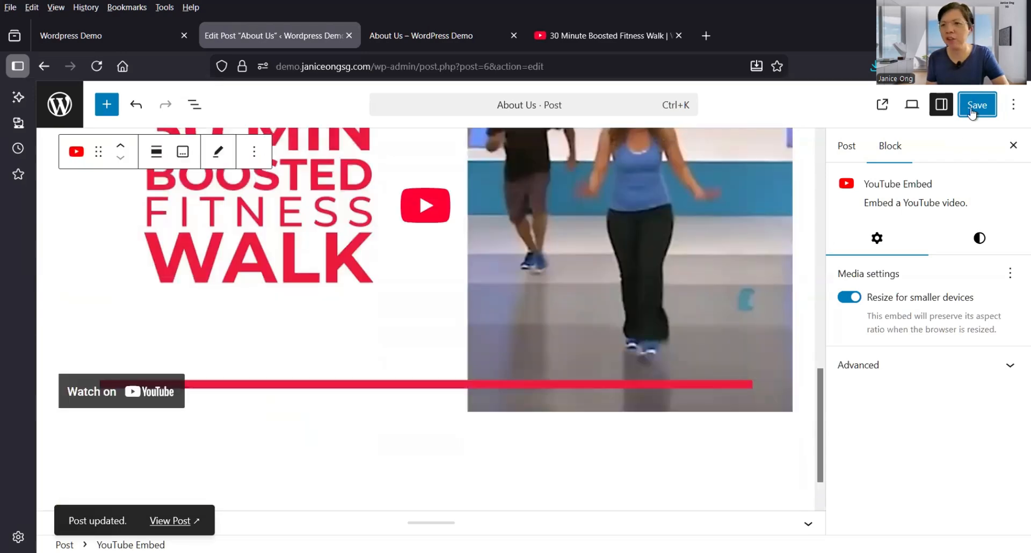
scroll(790, 252, up, 4)
key(ctrl+s)
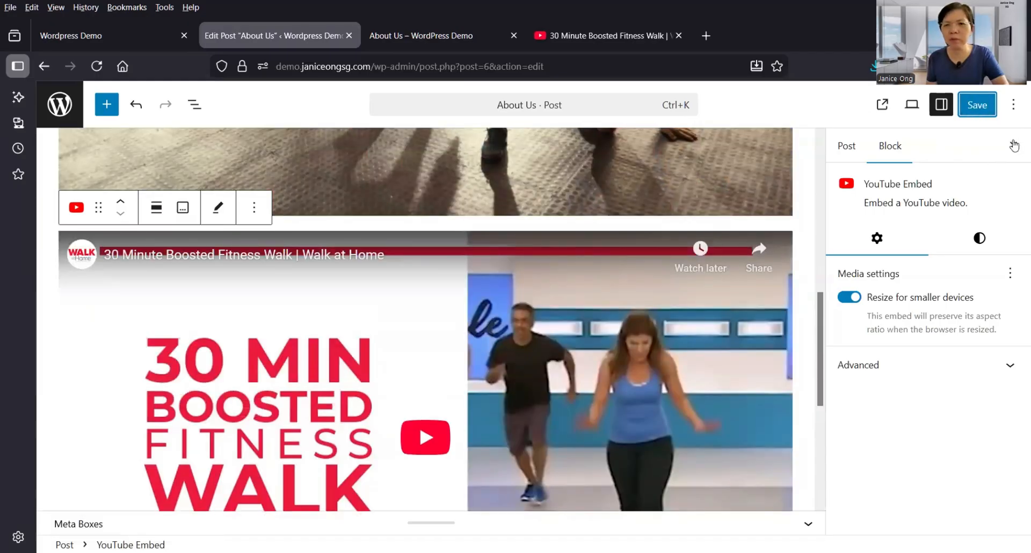
Hide the editor's settings sidebar, then switch to the live About Us post and reload it.
key(ctrl+shift+comma)
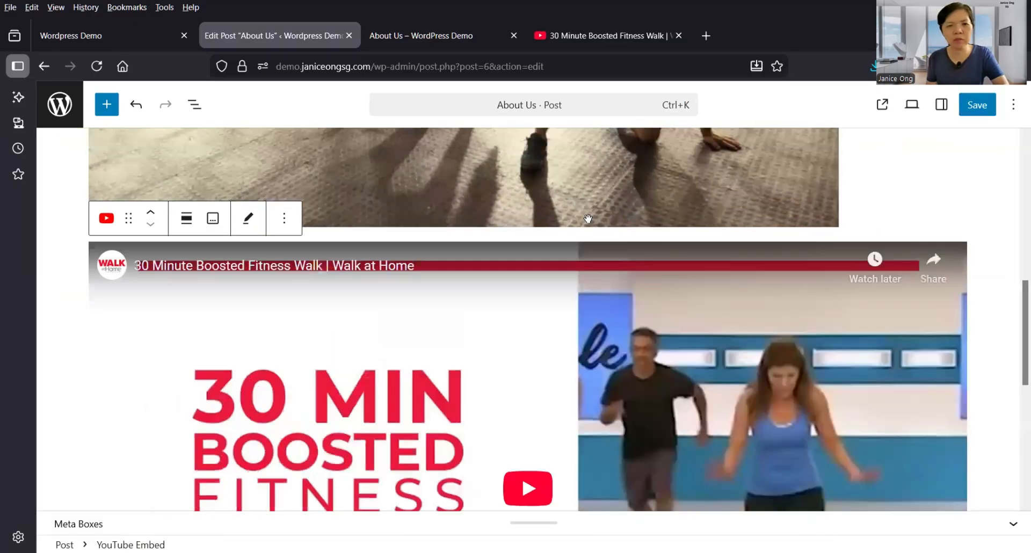
scroll(469, 211, up, 6)
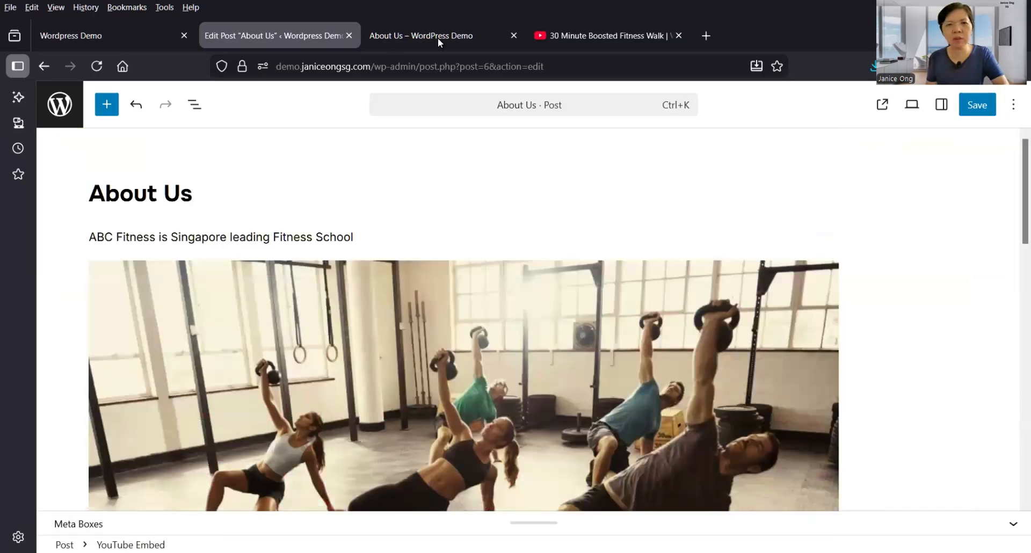
key(ctrl+Tab)
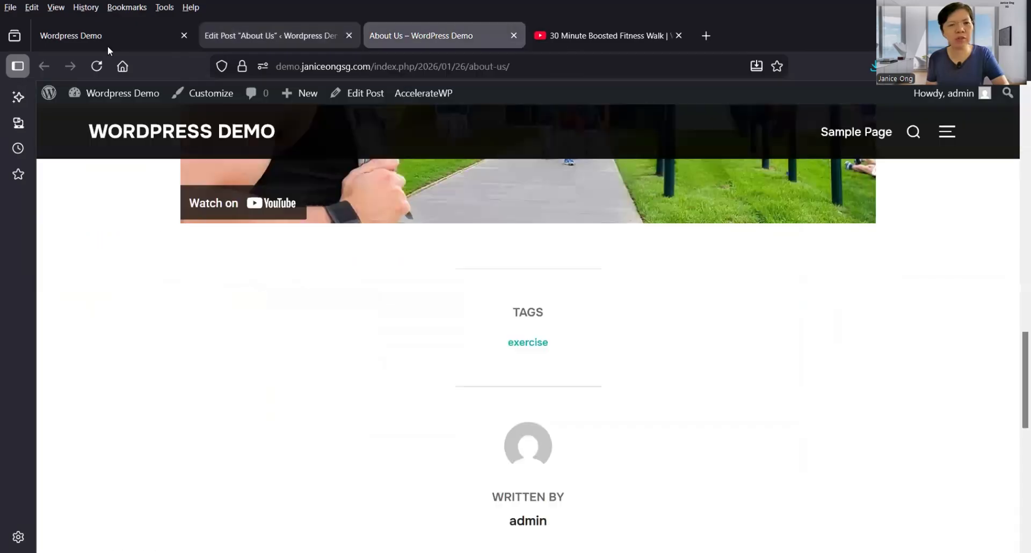
click(96, 66)
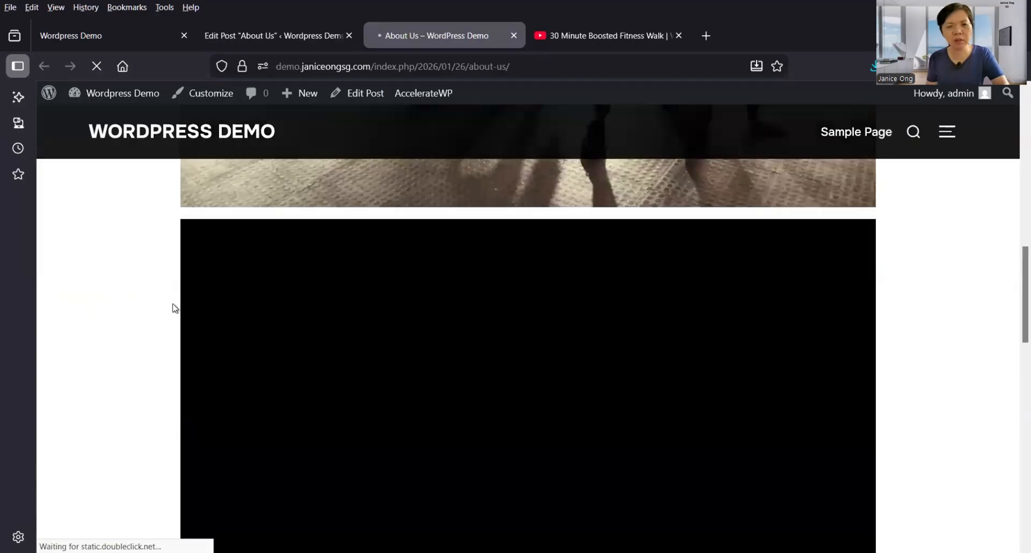
Check the replaced YouTube video and the tags below it on the live About Us post.
scroll(203, 329, down, 2)
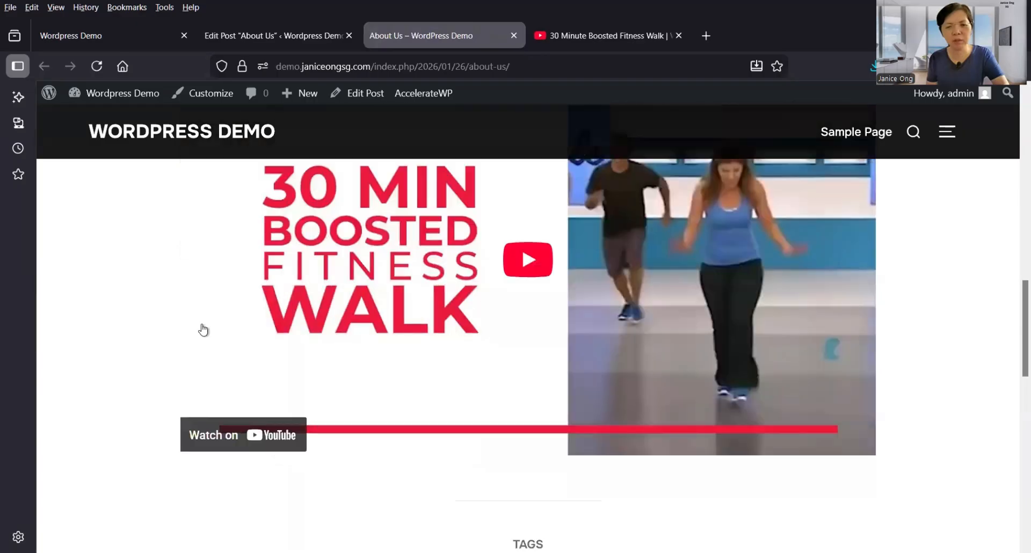
scroll(203, 329, down, 2)
scroll(203, 329, up, 2)
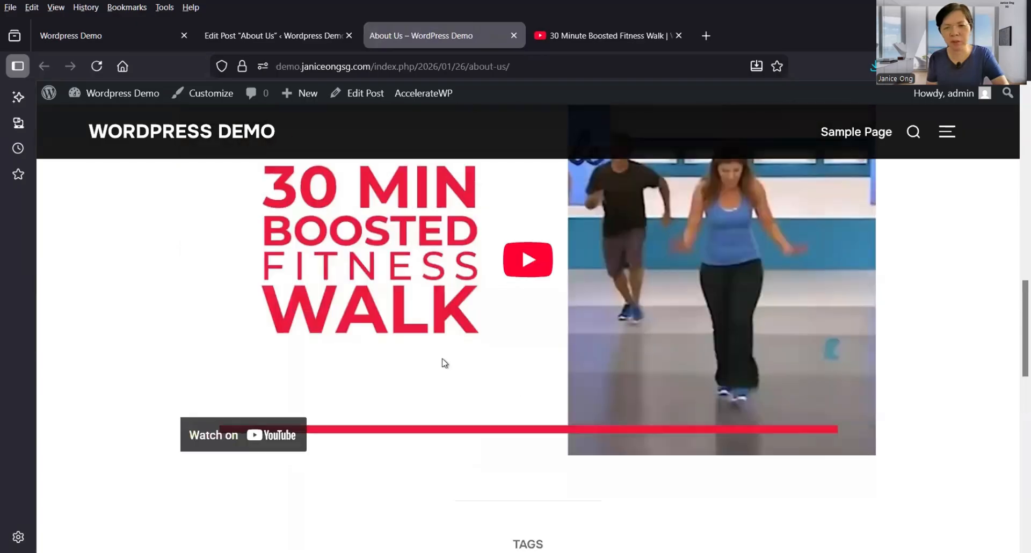
scroll(560, 263, down, 5)
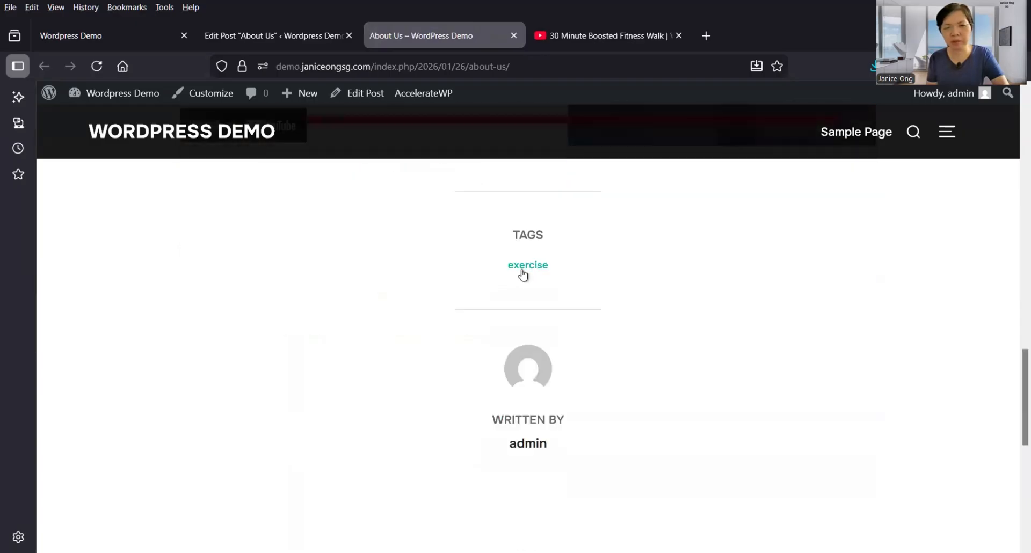
scroll(524, 316, up, 5)
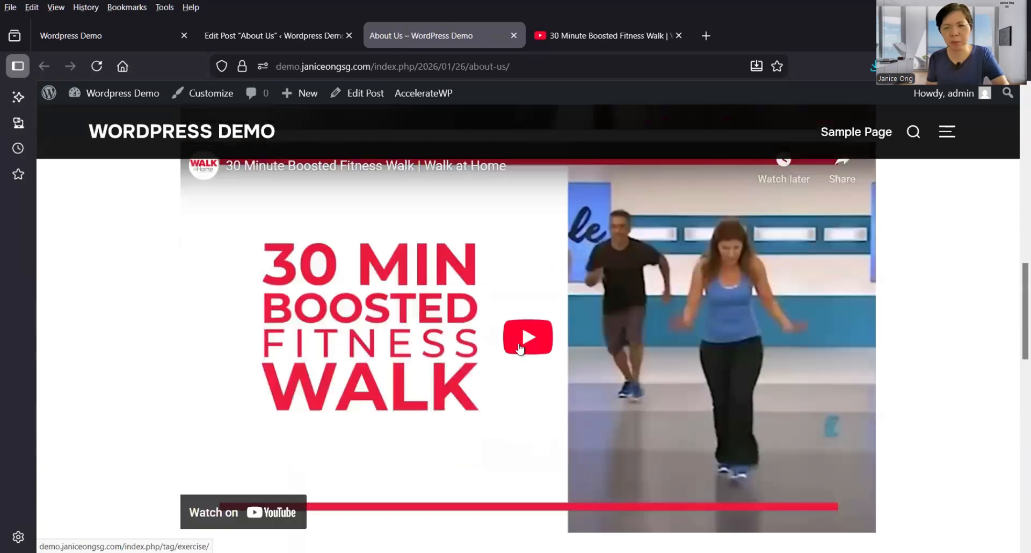
Open the archive of the post's exercise tag and go back to the About Us post from there.
scroll(517, 348, down, 5)
click(509, 344)
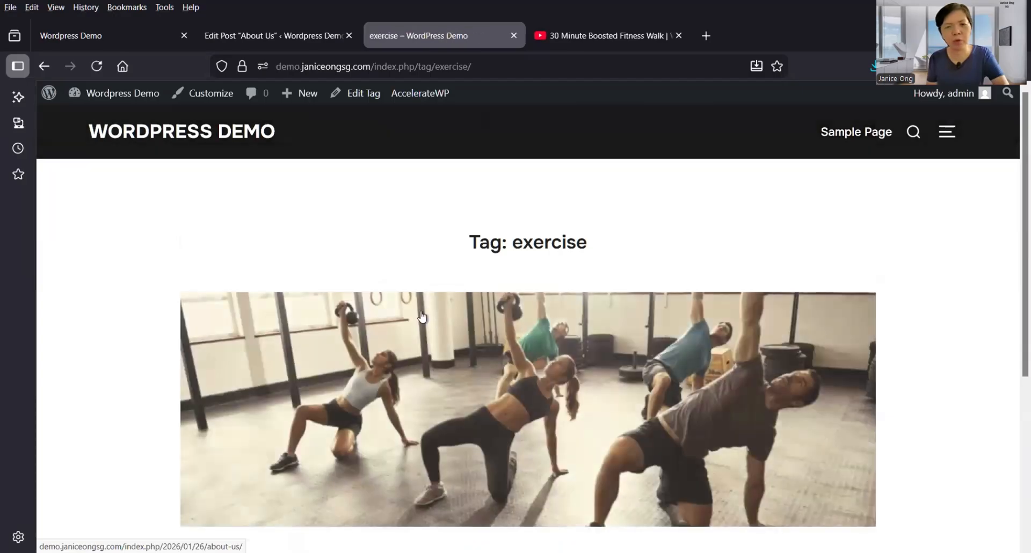
click(428, 348)
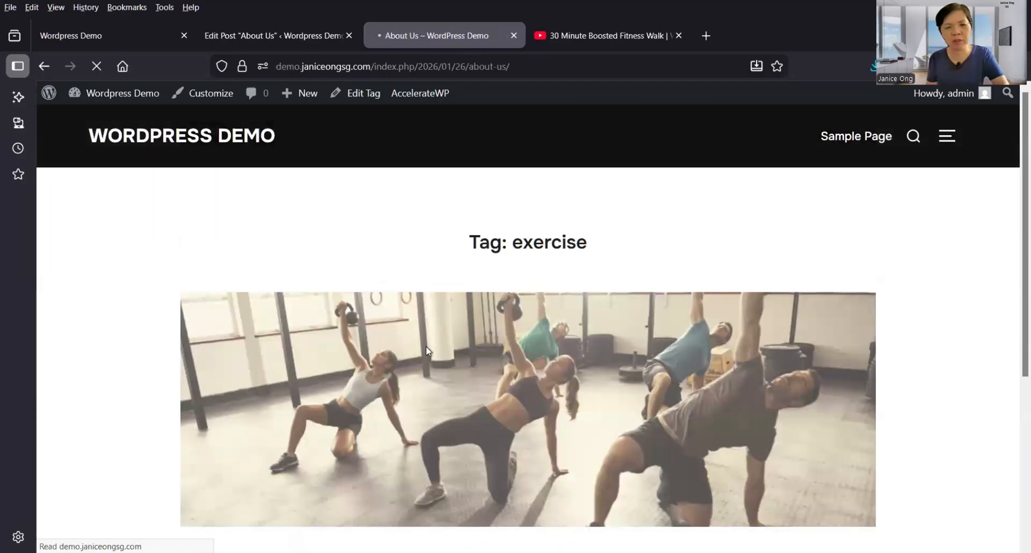
View the Fitness category archive, reopen the About Us post from it and look over its header and introduction.
scroll(271, 256, down, 2)
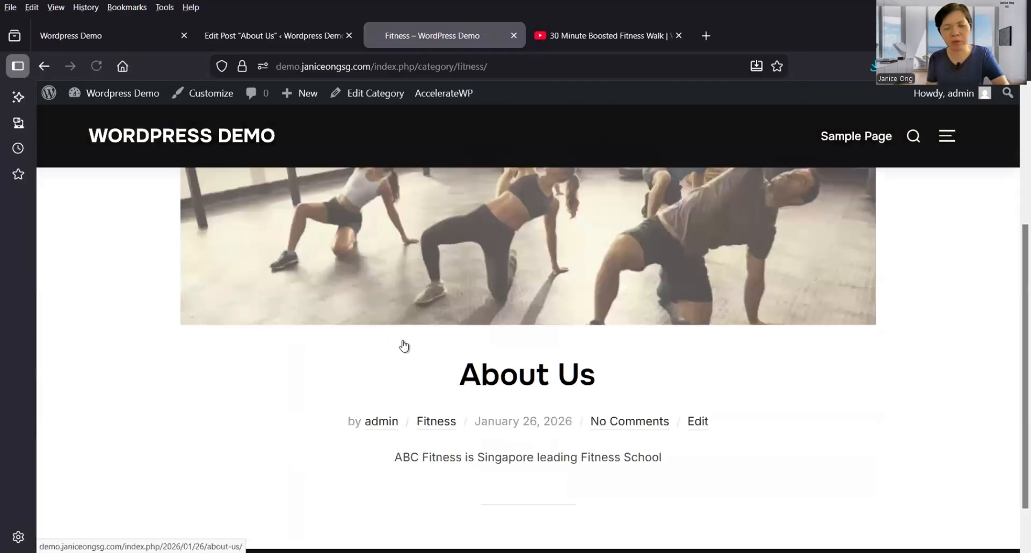
scroll(404, 345, up, 4)
click(436, 361)
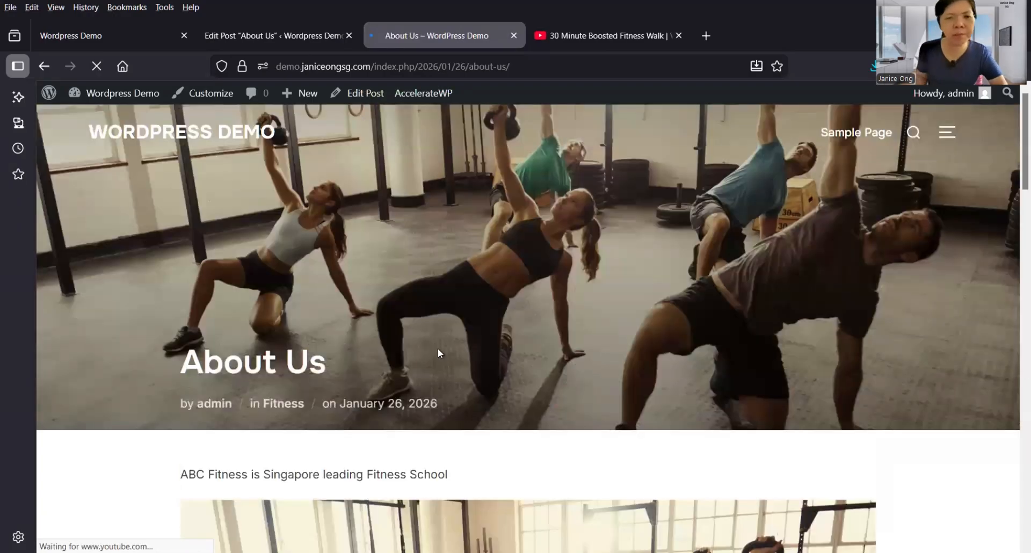
scroll(437, 350, down, 2)
scroll(429, 351, up, 2)
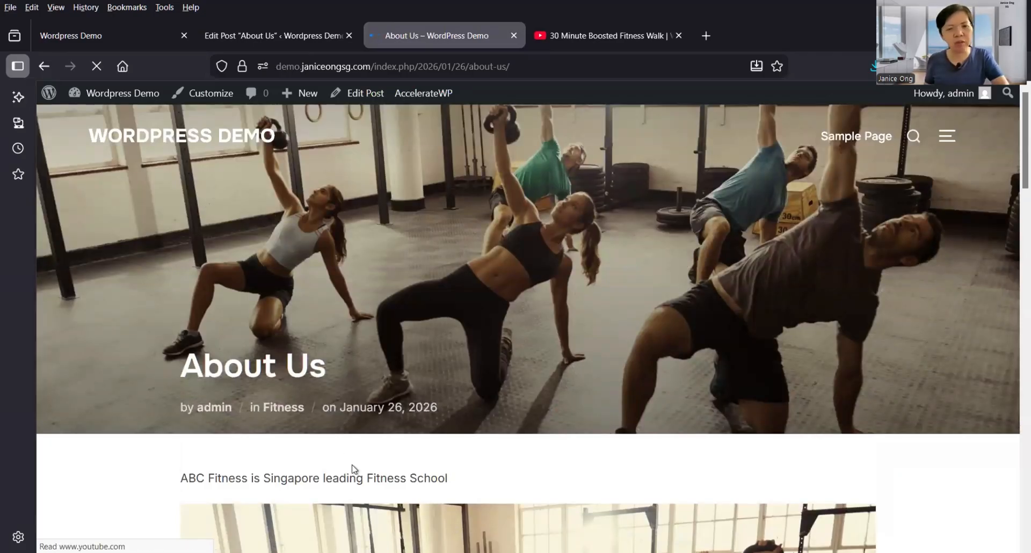
scroll(353, 468, down, 3)
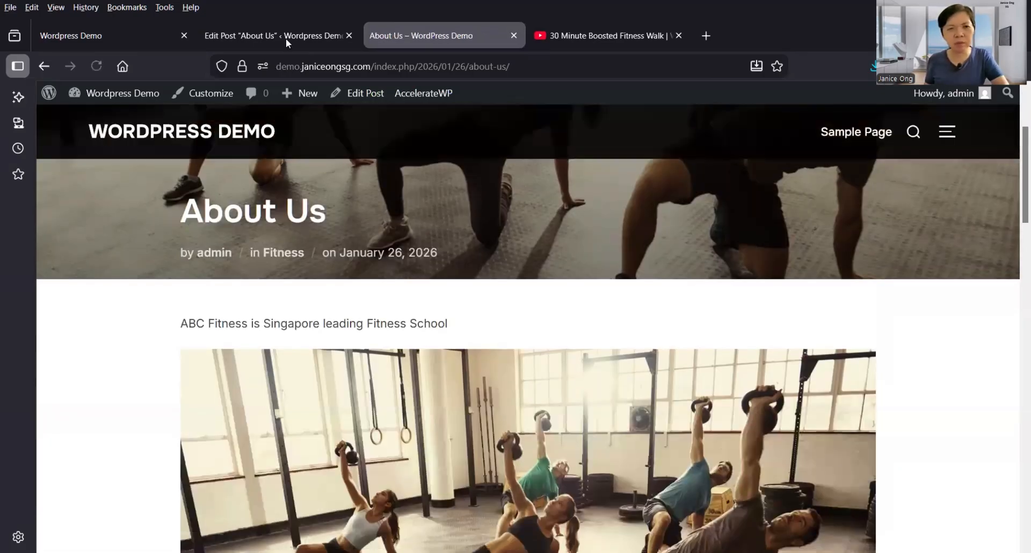
Return to the admin's list of all posts and highlight the About Us post's title.
click(285, 35)
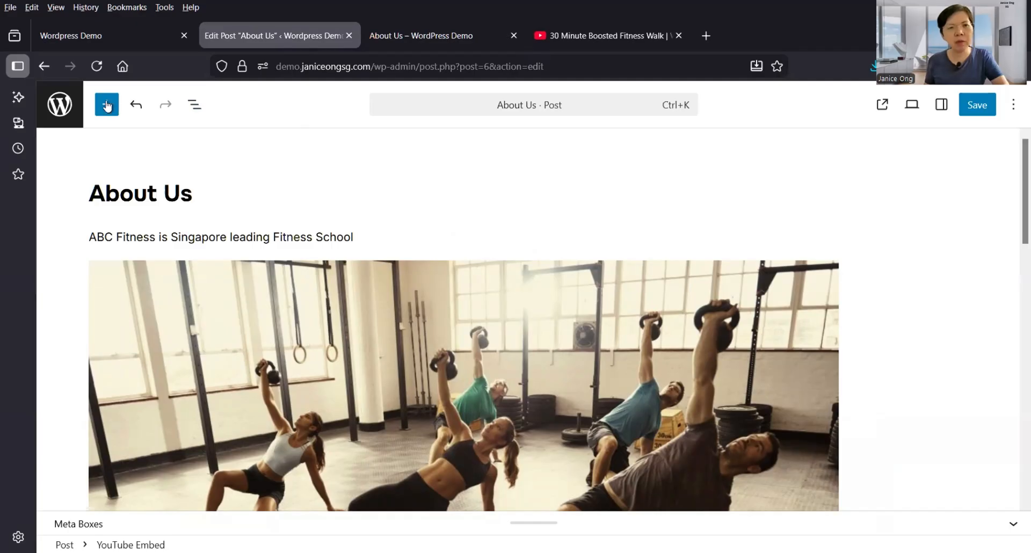
click(60, 110)
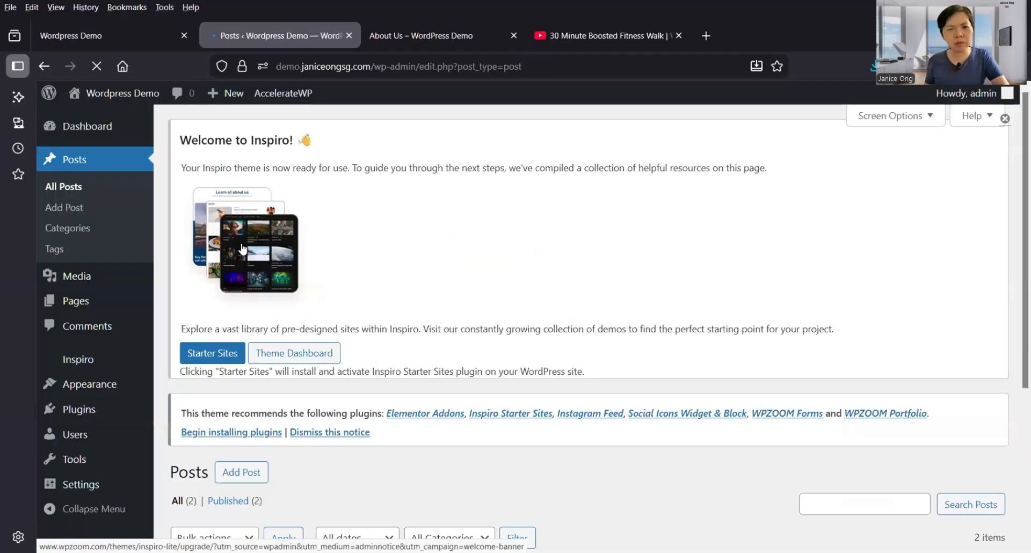
scroll(269, 264, down, 4)
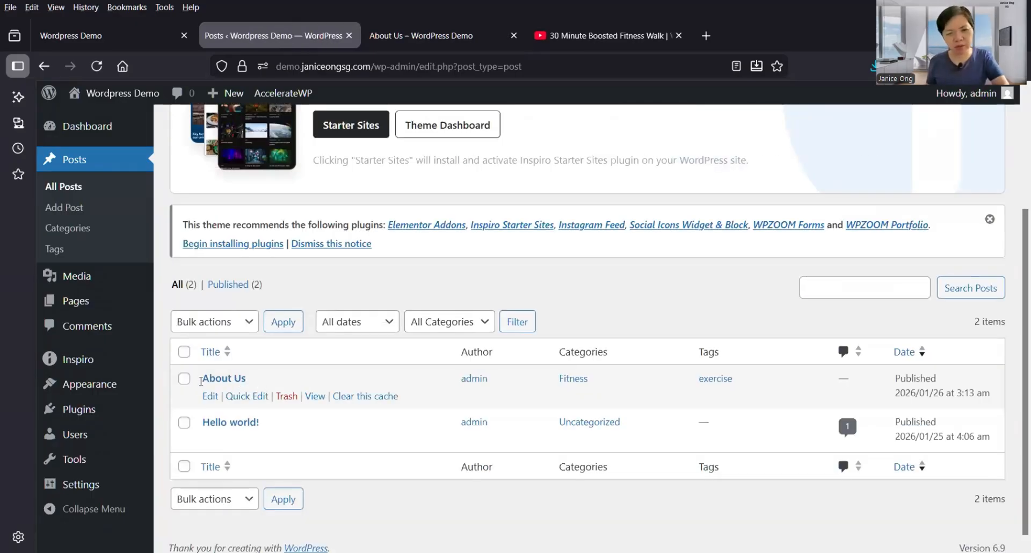
triple_click(197, 383)
drag(203, 381, 258, 380)
click(258, 380)
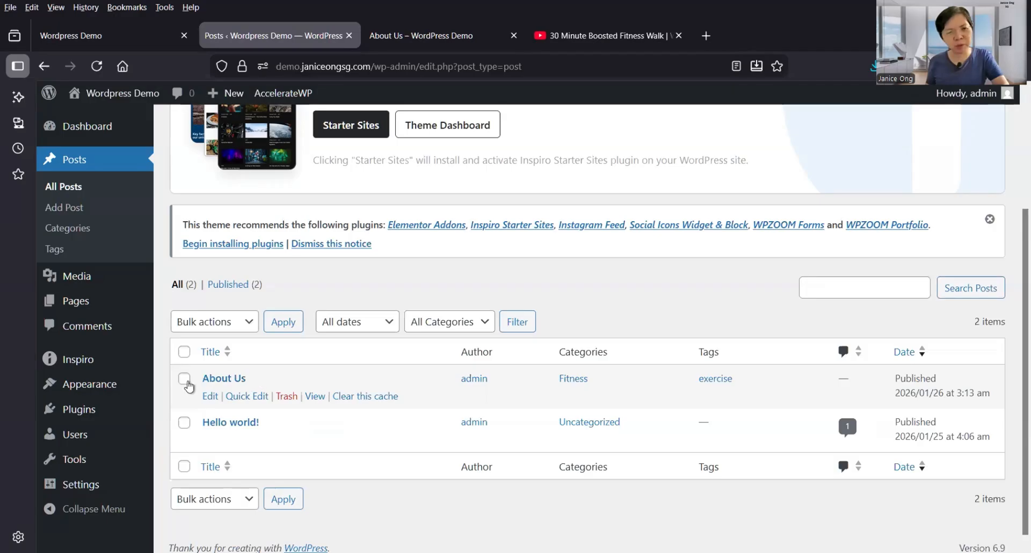
drag(188, 384, 247, 379)
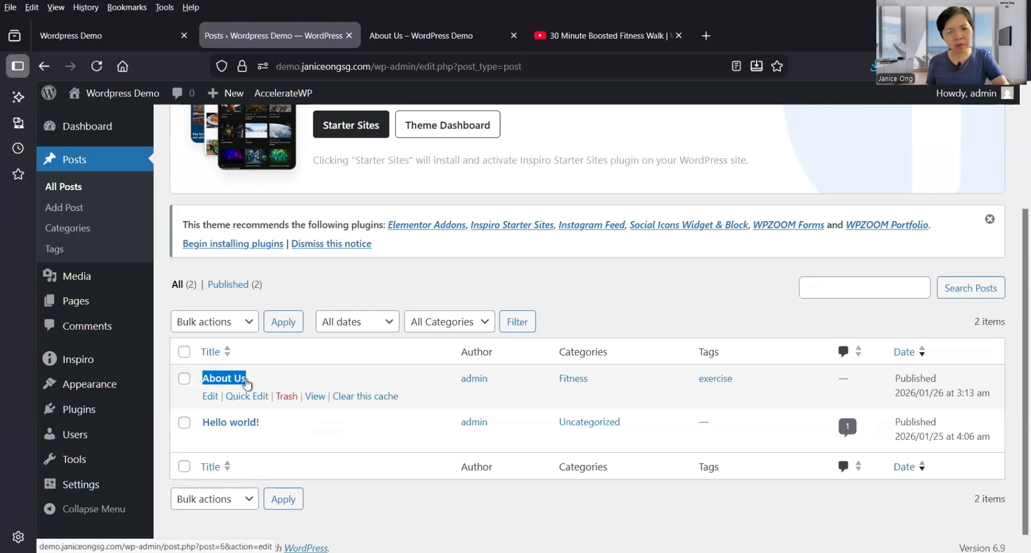
Highlight the date part 2026/01/26 in the live About Us post's URL and return to the posts list.
click(423, 38)
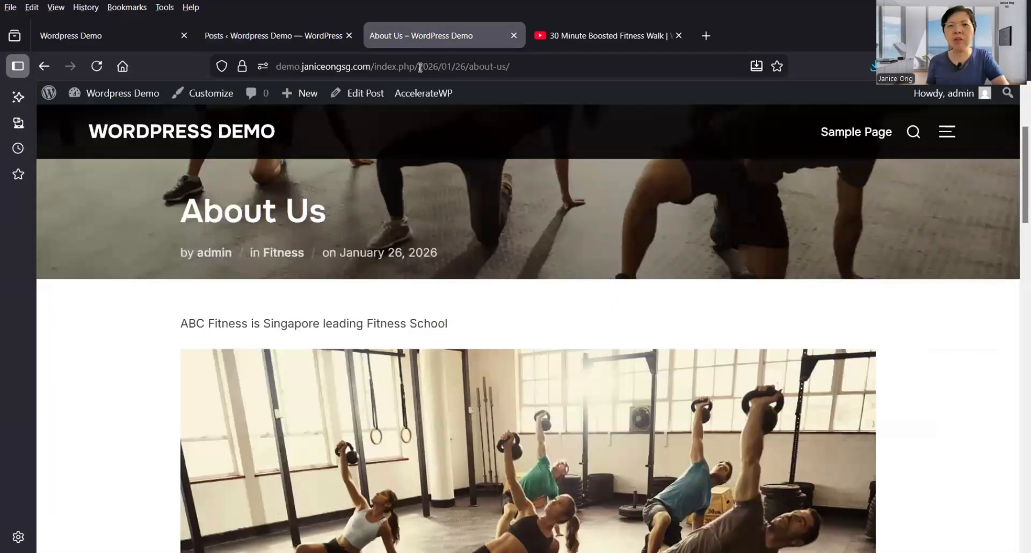
click(420, 67)
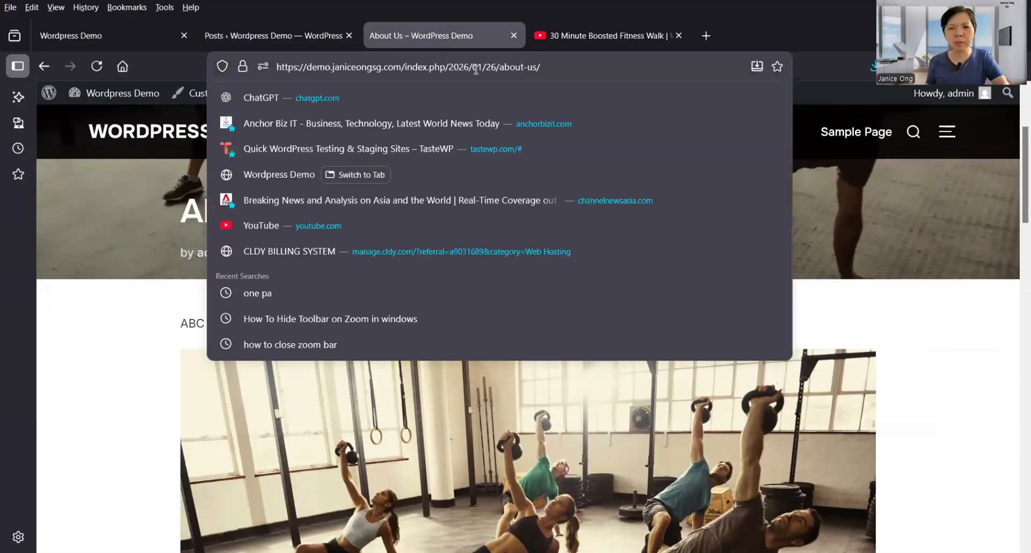
drag(483, 70, 497, 71)
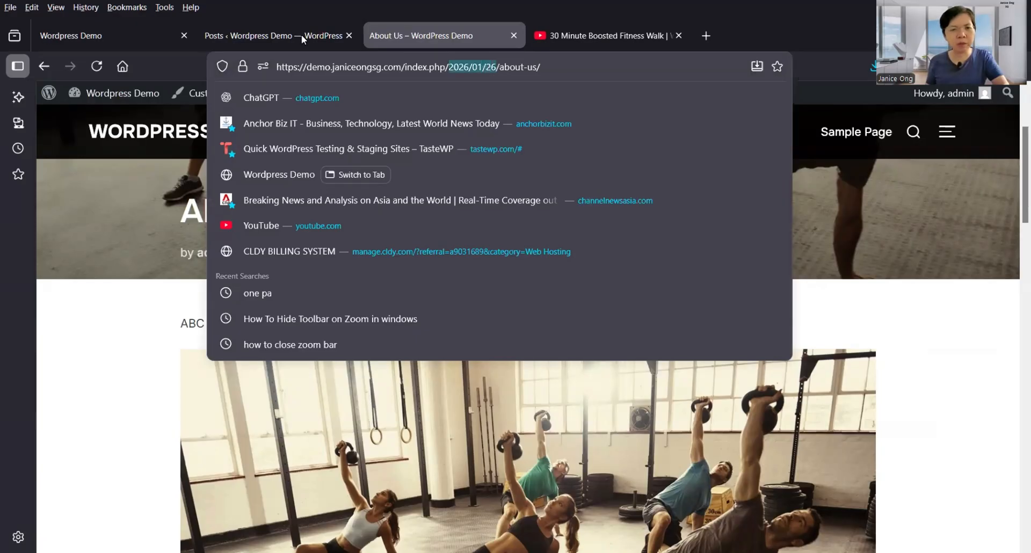
key(ctrl+shift+Tab)
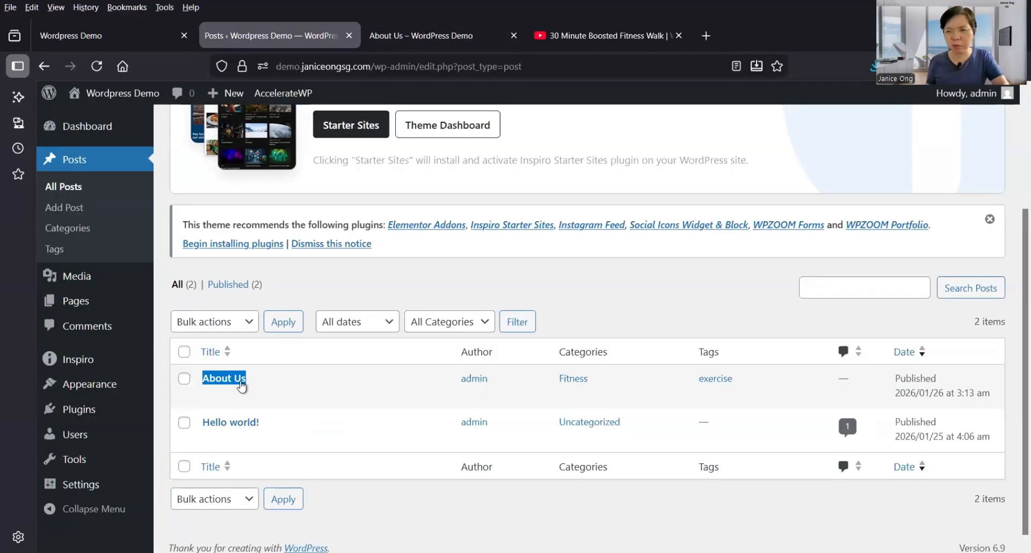
Open the About Us post for editing from the posts list and review its text, image and video.
mouse_move(241, 386)
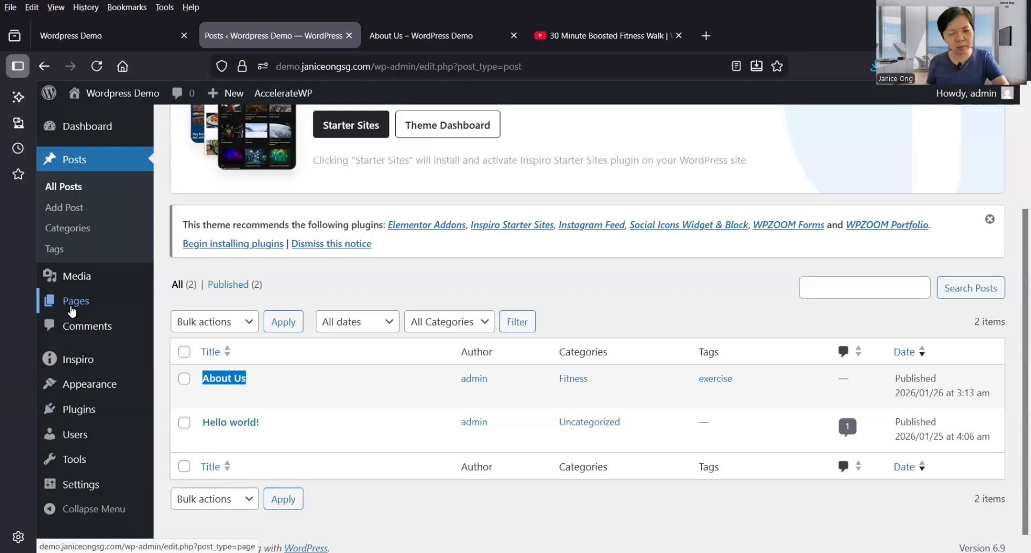
mouse_move(72, 311)
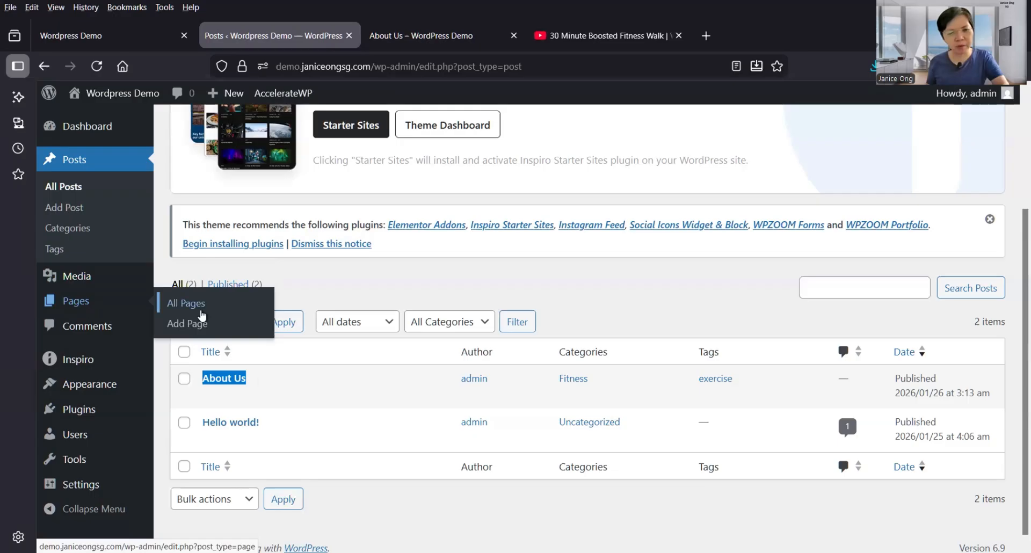
mouse_move(212, 391)
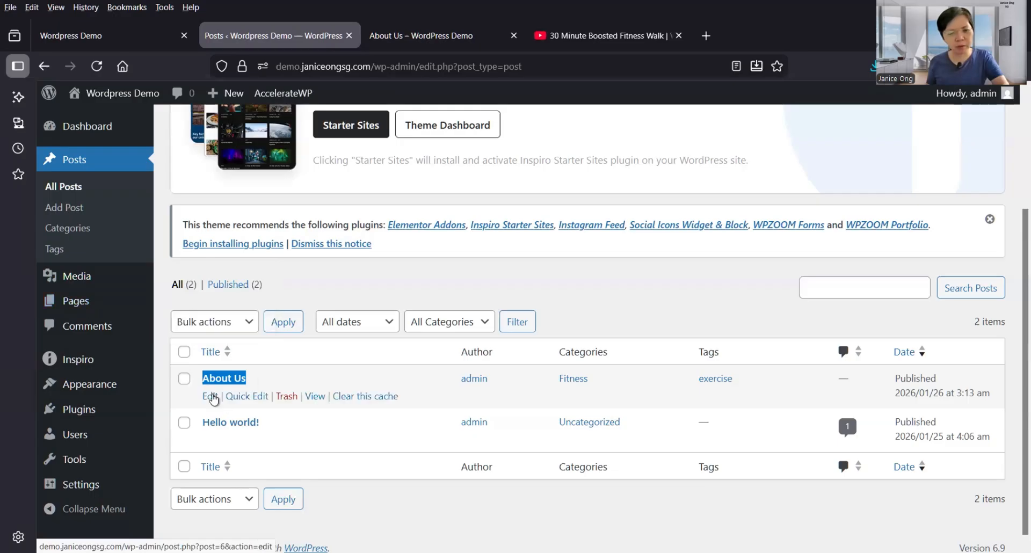
click(211, 398)
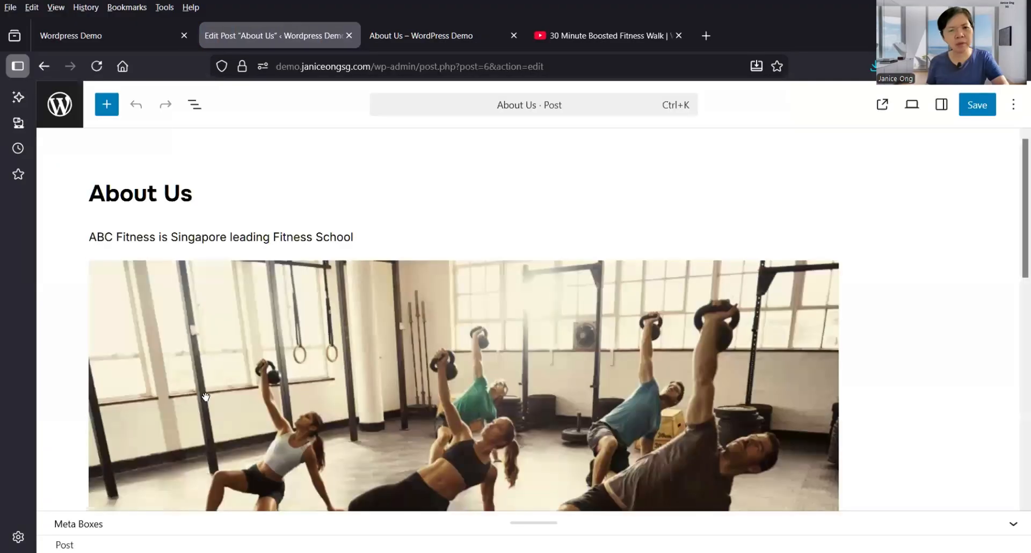
scroll(270, 339, down, 5)
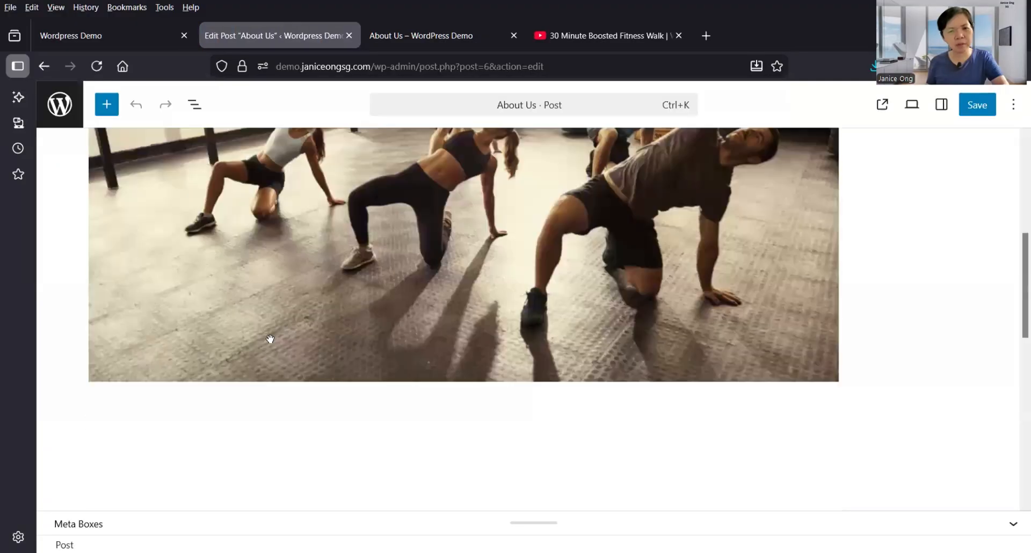
scroll(270, 338, down, 2)
scroll(271, 339, up, 6)
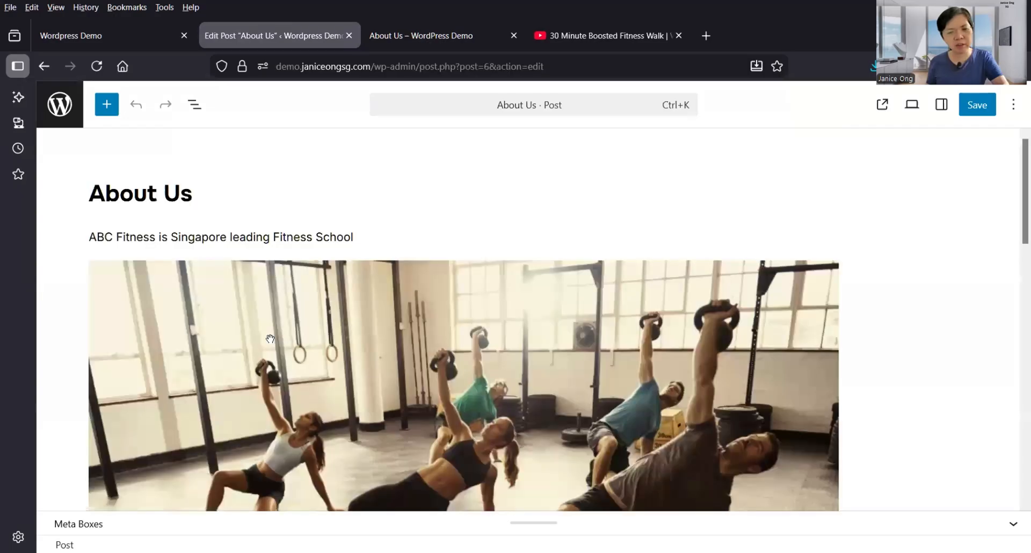
scroll(270, 339, down, 10)
scroll(270, 339, up, 5)
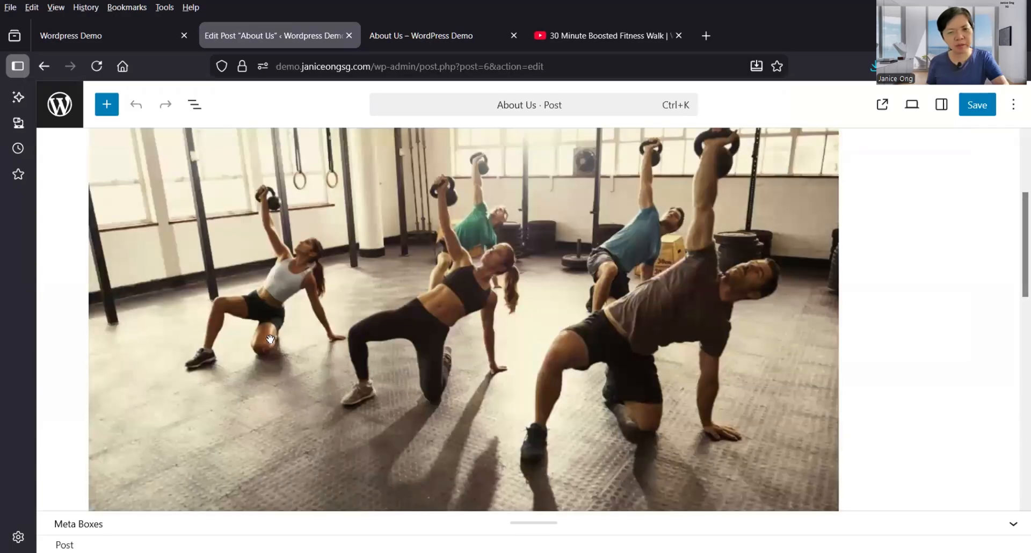
scroll(231, 286, up, 5)
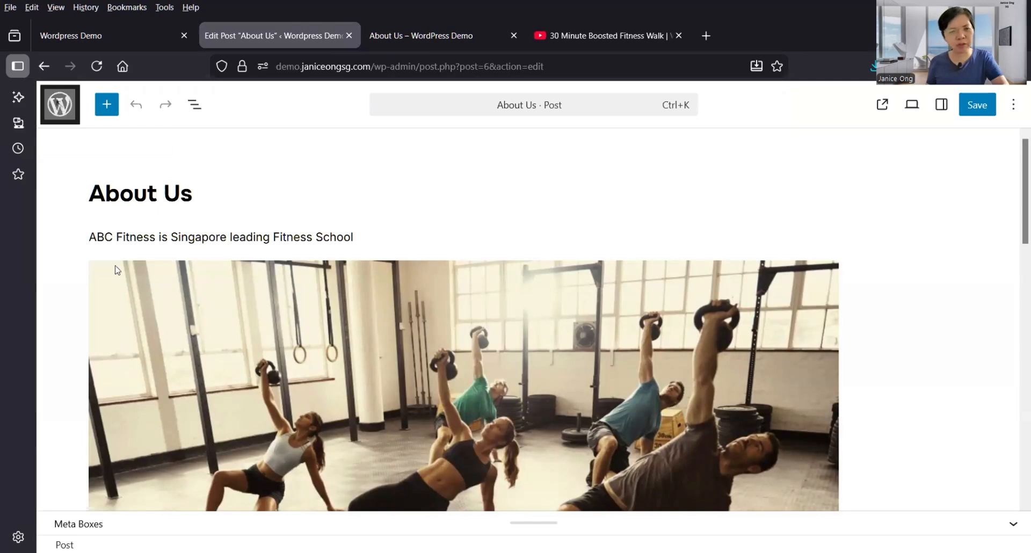
Leave the post editor for the WordPress admin and start a new page.
click(57, 101)
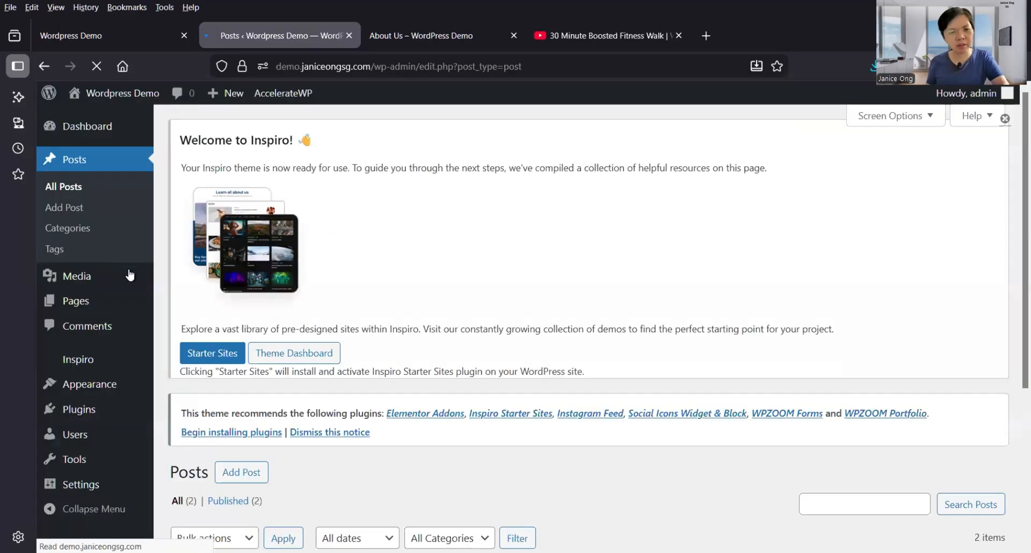
scroll(137, 277, down, 3)
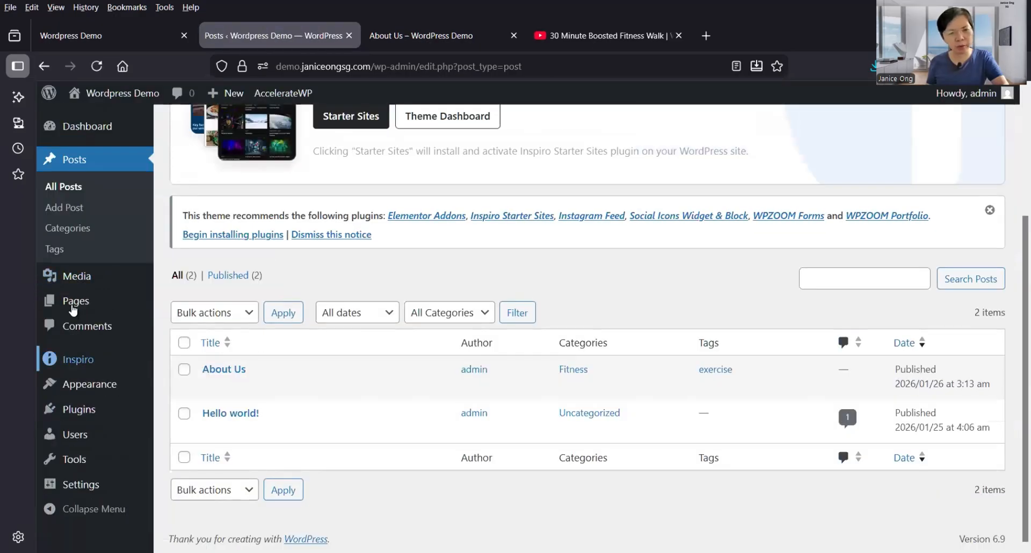
mouse_move(196, 325)
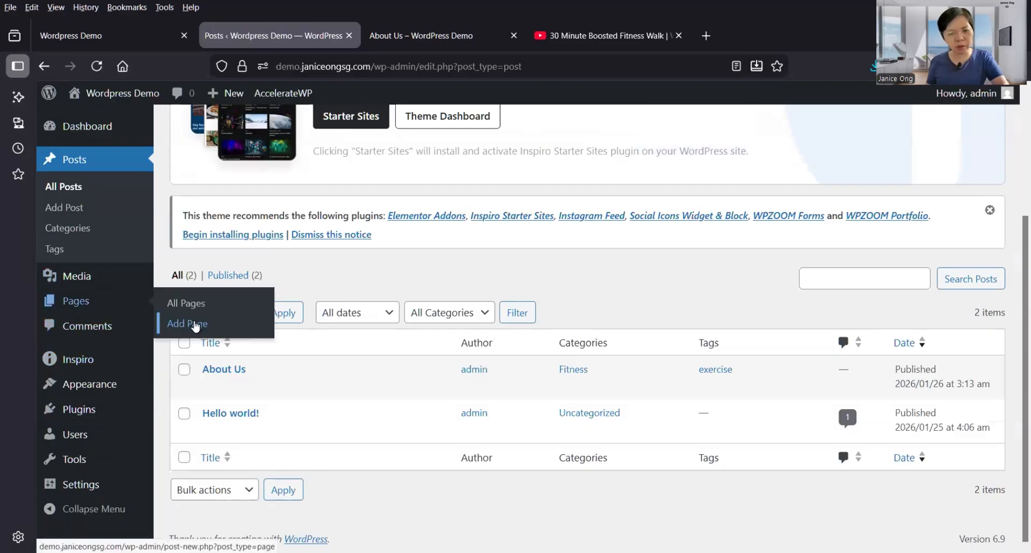
click(198, 328)
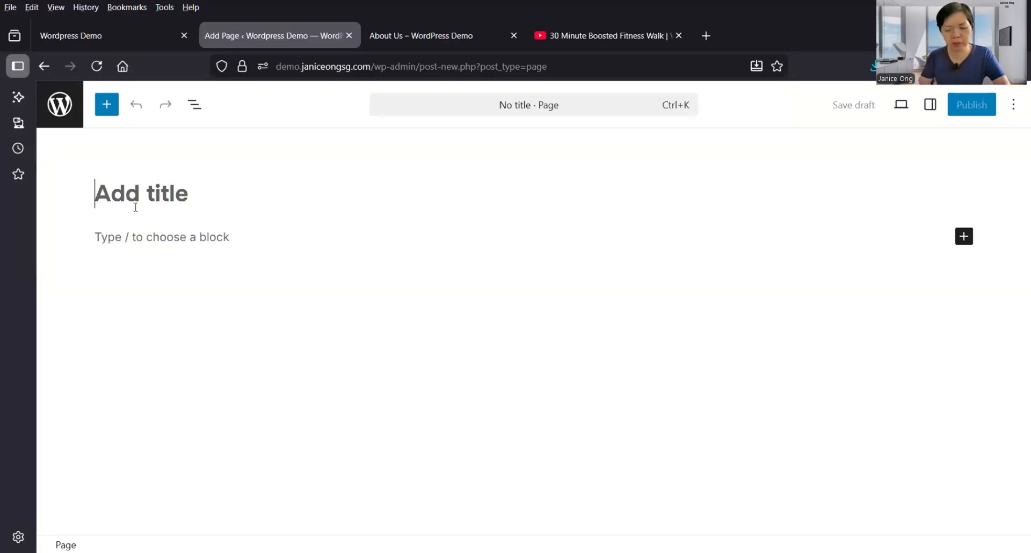
Title the new page "About Us" and write the paragraph "ABC Fitness is Singapore leading Fitness School" beneath it.
text(Abou)
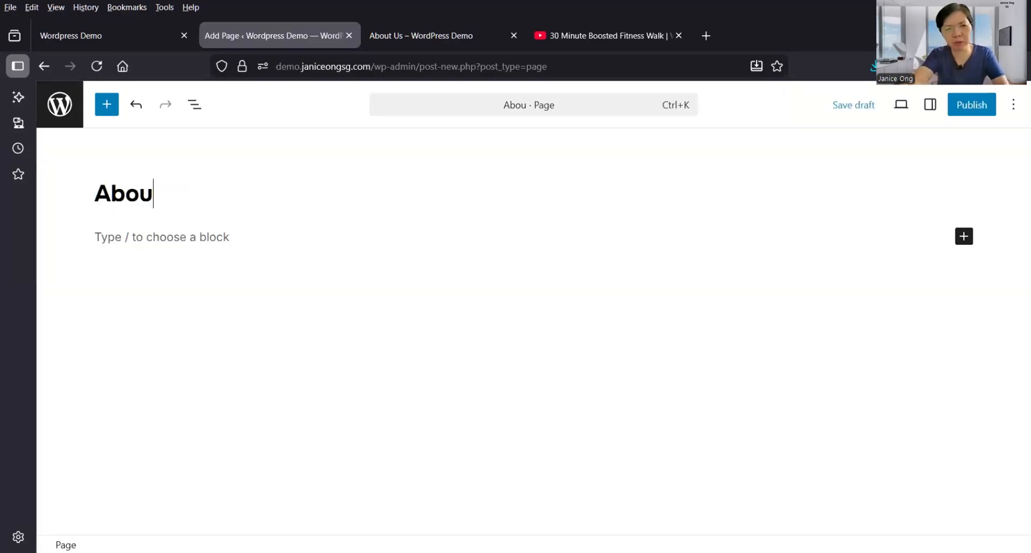
text(t Us)
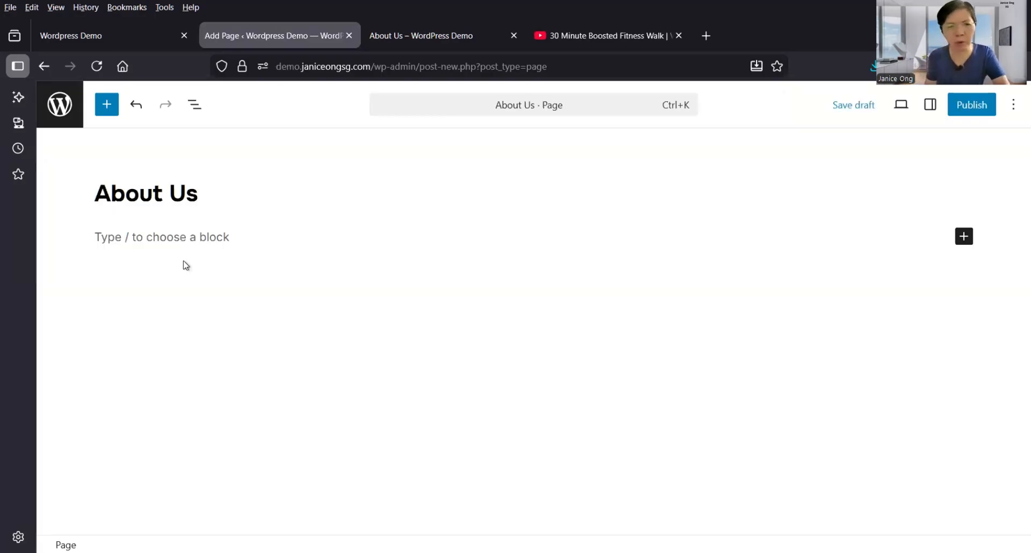
click(181, 239)
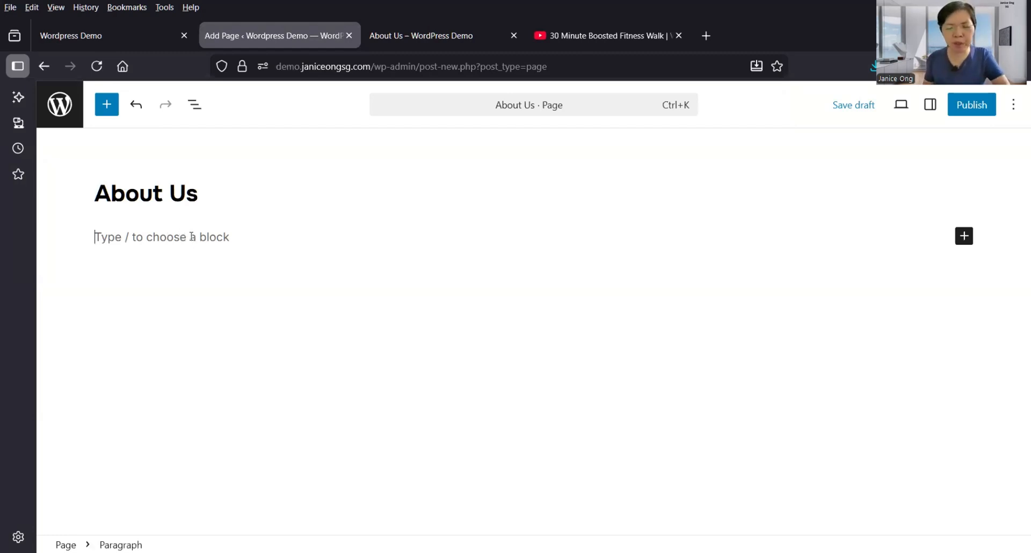
text(AB)
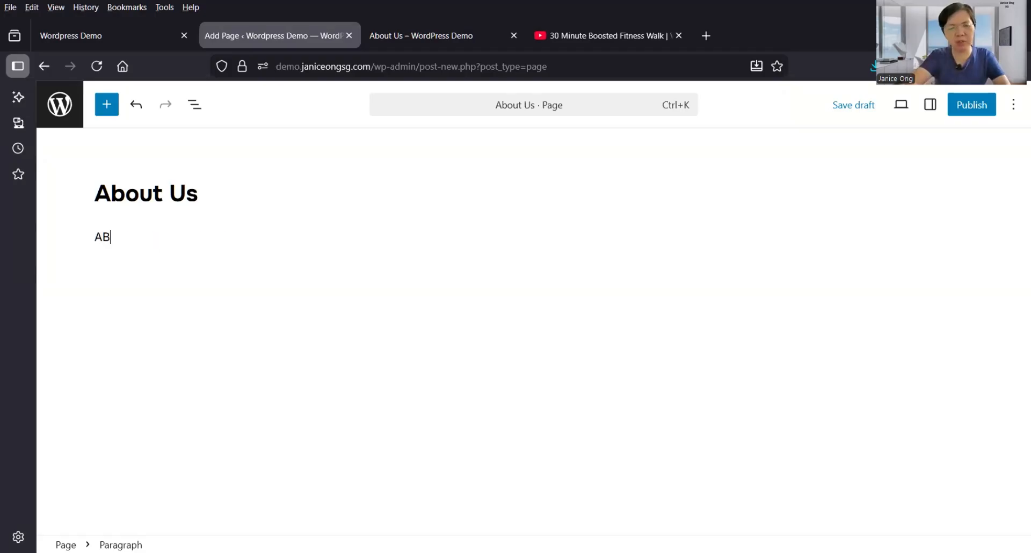
text(C Fitn)
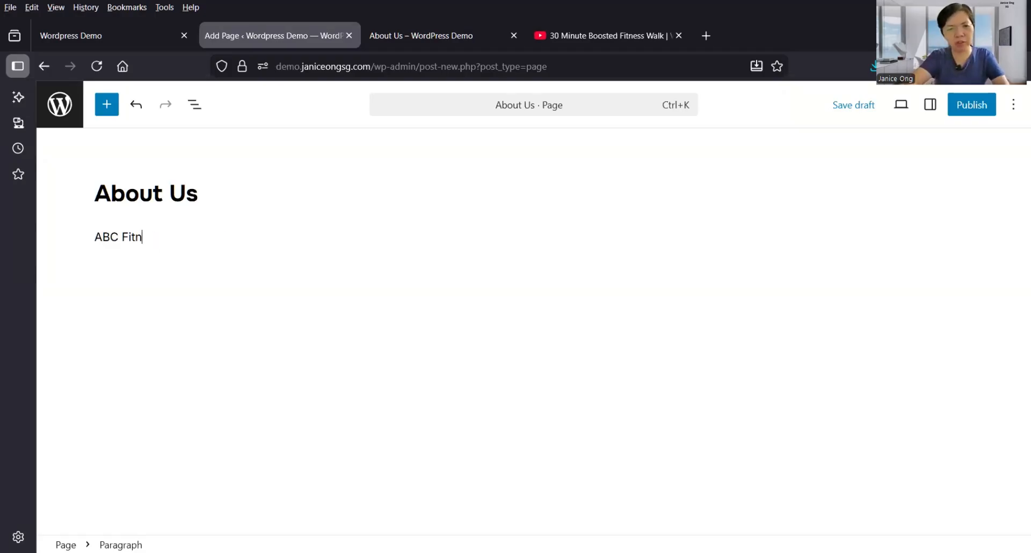
text(ess is Singapore lea)
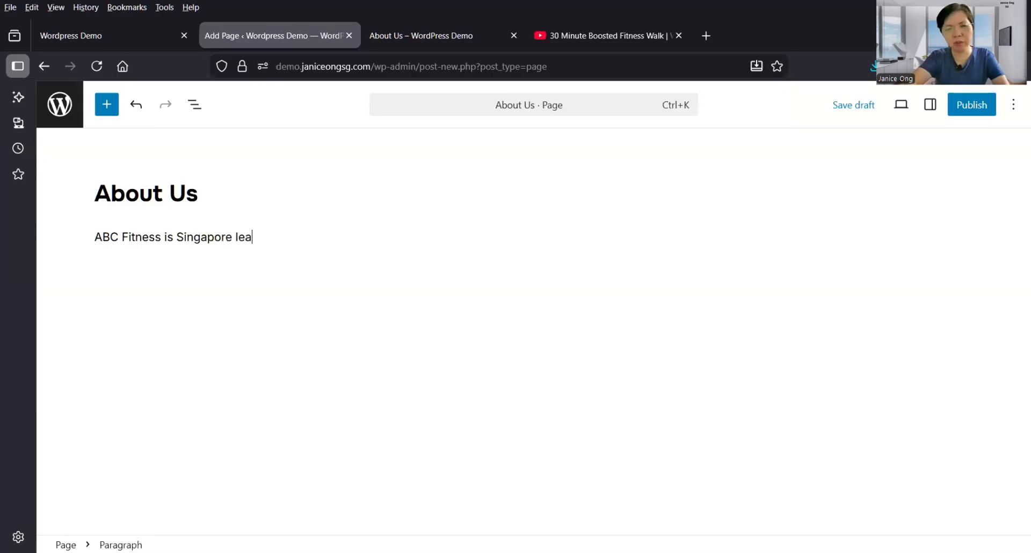
text(ding Fitness School)
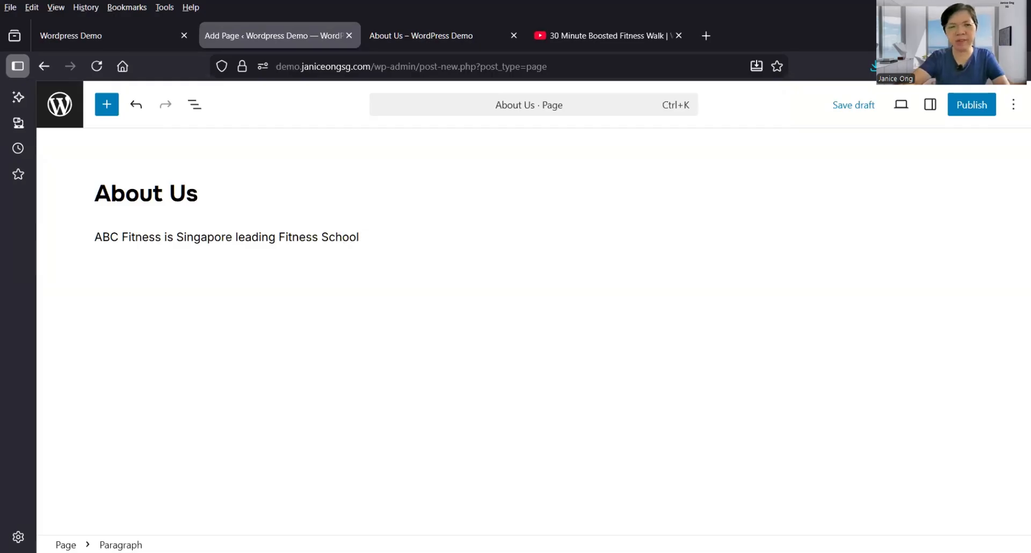
Add an image block below the paragraph and insert the fitness class photo from the media library.
key(Return)
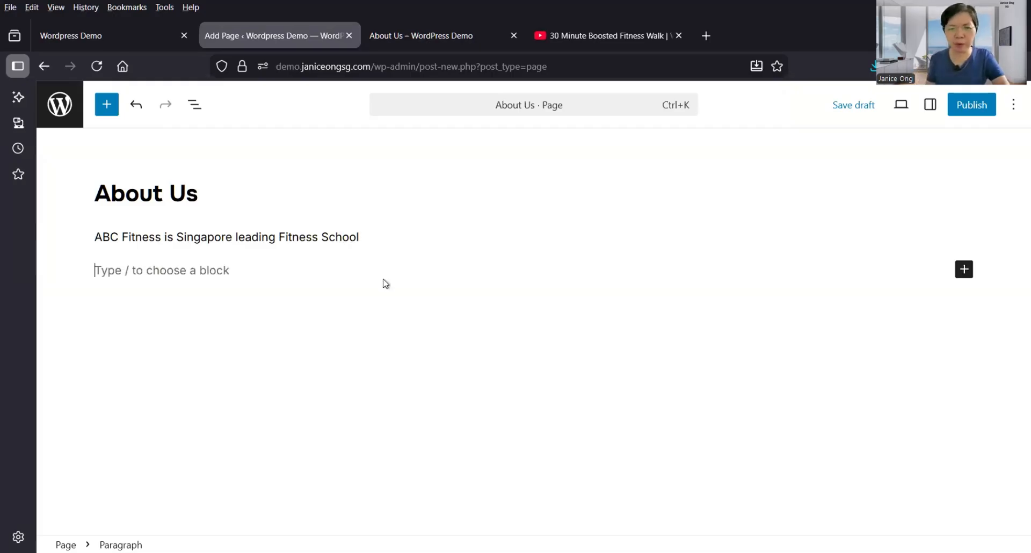
click(964, 269)
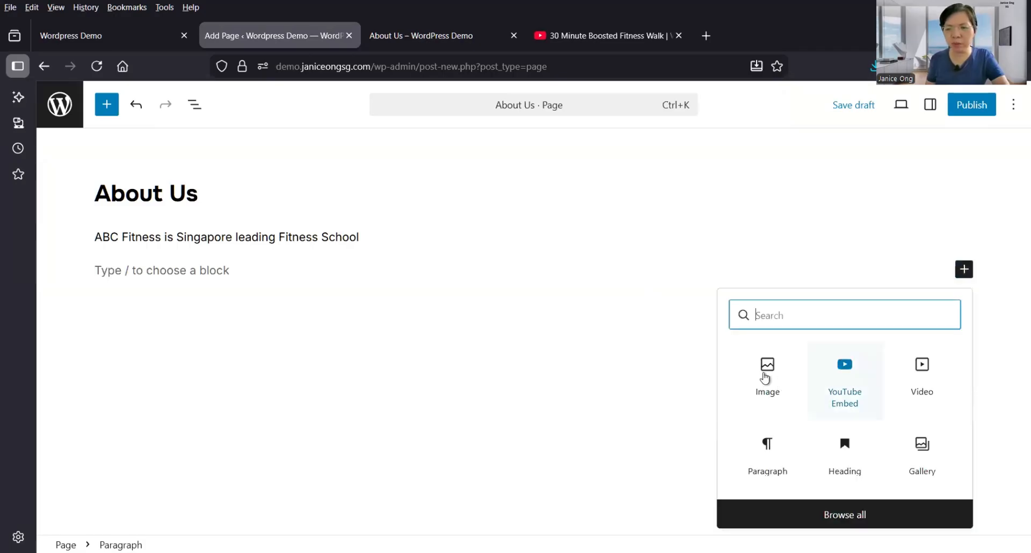
drag(765, 378, 526, 372)
key(Return)
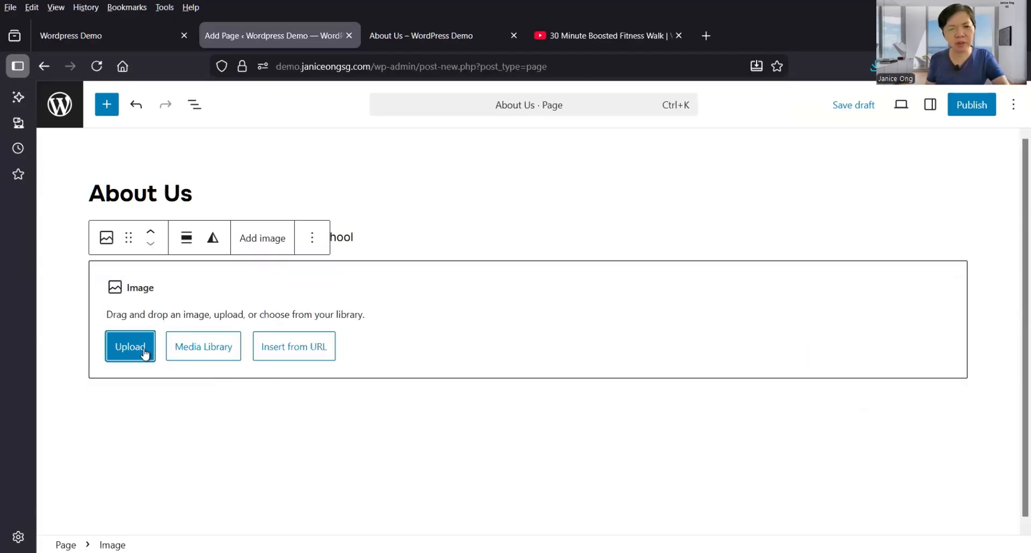
click(202, 349)
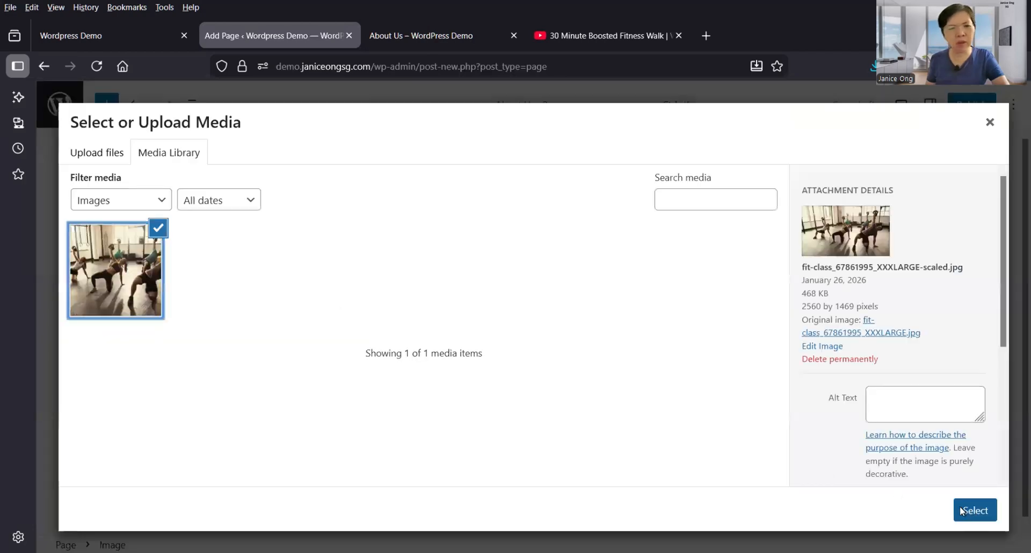
scroll(634, 350, down, 2)
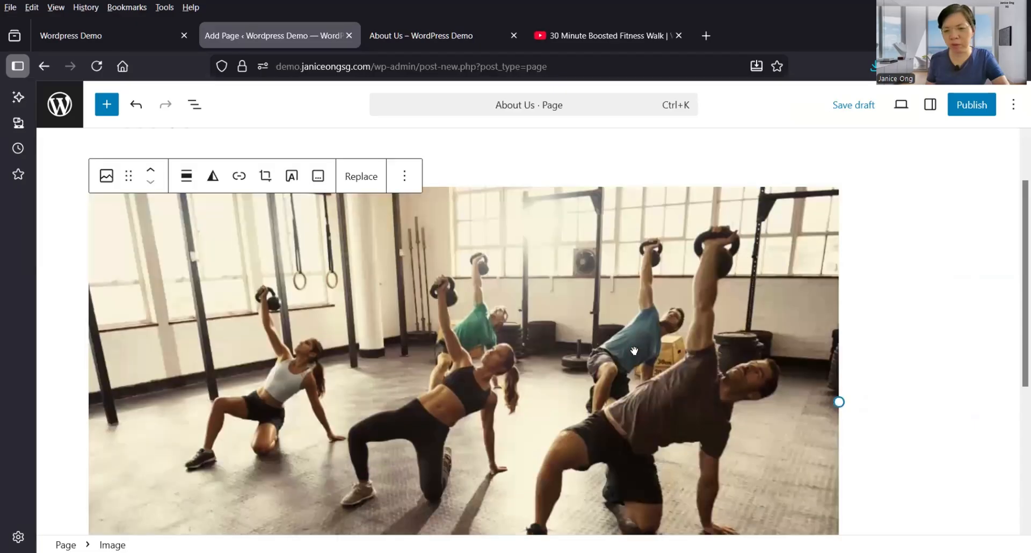
Add a YouTube Embed block below the fitness class photo.
scroll(635, 351, down, 4)
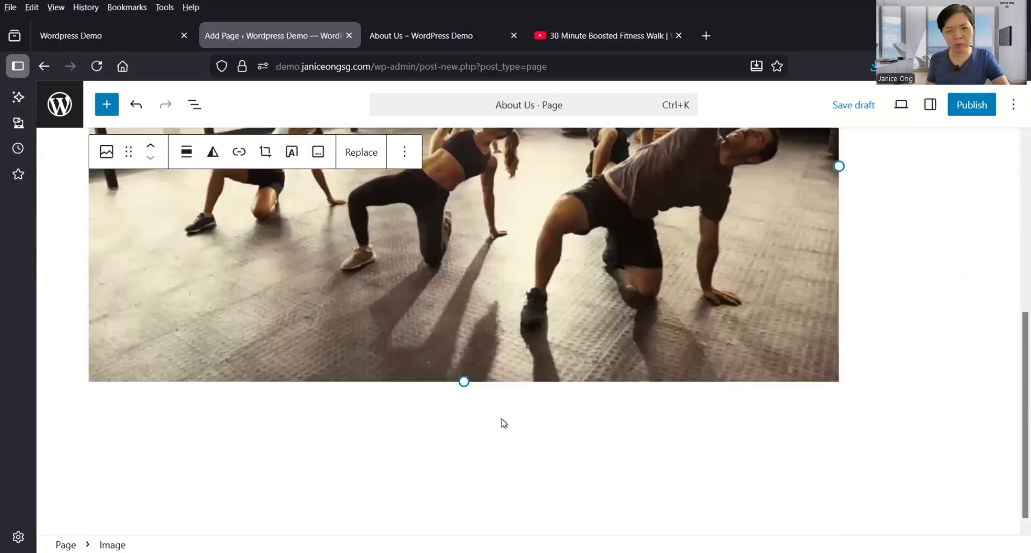
click(412, 404)
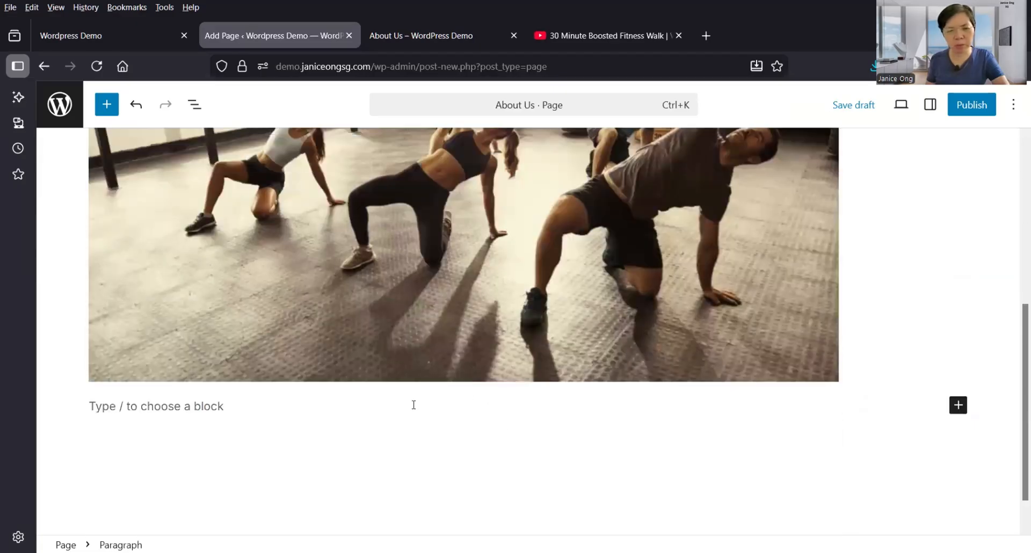
click(313, 405)
click(958, 405)
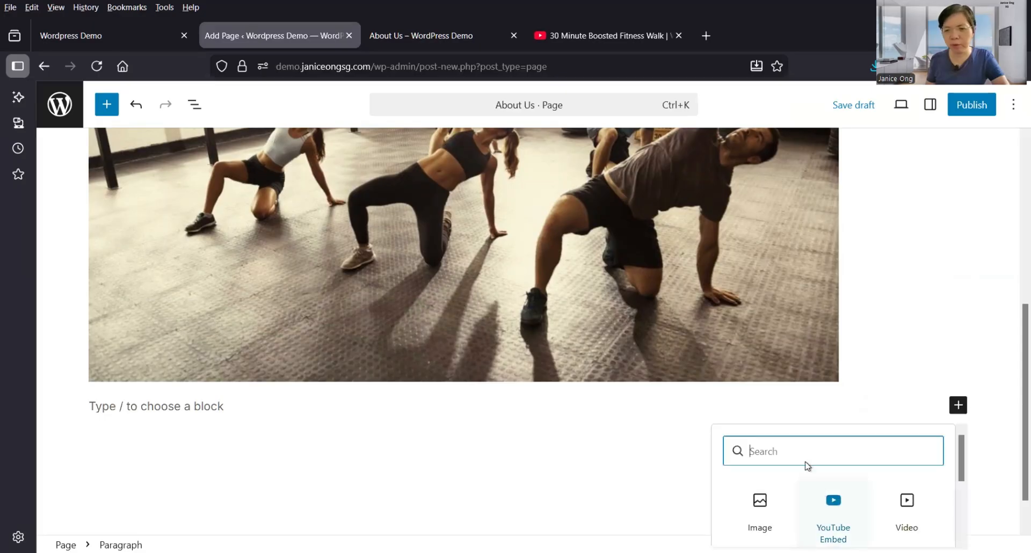
drag(833, 511, 593, 464)
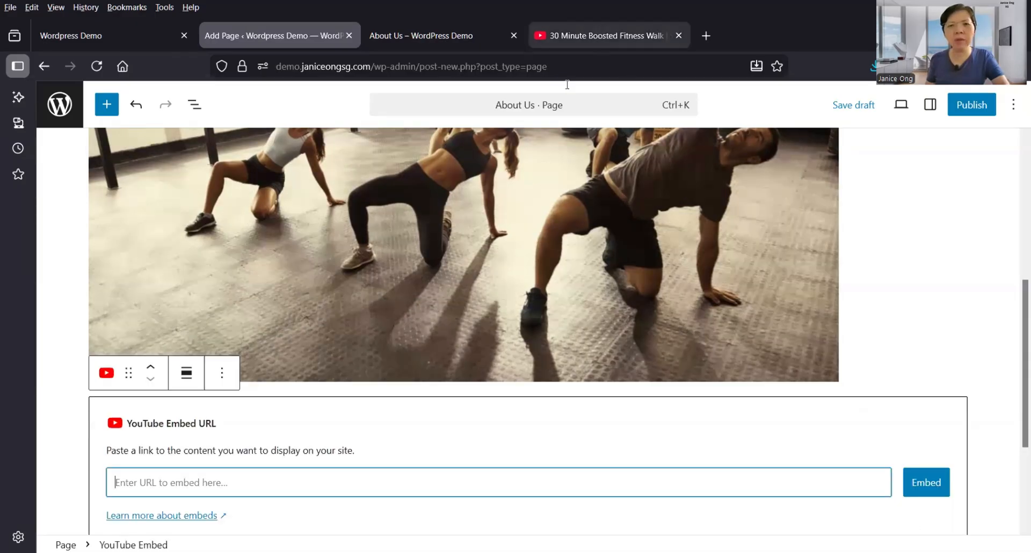
Copy the URL of the open YouTube video "30 Minute Boosted Fitness Walk" and embed it in the YouTube block.
click(590, 35)
click(301, 67)
key(ctrl+c)
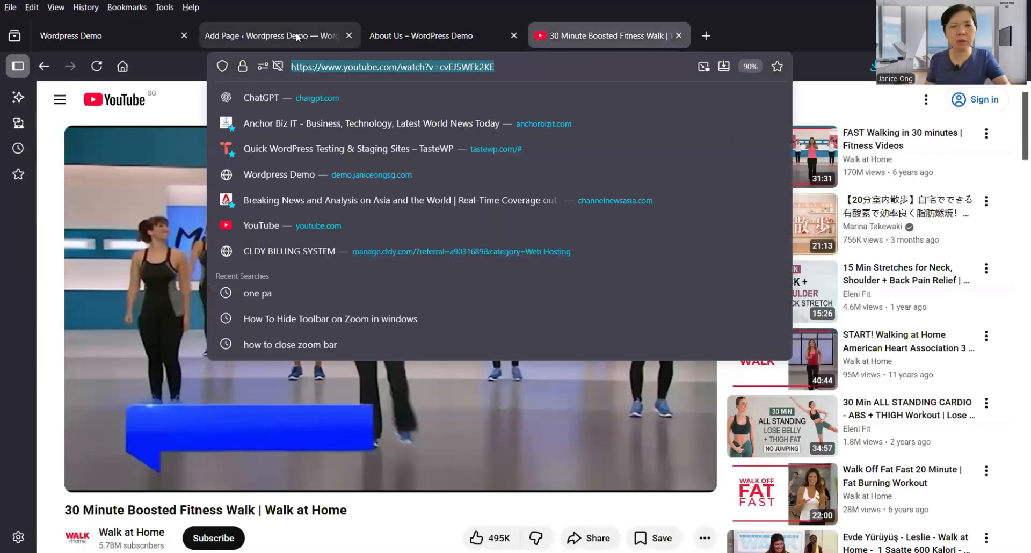
click(295, 33)
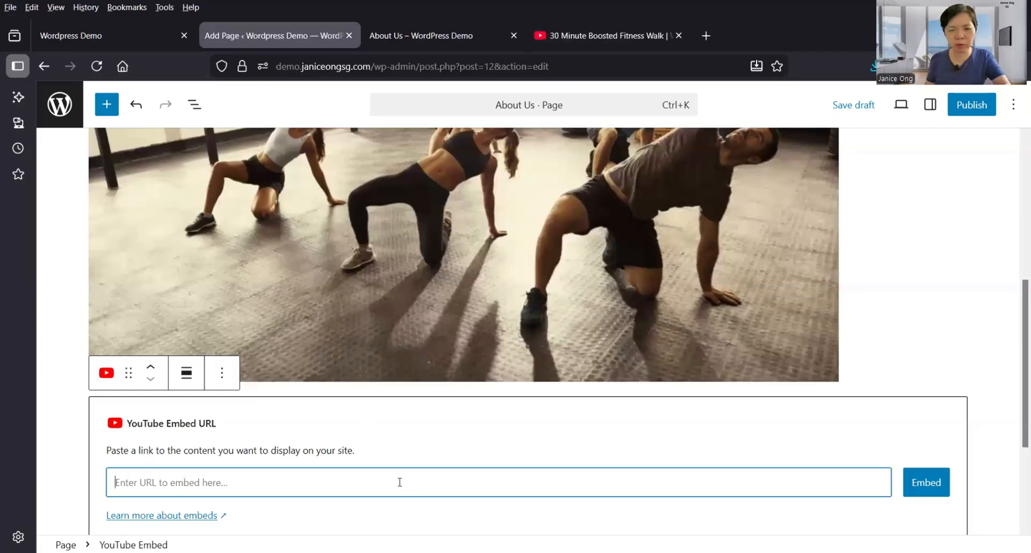
key(ctrl+v)
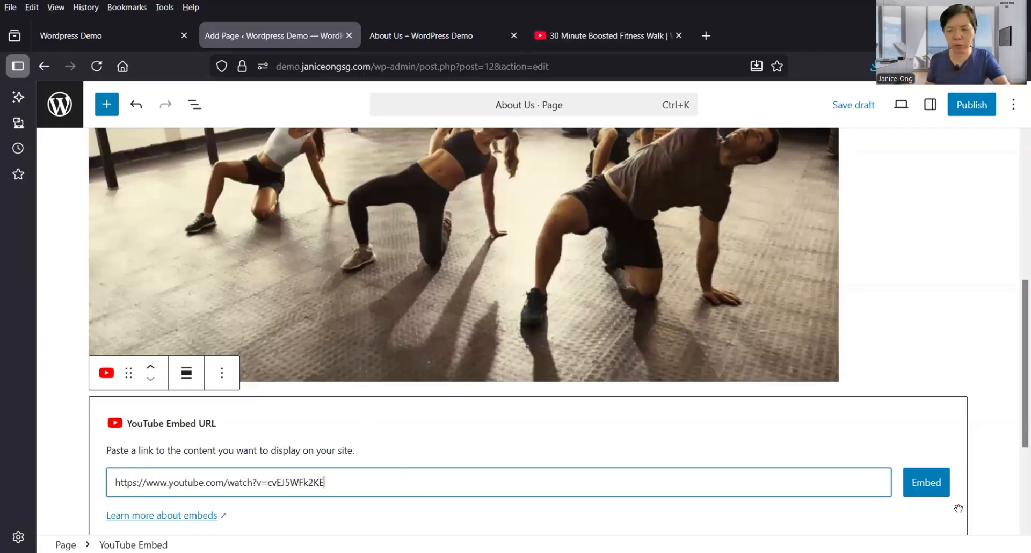
click(924, 484)
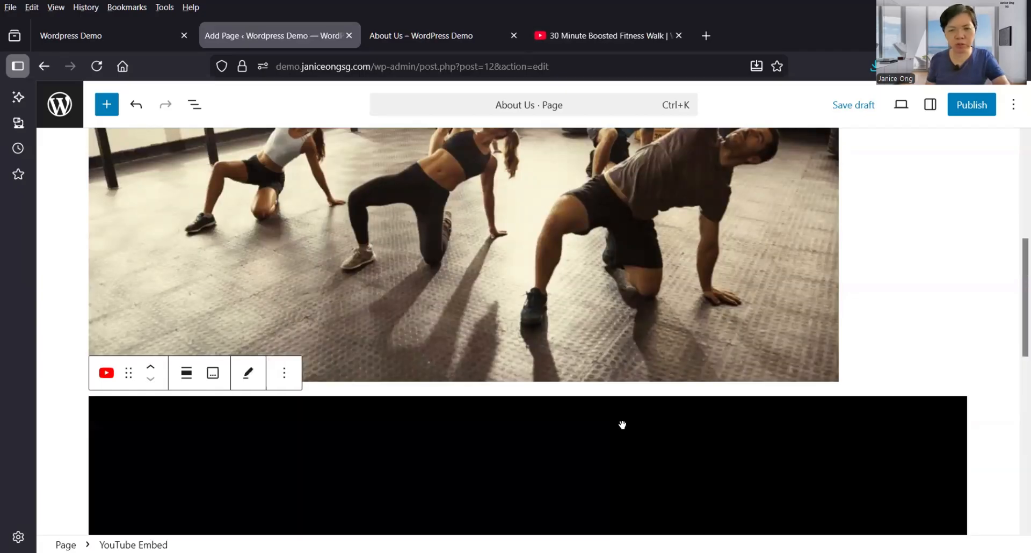
Check the embedded video and the rest of the page, and publish the About Us page.
scroll(623, 424, down, 5)
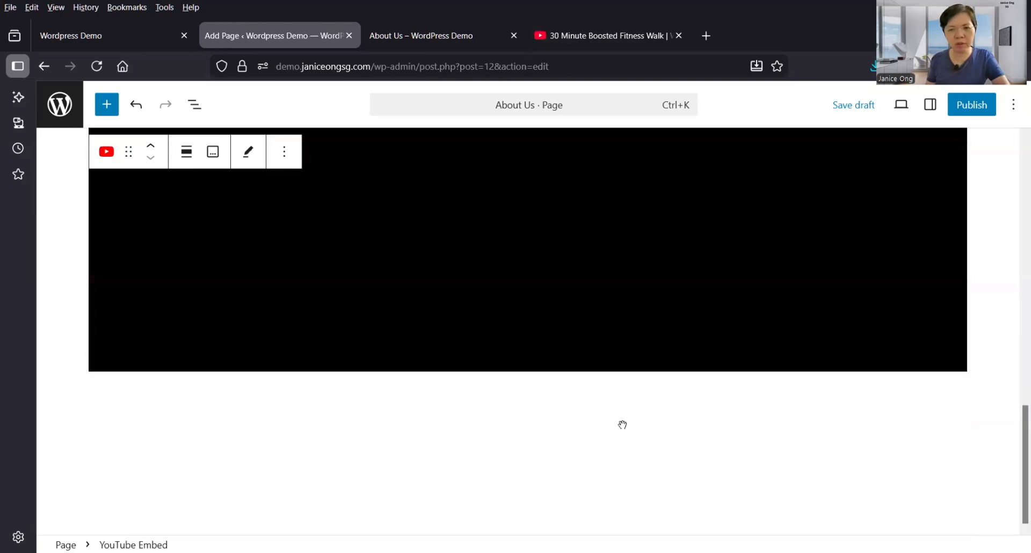
scroll(623, 425, up, 5)
scroll(623, 425, down, 5)
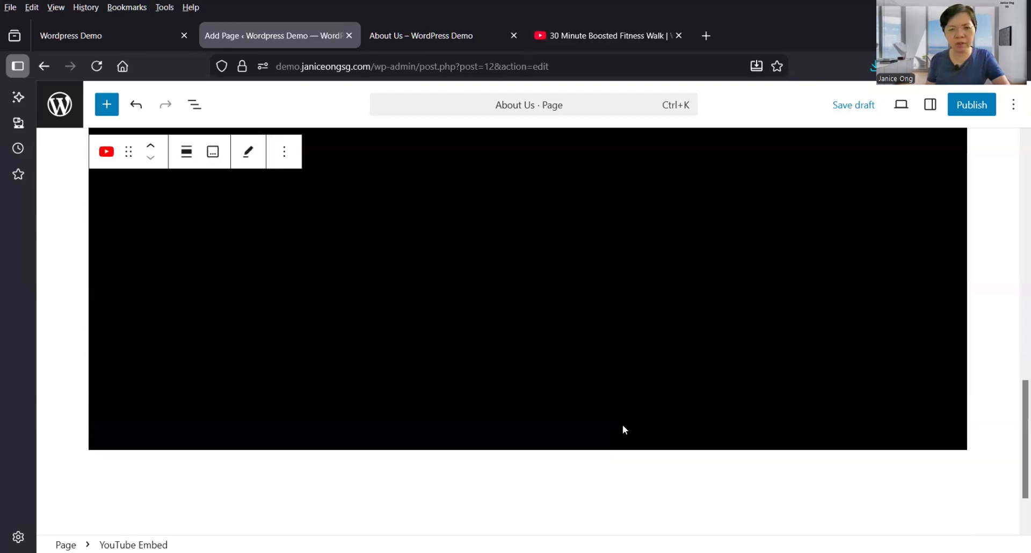
scroll(617, 338, down, 1)
scroll(621, 347, up, 5)
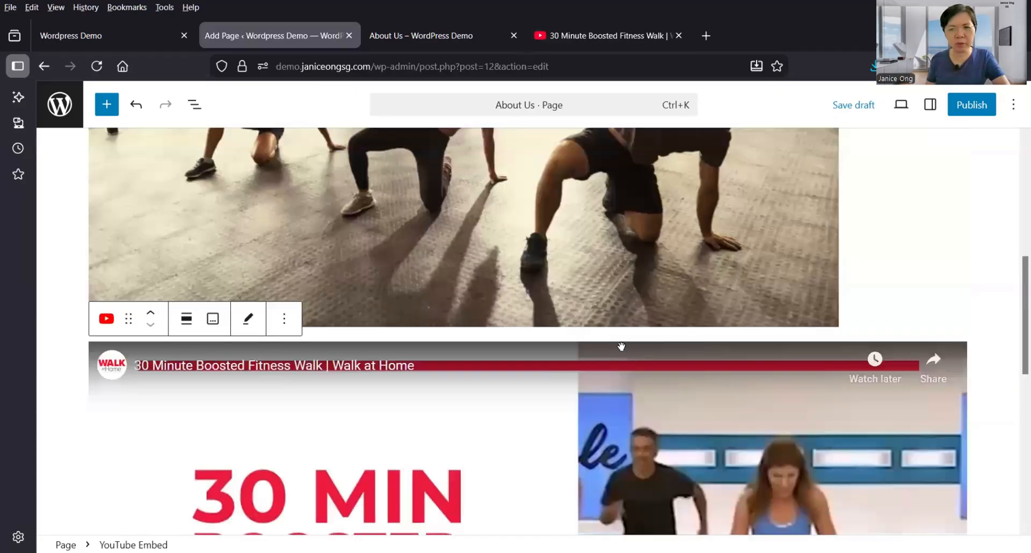
scroll(621, 347, up, 3)
scroll(622, 346, up, 3)
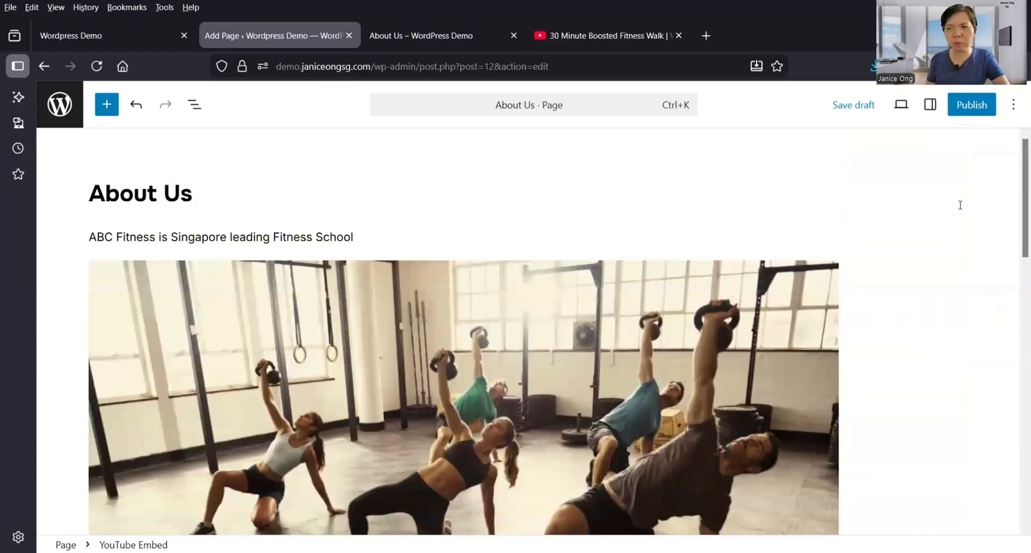
click(968, 105)
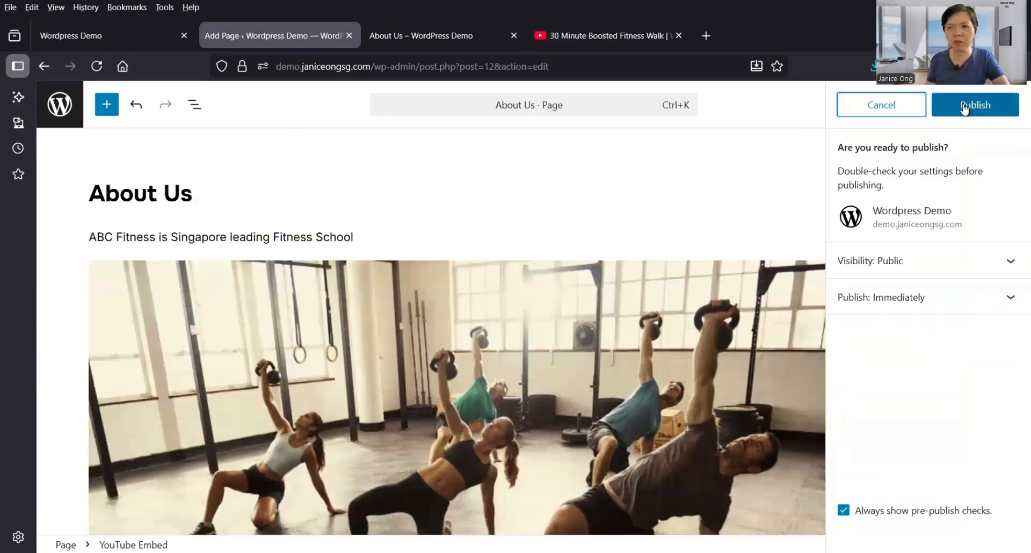
click(975, 105)
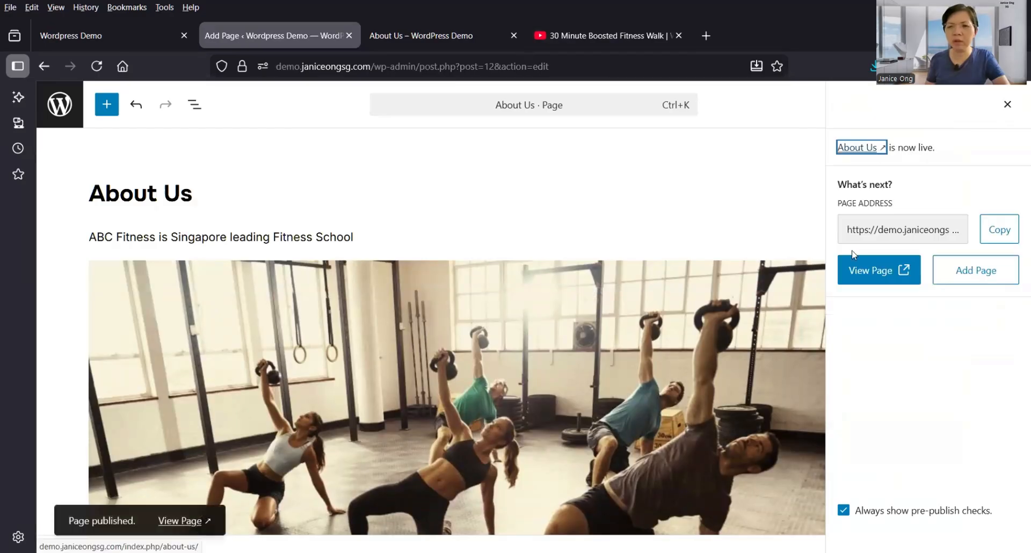
View the published About Us page on the live site and look through its text, image and video.
click(863, 272)
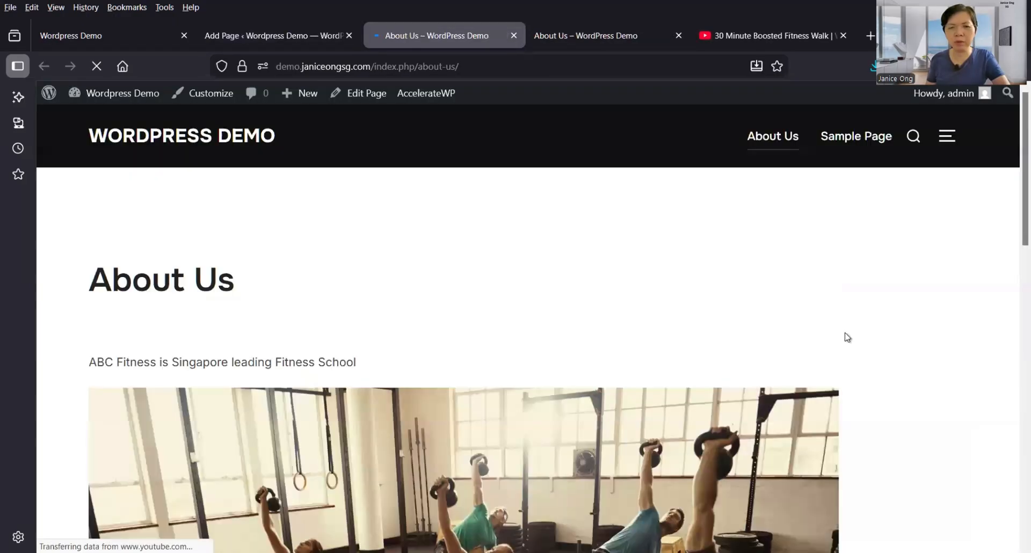
scroll(847, 337, down, 5)
scroll(845, 332, down, 5)
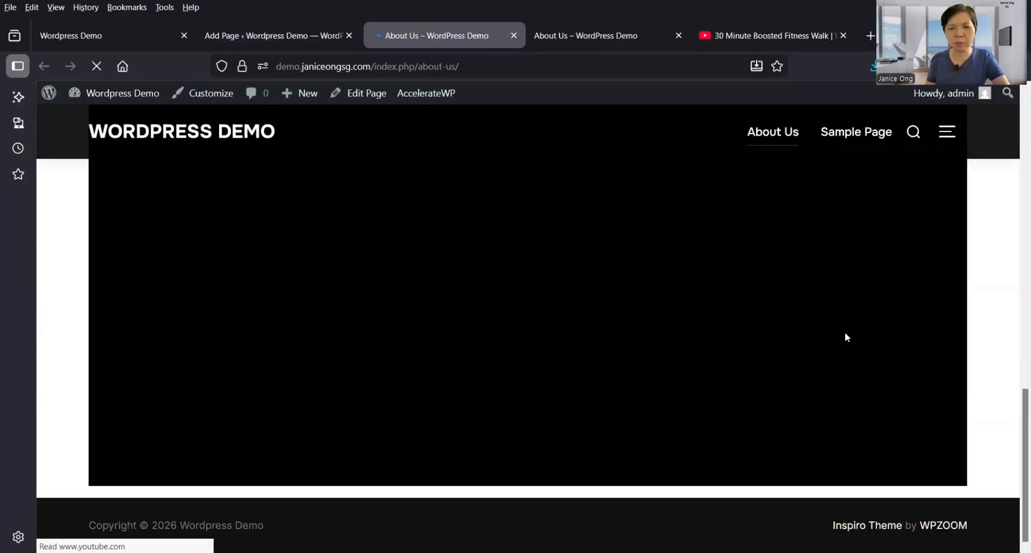
scroll(845, 332, up, 10)
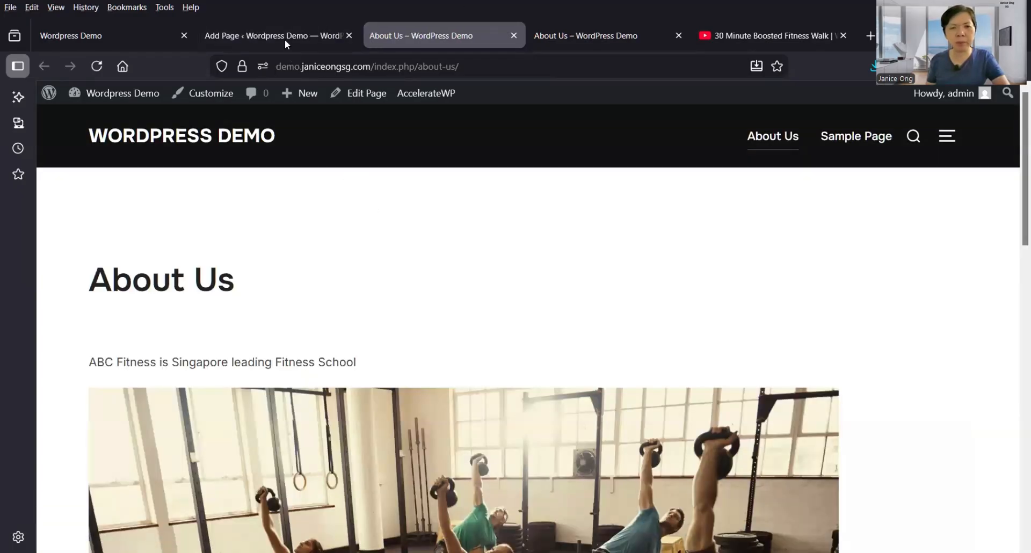
Return to the page editor and leave it for the admin's list of all pages to find the About Us page.
key(ctrl+Page_Up)
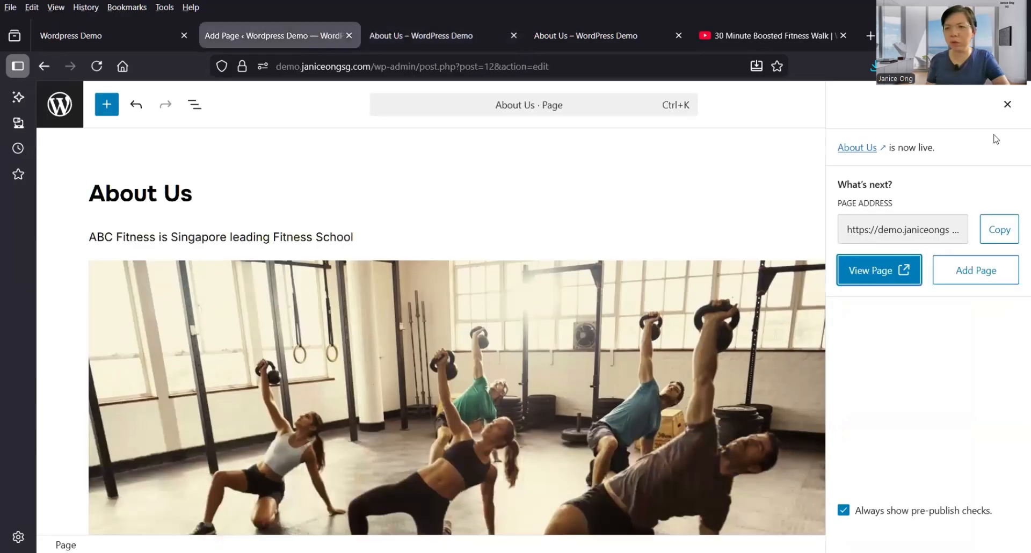
key(Escape)
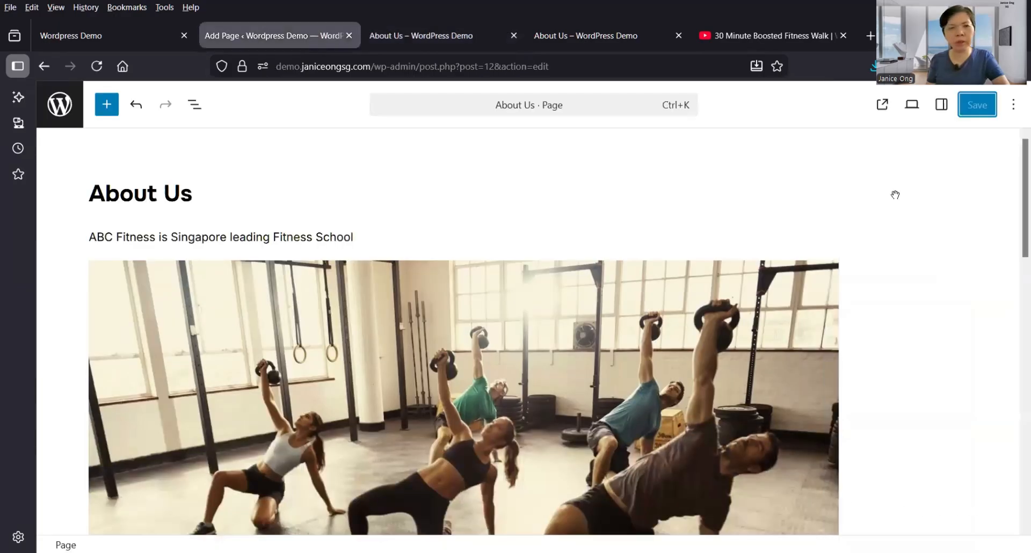
scroll(895, 195, down, 15)
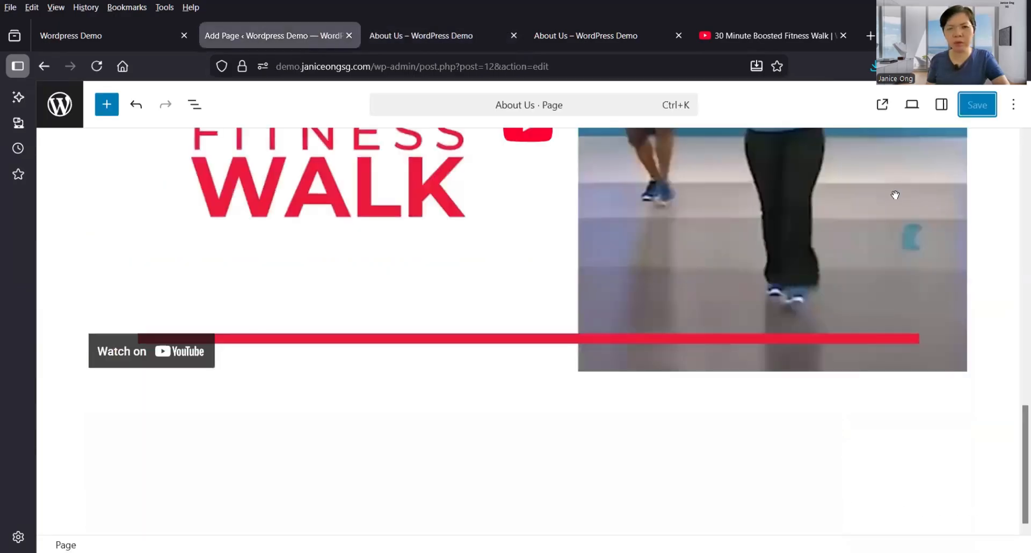
scroll(895, 195, up, 15)
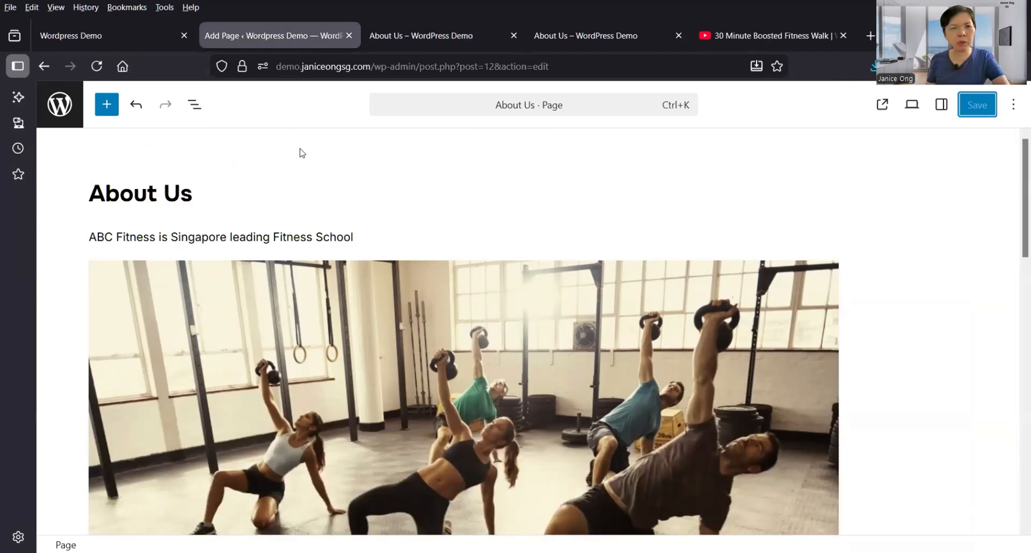
click(63, 110)
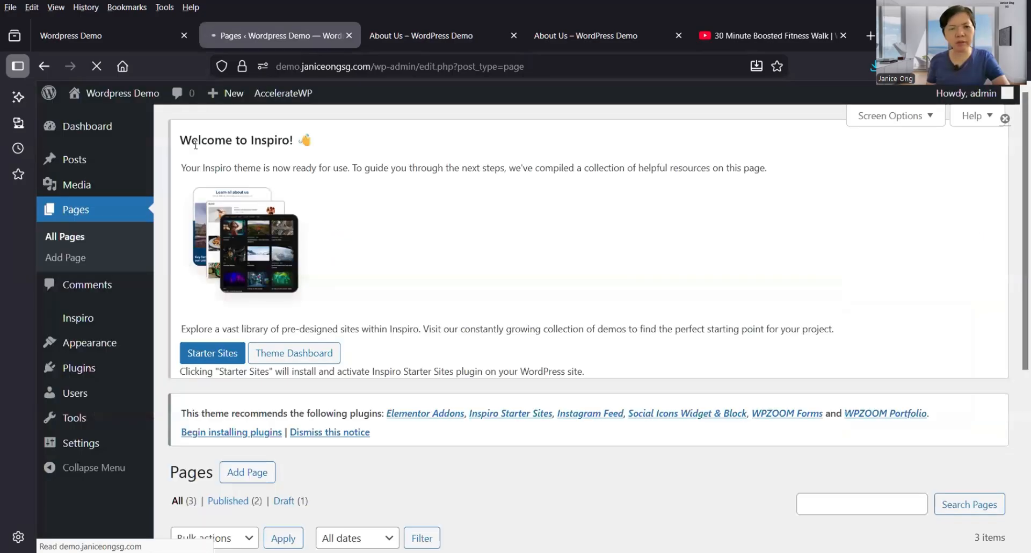
scroll(220, 477, down, 2)
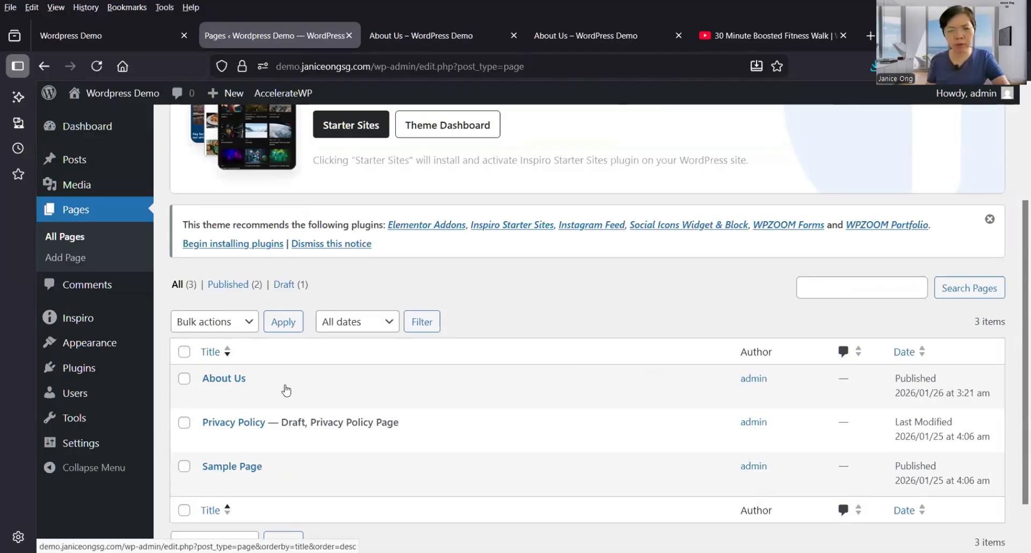
Open the quick edit settings of the About Us page, examine its slug, and close them without saving changes.
scroll(257, 367, down, 1)
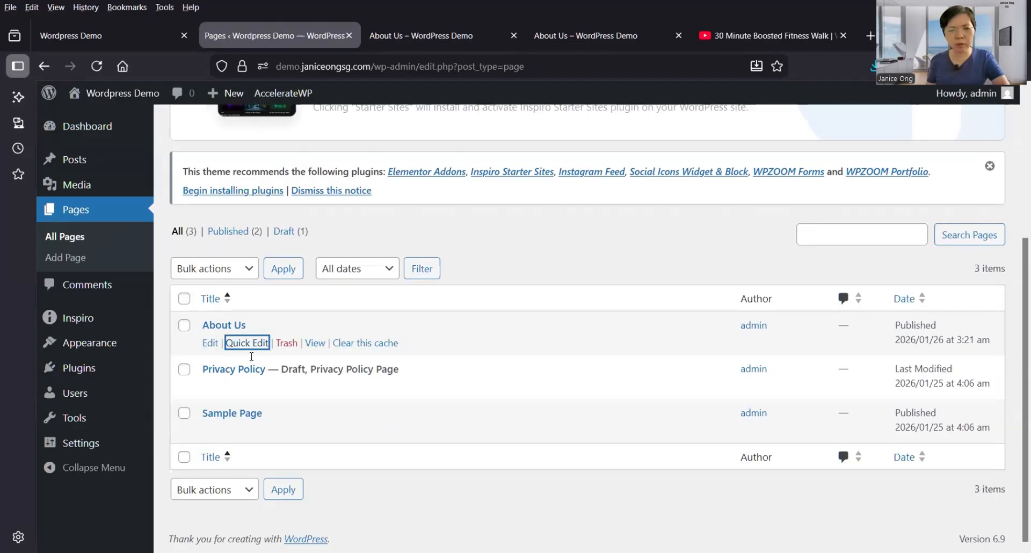
click(244, 343)
drag(294, 377, 230, 371)
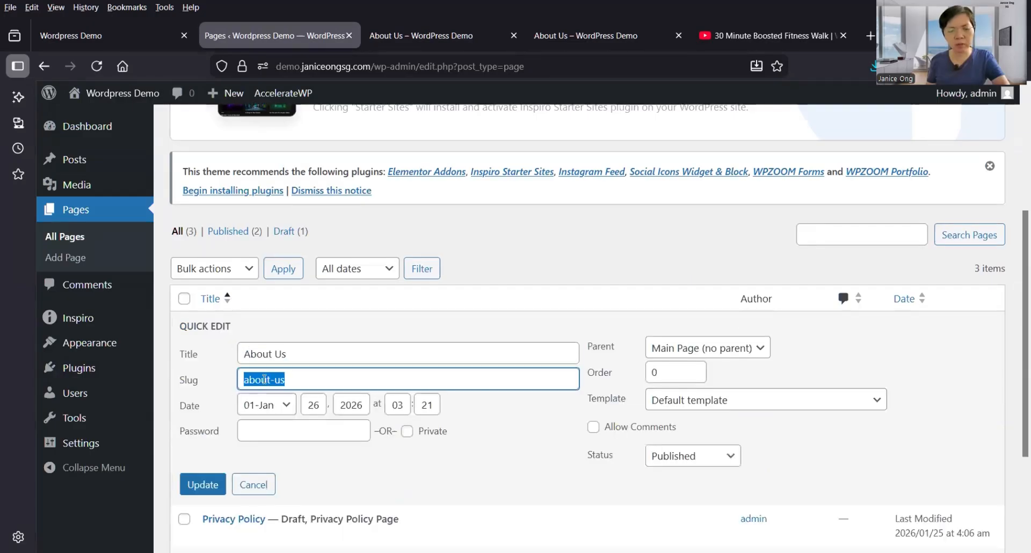
key(Right)
key(Left)
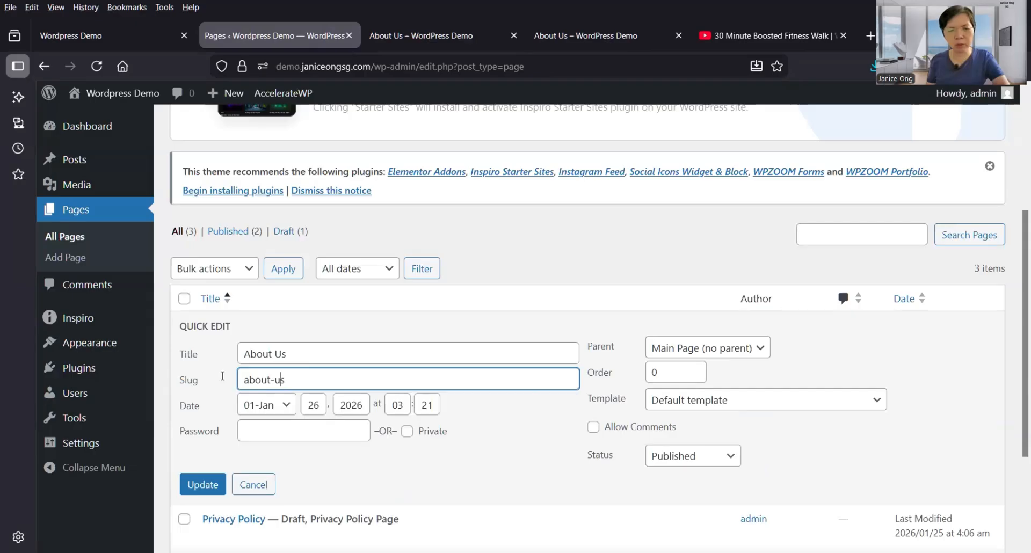
key(ctrl+a)
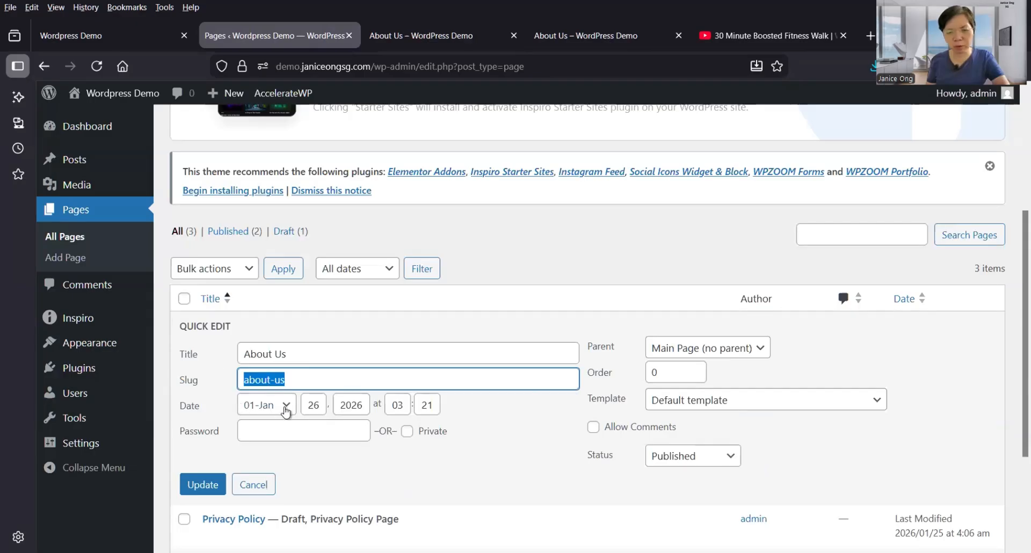
click(285, 379)
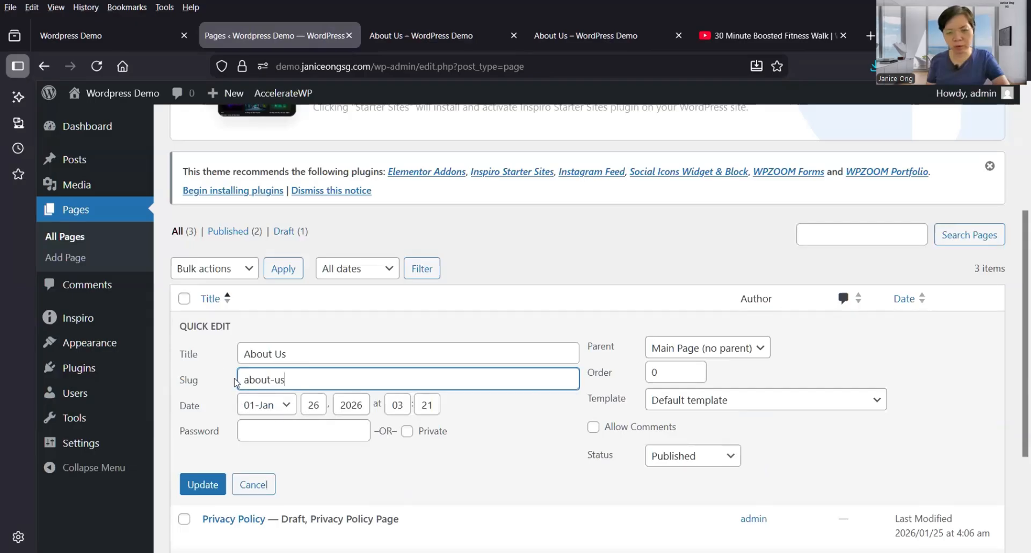
click(264, 483)
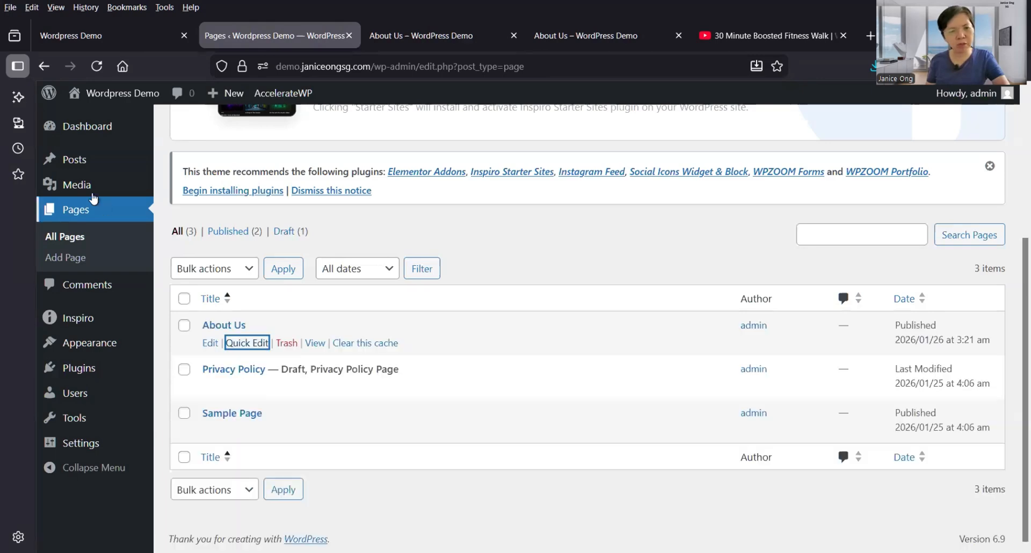
Go to the list of all posts, check the slug in the About Us post's quick edit settings, and cancel.
scroll(91, 188, up, 1)
click(171, 171)
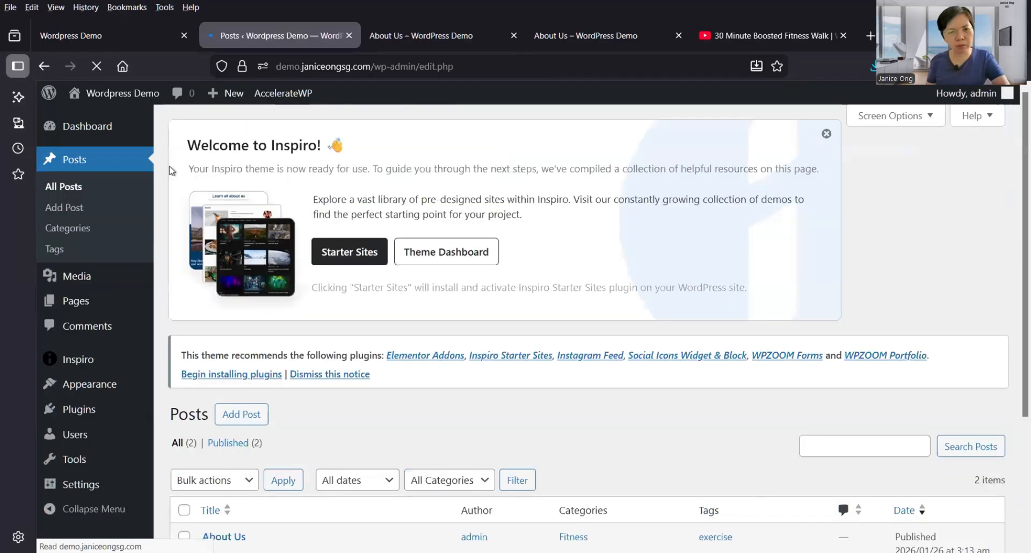
scroll(301, 375, down, 1)
scroll(249, 402, down, 2)
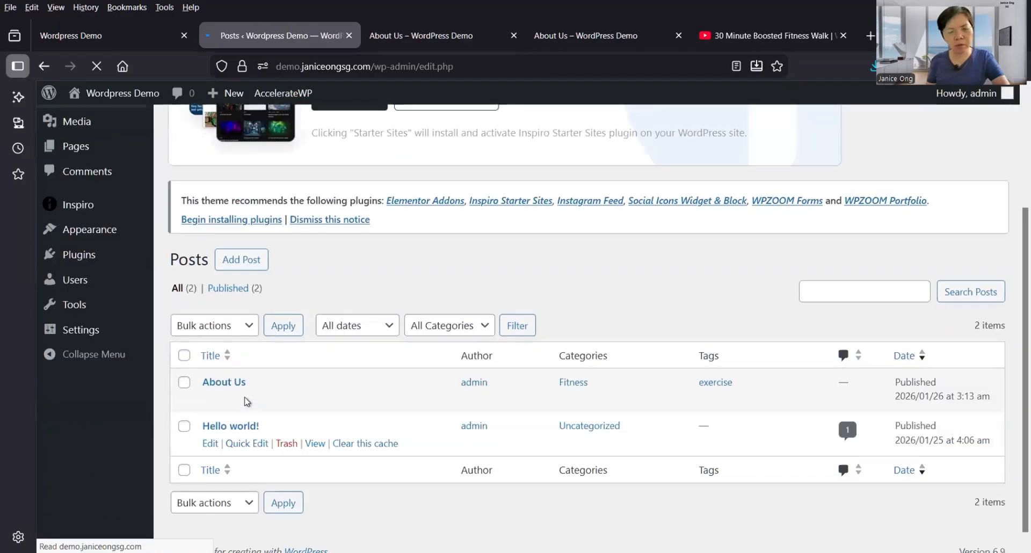
click(247, 397)
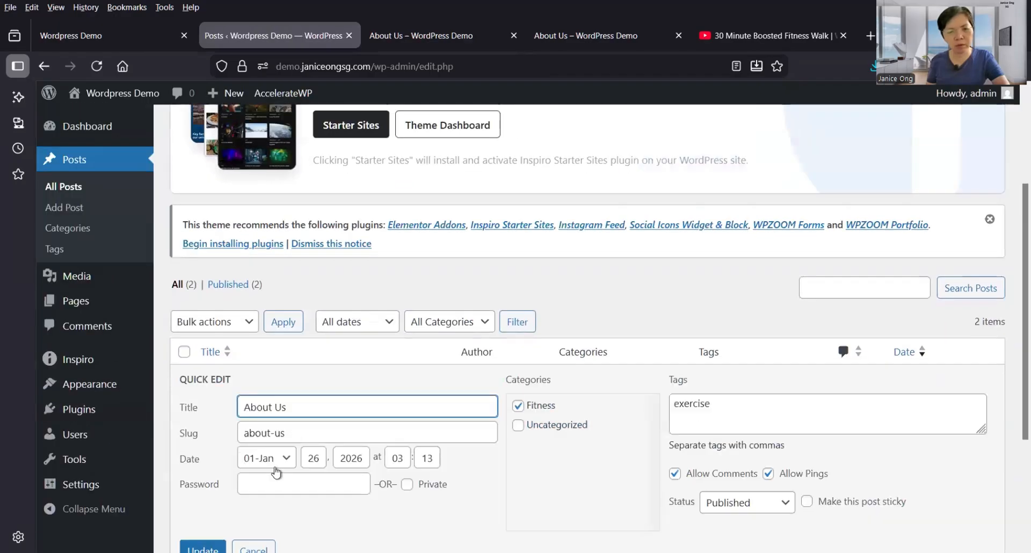
key(Escape)
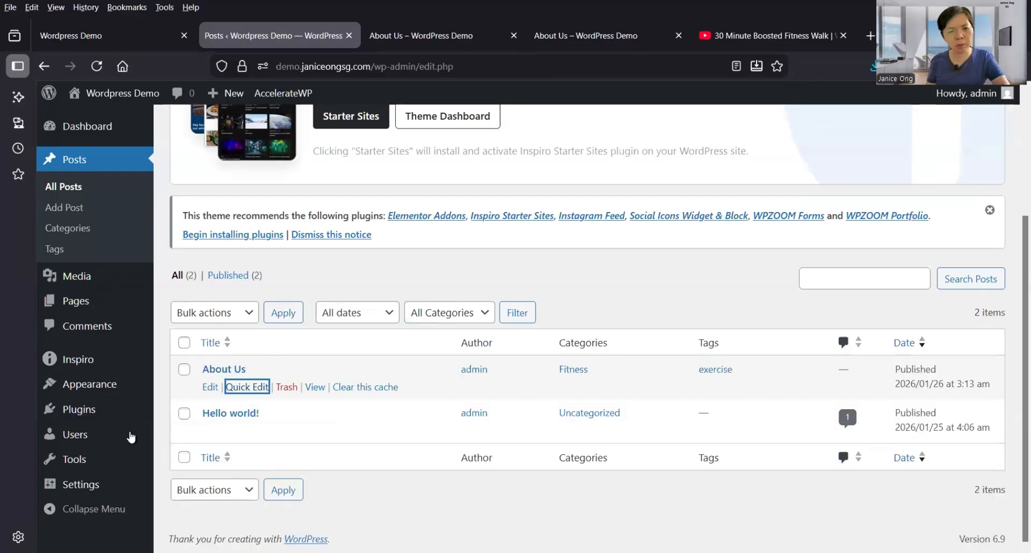
Open the About Us post in the editor and inspect its address.
click(210, 387)
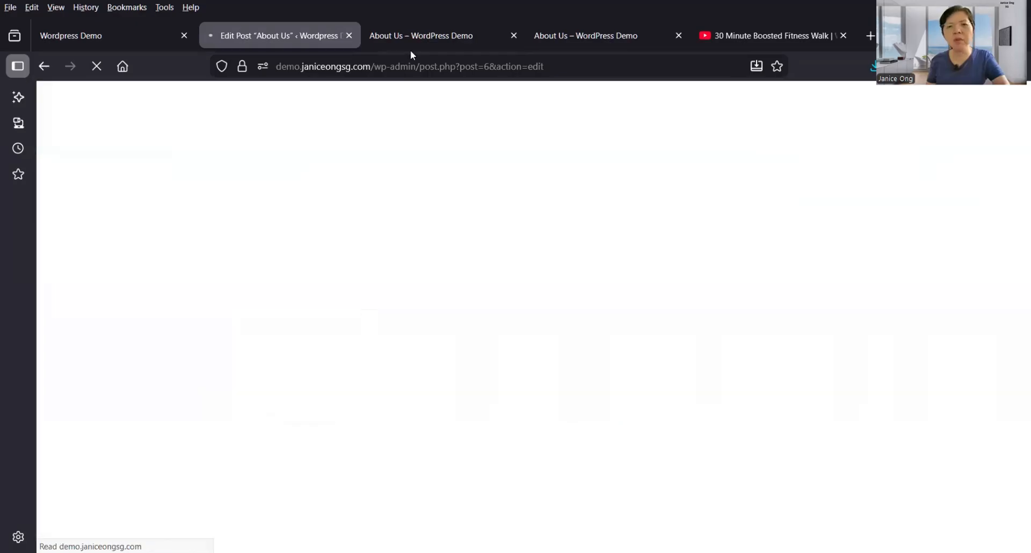
click(427, 68)
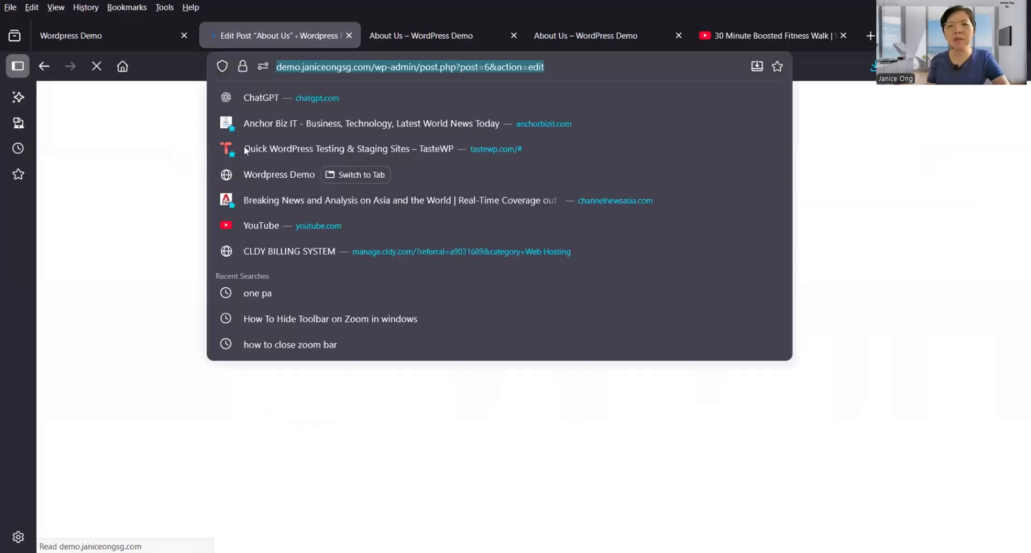
click(176, 176)
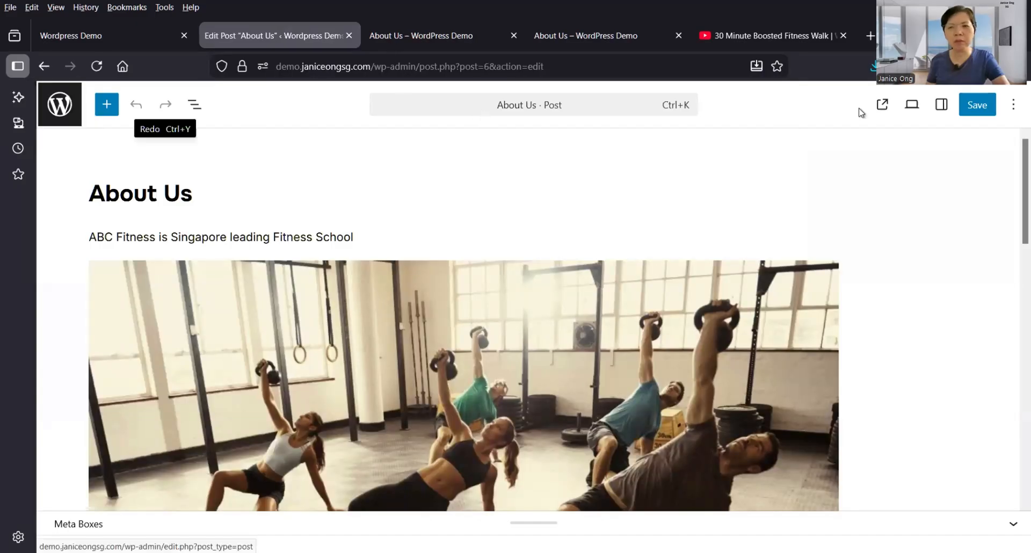
View the published About Us post on the live site and examine the date part of its URL.
click(882, 104)
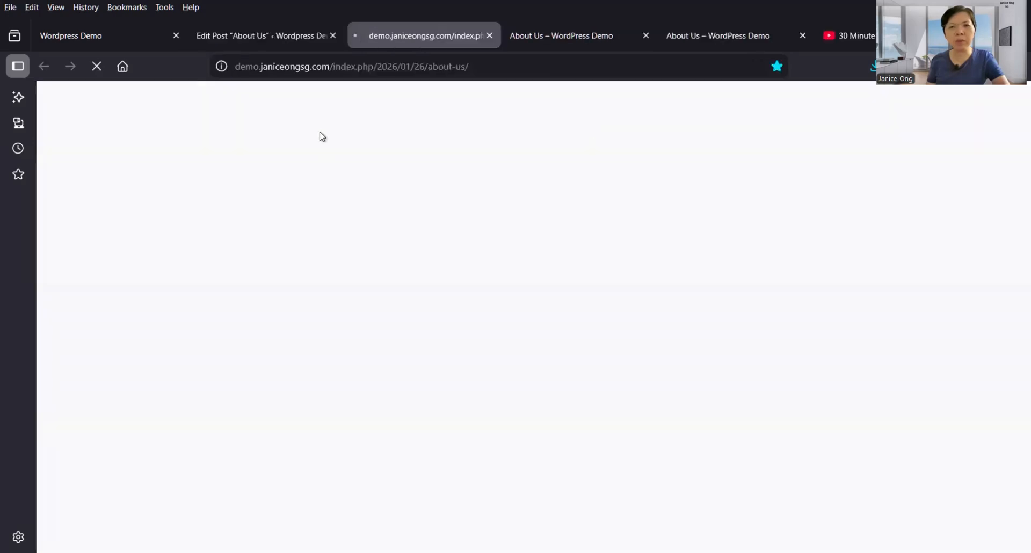
click(426, 69)
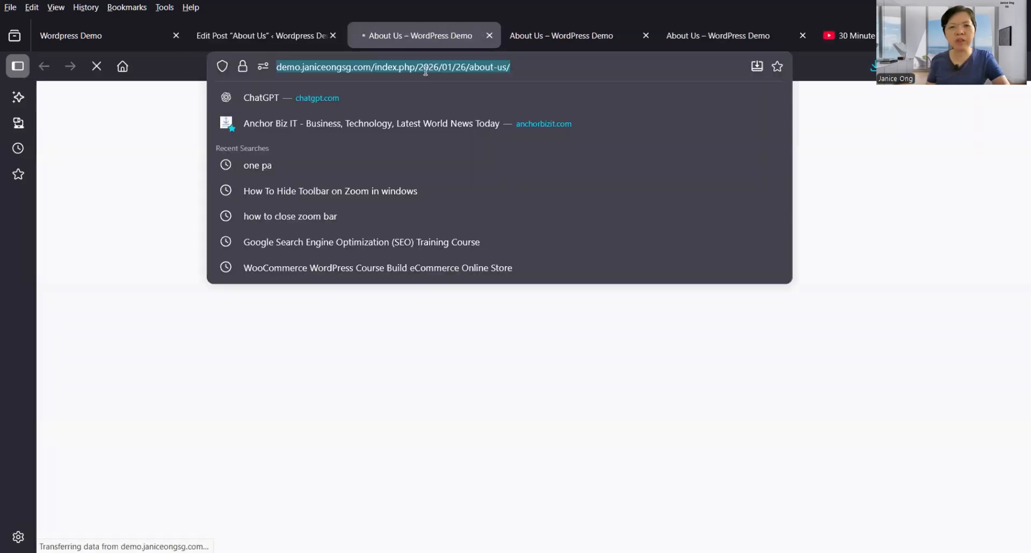
click(459, 69)
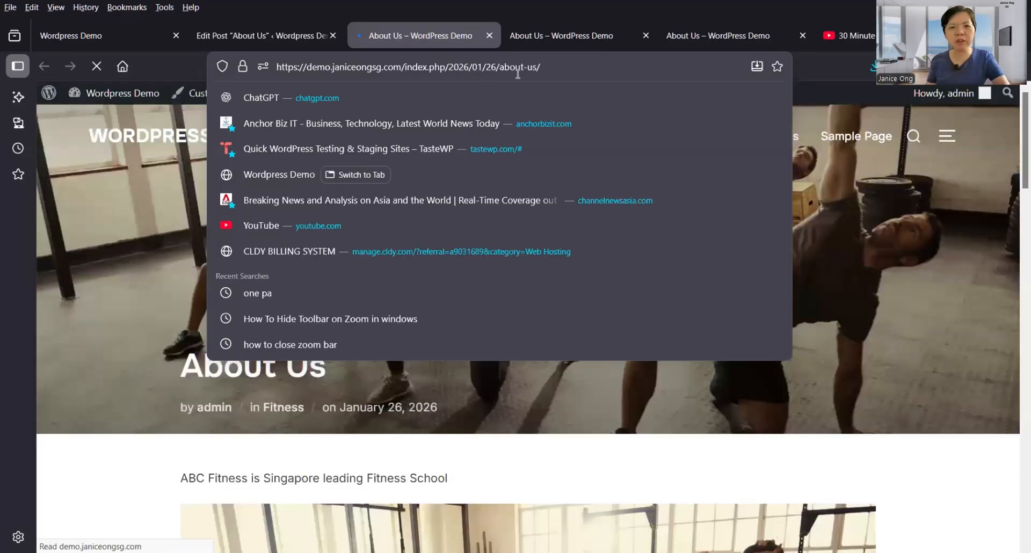
drag(450, 68, 504, 72)
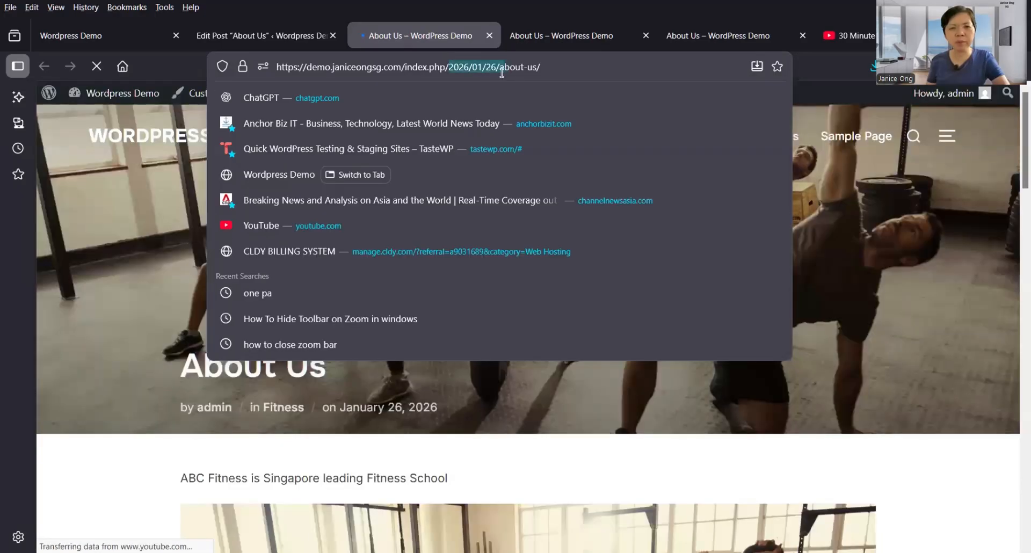
click(146, 216)
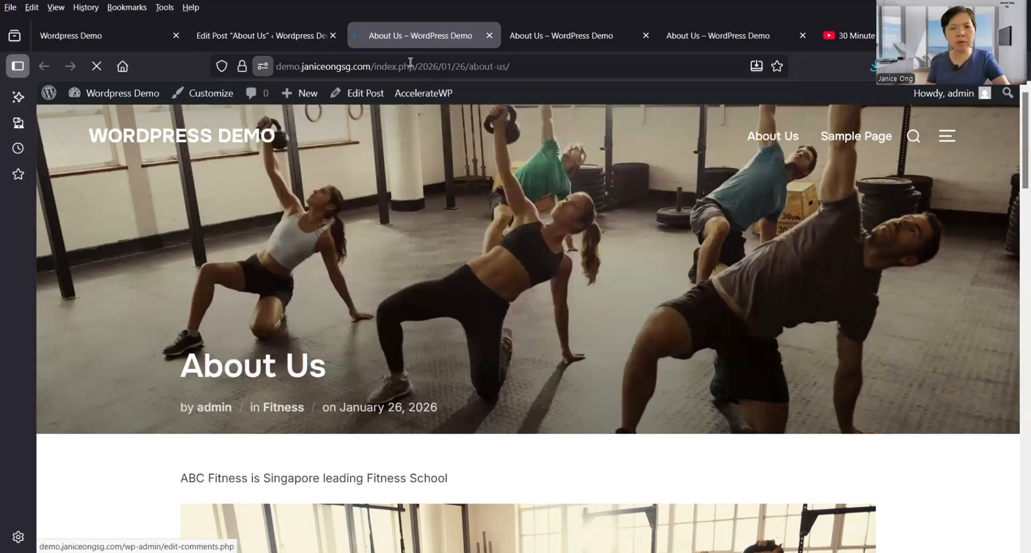
click(436, 63)
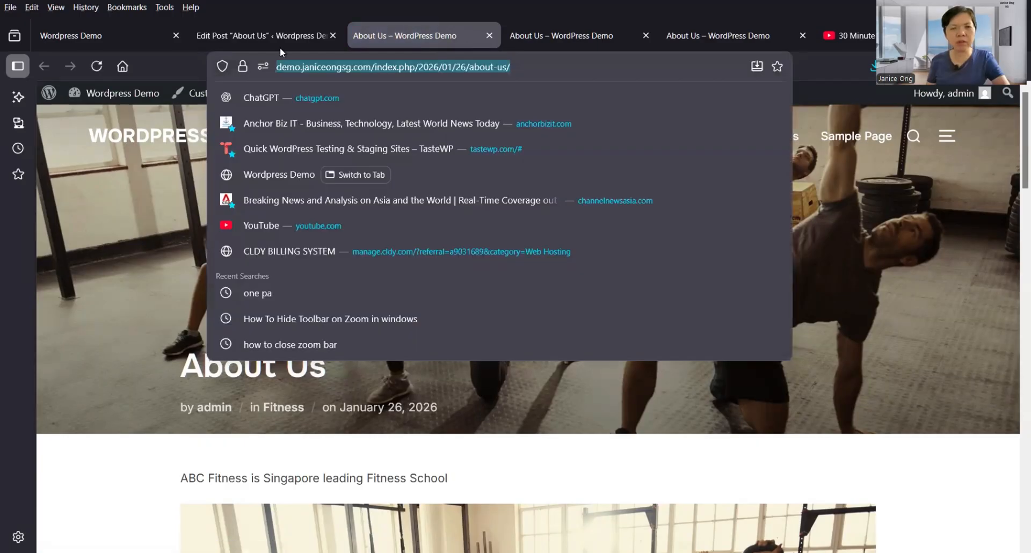
Return to the About Us post editor, leave it for the list of all posts, and look through the list.
click(258, 36)
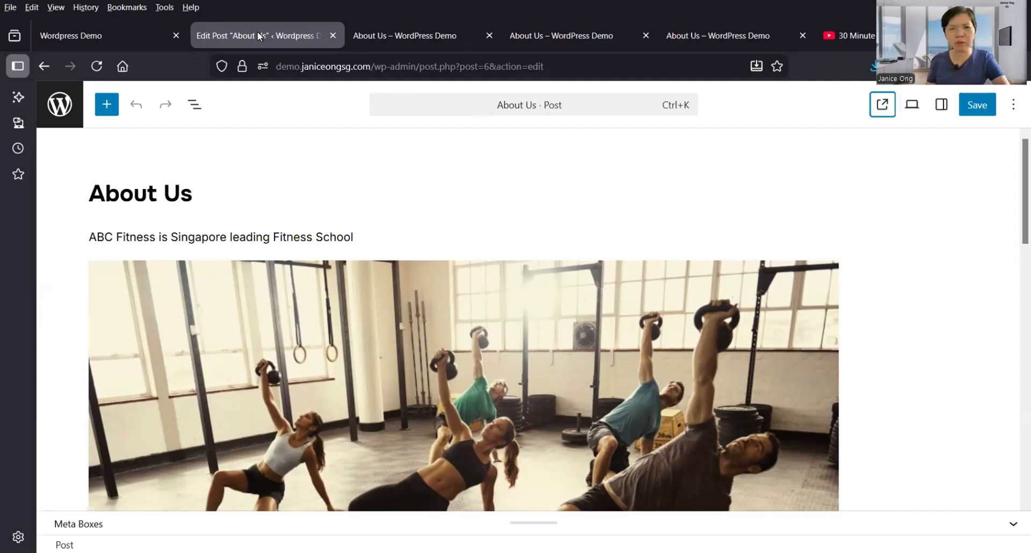
key(ctrl+Tab)
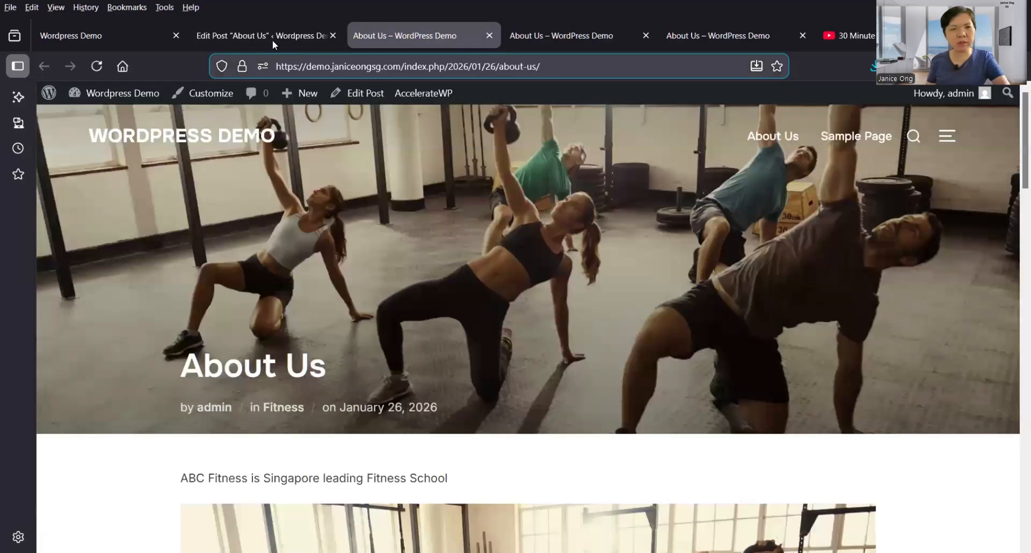
key(ctrl+shift+Tab)
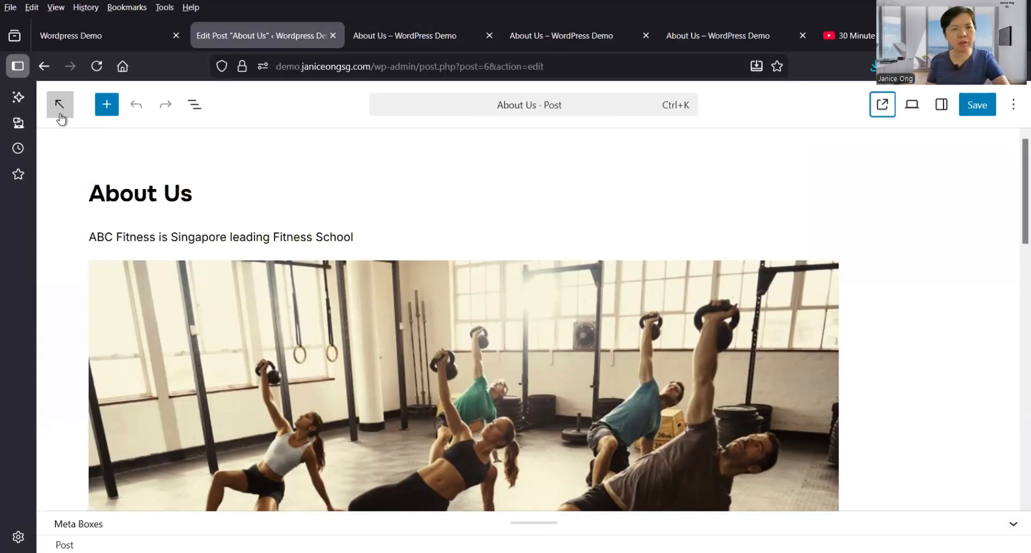
click(61, 116)
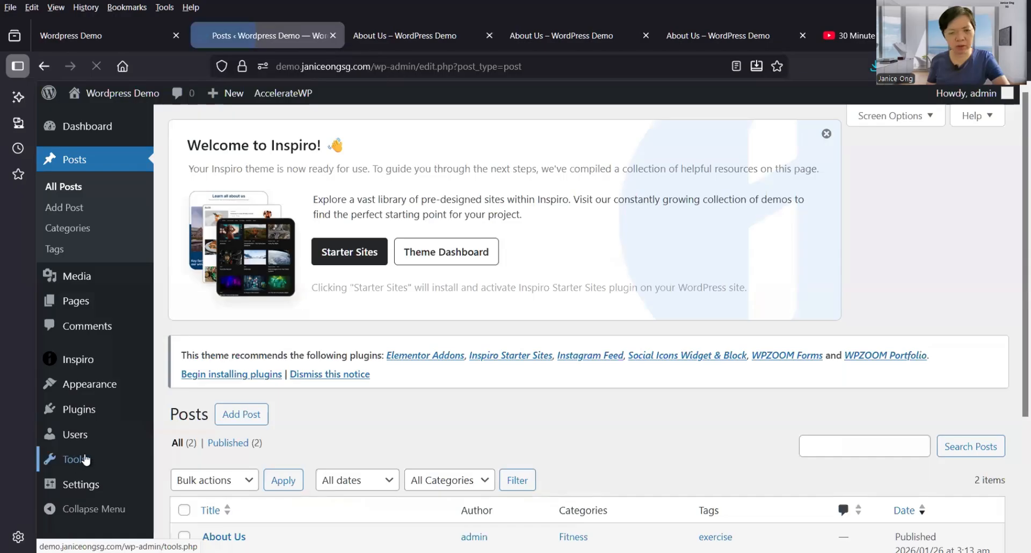
mouse_move(152, 435)
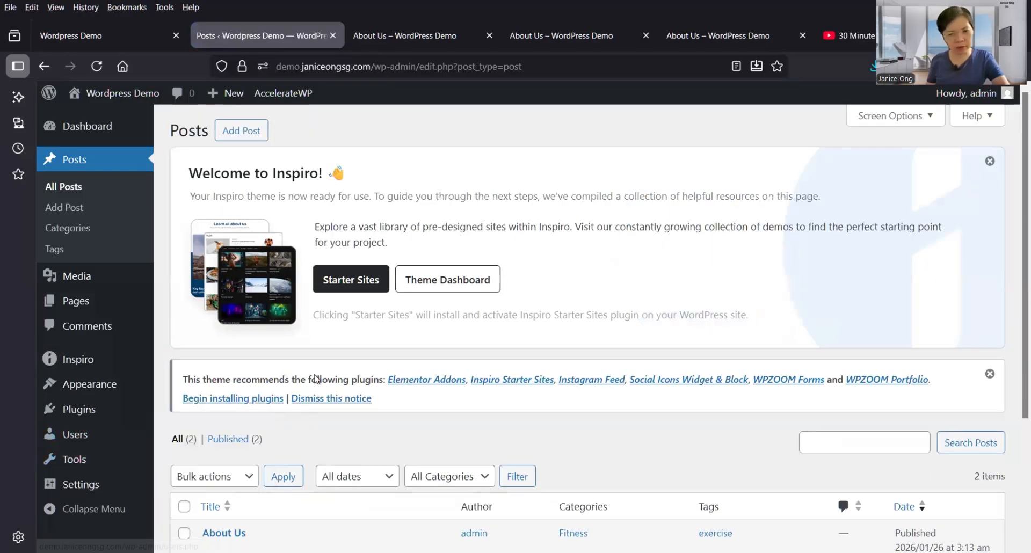
scroll(324, 374, down, 2)
scroll(324, 374, down, 2)
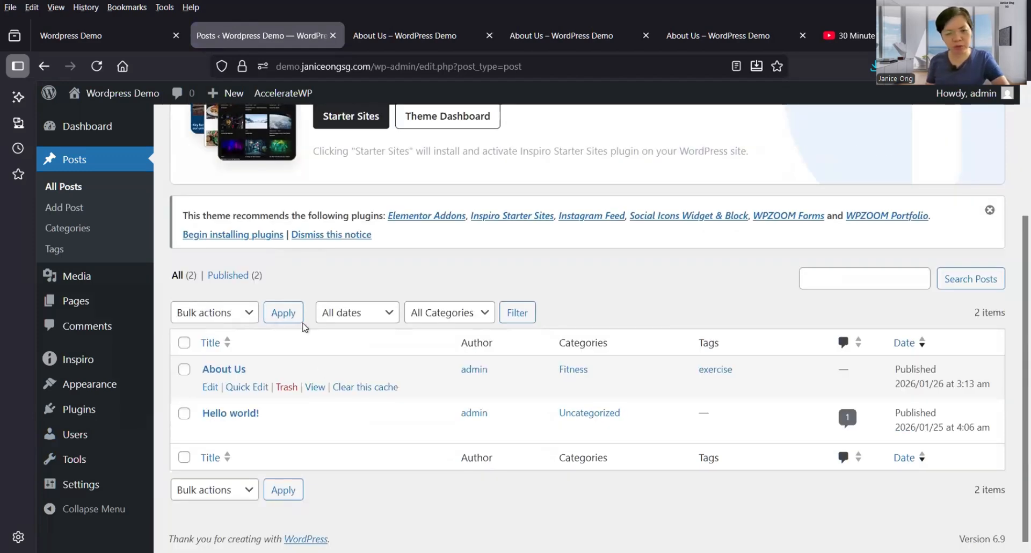
scroll(303, 329, up, 4)
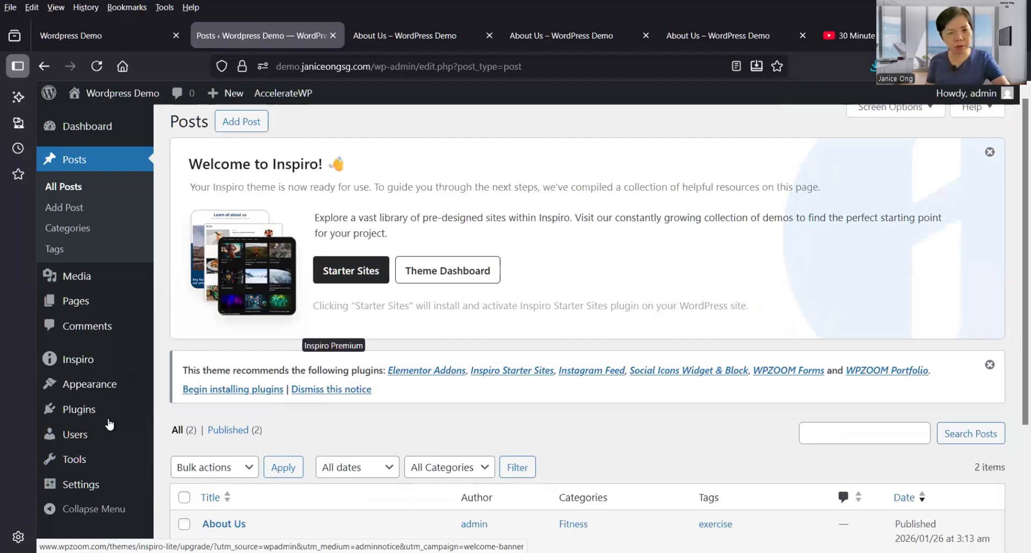
Open the admin page for adding new plugins.
mouse_move(81, 412)
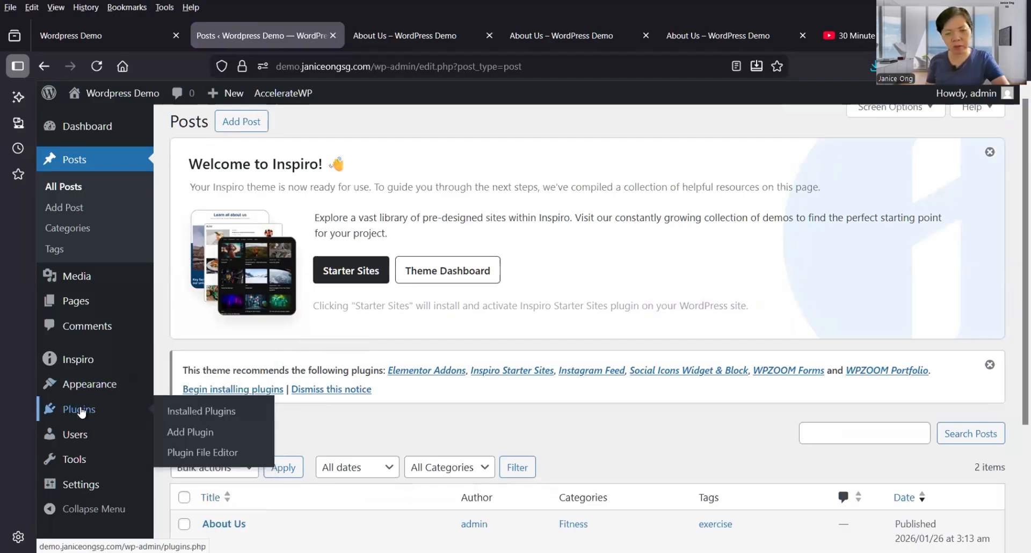
scroll(81, 412, down, 2)
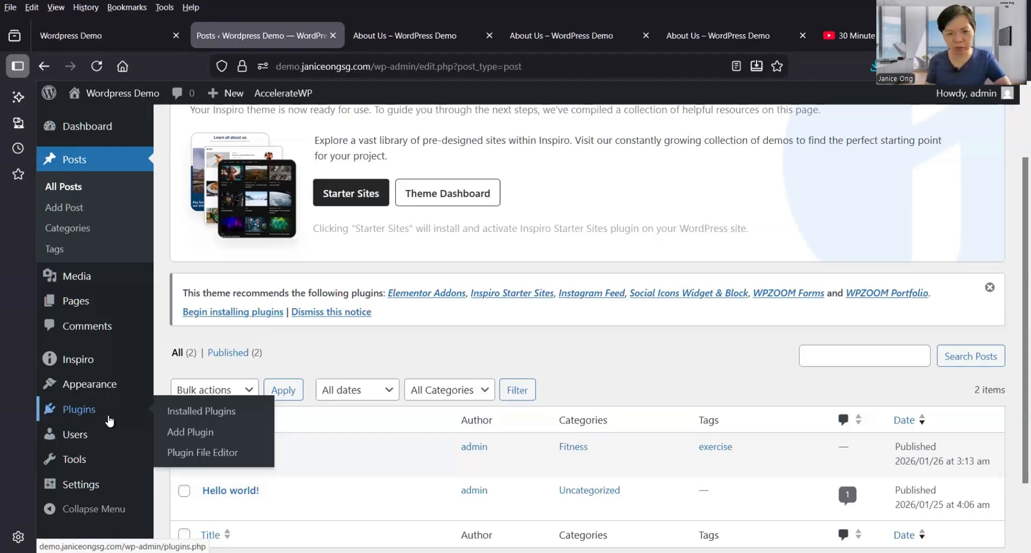
click(194, 432)
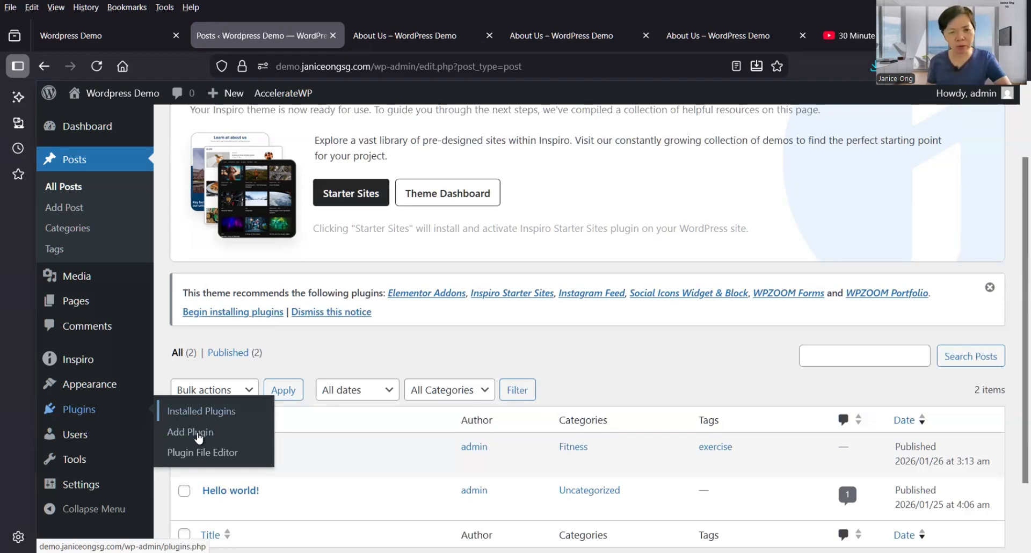
click(197, 434)
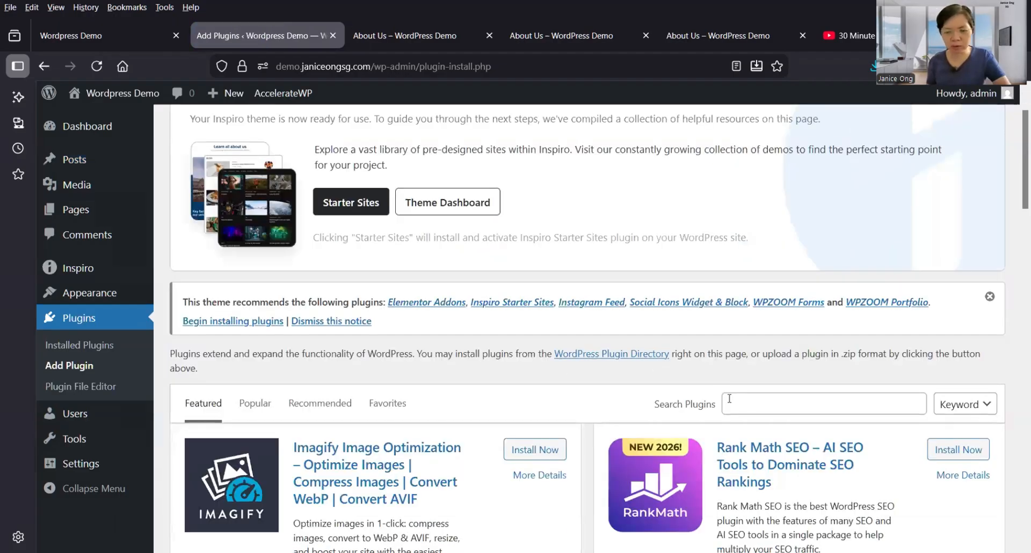
Search the plugin directory for "classic editor" and install the Classic Editor plugin by WordPress.org.
click(729, 398)
text(cla)
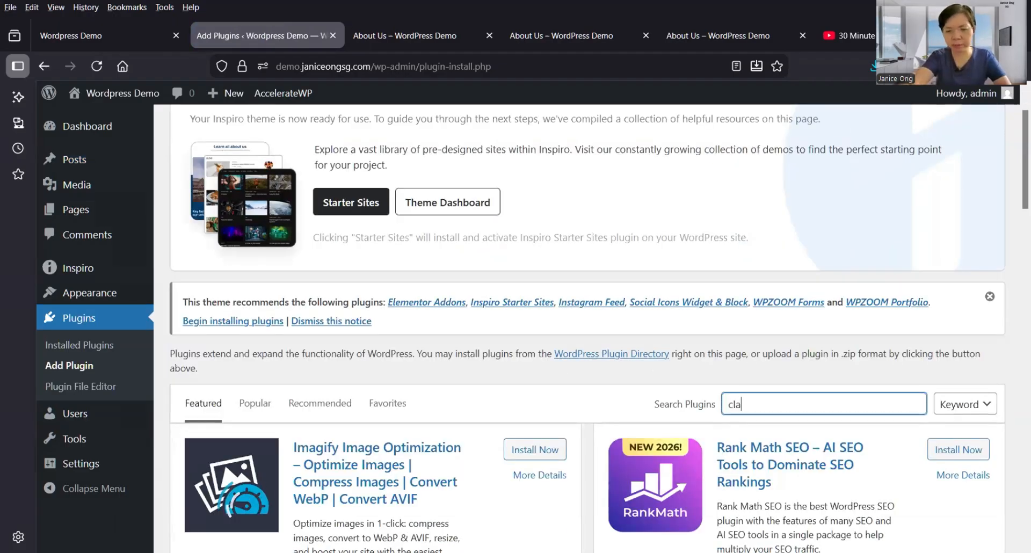
text(ssic edi)
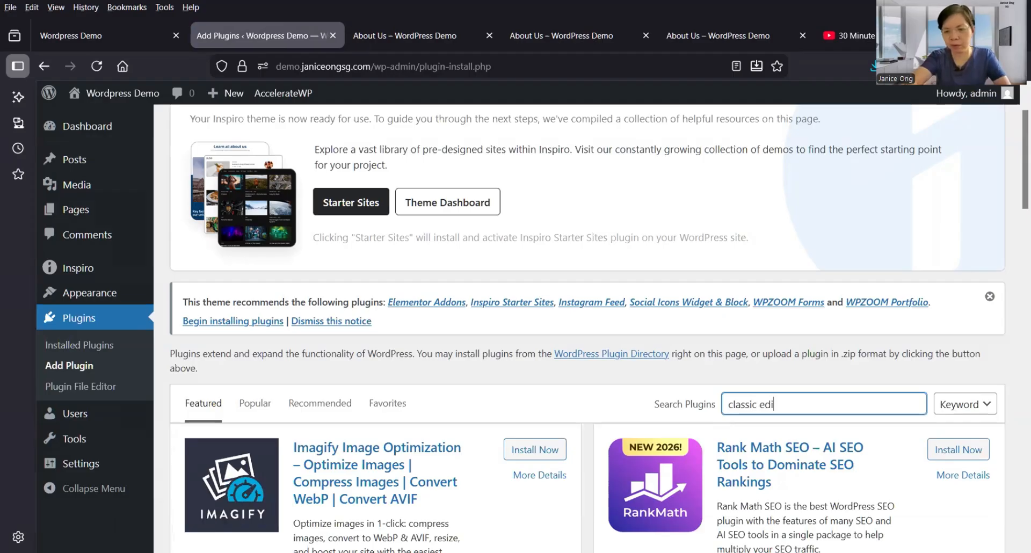
text(tor)
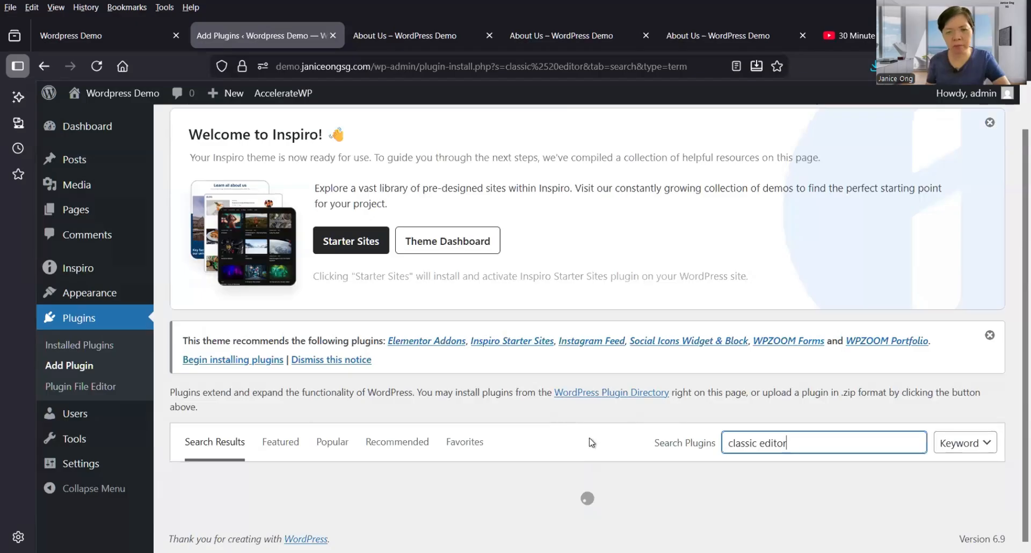
scroll(411, 370, down, 4)
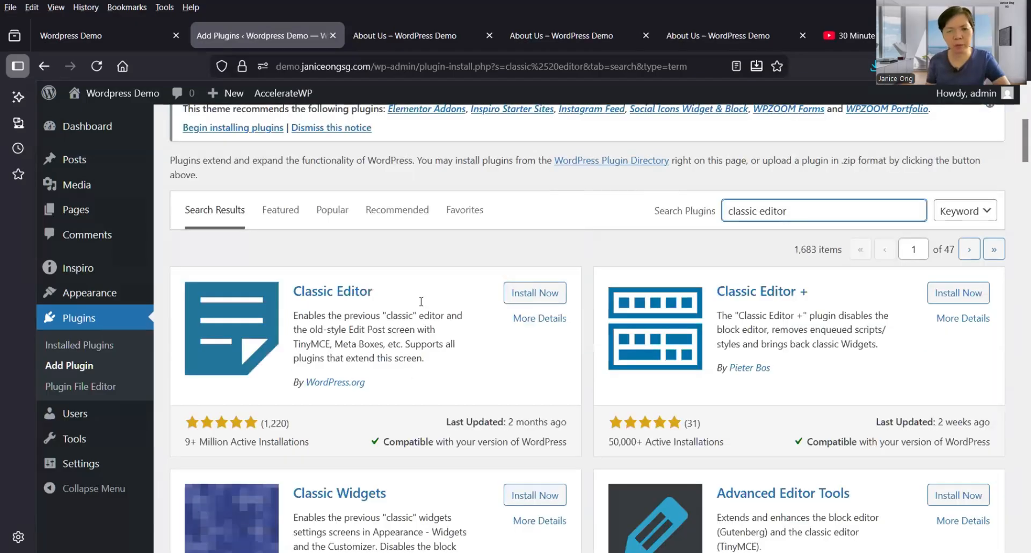
click(526, 297)
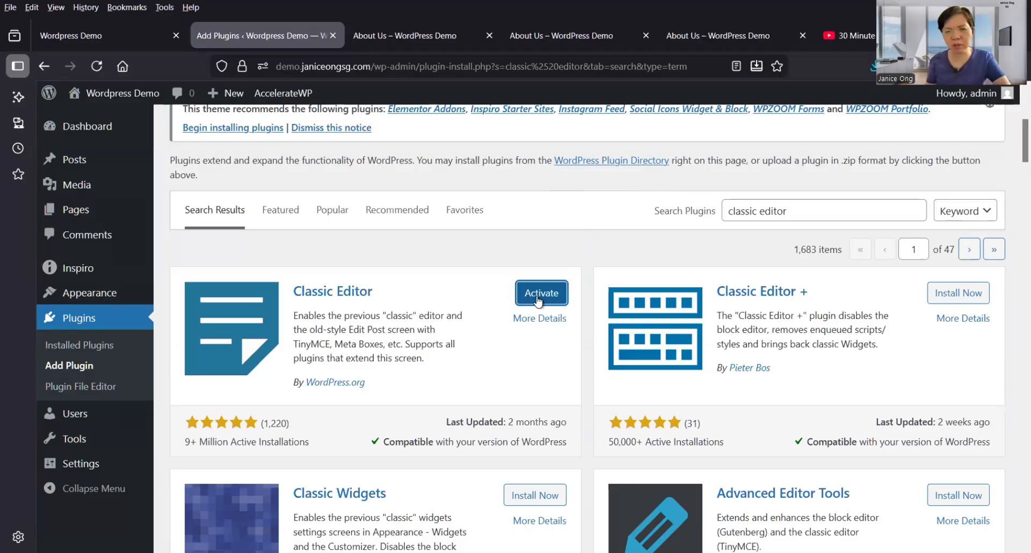
Activate the Classic Editor plugin and check its entry in the list of installed plugins.
click(539, 298)
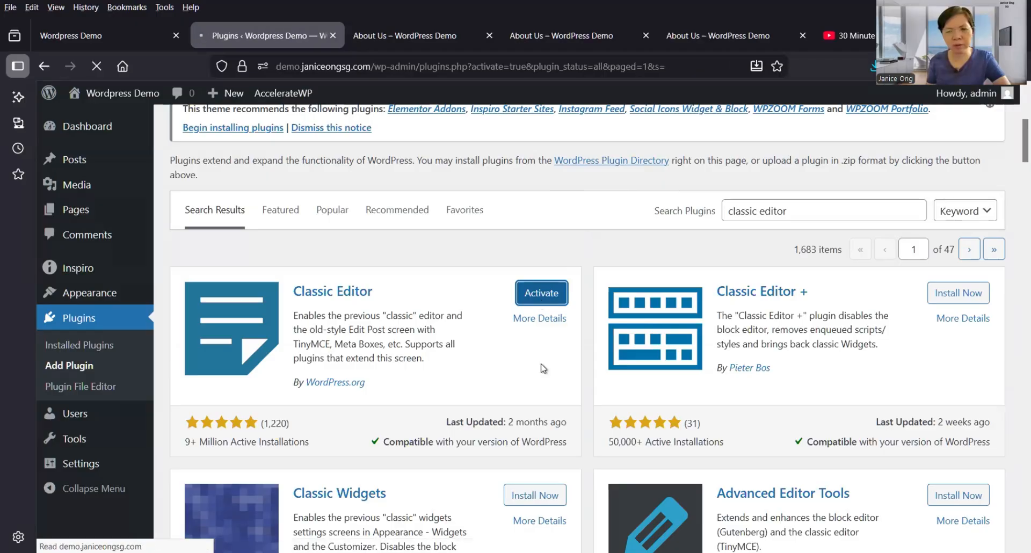
scroll(541, 385, down, 6)
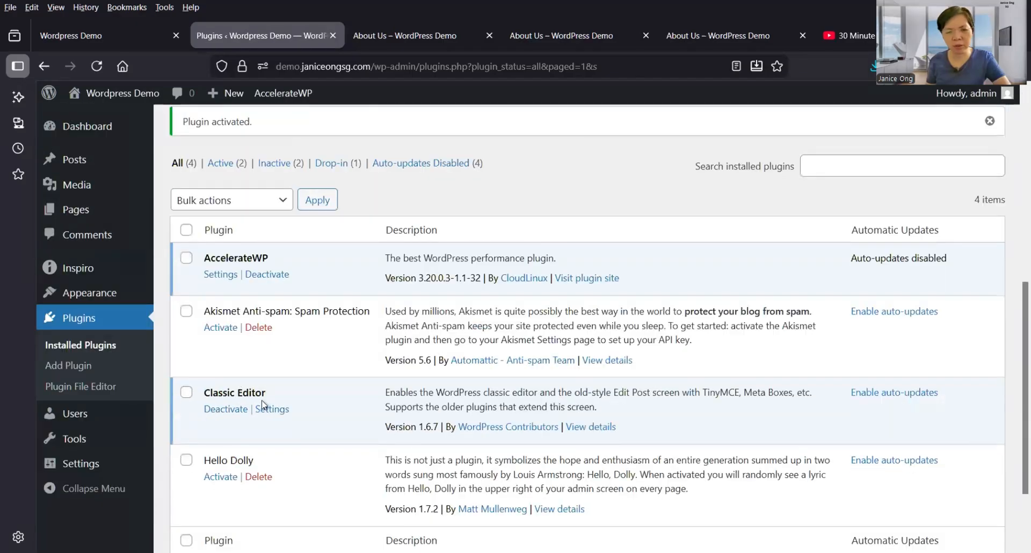
scroll(263, 406, up, 3)
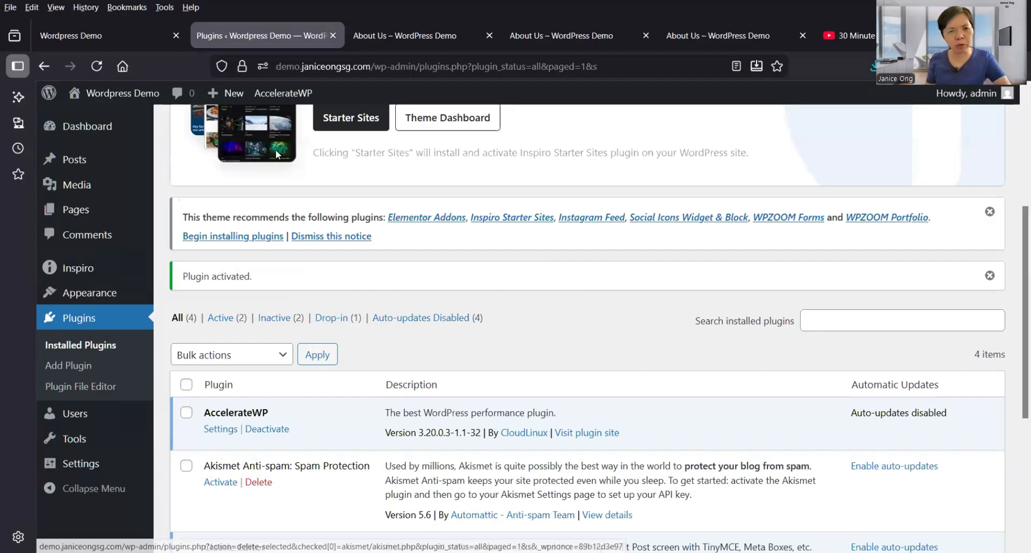
Return to adding plugins, search the plugin directory for "editor", and look through the matching plugins.
scroll(263, 406, up, 4)
click(263, 131)
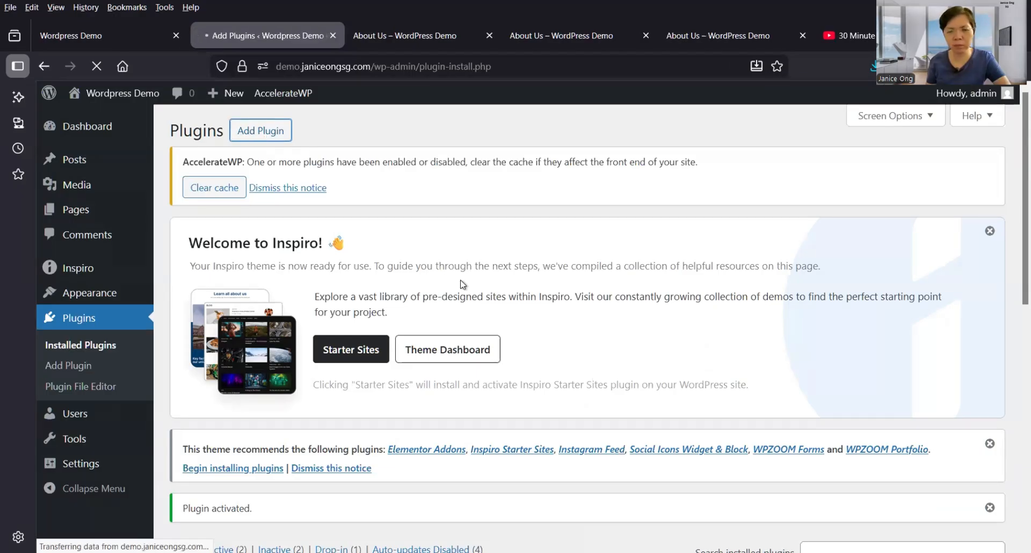
scroll(471, 286, down, 3)
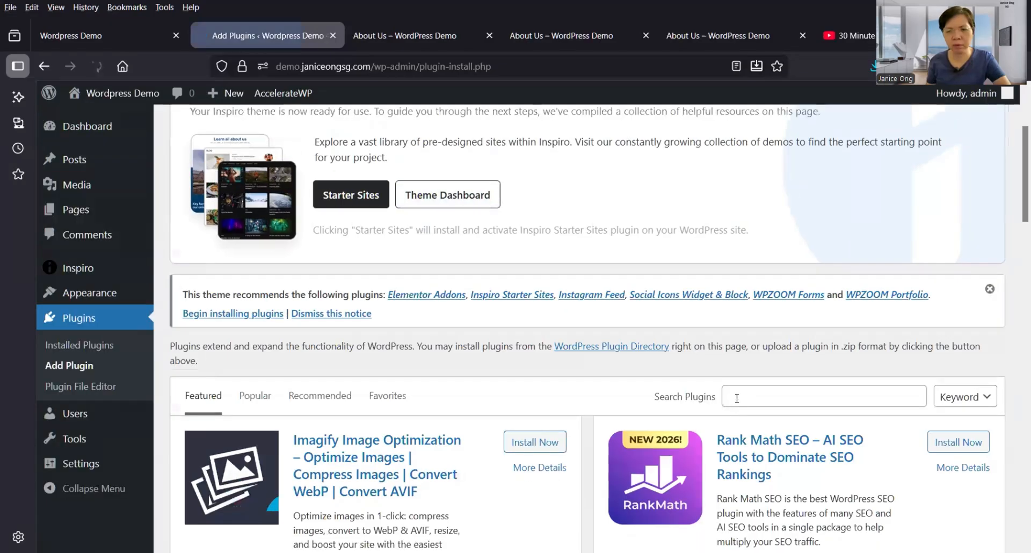
click(736, 398)
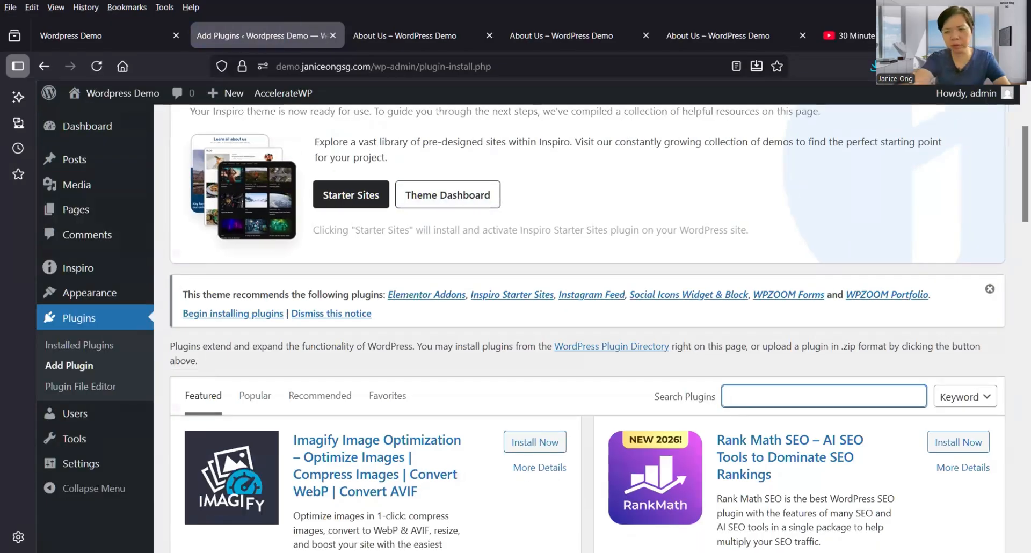
text(editor)
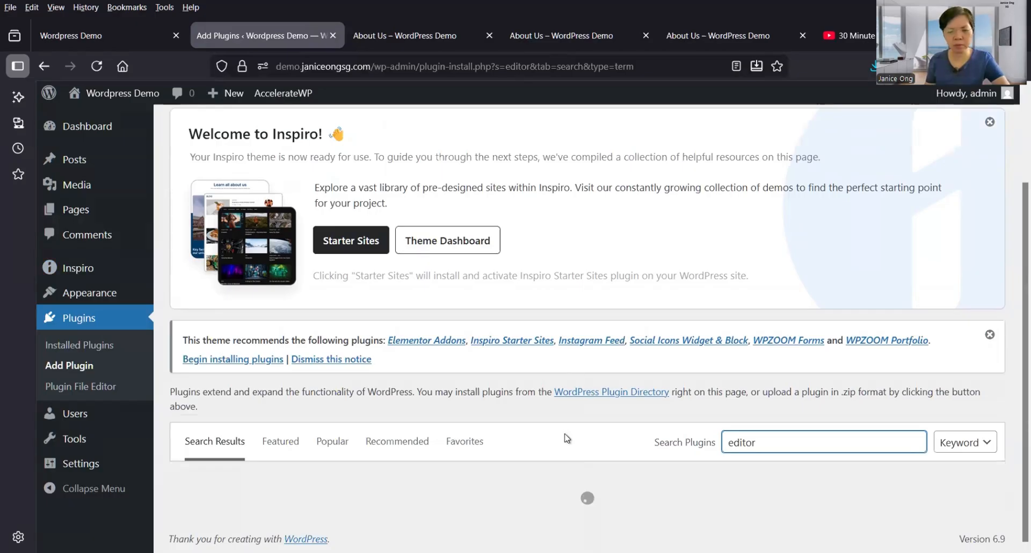
scroll(565, 438, down, 1)
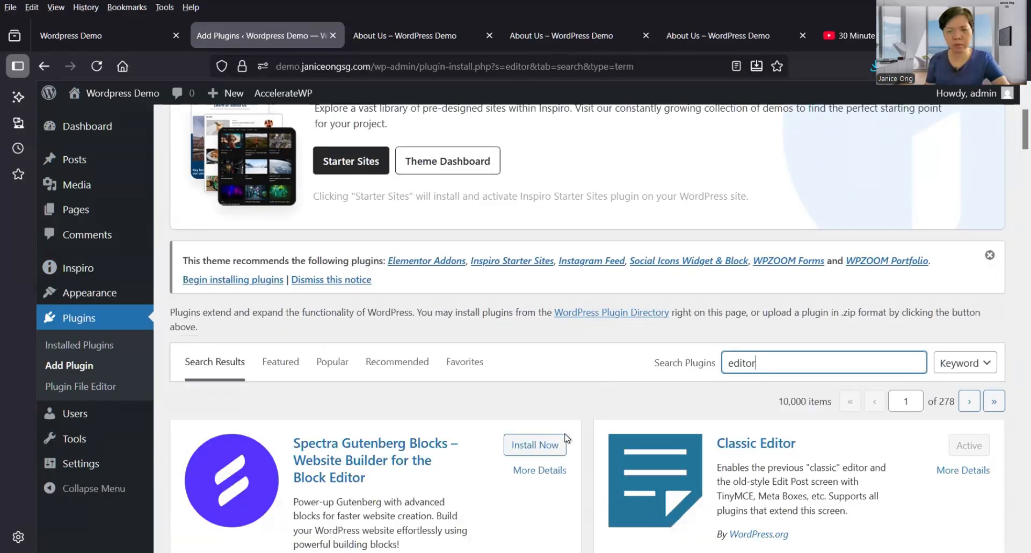
scroll(565, 438, down, 5)
scroll(565, 439, down, 1)
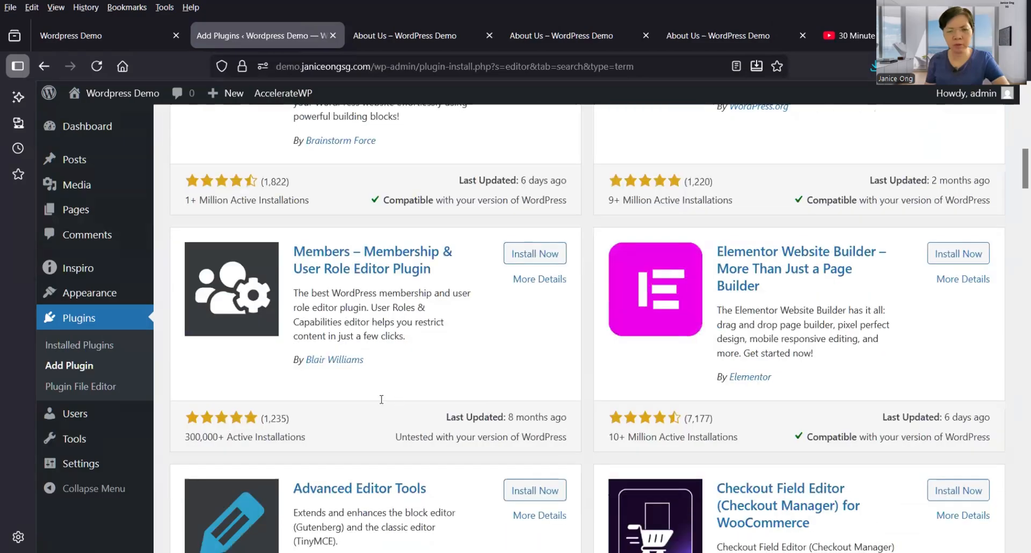
Install and activate the Advanced Editor Tools plugin from the plugin search results.
scroll(381, 400, down, 2)
click(504, 385)
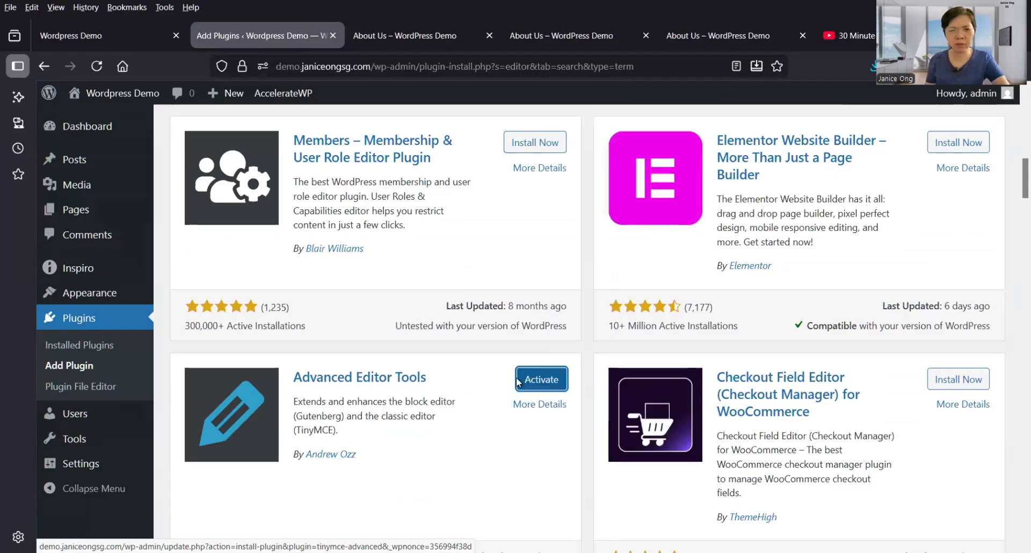
click(518, 382)
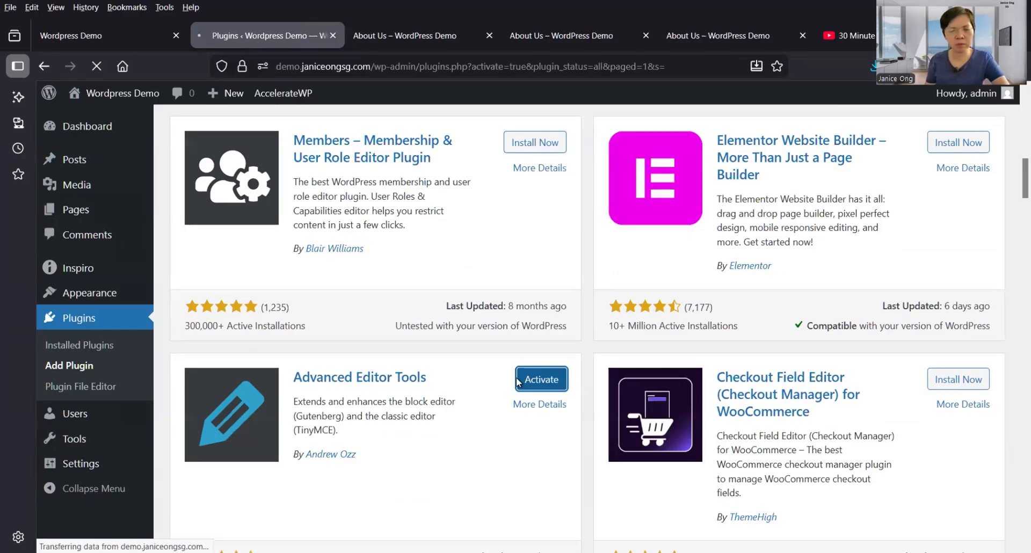
Open the Advanced Editor Tools settings and show the Classic Editor (TinyMCE) toolbar configuration.
scroll(532, 400, down, 5)
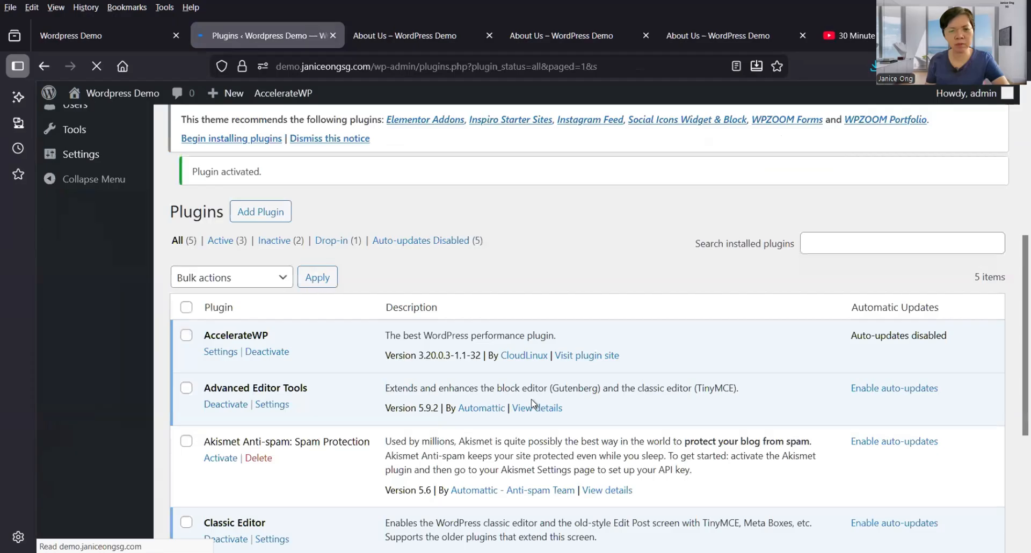
scroll(532, 403, down, 3)
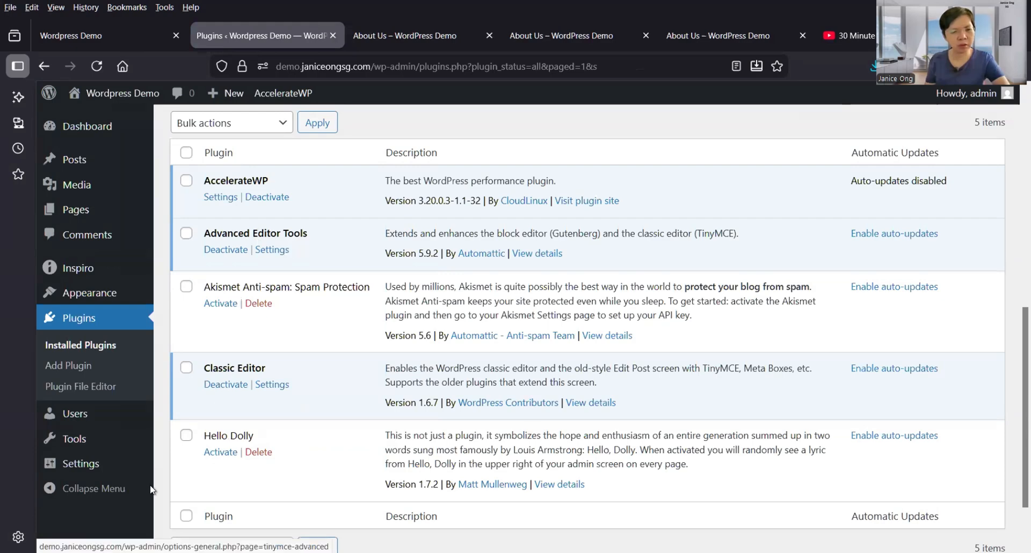
mouse_move(85, 444)
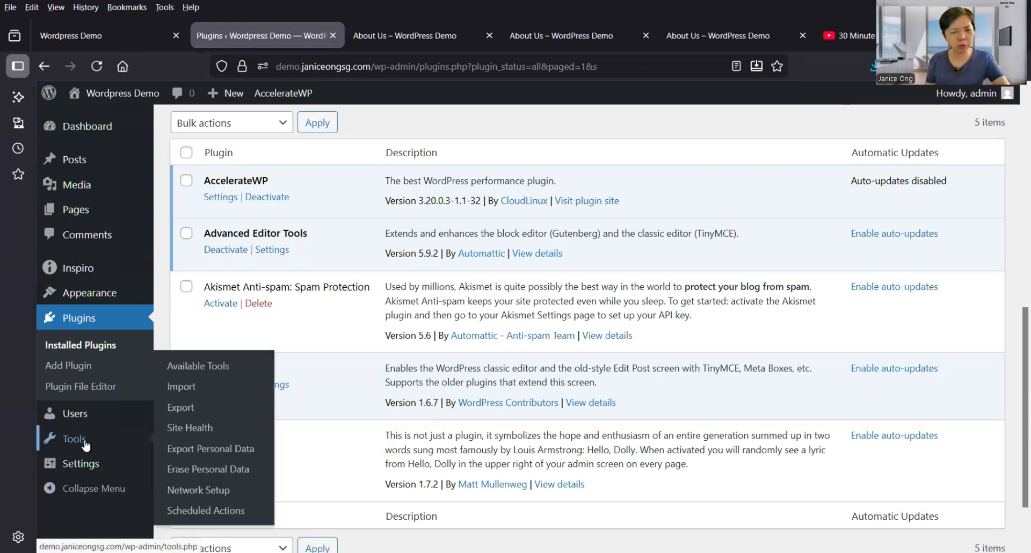
mouse_move(88, 467)
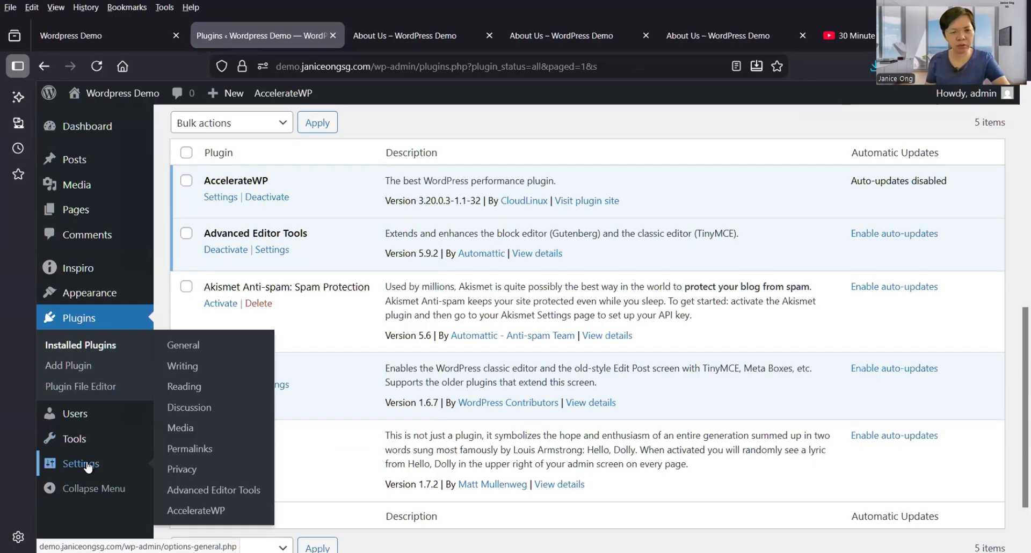
click(206, 493)
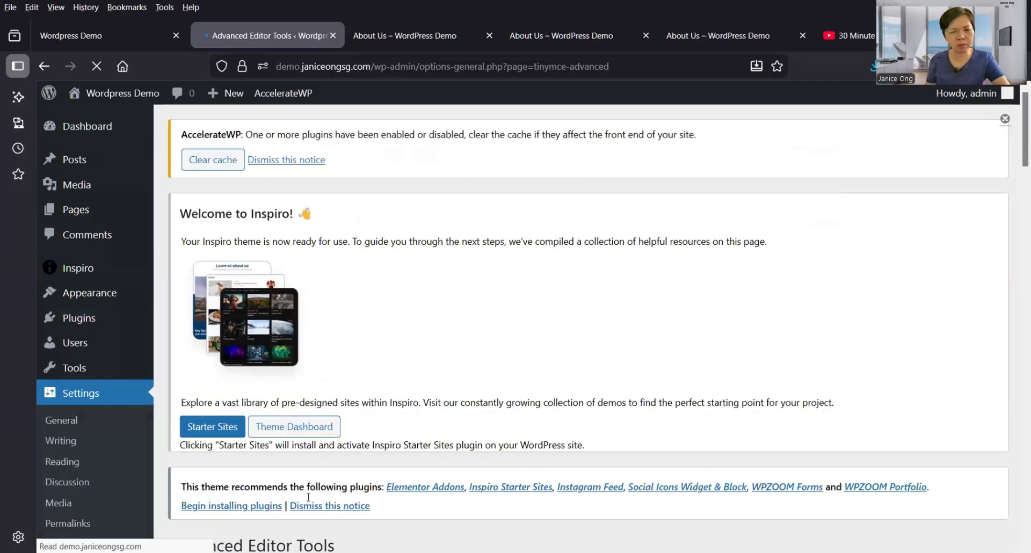
scroll(307, 497, down, 4)
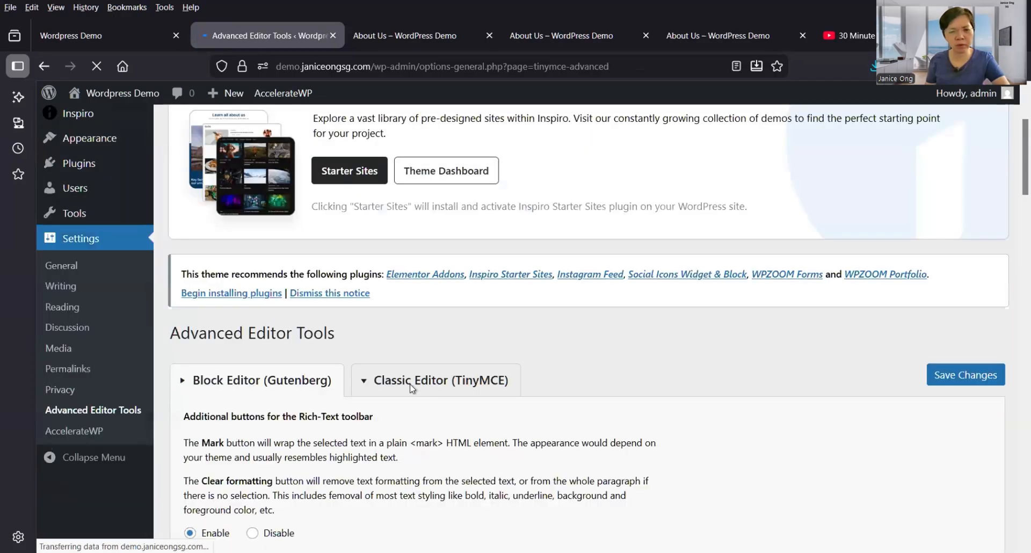
click(405, 367)
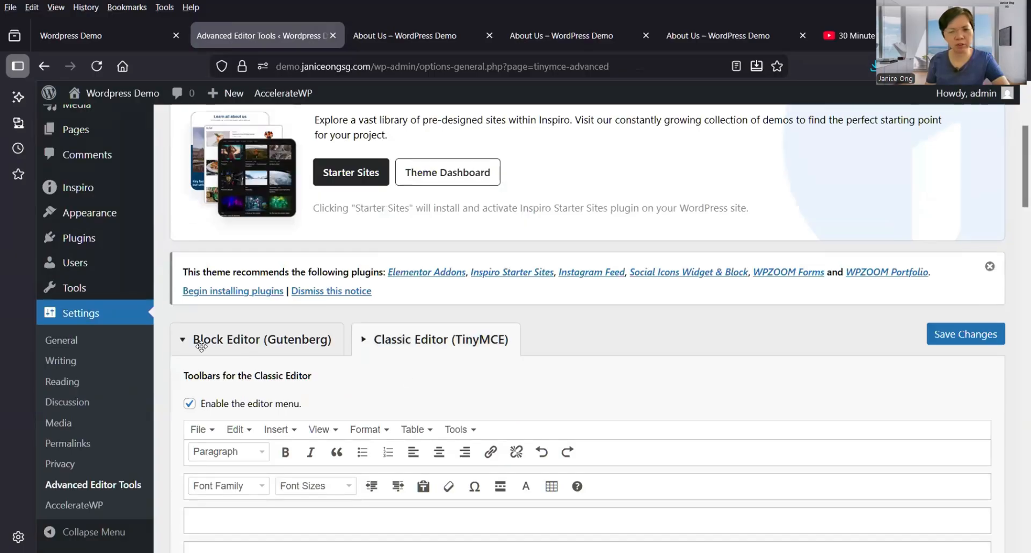
Add Underline after Italic and Justify after Align right in the Classic Editor's first toolbar row, and save the changes.
scroll(285, 290, down, 2)
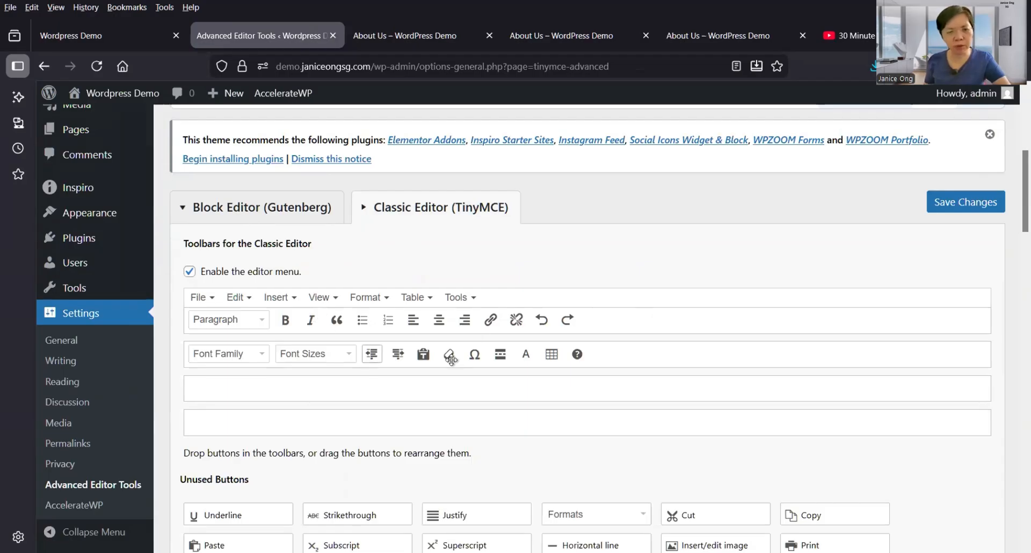
scroll(349, 381, down, 1)
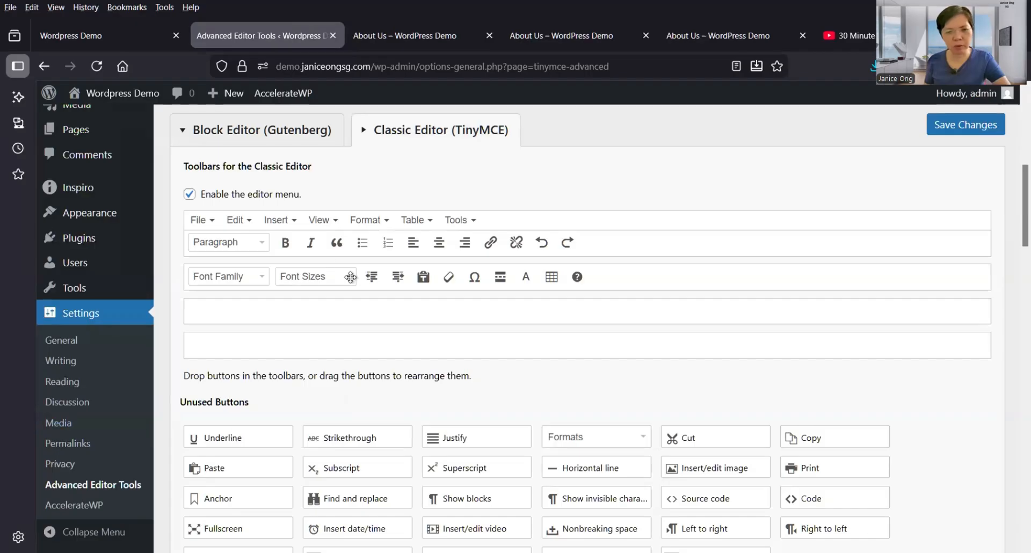
drag(350, 278, 333, 243)
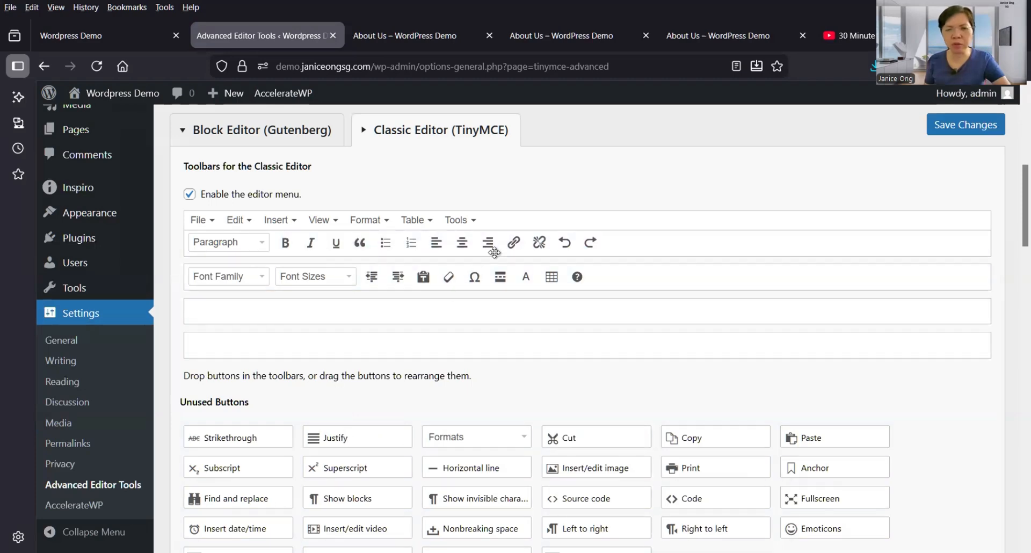
drag(494, 252, 496, 246)
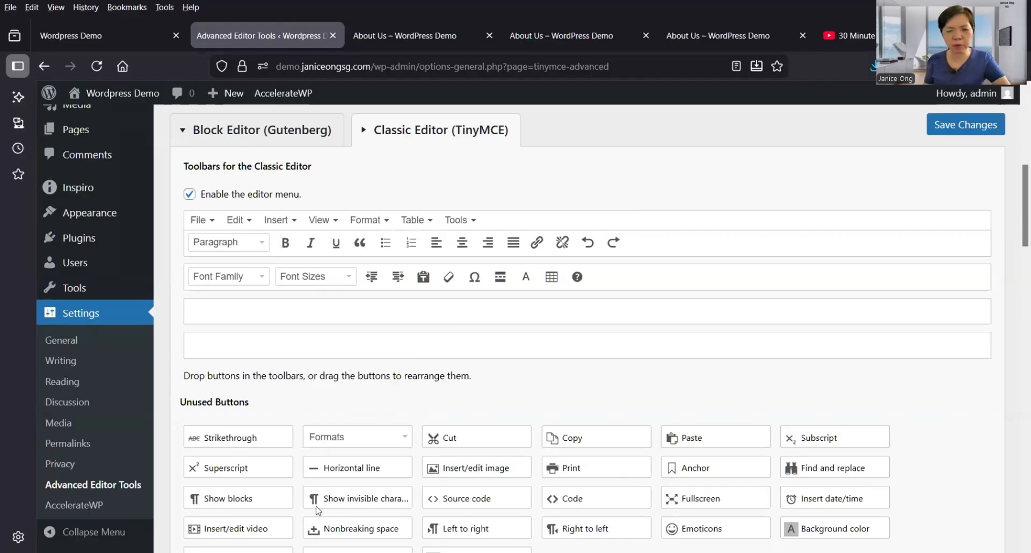
scroll(366, 425, down, 1)
scroll(514, 331, up, 1)
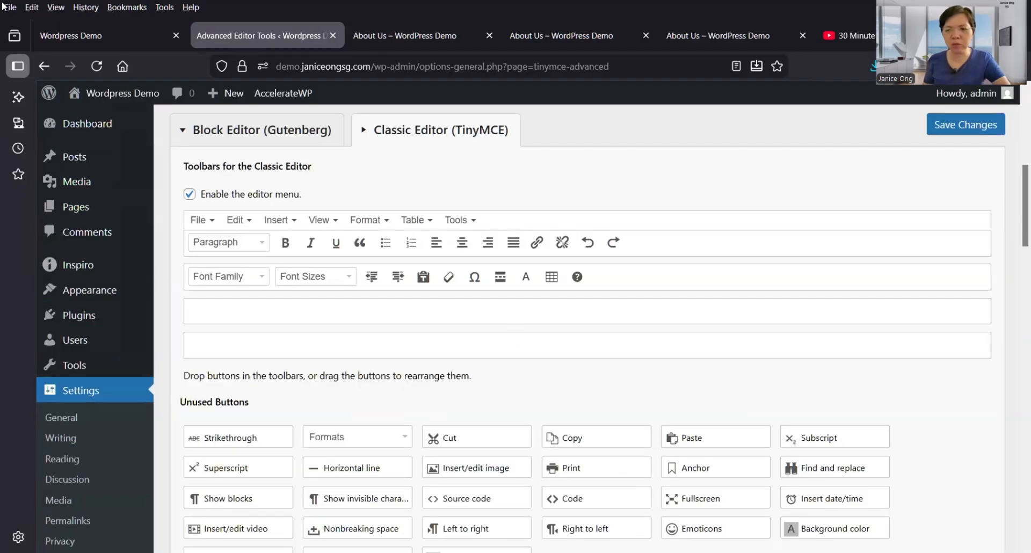
click(966, 126)
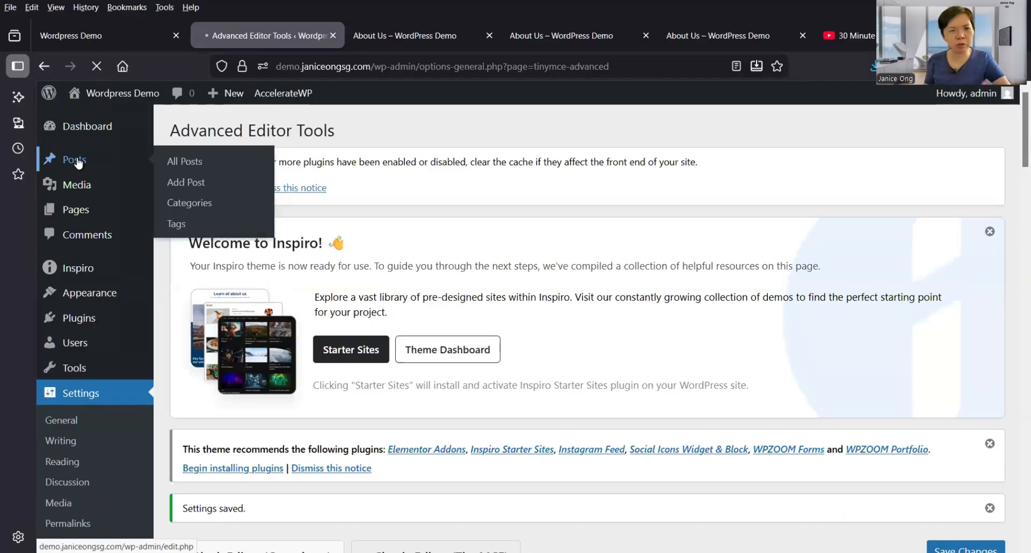
Open the About Us post from the posts list for editing.
click(79, 162)
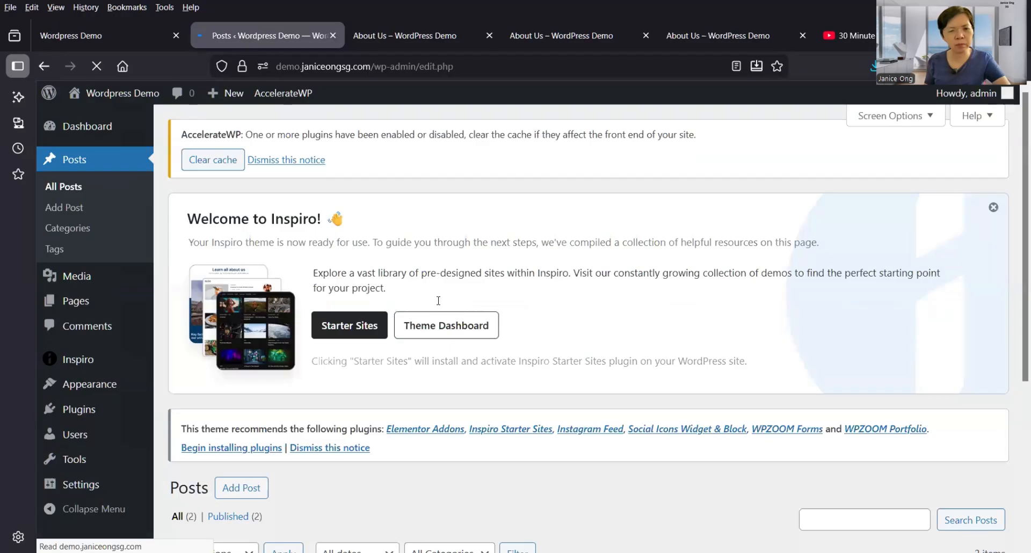
scroll(440, 301, down, 2)
scroll(230, 454, down, 2)
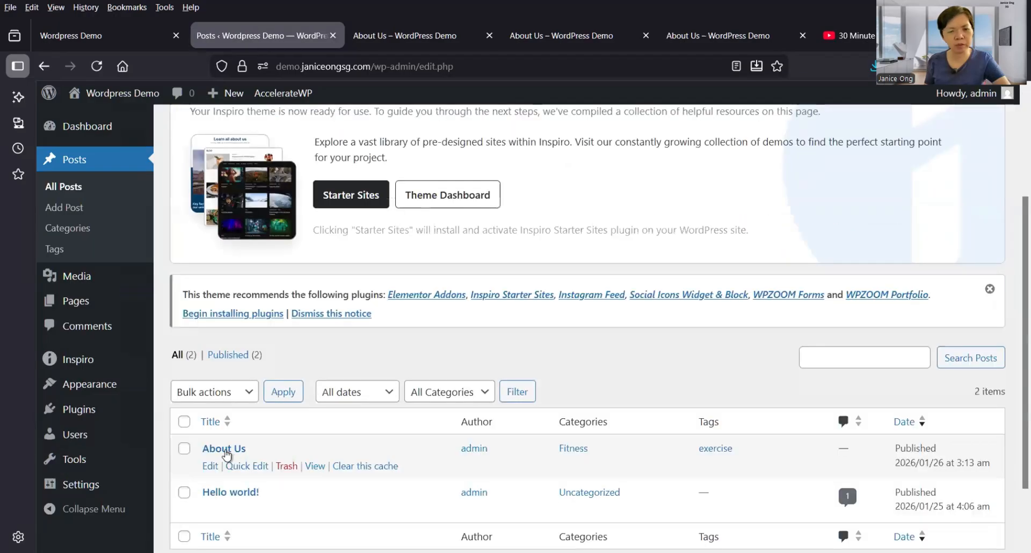
click(225, 450)
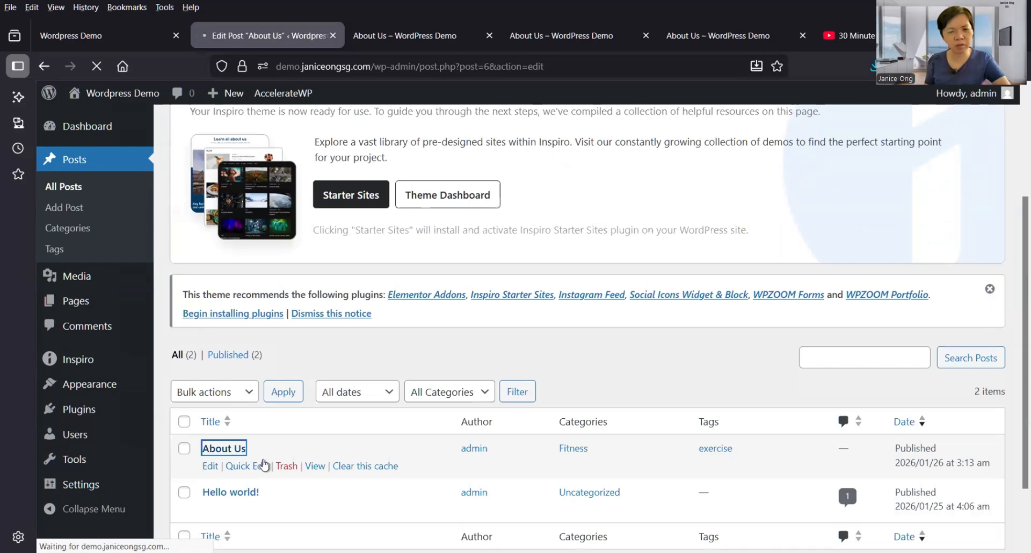
scroll(270, 466, down, 5)
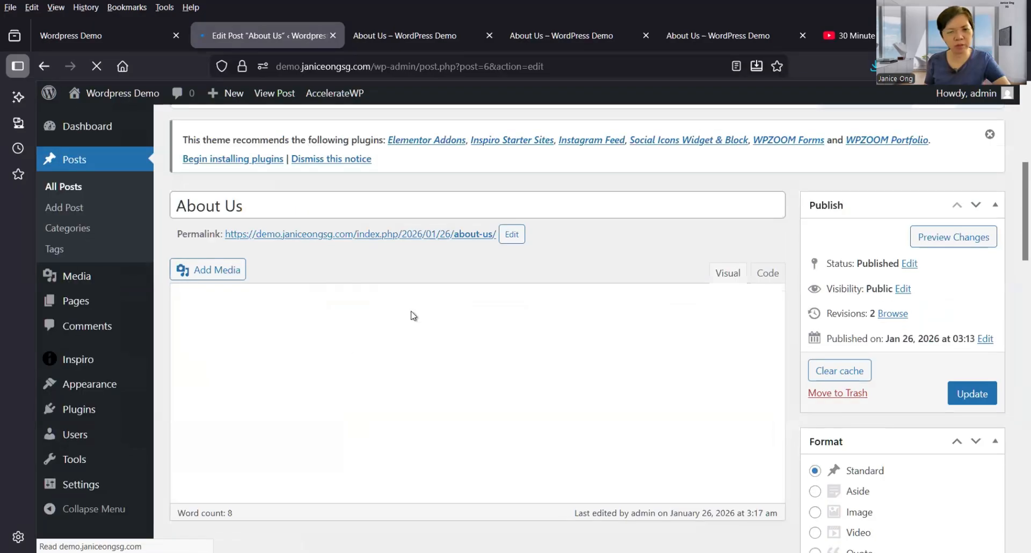
scroll(408, 398, down, 3)
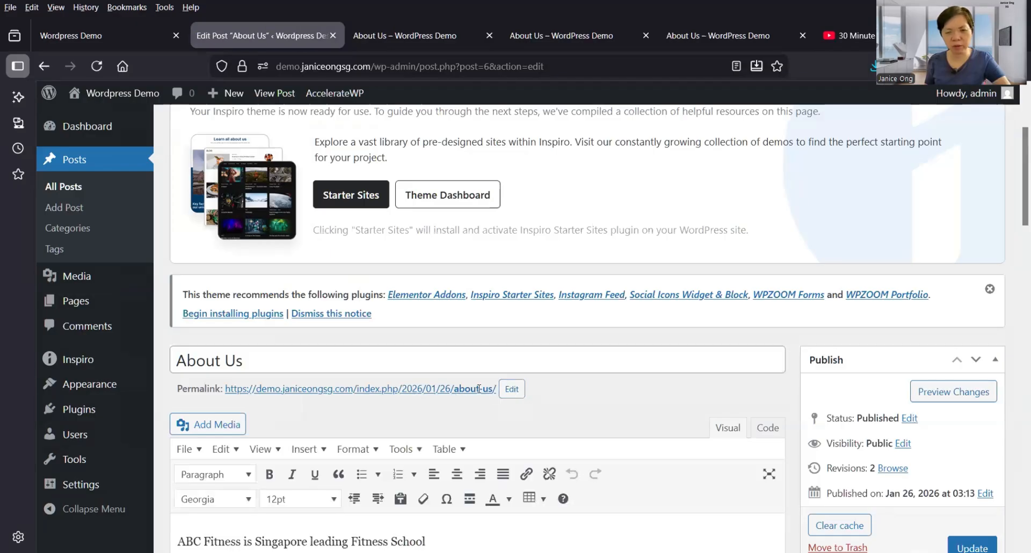
Try changing the About Us post's permalink slug to about-us-abcfitness.
click(508, 390)
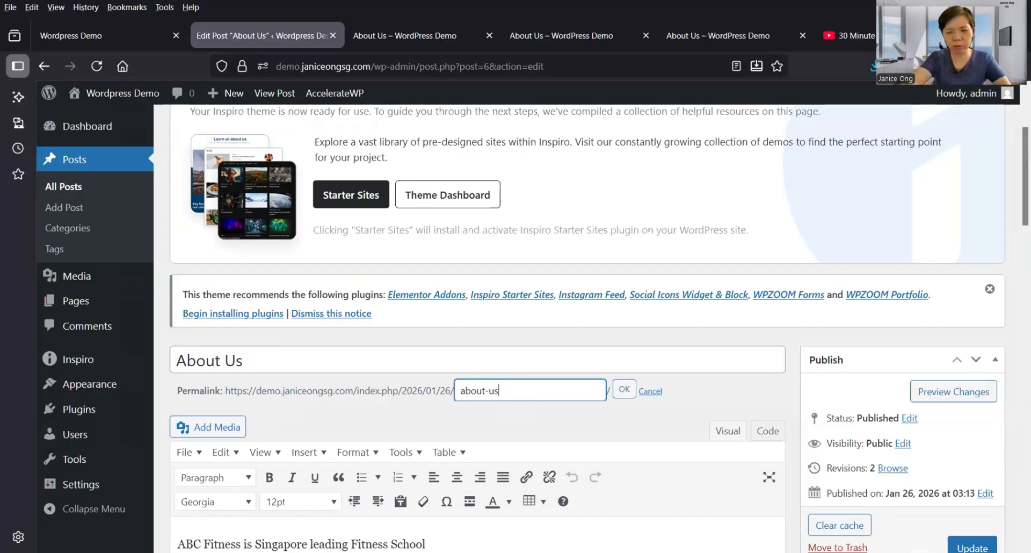
text(-abc)
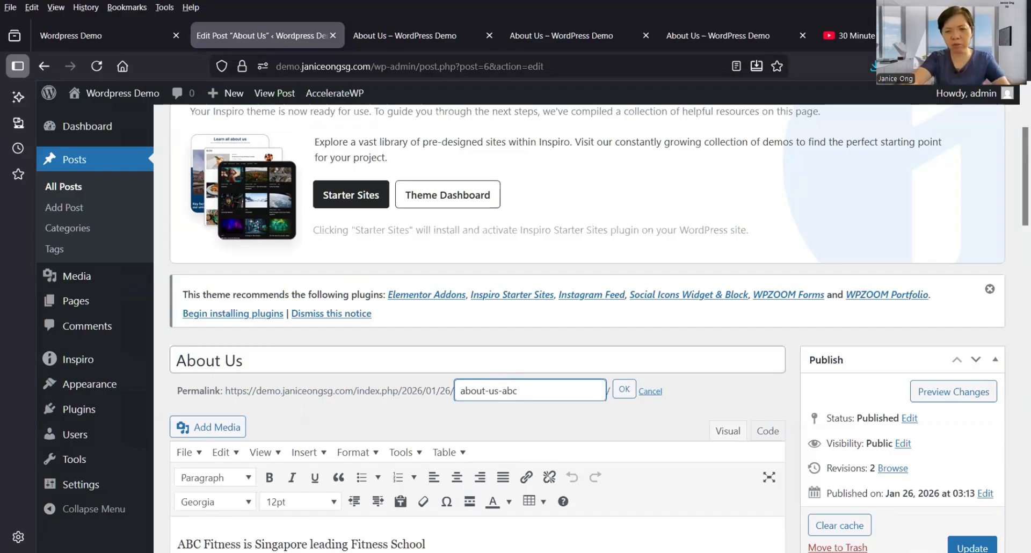
text(fitness)
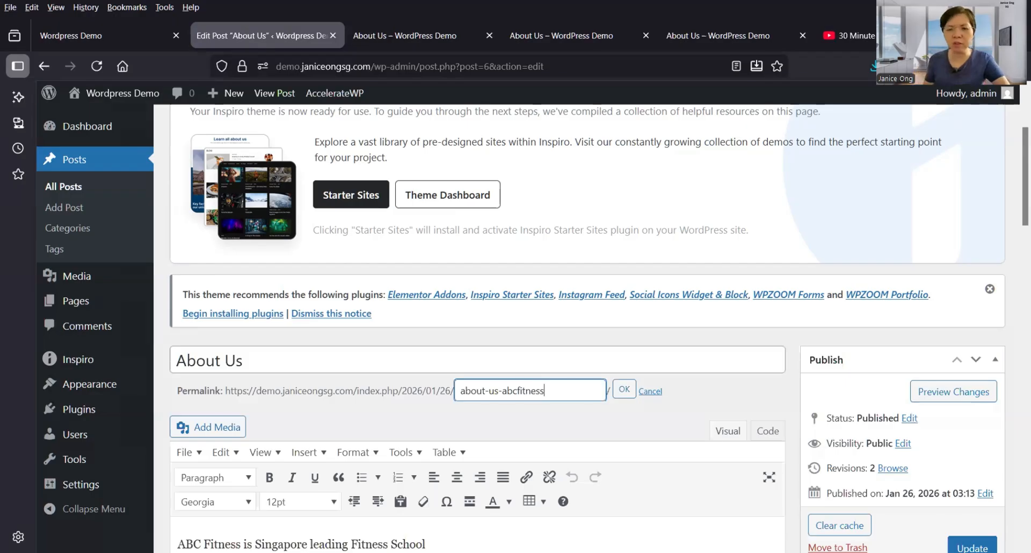
click(620, 392)
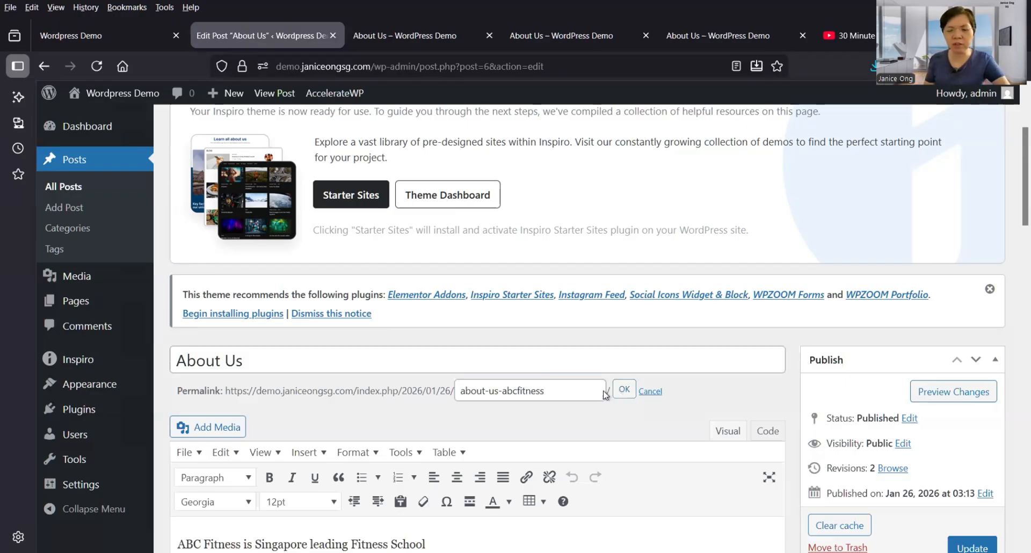
Remove the -abcfitness suffix from the permalink slug and confirm about-us.
click(559, 390)
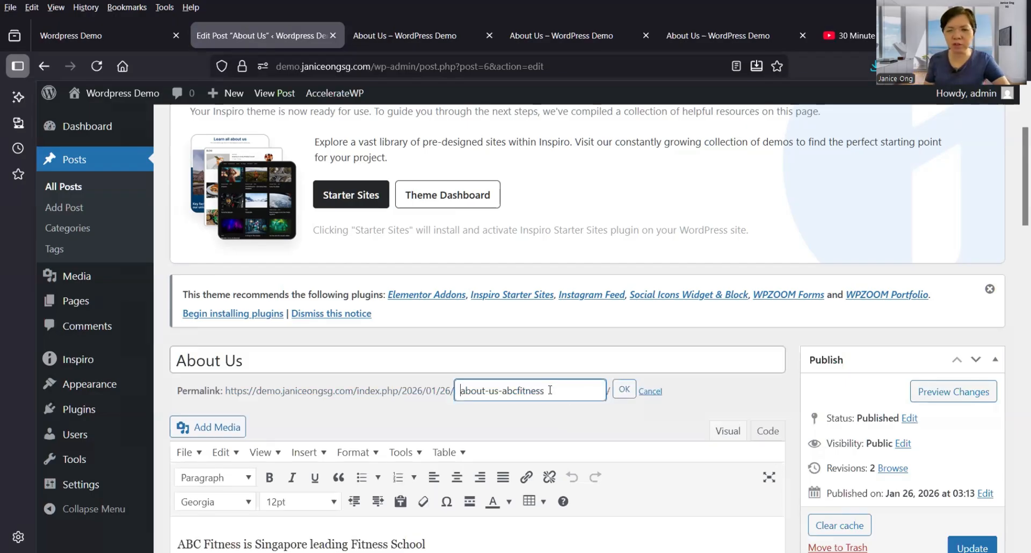
drag(498, 391, 548, 391)
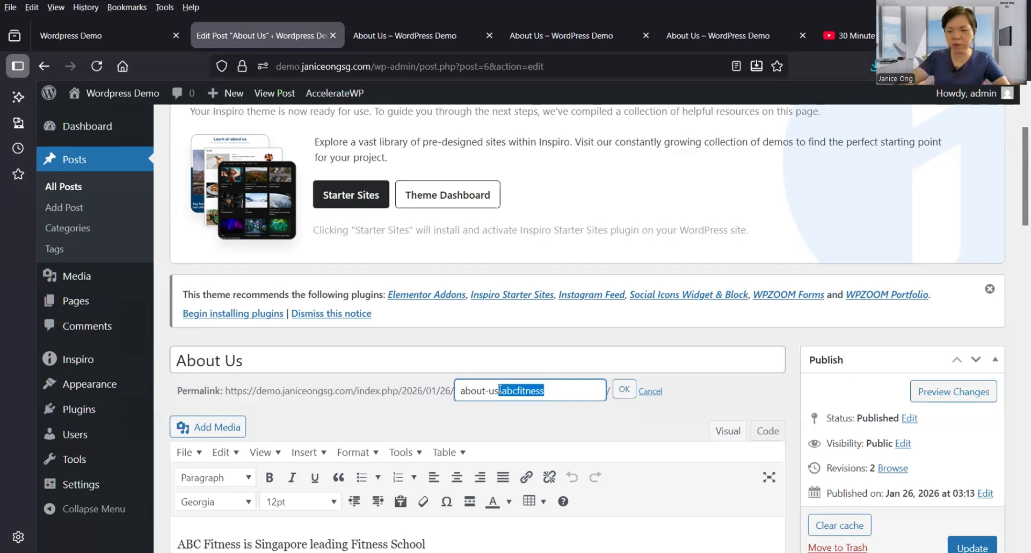
key(BackSpace)
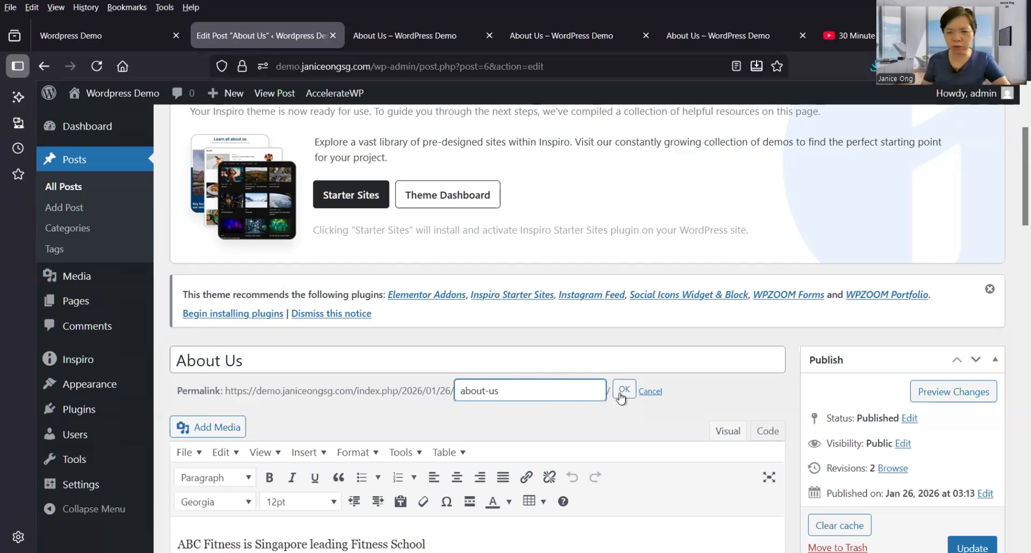
click(624, 390)
Delete the YouTube link below the fitness class image in the post body.
scroll(622, 456, down, 1)
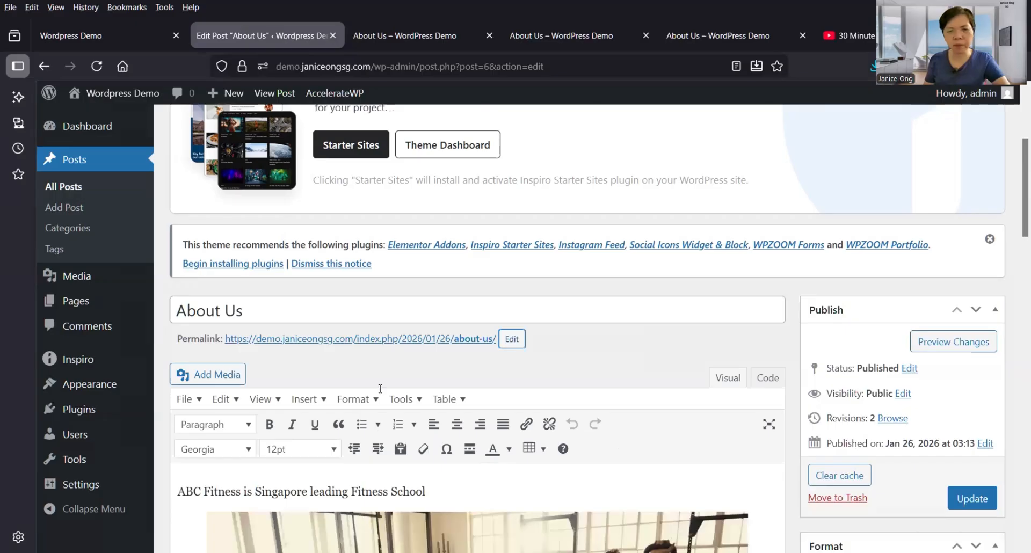
scroll(380, 388, down, 2)
scroll(586, 450, down, 3)
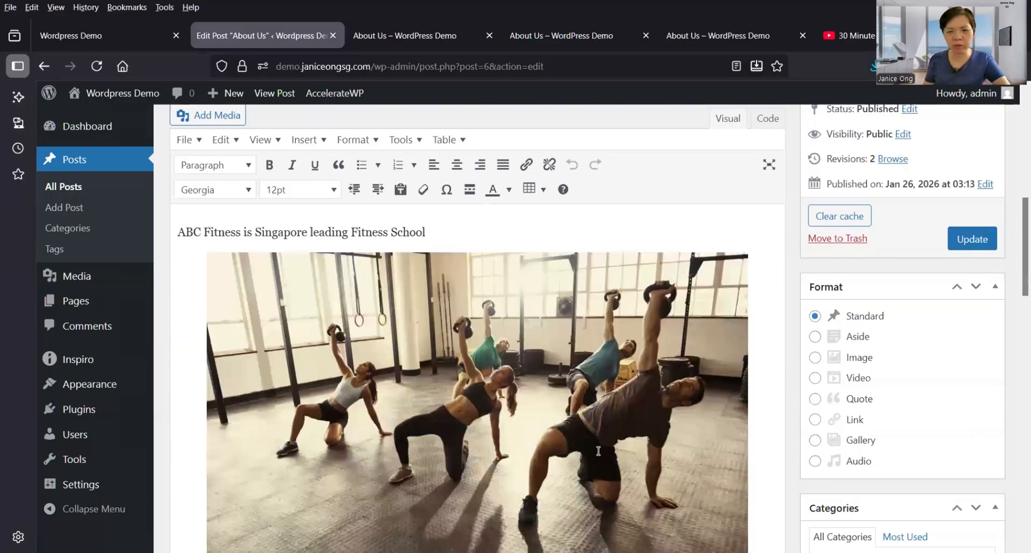
scroll(598, 451, down, 3)
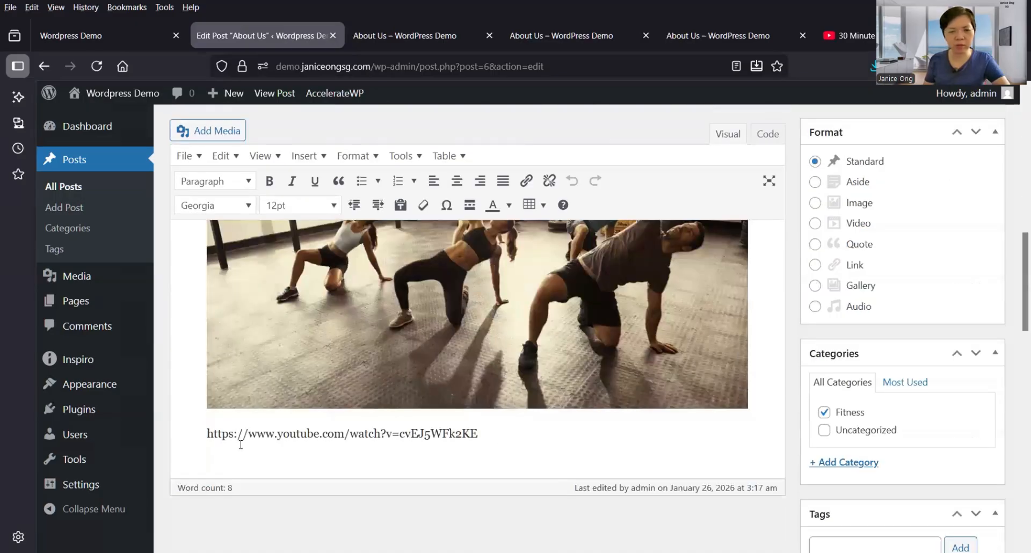
drag(478, 434, 176, 443)
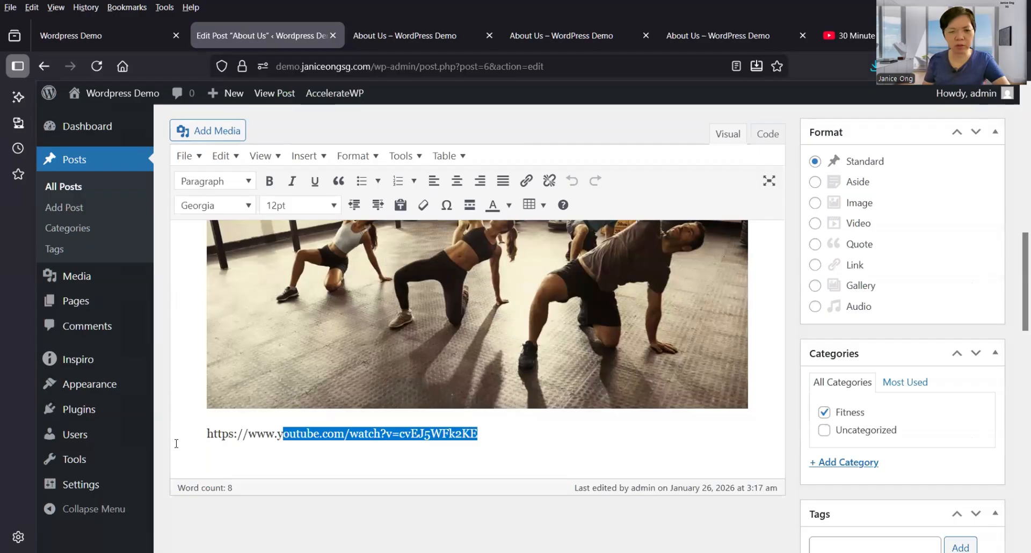
click(237, 434)
drag(202, 433, 431, 434)
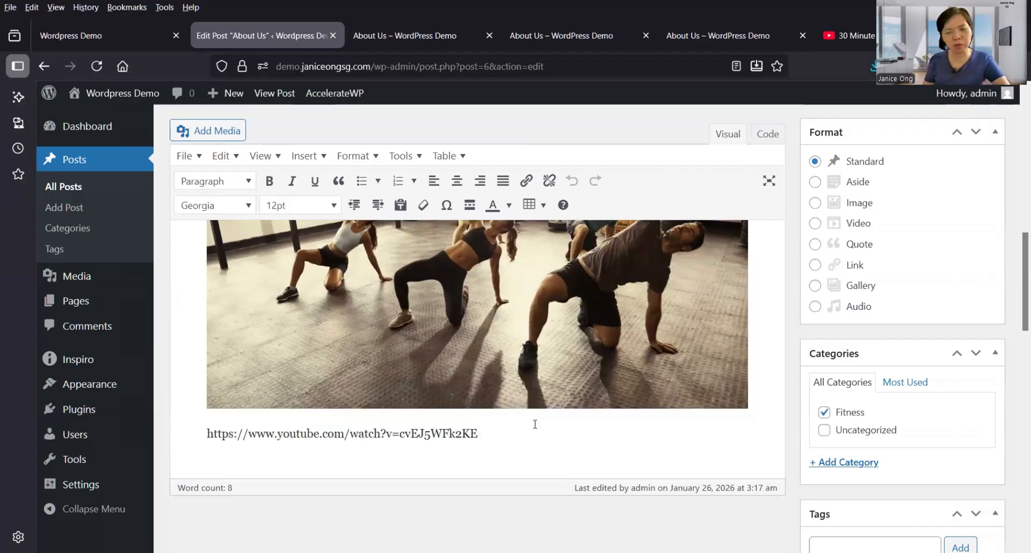
drag(560, 426, 559, 428)
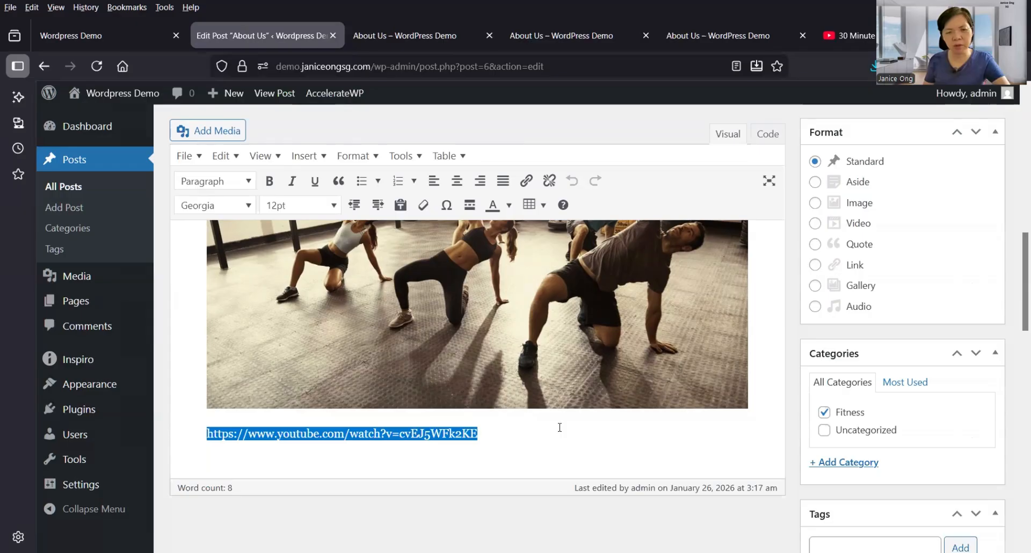
key(BackSpace)
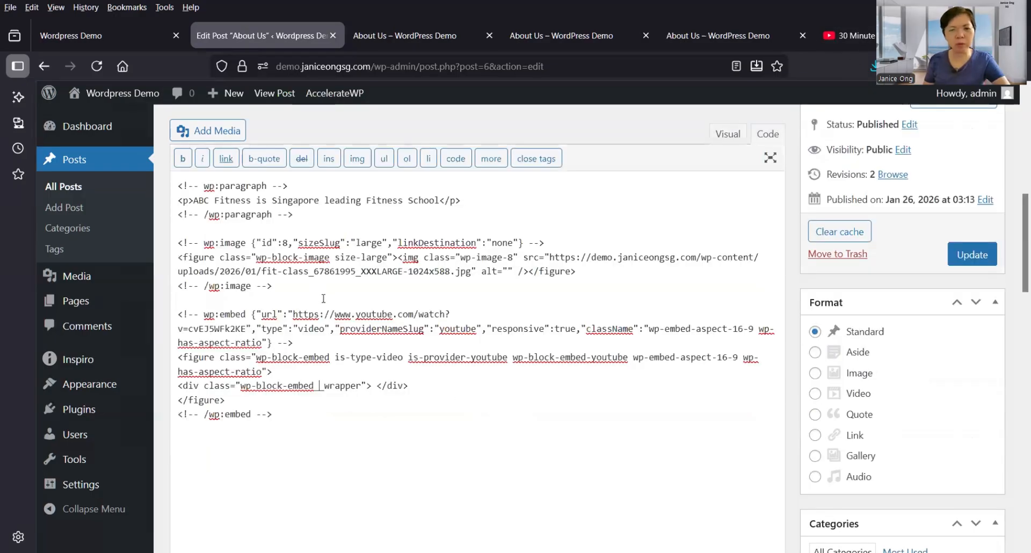
Delete the entire wp:embed YouTube block from the About Us post's code, then return to the visual view.
click(317, 293)
drag(397, 457, 178, 314)
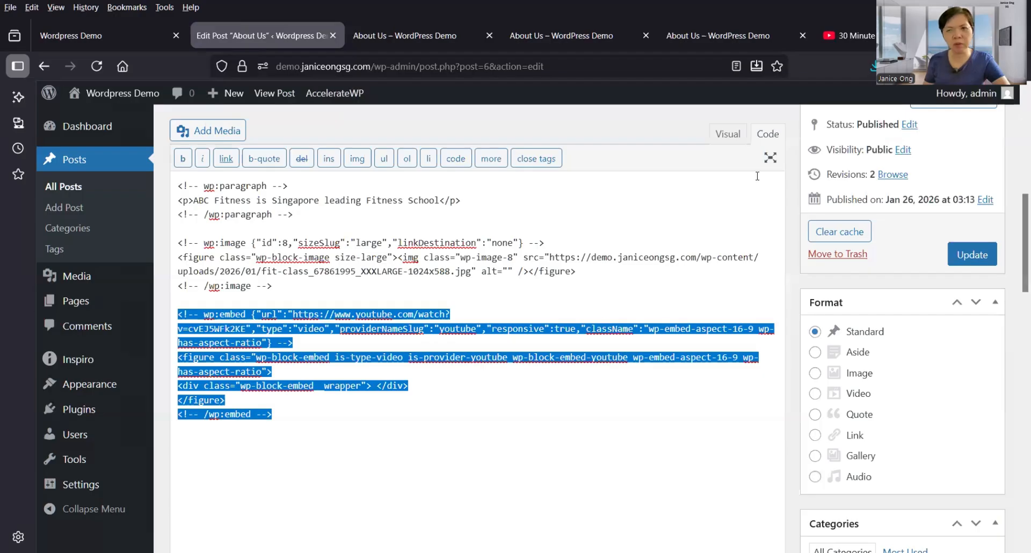
key(Delete)
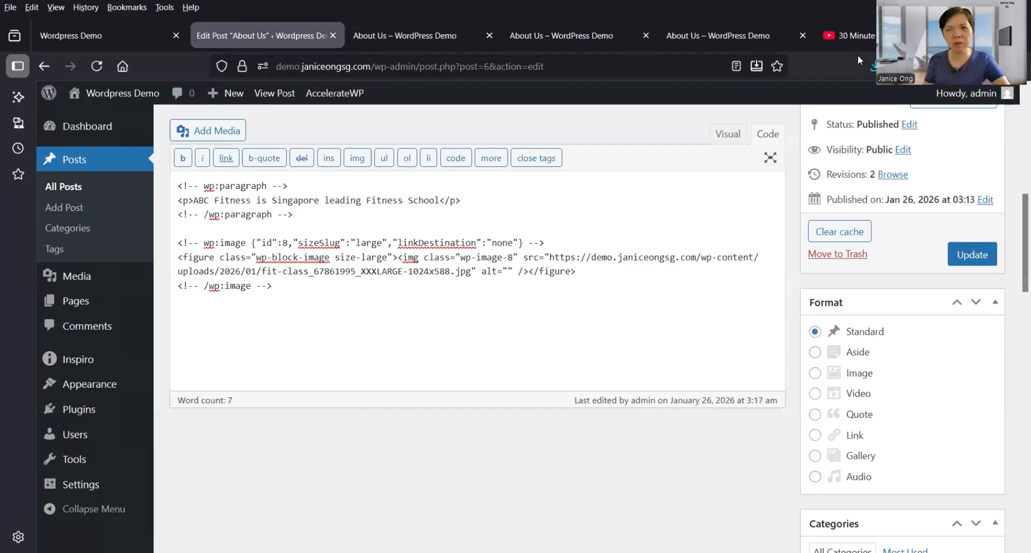
click(728, 134)
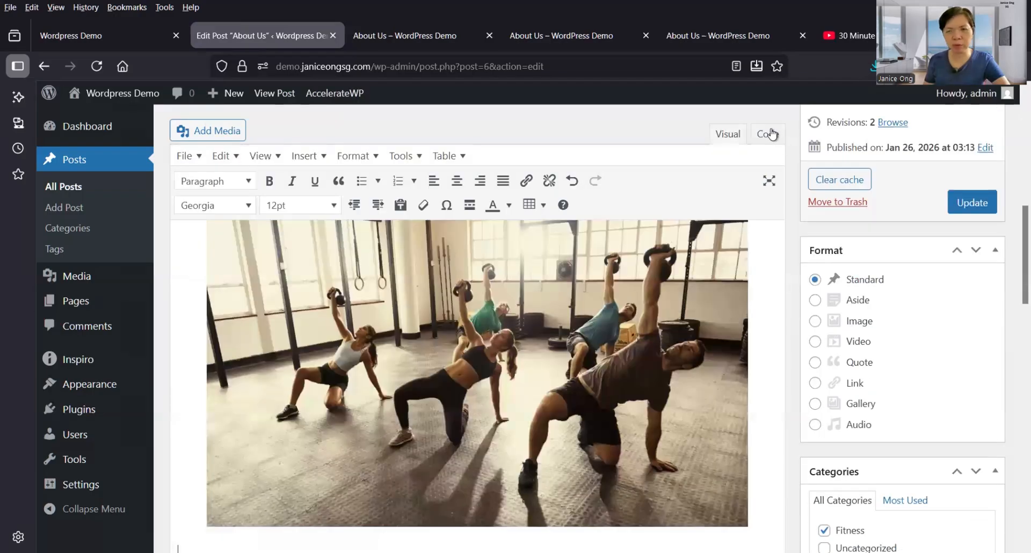
Copy the iframe embed code of the 30 Minute Boosted Fitness Walk video from its YouTube page.
key(ctrl+shift+alt+m)
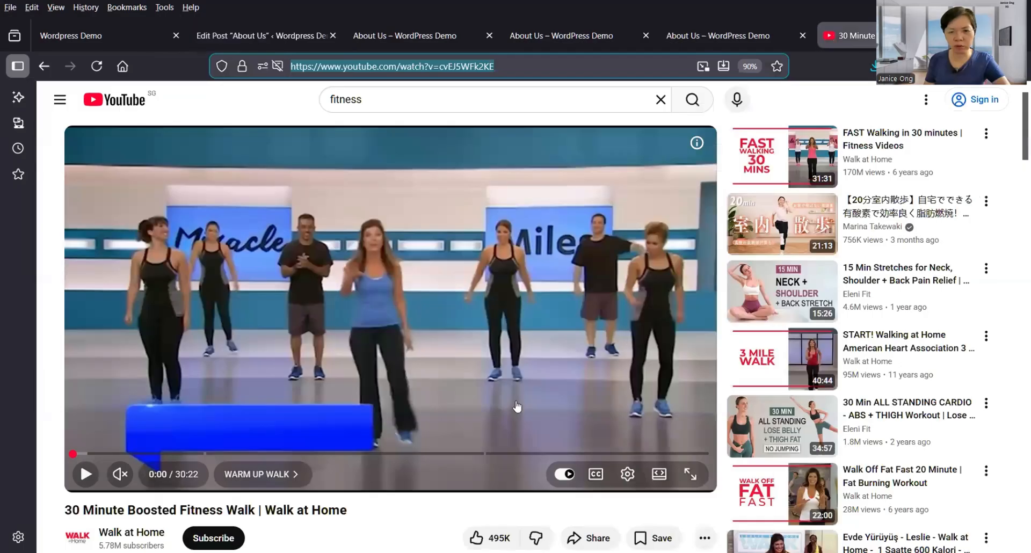
scroll(515, 404, down, 2)
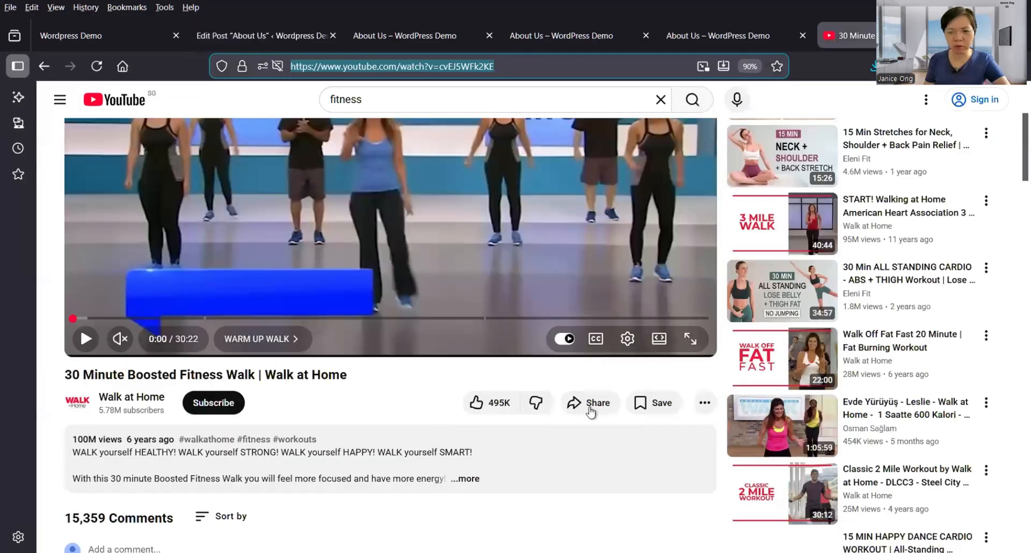
click(591, 412)
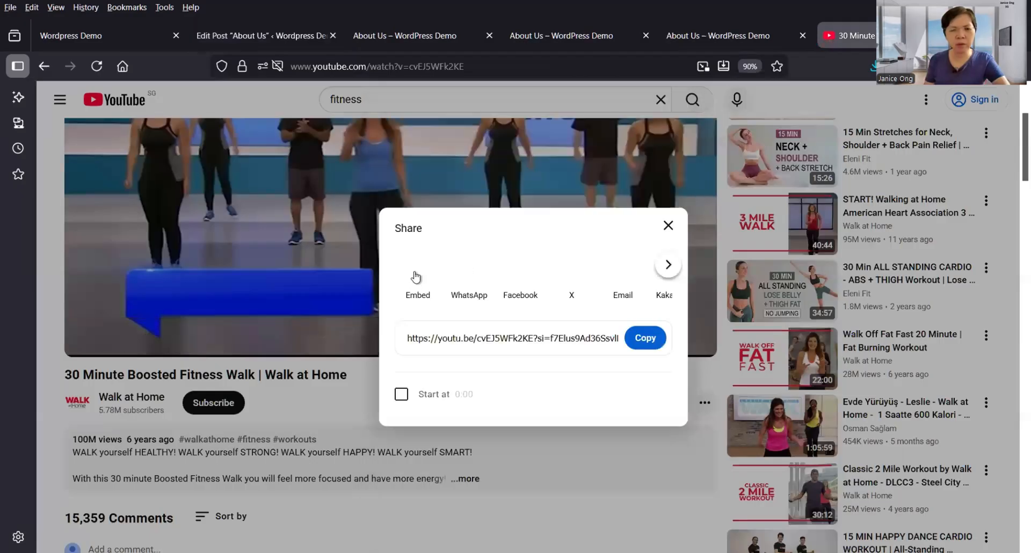
click(416, 275)
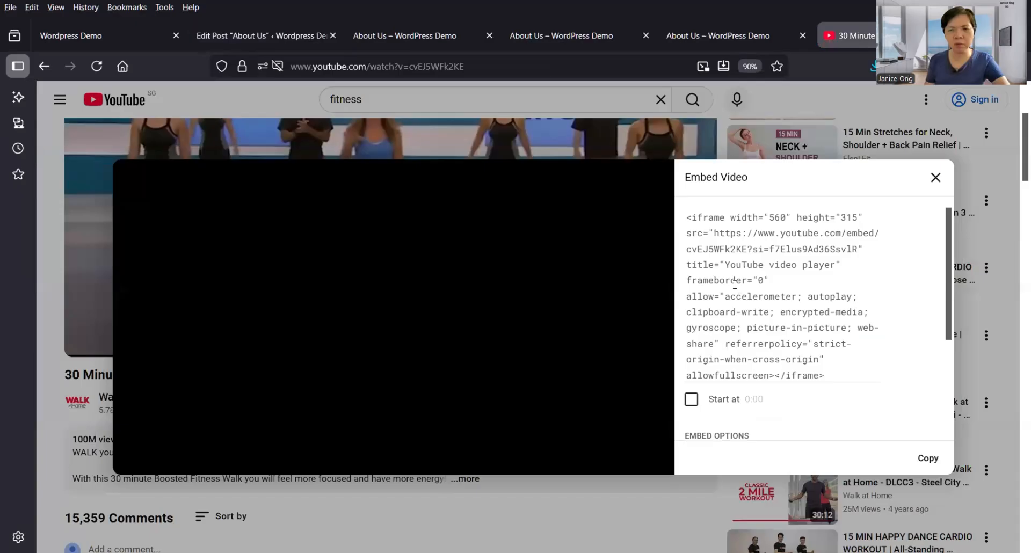
click(734, 283)
right_click(734, 284)
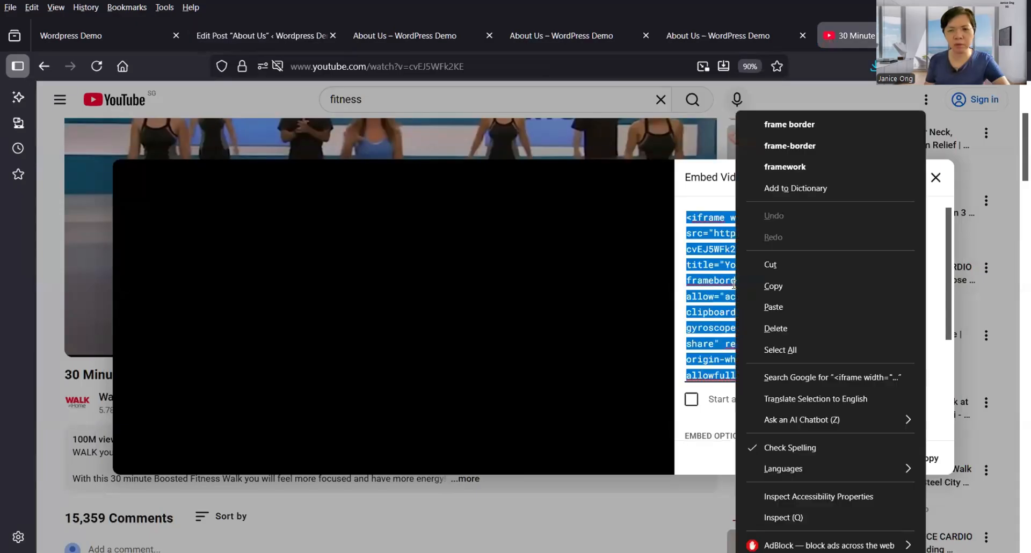
click(778, 287)
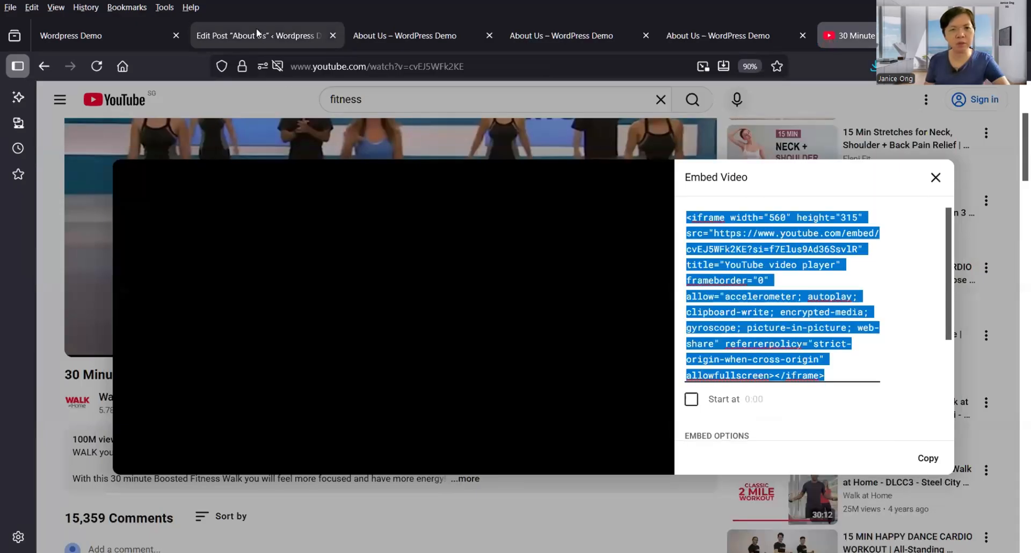
Paste the iframe embed code below the image block in the About Us post's code and check it in the visual view.
click(304, 315)
key(Return)
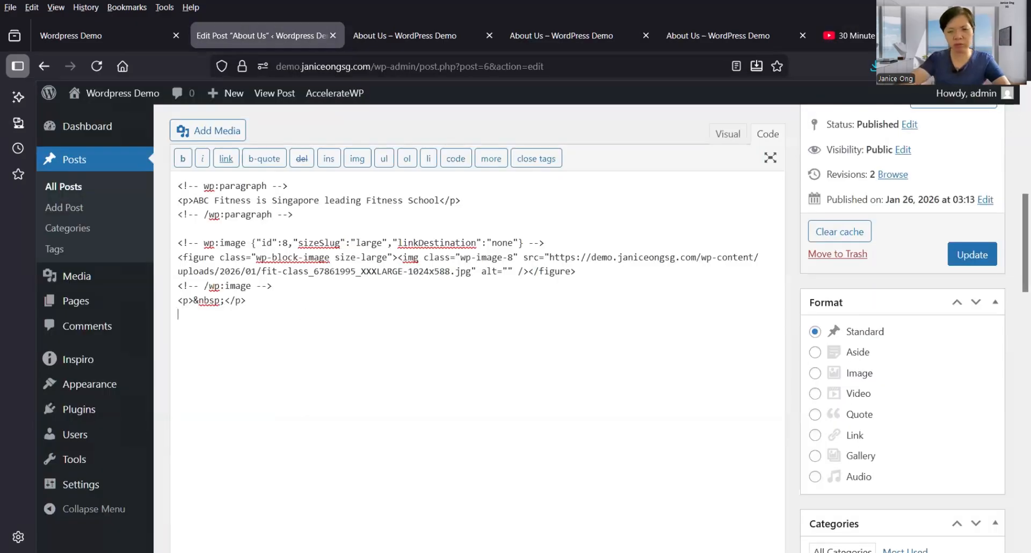
key(ctrl+v)
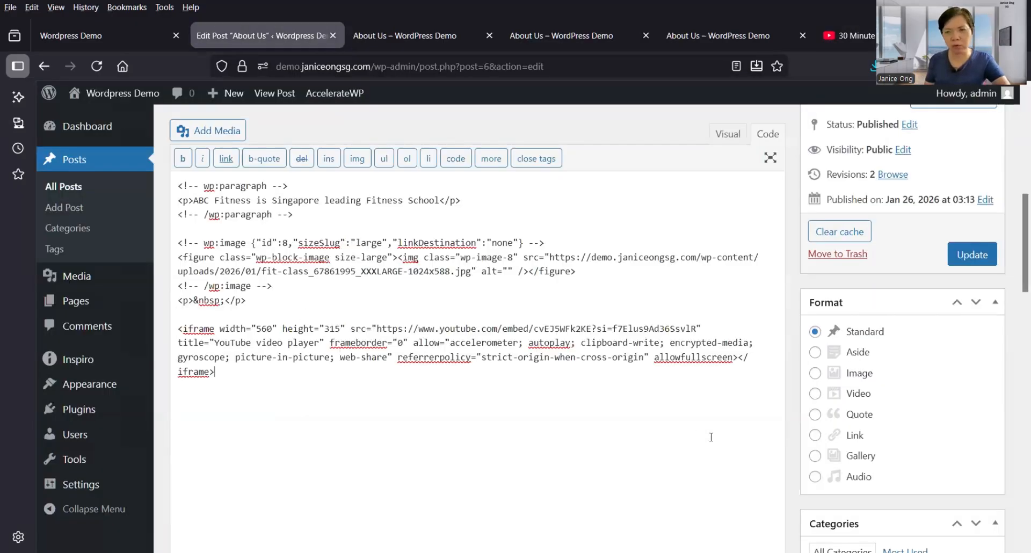
scroll(718, 214, down, 1)
scroll(718, 215, up, 2)
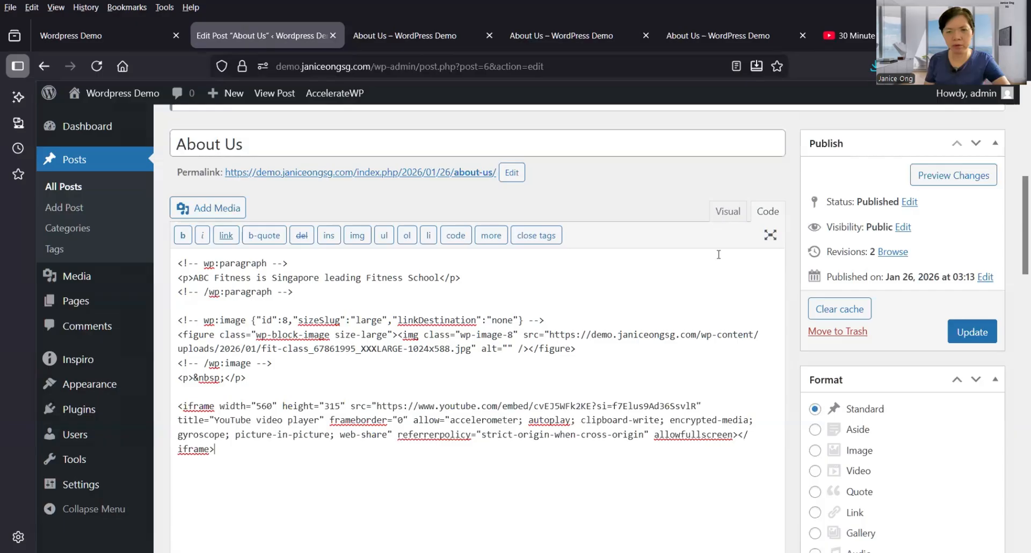
click(719, 213)
scroll(716, 285, up, 3)
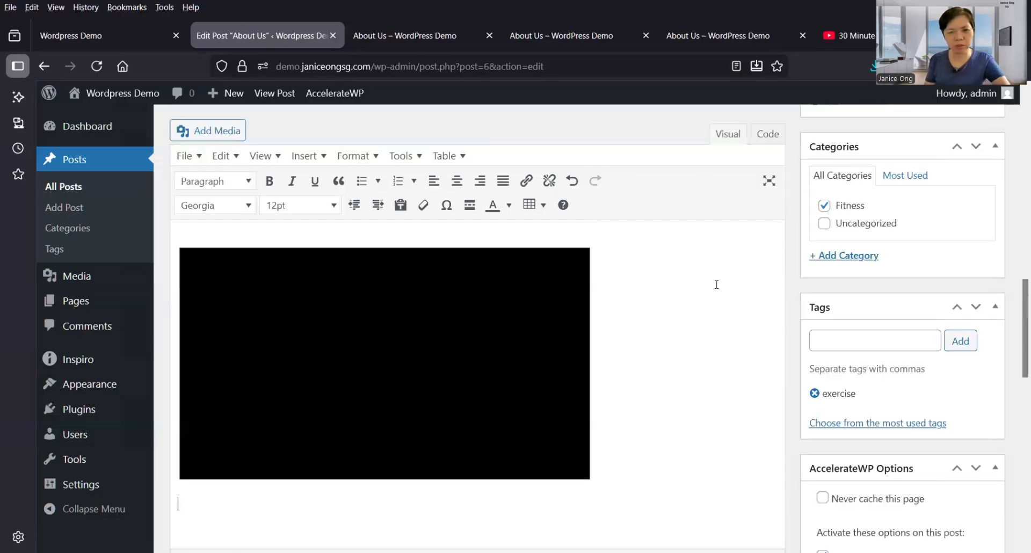
scroll(716, 285, up, 2)
scroll(463, 267, down, 2)
Wrap the video iframe in center tags, closing after the last paragraph of the code, and check the placement visually.
click(768, 134)
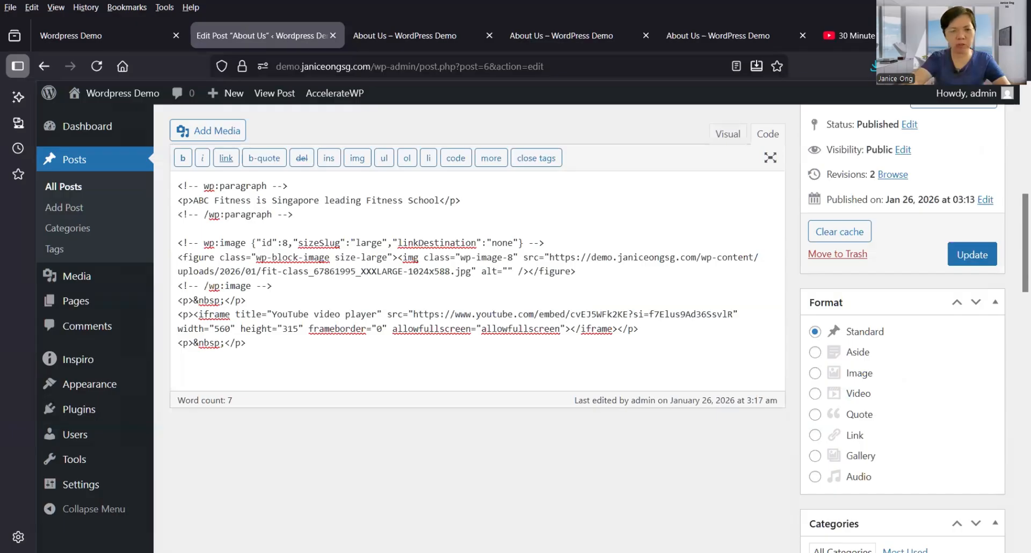
text(<center)
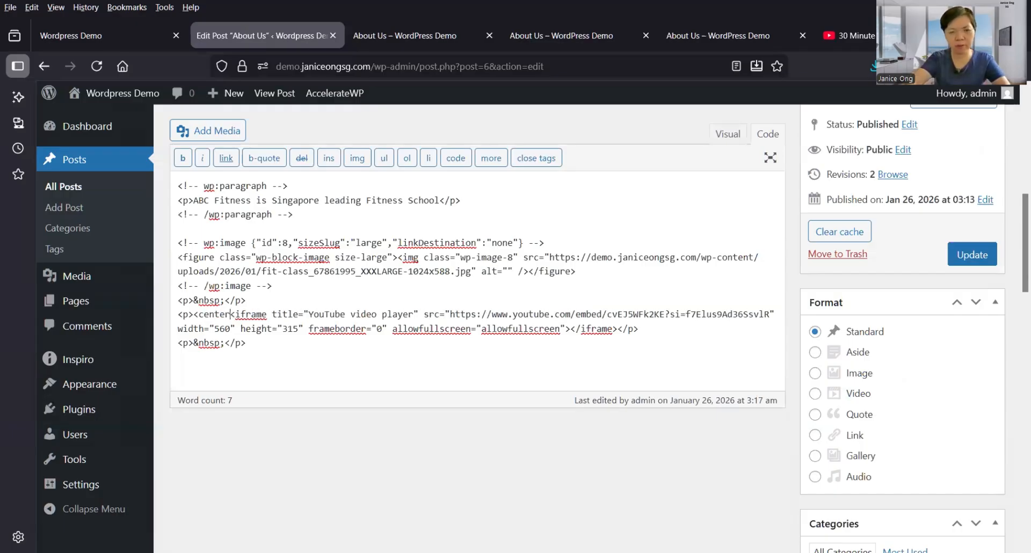
text(>)
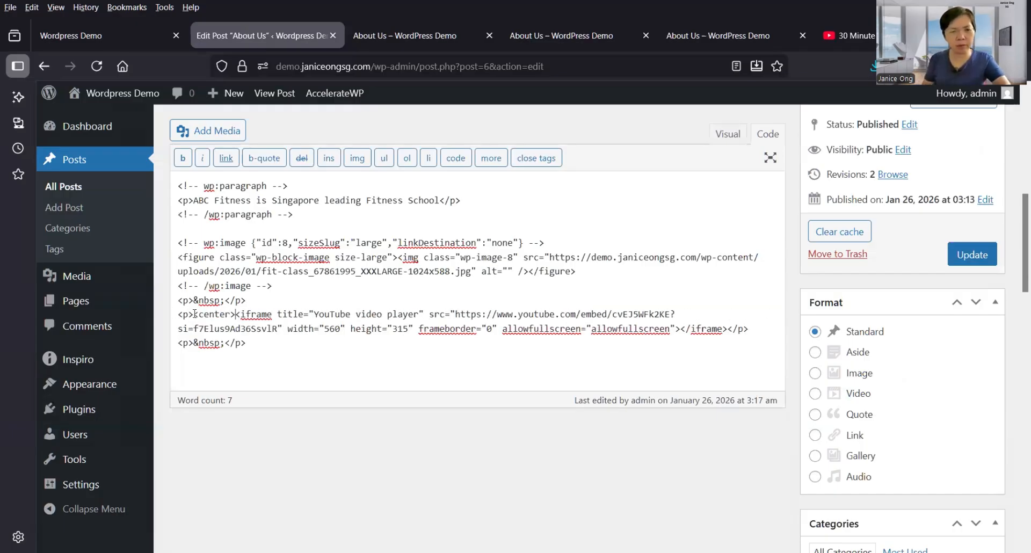
drag(195, 314, 238, 320)
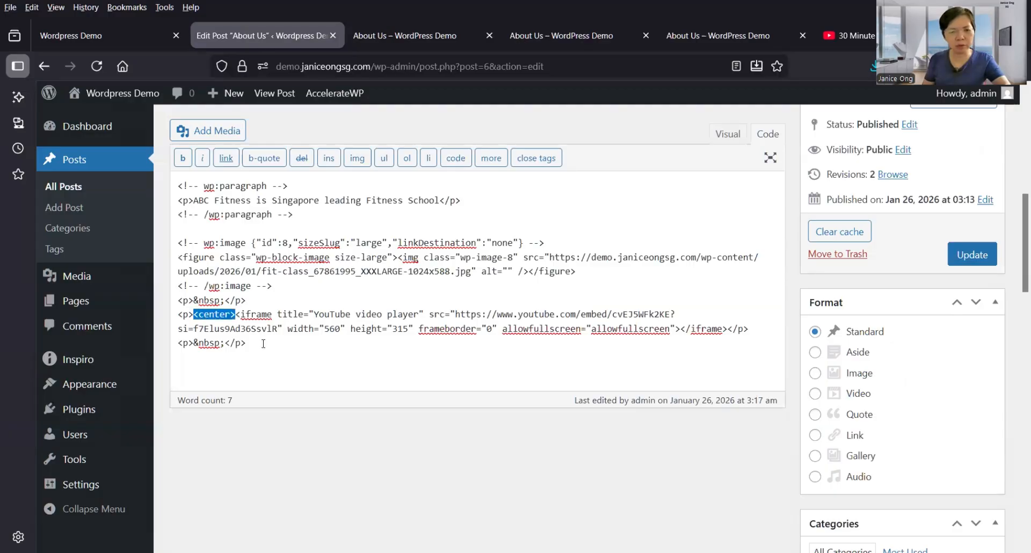
key(ctrl+c)
click(263, 344)
key(ctrl+v)
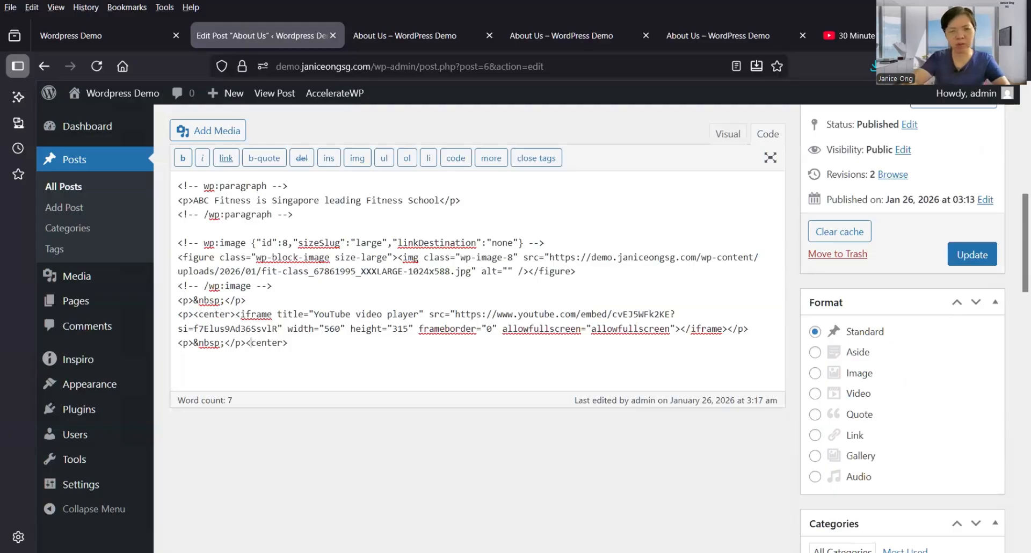
text(/)
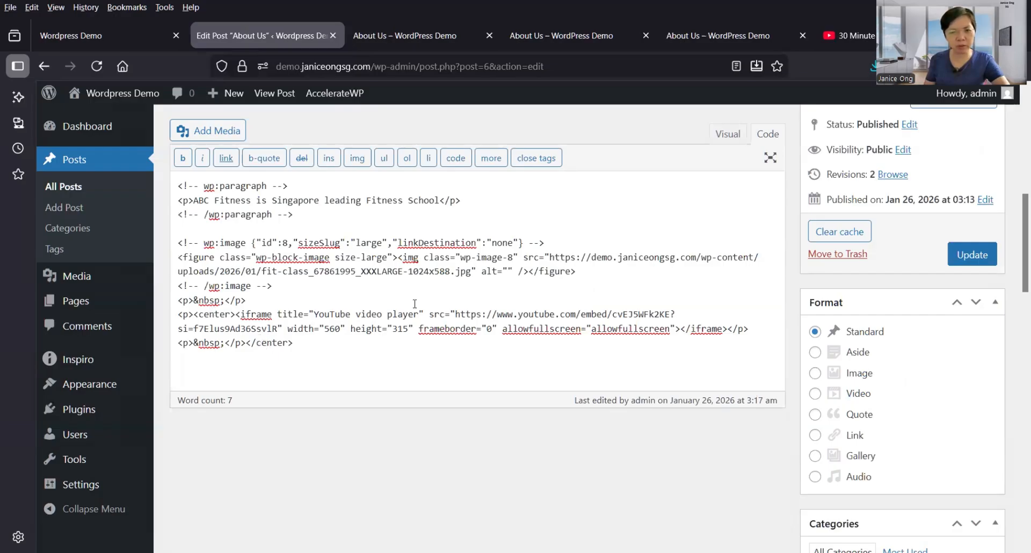
click(725, 133)
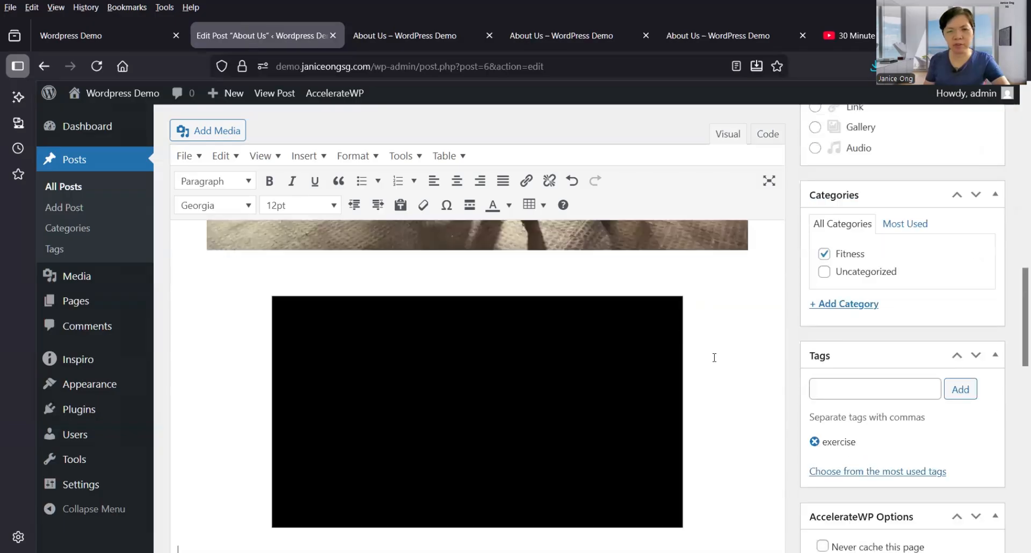
scroll(715, 358, down, 4)
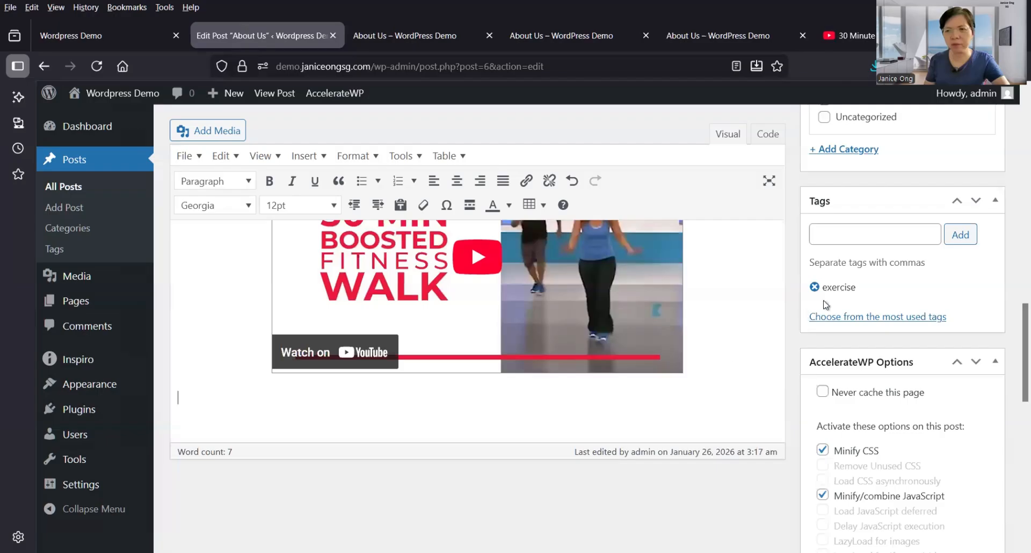
Update the published About Us post with the new video embed.
scroll(939, 263, up, 8)
scroll(940, 264, up, 2)
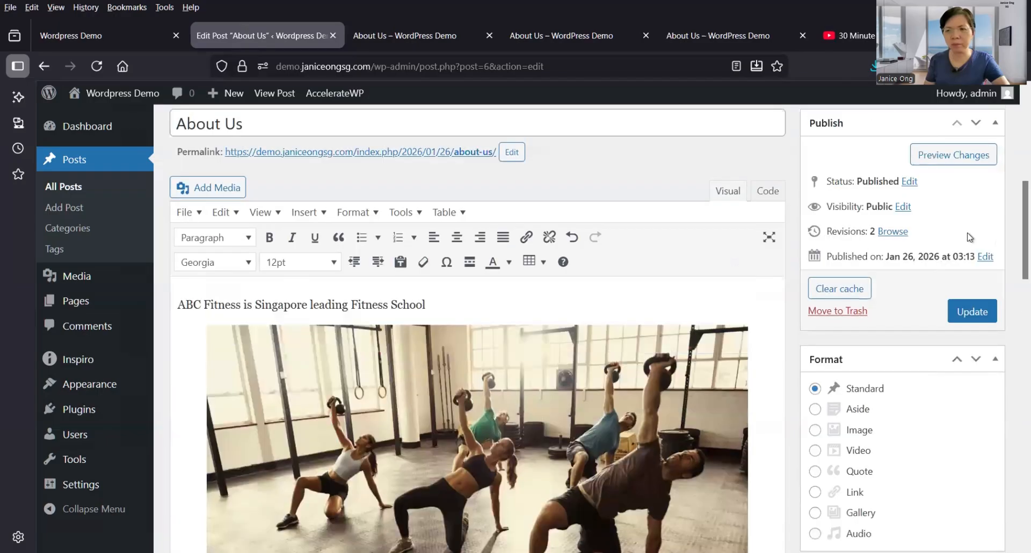
scroll(967, 237, down, 1)
click(970, 236)
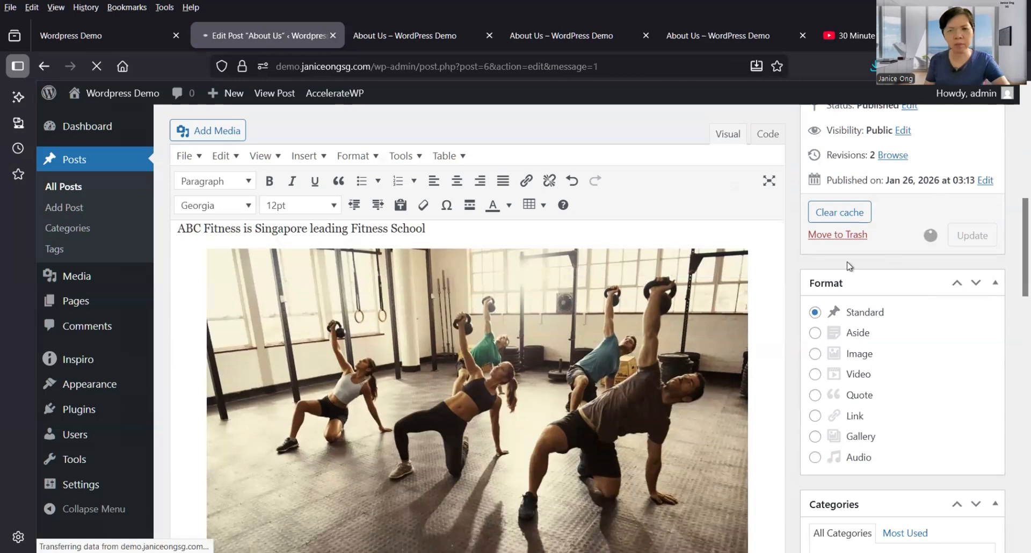
scroll(628, 309, down, 5)
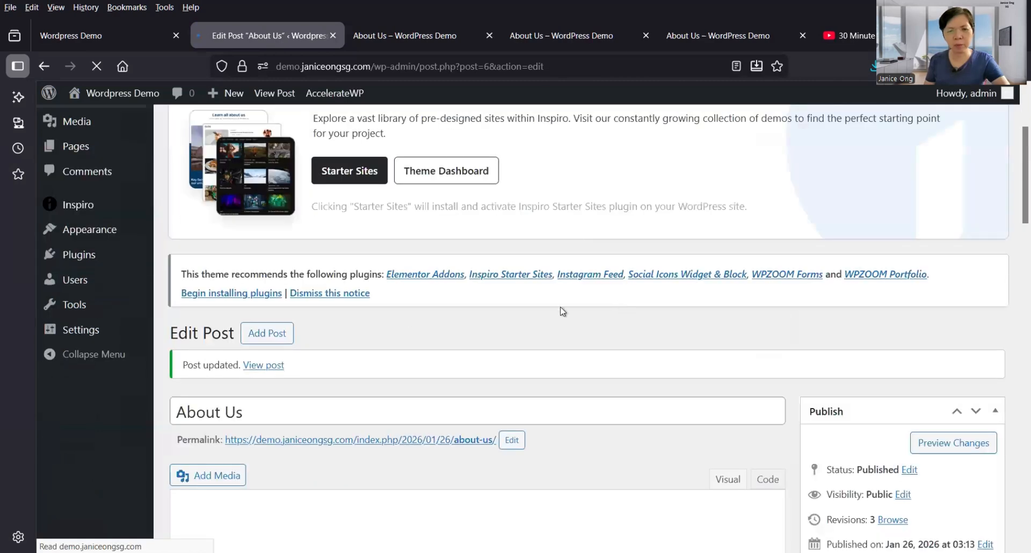
scroll(562, 310, down, 3)
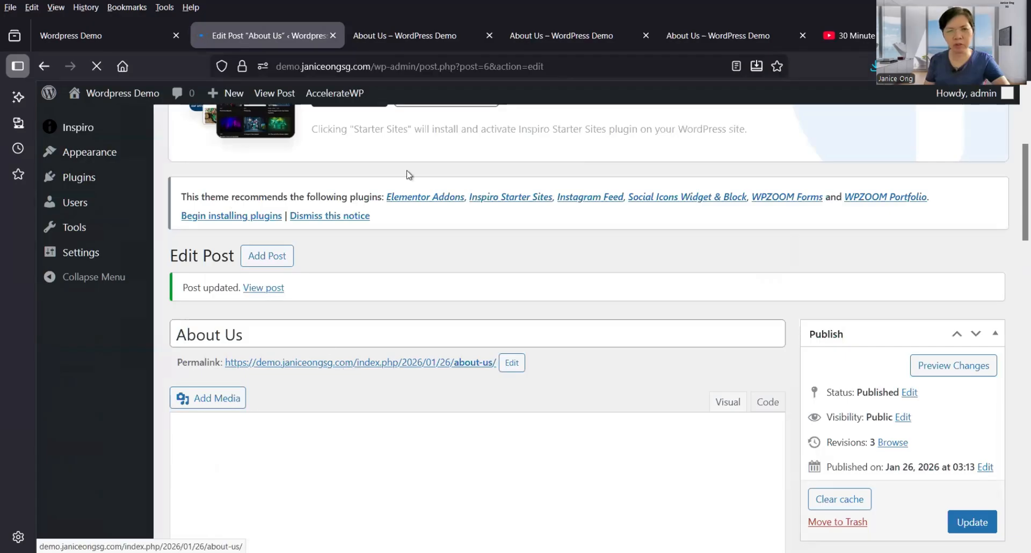
Open the live About Us post in a new tab, review its full content including the video, and close it.
right_click(349, 362)
click(421, 77)
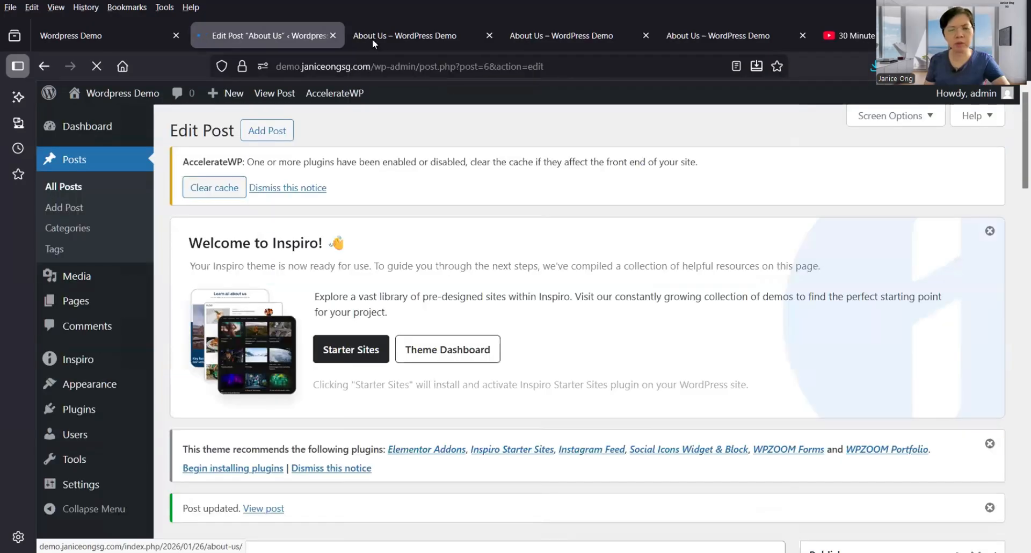
key(ctrl+Tab)
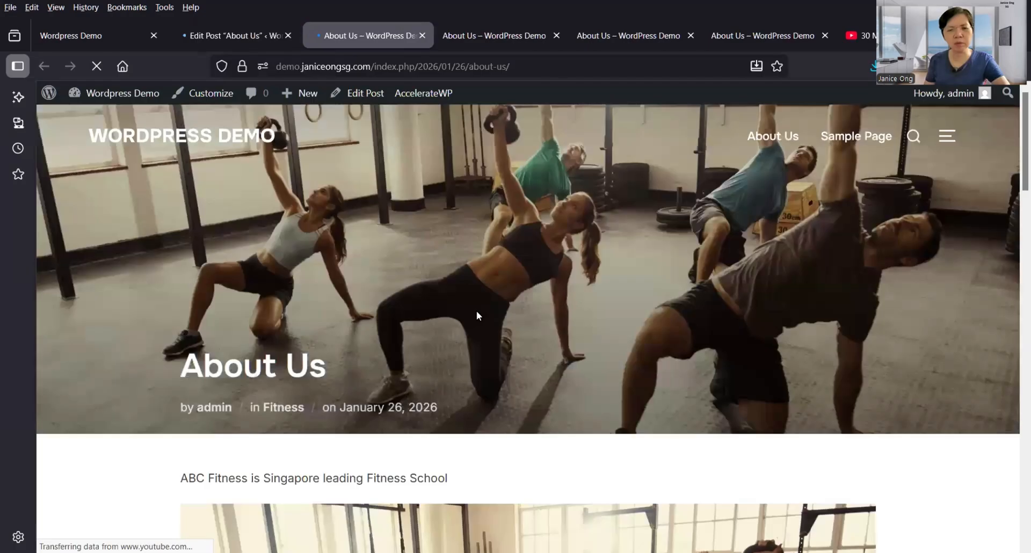
scroll(476, 315, down, 7)
scroll(479, 315, down, 5)
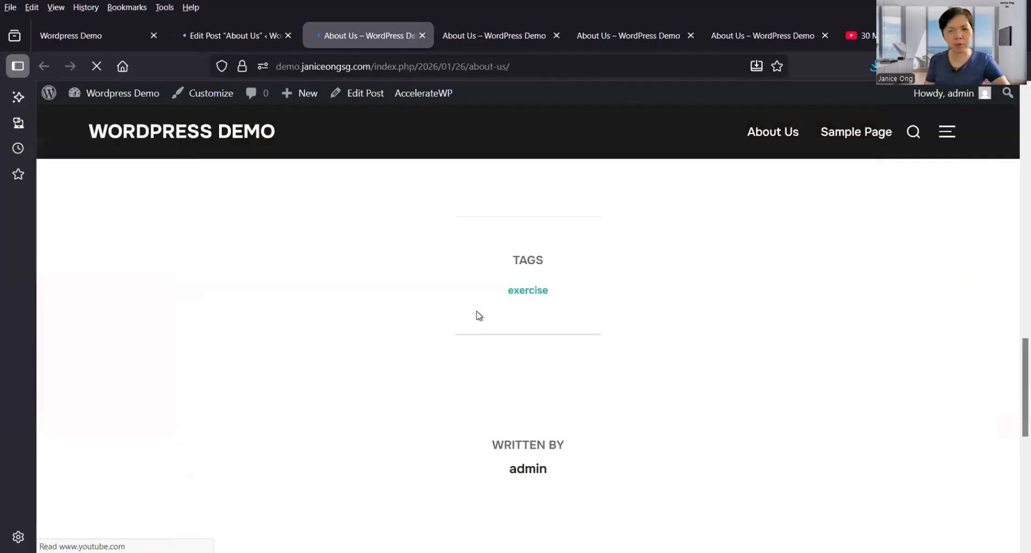
scroll(477, 313, up, 5)
scroll(465, 202, up, 8)
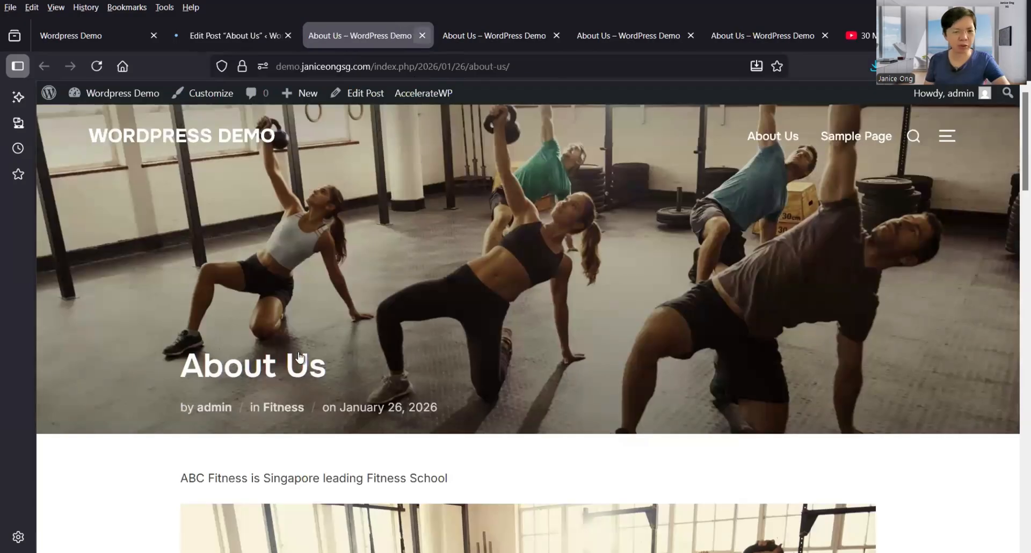
click(423, 35)
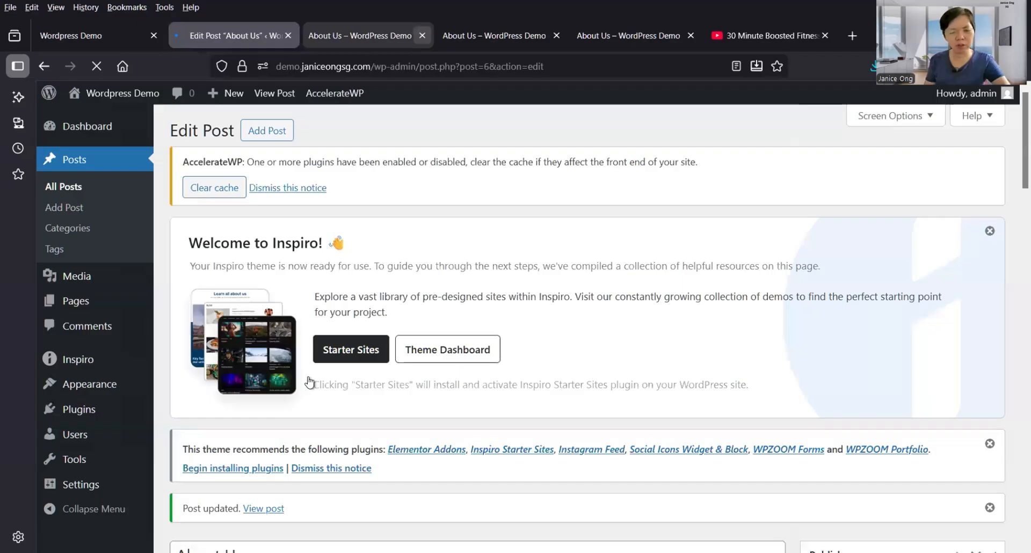
Leave the About Us editor and open the list of all posts.
scroll(272, 330, down, 4)
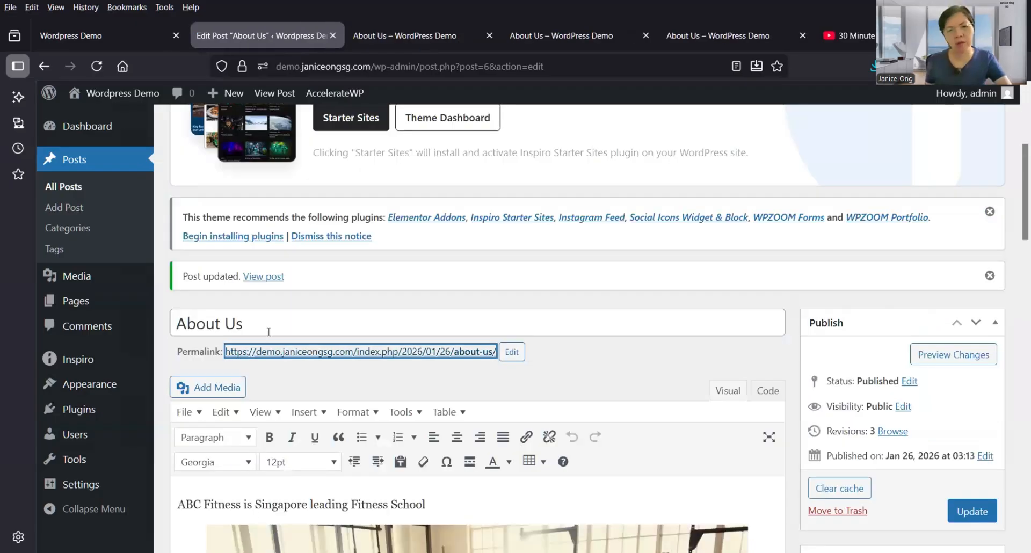
click(269, 332)
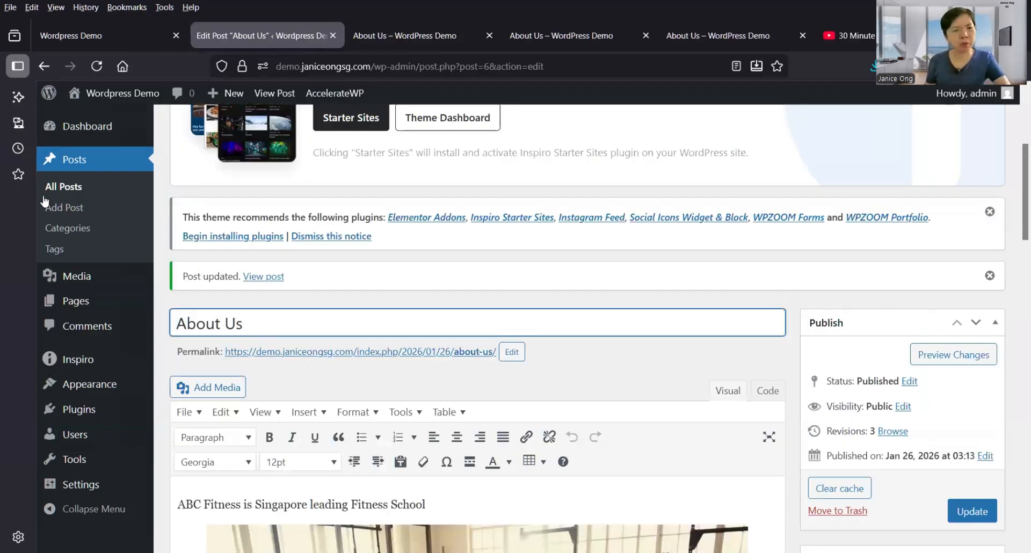
click(58, 189)
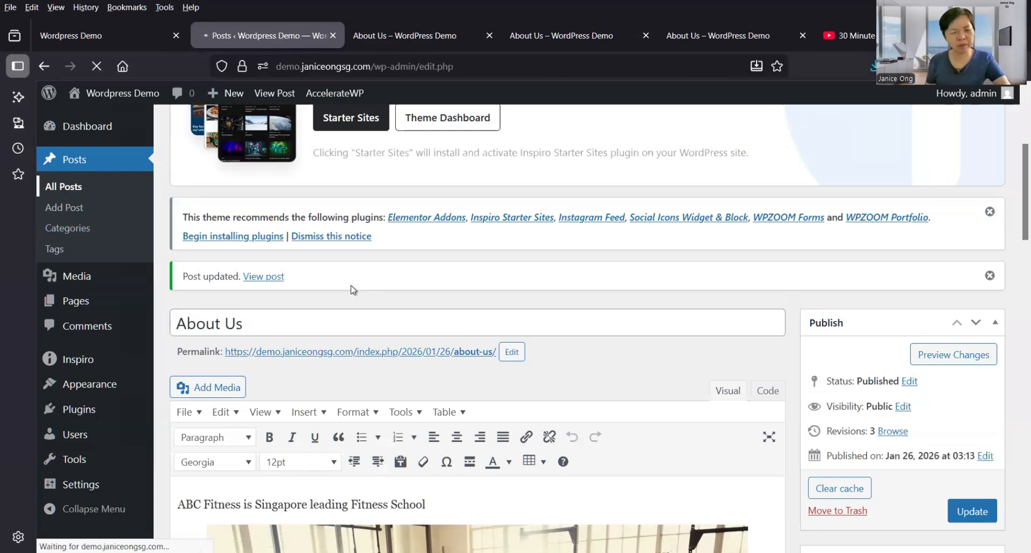
scroll(263, 408, down, 1)
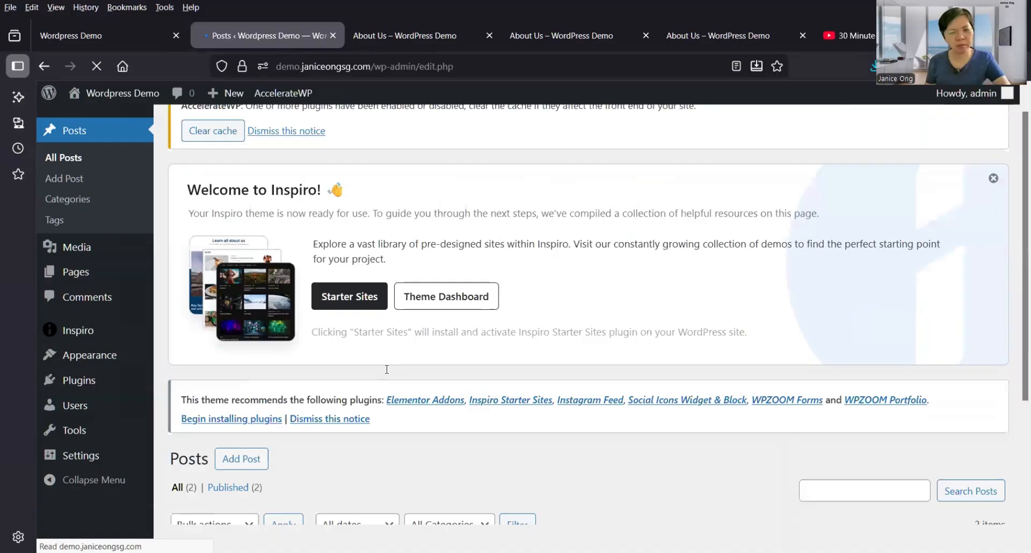
scroll(181, 391, down, 3)
click(184, 378)
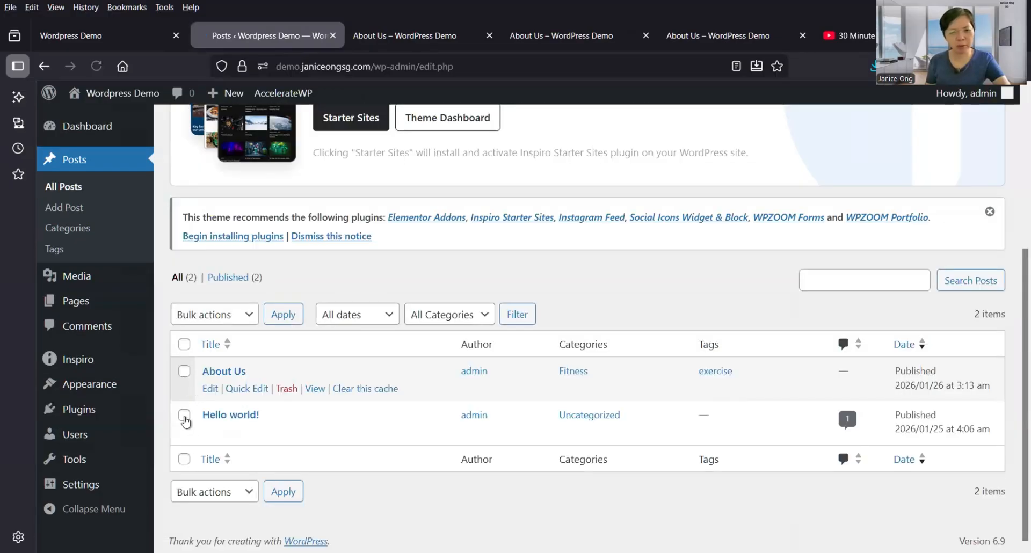
click(184, 417)
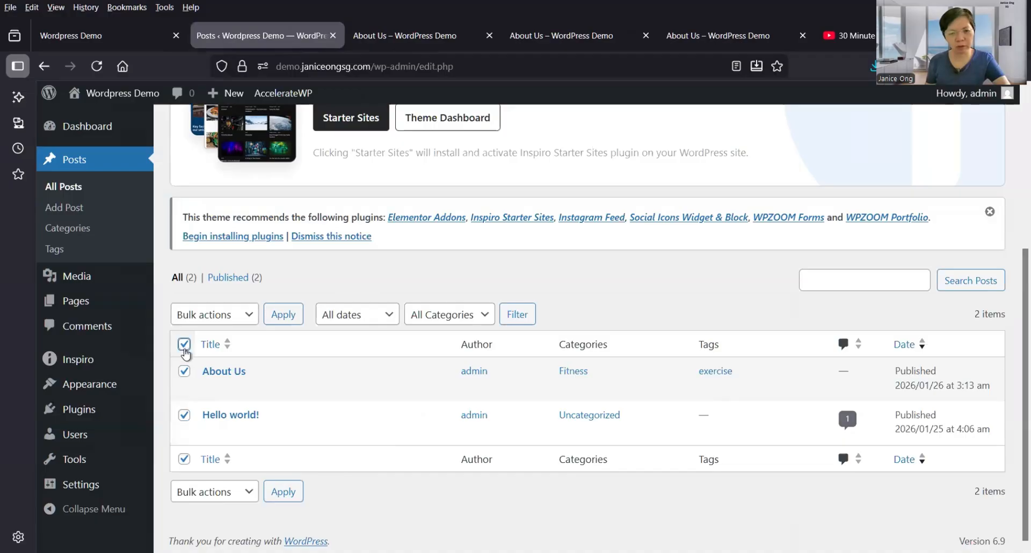
click(184, 348)
click(186, 371)
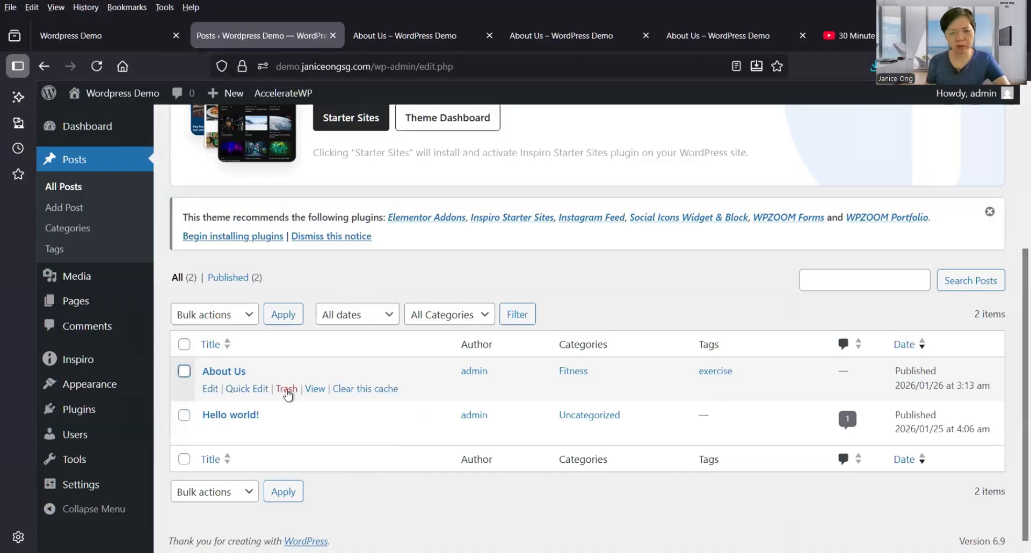
Move the About Us post to the trash and open the list of trashed posts.
click(287, 389)
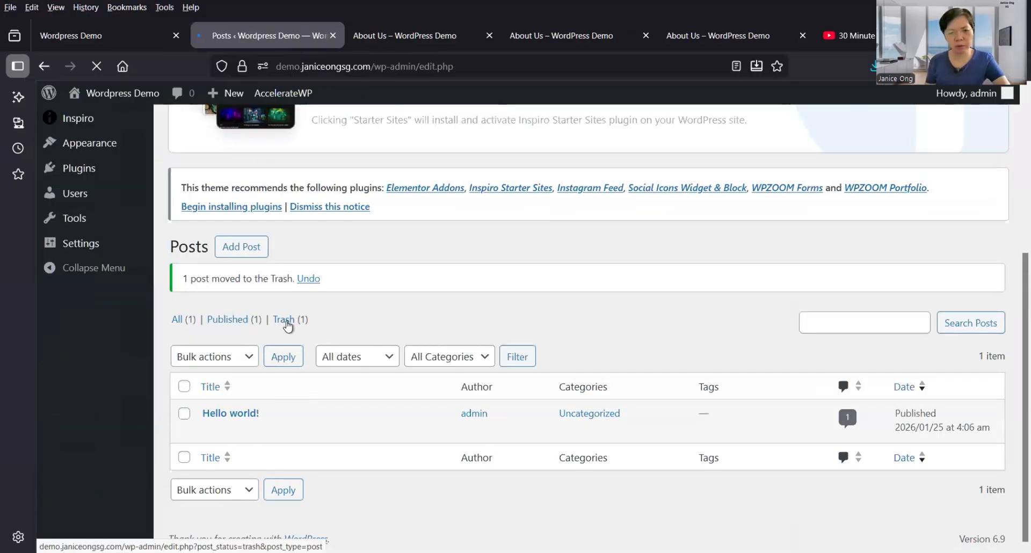
click(285, 319)
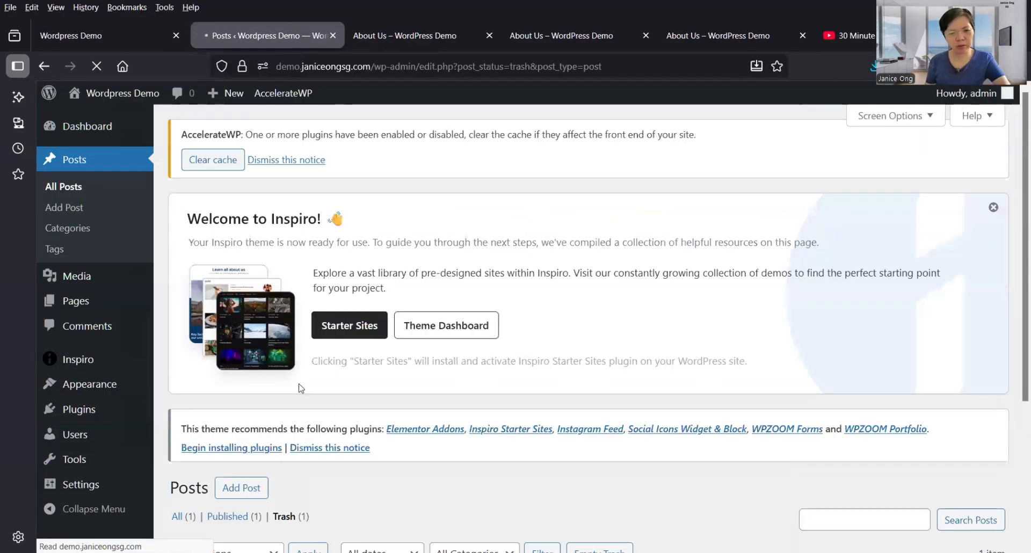
scroll(186, 390, down, 4)
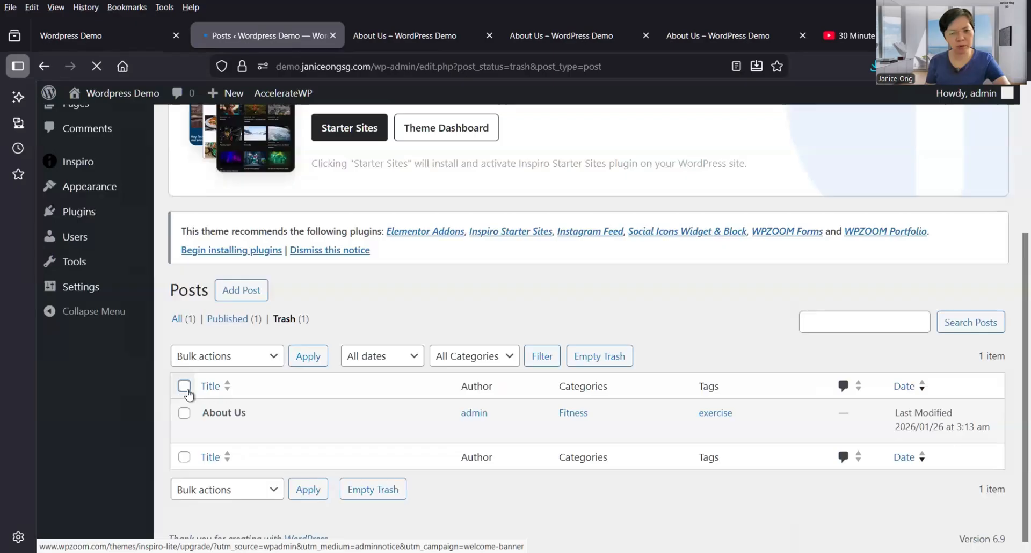
Select all trashed posts and apply the Delete permanently bulk action to remove the About Us post.
click(184, 389)
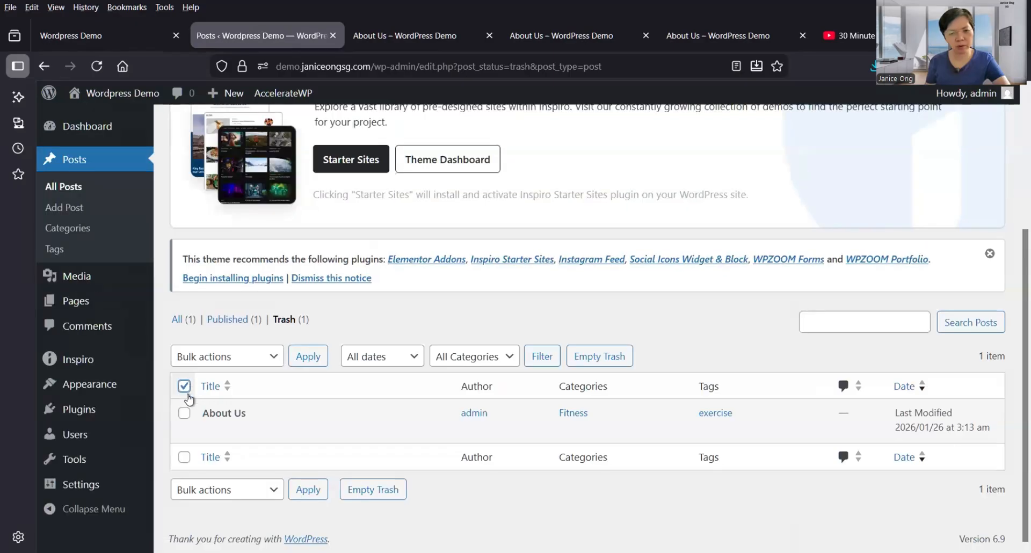
click(189, 411)
click(223, 363)
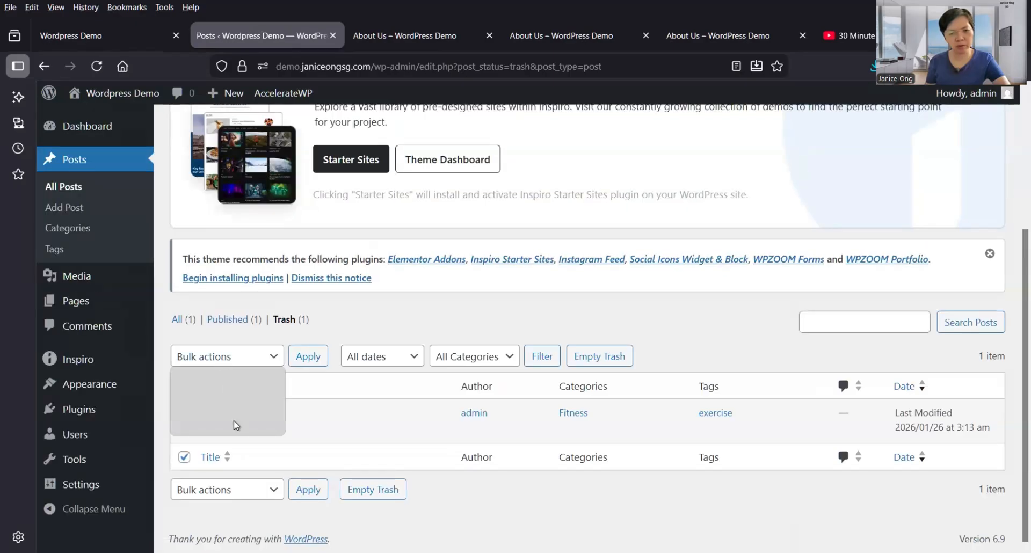
key(Down)
key(Down)
key(Return)
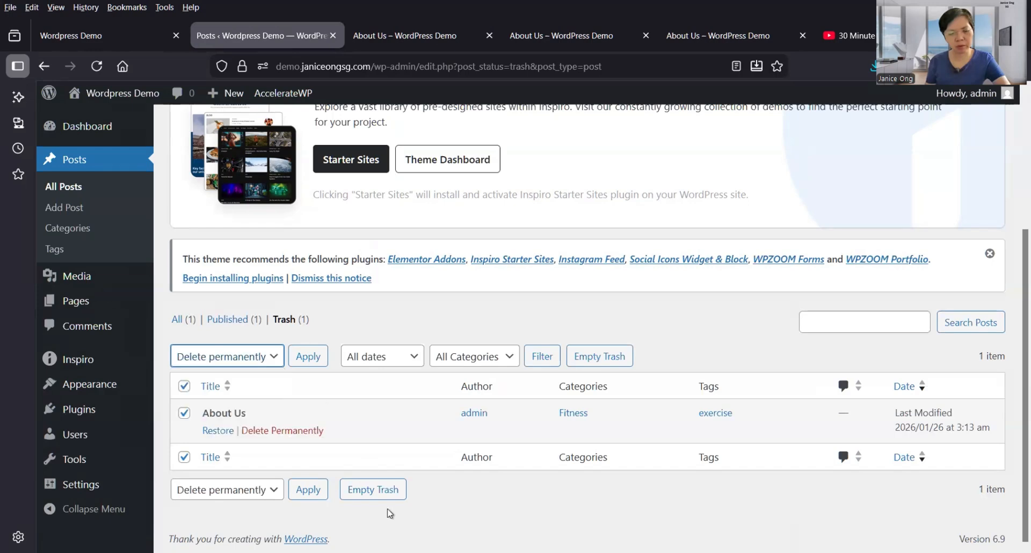
click(308, 357)
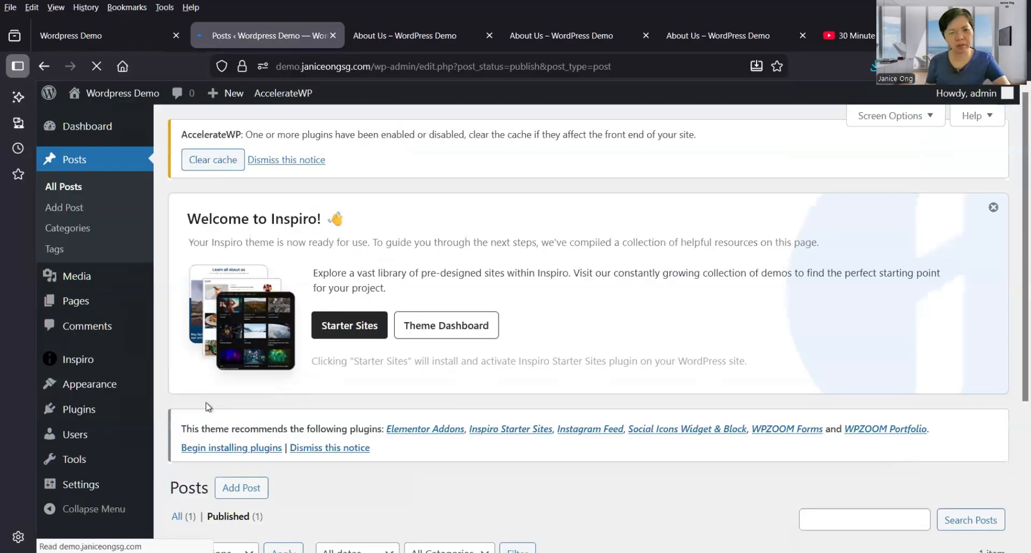
Move the published Hello world! post to the trash.
scroll(207, 406, down, 3)
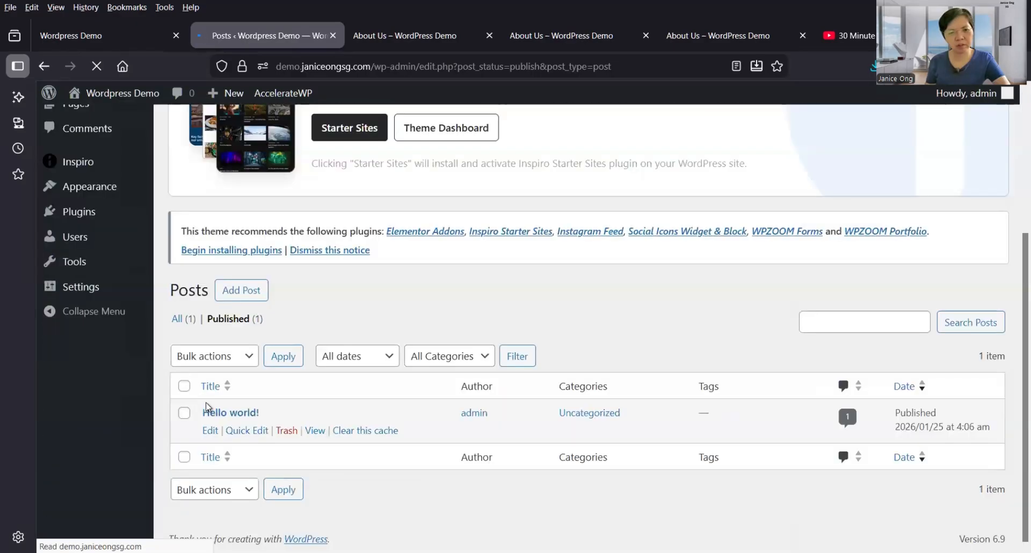
click(287, 432)
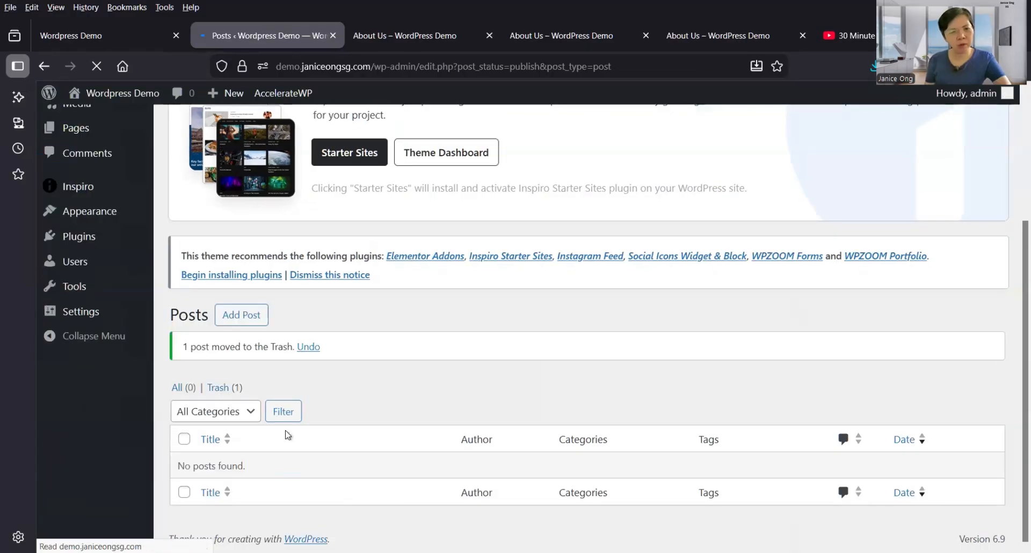
scroll(257, 419, down, 3)
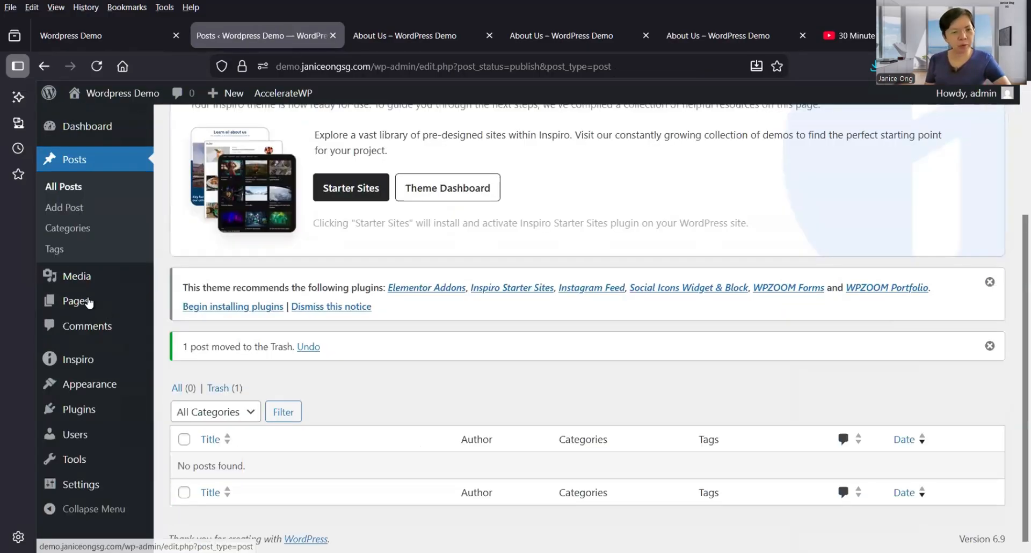
List all pages of the site and open the About Us page for editing.
mouse_move(86, 302)
click(200, 304)
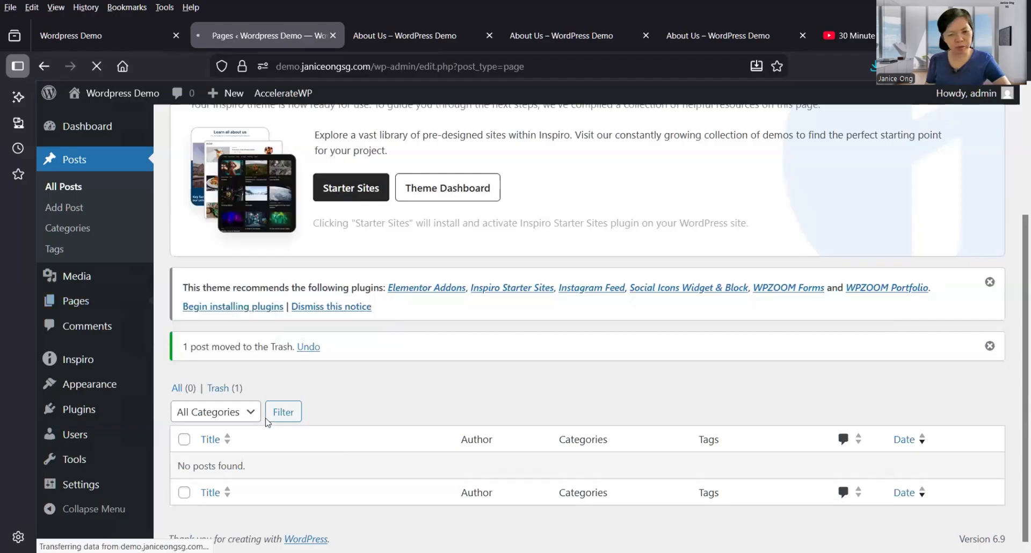
scroll(267, 422, down, 4)
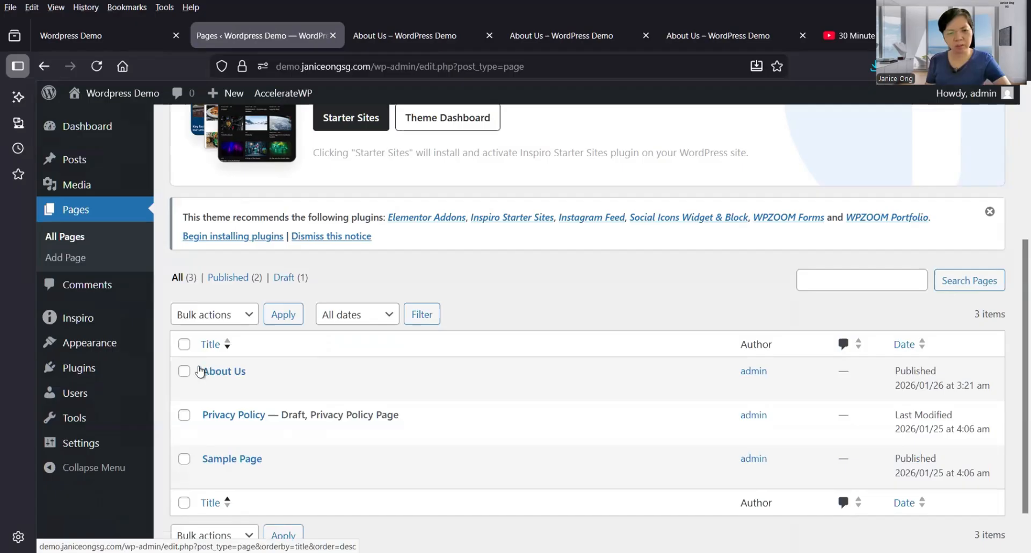
mouse_move(257, 383)
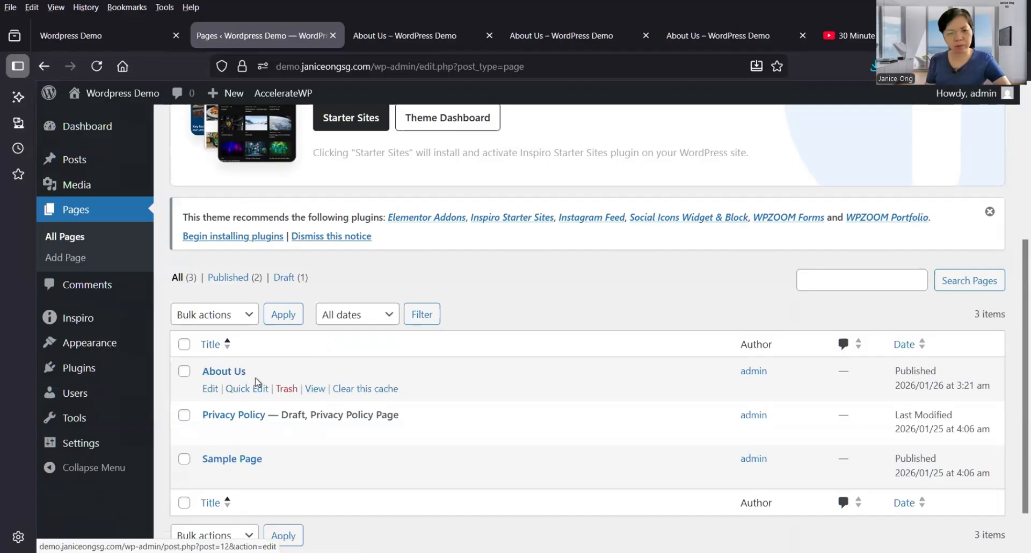
click(210, 389)
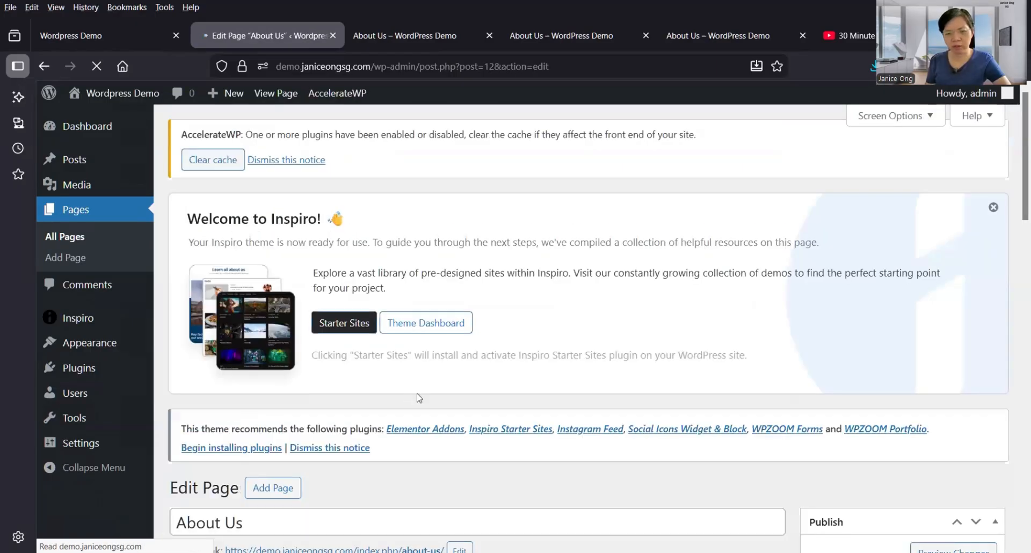
Examine the About Us page in the editor, including its text, image, video link and page settings.
scroll(337, 397, down, 3)
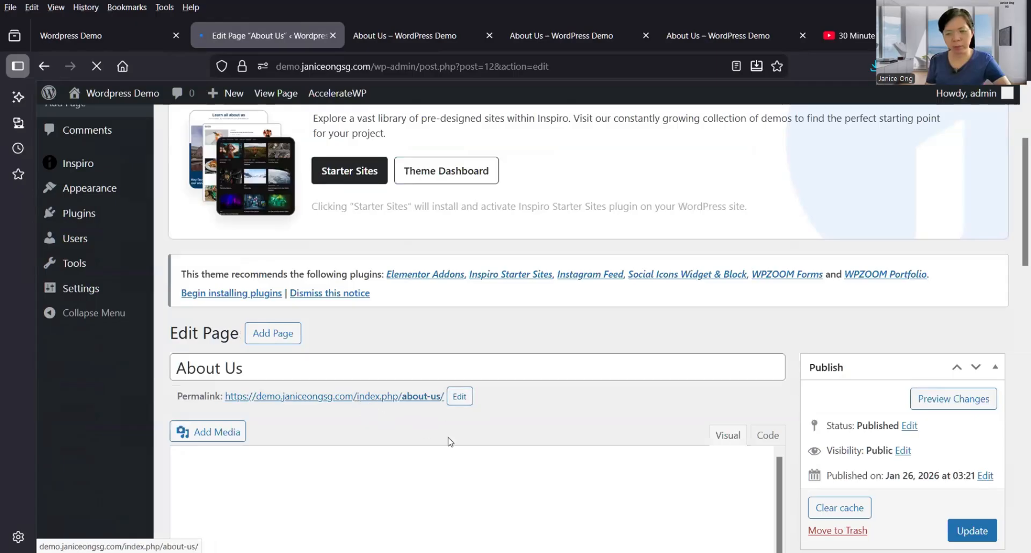
scroll(449, 437, down, 5)
scroll(449, 437, down, 1)
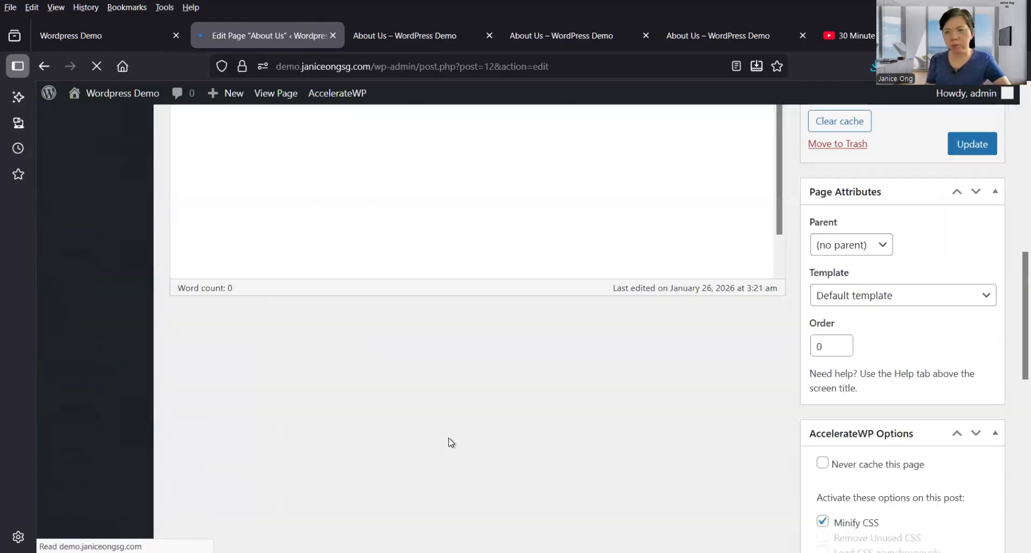
scroll(449, 437, up, 5)
scroll(450, 442, down, 1)
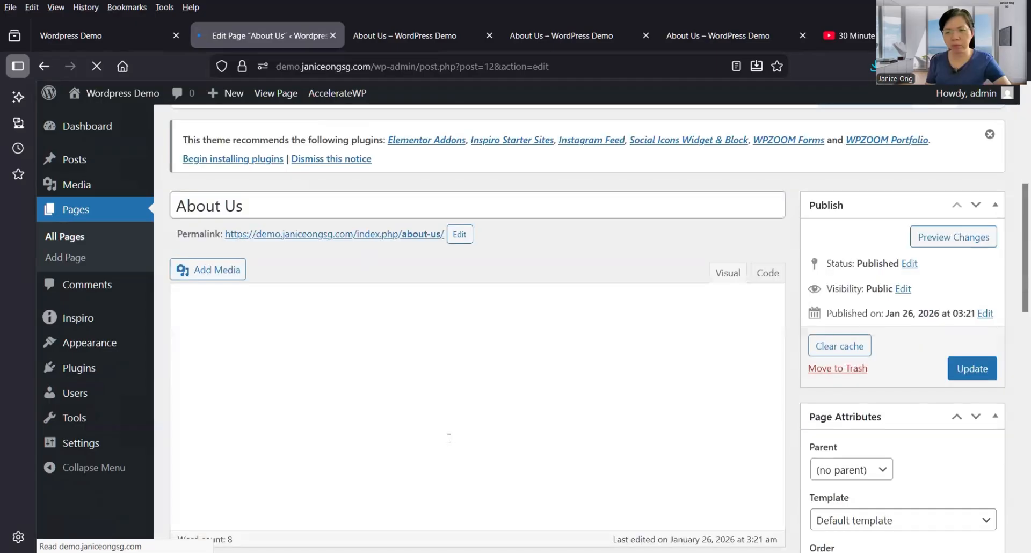
scroll(449, 437, down, 3)
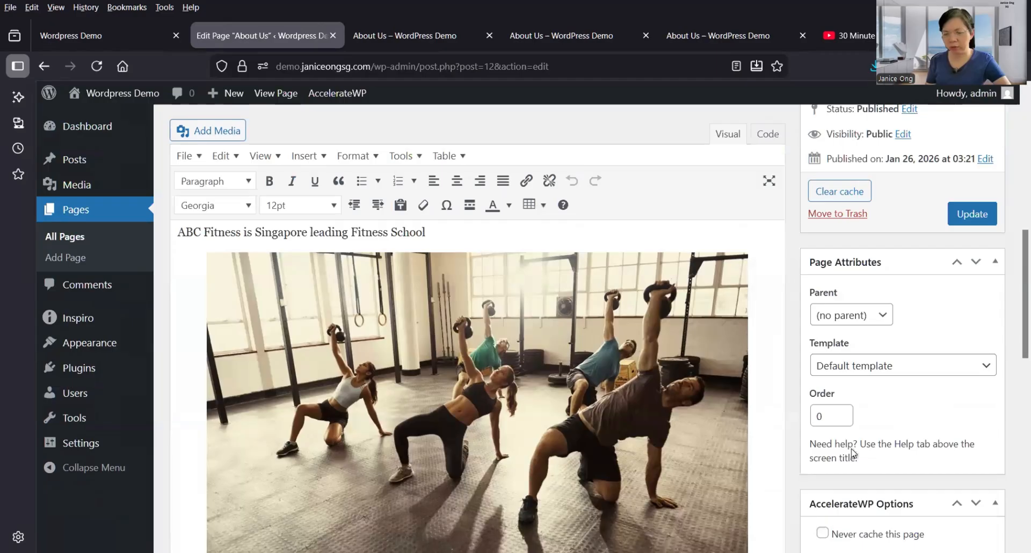
scroll(854, 453, down, 4)
scroll(591, 314, up, 5)
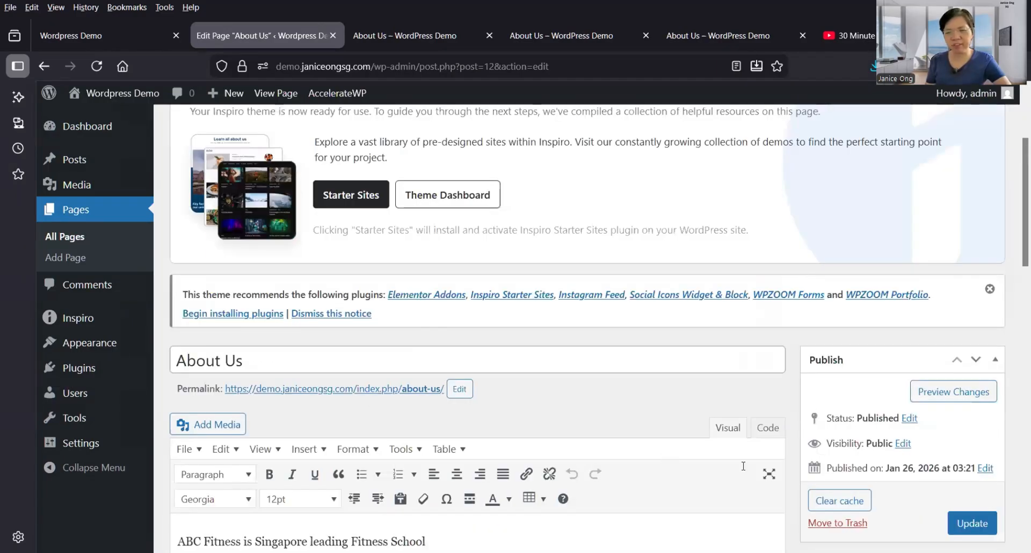
scroll(745, 470, down, 7)
scroll(745, 471, up, 10)
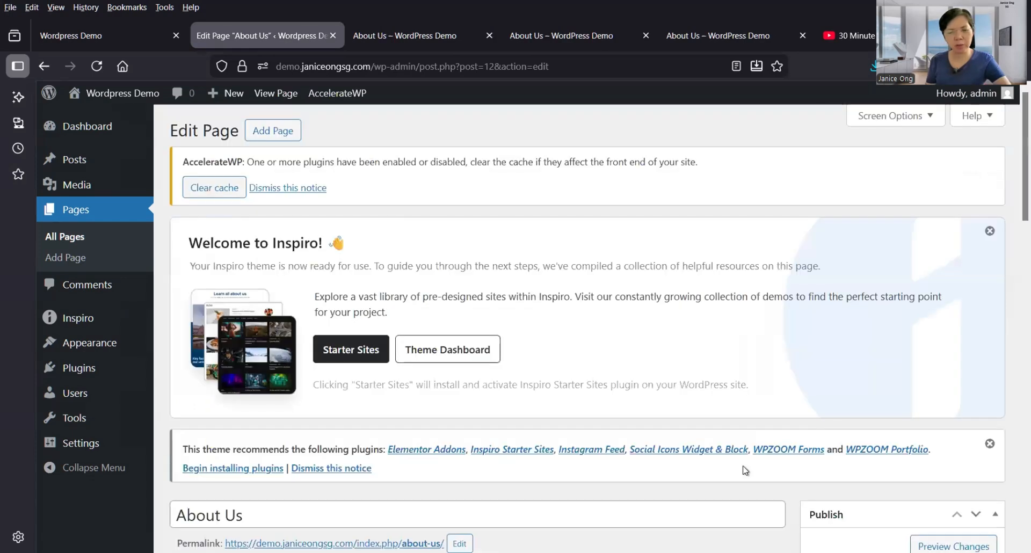
scroll(744, 466, down, 10)
scroll(743, 466, up, 4)
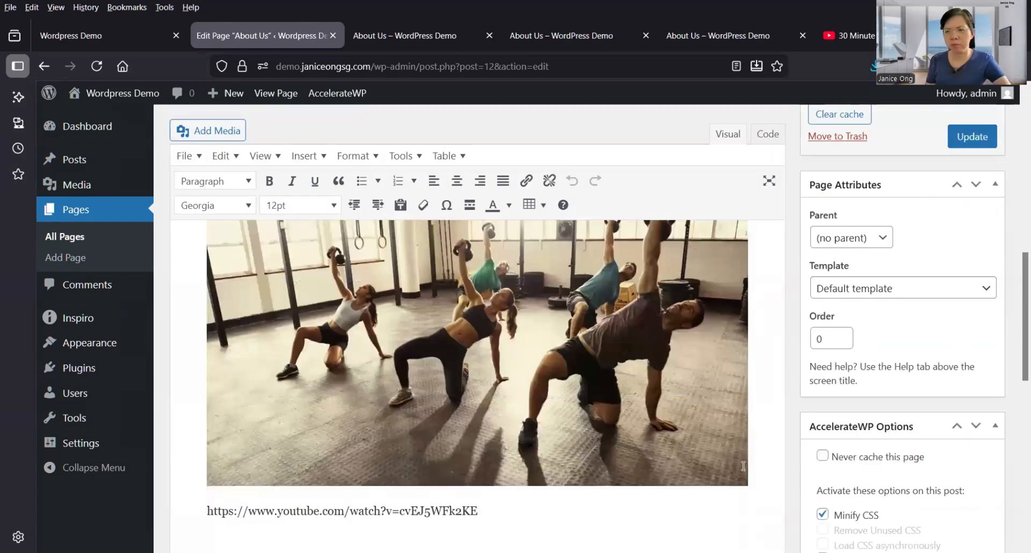
scroll(743, 466, up, 5)
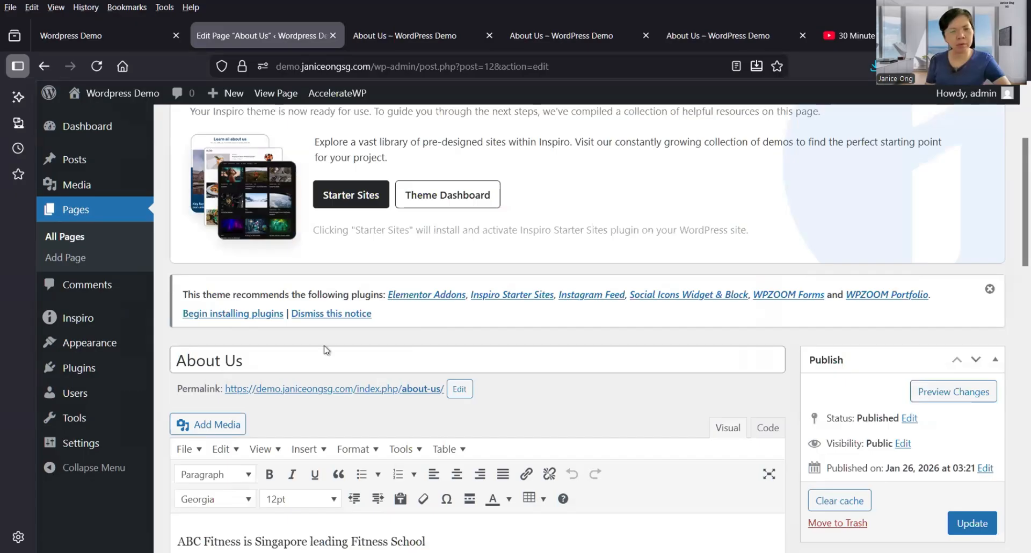
scroll(325, 349, up, 1)
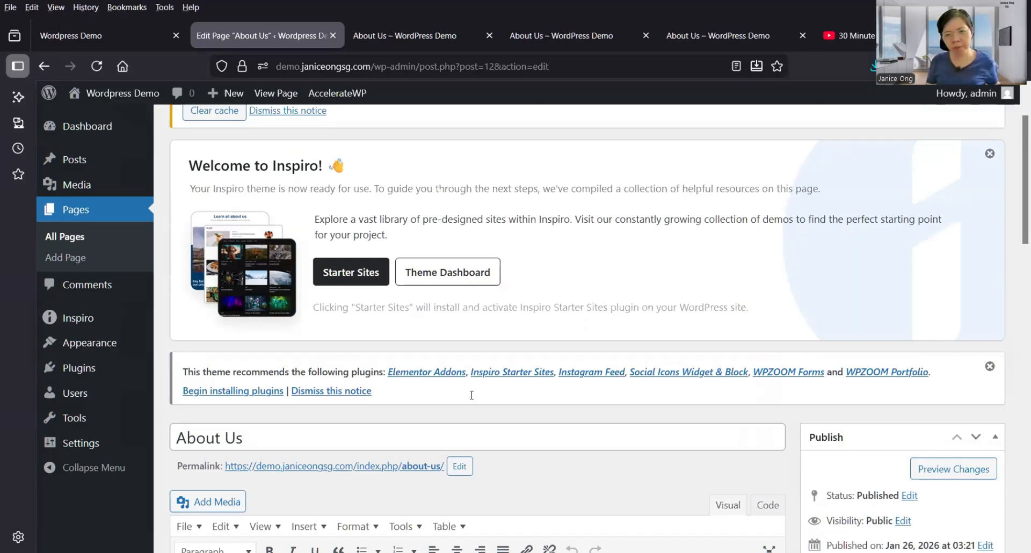
Delete the YouTube link below the fitness image and show the page content as code.
scroll(472, 395, down, 5)
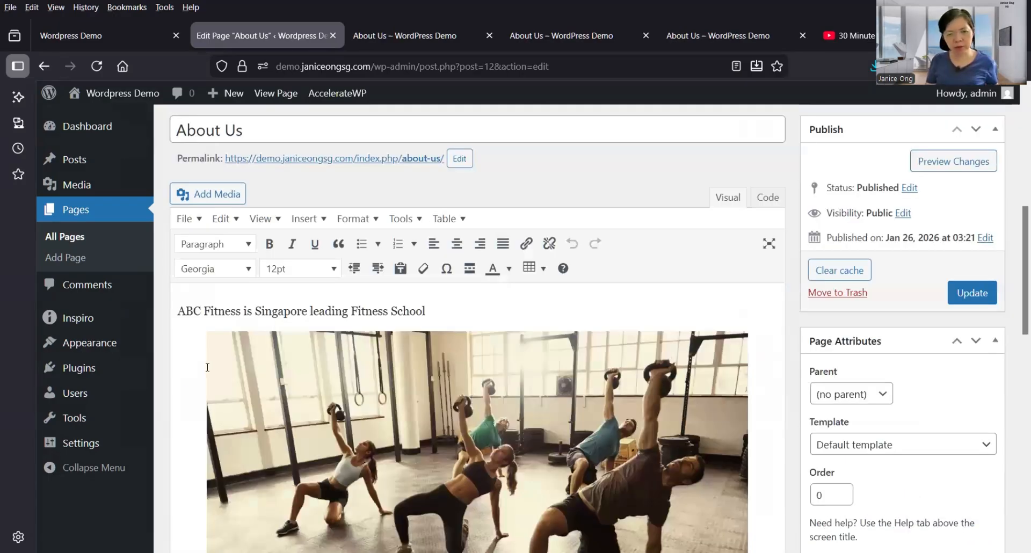
scroll(208, 367, down, 5)
drag(207, 368, 206, 358)
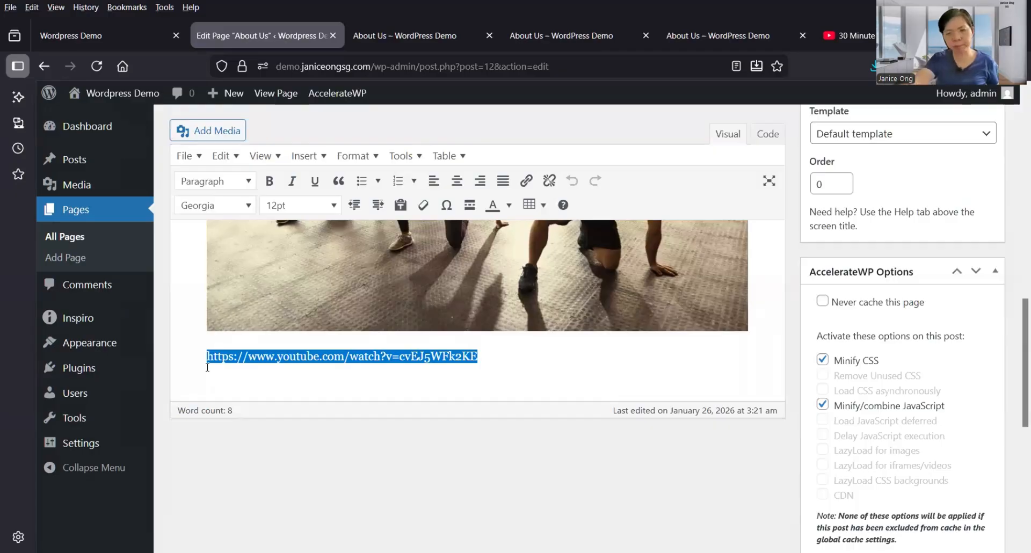
key(Delete)
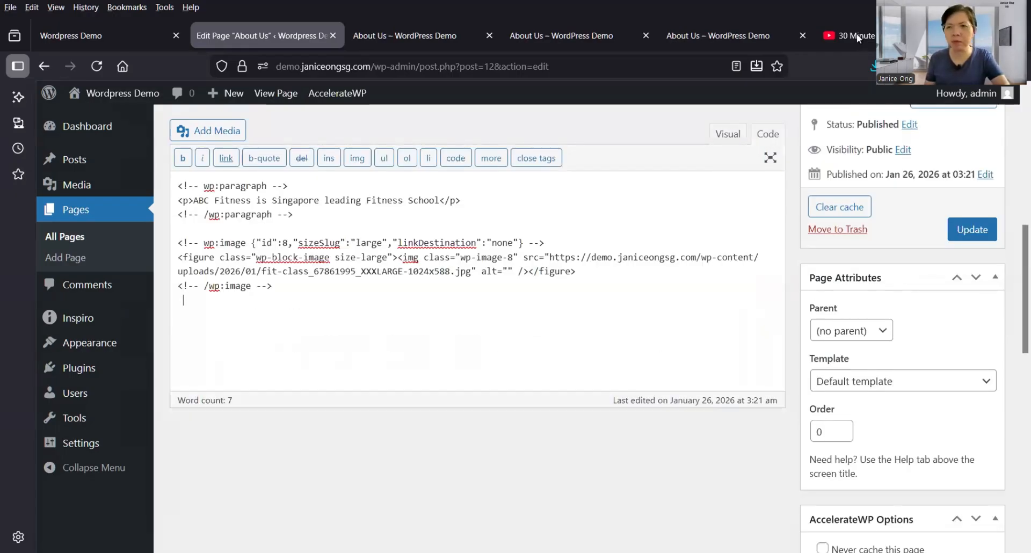
Copy a fresh iframe embed code for the 30 Minute Boosted Fitness Walk video from its YouTube page.
click(853, 36)
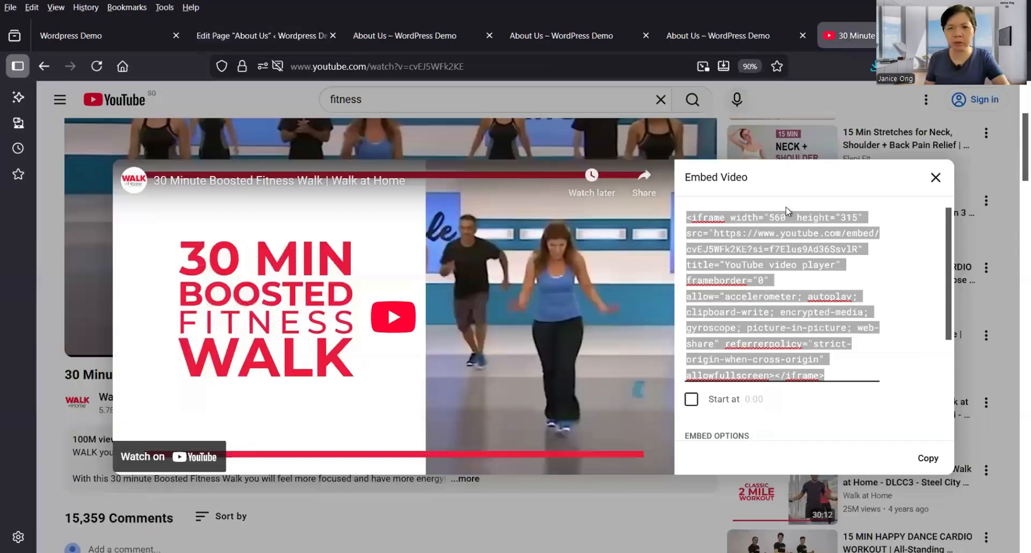
right_click(872, 201)
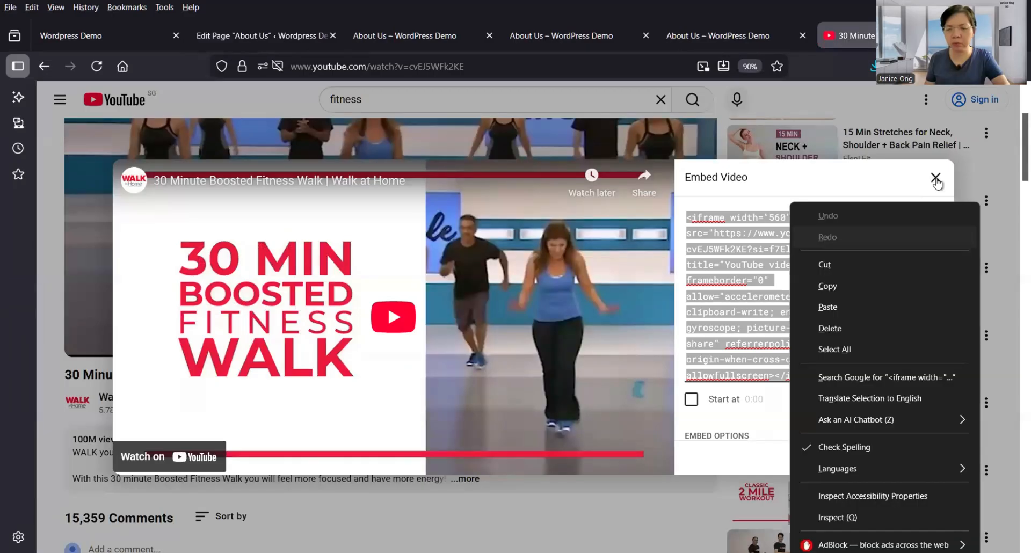
key(Escape)
key(Escape)
click(591, 403)
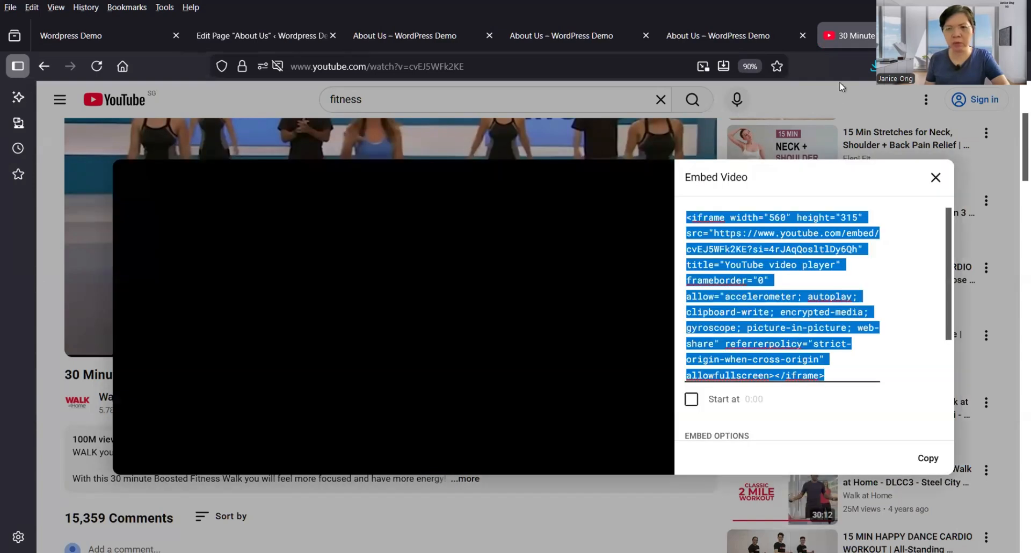
right_click(756, 136)
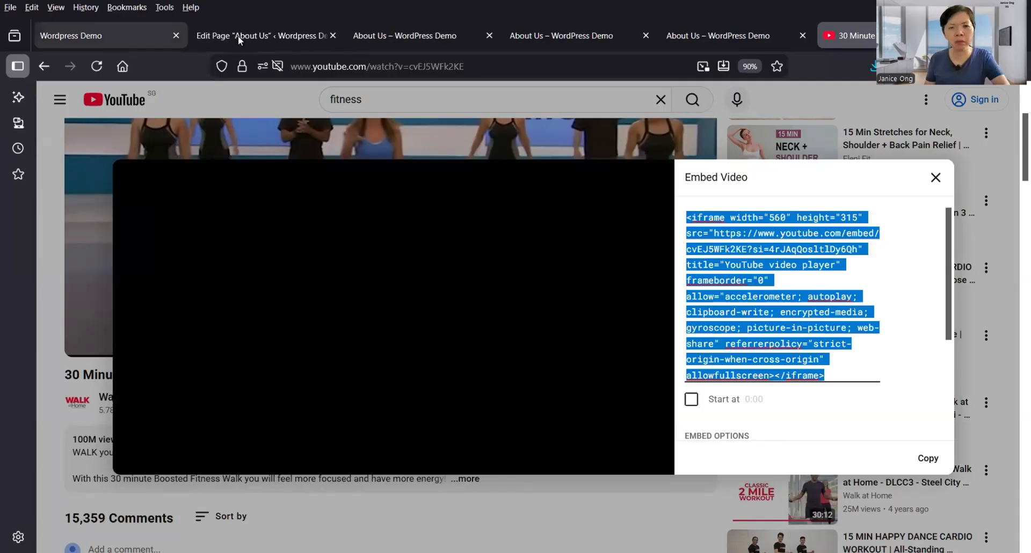
Paste the YouTube iframe code on a new line below the image block in the About Us page's code.
click(263, 36)
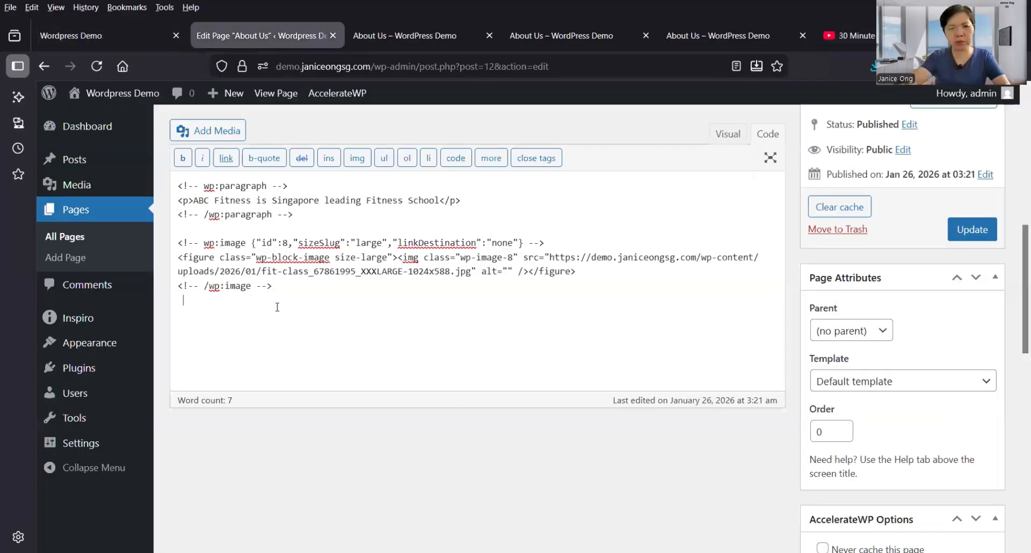
key(Return)
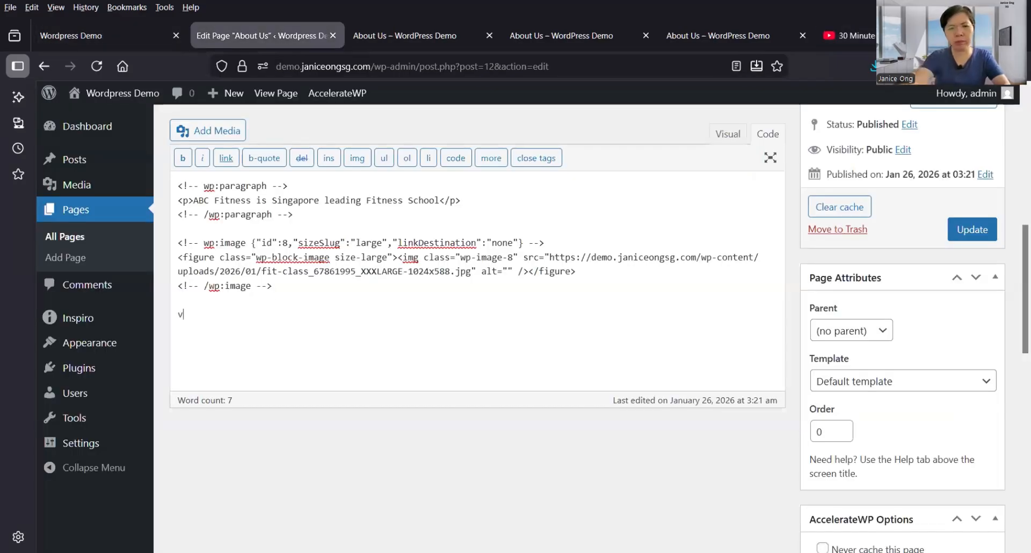
key(ctrl+v)
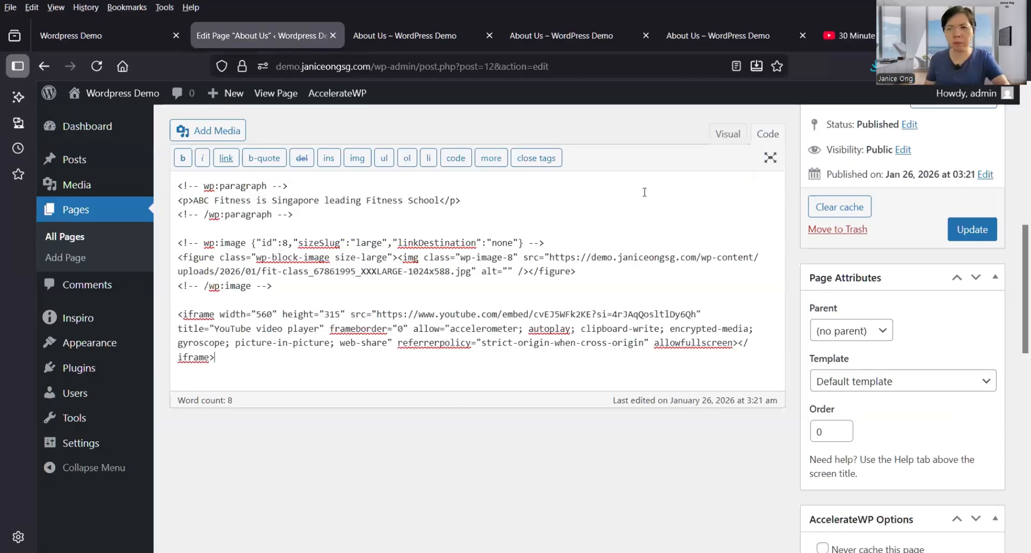
Check the embedded video in the visual editor, update the About Us page and show its code again.
click(734, 136)
scroll(780, 299, up, 4)
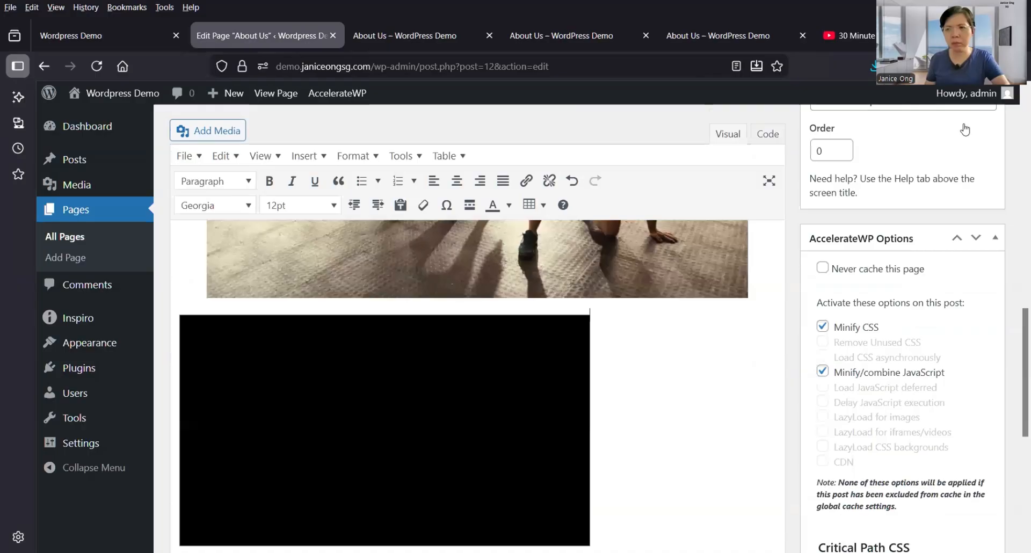
scroll(966, 129, up, 3)
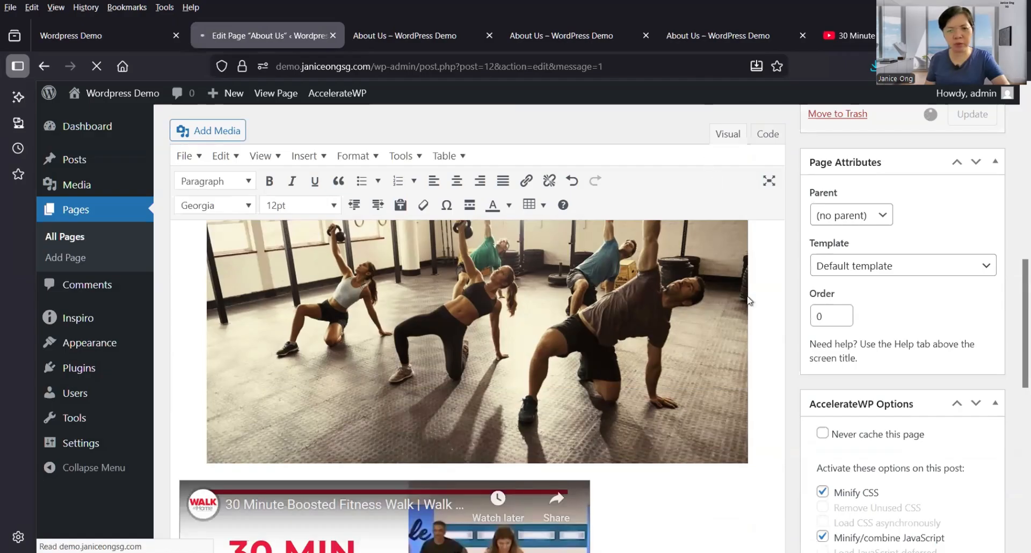
scroll(749, 301, down, 1)
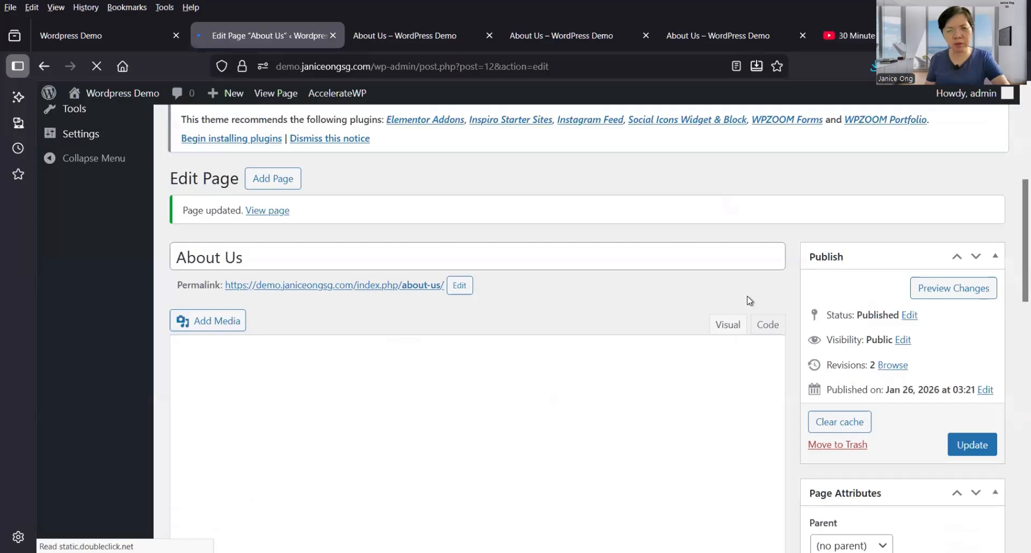
scroll(750, 301, down, 3)
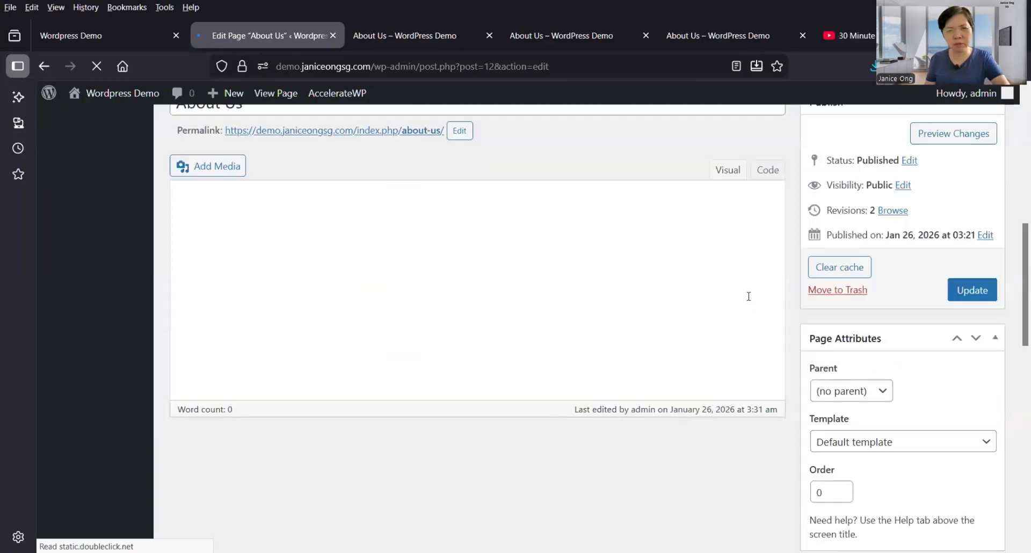
scroll(749, 302, down, 8)
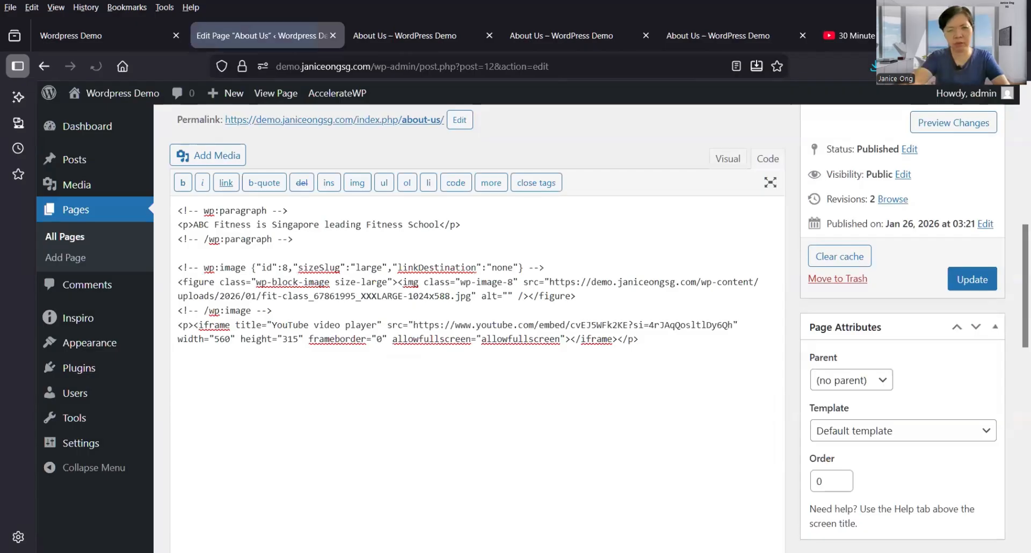
Add a <center> tag before the YouTube iframe and a closing </center> tag after its paragraph in the About Us page's code.
click(198, 325)
text(<ce)
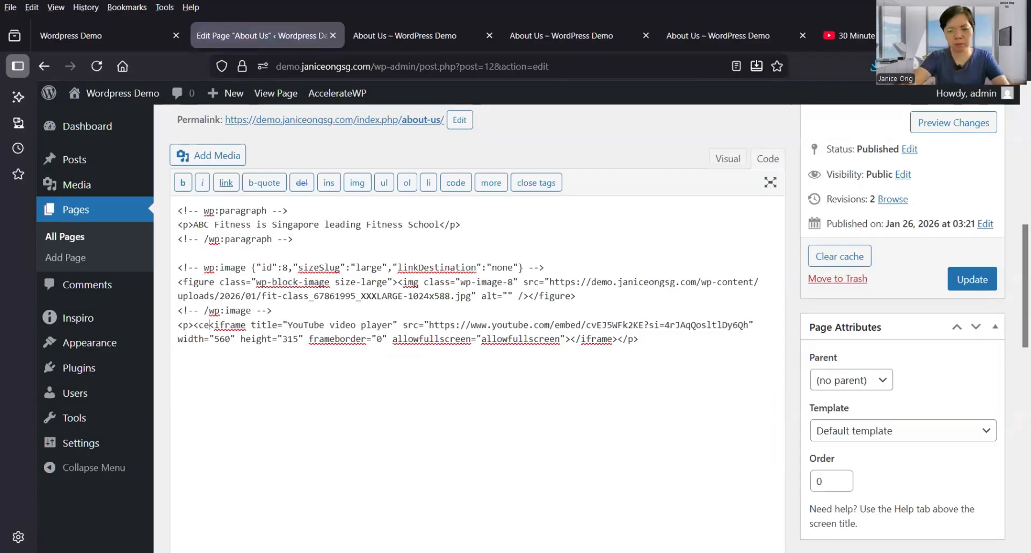
text(nter>)
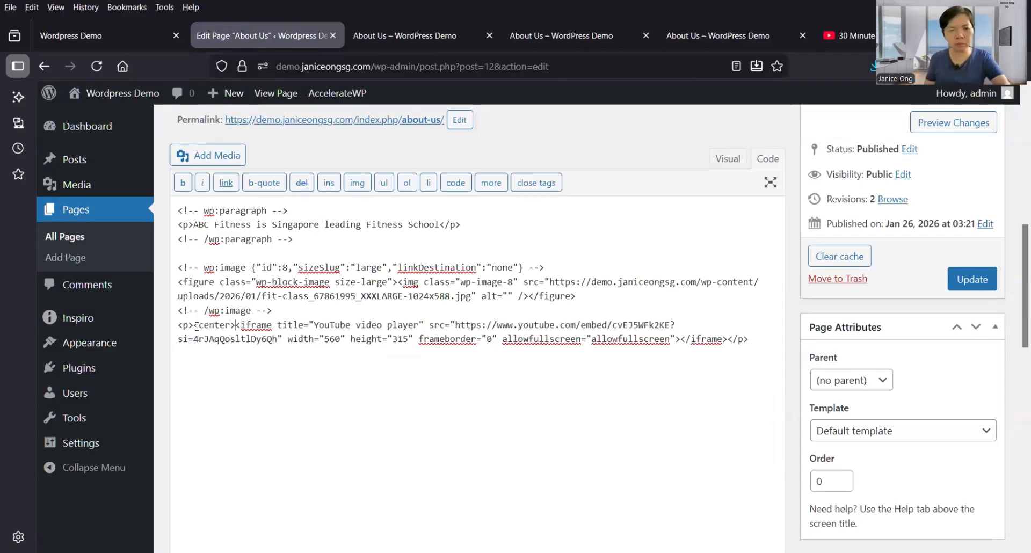
drag(193, 324, 237, 325)
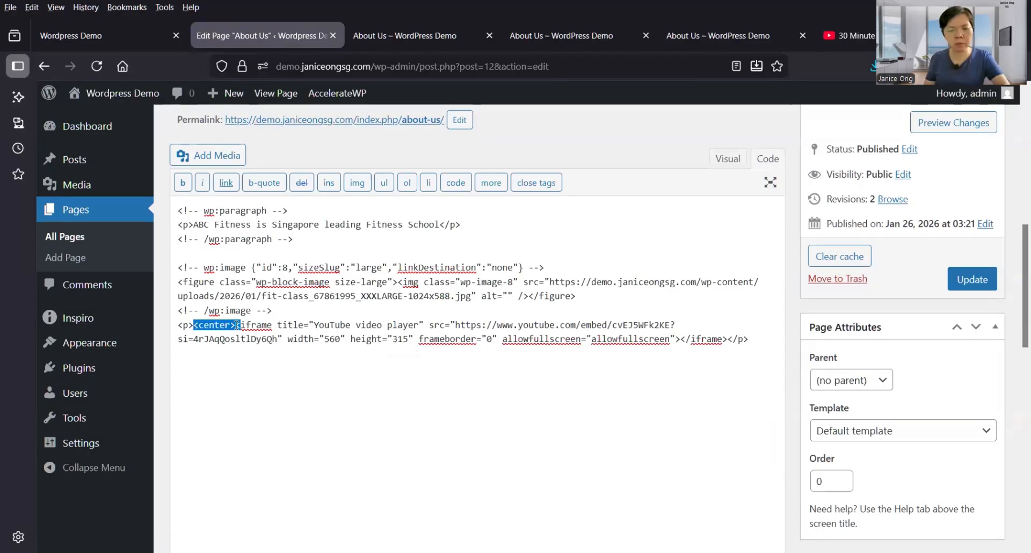
click(763, 338)
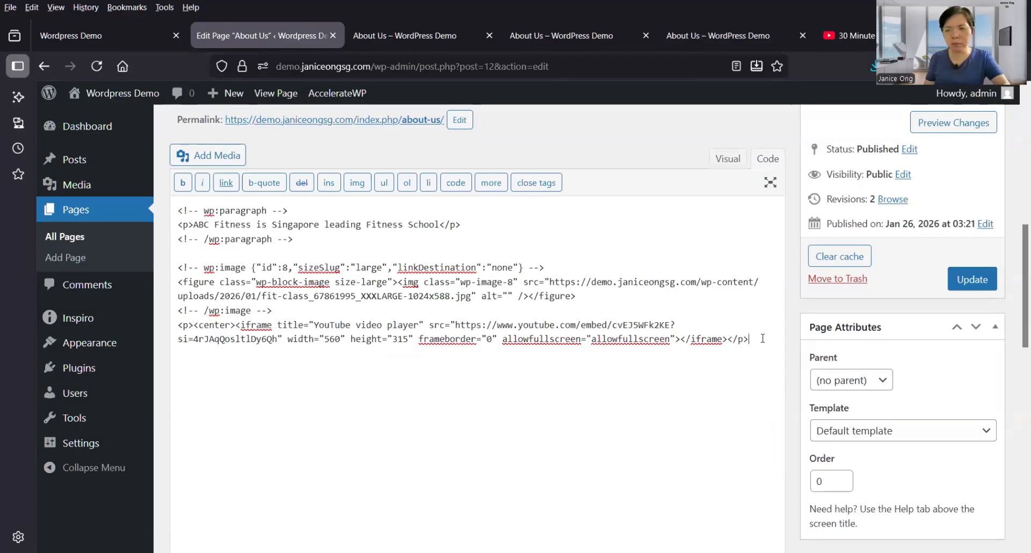
key(ctrl+v)
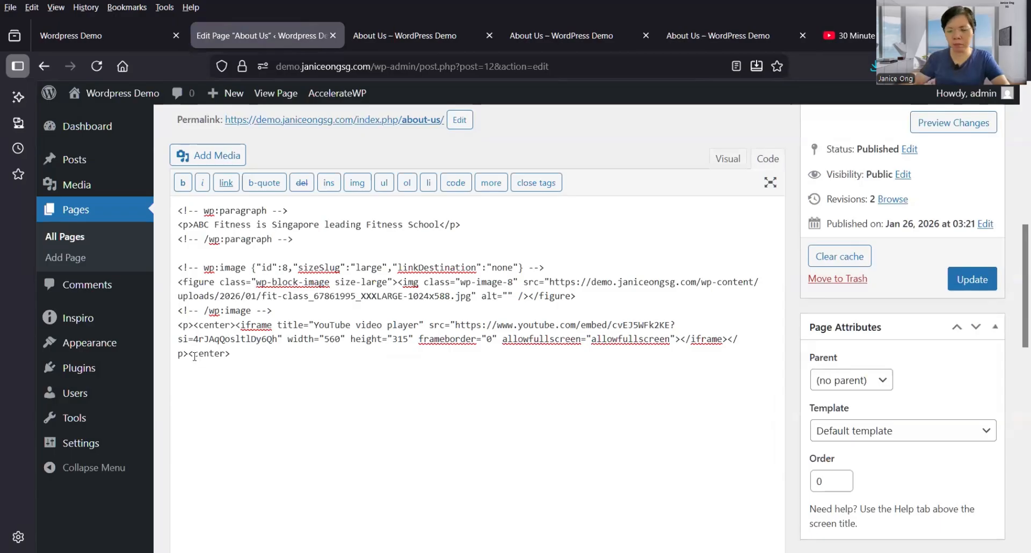
text(/)
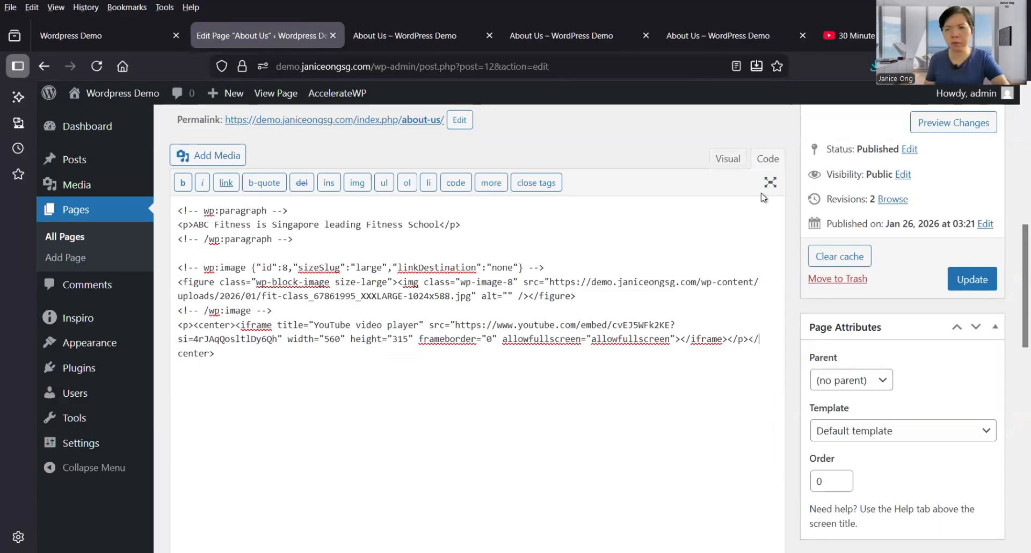
Show the About Us page in the visual editor and update it with the centred video.
click(725, 160)
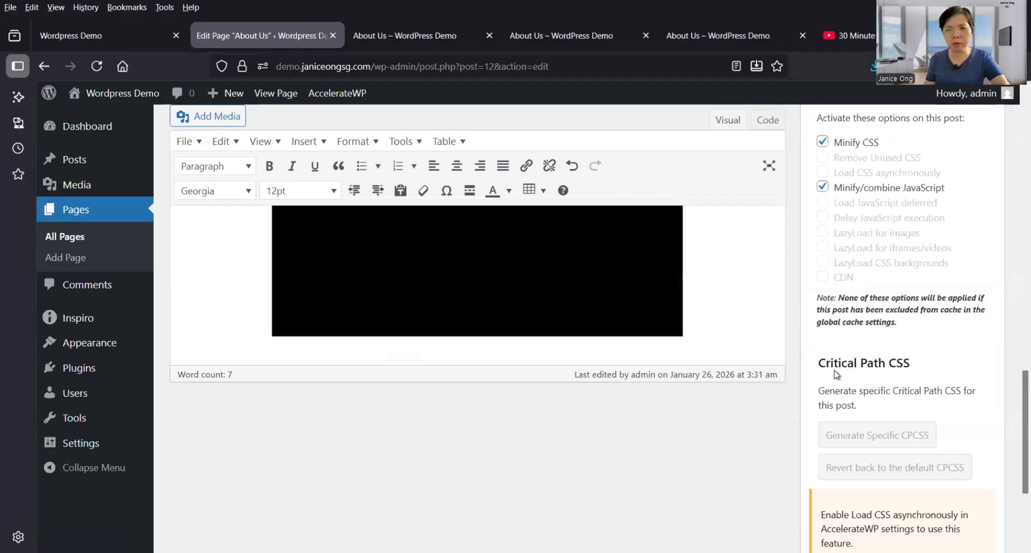
scroll(834, 370, up, 5)
scroll(834, 371, up, 2)
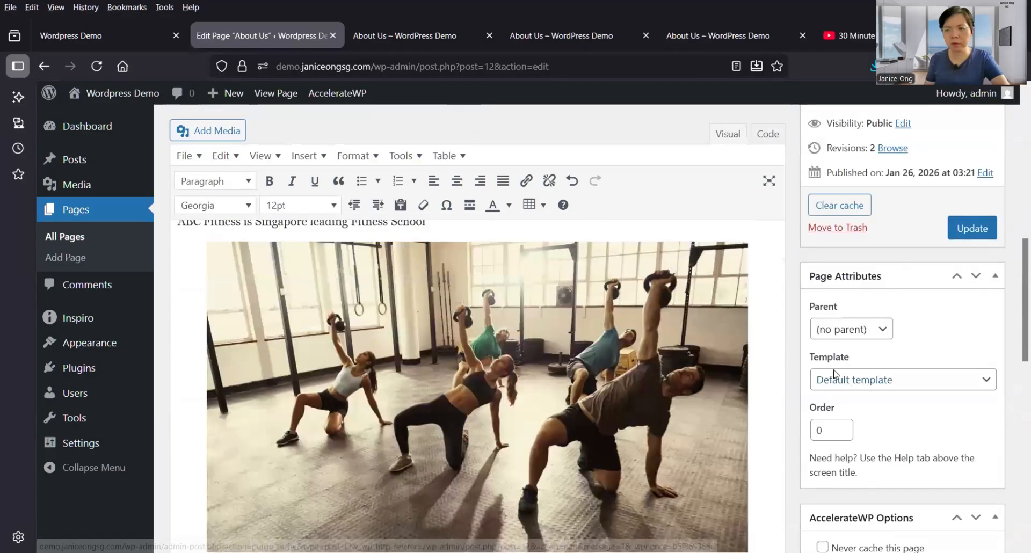
scroll(835, 373, up, 3)
scroll(965, 469, up, 2)
click(965, 463)
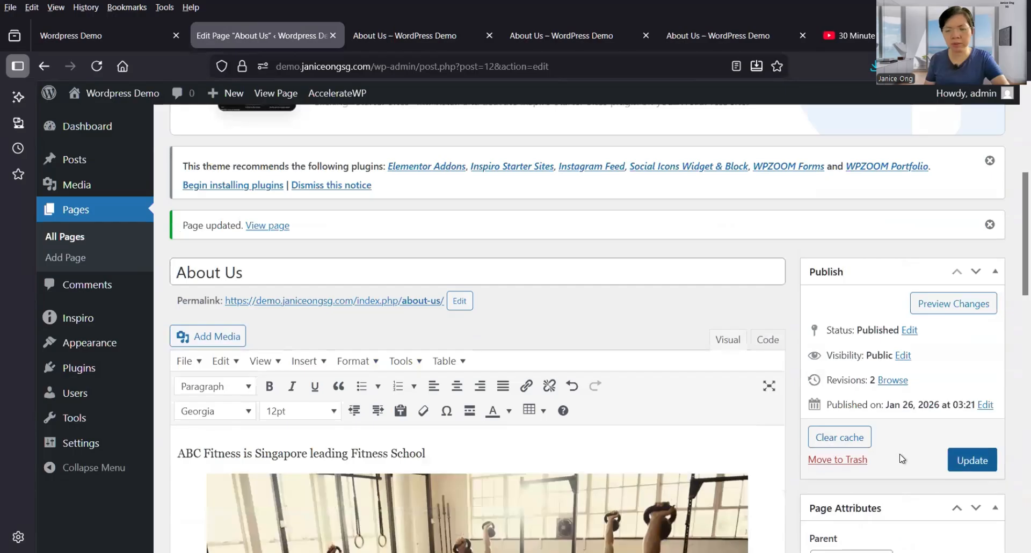
scroll(900, 455, down, 4)
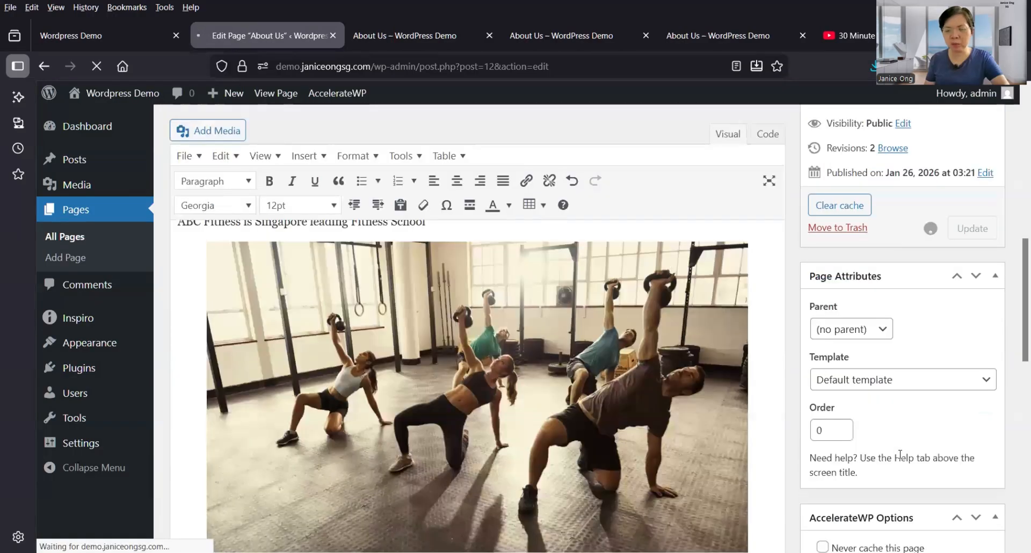
scroll(900, 455, down, 1)
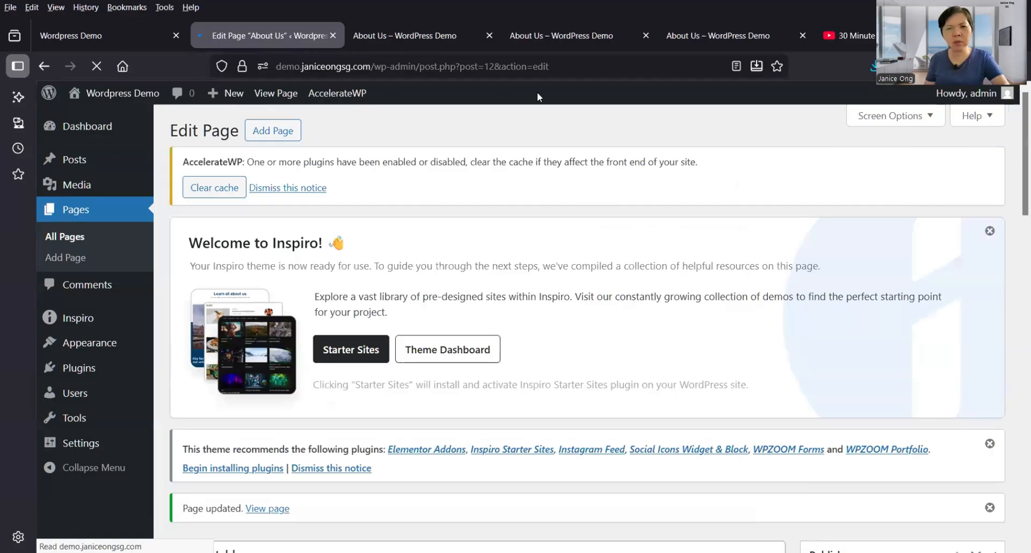
Close the old About Us preview tabs and open the page's permalink in a new tab.
click(489, 36)
click(489, 36)
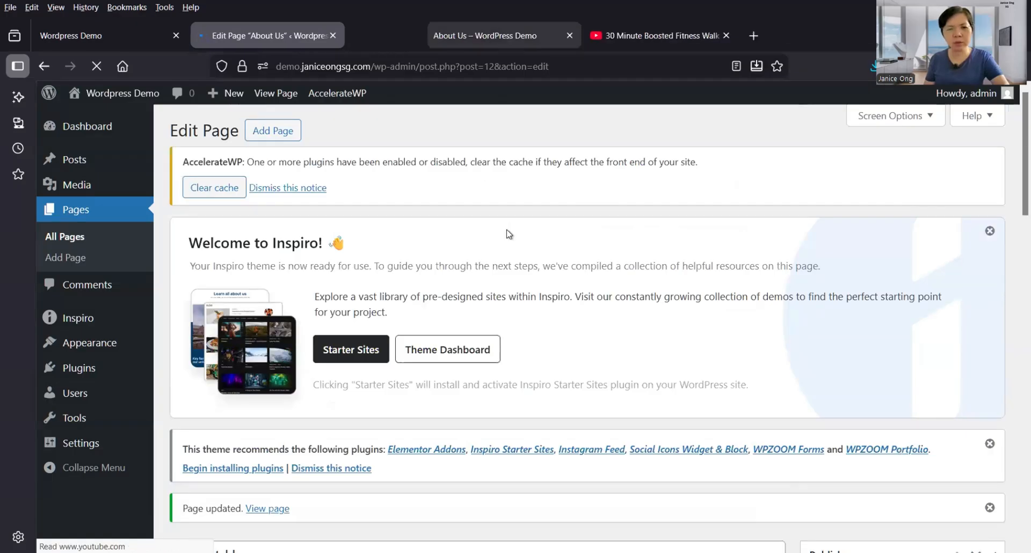
scroll(509, 234, down, 4)
scroll(509, 235, down, 3)
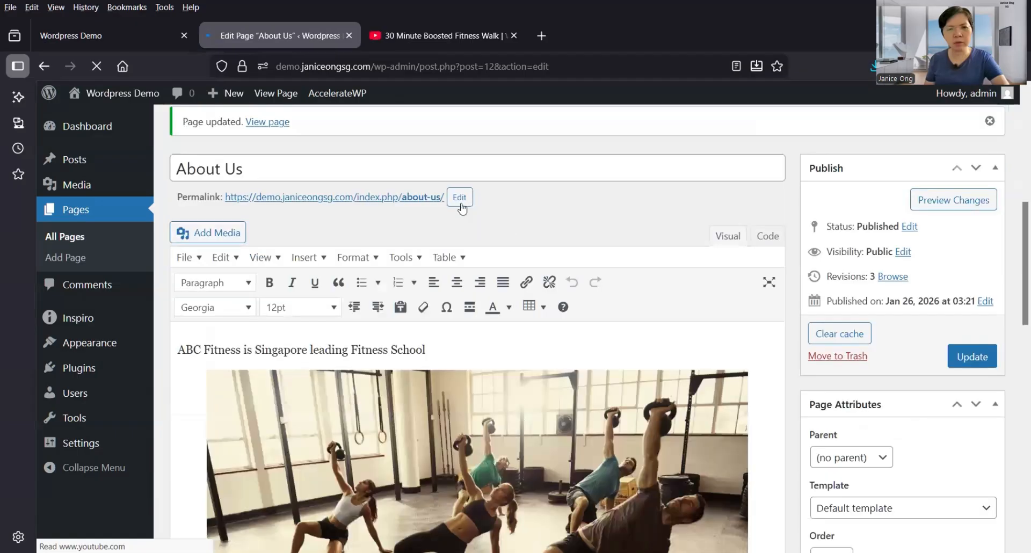
drag(415, 200, 407, 35)
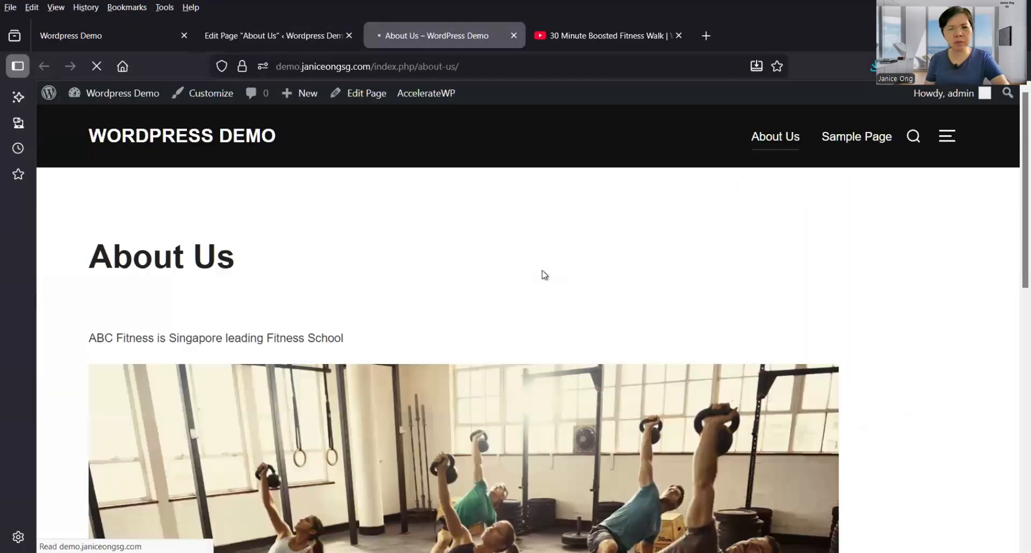
Examine the image and centred video on the published About Us page, and close that tab.
scroll(542, 271, down, 4)
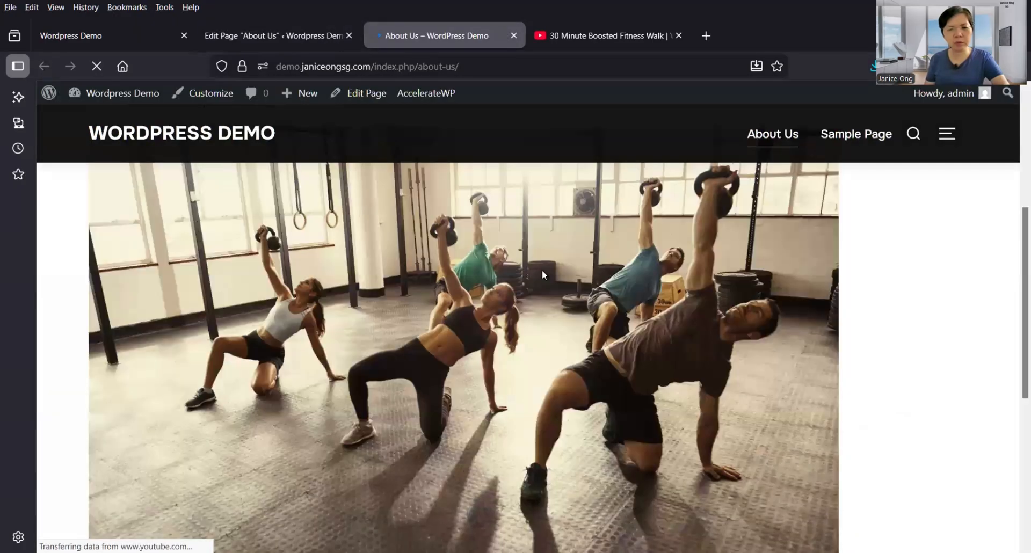
scroll(542, 271, down, 6)
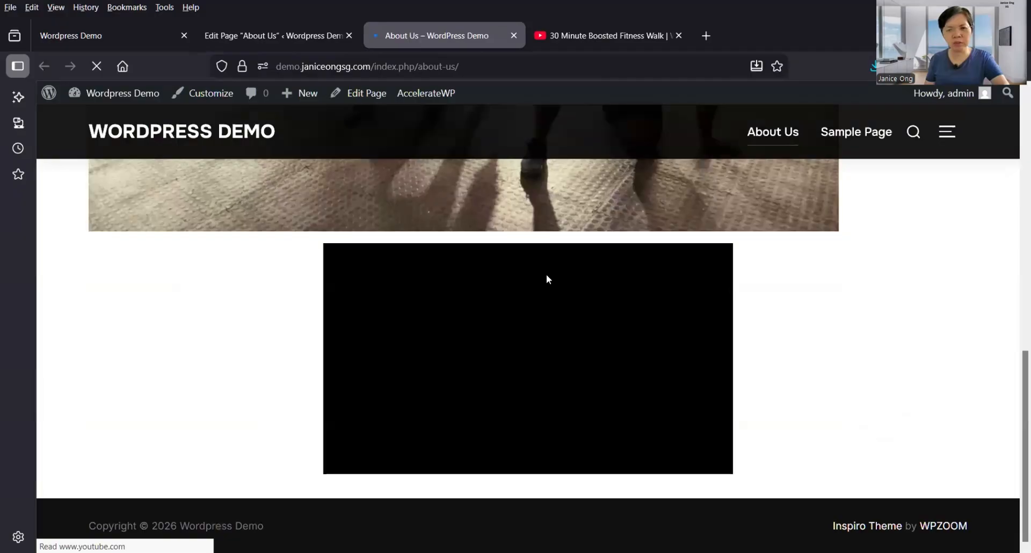
scroll(546, 274, up, 5)
scroll(547, 279, up, 4)
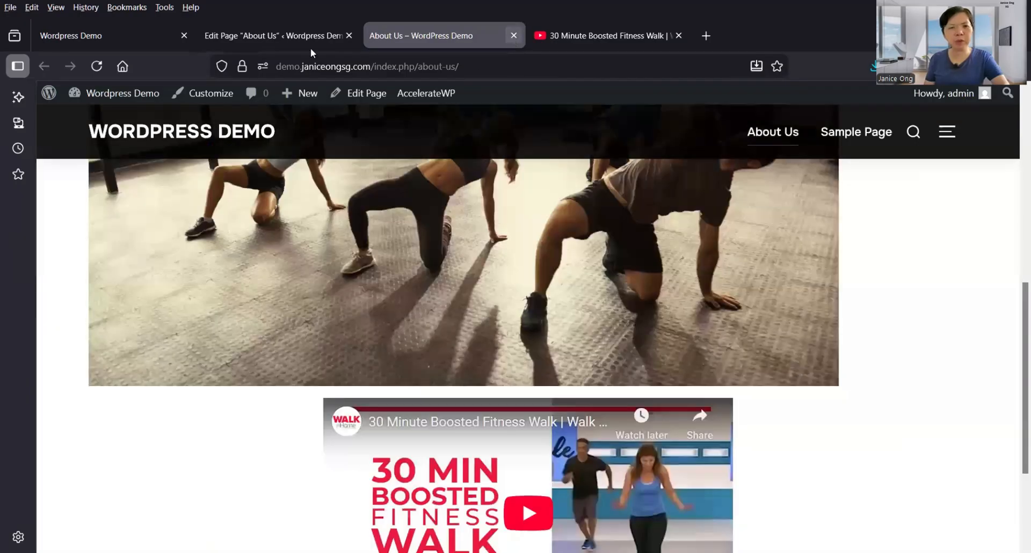
click(513, 35)
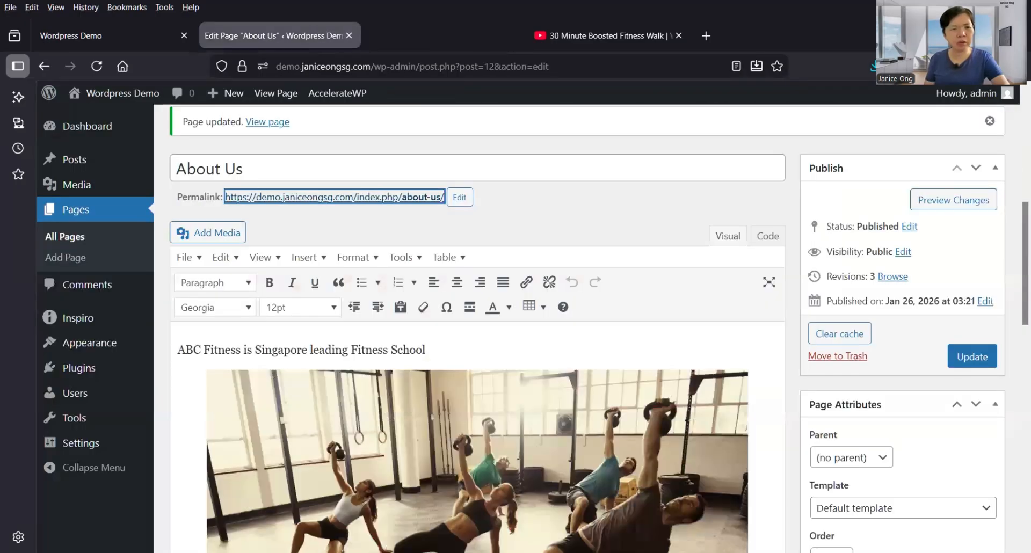
Start a new post on the WordPress demo site.
scroll(76, 435, up, 4)
scroll(108, 271, up, 2)
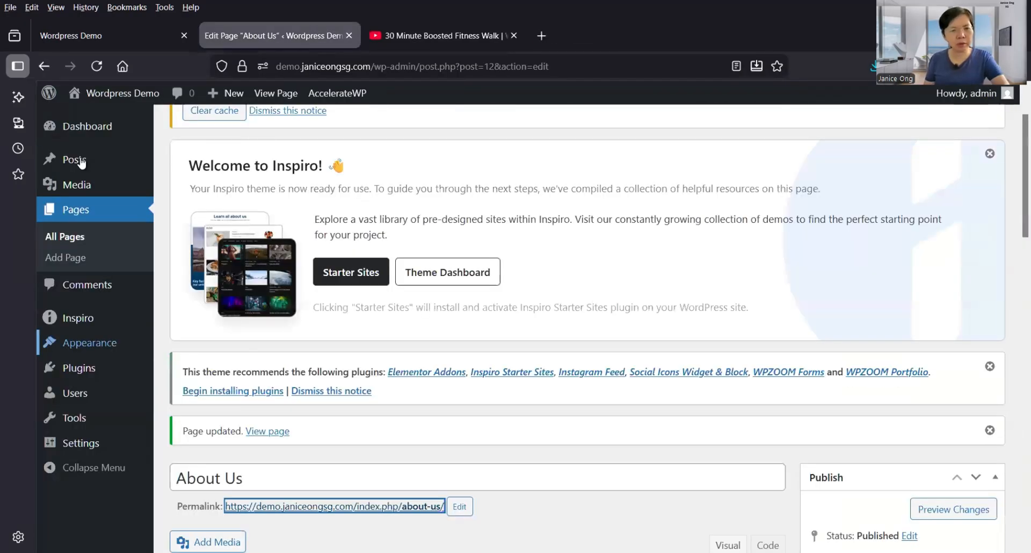
mouse_move(81, 162)
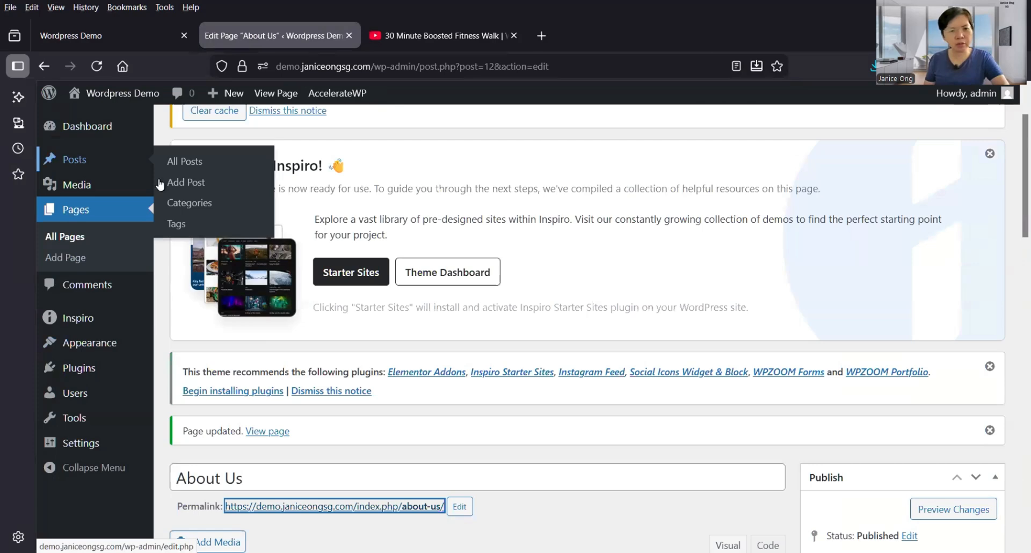
click(188, 184)
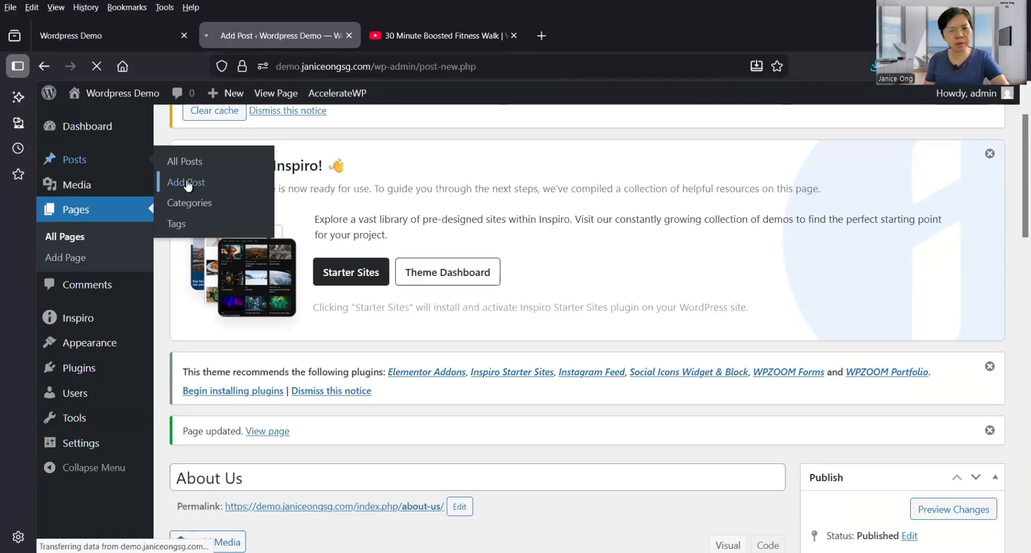
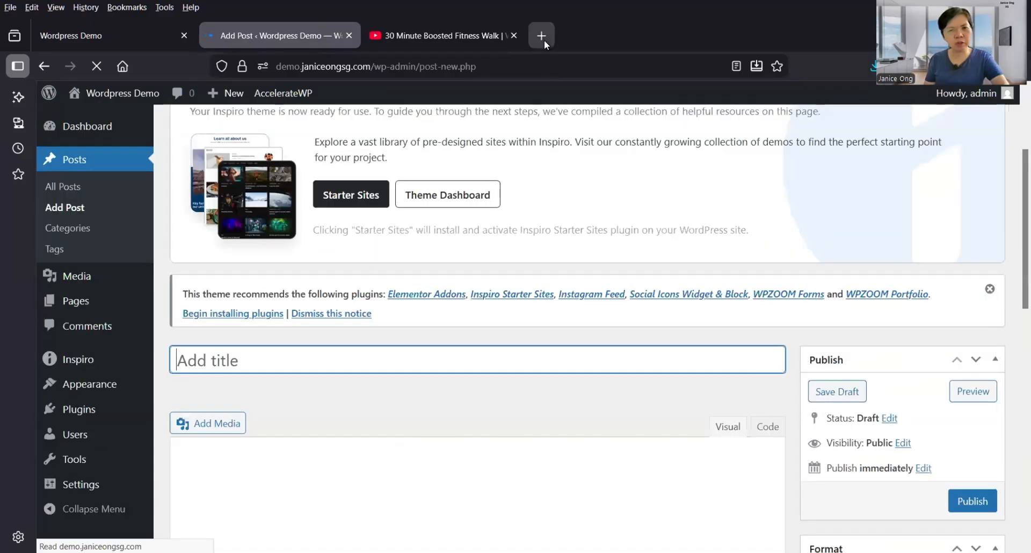
Search Google for "one pa" in a new browser tab.
click(544, 41)
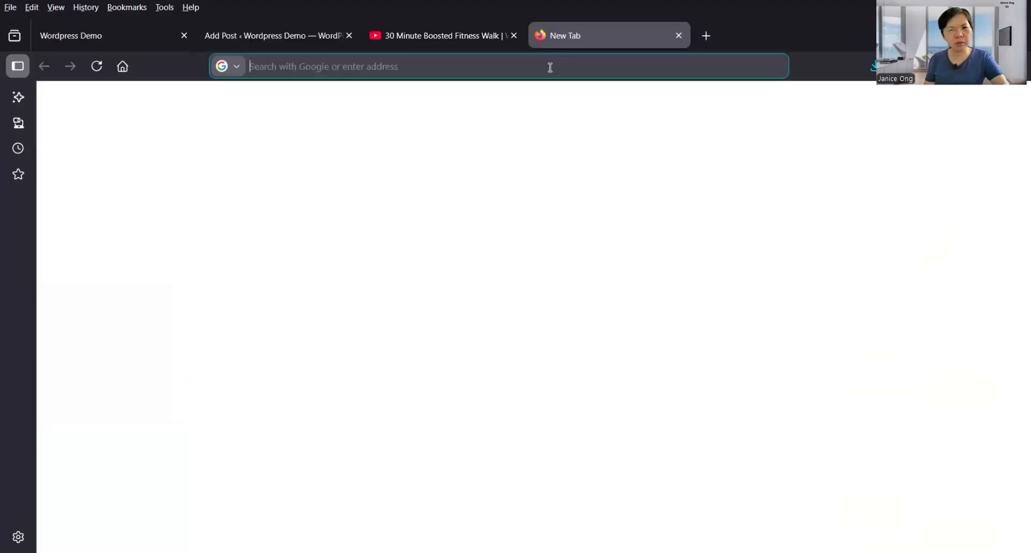
click(550, 67)
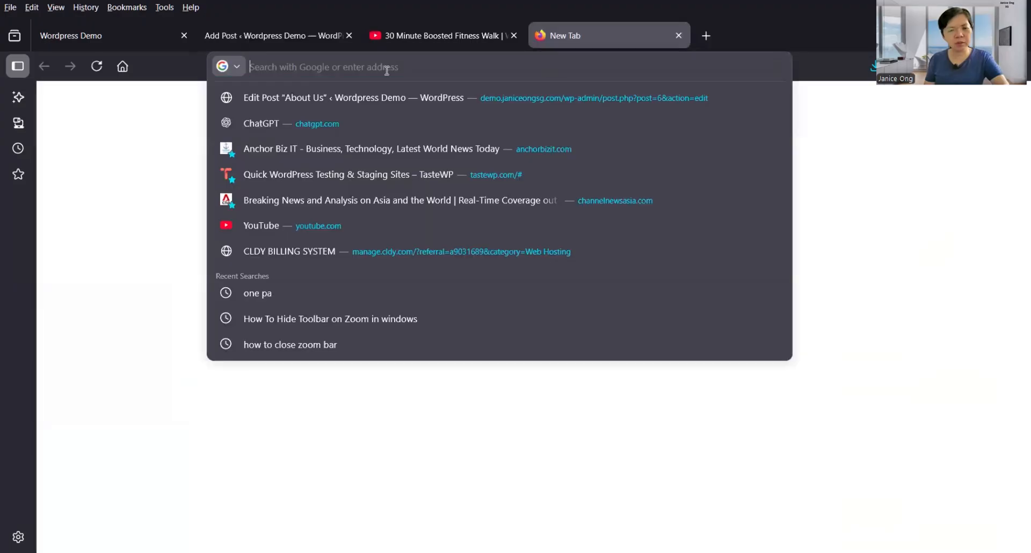
click(340, 208)
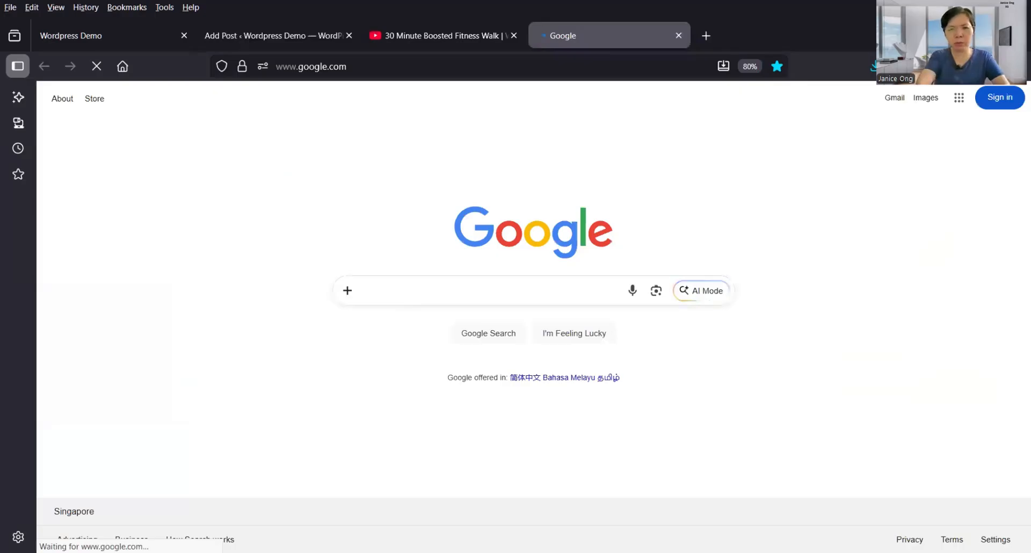
click(412, 294)
text(one )
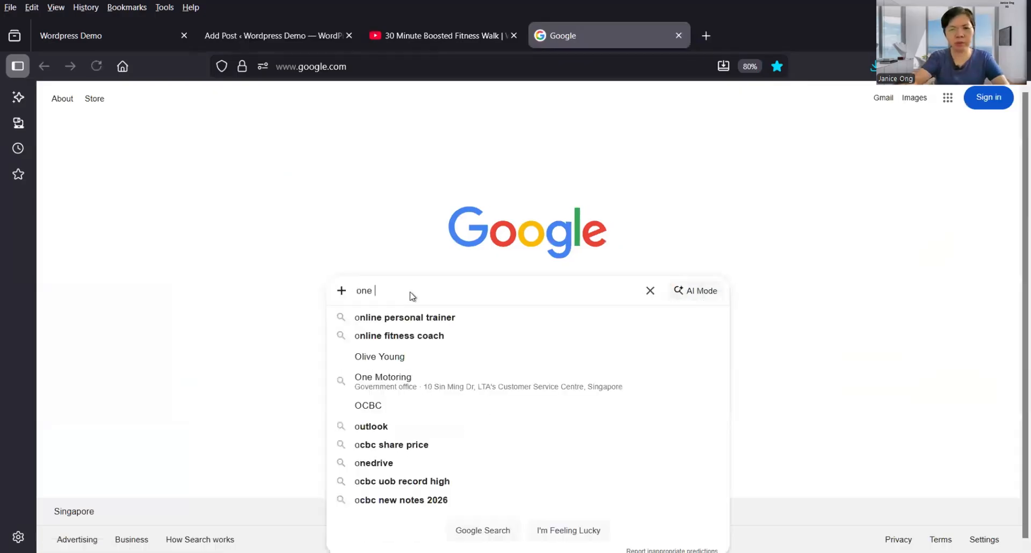
text(pa)
key(Return)
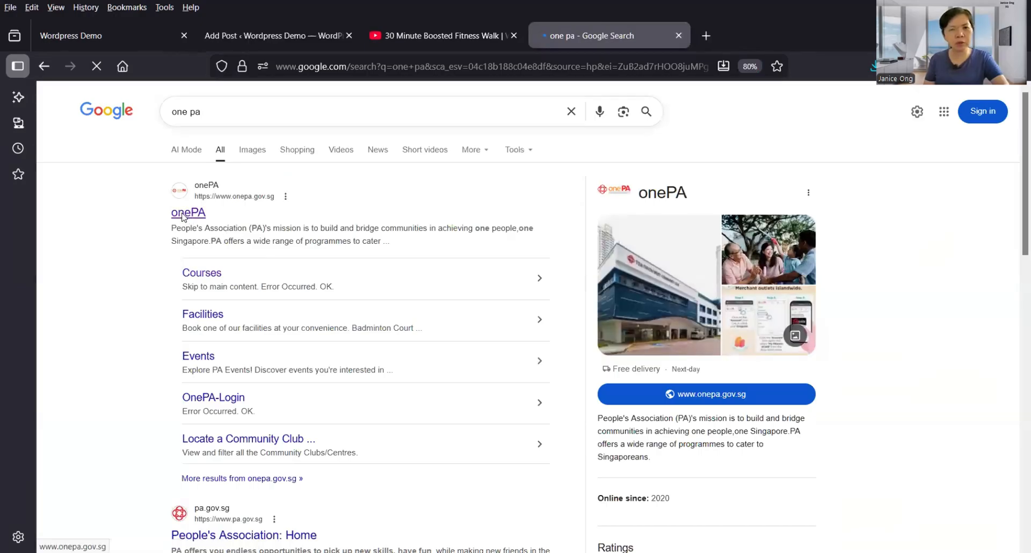
Open the onePA website from the search results and go to its All Courses page.
click(183, 217)
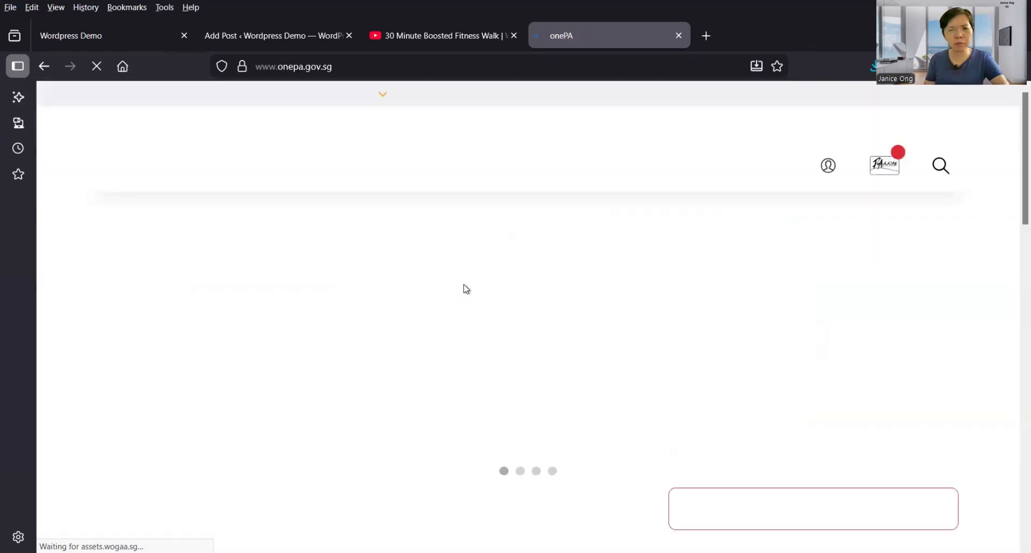
mouse_move(341, 171)
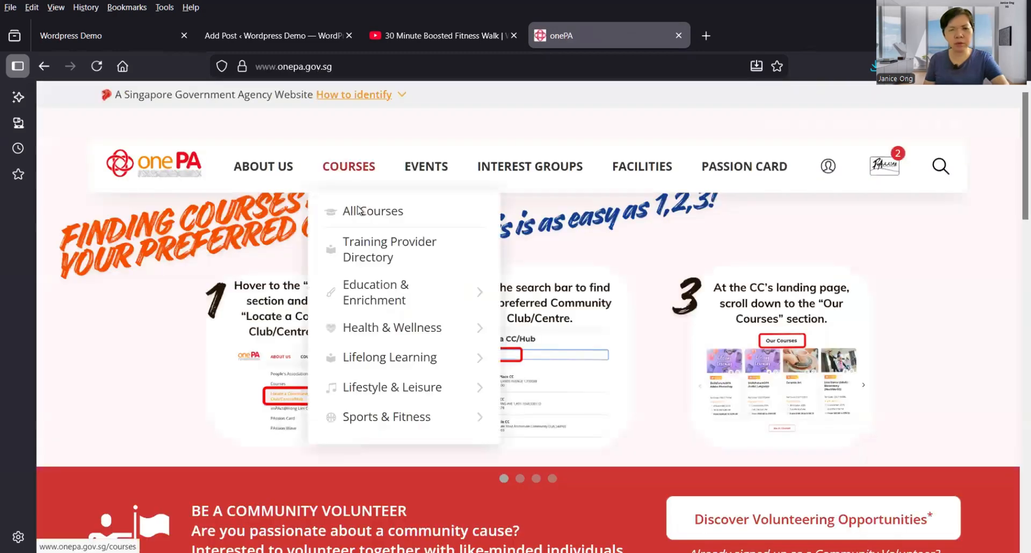
click(360, 211)
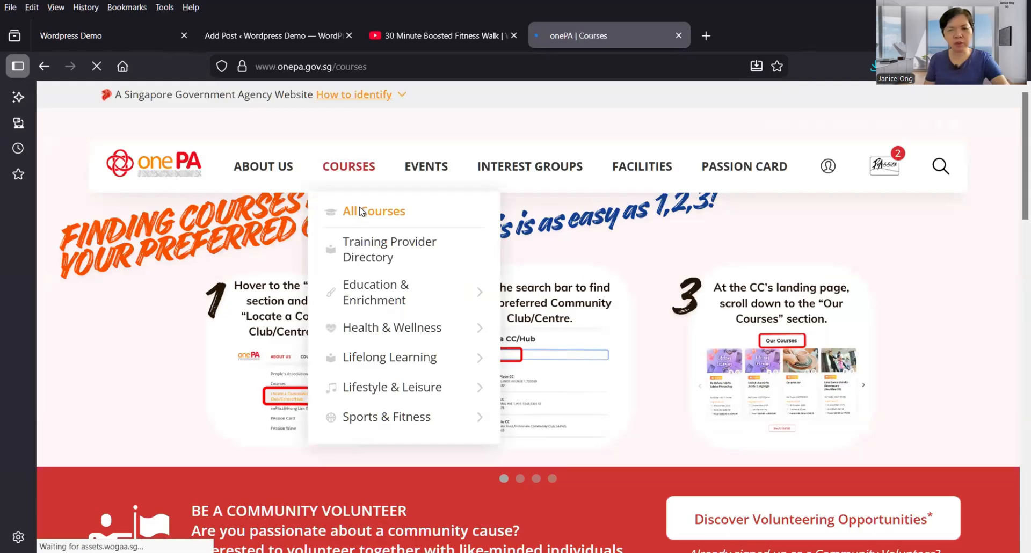
Search the onePA courses for "fitness" and open the first Boogie Bounce Xtreme - Trampoline Fitness (HealthierSG) course.
click(739, 317)
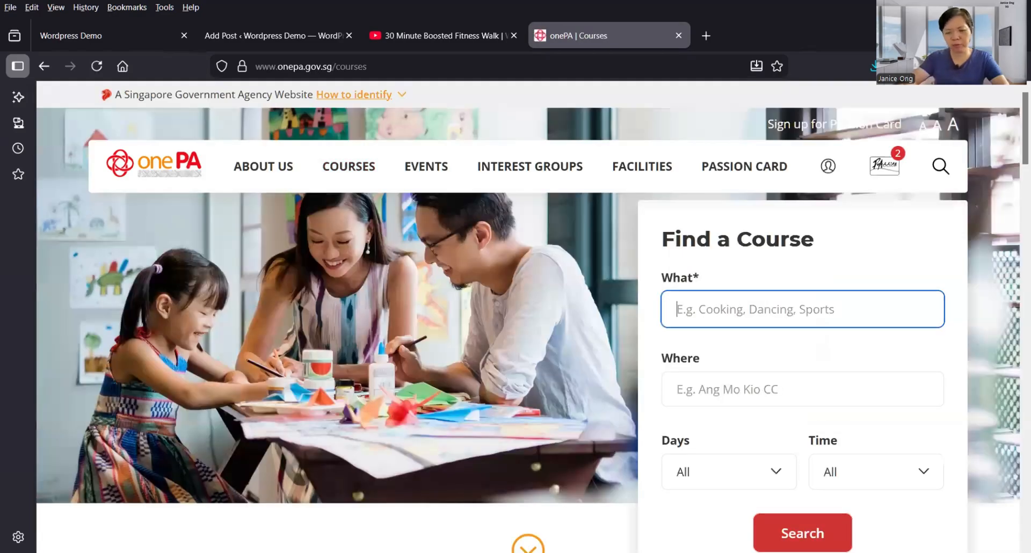
text(fitness)
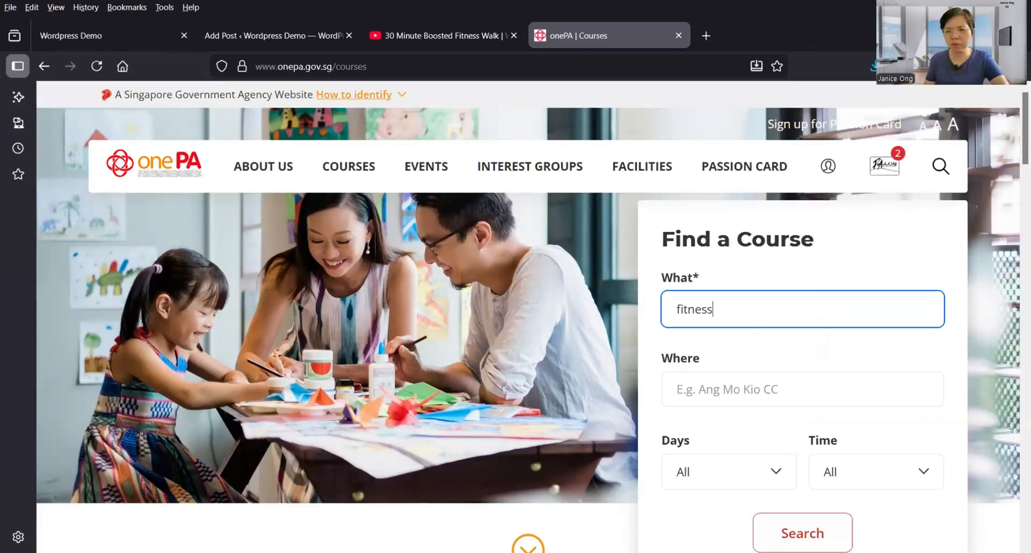
key(Return)
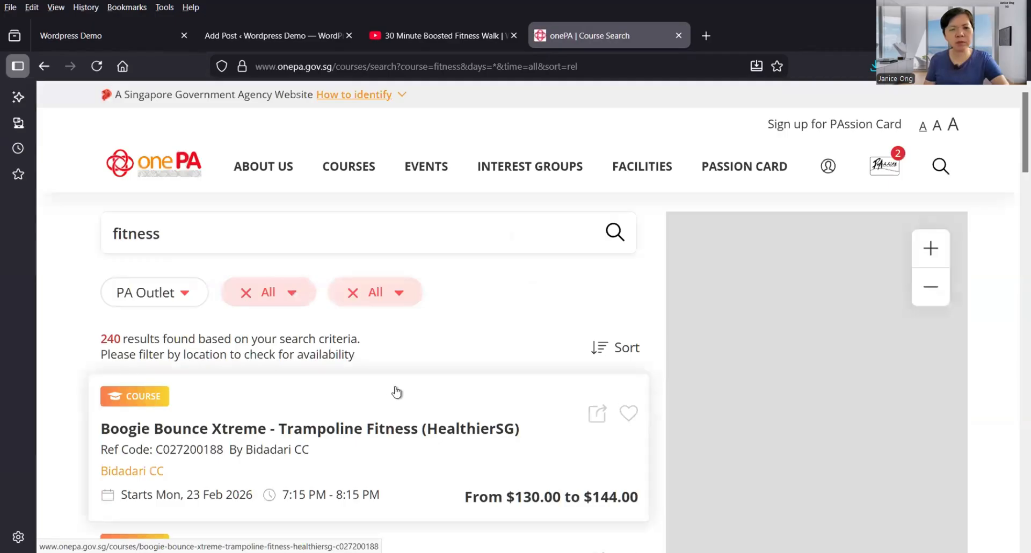
scroll(393, 391, down, 1)
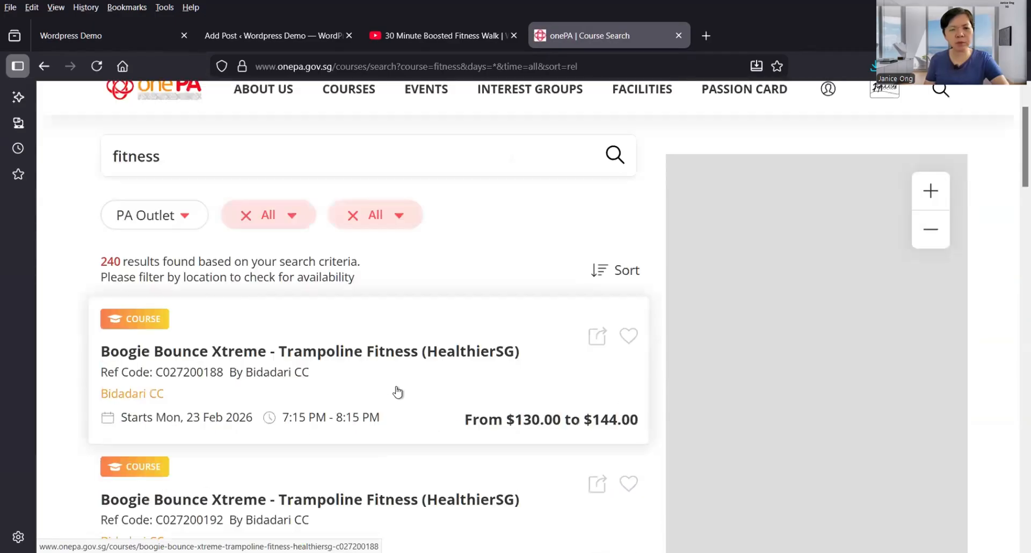
click(362, 352)
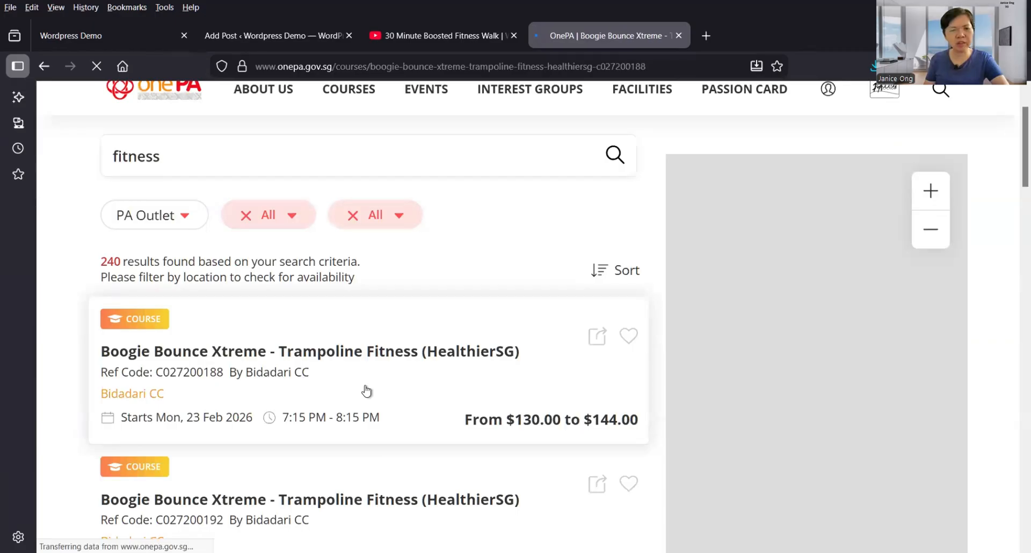
Review the course page's description, requirements and remarks, schedule and price.
scroll(377, 404, down, 4)
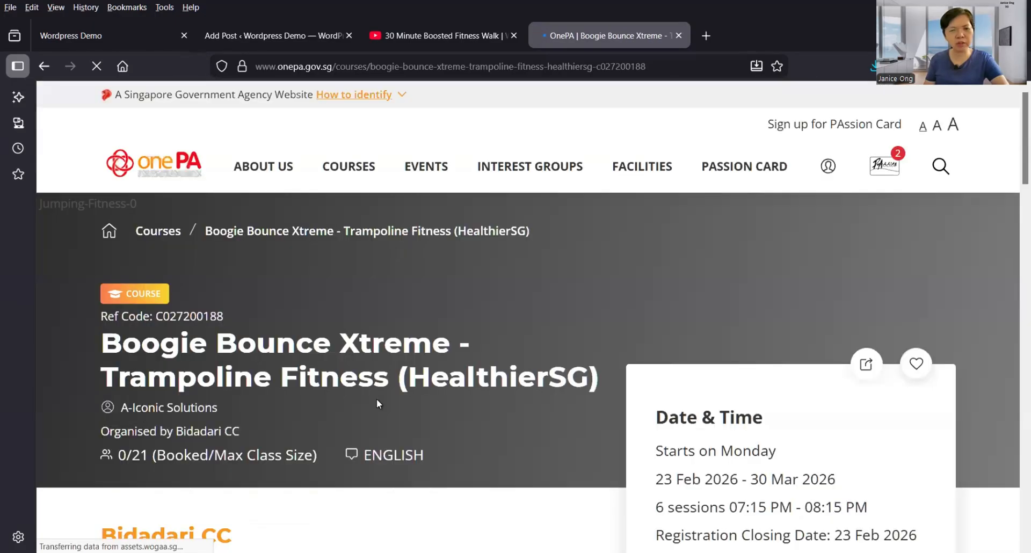
scroll(377, 404, down, 5)
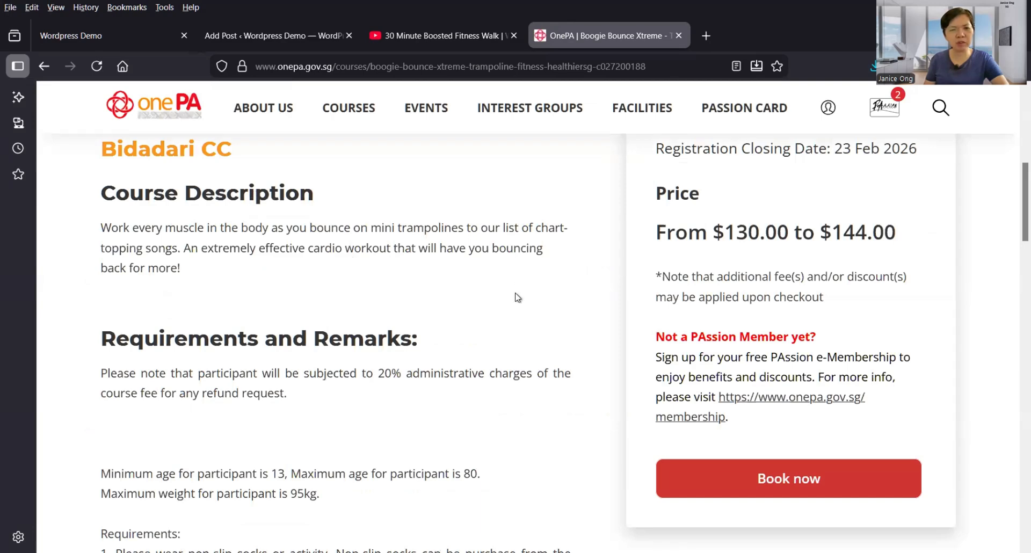
scroll(515, 294, down, 1)
scroll(517, 298, down, 2)
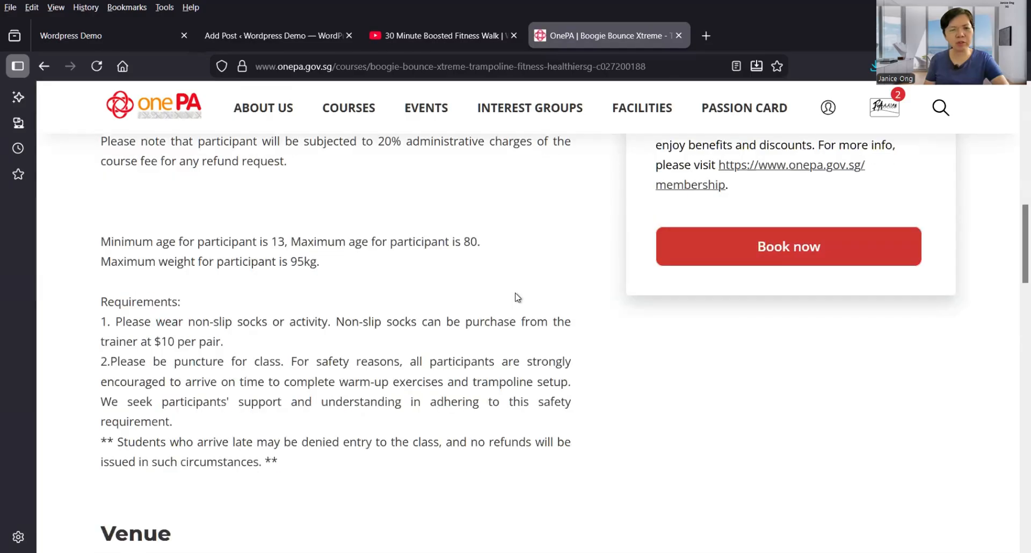
scroll(517, 298, up, 3)
scroll(517, 298, up, 2)
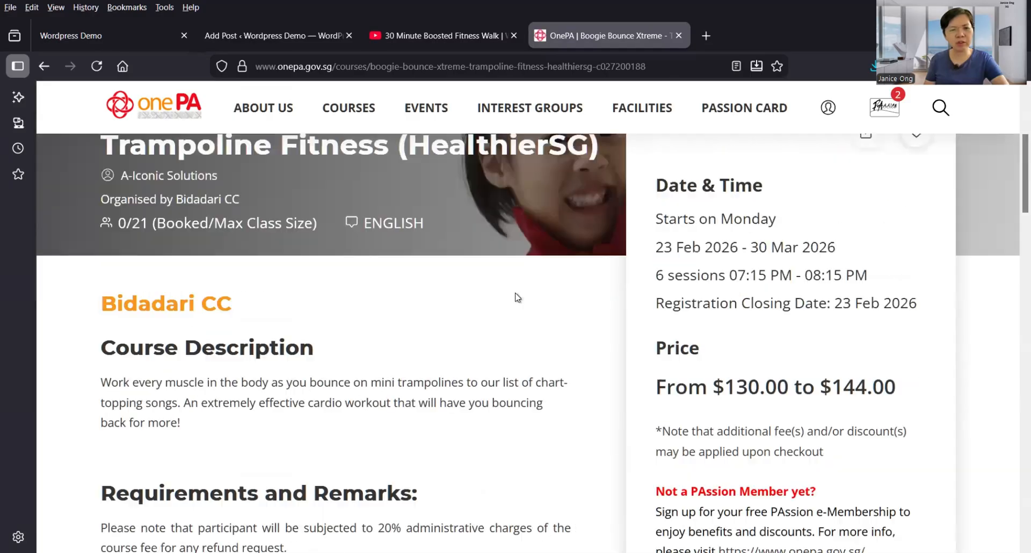
scroll(517, 298, up, 3)
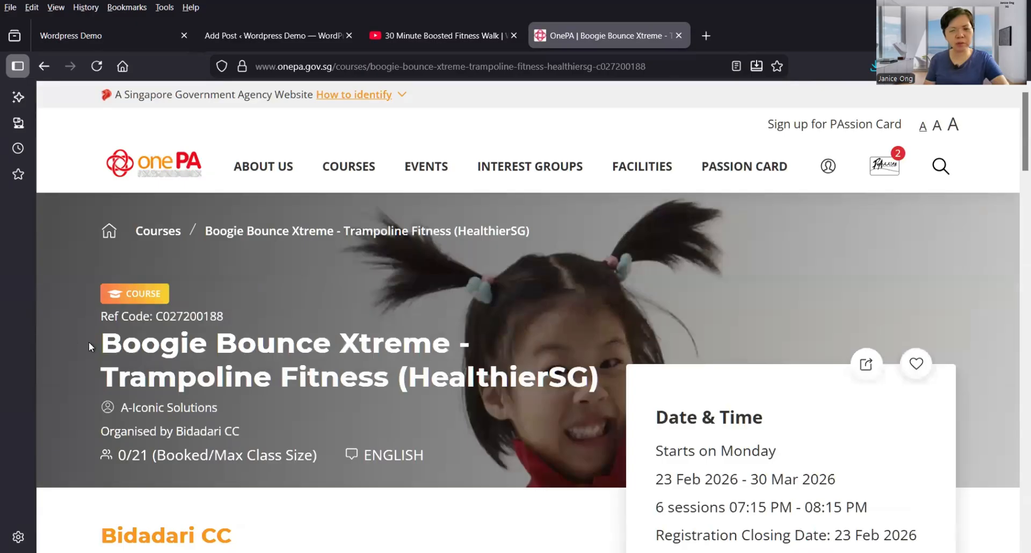
Copy "Boogie Bounce Xtreme - Trampoline Fitness" from the course heading into the new WordPress post's title.
drag(88, 342, 316, 356)
drag(372, 372, 389, 379)
key(ctrl+c)
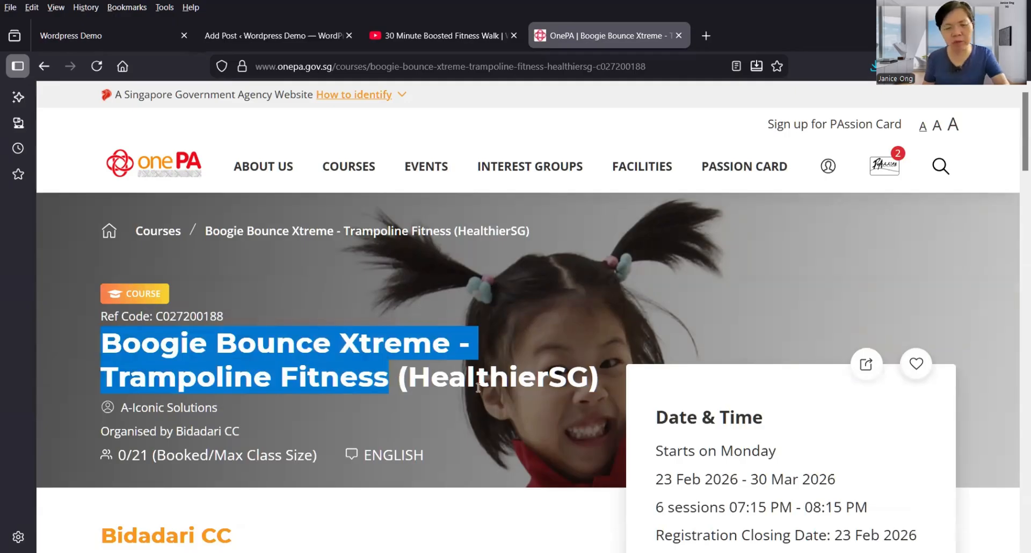
click(273, 37)
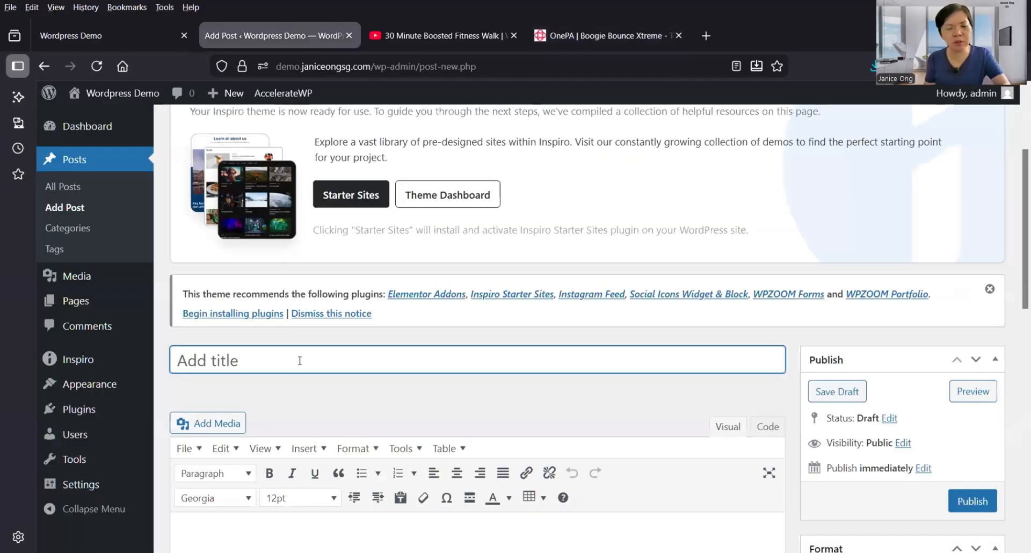
key(ctrl+v)
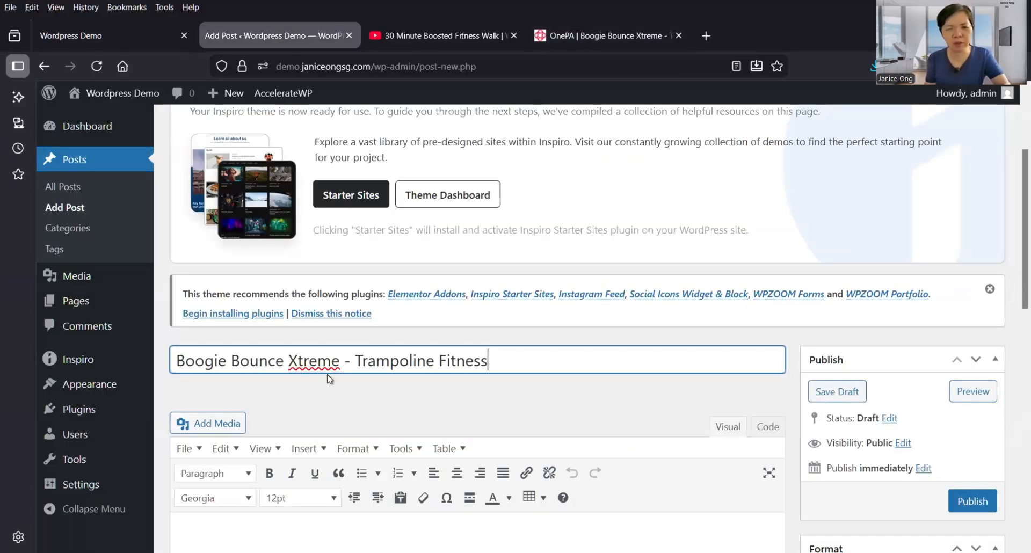
Copy the onePA page's course description text together with its Requirements and Remarks section into the post's body.
scroll(284, 519, down, 2)
click(284, 520)
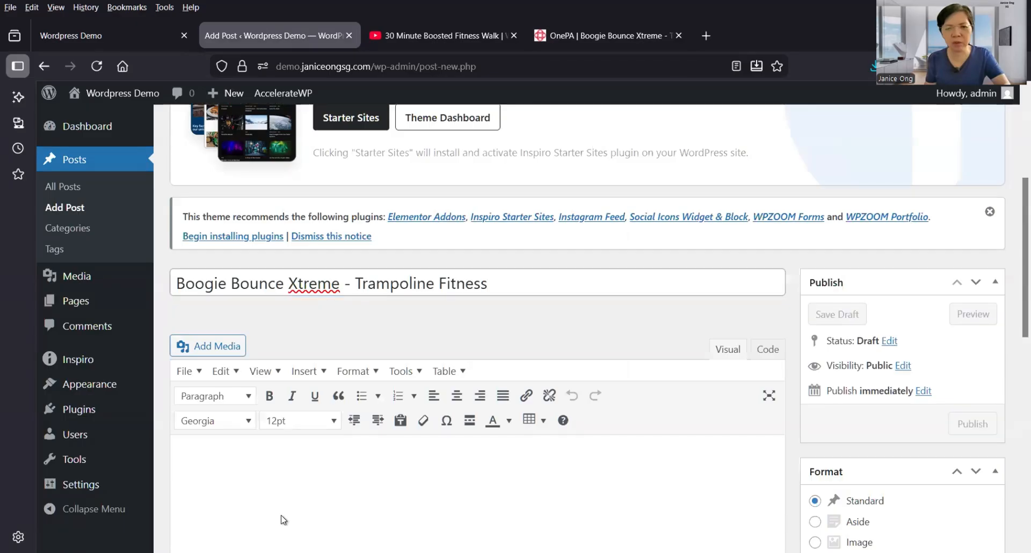
click(595, 36)
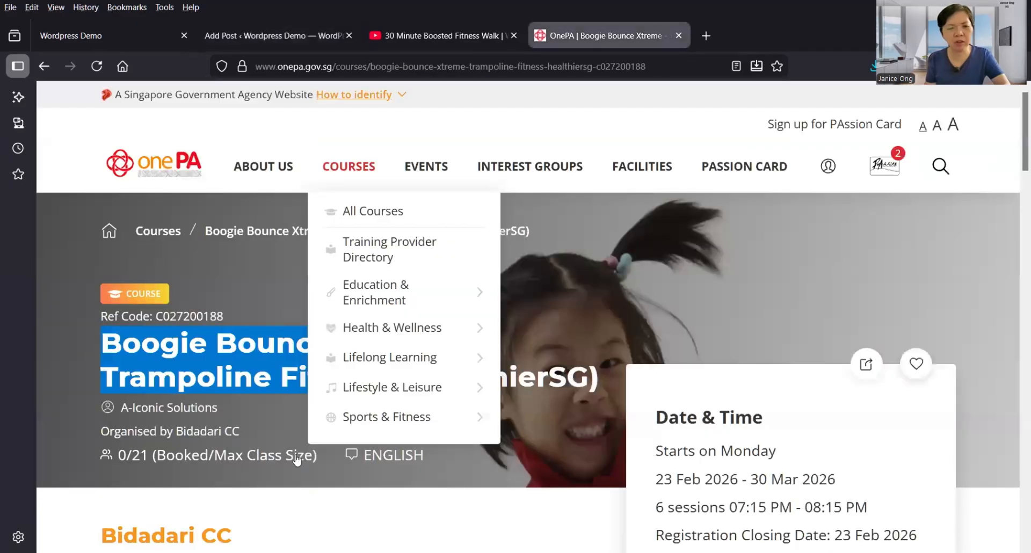
scroll(223, 417, down, 4)
drag(98, 386, 215, 444)
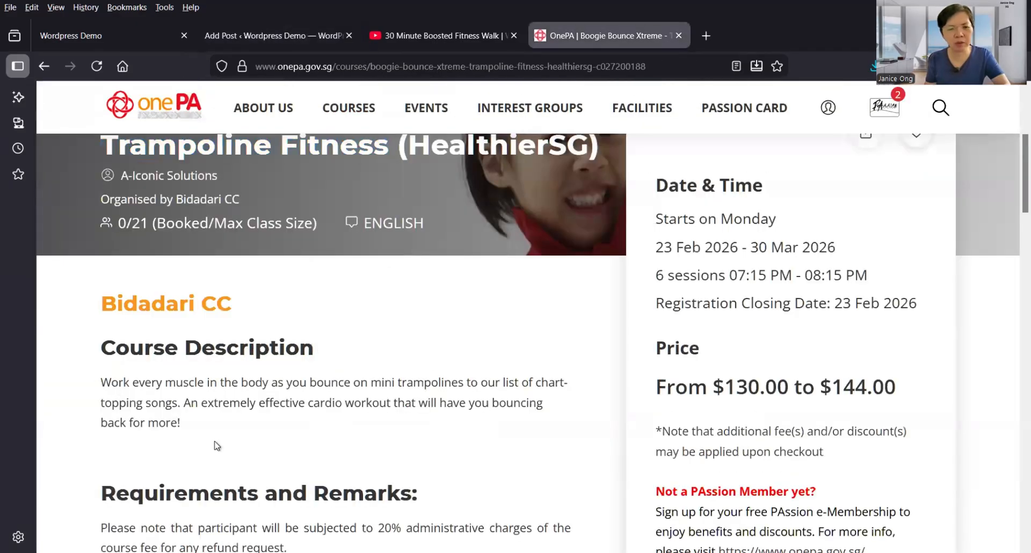
scroll(241, 460, down, 4)
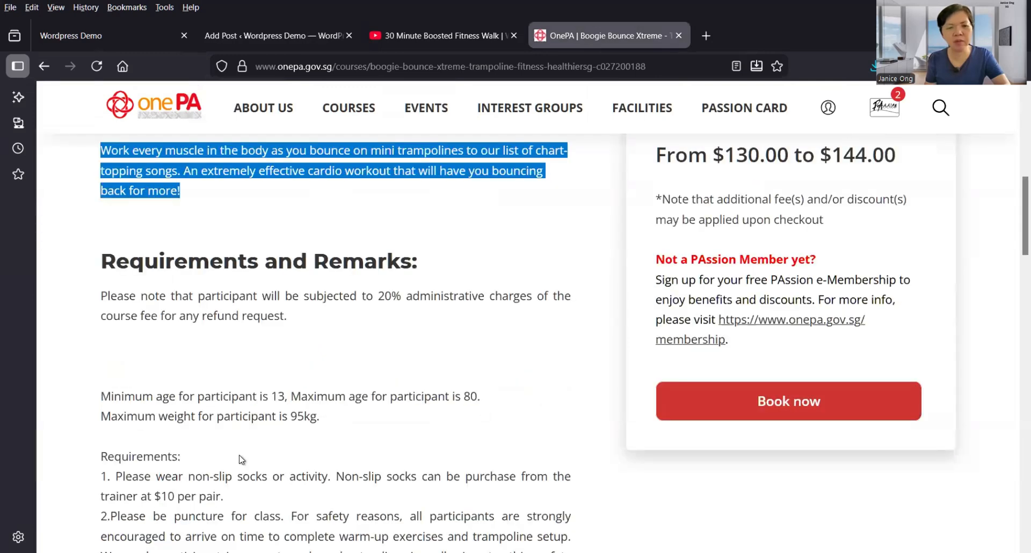
scroll(241, 460, down, 2)
scroll(317, 327, down, 3)
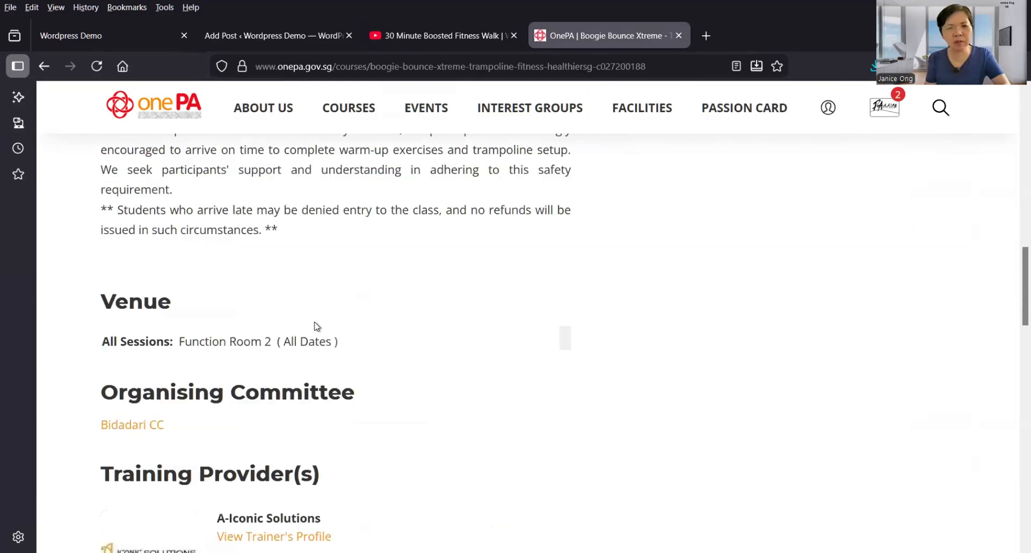
drag(317, 247, 305, 137)
click(250, 38)
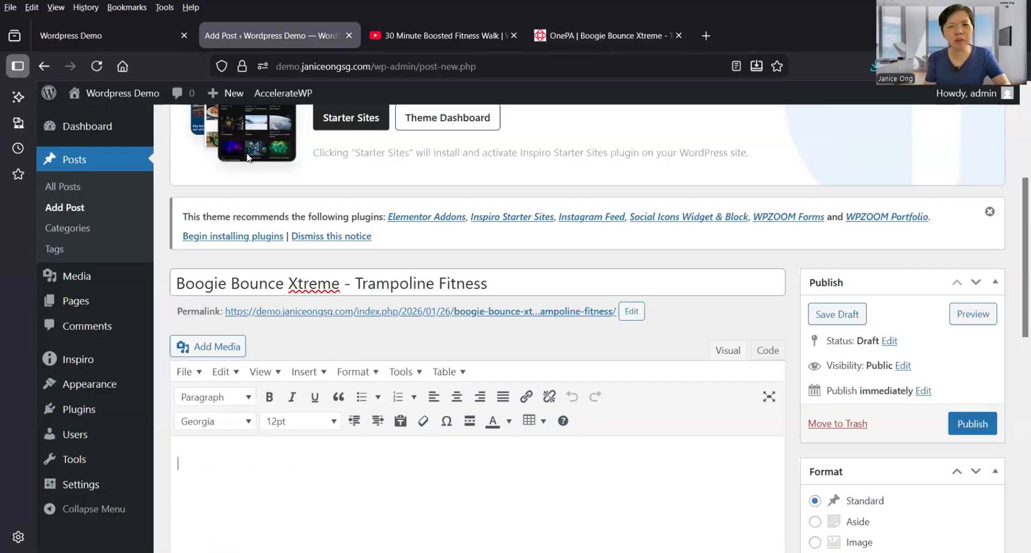
text(Work every muscle in the body as you bounce on mini trampolines to our list of chart-topping songs. An extremely effective cardio workout that will have you bouncing back for more! Requirements and Remarks: Please note that participant will be subjected to 20% administrative charges of the course fee for any refund request. Minimum age for participant is 13, Maximum age for participant is 80. Maximum weight for participant is 95kg. Requirements: 1. Please wear non-slip socks or activity. Non-slip socks can be purchase from the trainer at $10 per pair. 2.Please be puncture for class. For safety reasons, all participants are strongly encouraged to arrive on time to complete warm-up exercises and trampoline setup. We seek participants' support and understanding in adhering to this safety requirement. ** Students who arrive late may be denied entry to the class, and no refunds will be issued in such circumstances. **)
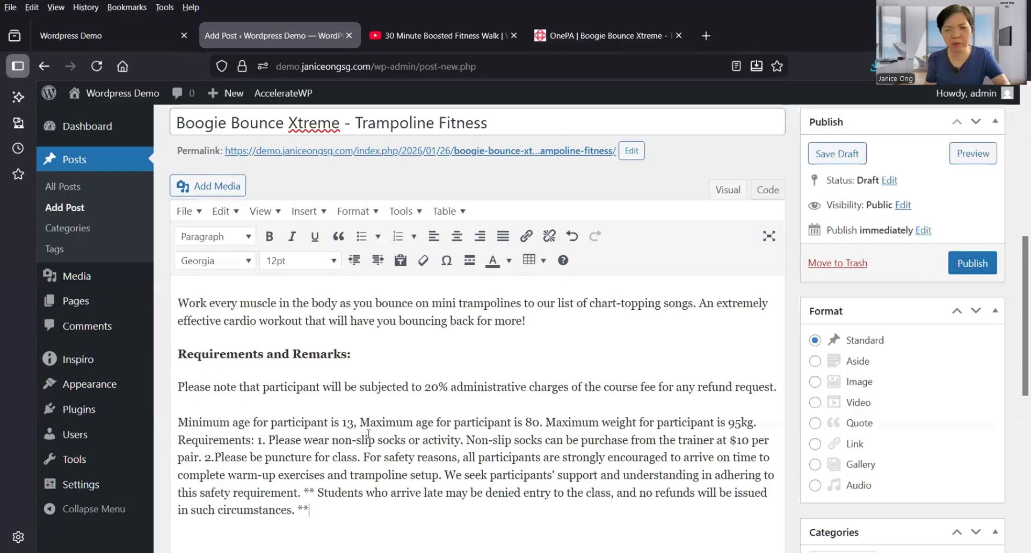
Copy the Venue heading and All Sessions line from the onePA course page to the end of the post's body.
click(631, 38)
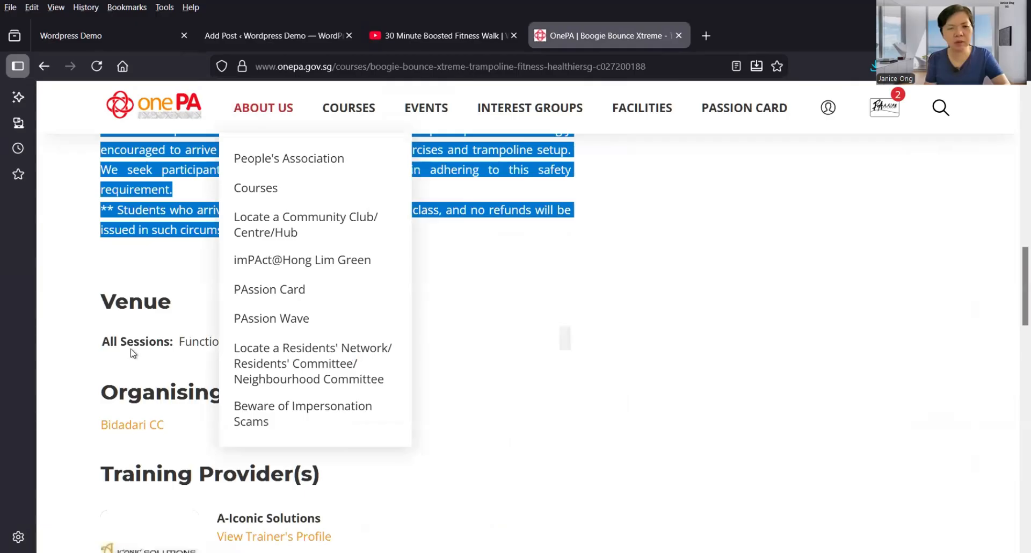
double_click(107, 296)
drag(102, 298, 360, 344)
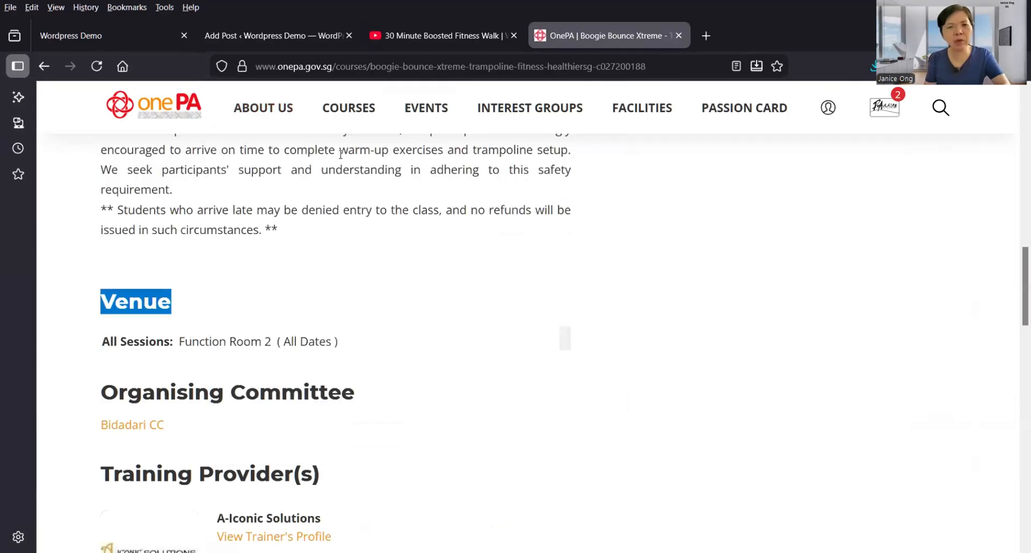
click(295, 32)
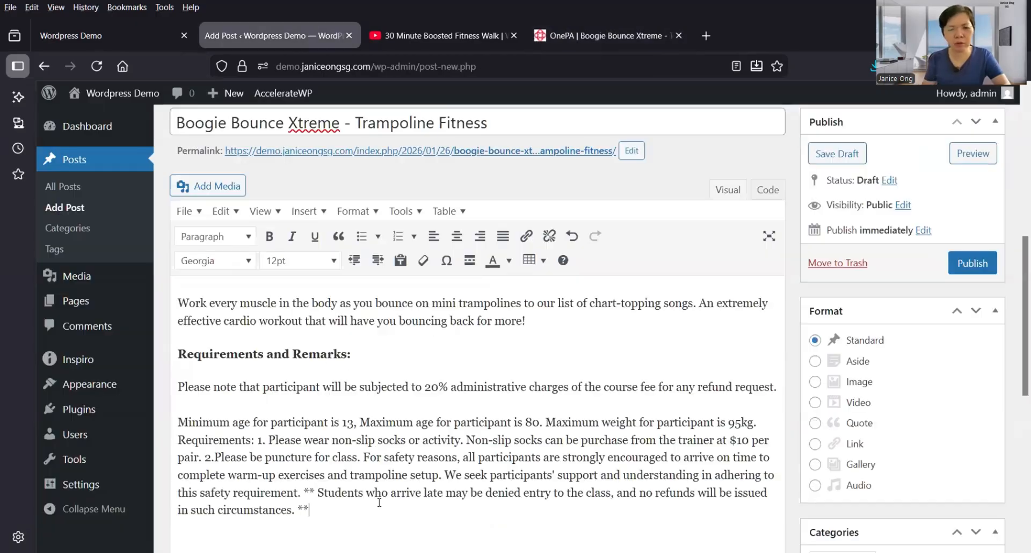
scroll(379, 503, down, 1)
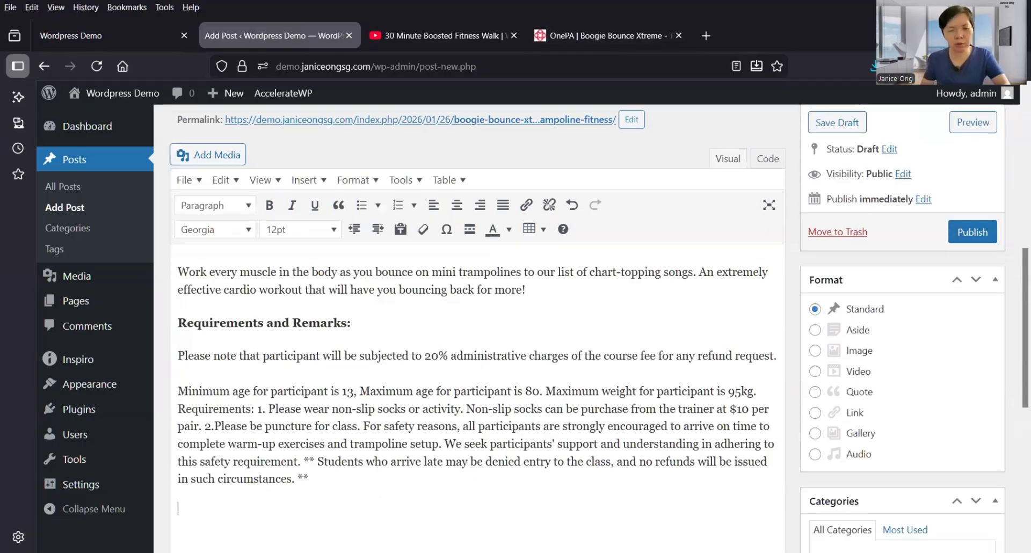
text(Venue All Sessions:Function Room 2( All Dates ))
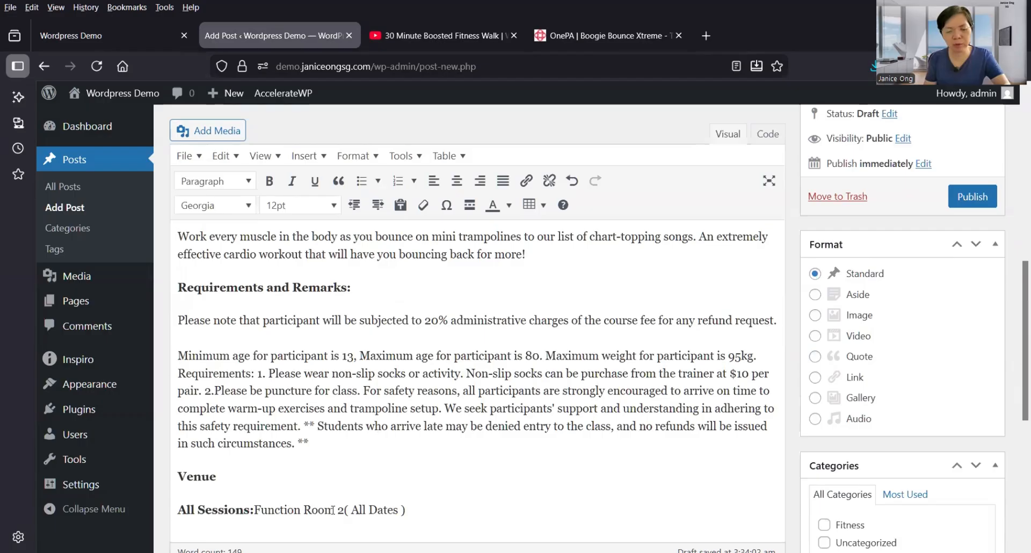
Insert a comma, "Takashimaya Shopping Centre" and a unit number after "Function Room 2" in the post's All Sessions line.
click(344, 510)
text(,)
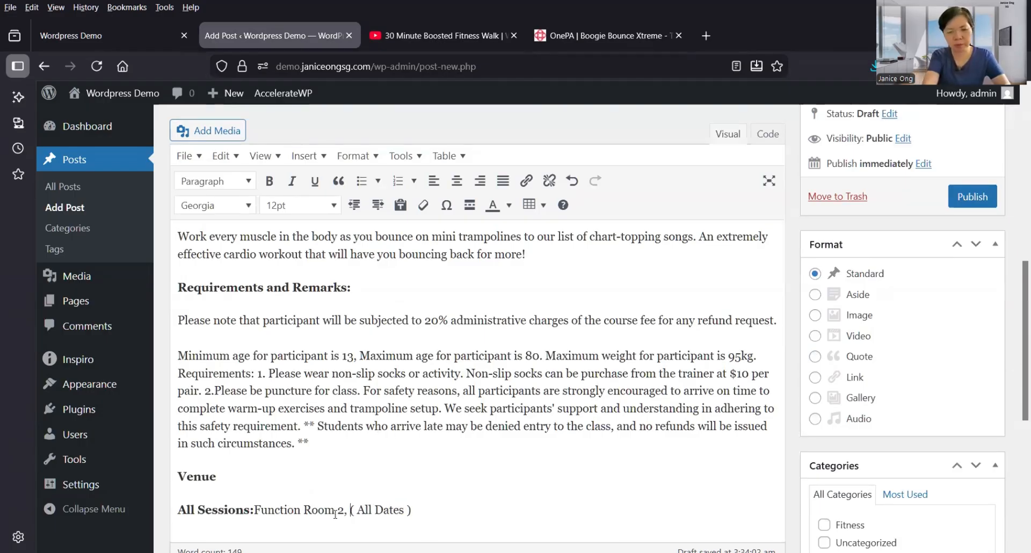
text( Ta)
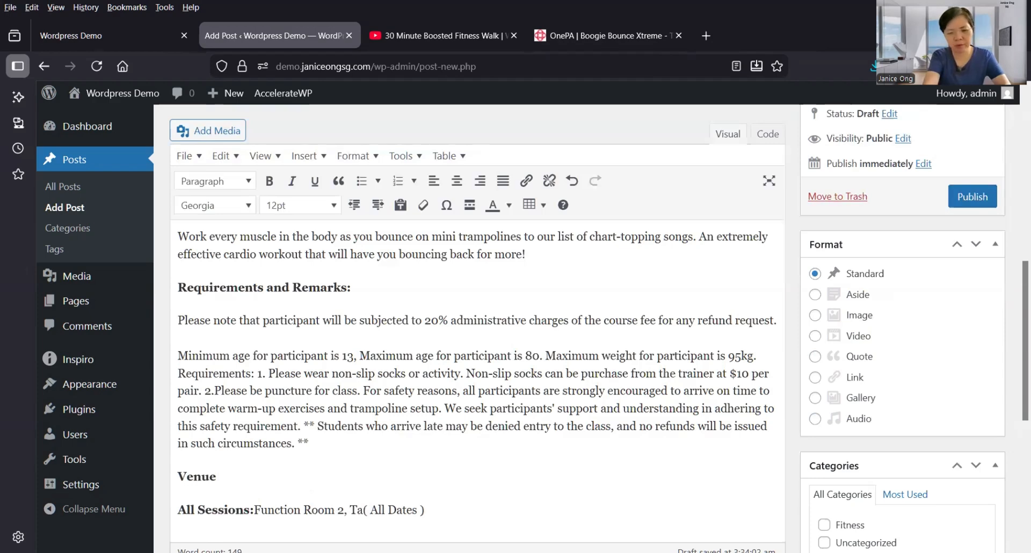
text(kashimaya)
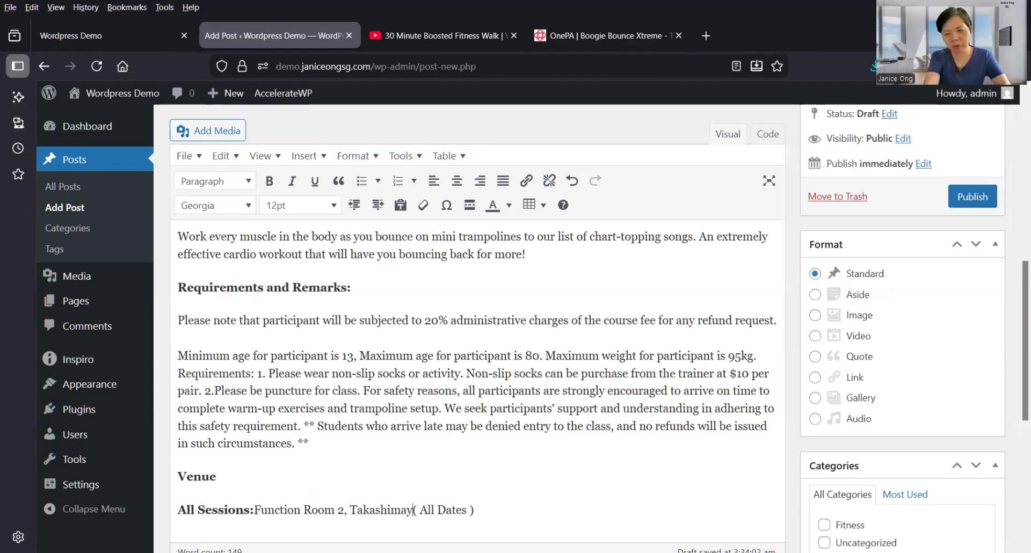
text( S)
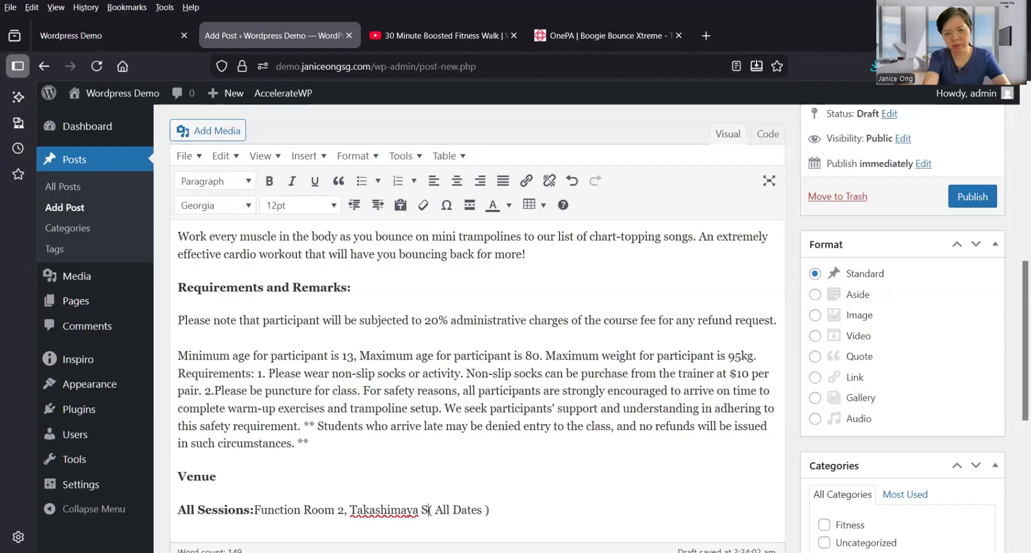
text(hopping C)
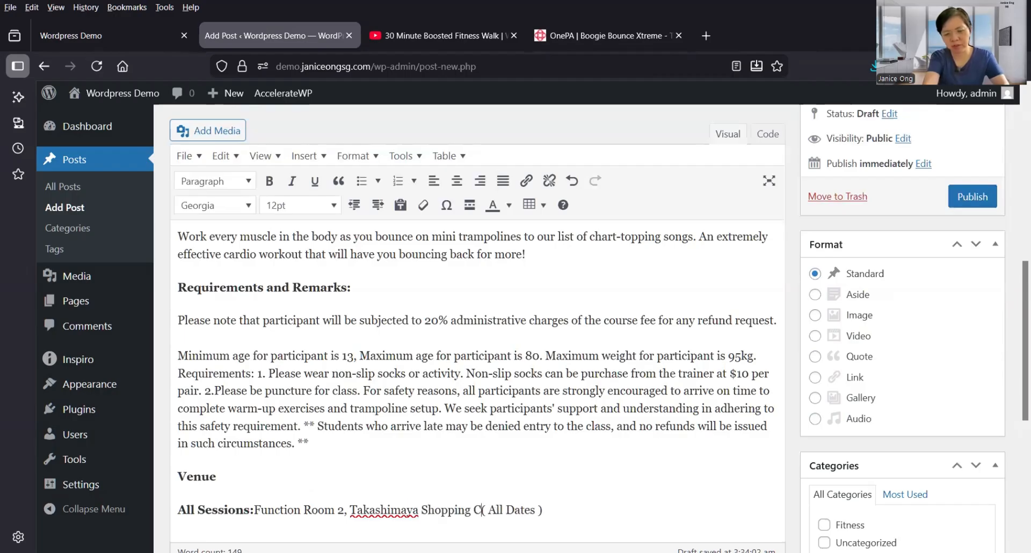
text(entre )
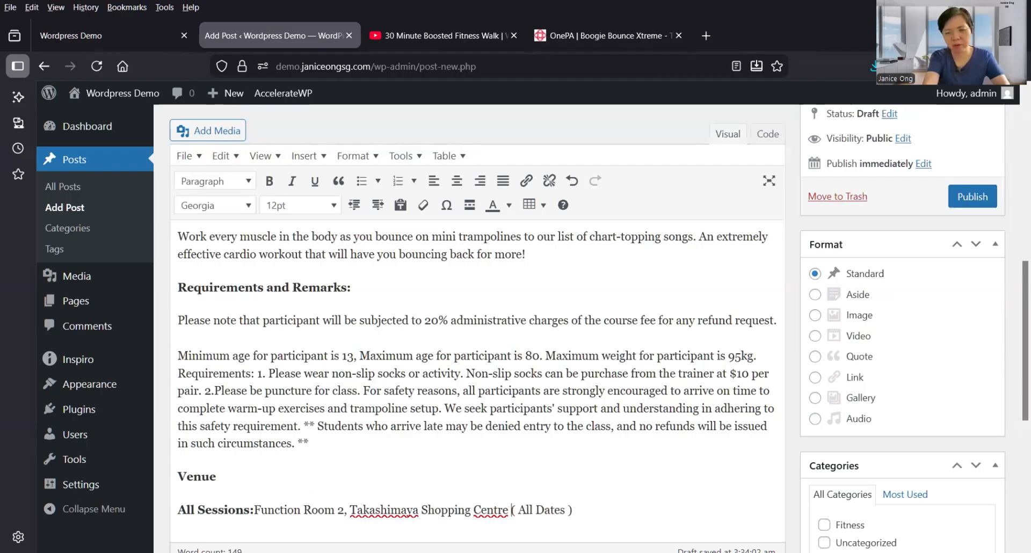
text(Lev)
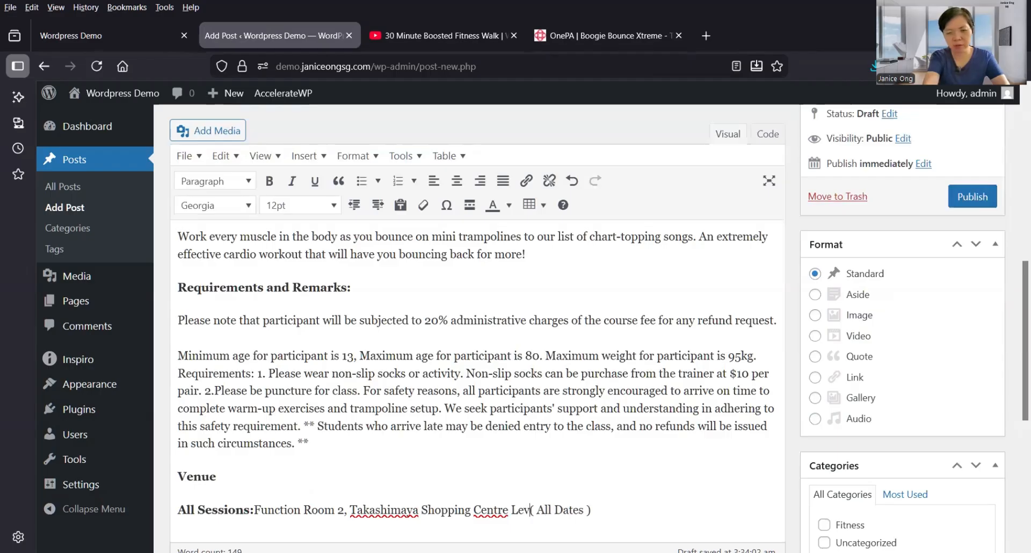
key(BackSpace)
key(BackSpace)
key(BackSpace)
text(#)
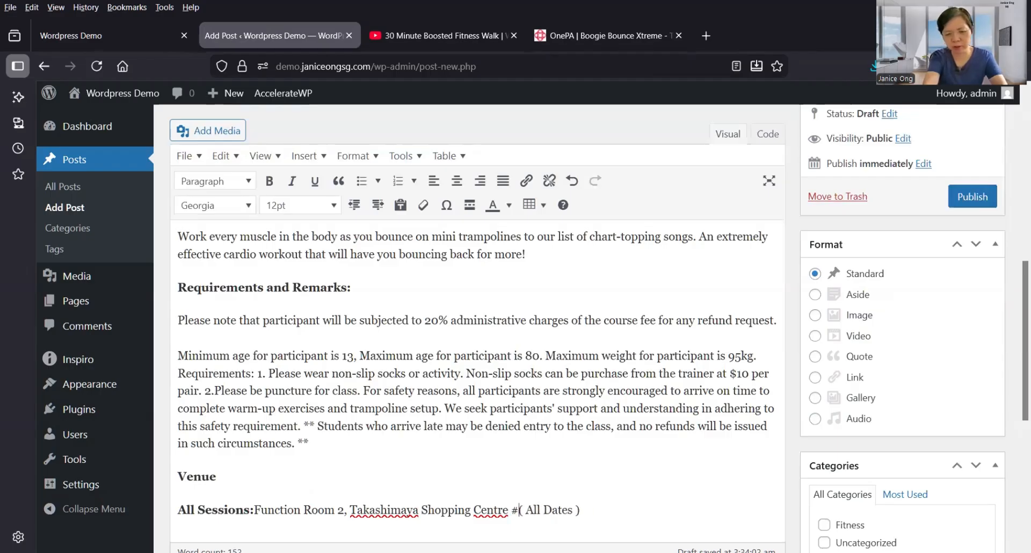
text(25-01)
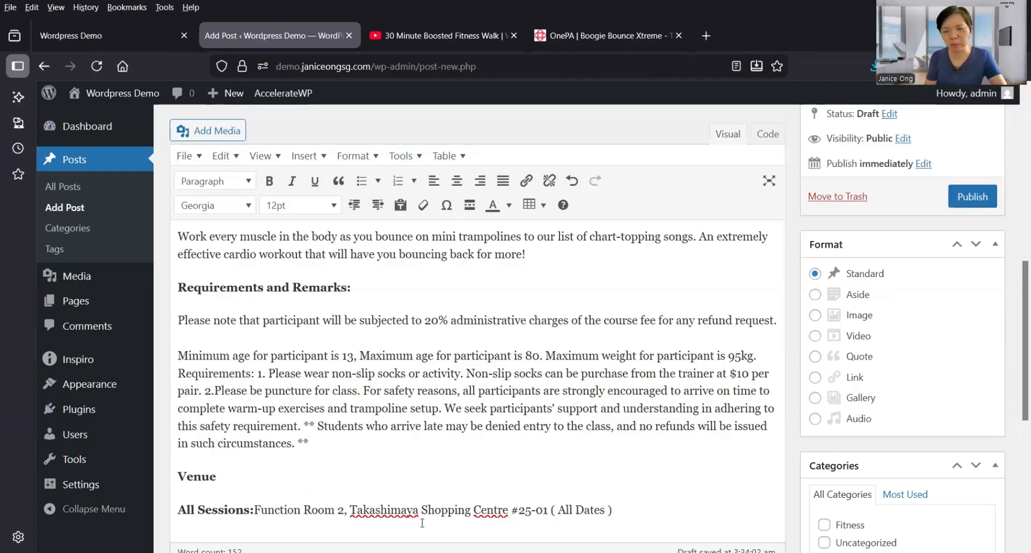
scroll(472, 507, down, 2)
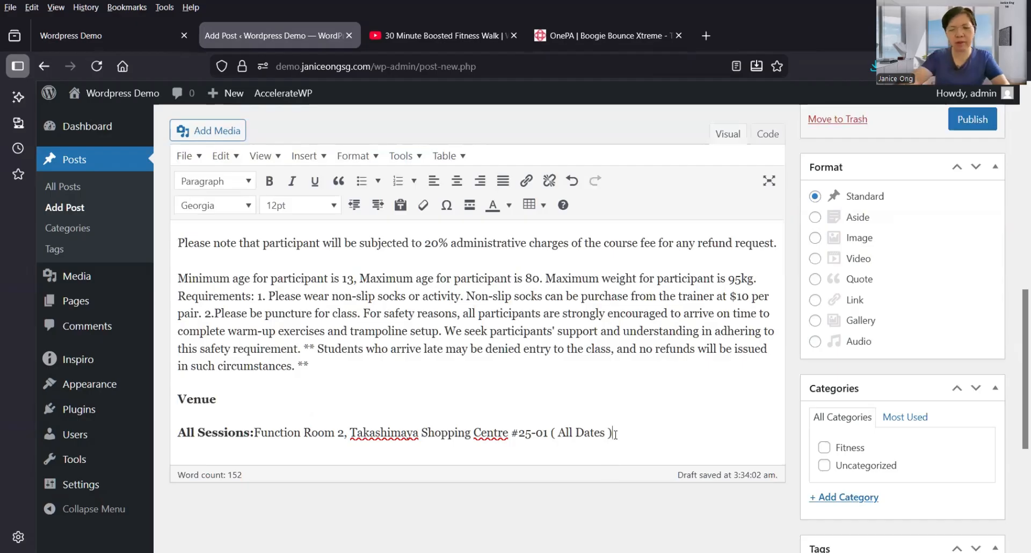
Expand the full description of the training provider A-Iconic Solutions on the onePA course page.
key(Return)
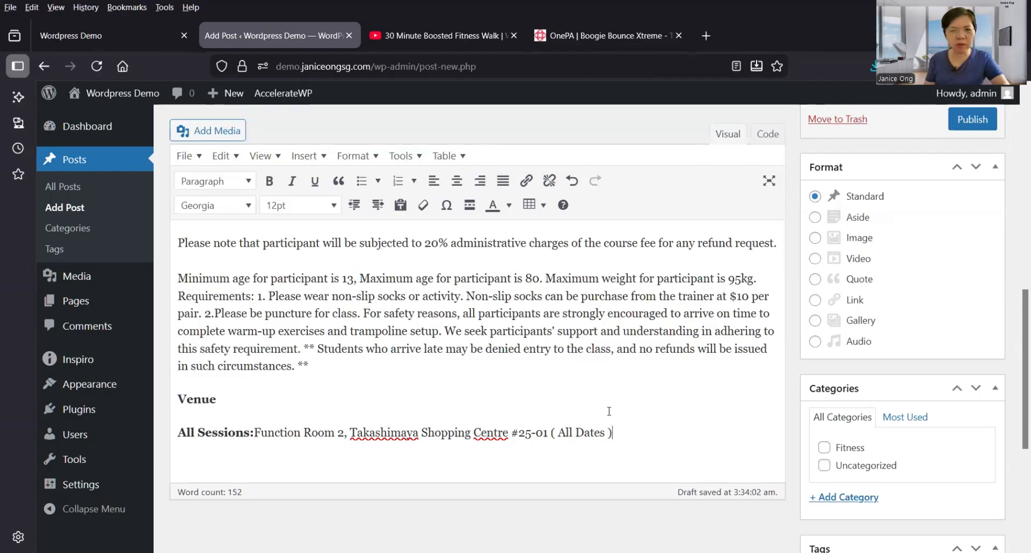
click(575, 32)
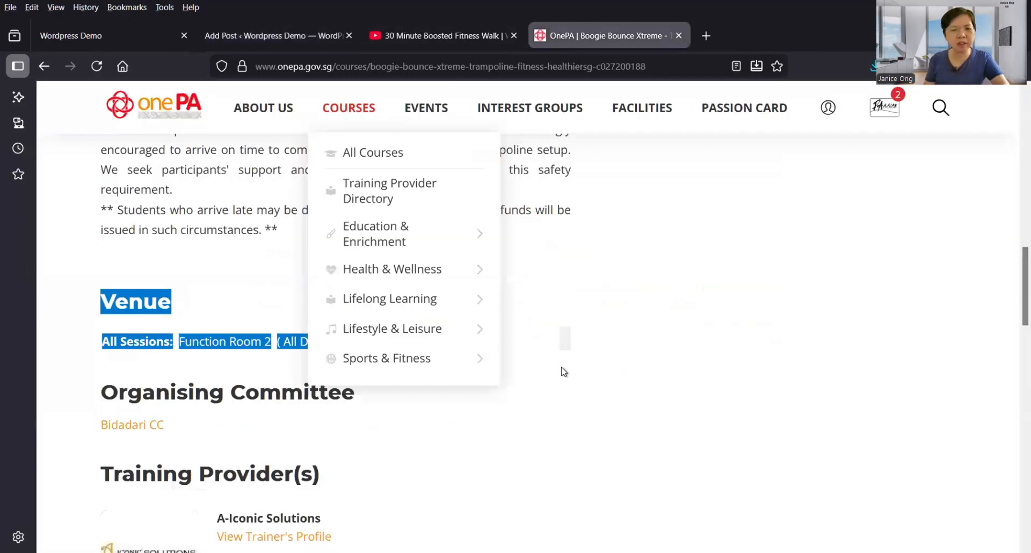
scroll(564, 372, down, 3)
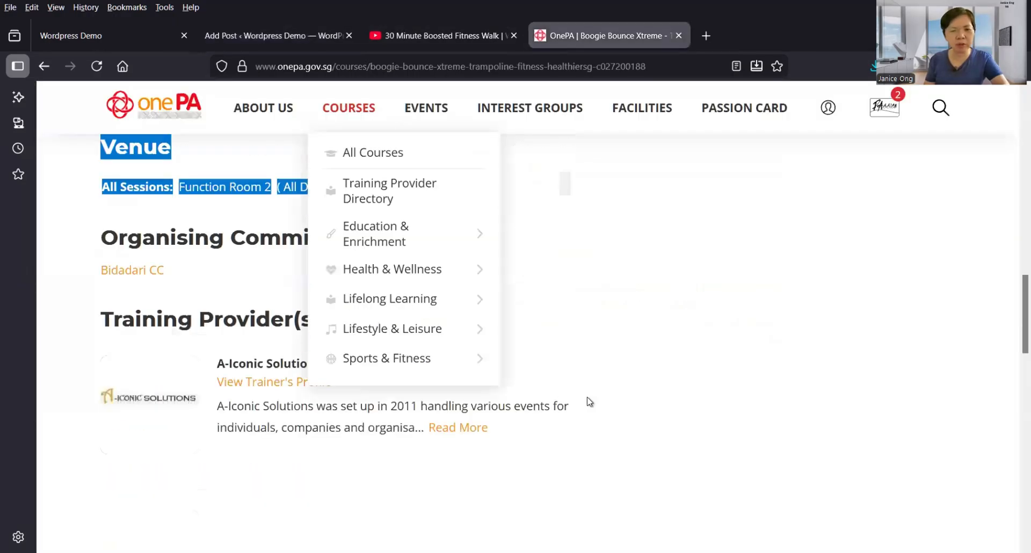
click(487, 426)
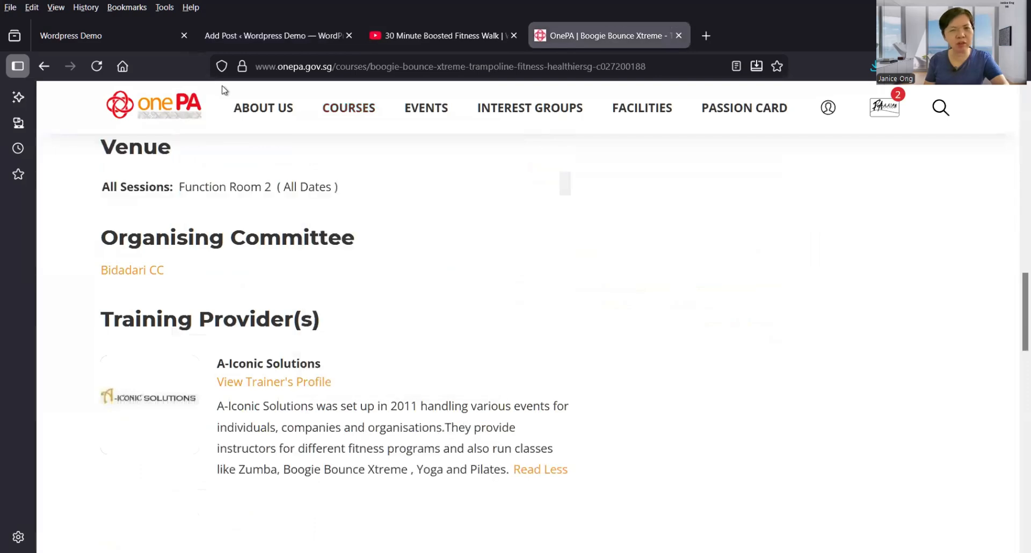
Add a line reading "Time: 6-7pm" below the All Sessions line in the WordPress post's body.
click(258, 37)
scroll(392, 304, up, 4)
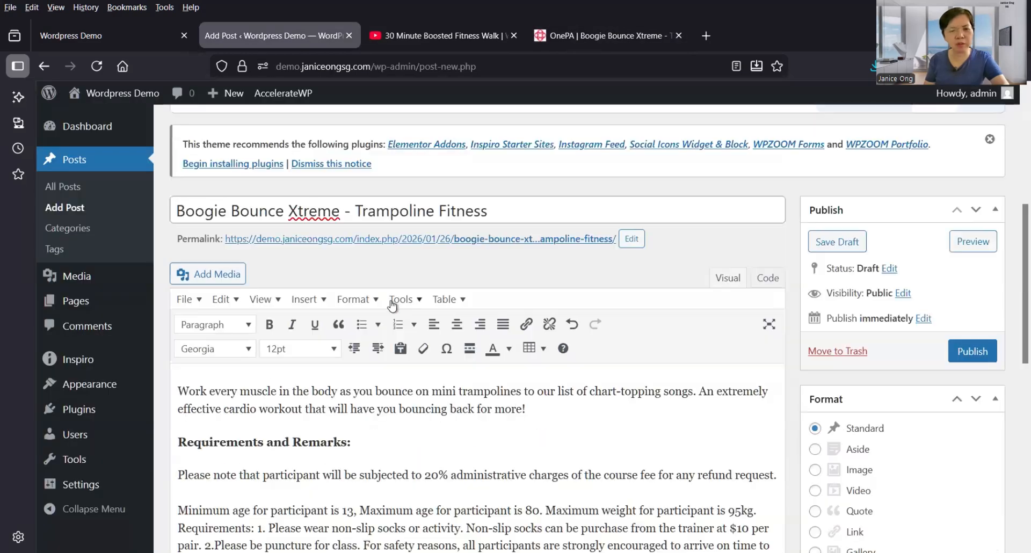
scroll(642, 352, down, 6)
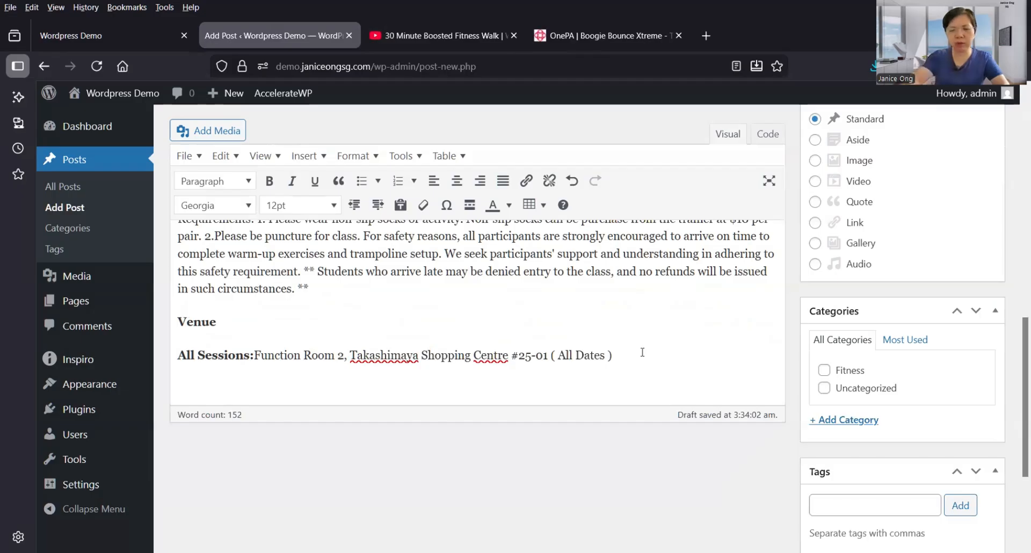
click(642, 352)
key(Return)
key(Return)
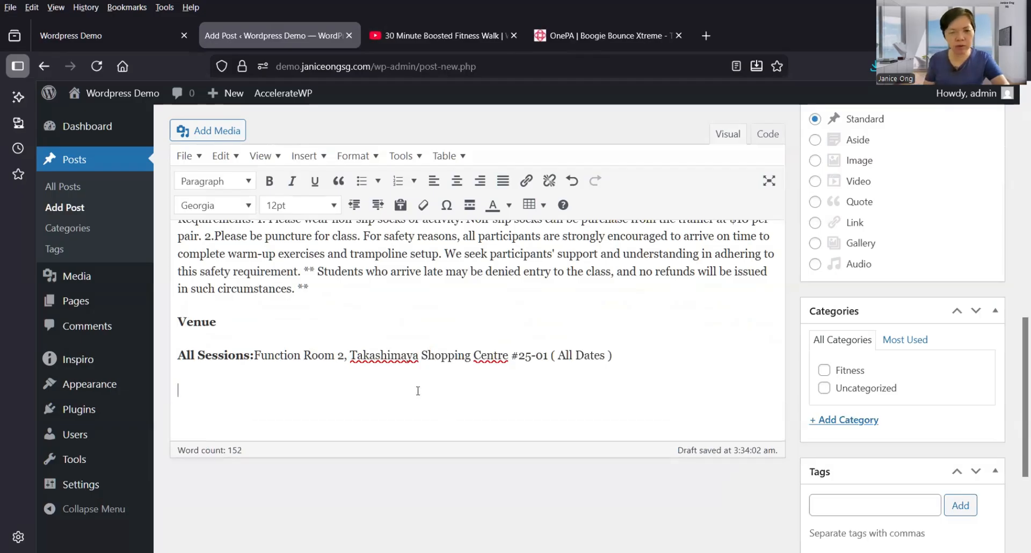
text(Time)
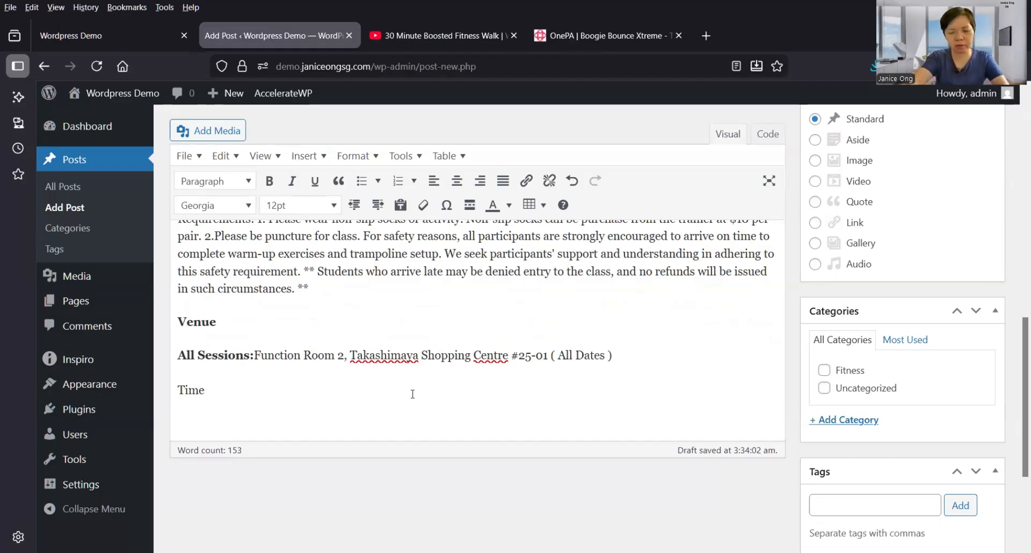
text(: )
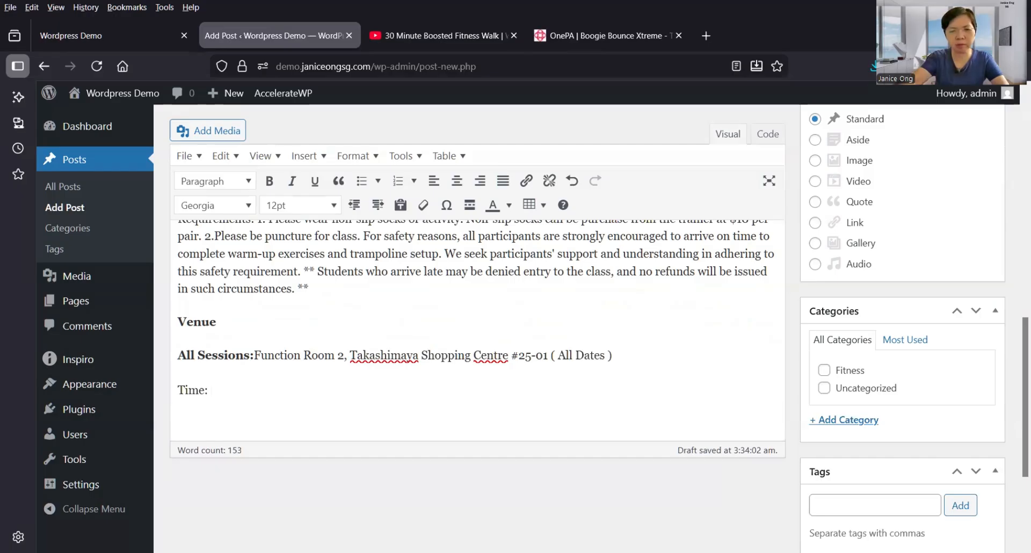
text(6)
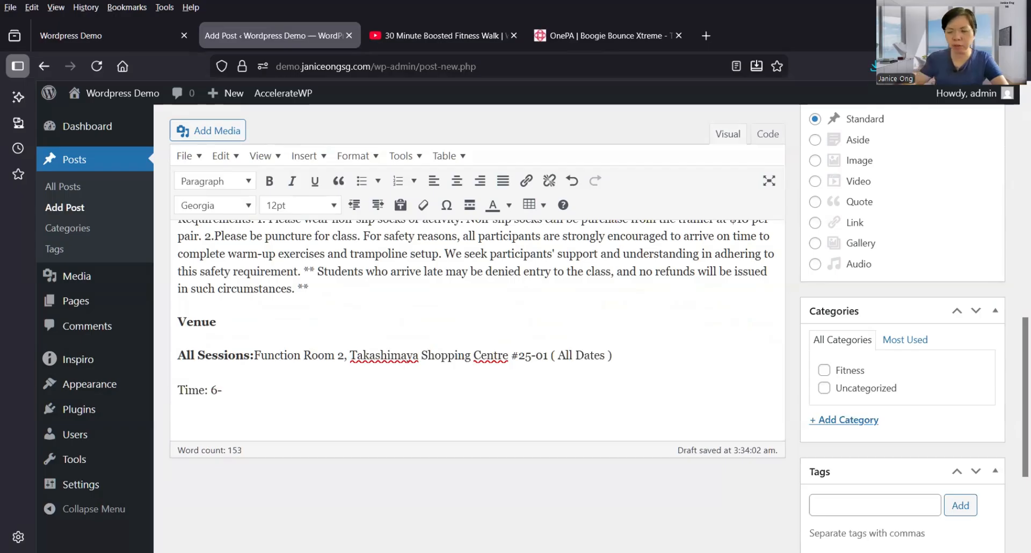
text(-7pm)
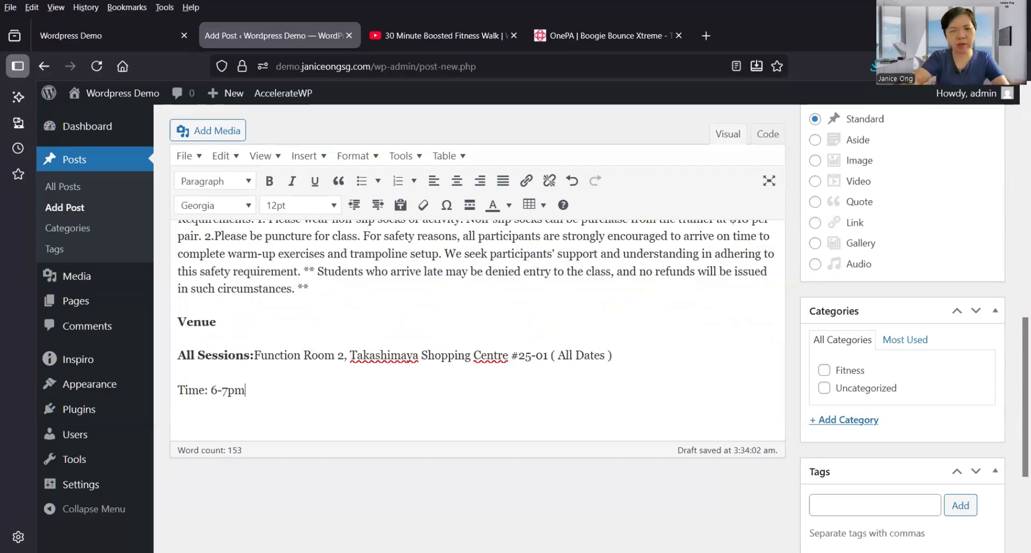
Make the "Time:" label in the post's body bold.
scroll(468, 402, up, 4)
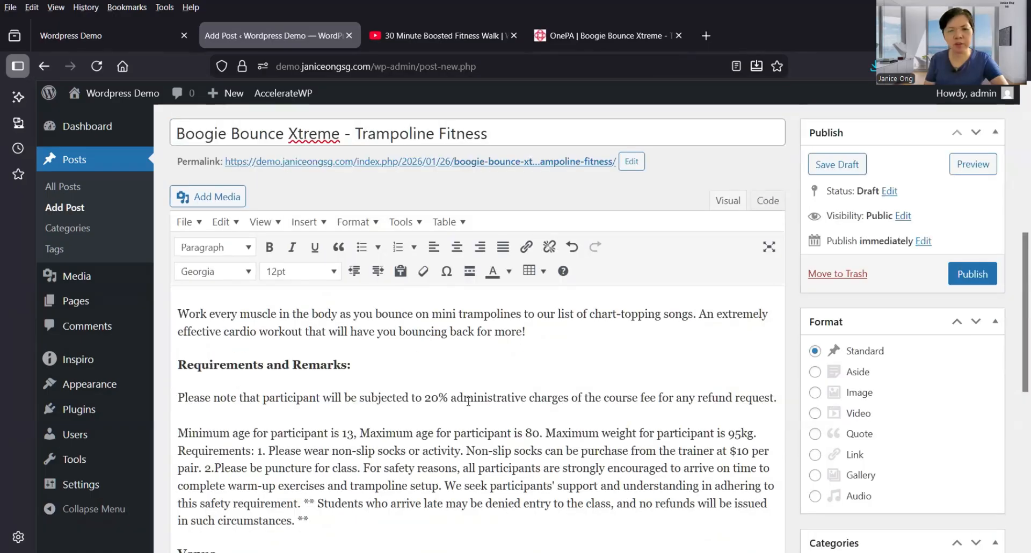
scroll(468, 402, down, 3)
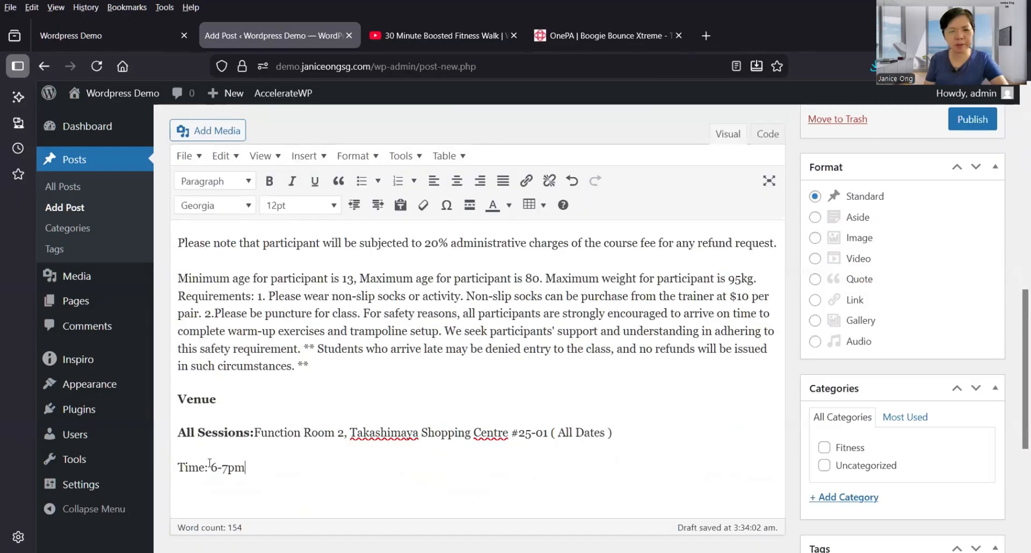
drag(171, 463, 208, 467)
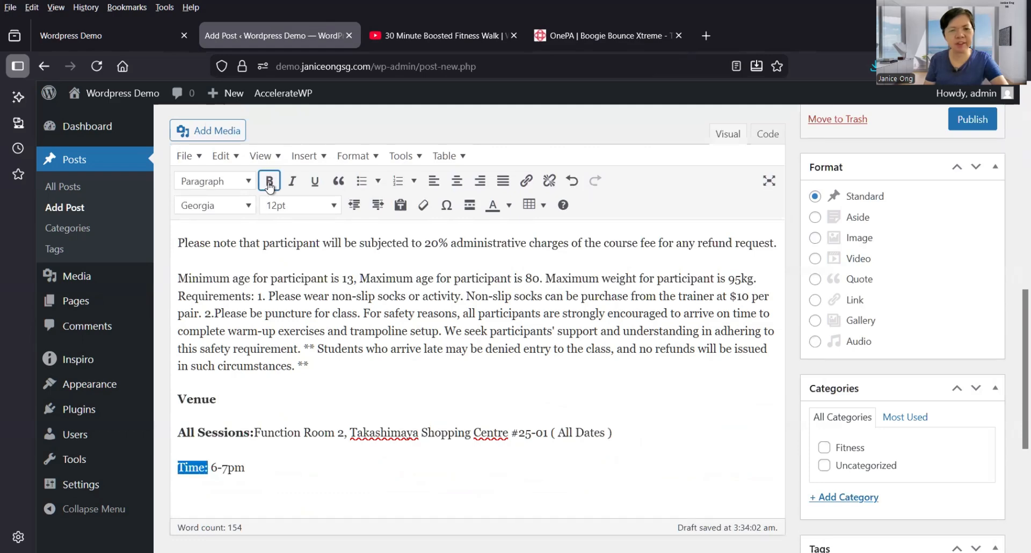
key(ctrl+b)
click(281, 461)
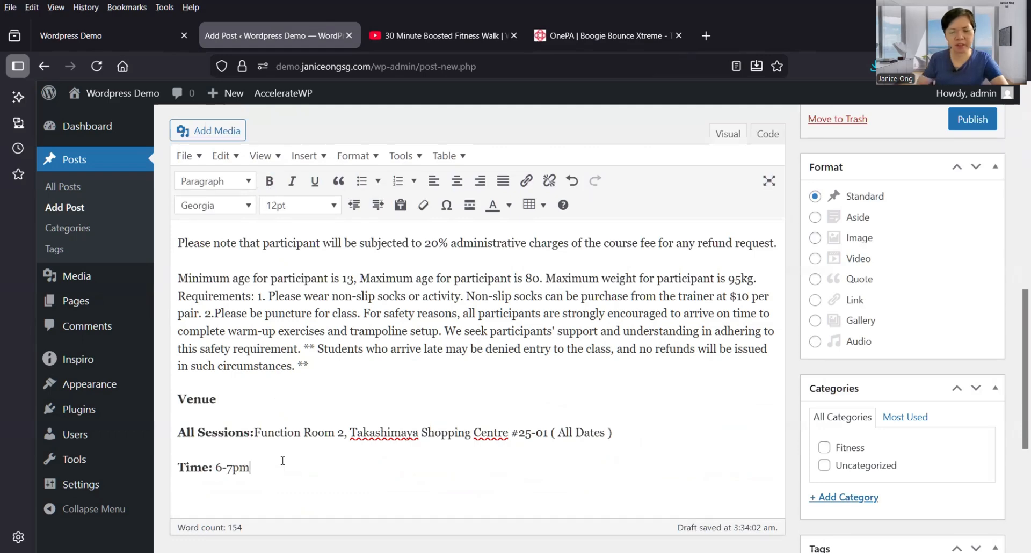
Add a line "Date: Every Saturday" below the time line, with the "Date:" label in bold.
key(Return)
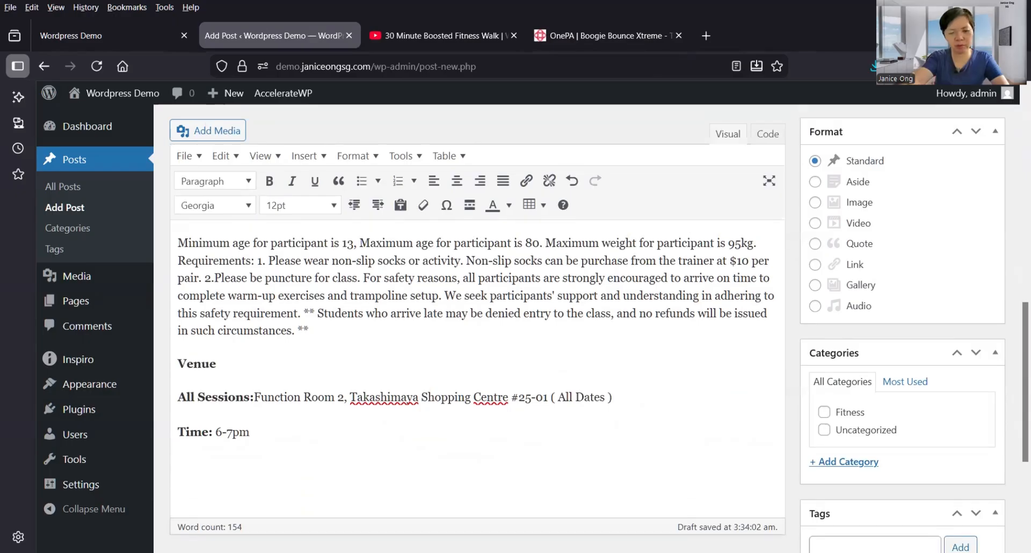
text(Date:)
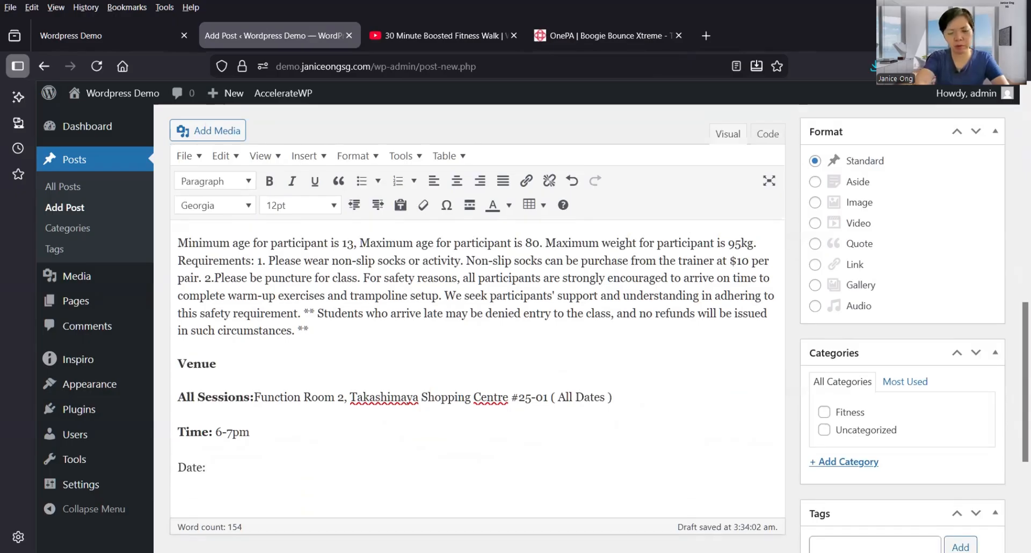
text( Every Sat)
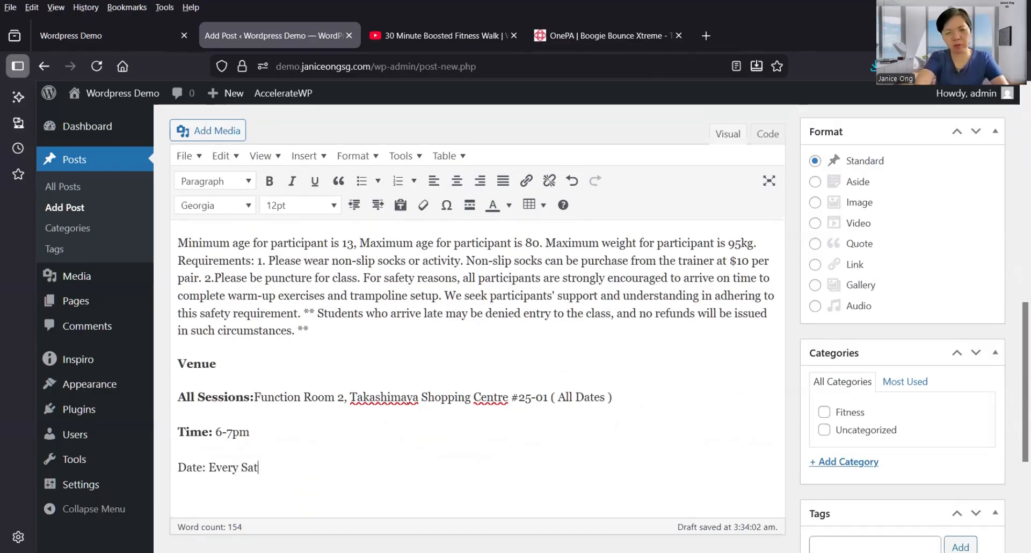
text(urday)
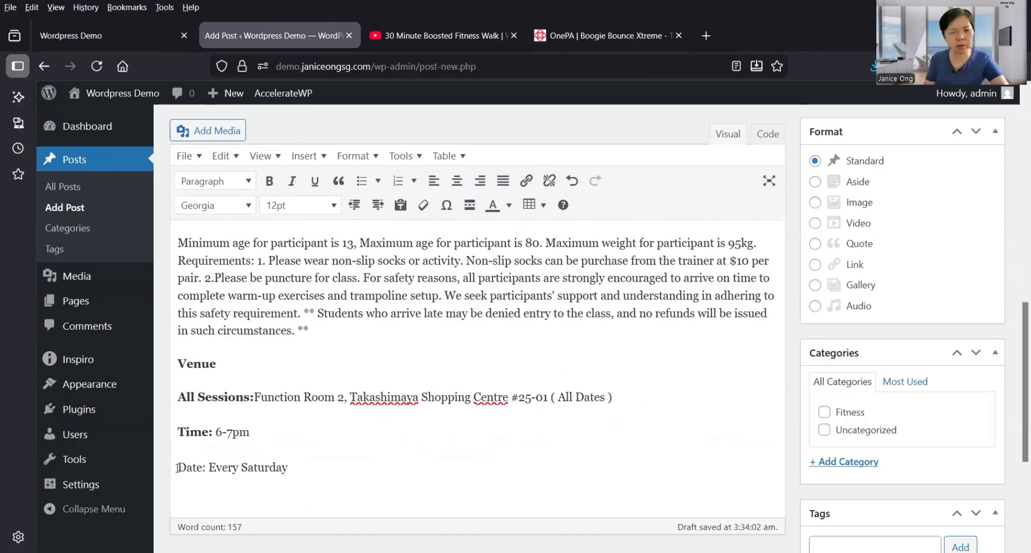
drag(178, 467, 207, 470)
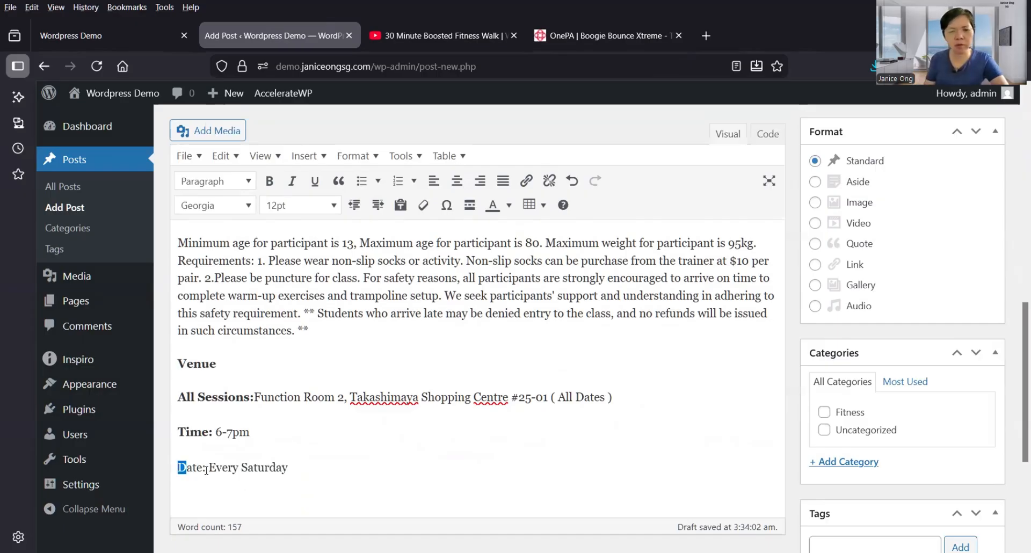
click(270, 180)
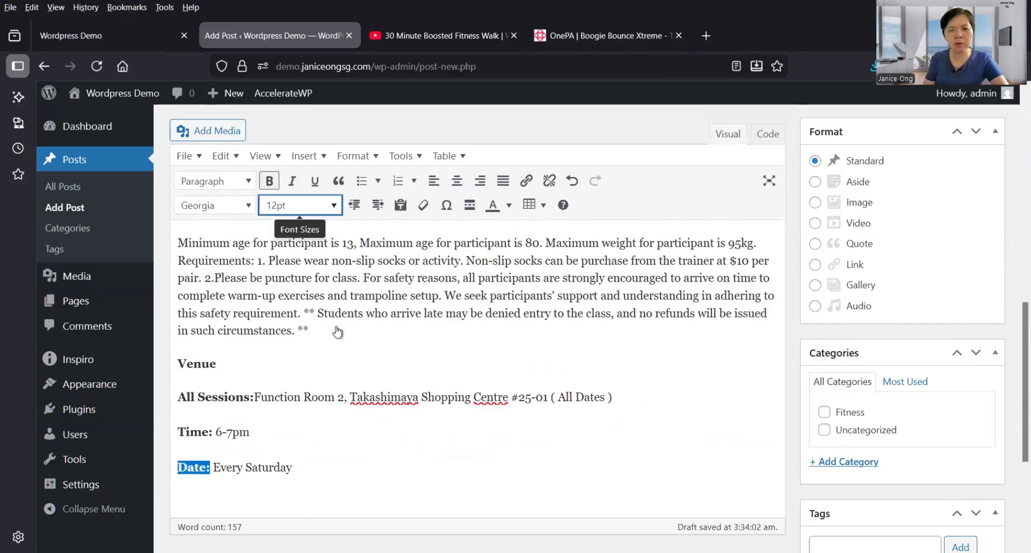
click(394, 428)
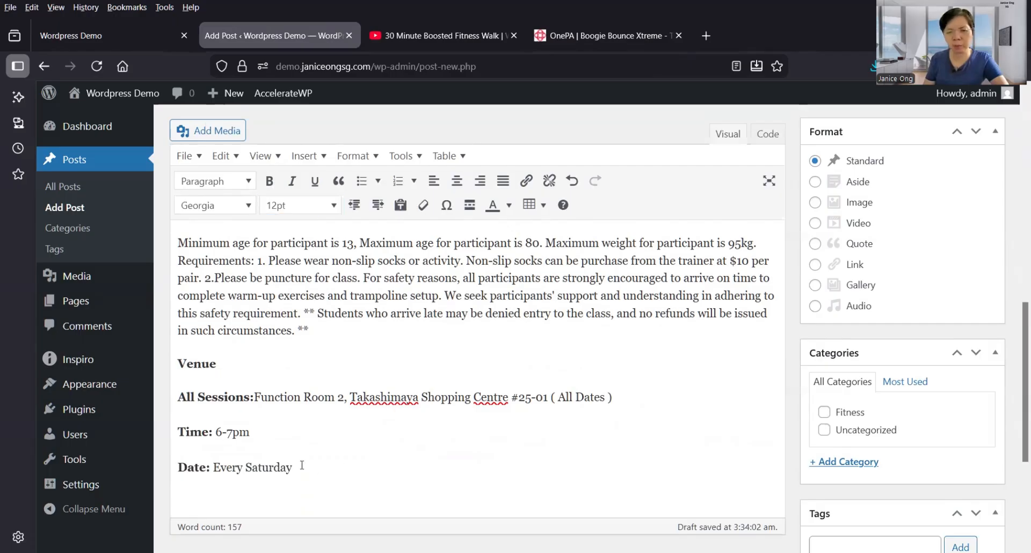
scroll(331, 477, down, 3)
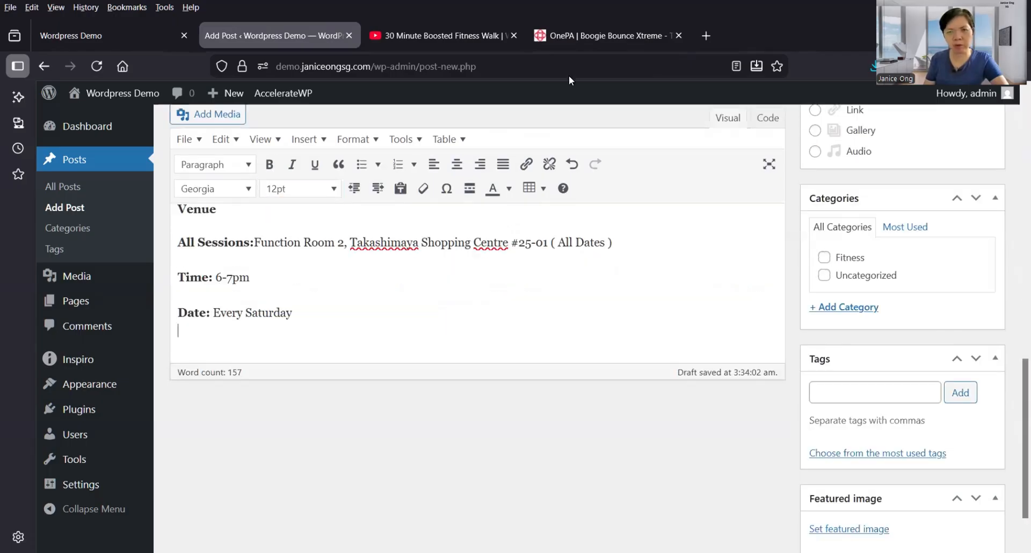
Review the onePA course page from the training provider up to the course dates and price, and return to the WordPress post.
click(578, 36)
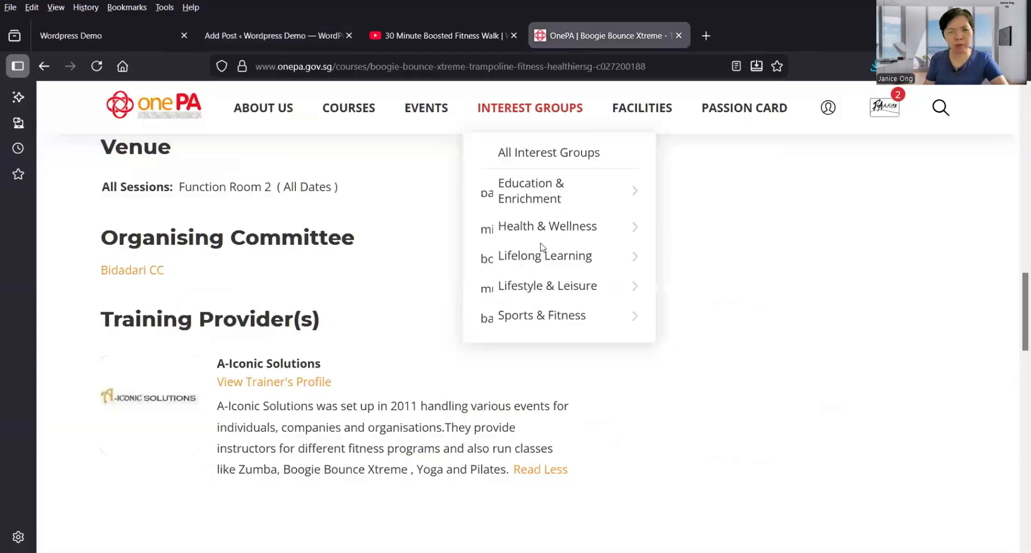
scroll(323, 322, down, 3)
scroll(342, 338, up, 4)
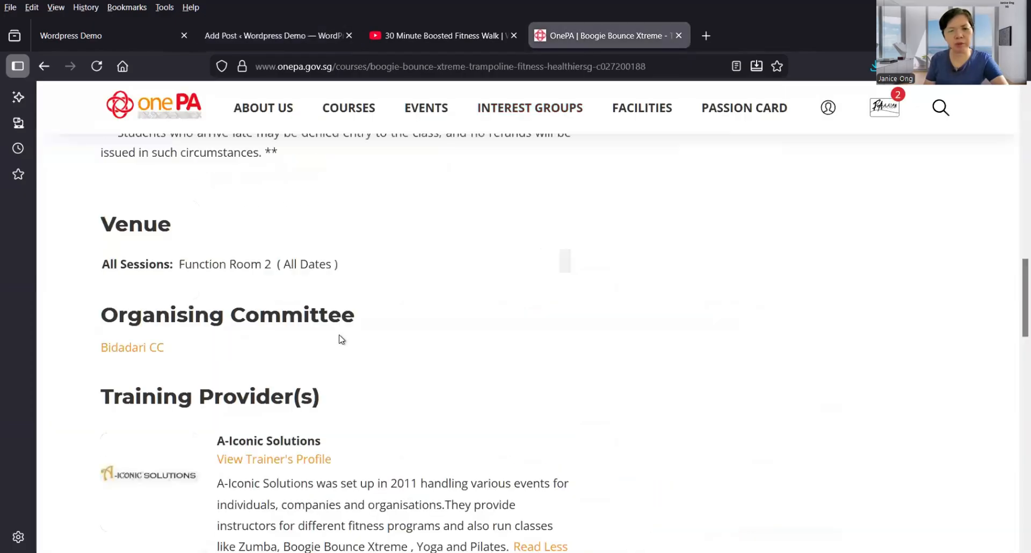
scroll(339, 339, up, 4)
scroll(323, 357, up, 5)
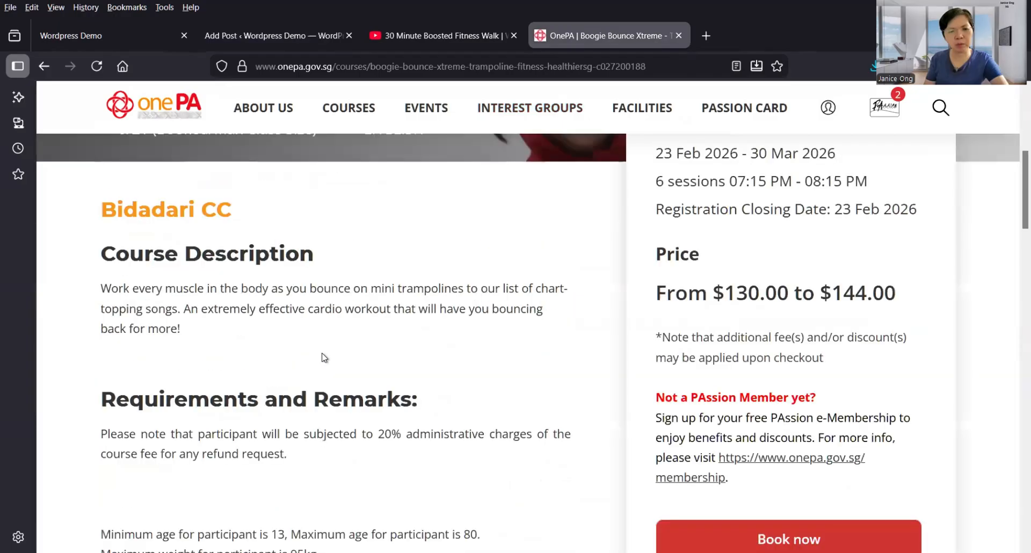
scroll(322, 357, up, 2)
key(ctrl+shift+Tab)
key(ctrl+shift+Tab)
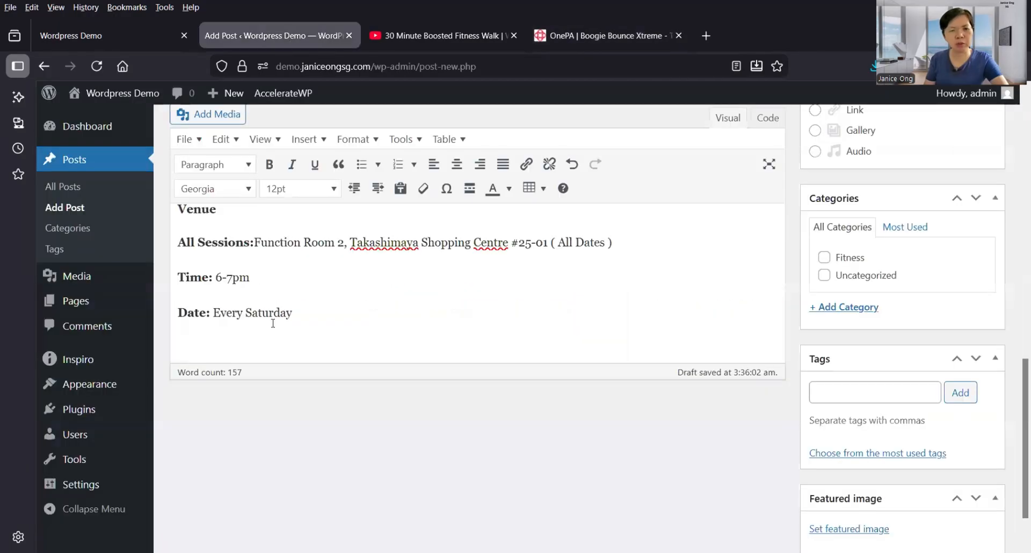
Assign the post to the Fitness category.
click(469, 360)
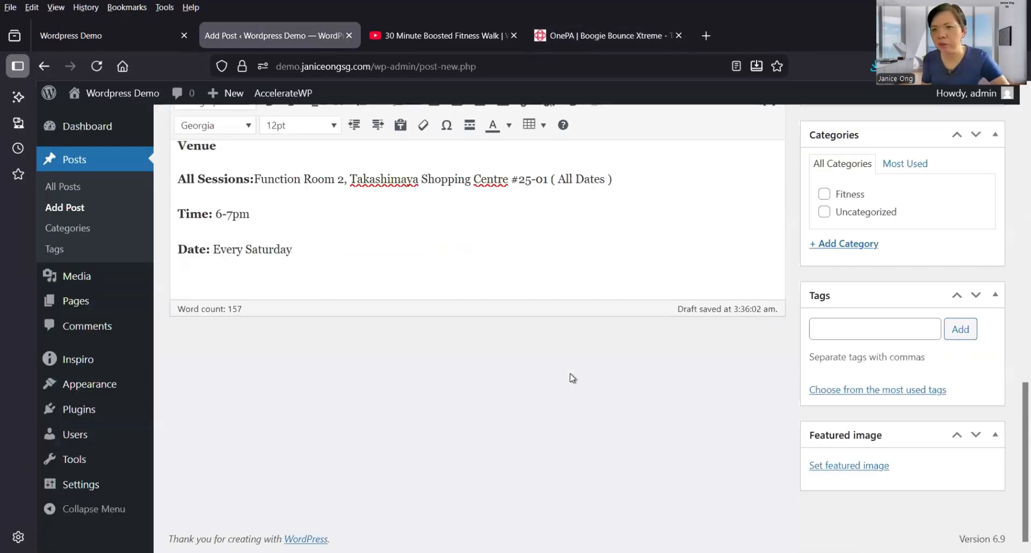
click(825, 265)
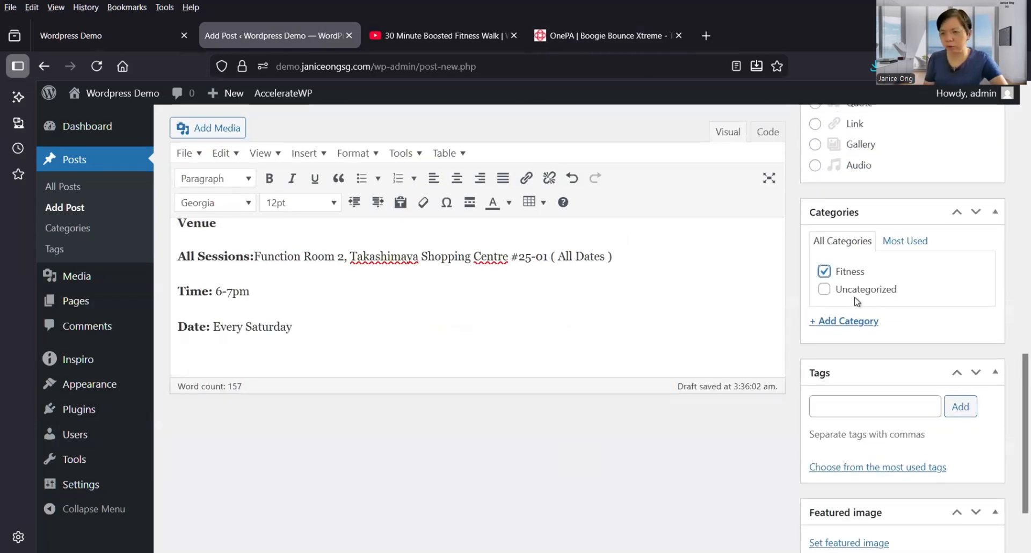
Add the tag "Trampoline" to the post, based on the wording of the post's title.
click(854, 405)
scroll(571, 382, up, 5)
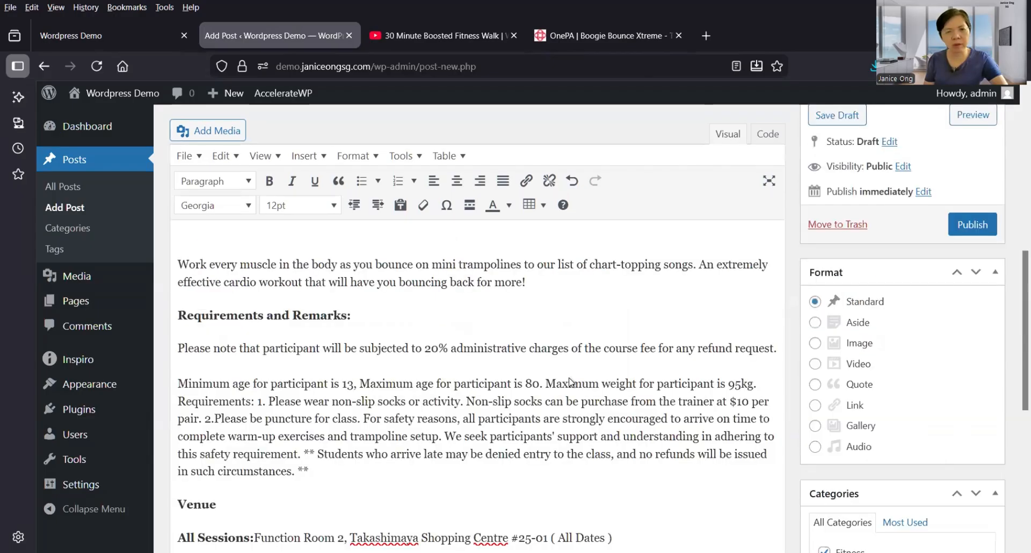
scroll(570, 382, up, 5)
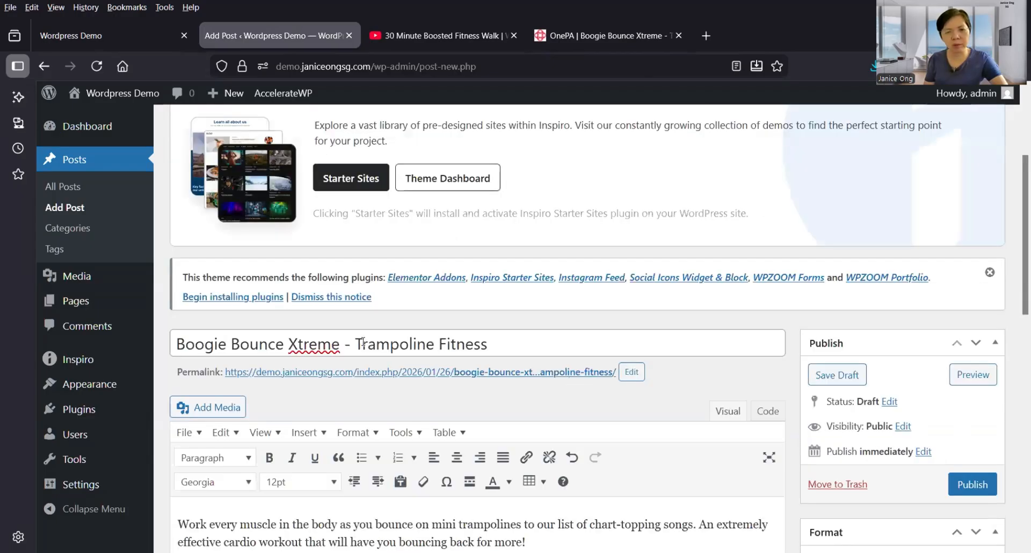
click(337, 347)
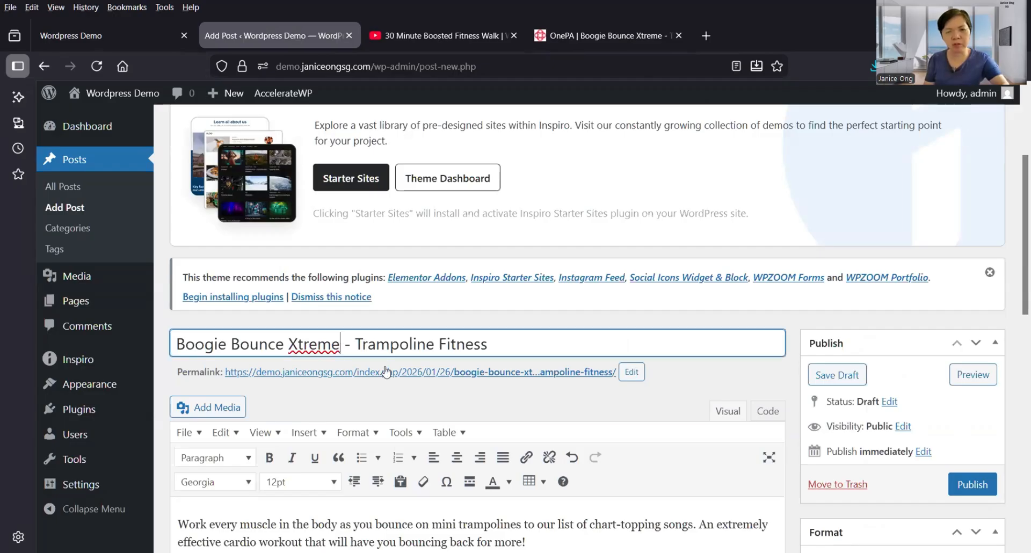
drag(354, 344, 368, 343)
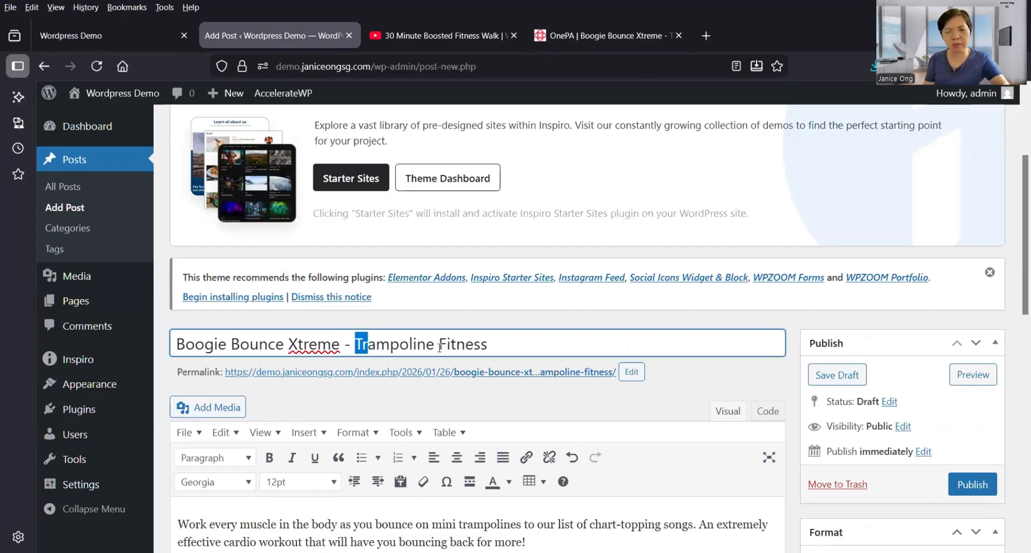
scroll(752, 408, down, 5)
scroll(849, 338, down, 5)
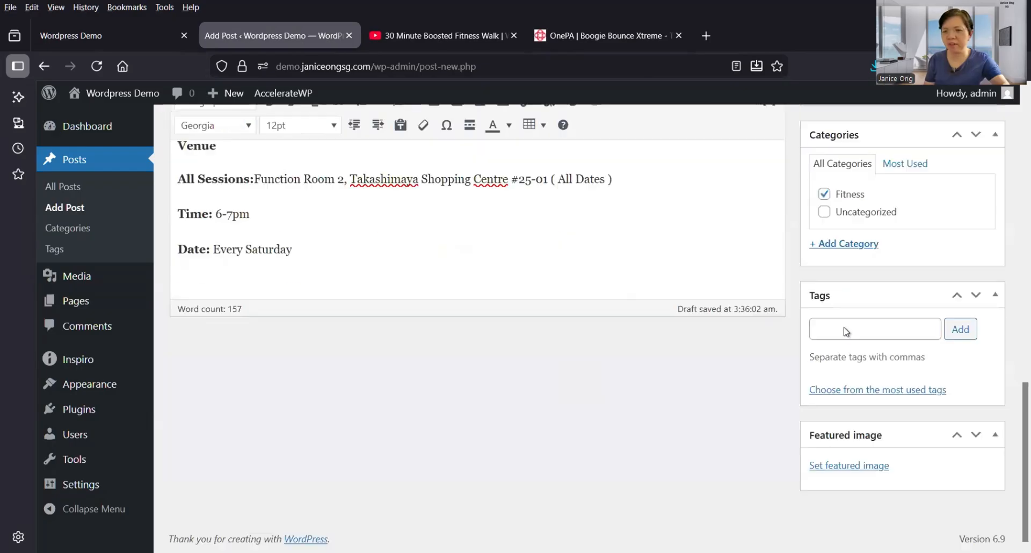
click(846, 332)
text(Trampoline)
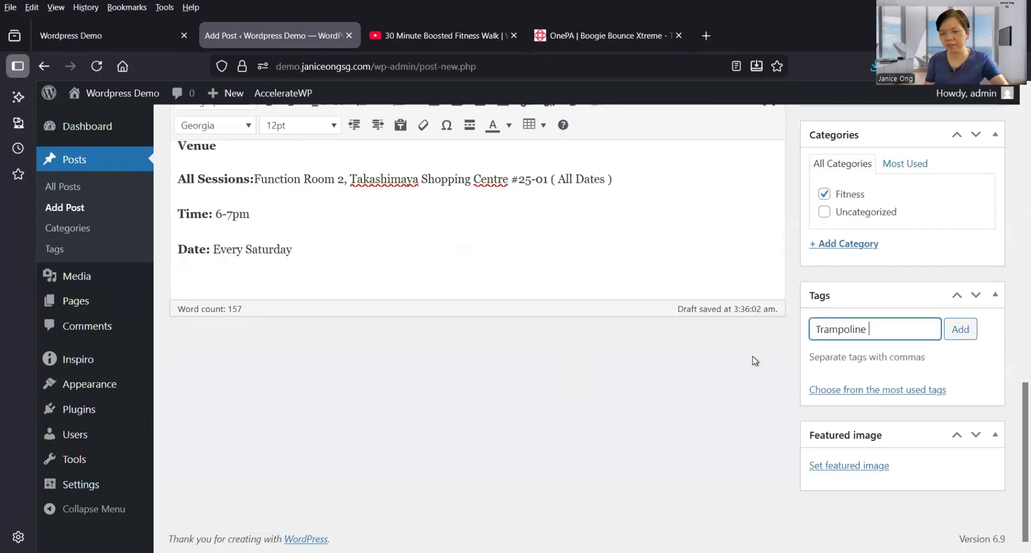
key(Return)
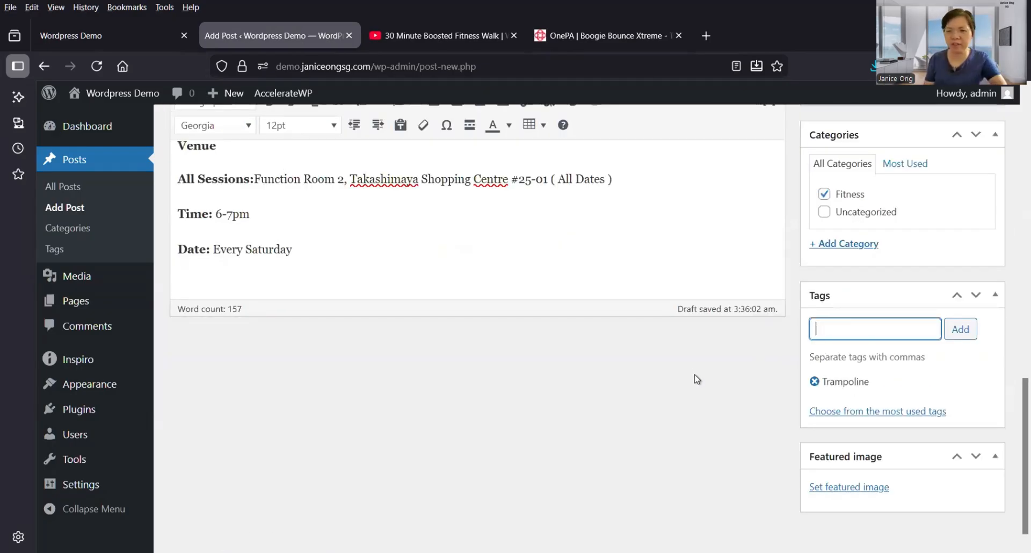
Copy the post's title "Boogie Bounce Xtreme - Trampoline Fitness" and search Google Images for it in a new browser tab.
scroll(695, 376, up, 3)
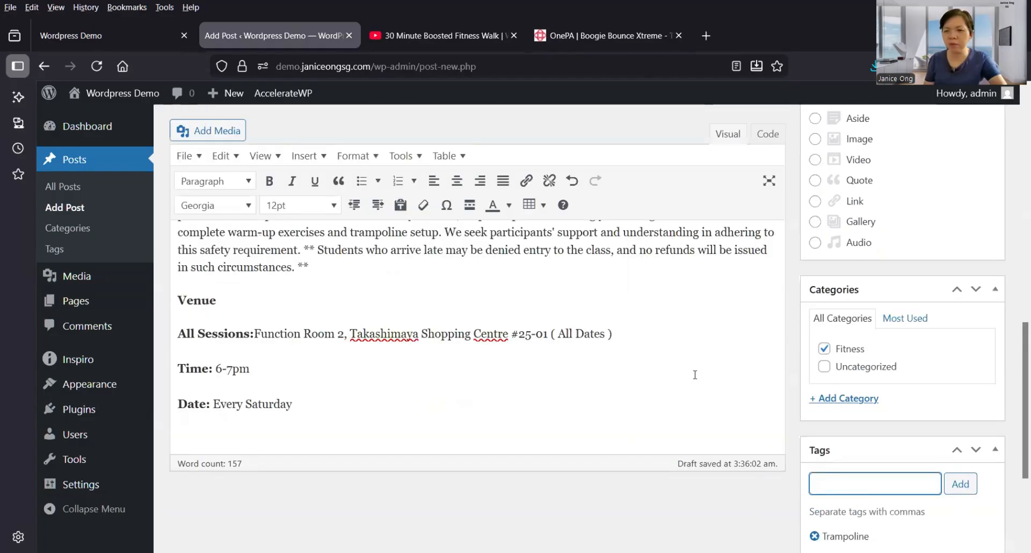
scroll(695, 375, up, 1)
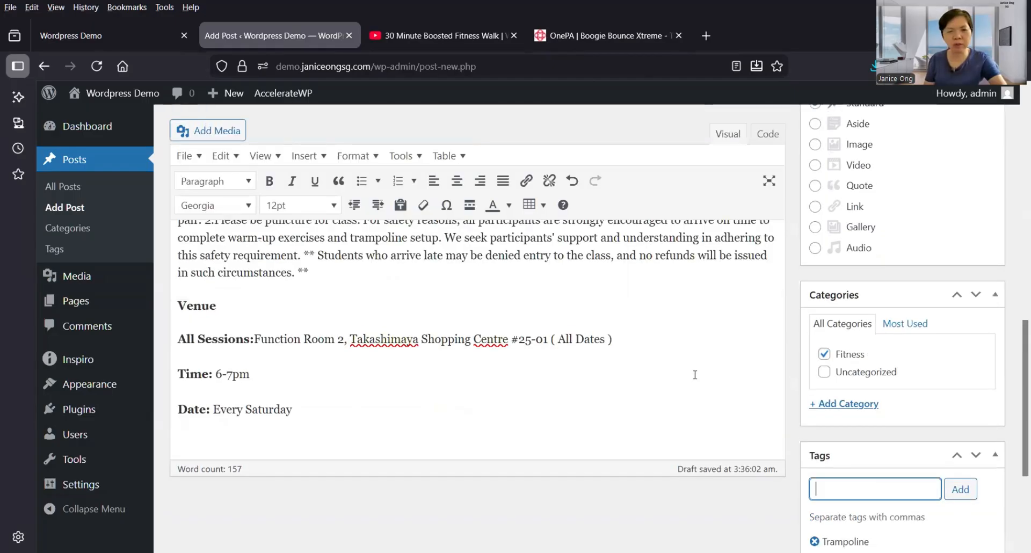
scroll(695, 375, up, 5)
scroll(537, 325, up, 1)
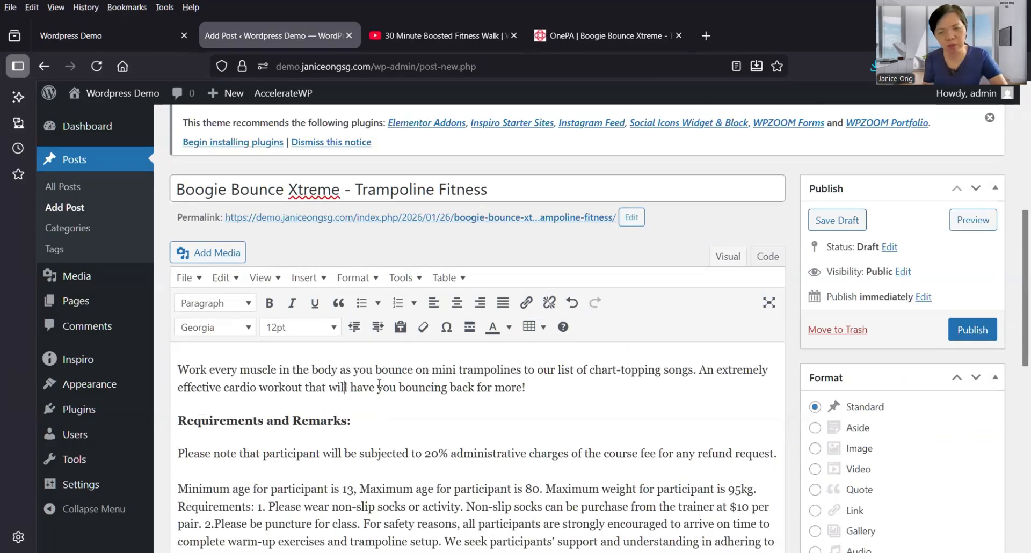
click(353, 193)
key(ctrl+a)
key(ctrl+c)
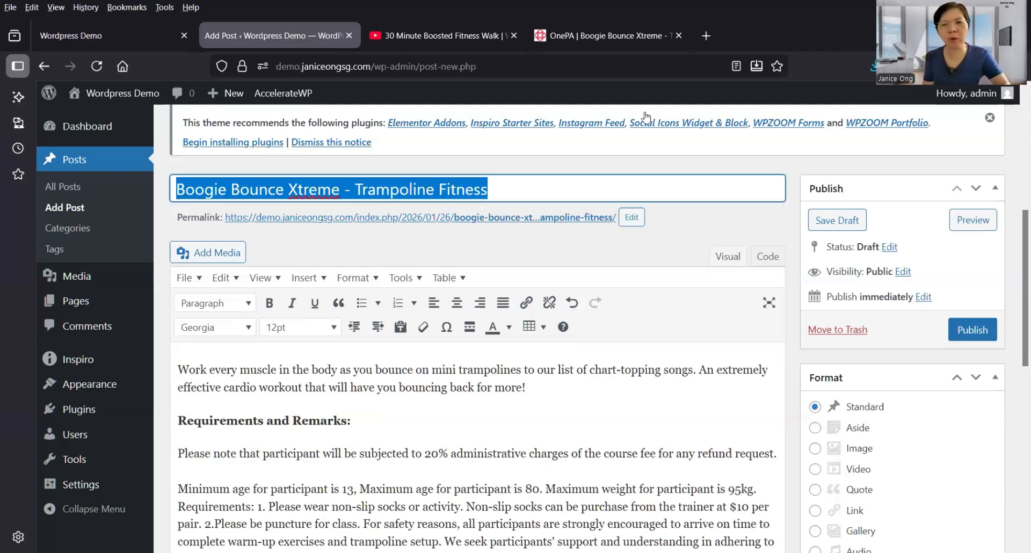
click(706, 36)
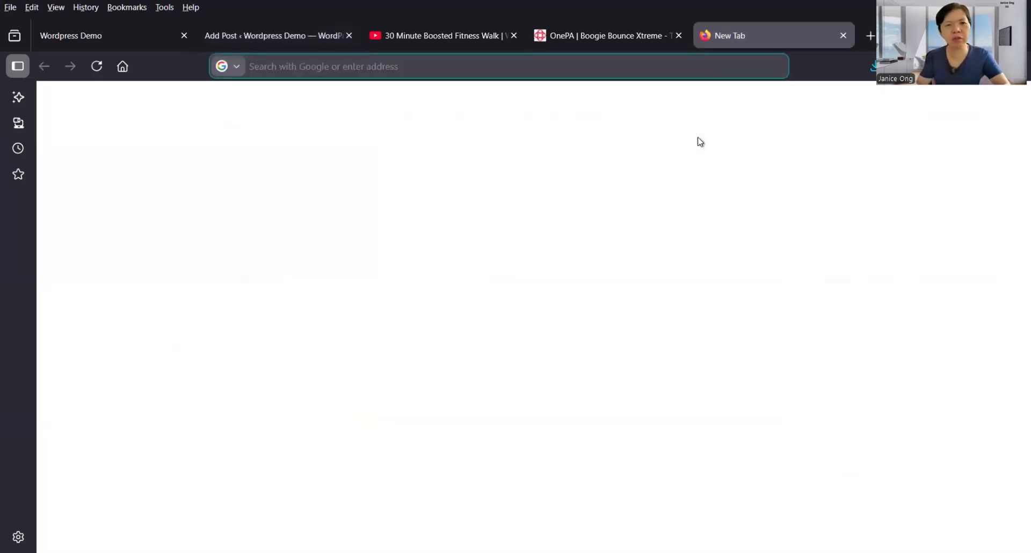
key(ctrl+v)
key(Return)
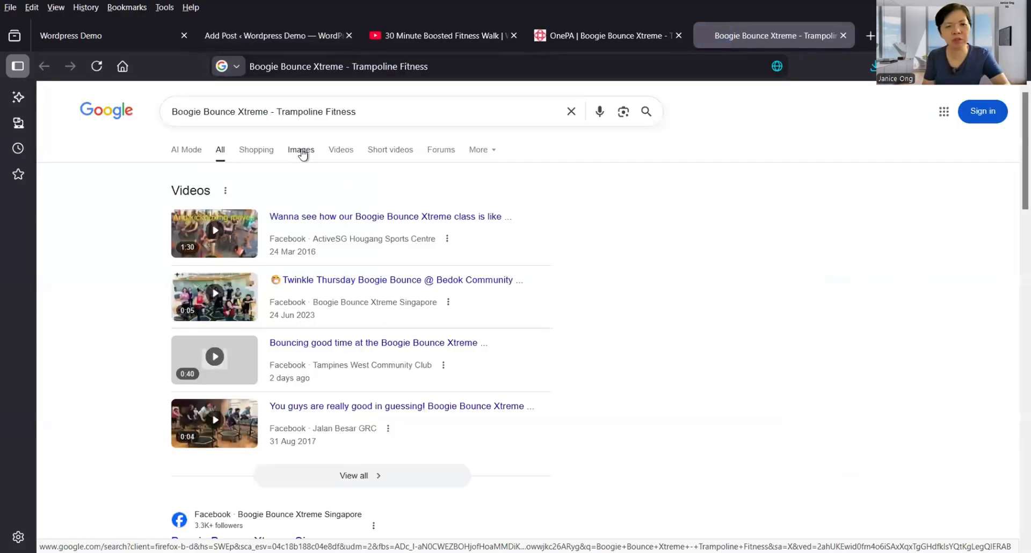
click(302, 153)
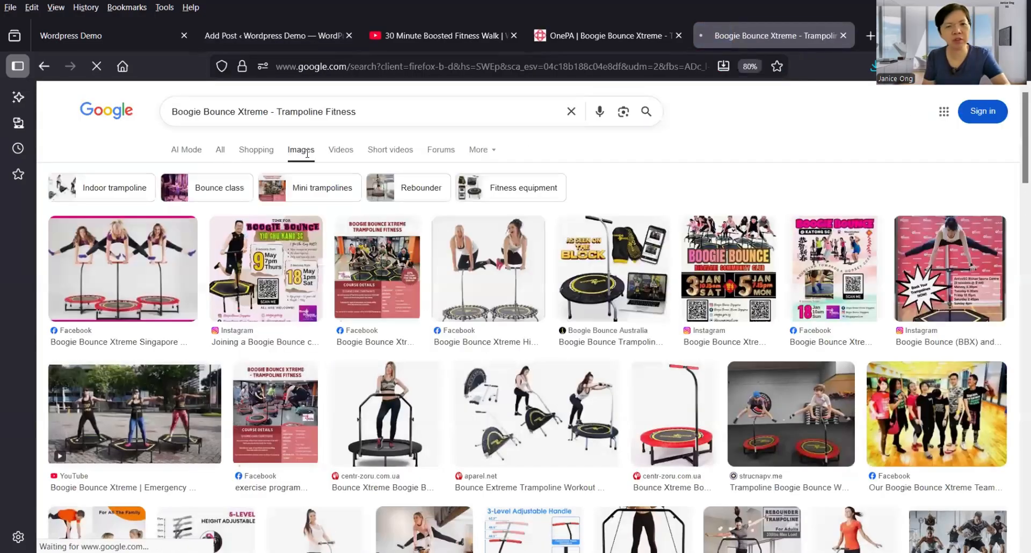
click(326, 192)
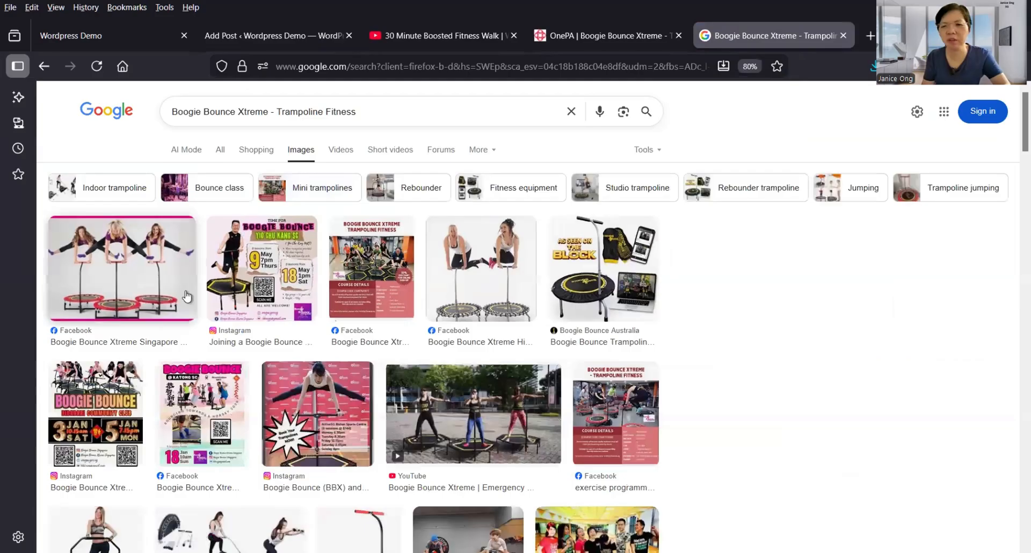
Browse the image results for TheSmartLocal's wide photo of a trampoline class and save it as boogie.jpg in the Download folder.
click(187, 294)
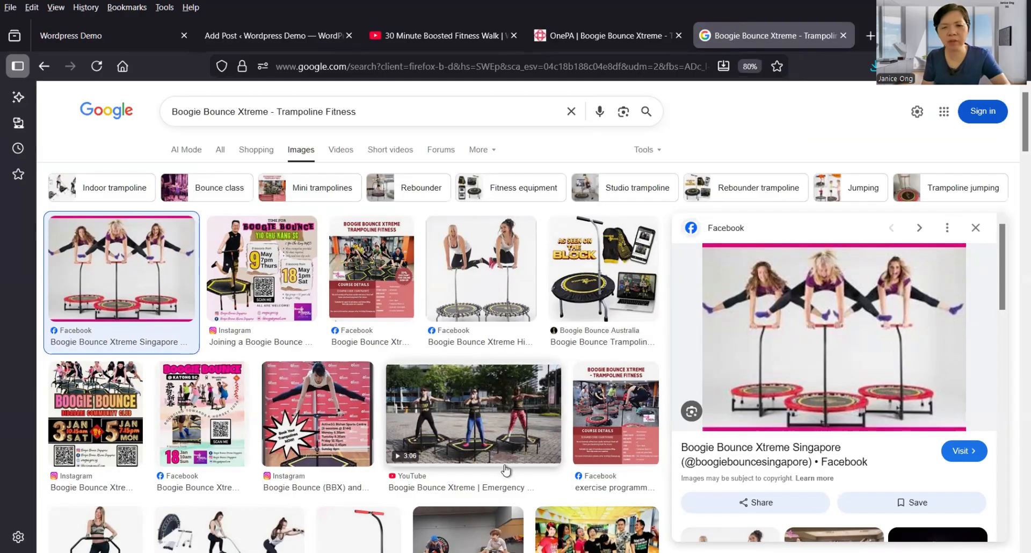
scroll(505, 471, down, 2)
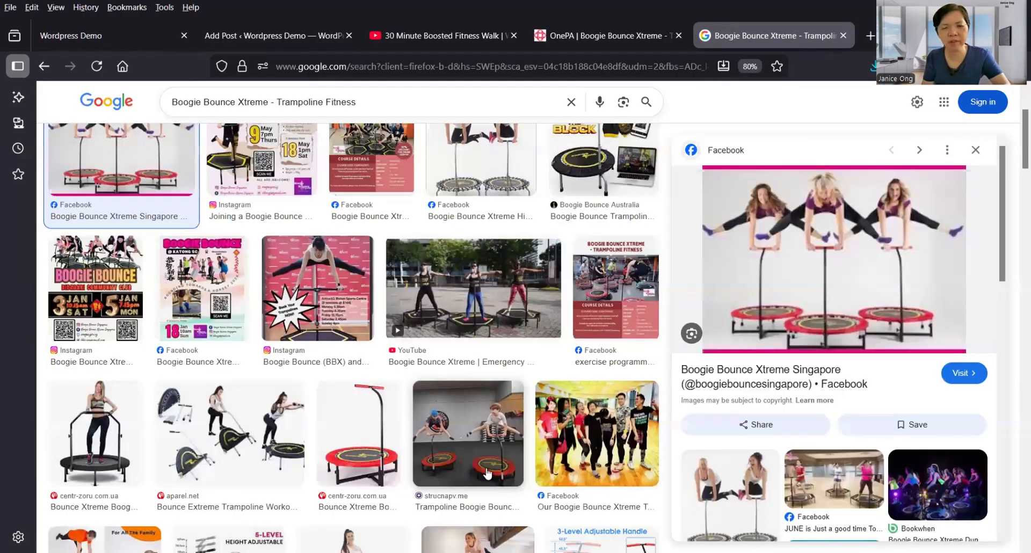
scroll(487, 472, down, 2)
scroll(487, 472, down, 3)
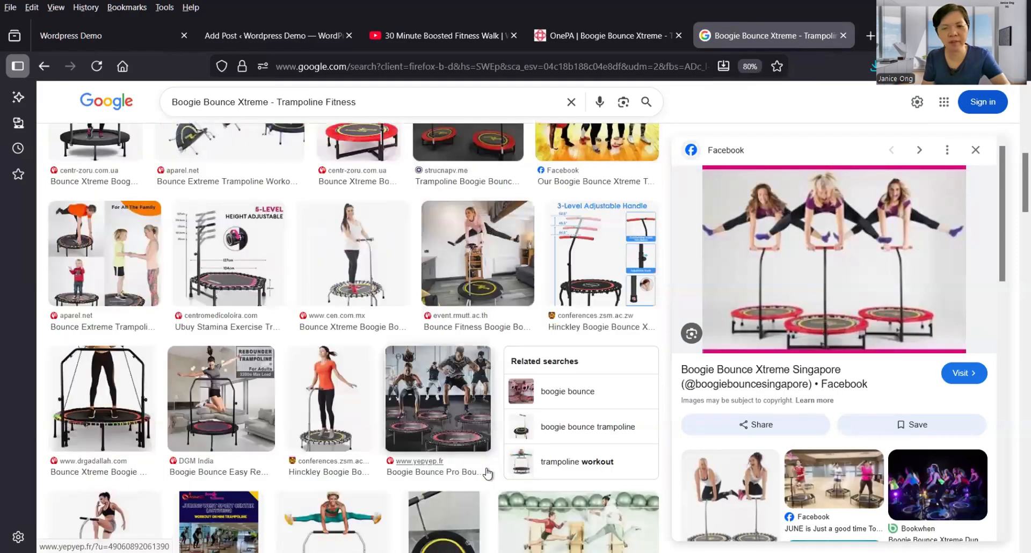
scroll(487, 473, down, 2)
scroll(487, 472, down, 3)
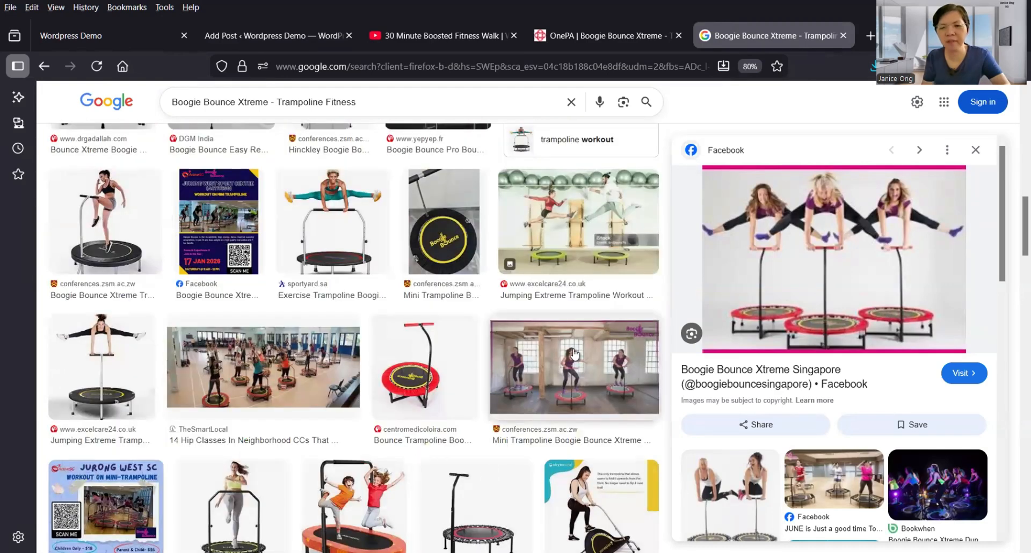
key(alt+Left)
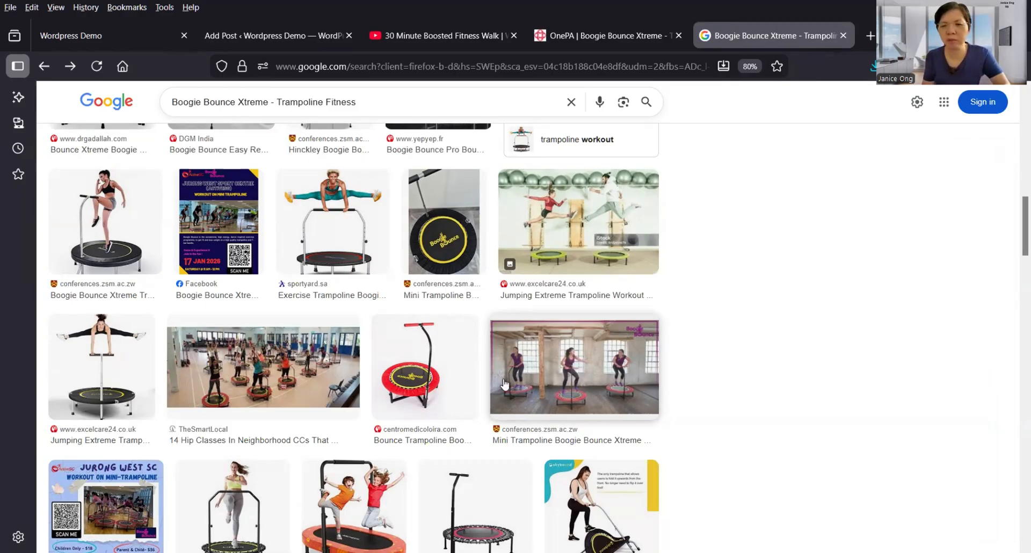
click(247, 388)
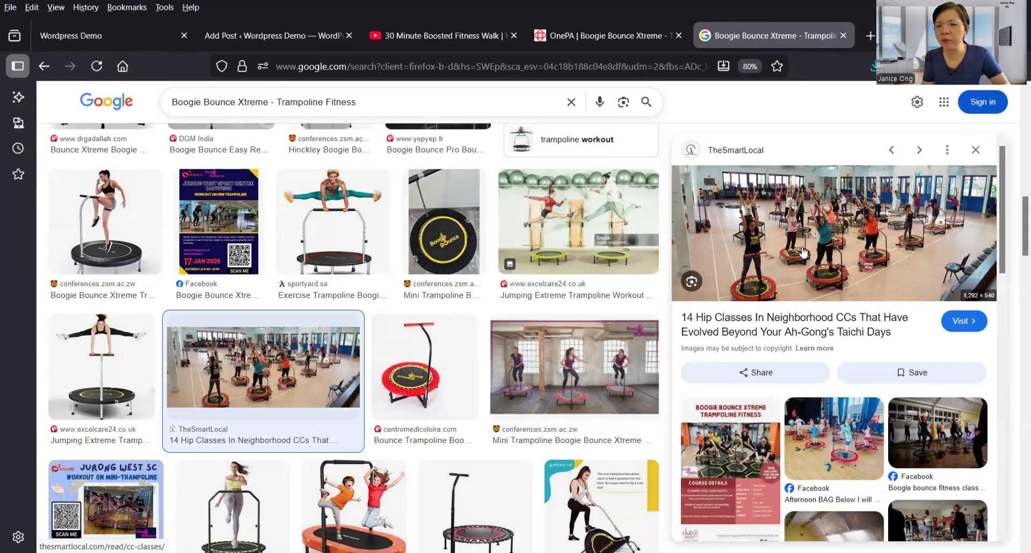
right_click(803, 252)
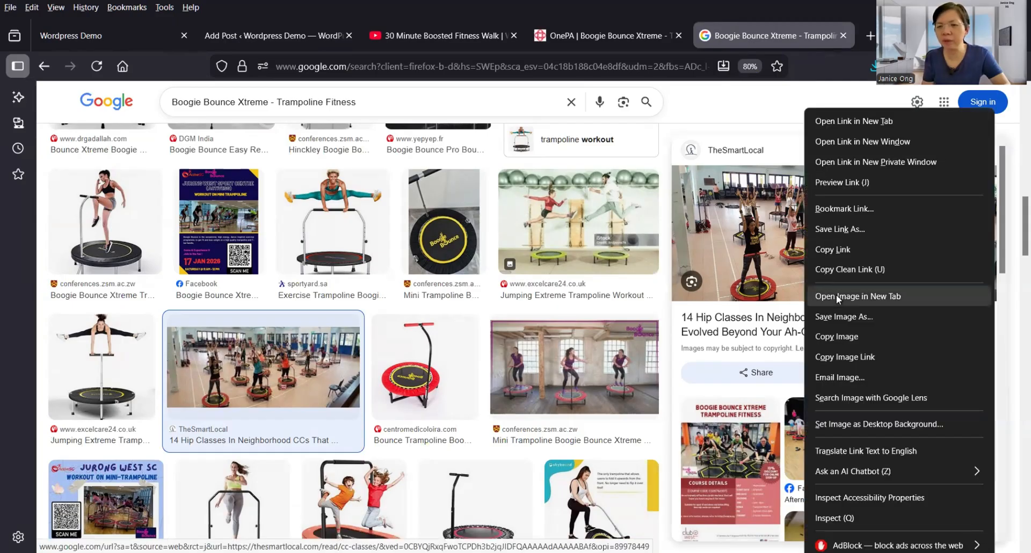
click(846, 320)
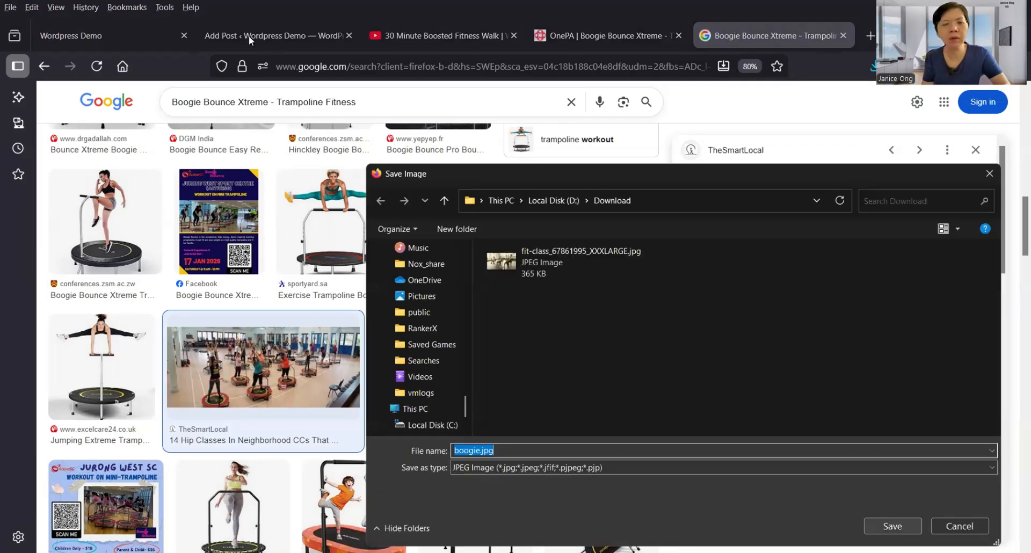
key(Return)
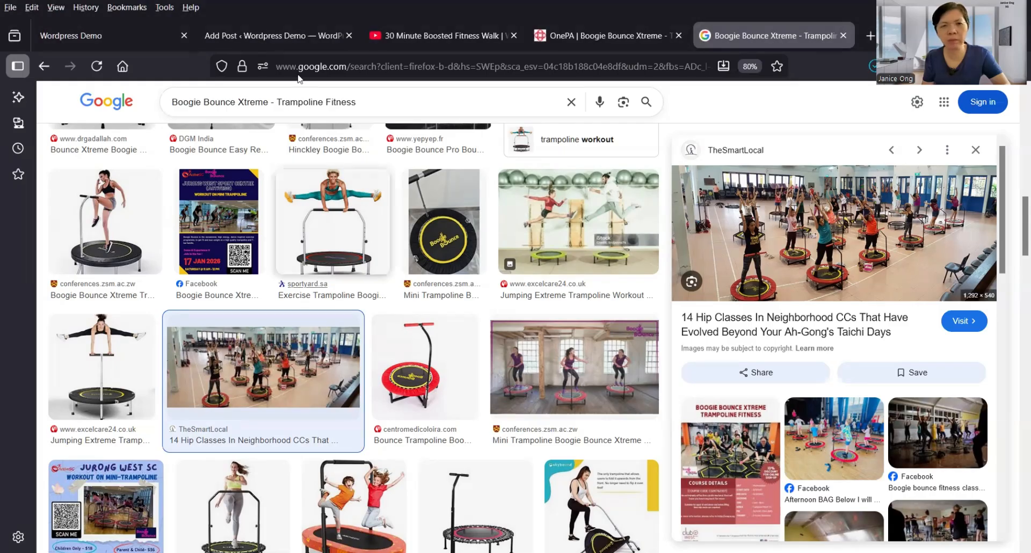
Return to the WordPress post, upload boogie.jpg from the Download folder and insert it above the opening paragraph.
click(275, 36)
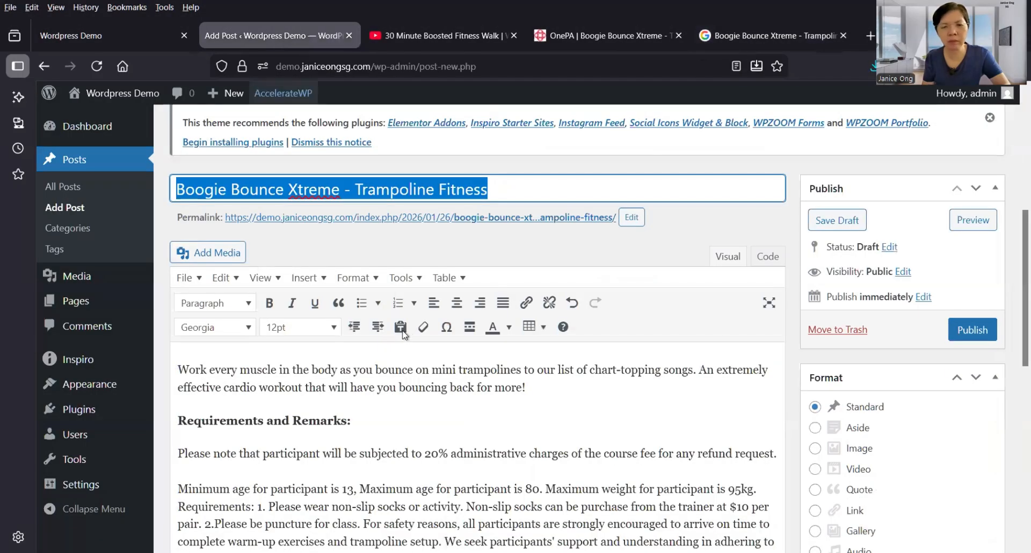
click(182, 368)
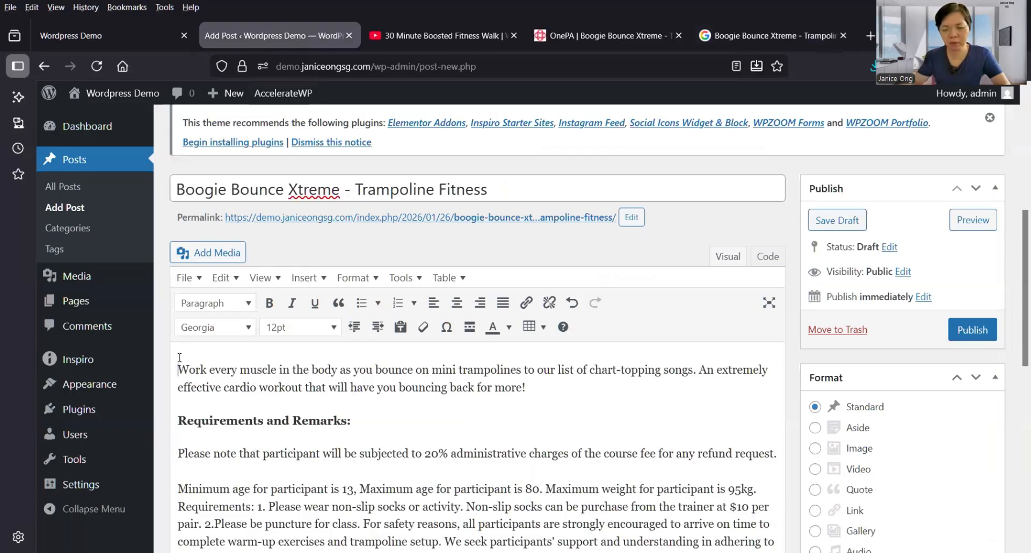
scroll(226, 343, down, 1)
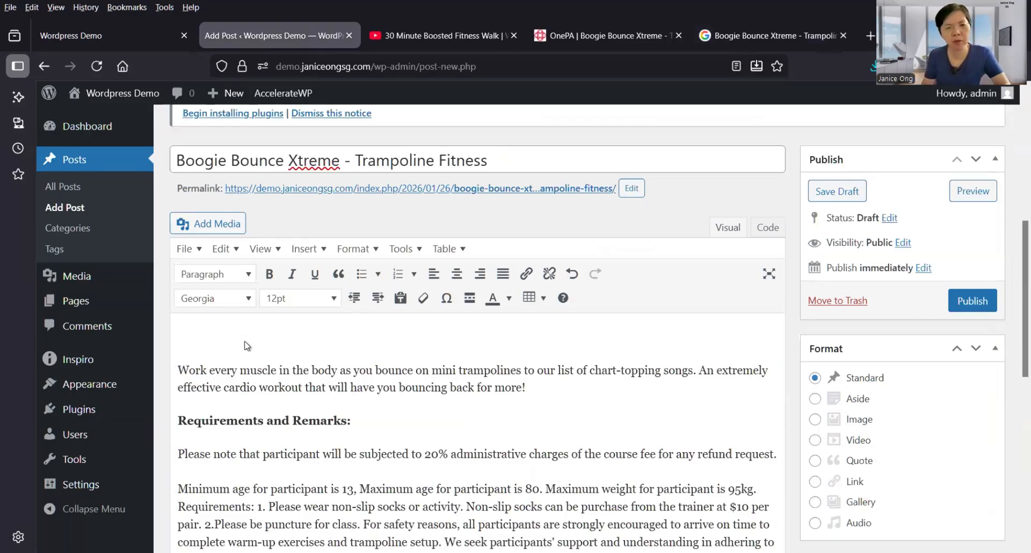
click(199, 229)
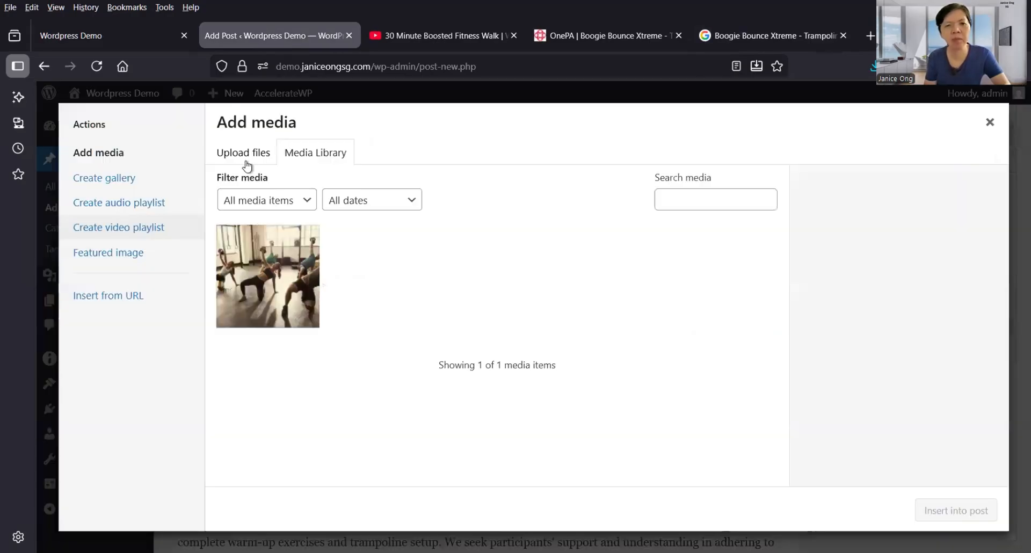
click(246, 163)
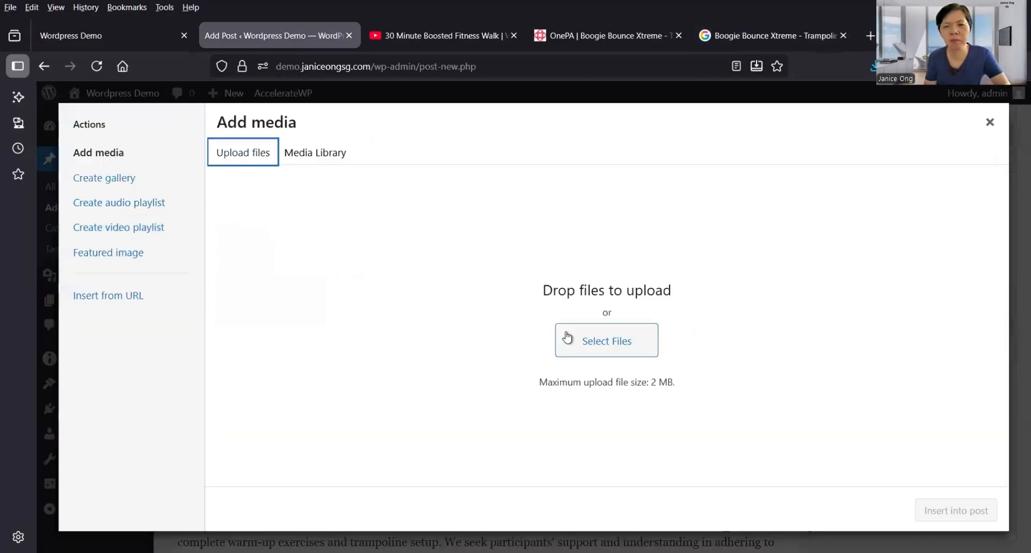
click(579, 342)
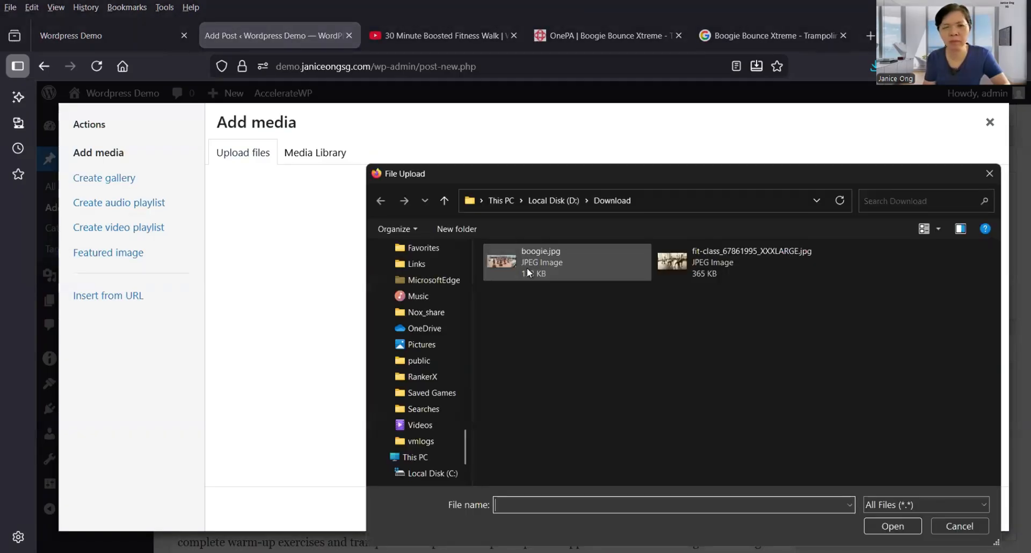
double_click(526, 271)
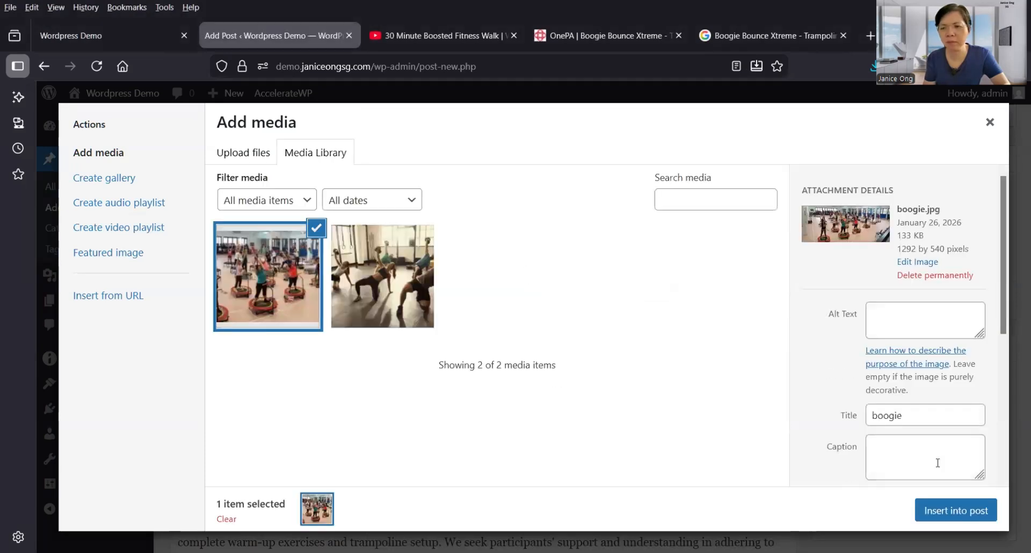
click(947, 514)
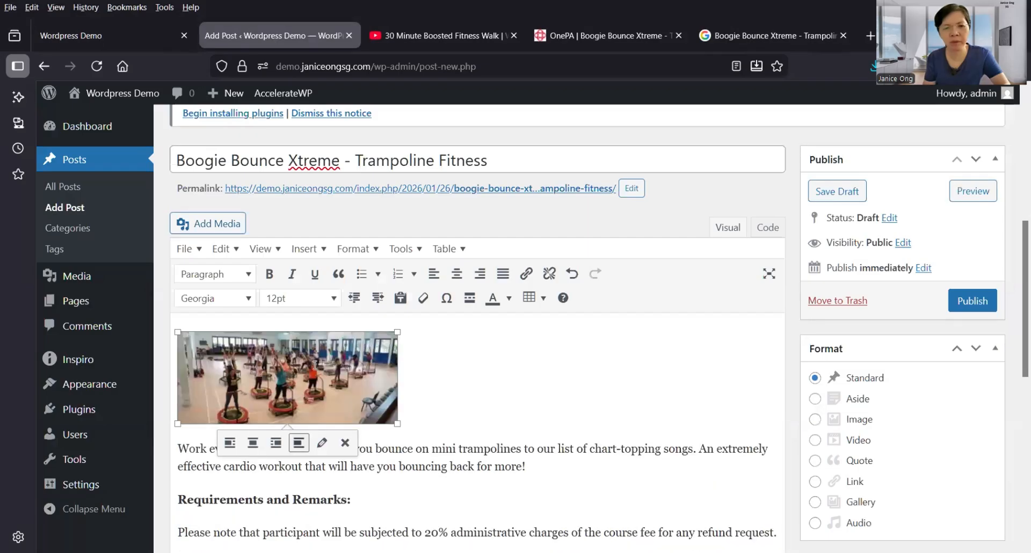
Set the display size of the inserted class photo to Full Size – 1292 × 540 and select the image.
click(322, 444)
click(322, 359)
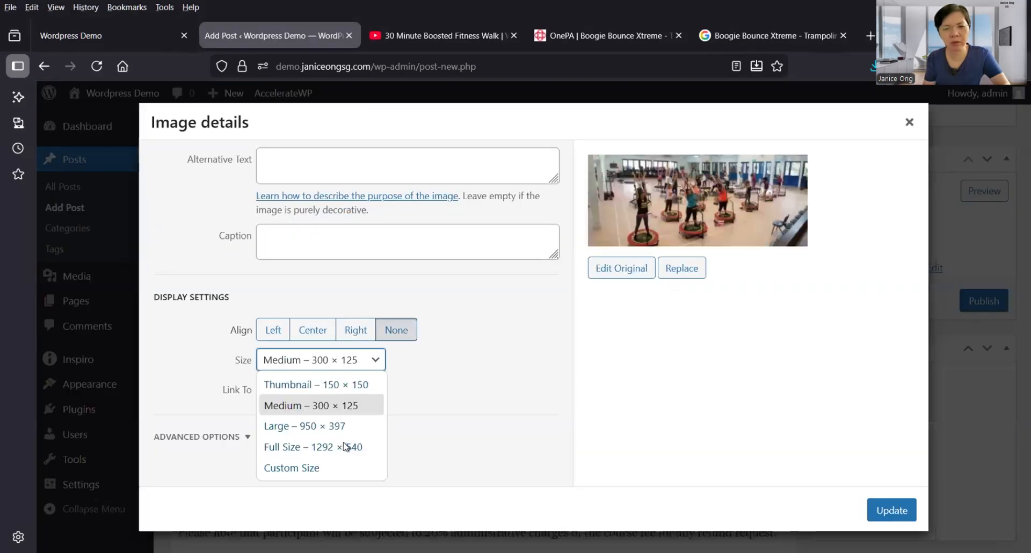
click(344, 447)
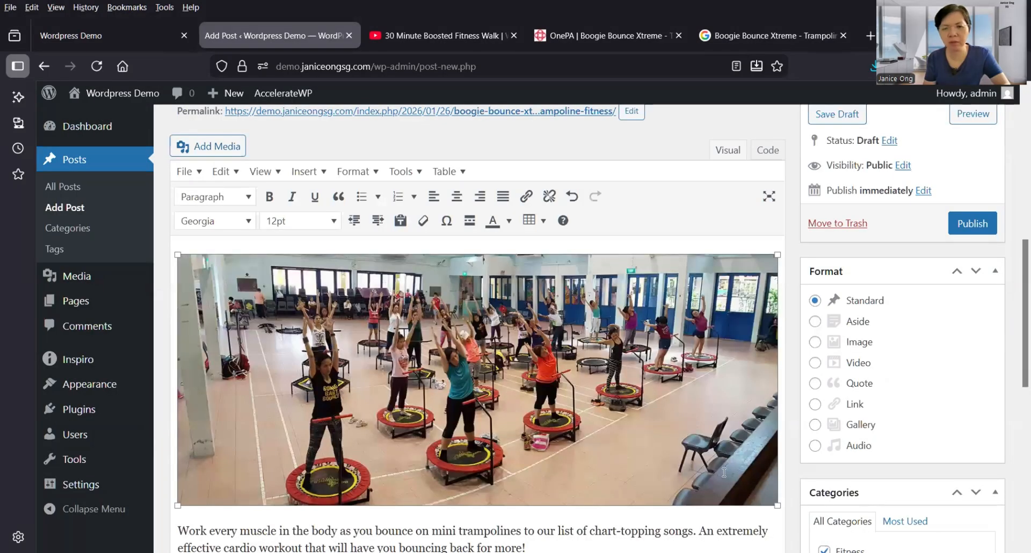
click(688, 456)
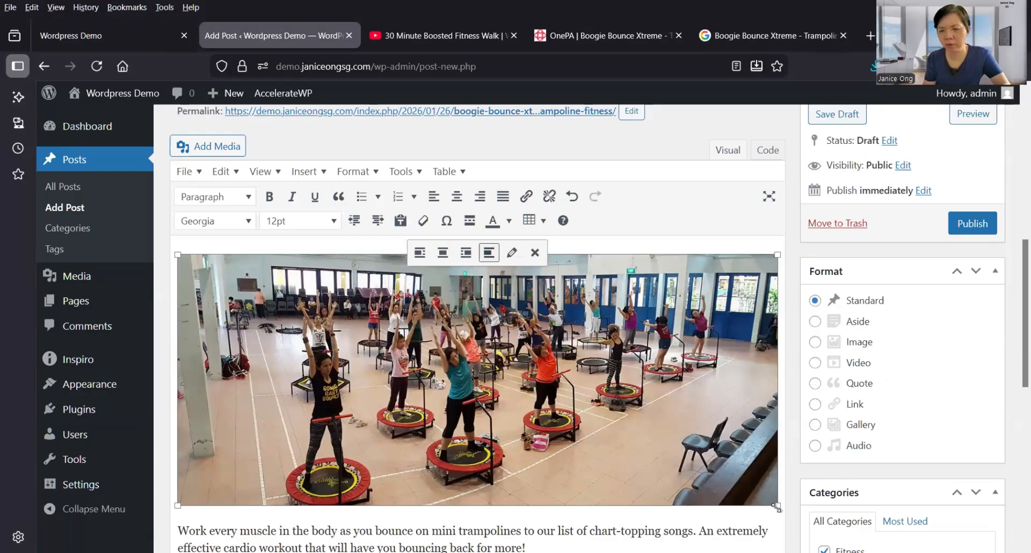
Shrink the inserted class photo proportionally to about four-fifths of the text width and centre it.
drag(776, 507, 648, 462)
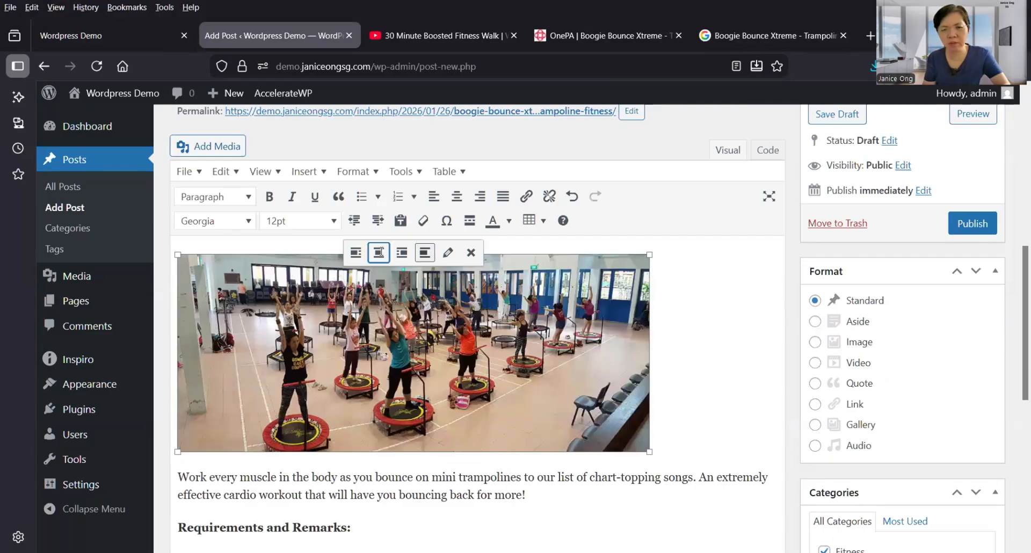
click(559, 518)
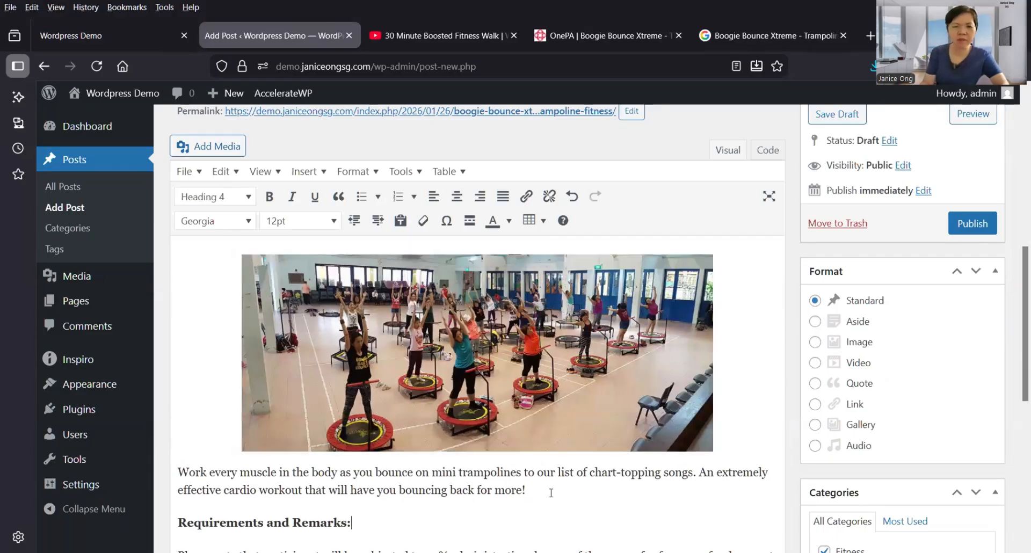
click(548, 490)
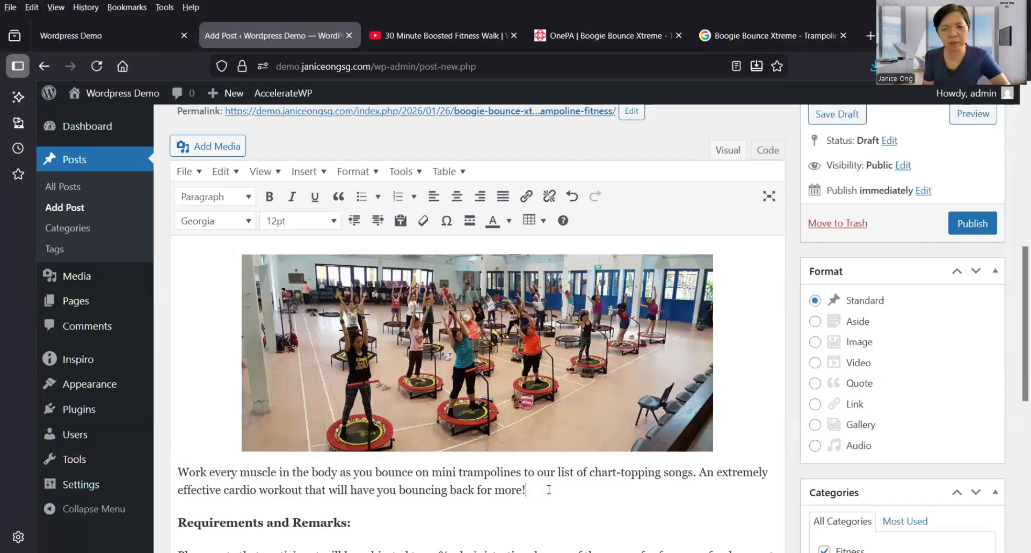
Set boogie.jpg from the Media Library as the post's featured image.
scroll(549, 490, down, 3)
scroll(549, 490, down, 3)
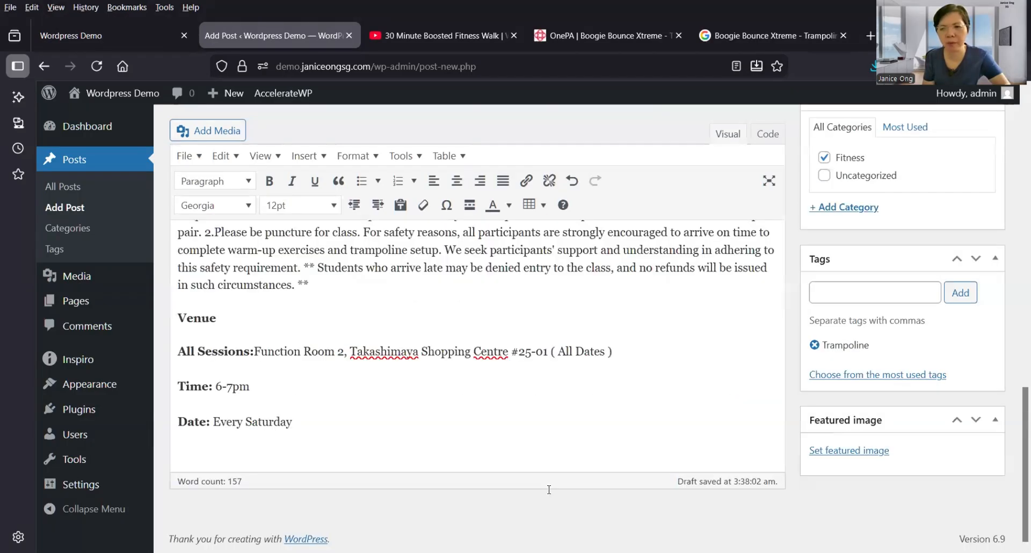
scroll(549, 490, up, 8)
scroll(549, 490, down, 2)
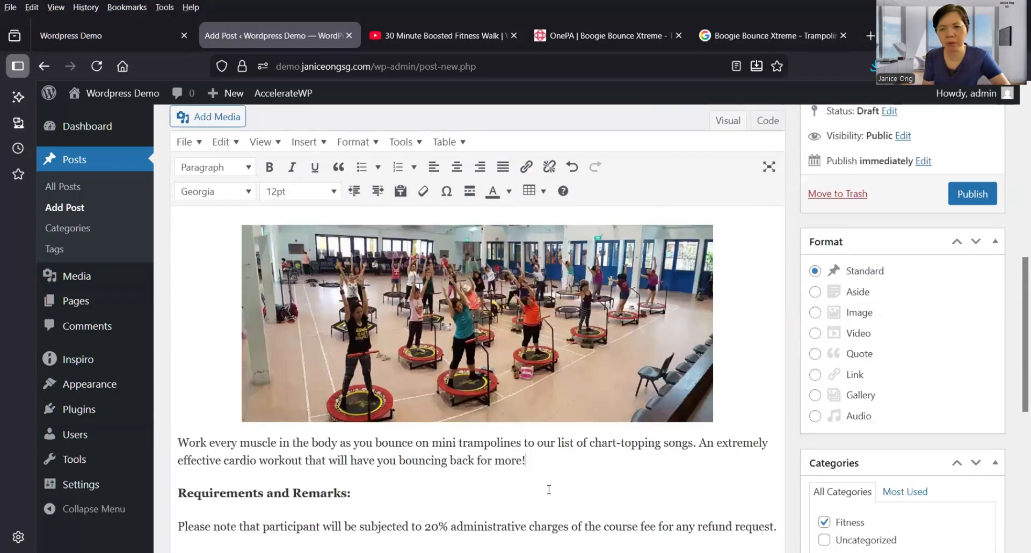
scroll(730, 471, down, 2)
scroll(821, 471, down, 2)
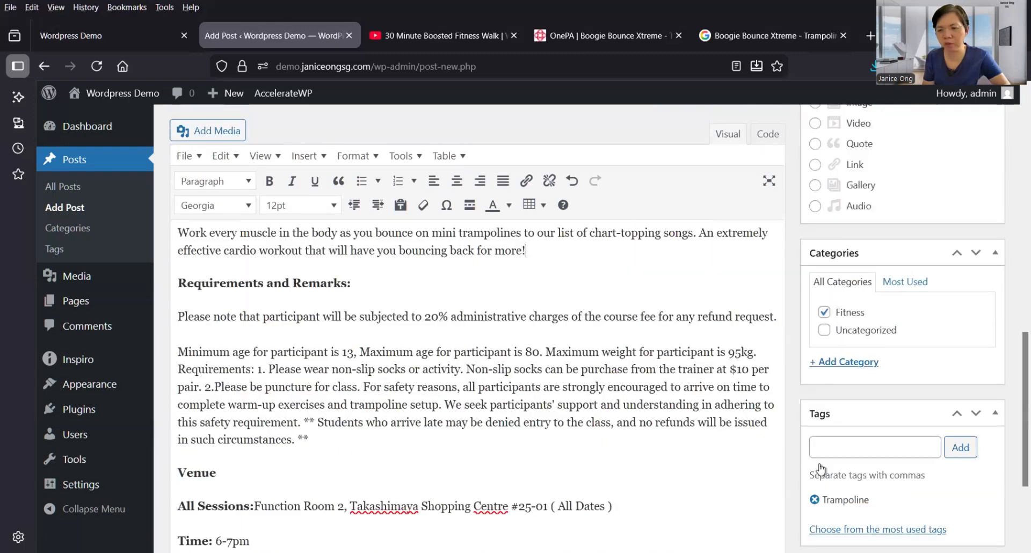
scroll(832, 454, down, 2)
click(839, 517)
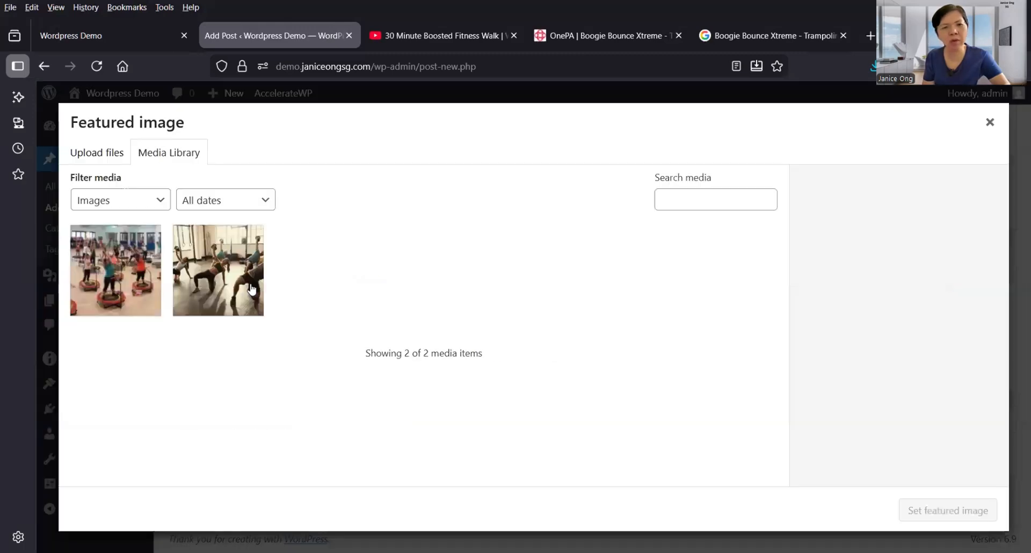
click(124, 283)
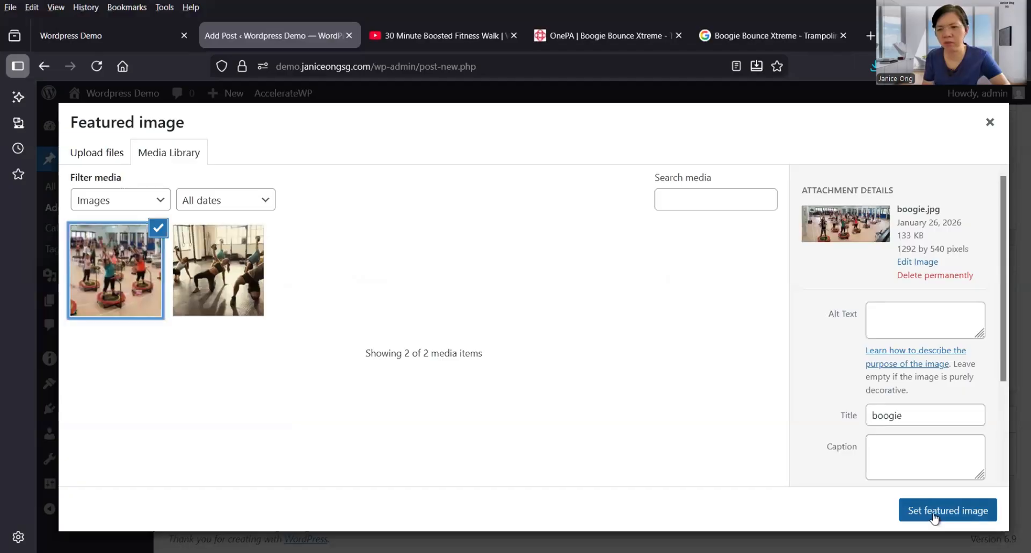
Publish the Boogie Bounce Xtreme post.
scroll(833, 426, up, 6)
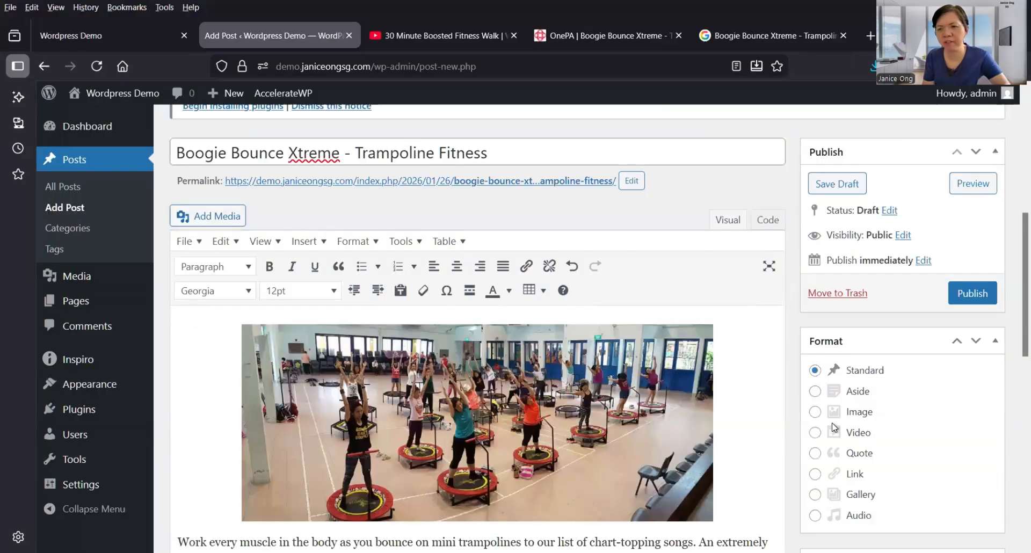
click(973, 293)
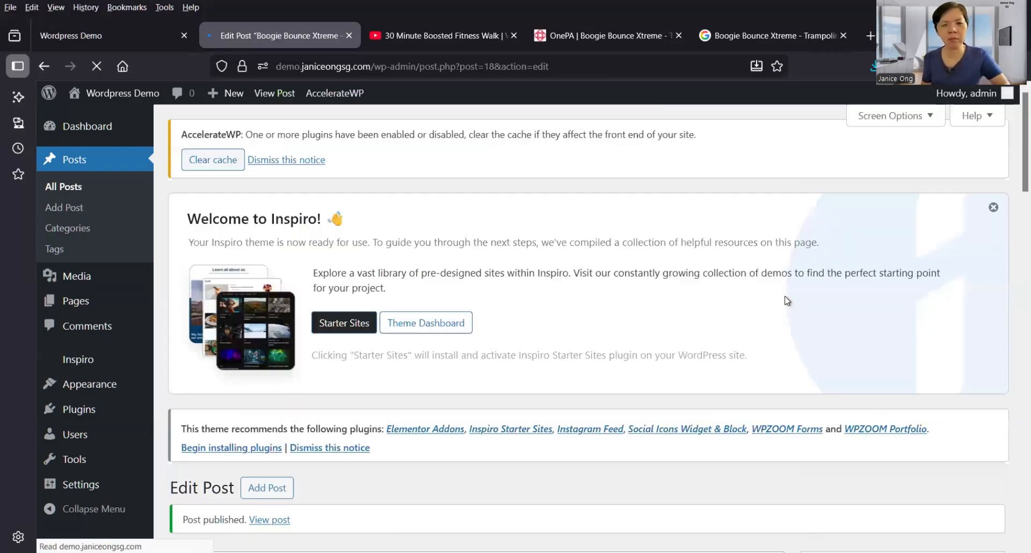
scroll(795, 306, down, 4)
scroll(454, 251, down, 3)
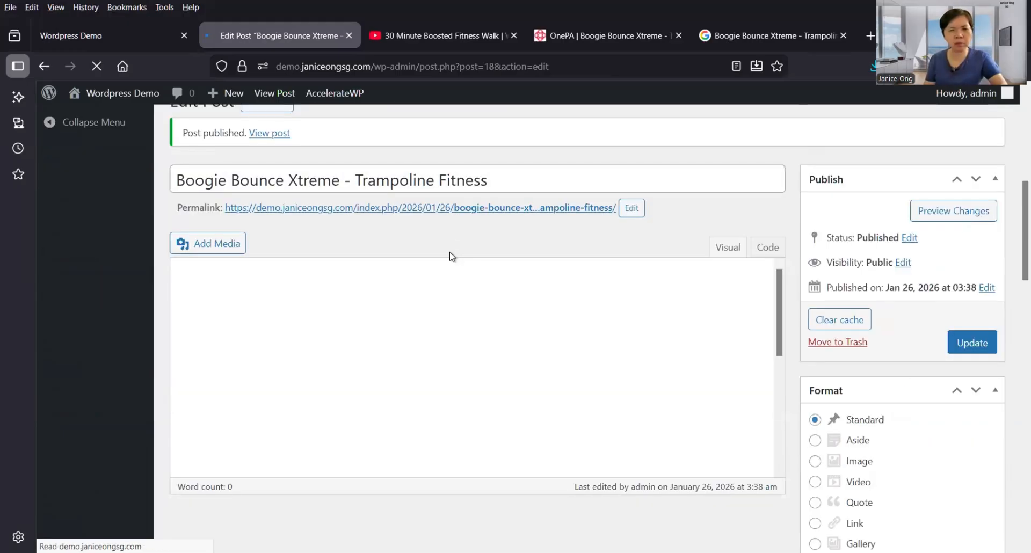
scroll(453, 257, up, 7)
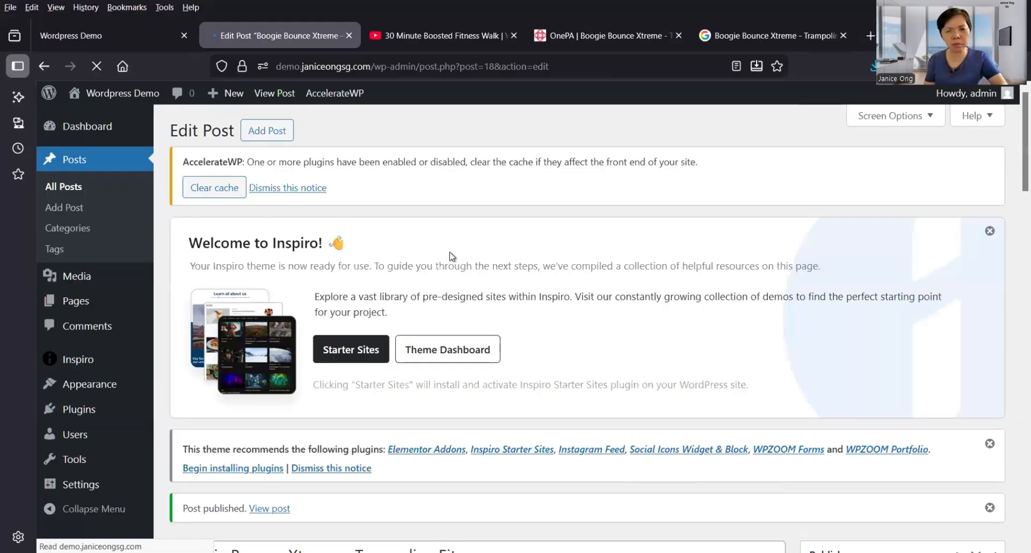
Open the published post from its permalink in a new browser tab and switch to it.
scroll(493, 294, down, 4)
scroll(493, 294, down, 3)
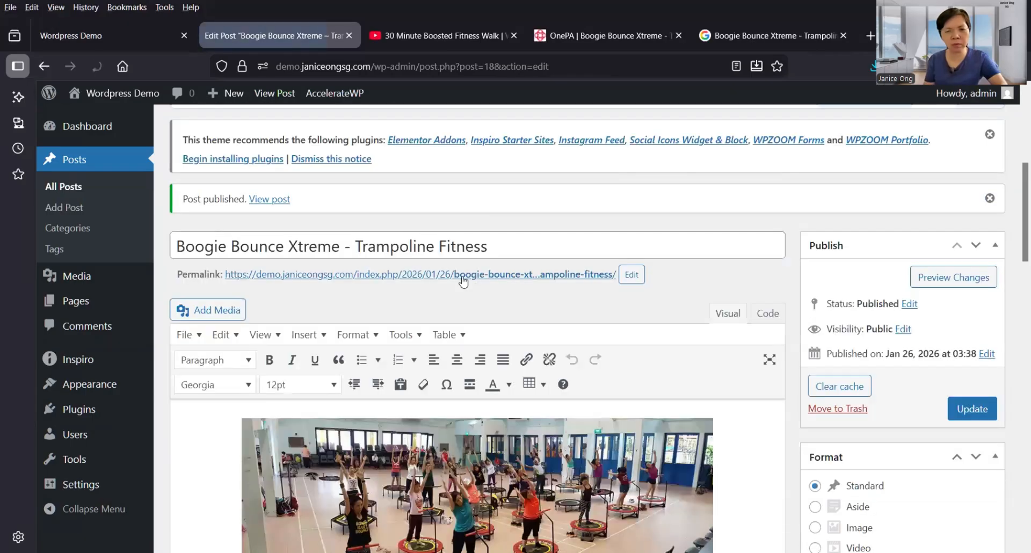
right_click(483, 276)
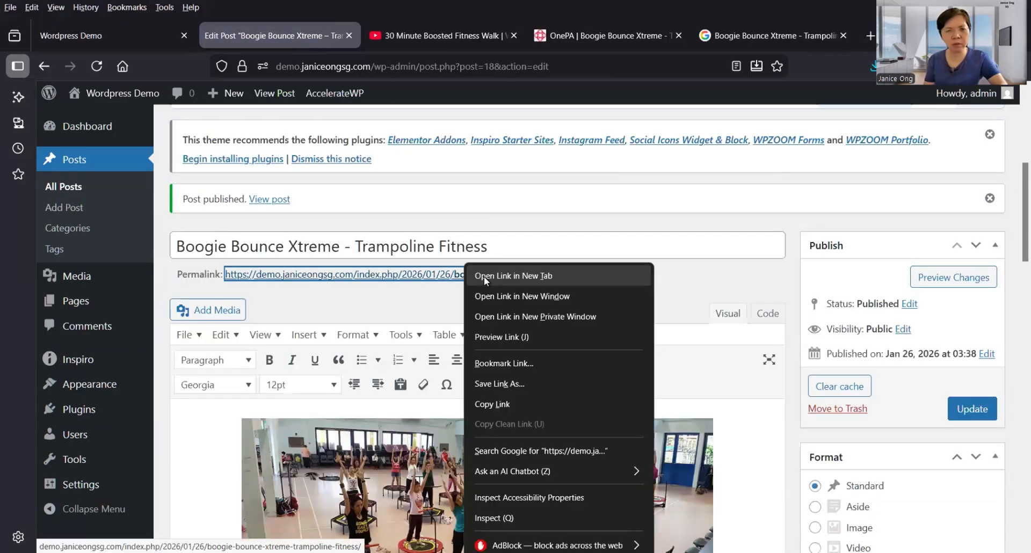
click(485, 277)
click(396, 43)
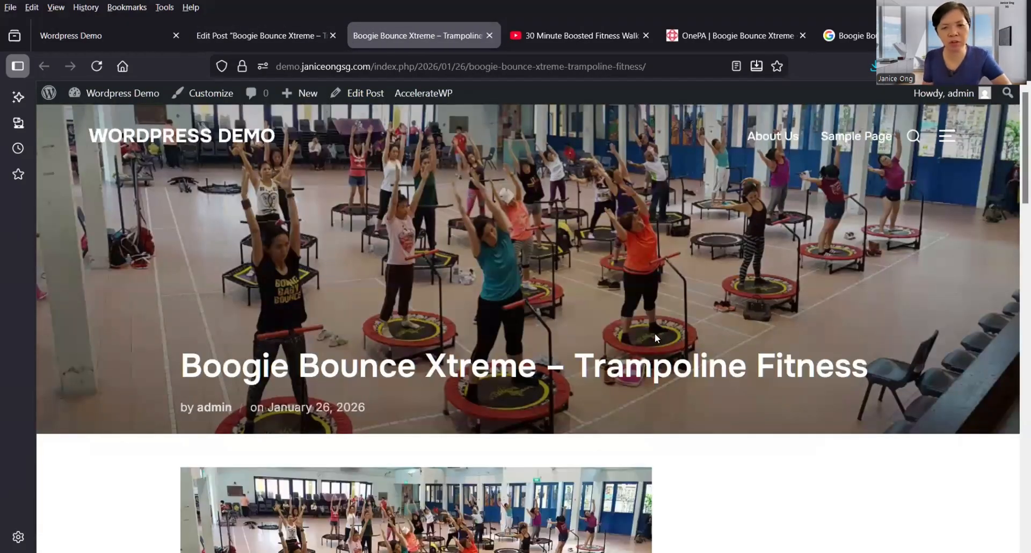
Examine the published post from the header photo down through the venue details, tags and comment section.
scroll(655, 334, down, 5)
scroll(656, 337, down, 5)
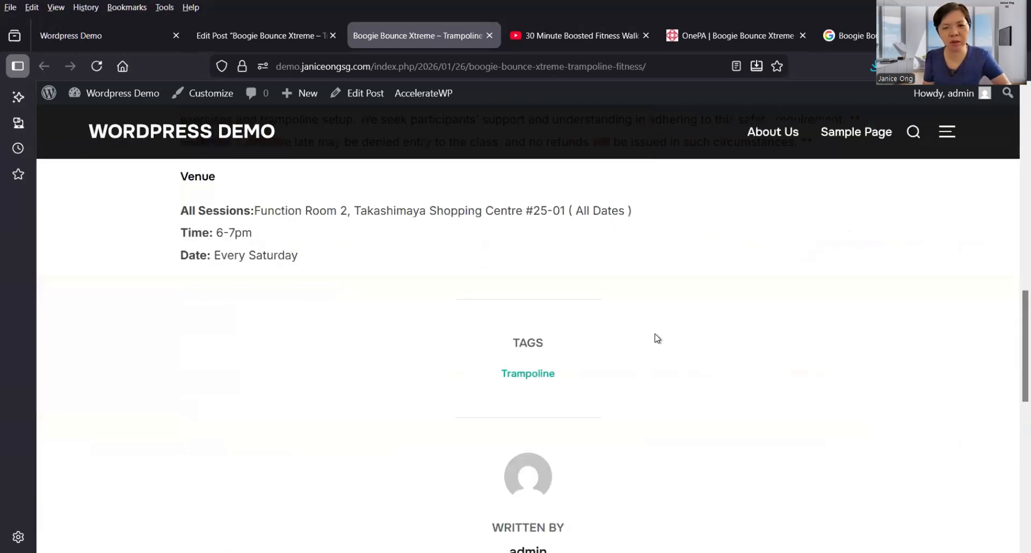
scroll(656, 337, up, 8)
scroll(656, 337, up, 4)
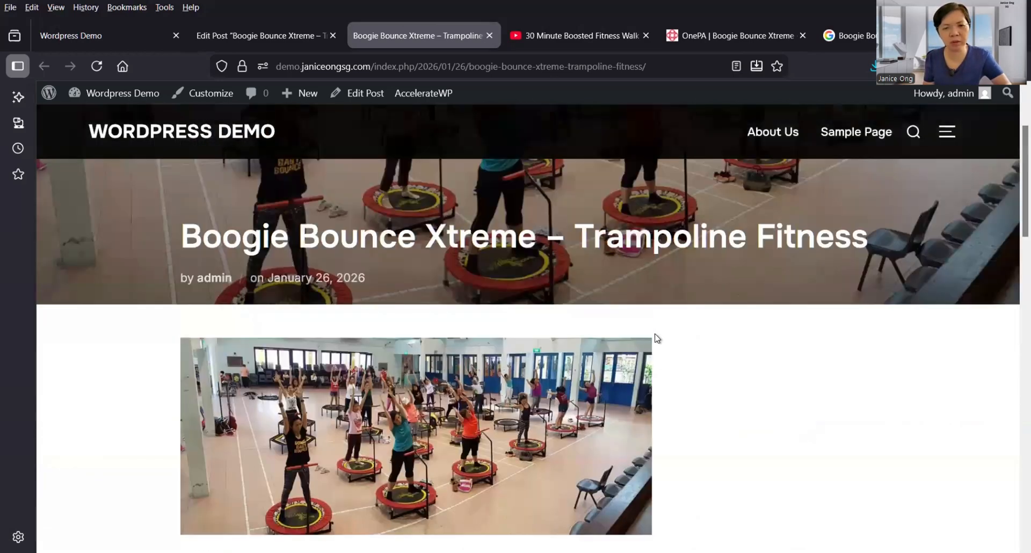
scroll(692, 326, up, 1)
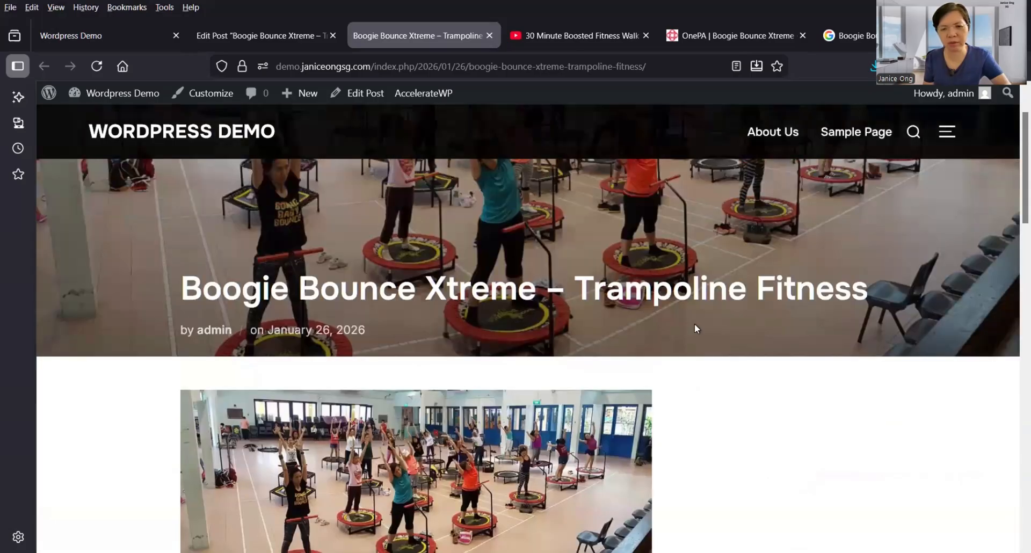
scroll(695, 328, down, 10)
scroll(696, 329, down, 10)
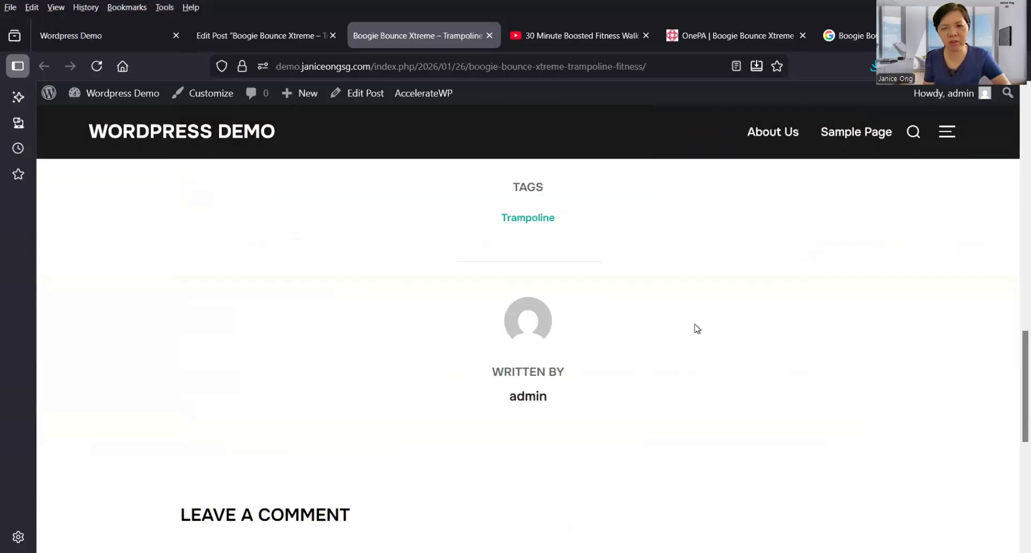
scroll(696, 329, up, 1)
scroll(696, 329, up, 14)
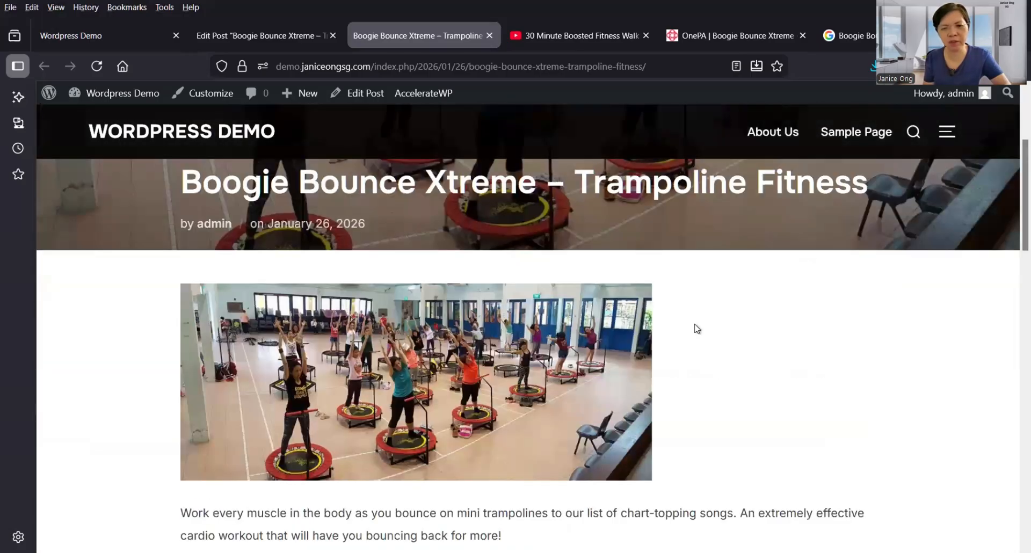
scroll(691, 329, up, 1)
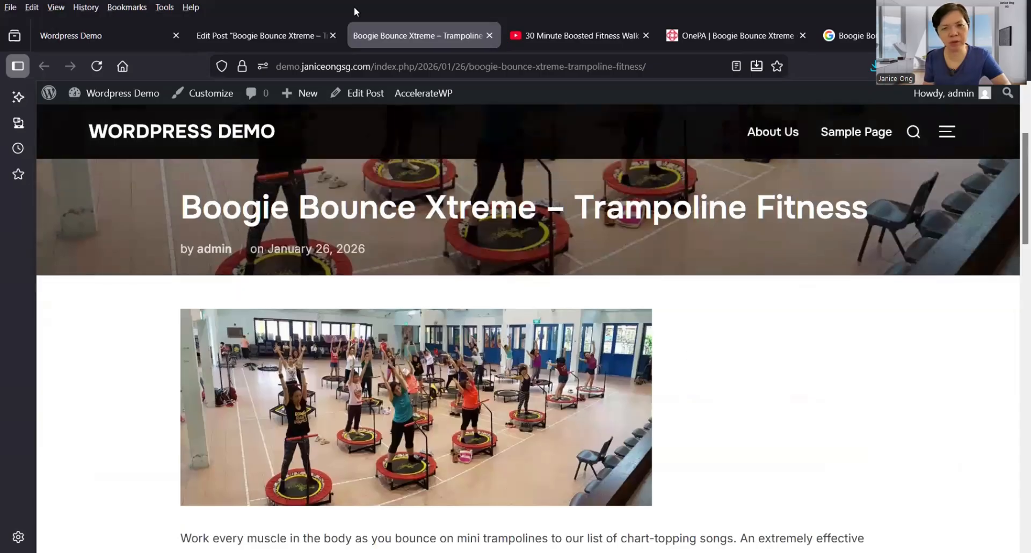
Return to the post editor and place the cursor at the end of the "Date: Every Saturday" line.
click(263, 39)
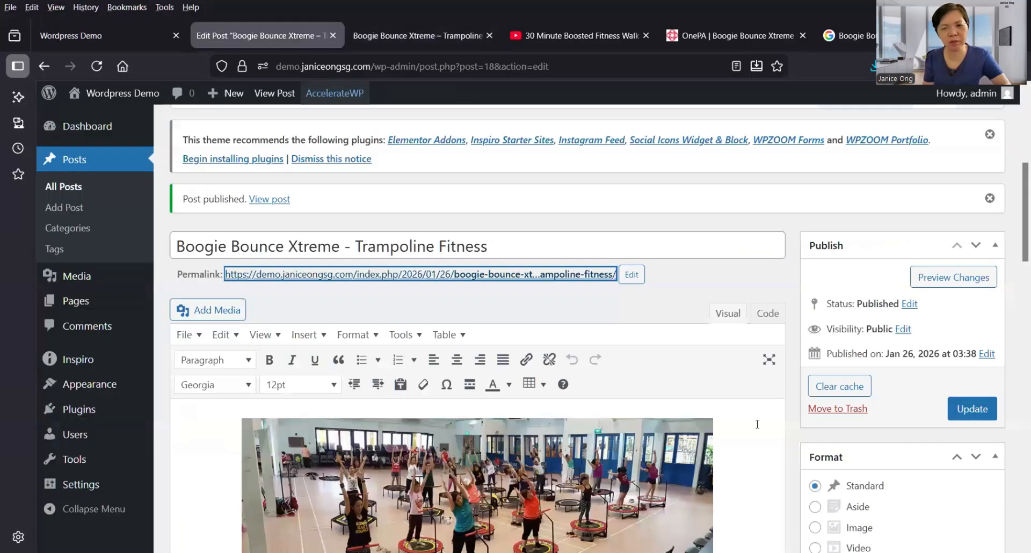
scroll(757, 407, down, 3)
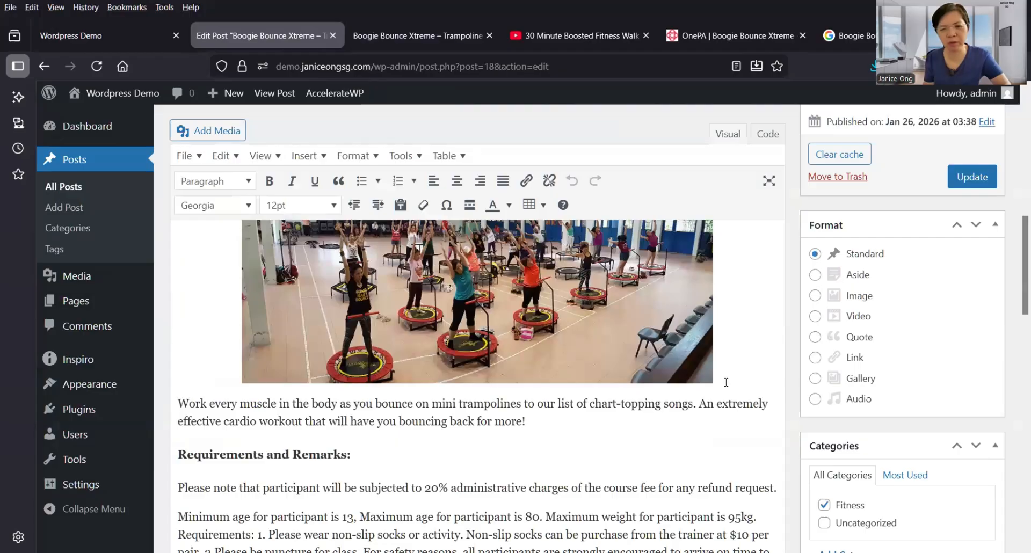
scroll(726, 383, down, 1)
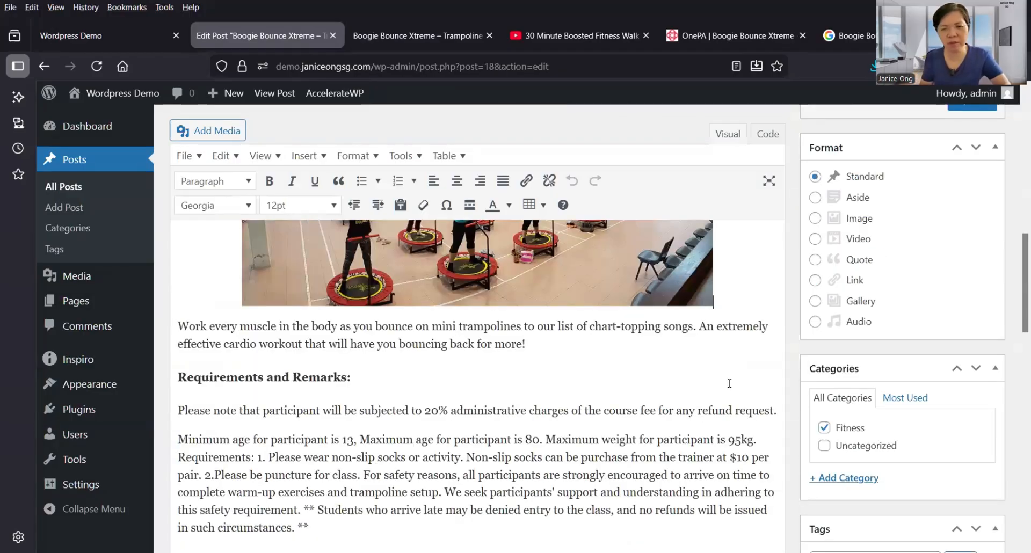
scroll(534, 396, down, 2)
scroll(382, 352, down, 2)
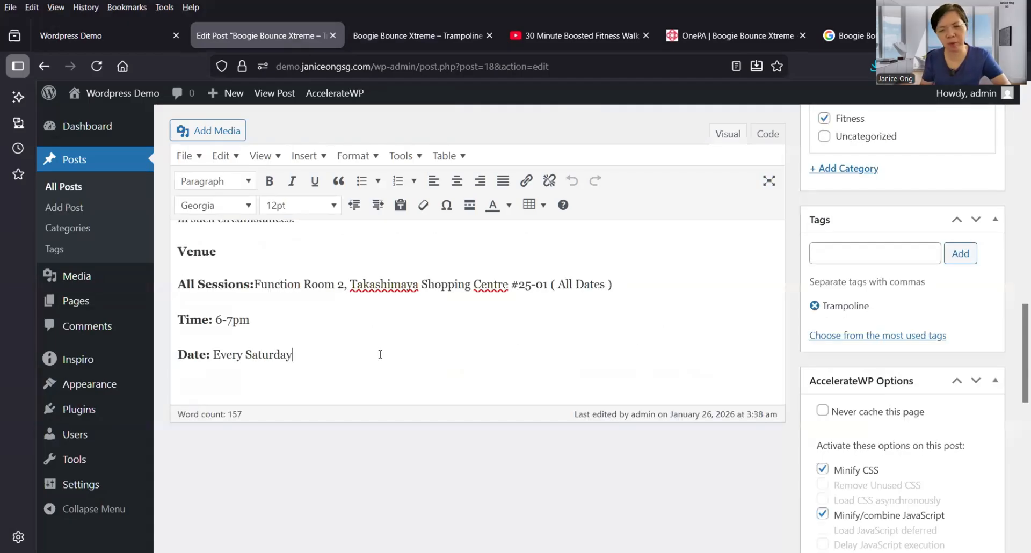
click(381, 349)
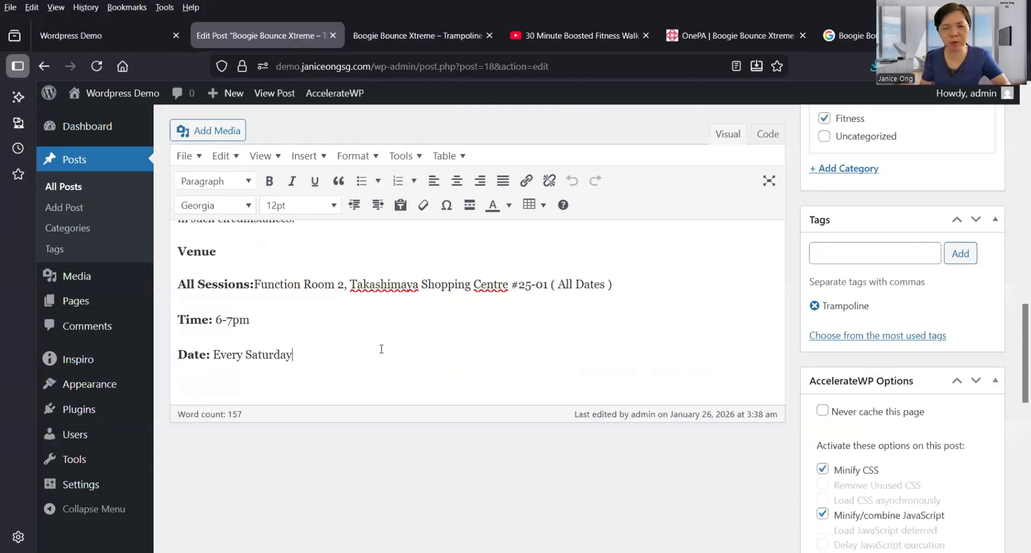
Copy the title "Boogie Bounce Xtreme – Trampoline Fitness" from the published post page.
click(593, 39)
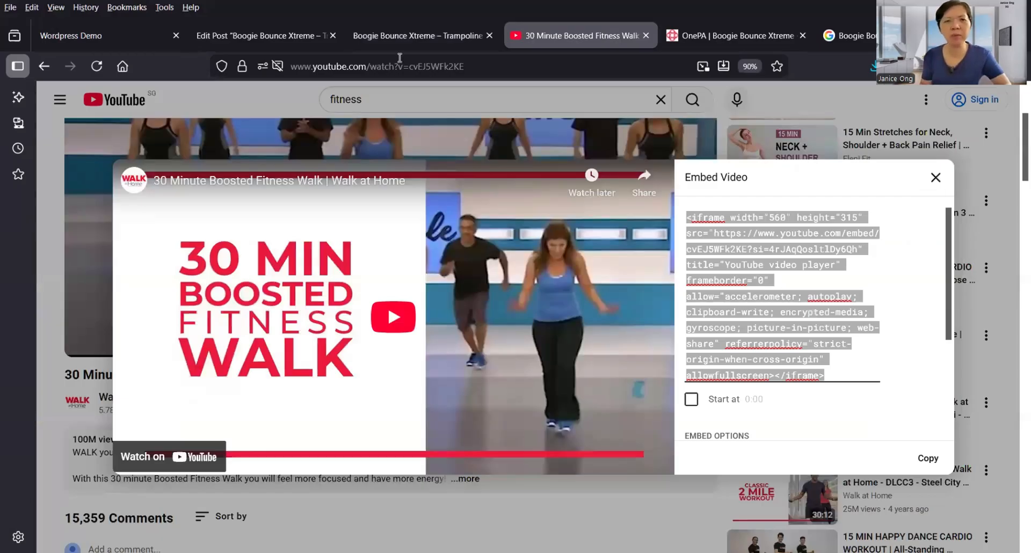
click(384, 45)
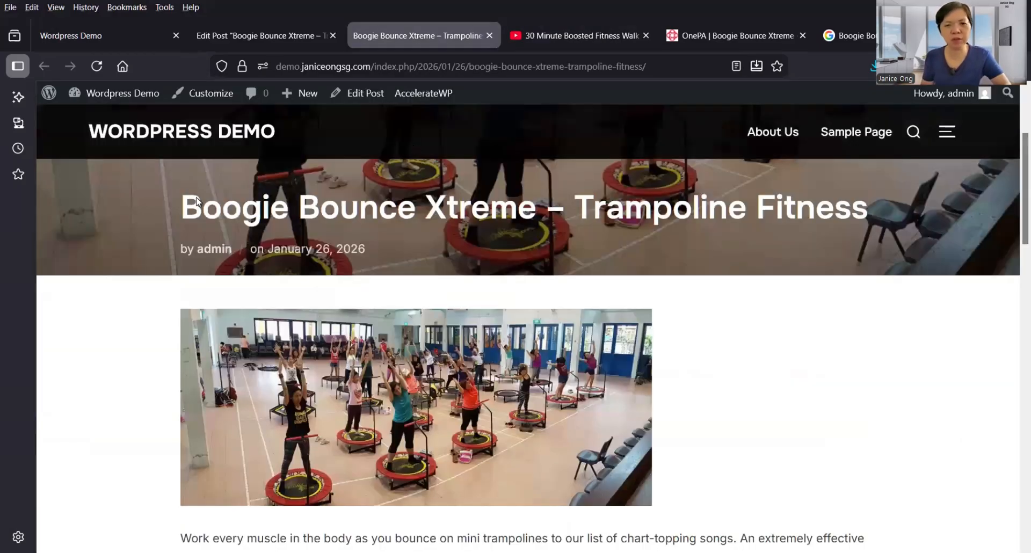
double_click(530, 204)
drag(856, 206, 870, 202)
key(ctrl+c)
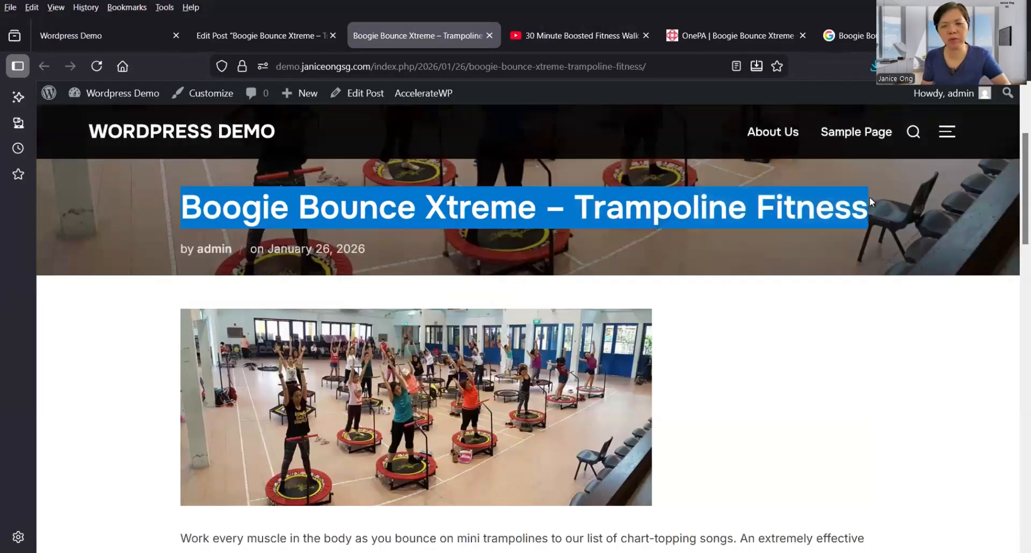
Switch to YouTube and search for the copied title in place of "fitness".
click(591, 41)
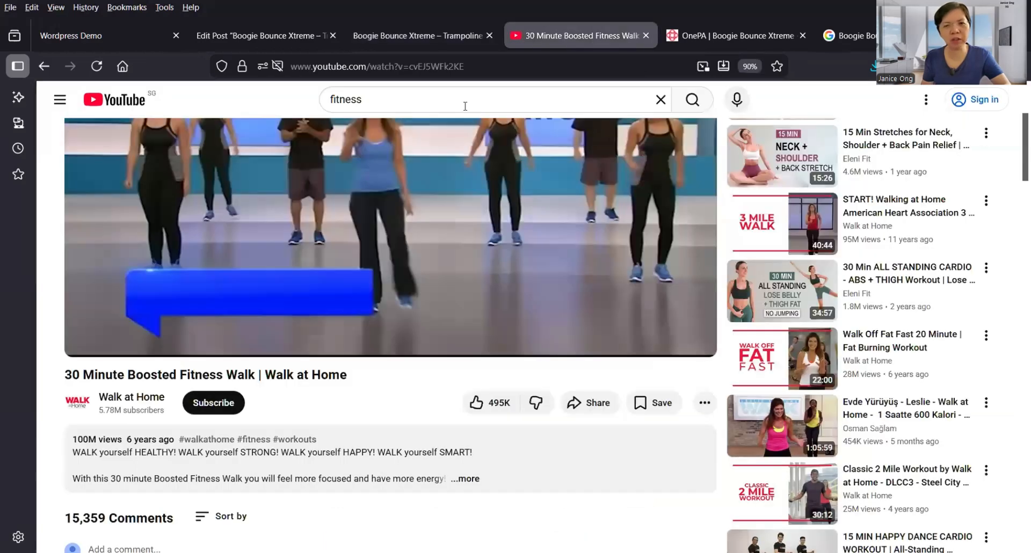
click(465, 106)
key(ctrl+a)
key(ctrl+v)
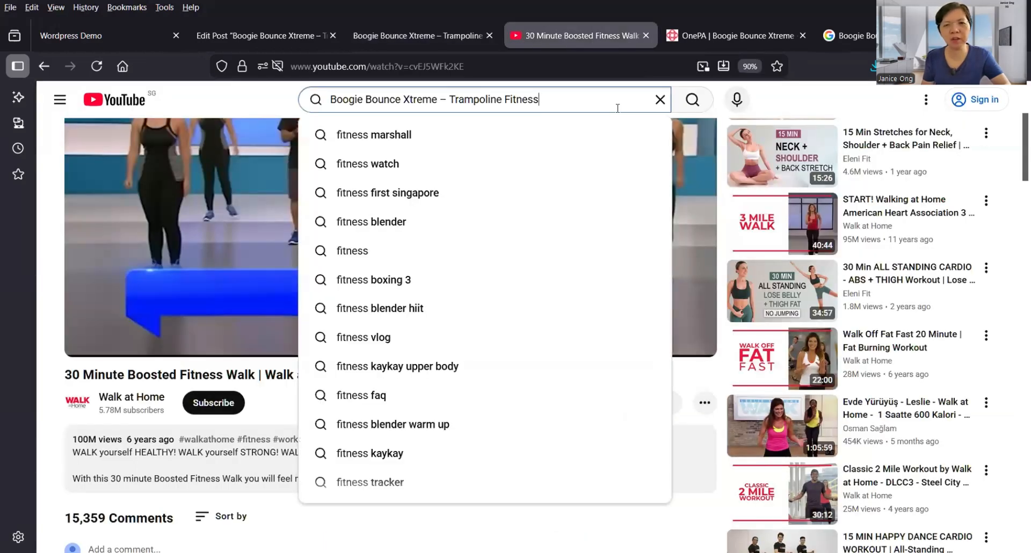
click(693, 100)
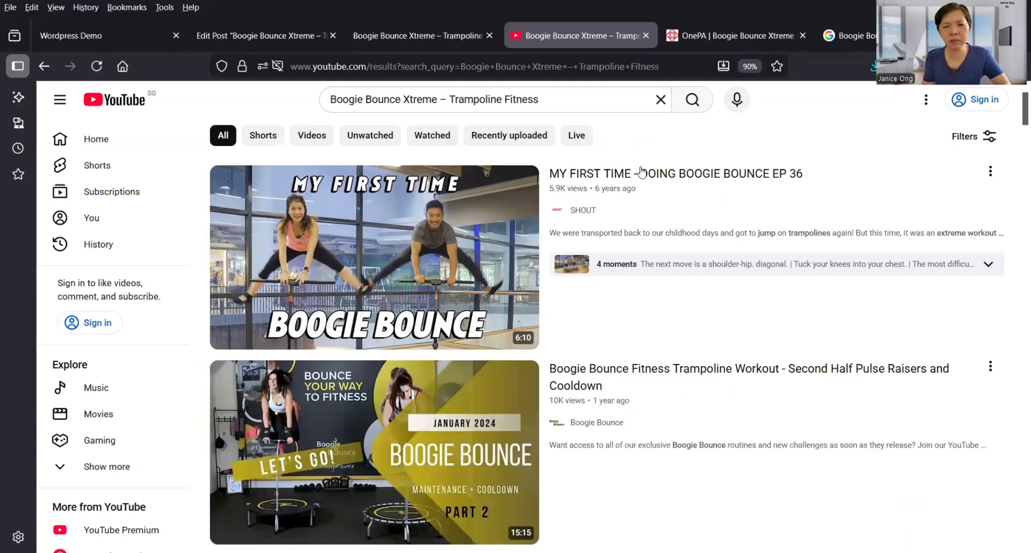
Examine the YouTube search results for a suitable Boogie Bounce trampoline video.
scroll(644, 172, down, 3)
scroll(643, 171, down, 1)
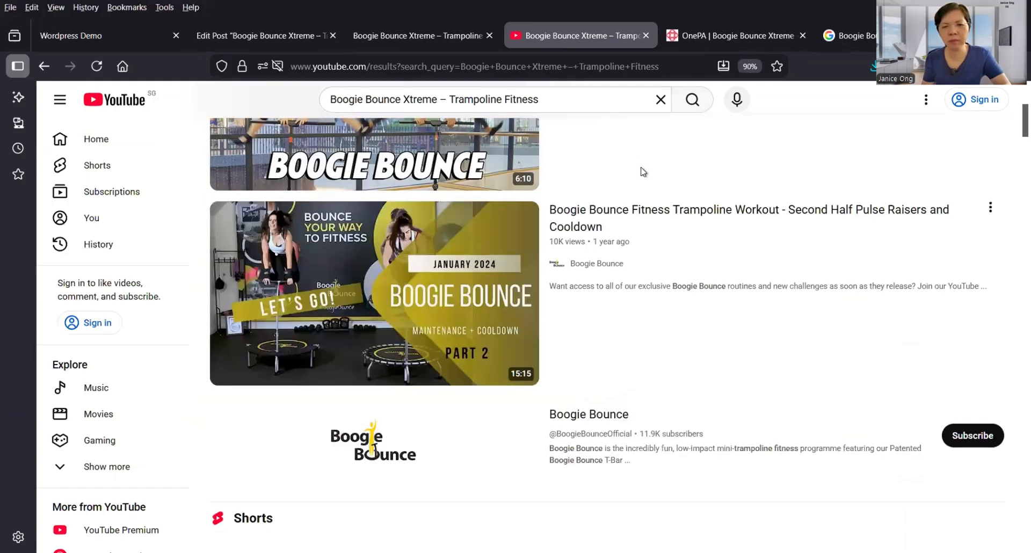
scroll(643, 172, down, 3)
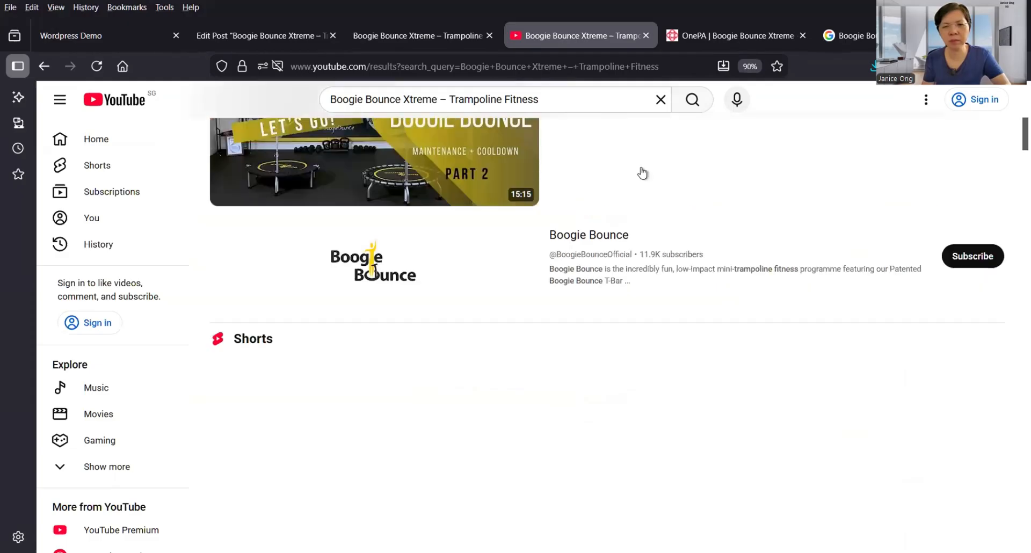
scroll(642, 173, down, 7)
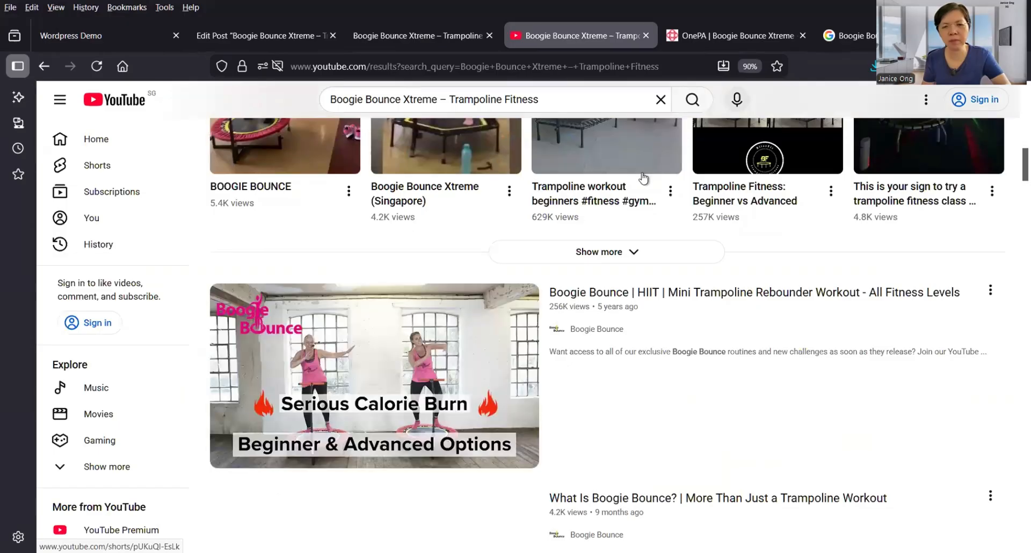
scroll(647, 183, down, 2)
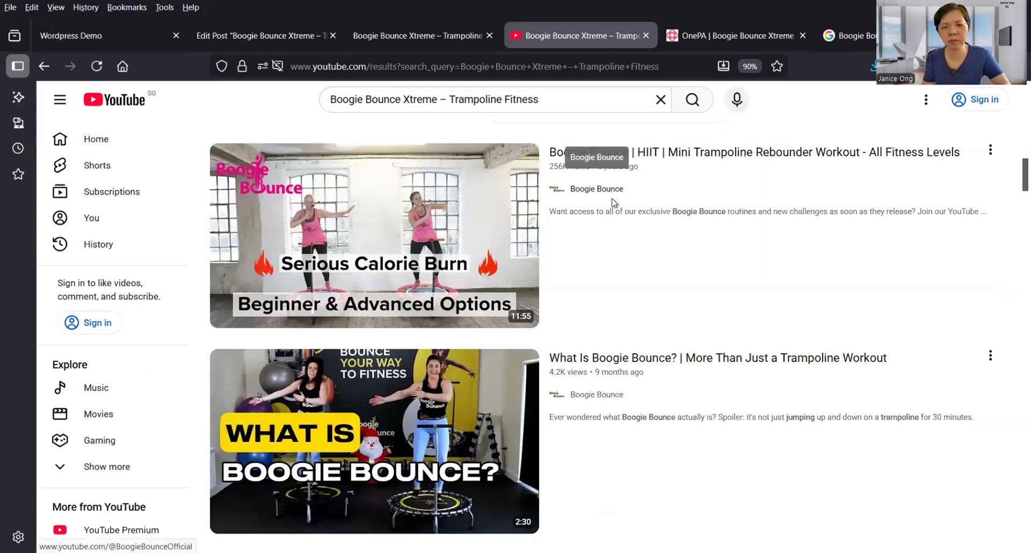
scroll(611, 199, down, 3)
scroll(614, 202, up, 1)
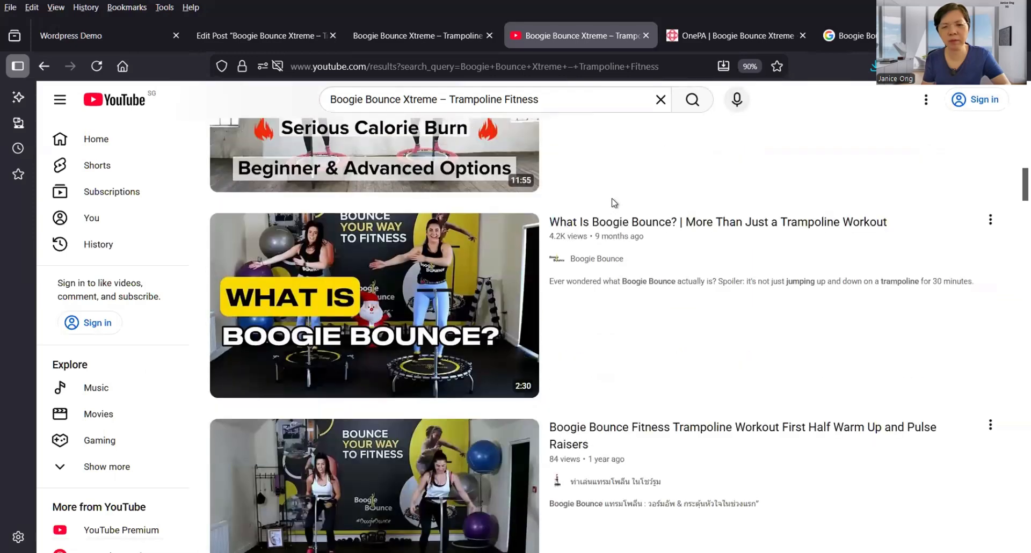
scroll(613, 204, down, 1)
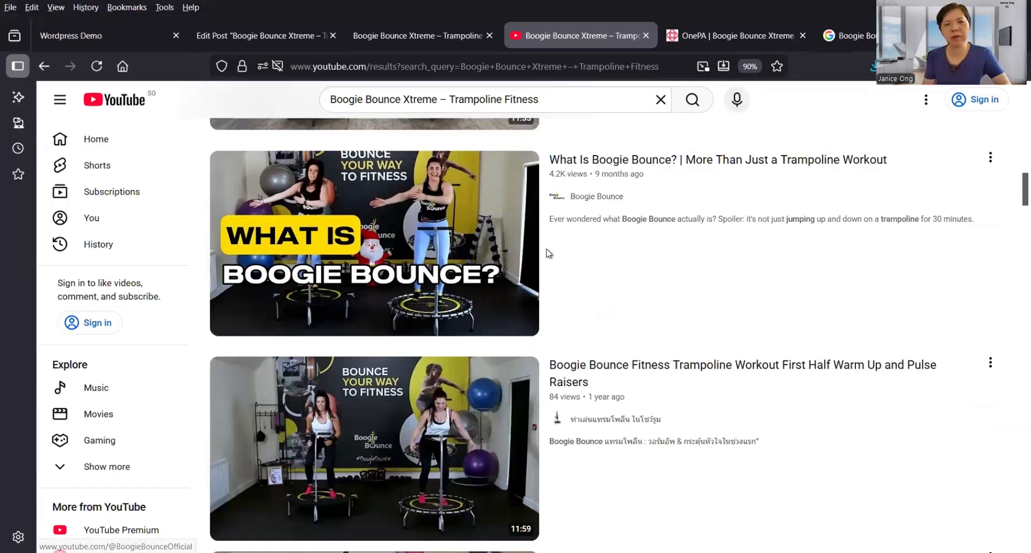
scroll(548, 254, down, 2)
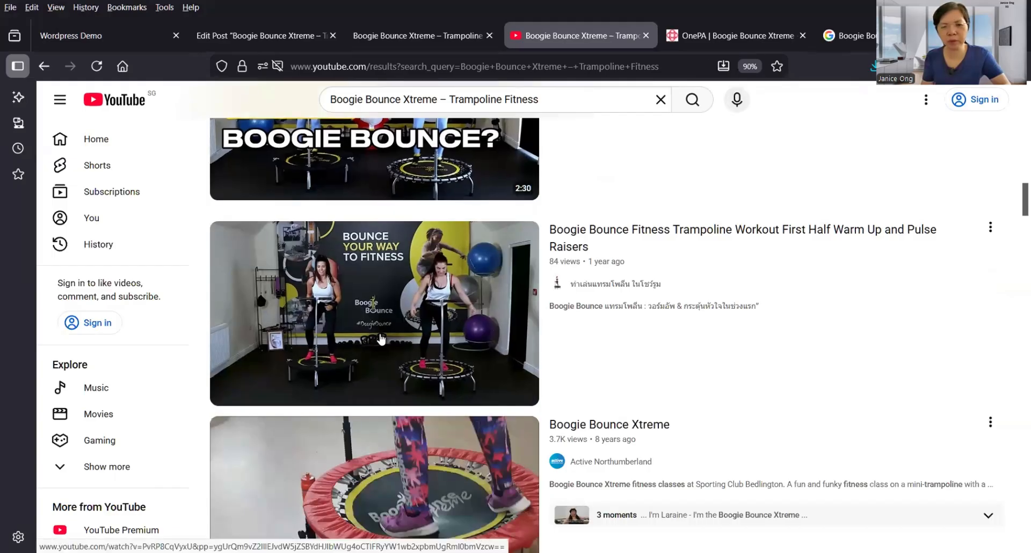
Preview the video "Boogie Bounce Fitness Trampoline Workout First Half Warm Up and Pulse Raisers", pause it and rerun the search.
click(380, 338)
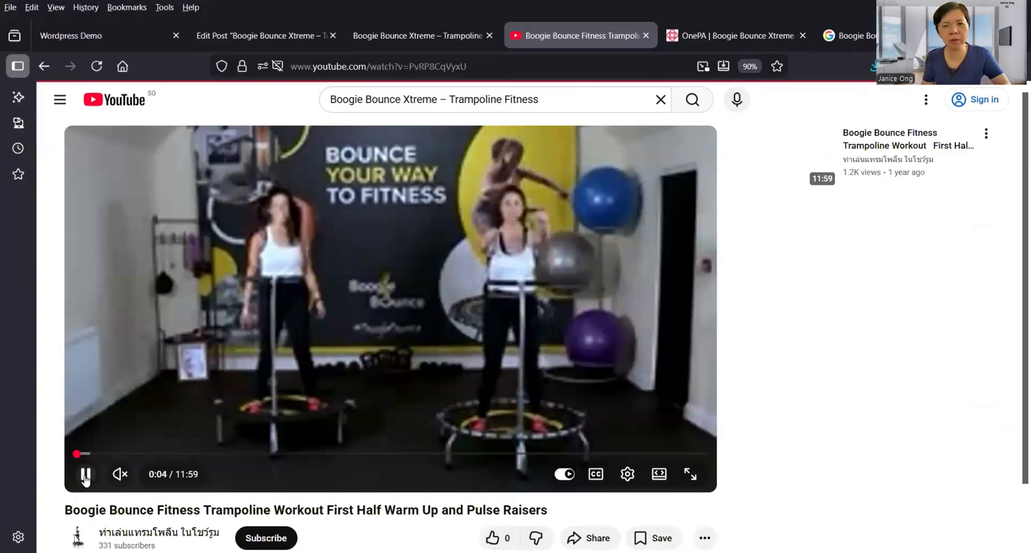
click(85, 480)
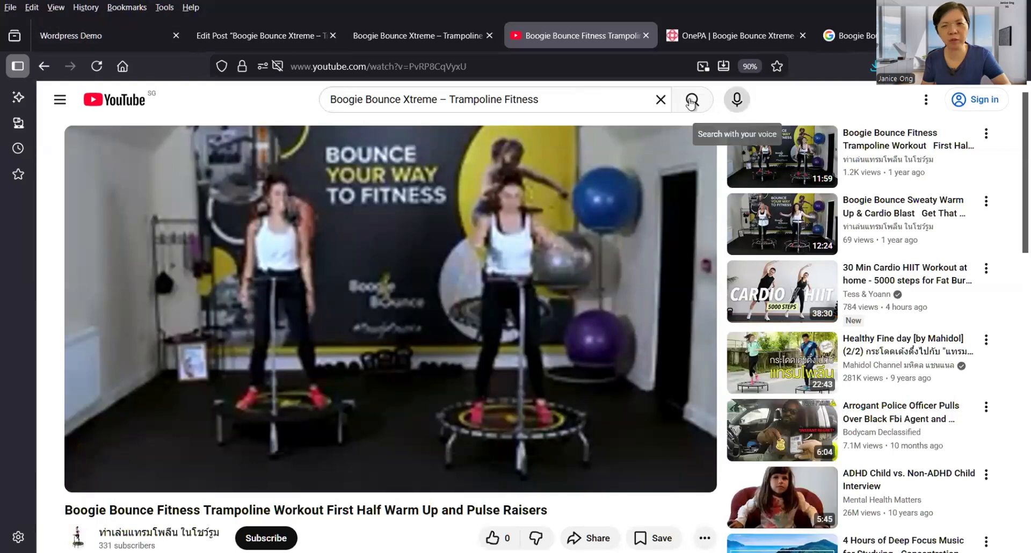
click(691, 101)
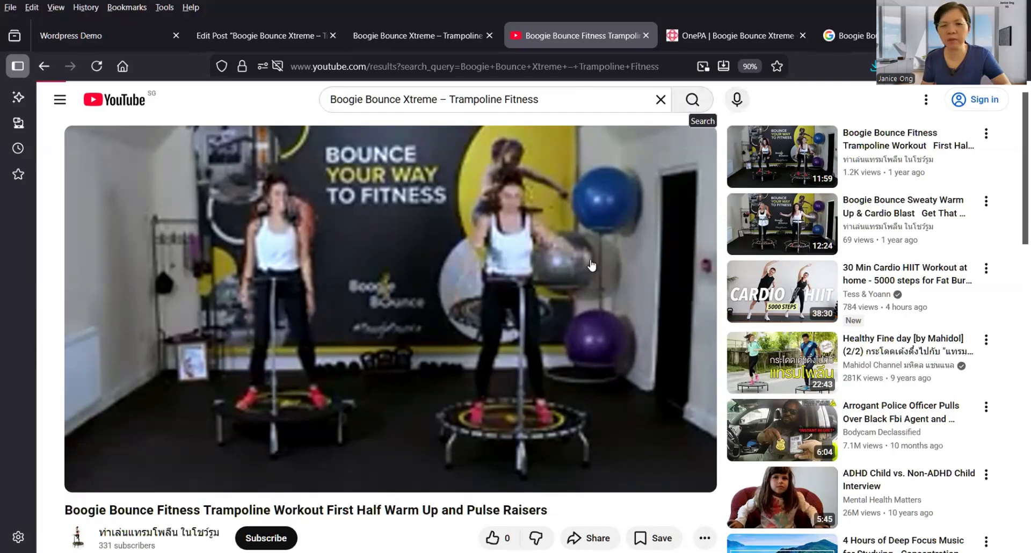
Open the Boogie Bounce channel from the search results and pause its featured video.
scroll(584, 316, down, 1)
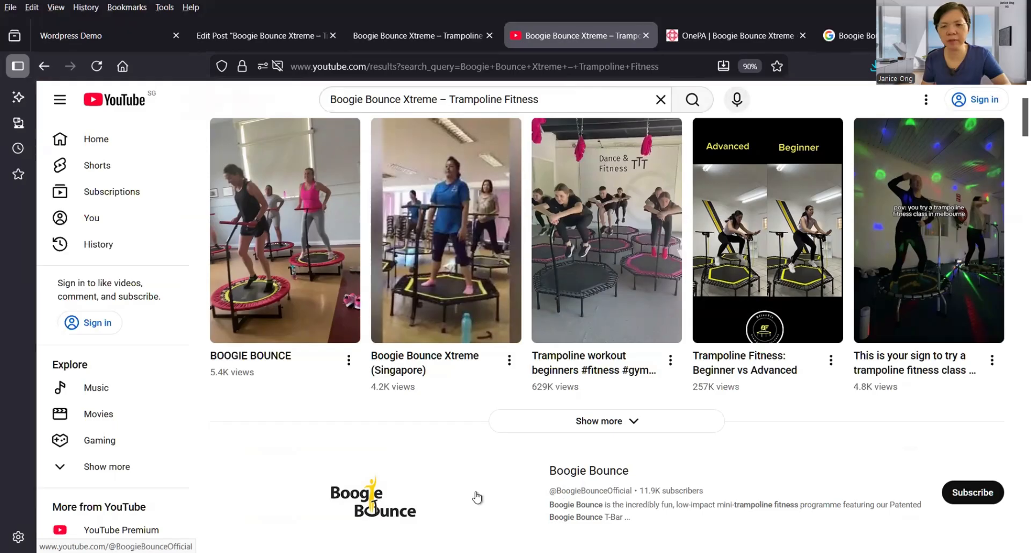
click(436, 508)
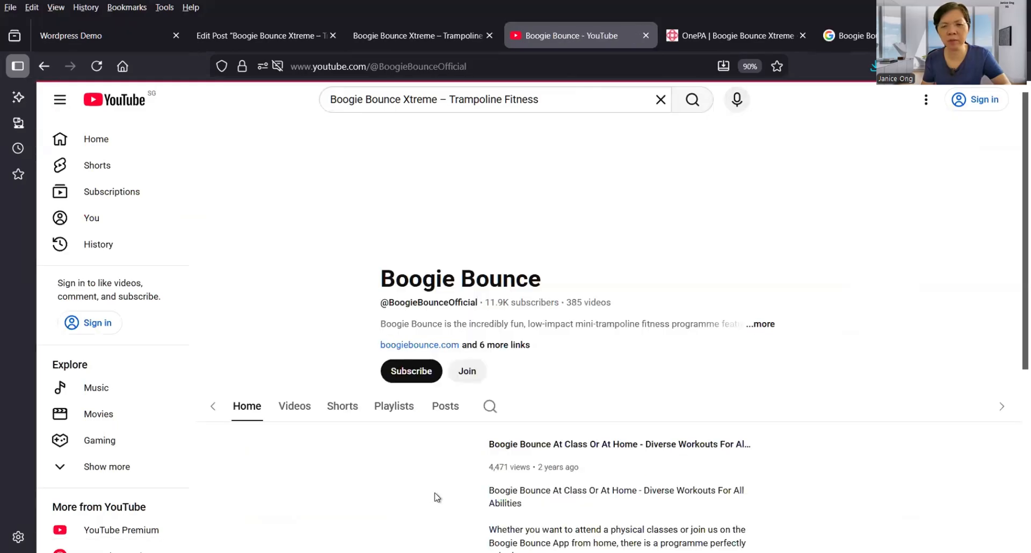
scroll(437, 497, down, 3)
scroll(437, 497, up, 3)
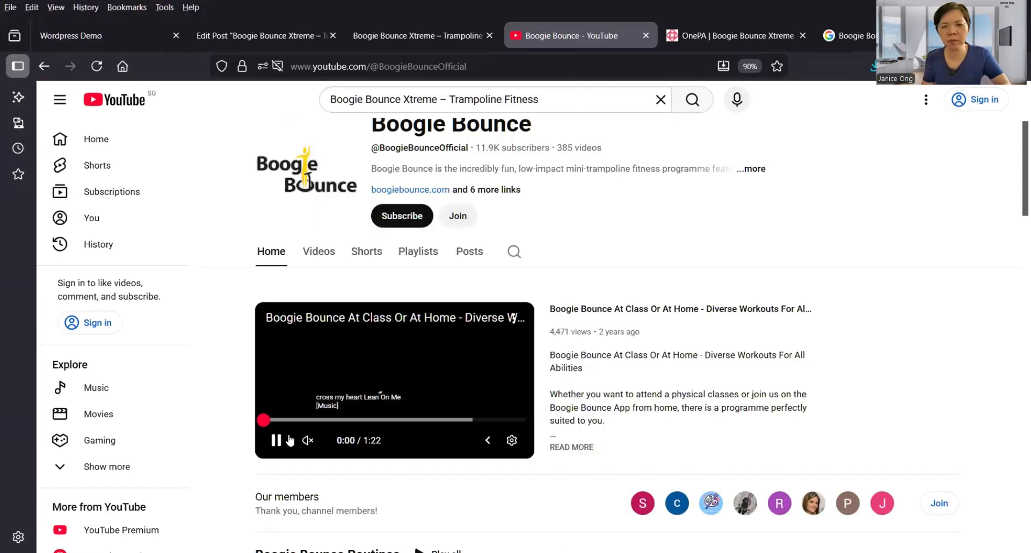
click(275, 440)
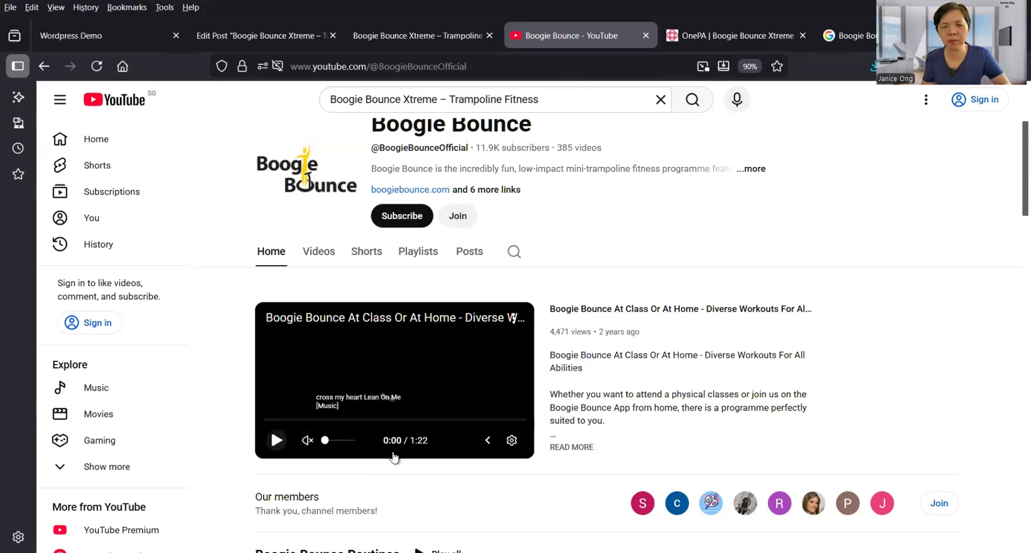
Open the channel's popular video "Boogie Bounce | HIIT | Mini Trampoline Rebounder Workout - All Fitness Levels" and pause it.
scroll(427, 457, down, 8)
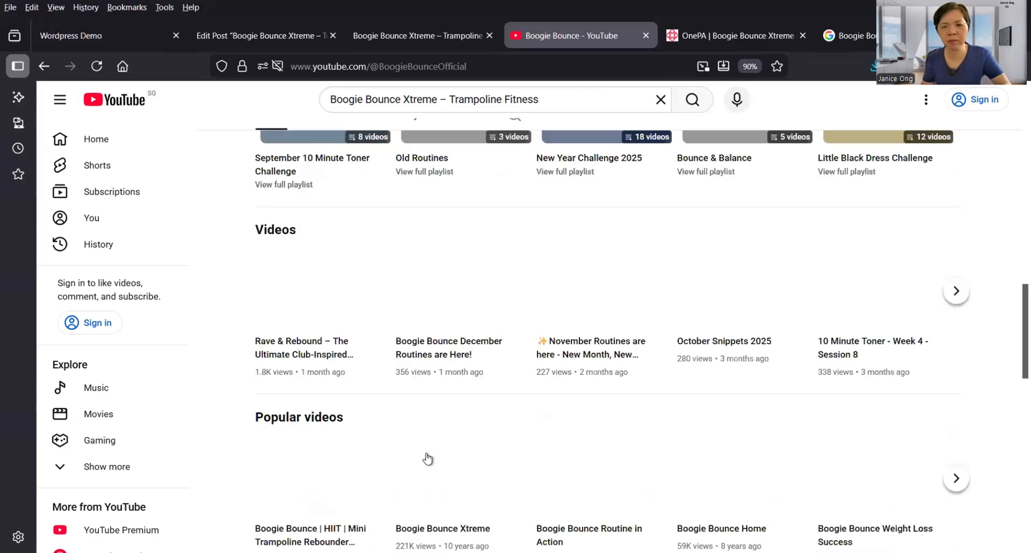
scroll(428, 458, up, 2)
scroll(427, 458, down, 3)
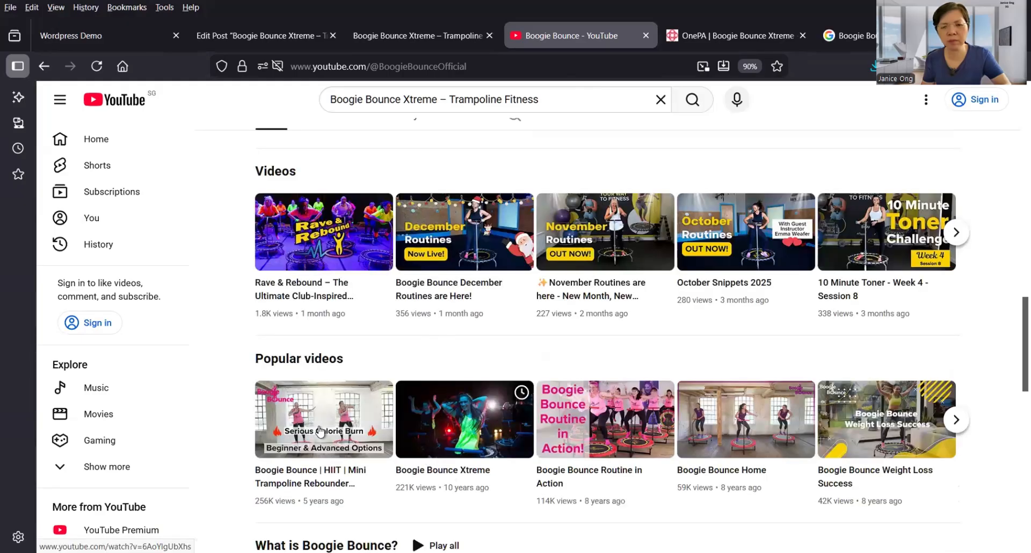
click(321, 443)
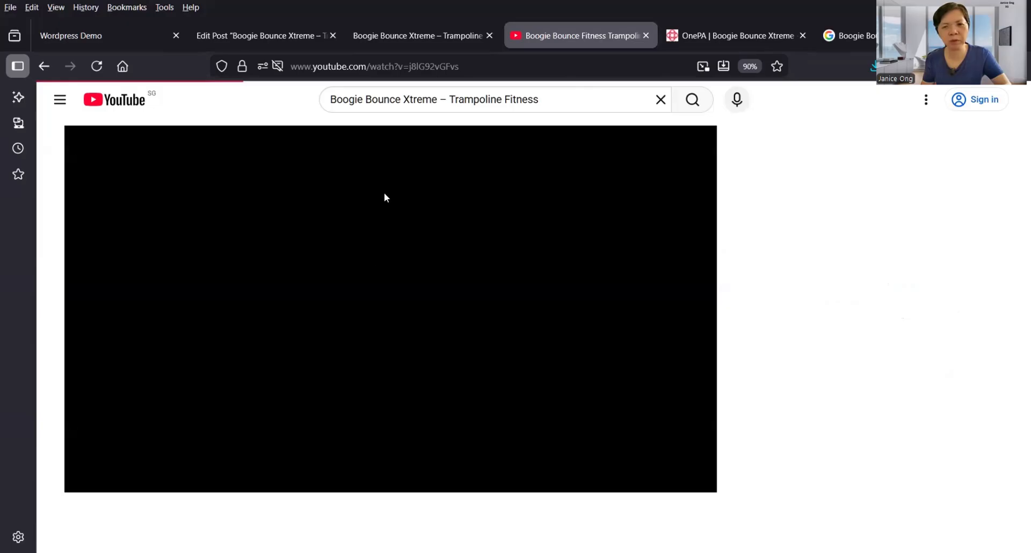
click(412, 65)
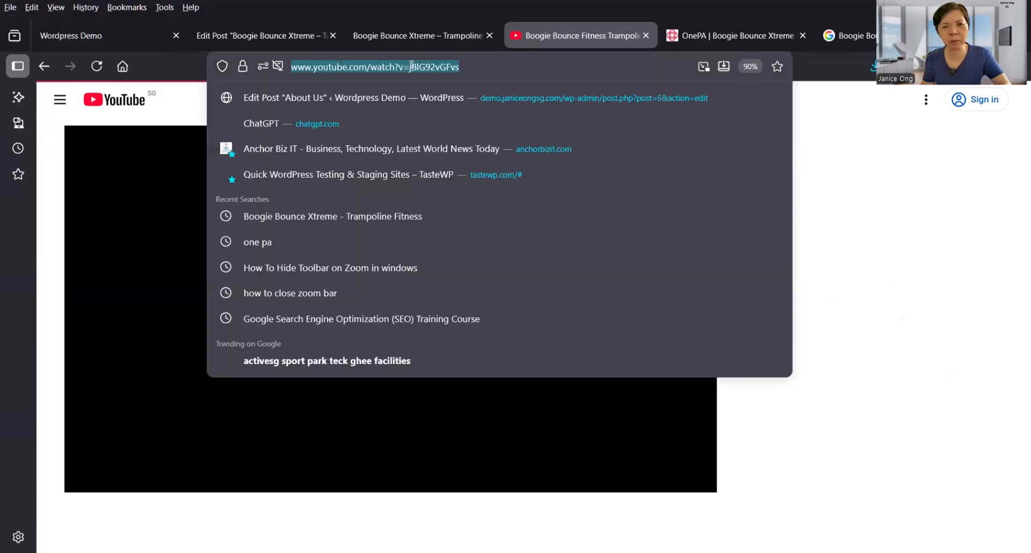
click(93, 478)
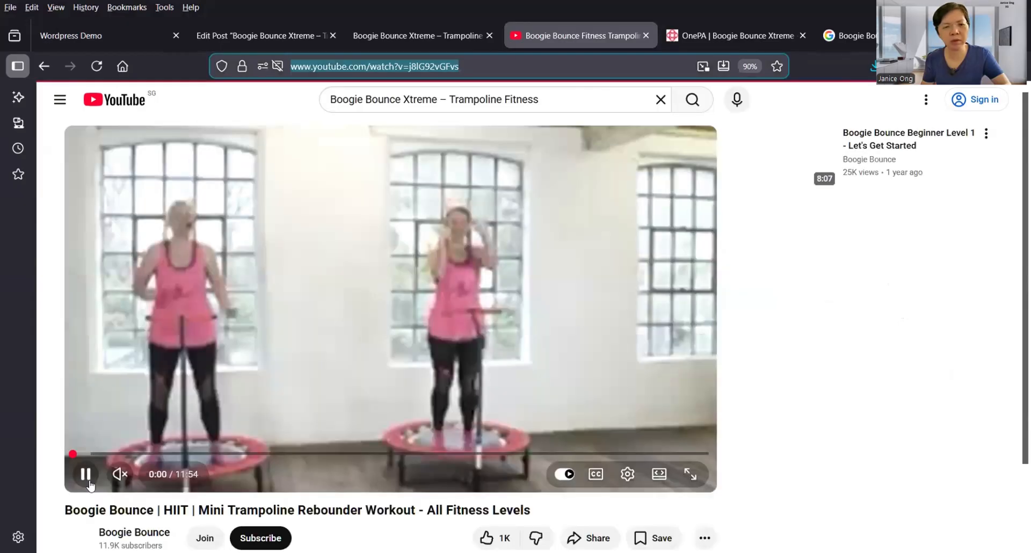
click(608, 487)
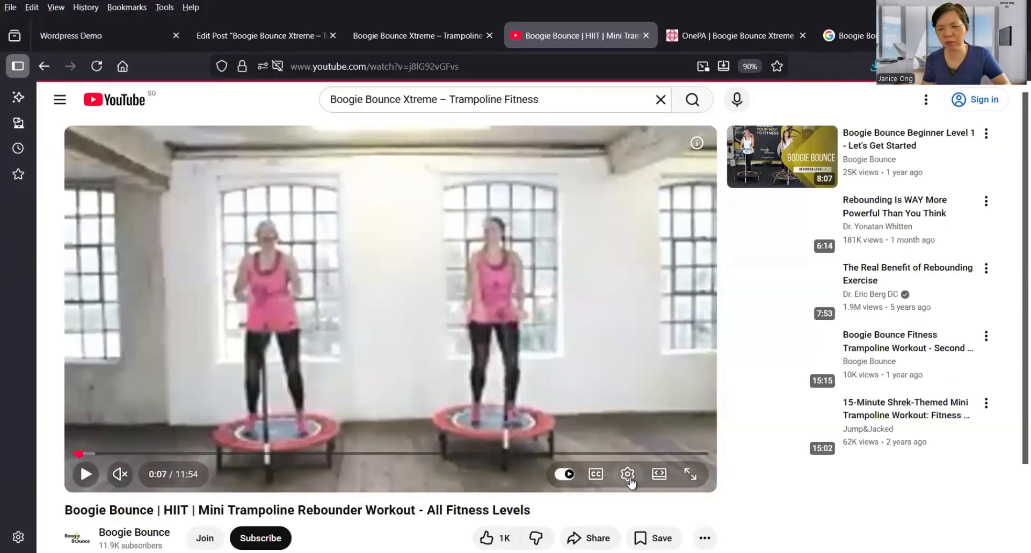
Check the post's content in the WordPress editor and return to the HIIT video on YouTube.
click(274, 35)
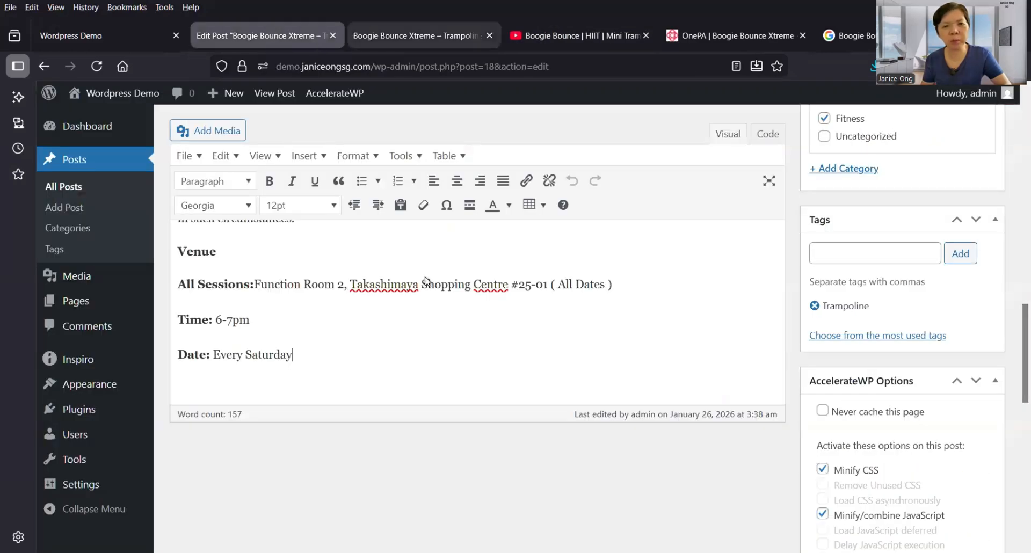
scroll(427, 280, up, 2)
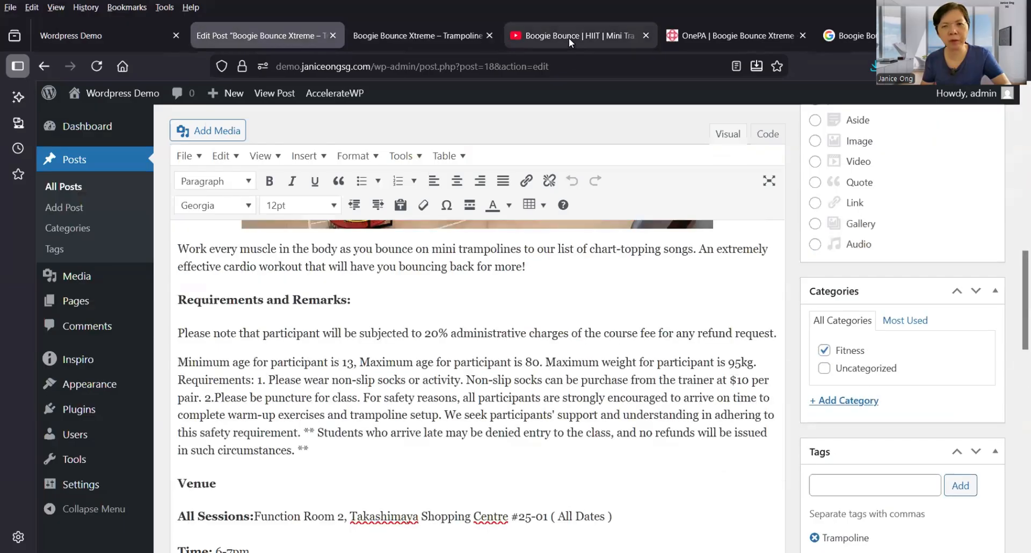
click(569, 36)
Open the HIIT video's share options and copy its iframe embed code.
scroll(490, 442, down, 3)
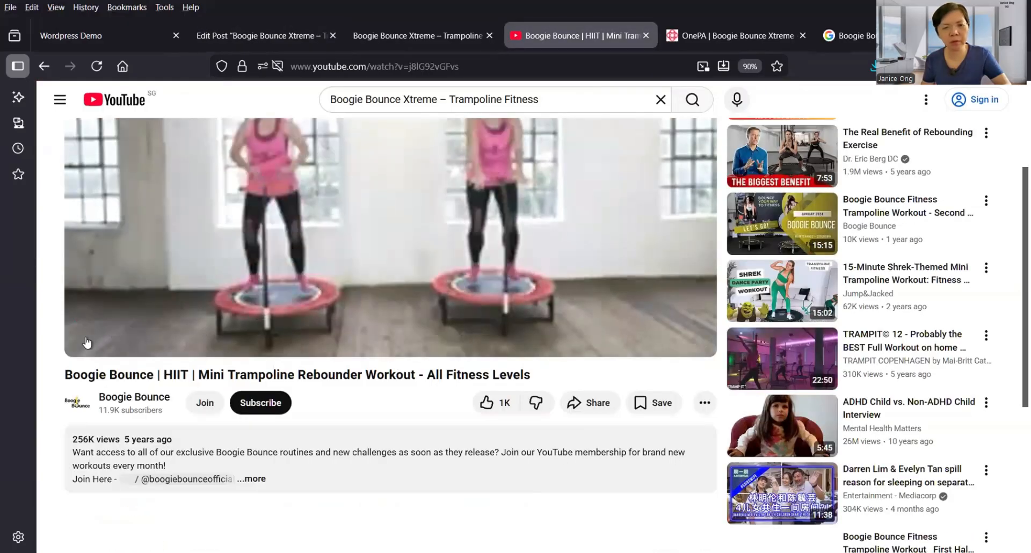
click(110, 329)
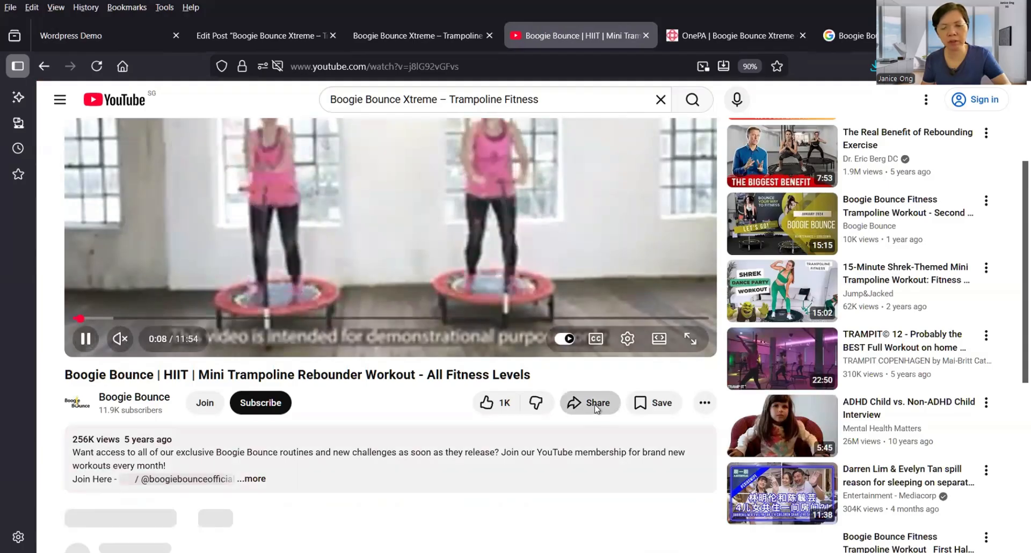
click(594, 404)
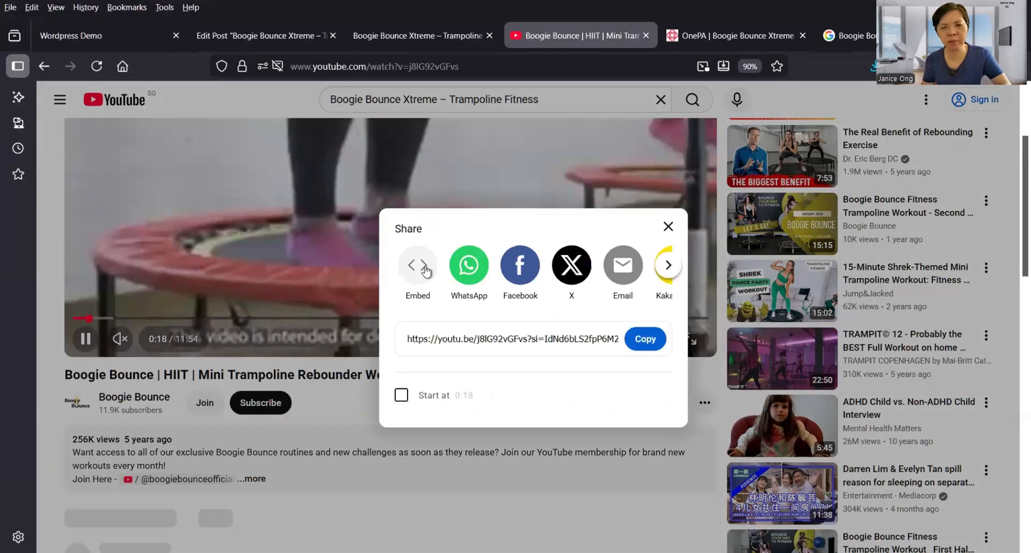
click(414, 269)
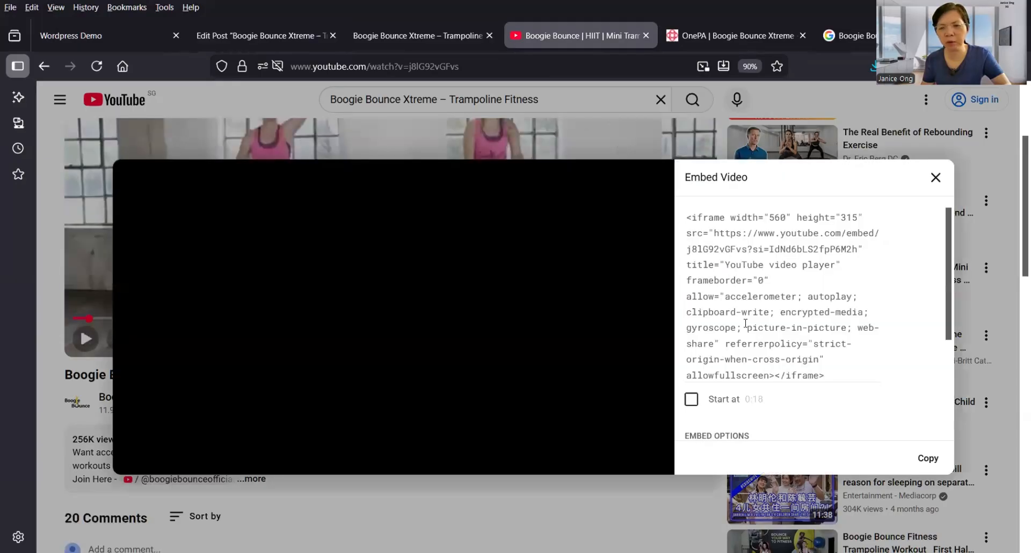
click(746, 323)
key(ctrl+c)
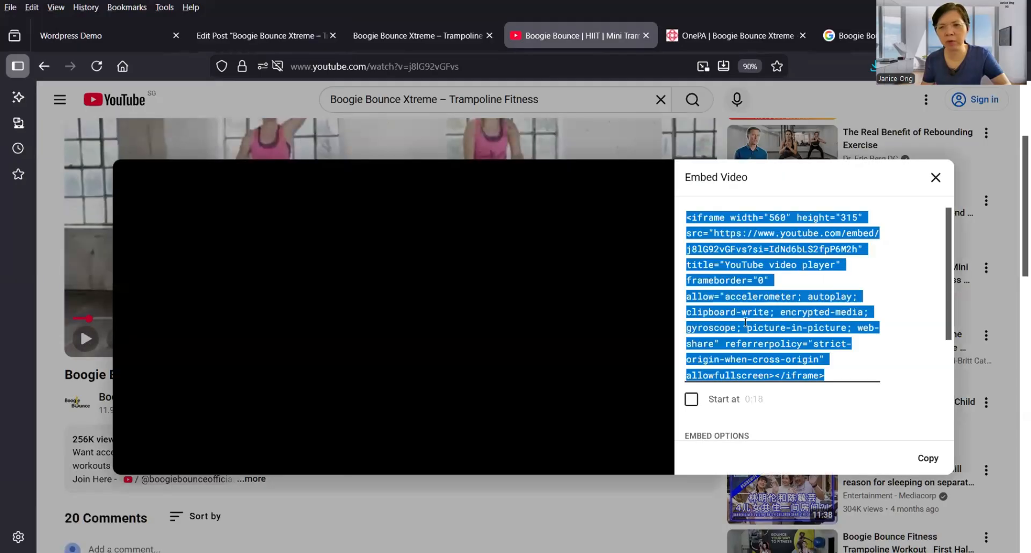
right_click(746, 323)
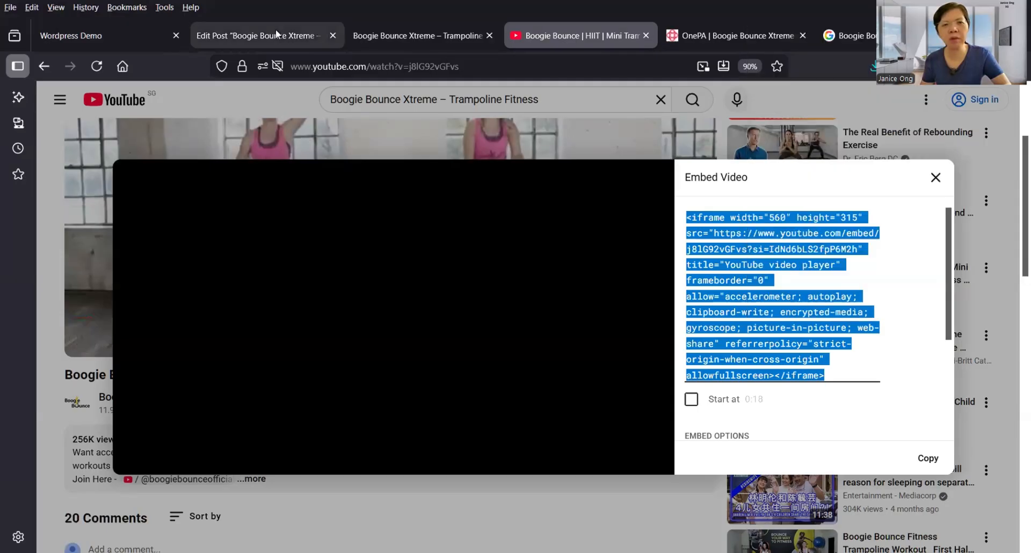
Paste the embed code below the Date line in the WordPress post's code view and check the video in the visual view.
click(282, 39)
click(771, 136)
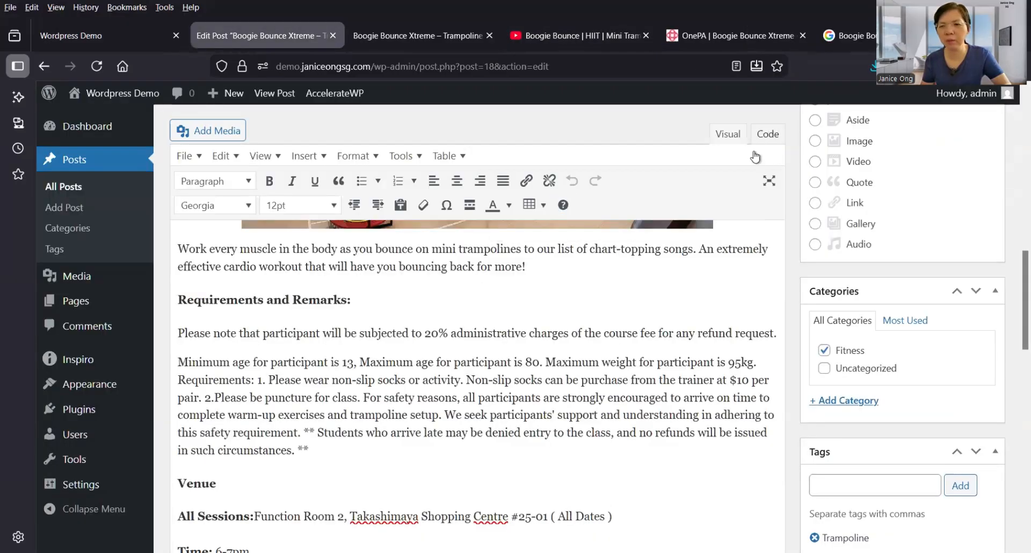
scroll(342, 266, down, 5)
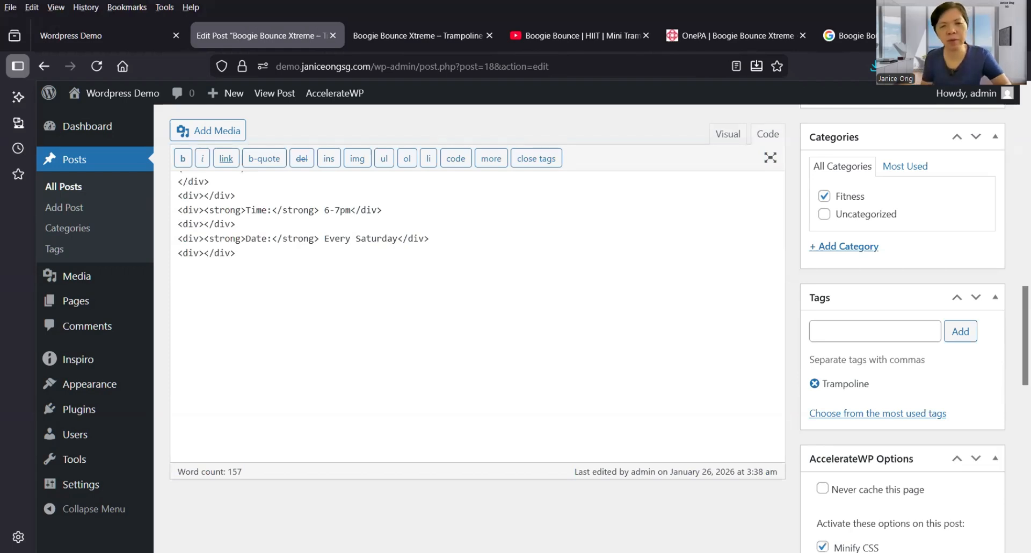
key(ctrl+v)
click(729, 136)
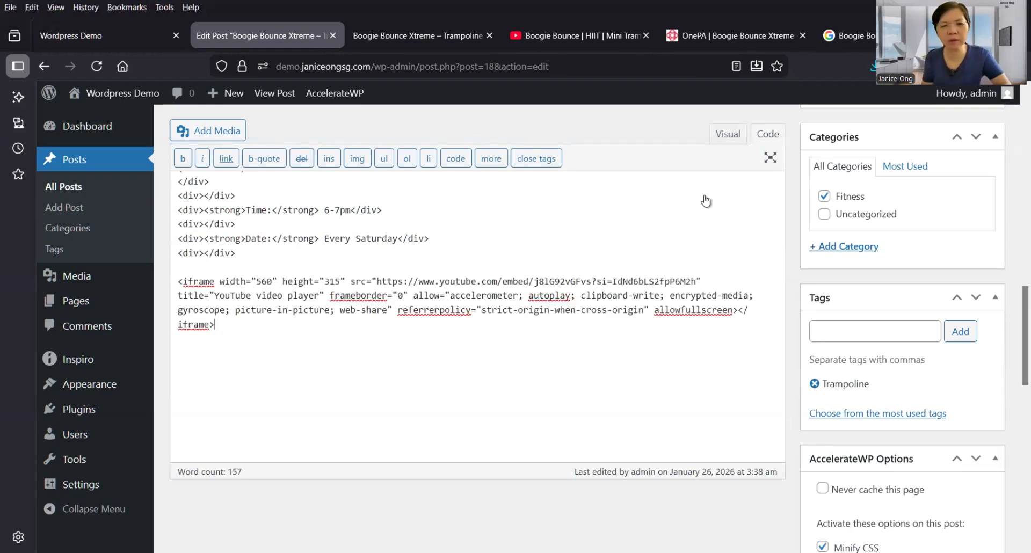
scroll(710, 284, up, 4)
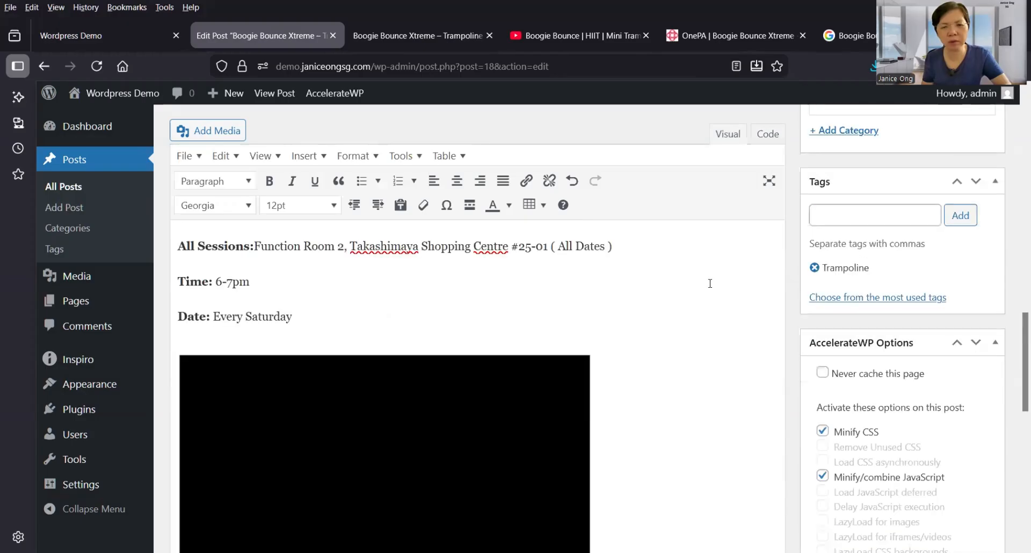
scroll(710, 283, down, 1)
scroll(710, 284, down, 1)
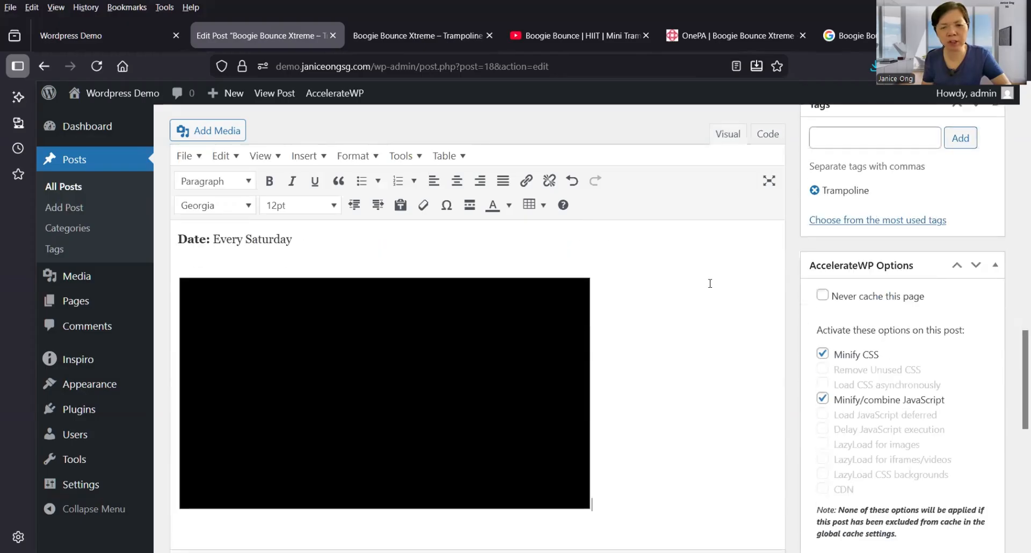
scroll(710, 284, down, 1)
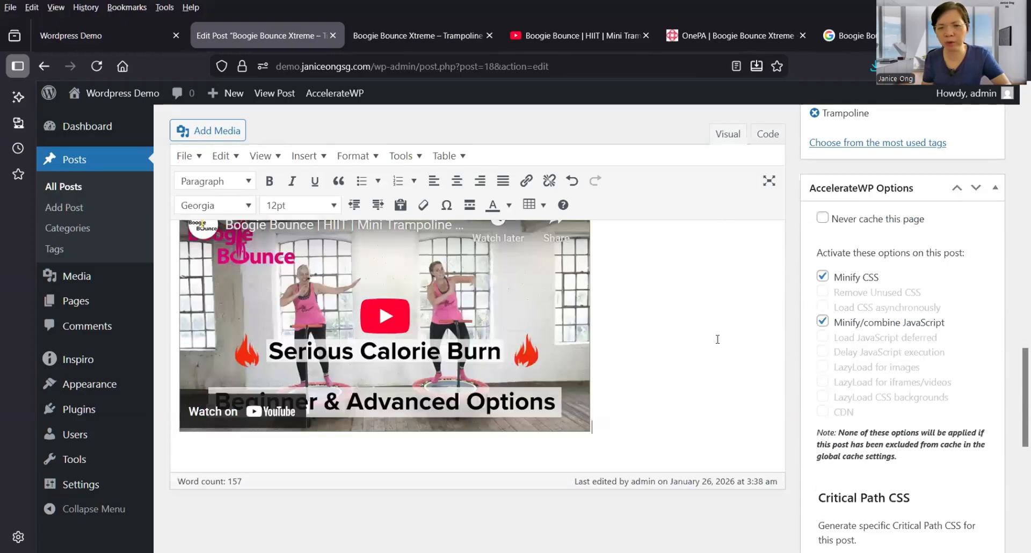
scroll(705, 329, up, 1)
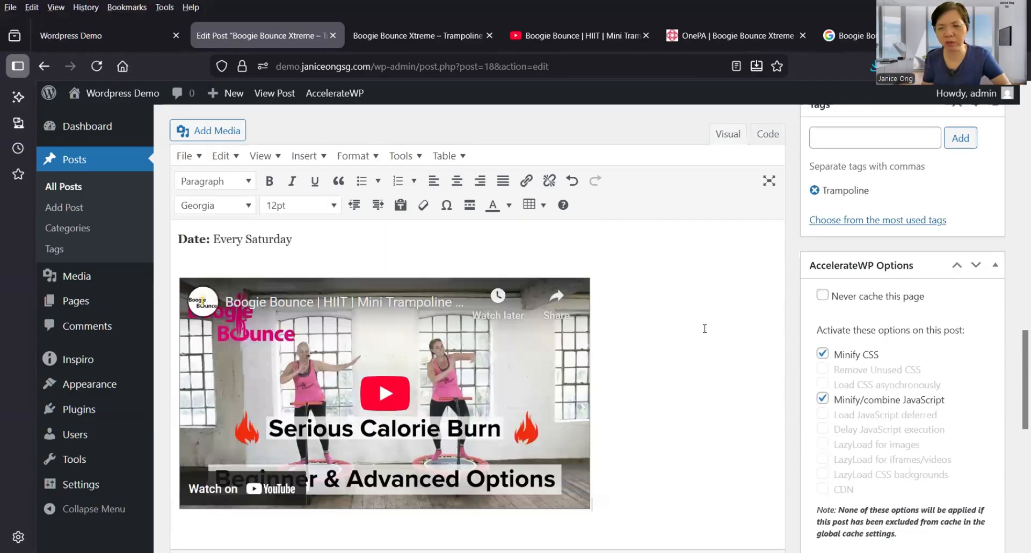
Insert an opening <center> tag directly before the YouTube iframe in the post's code view.
scroll(705, 329, up, 1)
scroll(706, 328, up, 5)
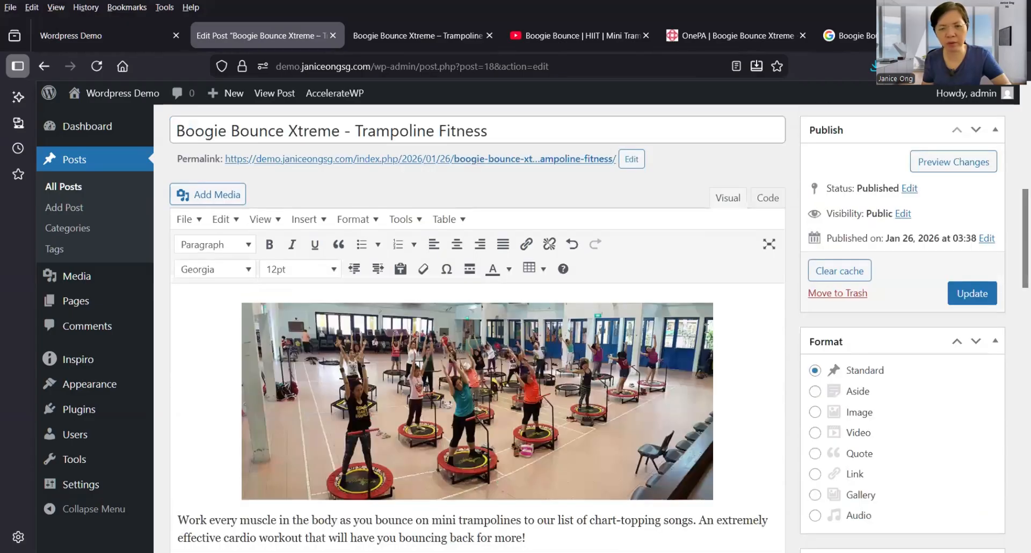
scroll(707, 329, down, 5)
scroll(706, 329, down, 5)
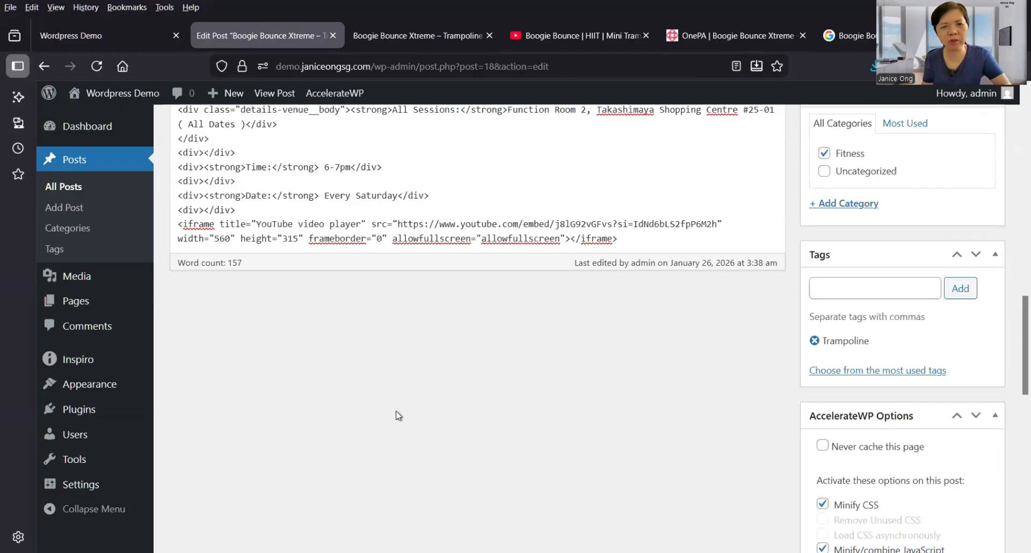
click(181, 225)
text(center)
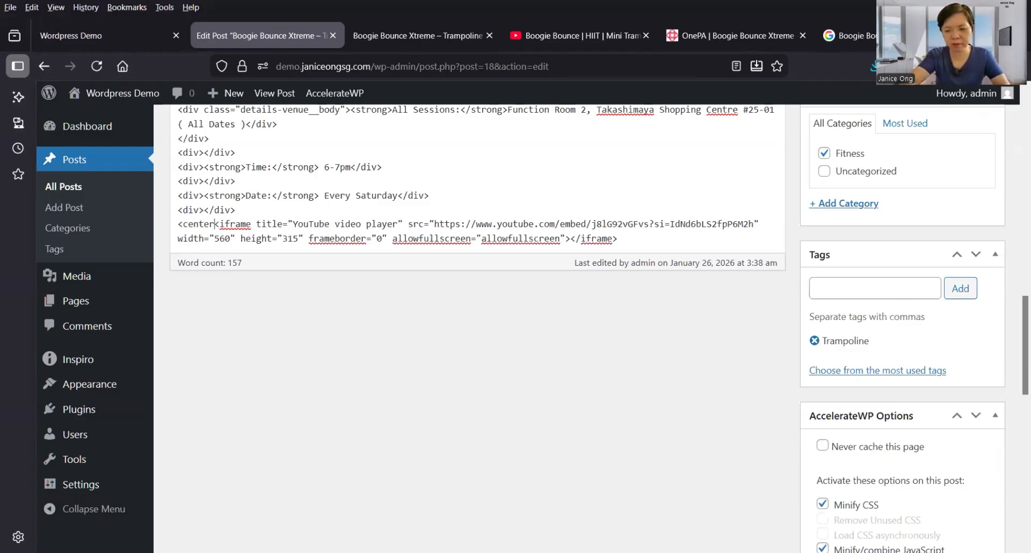
text(>)
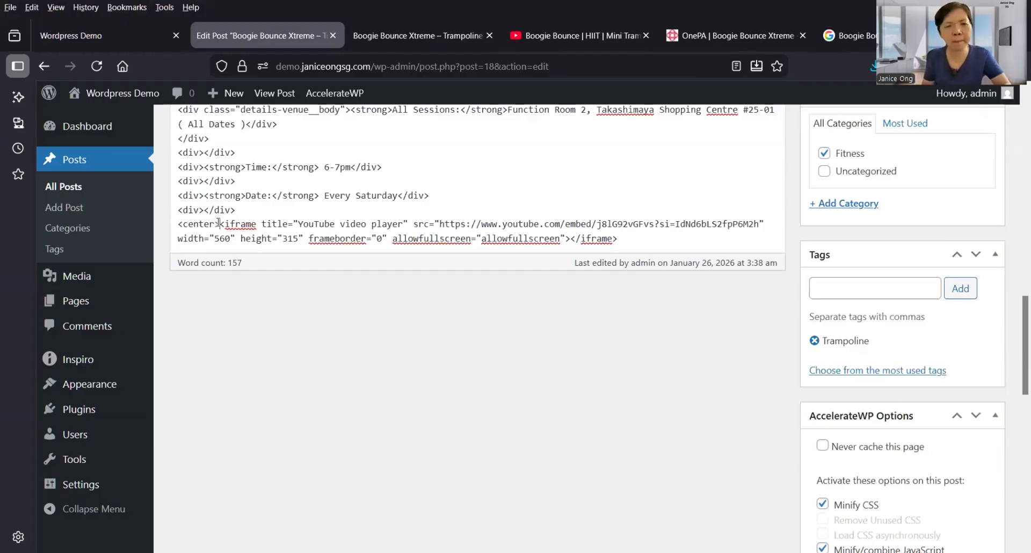
Add a closing </center> tag after the iframe by copying the opening tag and inserting a slash.
key(shift+Home)
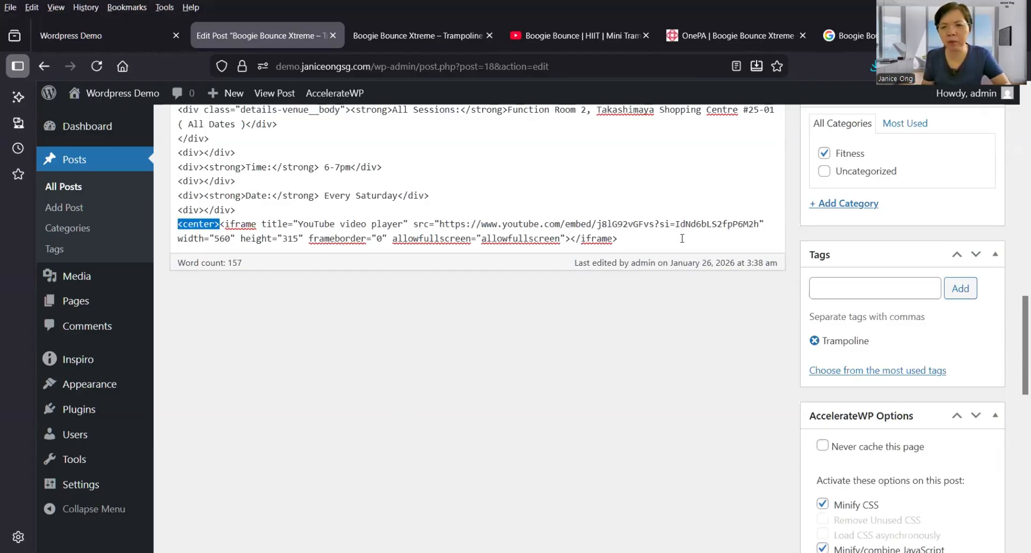
key(ctrl+c)
click(682, 238)
key(ctrl+v)
click(622, 238)
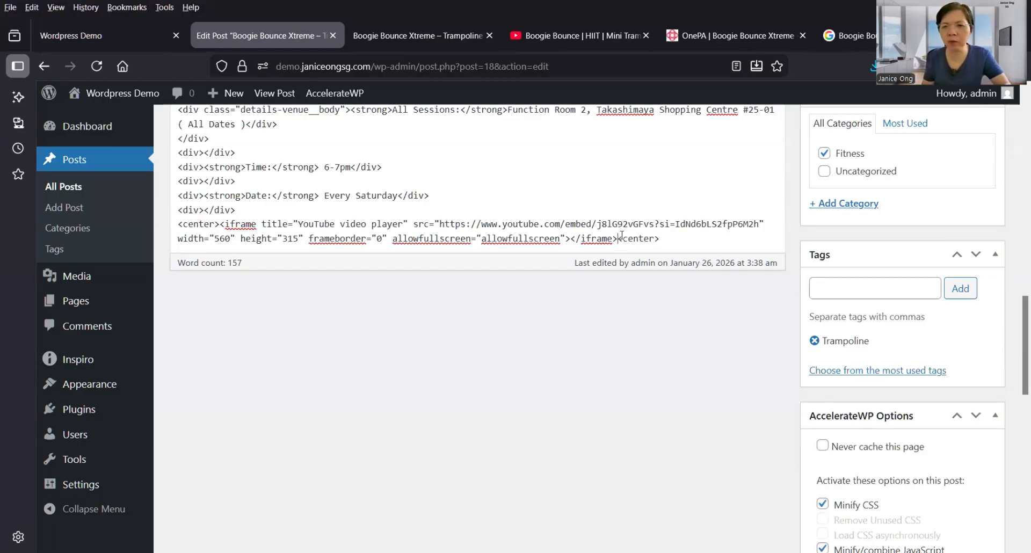
text(/)
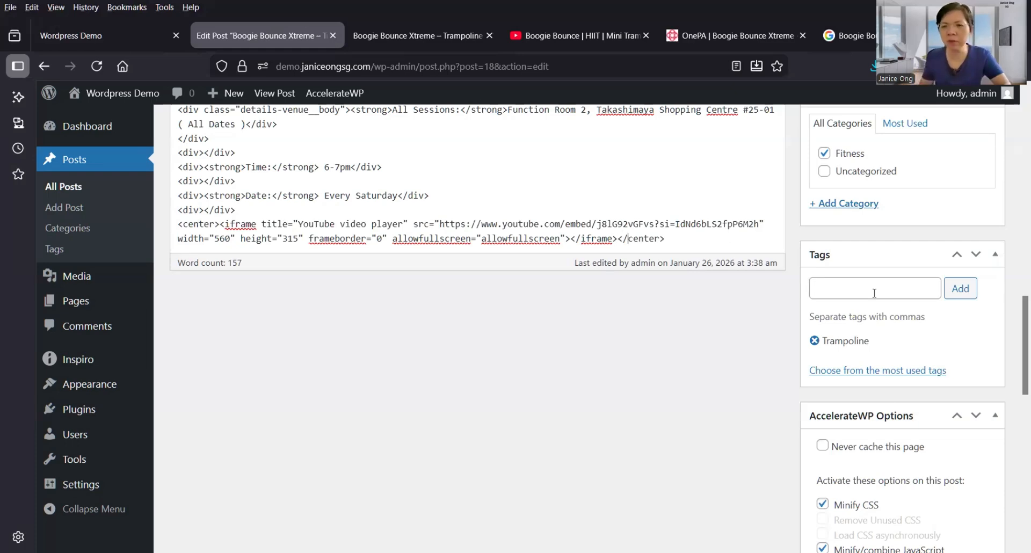
Check the embedded video's alignment in the visual view and update the post.
scroll(809, 315, up, 5)
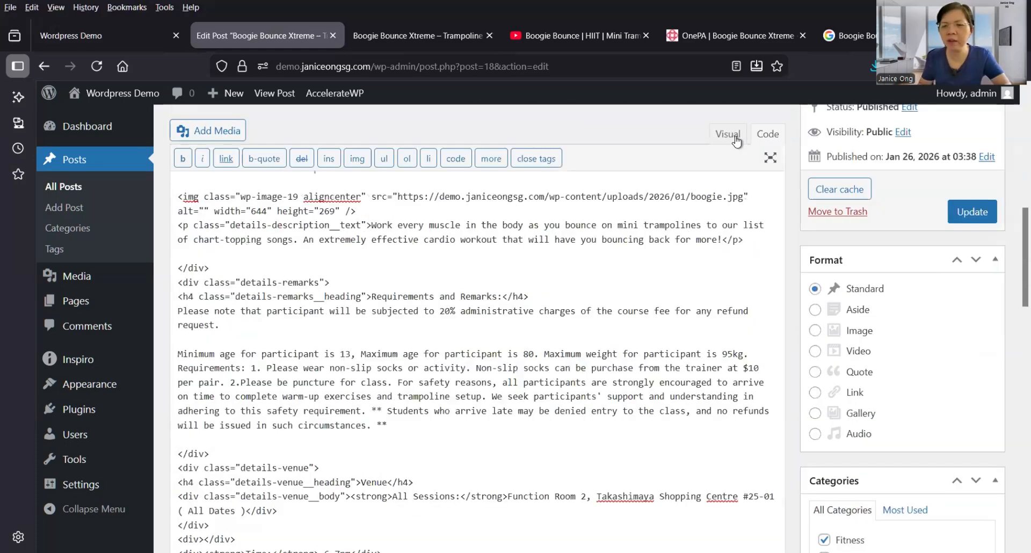
click(728, 134)
scroll(734, 290, up, 3)
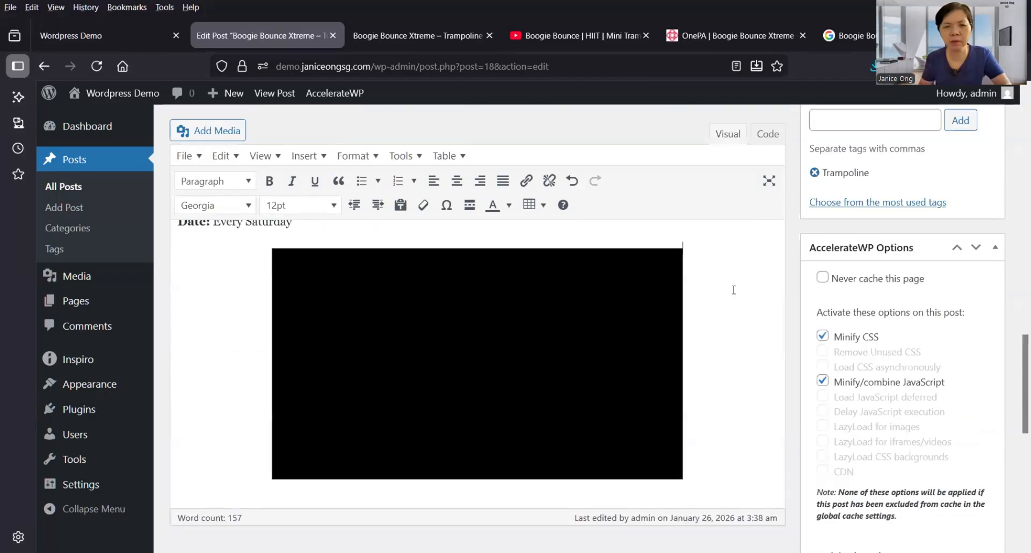
scroll(734, 290, down, 4)
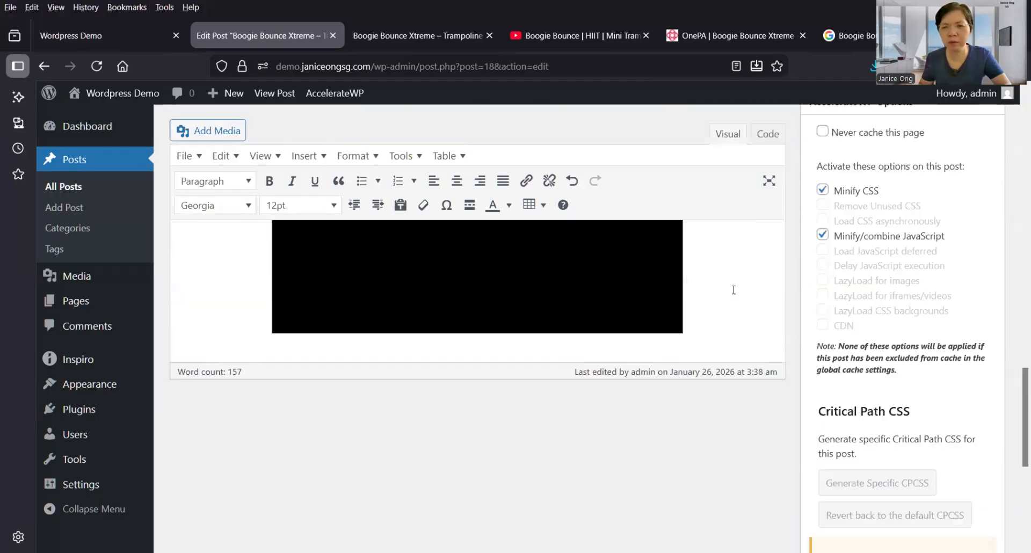
scroll(733, 290, up, 3)
scroll(734, 290, up, 3)
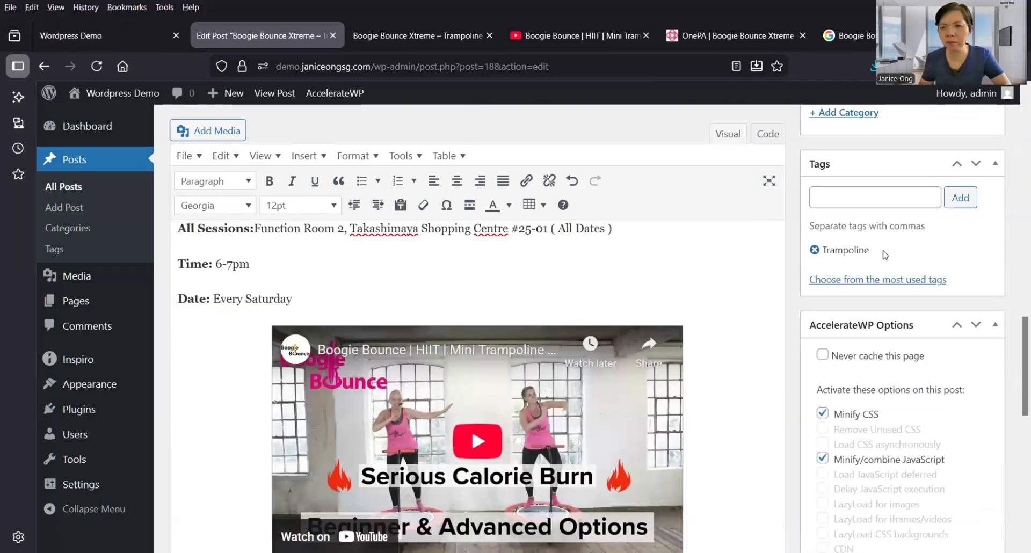
scroll(894, 257, up, 2)
scroll(972, 220, up, 4)
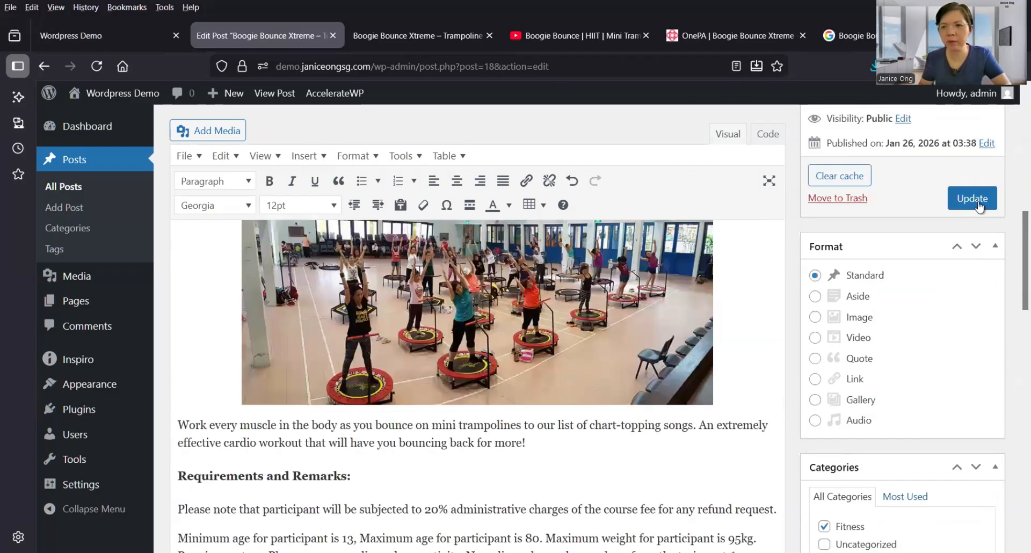
click(973, 200)
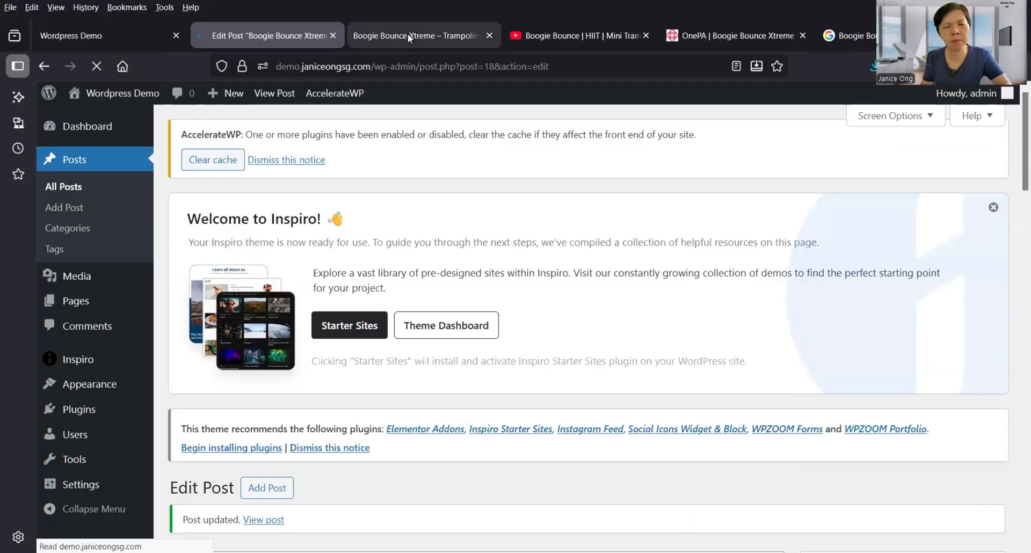
Reload the published Boogie Bounce Xtreme post and test playback of the embedded video.
mouse_move(408, 35)
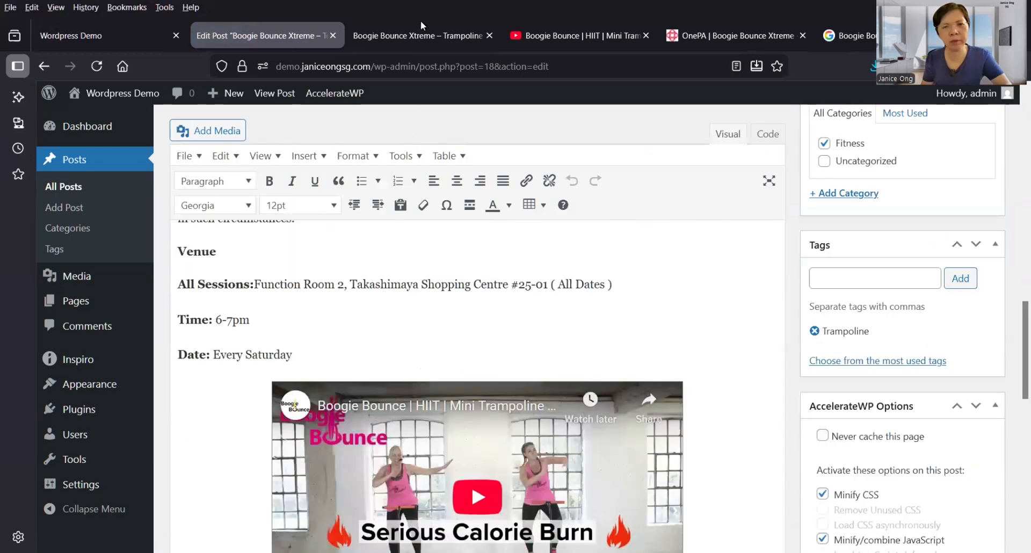
click(425, 35)
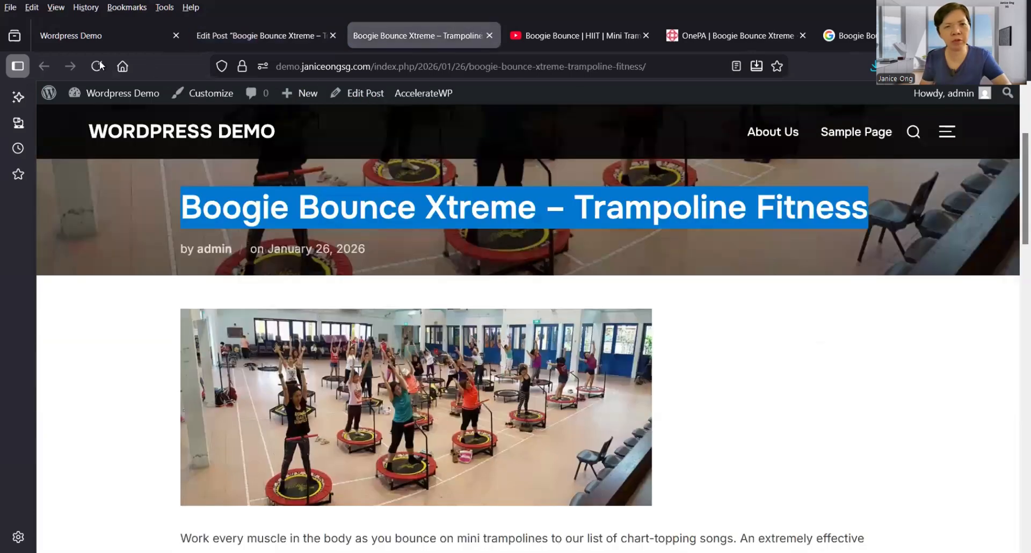
key(F5)
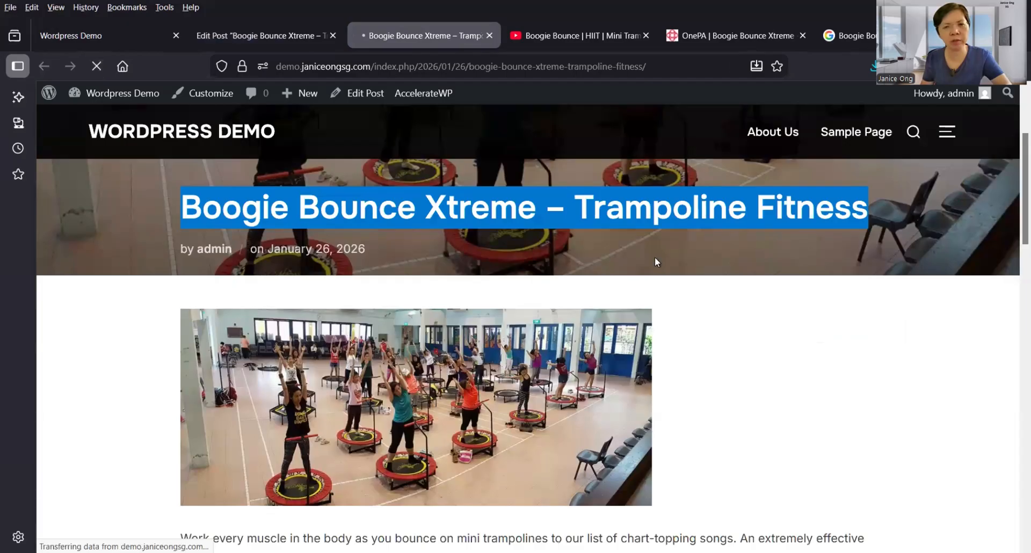
scroll(692, 266, down, 10)
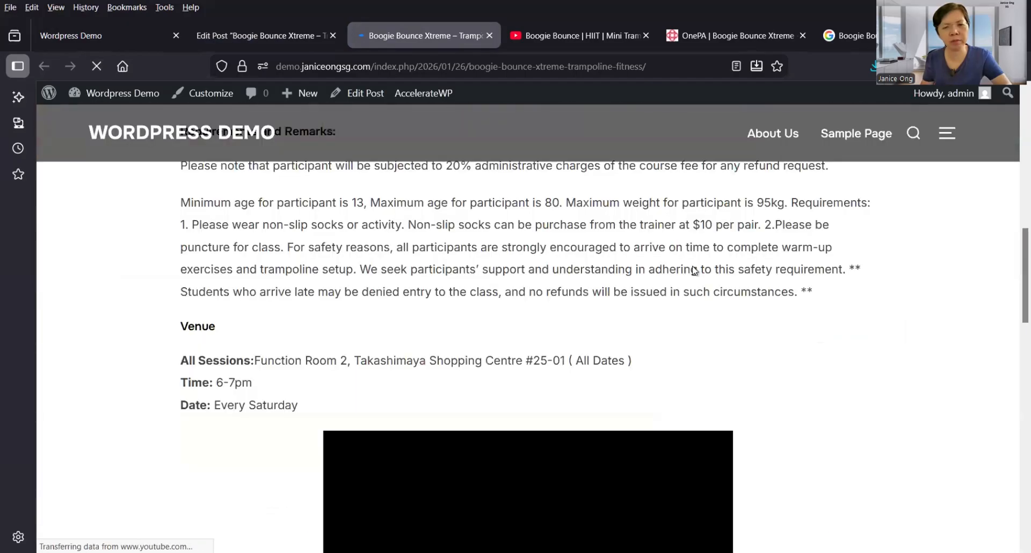
scroll(693, 270, down, 6)
scroll(694, 270, up, 5)
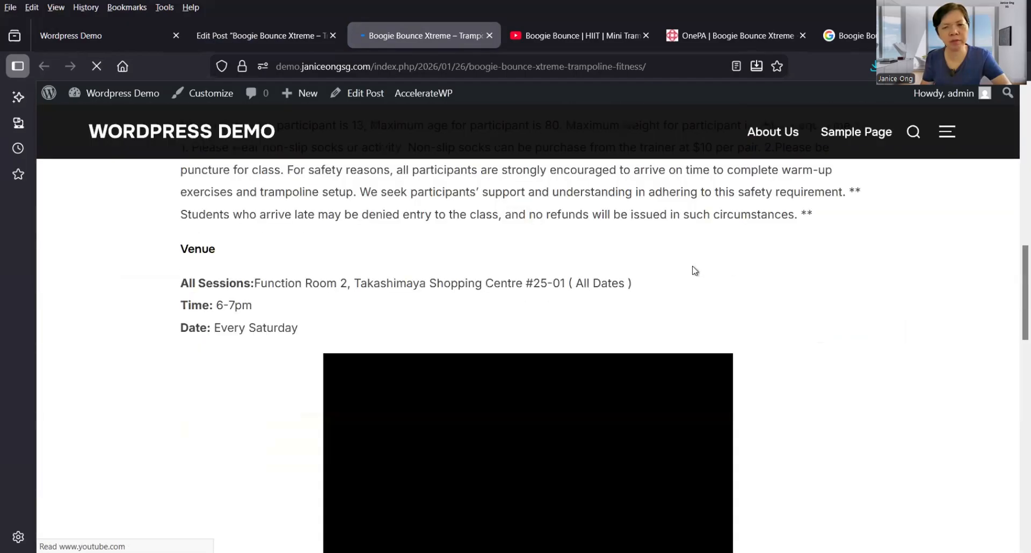
scroll(689, 273, down, 3)
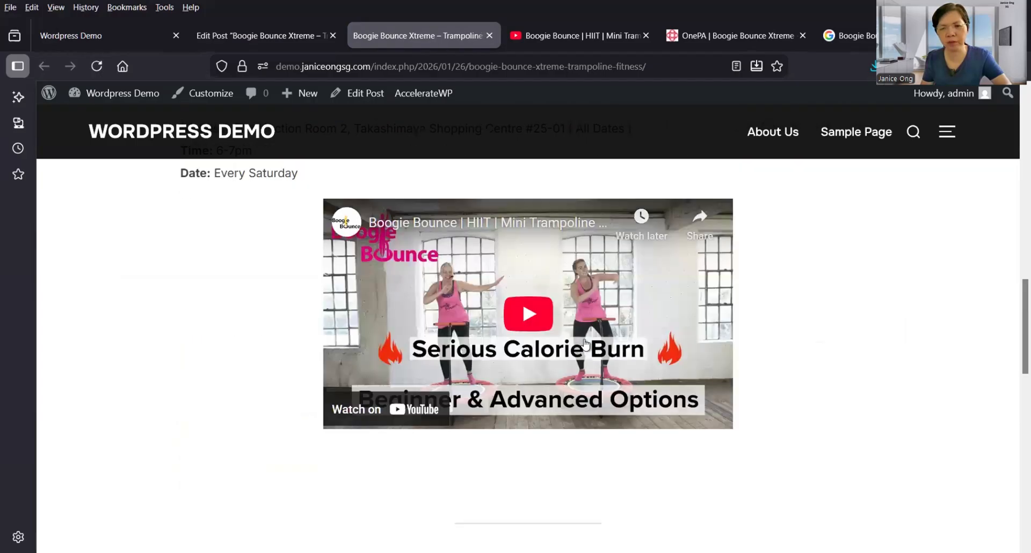
scroll(607, 357, up, 4)
scroll(528, 314, down, 4)
click(523, 317)
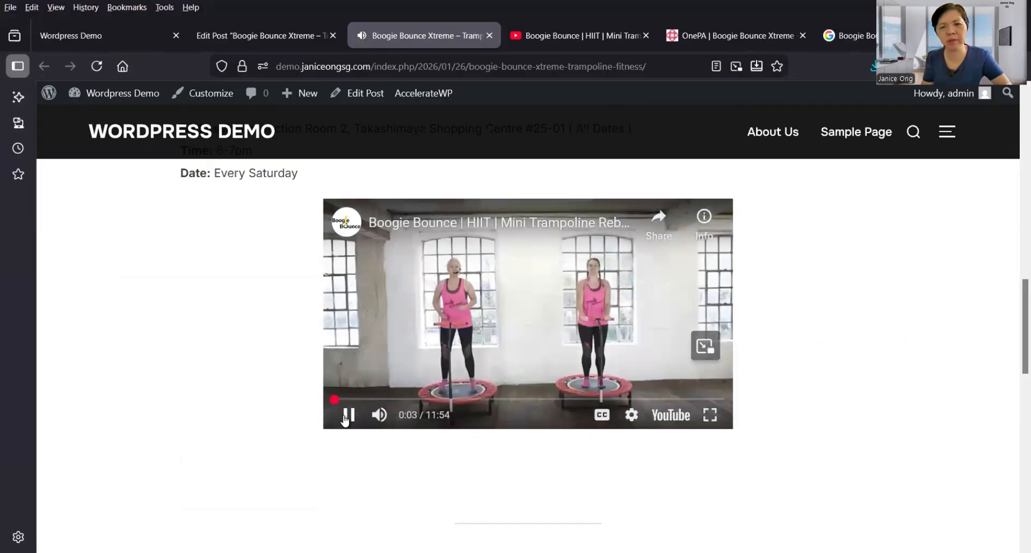
Review the published post from its header image through the course details and embedded video to the tags and author section.
scroll(344, 419, up, 3)
scroll(342, 419, up, 10)
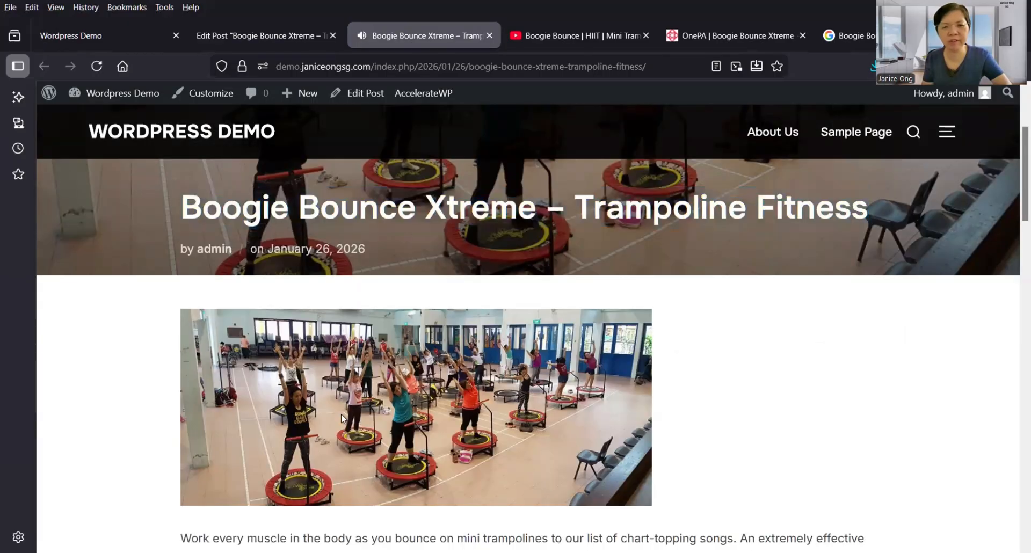
scroll(341, 418, up, 3)
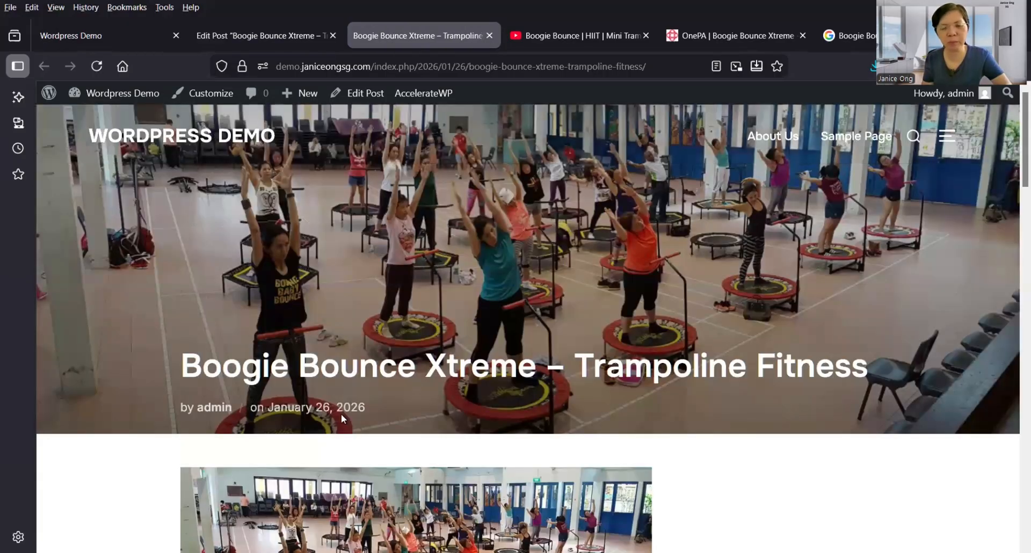
scroll(340, 413, down, 2)
scroll(340, 414, up, 2)
scroll(341, 188, down, 6)
scroll(401, 363, down, 1)
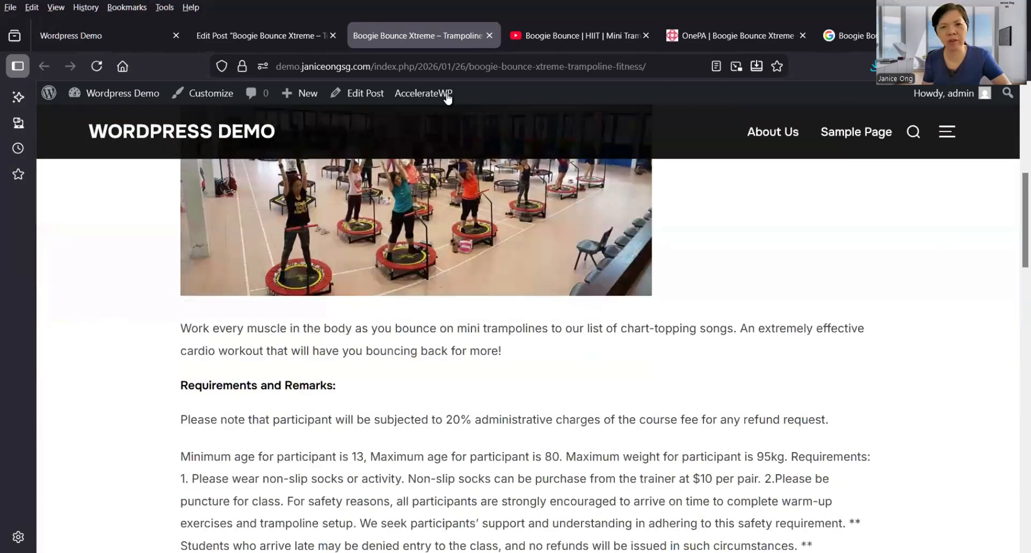
scroll(579, 316, down, 2)
key(ctrl+l)
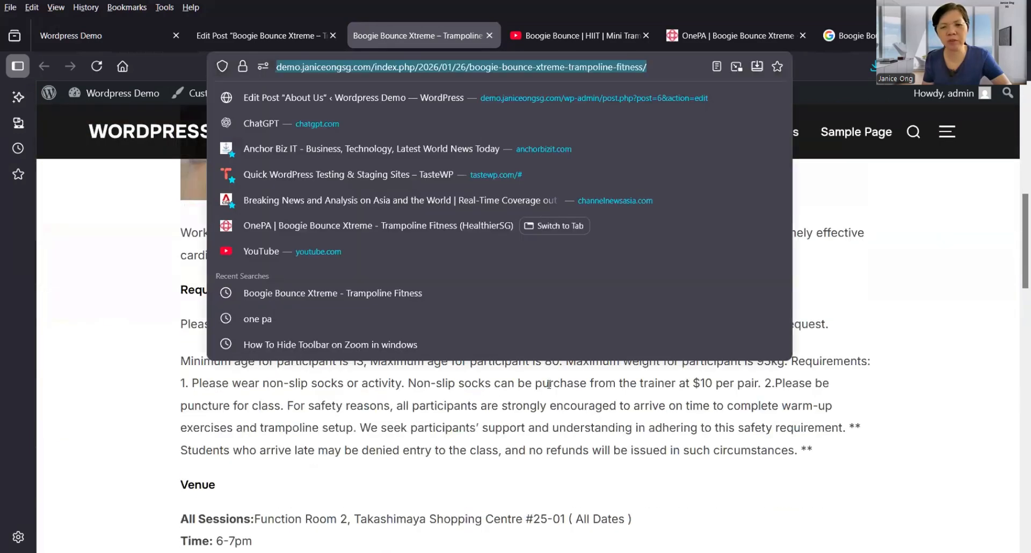
key(Escape)
key(F5)
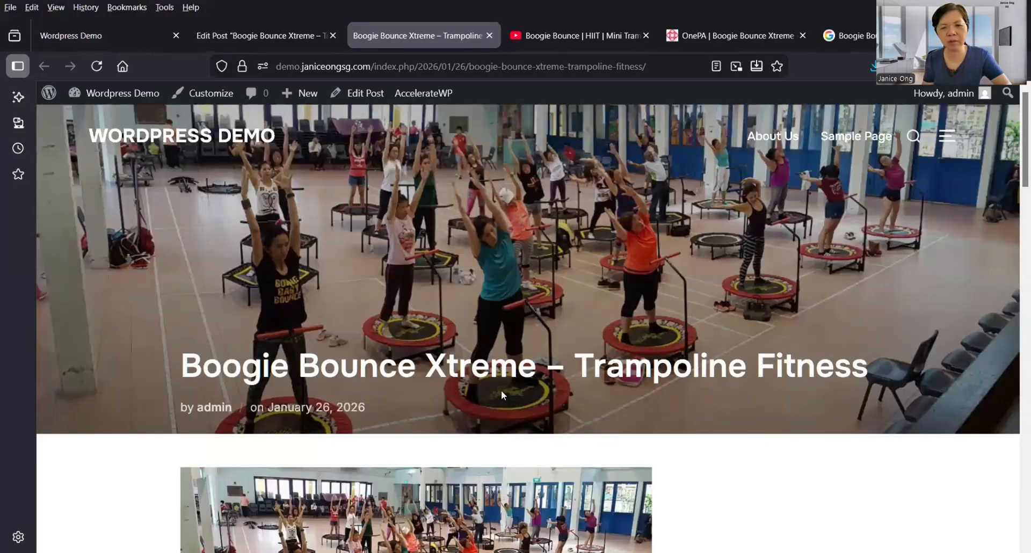
scroll(502, 394, down, 10)
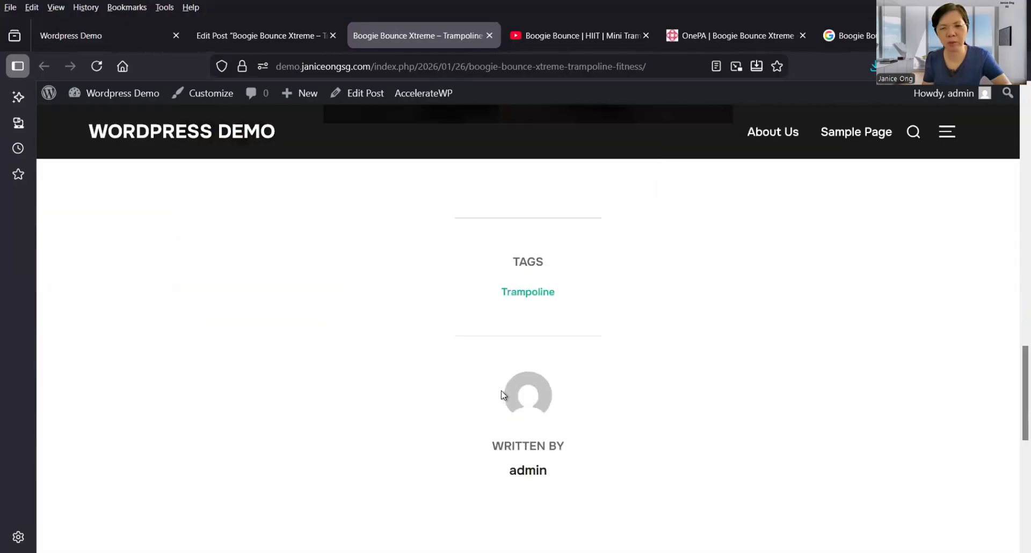
scroll(504, 394, up, 6)
scroll(503, 395, up, 10)
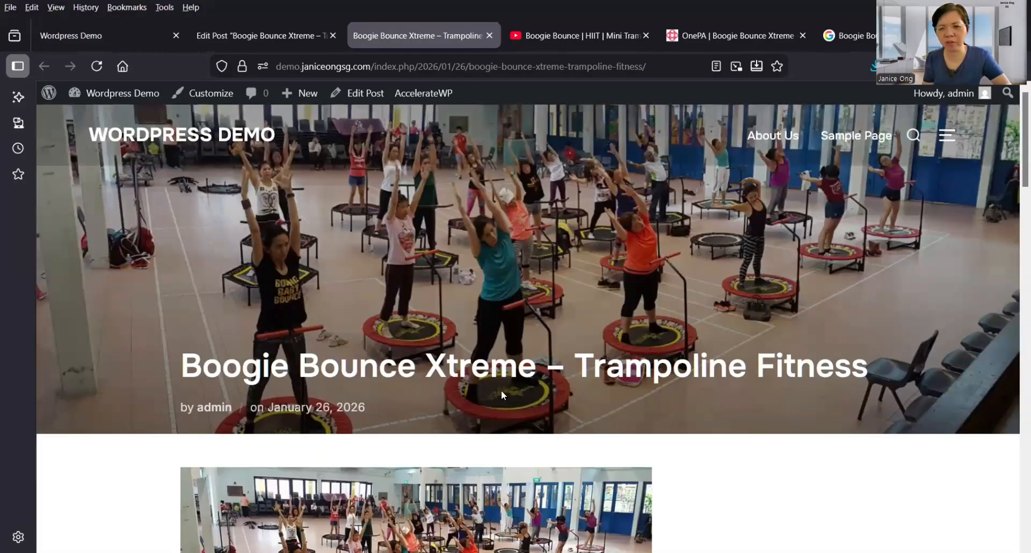
scroll(501, 390, down, 10)
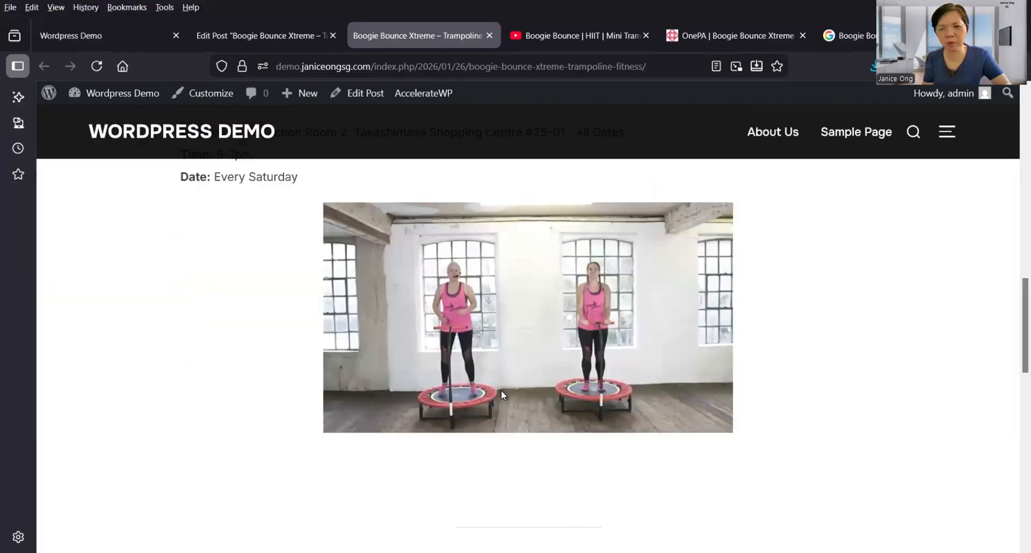
scroll(501, 390, up, 4)
scroll(375, 152, up, 5)
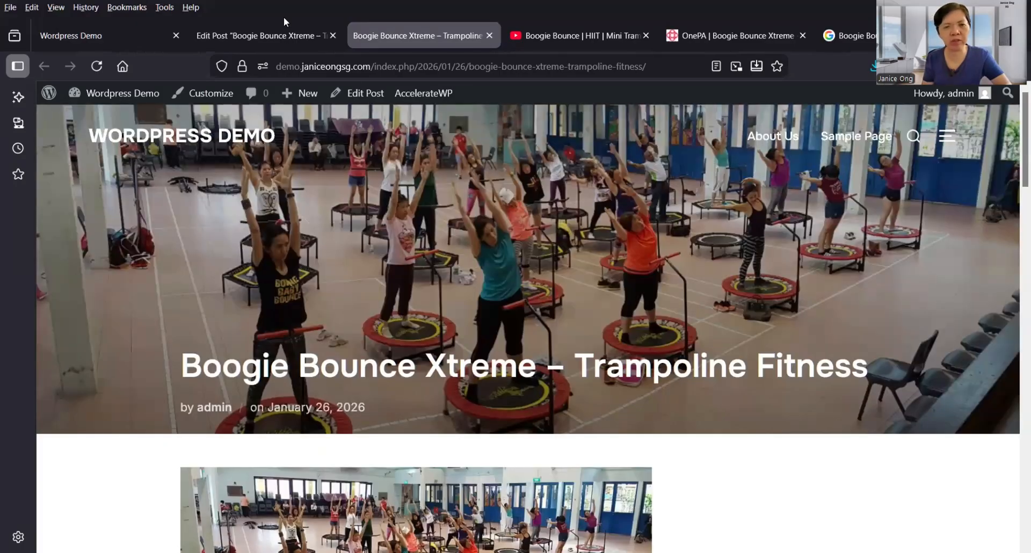
Return to the WordPress post editor and open the site's Categories page at the category list.
click(282, 36)
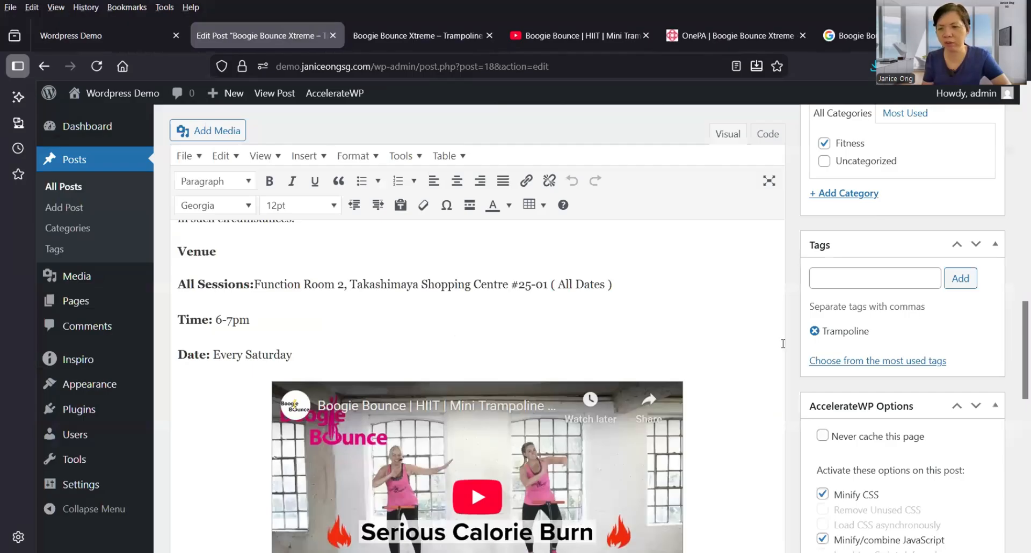
scroll(780, 344, up, 2)
scroll(781, 344, down, 3)
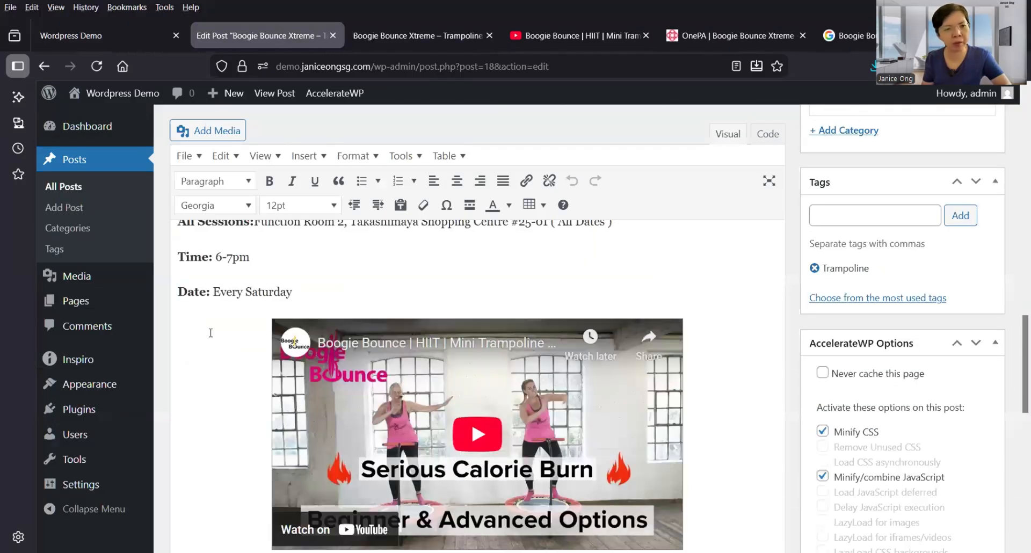
scroll(60, 234, up, 8)
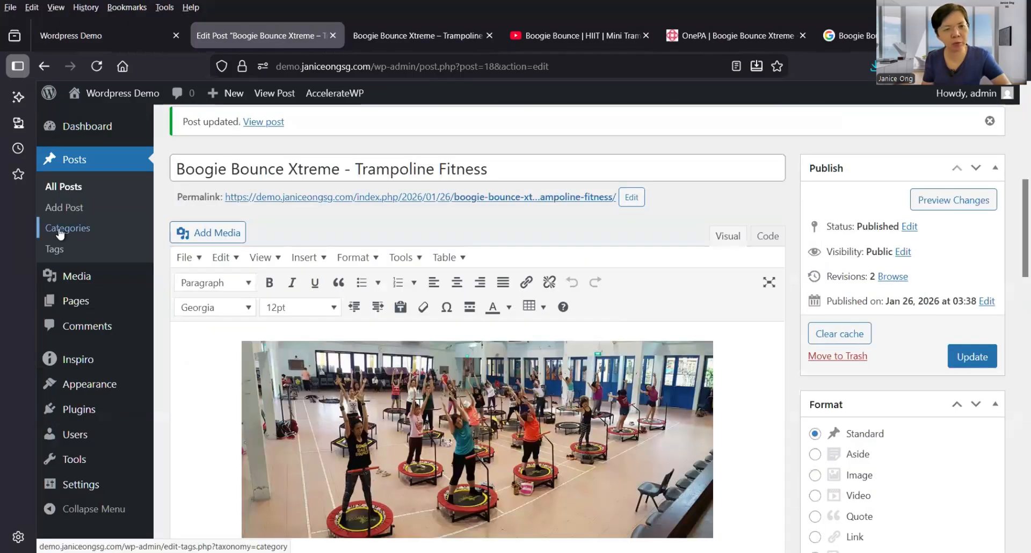
click(61, 234)
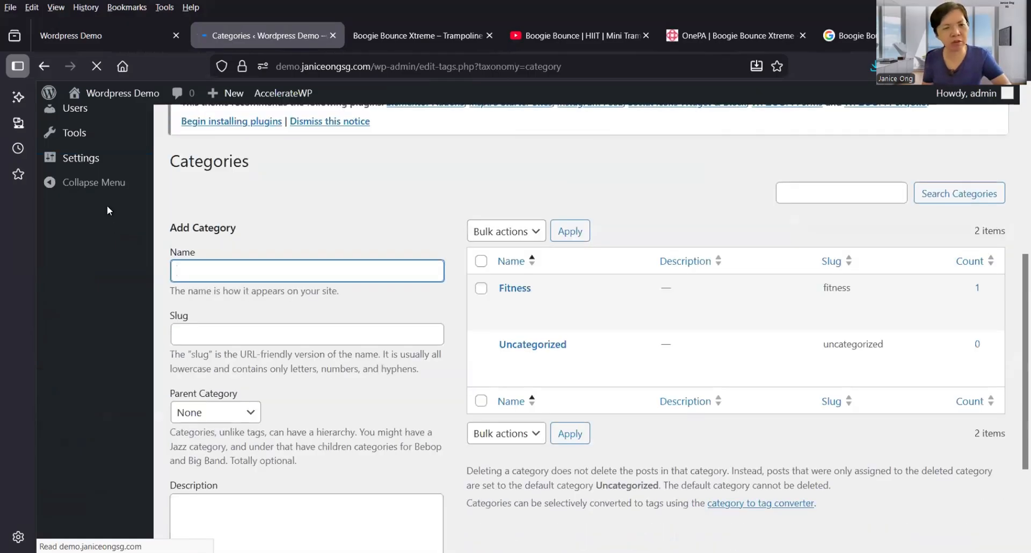
scroll(120, 244, up, 6)
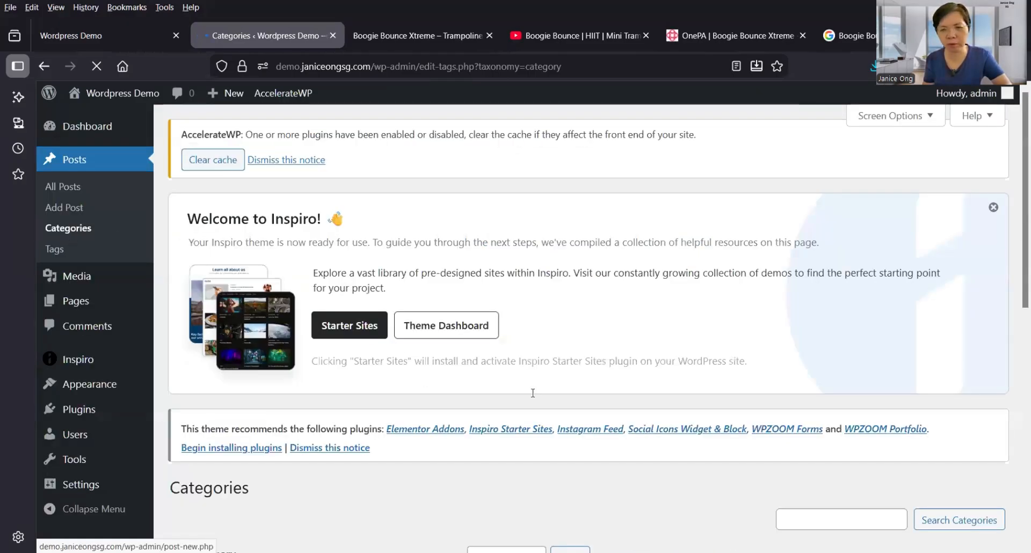
scroll(530, 361, down, 5)
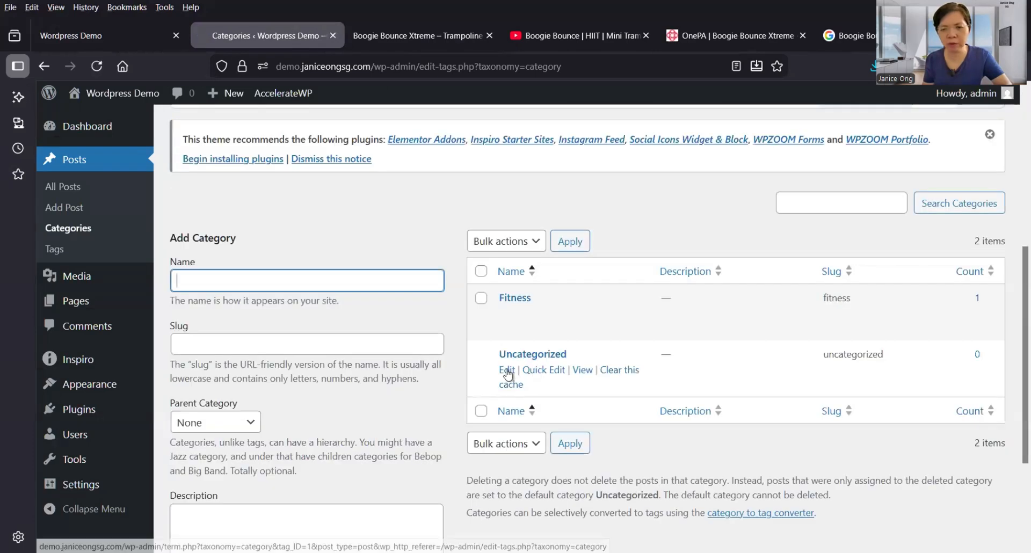
Open the Uncategorized category for editing and rename it Fitness School.
click(507, 370)
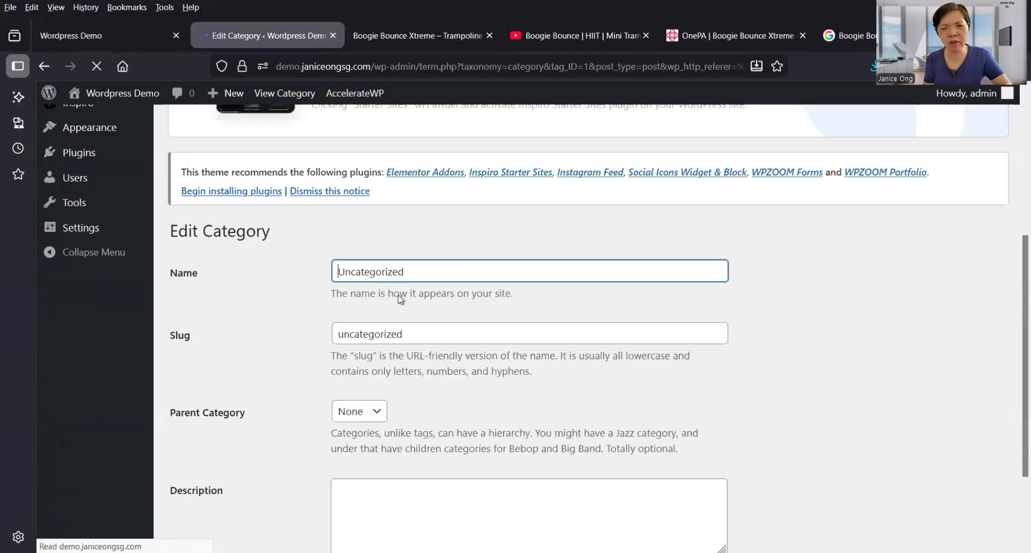
key(ctrl+a)
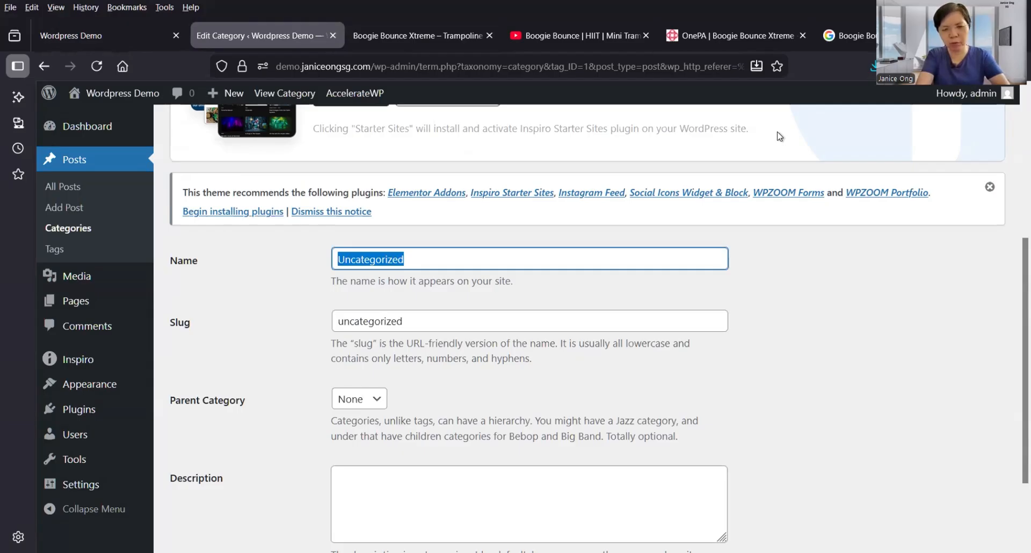
text(Fit)
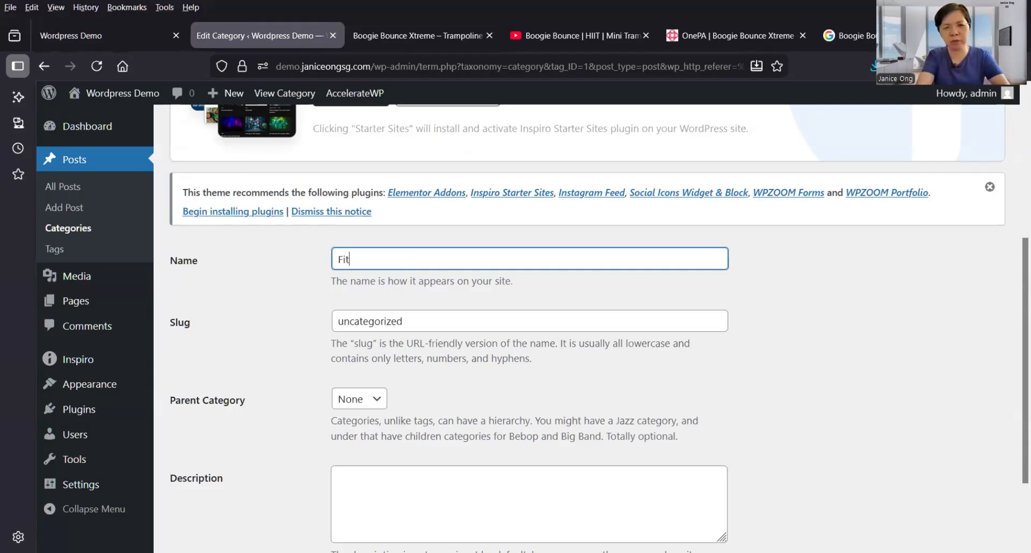
text(ness)
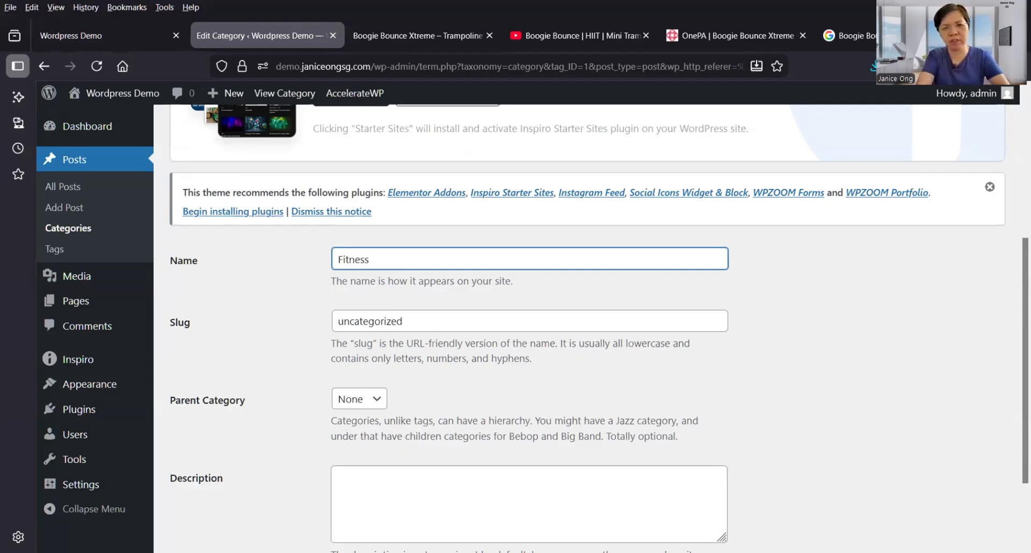
text( School)
Replace the category's slug with fitness-school and update the category.
key(Tab)
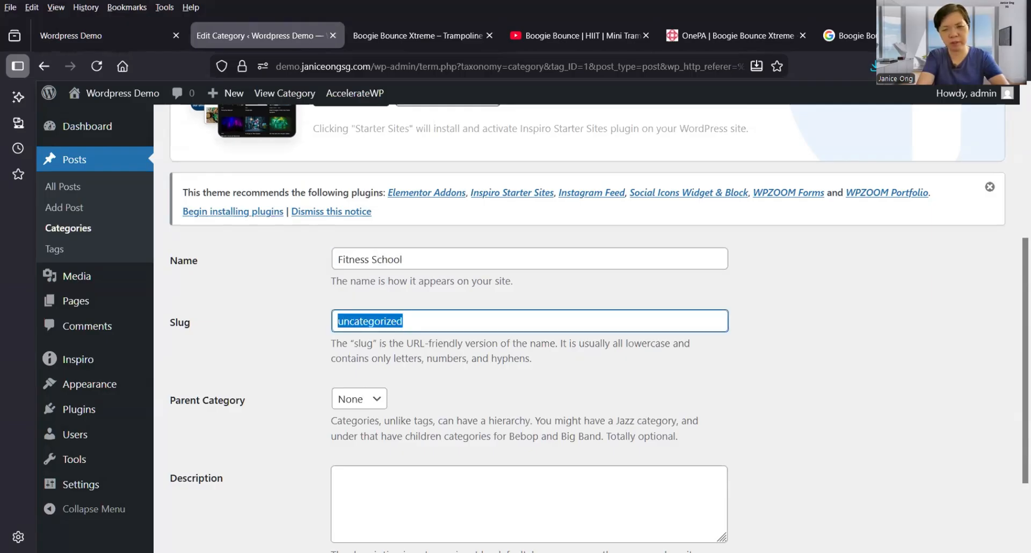
text(fitness)
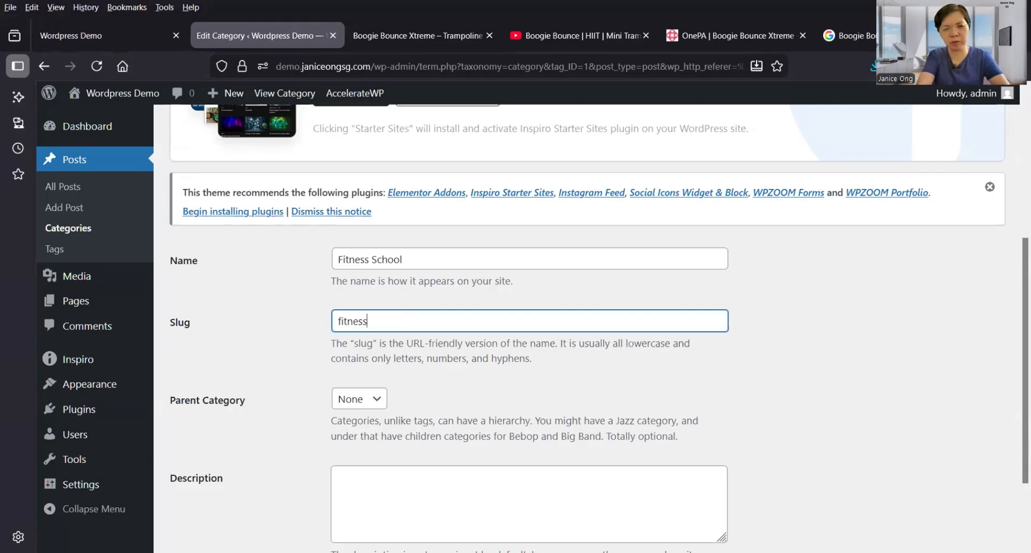
text(-school)
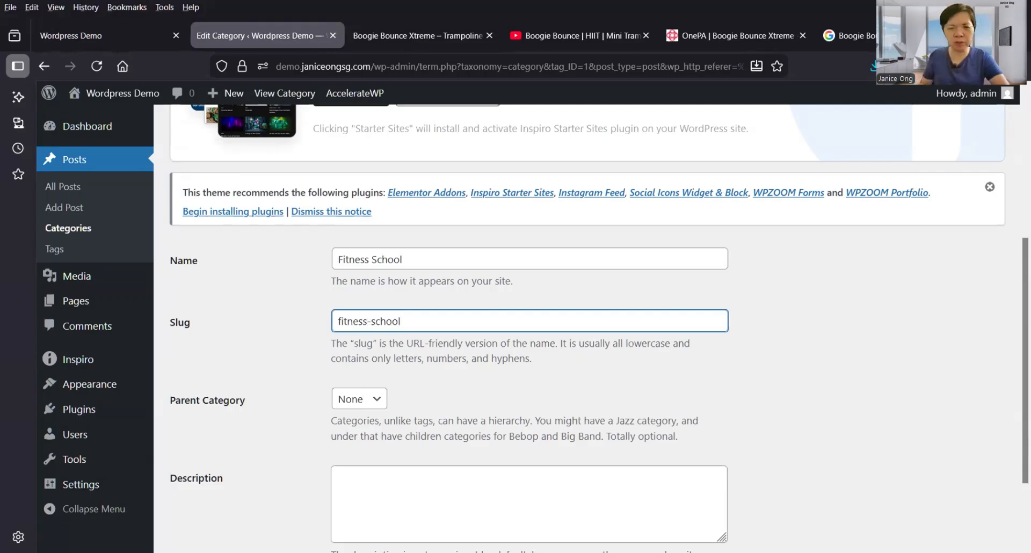
scroll(274, 467, down, 2)
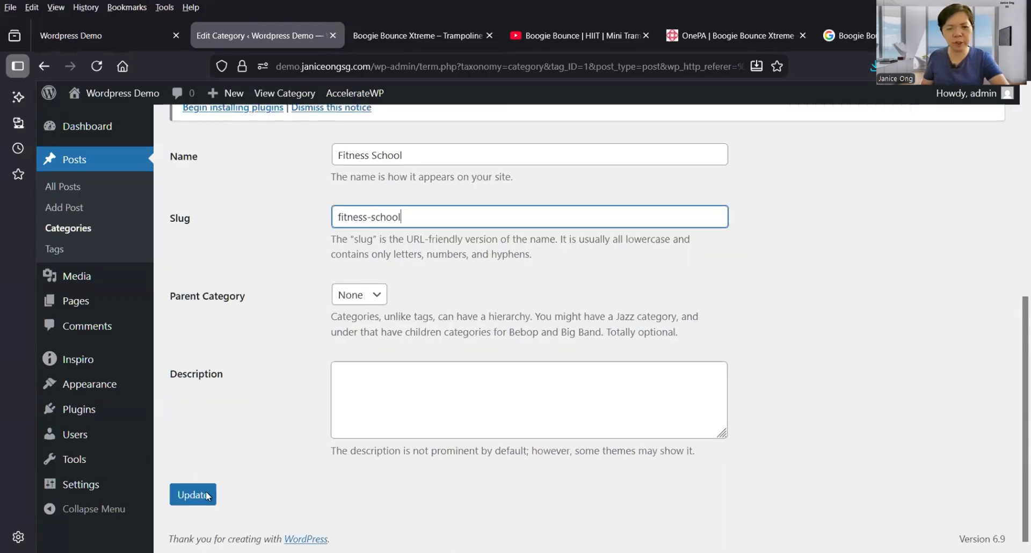
click(203, 500)
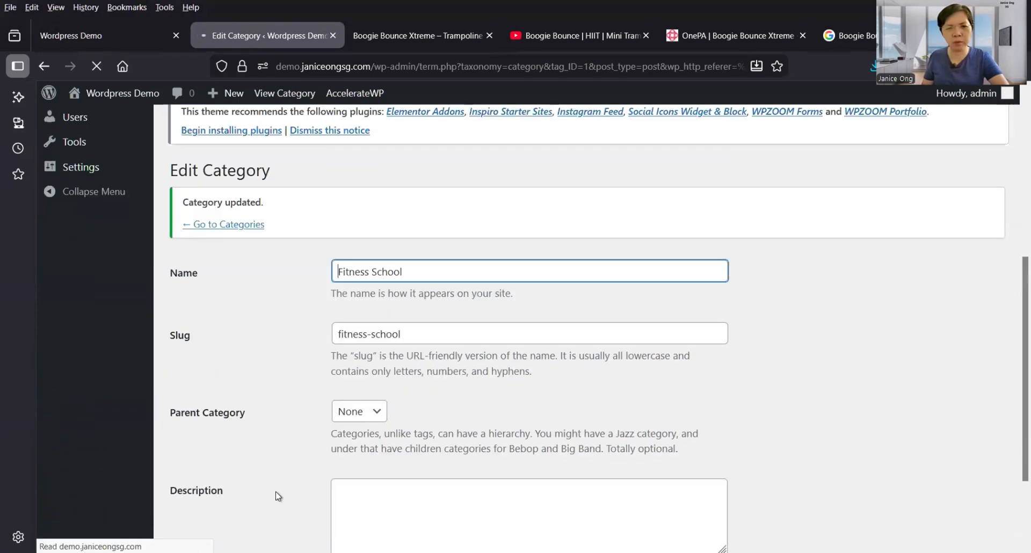
Check the updated category form and the list of all posts, and return to the Categories page.
scroll(306, 493, up, 3)
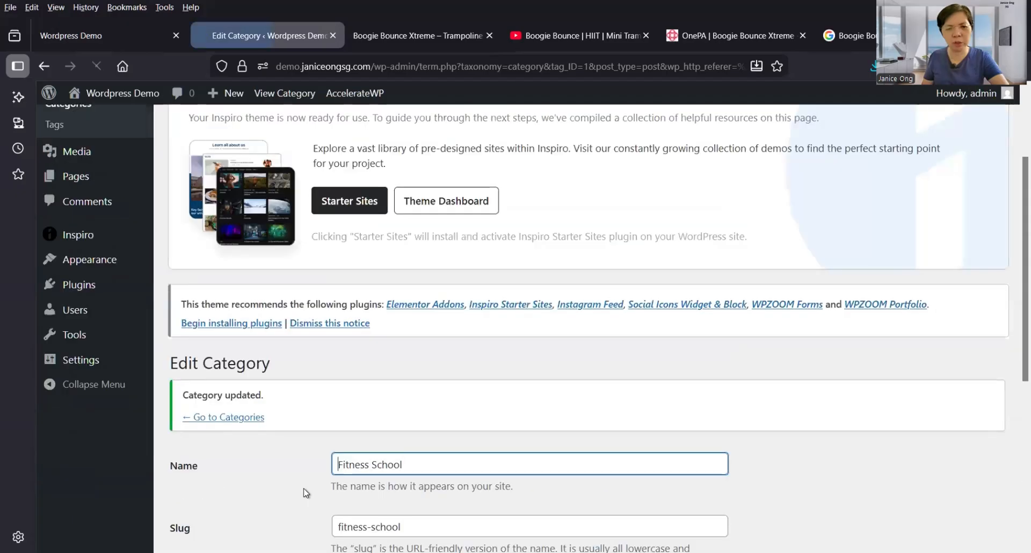
scroll(253, 332, up, 2)
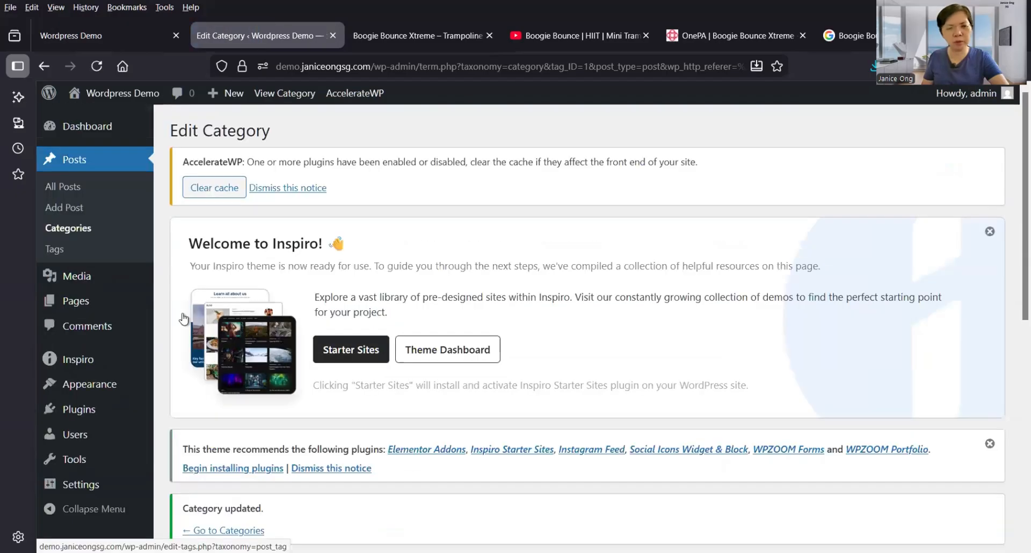
scroll(298, 346, down, 2)
scroll(309, 351, down, 3)
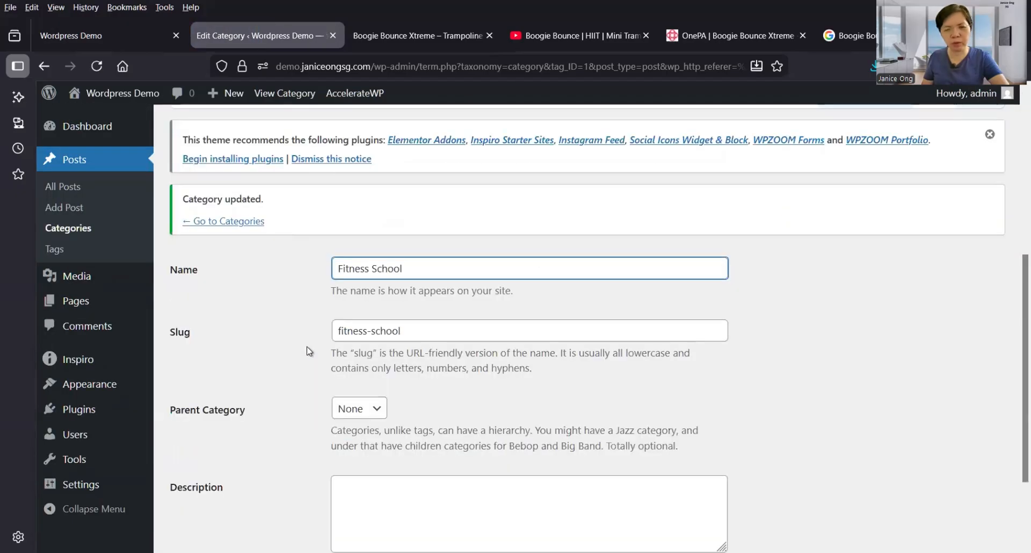
scroll(214, 283, up, 4)
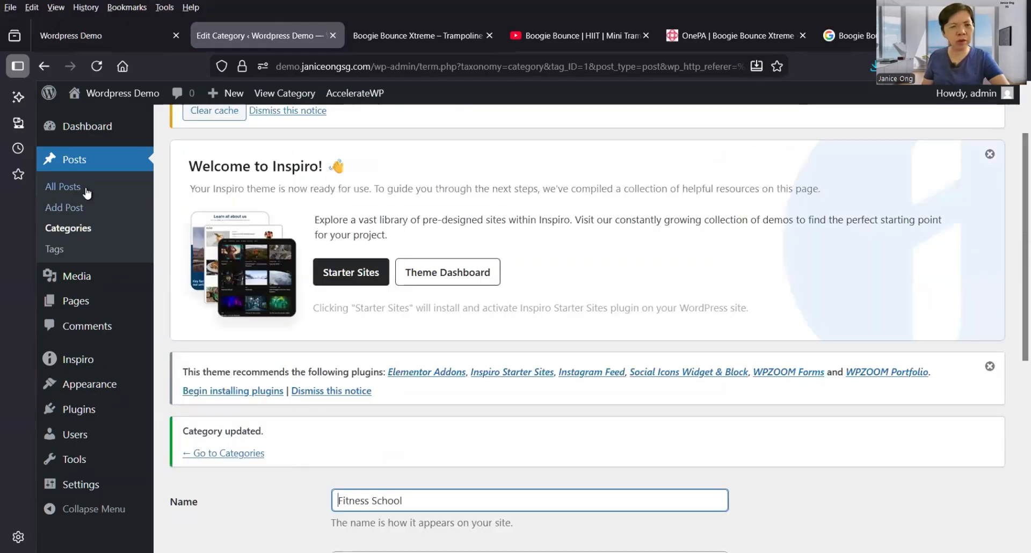
click(79, 189)
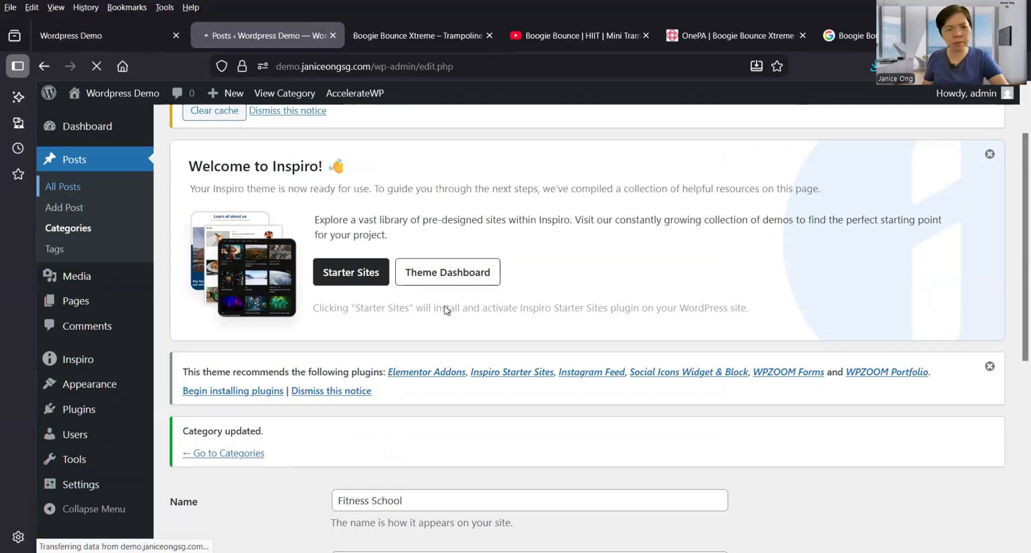
scroll(86, 232, down, 2)
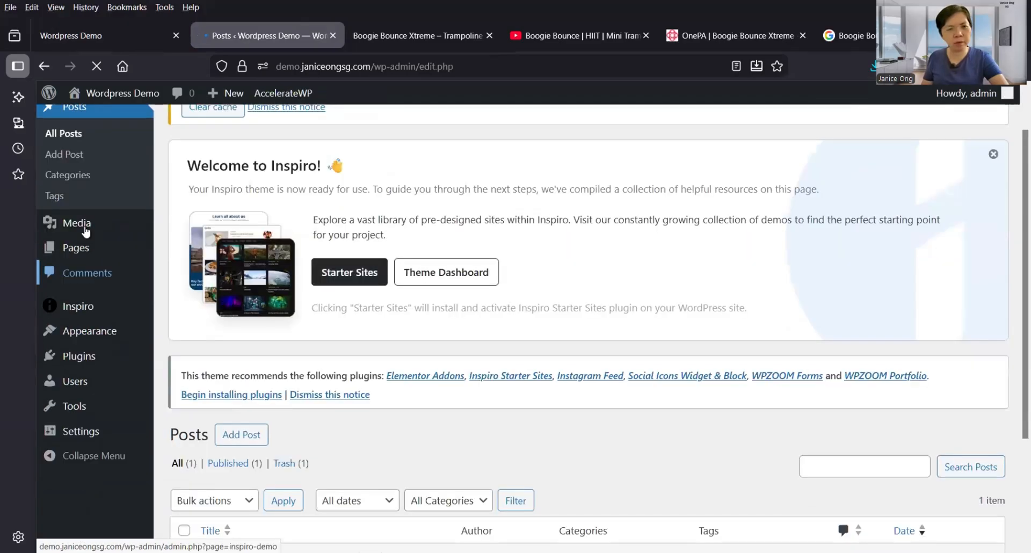
scroll(85, 232, up, 3)
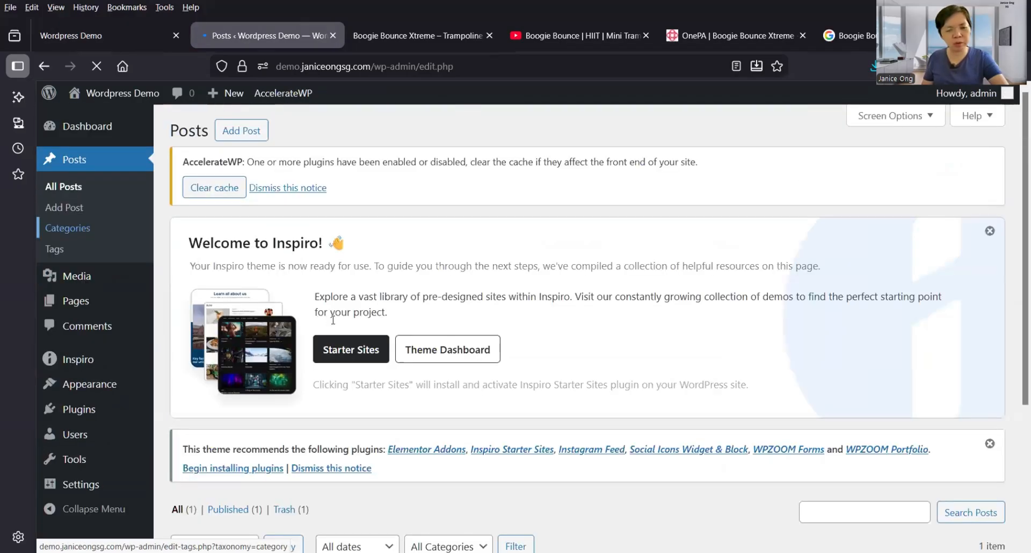
scroll(177, 292, down, 3)
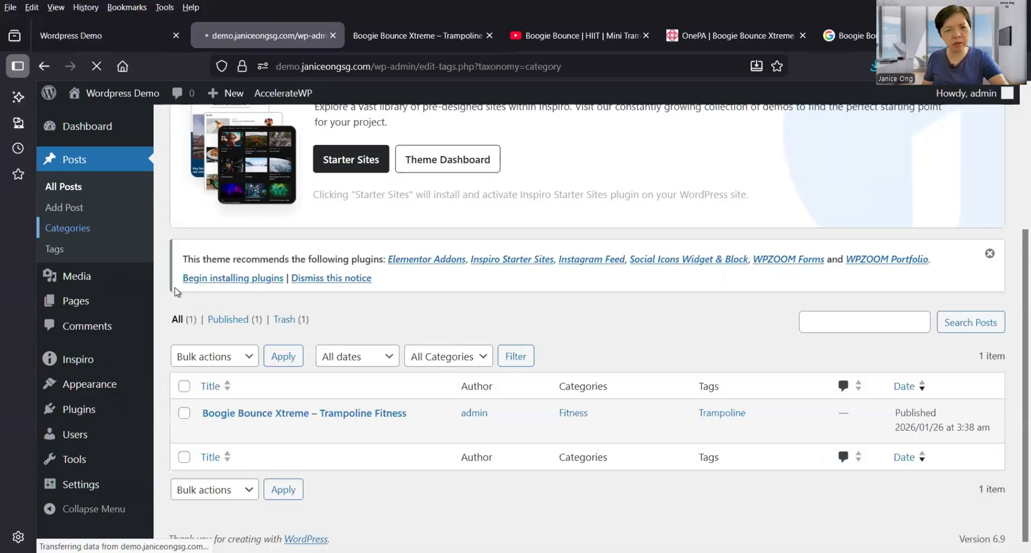
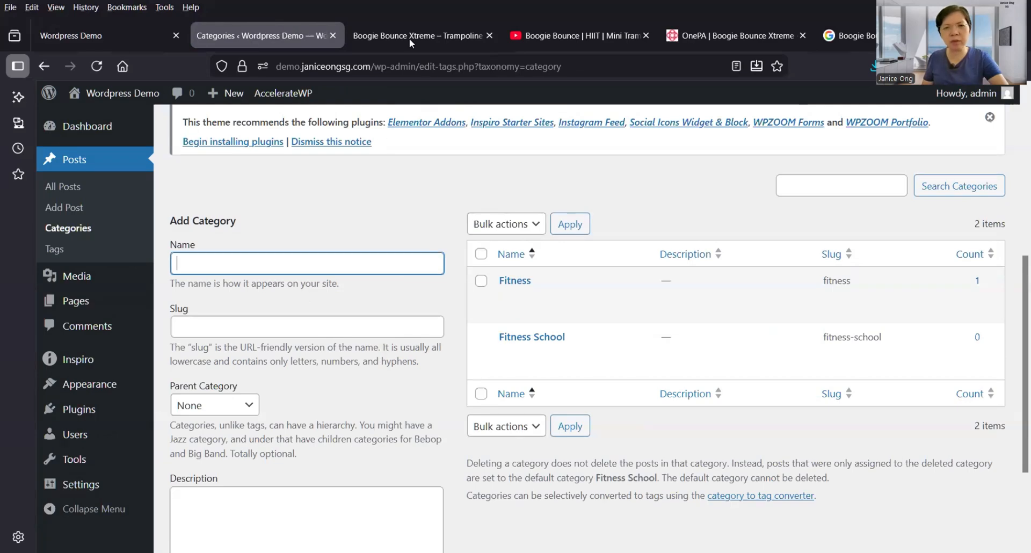
Copy "Trampoline Fitness" from the published post's title and enter it as the new category's name.
key(ctrl+Tab)
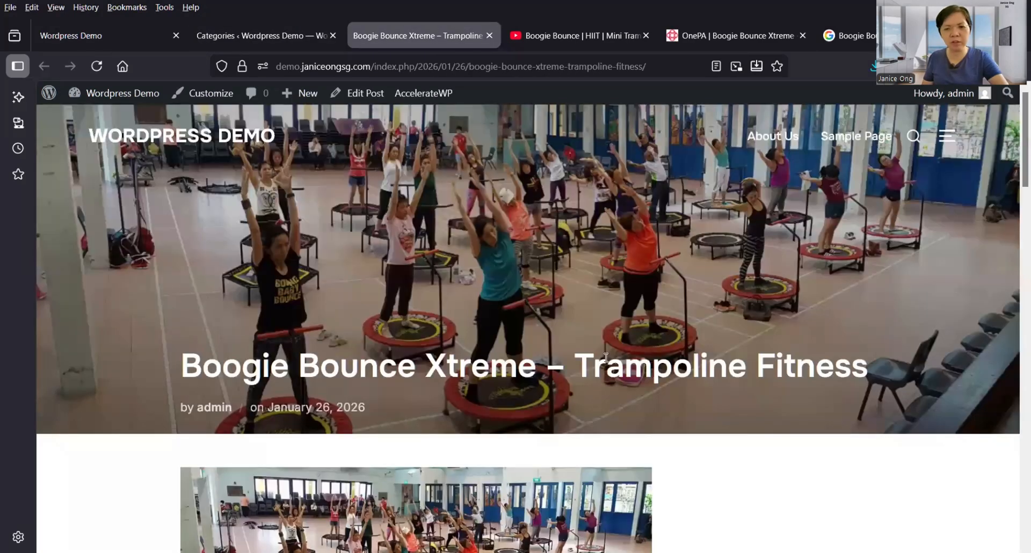
drag(576, 363, 866, 361)
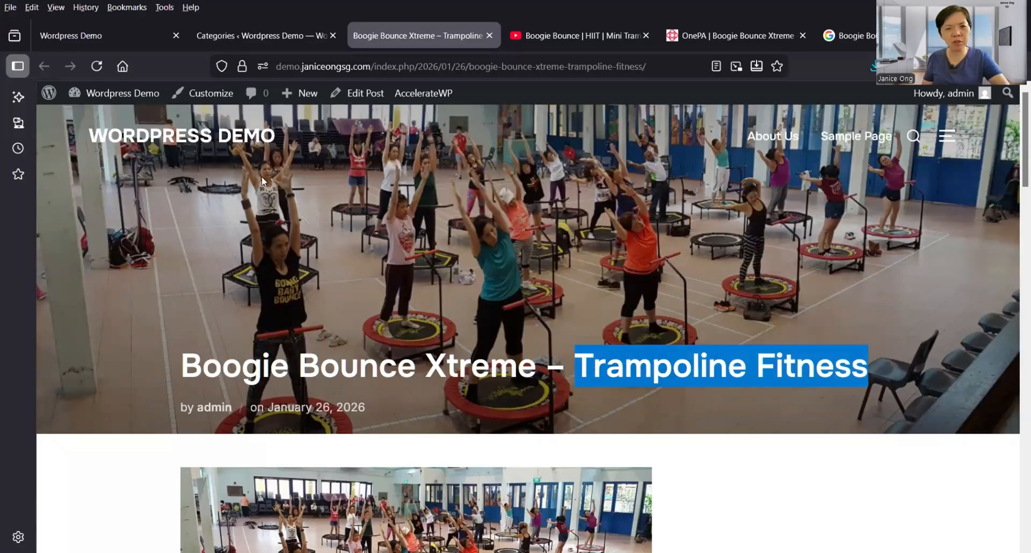
key(ctrl+c)
key(ctrl+shift+Tab)
click(257, 265)
key(ctrl+v)
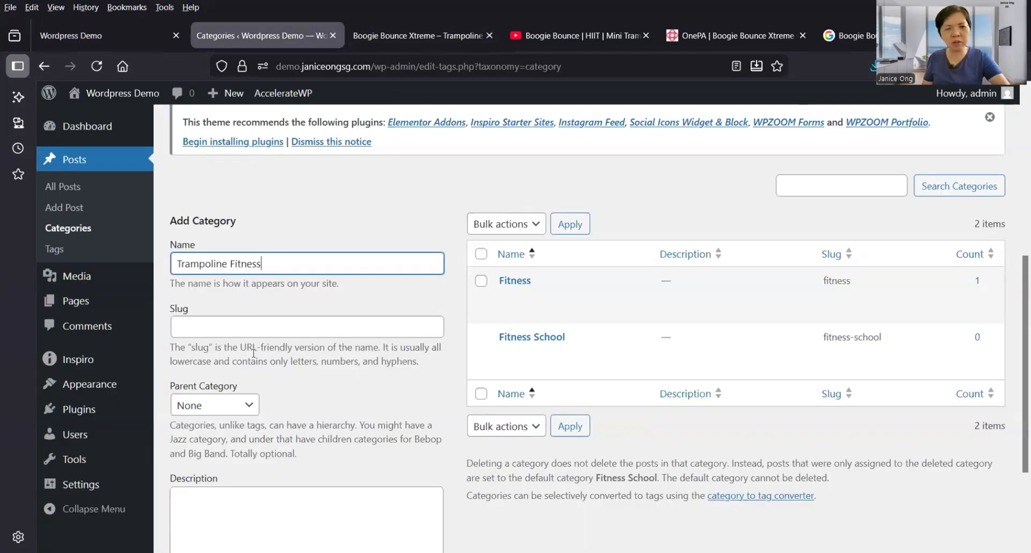
Set Fitness as the parent of the new Trampoline Fitness category and add the category.
click(231, 406)
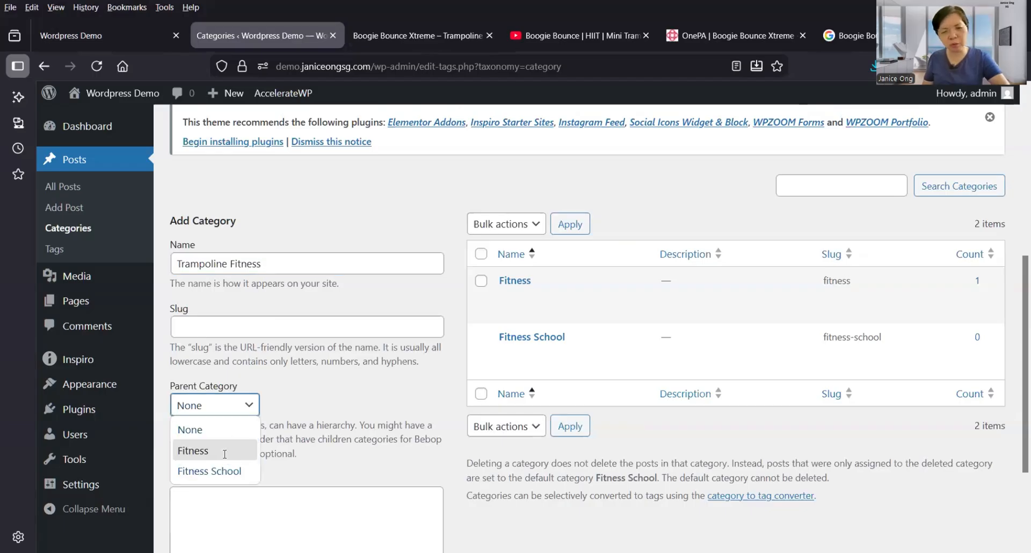
click(256, 451)
scroll(228, 484, down, 3)
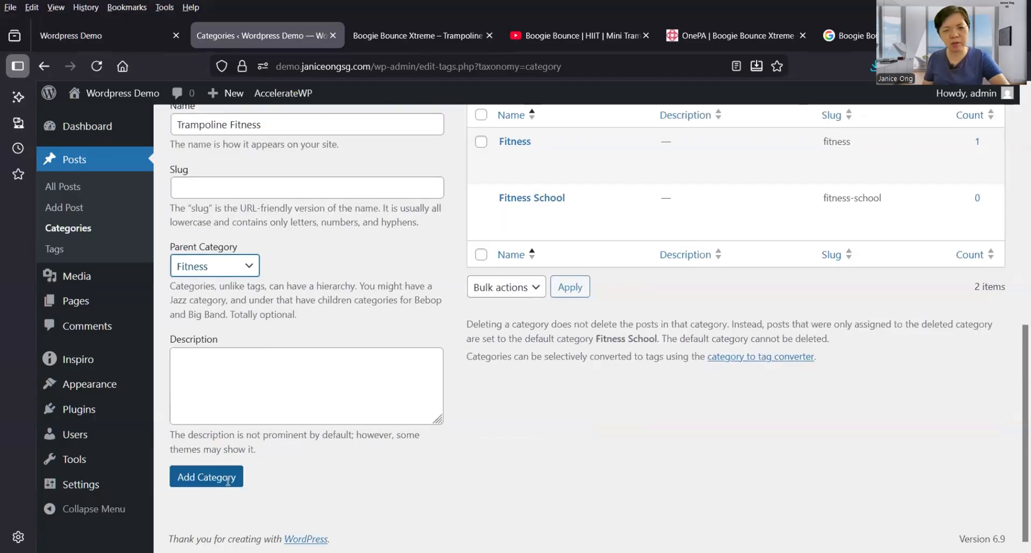
scroll(549, 297, up, 1)
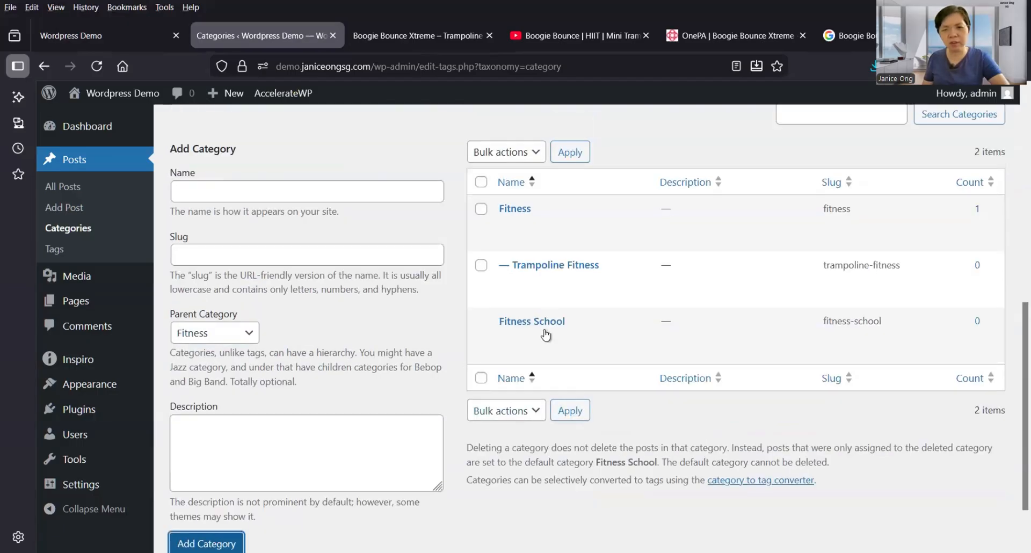
Open the Trampoline Fitness category for editing, review its name, slug and parent, and update it.
scroll(534, 333, up, 2)
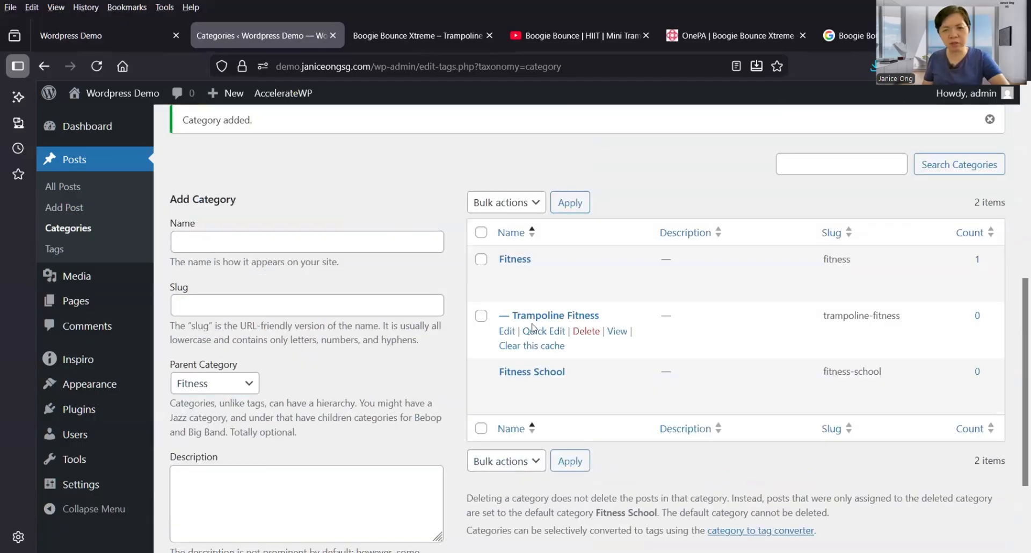
click(506, 331)
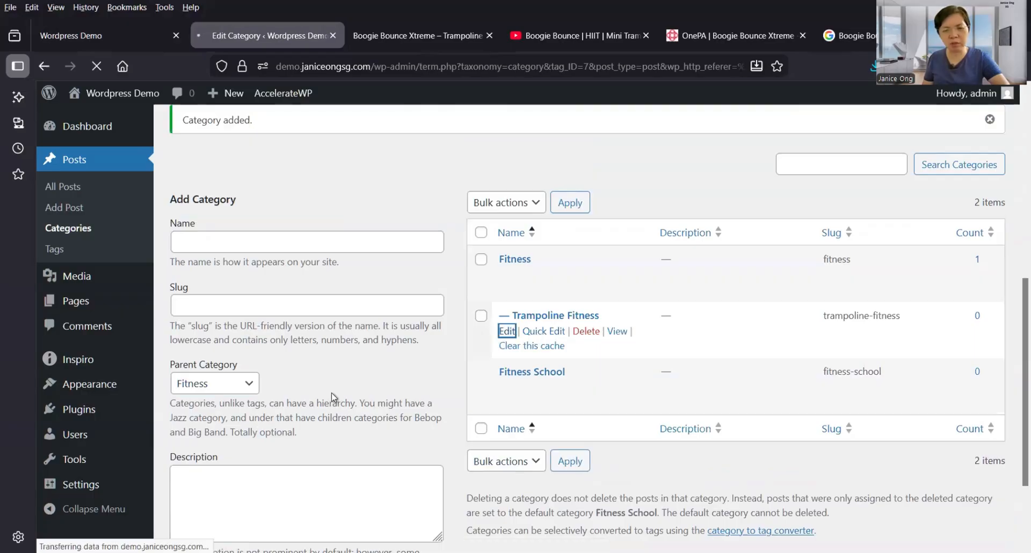
scroll(339, 294, down, 2)
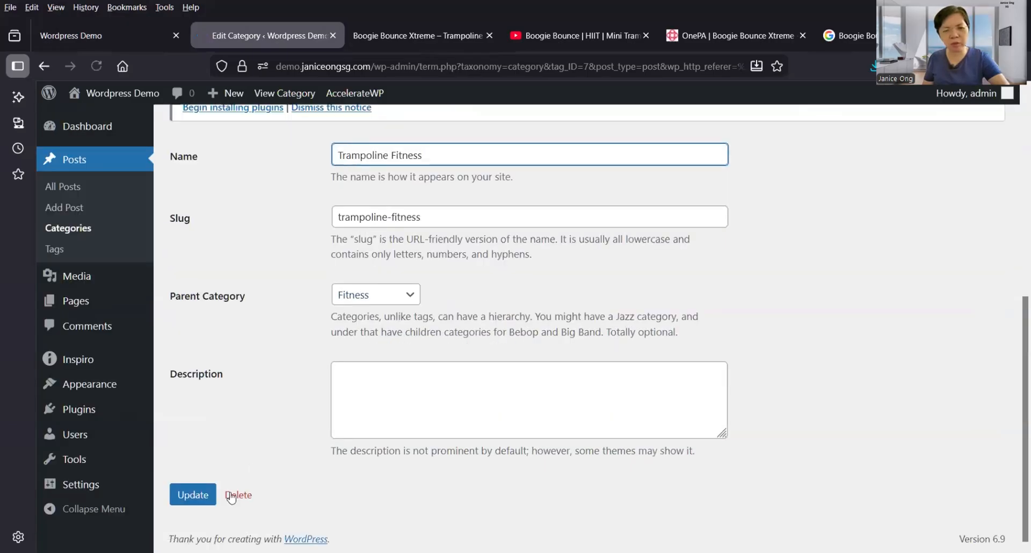
click(188, 500)
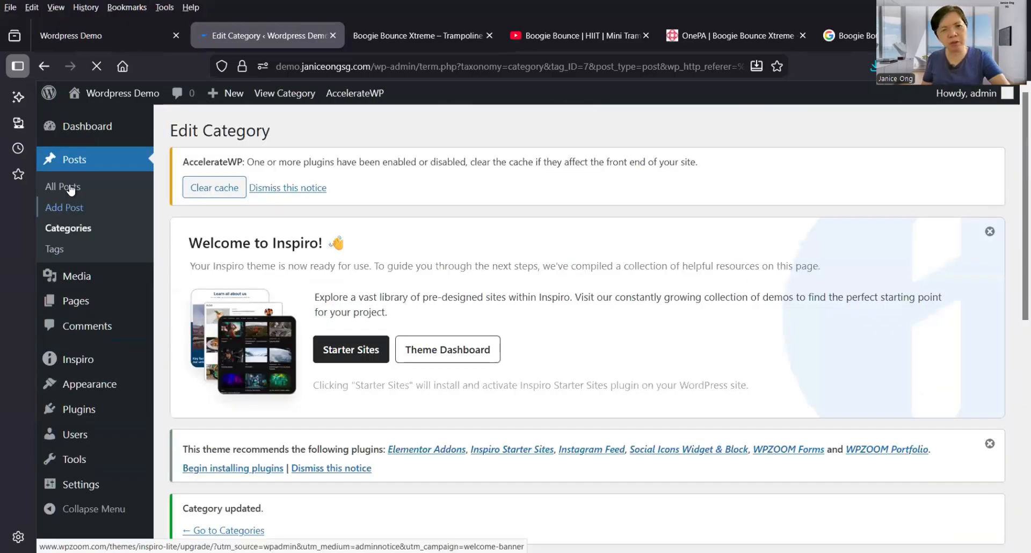
Open the Boogie Bounce Xtreme post for editing and assign it to the Trampoline Fitness category as well.
click(70, 188)
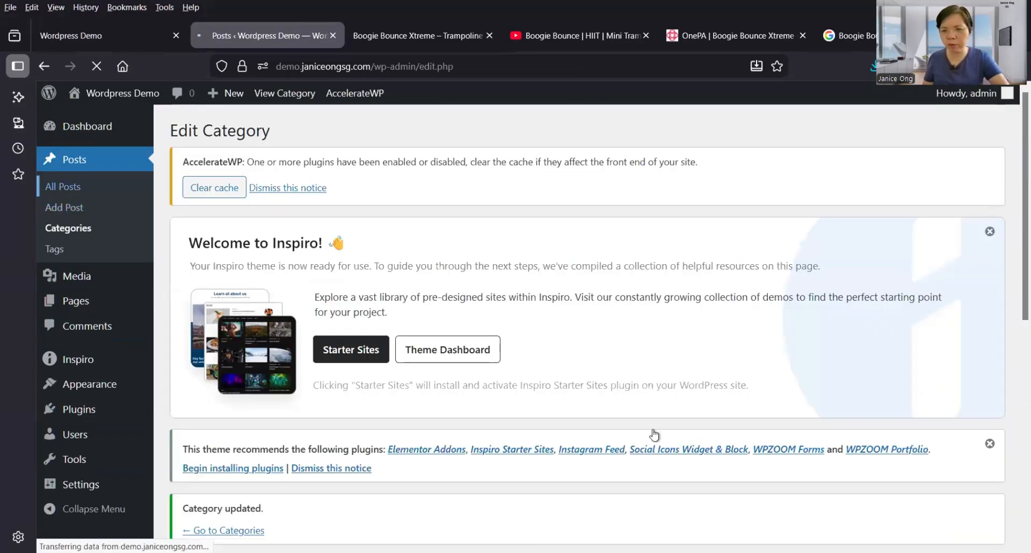
scroll(593, 413, down, 5)
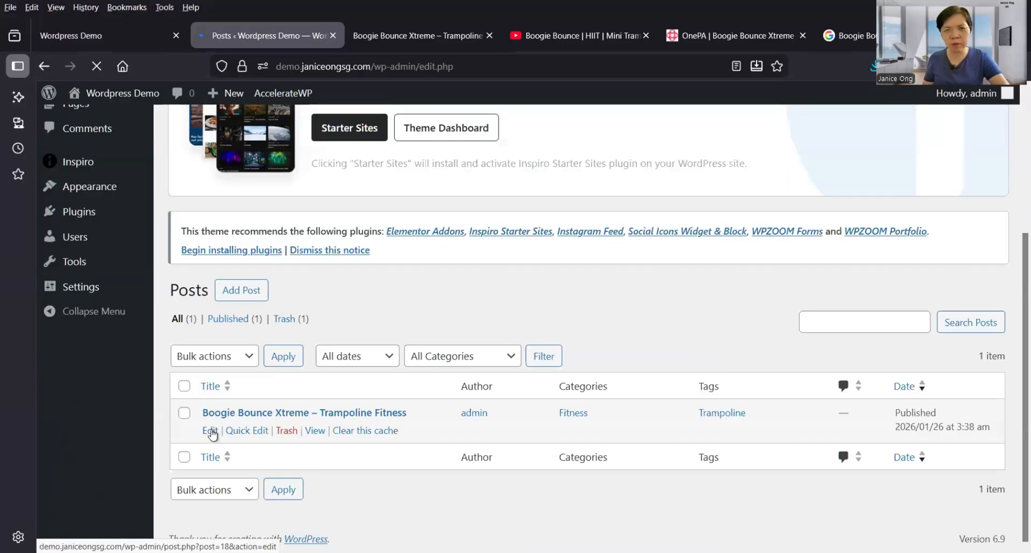
click(211, 431)
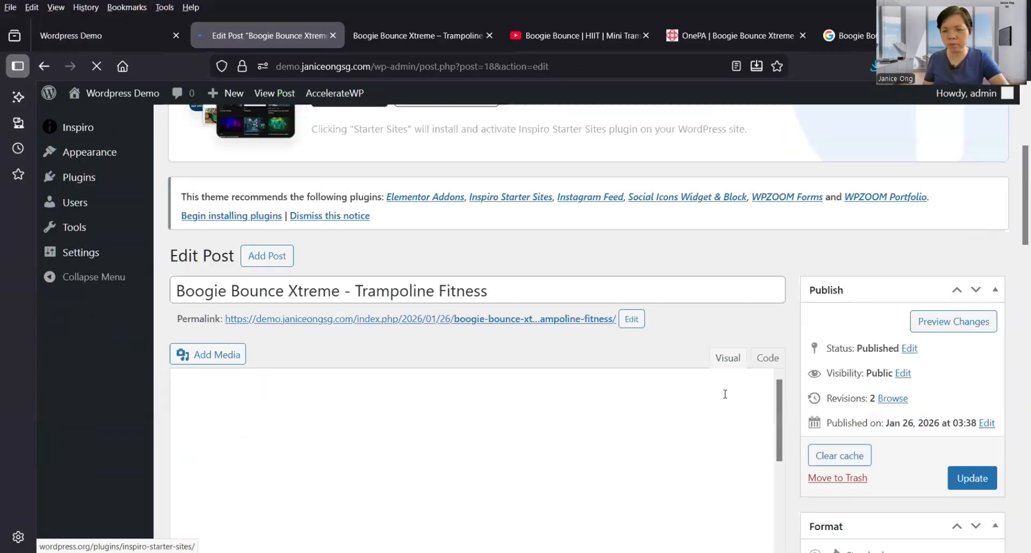
scroll(766, 405, down, 3)
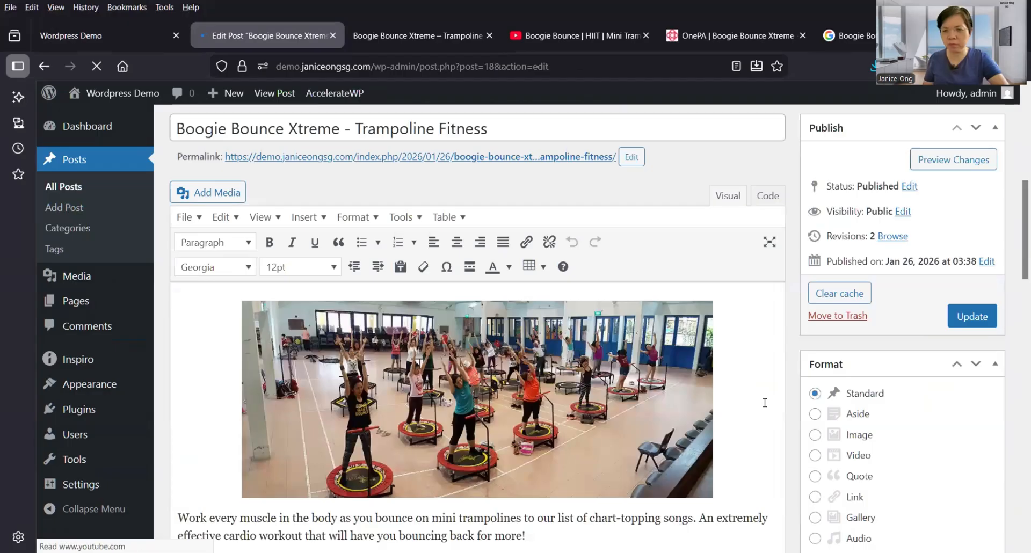
scroll(765, 403, down, 4)
scroll(765, 403, down, 3)
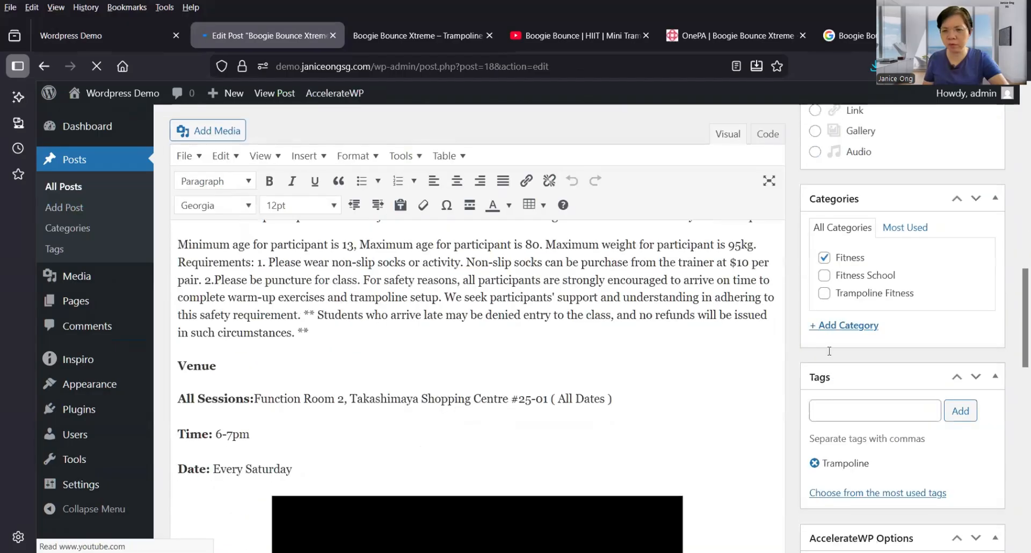
click(823, 294)
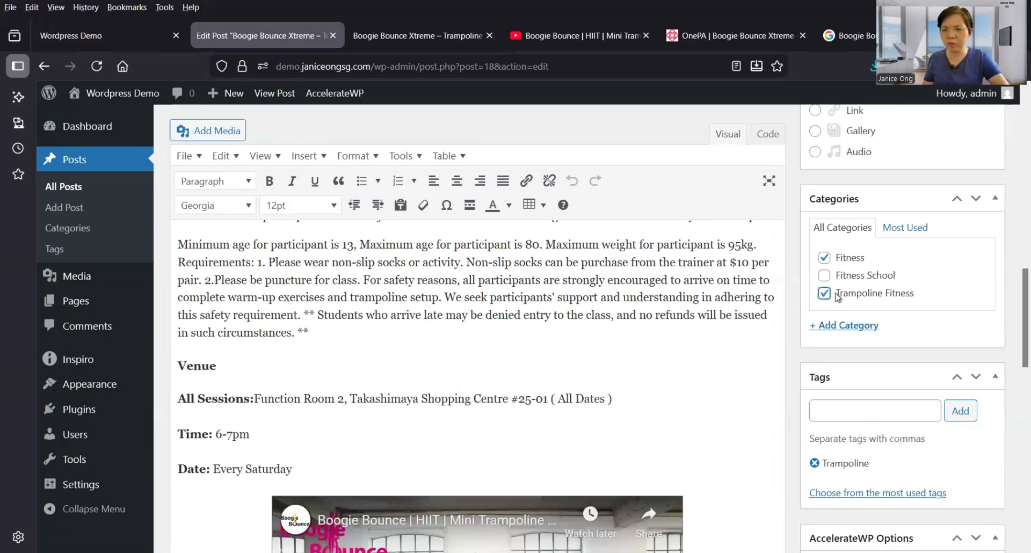
scroll(895, 288, up, 3)
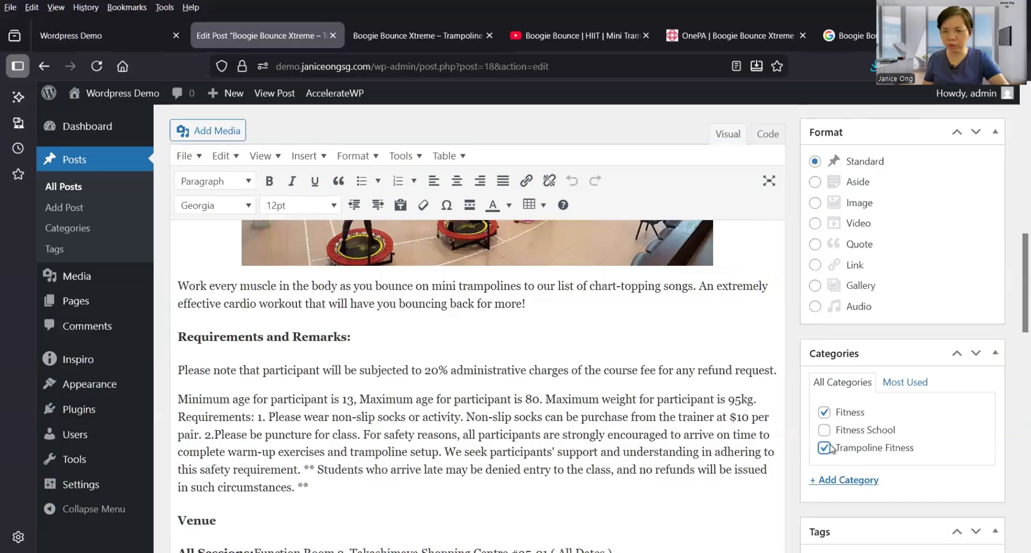
Update the Boogie Bounce Xtreme post to save its category assignment.
scroll(926, 296, up, 3)
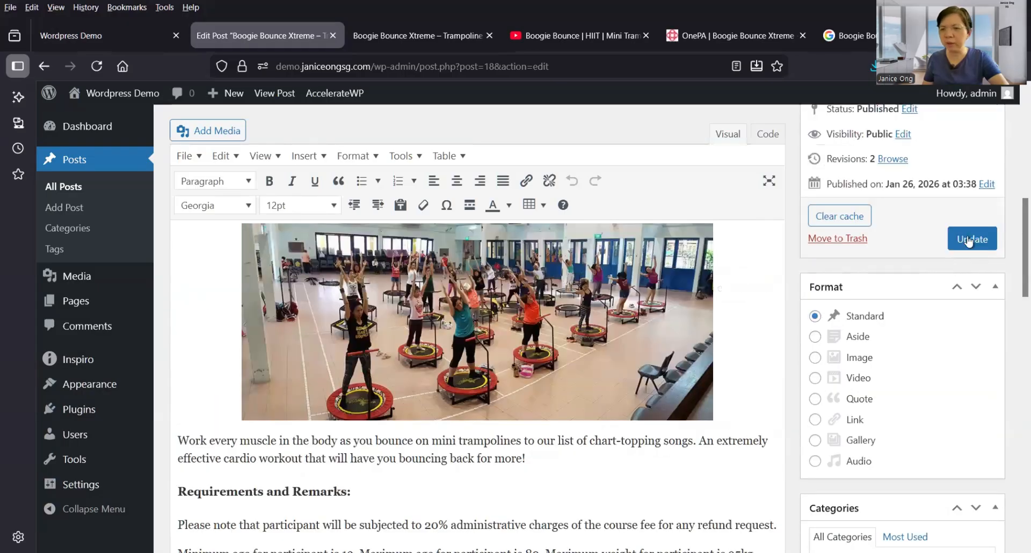
click(972, 239)
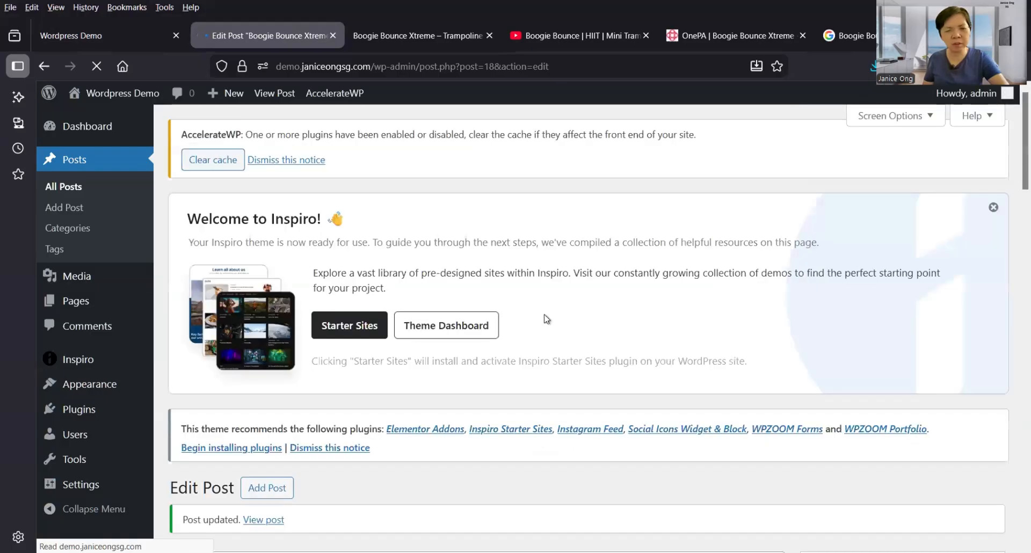
Review the updated post's title, body content, category hierarchy, tag and featured image in the editor.
scroll(546, 318, down, 4)
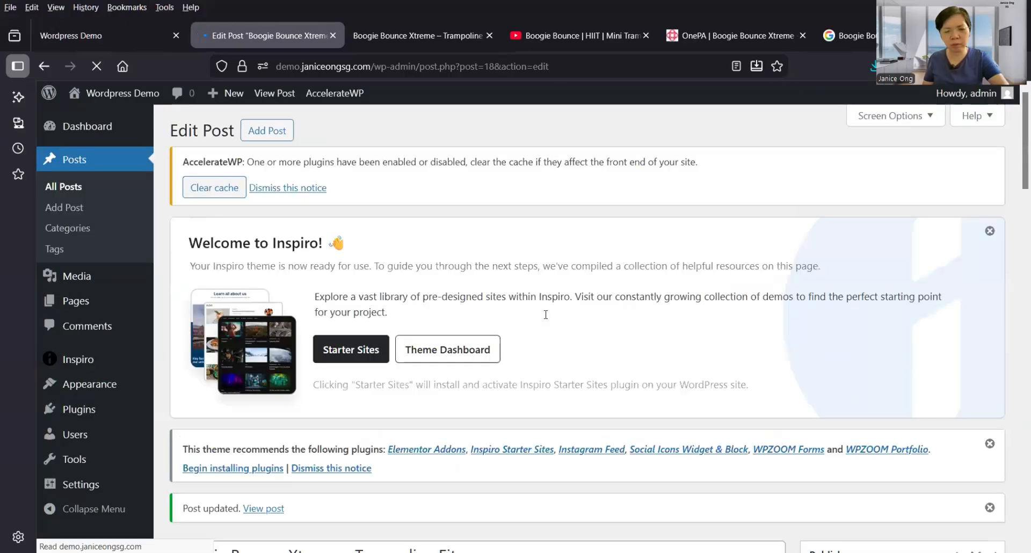
scroll(556, 322, down, 6)
scroll(556, 322, down, 10)
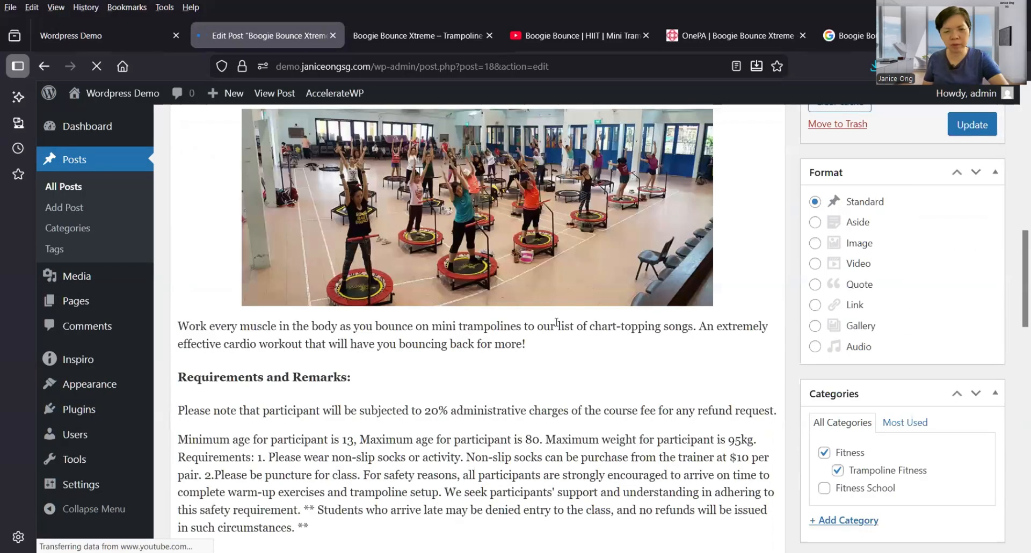
scroll(558, 326, down, 5)
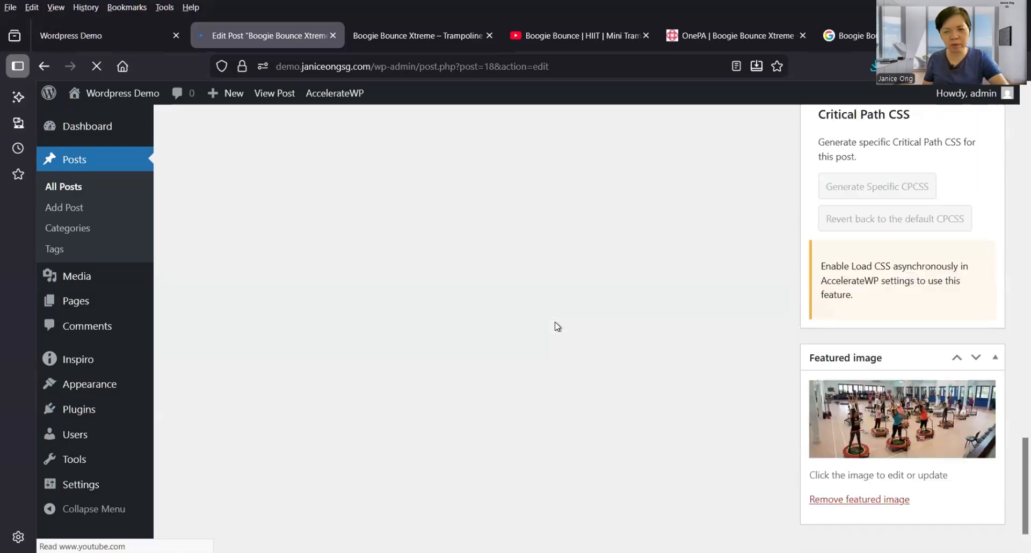
scroll(556, 322, up, 5)
scroll(556, 322, up, 3)
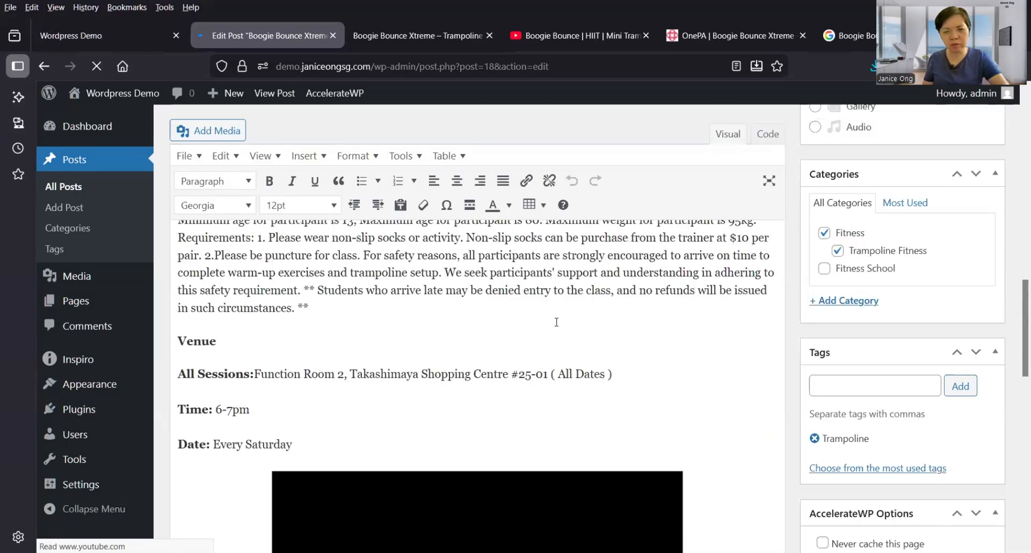
scroll(557, 322, up, 3)
scroll(556, 322, up, 5)
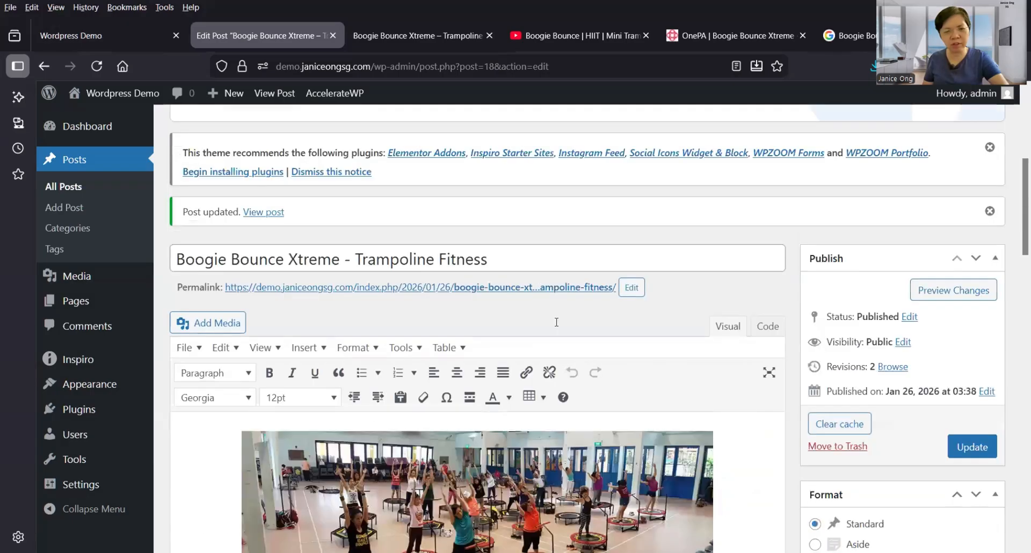
scroll(536, 320, up, 1)
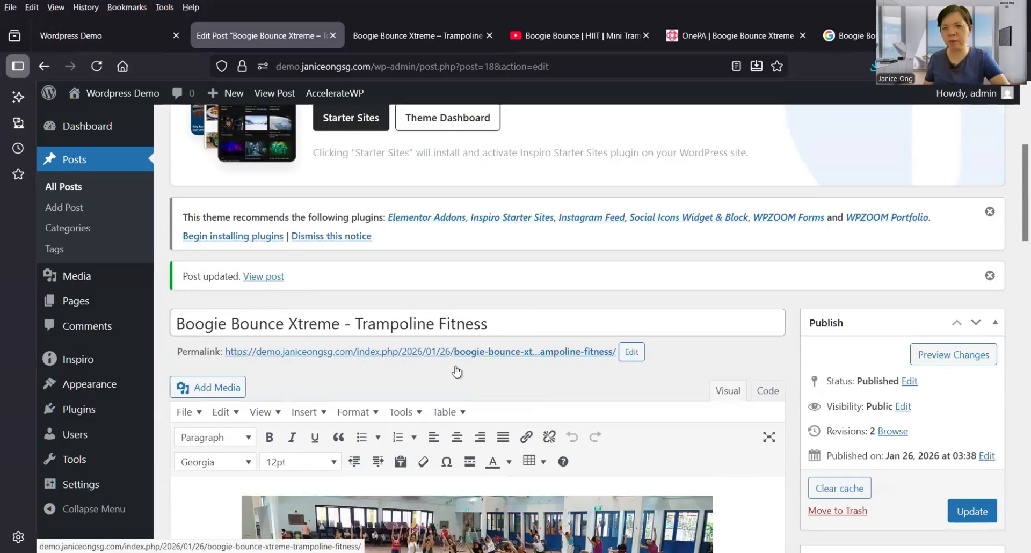
scroll(456, 372, down, 1)
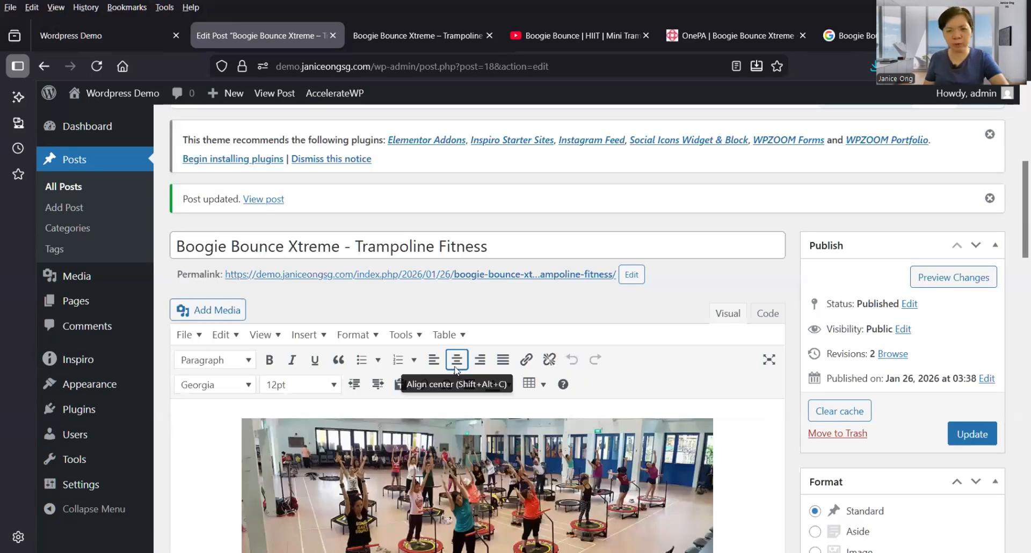
scroll(456, 370, up, 1)
scroll(455, 370, down, 3)
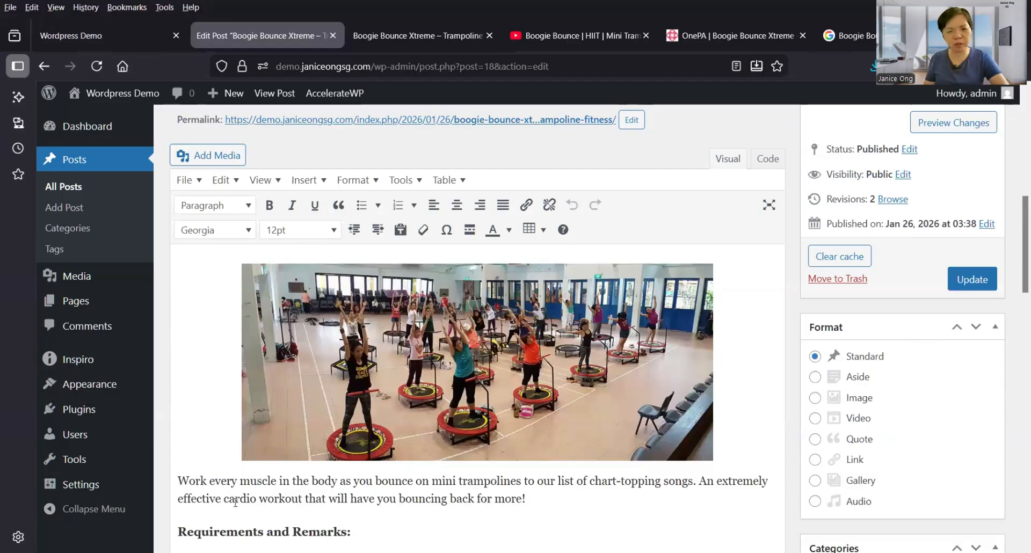
scroll(235, 502, down, 1)
scroll(234, 502, down, 3)
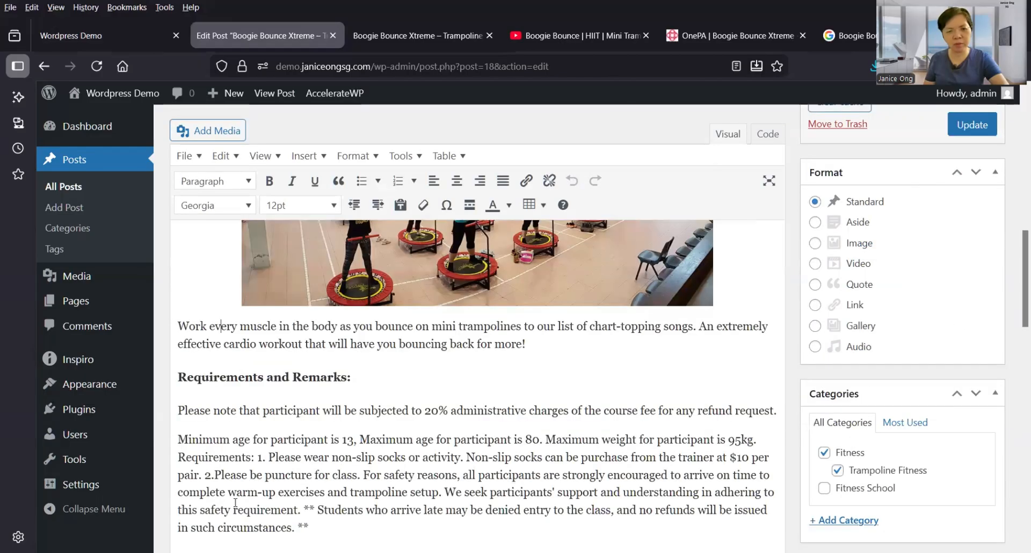
scroll(260, 517, up, 2)
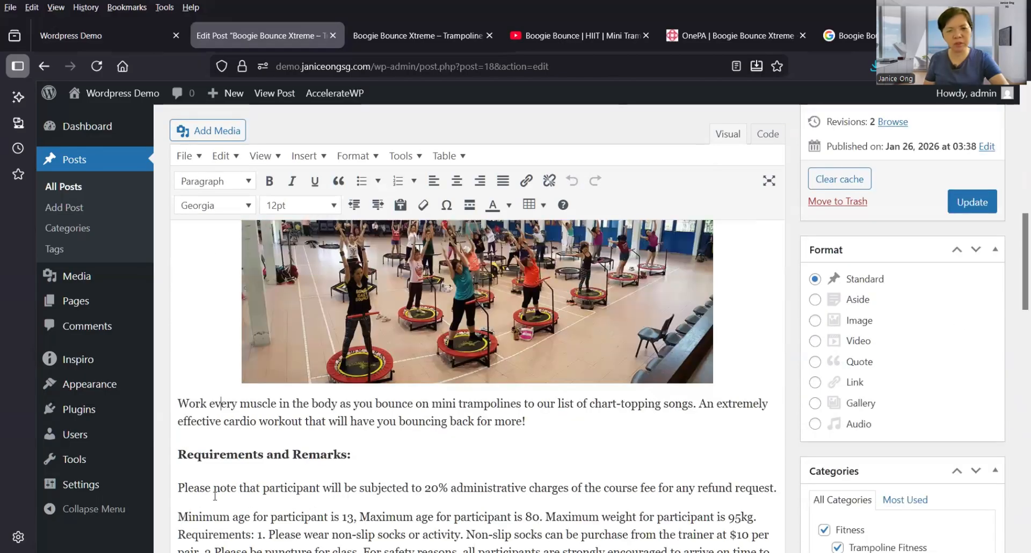
scroll(214, 495, up, 5)
Try the Arial font on the first letters of the "Date:" label in the post body and undo the font change.
scroll(230, 501, down, 10)
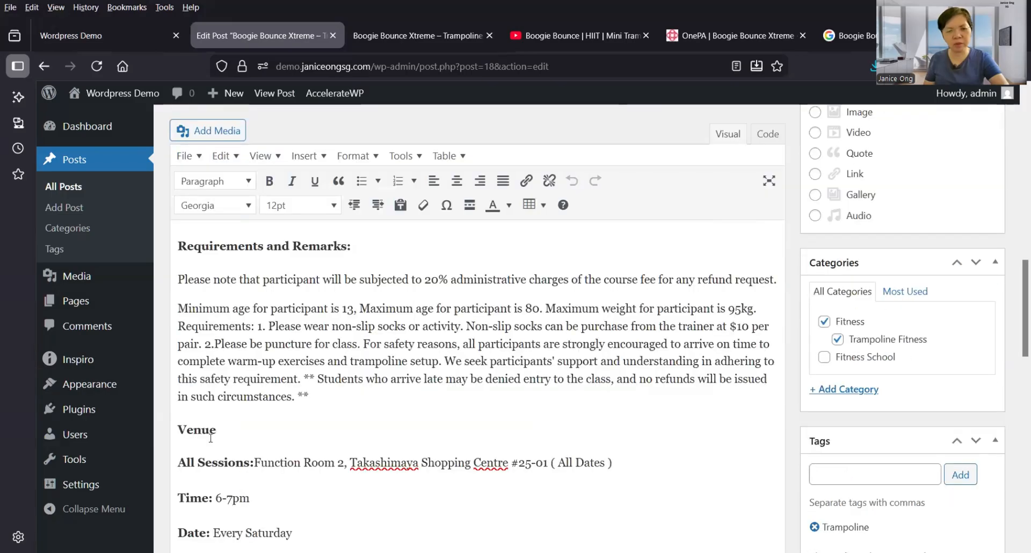
scroll(215, 210, down, 3)
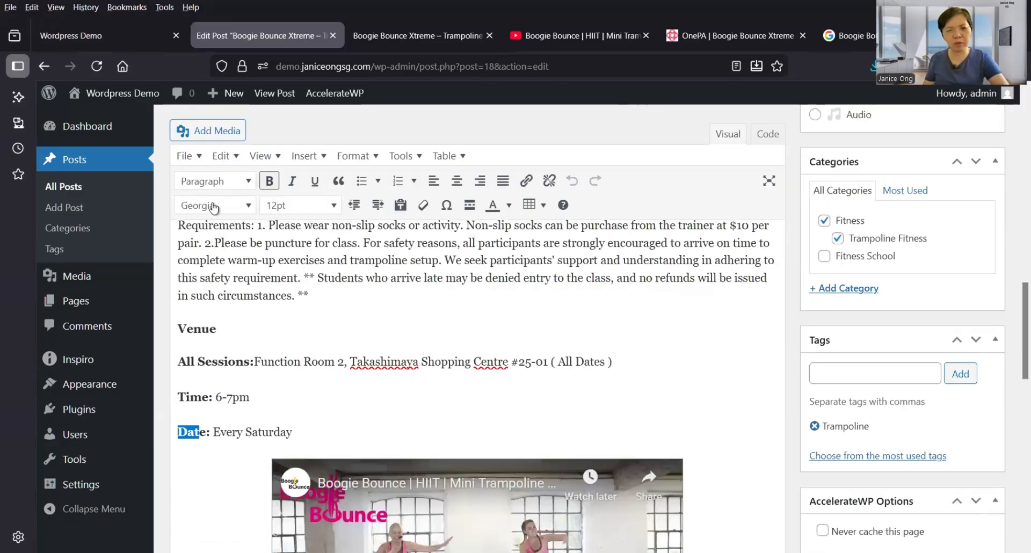
click(215, 210)
click(221, 224)
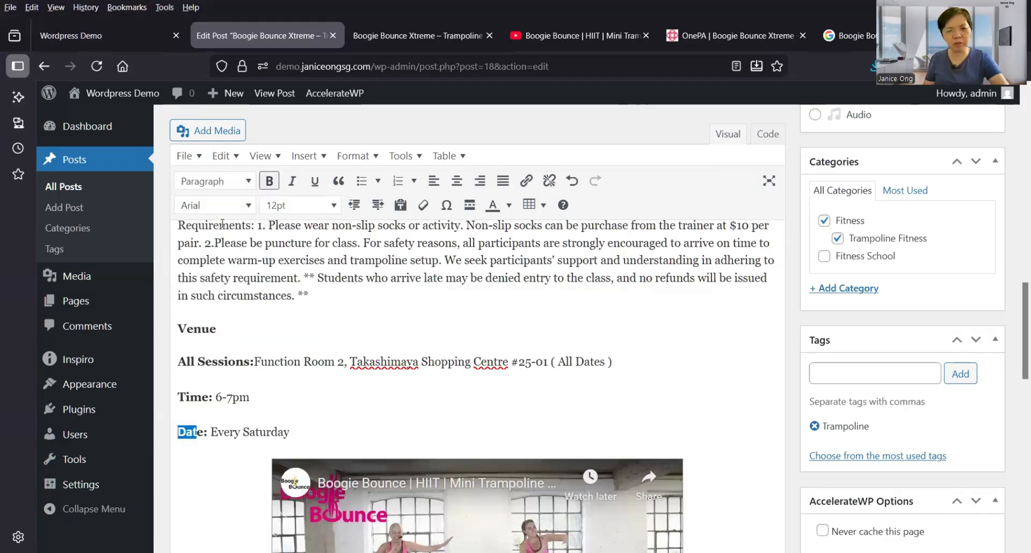
click(216, 209)
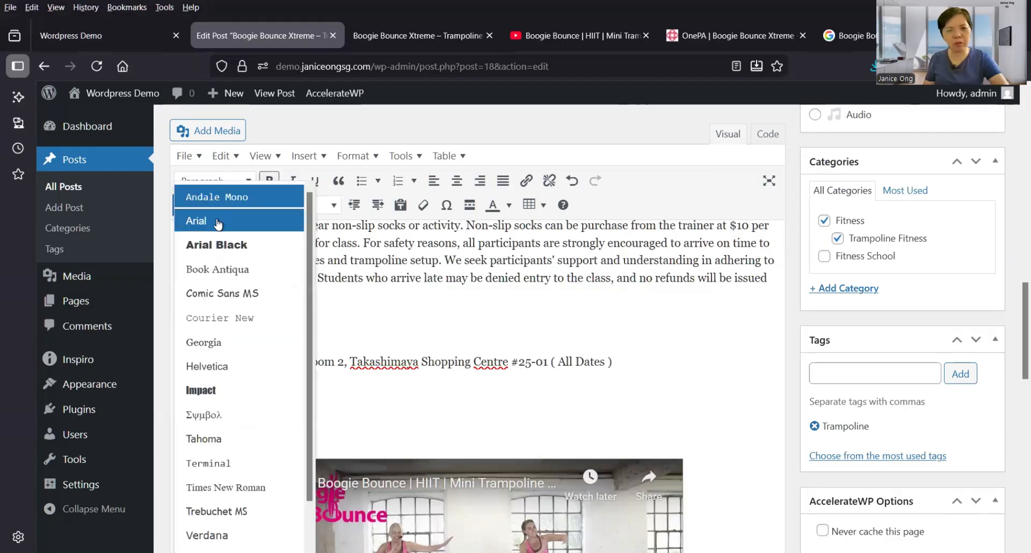
click(317, 296)
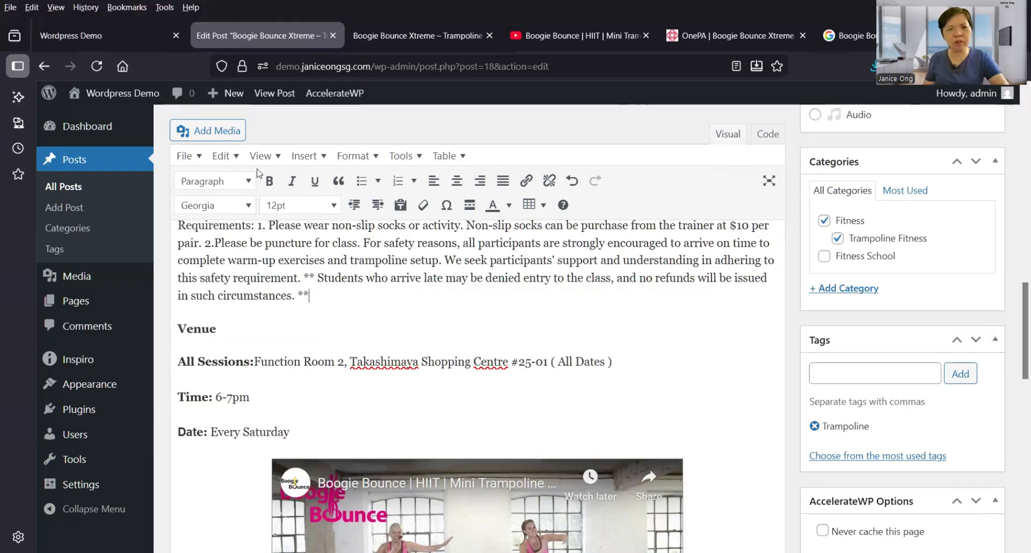
click(233, 183)
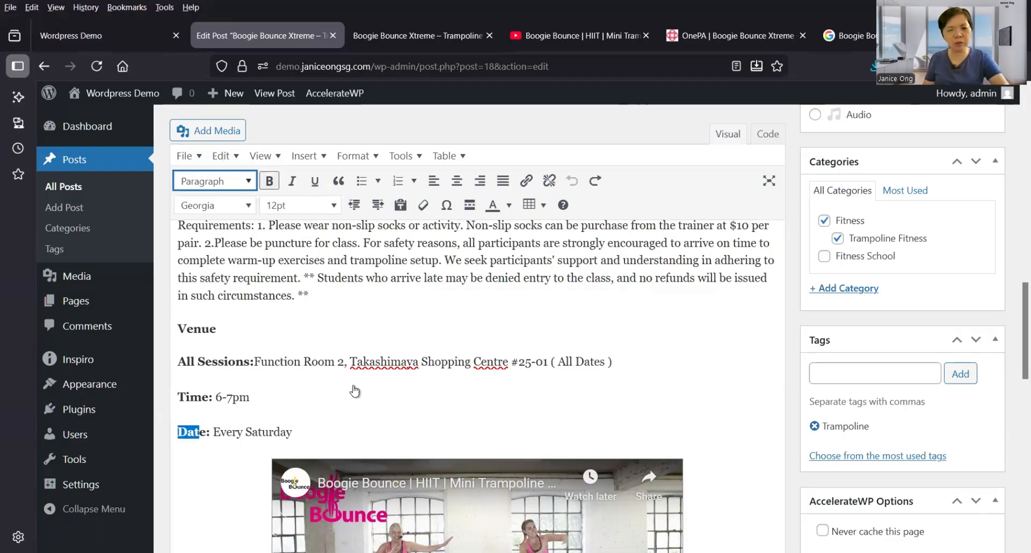
Colour the text "Every Saturday" on the Date line red.
click(329, 314)
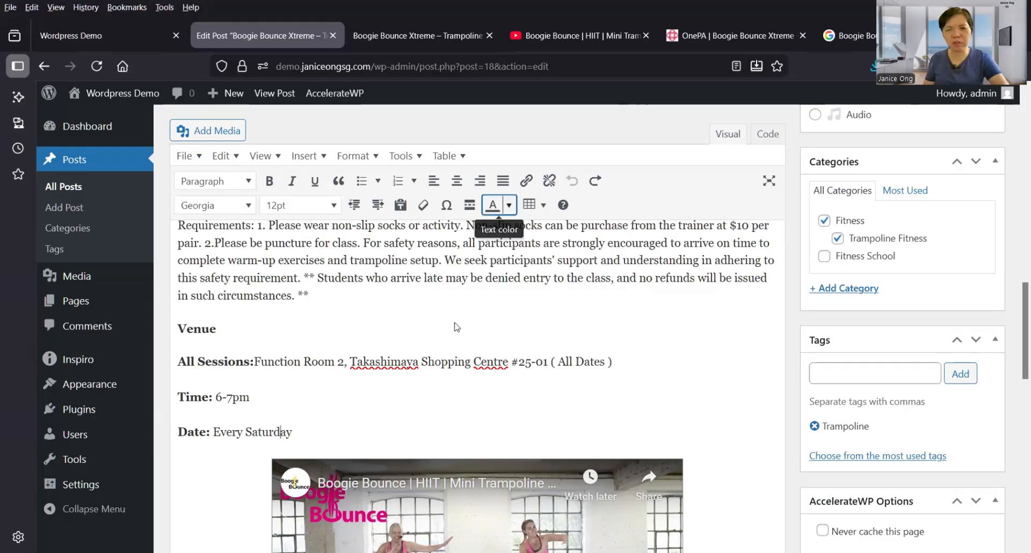
key(Down)
drag(217, 430, 292, 432)
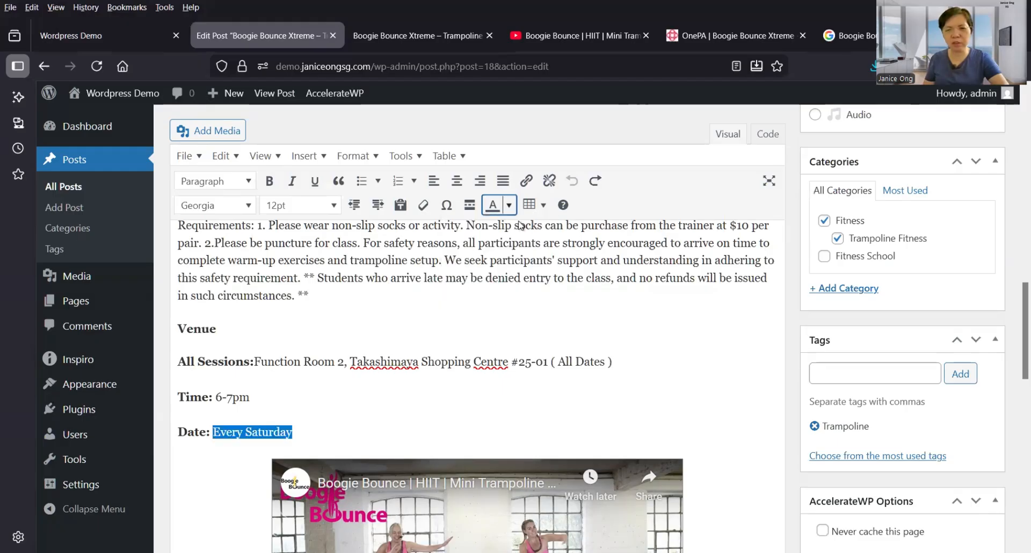
key(Down)
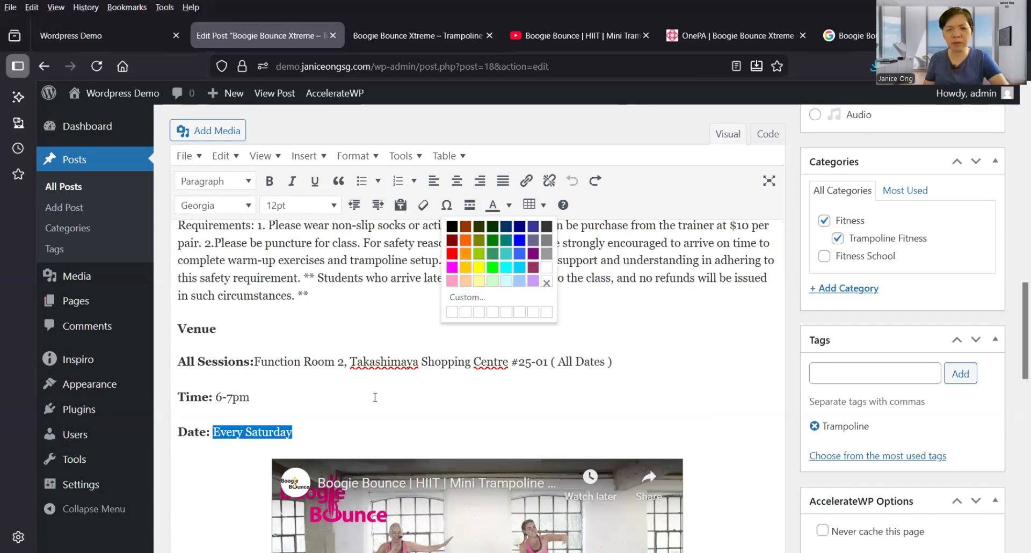
key(Down)
key(Down)
key(Return)
click(349, 413)
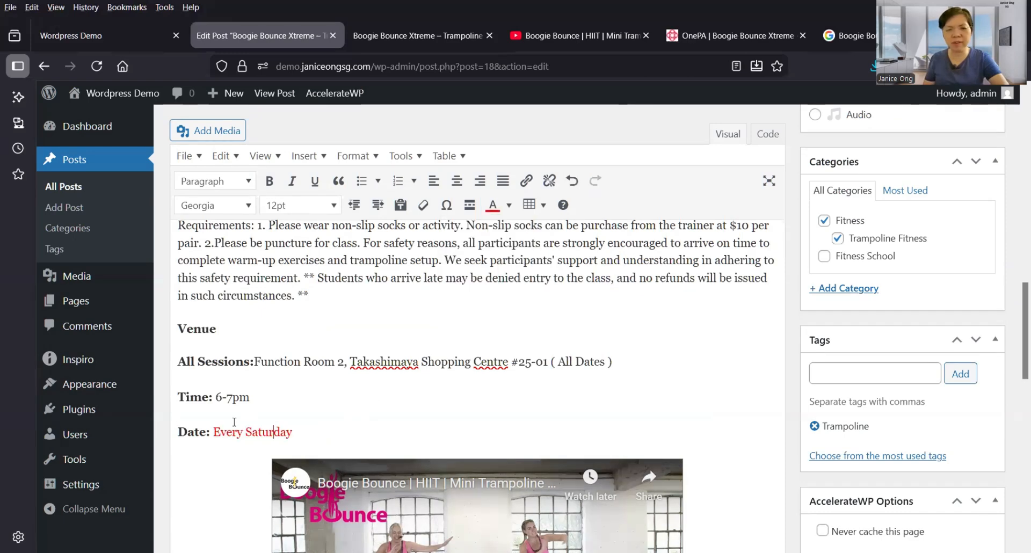
Change the text colour of "Every Saturday" on the Date line to blue.
drag(220, 432, 293, 432)
key(shift+Left)
key(shift+Left)
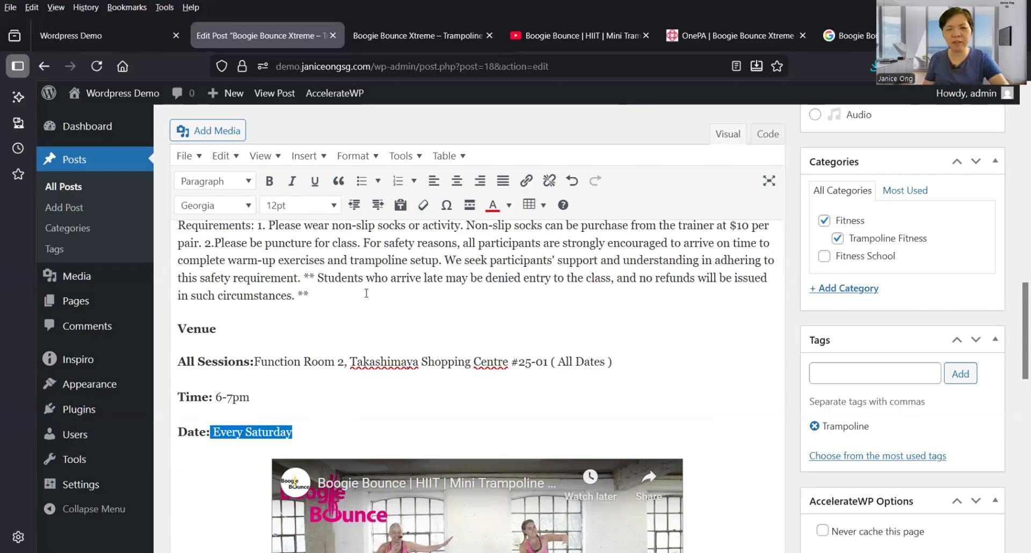
click(509, 206)
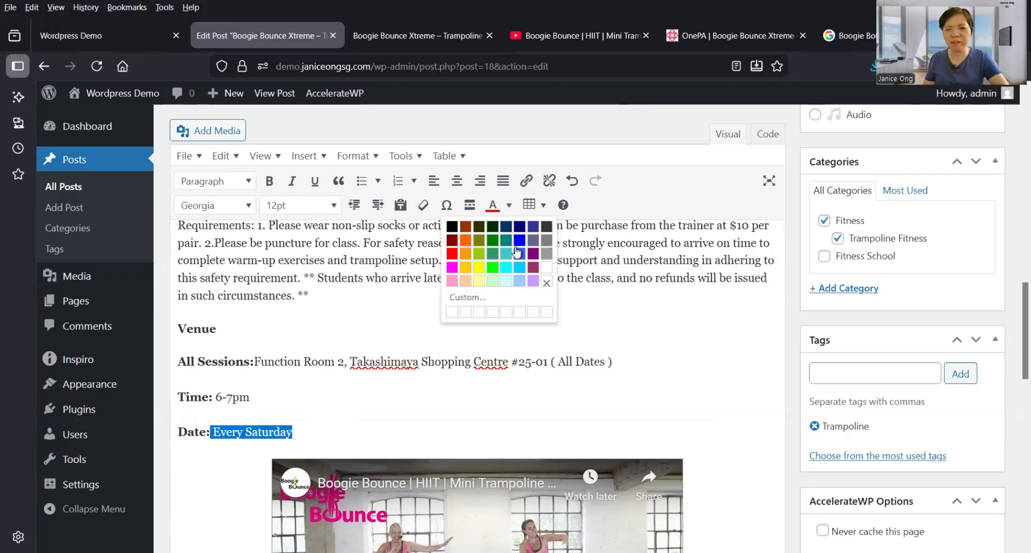
click(384, 411)
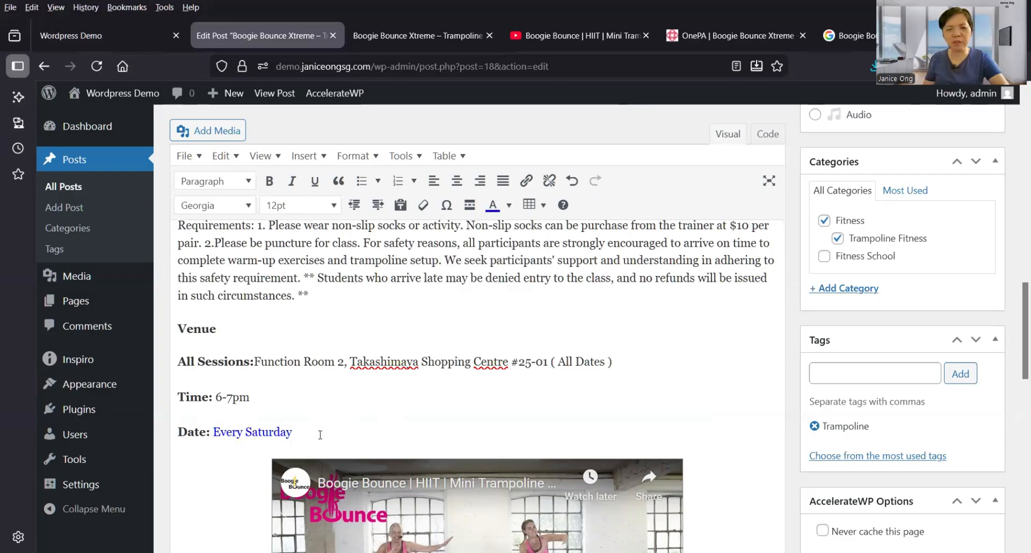
Set the text colour of "Every Saturday" on the Date line to black.
drag(293, 433, 214, 434)
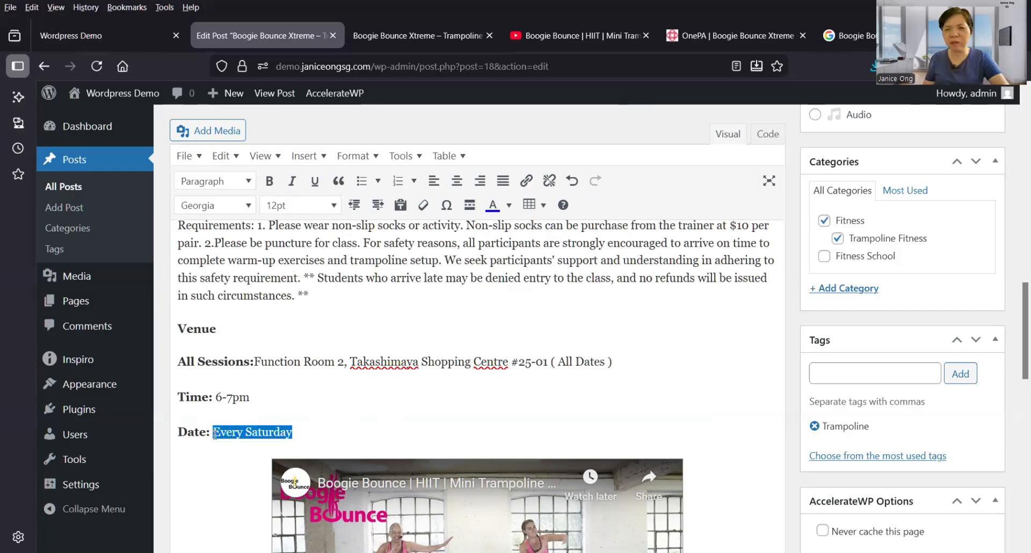
click(508, 204)
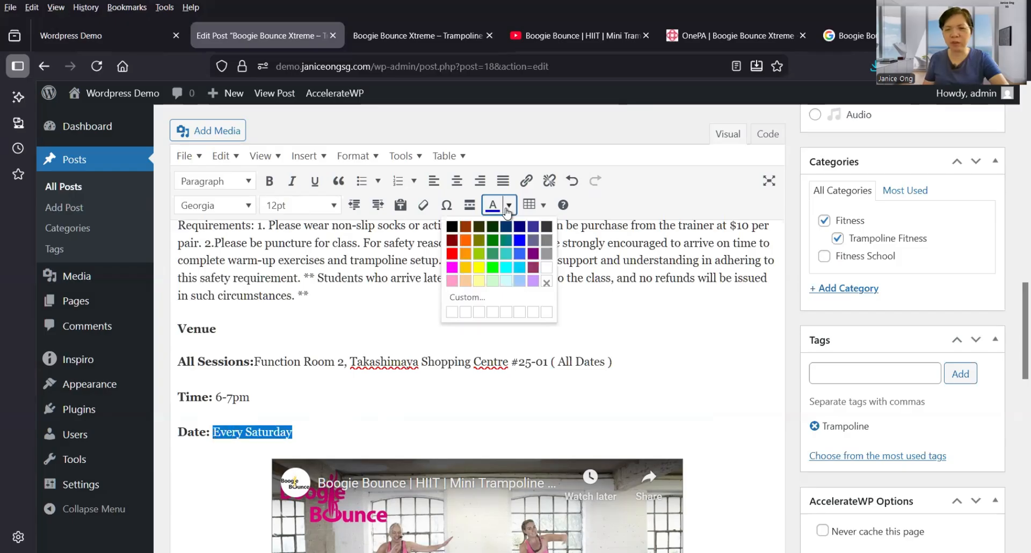
click(355, 344)
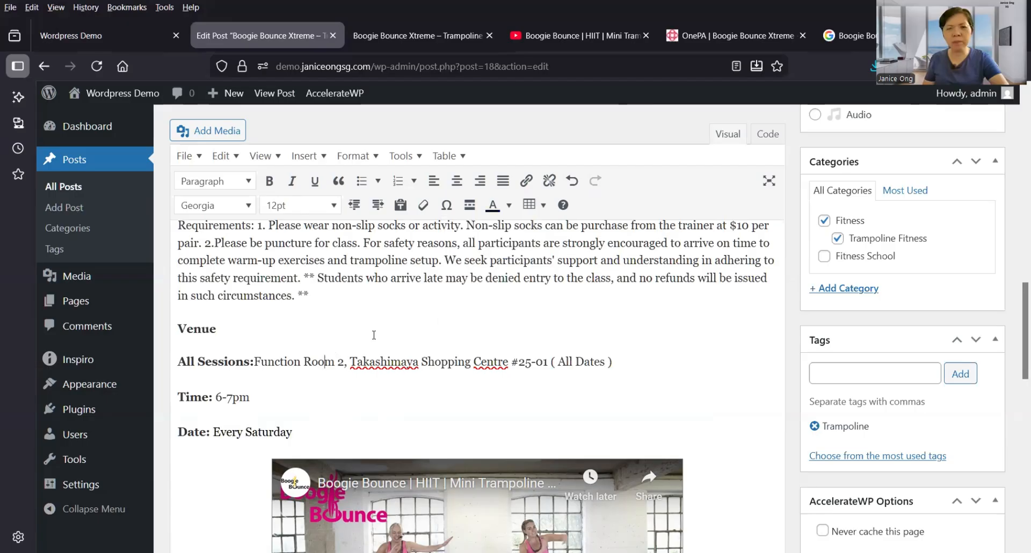
Centre the Venue heading together with the All Sessions, Time and Date lines below it.
scroll(370, 338, up, 3)
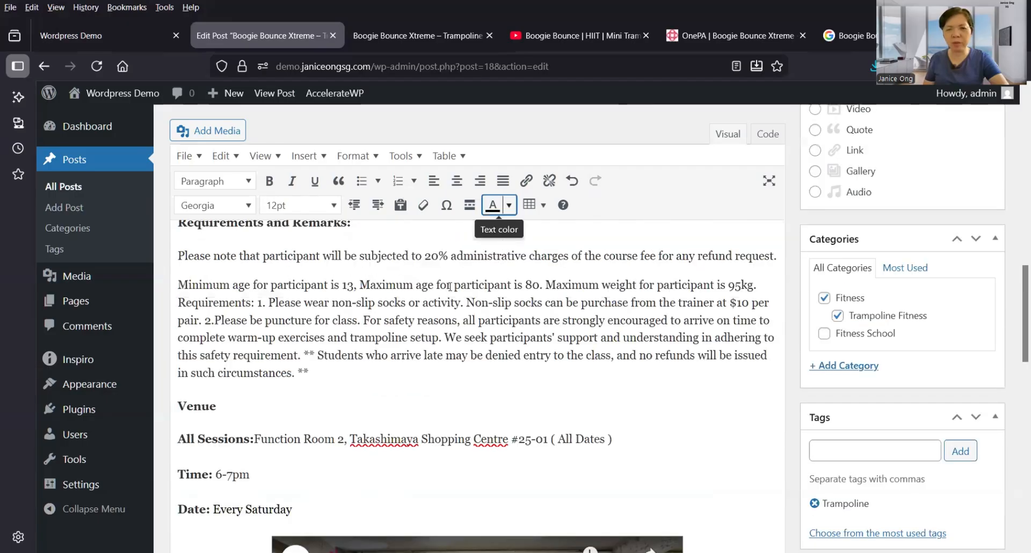
click(319, 437)
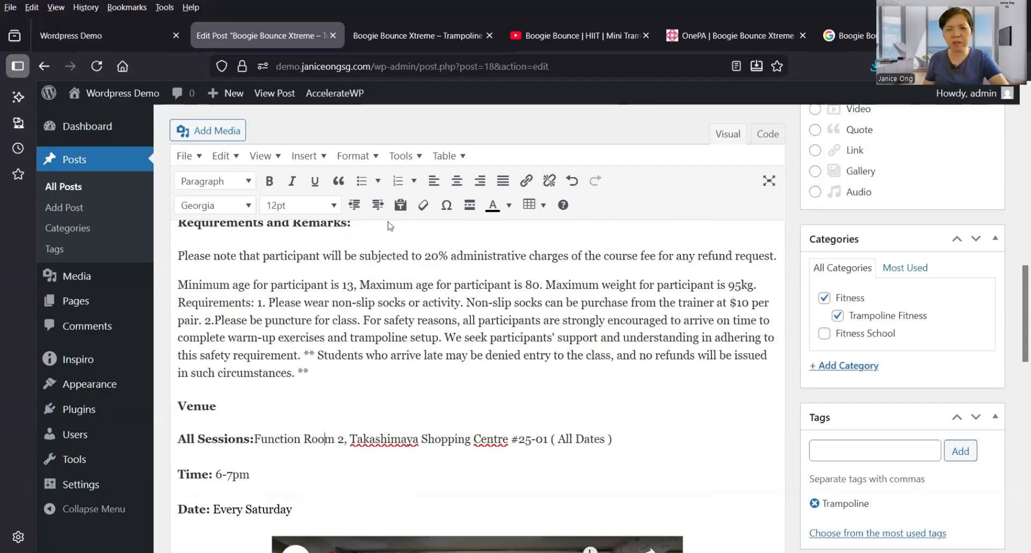
drag(332, 508, 161, 509)
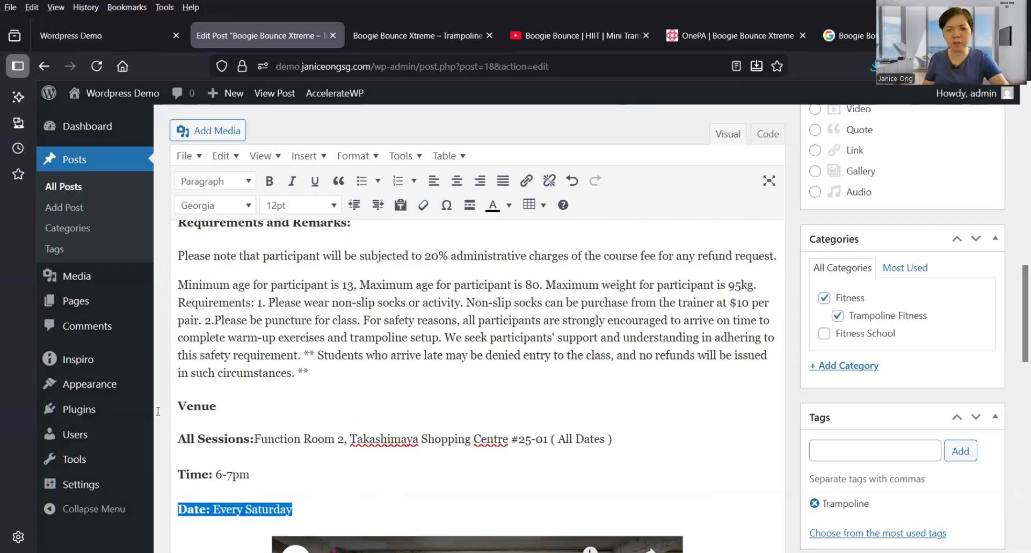
shift+click(233, 392)
click(457, 181)
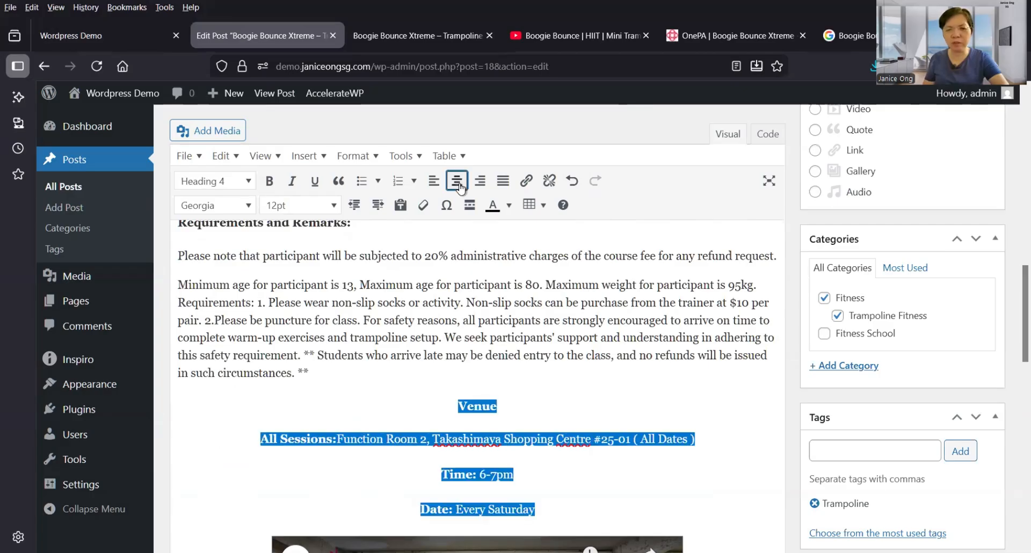
click(493, 336)
Look over the post's image and description text, and update the published post.
scroll(490, 336, up, 5)
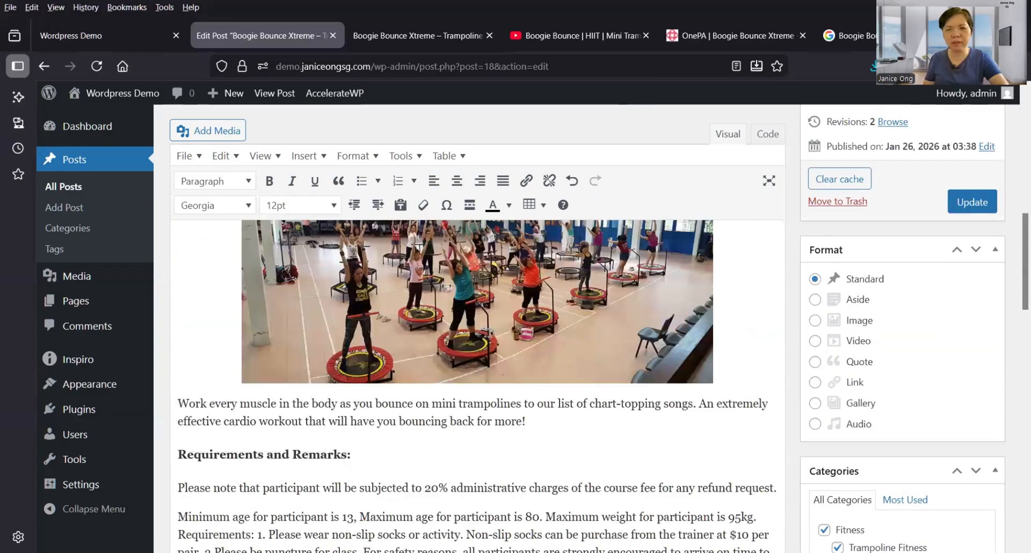
scroll(490, 334, up, 4)
scroll(490, 333, down, 4)
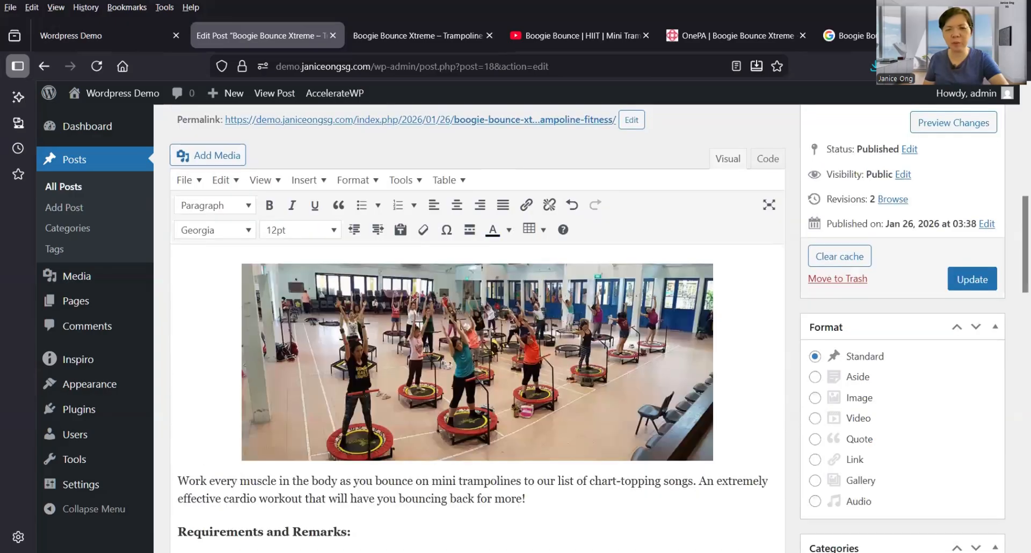
scroll(490, 333, down, 5)
scroll(749, 249, up, 4)
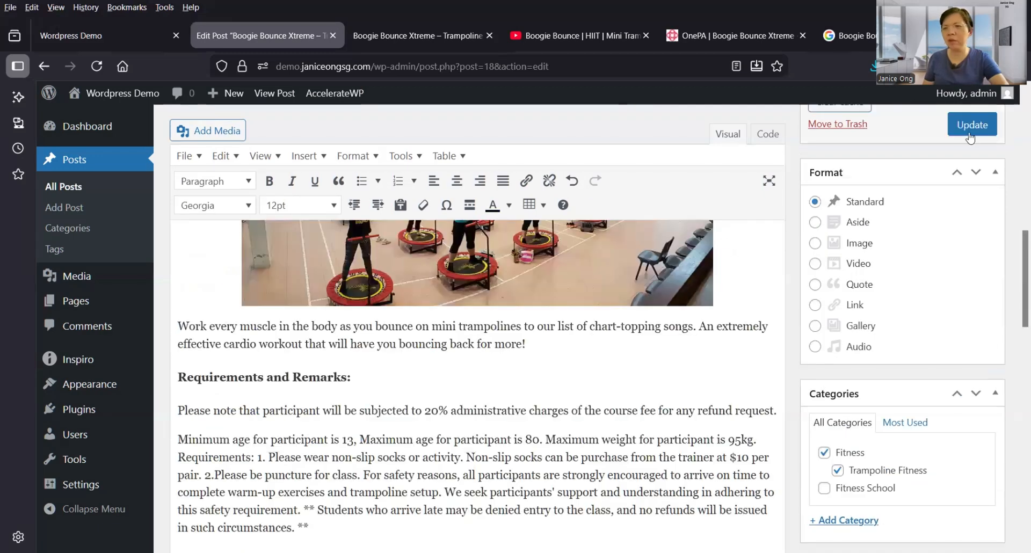
key(ctrl+s)
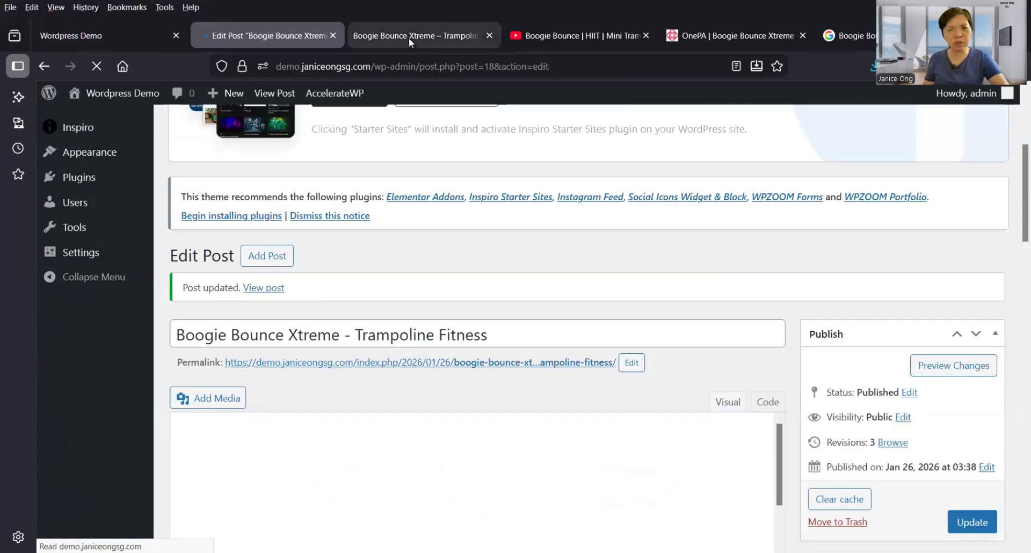
View the published Boogie Bounce Xtreme post page and return to the post editor.
click(408, 38)
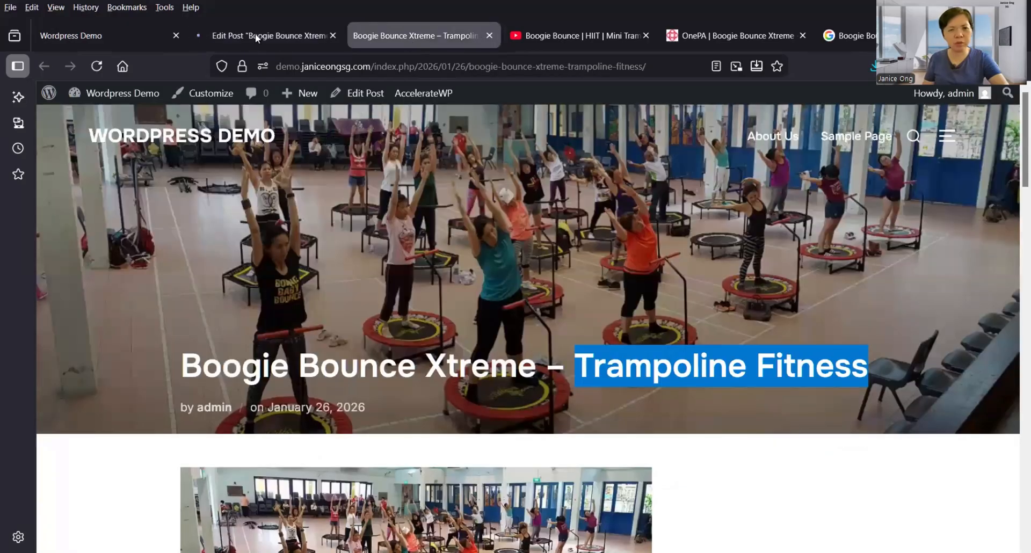
click(255, 34)
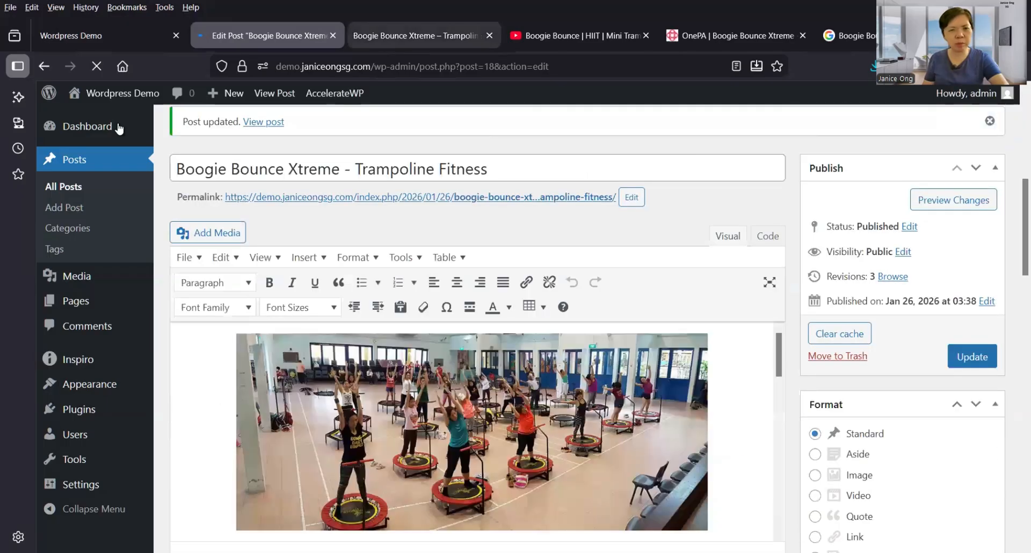
key(ctrl+Tab)
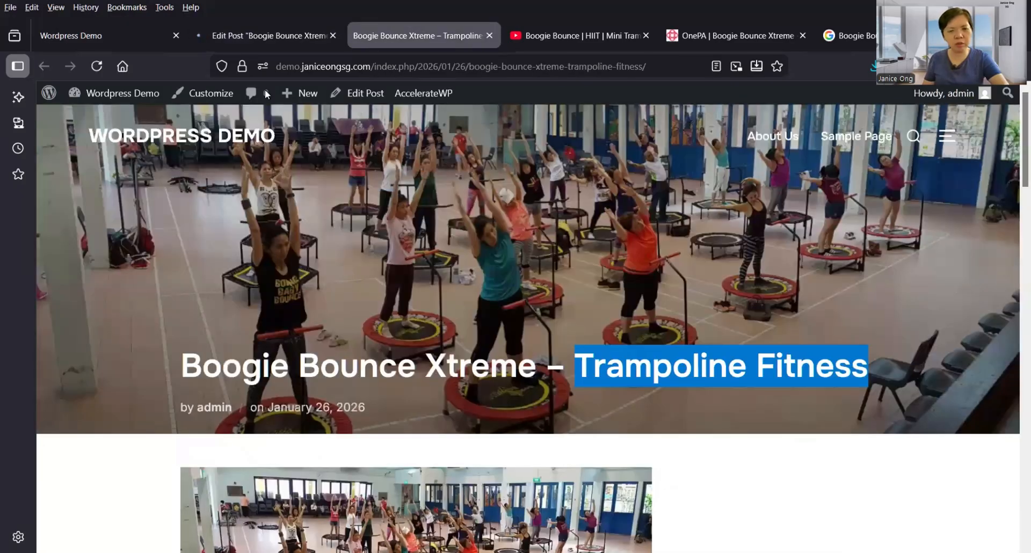
key(ctrl+shift+Tab)
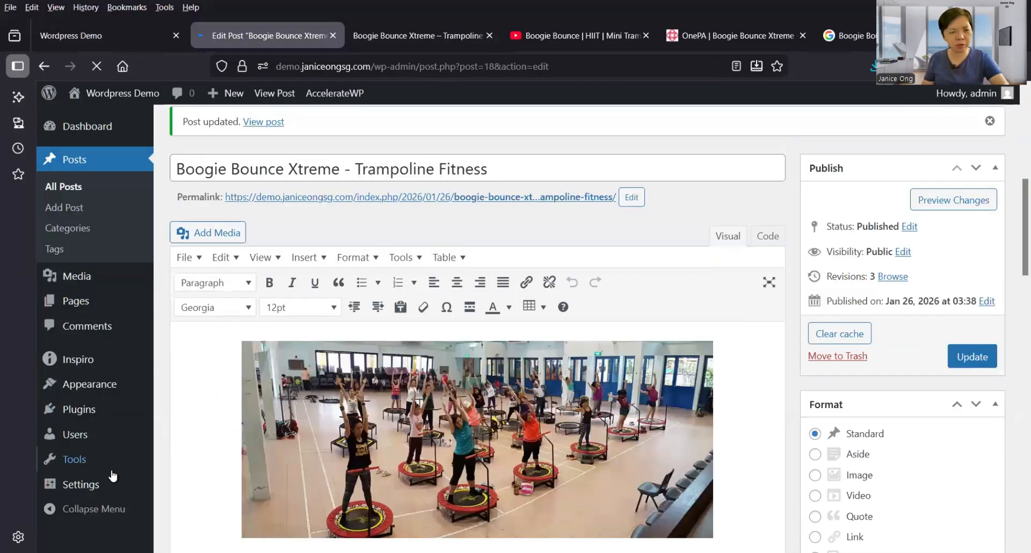
Open the site's general settings and replace the site title with "ABC Fitness".
mouse_move(93, 485)
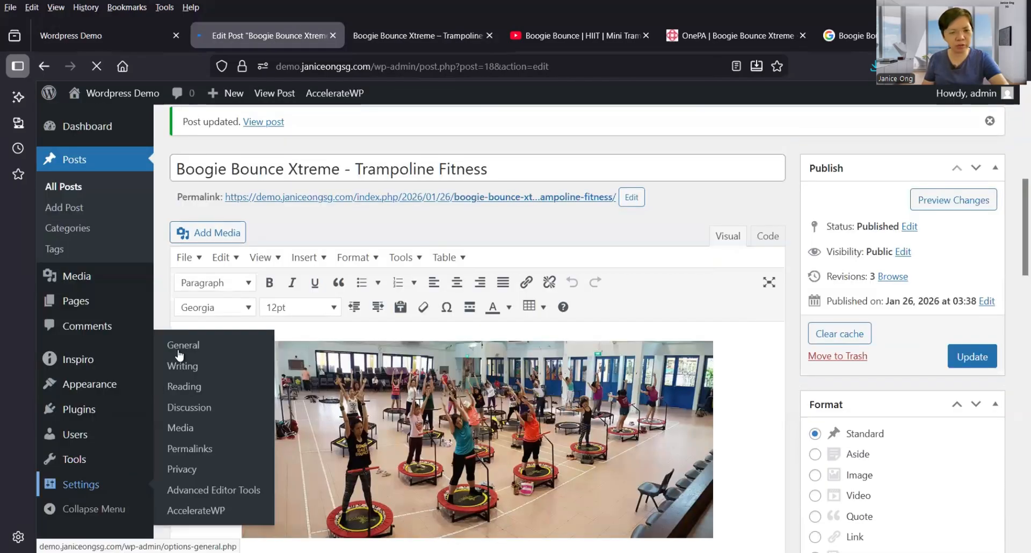
click(179, 350)
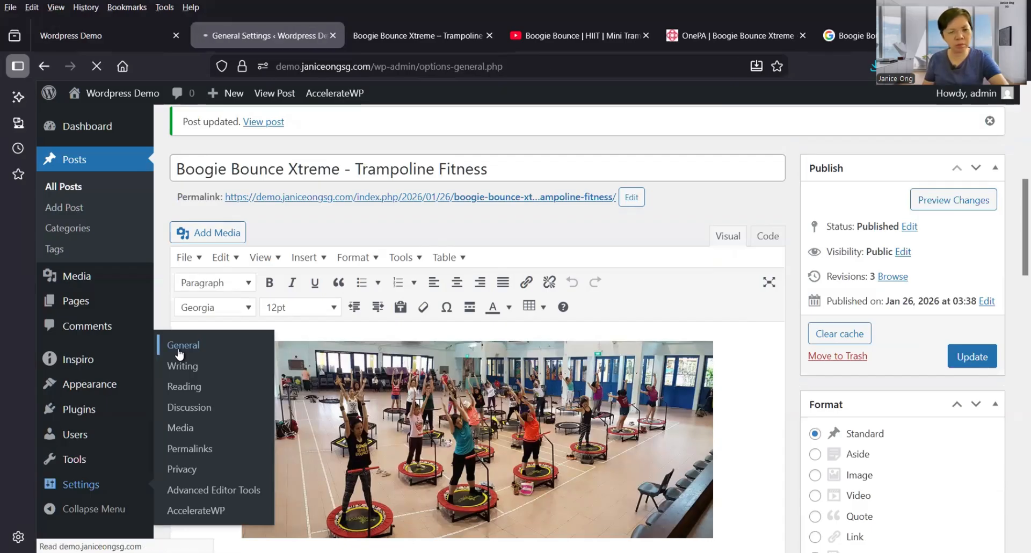
scroll(426, 300, down, 4)
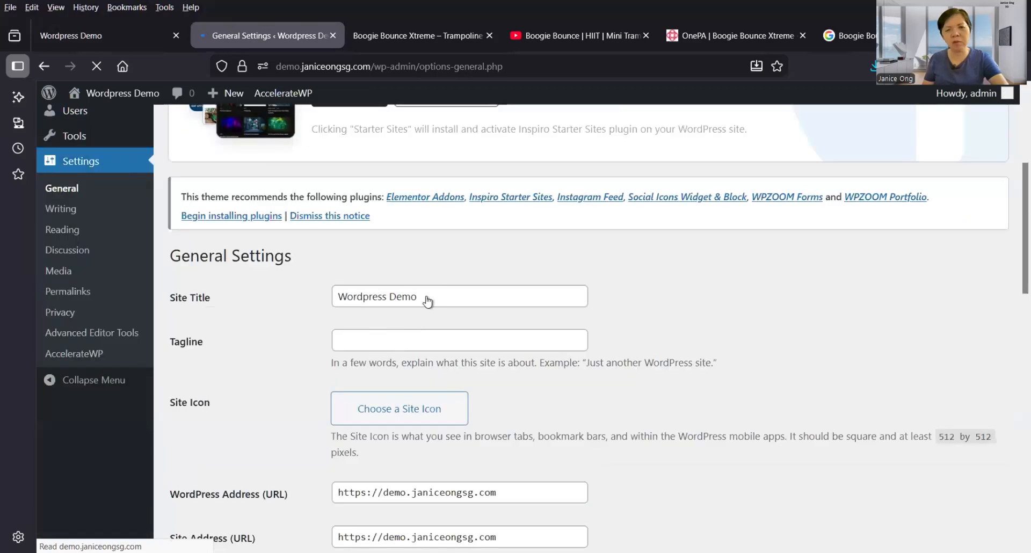
drag(427, 297, 292, 292)
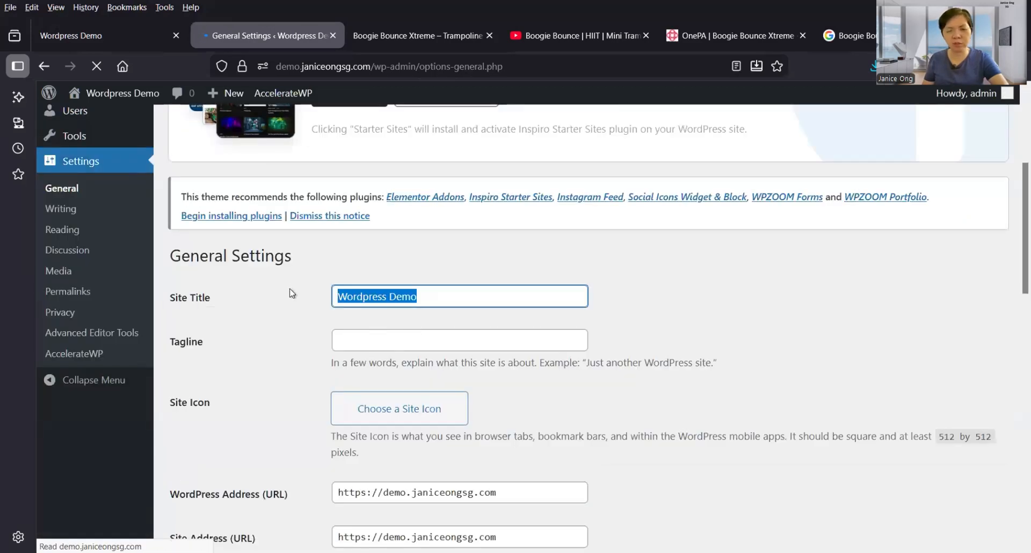
text(AB)
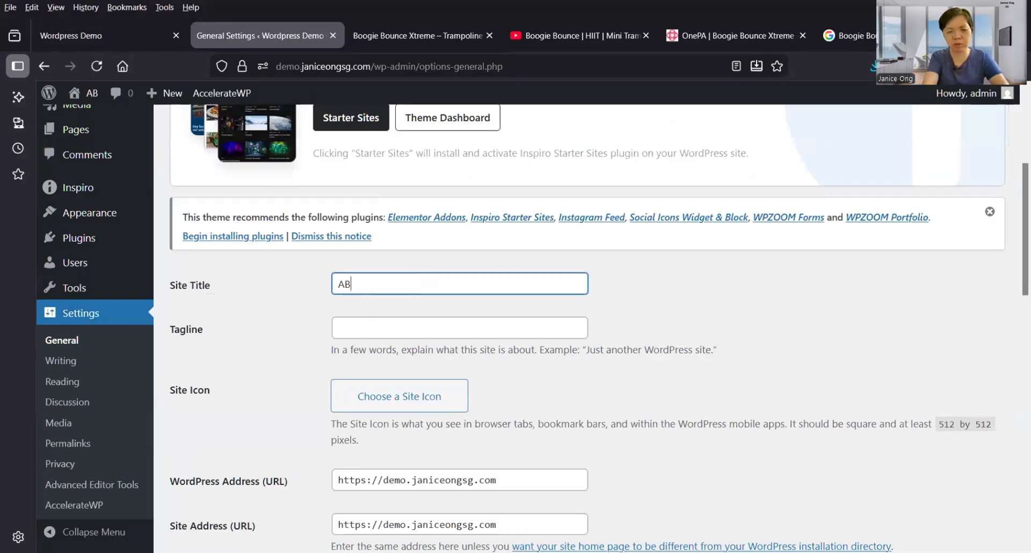
text(C Fitness)
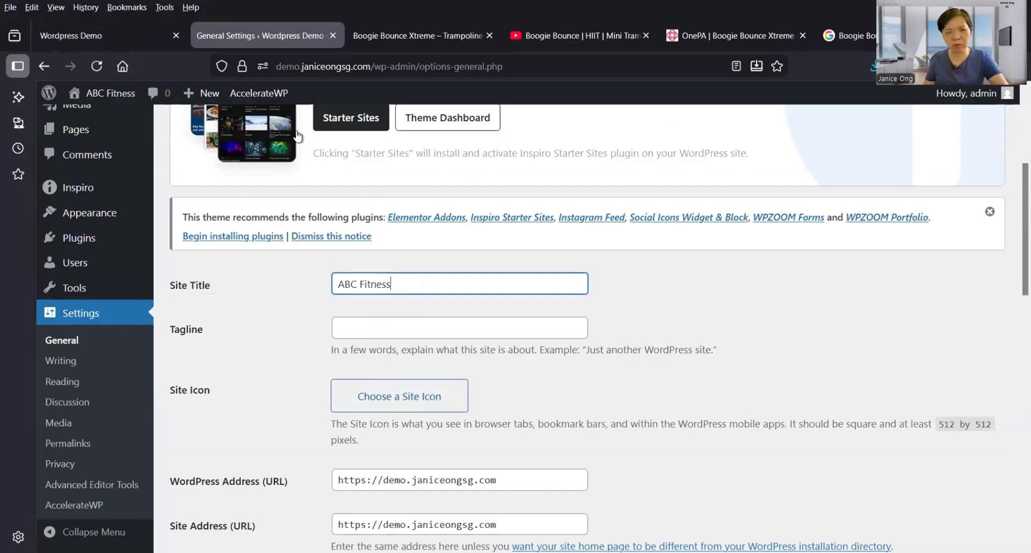
mouse_move(244, 105)
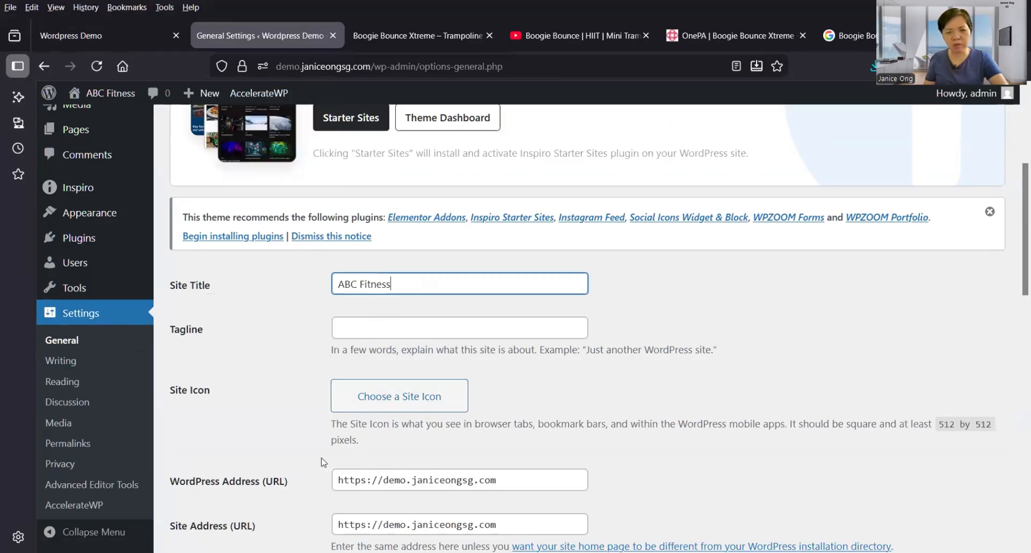
Set the site's timezone to Singapore and save the general settings.
scroll(384, 324, down, 3)
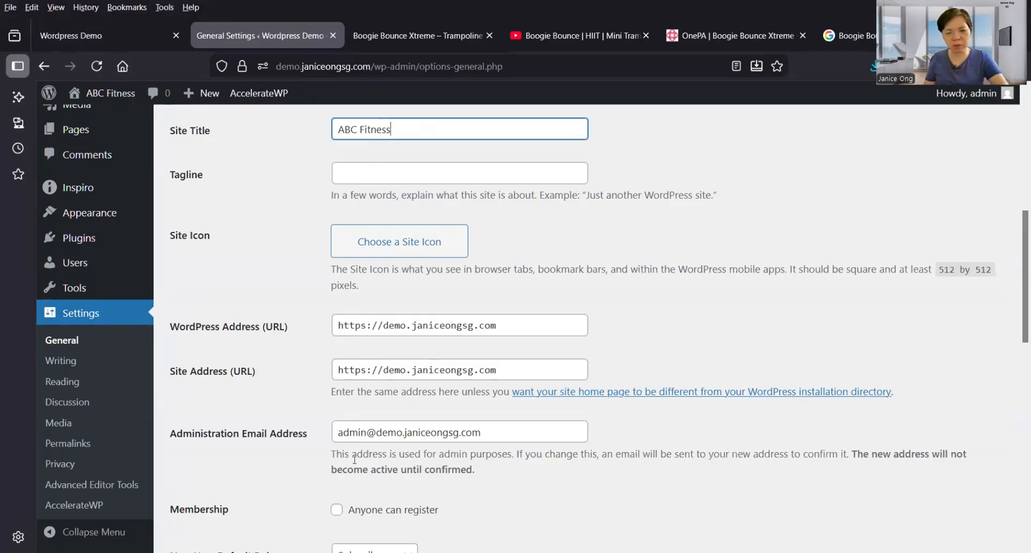
scroll(312, 272, down, 3)
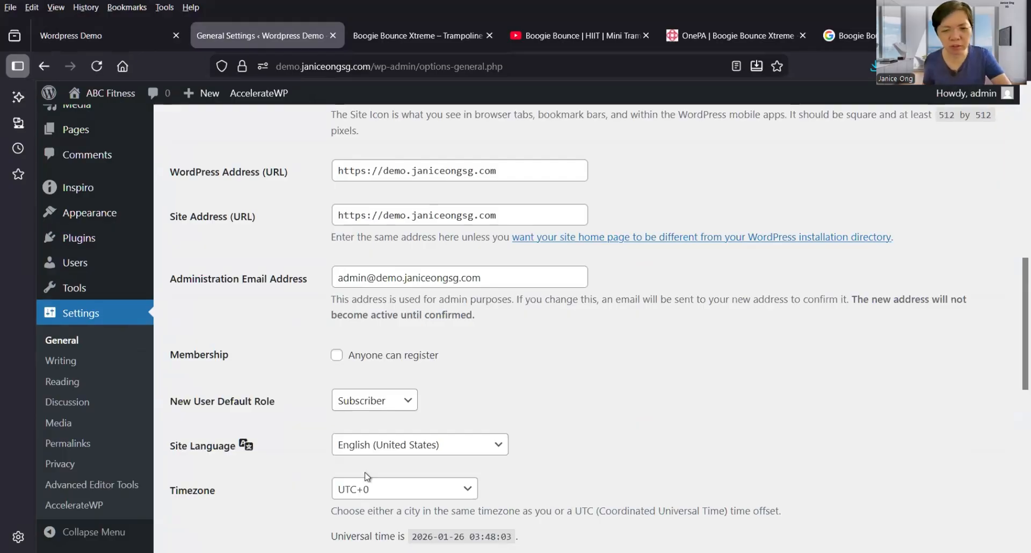
click(390, 490)
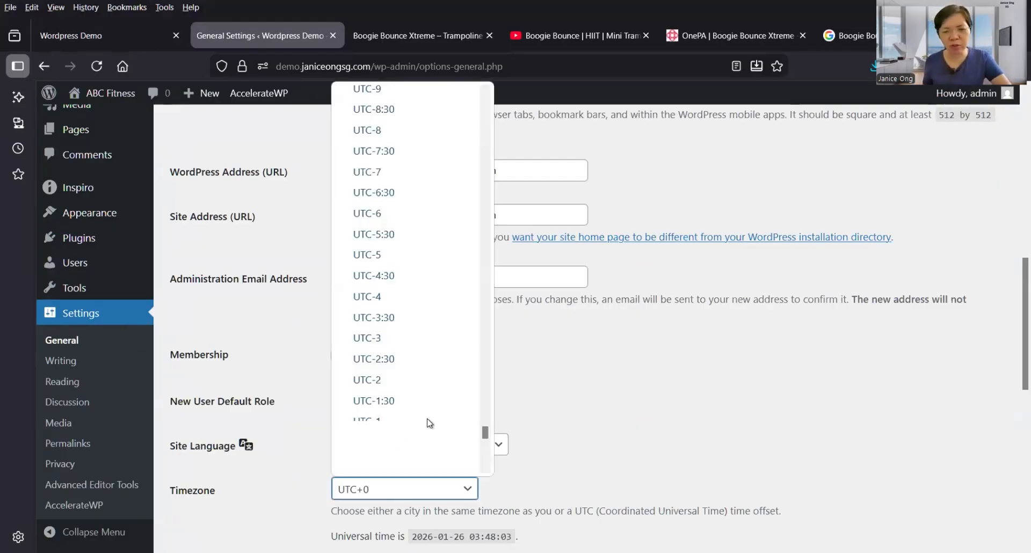
scroll(433, 420, down, 5)
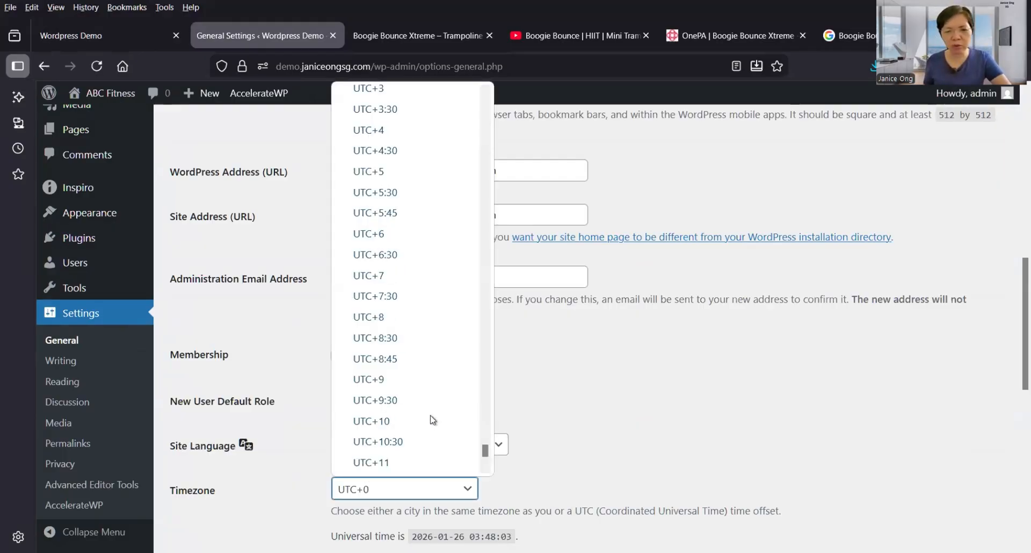
scroll(433, 419, up, 10)
scroll(433, 419, up, 5)
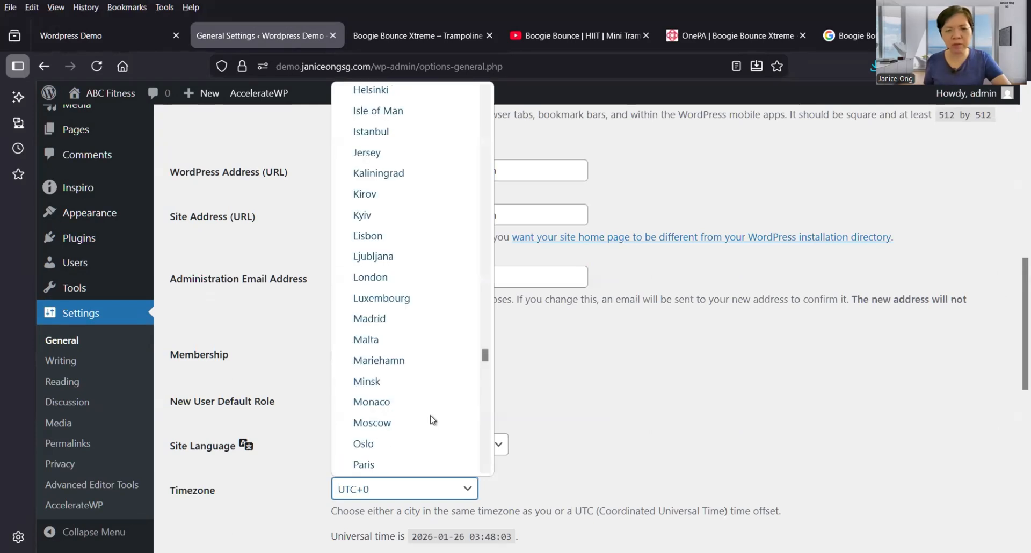
scroll(432, 419, up, 5)
scroll(433, 419, up, 5)
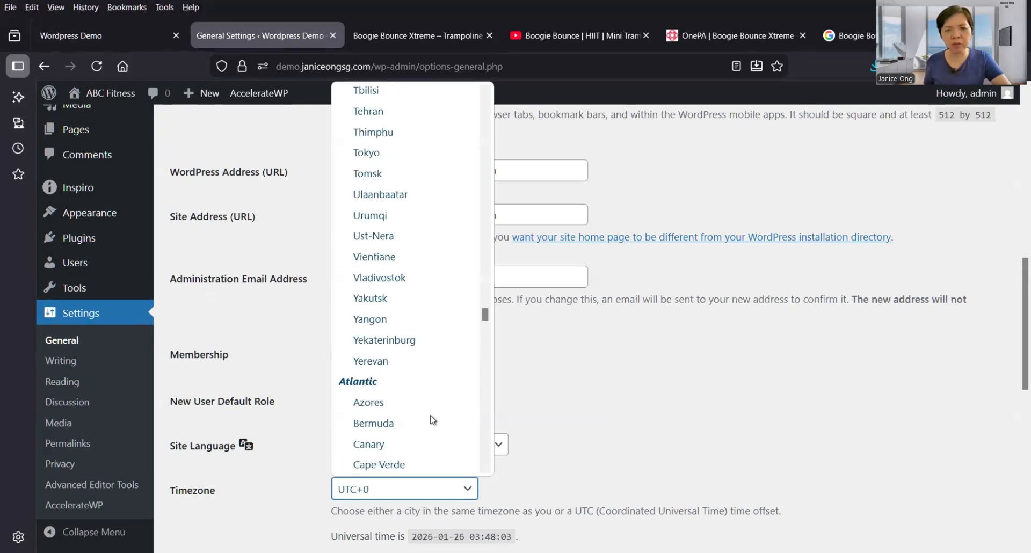
scroll(392, 278, up, 5)
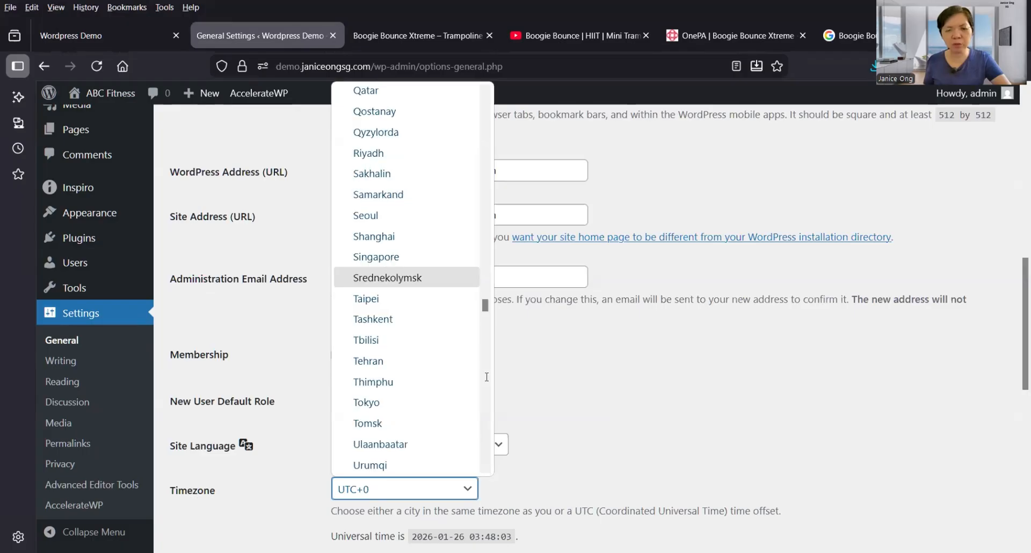
click(376, 257)
scroll(556, 420, down, 8)
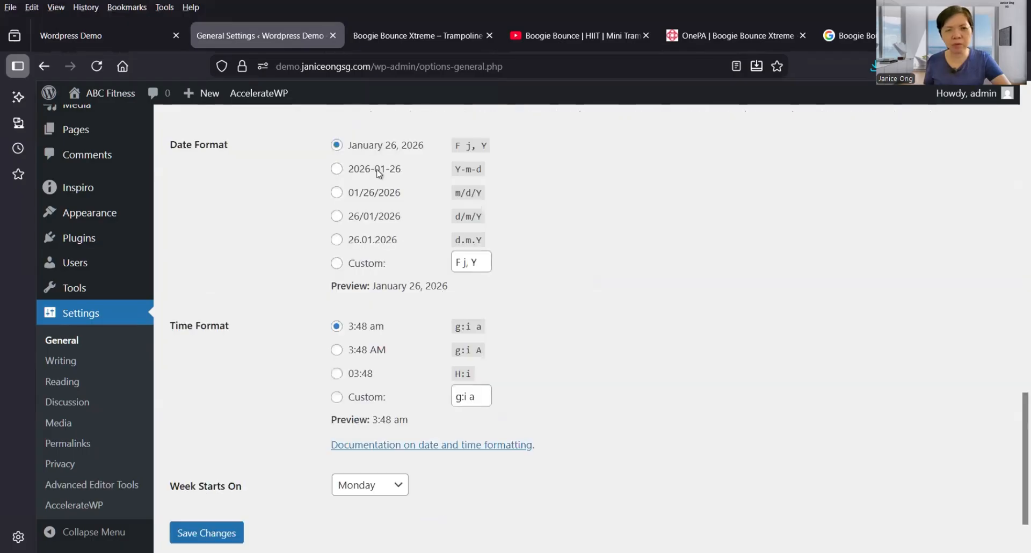
scroll(301, 344, down, 1)
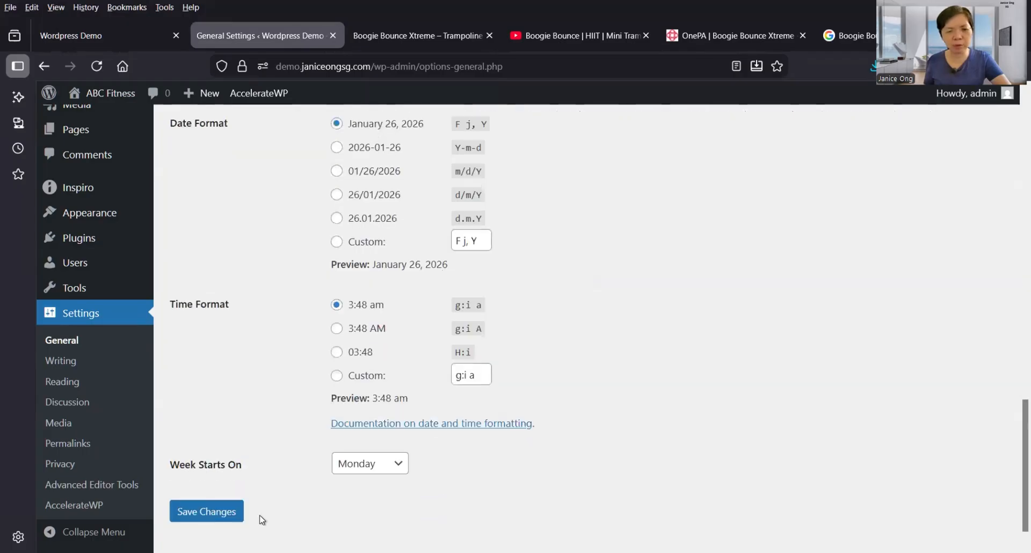
click(216, 515)
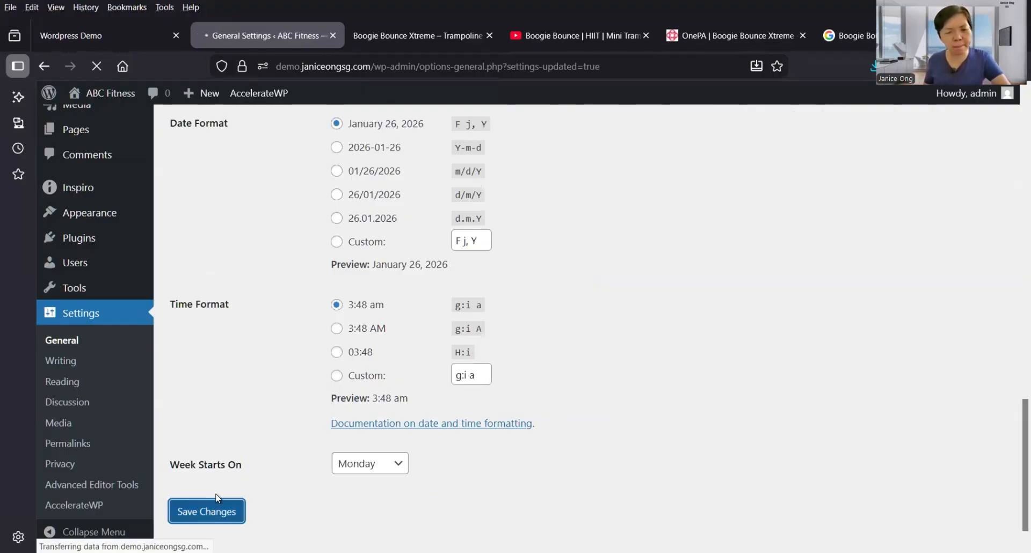
scroll(271, 454, down, 2)
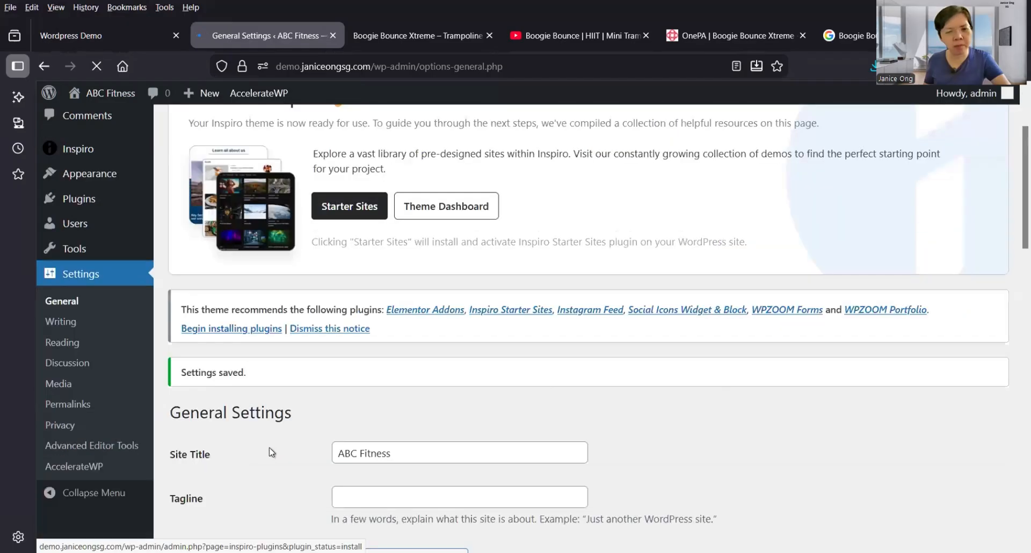
scroll(272, 453, up, 1)
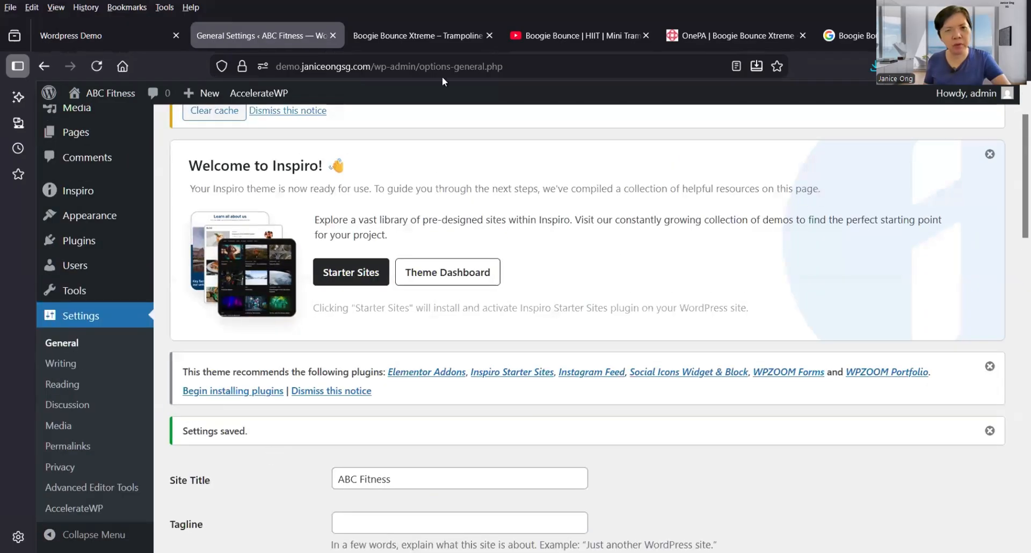
Go to the site's homepage from the published post, reload it, and check the site title and latest posts.
mouse_move(420, 41)
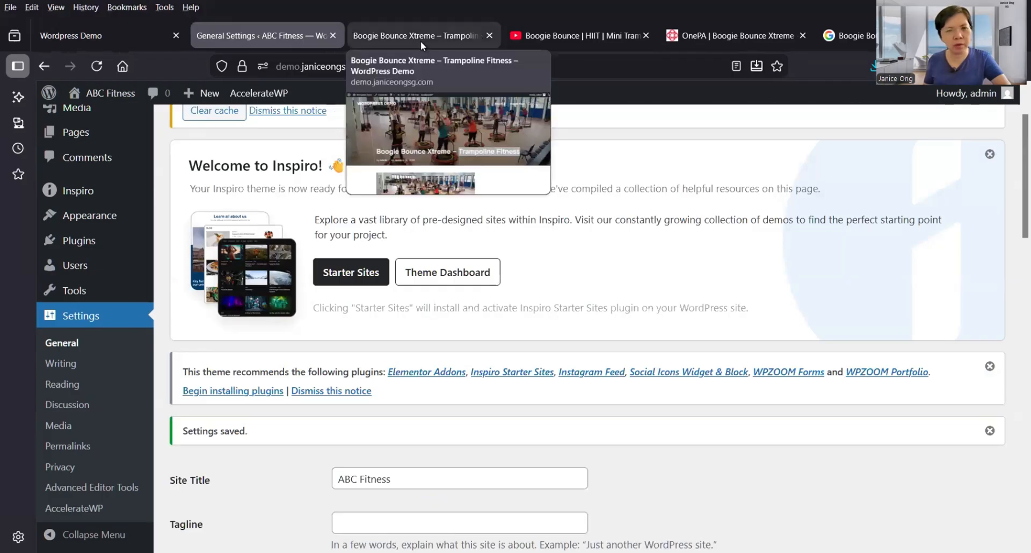
click(420, 41)
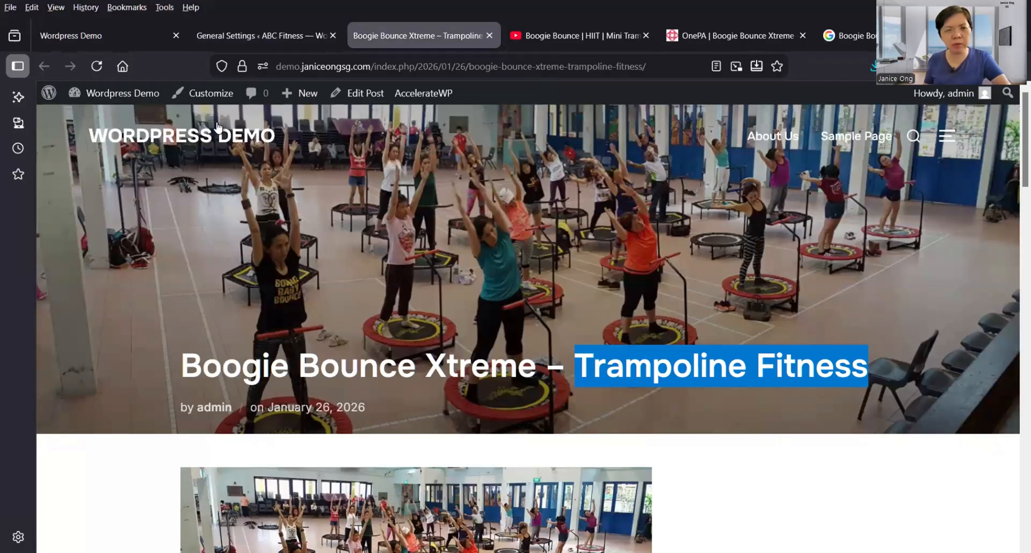
click(249, 156)
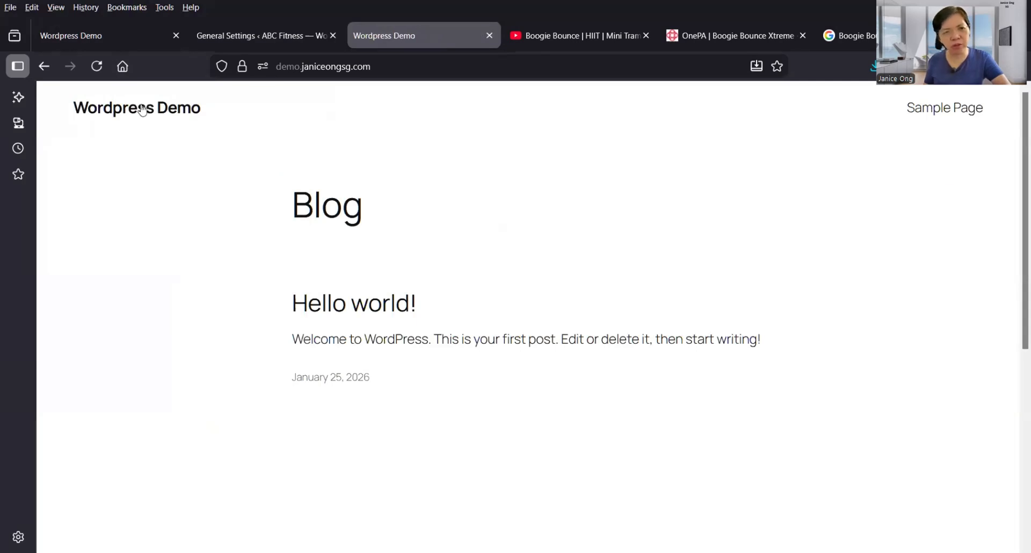
click(97, 66)
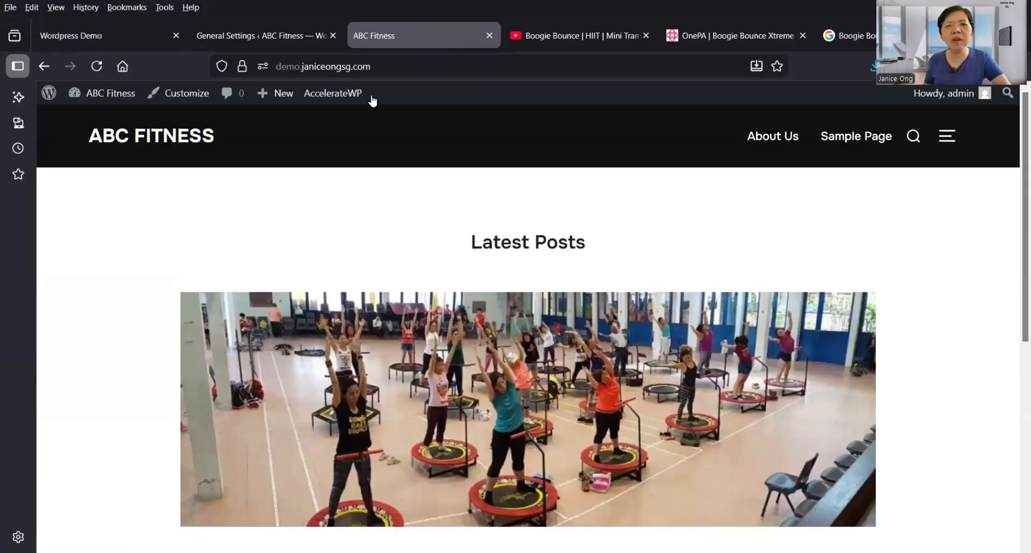
mouse_move(333, 95)
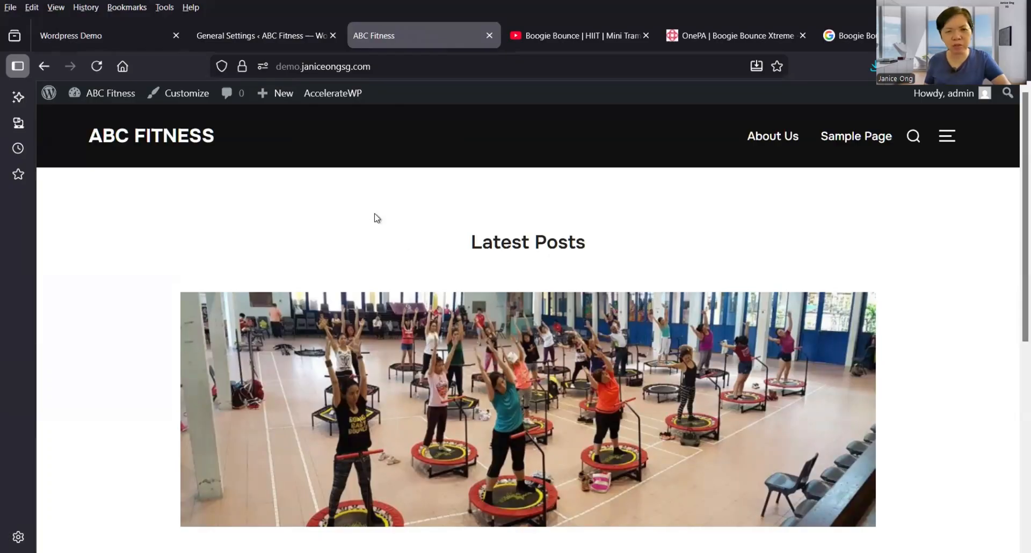
scroll(389, 228, down, 4)
scroll(389, 226, up, 4)
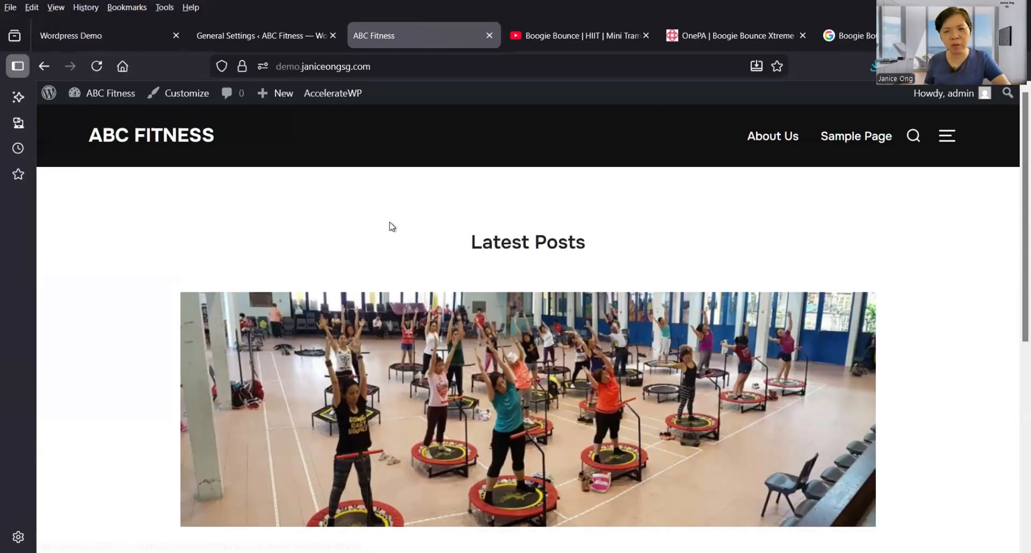
scroll(389, 225, down, 6)
scroll(408, 239, up, 6)
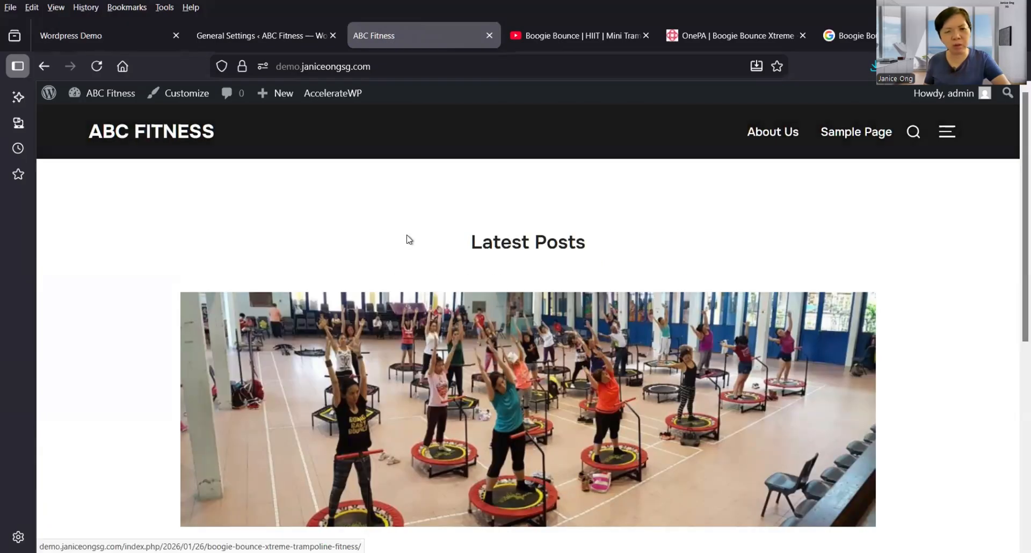
In the reading settings, make the homepage display the static page "About Us" and save the changes.
key(ctrl+shift+Tab)
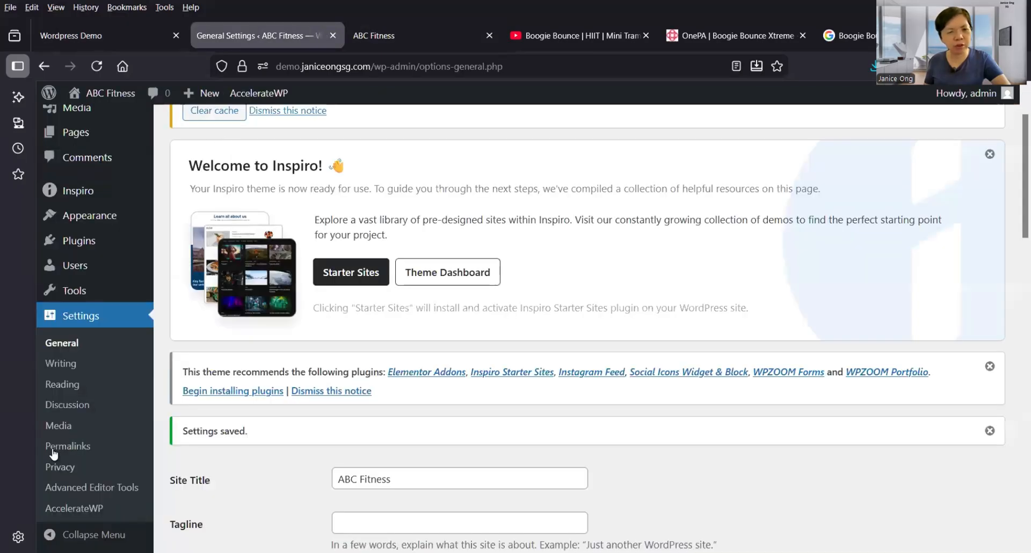
click(73, 387)
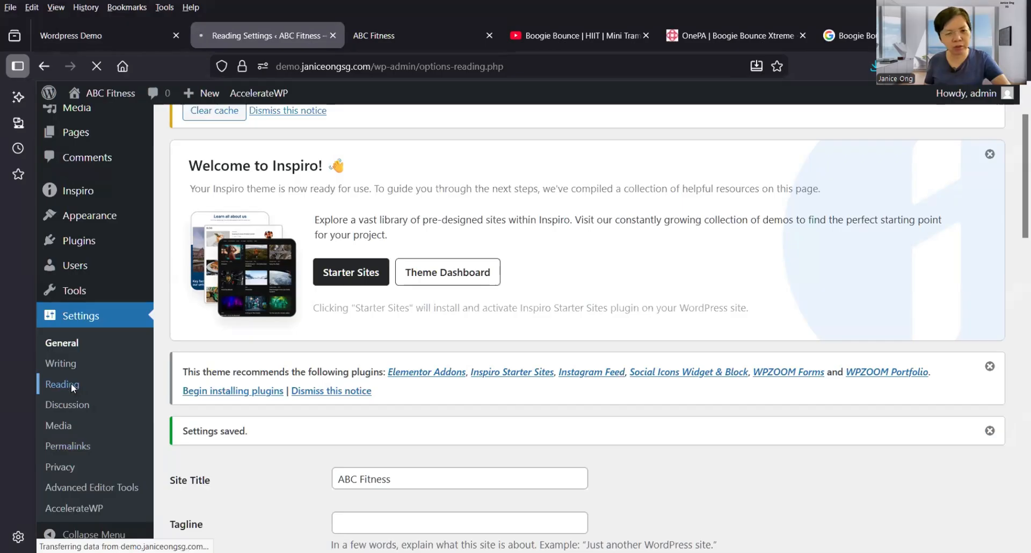
scroll(274, 425, down, 3)
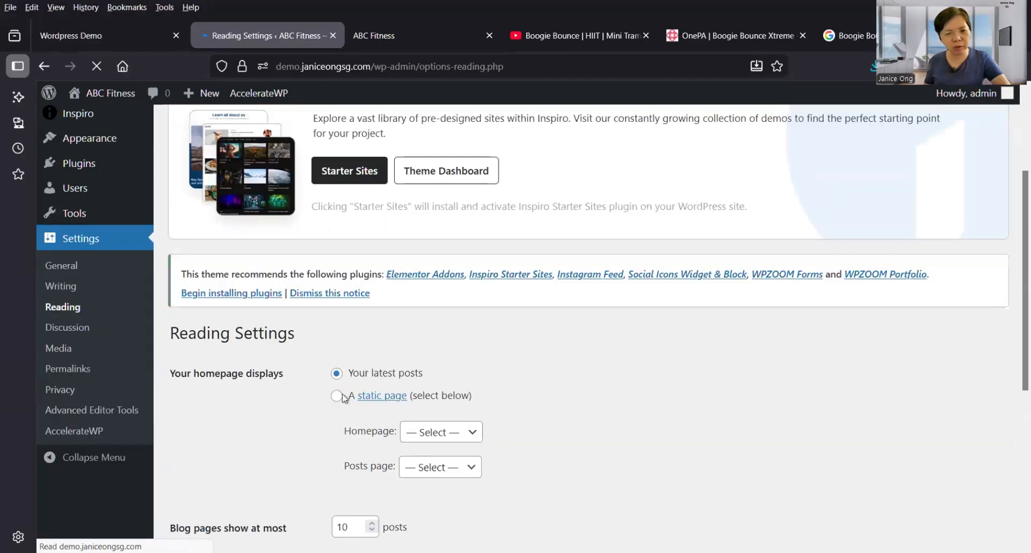
click(337, 396)
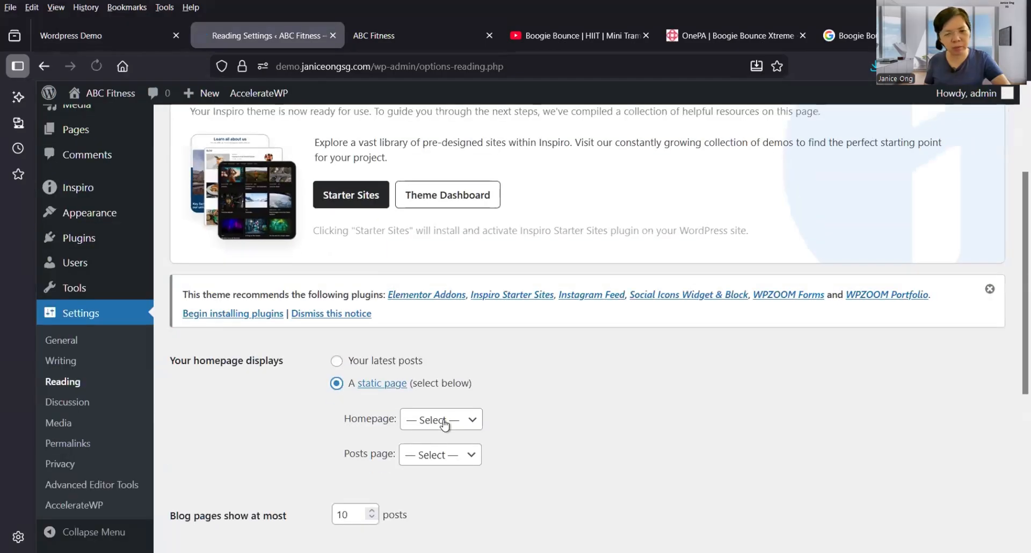
click(444, 420)
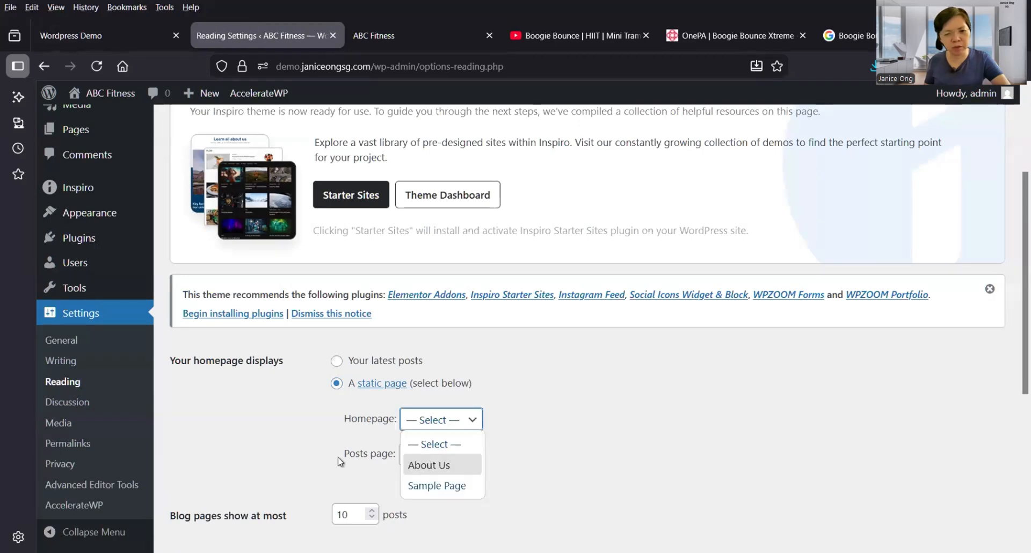
key(Return)
scroll(308, 474, down, 3)
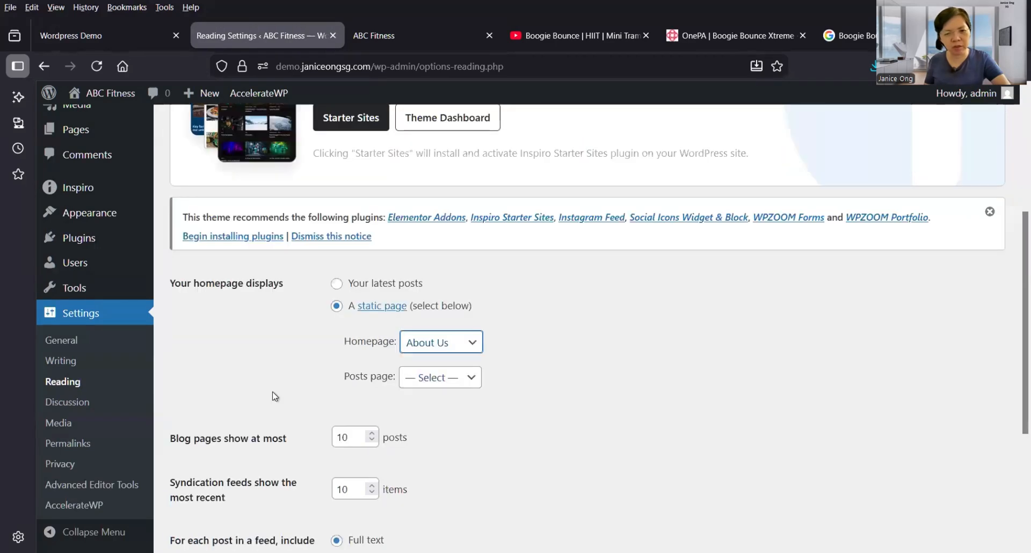
scroll(263, 368, down, 1)
scroll(231, 481, down, 5)
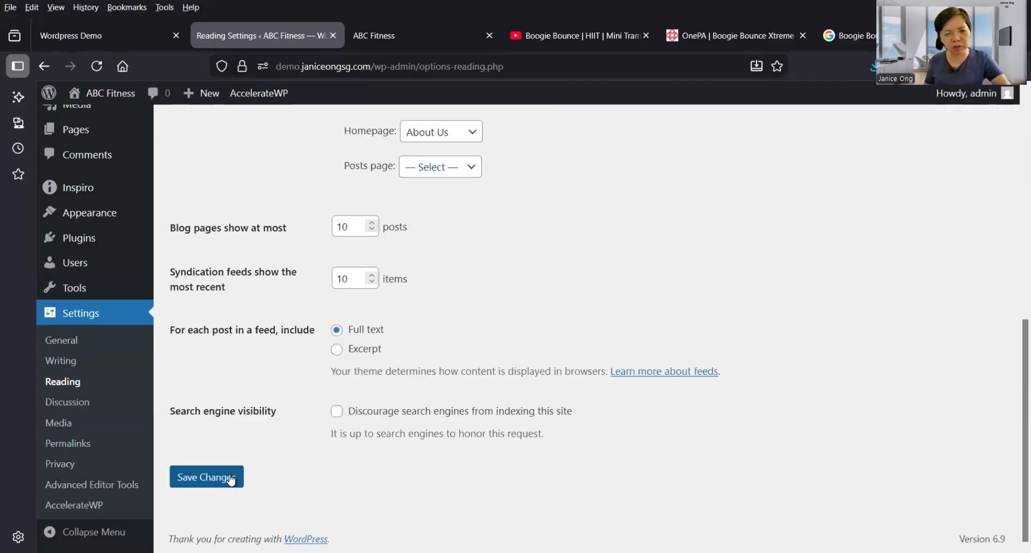
click(206, 477)
Reload the site's homepage, look over its content from heading to footer, and return to the reading settings.
click(394, 35)
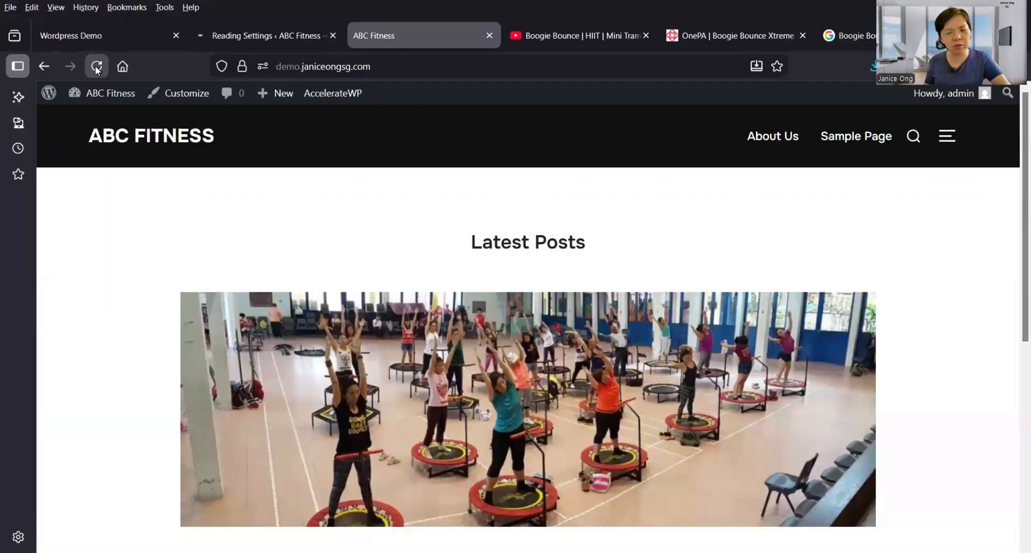
click(96, 67)
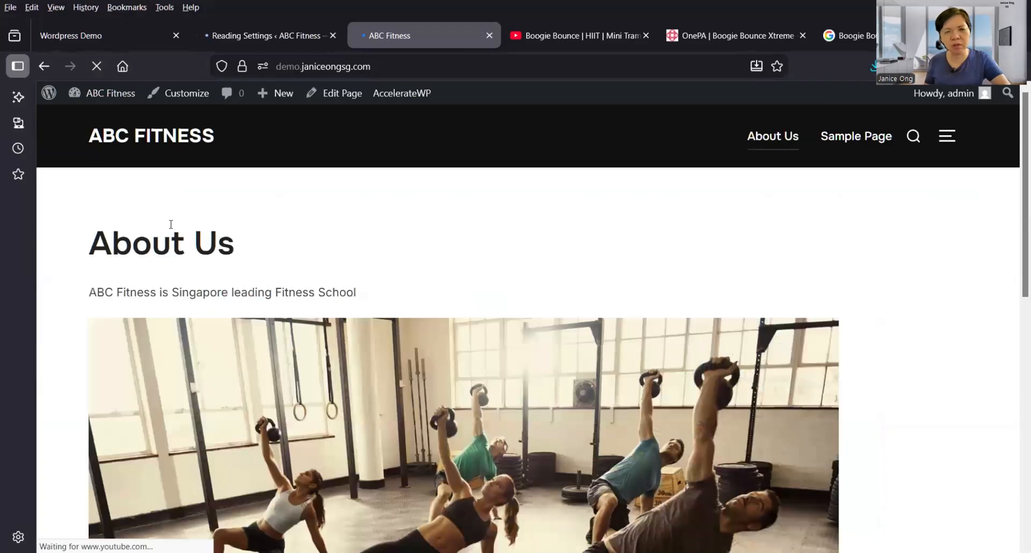
scroll(173, 226, down, 5)
scroll(173, 228, down, 3)
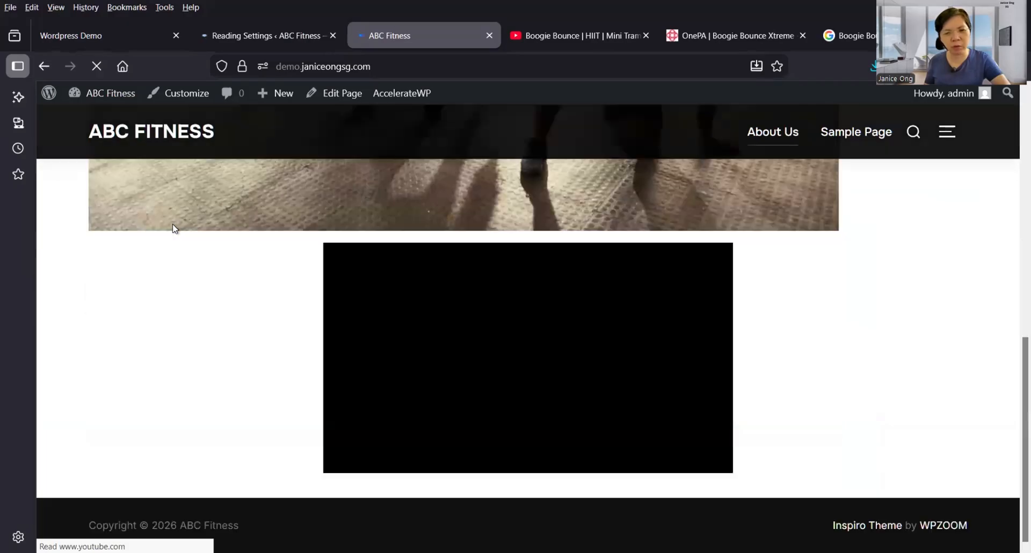
scroll(174, 225, up, 8)
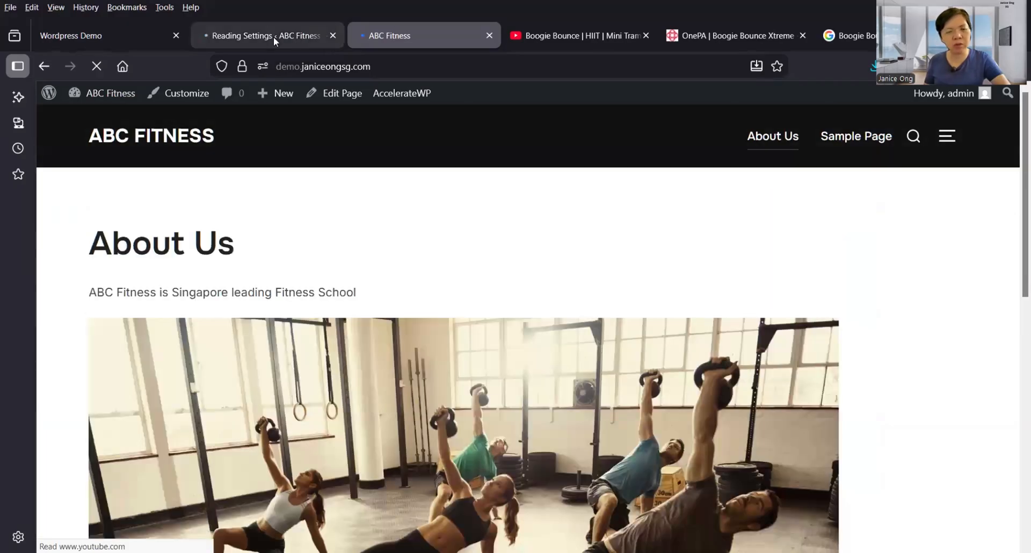
click(275, 36)
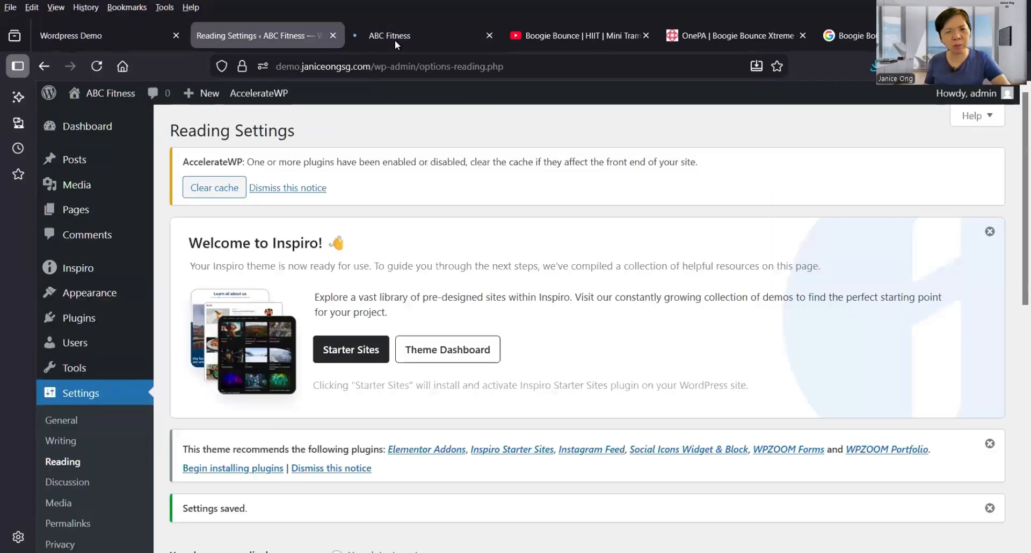
key(ctrl+Tab)
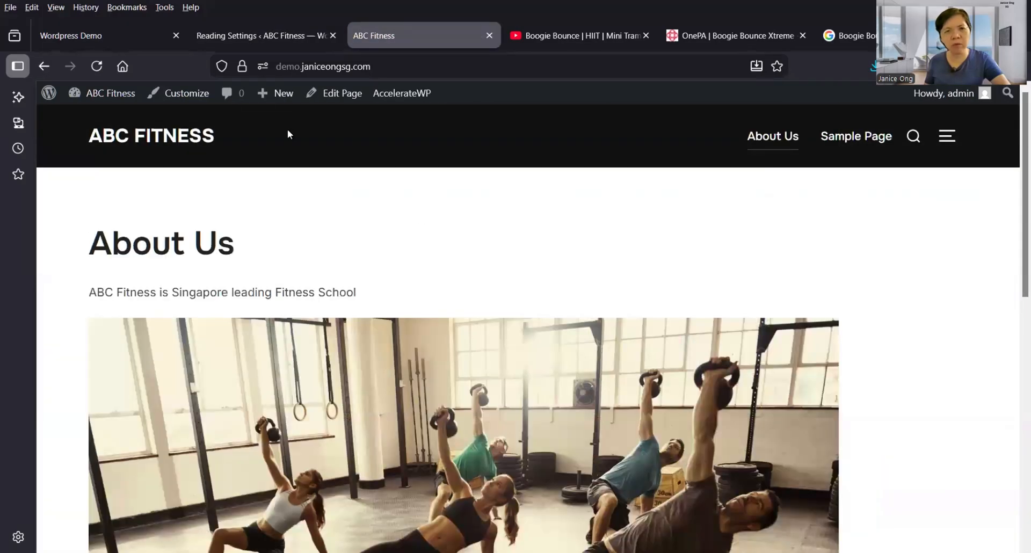
mouse_move(263, 34)
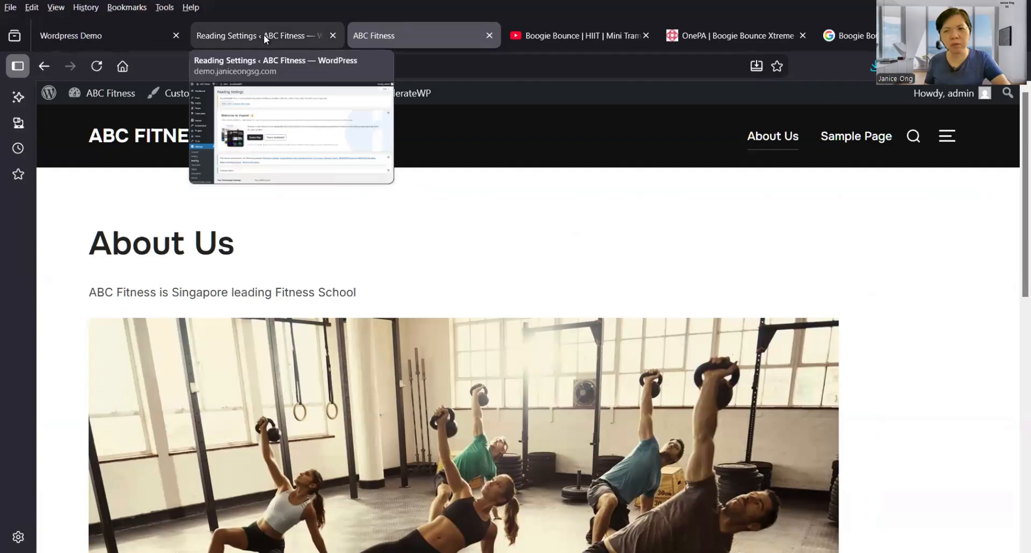
click(264, 35)
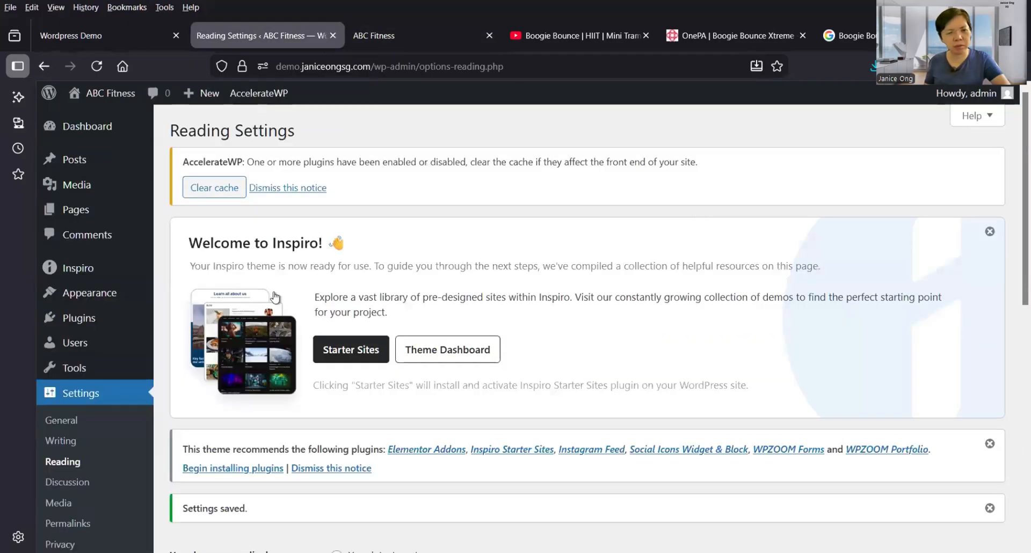
scroll(363, 350, down, 2)
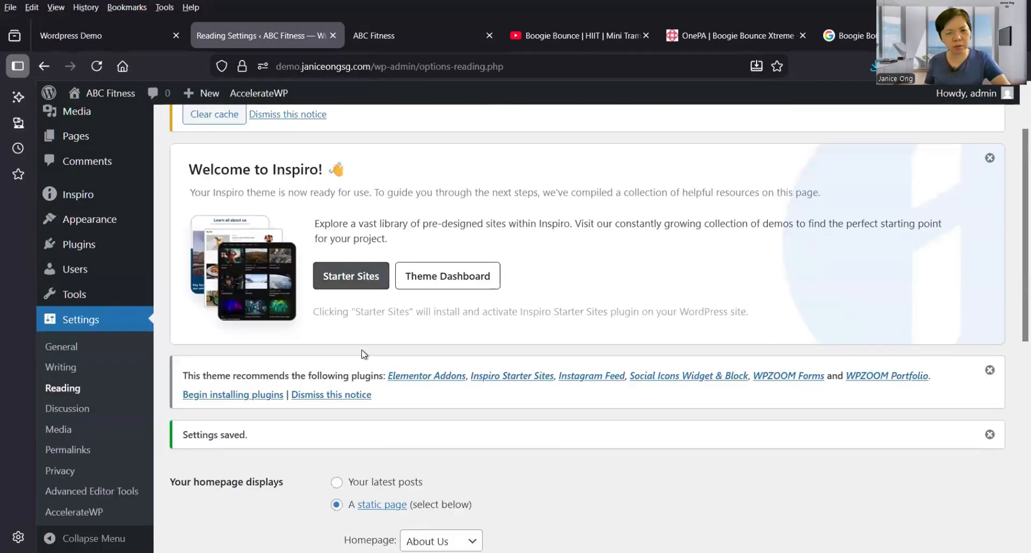
Open the theme customizer for the ABC Fitness site and bring its list of setting sections into view.
scroll(131, 317, up, 1)
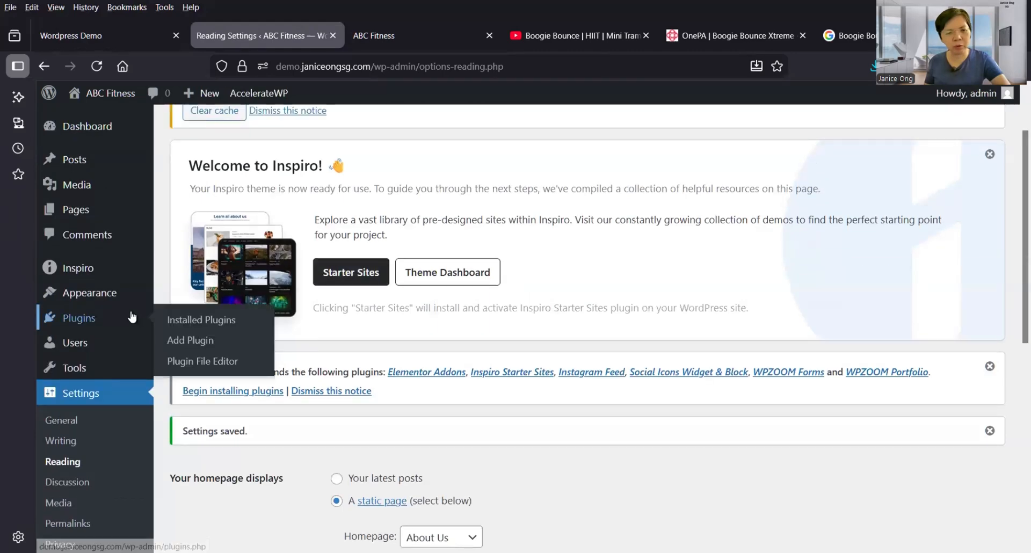
mouse_move(108, 298)
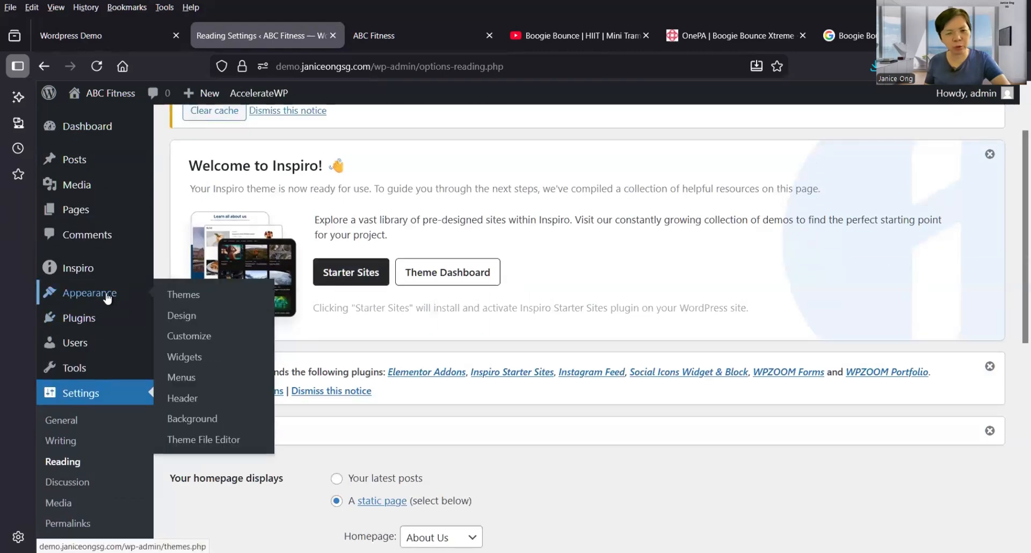
click(189, 336)
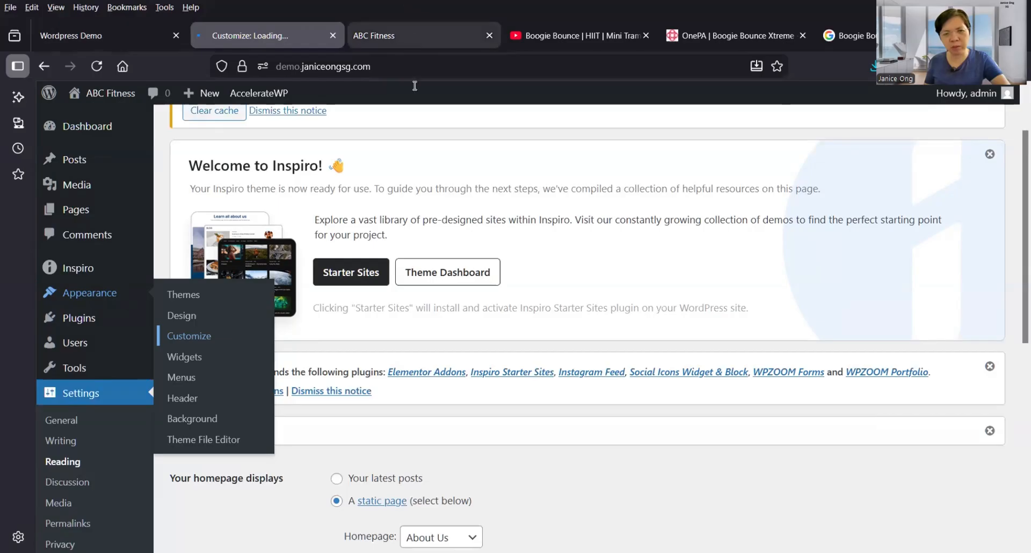
key(ctrl+Tab)
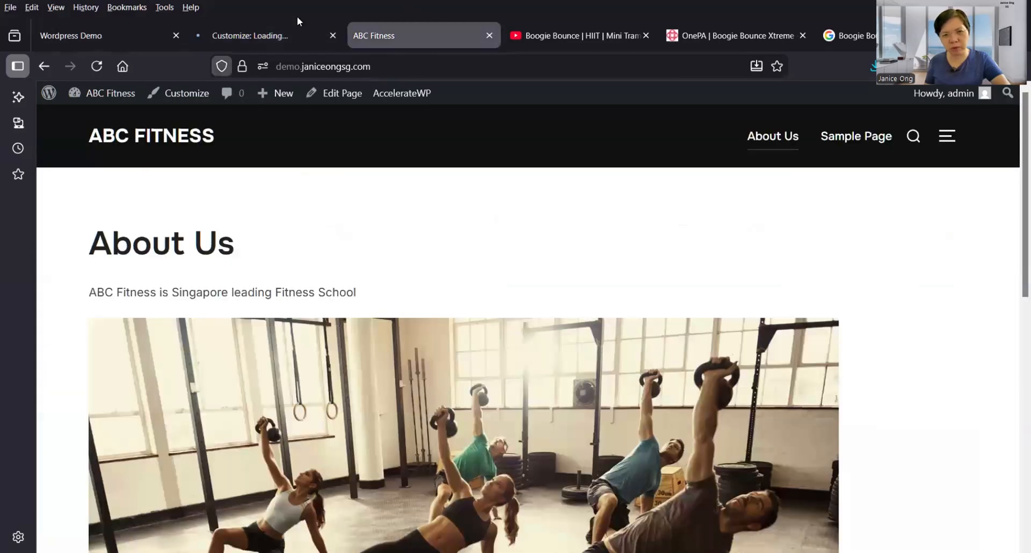
click(265, 34)
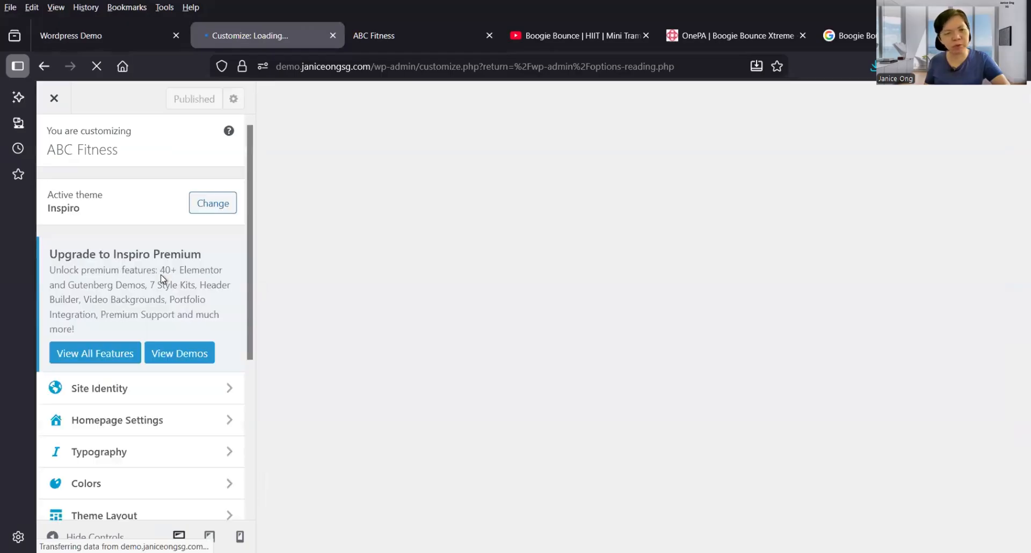
scroll(184, 292, down, 3)
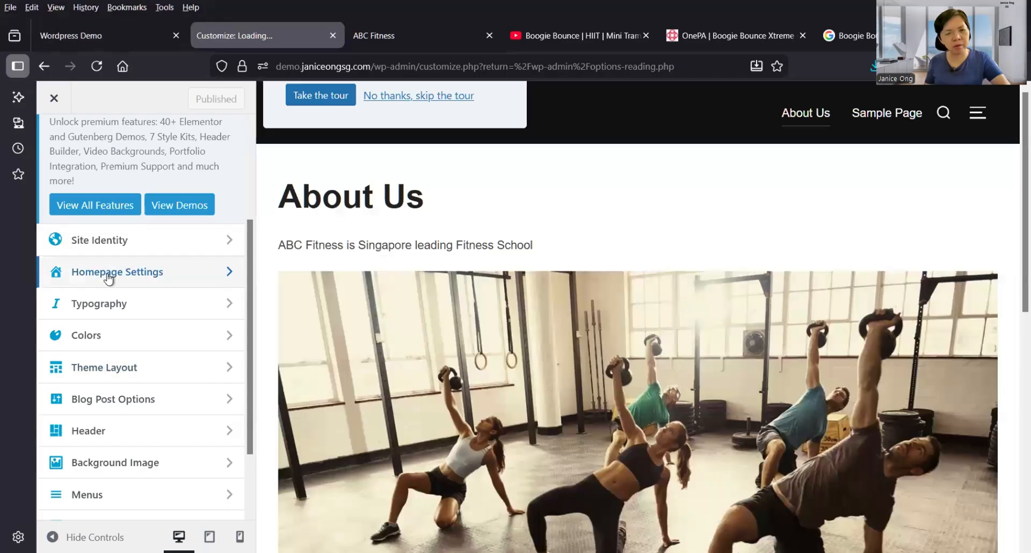
Look over the Theme Layout options, including the container widths, and return to the customizer's main section list.
click(130, 370)
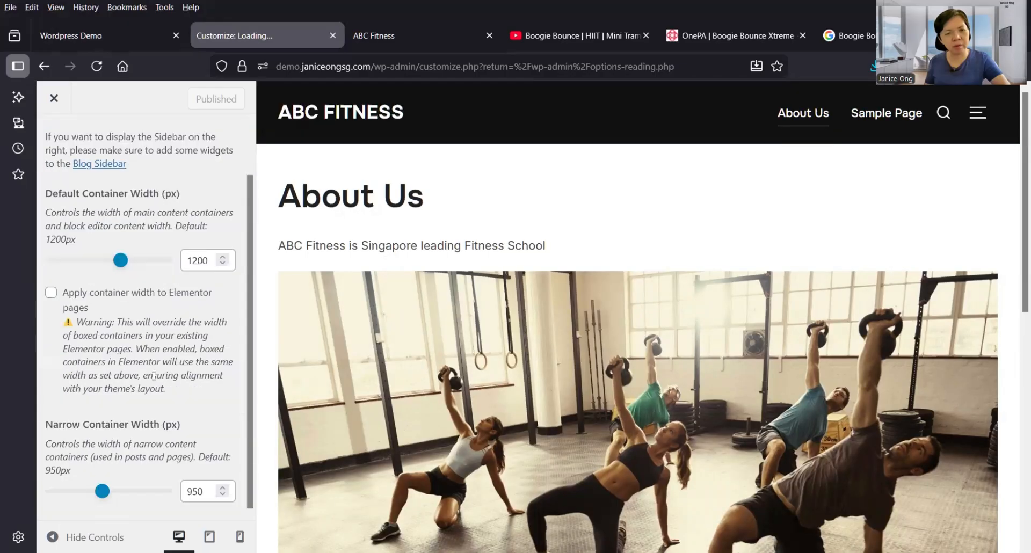
click(57, 147)
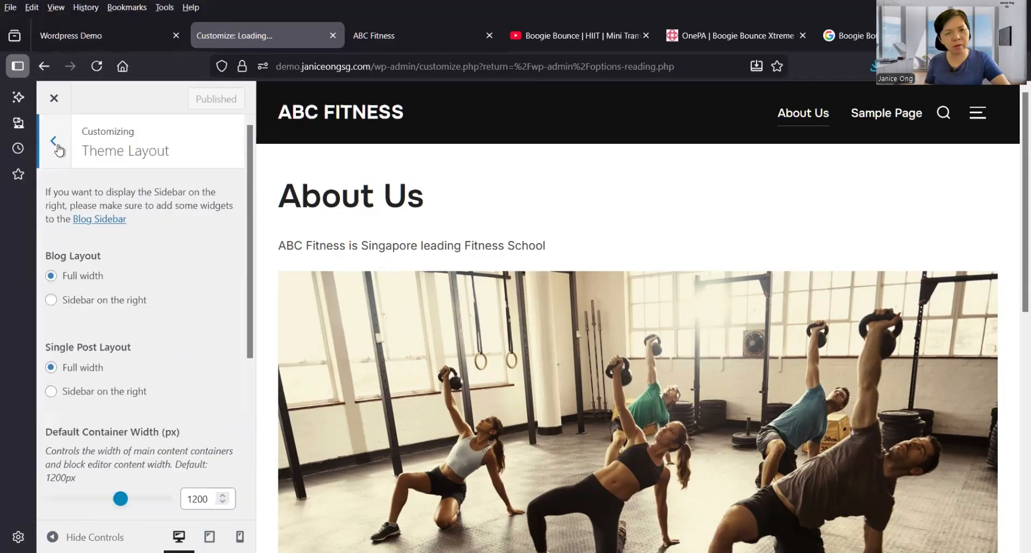
scroll(130, 225, up, 3)
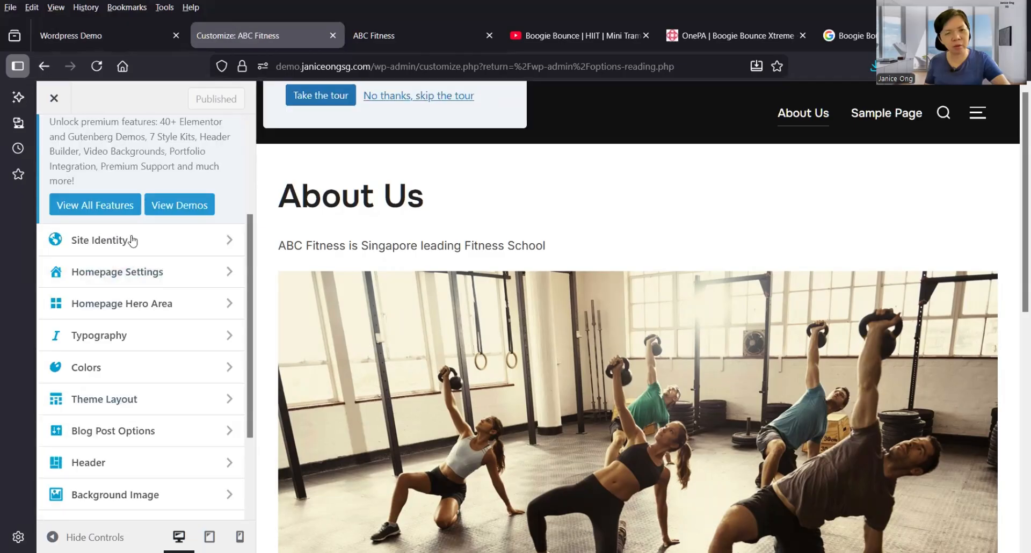
In the homepage hero area's media settings, add the kettlebell workout photo from the media library as header image, accepting the suggested crop.
click(129, 305)
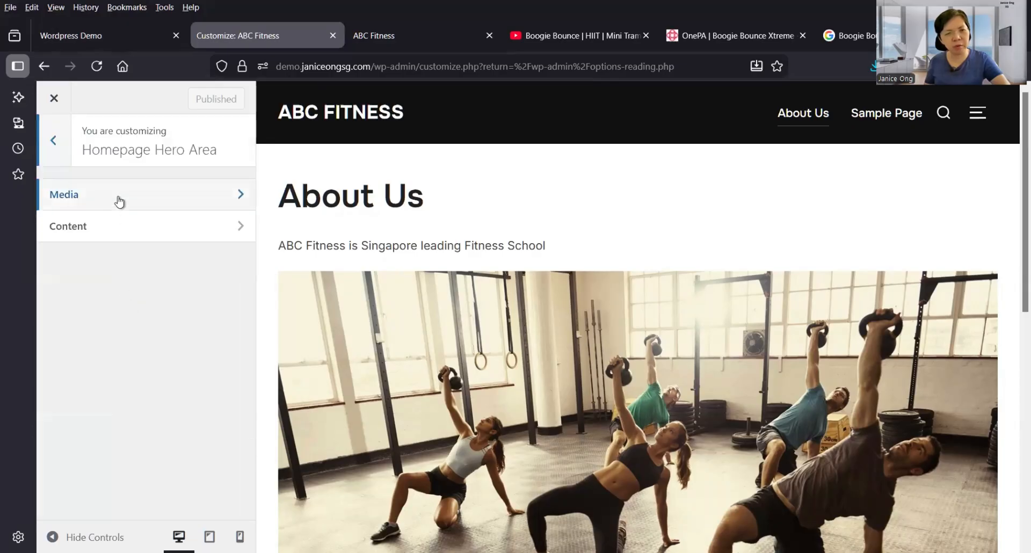
click(120, 203)
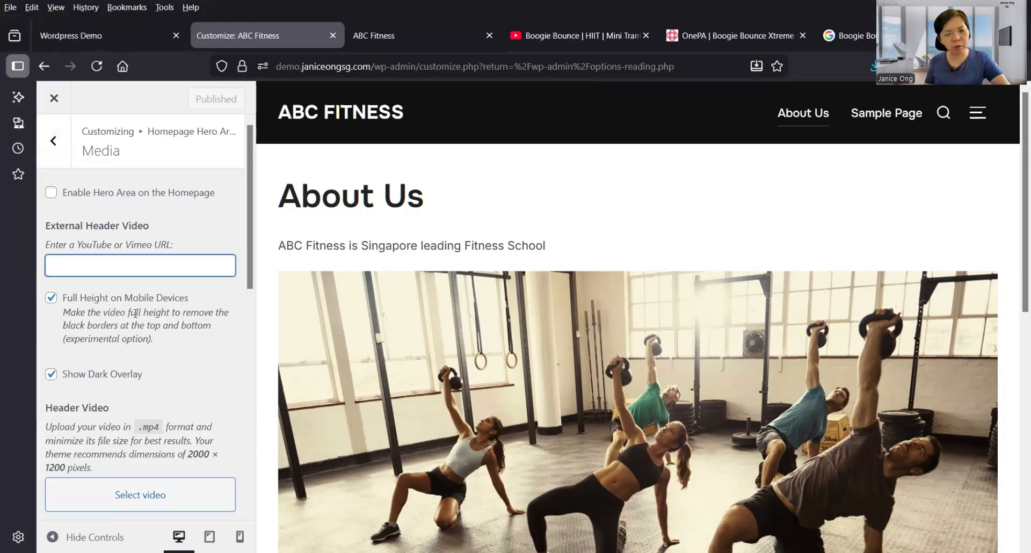
scroll(135, 313, down, 1)
scroll(135, 422, down, 5)
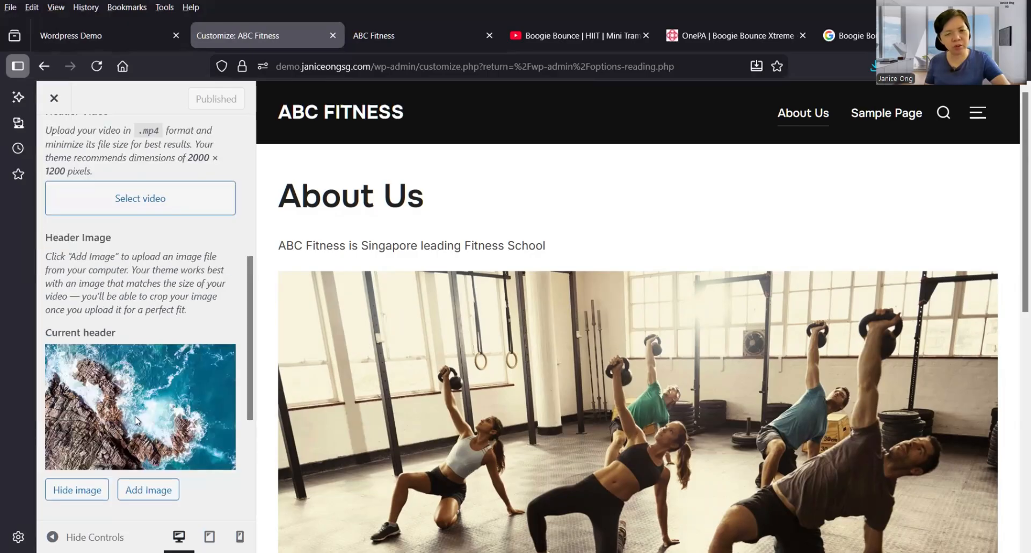
scroll(135, 421, down, 3)
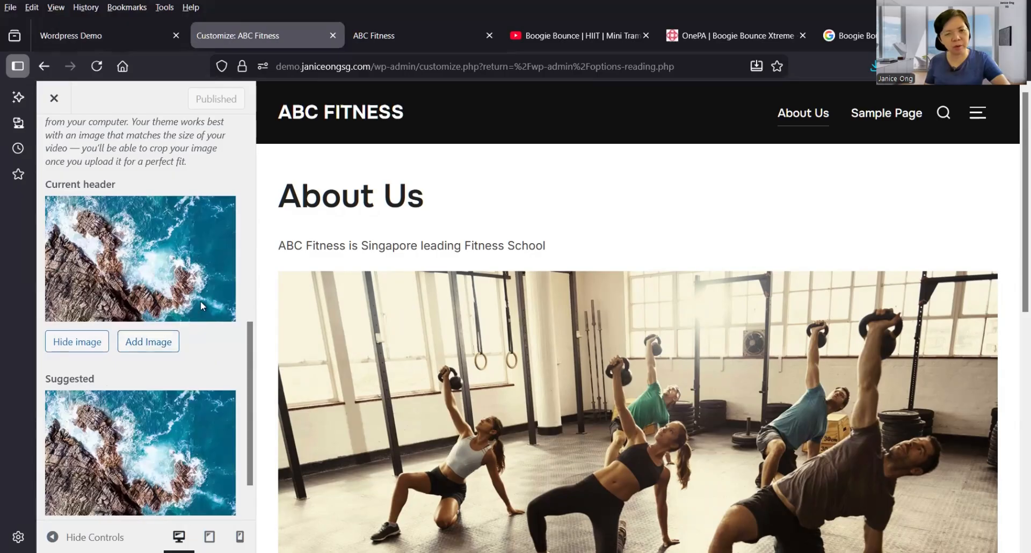
click(137, 344)
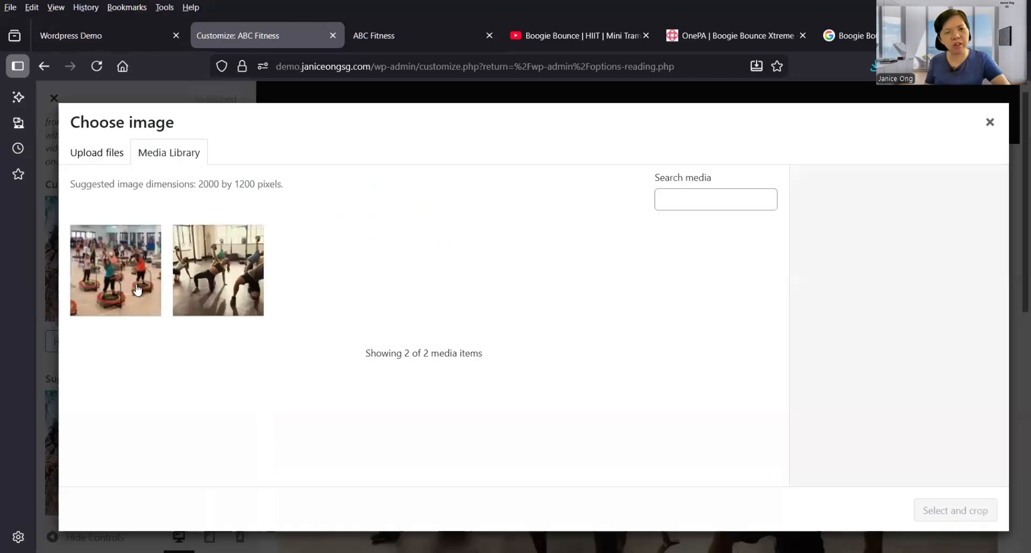
click(202, 290)
click(933, 510)
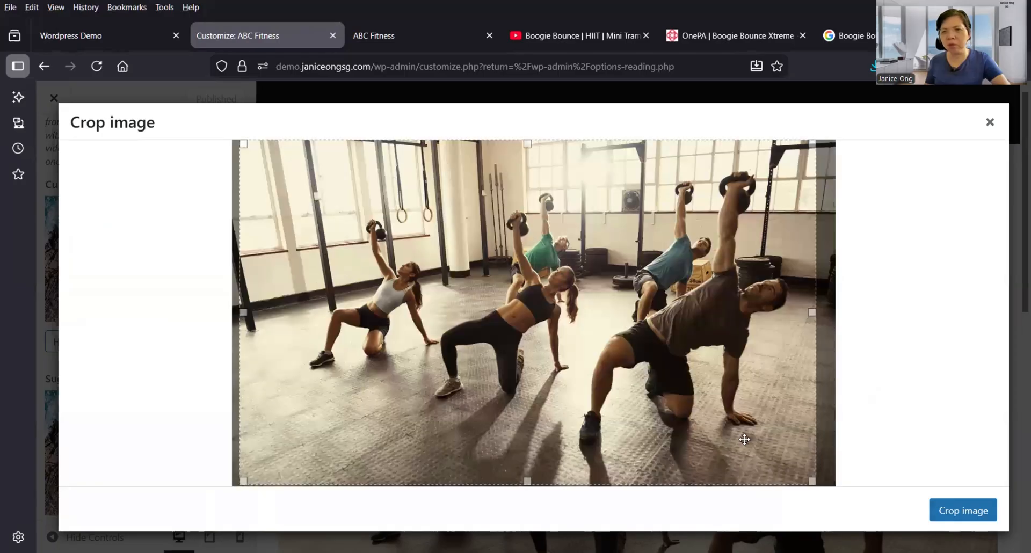
click(945, 513)
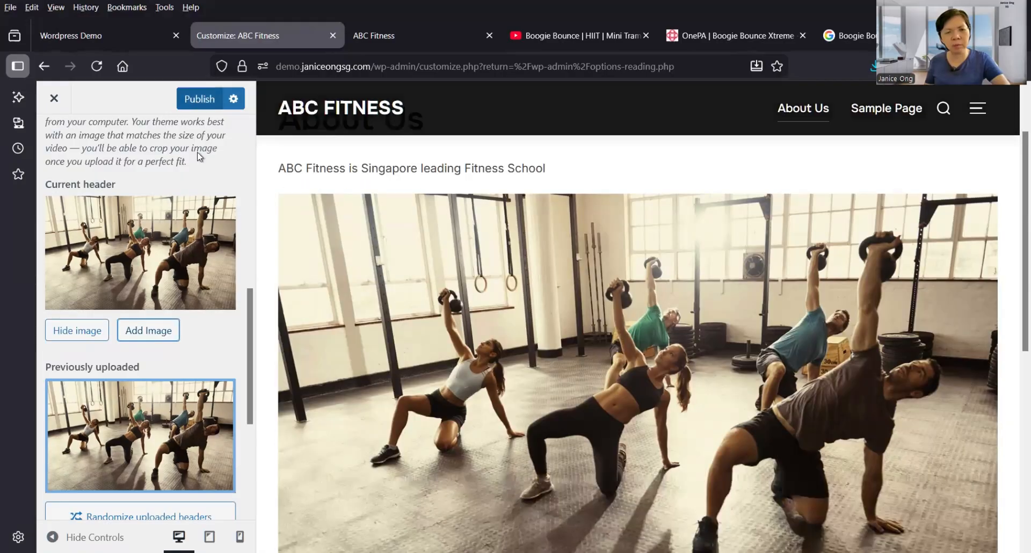
Enable the hero area on the homepage and publish the customizer changes.
scroll(226, 209, up, 3)
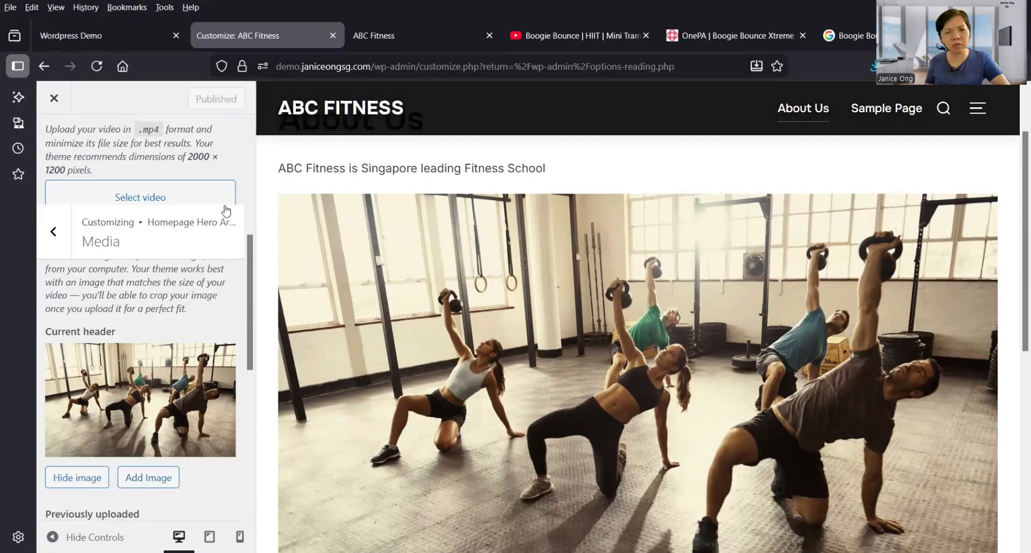
scroll(226, 210, up, 5)
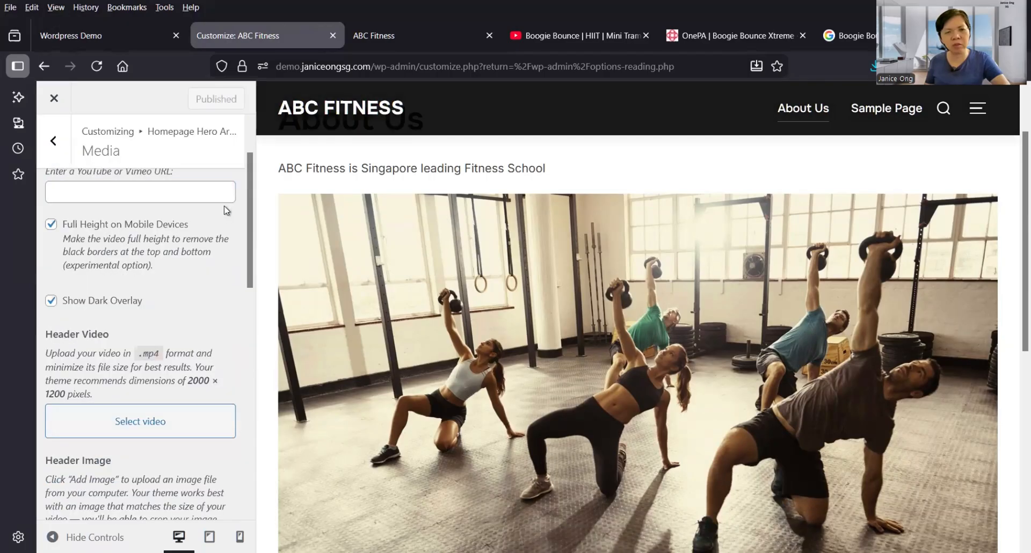
scroll(226, 210, up, 2)
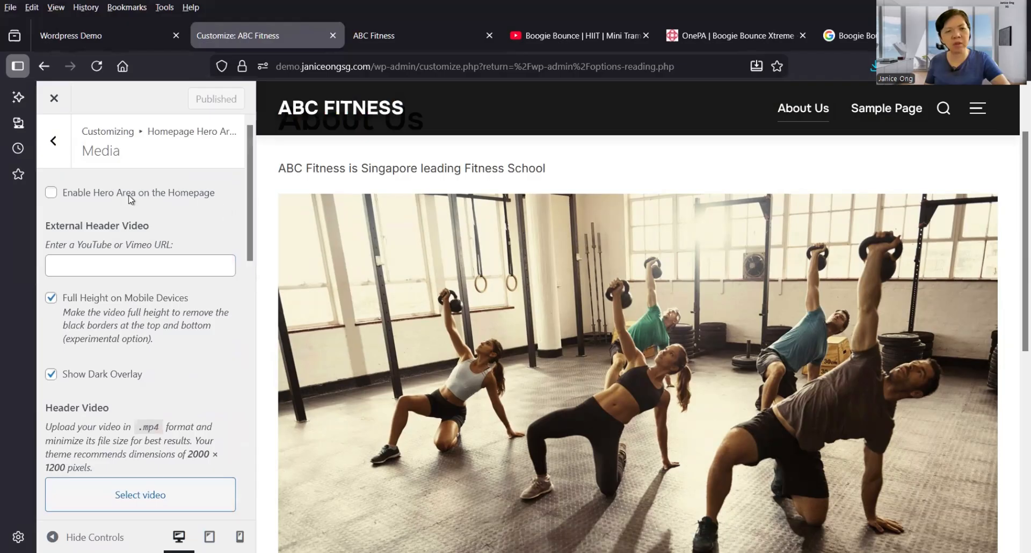
click(67, 196)
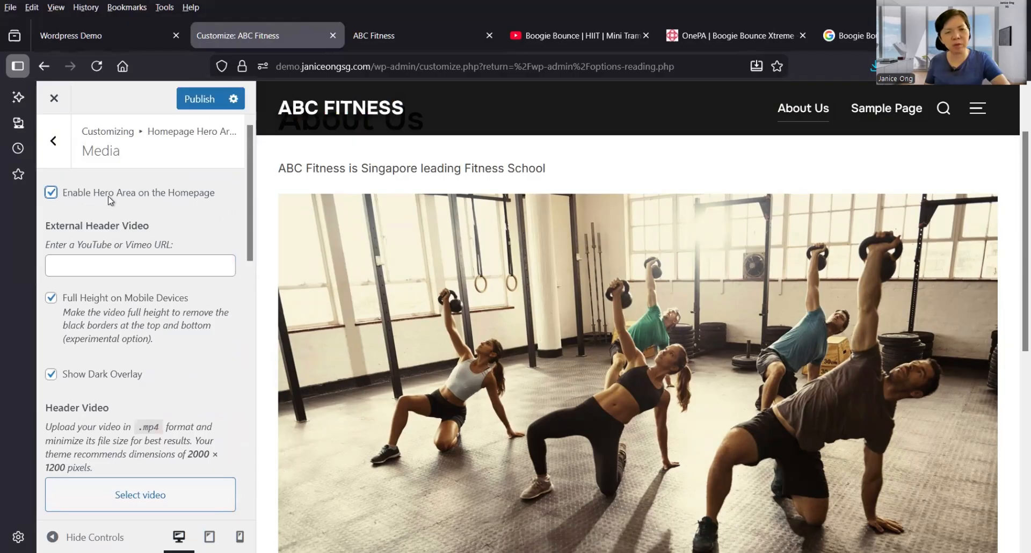
click(203, 100)
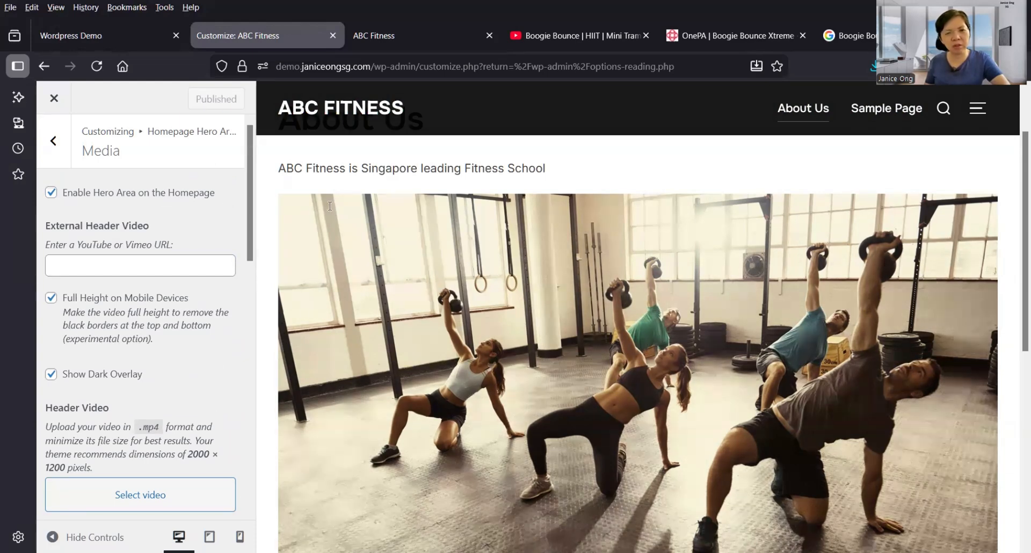
Check the customizer preview, reload the live homepage, and look over the hero area and the content below it.
scroll(330, 206, up, 2)
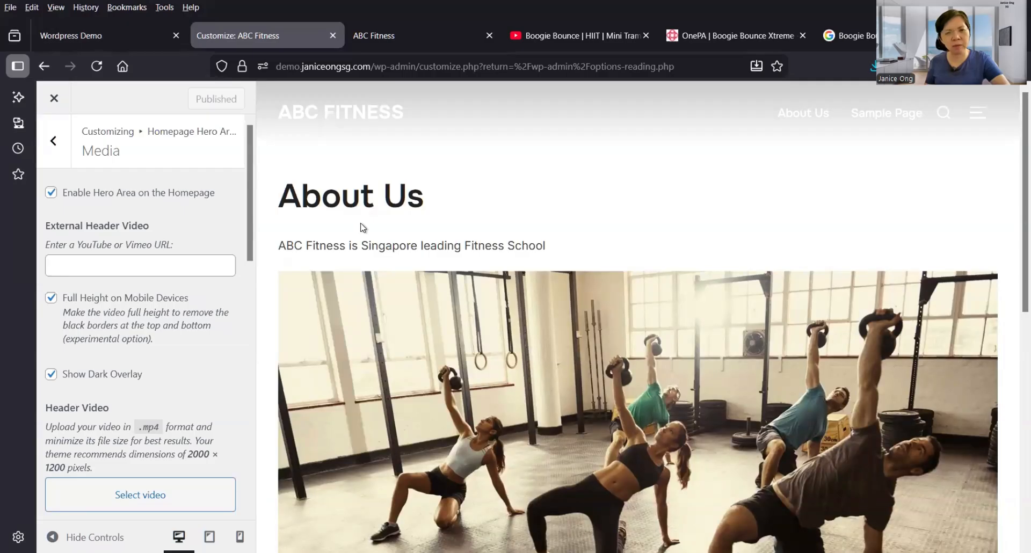
click(379, 37)
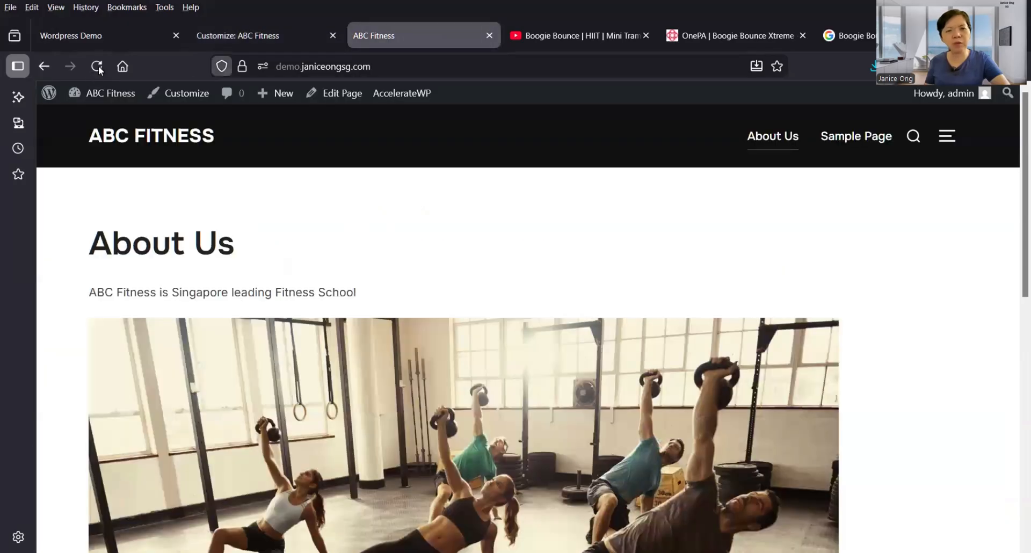
click(95, 66)
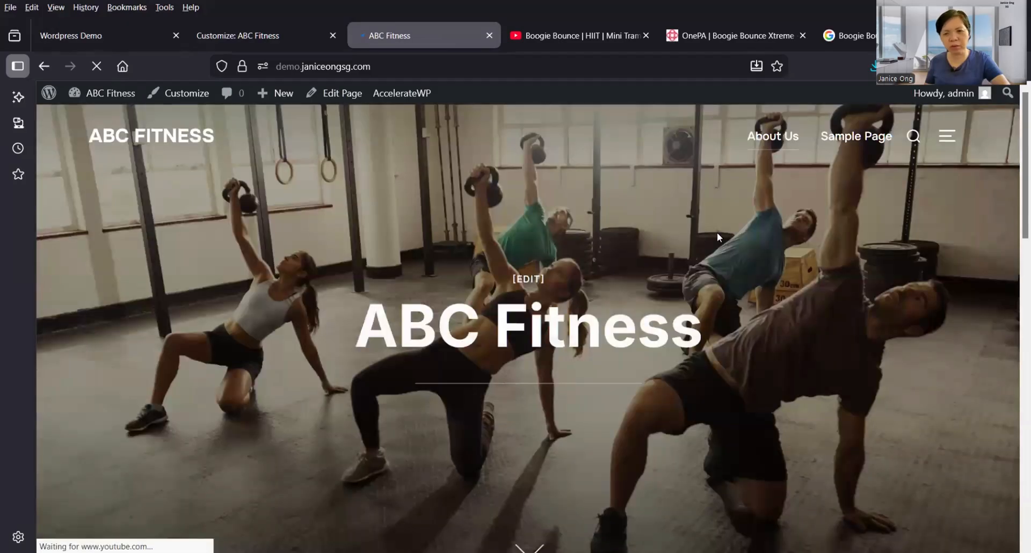
scroll(714, 236, down, 5)
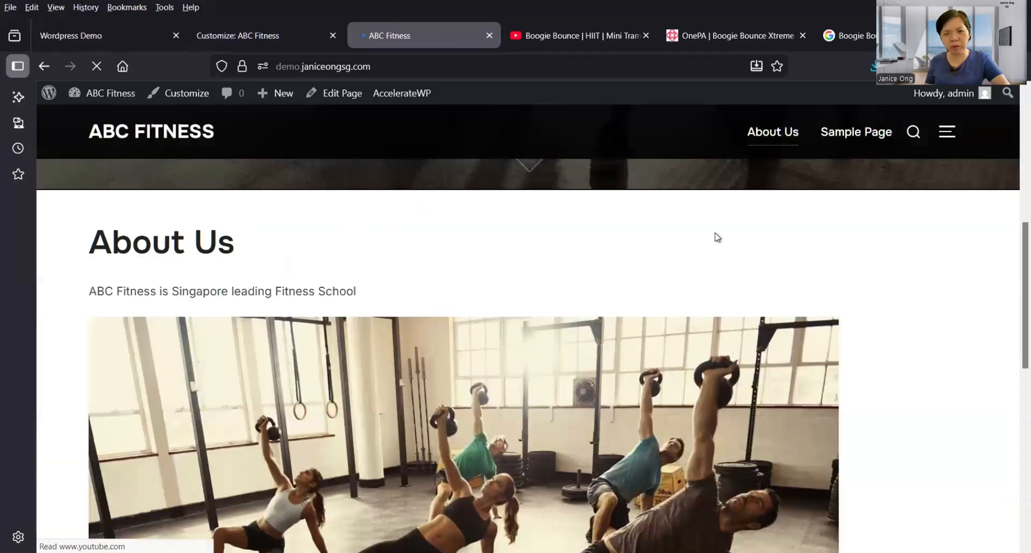
scroll(716, 237, up, 5)
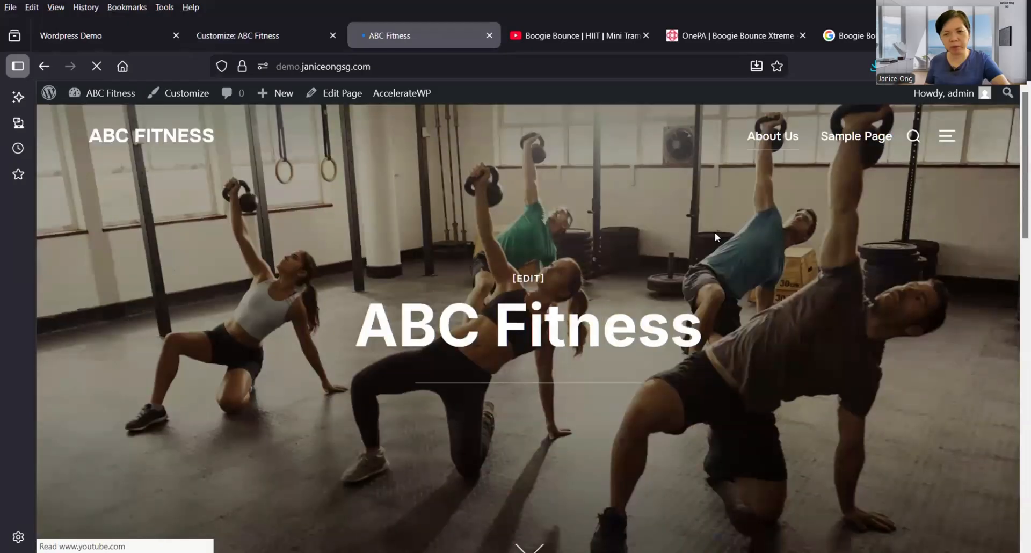
scroll(716, 237, down, 10)
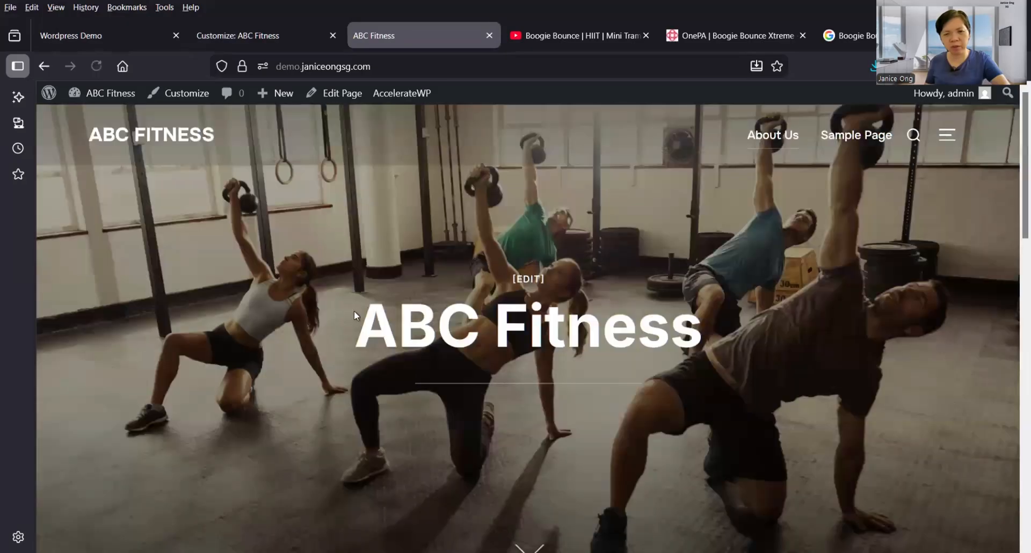
Turn off the hero area's dark overlay, publish the change, and reload the live homepage to check the header image.
click(238, 34)
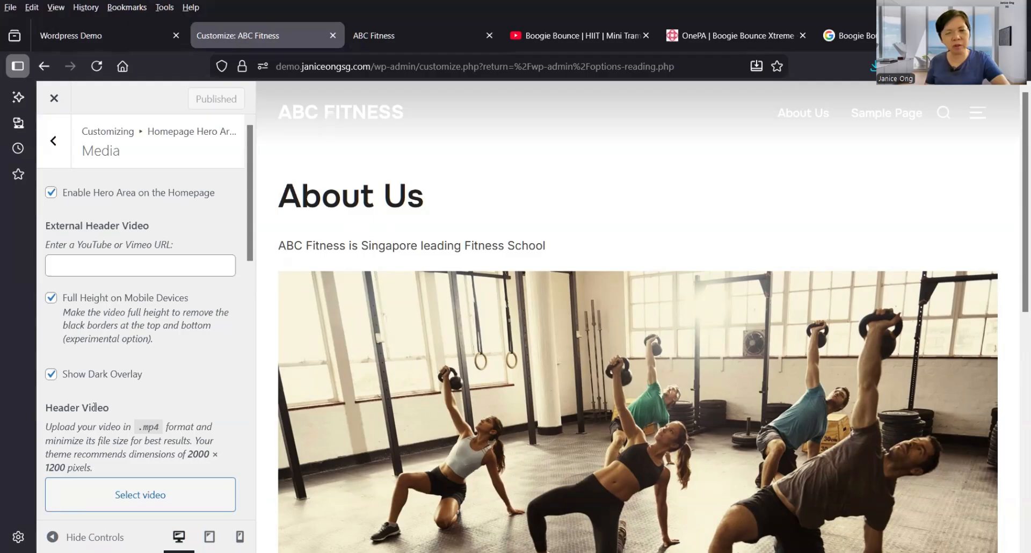
click(51, 376)
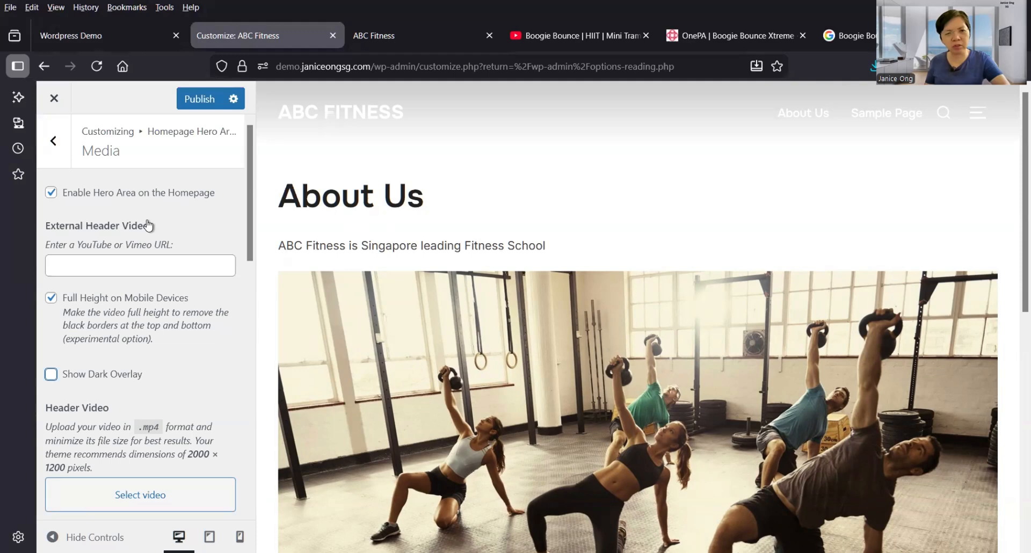
click(205, 102)
click(420, 36)
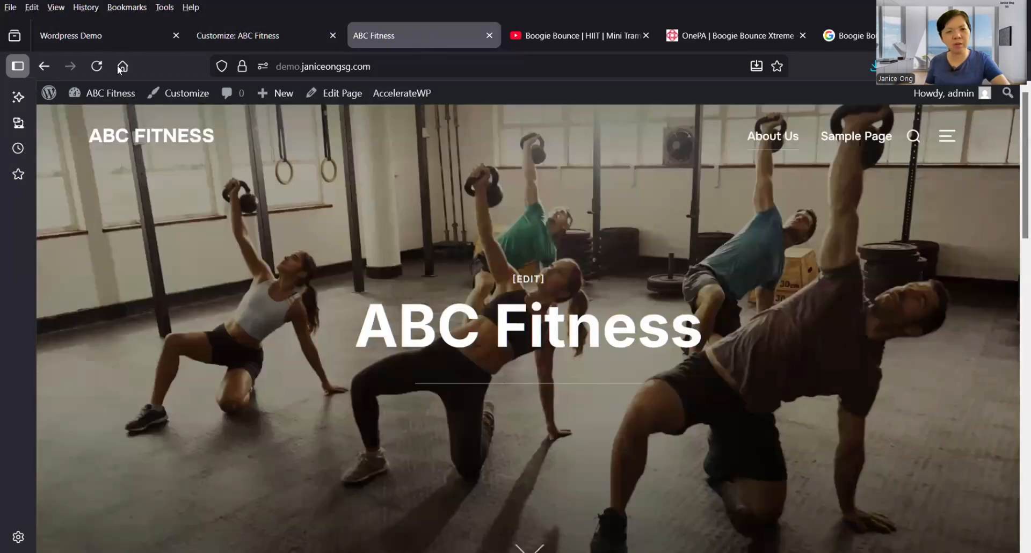
click(97, 67)
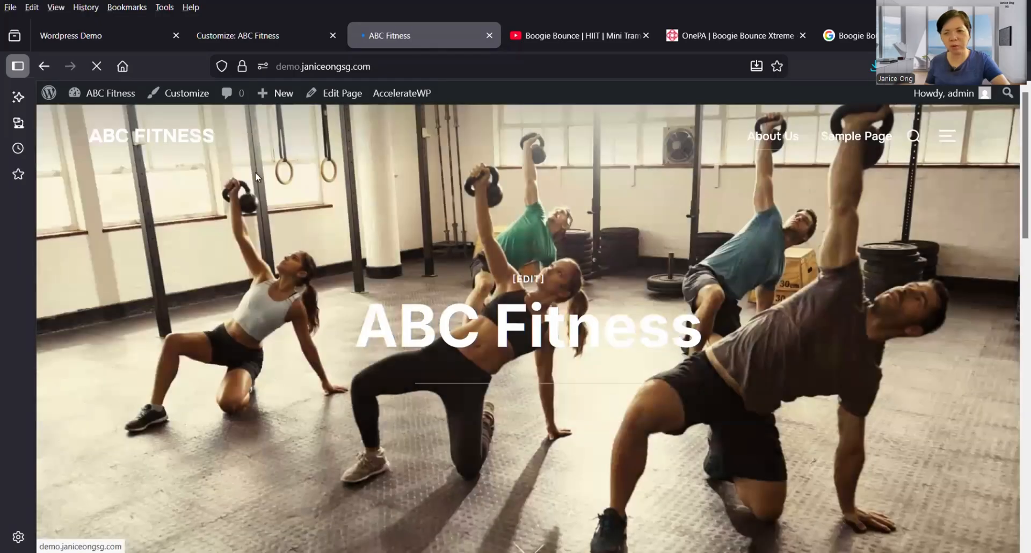
scroll(482, 219, down, 3)
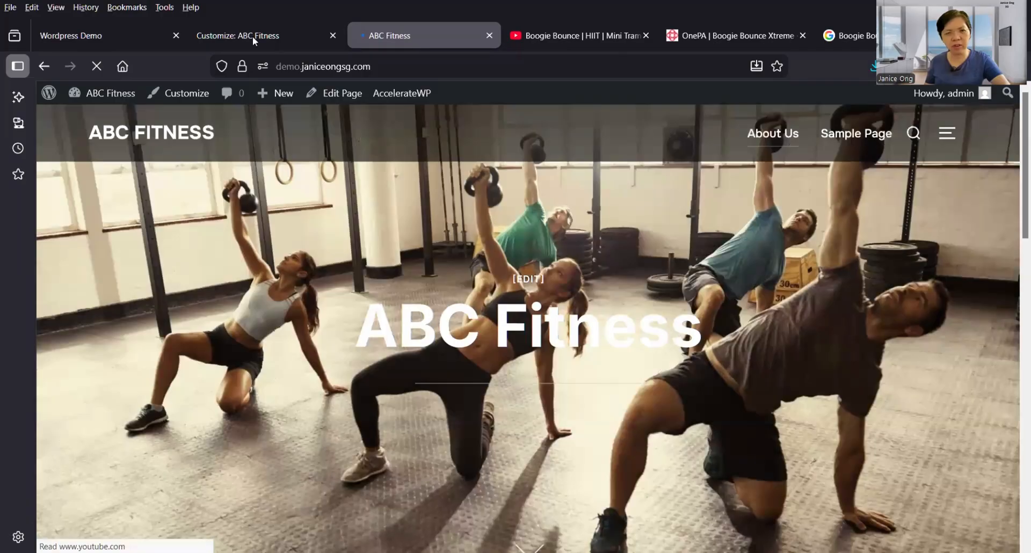
Turn the hero area's dark overlay back on in the customizer and publish the change.
click(253, 36)
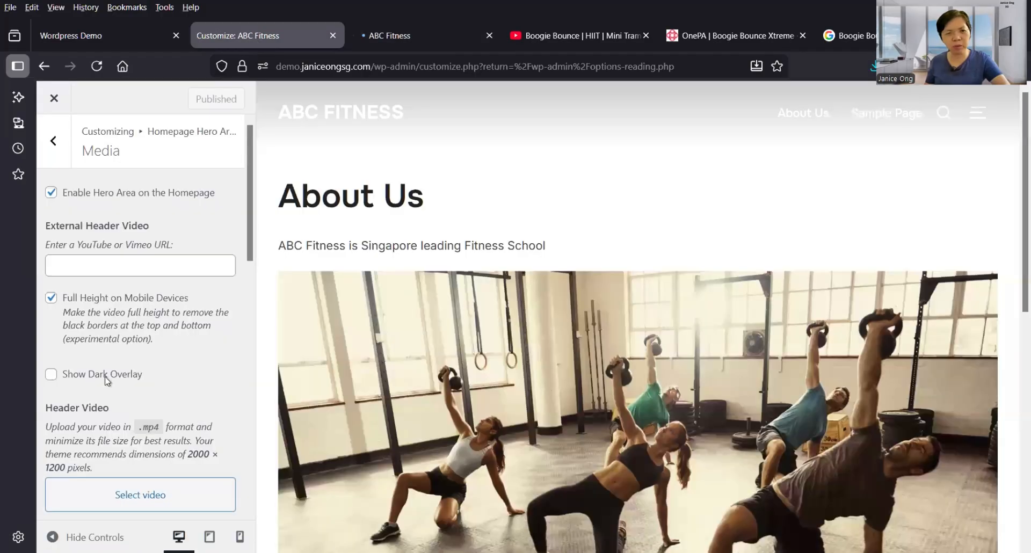
click(84, 376)
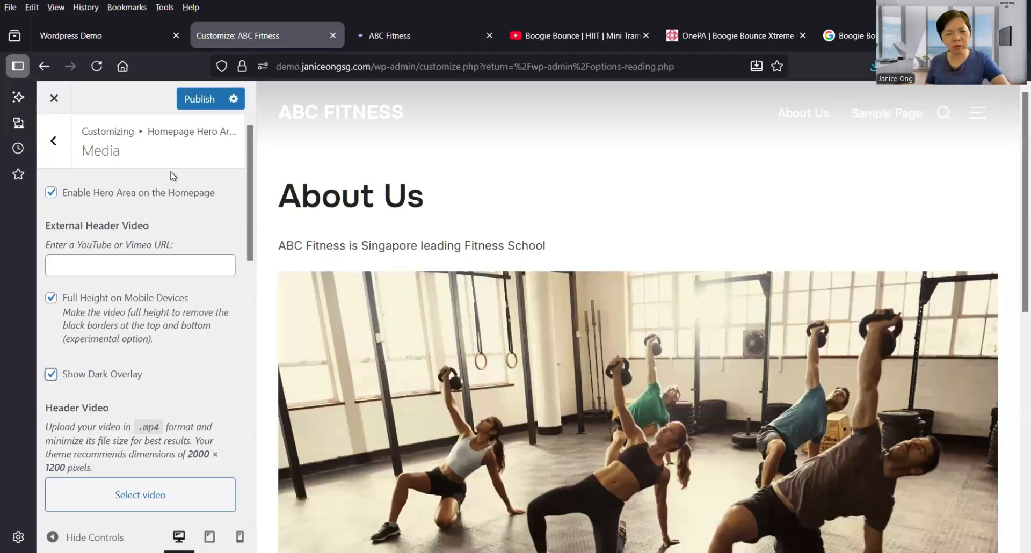
click(200, 101)
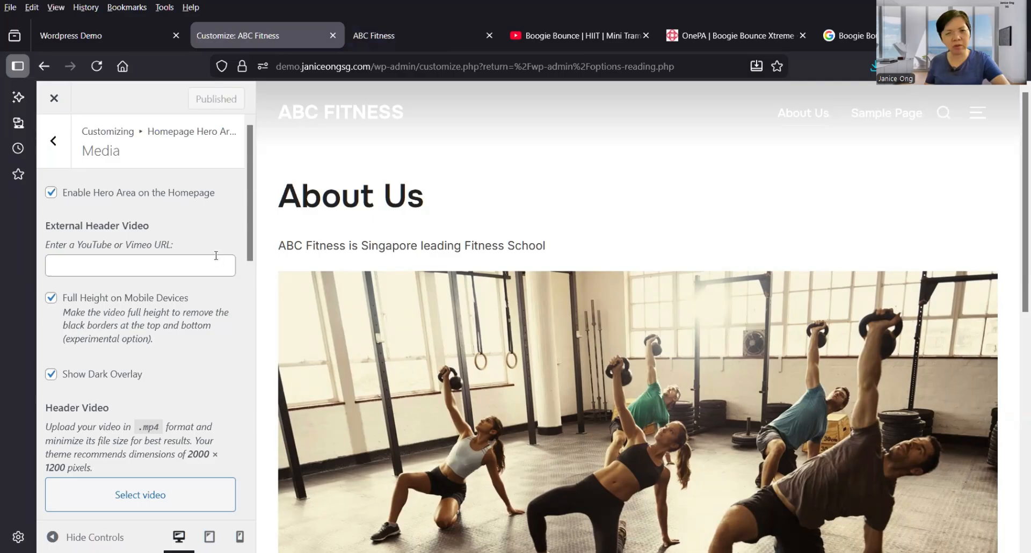
Reload the live homepage, and review the header video and header image options in the hero area's media settings.
click(417, 33)
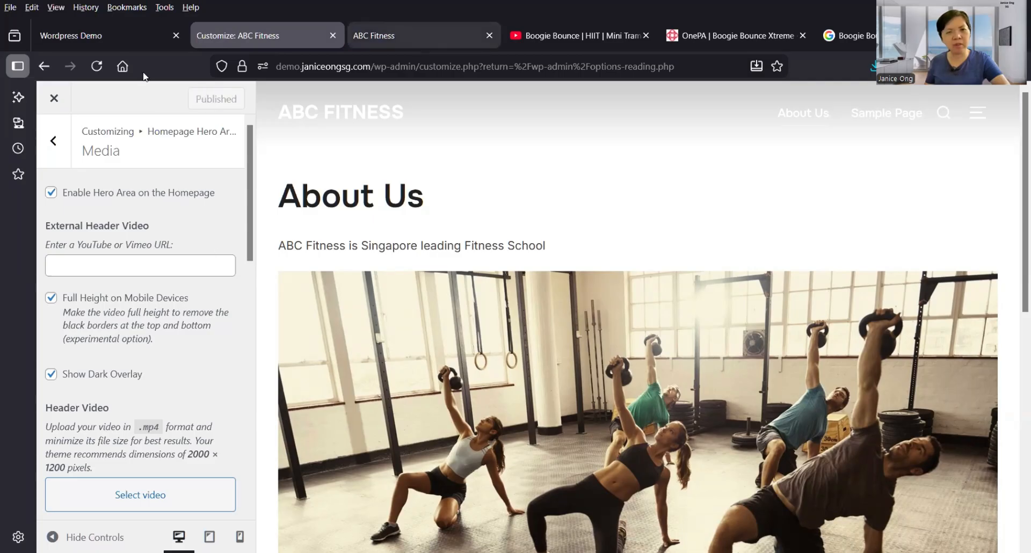
click(96, 67)
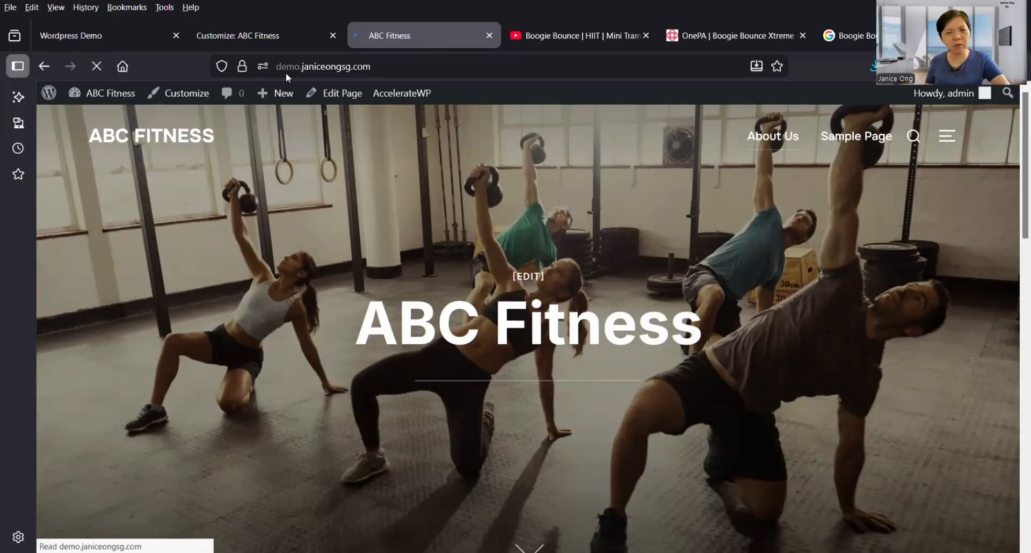
key(ctrl+shift+Tab)
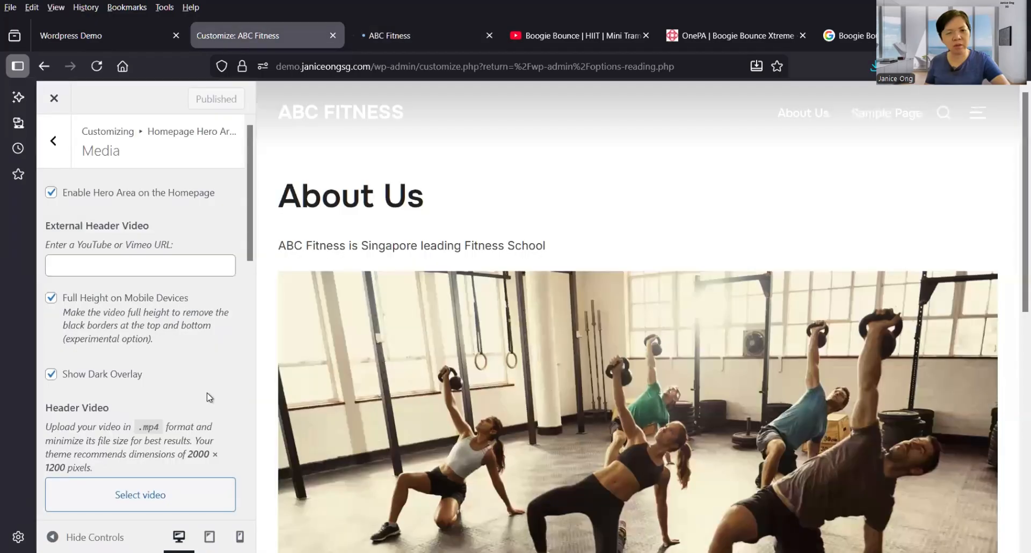
scroll(207, 393, down, 3)
scroll(208, 395, down, 5)
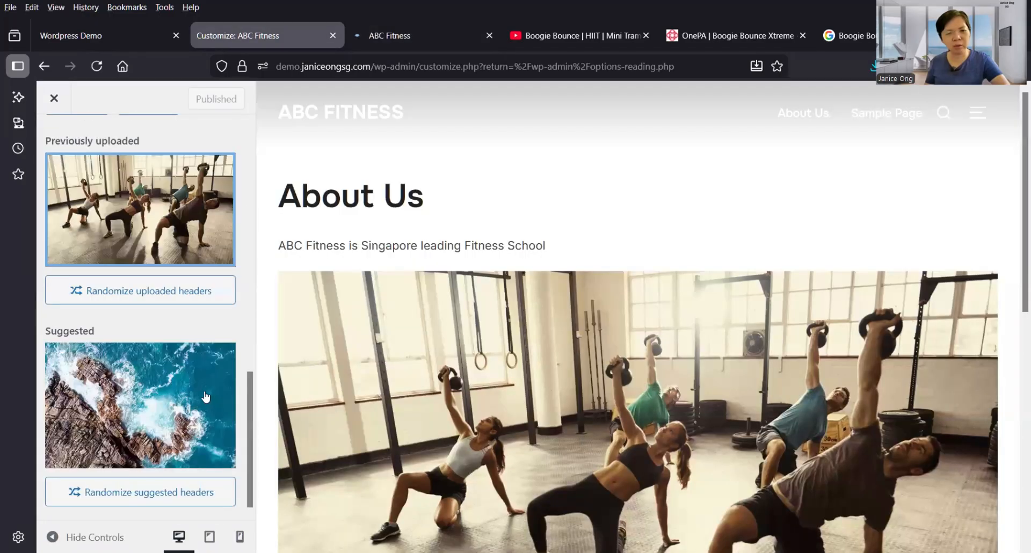
scroll(207, 394, up, 3)
scroll(163, 402, up, 2)
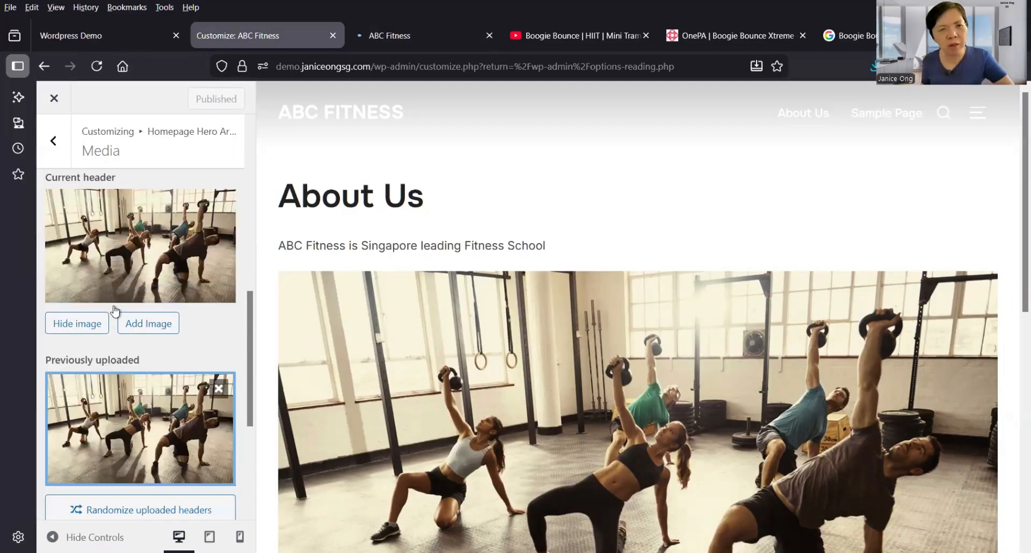
scroll(115, 311, up, 5)
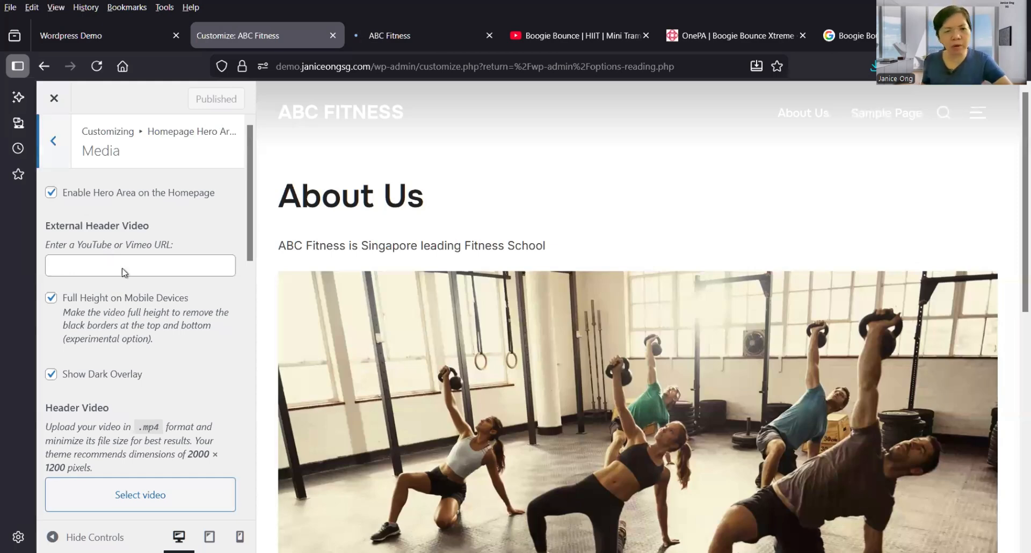
Return to the customizer's main level and look over the available sections.
click(53, 153)
click(53, 153)
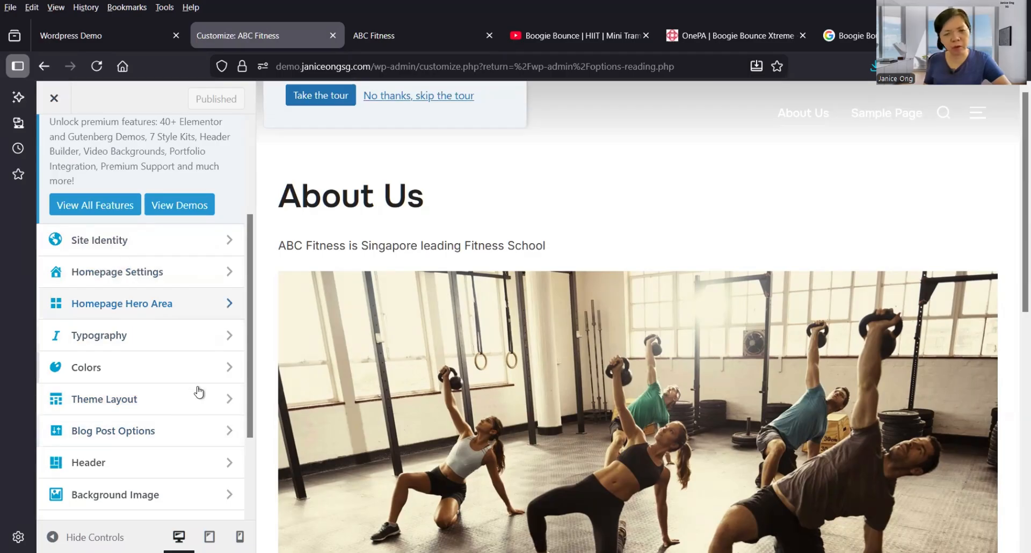
scroll(198, 391, down, 2)
scroll(199, 392, up, 4)
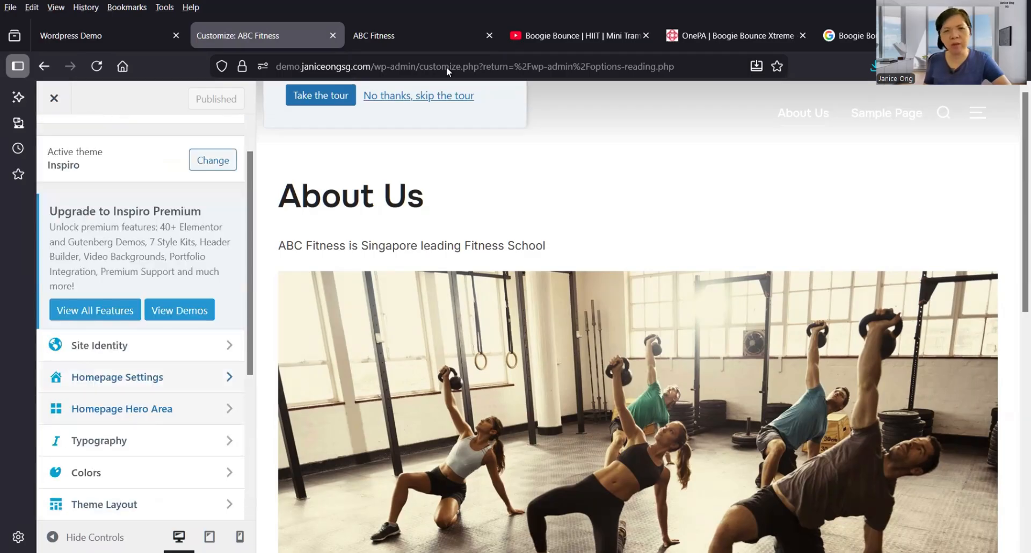
Look over the live homepage from the hero area down to the About Us content.
click(411, 32)
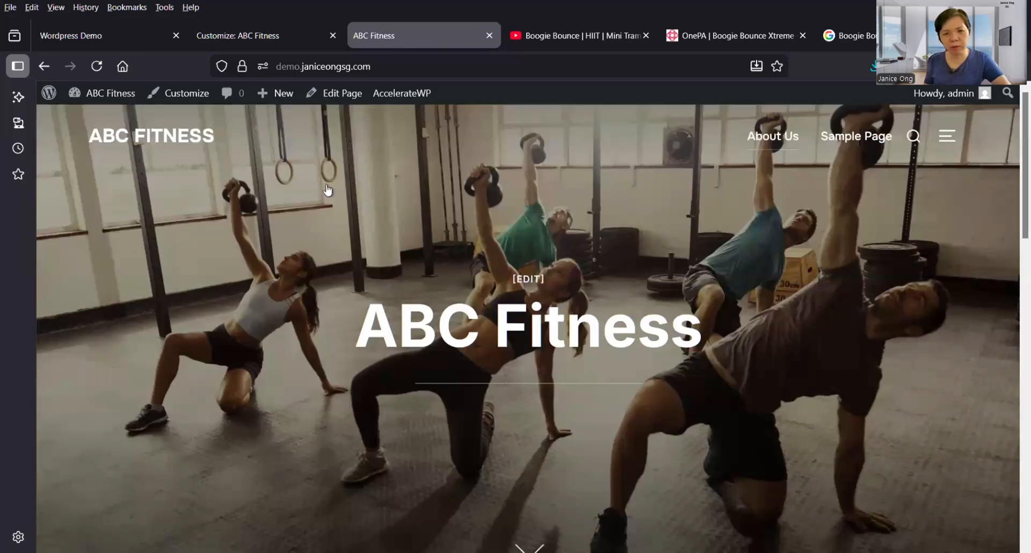
scroll(426, 421, down, 4)
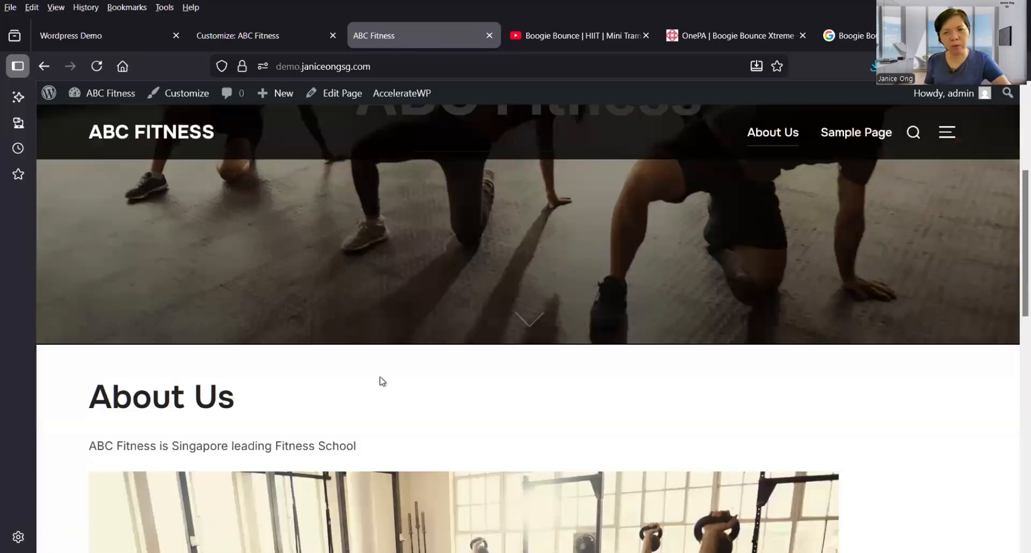
scroll(352, 340, up, 3)
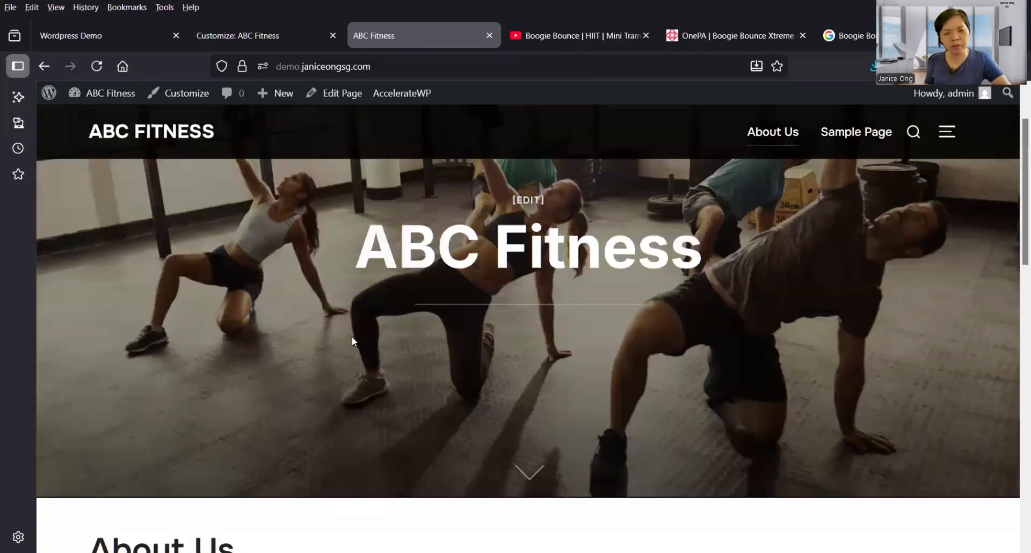
scroll(352, 338, down, 10)
scroll(179, 219, up, 4)
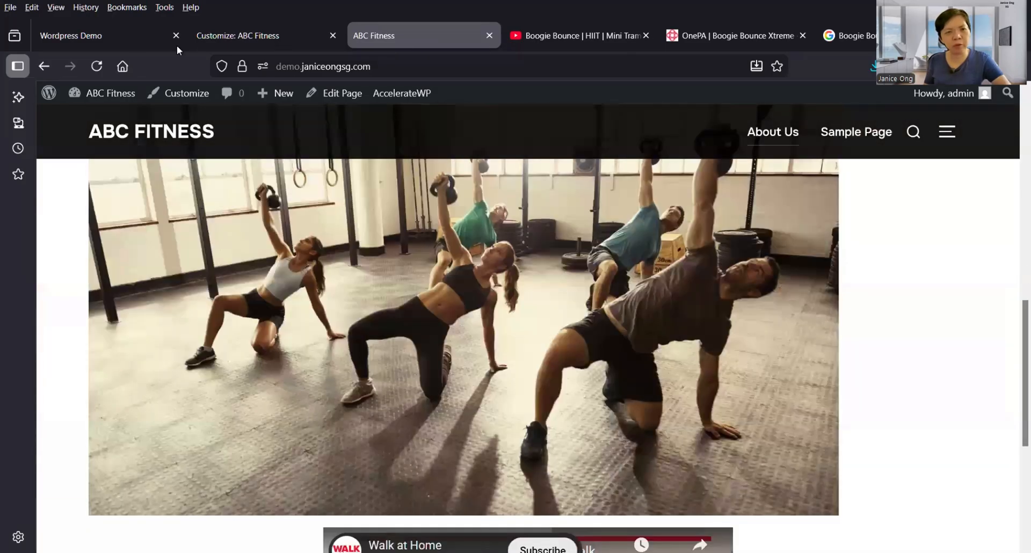
Copy the Boogie Bounce HIIT mini trampoline video's YouTube URL, set it as the hero area's external header video, and publish the change.
key(ctrl+shift+Tab)
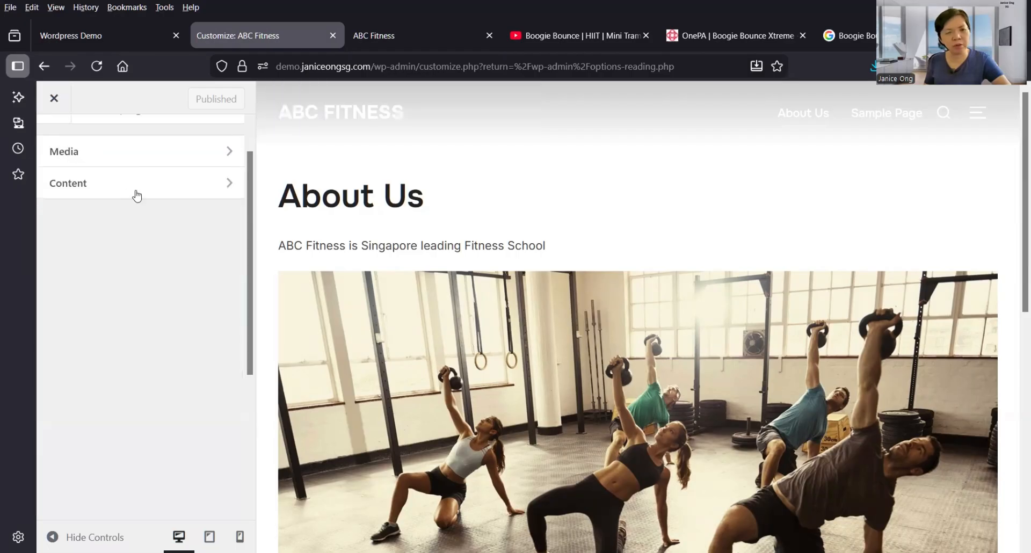
key(Return)
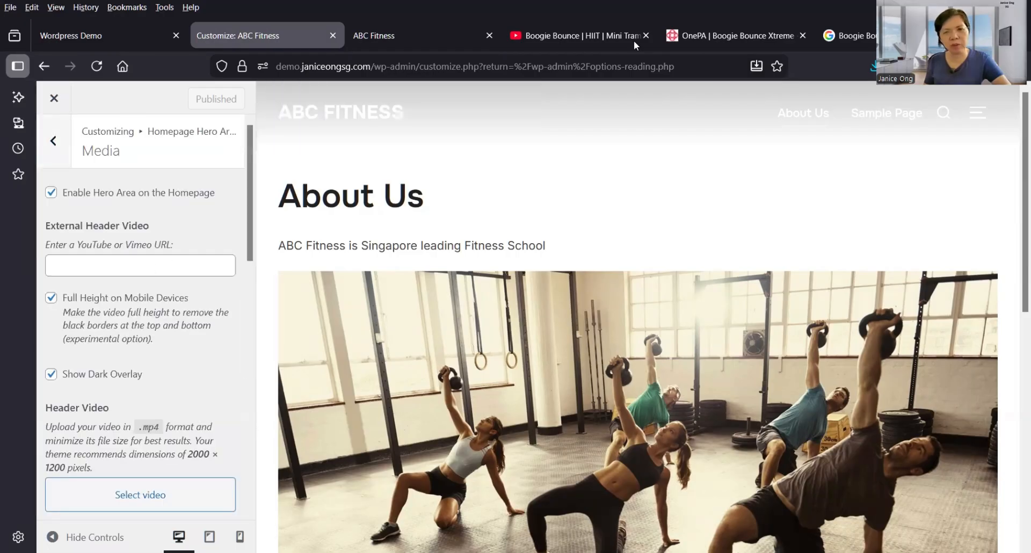
click(582, 36)
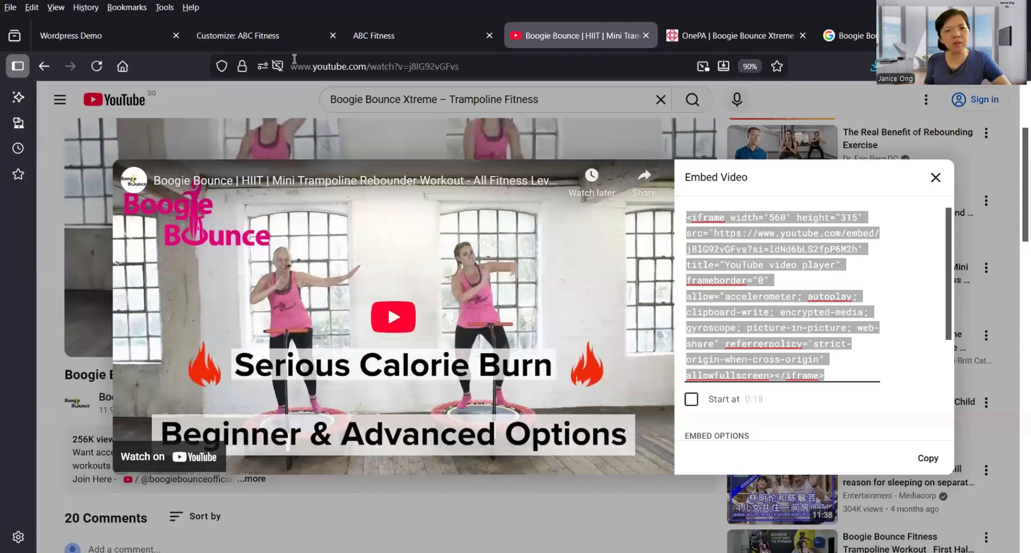
click(443, 66)
key(ctrl+c)
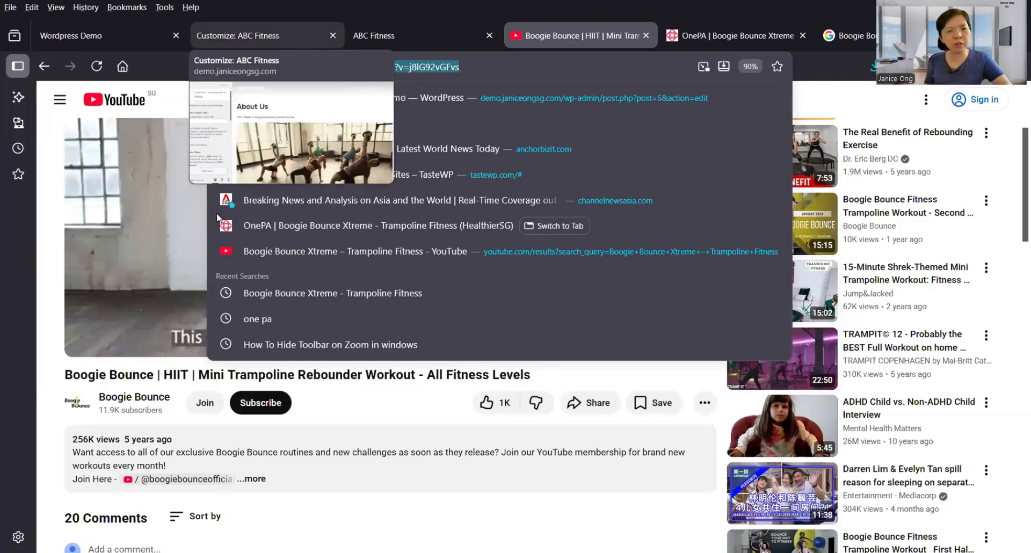
click(281, 35)
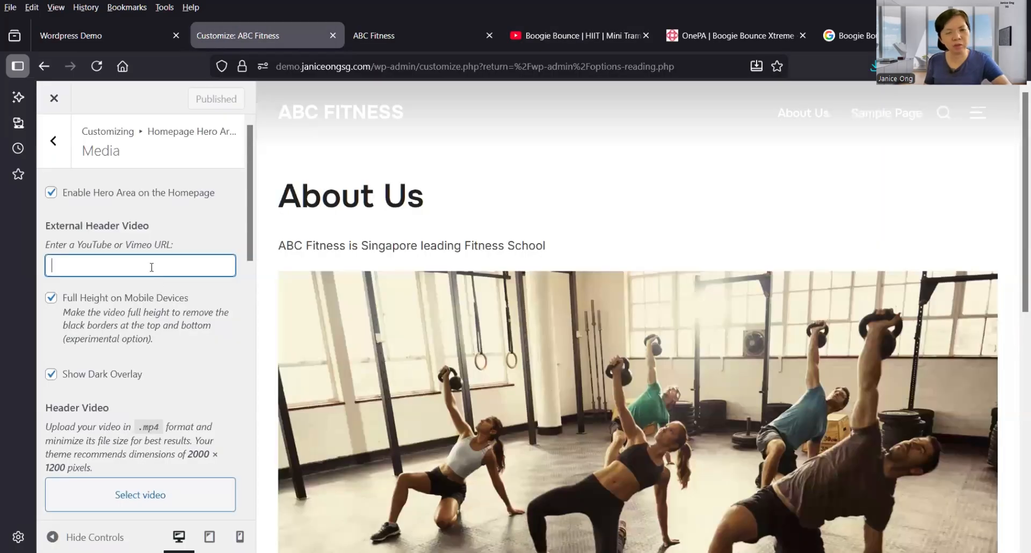
key(ctrl+v)
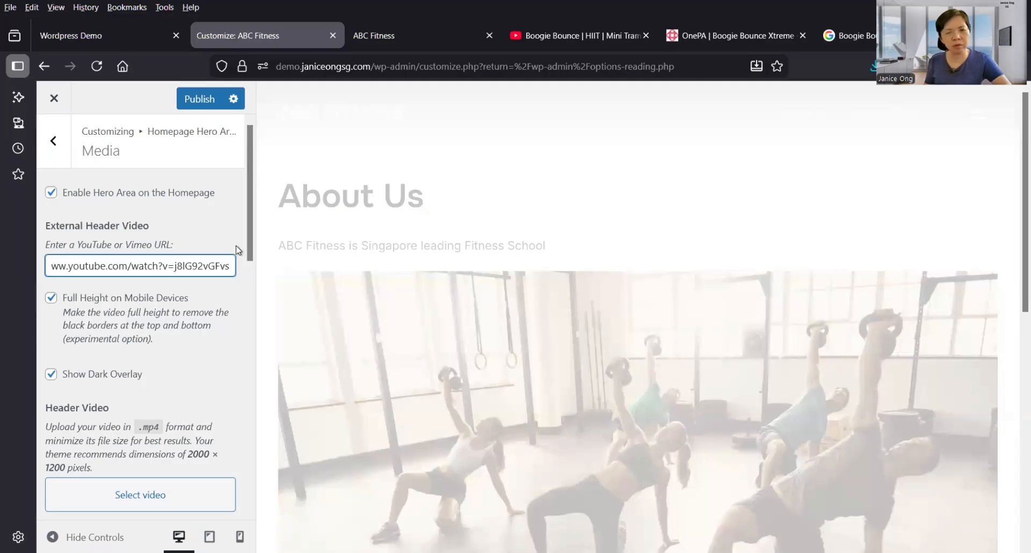
click(205, 102)
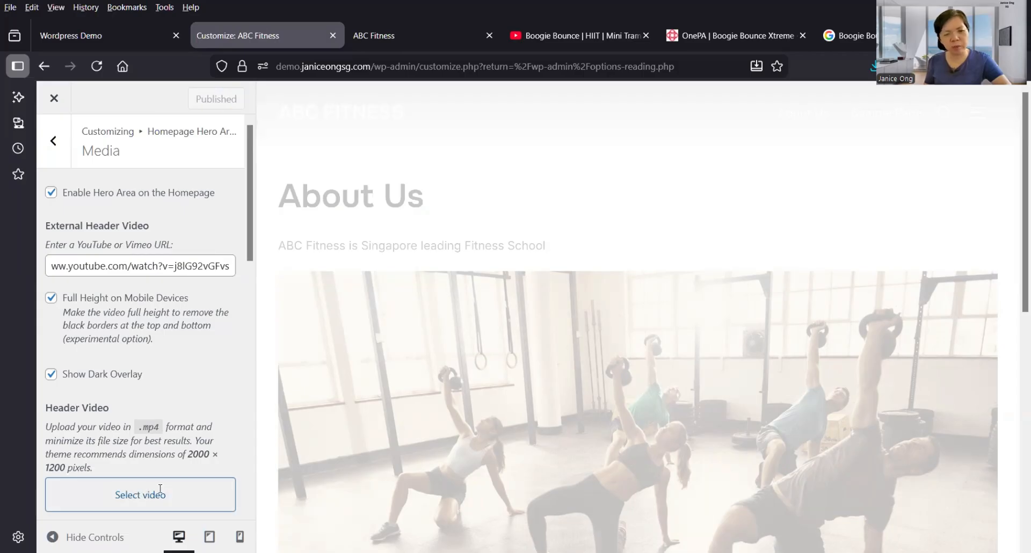
scroll(158, 492, down, 1)
scroll(161, 492, up, 1)
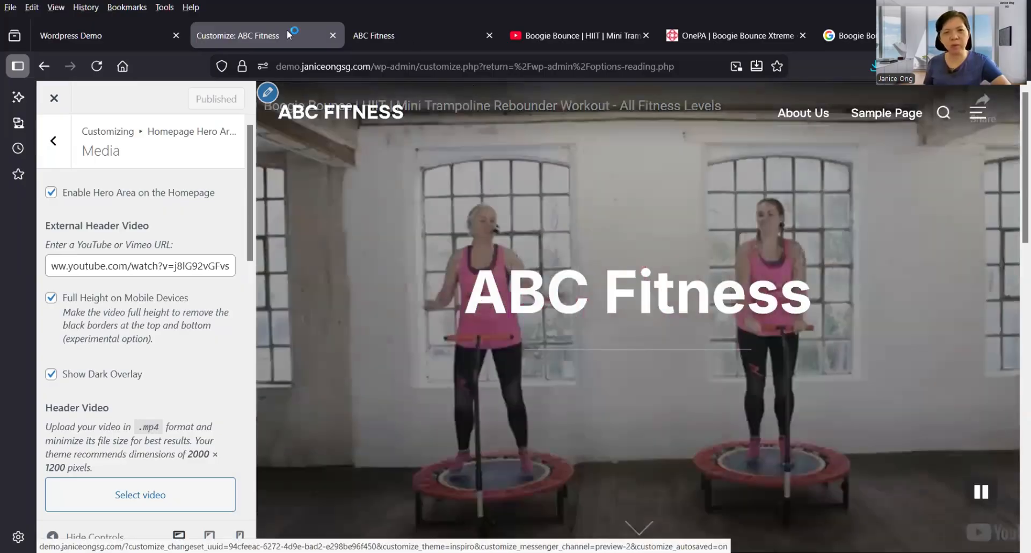
Reload the live homepage and check how the header video plays behind the hero title.
key(ctrl+Tab)
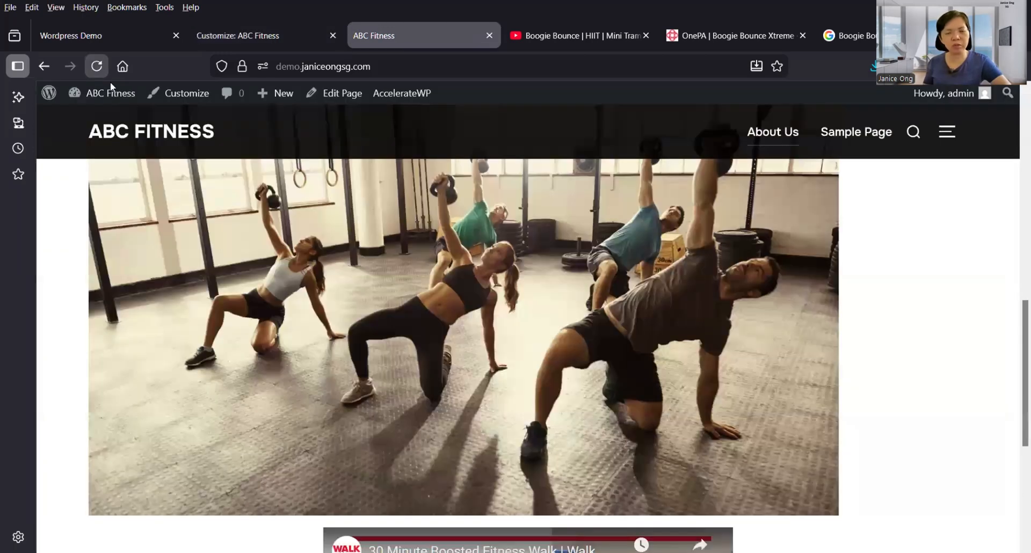
click(106, 77)
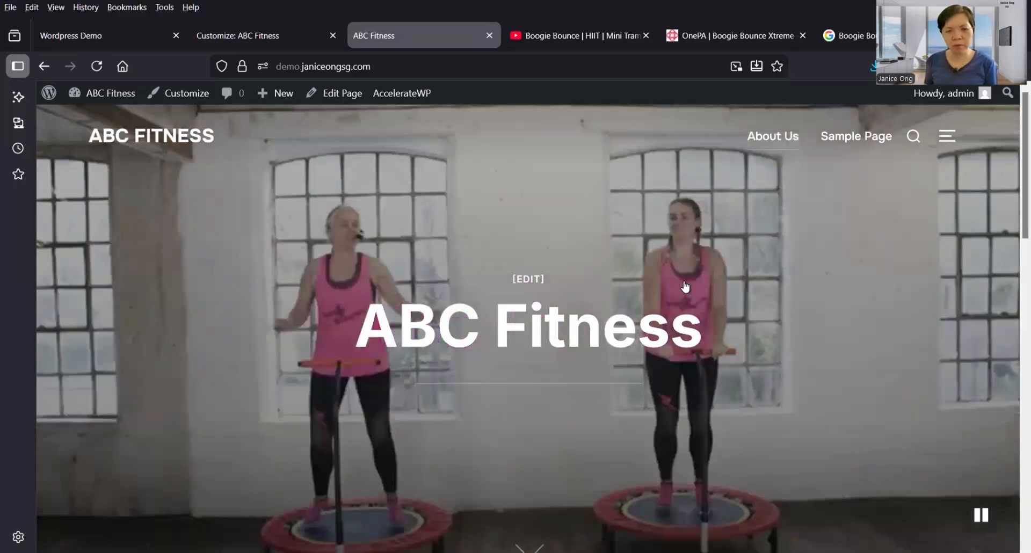
scroll(684, 281, down, 1)
scroll(684, 284, up, 1)
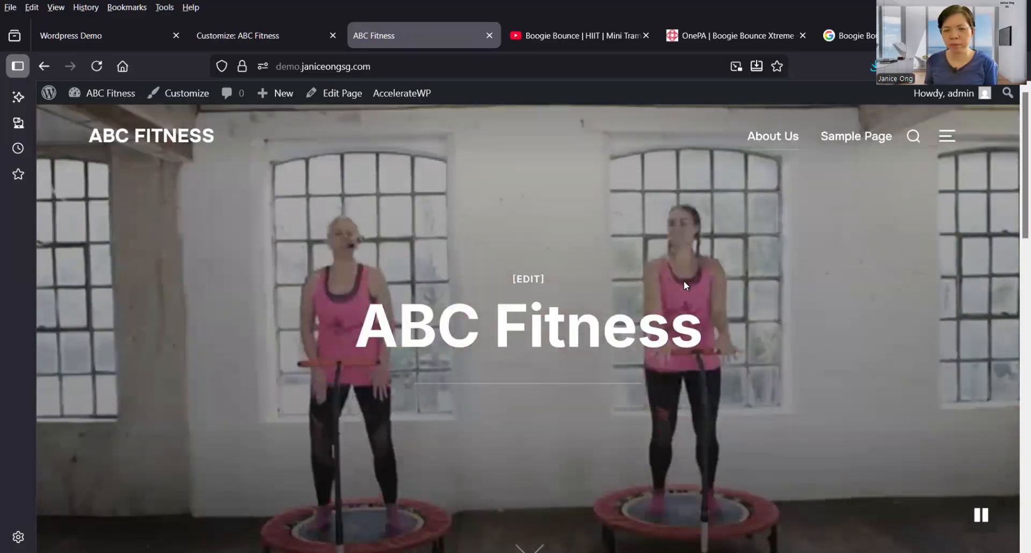
scroll(684, 281, down, 2)
scroll(684, 280, up, 2)
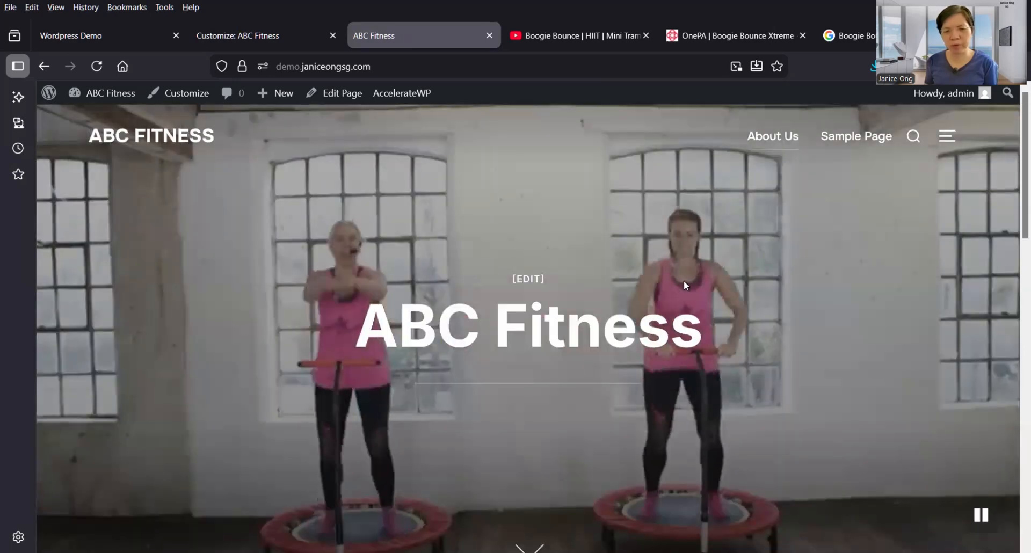
scroll(685, 283, down, 4)
scroll(684, 280, up, 4)
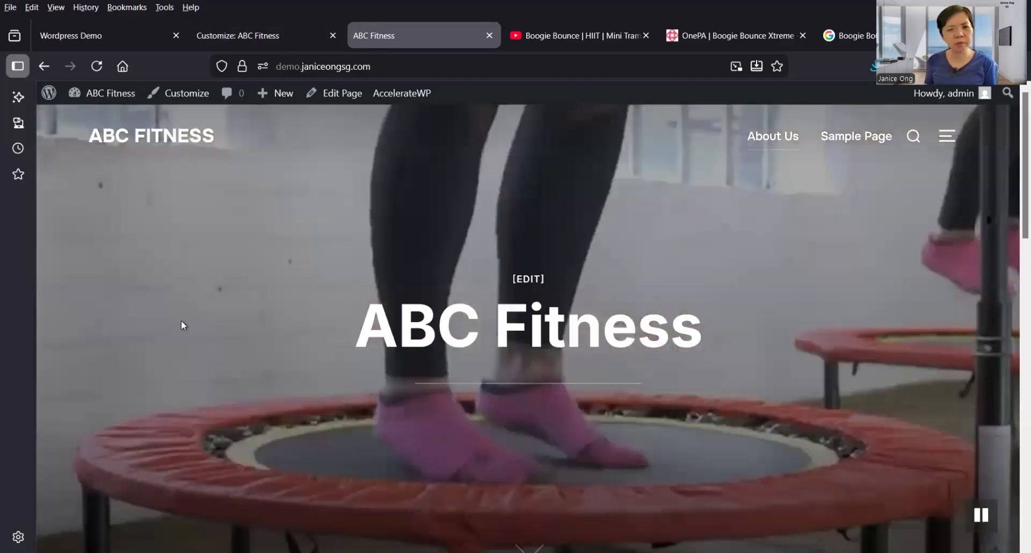
Clear the external header video URL in the hero area's media settings and publish the change.
click(252, 35)
scroll(185, 395, down, 8)
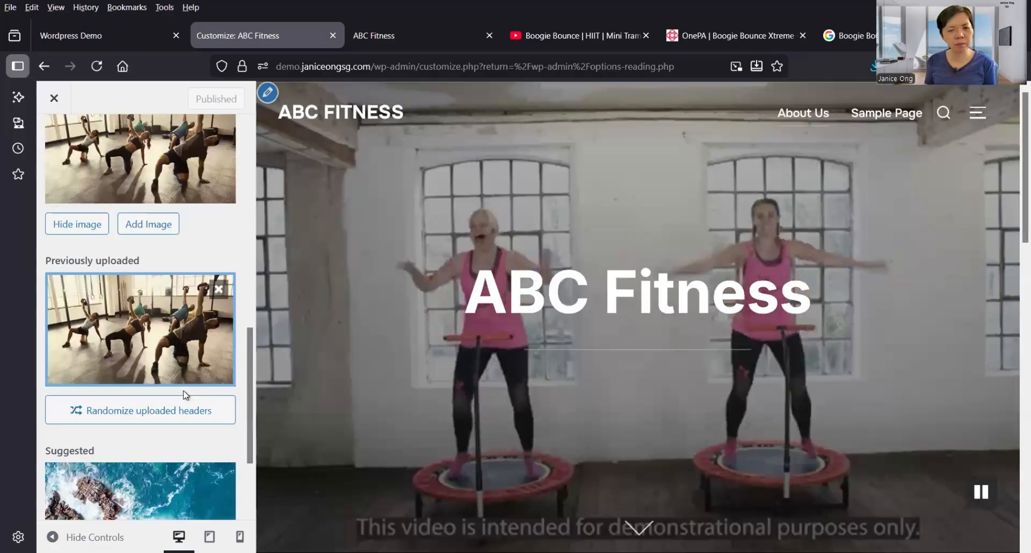
scroll(184, 396, up, 5)
scroll(183, 392, up, 5)
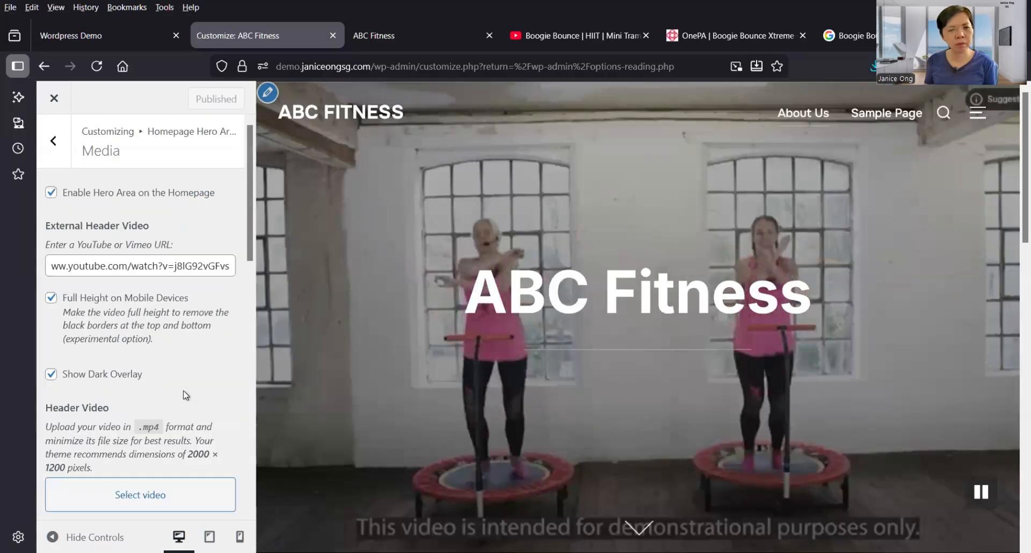
click(98, 266)
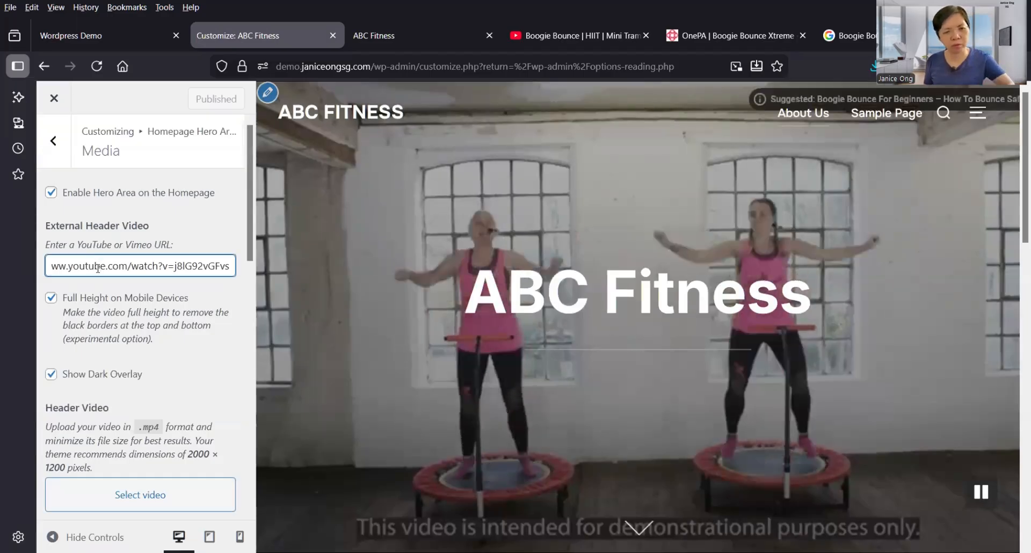
key(ctrl+a)
key(BackSpace)
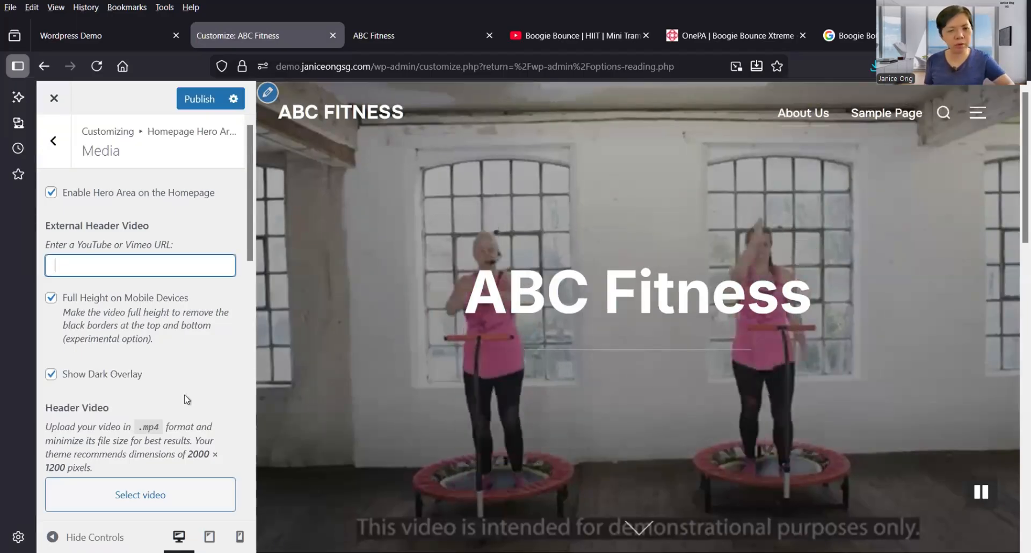
scroll(185, 395, down, 8)
scroll(185, 394, up, 4)
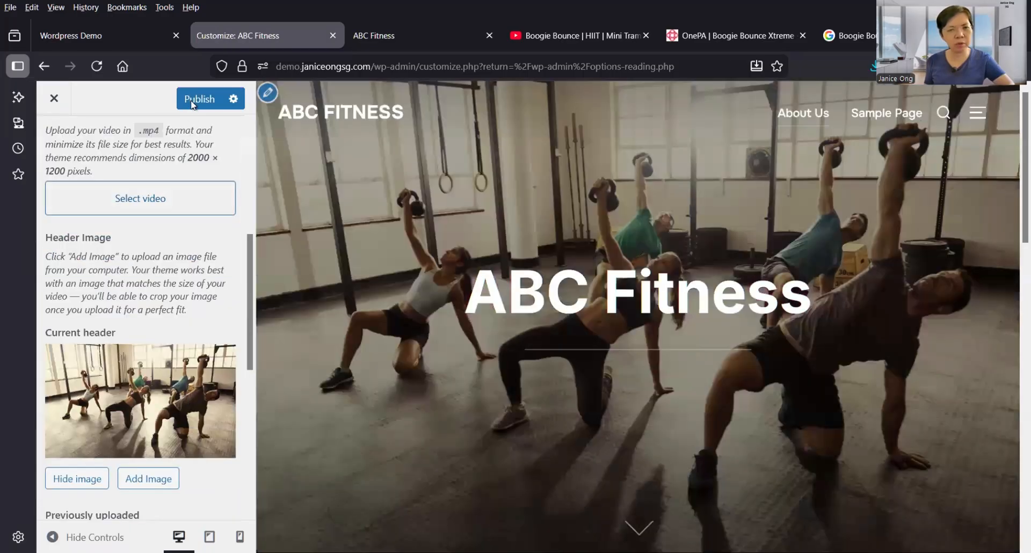
click(192, 102)
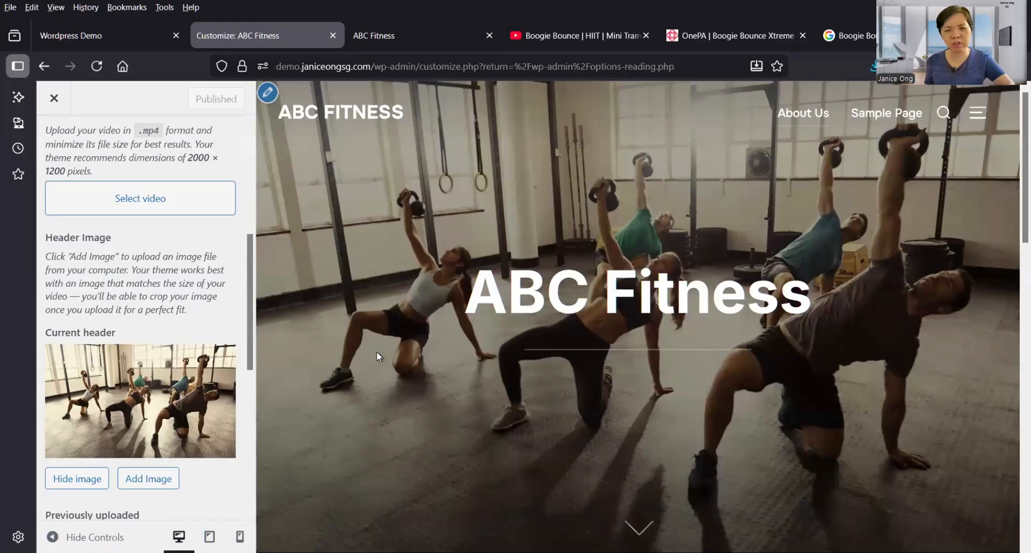
Reload the live homepage and look over the page content below the hero area.
click(385, 37)
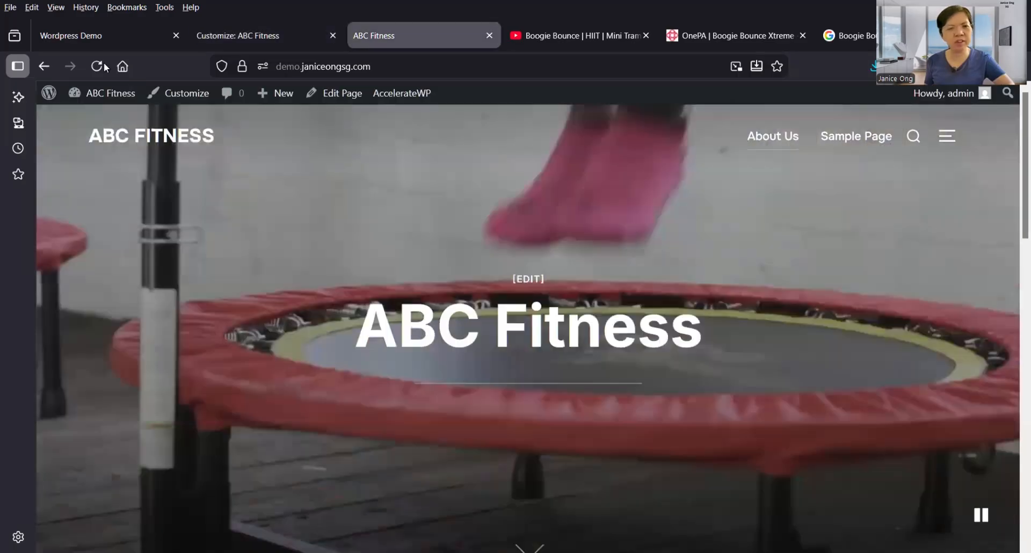
click(97, 66)
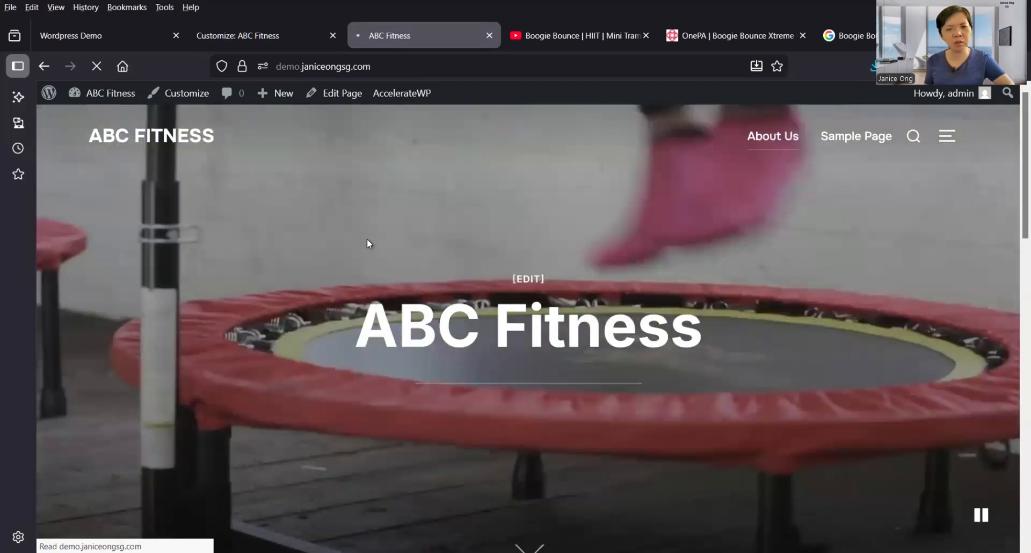
scroll(366, 242, down, 5)
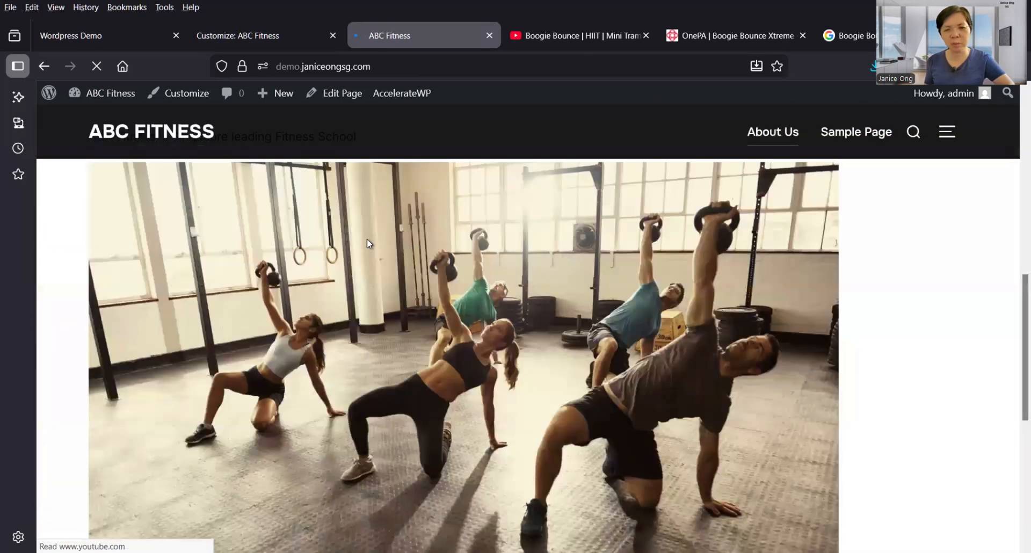
scroll(369, 245, down, 5)
scroll(369, 245, up, 5)
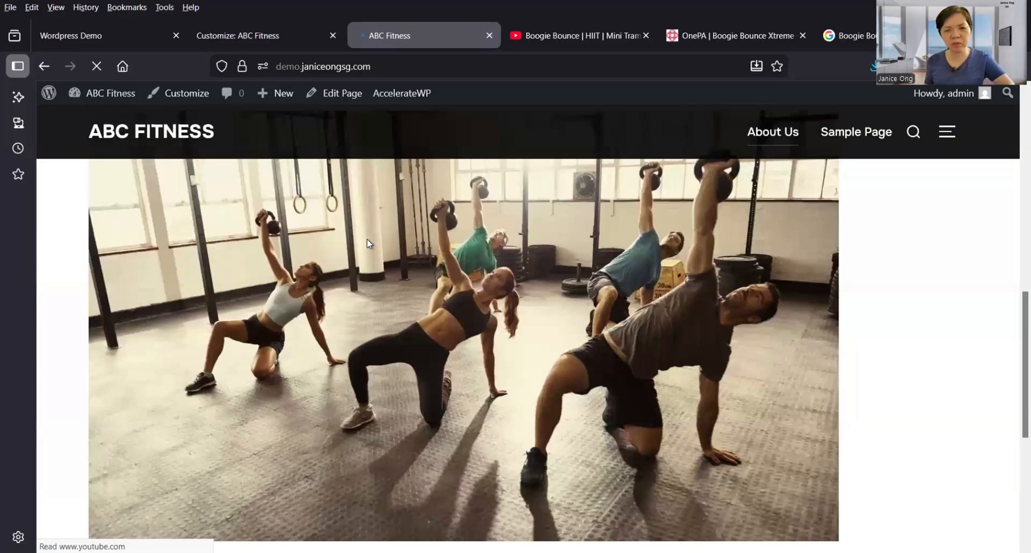
Look over the live homepage's hero image, return to the site customizer and close it to get back to the Reading settings.
scroll(369, 245, up, 5)
scroll(367, 244, down, 5)
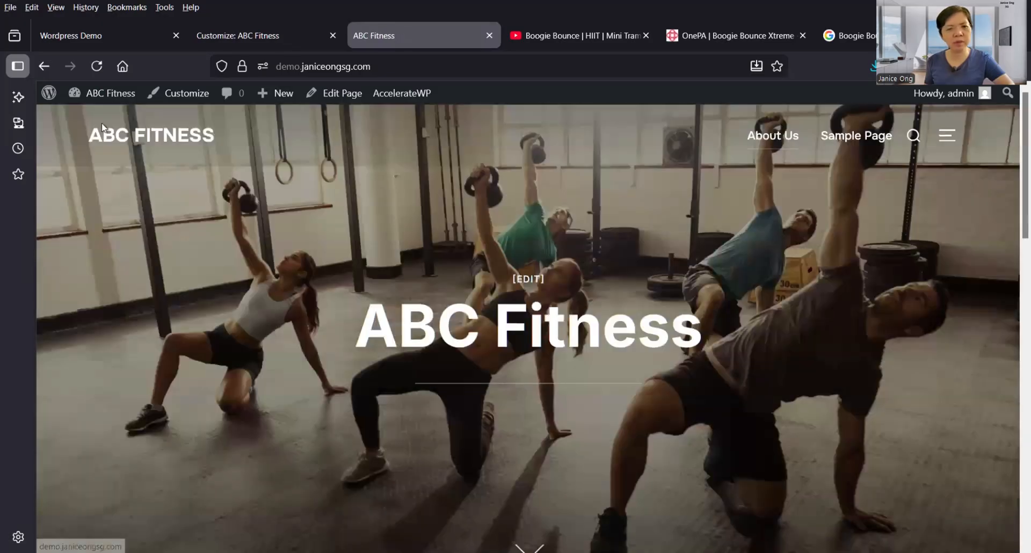
click(279, 36)
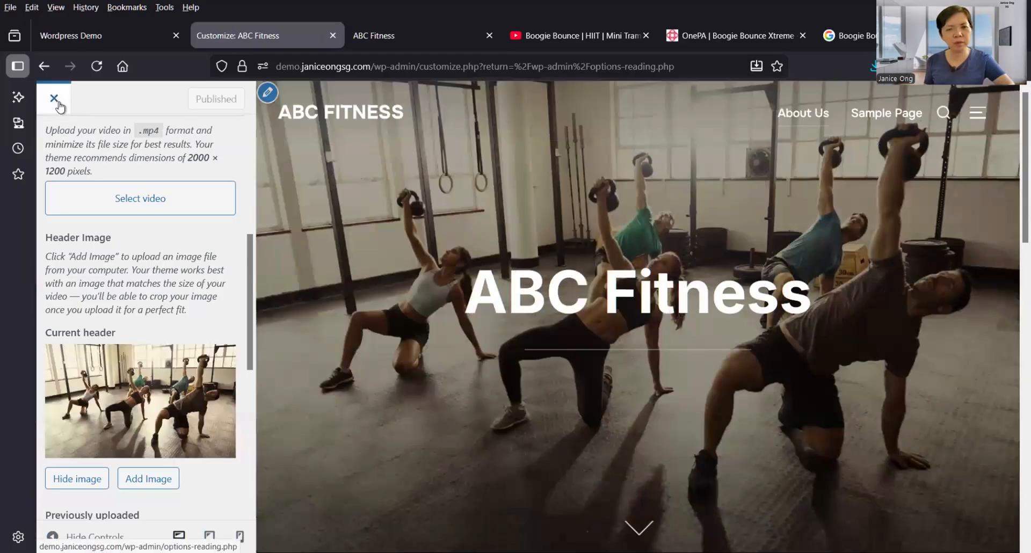
click(58, 103)
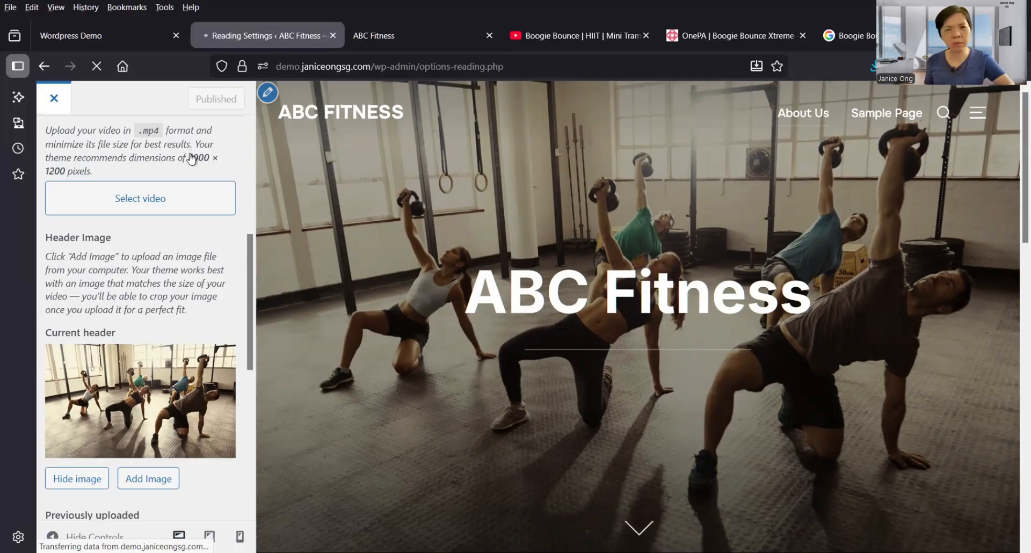
Discourage search engines from indexing the site and save the Reading settings.
scroll(222, 176, down, 4)
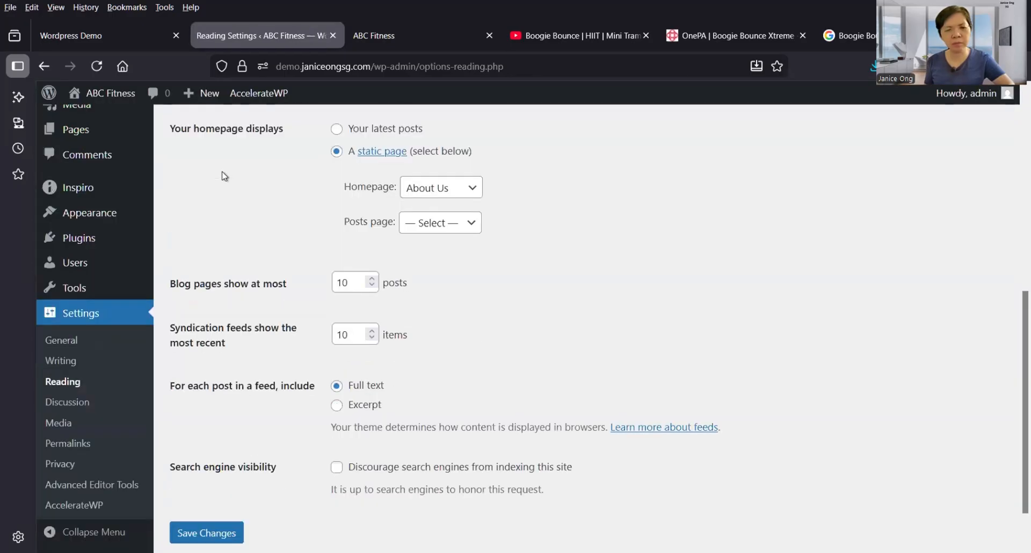
scroll(225, 176, down, 1)
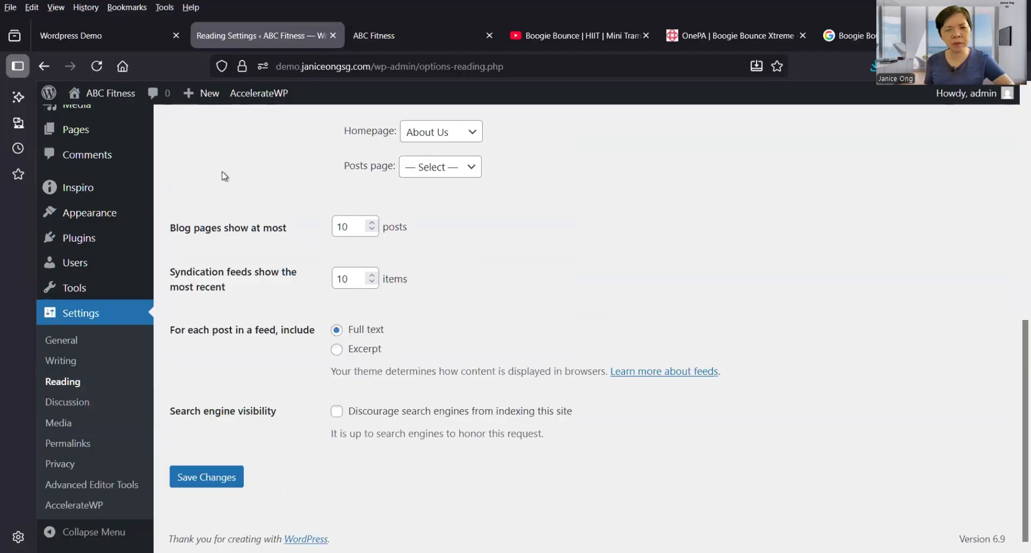
click(337, 413)
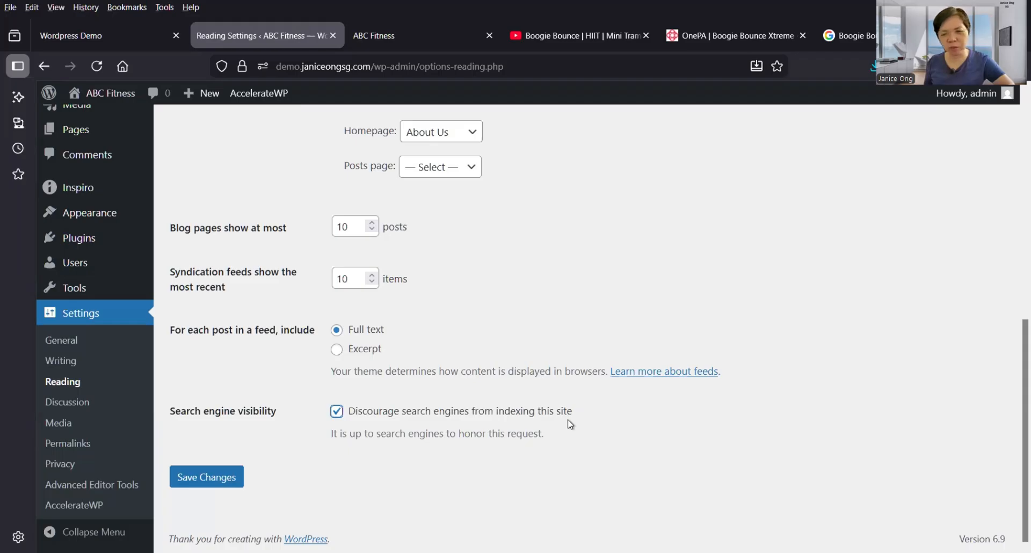
click(207, 477)
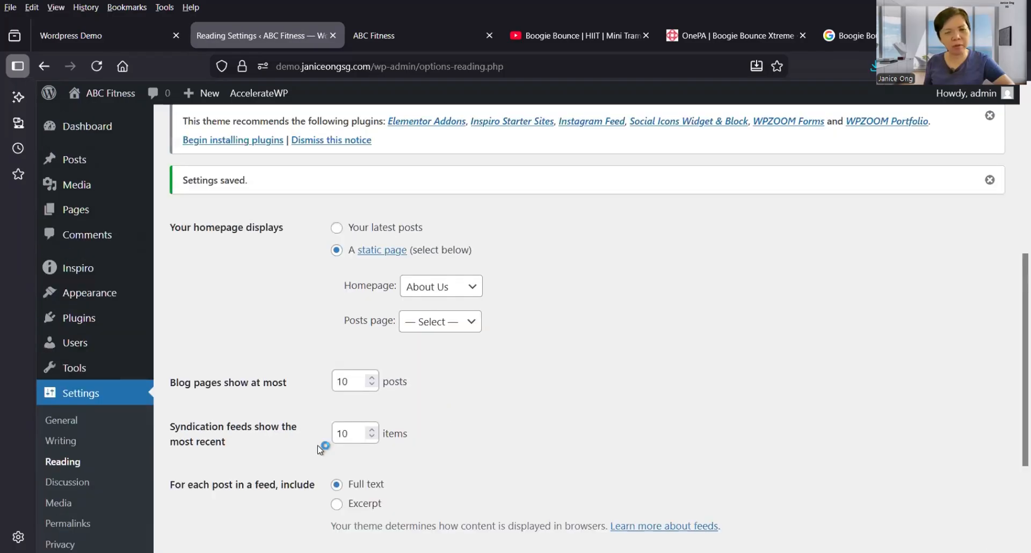
scroll(234, 476, down, 3)
click(233, 477)
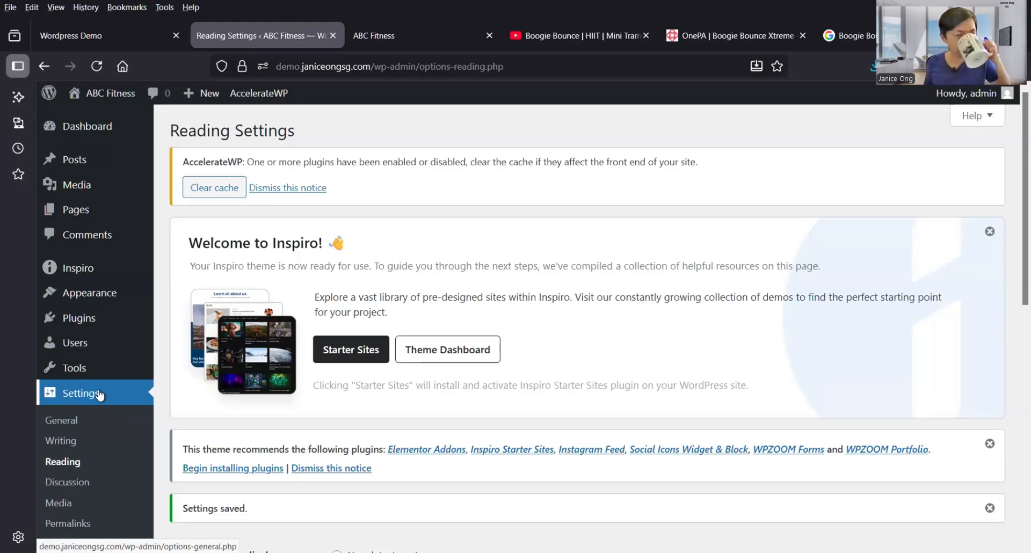
Open the General settings and review the site title, tagline, site icon, site addresses, timezone and date format.
click(71, 425)
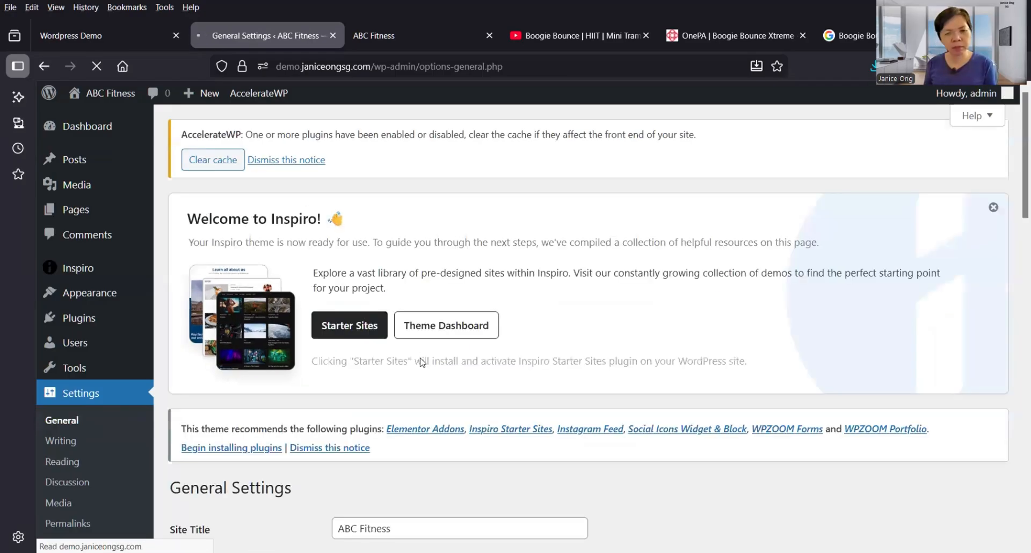
scroll(421, 363, down, 3)
scroll(313, 288, down, 2)
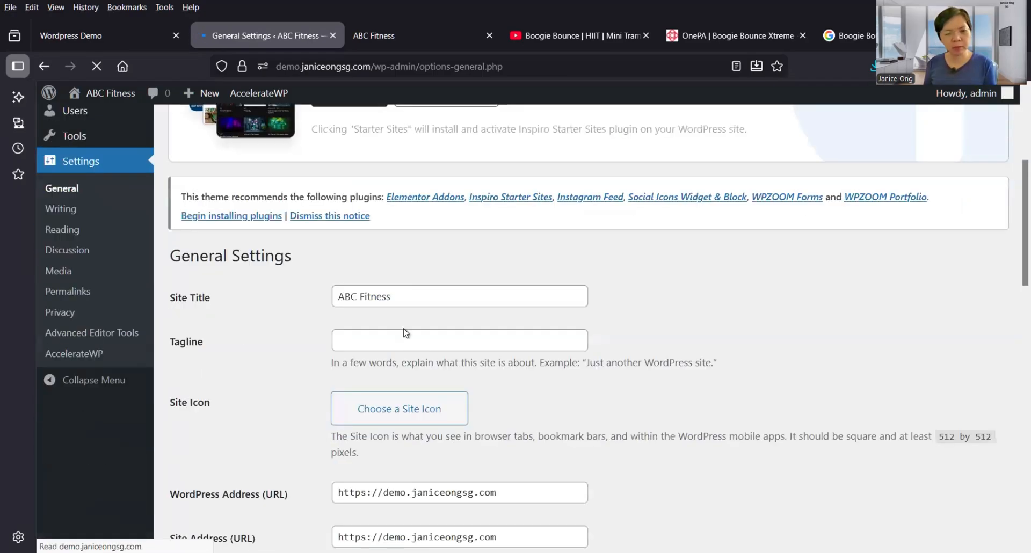
scroll(387, 219, down, 7)
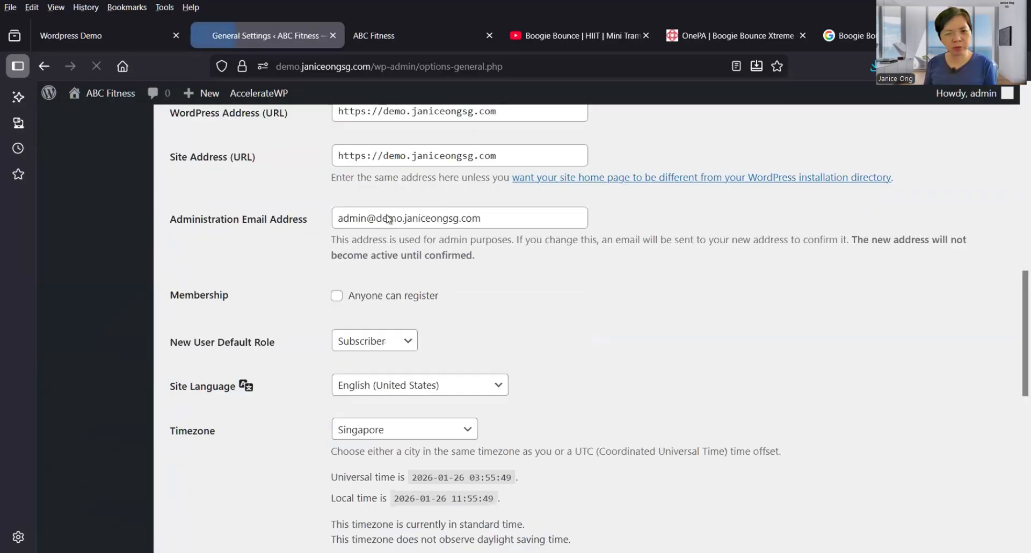
scroll(388, 218, down, 8)
scroll(387, 215, up, 16)
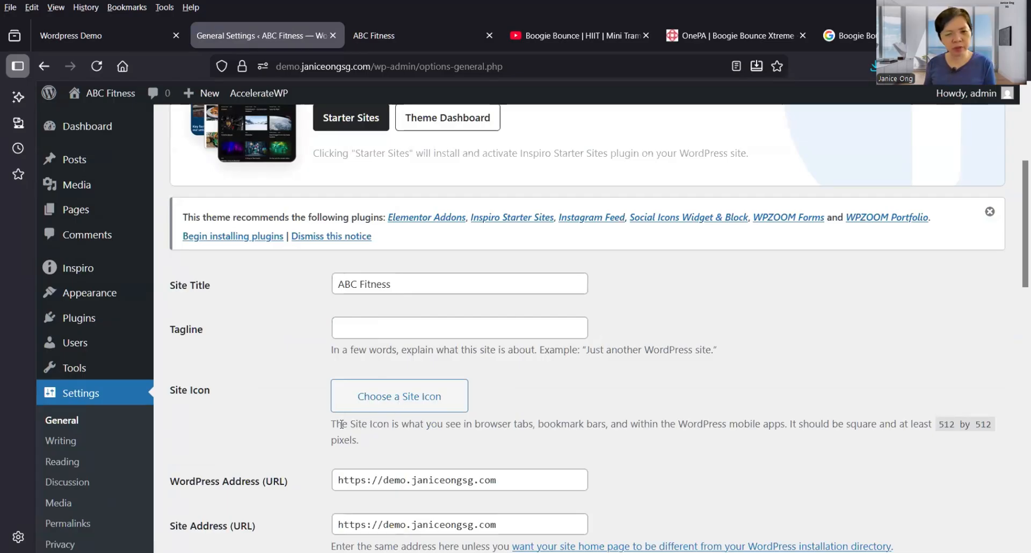
scroll(342, 424, down, 10)
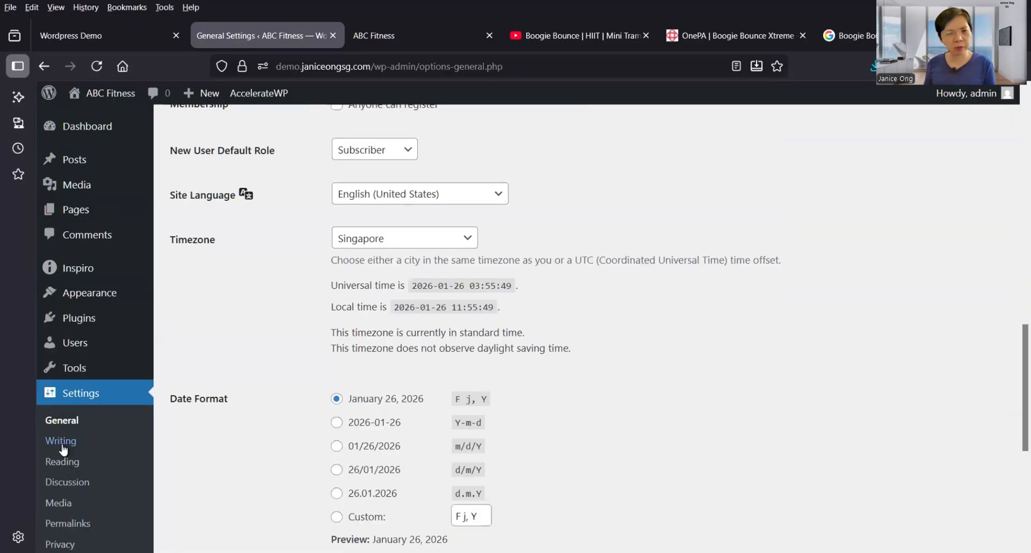
Set the default post category to Fitness in the Writing settings and save the changes.
click(60, 441)
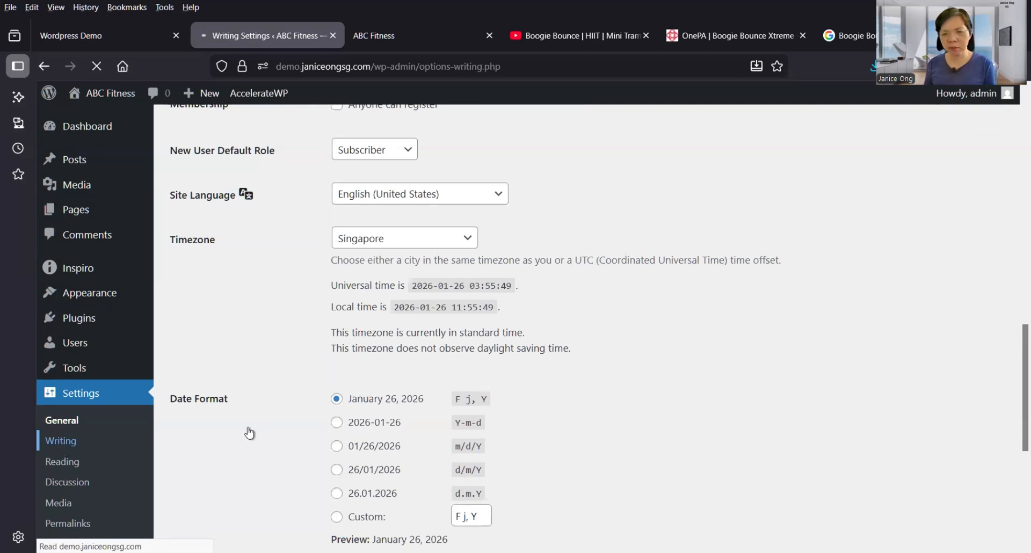
scroll(248, 433, down, 5)
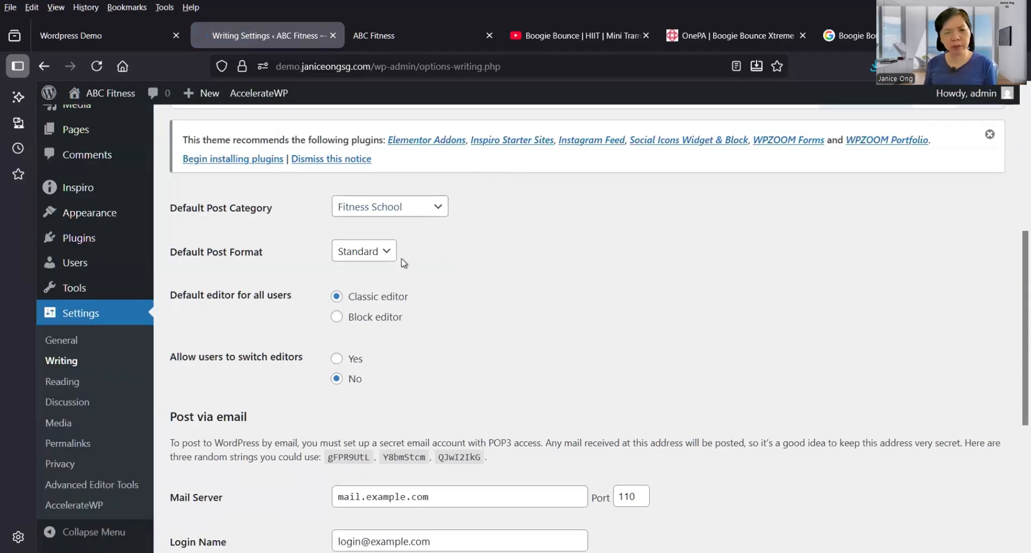
click(388, 207)
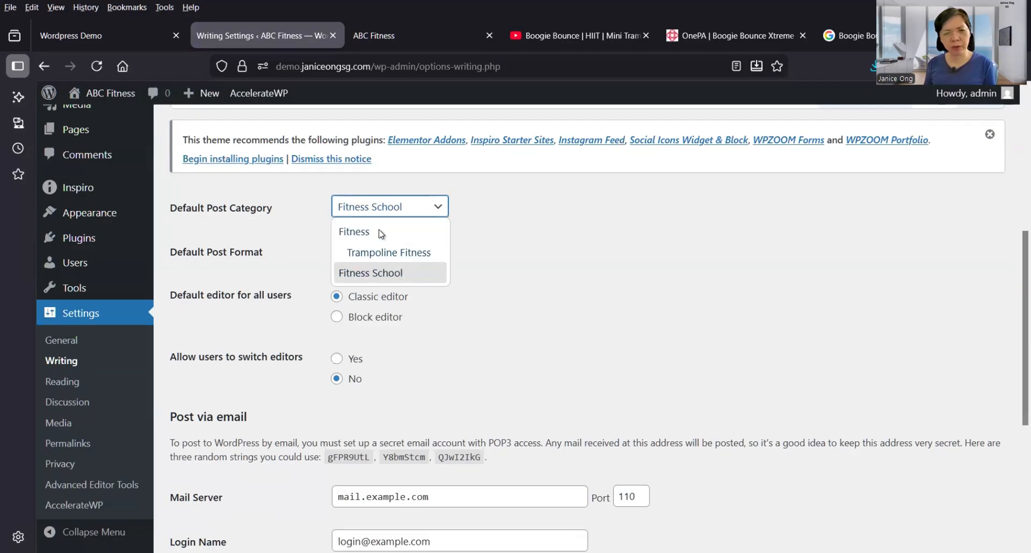
click(381, 232)
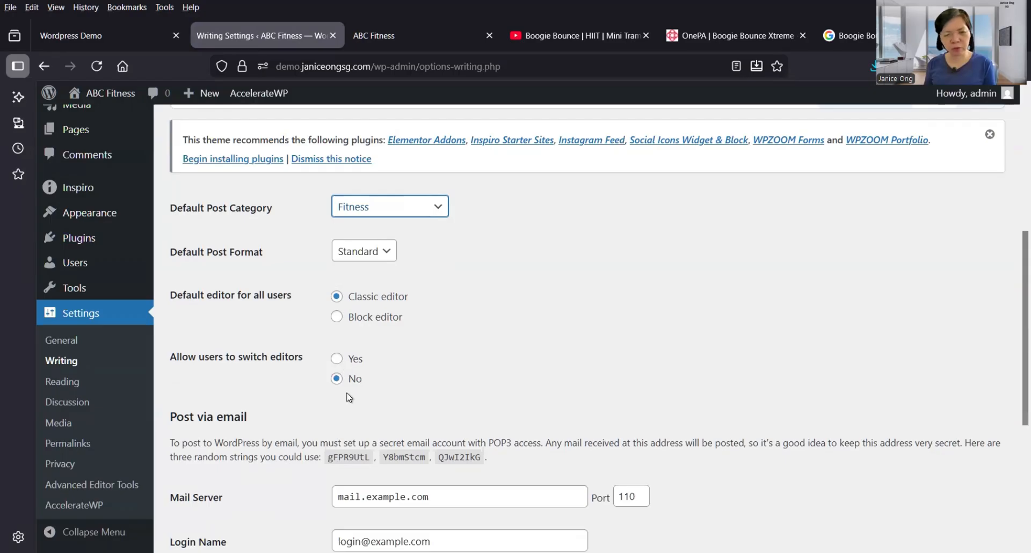
scroll(227, 361, down, 2)
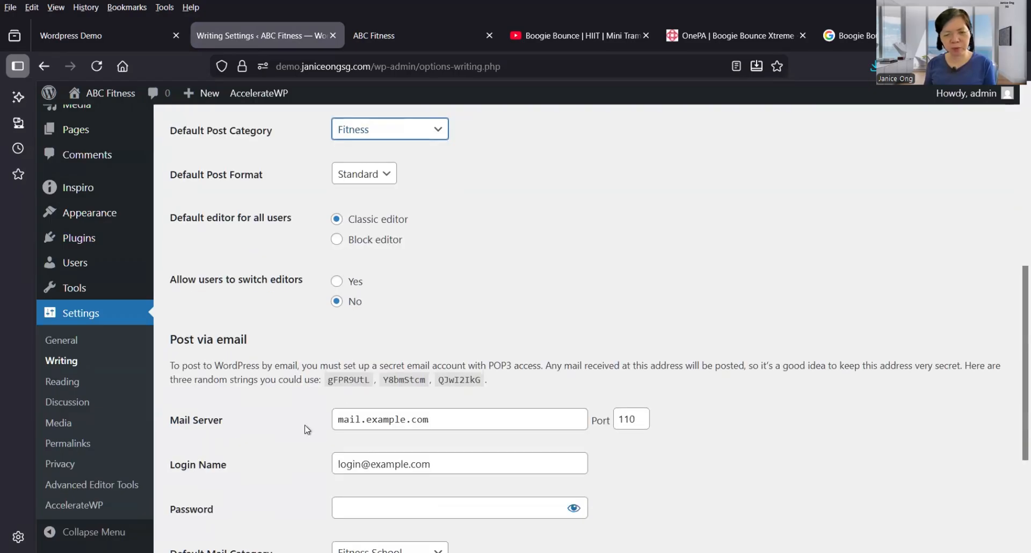
scroll(306, 430, down, 5)
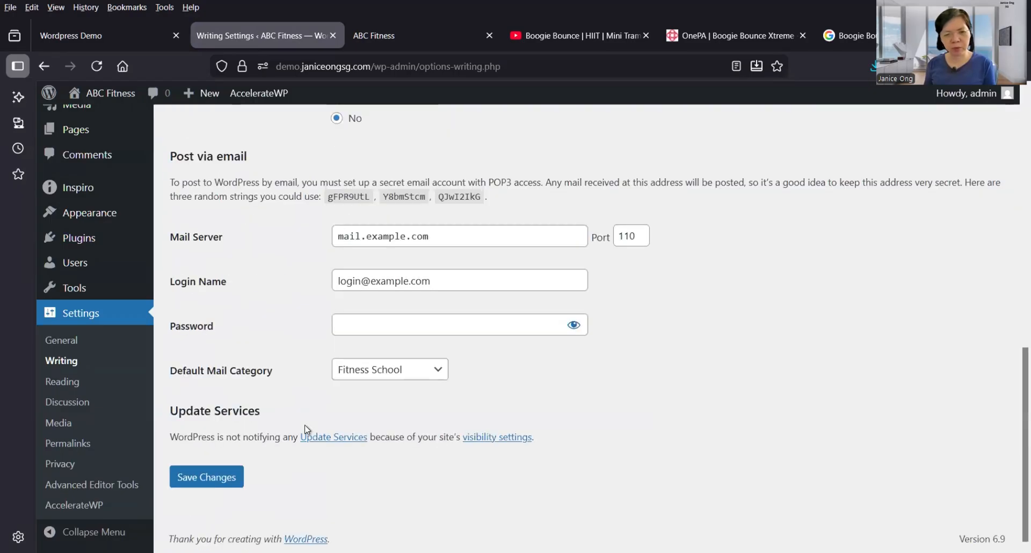
click(237, 479)
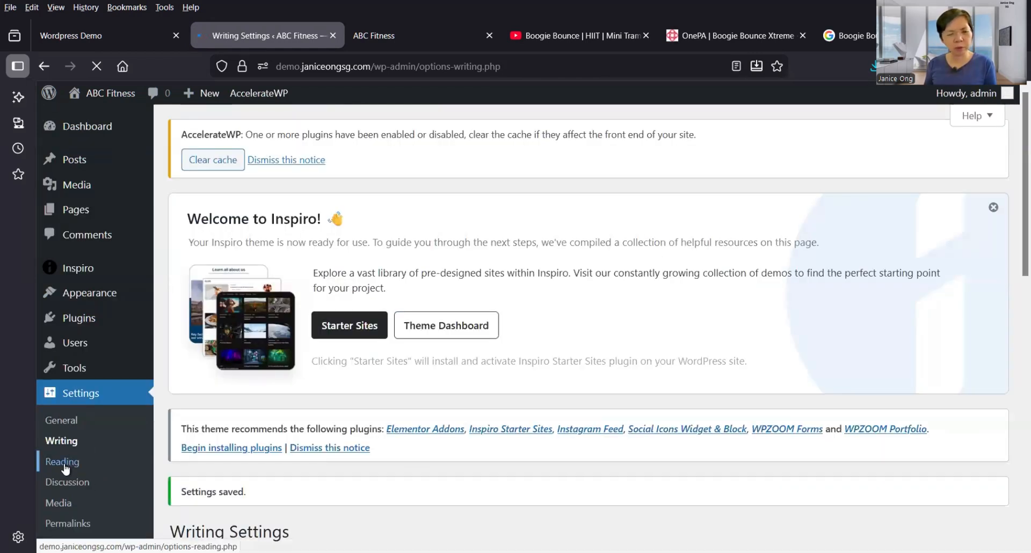
Review the homepage, posts page and blog post limit options in the Reading settings and save the settings.
click(64, 465)
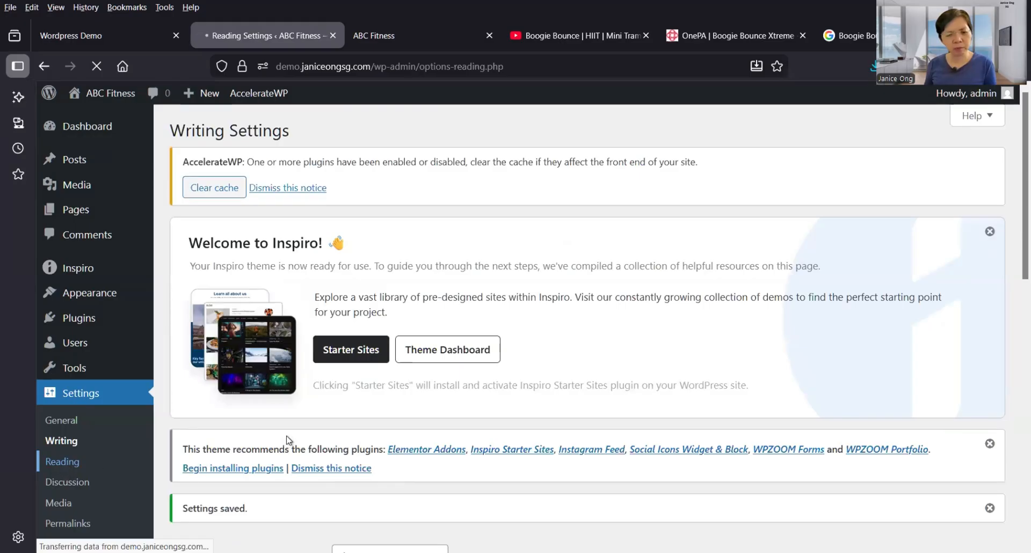
scroll(289, 440, down, 4)
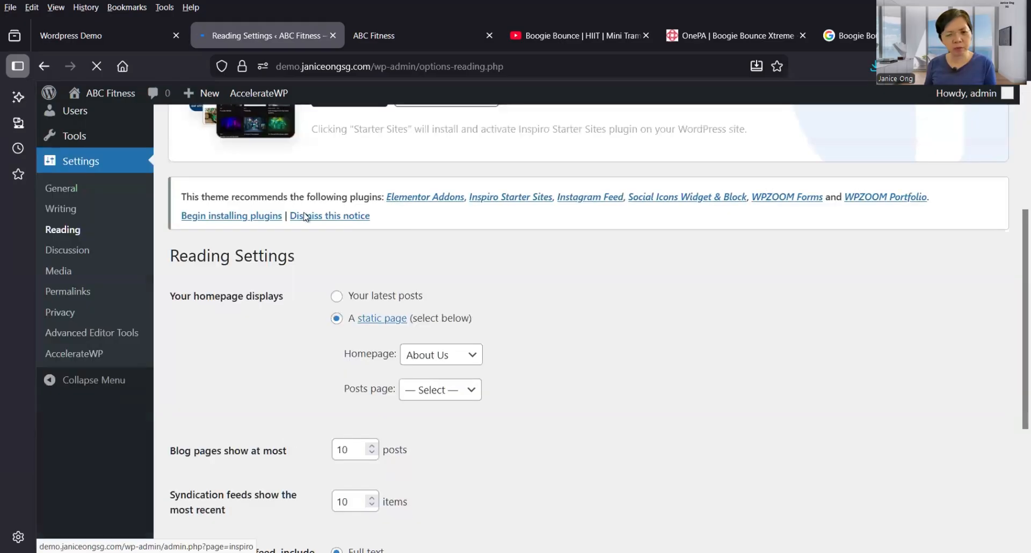
click(446, 360)
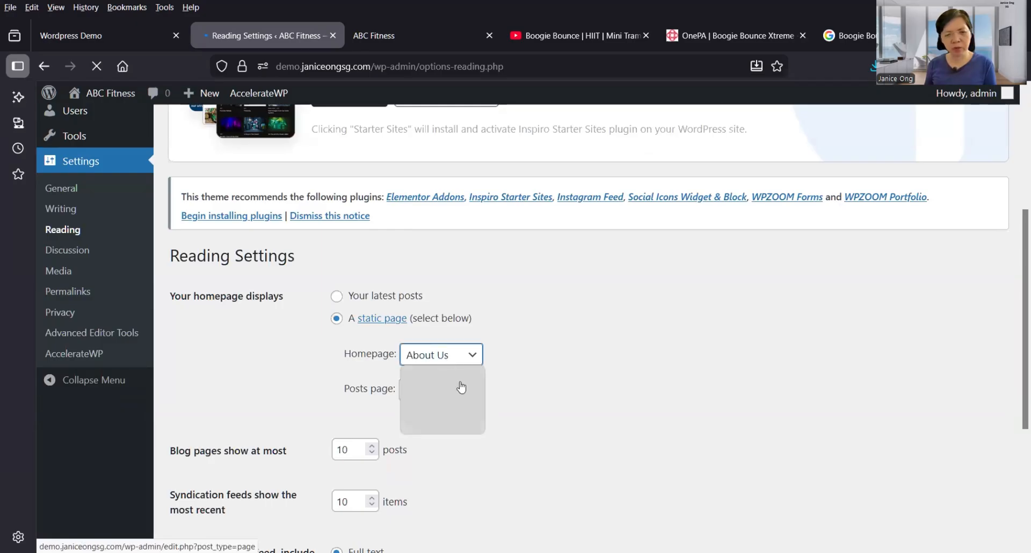
click(457, 377)
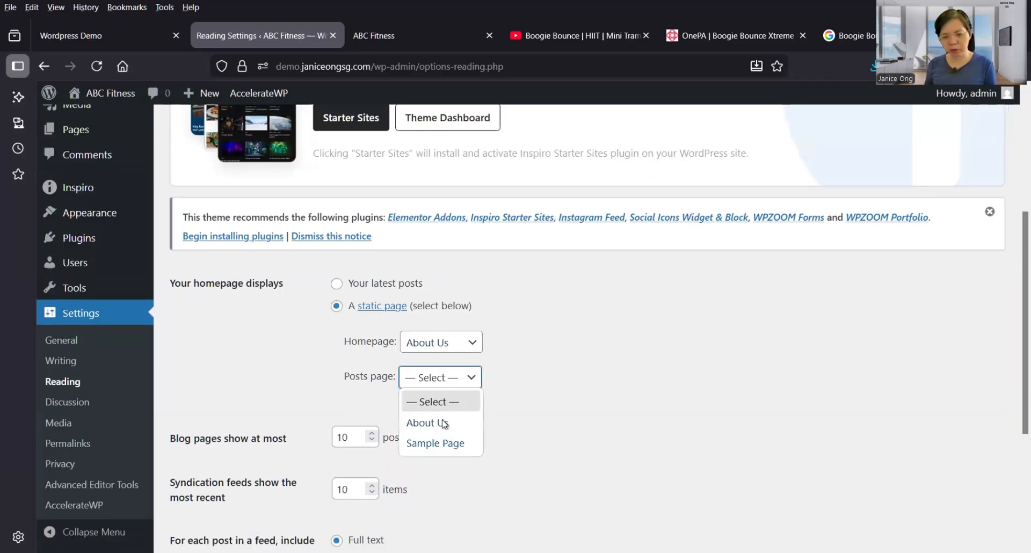
click(183, 372)
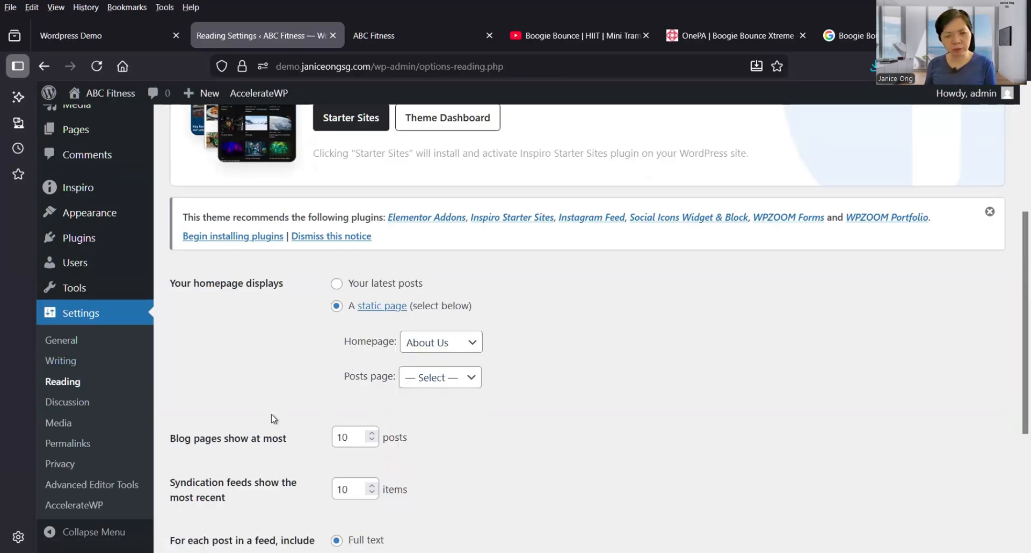
scroll(271, 415, down, 4)
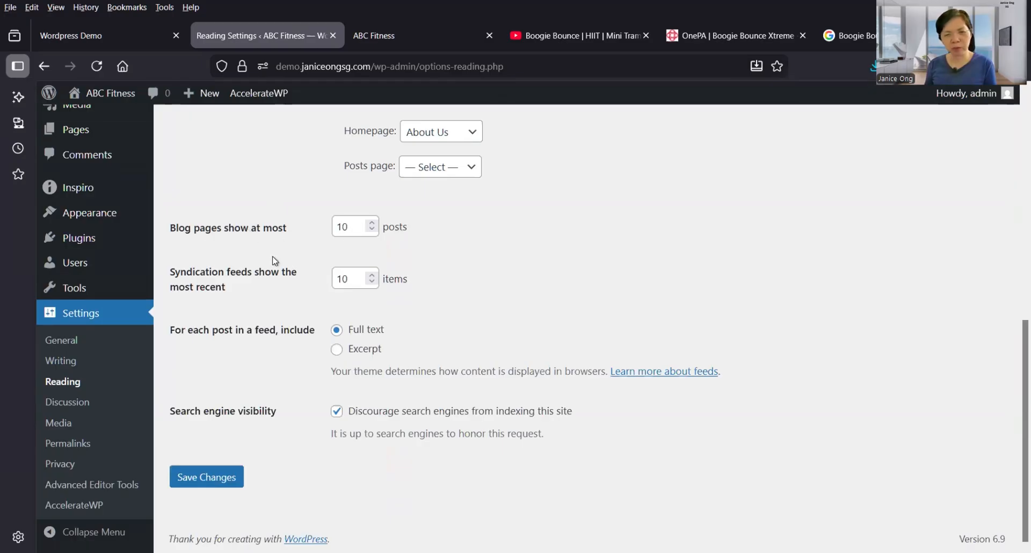
key(Tab)
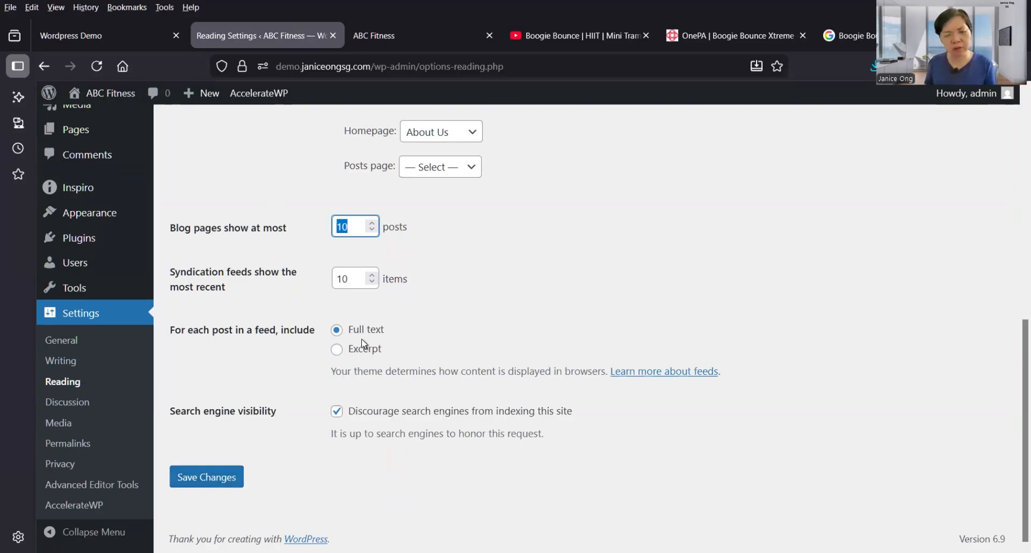
click(211, 477)
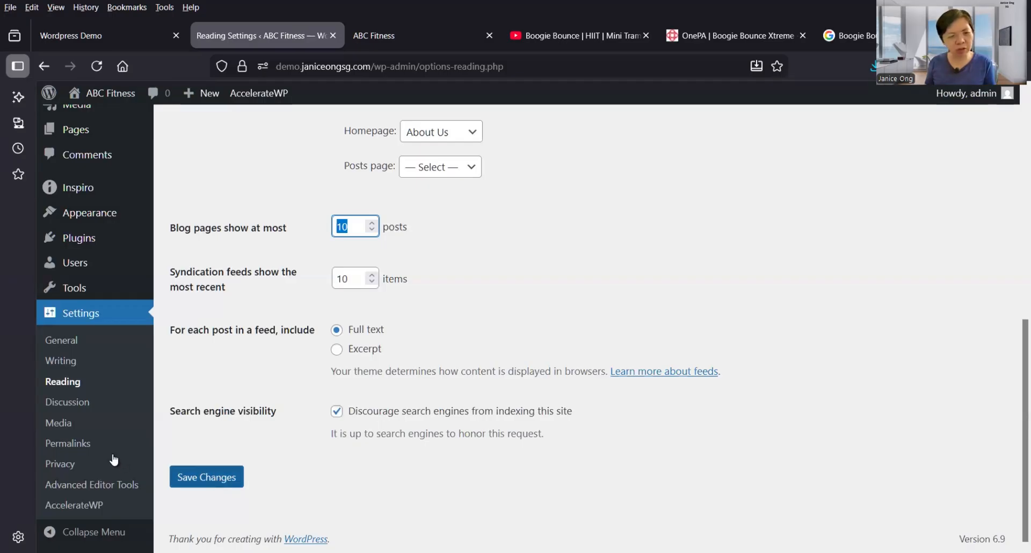
key(Return)
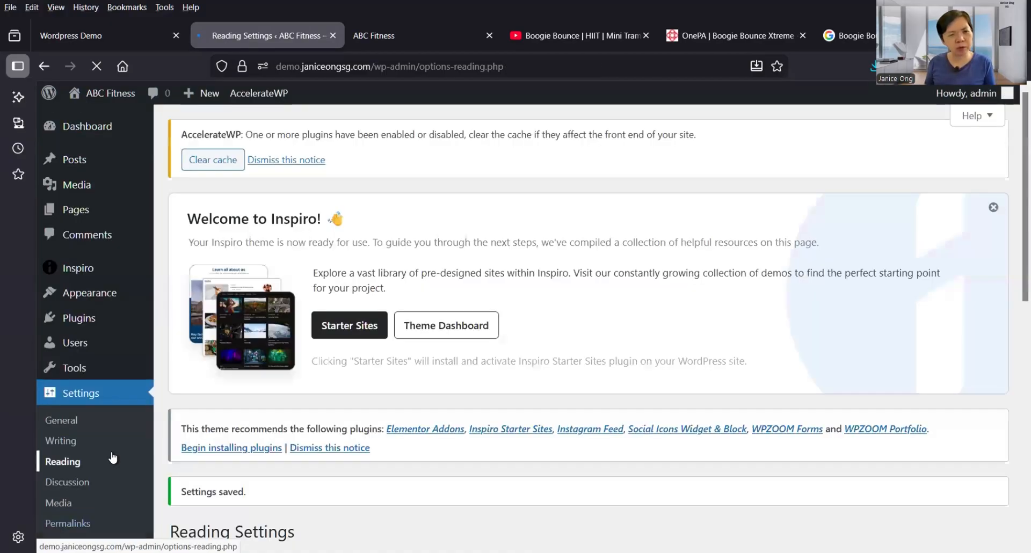
scroll(112, 458, down, 3)
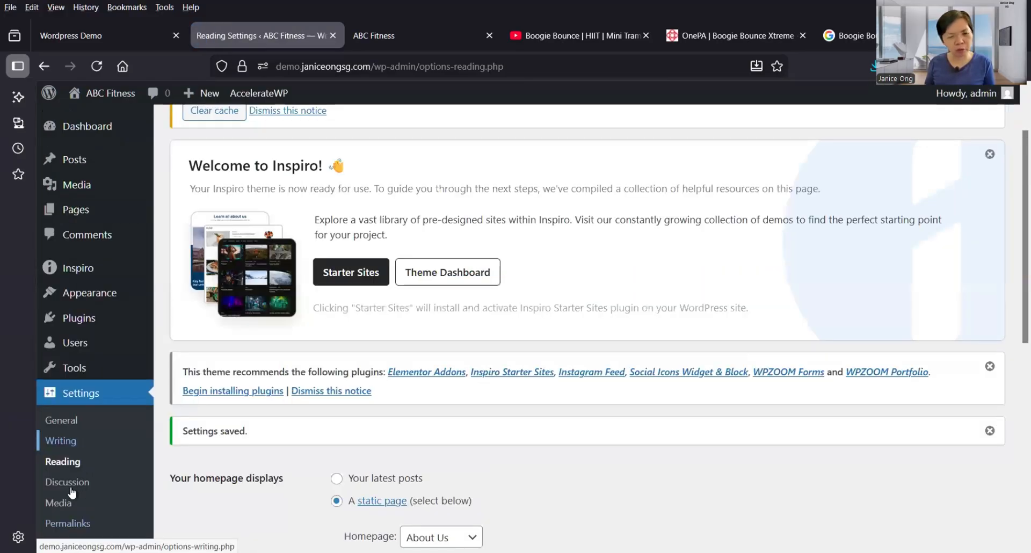
Open the Discussion settings and review the default post, comment, pagination, email notification and comment moderation options.
click(67, 483)
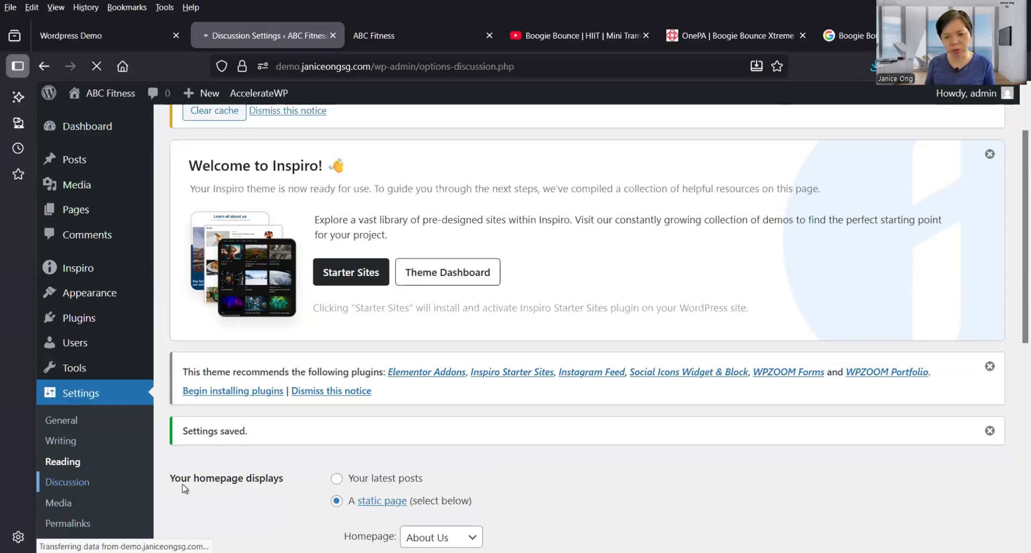
scroll(325, 388, down, 2)
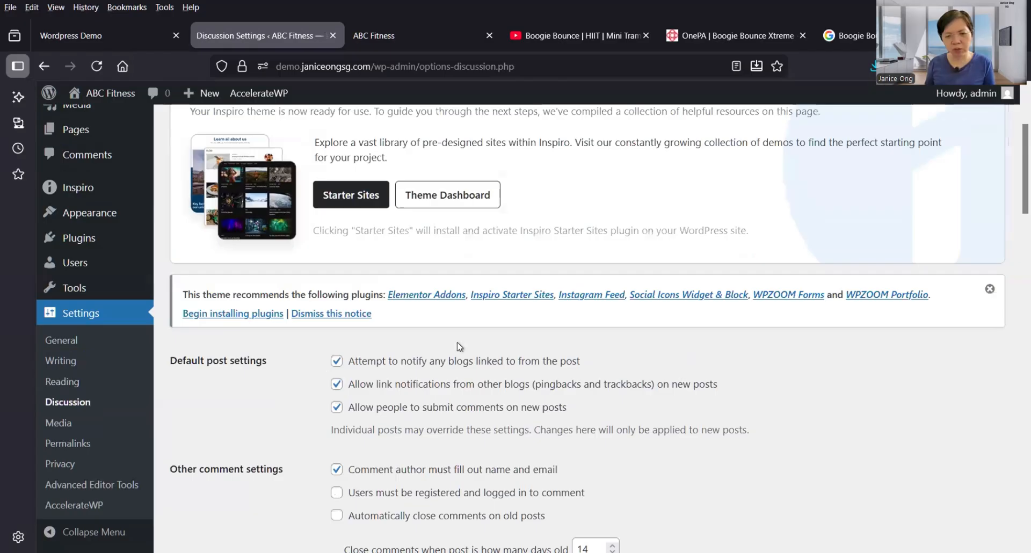
scroll(389, 325, down, 1)
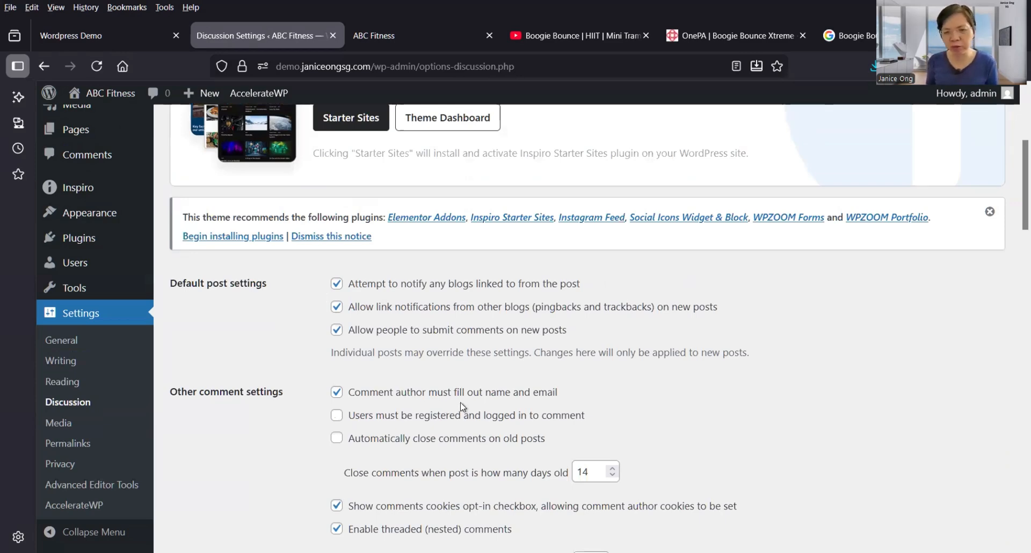
scroll(451, 372, down, 1)
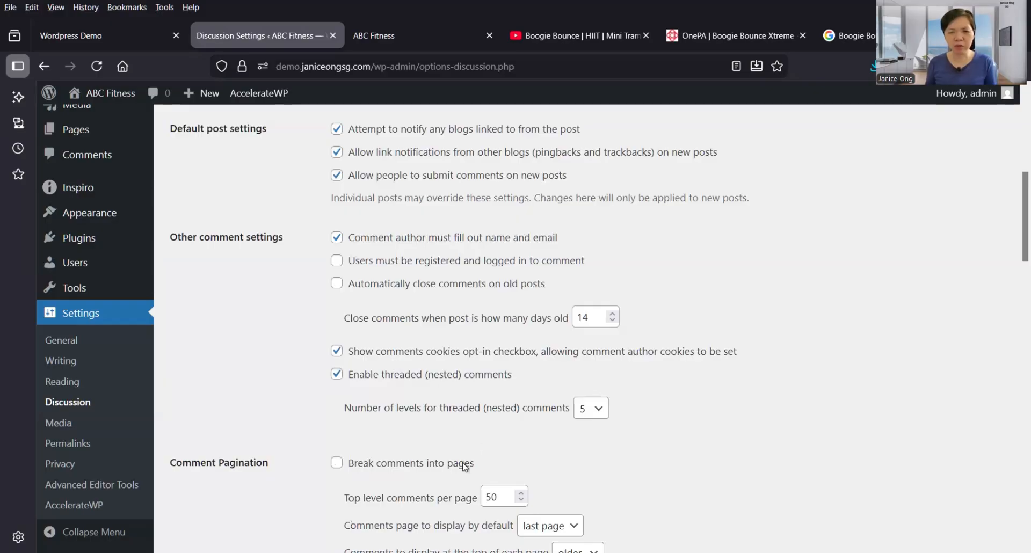
scroll(465, 466, down, 2)
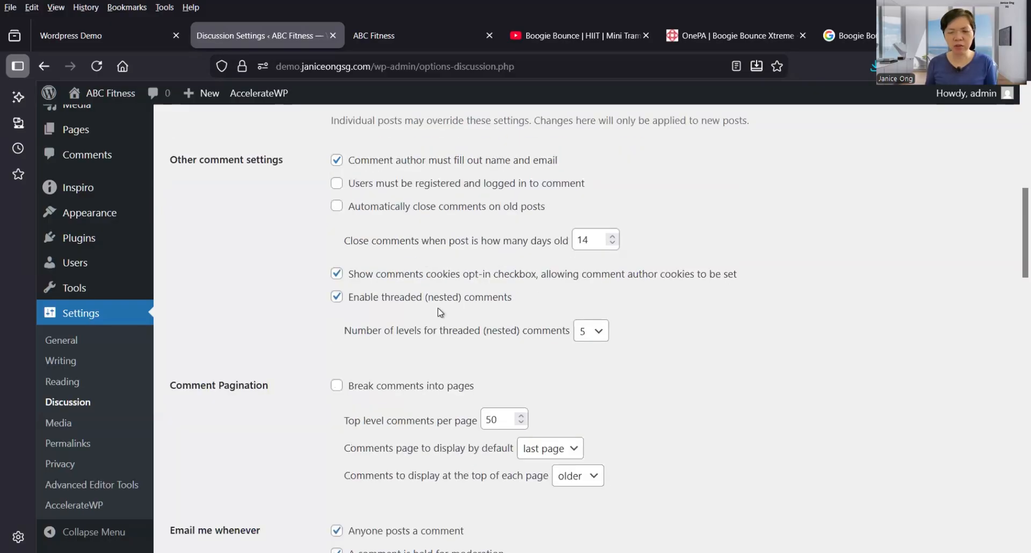
scroll(437, 308, down, 2)
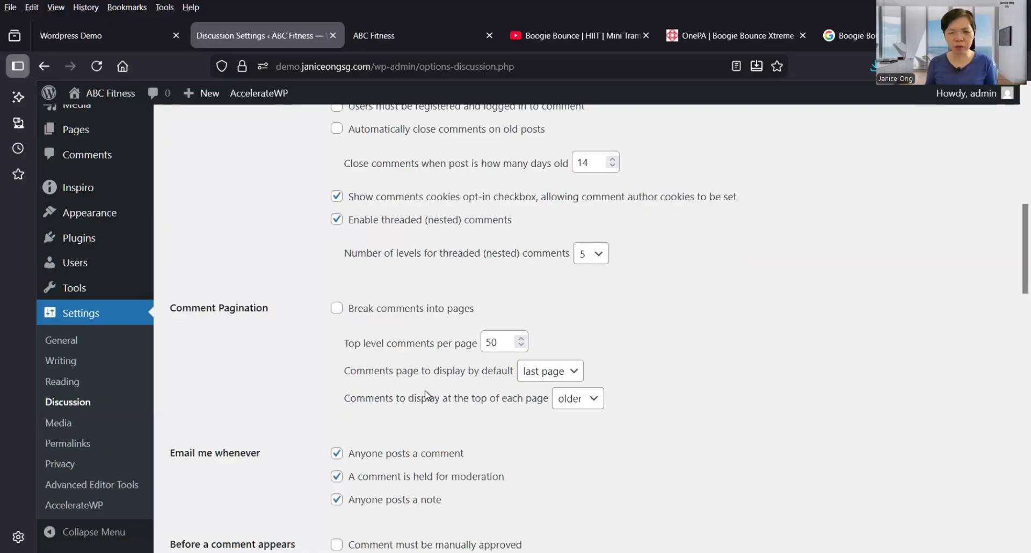
scroll(425, 395, down, 3)
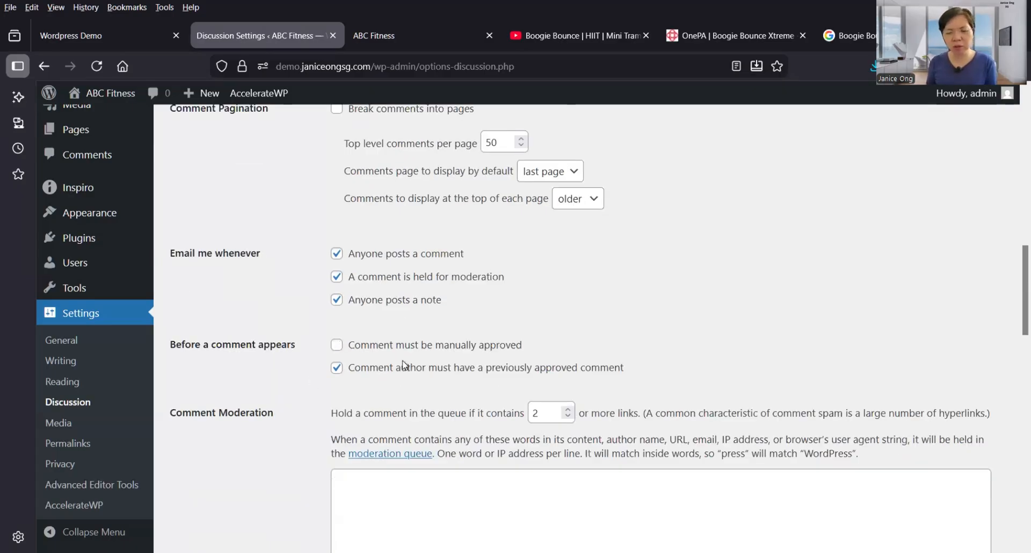
scroll(403, 364, down, 2)
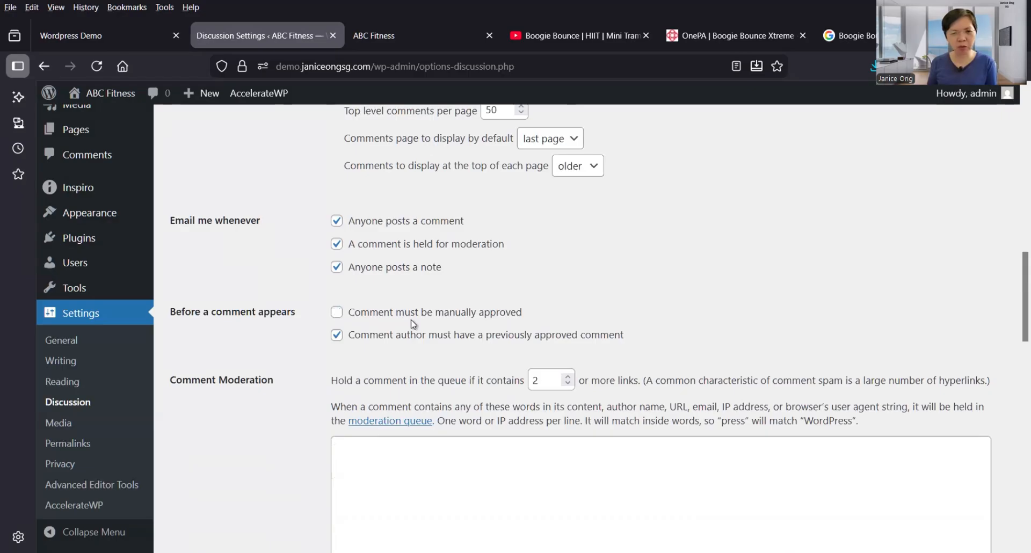
scroll(414, 324, up, 6)
scroll(416, 326, down, 2)
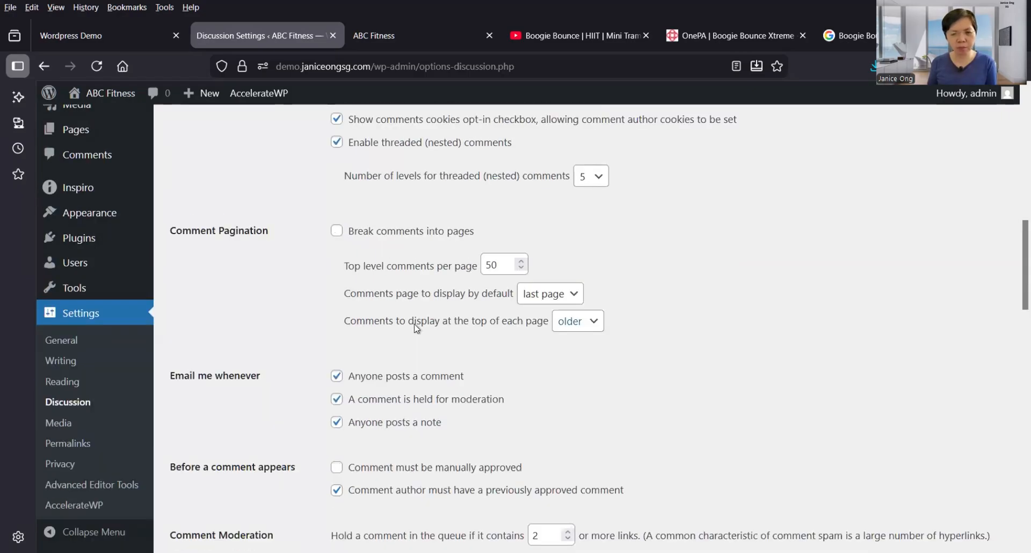
Review the avatar display, maximum rating and default avatar options, and save the Discussion settings.
scroll(416, 327, down, 20)
scroll(416, 327, up, 8)
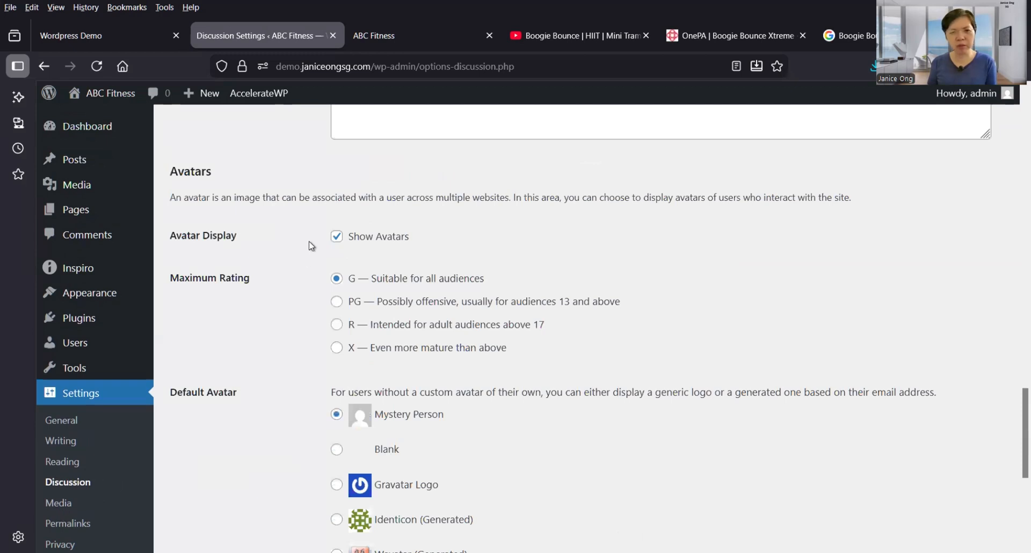
scroll(308, 392, down, 3)
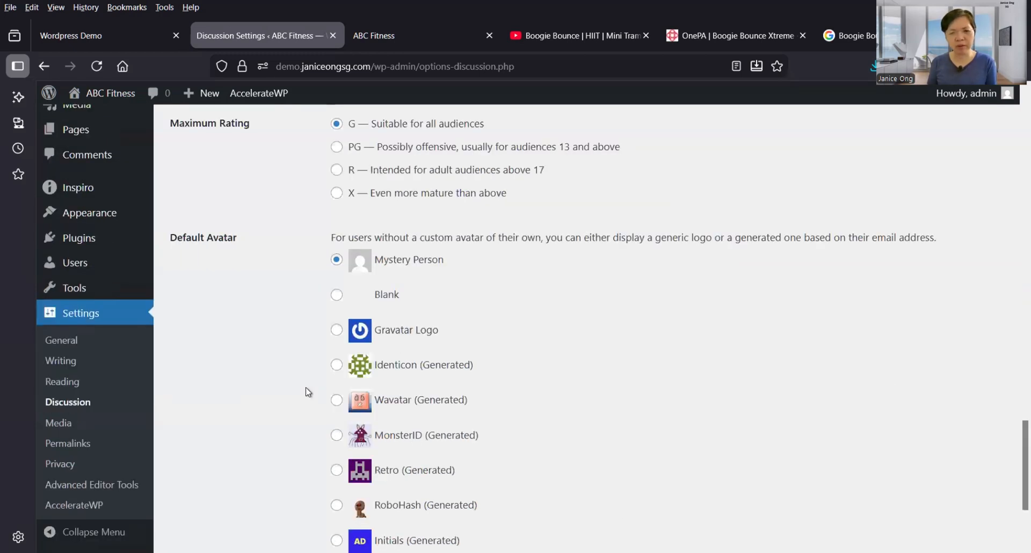
scroll(308, 392, down, 3)
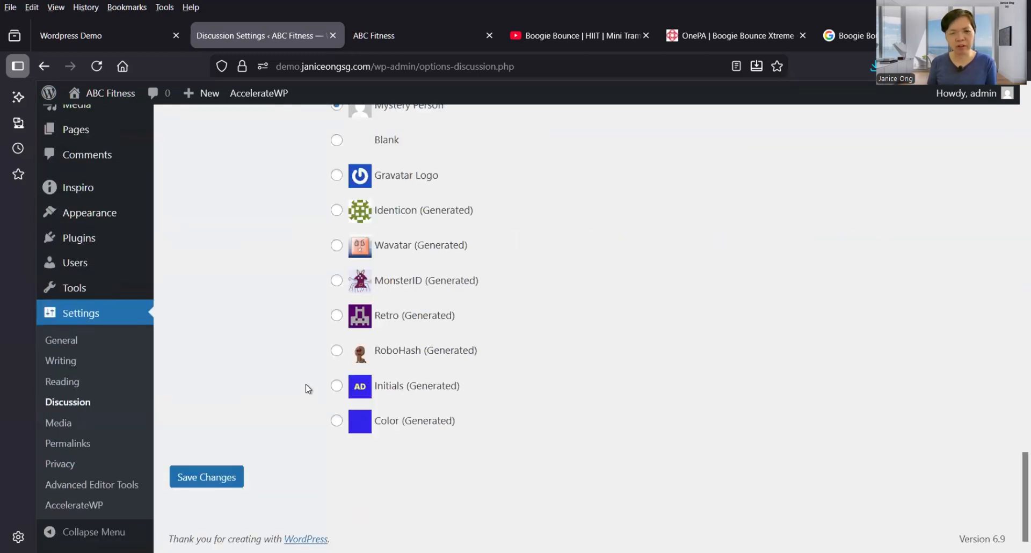
click(198, 467)
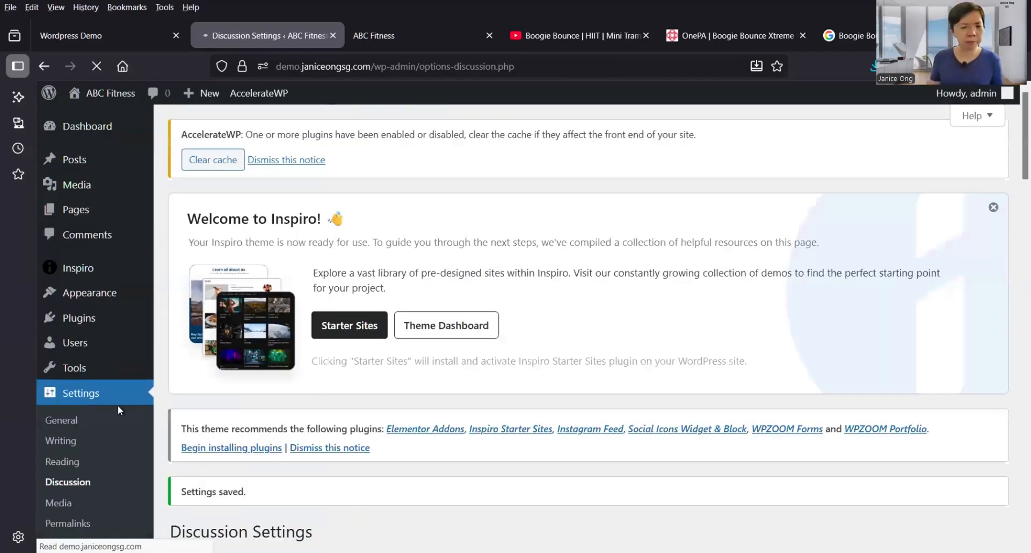
Open the Media settings and review the thumbnail, medium and large image sizes and the upload folder option.
scroll(67, 346, down, 1)
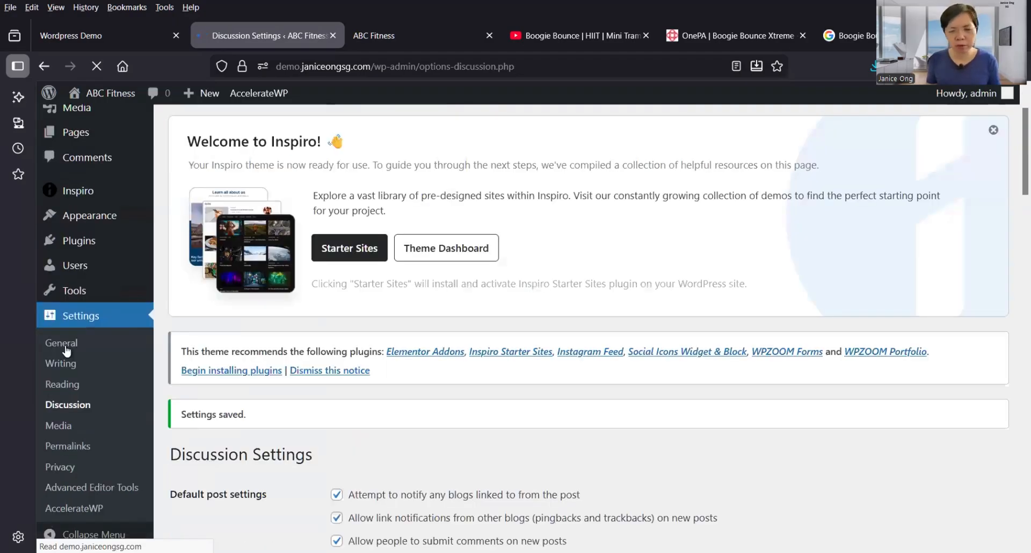
scroll(66, 351, down, 1)
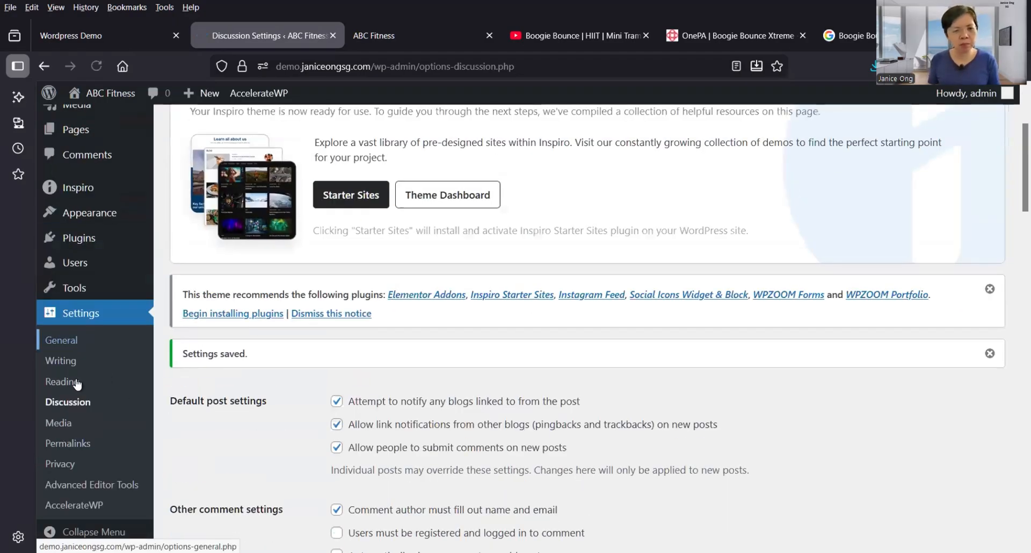
scroll(64, 426, down, 1)
click(59, 424)
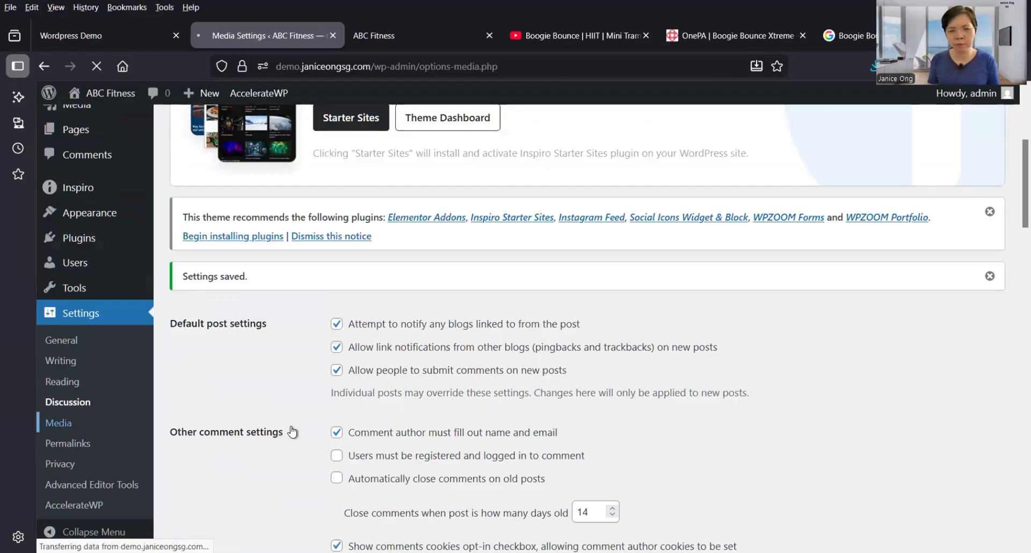
scroll(291, 426, down, 1)
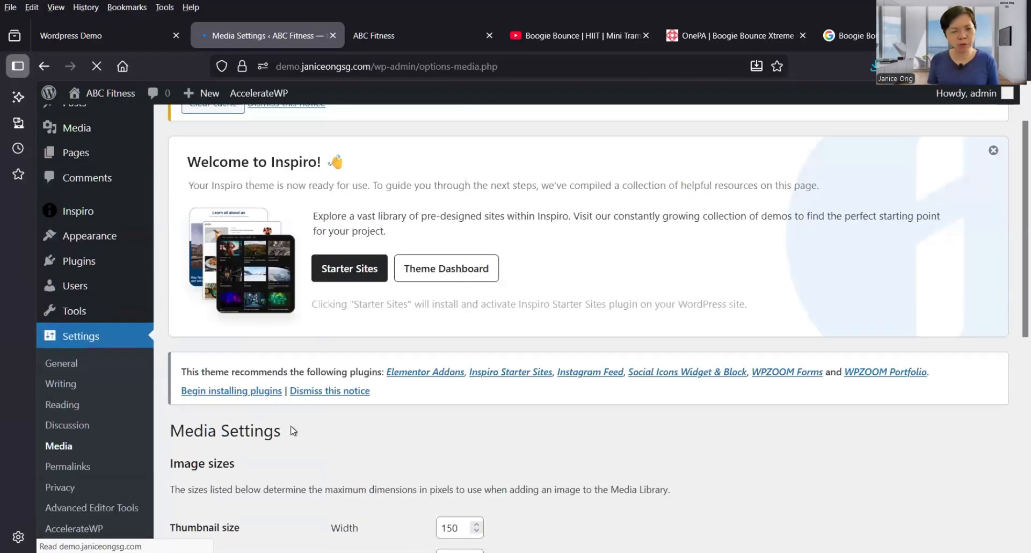
scroll(293, 430, down, 3)
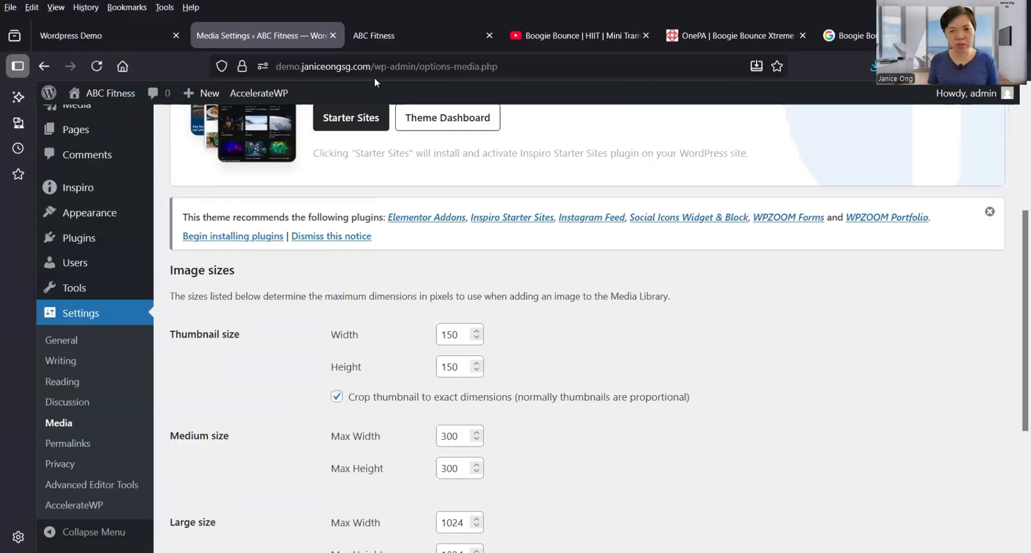
scroll(375, 80, down, 3)
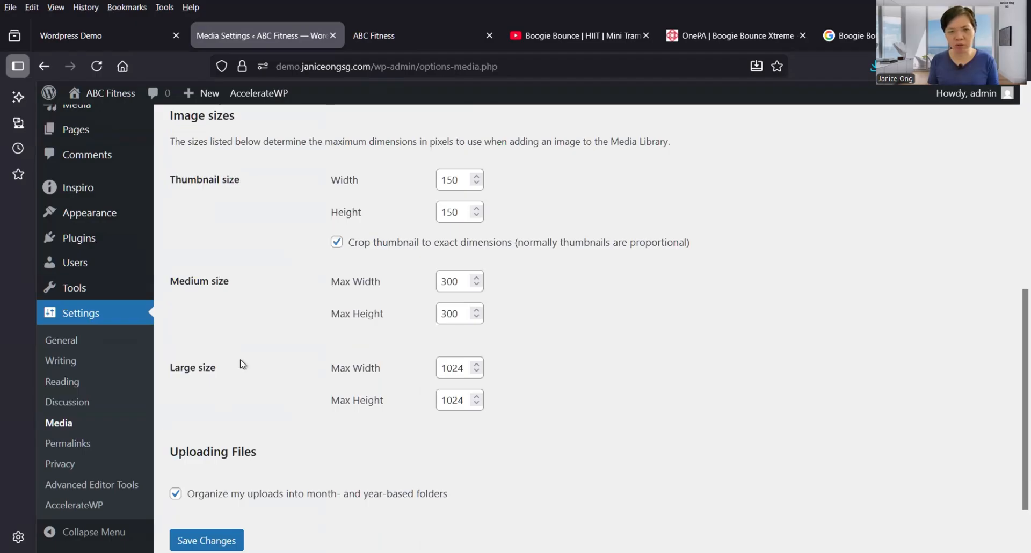
scroll(243, 364, down, 2)
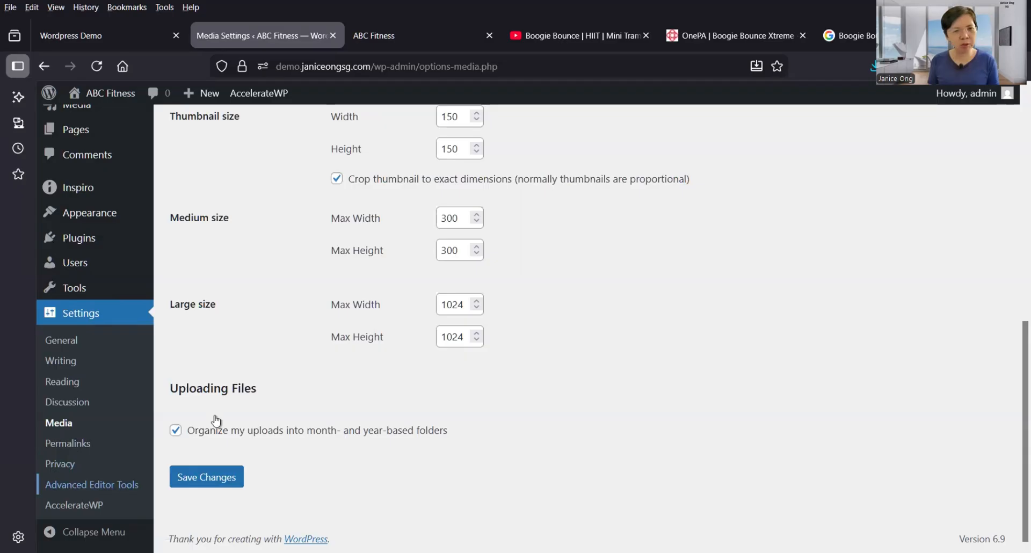
Open the Permalinks settings, choose the Day and name structure and examine the date part of its sample URL.
click(67, 444)
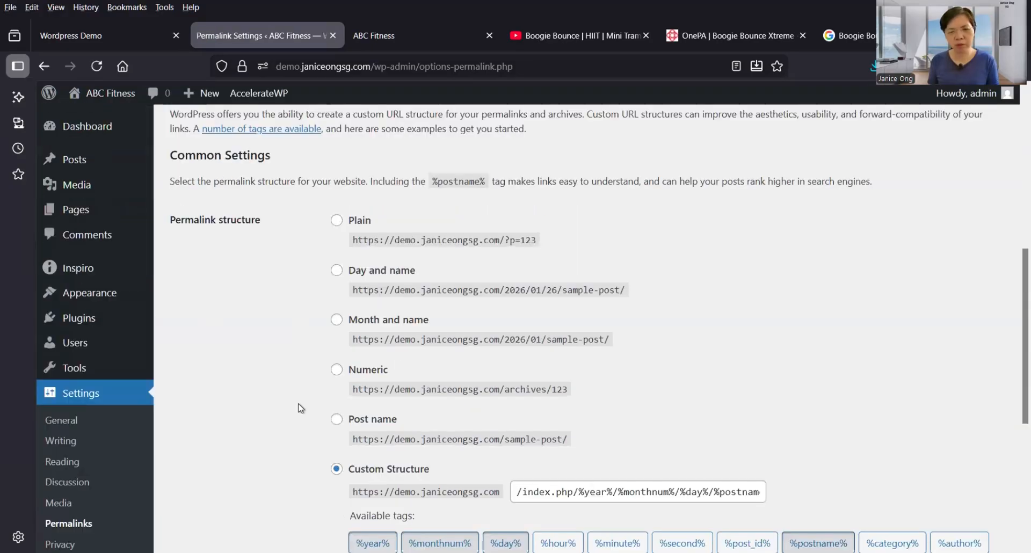
click(346, 275)
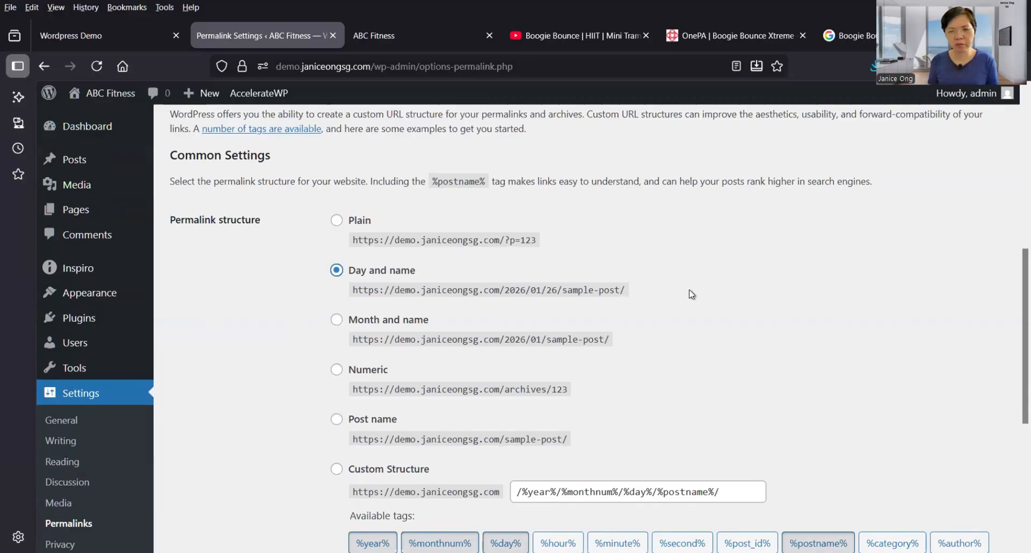
drag(691, 294, 358, 290)
click(511, 286)
shift+click(655, 292)
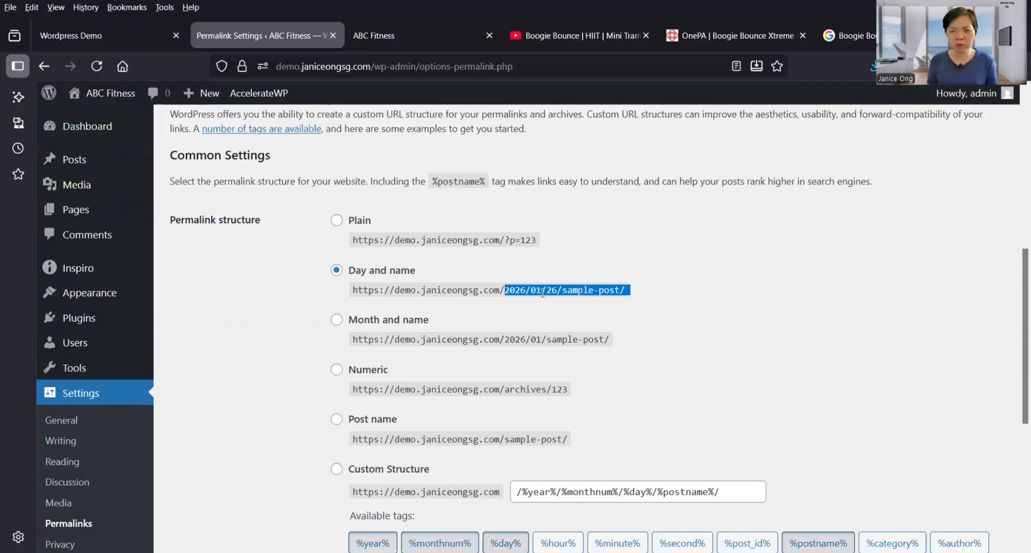
Try the Custom Structure and Post name permalink options and reselect Day and name.
click(632, 484)
scroll(526, 397, down, 3)
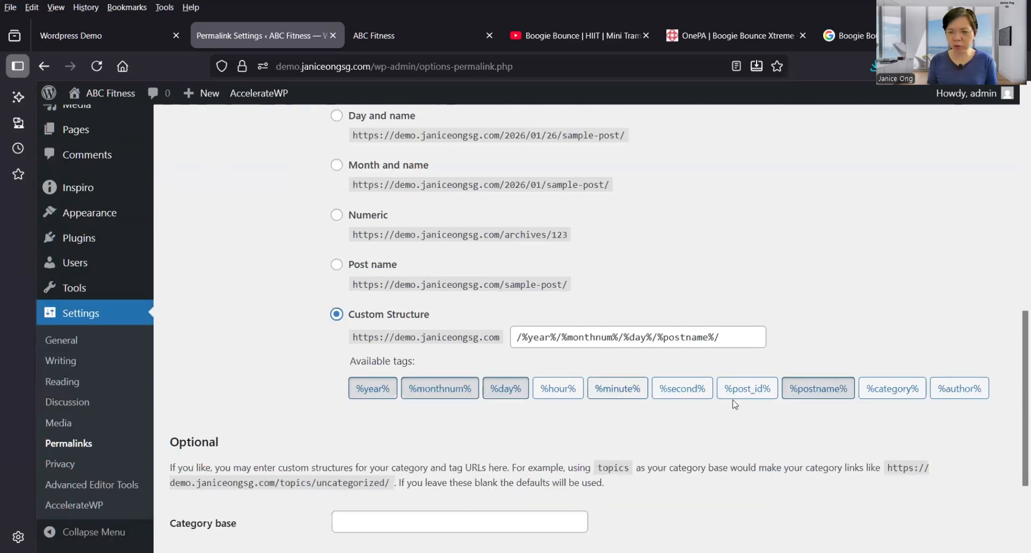
click(728, 344)
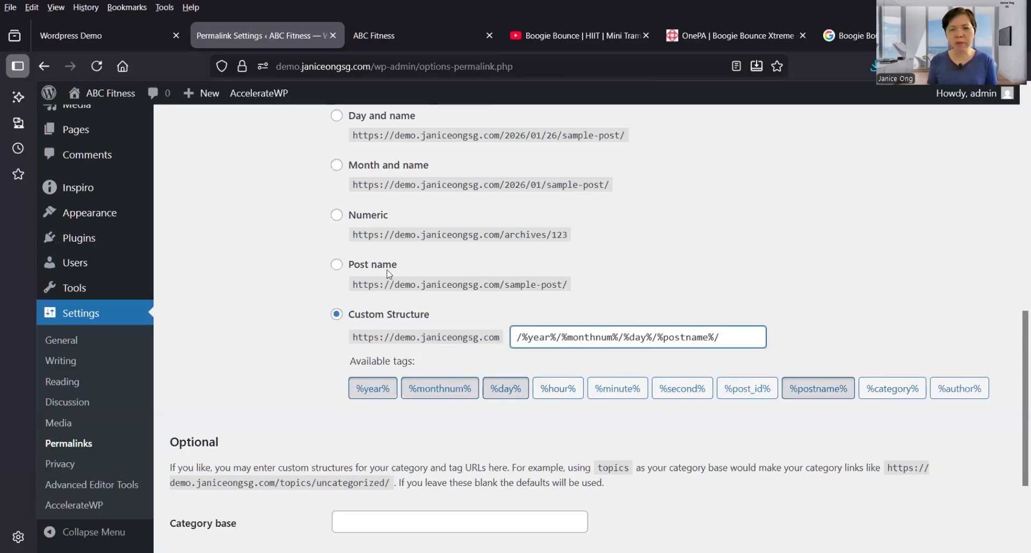
scroll(389, 274, up, 2)
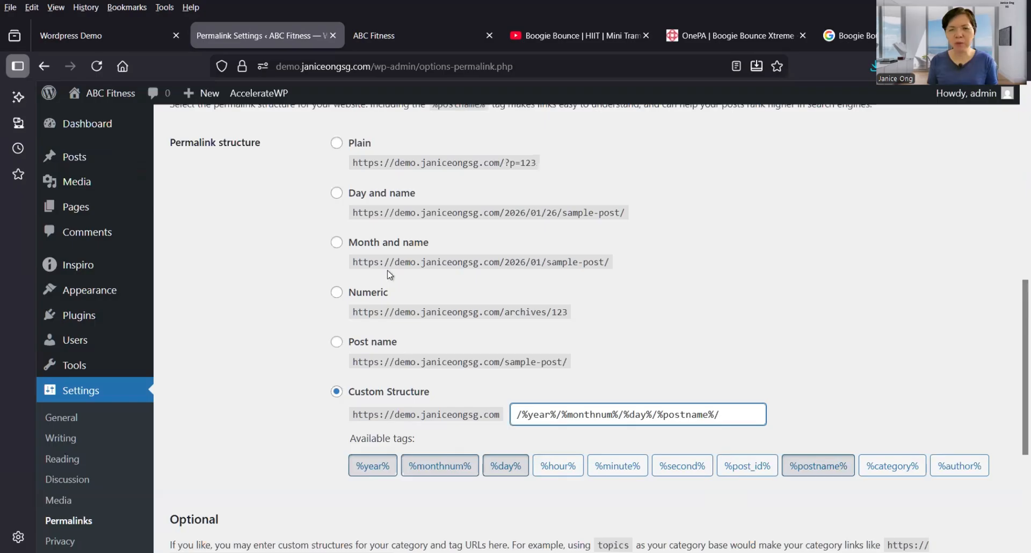
click(336, 343)
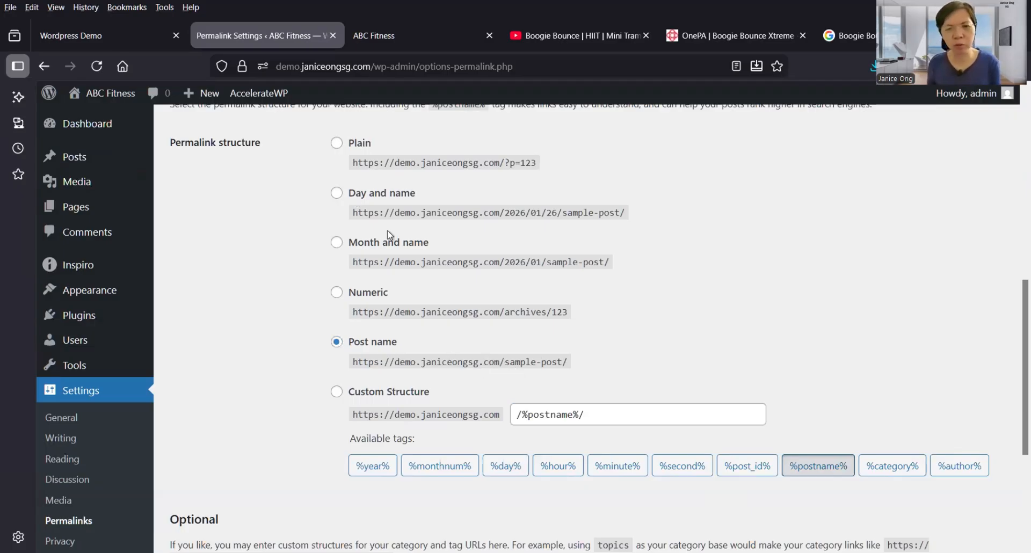
click(336, 193)
scroll(304, 438, down, 3)
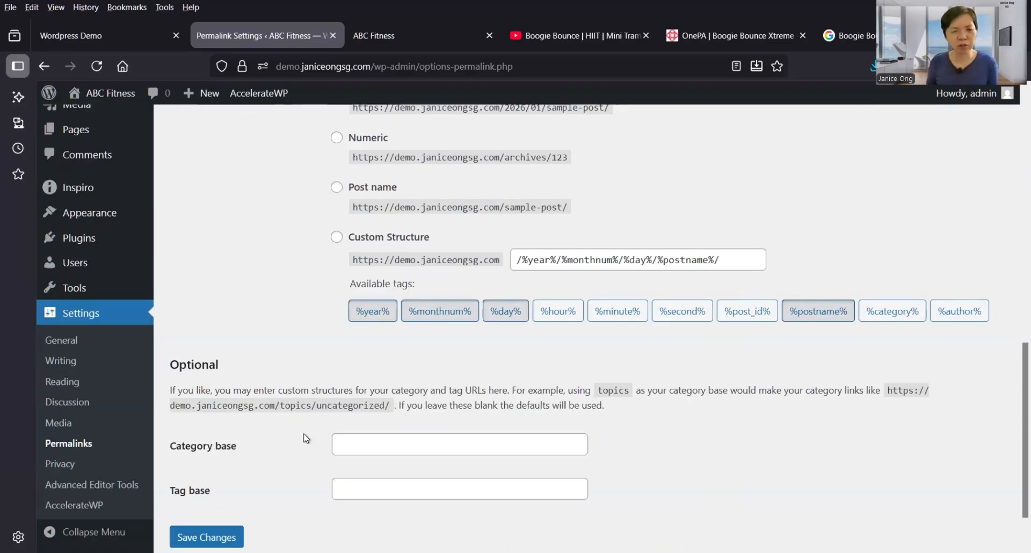
click(370, 450)
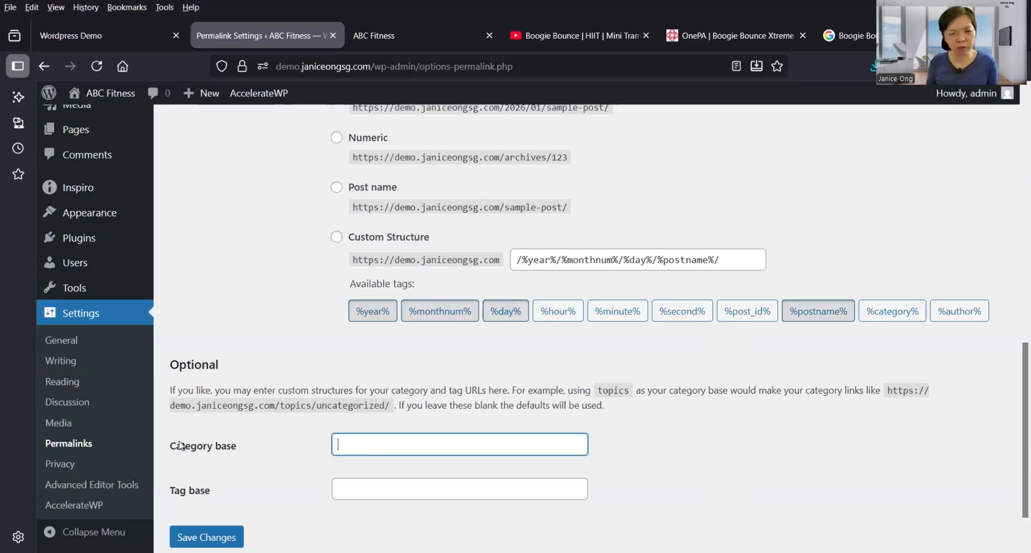
double_click(223, 445)
click(357, 444)
key(Tab)
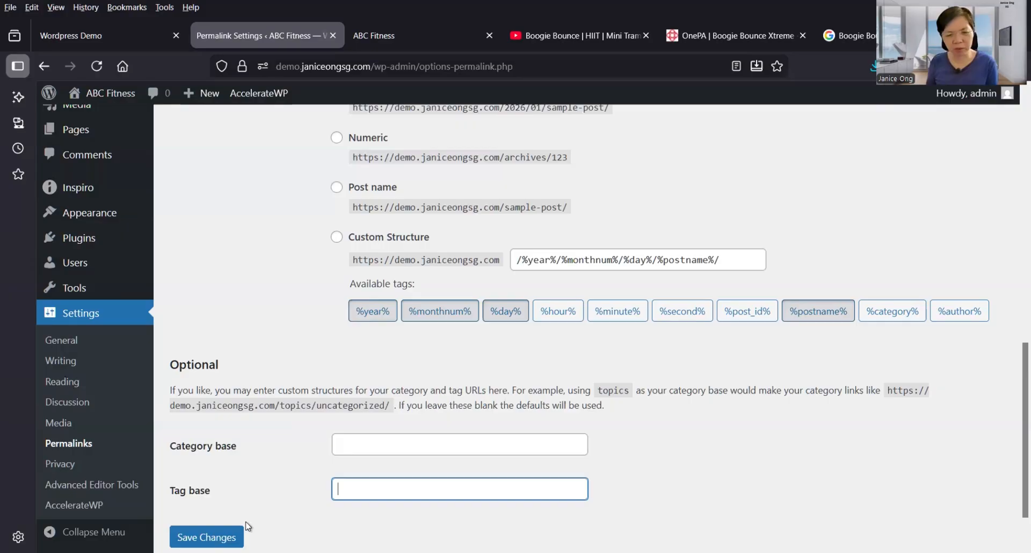
click(344, 449)
text(sgo)
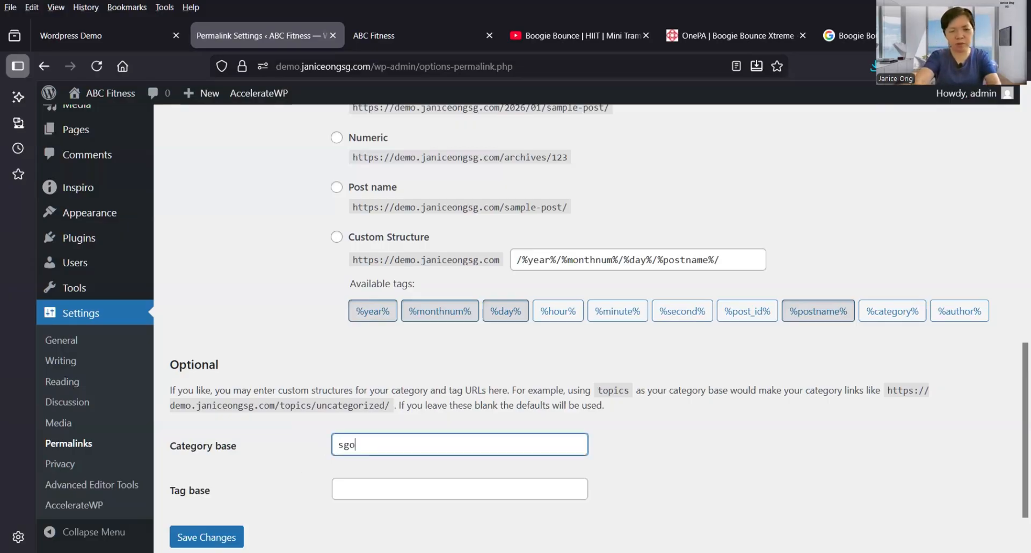
key(BackSpace)
key(BackSpace)
text(ho)
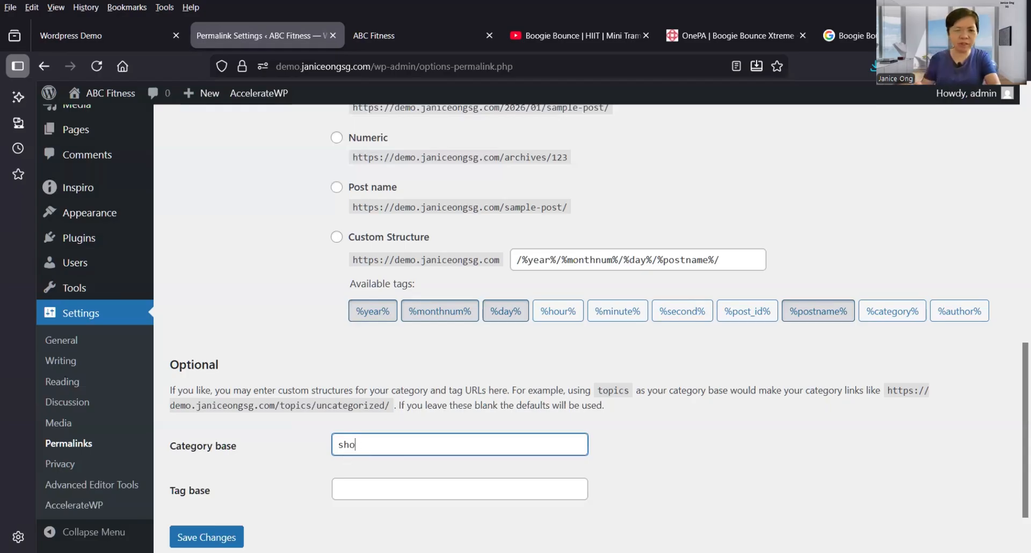
key(BackSpace)
key(BackSpace)
key(BackSpace)
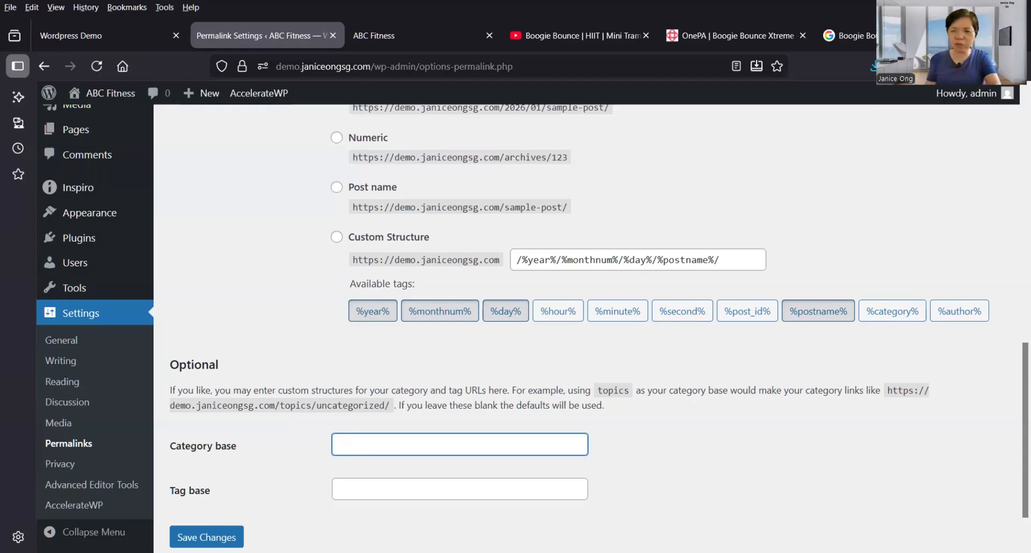
Save the permalink settings.
click(225, 537)
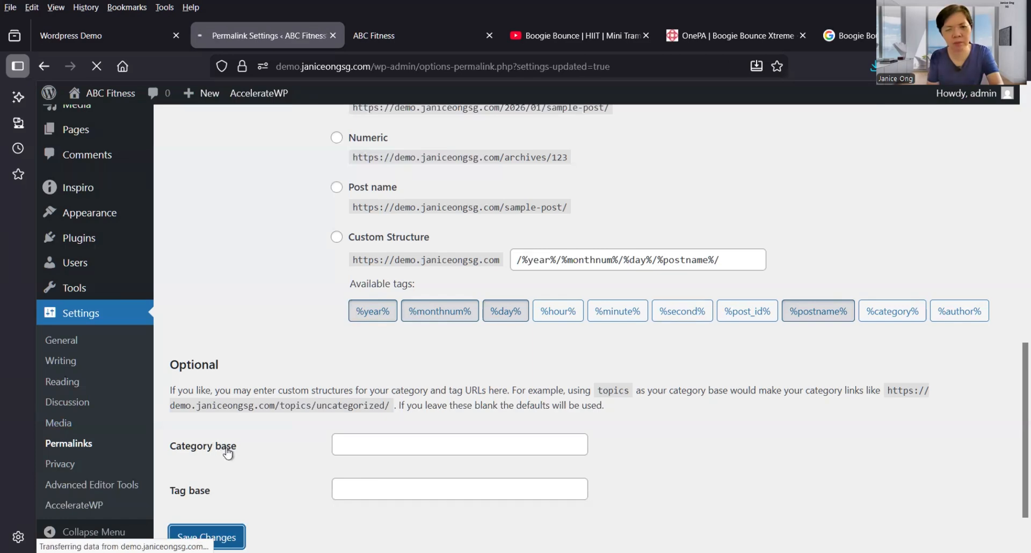
scroll(228, 447, down, 3)
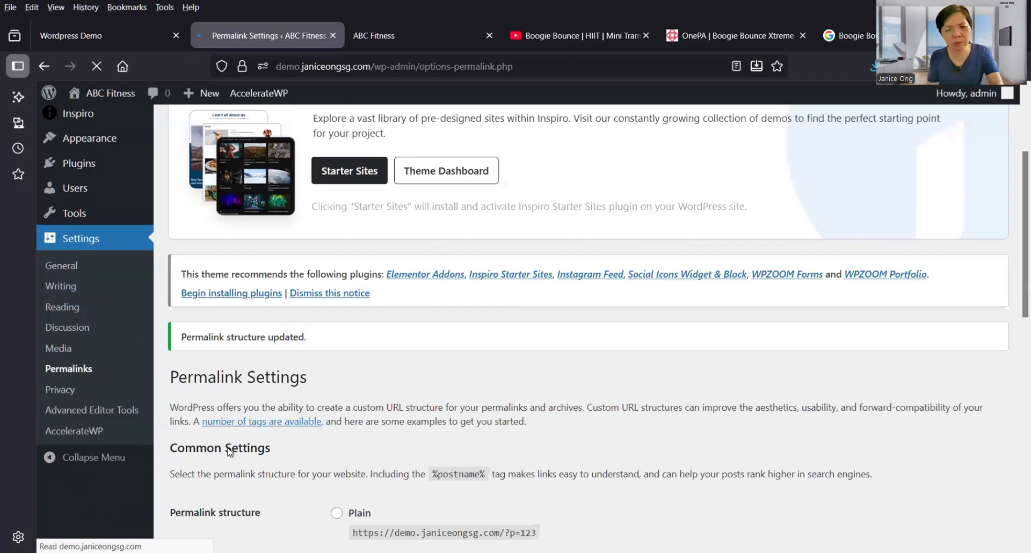
Open the Privacy settings and assign the existing Privacy Policy page as the site's privacy policy page.
scroll(229, 450, down, 3)
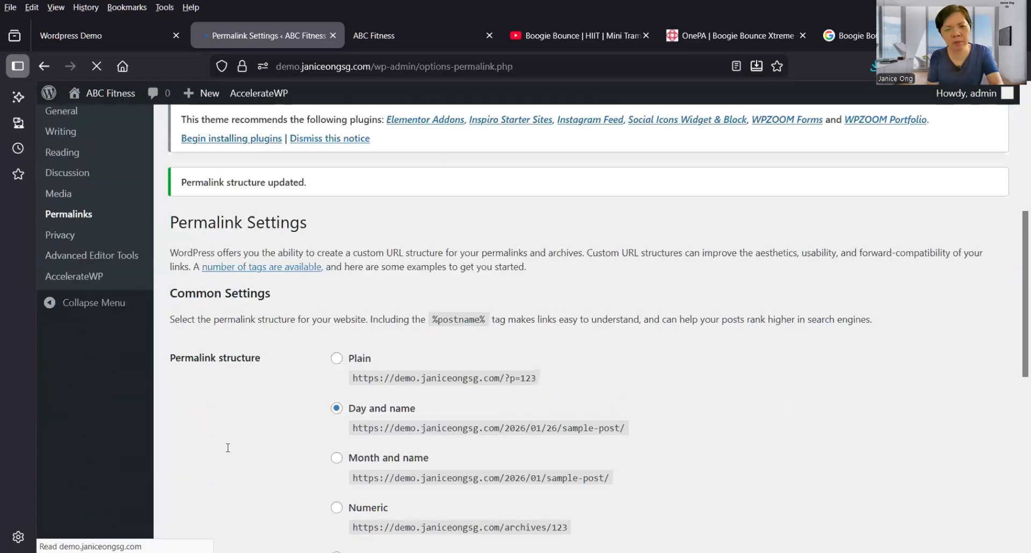
scroll(229, 448, up, 3)
scroll(228, 450, down, 3)
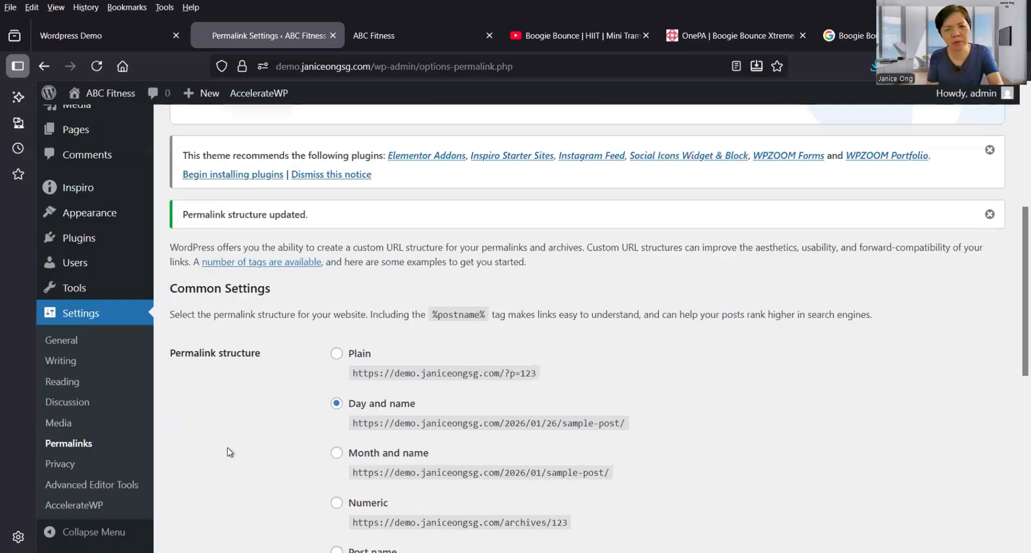
scroll(69, 469, down, 2)
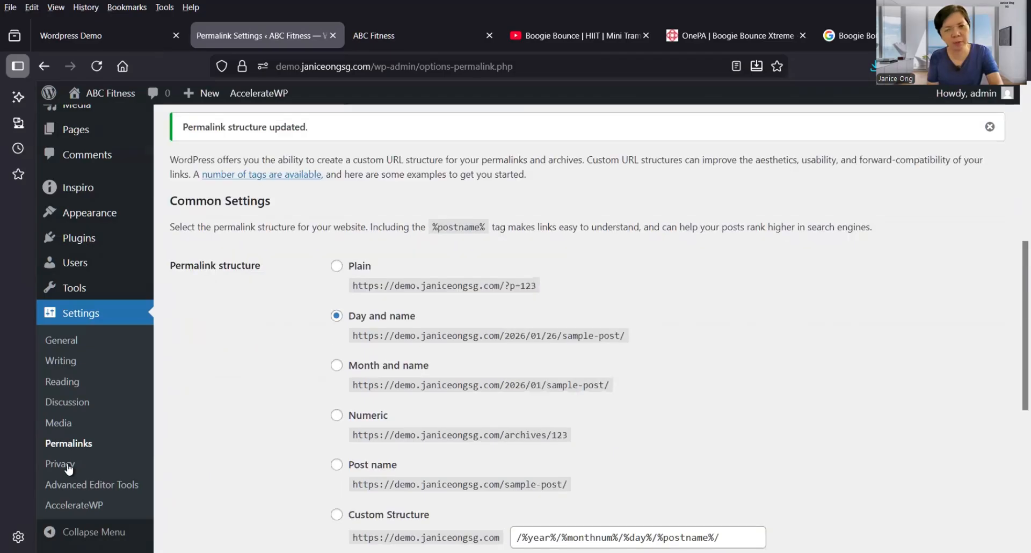
click(69, 468)
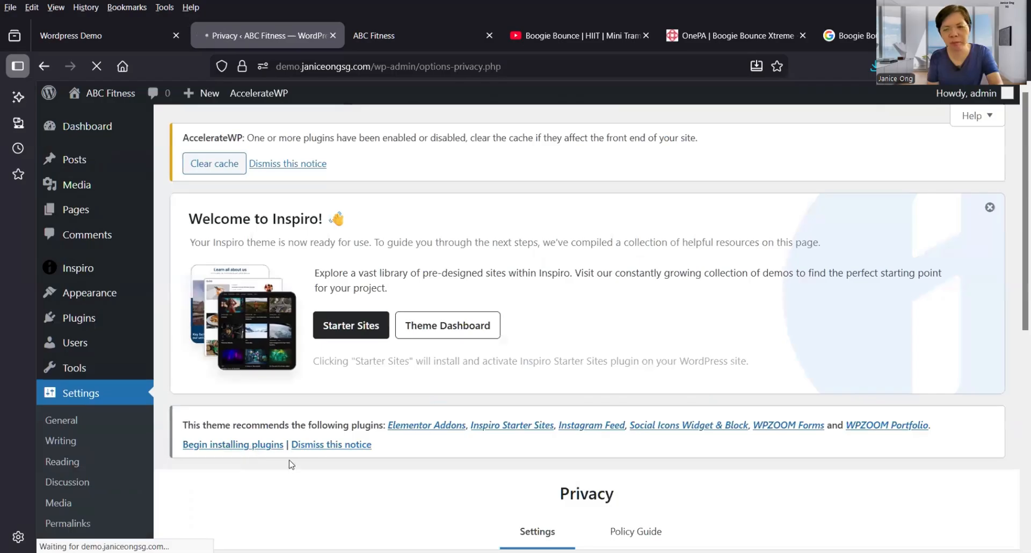
scroll(291, 464, down, 6)
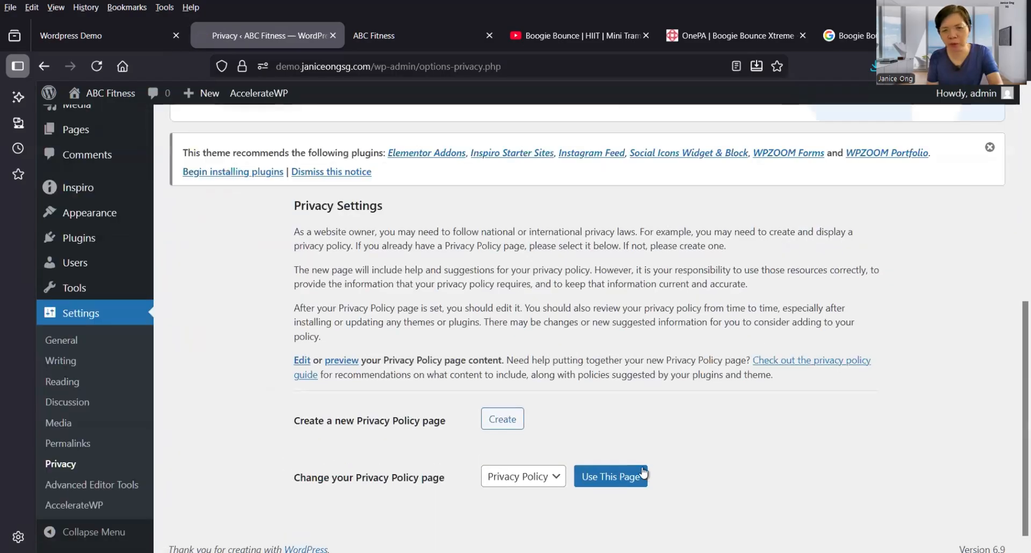
click(618, 482)
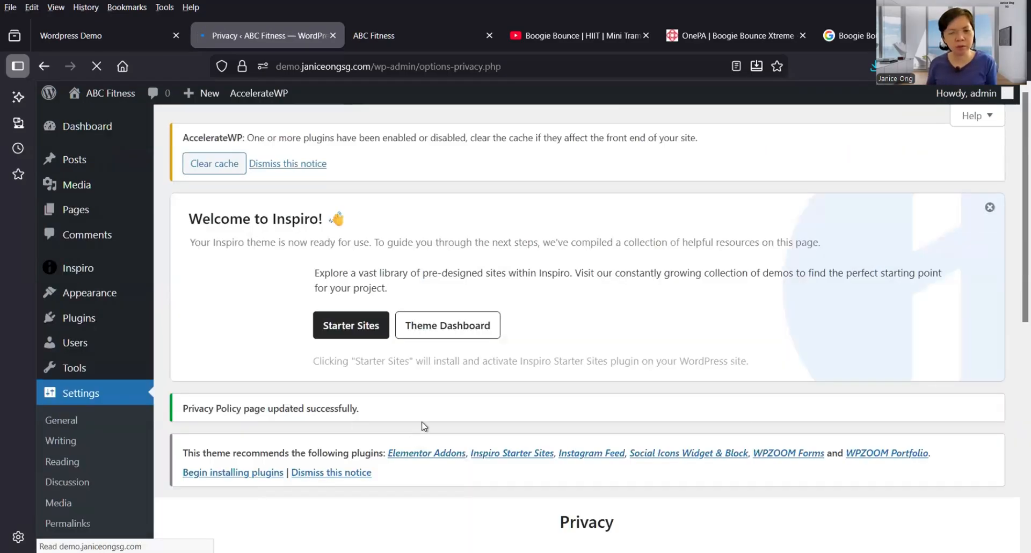
Go to the list of all pages and open the Privacy Policy draft for editing.
scroll(424, 426, down, 3)
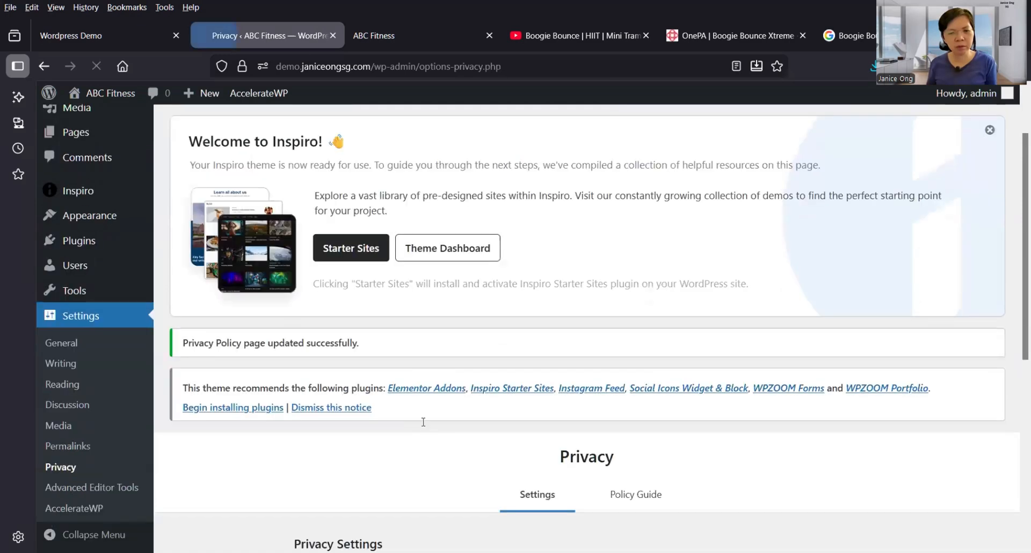
scroll(423, 422, down, 3)
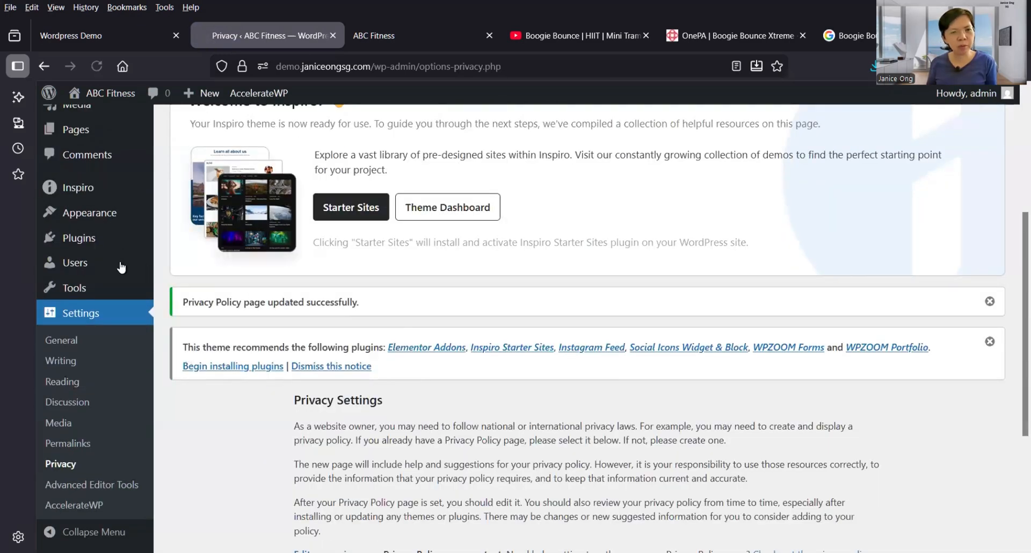
scroll(121, 267, down, 4)
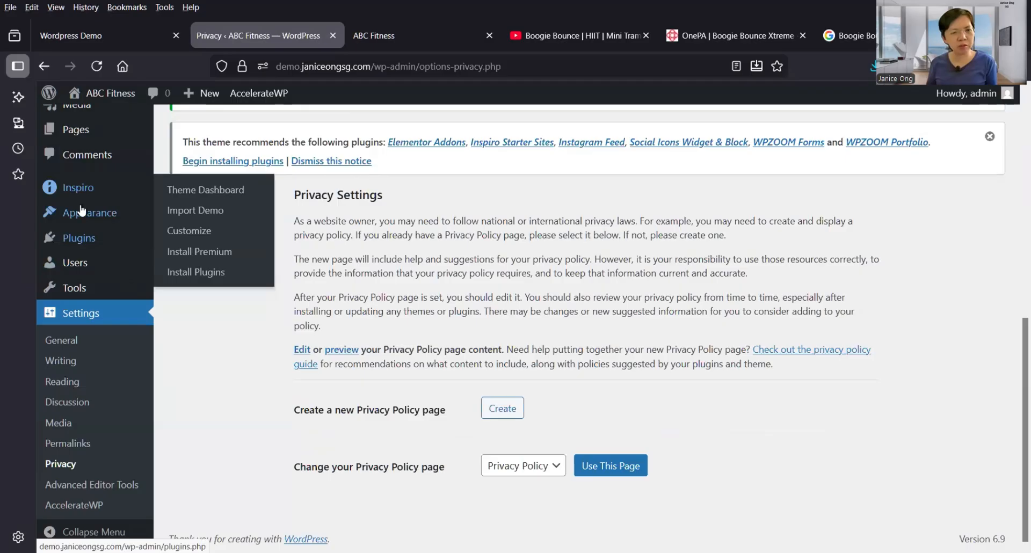
scroll(82, 209, up, 5)
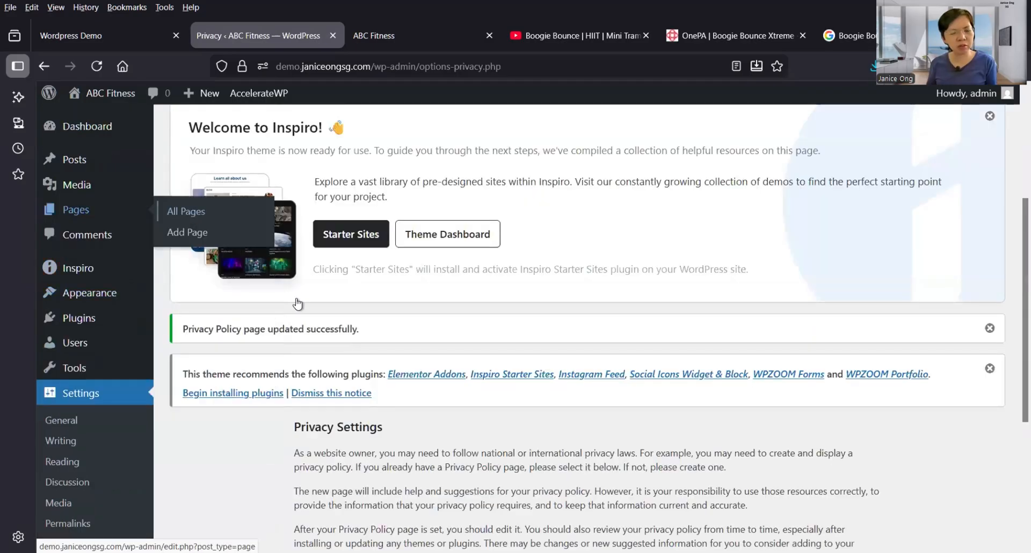
scroll(234, 398, down, 5)
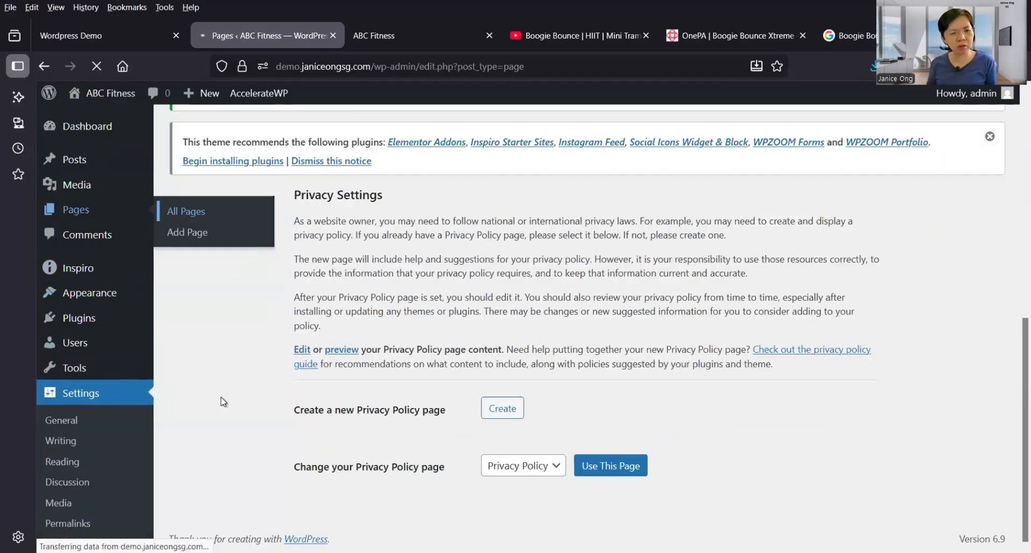
scroll(220, 398, down, 3)
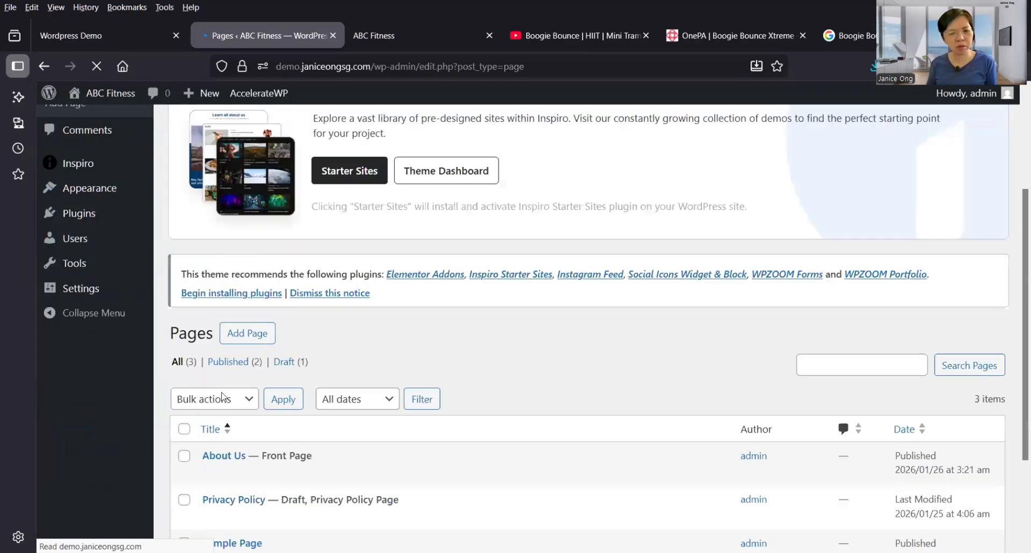
scroll(225, 384, down, 2)
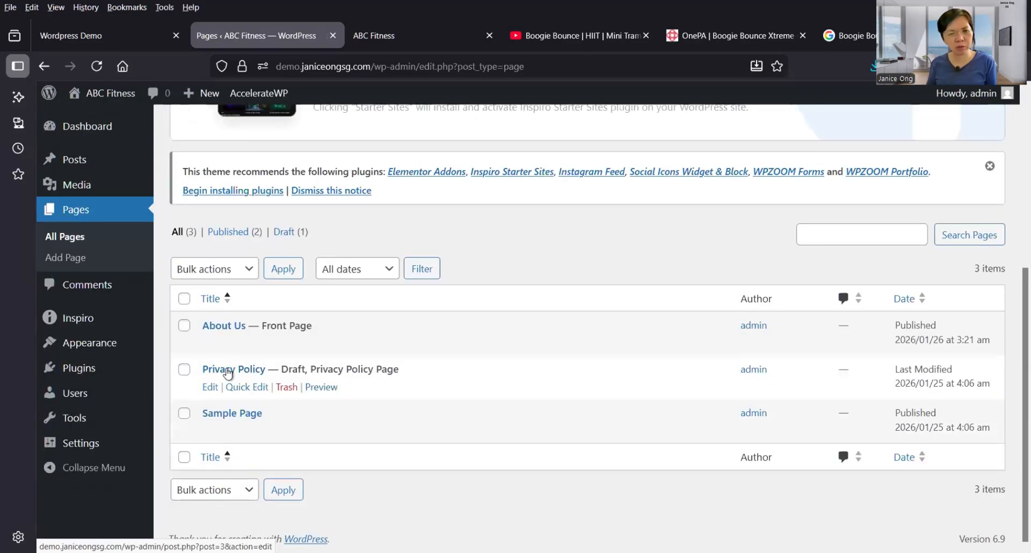
click(228, 370)
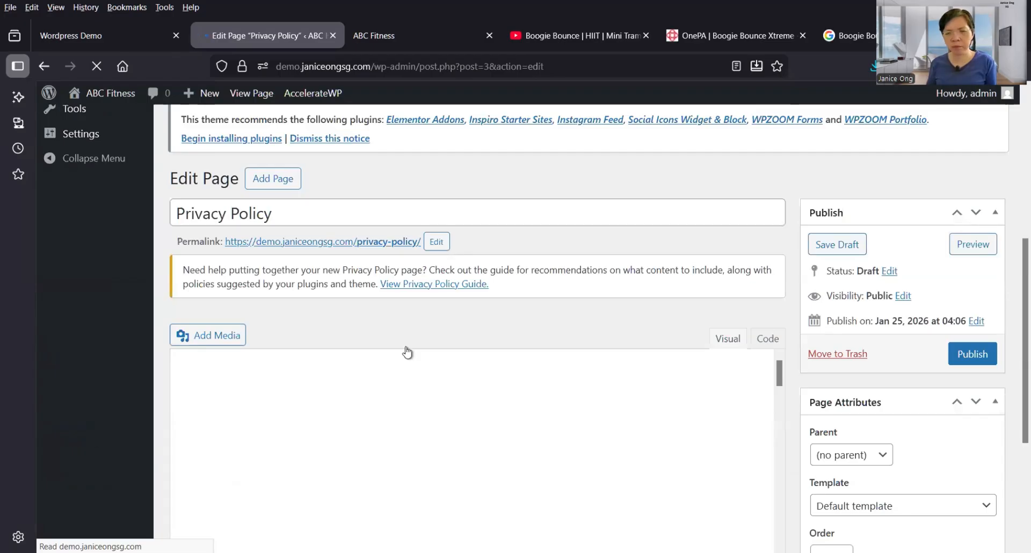
Read the Who we are, Comments, Media and Cookies sections of the Privacy Policy draft's suggested text.
scroll(410, 356, down, 10)
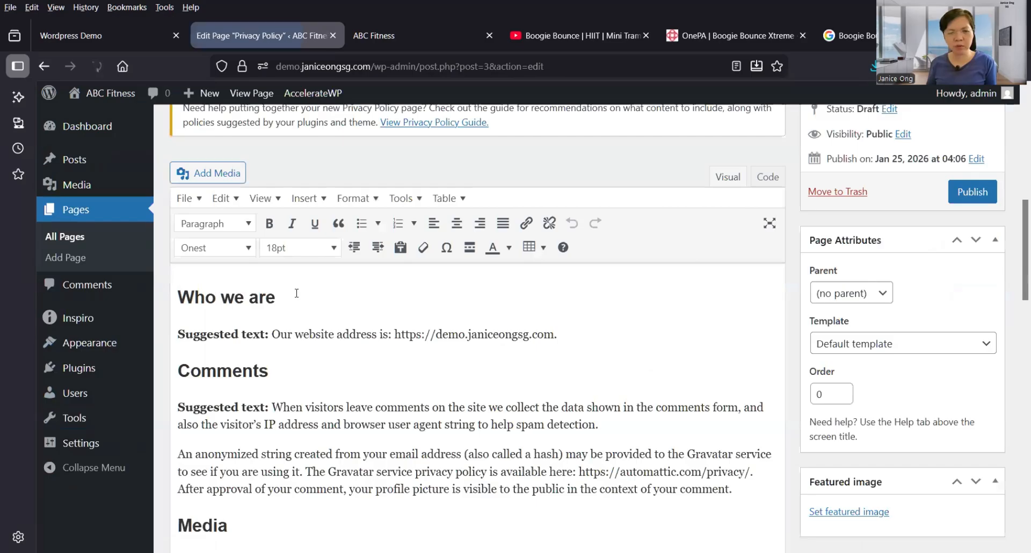
click(377, 370)
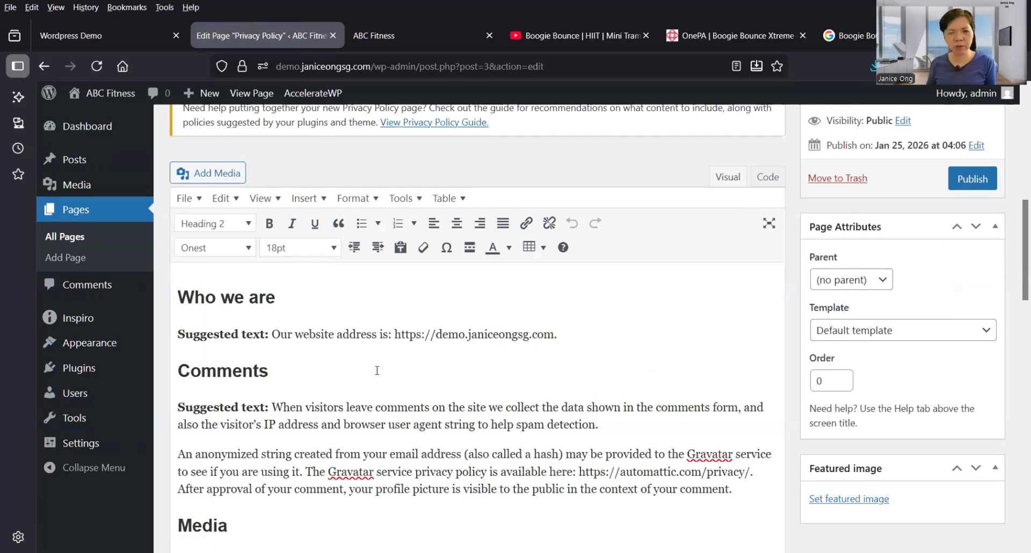
scroll(377, 371, down, 2)
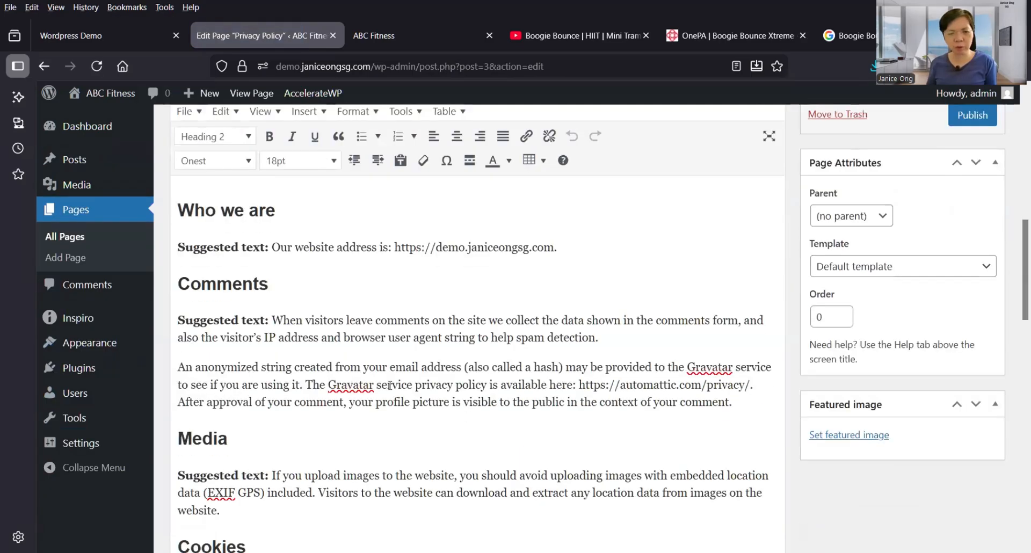
scroll(389, 385, down, 5)
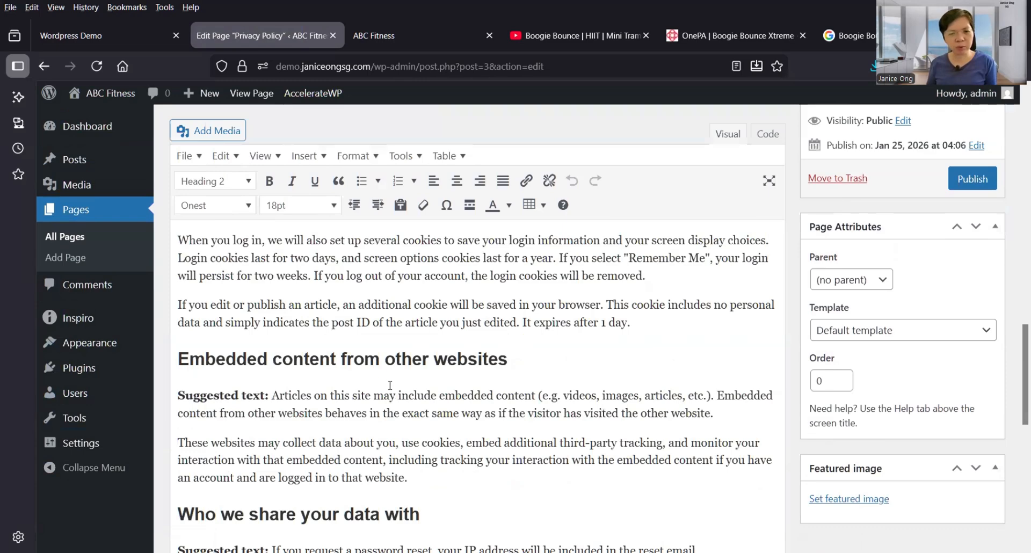
scroll(390, 385, up, 7)
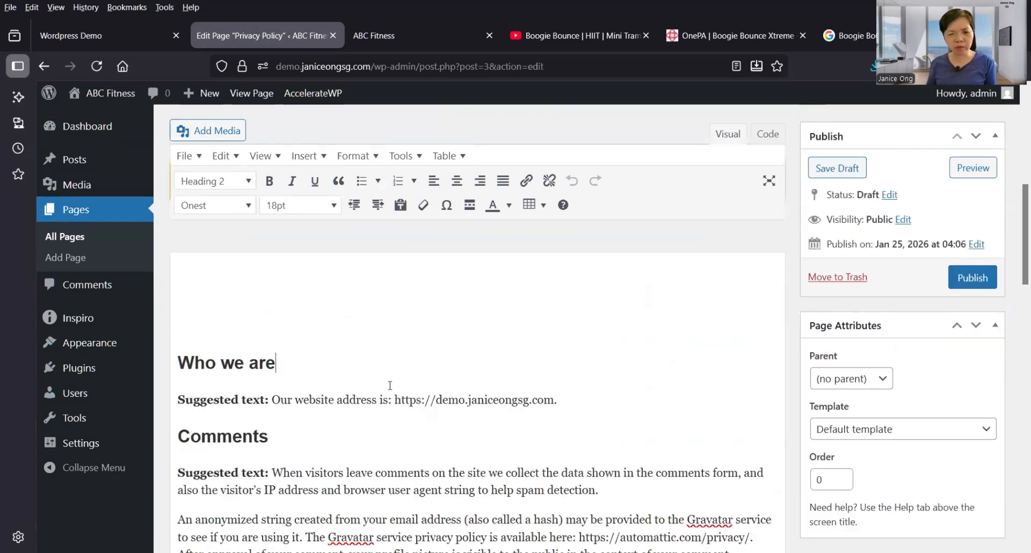
scroll(390, 386, down, 3)
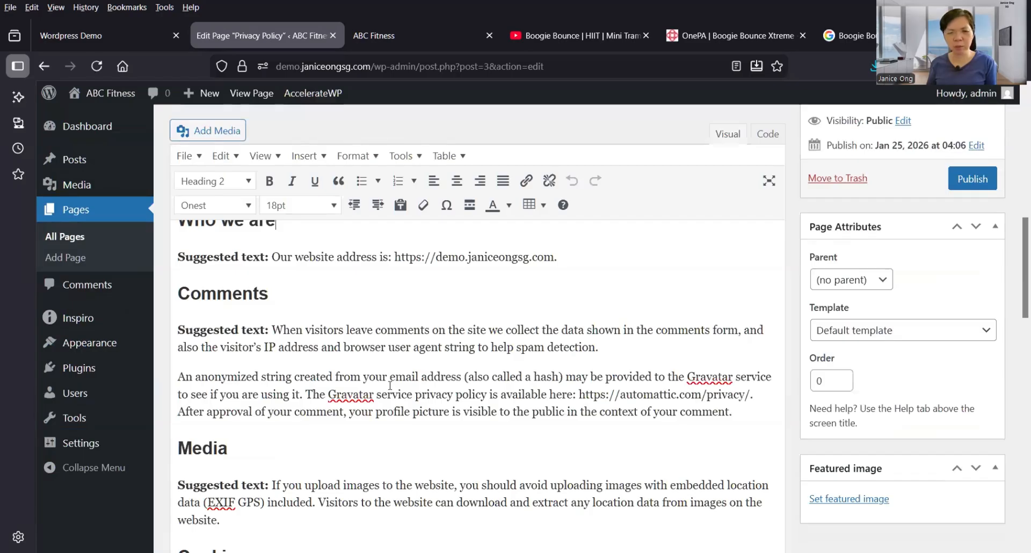
scroll(390, 385, down, 3)
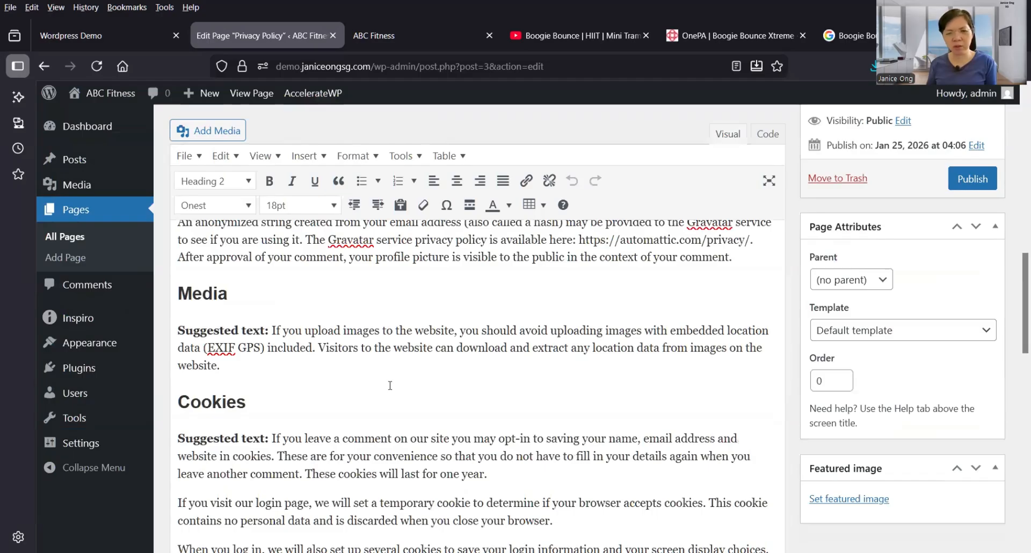
scroll(390, 385, down, 2)
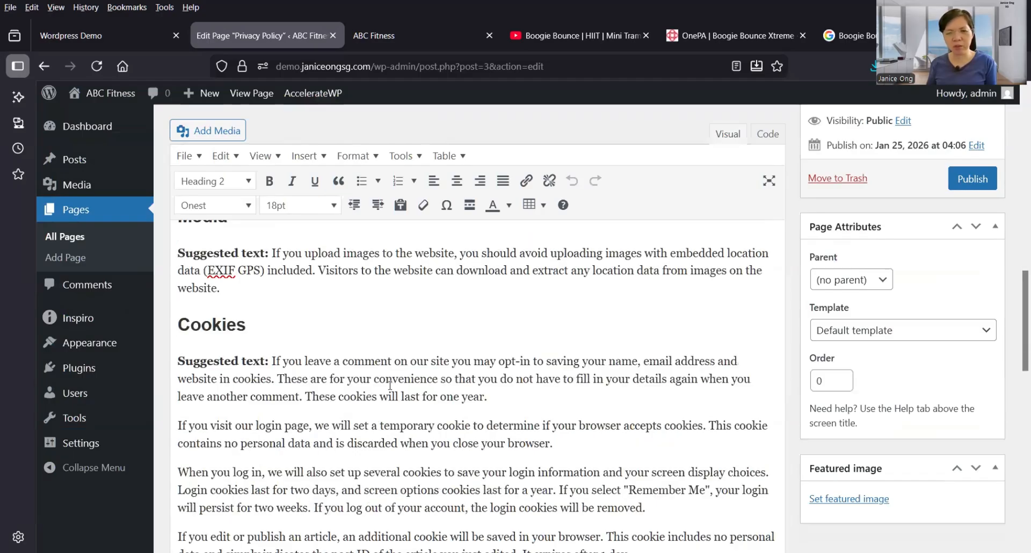
scroll(390, 385, up, 3)
scroll(390, 385, down, 3)
scroll(390, 385, down, 2)
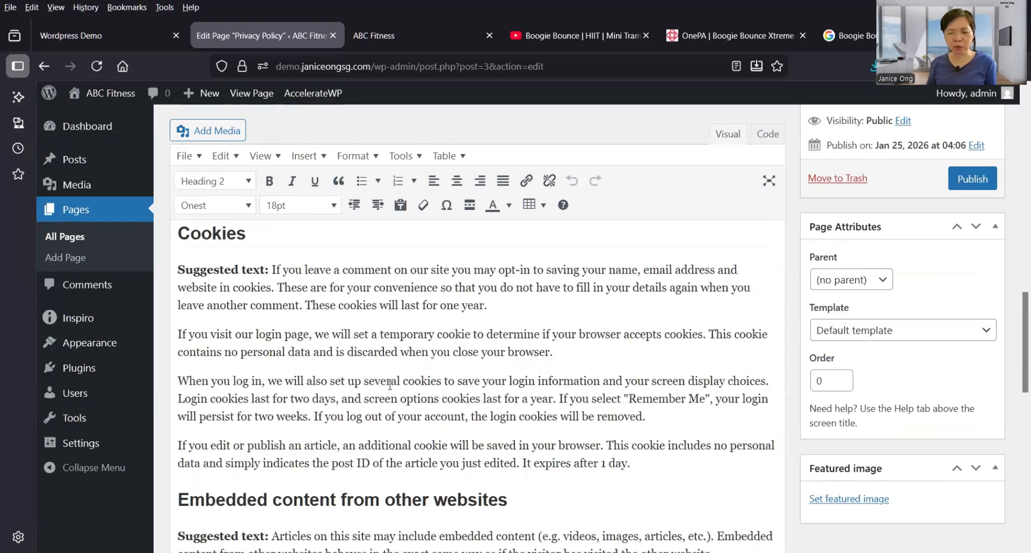
scroll(390, 385, down, 1)
scroll(390, 385, up, 1)
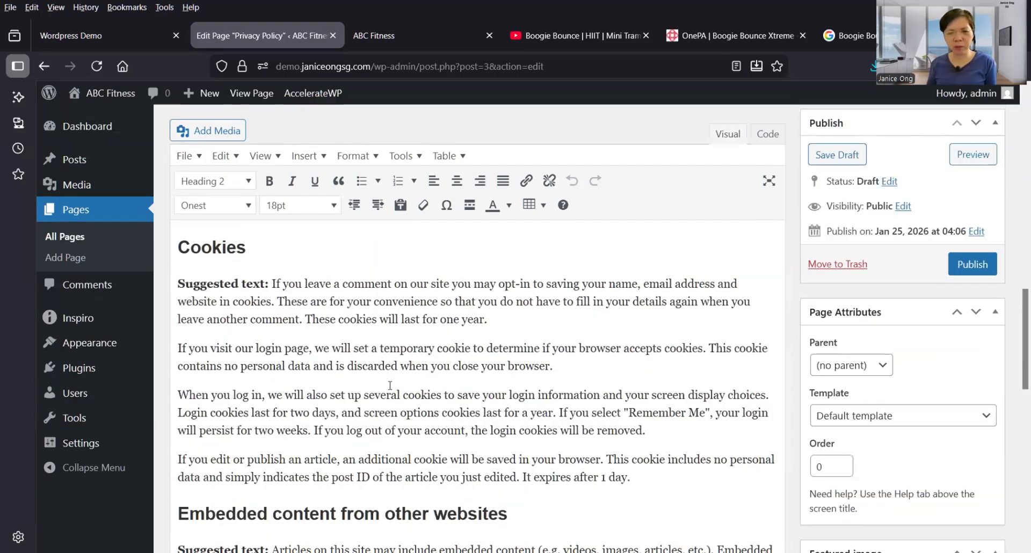
click(374, 388)
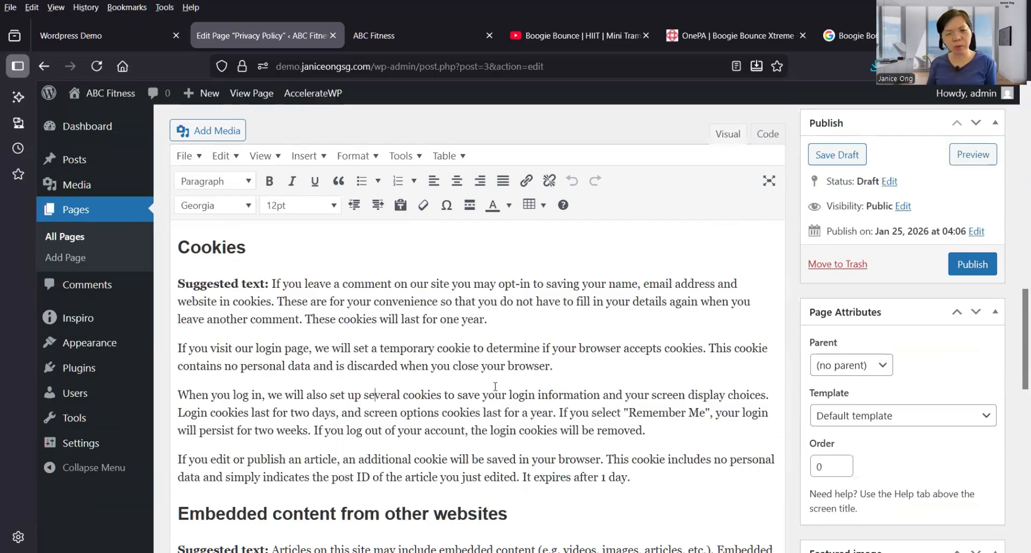
click(421, 396)
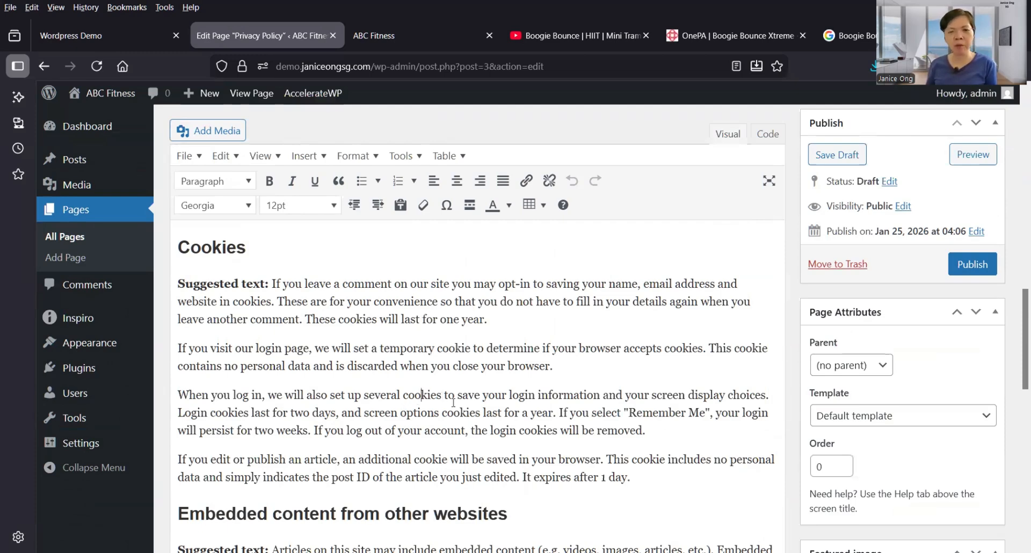
Examine the policy's remaining sections on data sharing, data retention, users' data rights and where data is sent.
scroll(463, 429, down, 1)
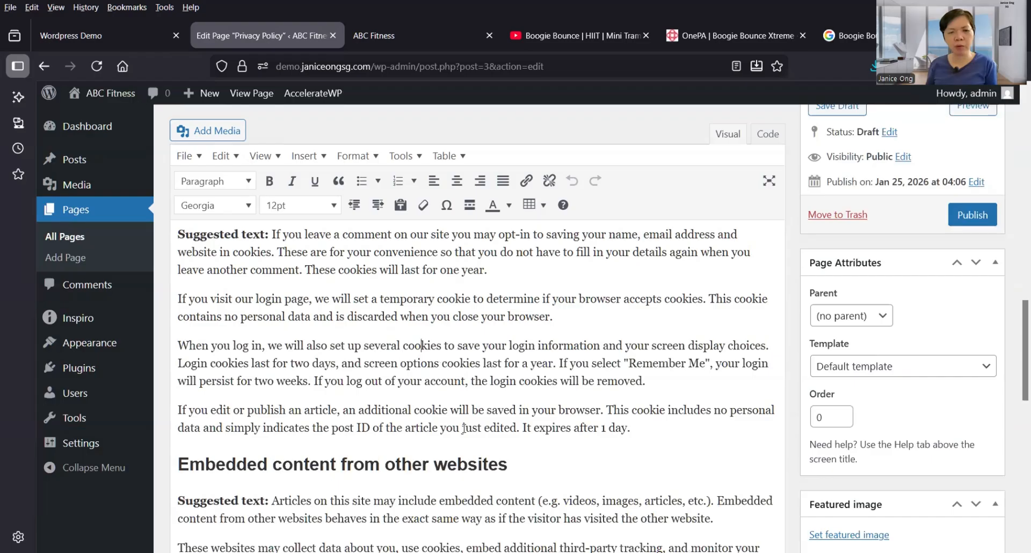
scroll(463, 430, down, 7)
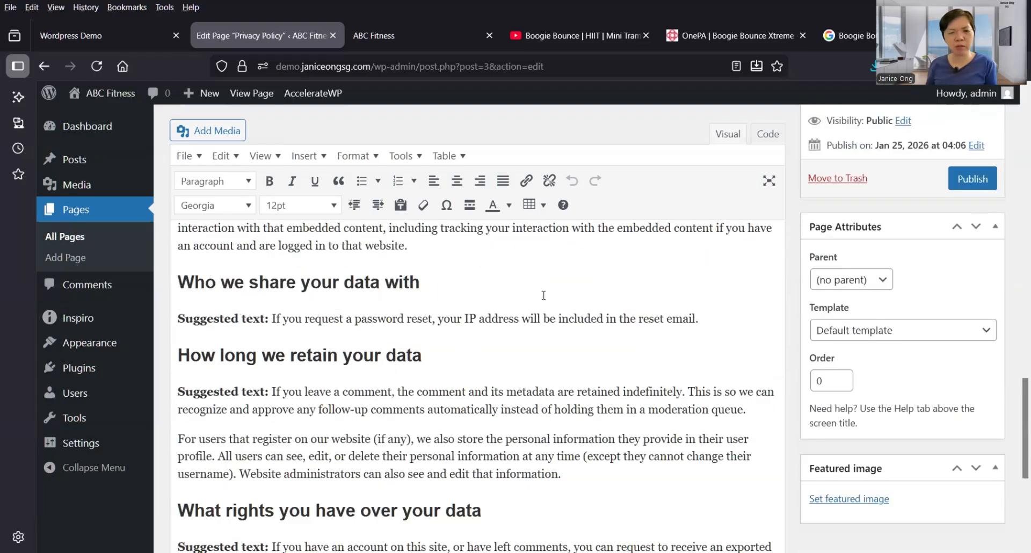
drag(205, 282, 544, 294)
click(448, 407)
scroll(377, 382, down, 5)
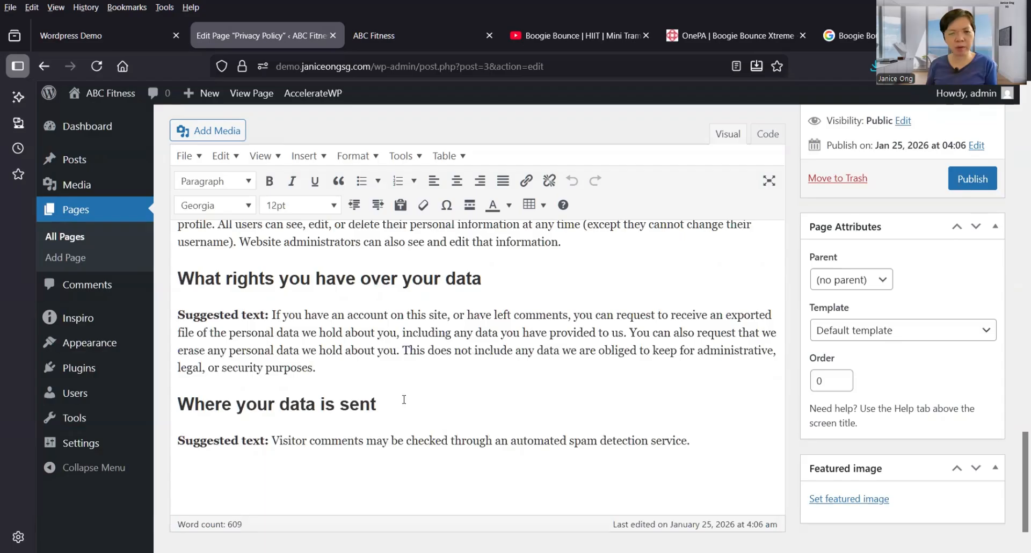
click(344, 274)
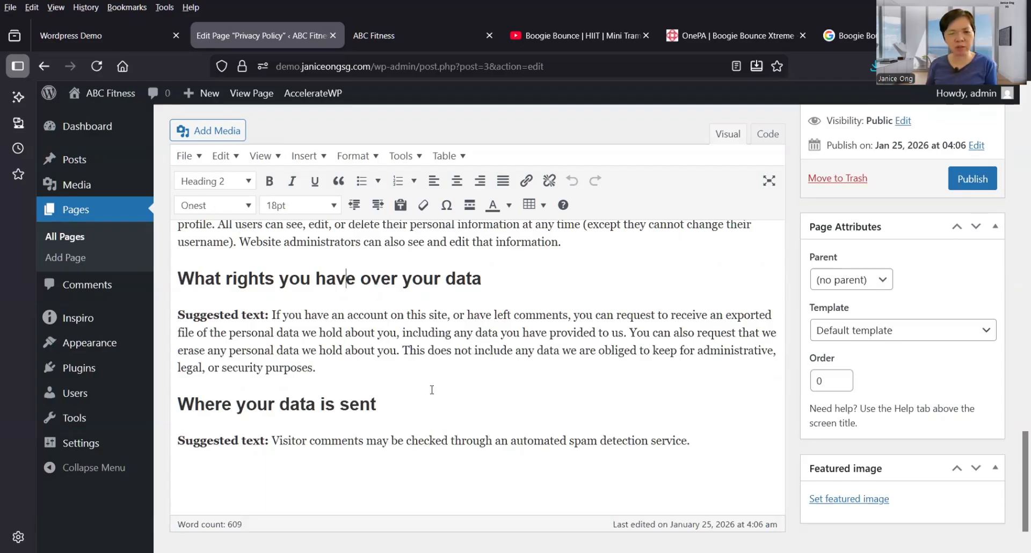
Recheck the Privacy Policy draft from the data rights section back to its title and again through the embedded content section.
scroll(432, 389, up, 4)
scroll(445, 411, down, 4)
scroll(446, 411, up, 4)
scroll(446, 411, up, 2)
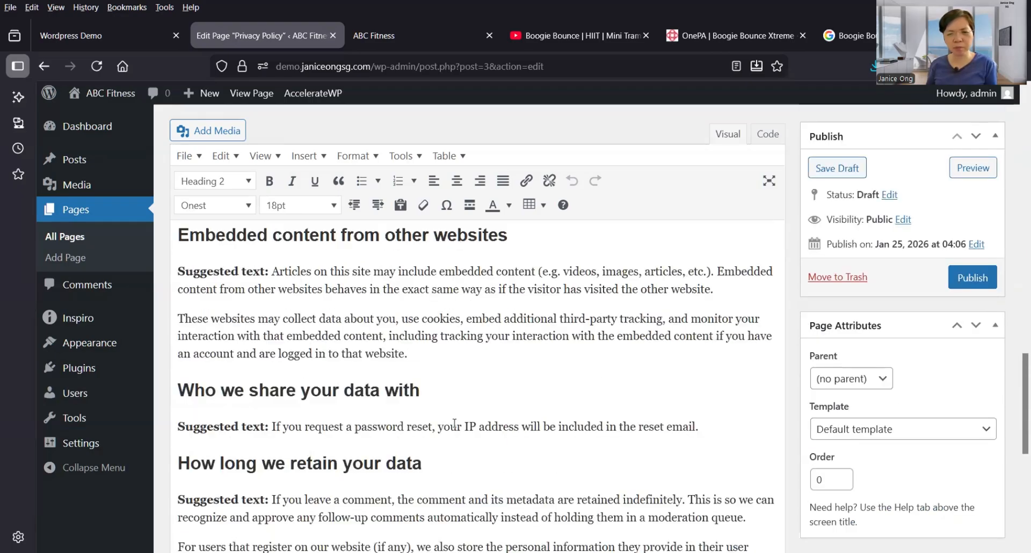
scroll(454, 423, up, 2)
click(454, 423)
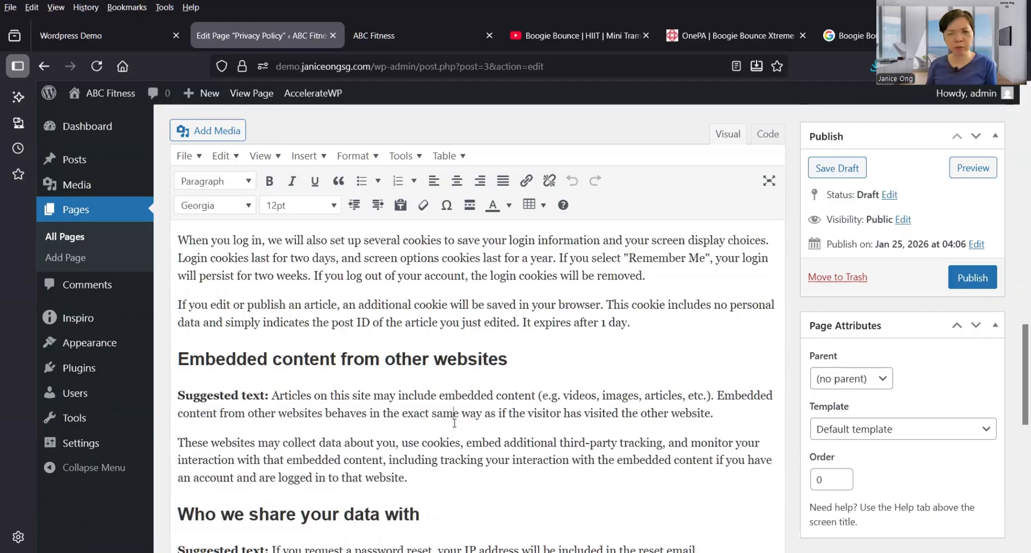
scroll(454, 423, up, 3)
scroll(454, 423, up, 3)
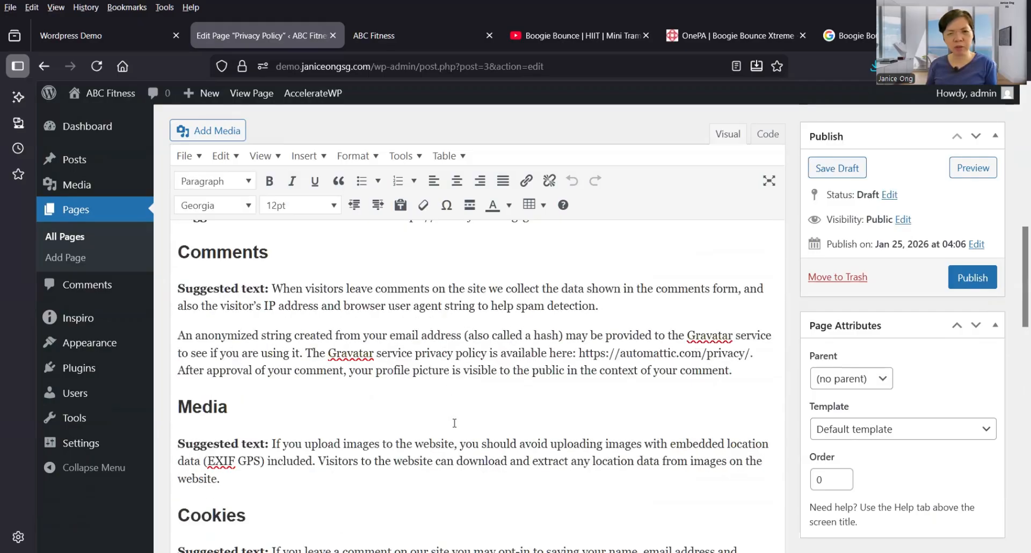
scroll(455, 423, up, 1)
scroll(455, 423, up, 3)
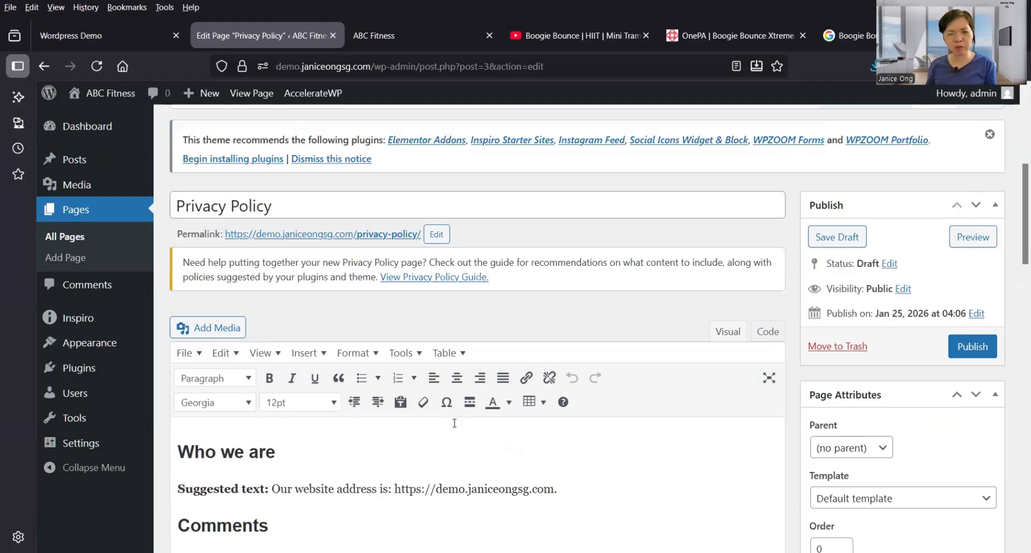
scroll(454, 423, down, 4)
scroll(454, 423, down, 5)
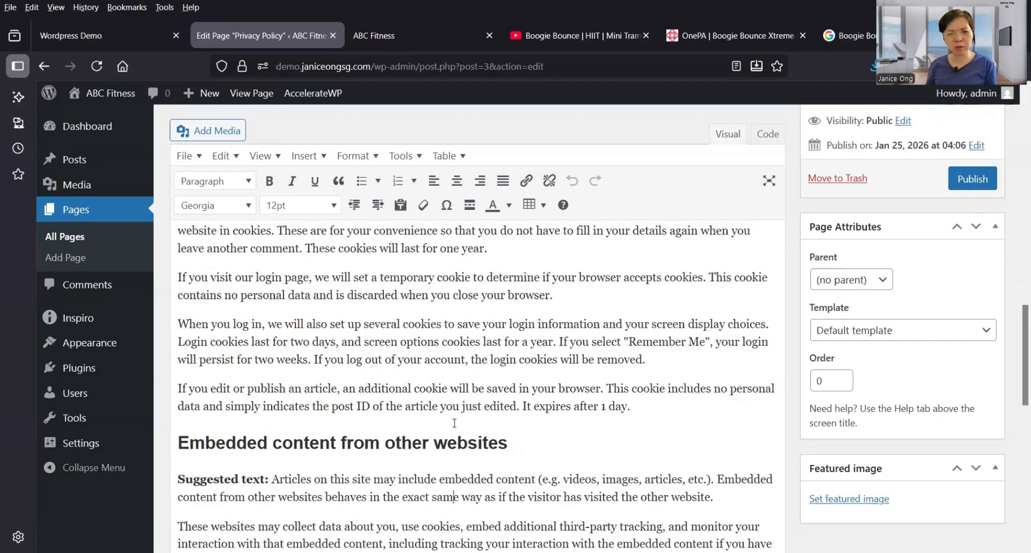
Skim the Privacy Policy draft again, covering Who we are, Comments, Cookies, Embedded content, data rights and Where your data is sent.
scroll(454, 424, down, 3)
scroll(454, 423, down, 5)
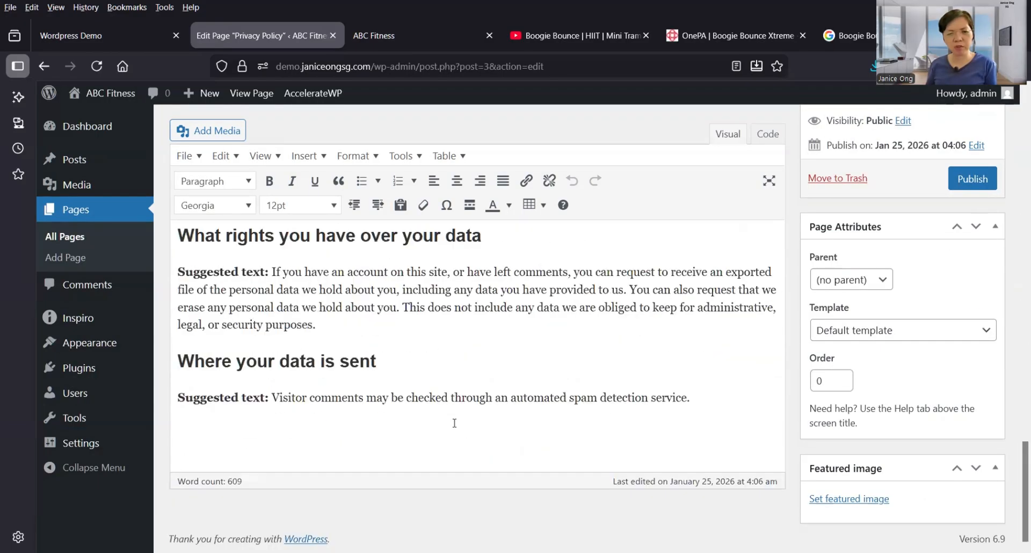
scroll(455, 423, up, 5)
scroll(455, 423, up, 5)
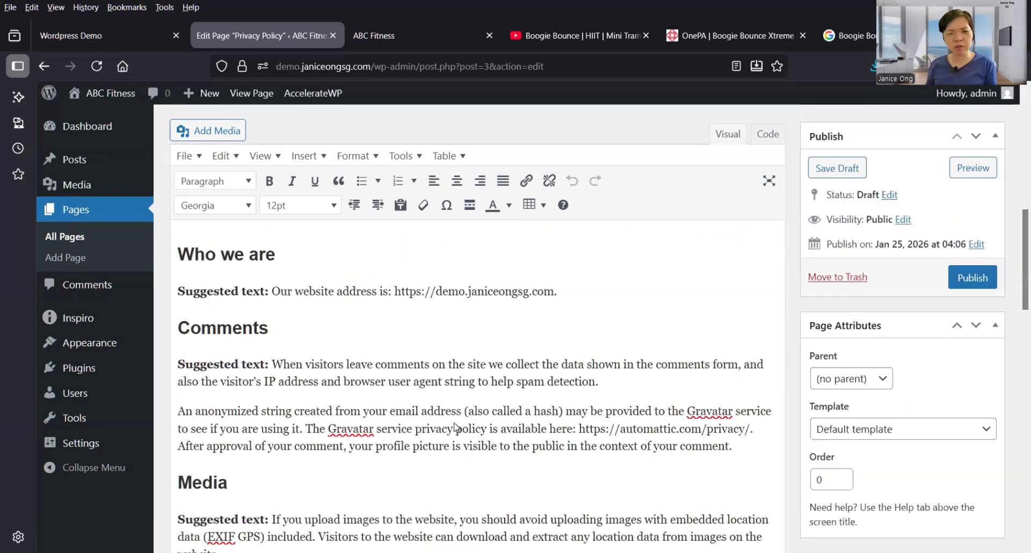
scroll(455, 427, up, 4)
scroll(451, 435, down, 3)
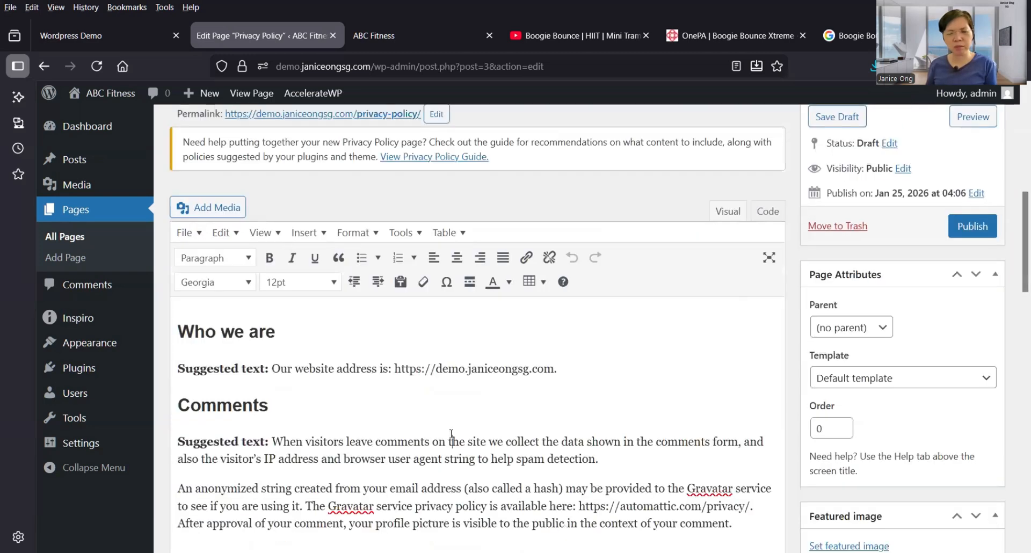
click(451, 434)
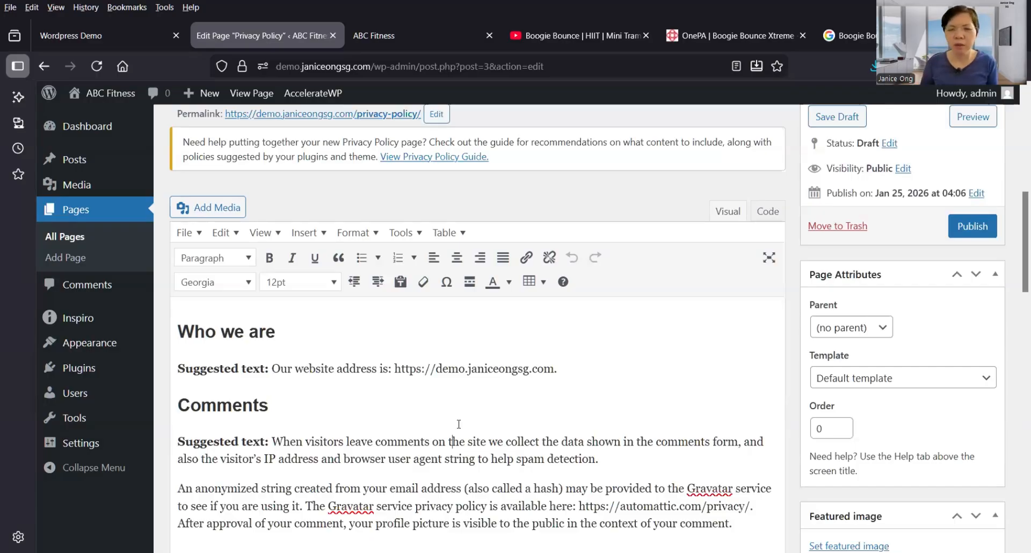
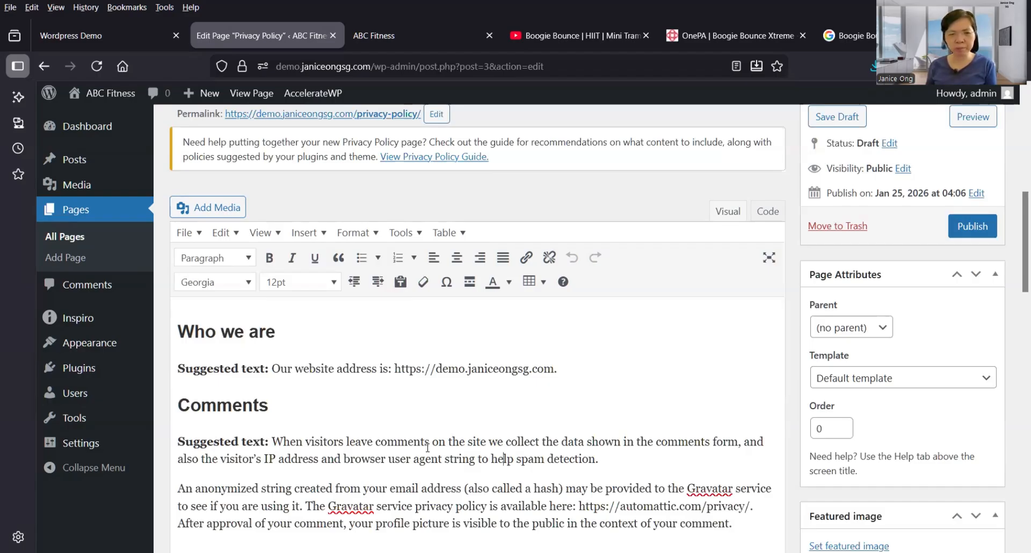
scroll(428, 448, down, 3)
scroll(428, 448, down, 6)
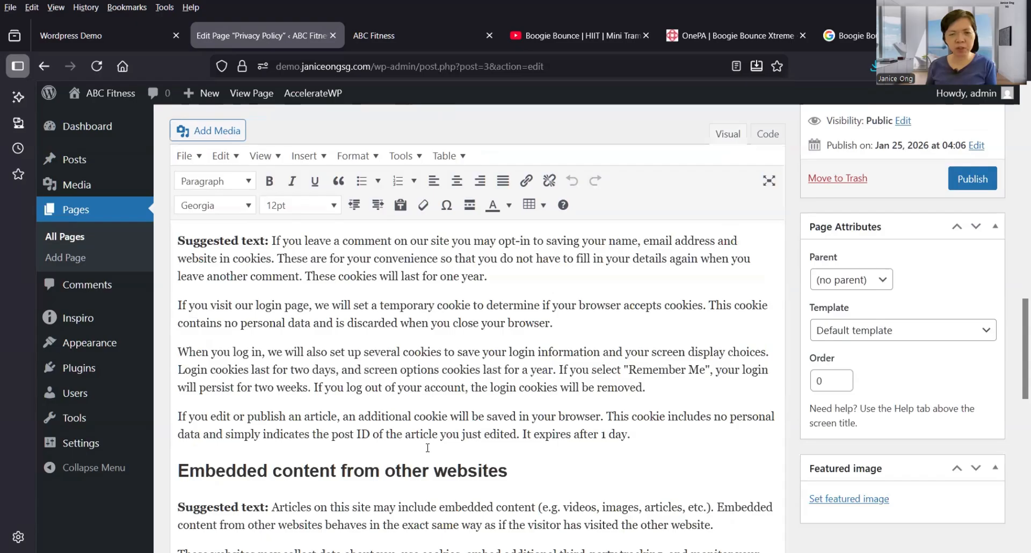
scroll(427, 447, down, 8)
scroll(428, 448, down, 5)
click(426, 438)
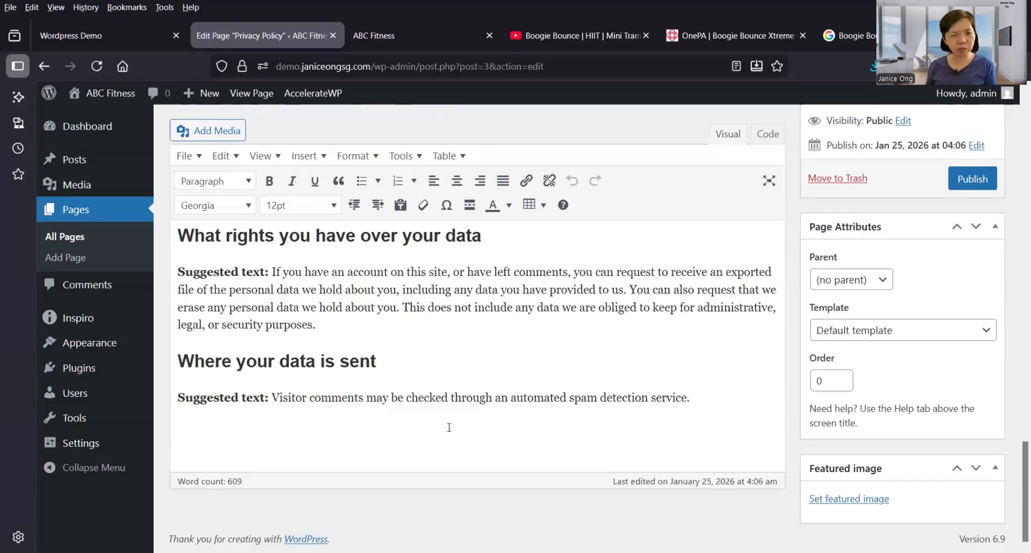
scroll(449, 427, up, 4)
scroll(465, 424, down, 3)
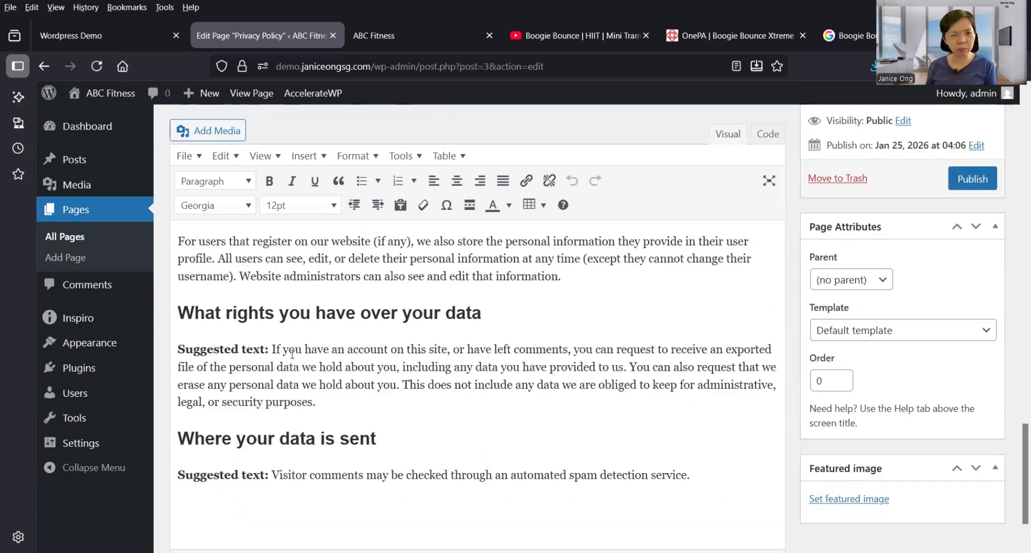
Return to the start of the Privacy Policy draft and publish the page.
scroll(292, 354, up, 4)
scroll(485, 364, up, 5)
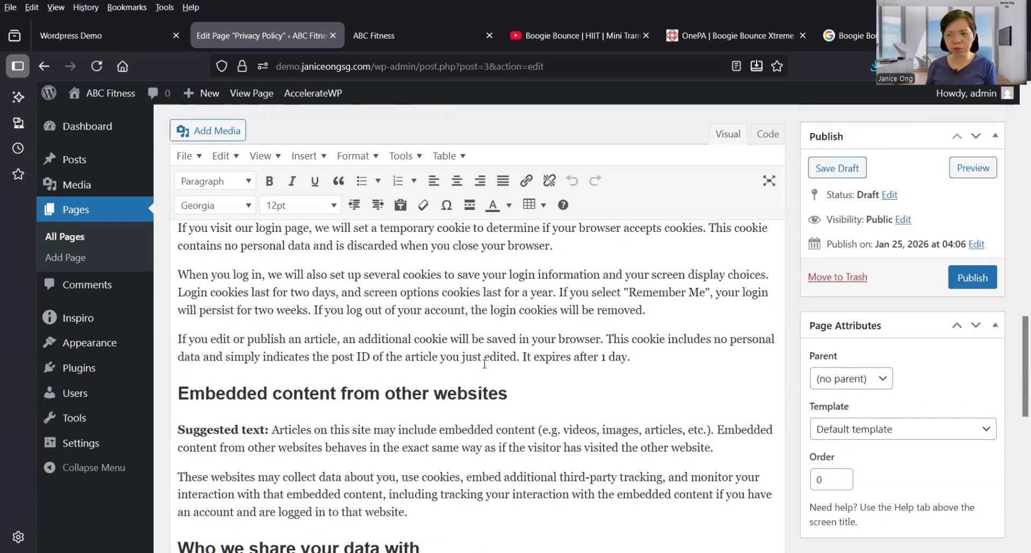
scroll(484, 364, up, 3)
scroll(858, 271, up, 4)
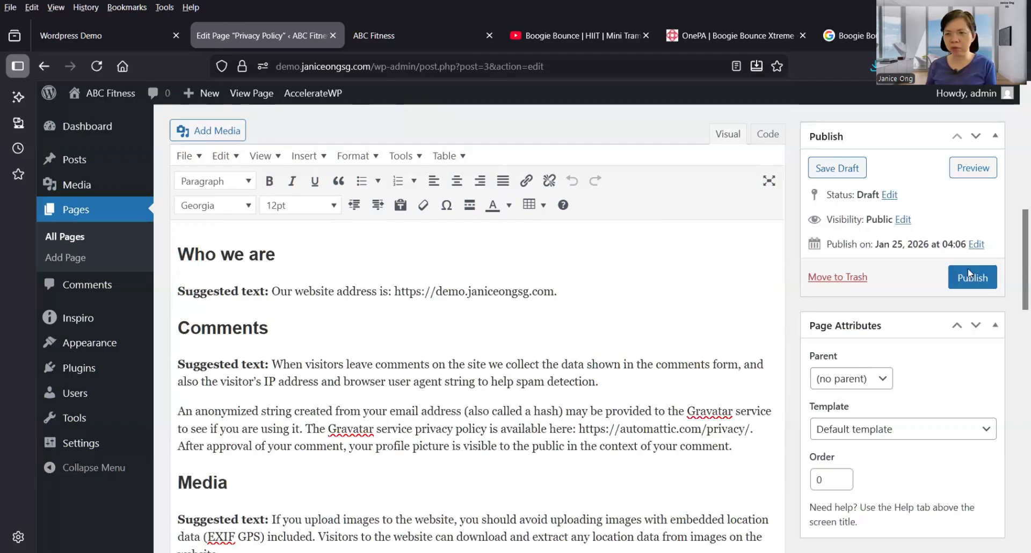
click(969, 274)
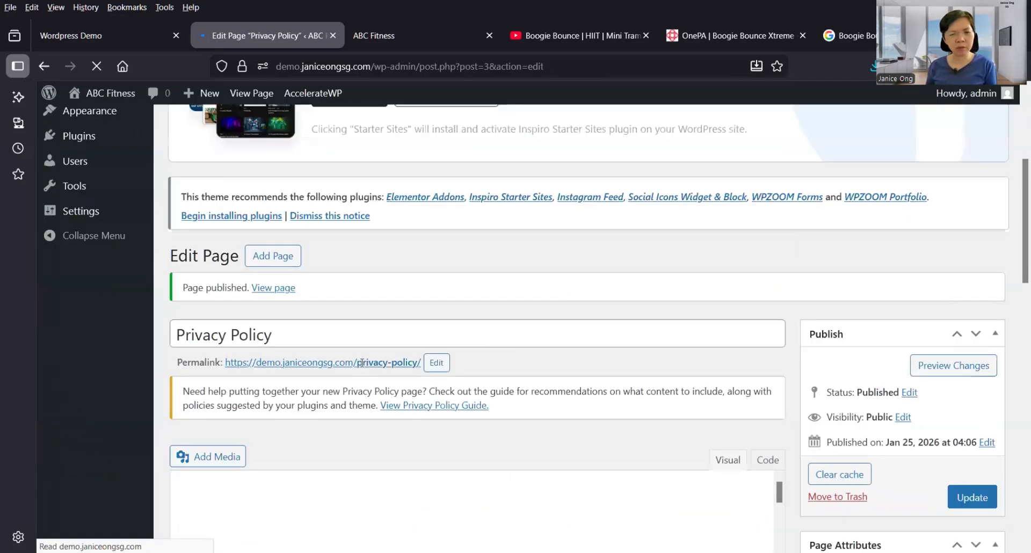
View the published Privacy Policy page in a separate browser tab, look through its content and close that tab.
right_click(361, 367)
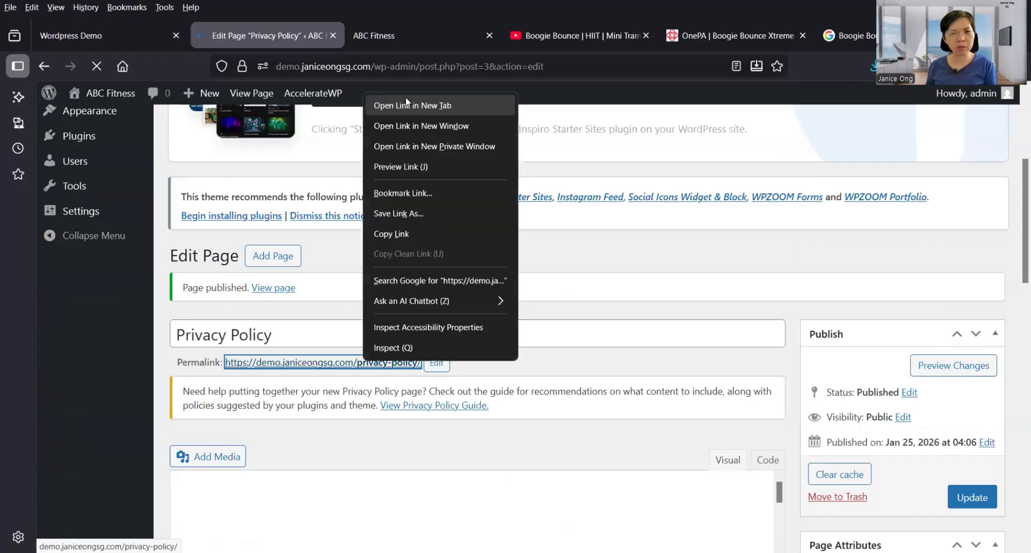
click(404, 98)
click(388, 36)
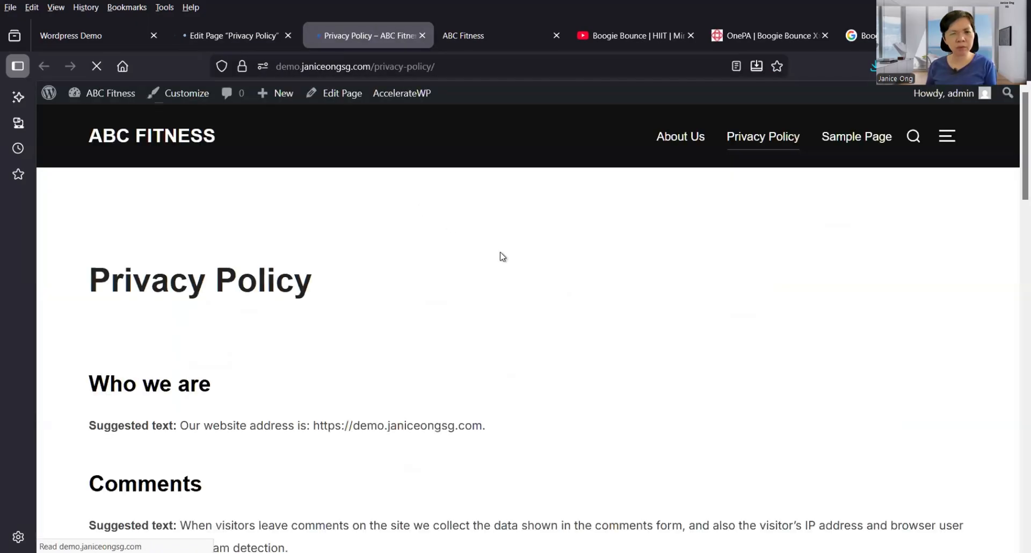
scroll(501, 255, down, 10)
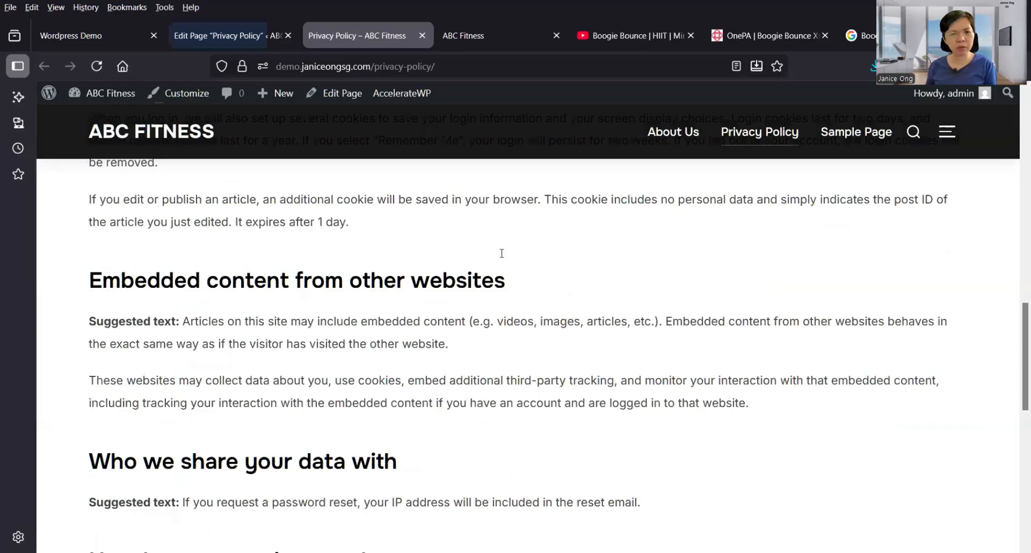
scroll(502, 253, down, 5)
scroll(503, 257, up, 15)
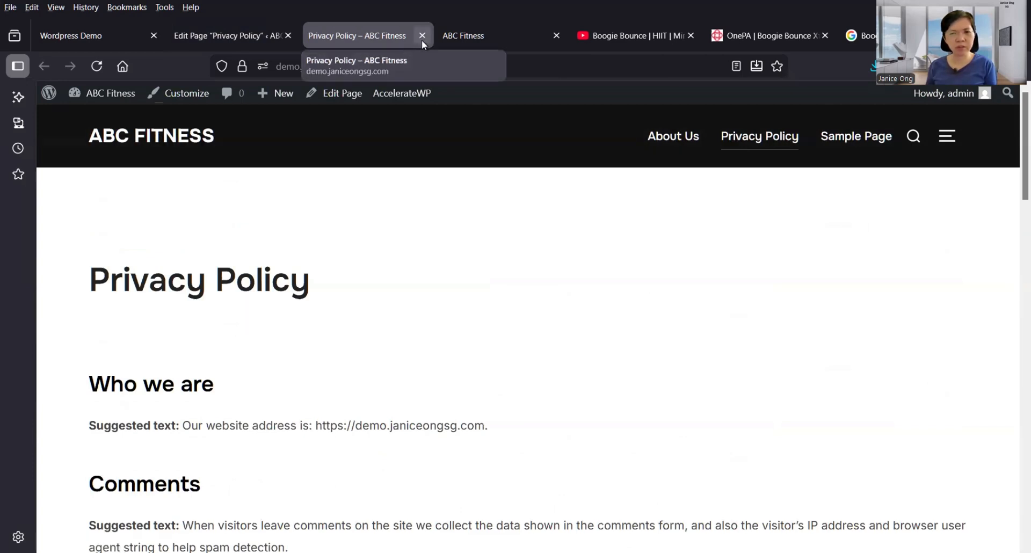
key(ctrl+w)
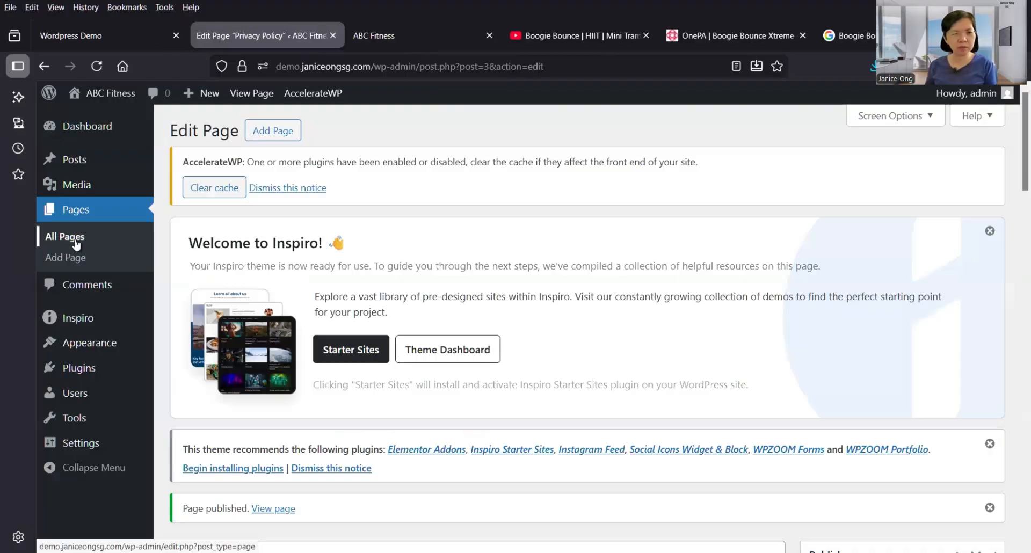
Go back to the list of all pages and move Sample Page to the trash.
click(76, 245)
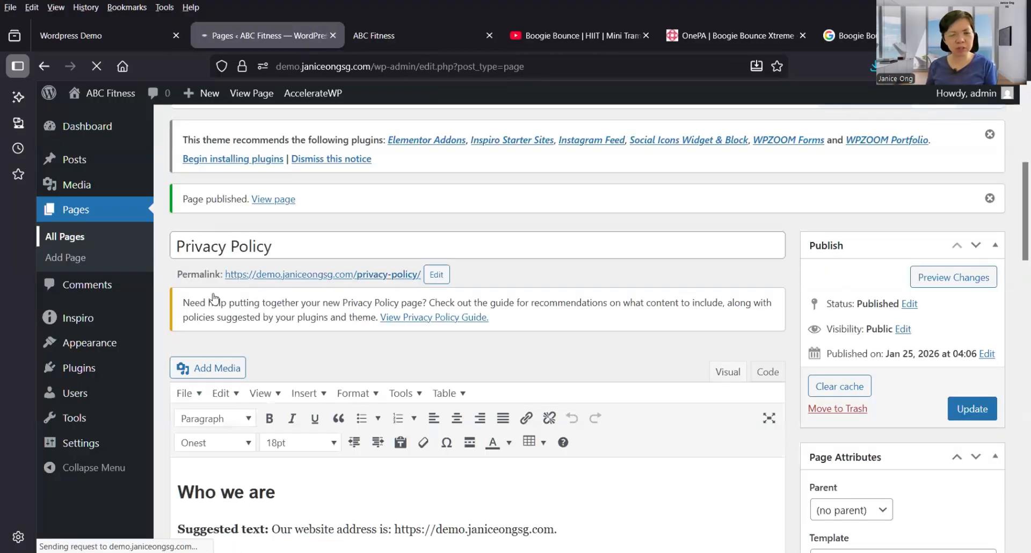
scroll(214, 299, down, 5)
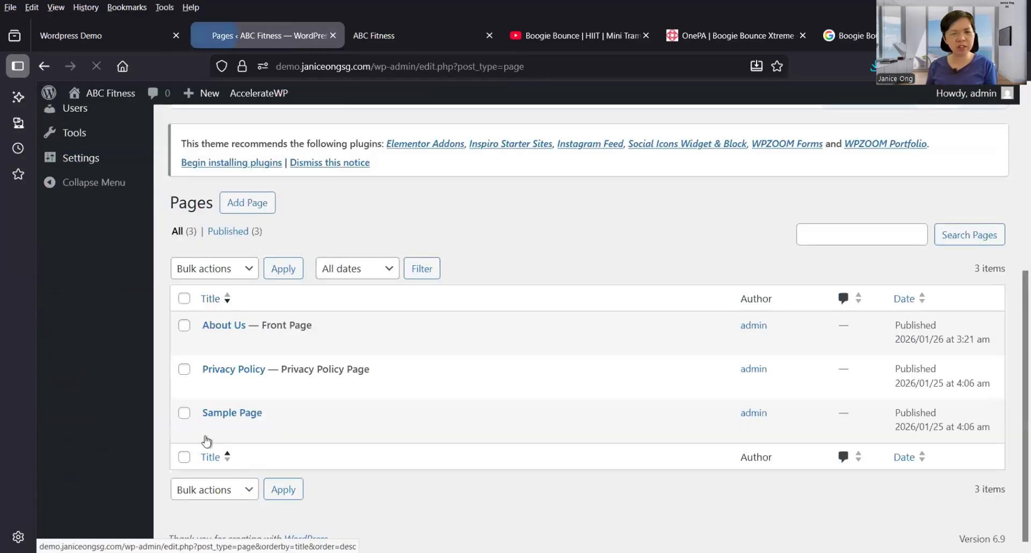
click(287, 435)
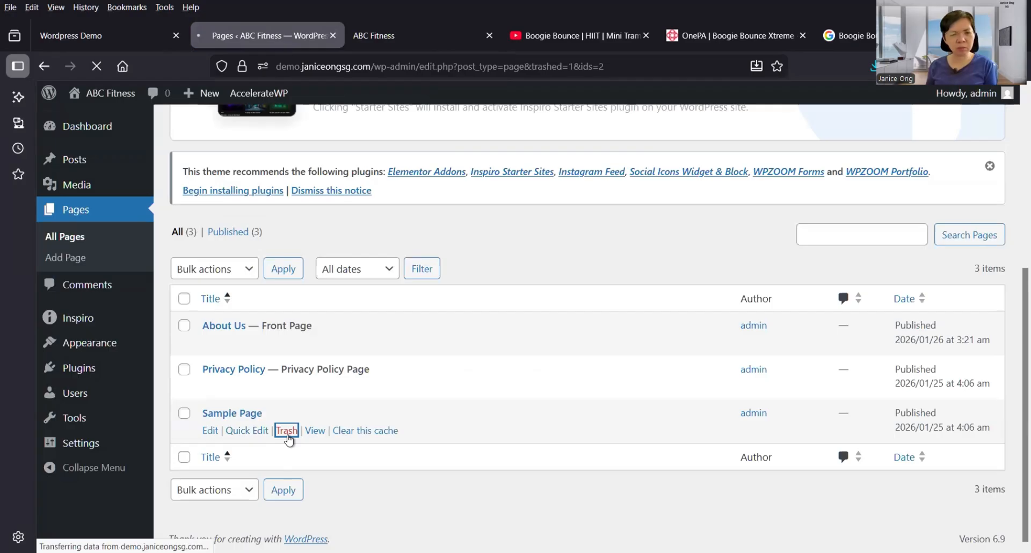
Show the trashed pages and permanently delete Sample Page.
scroll(293, 281, down, 4)
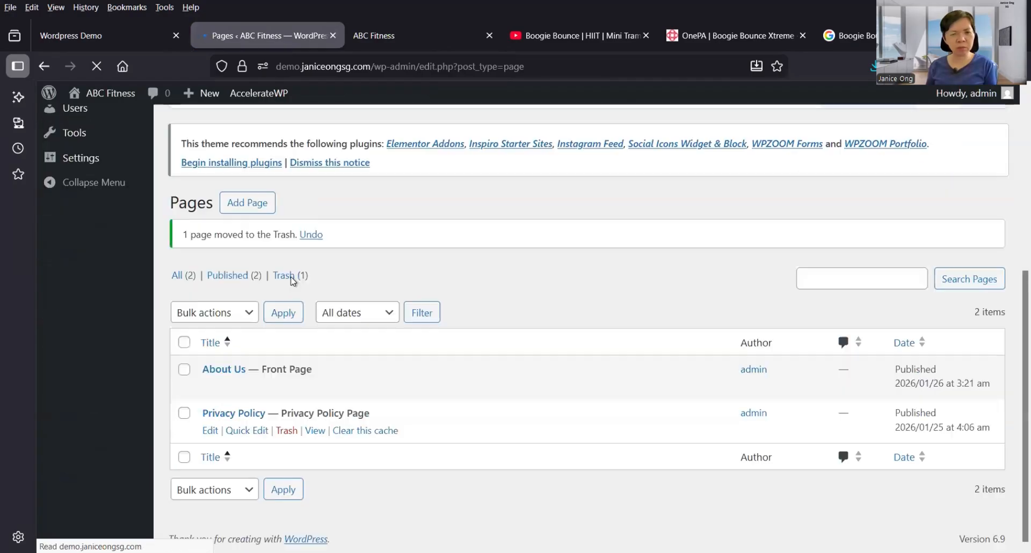
click(292, 277)
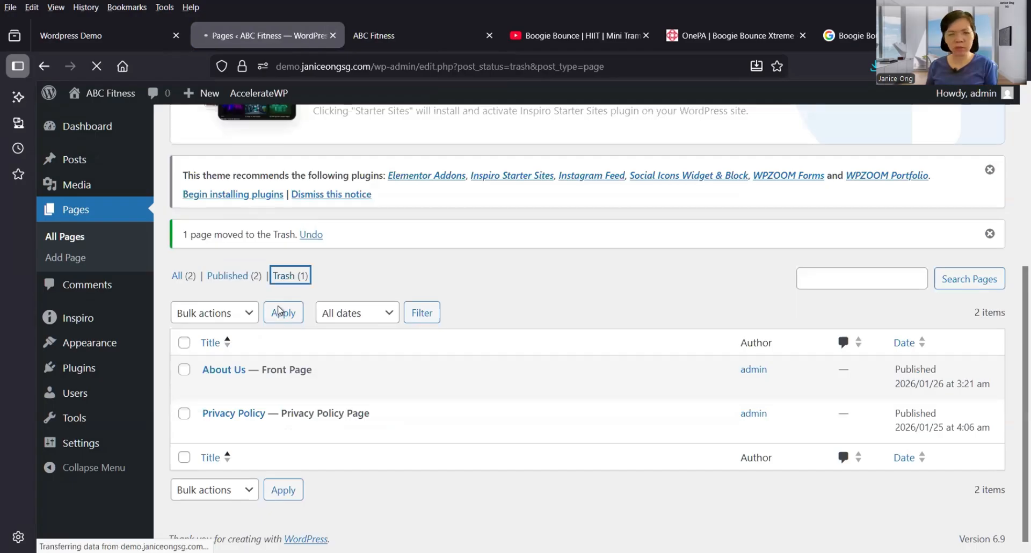
scroll(253, 433, down, 3)
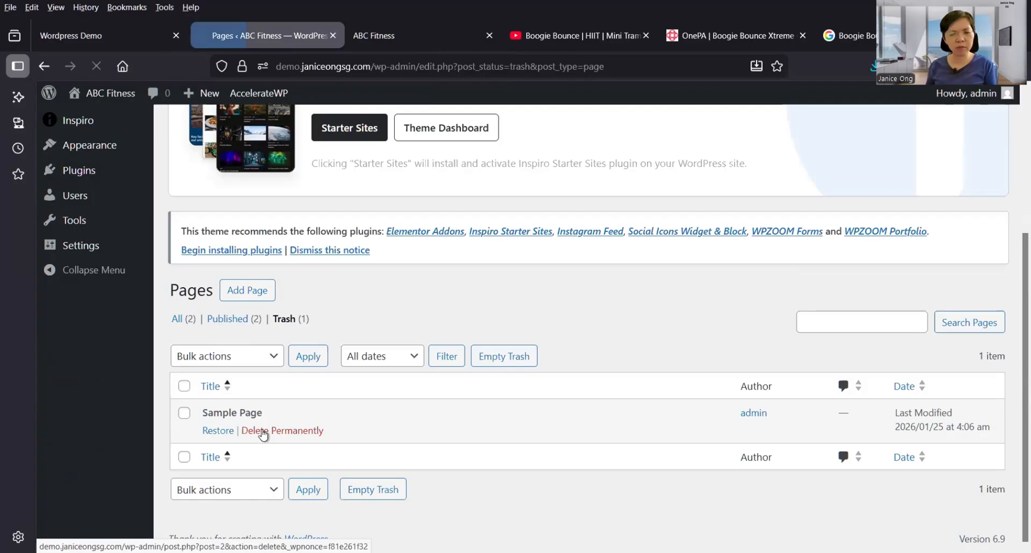
click(263, 432)
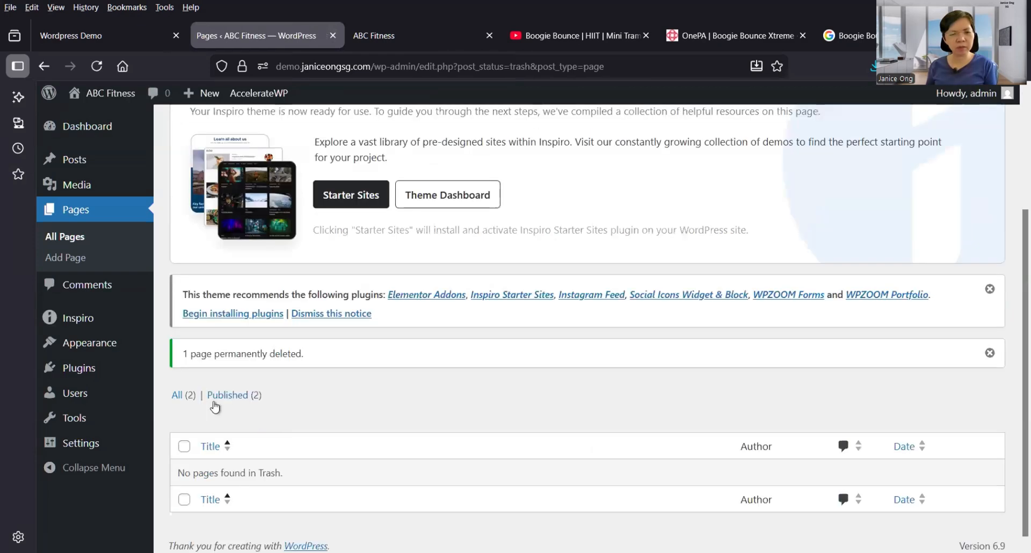
Return to the list of all pages and check which pages remain on the site.
click(77, 238)
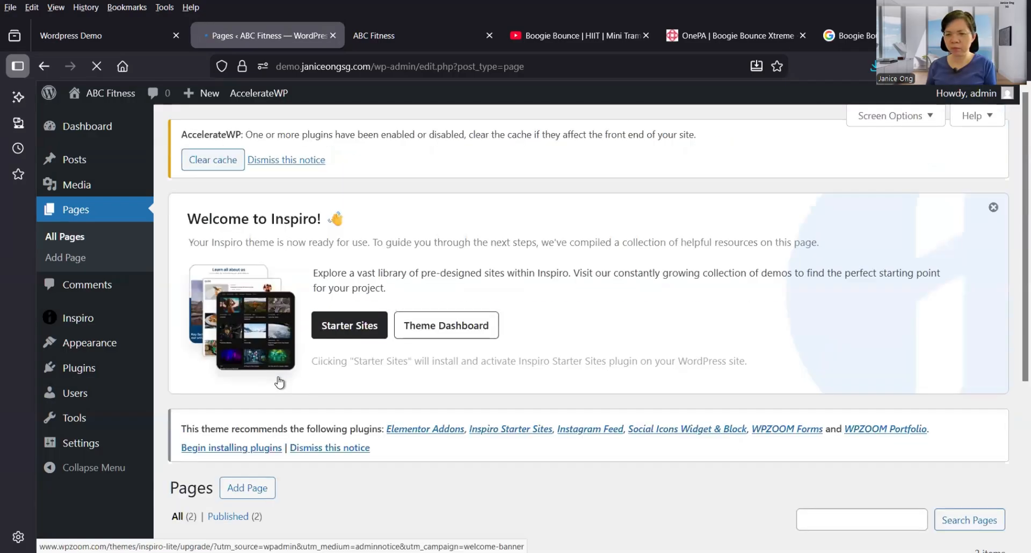
scroll(280, 376, down, 4)
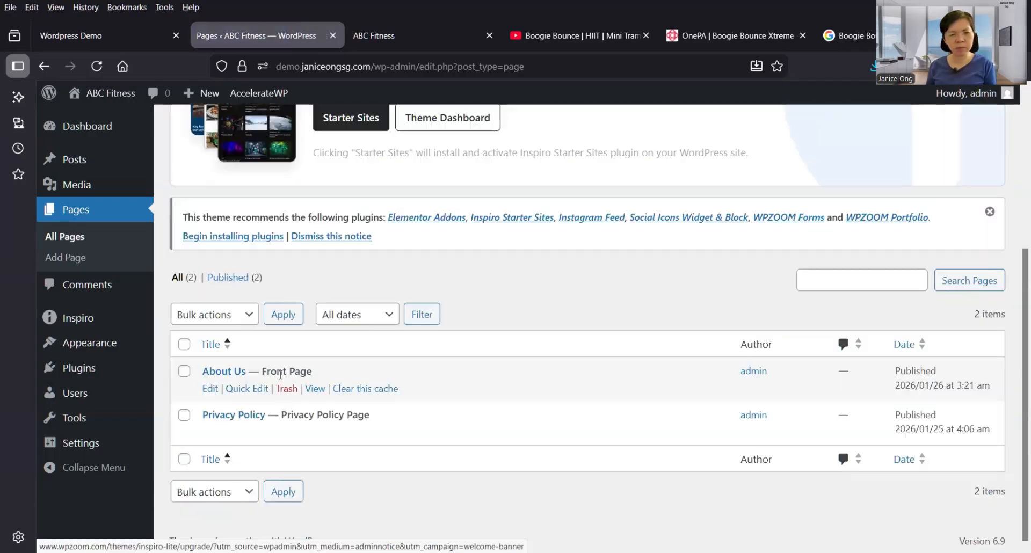
scroll(280, 374, up, 4)
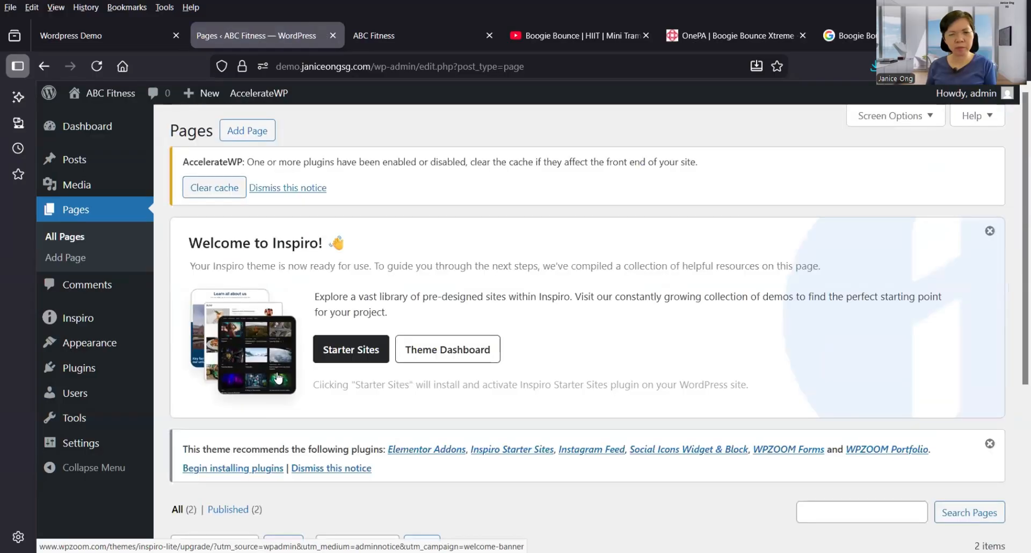
scroll(301, 384, down, 2)
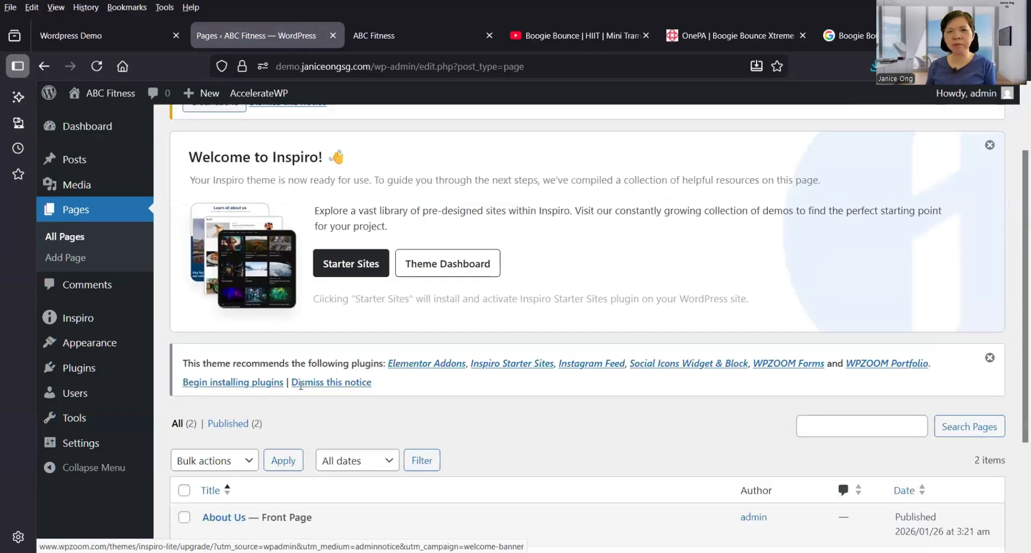
scroll(300, 386, down, 3)
scroll(211, 145, up, 2)
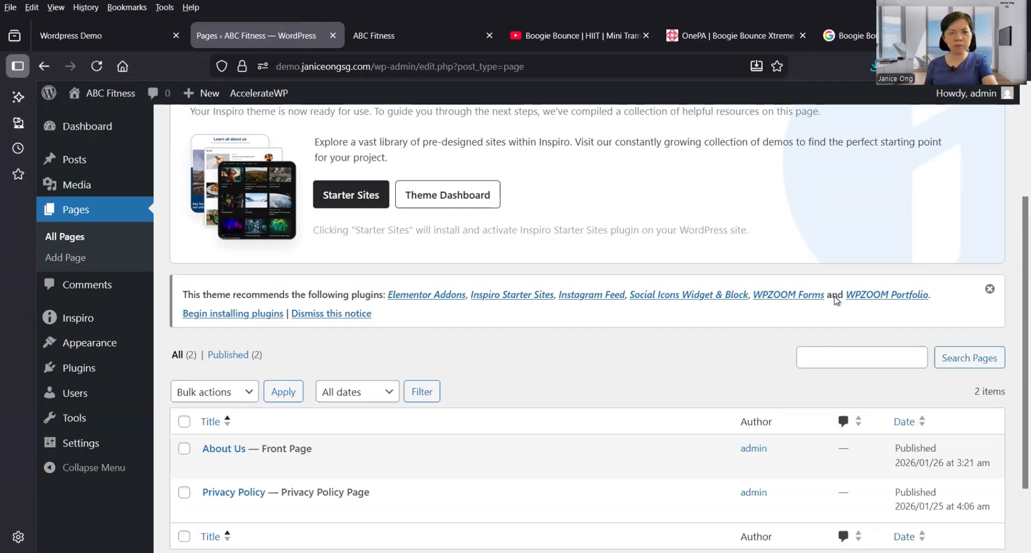
mouse_move(94, 442)
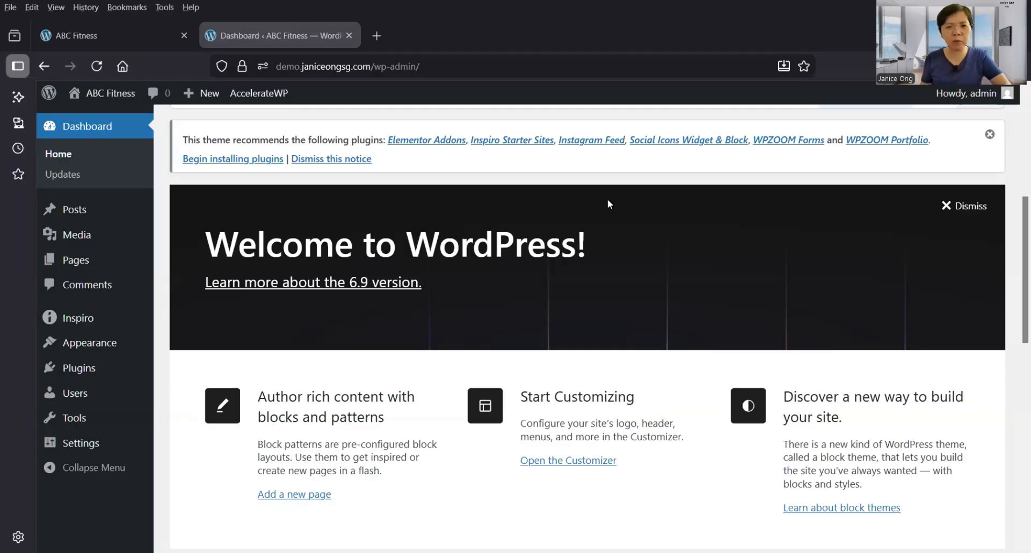
Open the media library and look over the images already uploaded to the site.
mouse_move(70, 245)
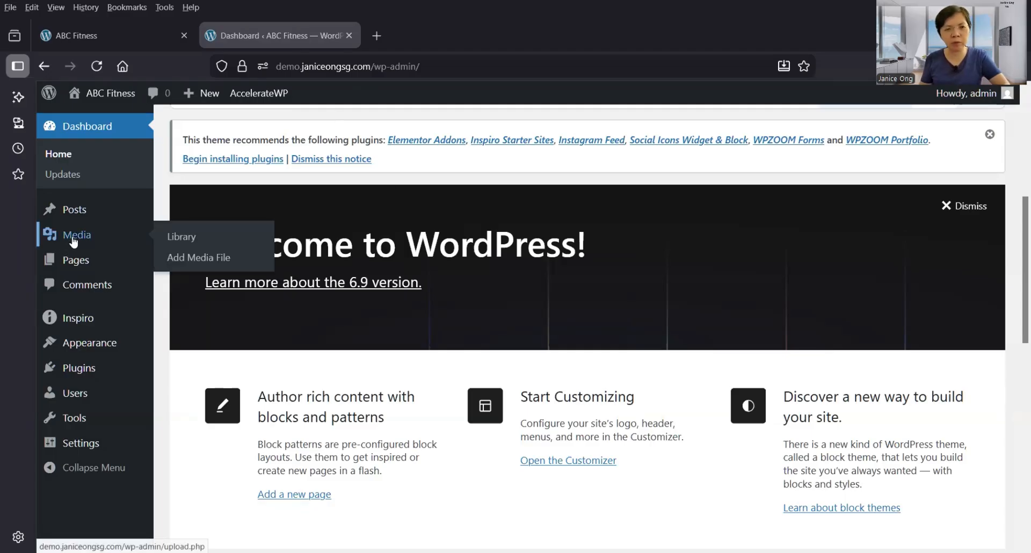
click(73, 242)
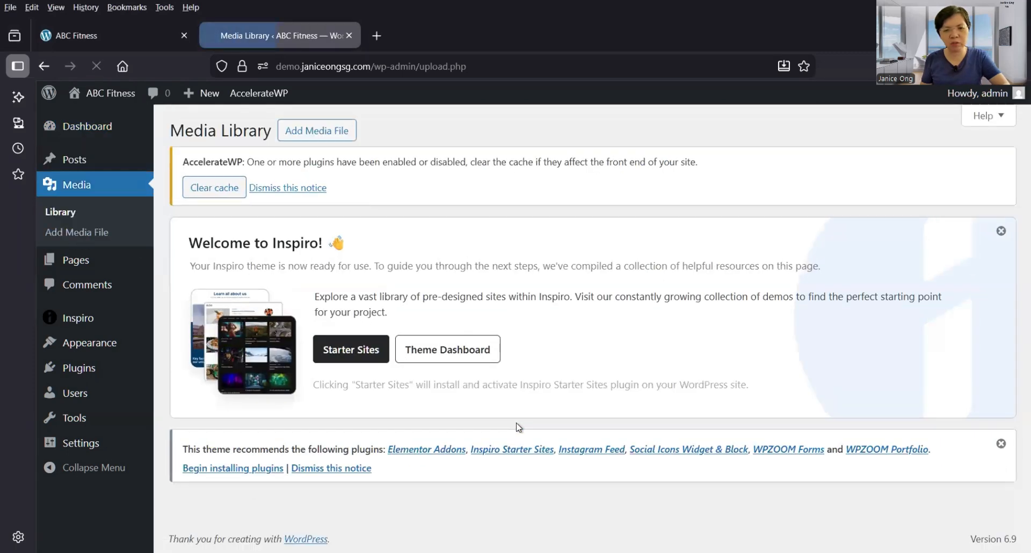
scroll(516, 424, down, 4)
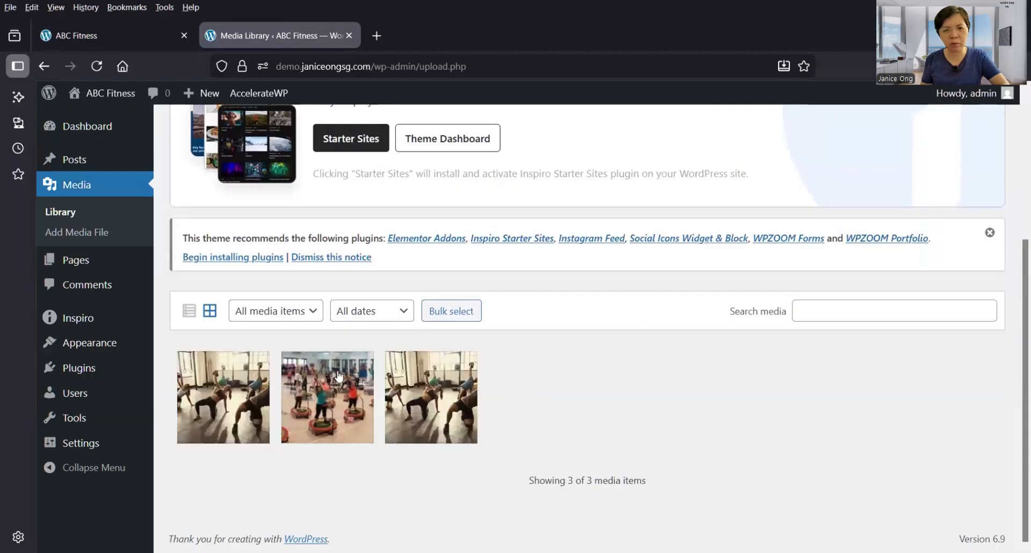
scroll(391, 390, up, 4)
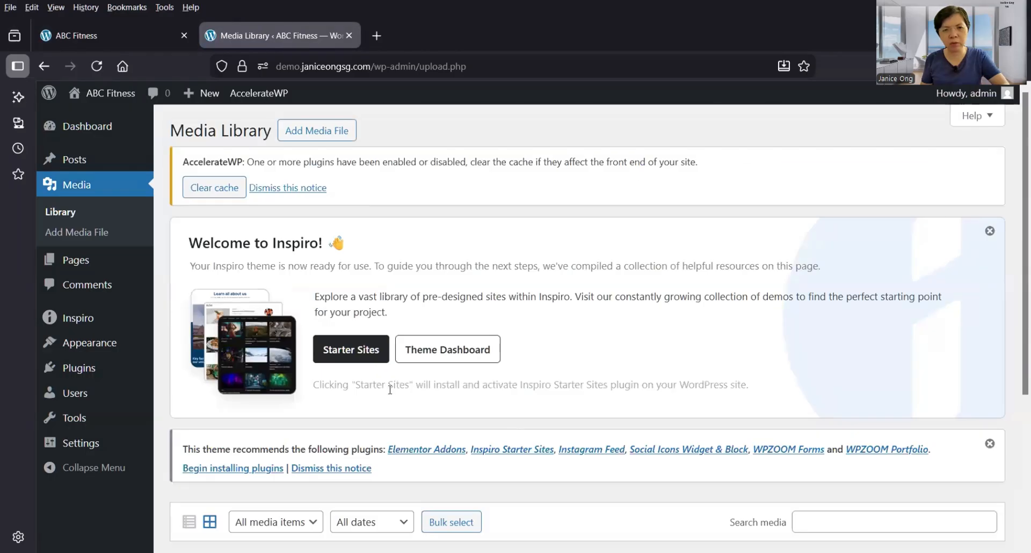
Show the upload area for adding a media file and check its file selection option and maximum upload size.
click(314, 137)
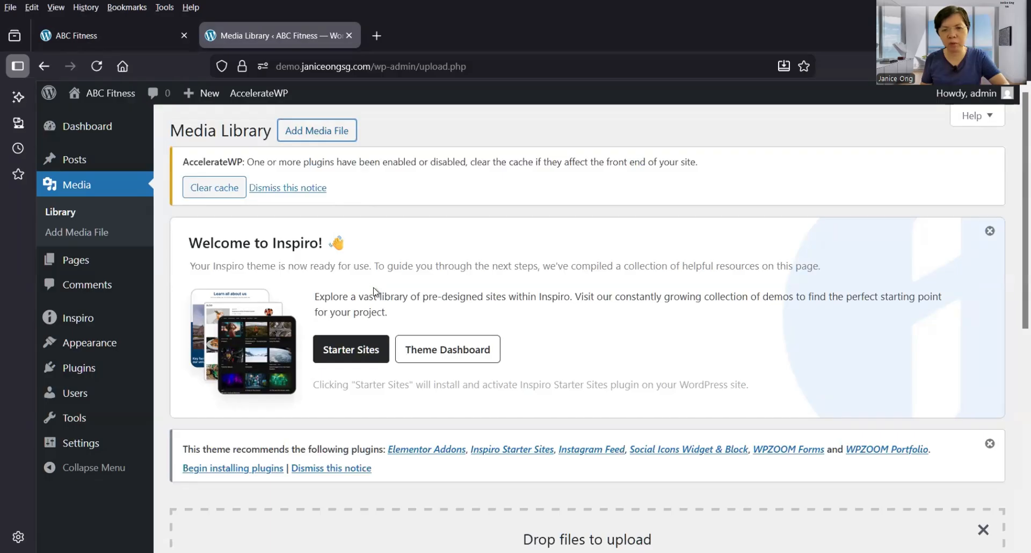
scroll(387, 341, down, 2)
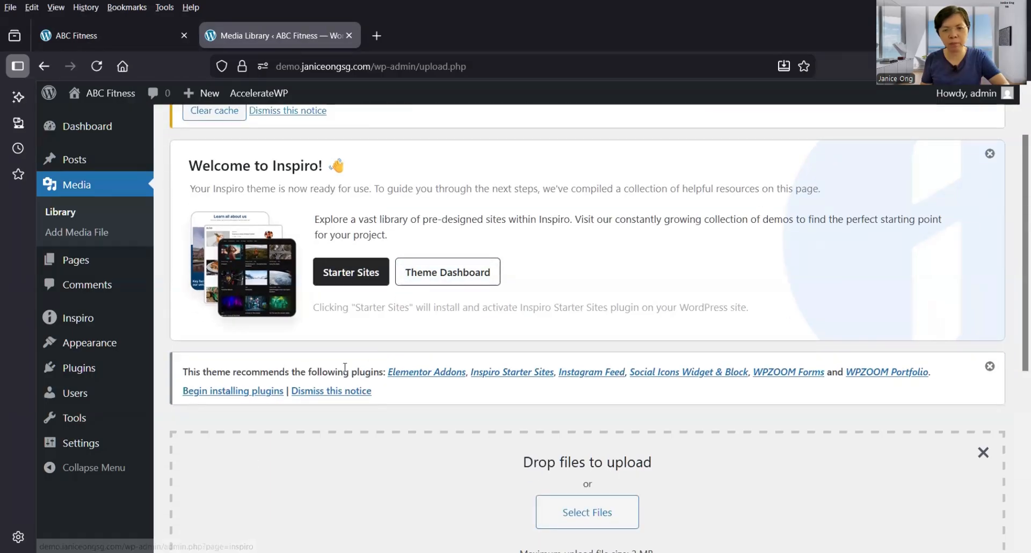
scroll(429, 371, down, 3)
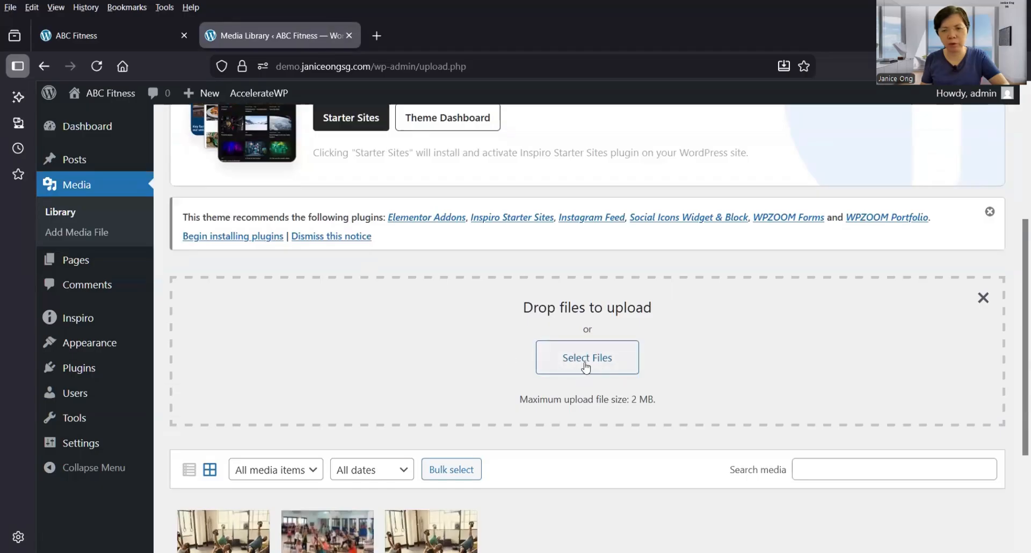
scroll(580, 365, down, 2)
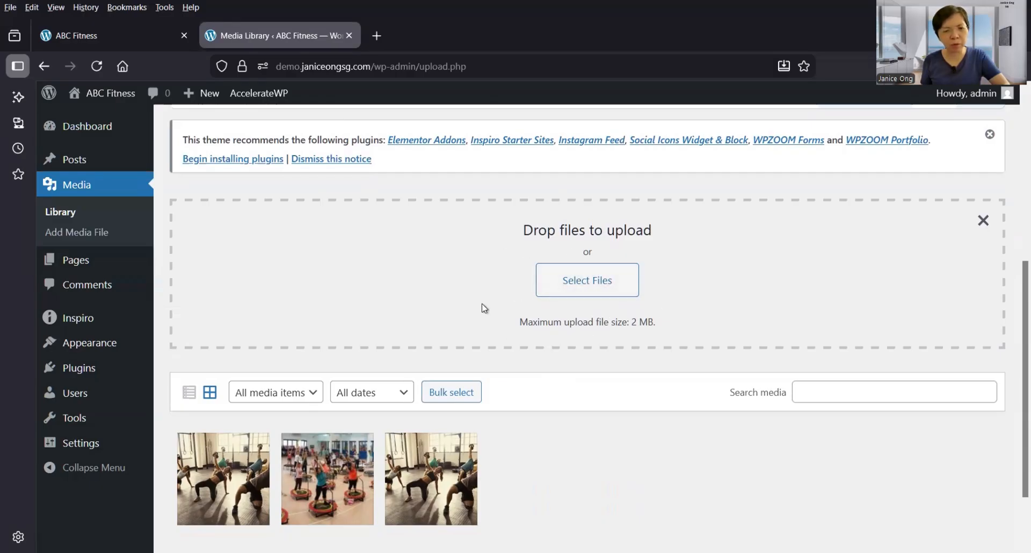
scroll(444, 378, down, 2)
Open the attachment details of the first fitness class image in the library and review its alternative text, title, caption and file details.
click(212, 416)
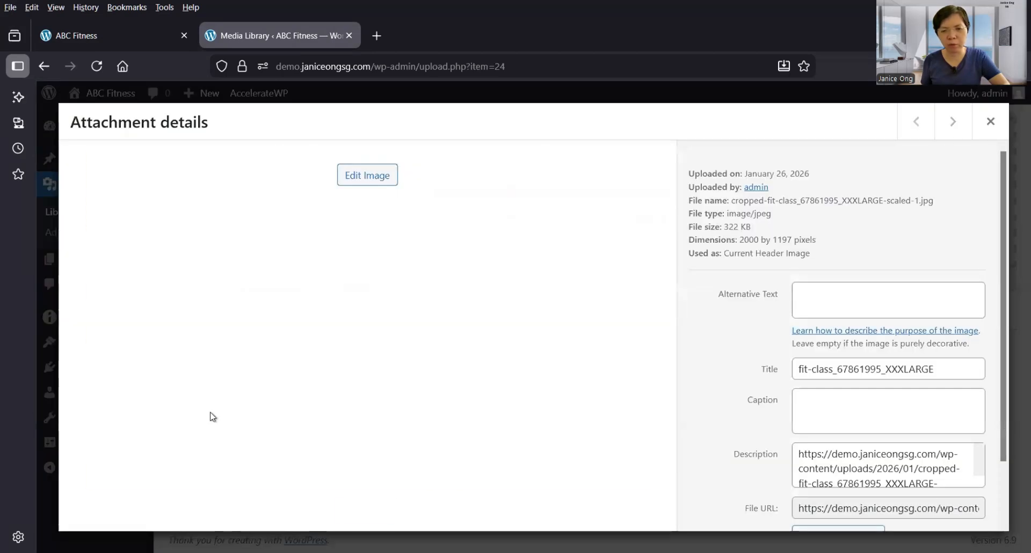
scroll(728, 418, down, 2)
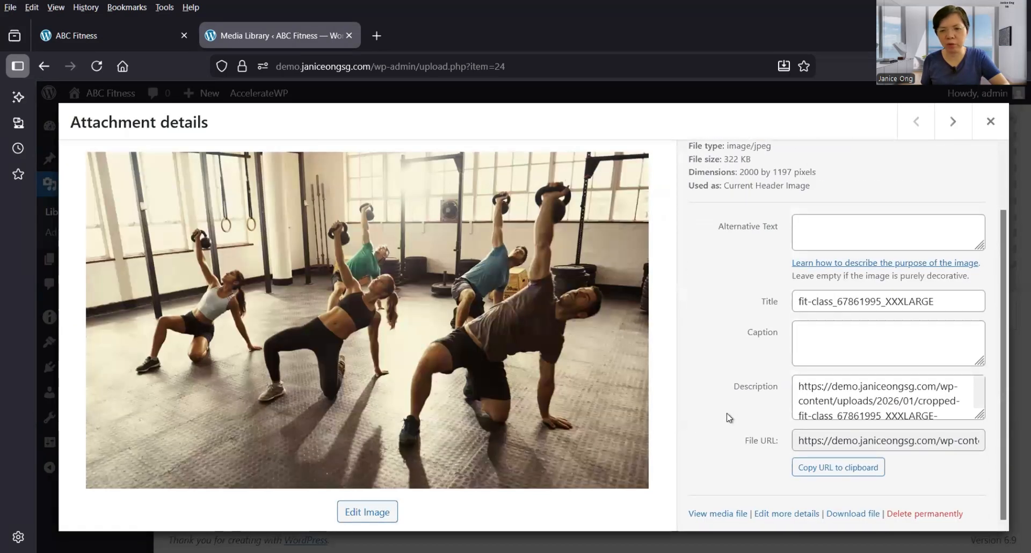
scroll(729, 418, up, 2)
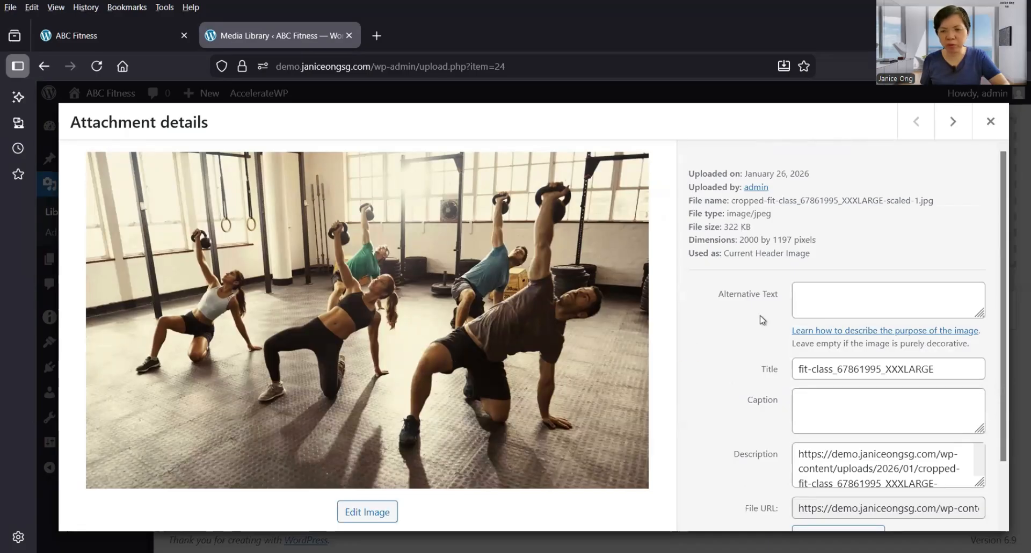
drag(716, 295, 734, 294)
click(780, 295)
click(806, 297)
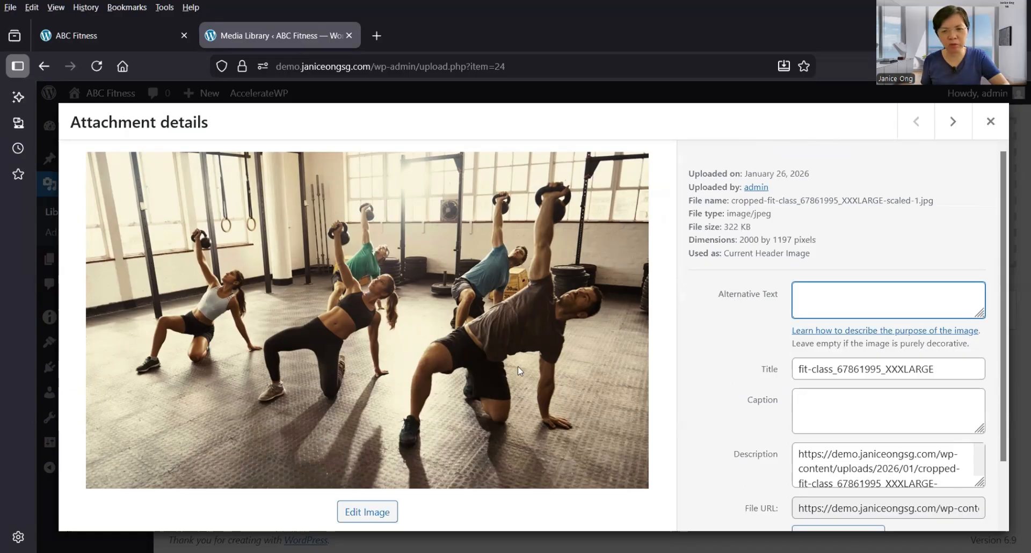
Clear the title of the fitness class header image.
click(858, 369)
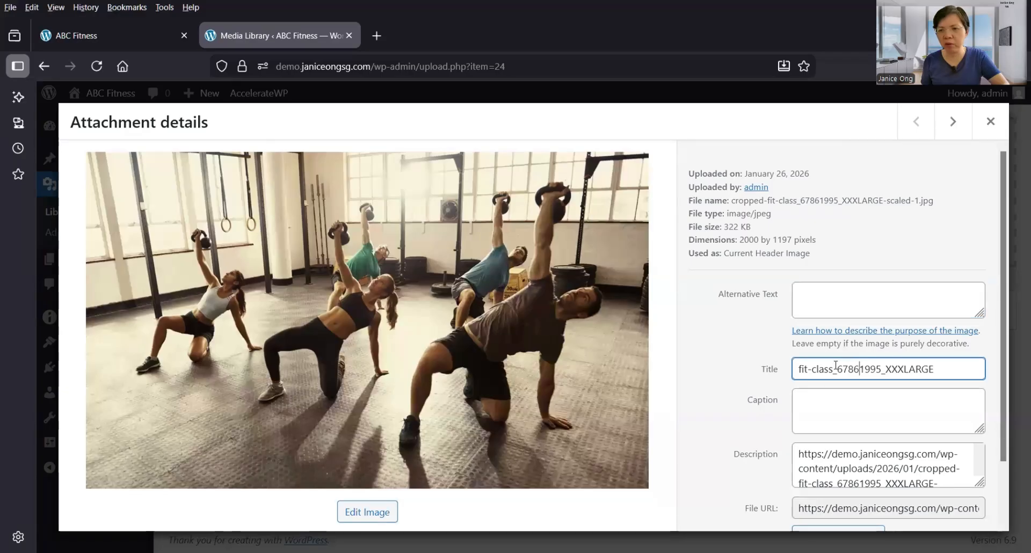
drag(833, 369, 864, 369)
key(BackSpace)
drag(946, 369, 754, 368)
click(803, 306)
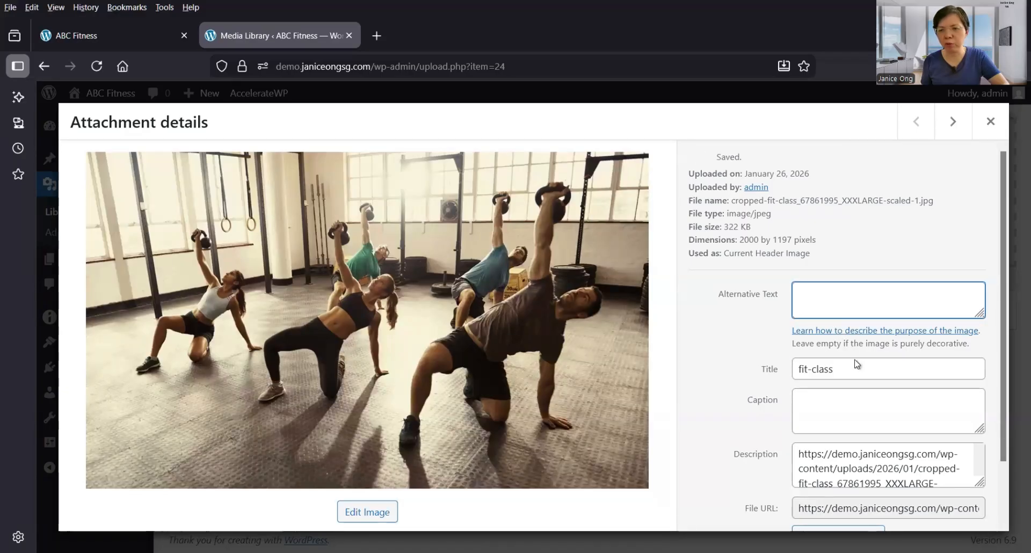
drag(857, 369, 728, 370)
key(BackSpace)
Set the image's alternative text to "fitness class" and close its attachment details.
click(830, 312)
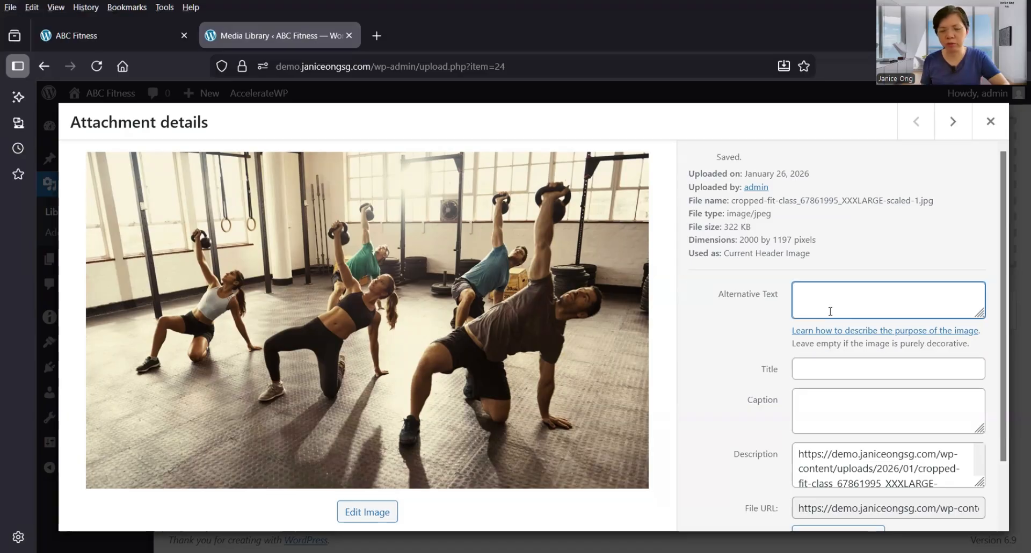
text(fitness)
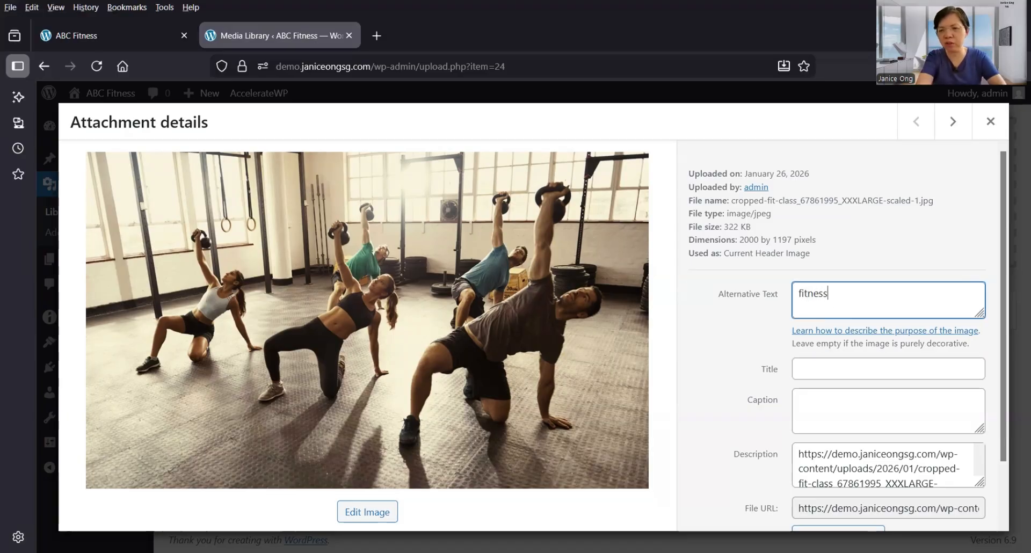
text( class)
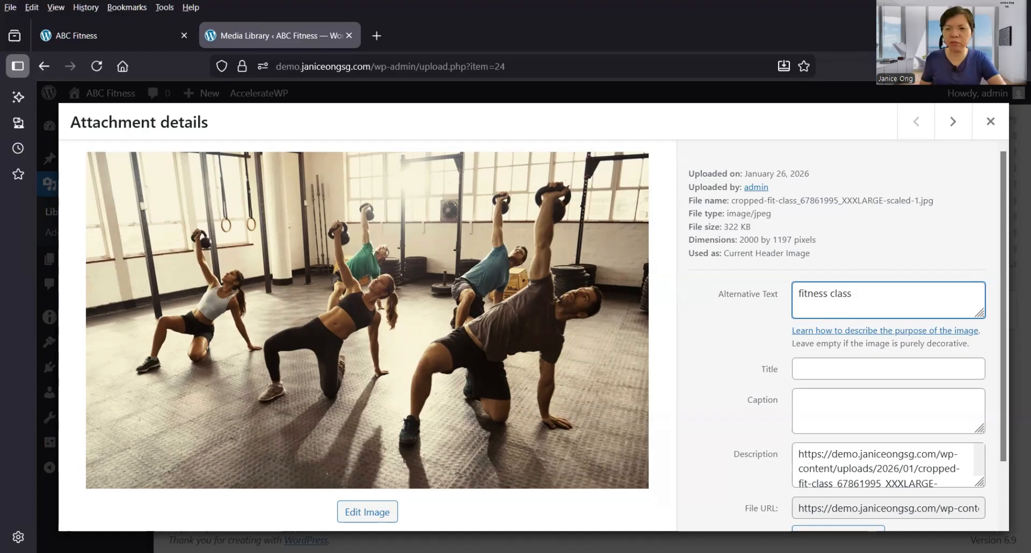
scroll(901, 406, down, 2)
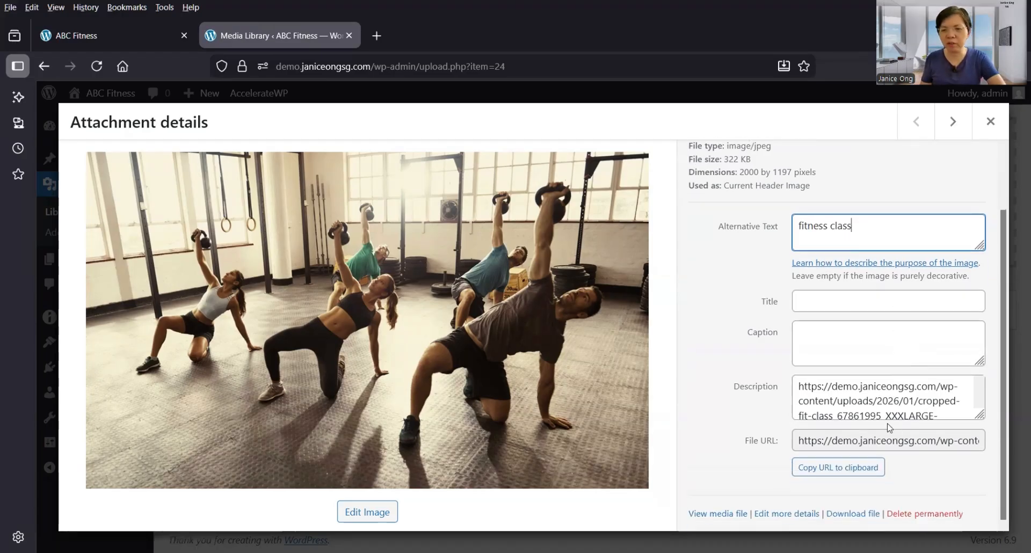
scroll(755, 456, up, 2)
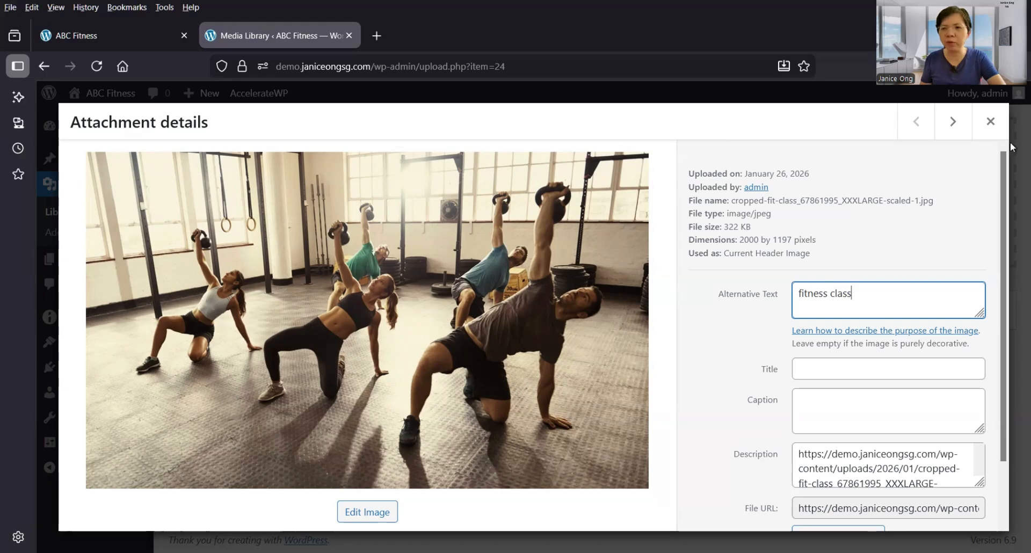
click(989, 128)
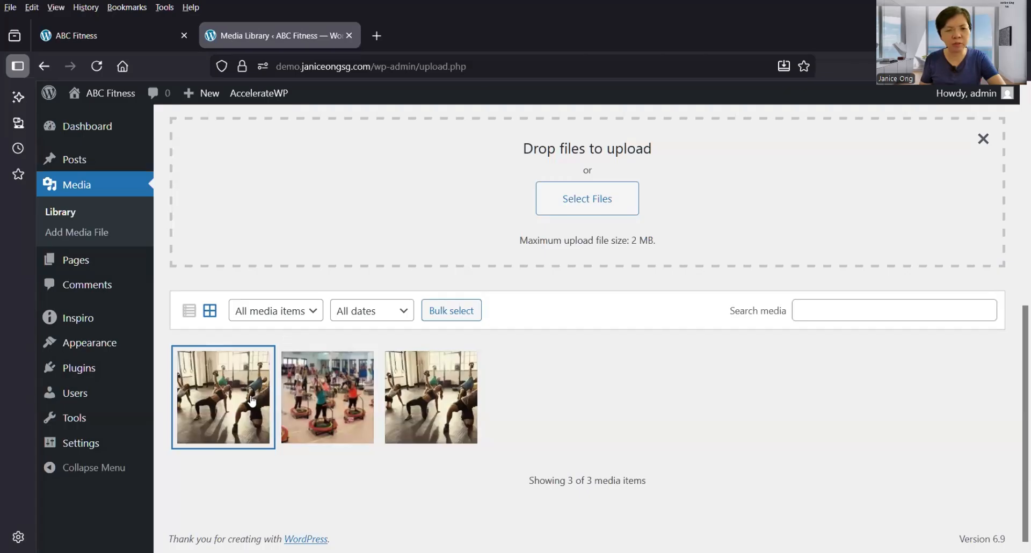
Open the site's comments list and check whether there are any comments to manage.
scroll(252, 401, up, 4)
scroll(159, 289, up, 3)
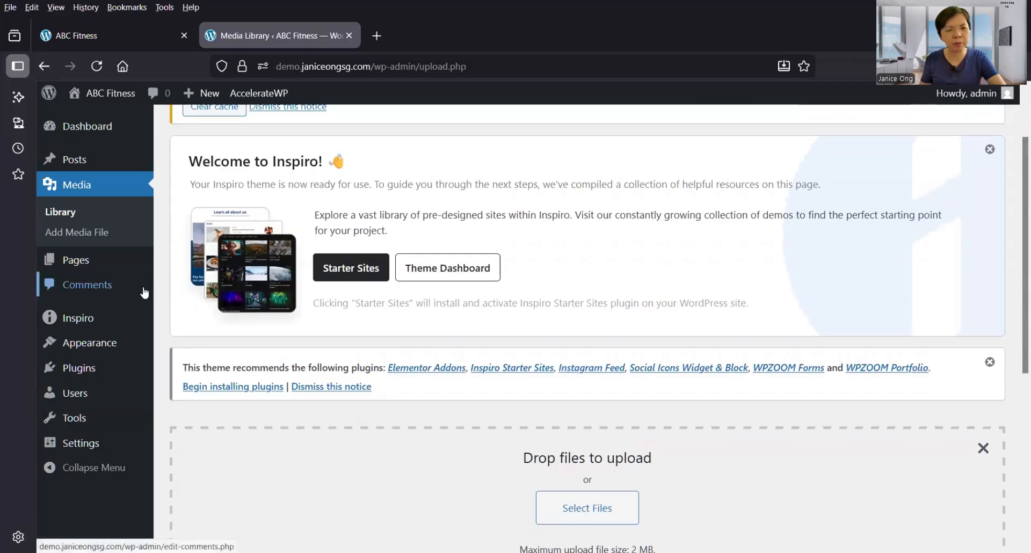
scroll(144, 293, up, 2)
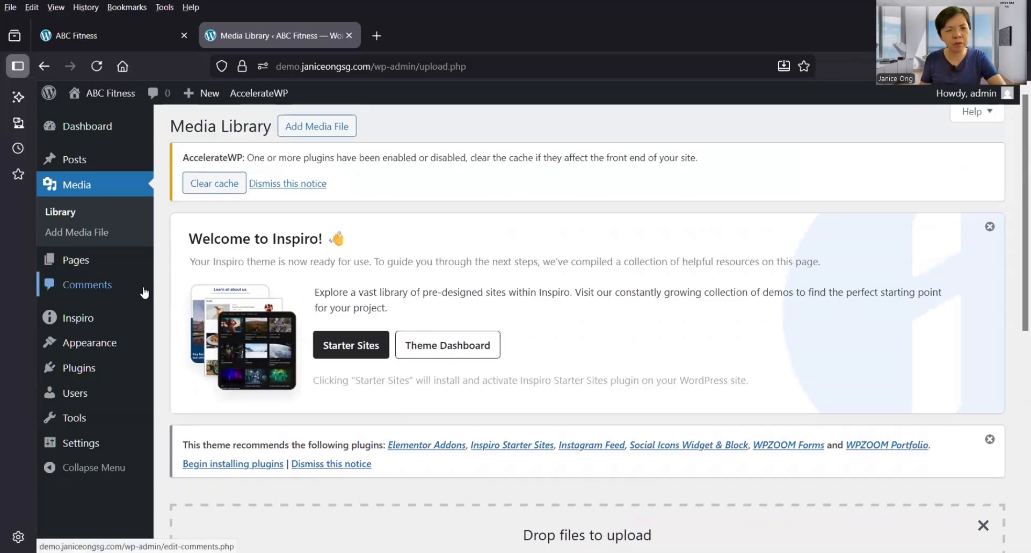
mouse_move(96, 413)
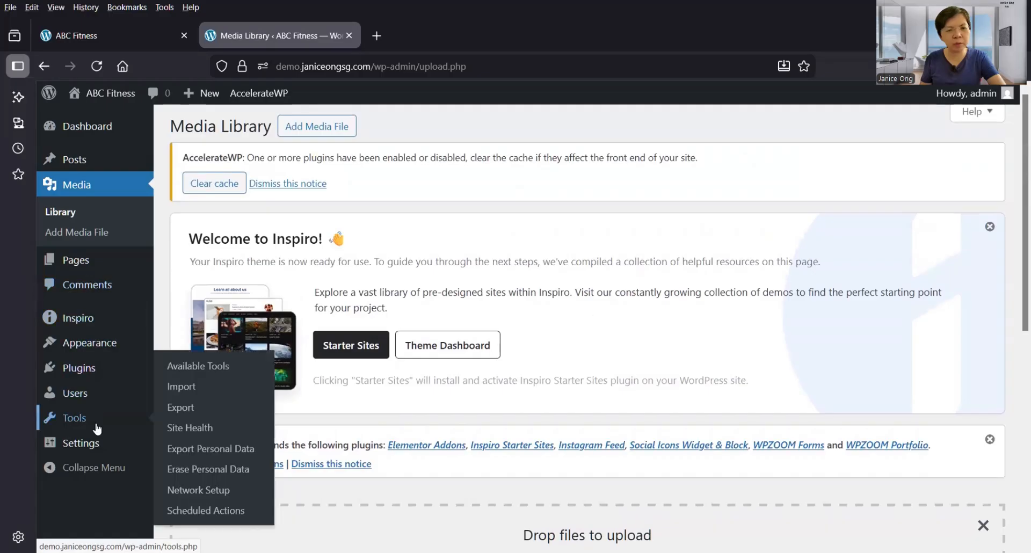
mouse_move(97, 440)
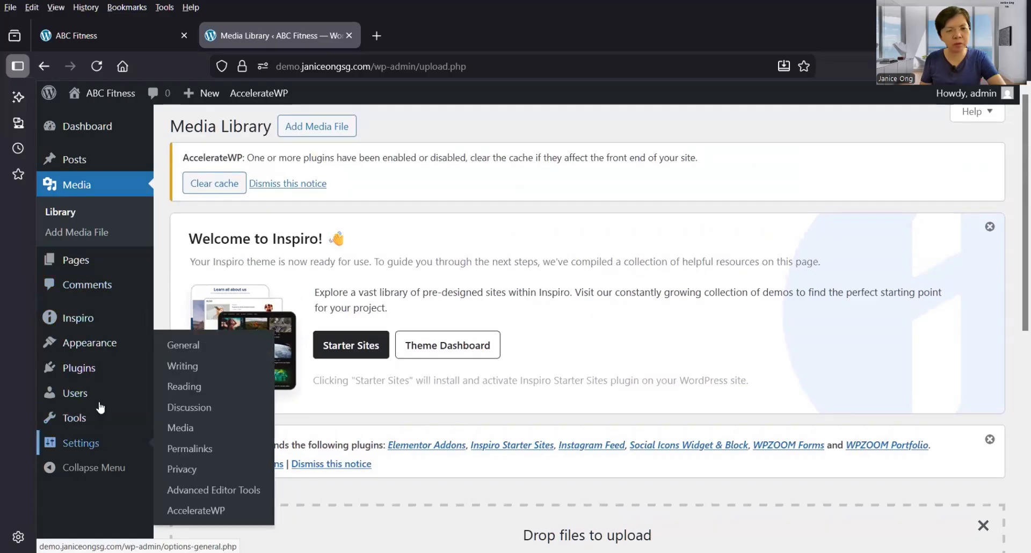
click(102, 290)
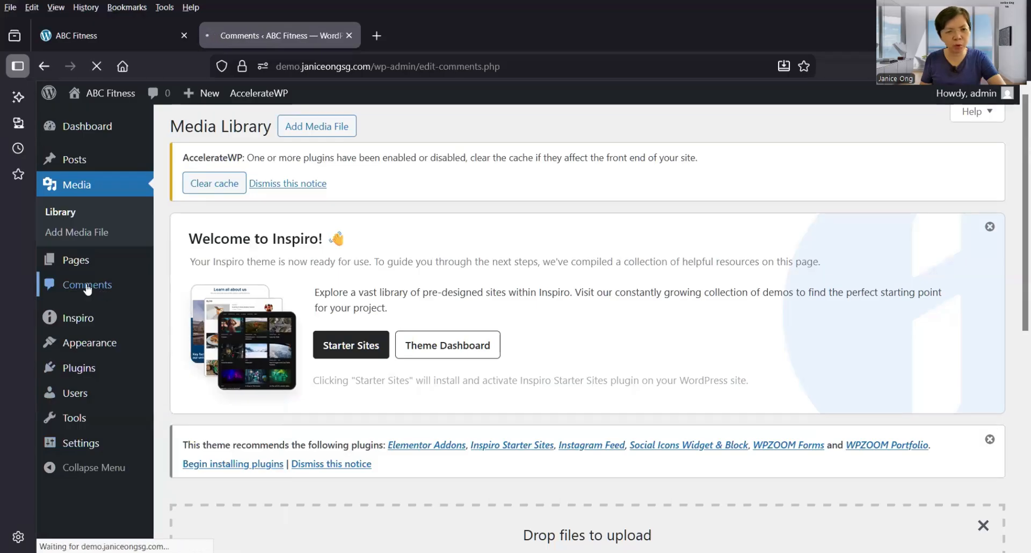
scroll(220, 349, down, 2)
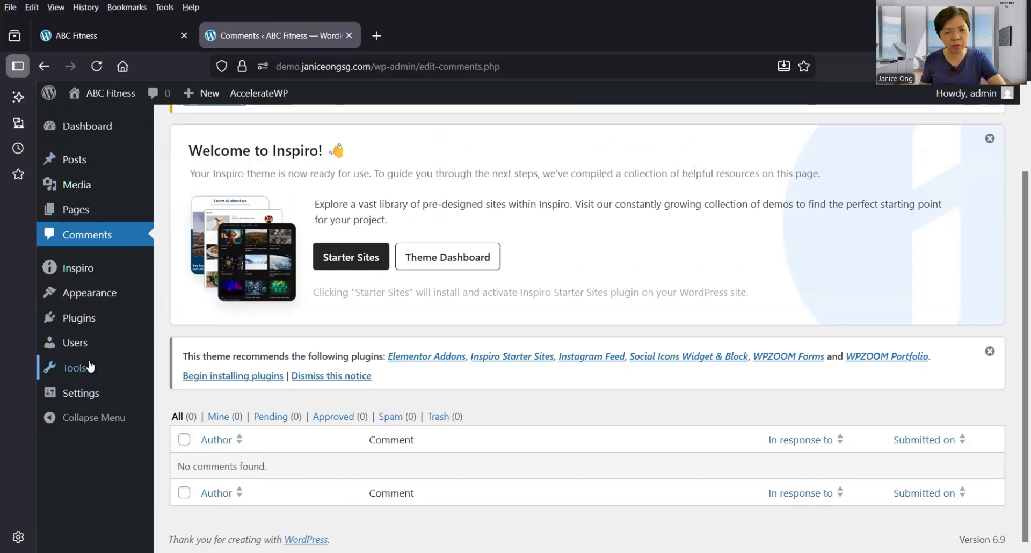
Open the site's menu editor and examine the menu structure and the items that can be added.
mouse_move(90, 402)
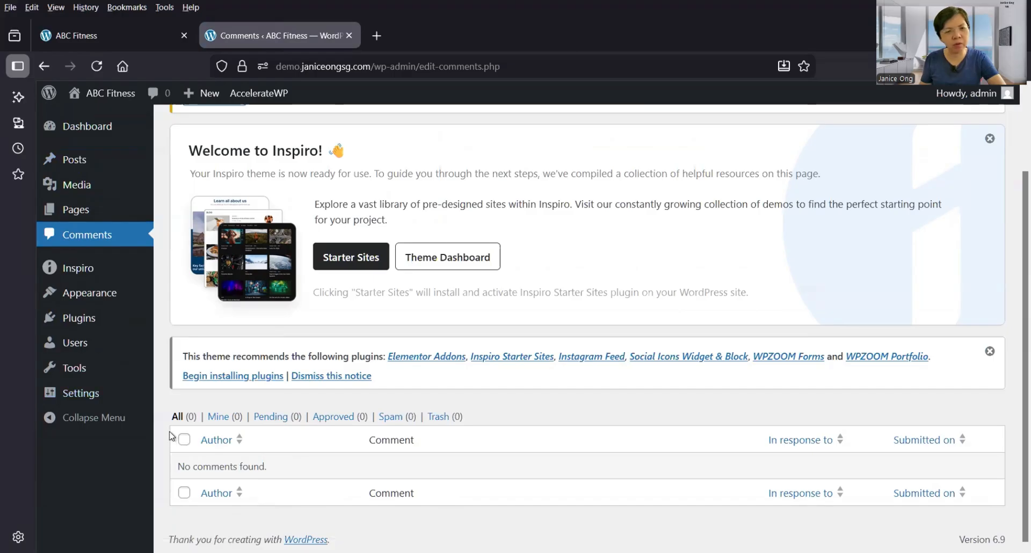
mouse_move(100, 379)
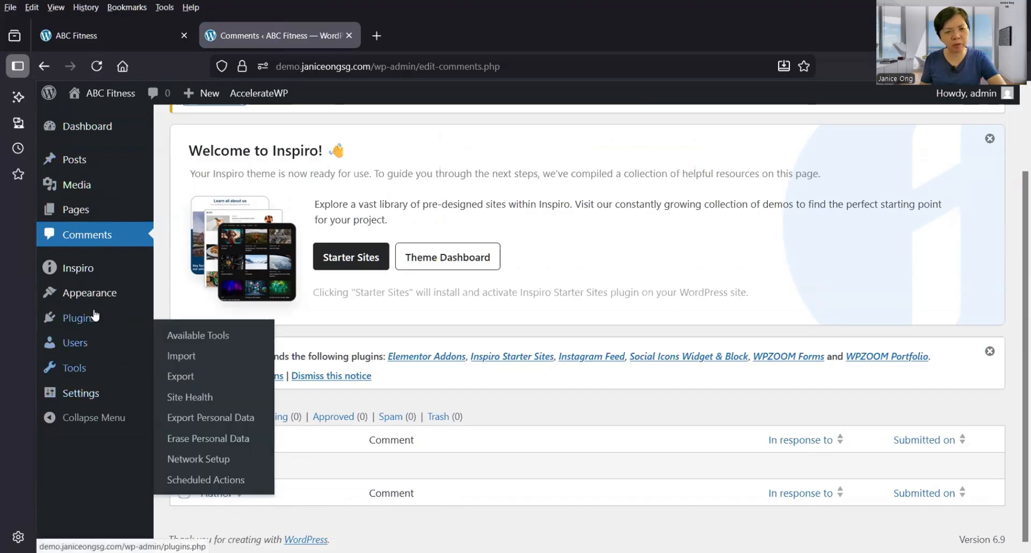
mouse_move(91, 302)
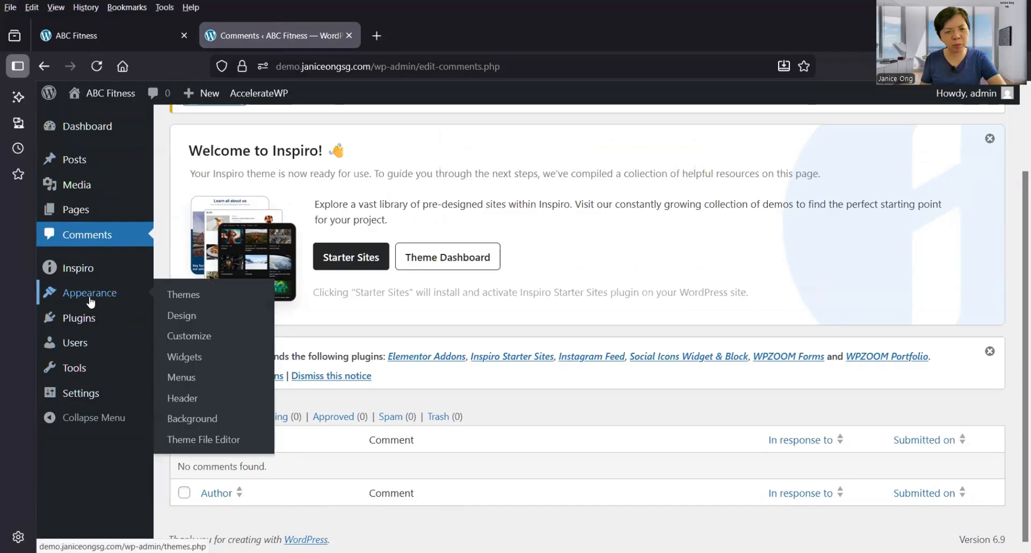
click(185, 380)
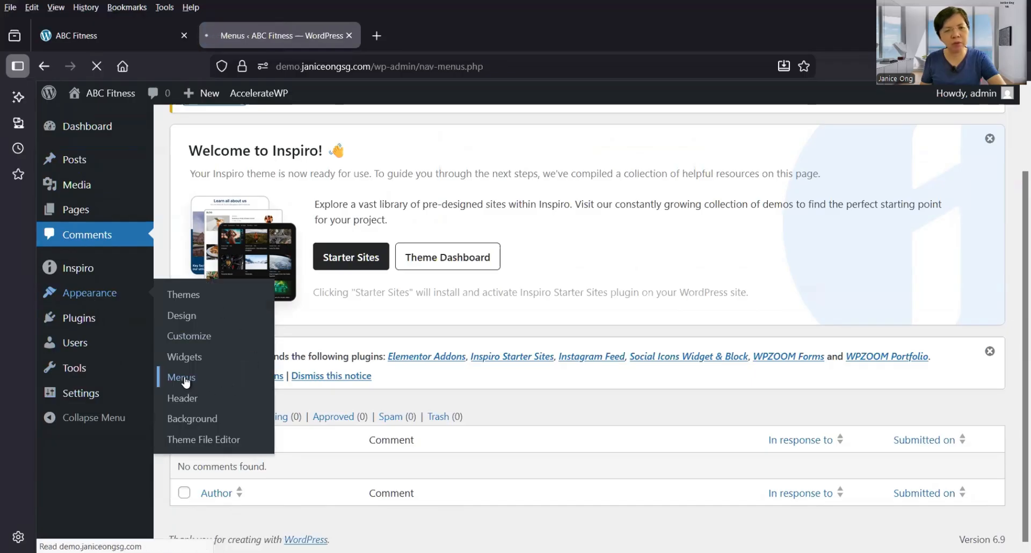
scroll(292, 399, down, 4)
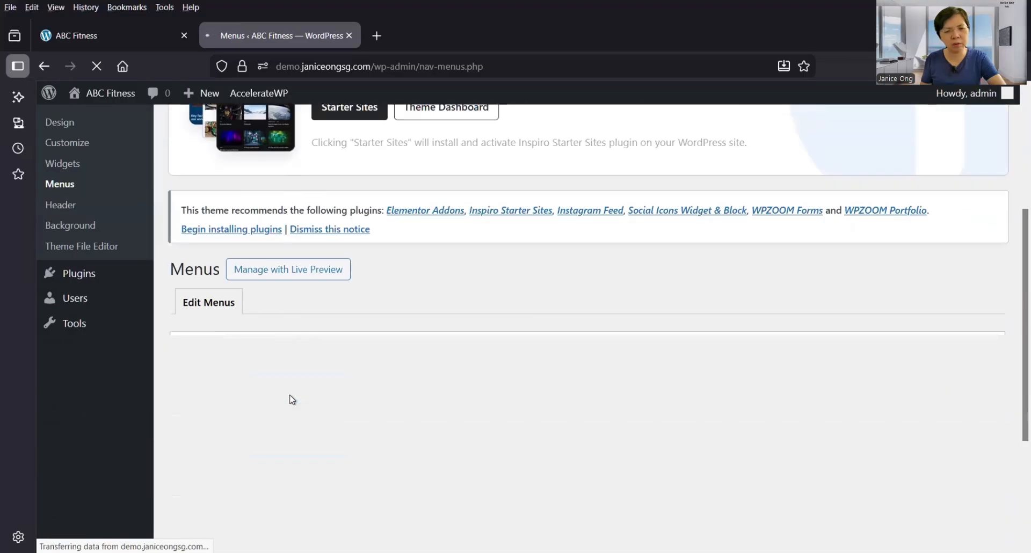
scroll(292, 399, down, 3)
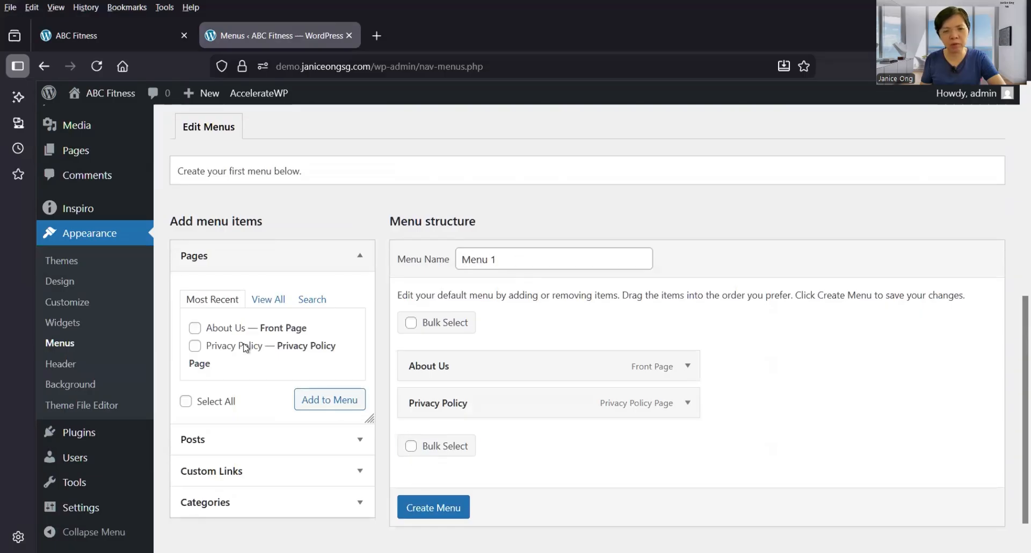
List all pages and all posts that are available as menu items.
click(268, 304)
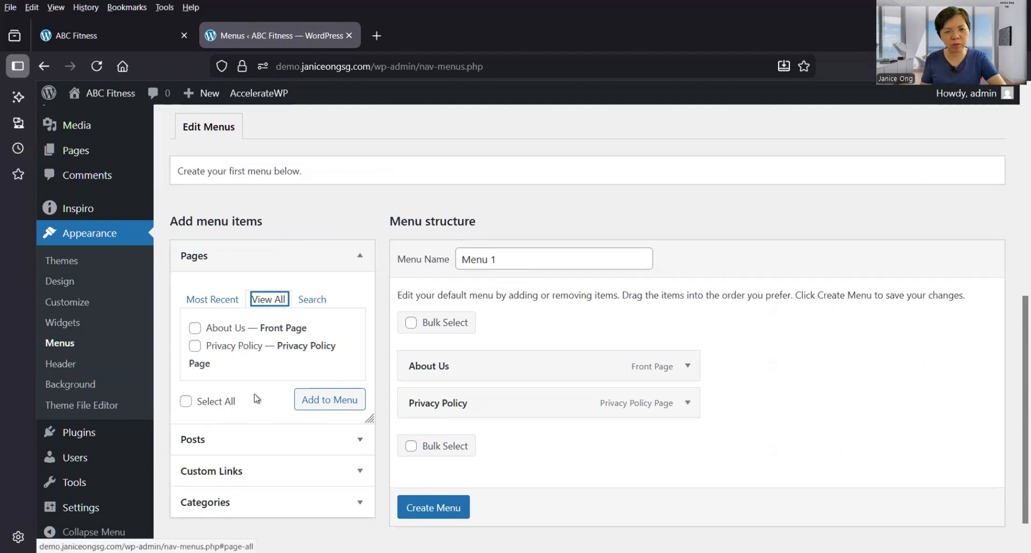
click(235, 440)
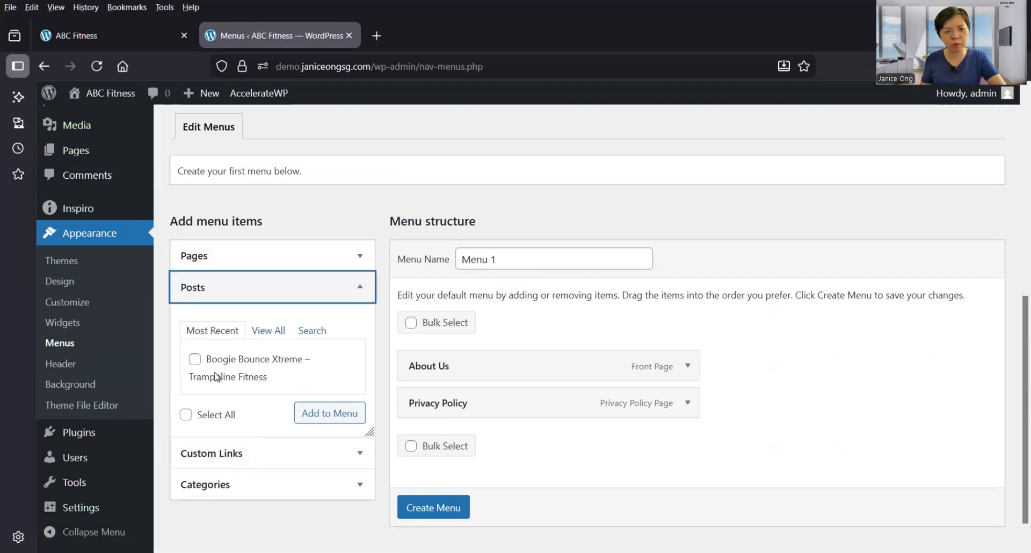
click(268, 331)
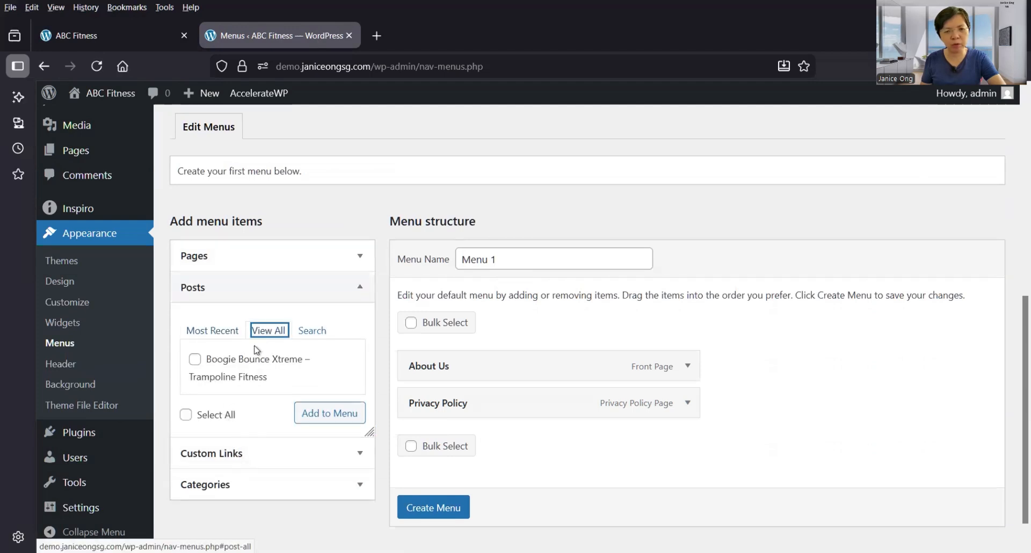
Add the Boogie Bounce Xtreme – Trampoline Fitness post to the menu and place it between About Us and Privacy Policy.
click(196, 361)
click(335, 415)
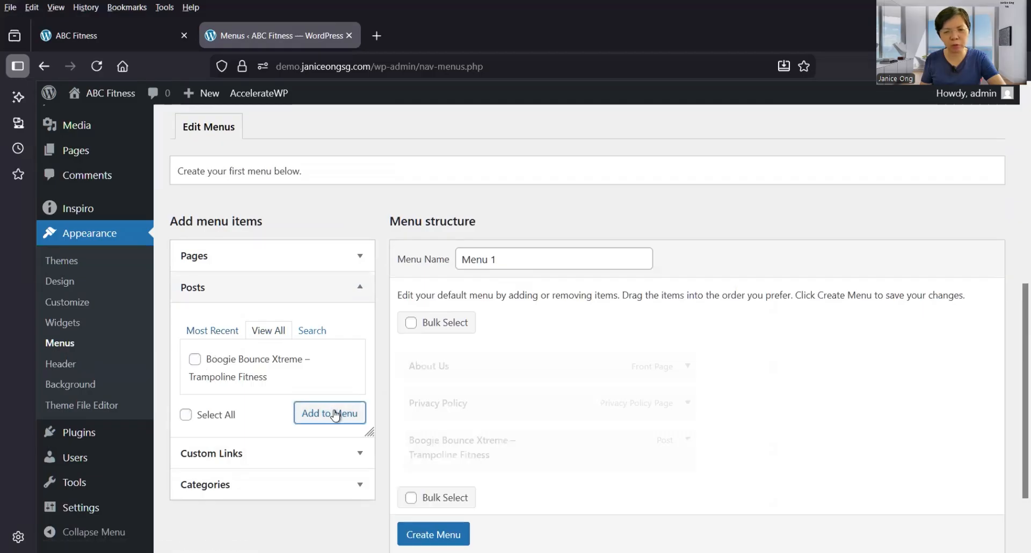
drag(566, 453, 563, 419)
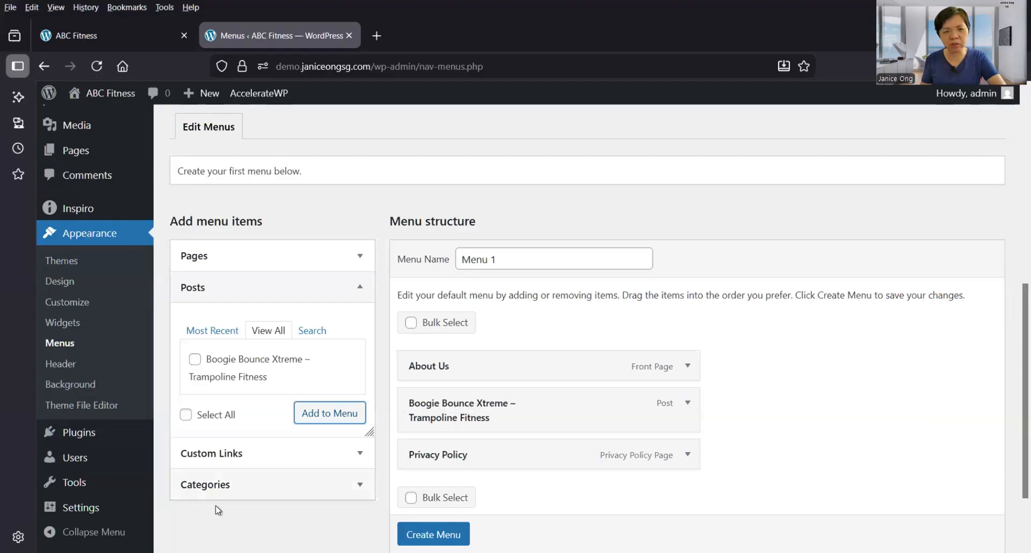
Add the Fitness and Trampoline Fitness categories to the menu.
click(289, 485)
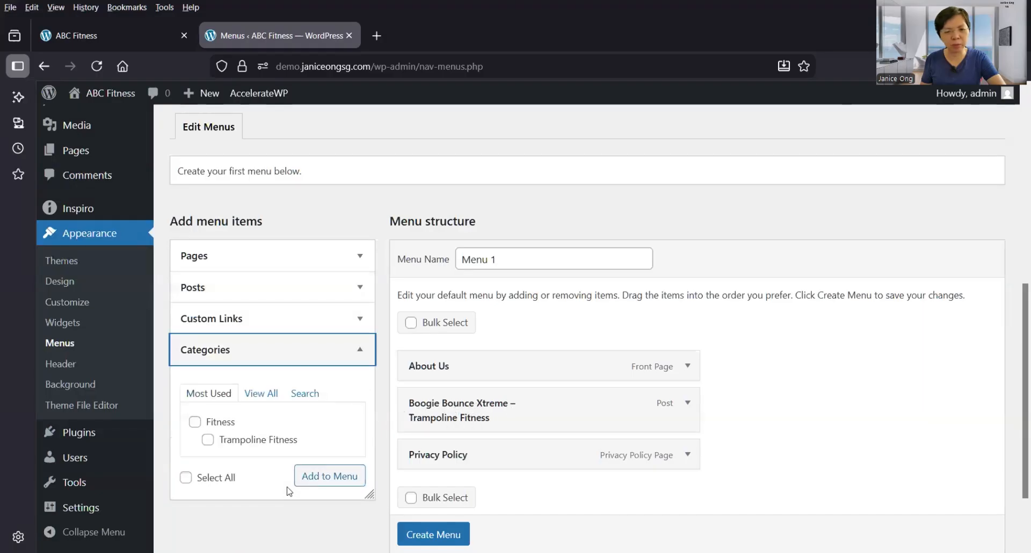
click(196, 425)
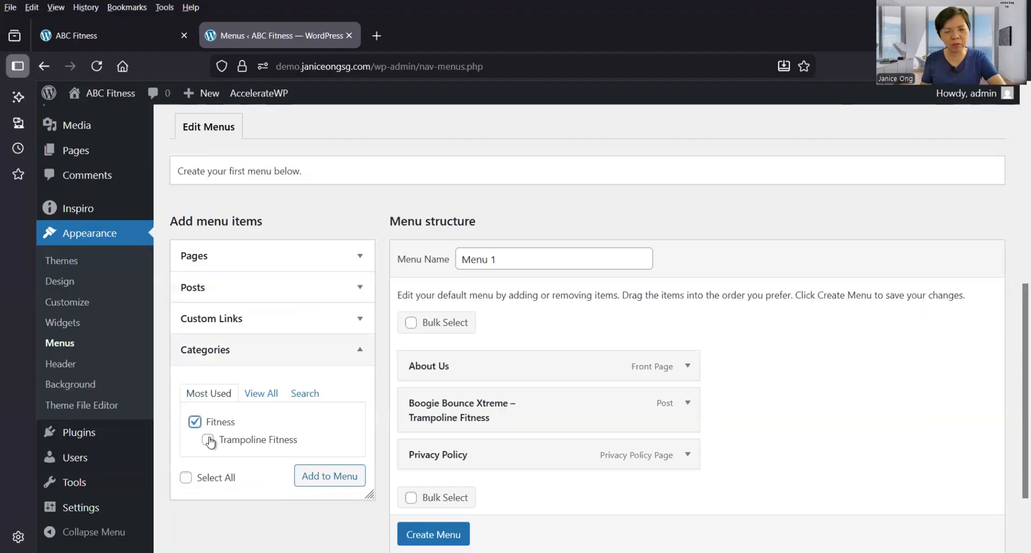
click(208, 440)
click(315, 476)
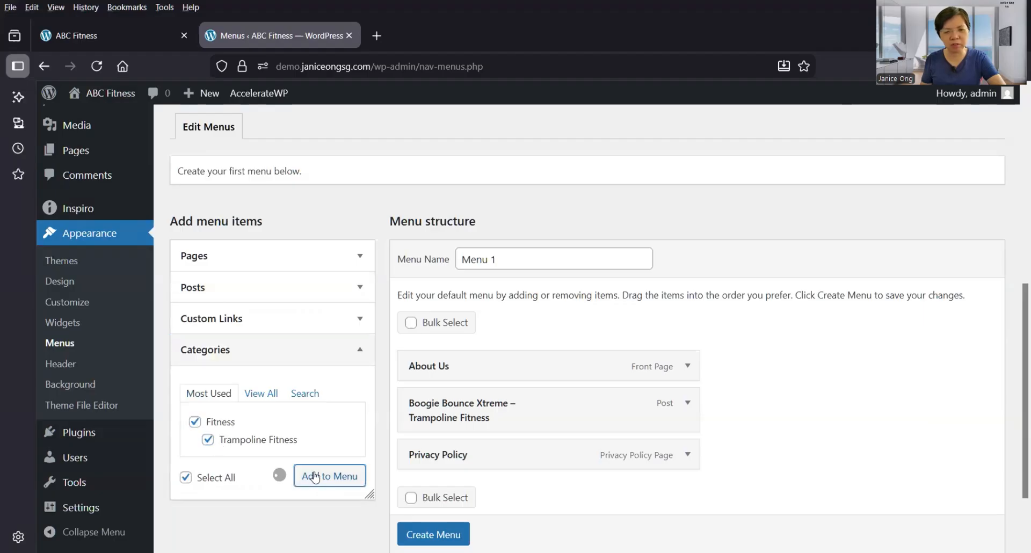
Move the Fitness category directly below About Us and nest Trampoline Fitness under it as a sub item.
scroll(520, 496, down, 2)
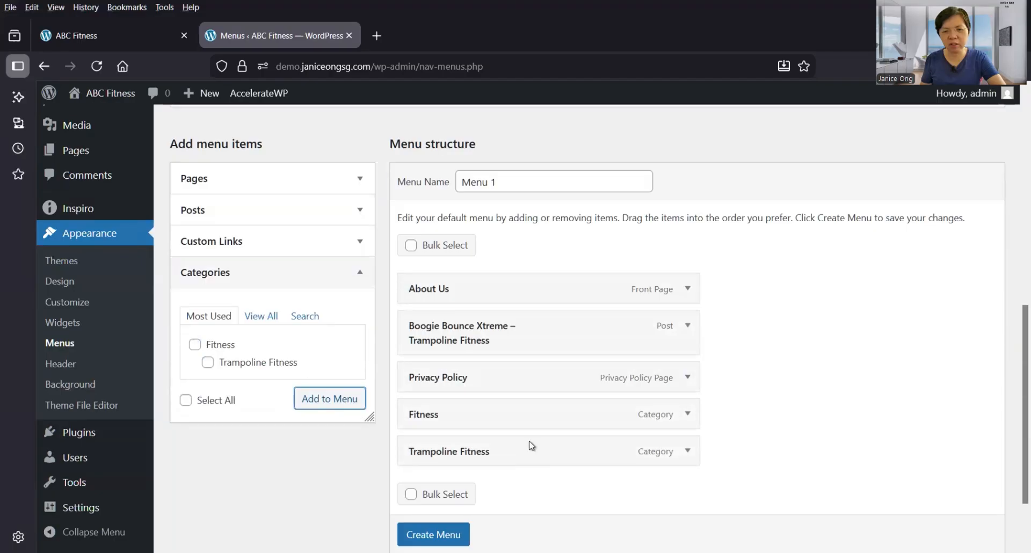
drag(529, 419, 523, 327)
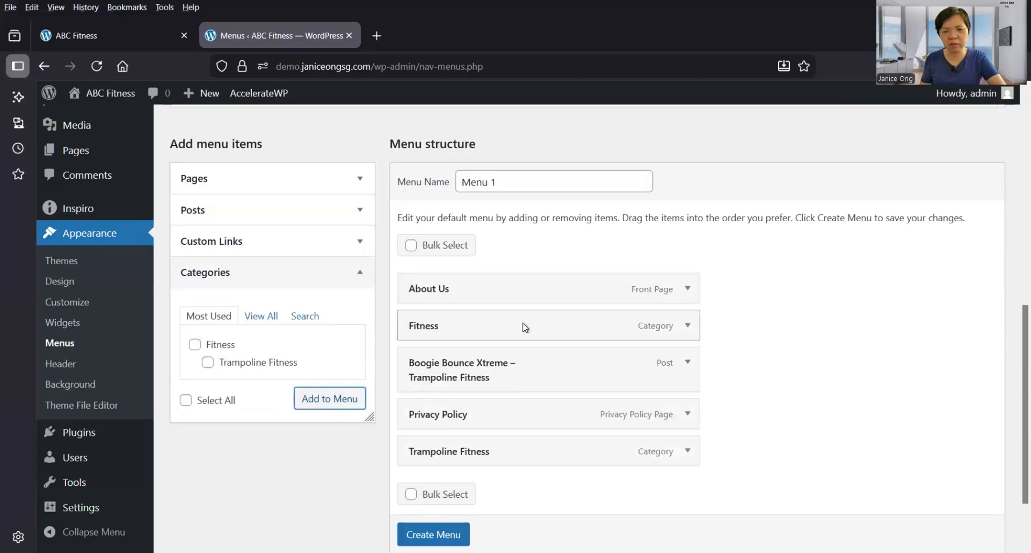
drag(555, 455, 580, 368)
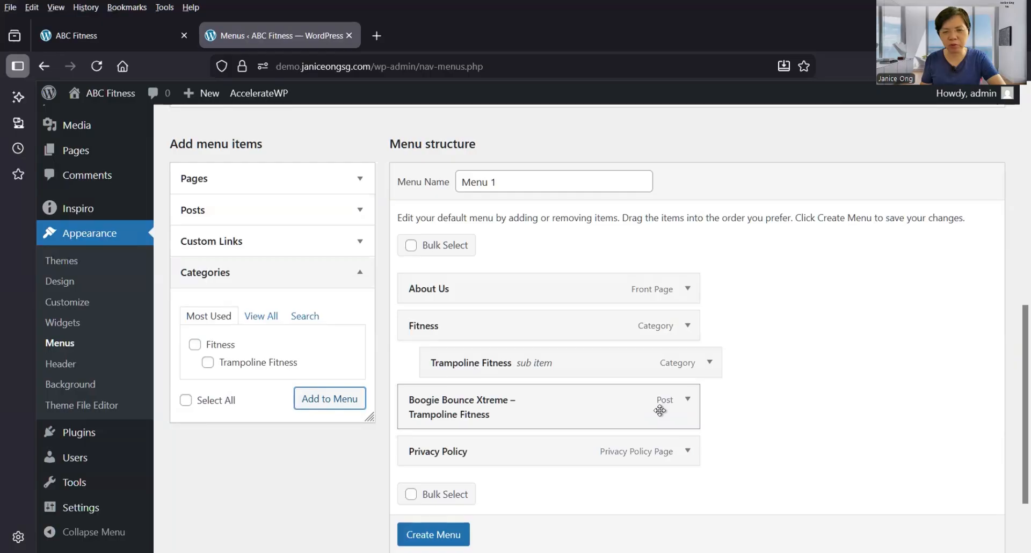
Remove the Boogie Bounce Xtreme – Trampoline Fitness post from the menu structure.
click(687, 399)
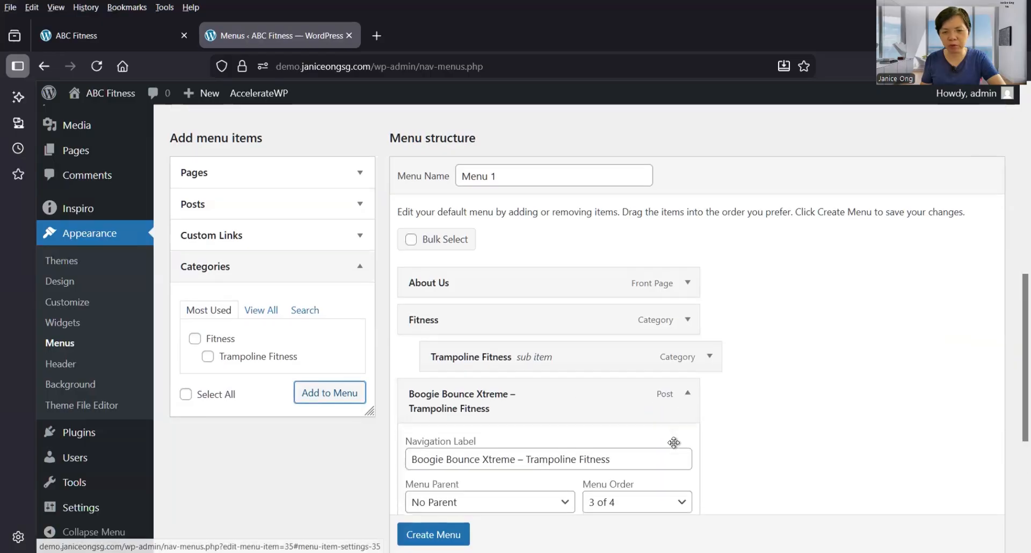
scroll(687, 399, down, 3)
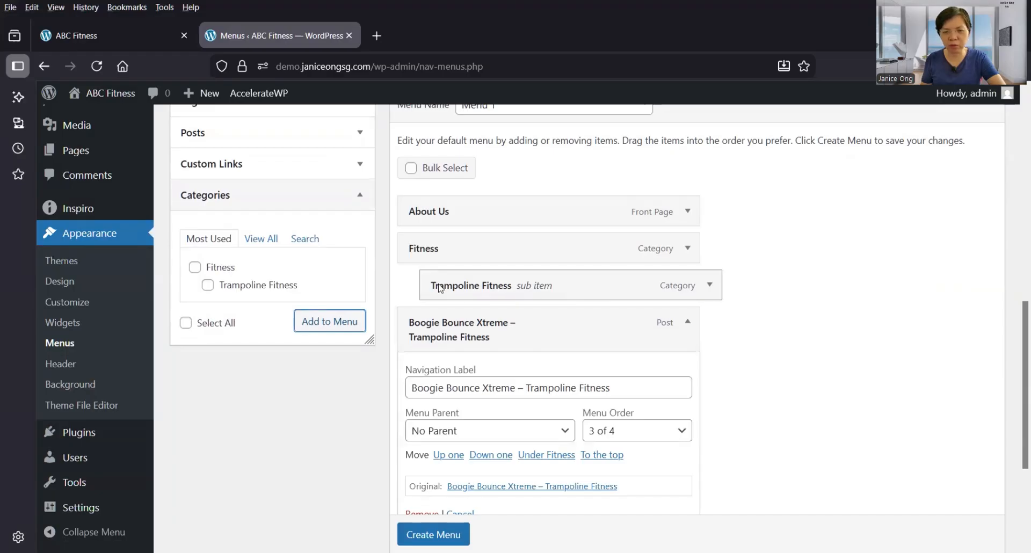
scroll(579, 355, down, 3)
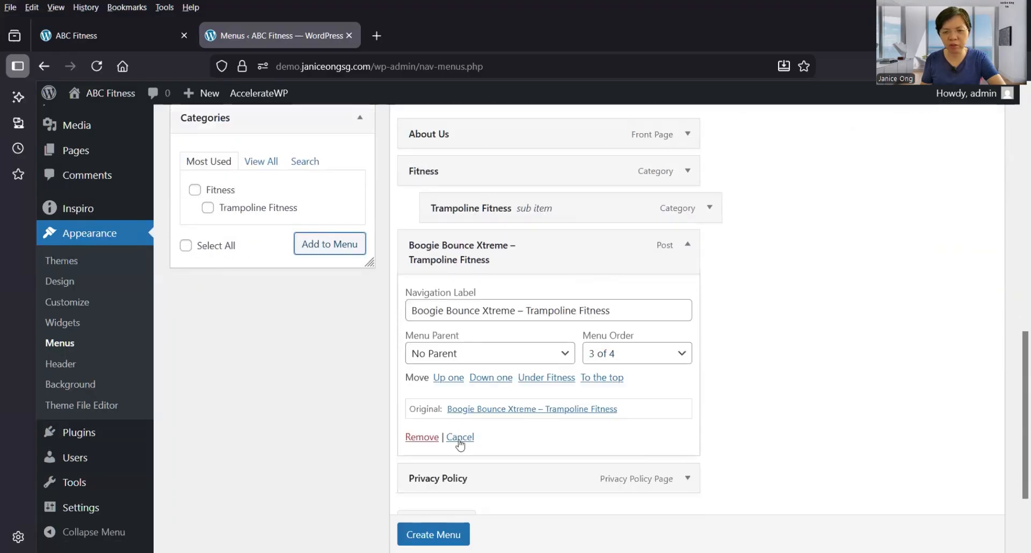
click(429, 439)
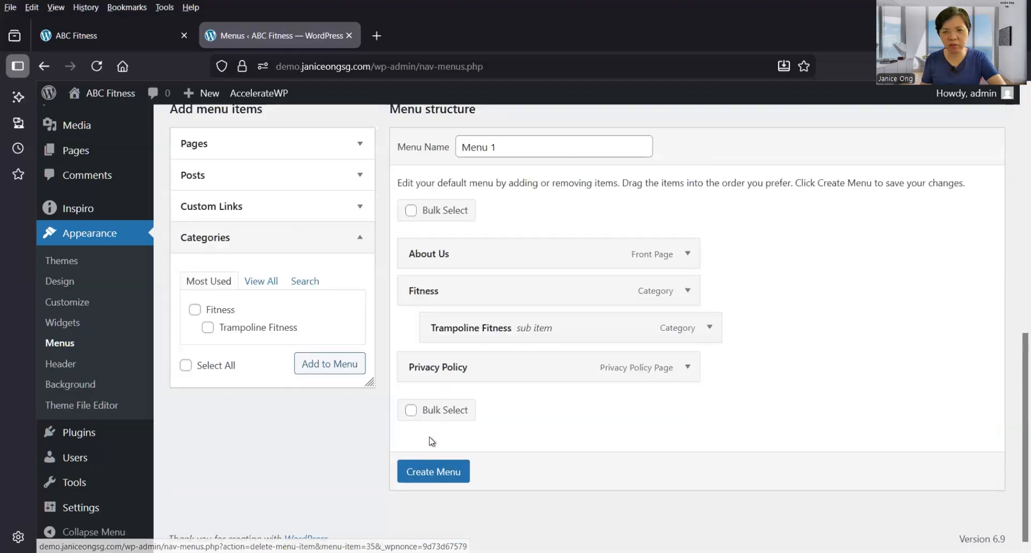
Create the menu under the name Menu 1 with the arranged items.
scroll(442, 451, up, 3)
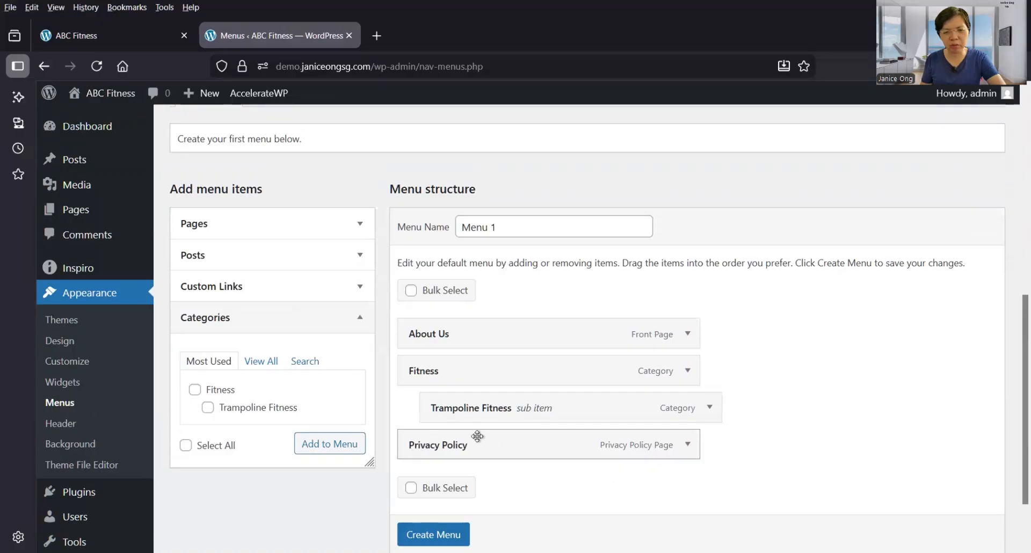
scroll(478, 444, down, 3)
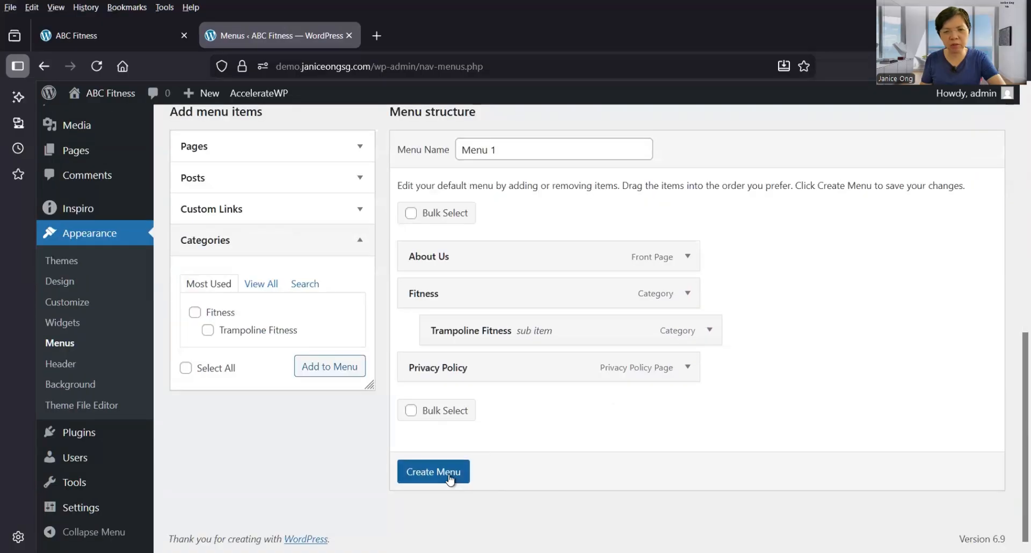
click(449, 479)
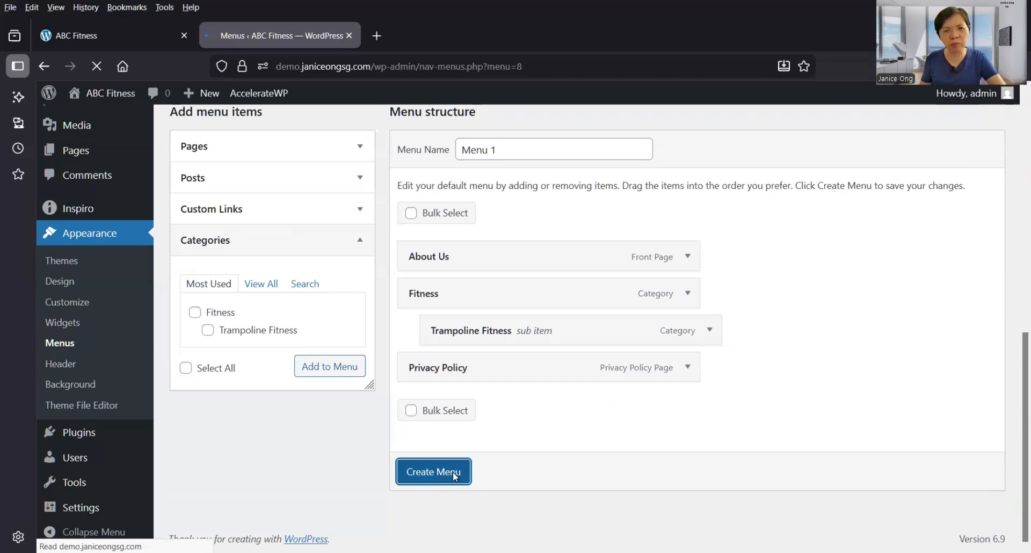
Set the menu's display location to Main Menu and save the menu.
scroll(514, 475, down, 10)
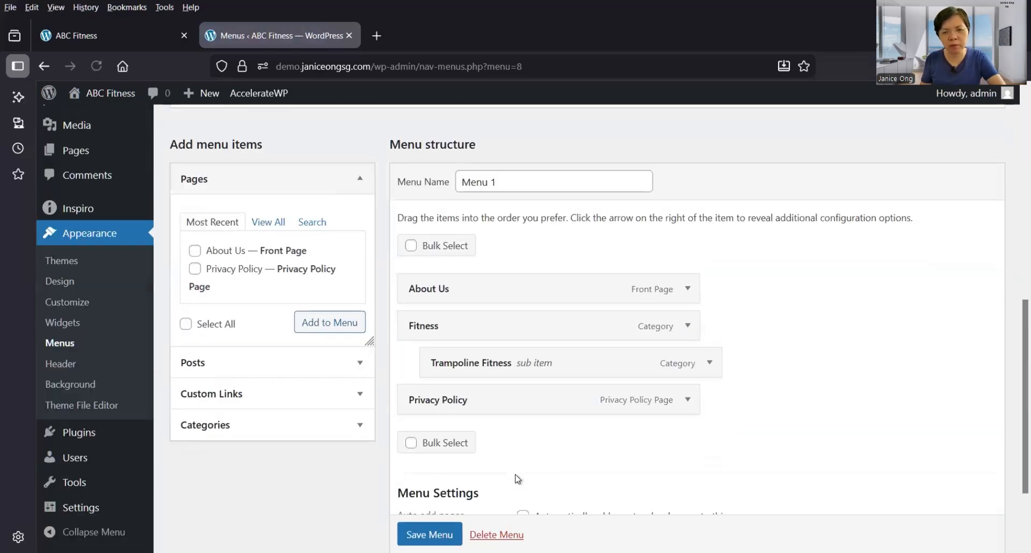
click(523, 431)
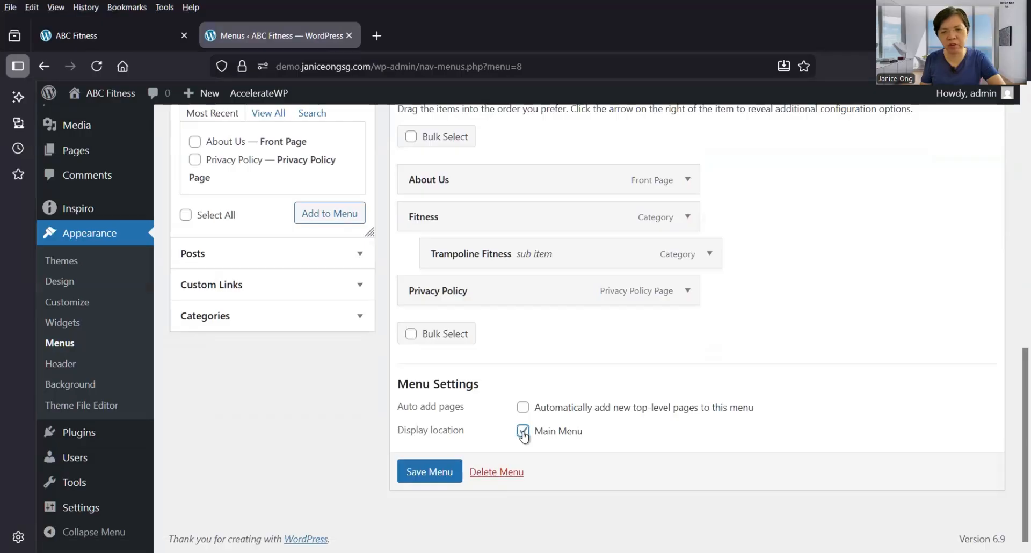
click(432, 472)
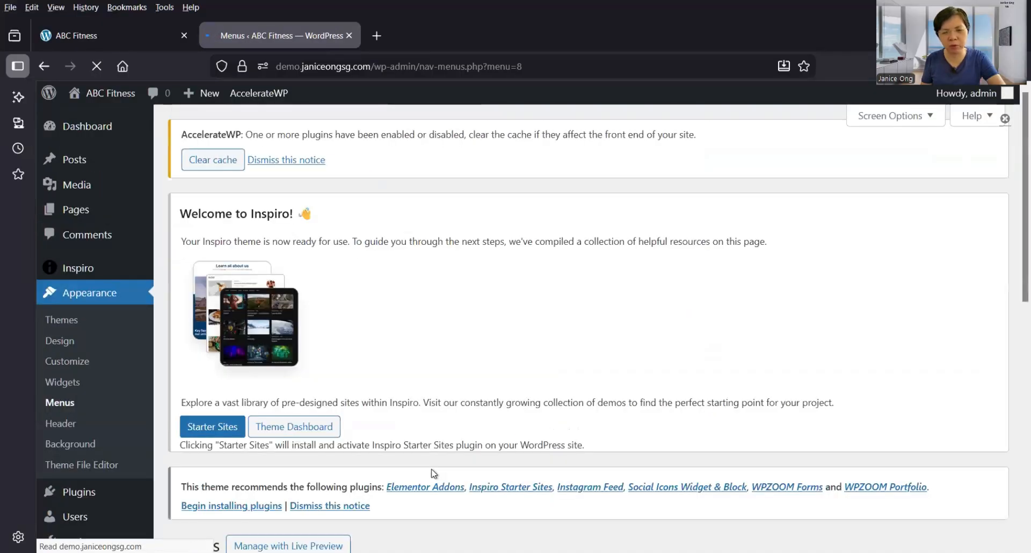
Remove the Privacy Policy page from Menu 1 and save the menu.
scroll(437, 471, down, 5)
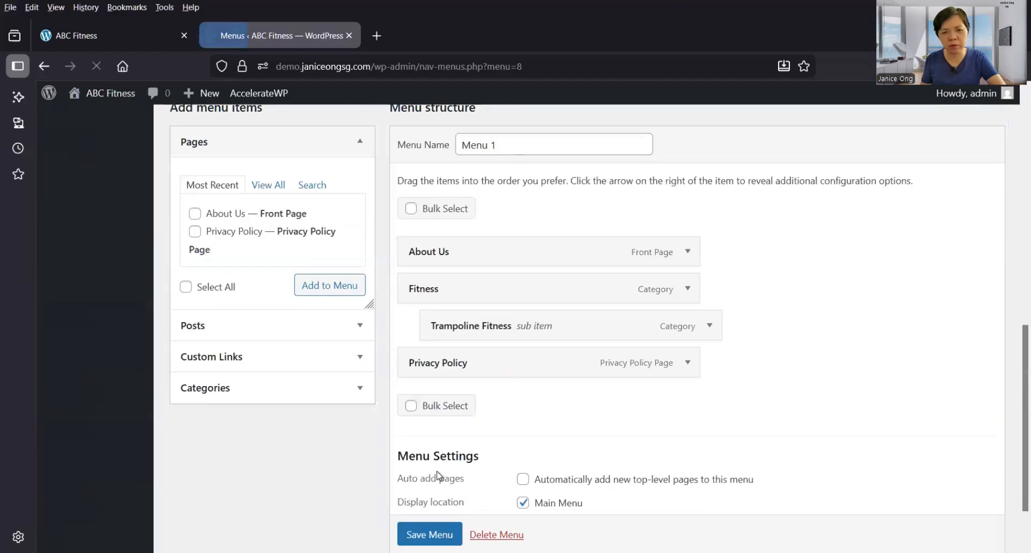
scroll(437, 472, up, 3)
scroll(438, 471, down, 1)
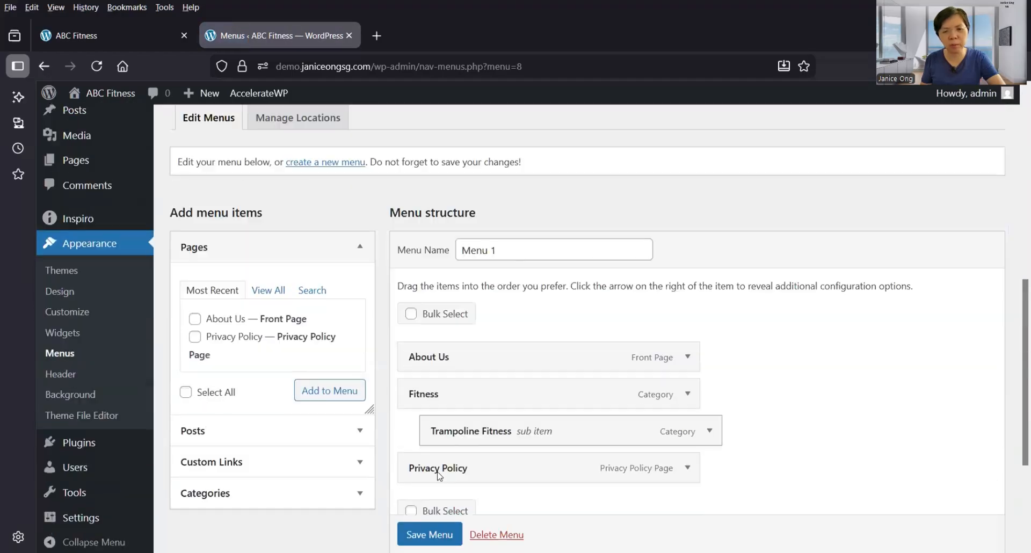
scroll(478, 445, down, 1)
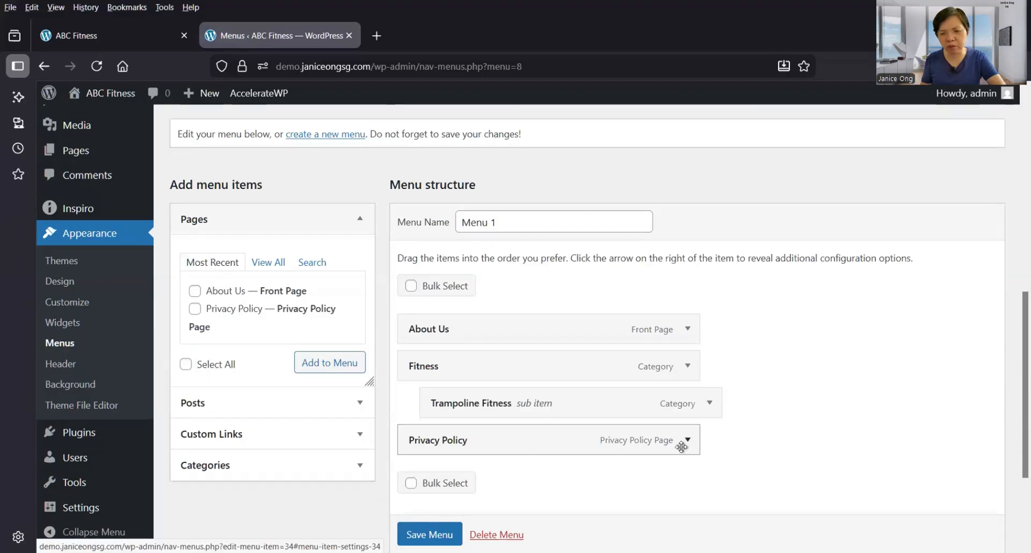
click(688, 443)
scroll(604, 453, down, 4)
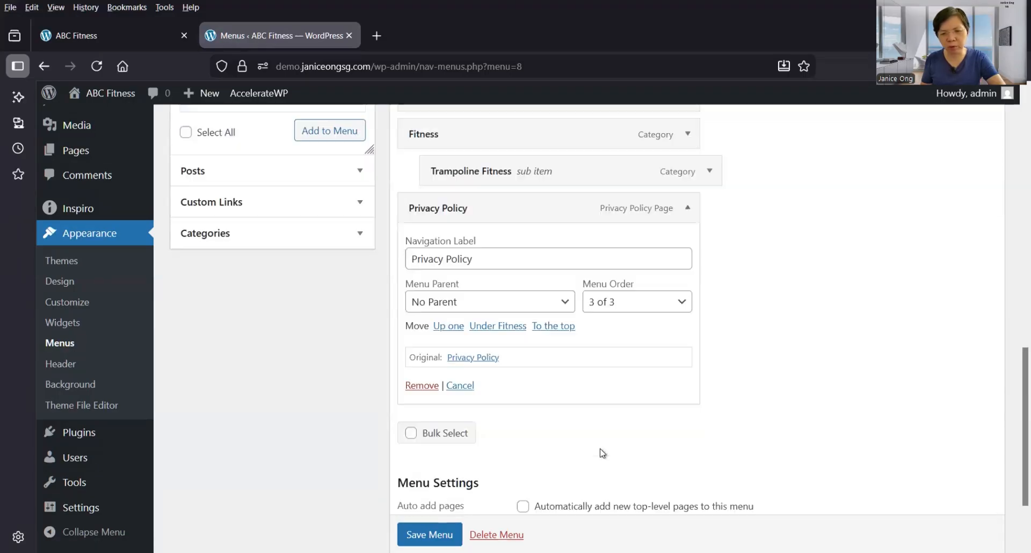
click(424, 386)
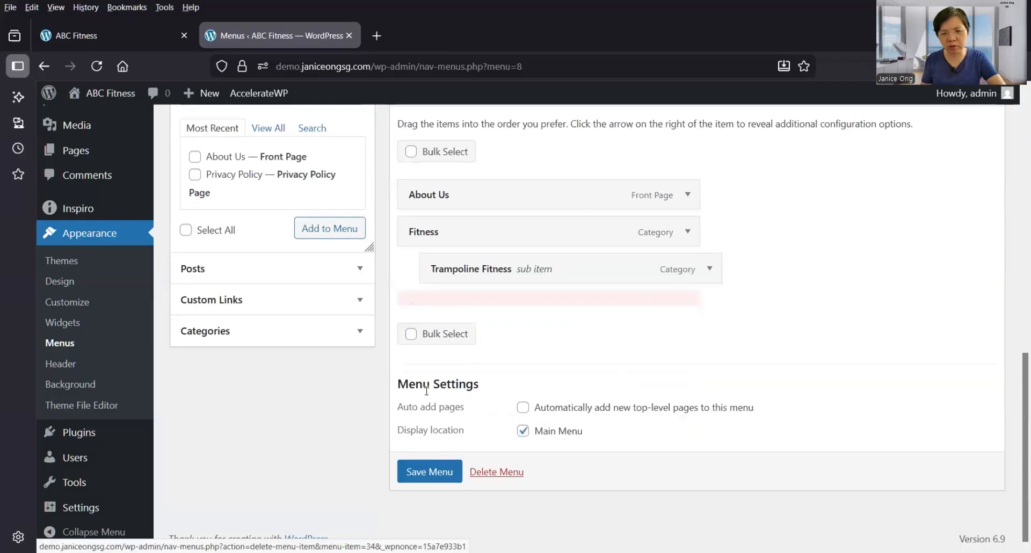
click(440, 473)
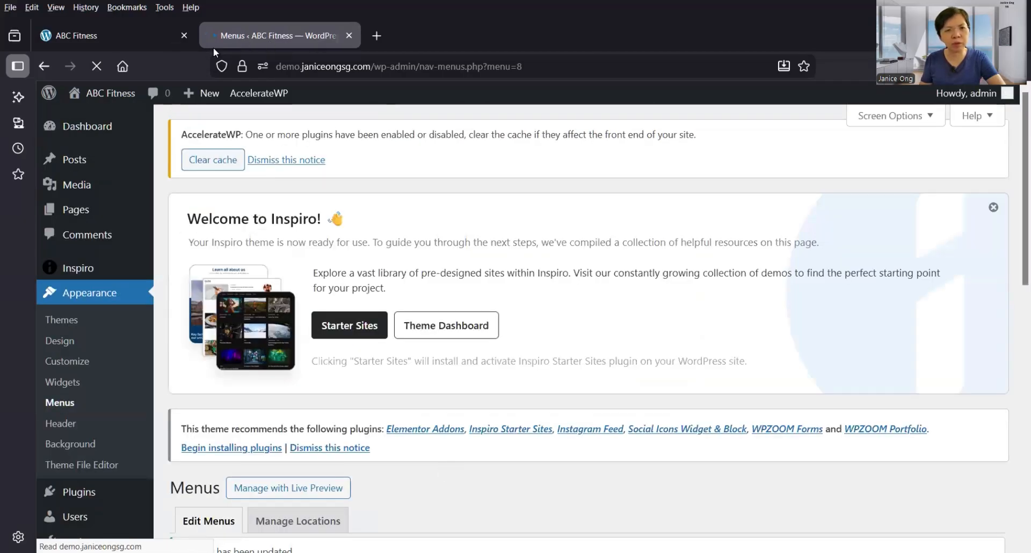
Load the site's homepage, check its navigation menu and view the Fitness category page from there.
click(95, 65)
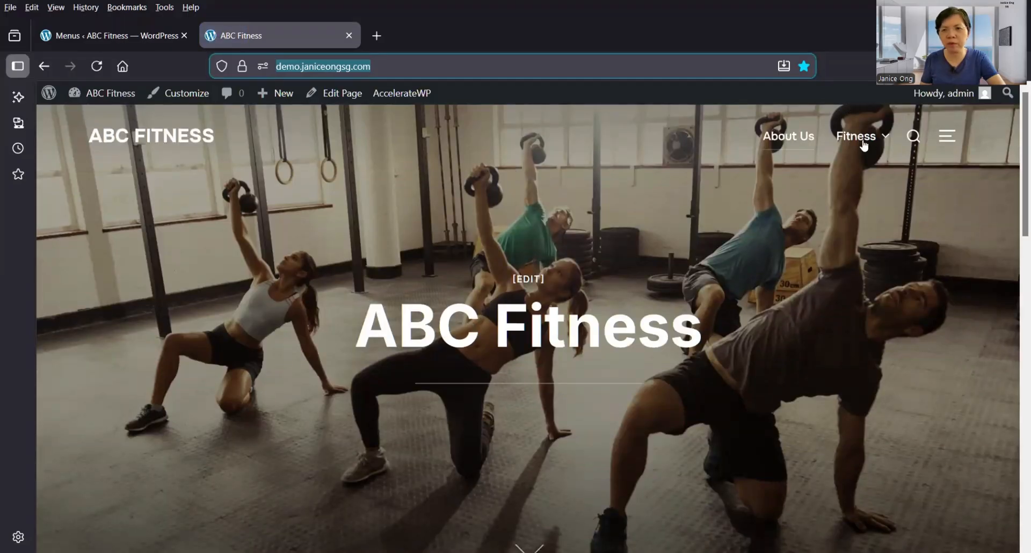
mouse_move(859, 138)
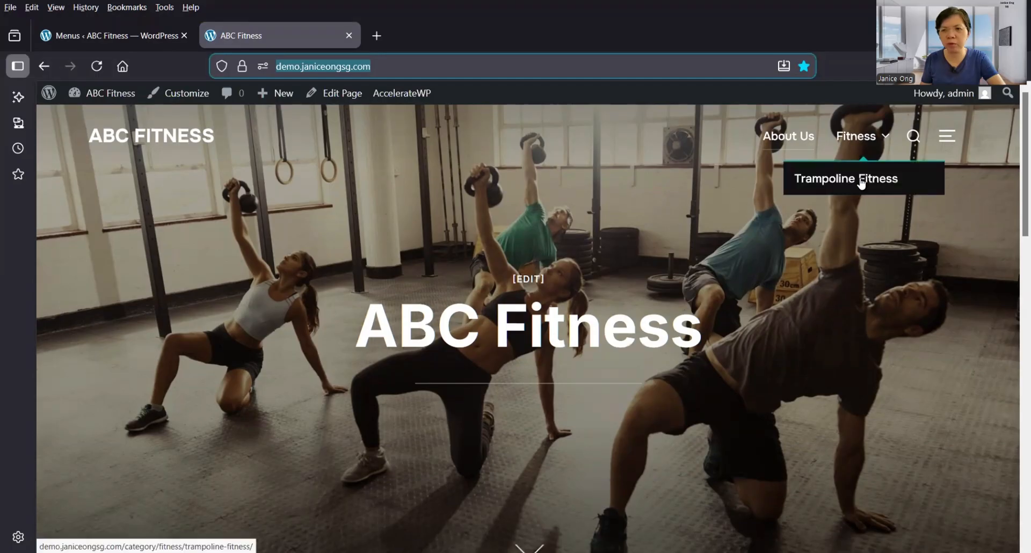
click(858, 141)
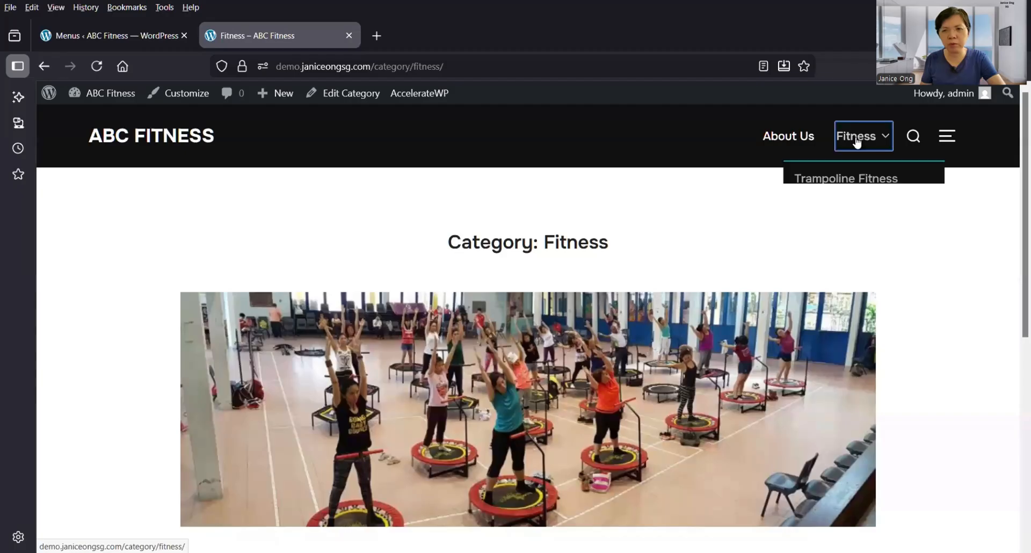
scroll(717, 263, down, 5)
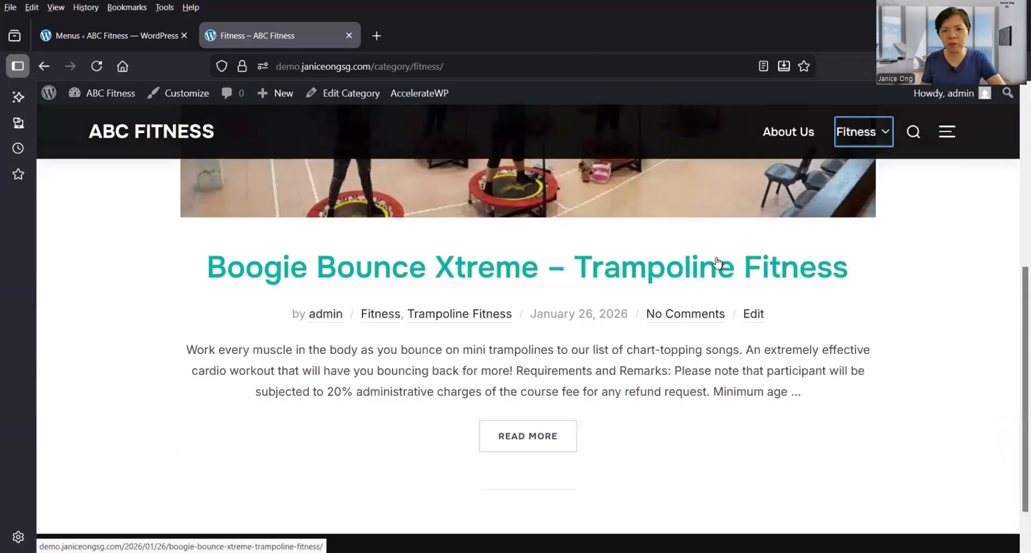
scroll(849, 156, up, 5)
Open the Trampoline Fitness category from the site's Fitness submenu and view the full Boogie Bounce Xtreme post.
mouse_move(853, 141)
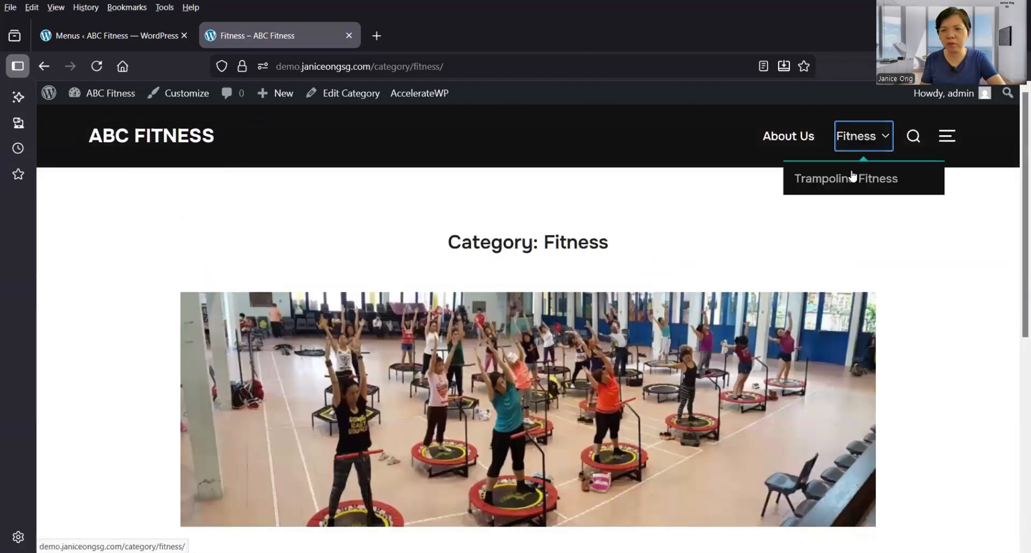
click(844, 181)
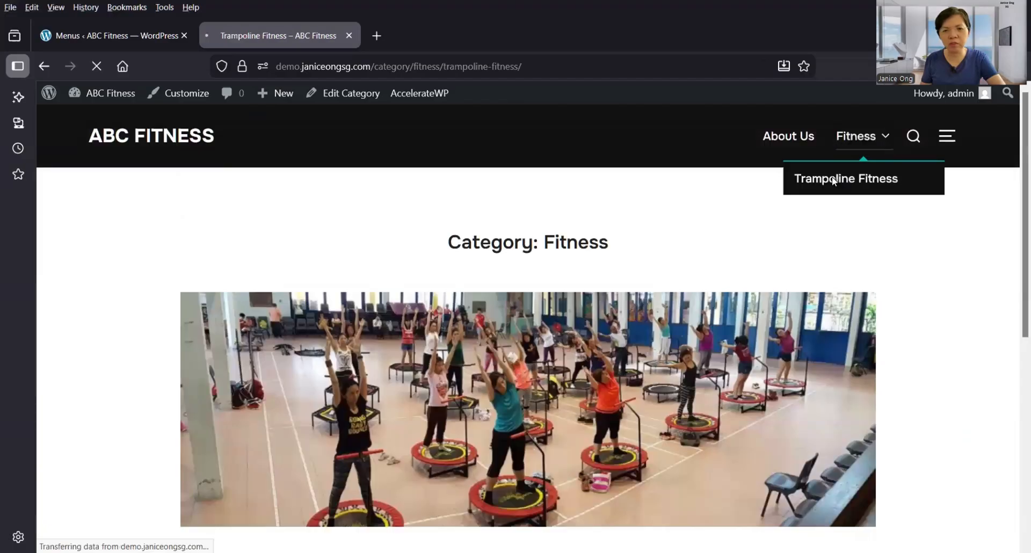
scroll(768, 226, down, 5)
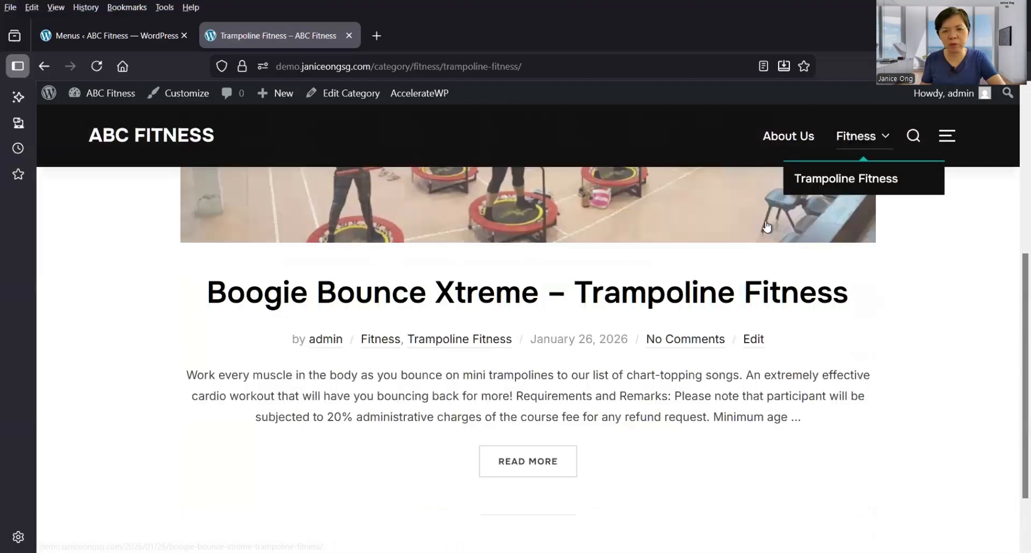
scroll(603, 417, down, 2)
scroll(545, 471, up, 1)
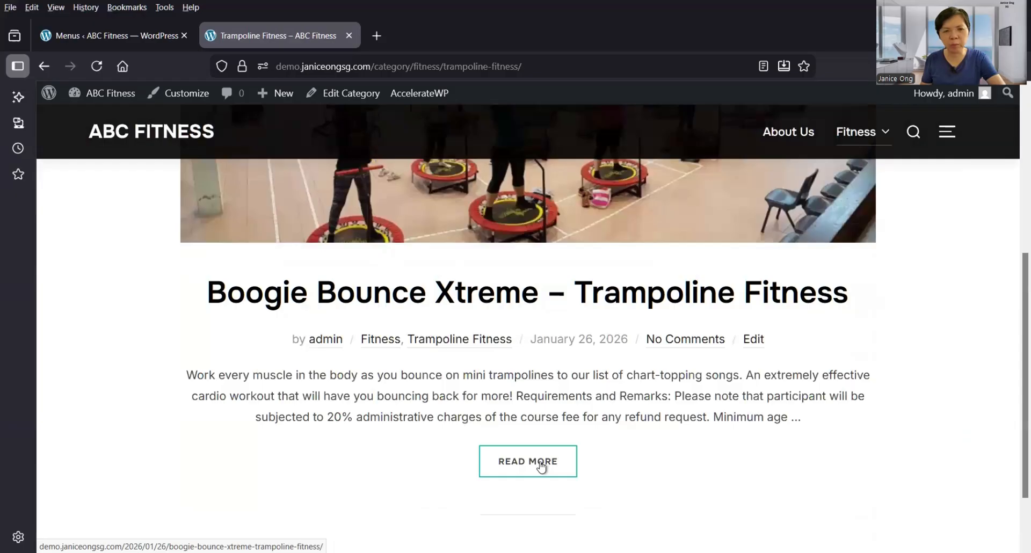
click(516, 446)
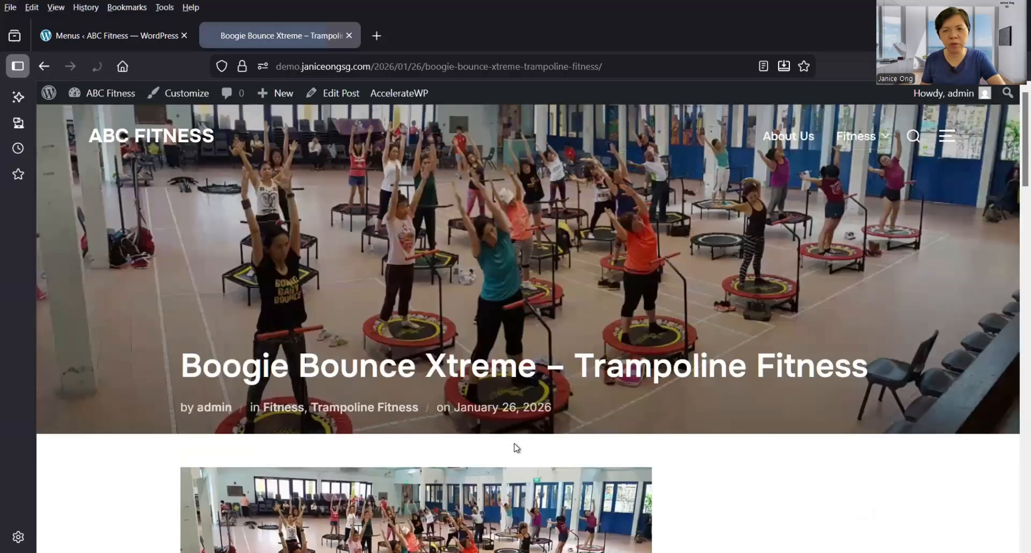
scroll(516, 446, down, 8)
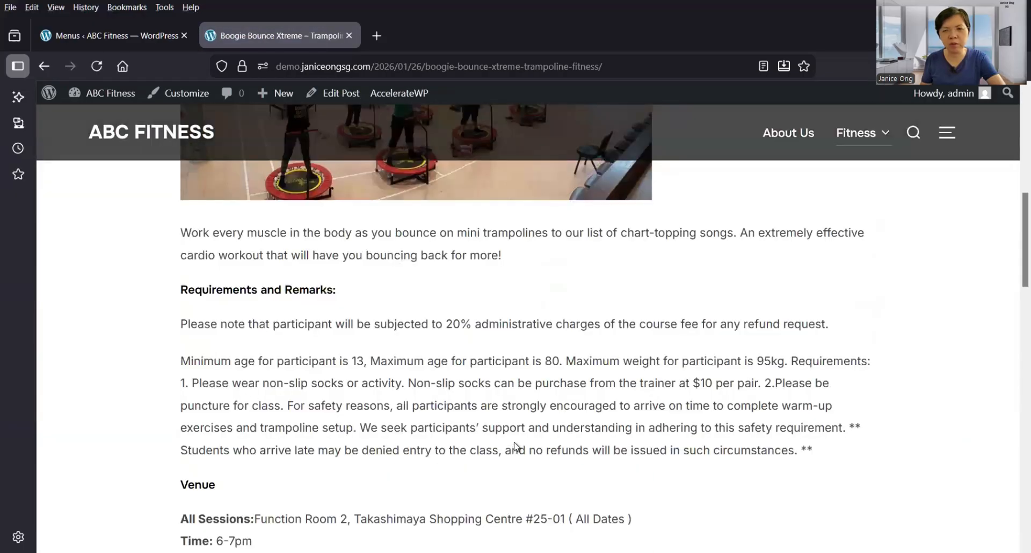
scroll(516, 447, up, 8)
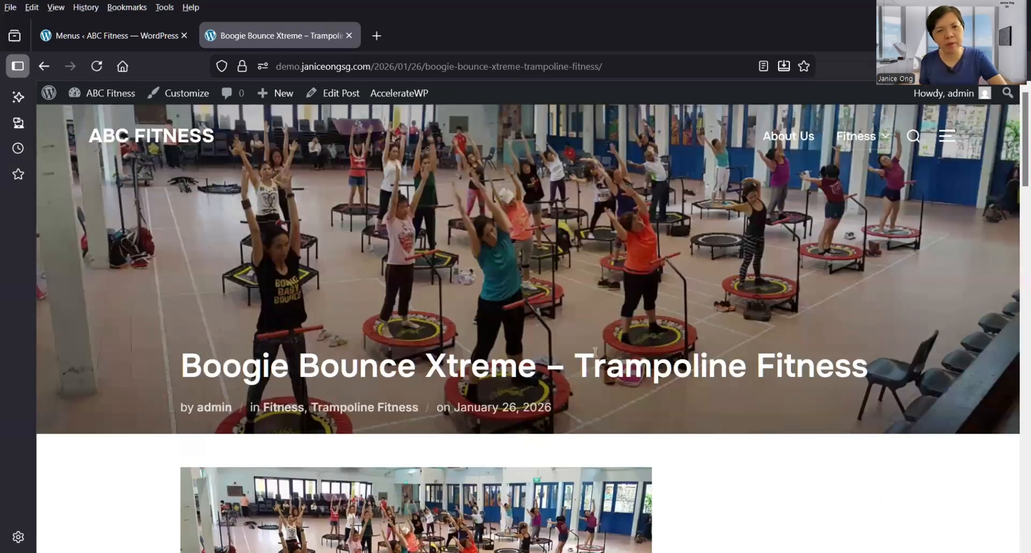
View the About Us page from the site's navigation menu and look through its content down to the footer.
click(788, 139)
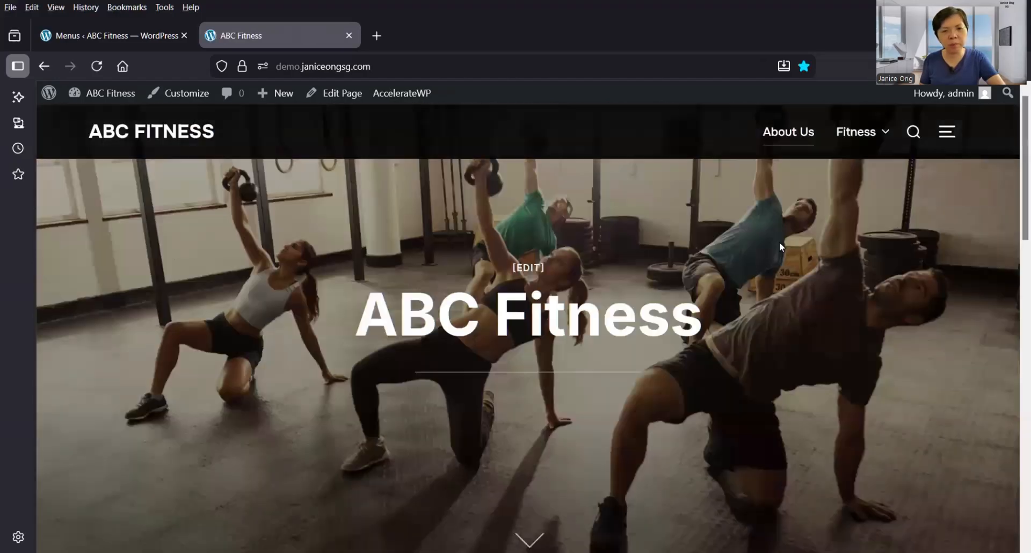
scroll(781, 246, down, 5)
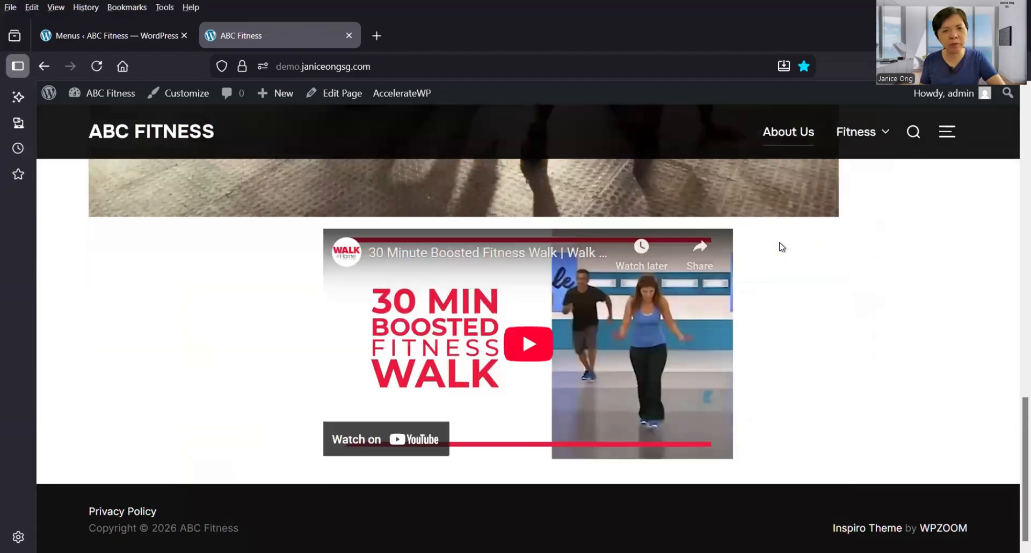
scroll(135, 143, up, 10)
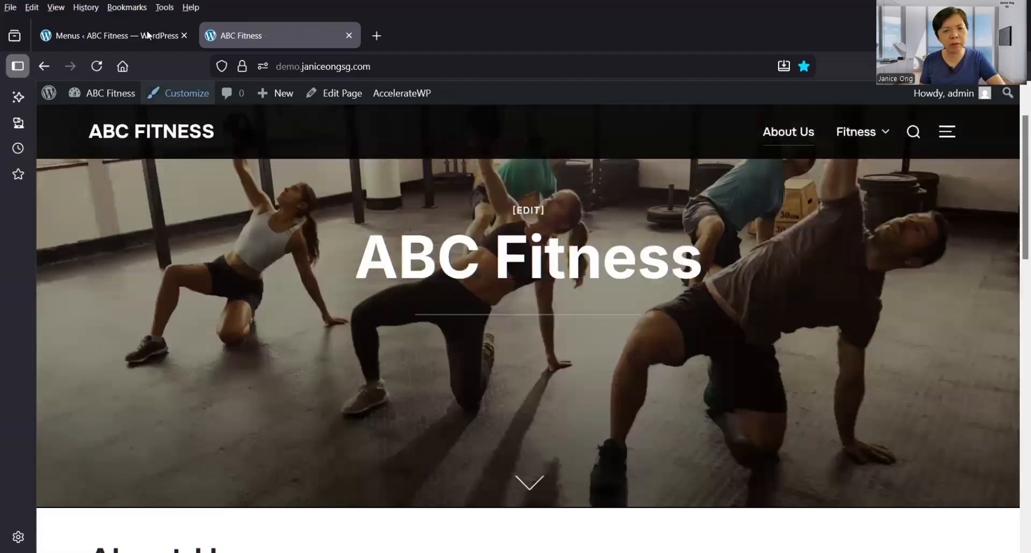
Return to the WordPress admin, open the Widgets screen, dismiss the welcome guide and review the Sidebar's blocks and other widget areas.
click(151, 35)
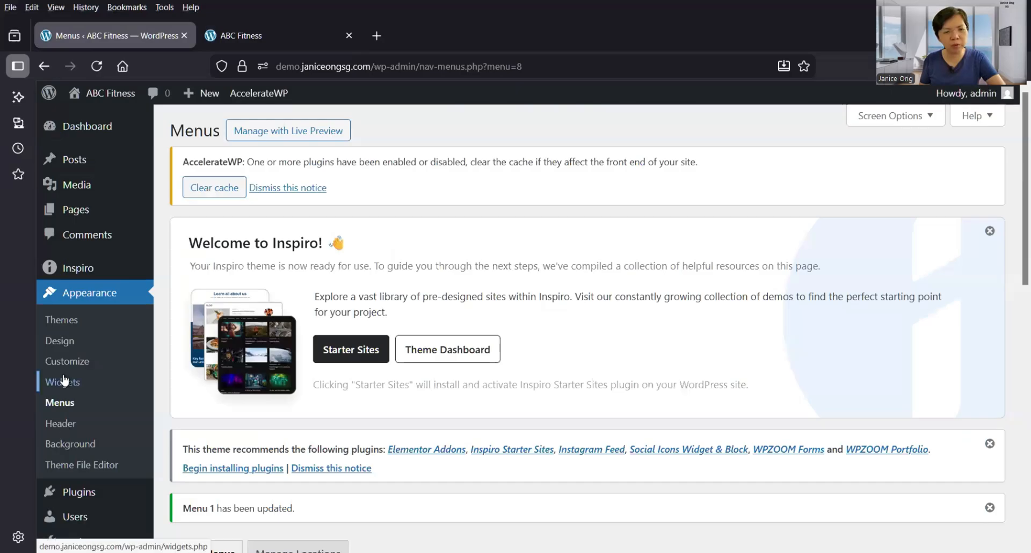
click(64, 383)
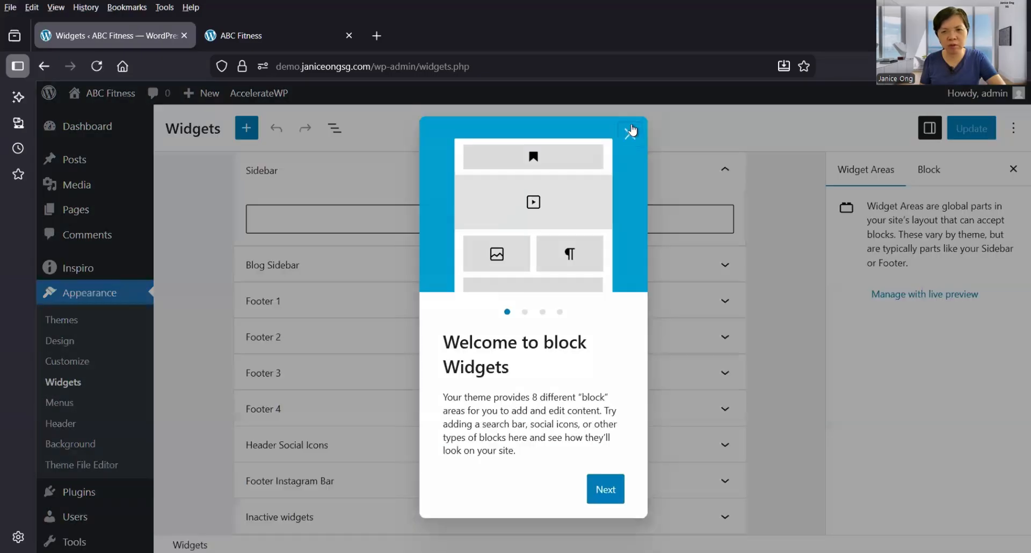
click(631, 132)
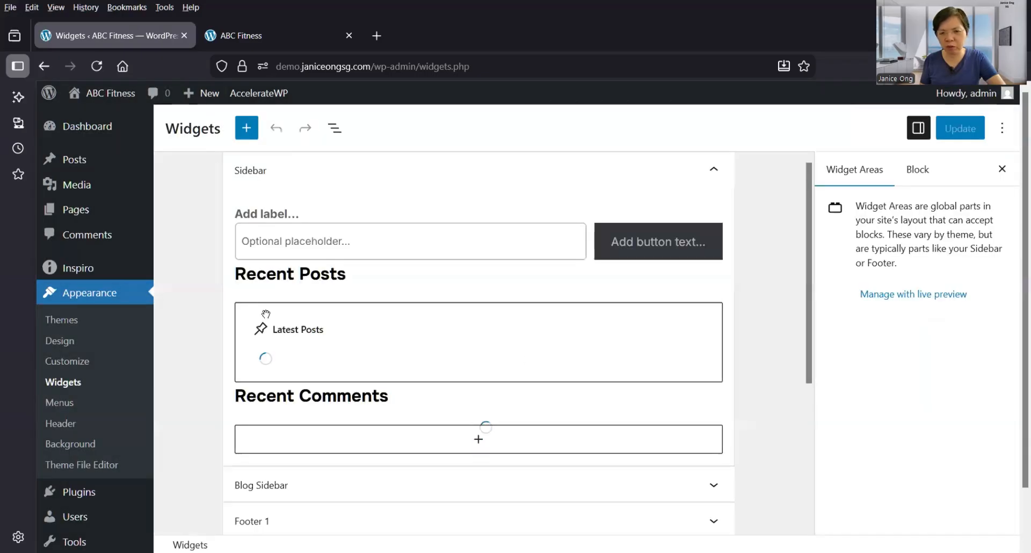
scroll(395, 293, down, 4)
scroll(358, 317, up, 3)
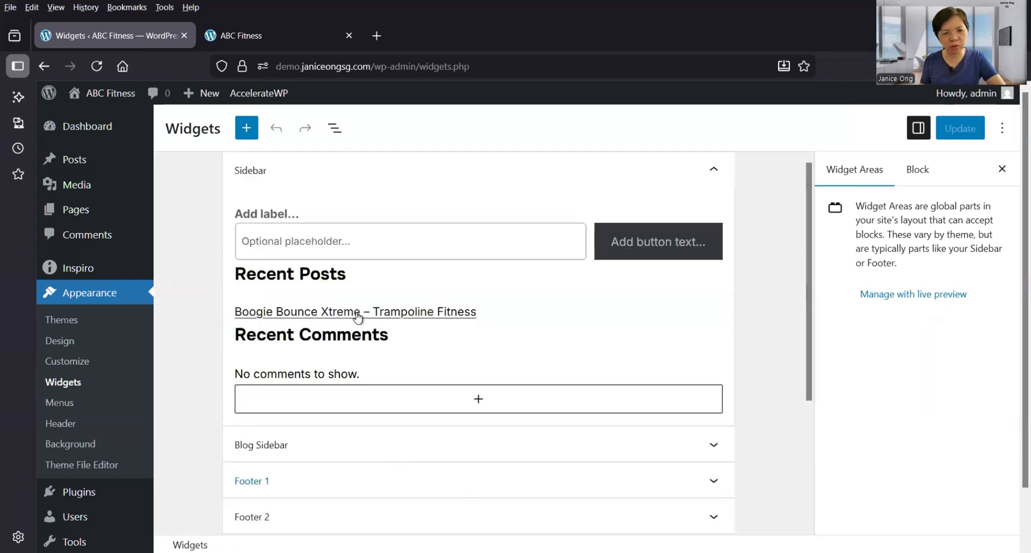
scroll(101, 399, down, 1)
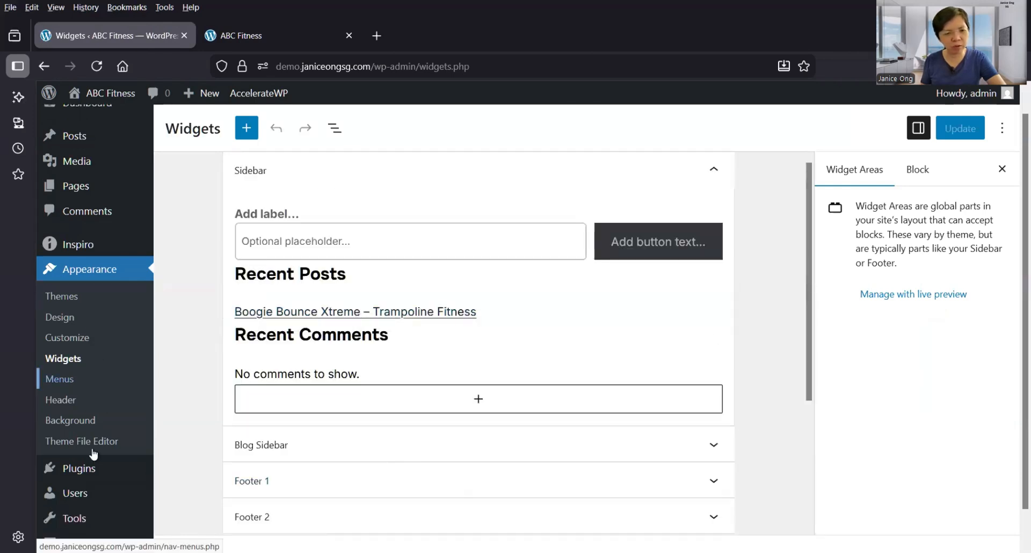
Open the Add Plugins page, search for "classic footer" and look through the results.
scroll(82, 439, down, 1)
mouse_move(80, 432)
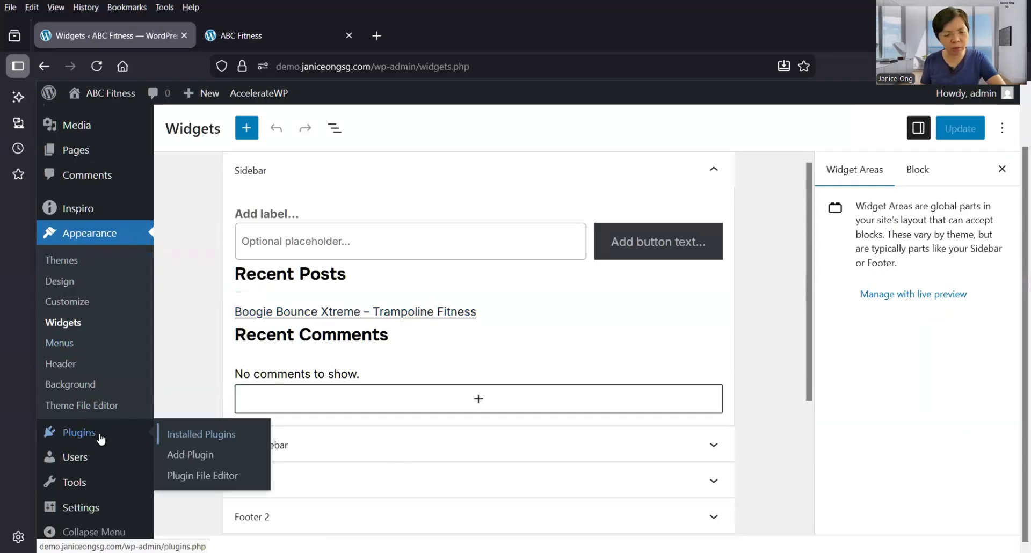
click(194, 457)
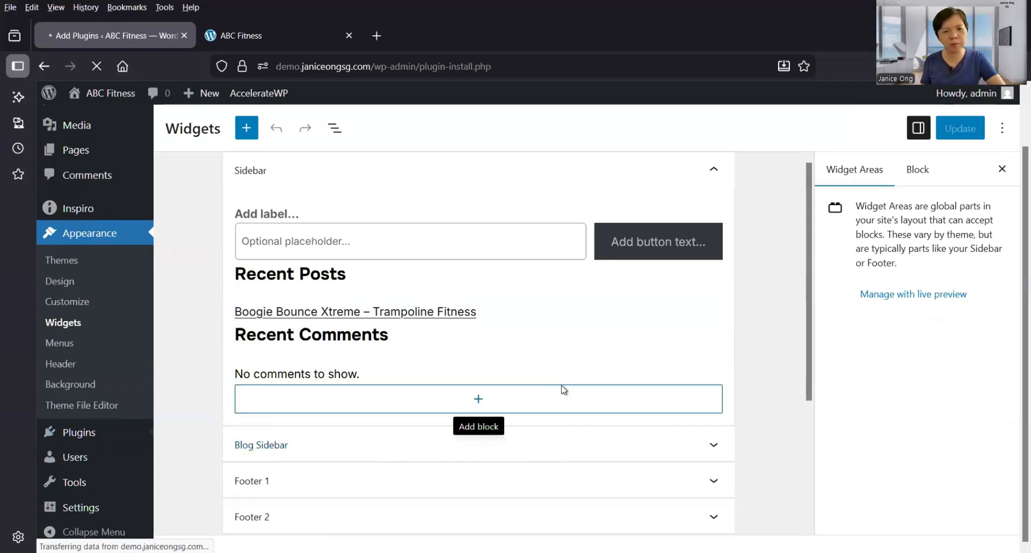
scroll(816, 360, down, 4)
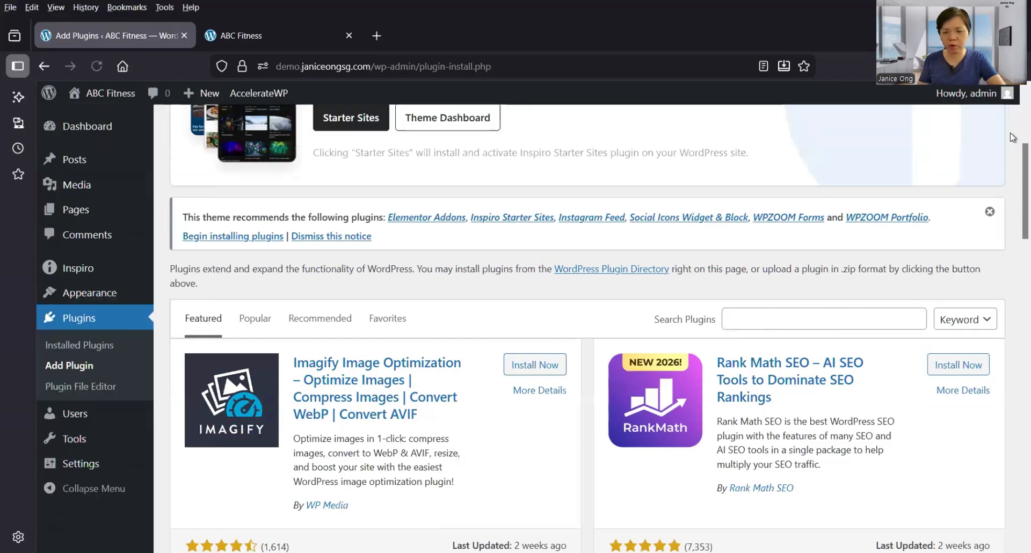
click(822, 319)
text(cl)
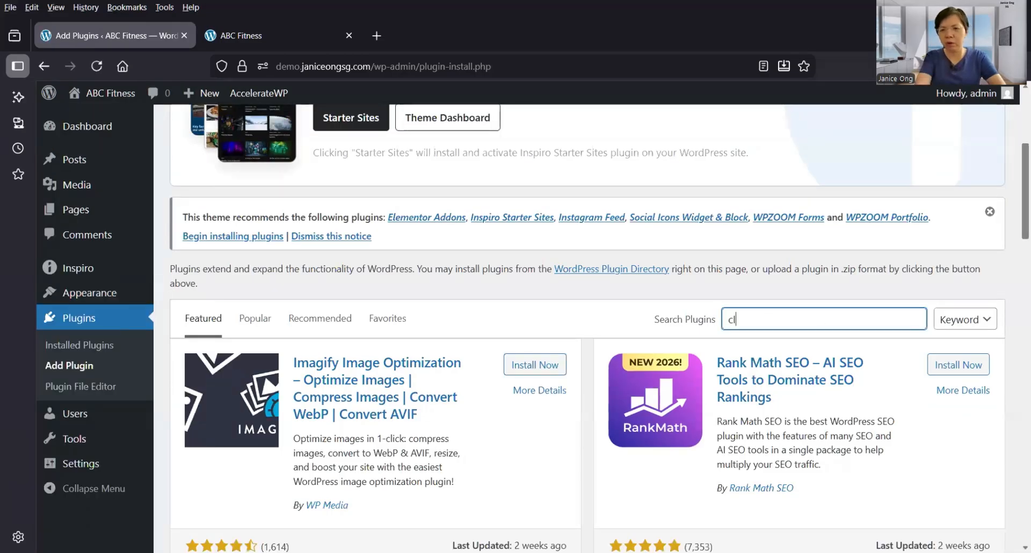
text(assic footer)
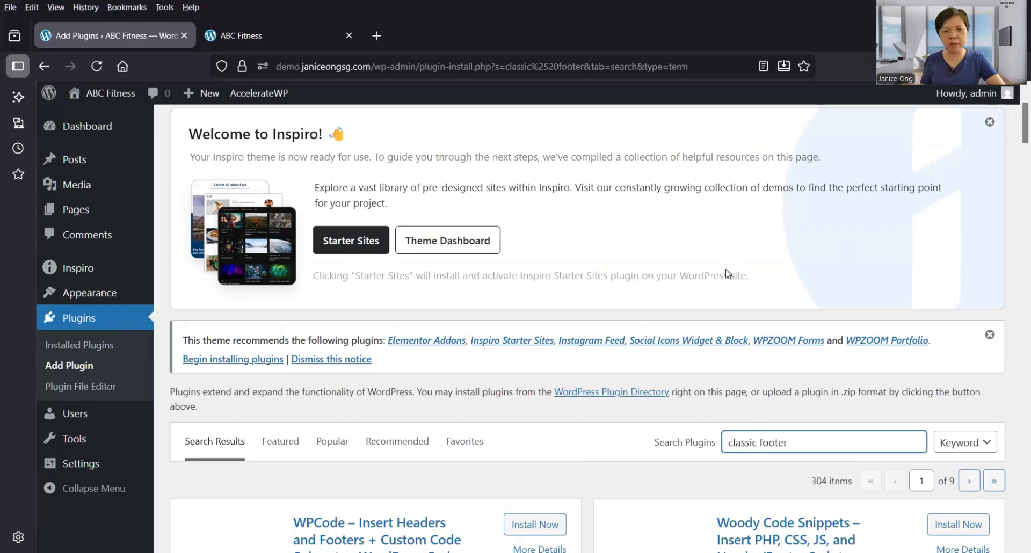
scroll(726, 274, down, 3)
scroll(728, 273, down, 4)
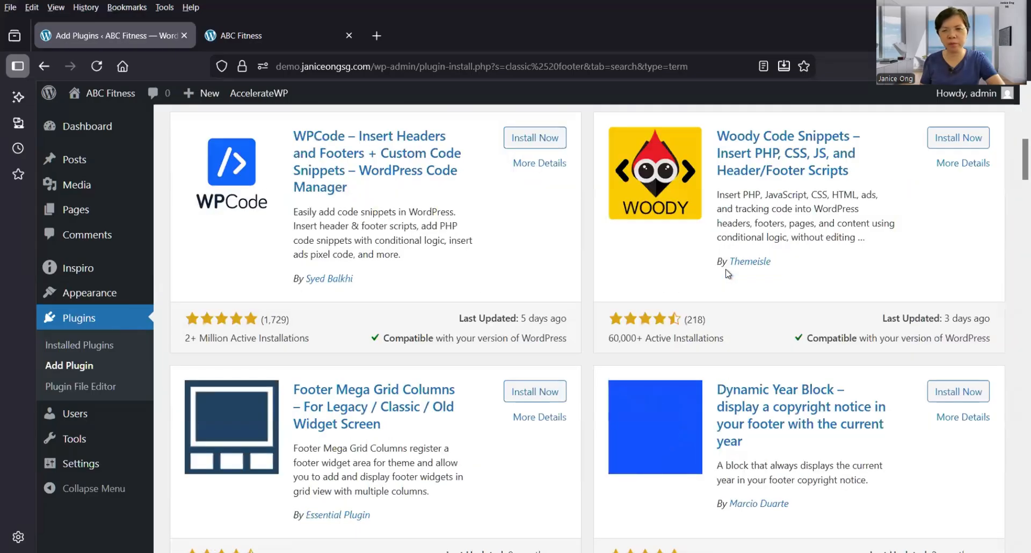
scroll(727, 274, up, 4)
Search the plugins for "classic widget", install and activate Classic Widgets, and check it in the installed plugins list.
key(ctrl+shift+Left)
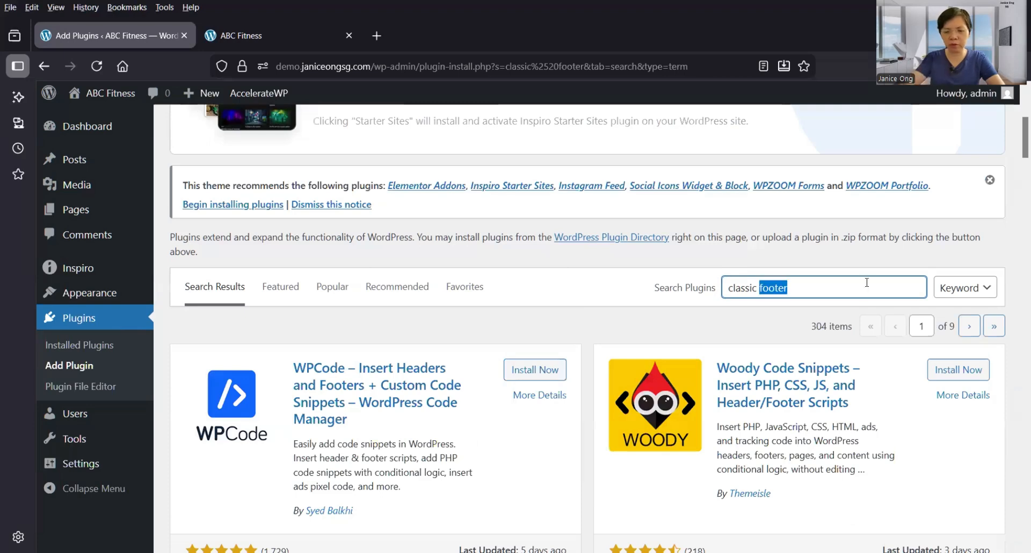
text(widget)
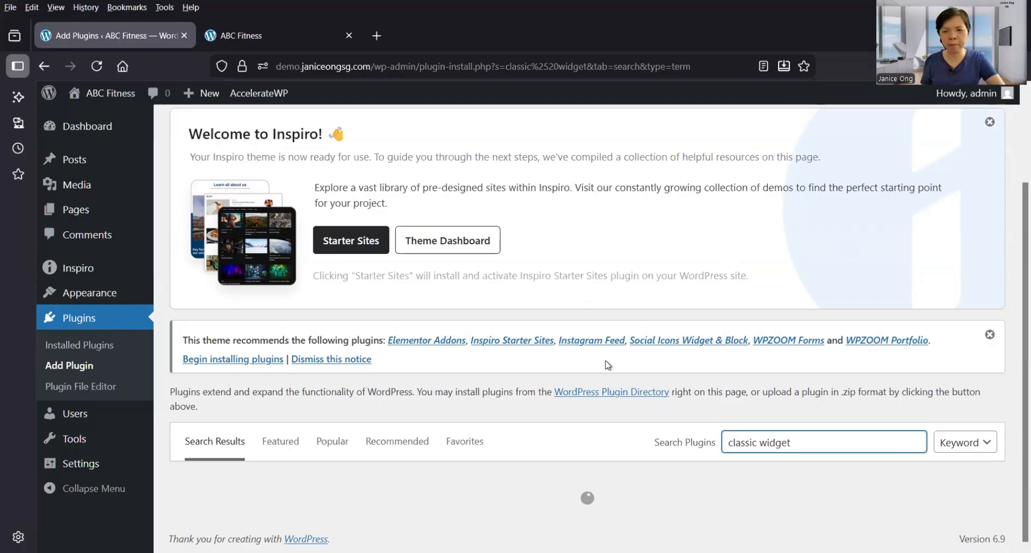
scroll(510, 303, down, 4)
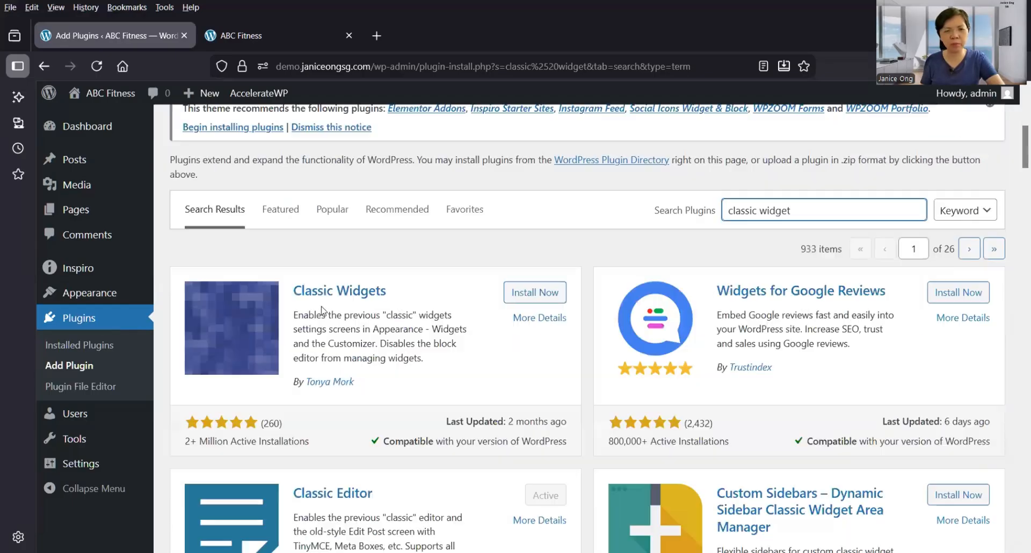
click(509, 301)
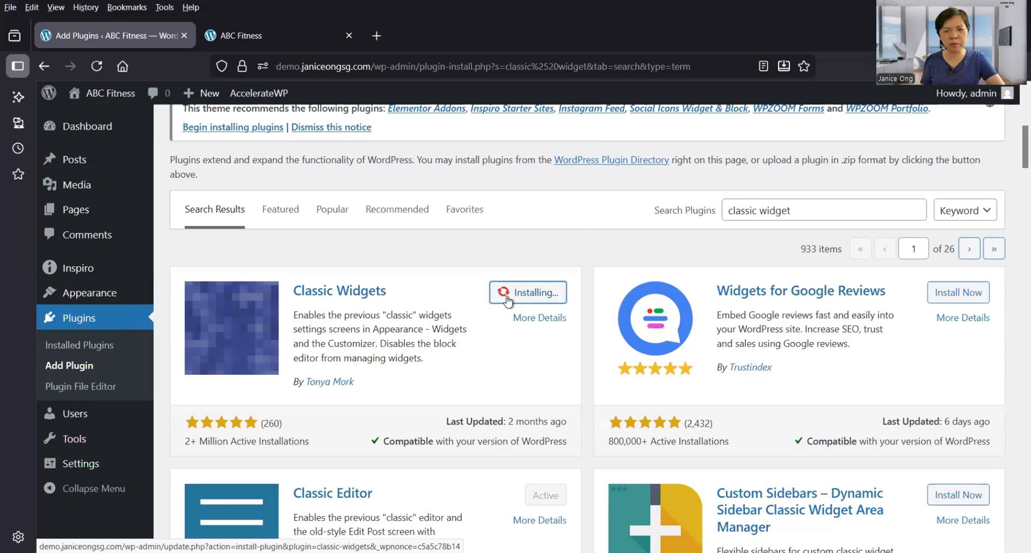
click(534, 296)
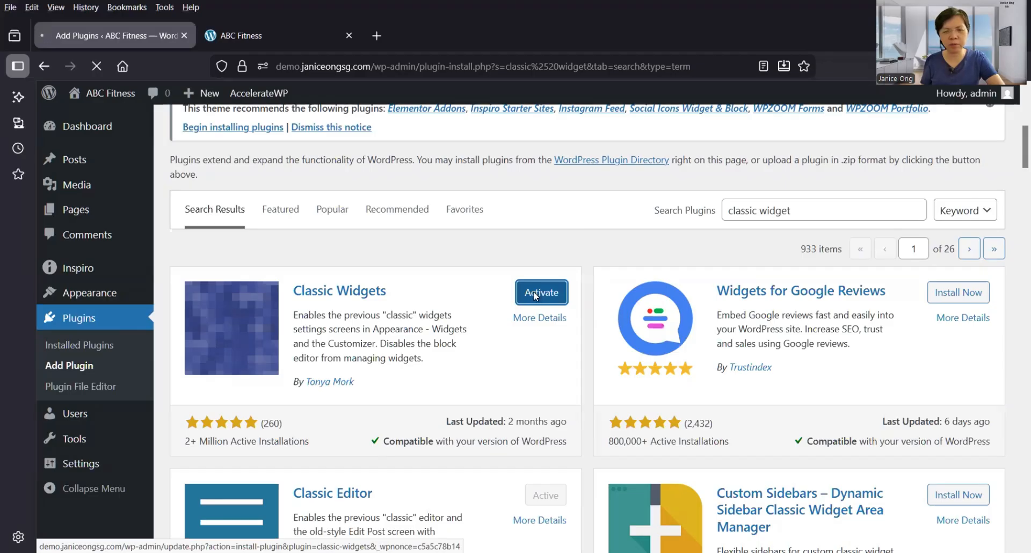
scroll(534, 296, down, 8)
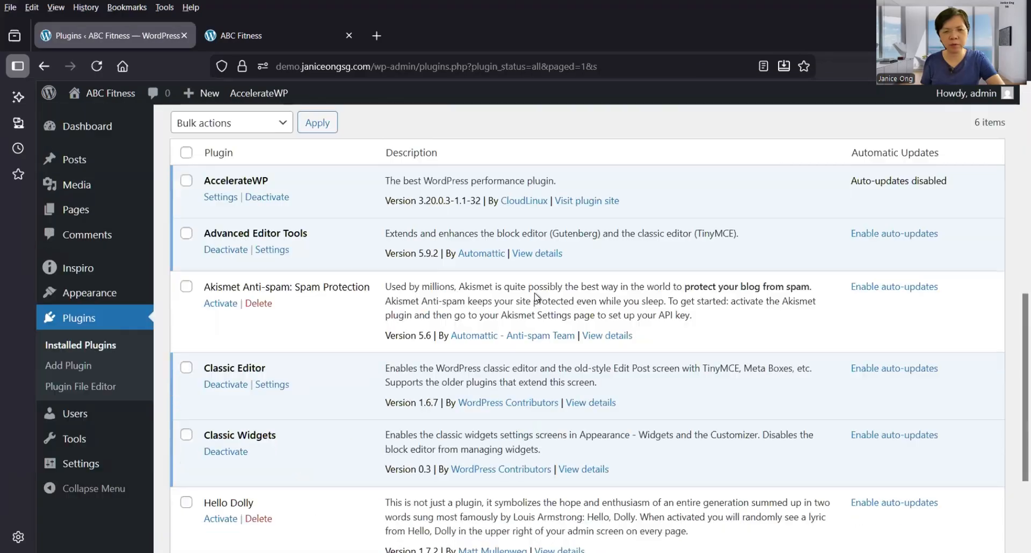
scroll(536, 295, down, 3)
scroll(535, 294, up, 3)
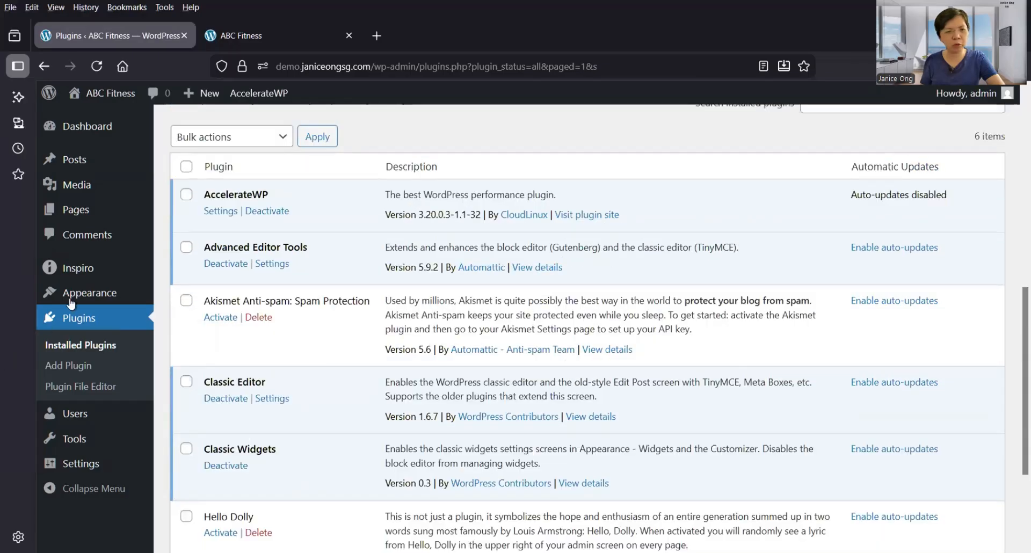
Open the classic Widgets screen and review the available widgets, sidebars and footer areas.
mouse_move(90, 446)
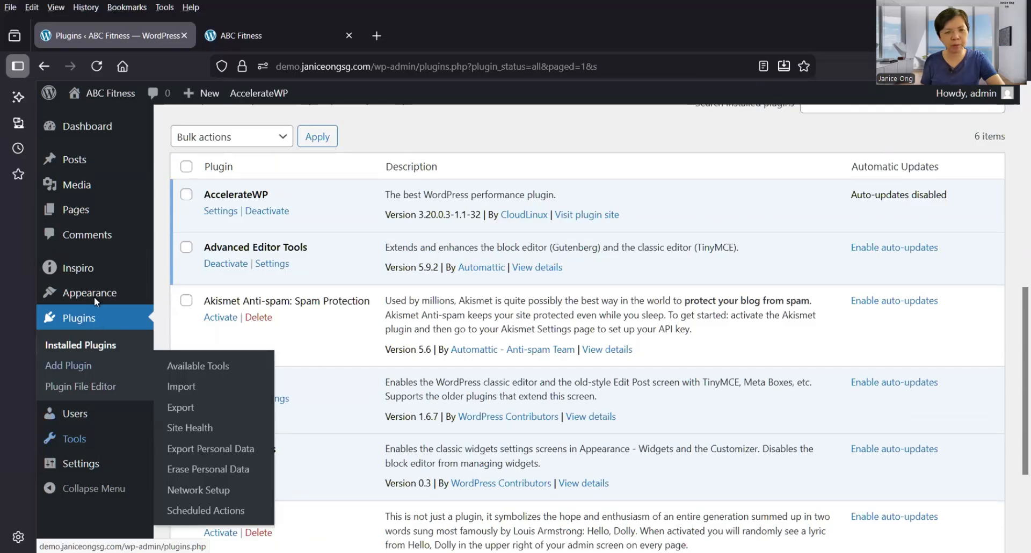
mouse_move(95, 301)
click(192, 357)
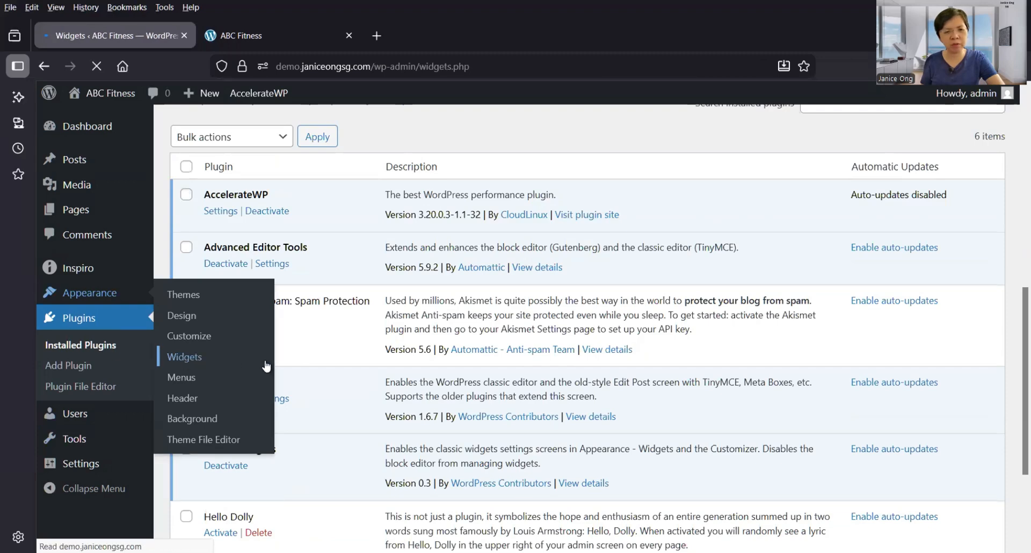
scroll(484, 292, down, 5)
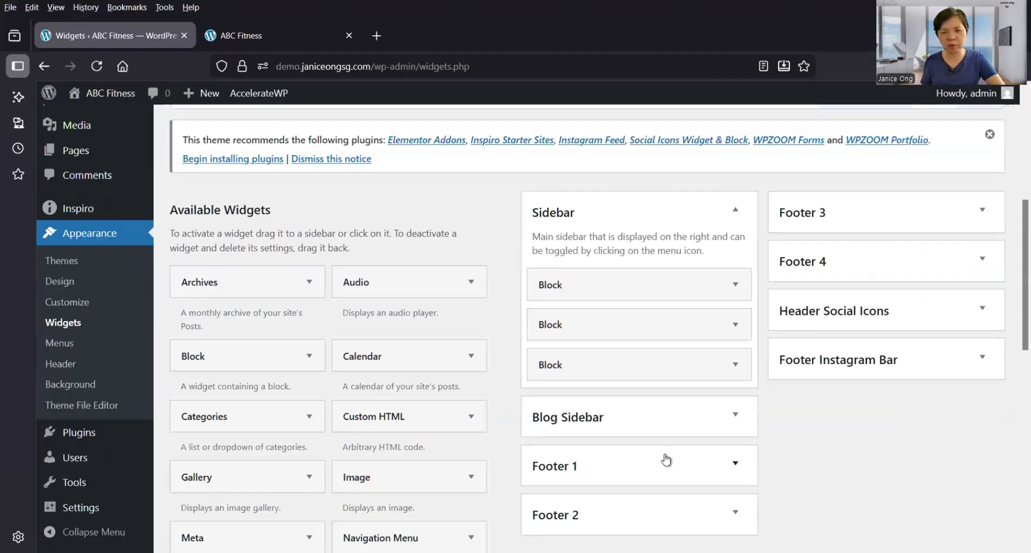
scroll(830, 366, down, 2)
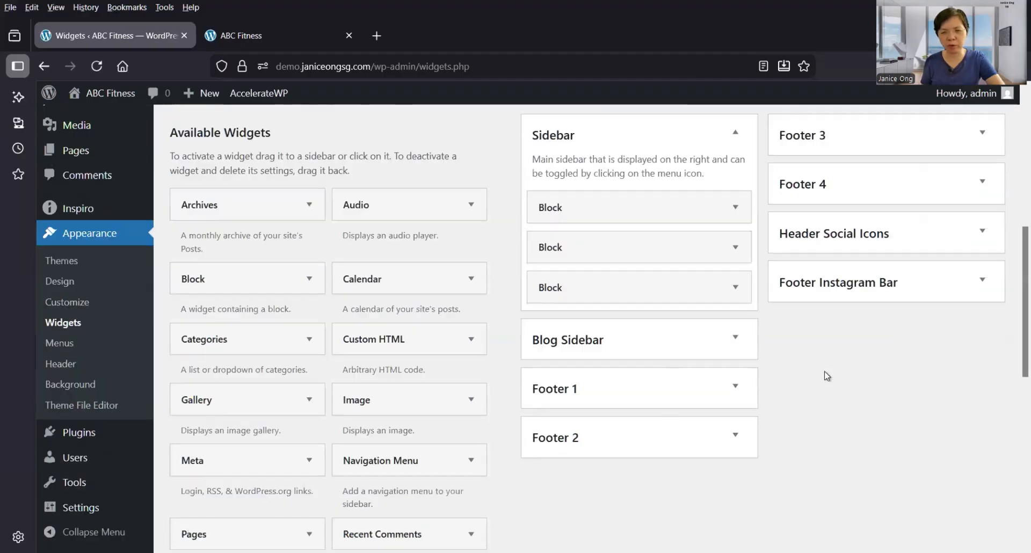
scroll(827, 376, up, 2)
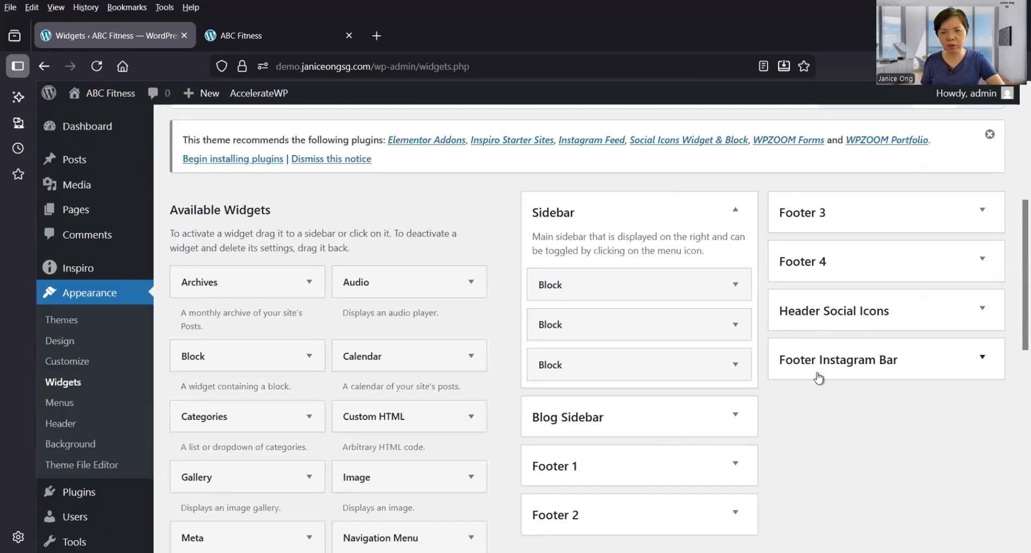
scroll(816, 376, down, 2)
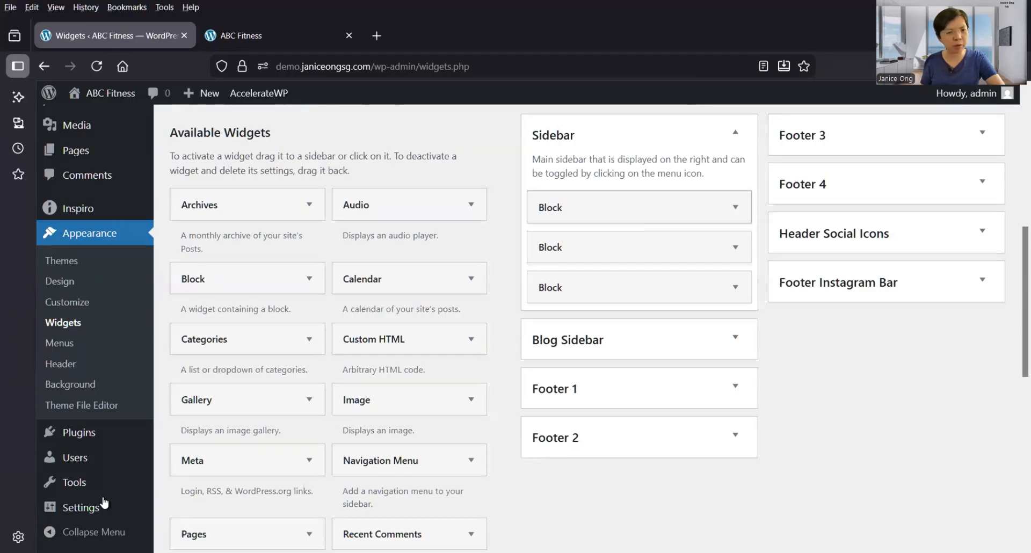
Open the active Inspiro theme in the Customizer and go to its Theme Layout settings.
click(60, 263)
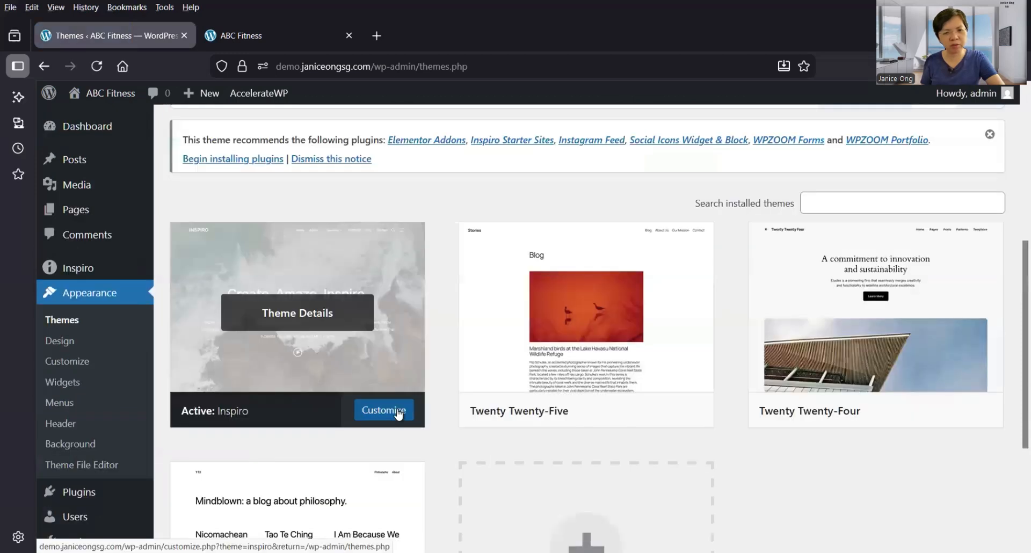
click(398, 412)
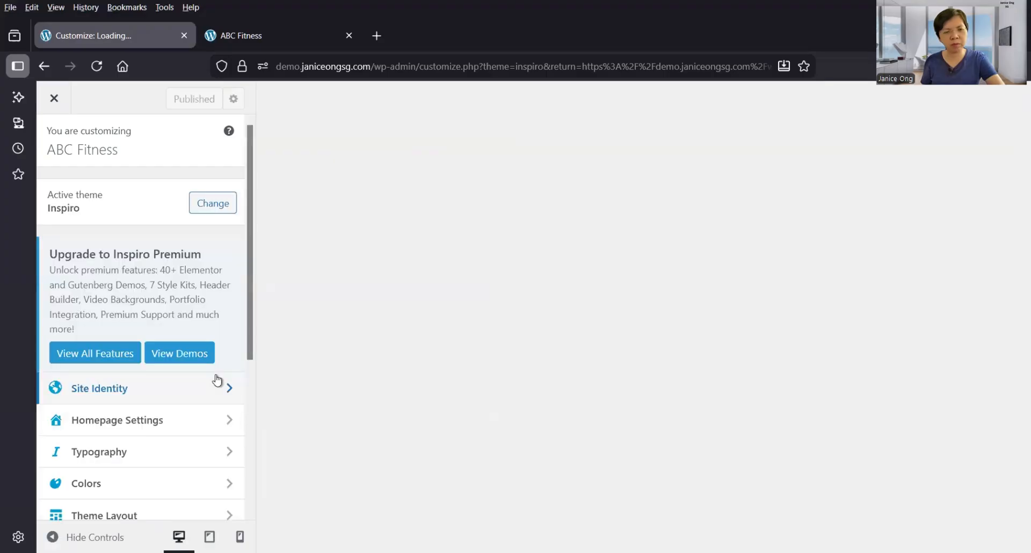
scroll(217, 381, down, 2)
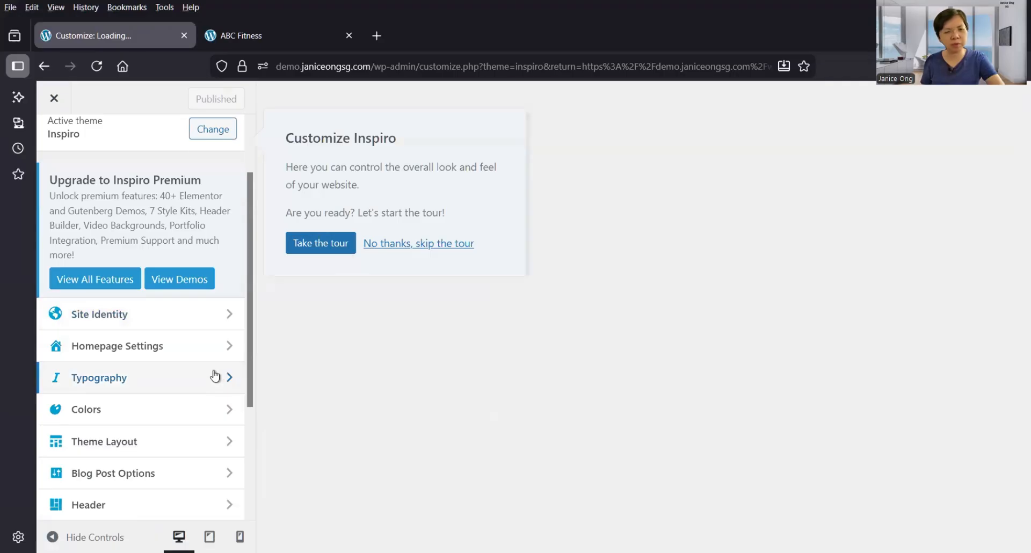
scroll(218, 381, down, 2)
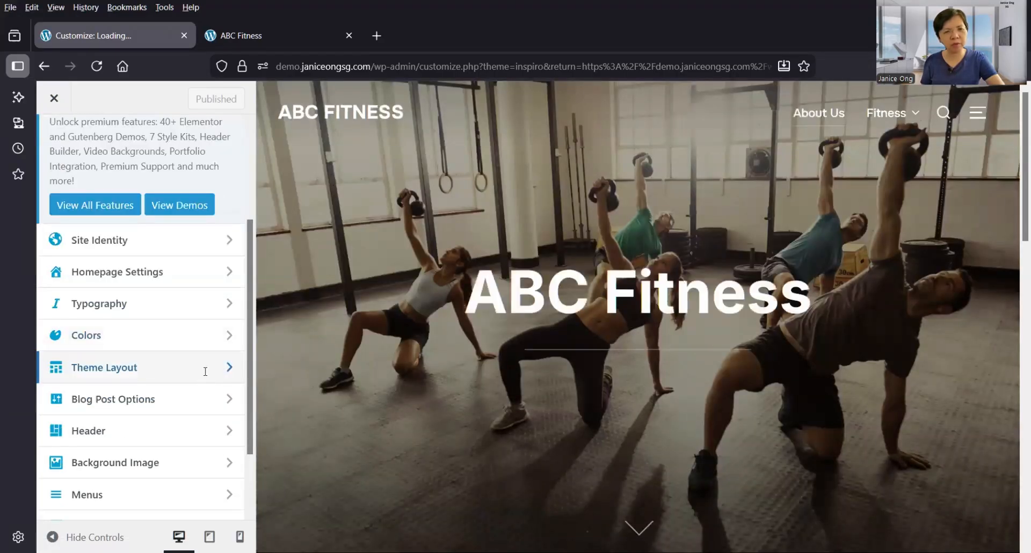
click(206, 371)
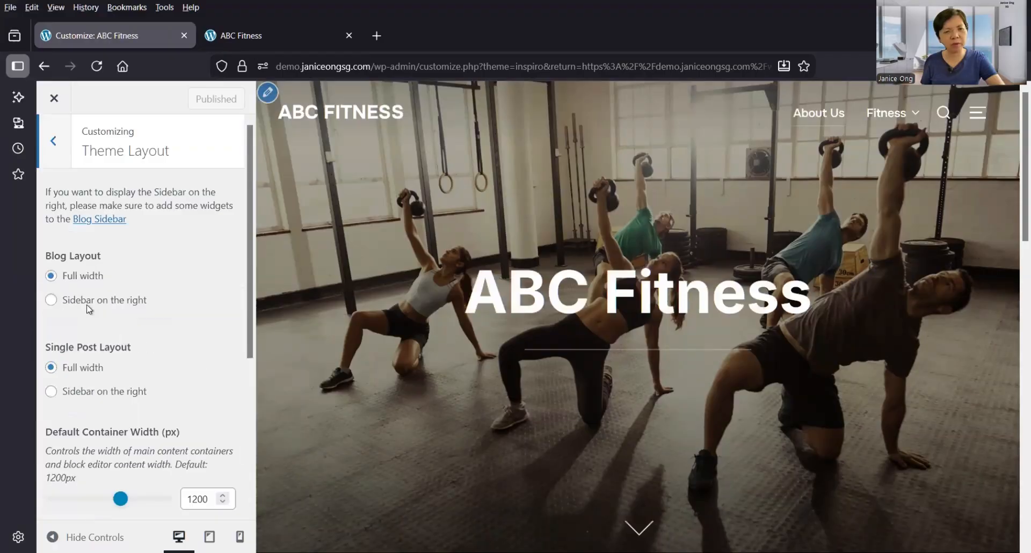
Set both Blog Layout and Single Post Layout to Sidebar on the right, publish the change and close the Customizer.
click(89, 302)
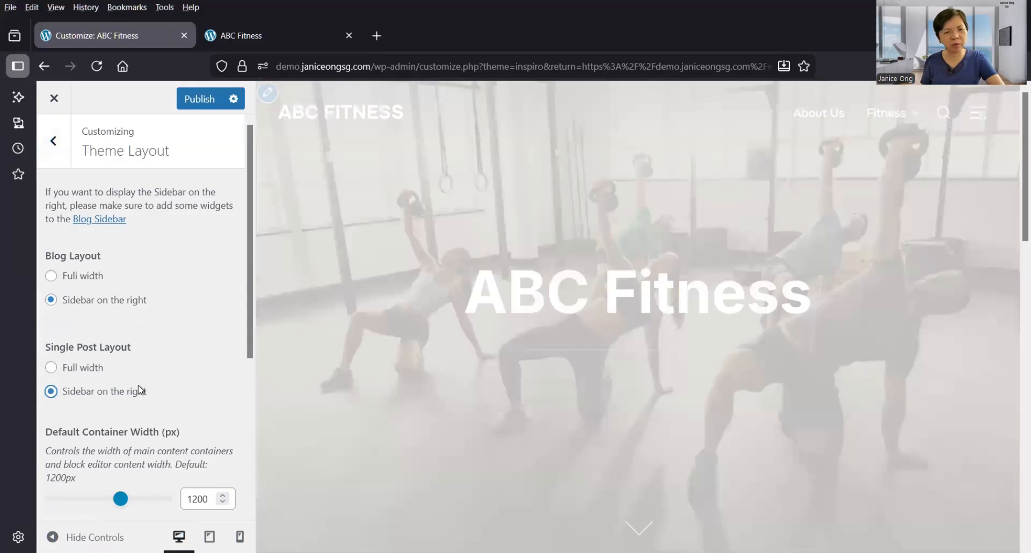
scroll(140, 389, down, 3)
scroll(155, 348, down, 2)
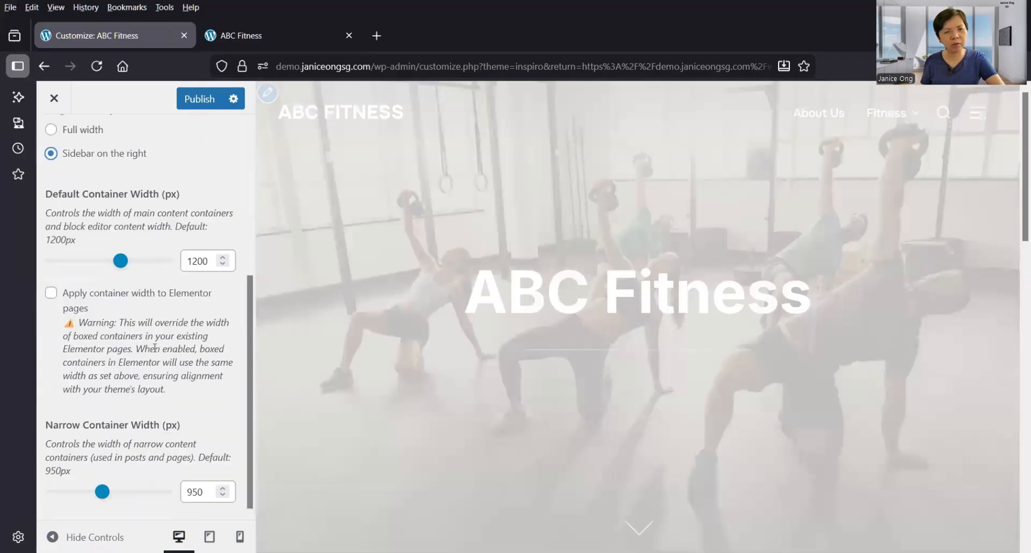
scroll(185, 119, up, 5)
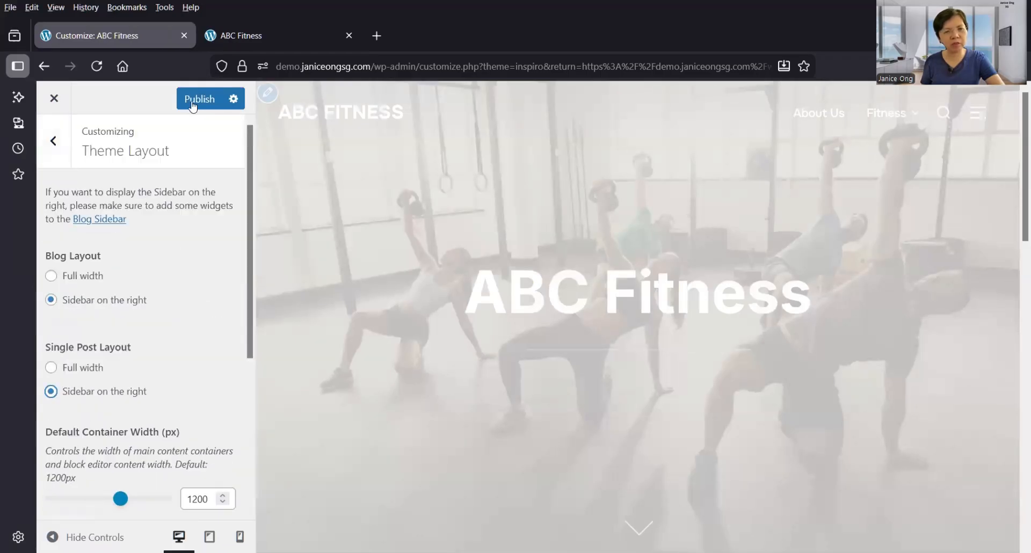
click(193, 102)
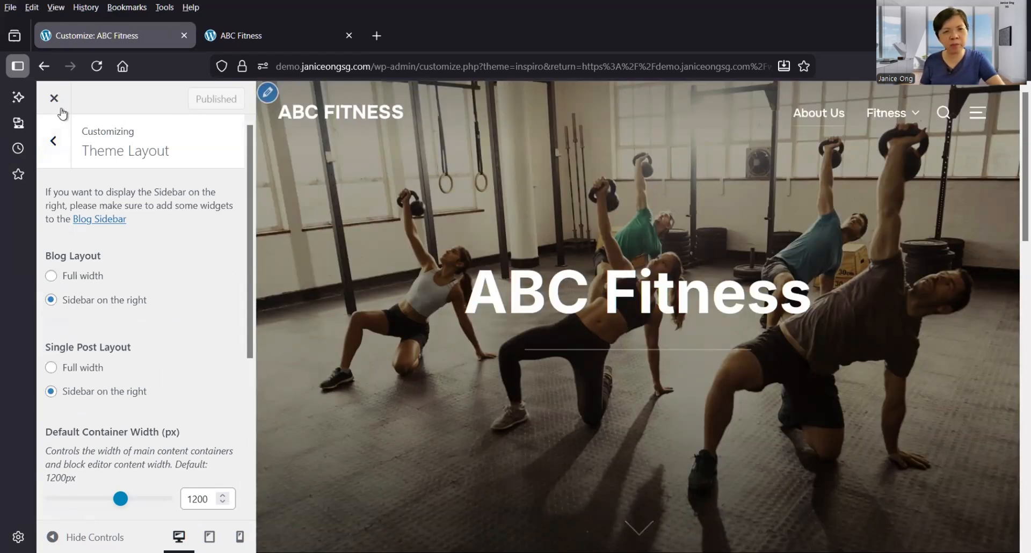
click(55, 100)
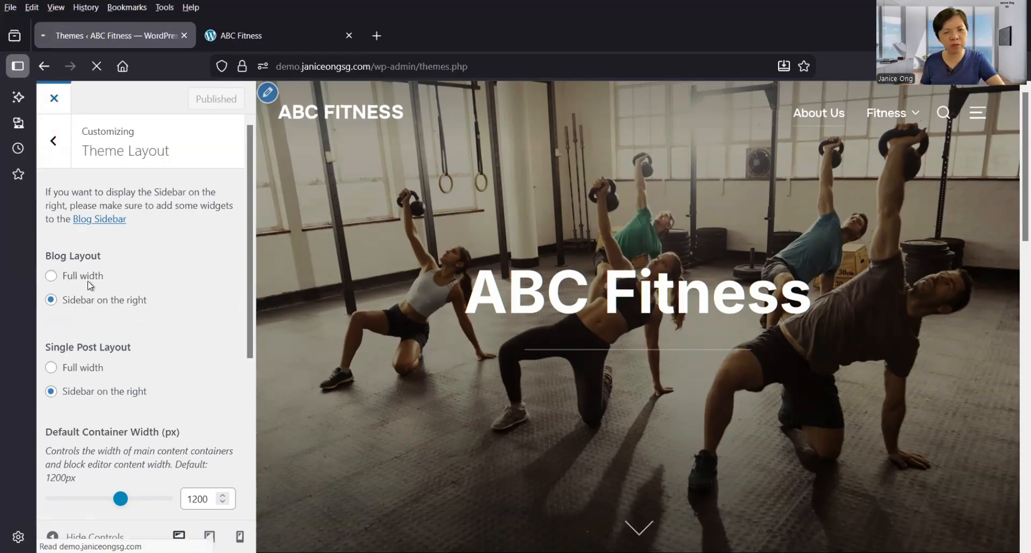
scroll(89, 291, down, 1)
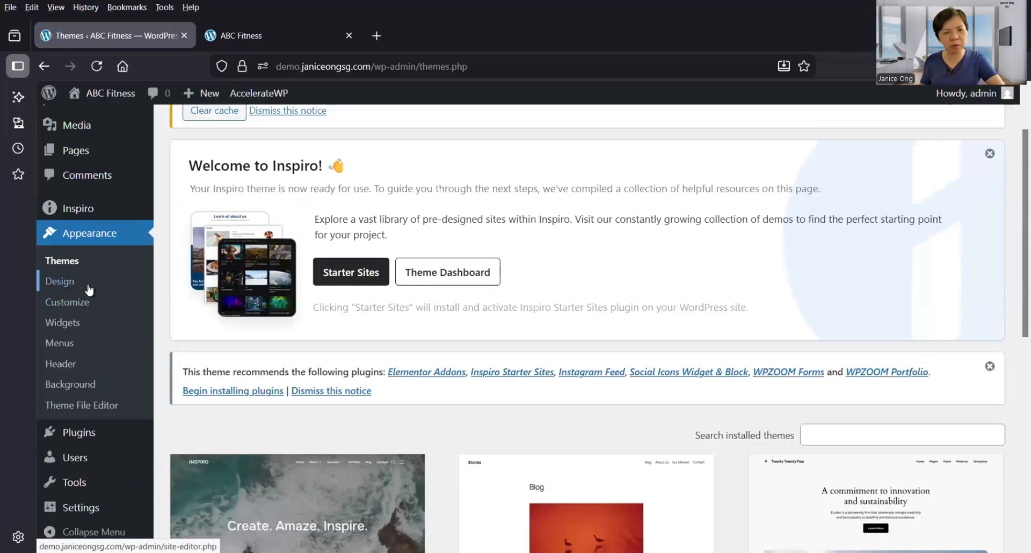
On the live site, open the Boogie Bounce Xtreme post through the Trampoline Fitness category and check its sidebar layout.
click(283, 41)
mouse_move(858, 135)
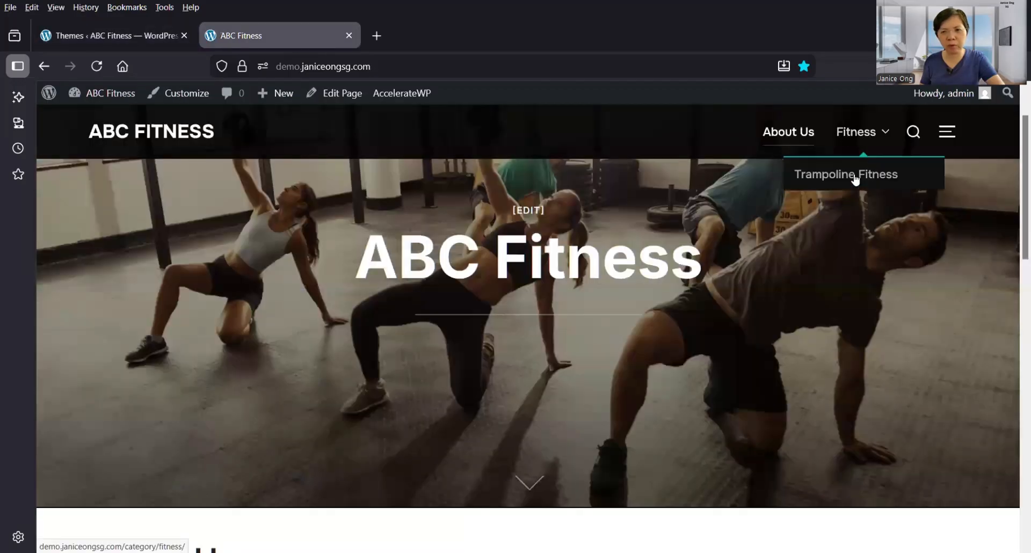
click(854, 177)
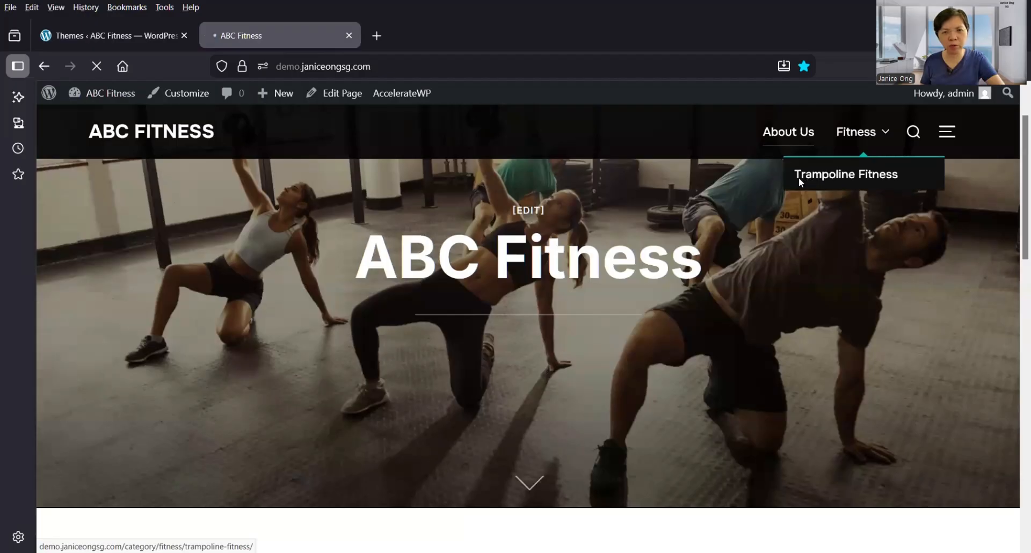
scroll(534, 395, down, 6)
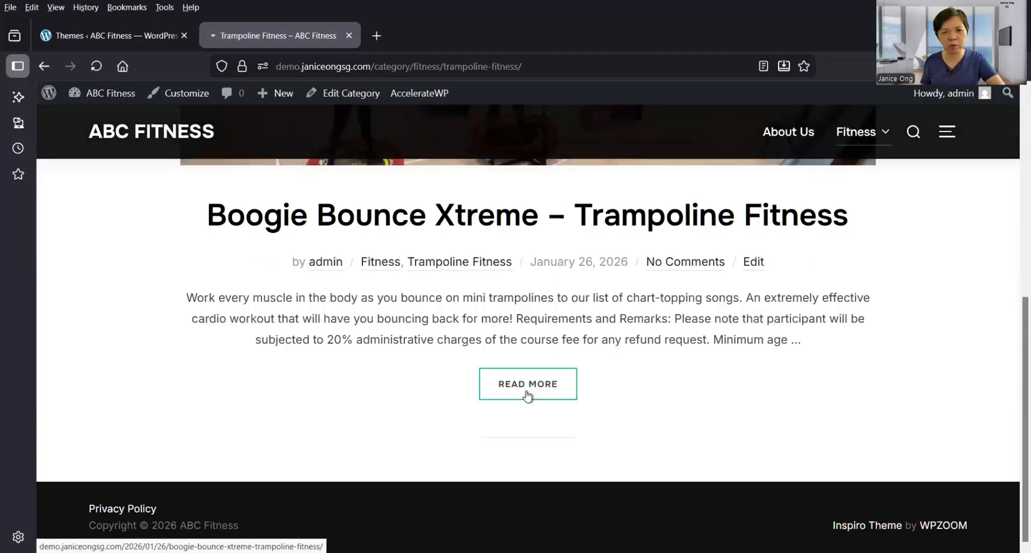
click(526, 394)
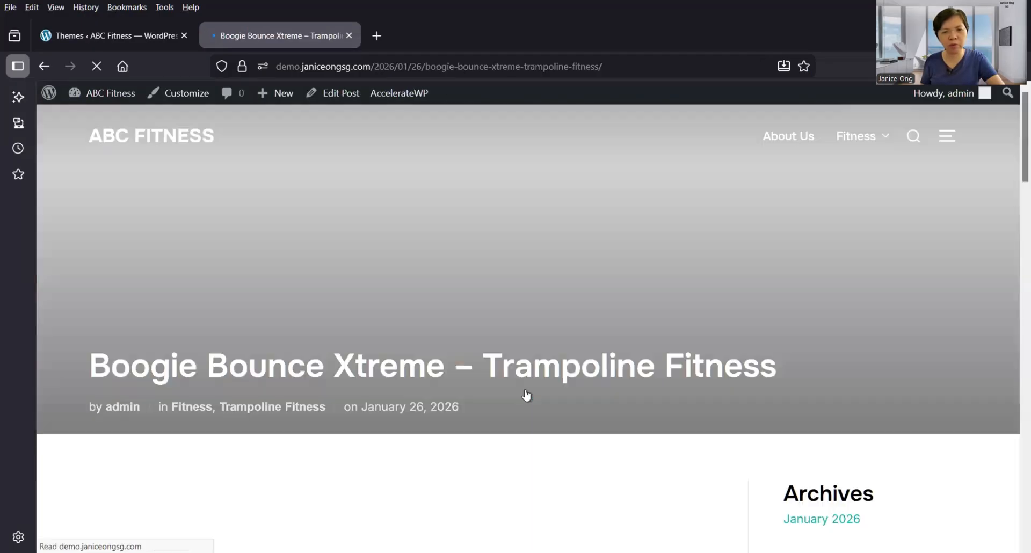
scroll(526, 396, down, 4)
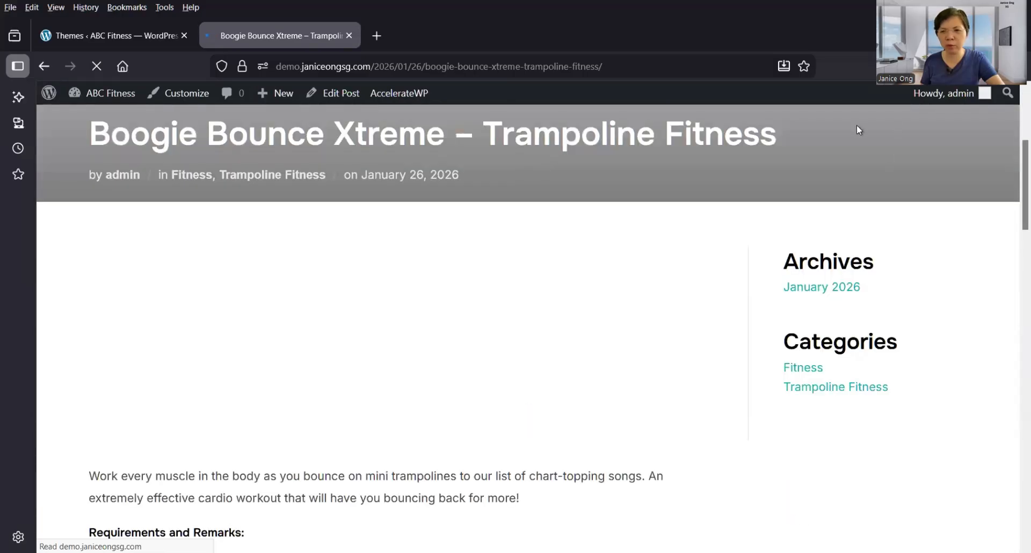
scroll(855, 129, up, 4)
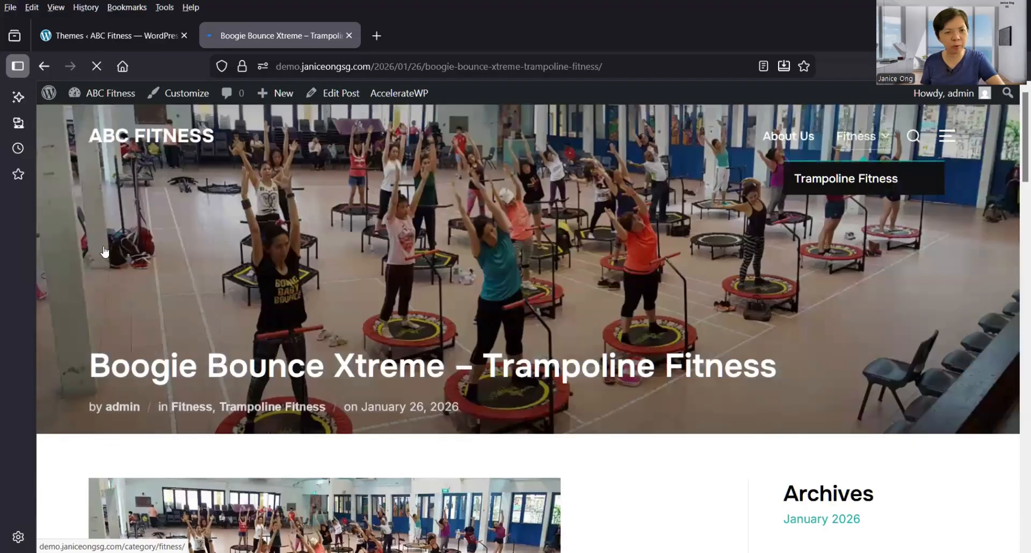
Return to the admin's Menus screen and add the Boogie Bounce Xtreme – Trampoline Fitness post to Menu 1 as a sub item of Fitness.
key(ctrl+Tab)
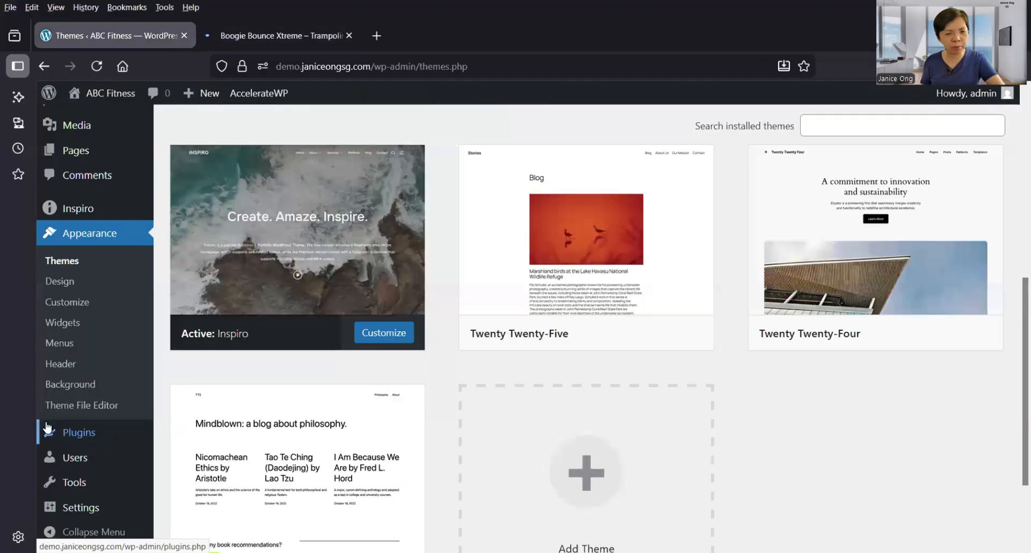
scroll(48, 430, down, 3)
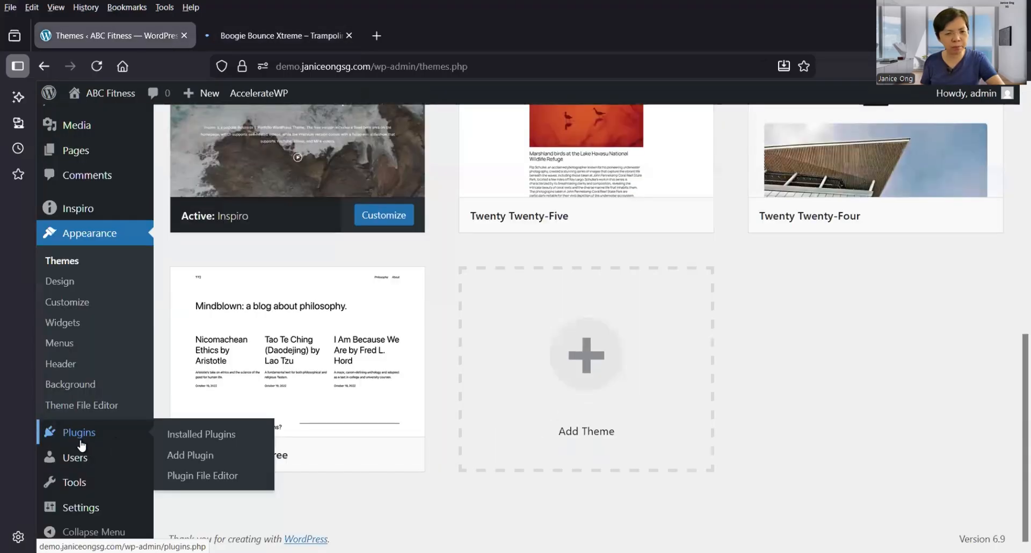
click(70, 351)
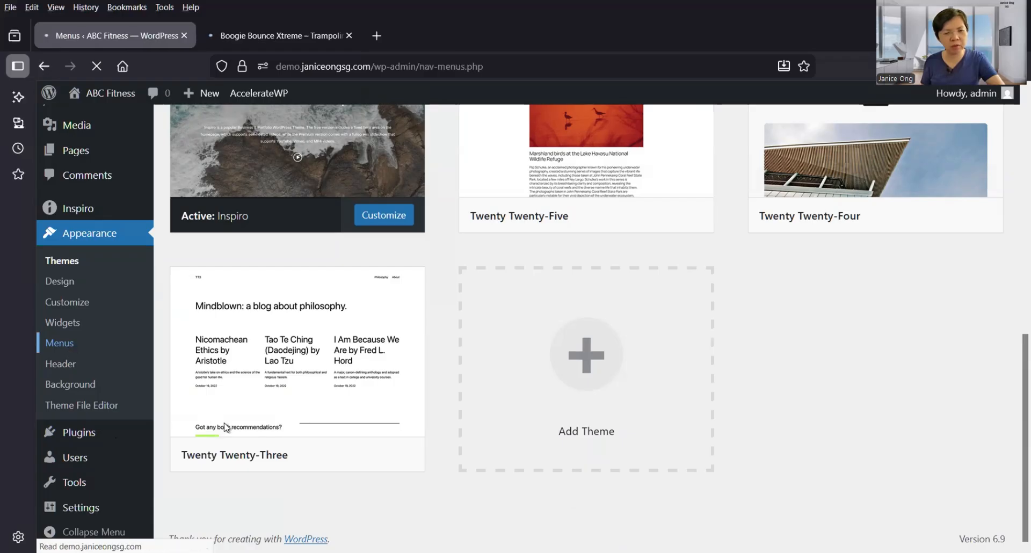
scroll(225, 428, down, 6)
click(233, 453)
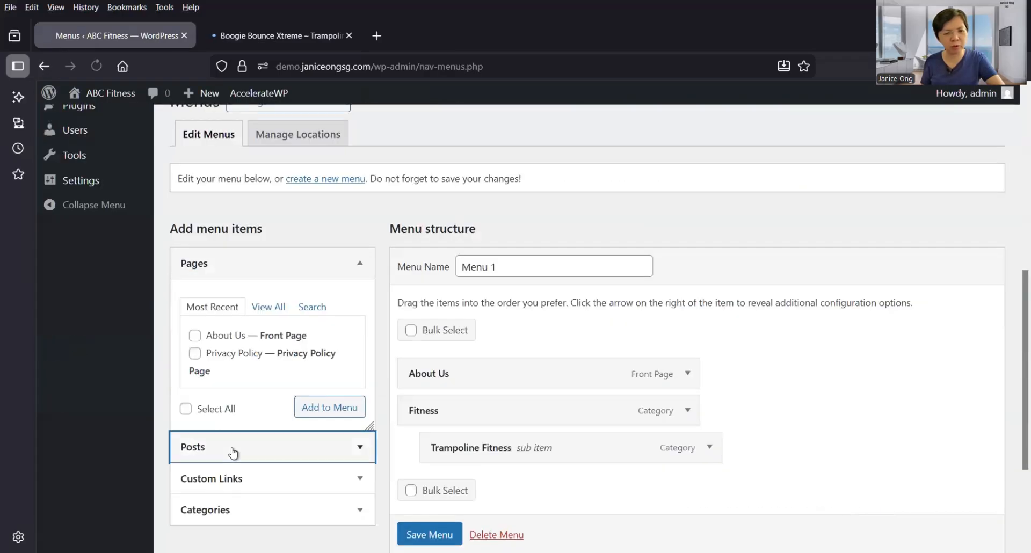
scroll(262, 448, down, 1)
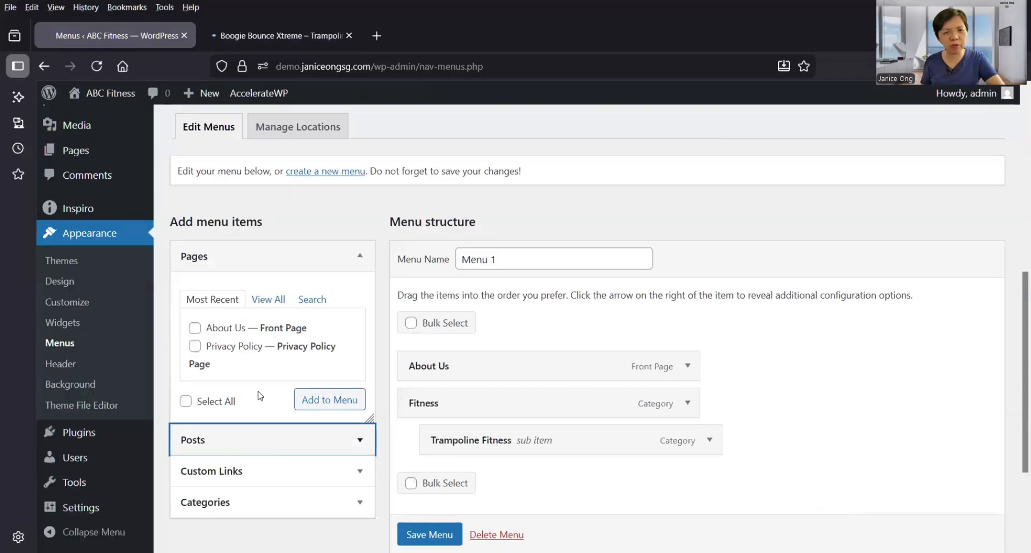
click(327, 413)
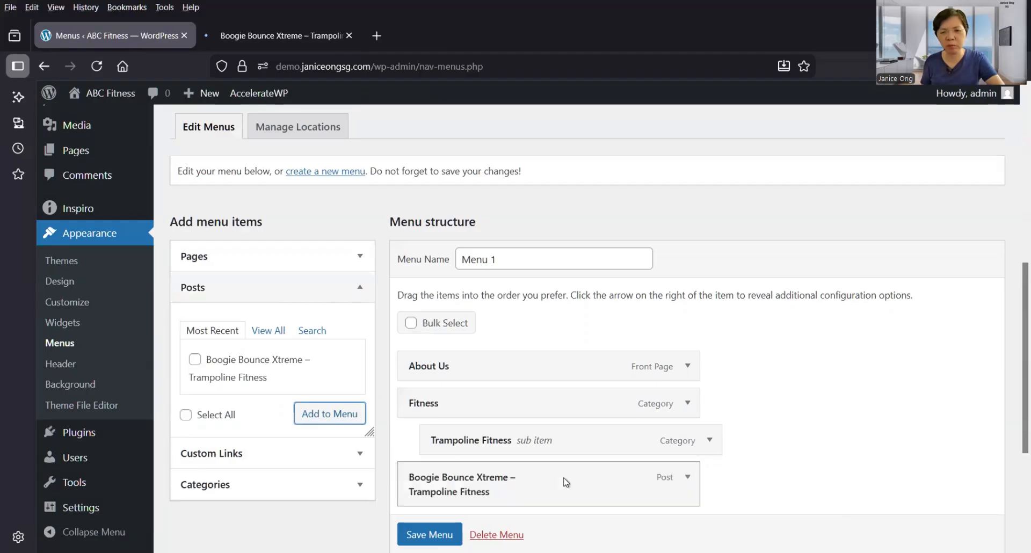
drag(571, 484, 650, 445)
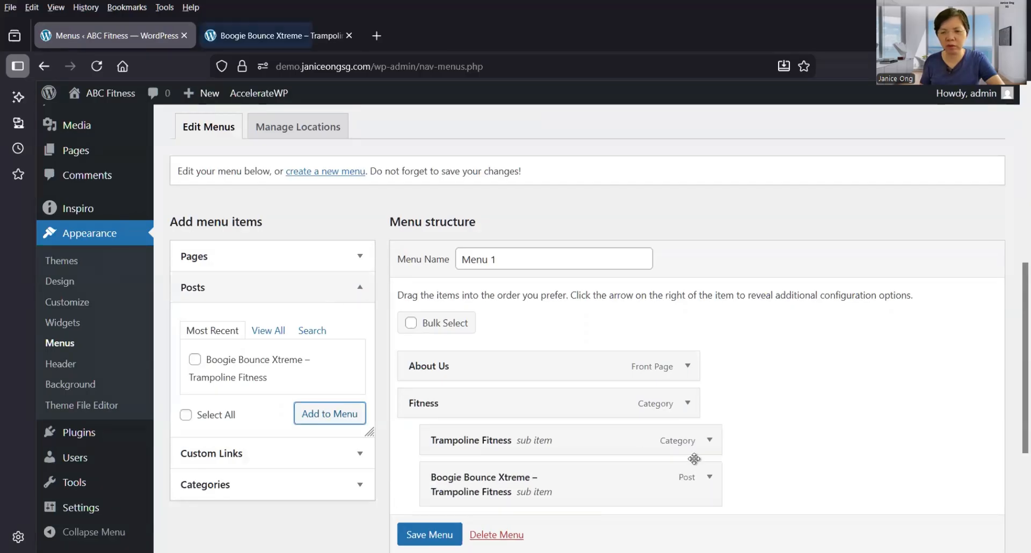
Remove the Trampoline Fitness category item from Menu 1 and save the menu.
click(711, 439)
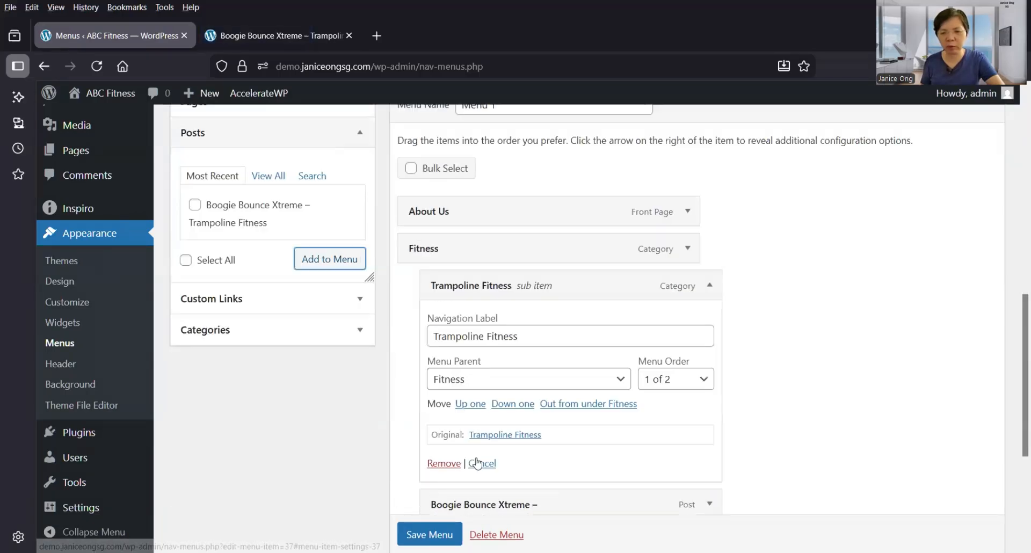
click(445, 465)
click(433, 480)
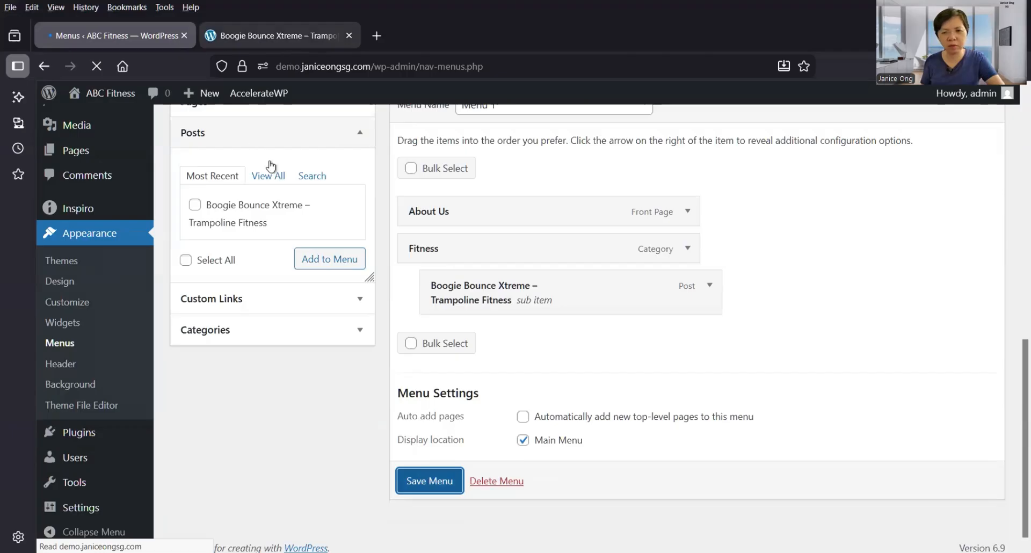
Review the Archives and Categories in the live Boogie Bounce Xtreme post's sidebar and return to the admin's Menus screen.
click(286, 39)
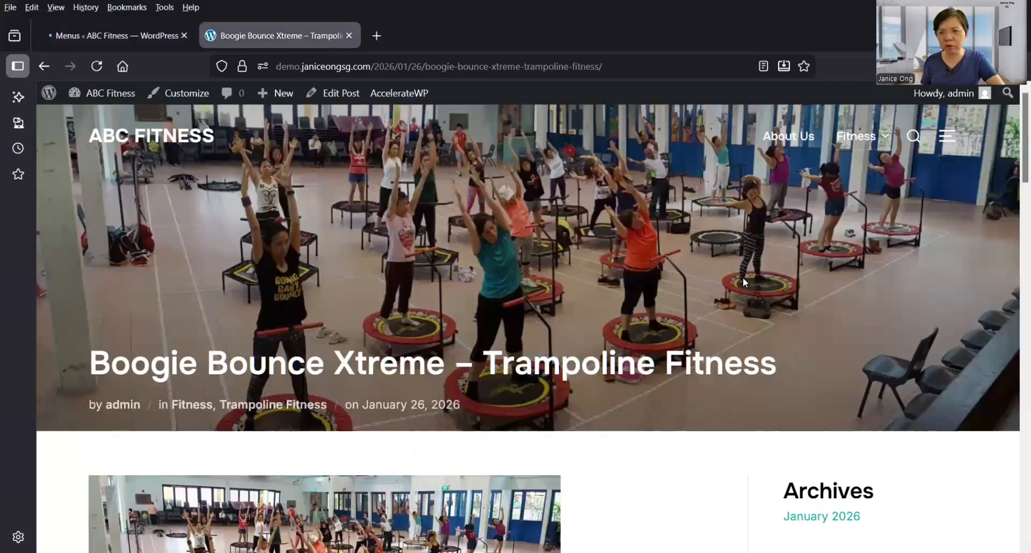
scroll(743, 277, down, 5)
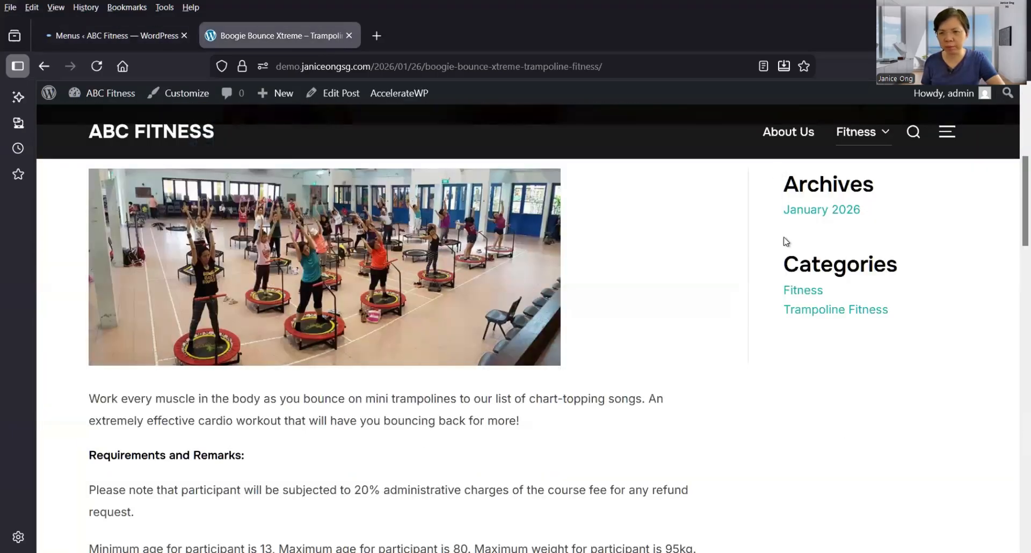
scroll(786, 242, up, 2)
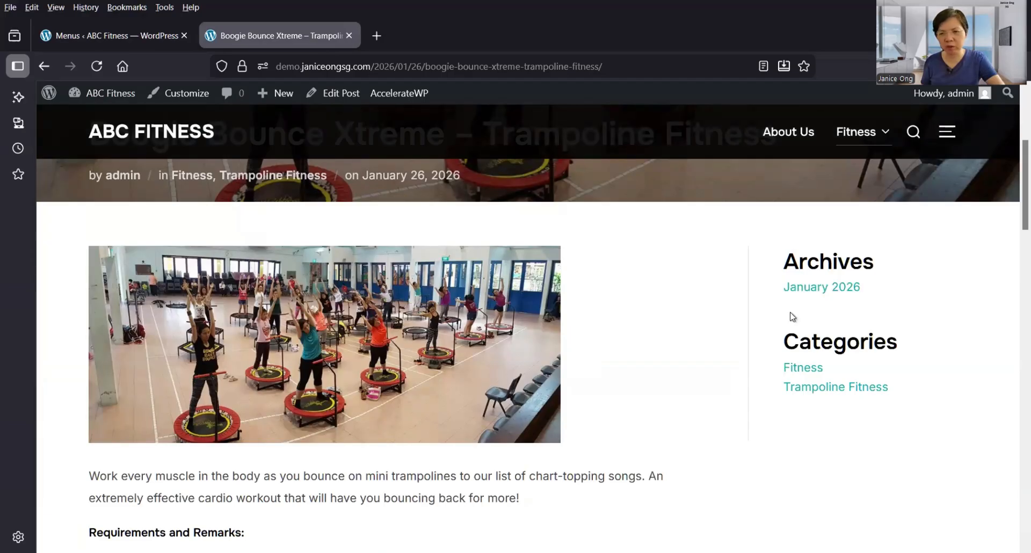
scroll(789, 387, up, 2)
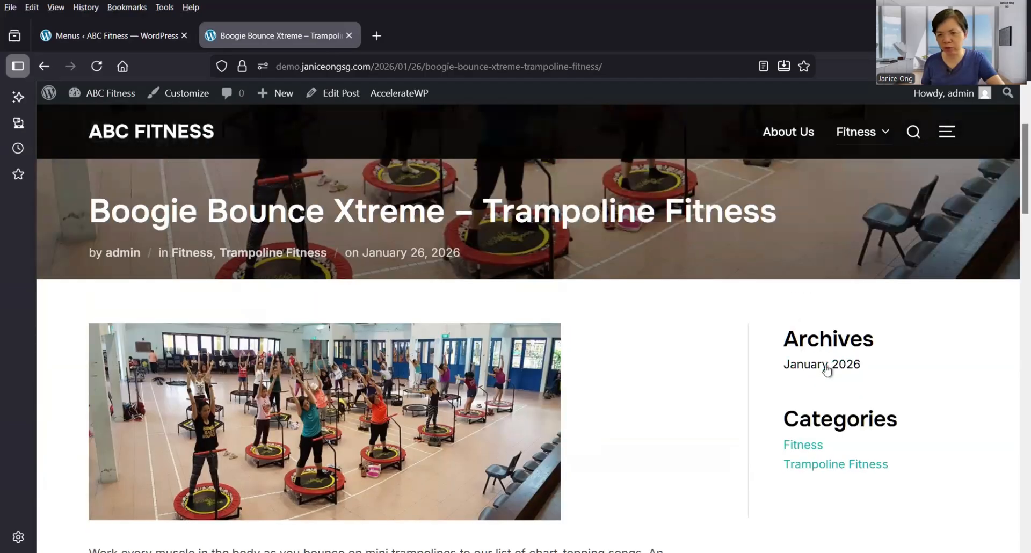
scroll(800, 394, down, 2)
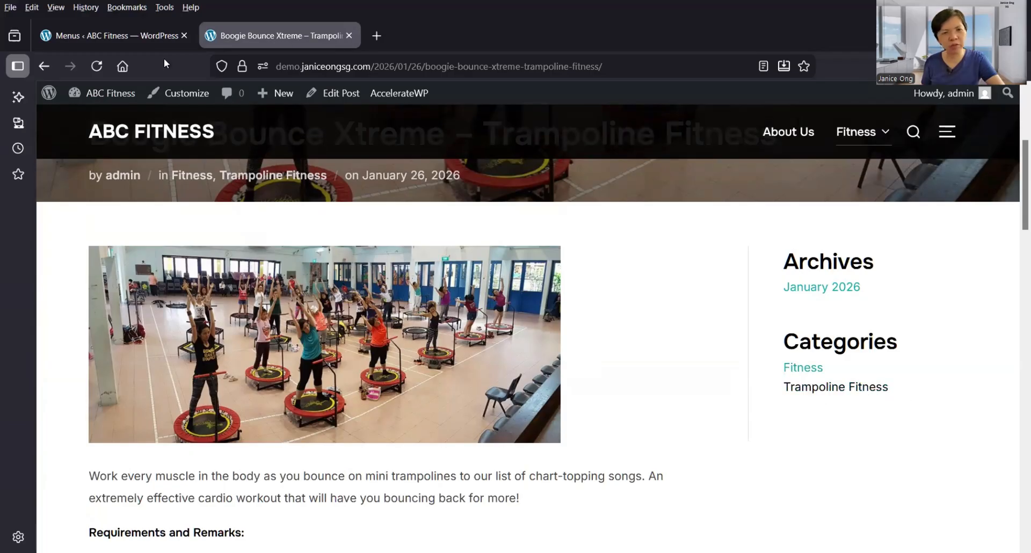
click(118, 36)
scroll(317, 335, down, 5)
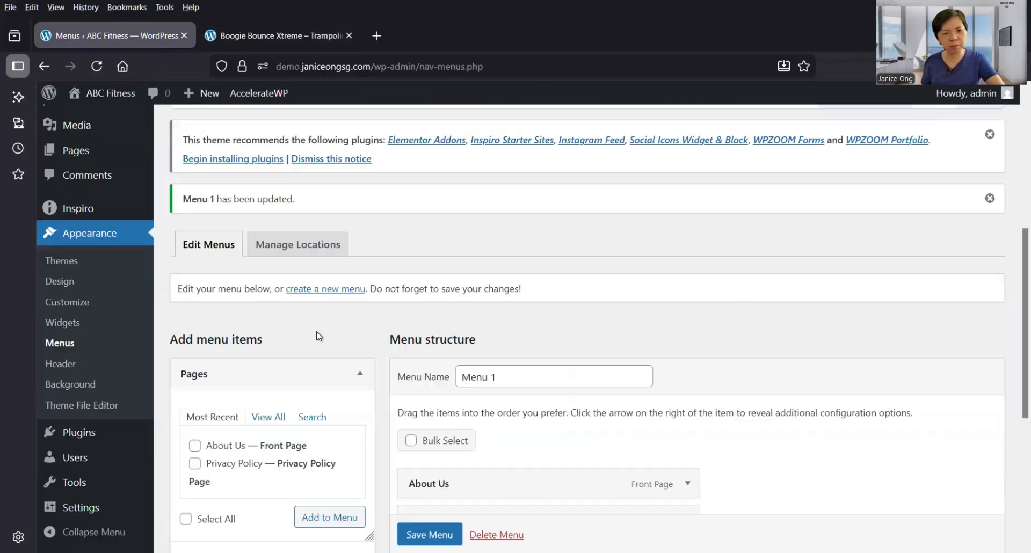
Open the site's Widgets page and expand the Blog Sidebar area.
scroll(362, 364, down, 3)
scroll(361, 364, down, 2)
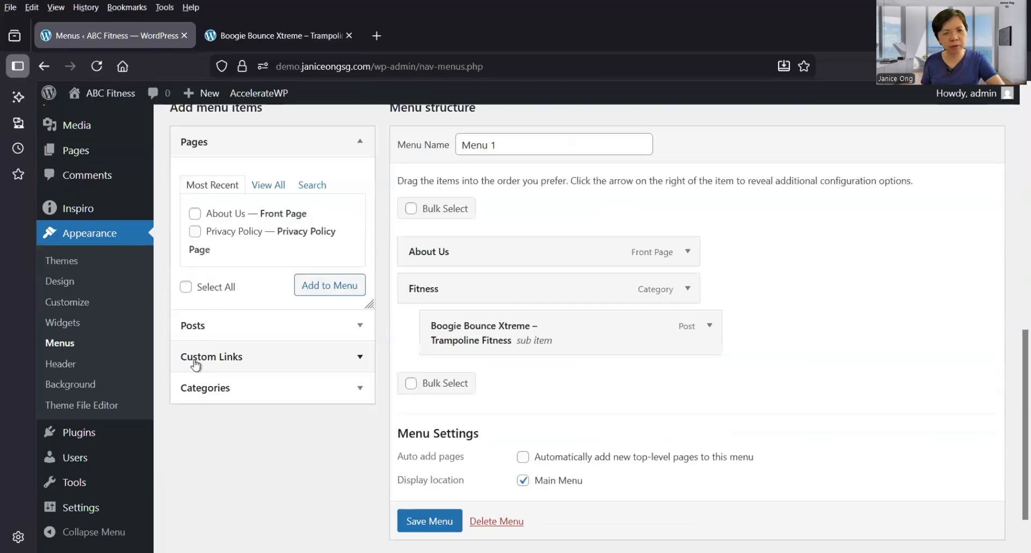
click(63, 323)
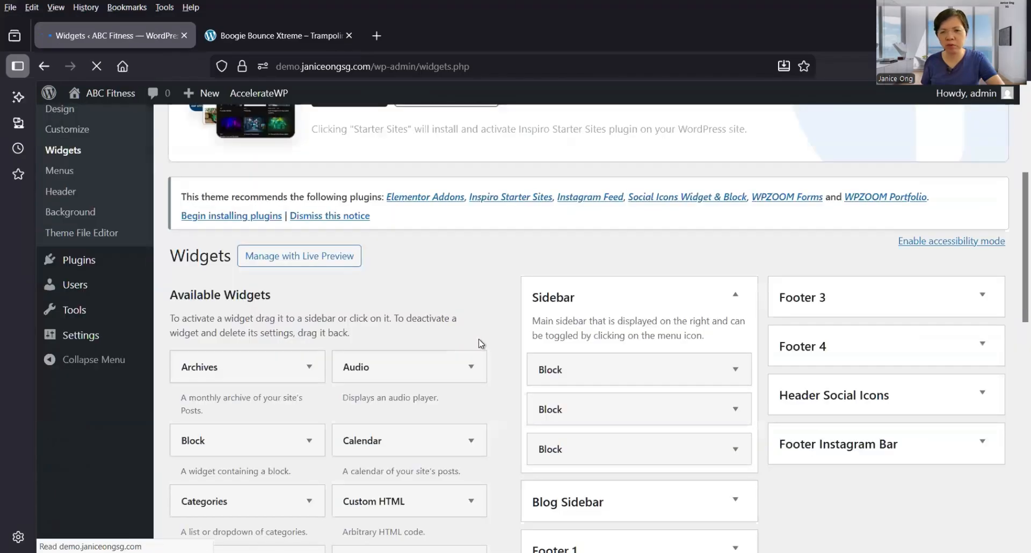
scroll(746, 351, down, 3)
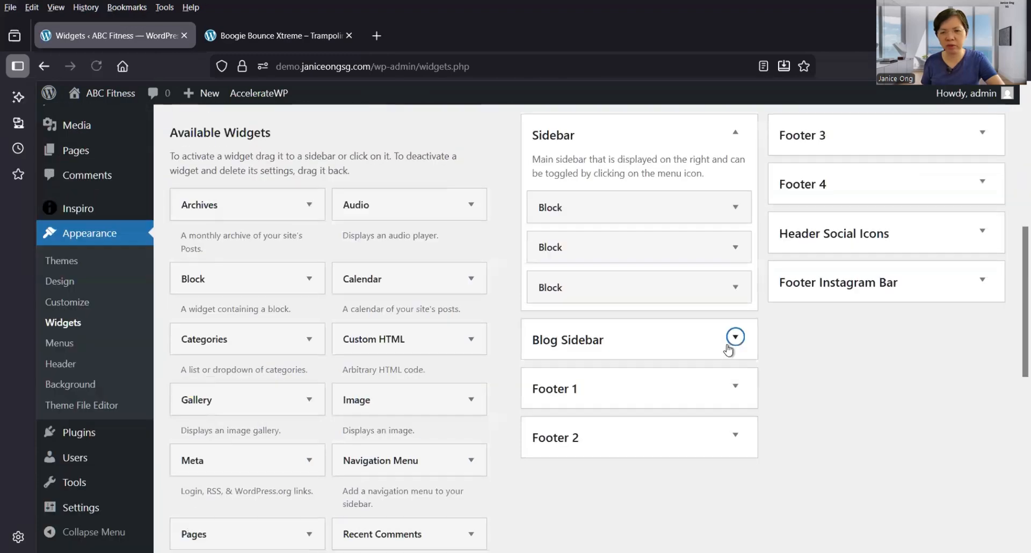
click(736, 339)
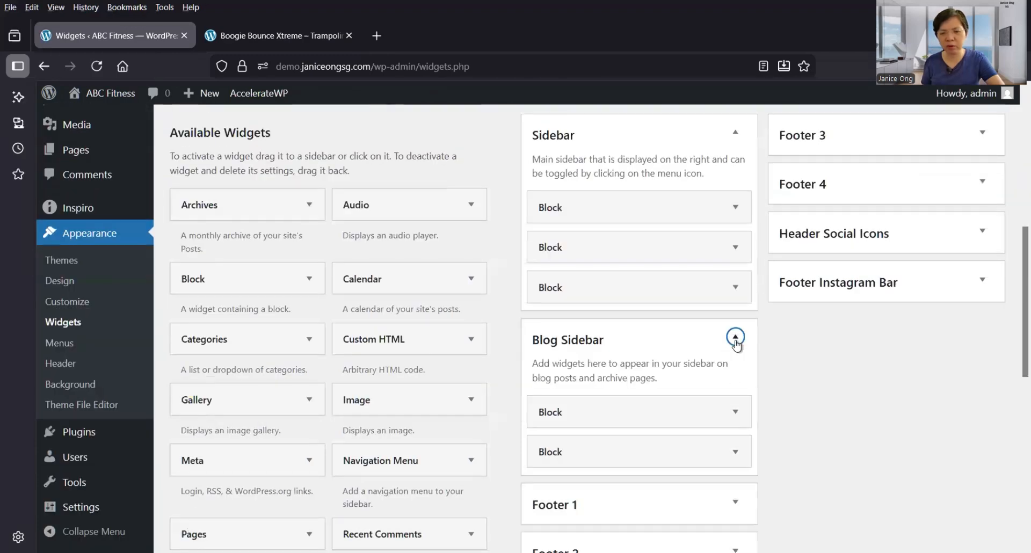
Delete the Archives and Categories block widgets from the Blog Sidebar.
scroll(737, 345, down, 3)
click(733, 259)
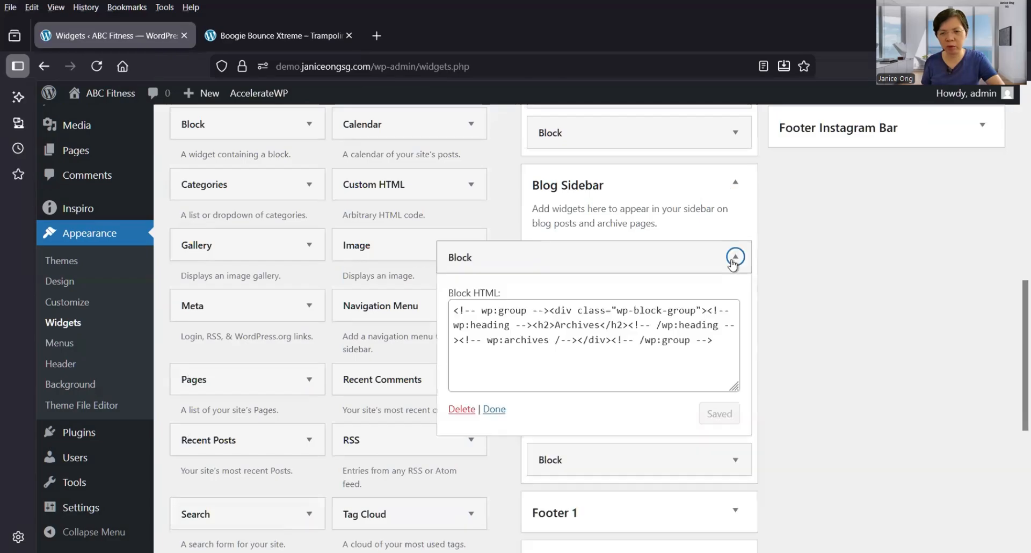
click(614, 350)
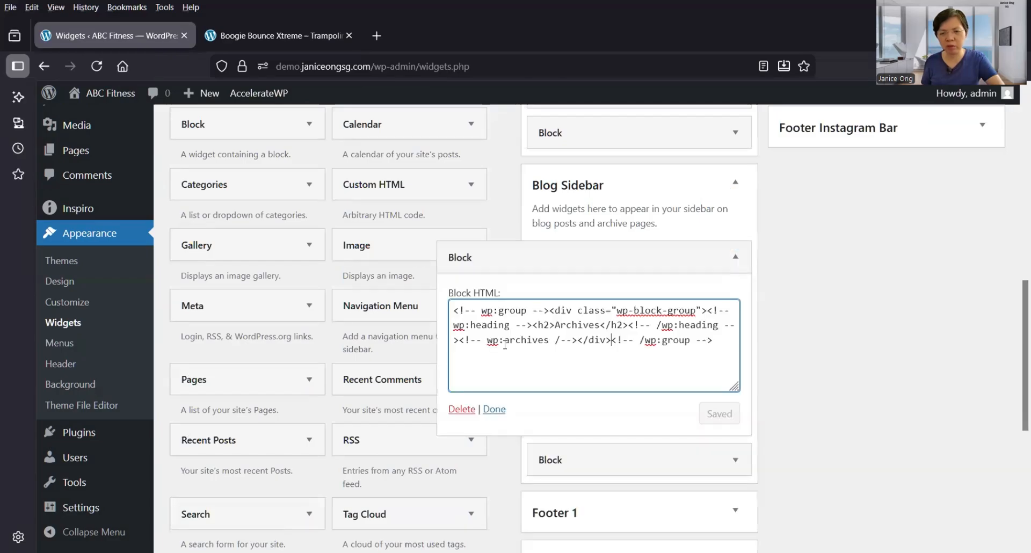
click(453, 410)
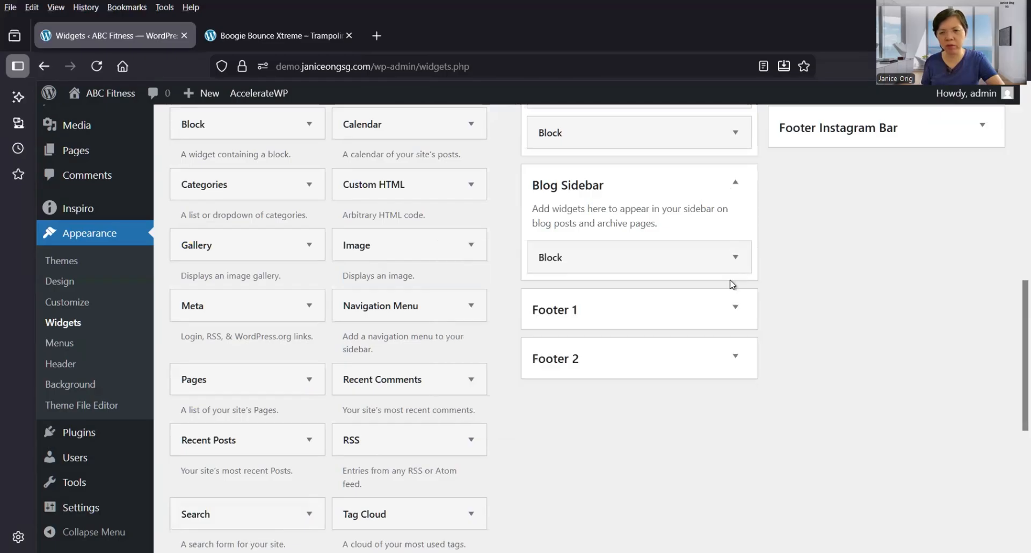
click(734, 258)
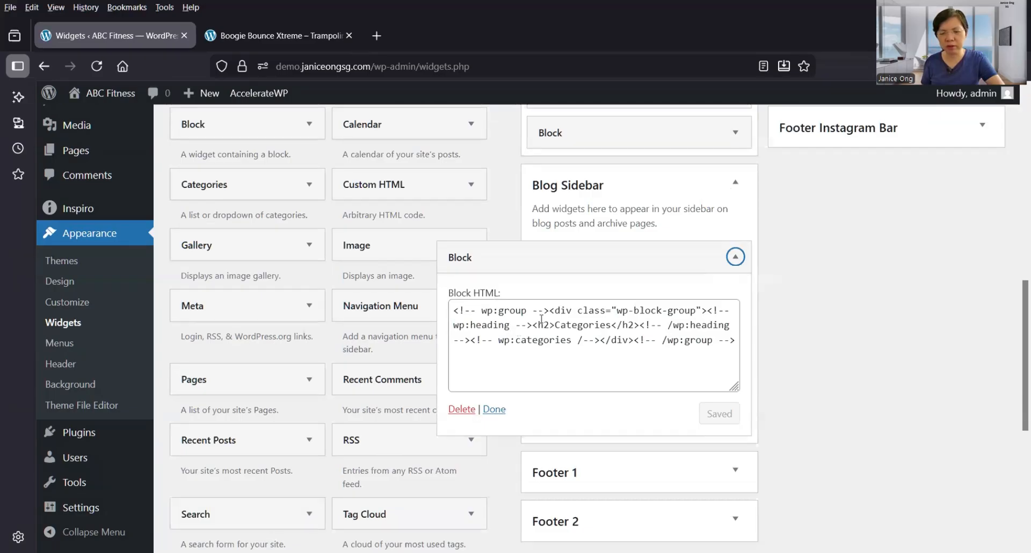
click(459, 411)
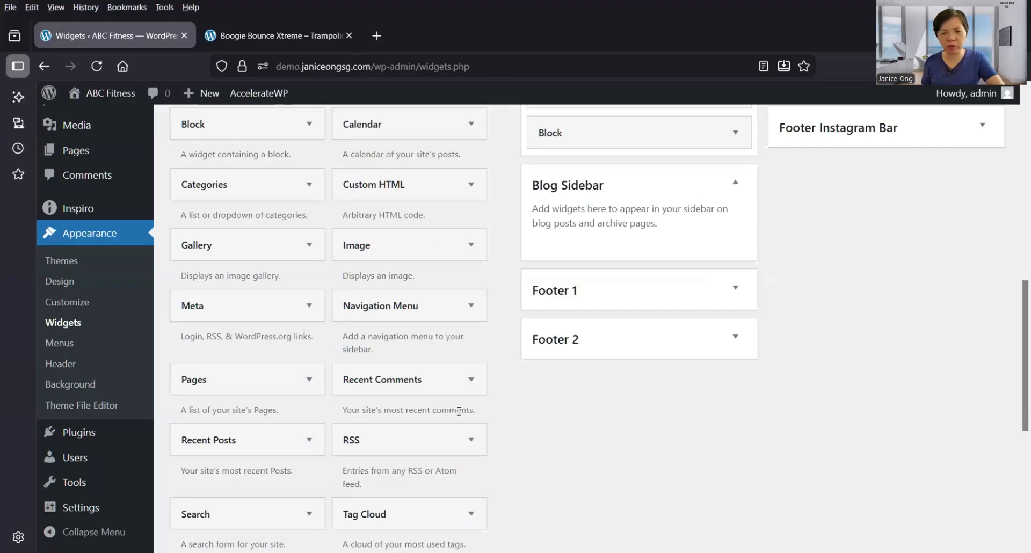
Add the Categories widget from the available widgets to the Blog Sidebar.
scroll(298, 412, up, 3)
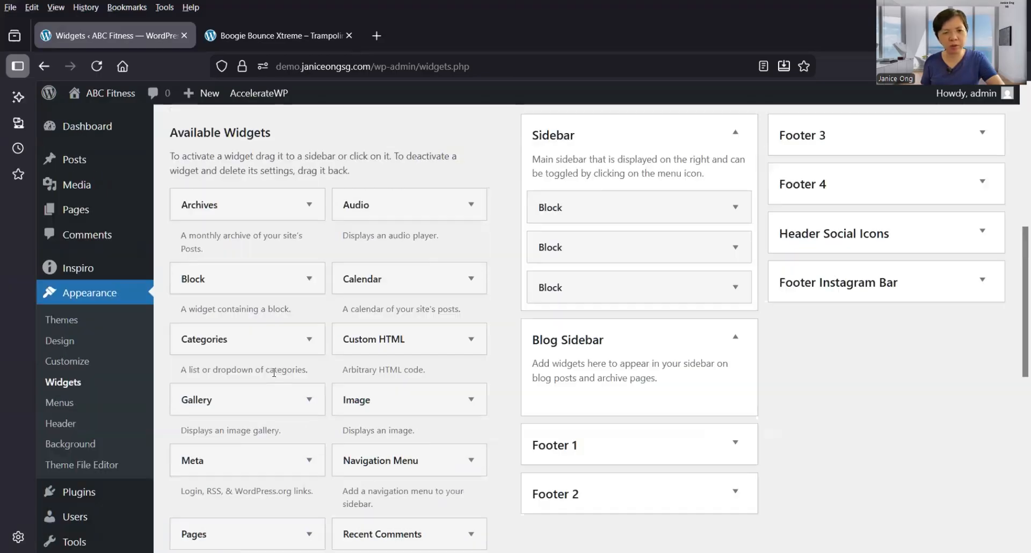
click(272, 352)
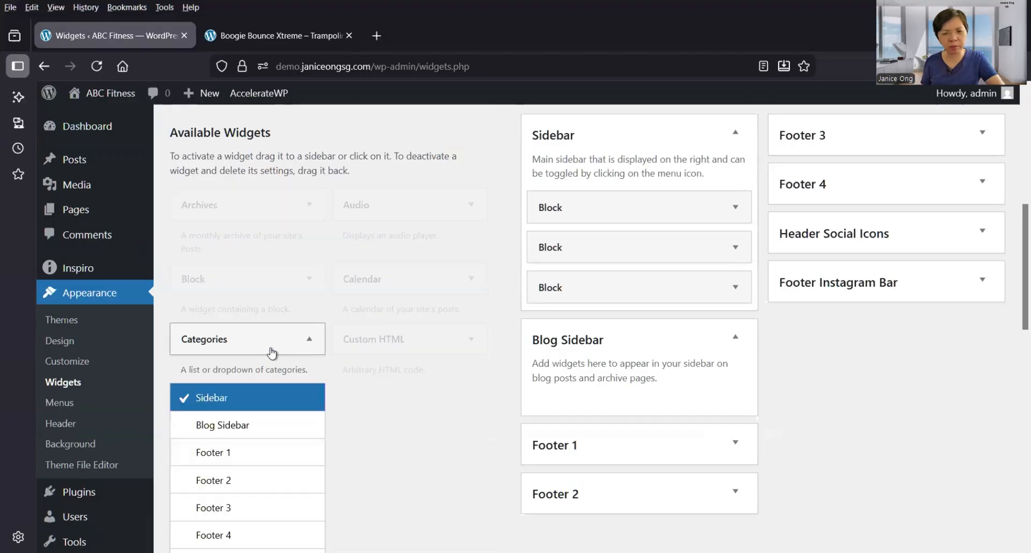
click(253, 427)
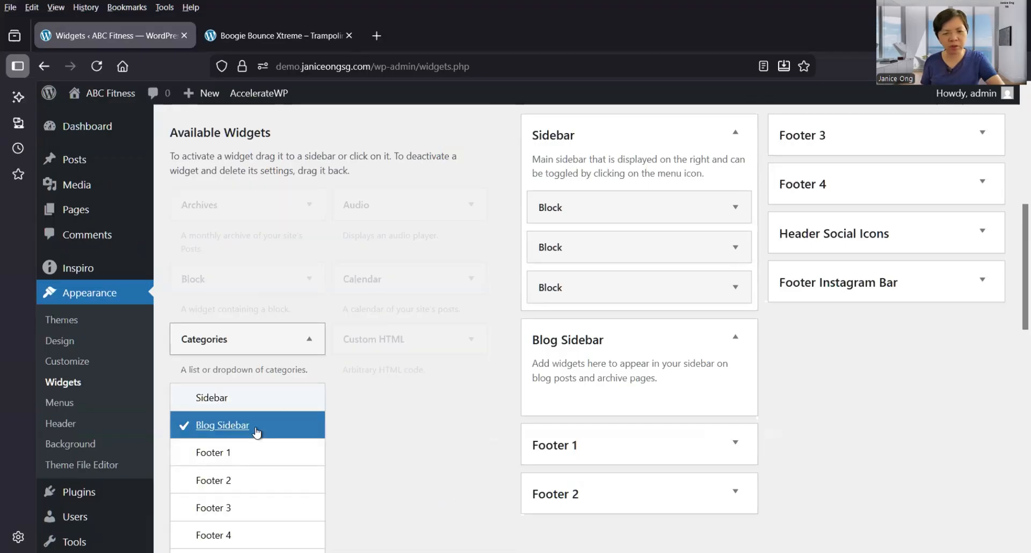
scroll(300, 430, down, 3)
click(292, 468)
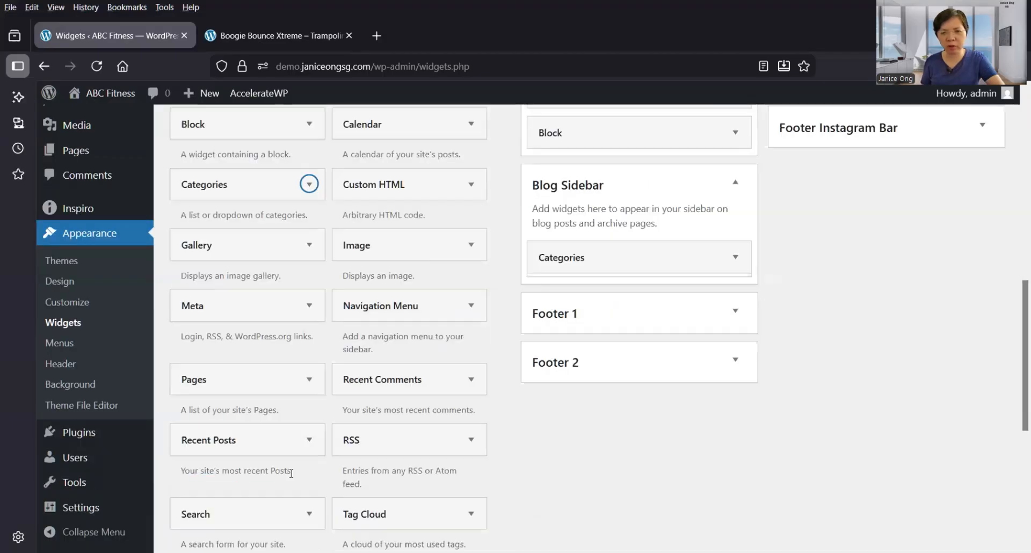
Title the Blog Sidebar's Categories widget "Categories", save it and close its settings.
click(566, 307)
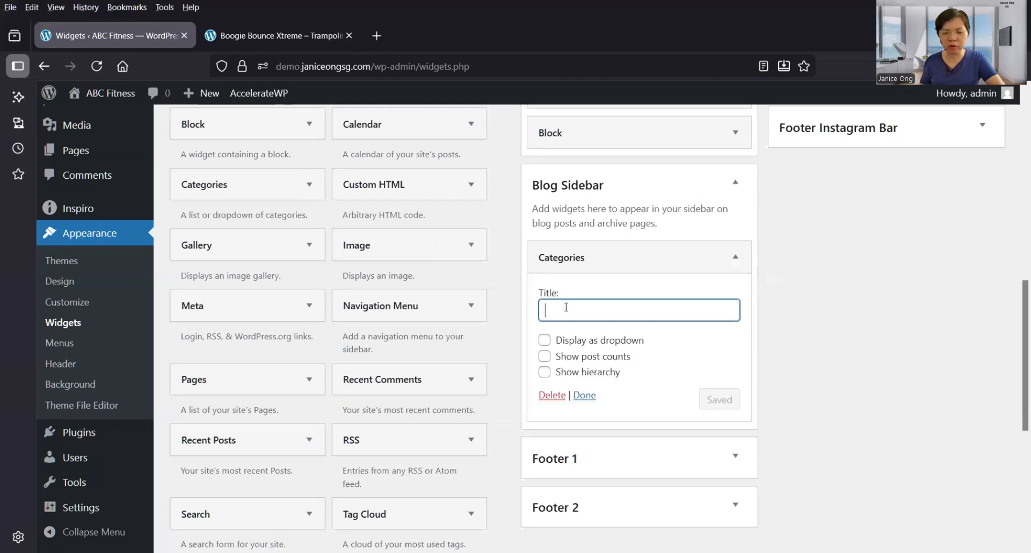
text(Catego)
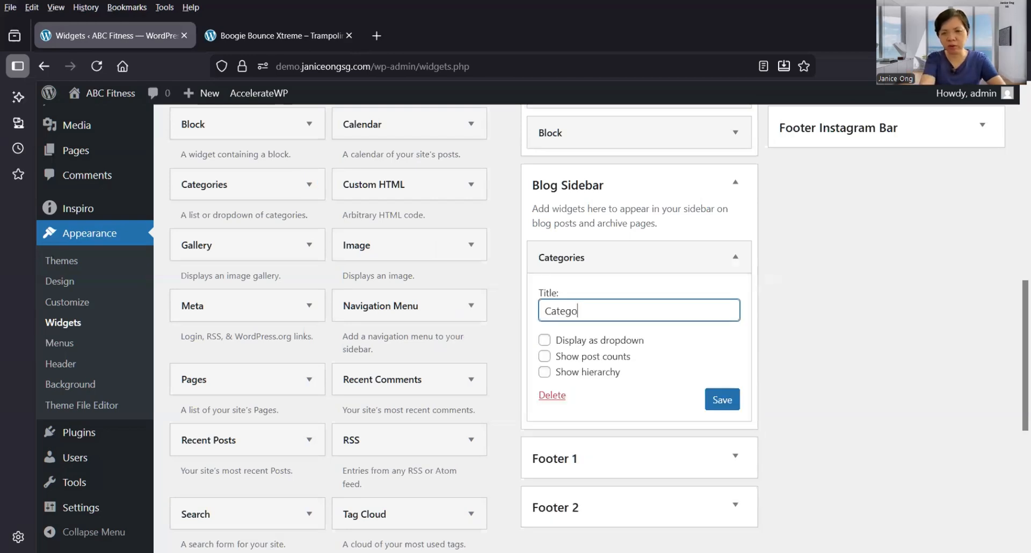
text(ries)
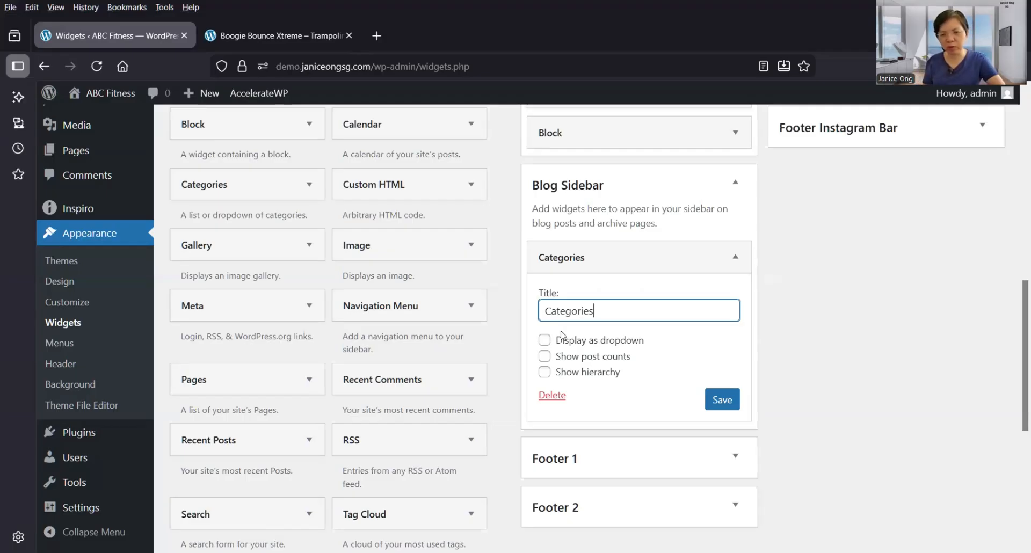
click(725, 404)
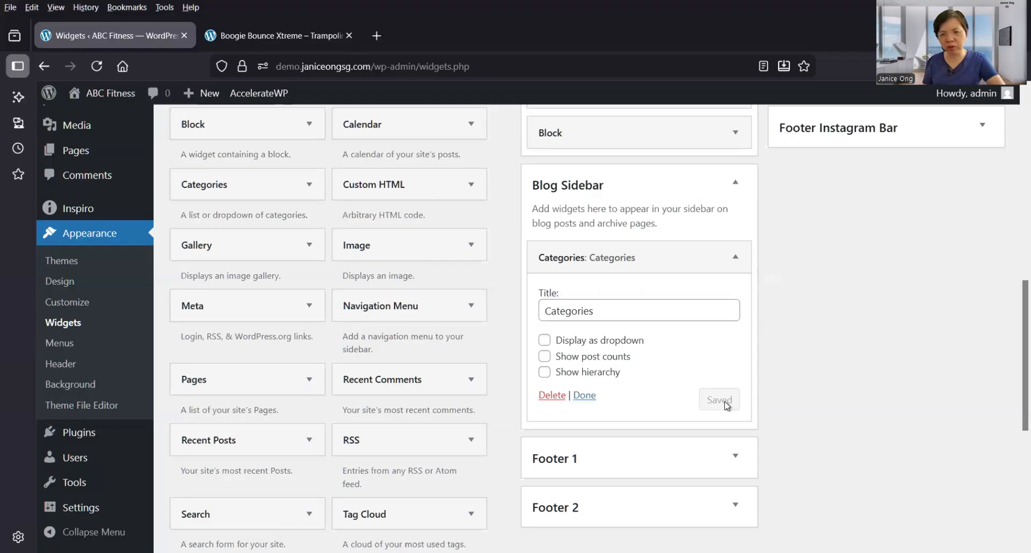
click(582, 397)
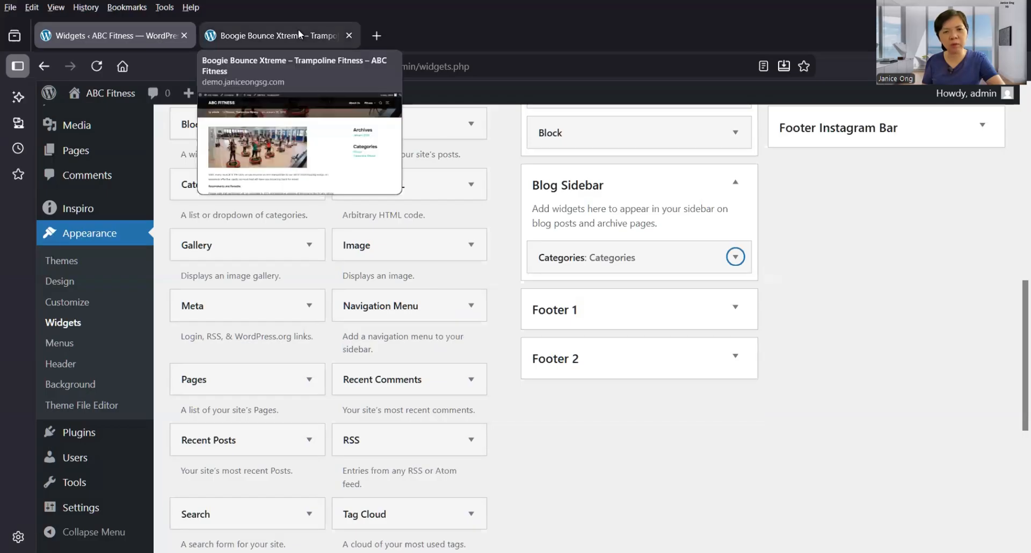
Reload the Boogie Bounce Xtreme post to check its sidebar, and return to the Widgets page.
click(274, 36)
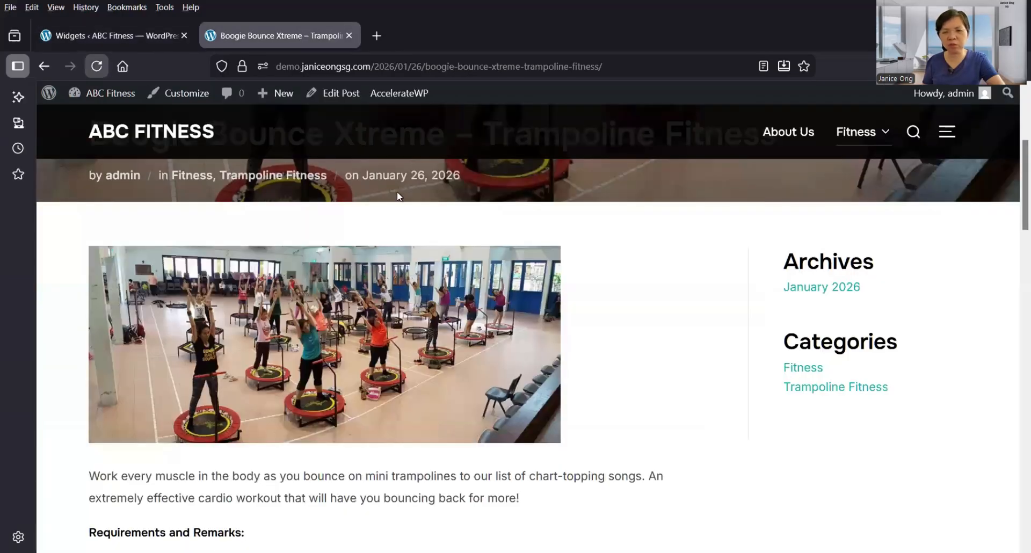
key(F5)
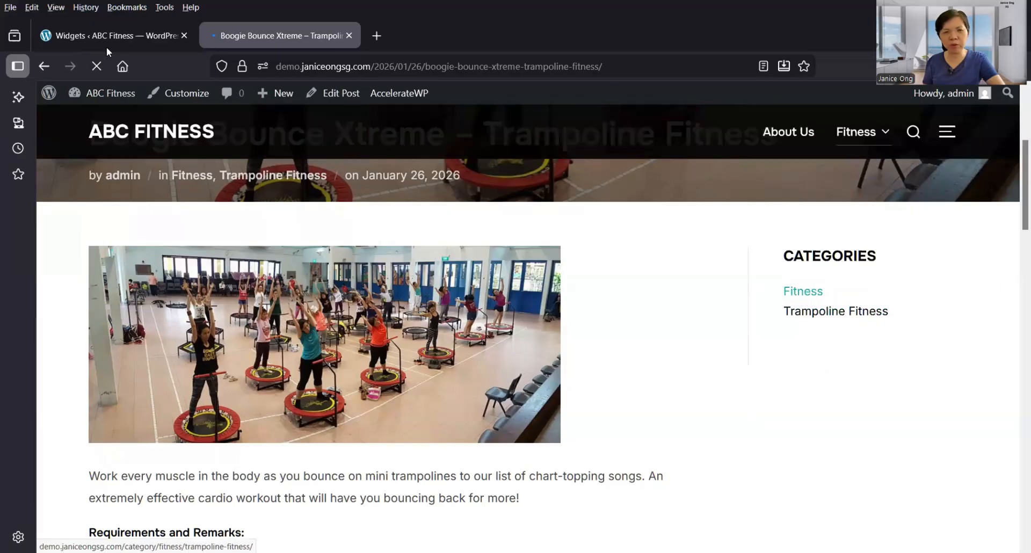
click(141, 47)
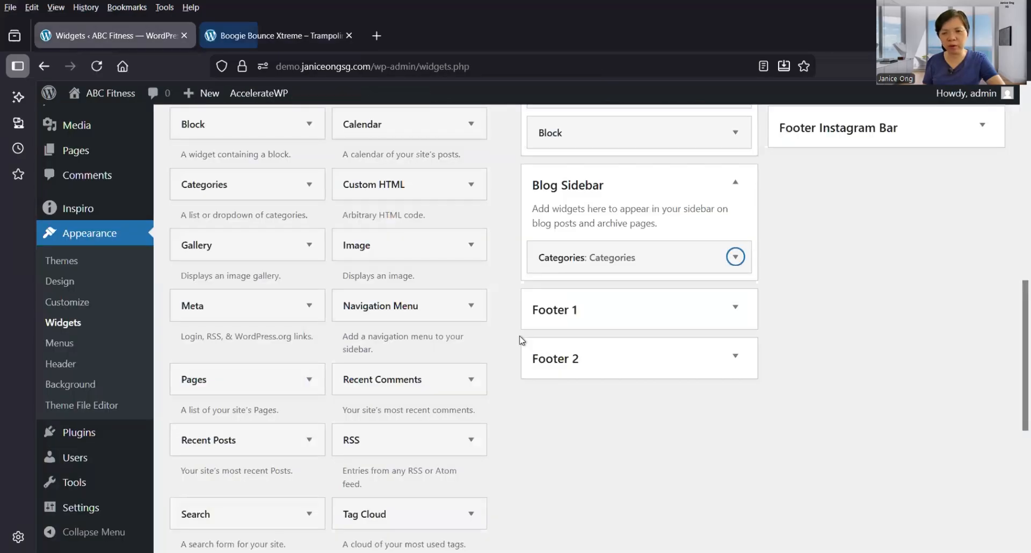
Look over the footer widget areas, check the bottom of the Boogie Bounce Xtreme post, and return to the Widgets page.
scroll(835, 290, up, 2)
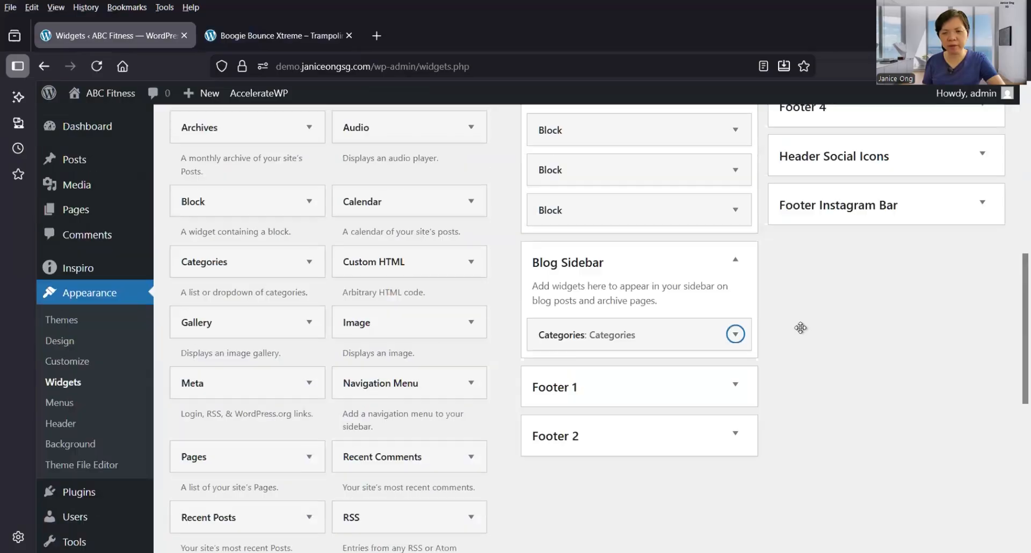
scroll(753, 341, down, 5)
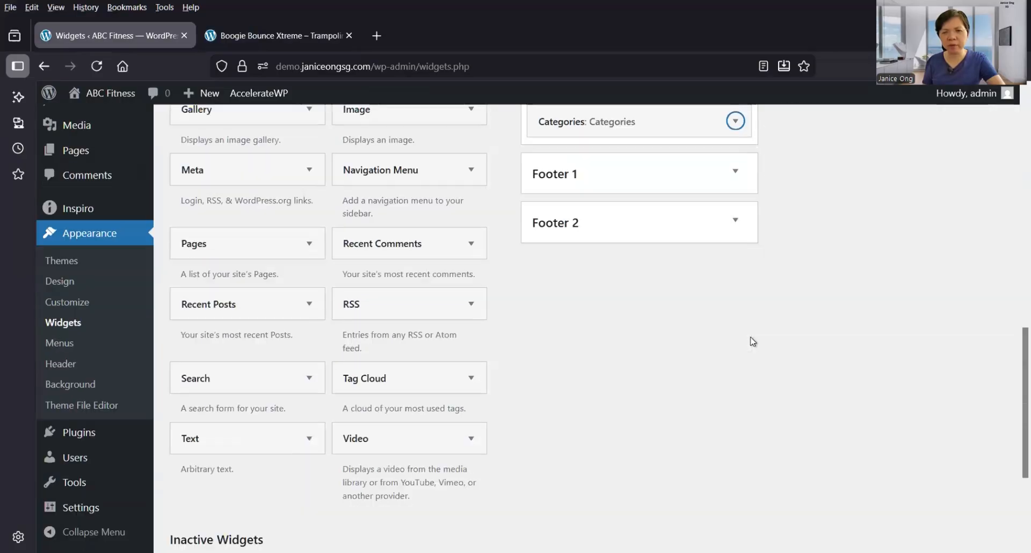
scroll(752, 341, up, 1)
scroll(752, 342, up, 1)
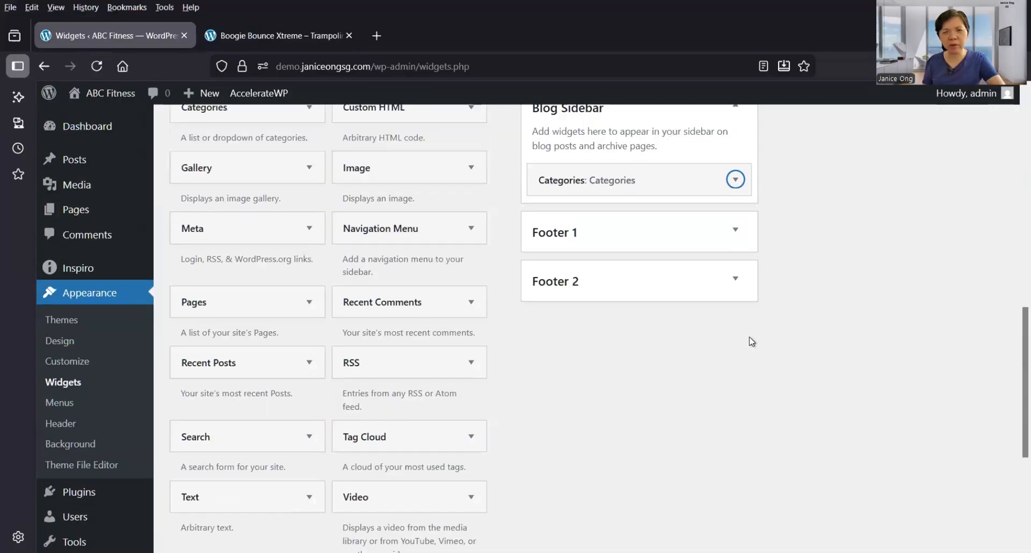
click(304, 35)
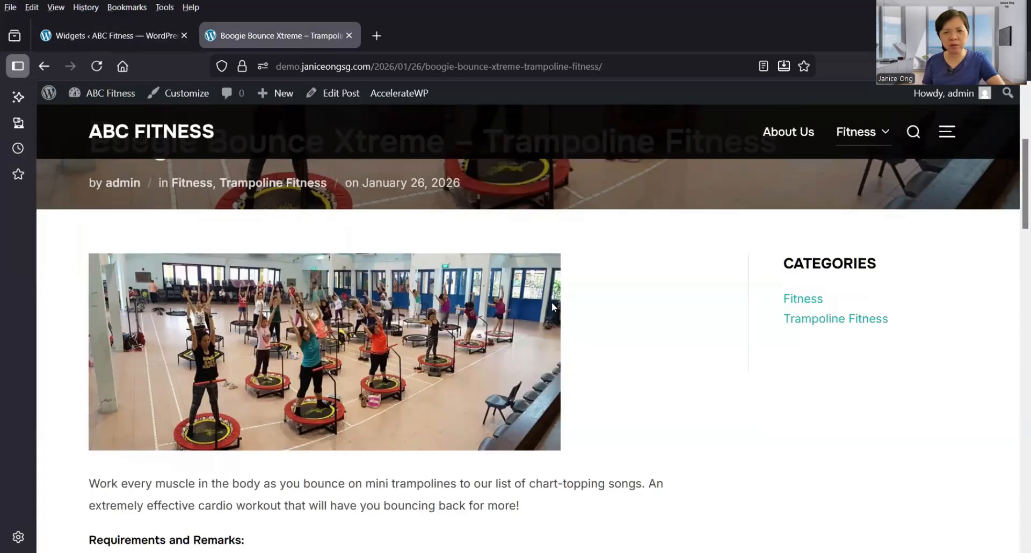
scroll(552, 301, down, 10)
scroll(553, 303, down, 5)
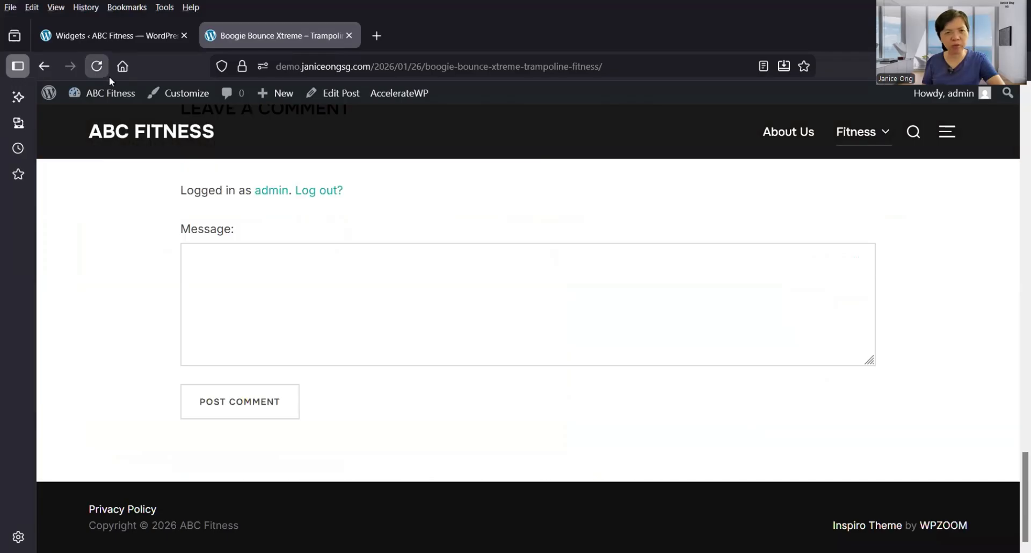
click(117, 33)
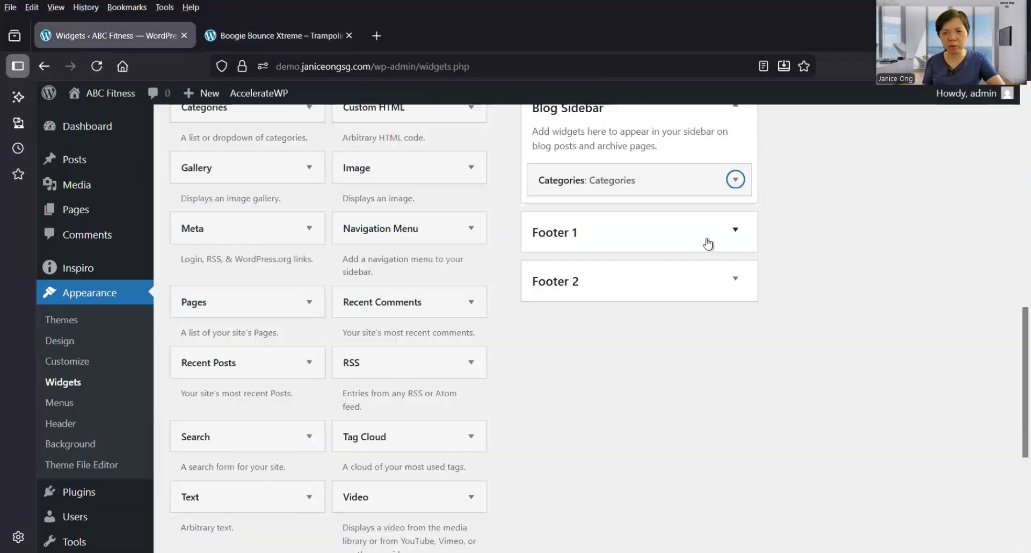
Expand the Footer 1 area and add a Text widget to it.
click(700, 241)
scroll(415, 397, down, 5)
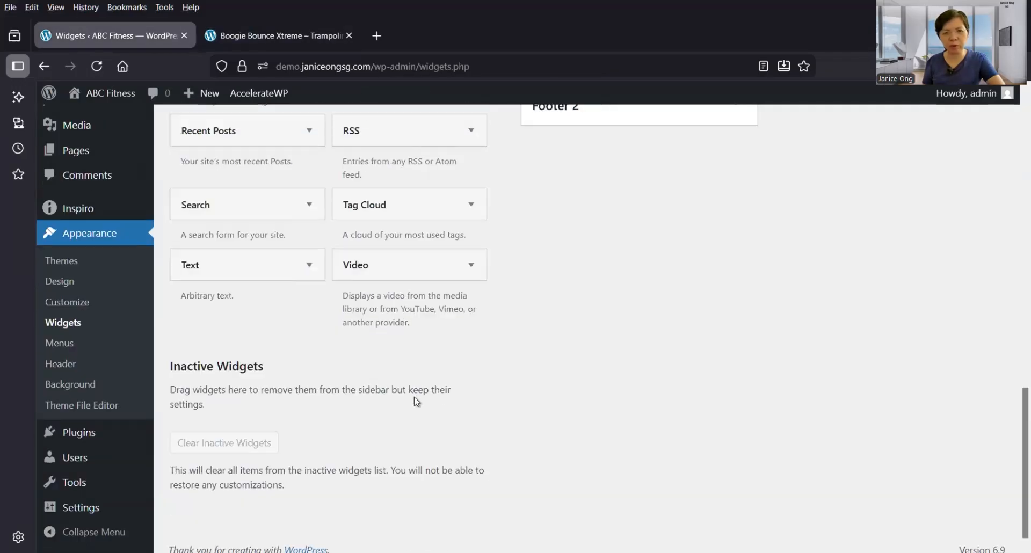
scroll(274, 346, up, 2)
click(273, 344)
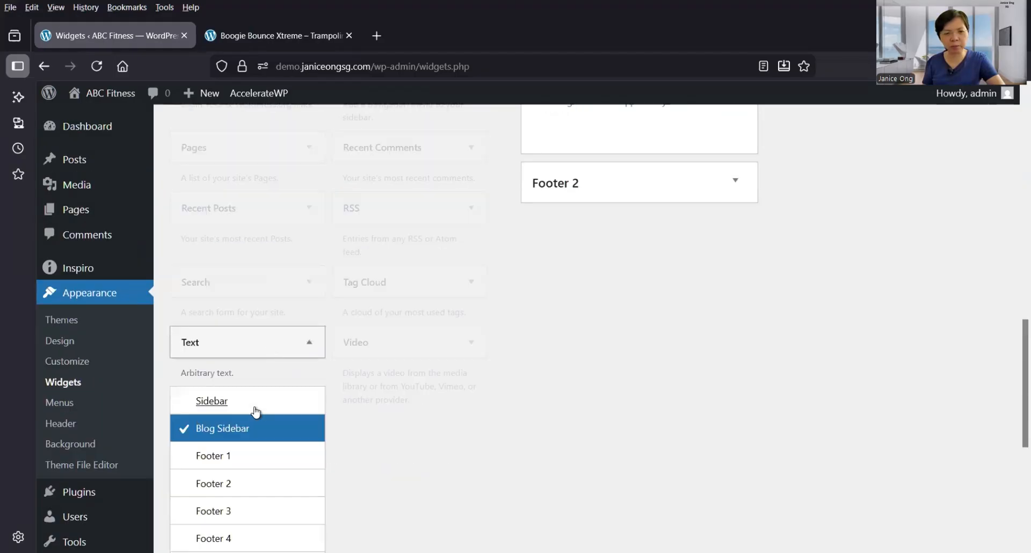
click(264, 461)
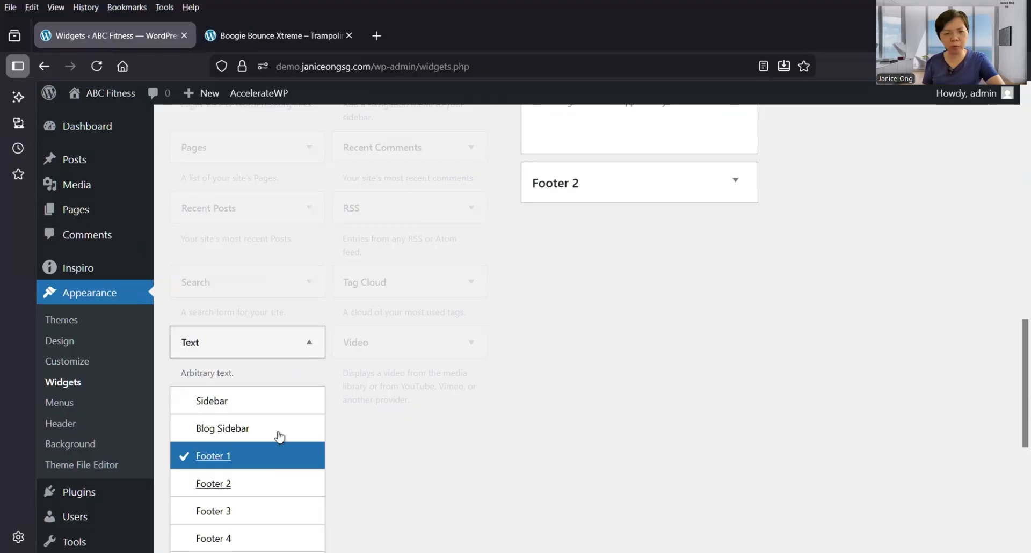
key(Return)
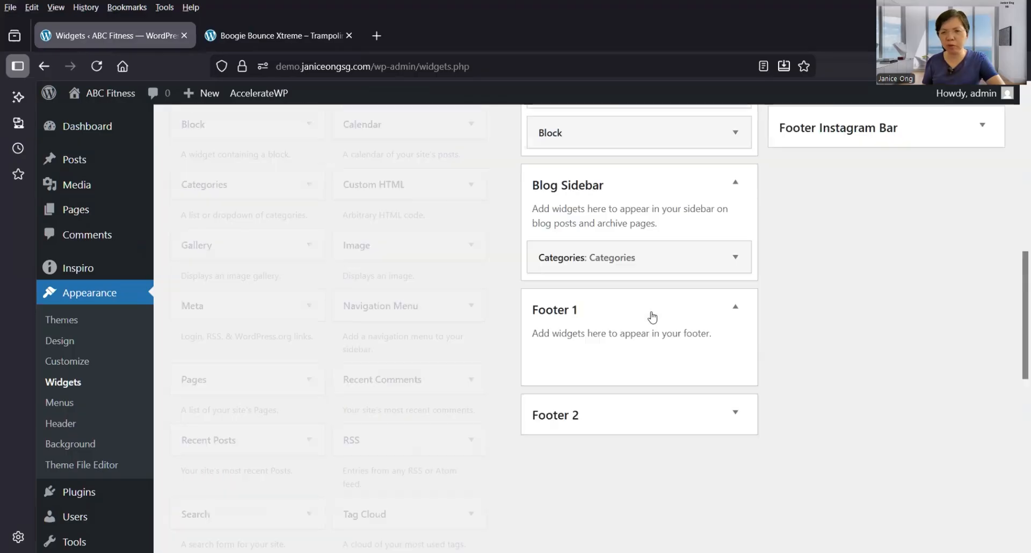
scroll(797, 241, up, 4)
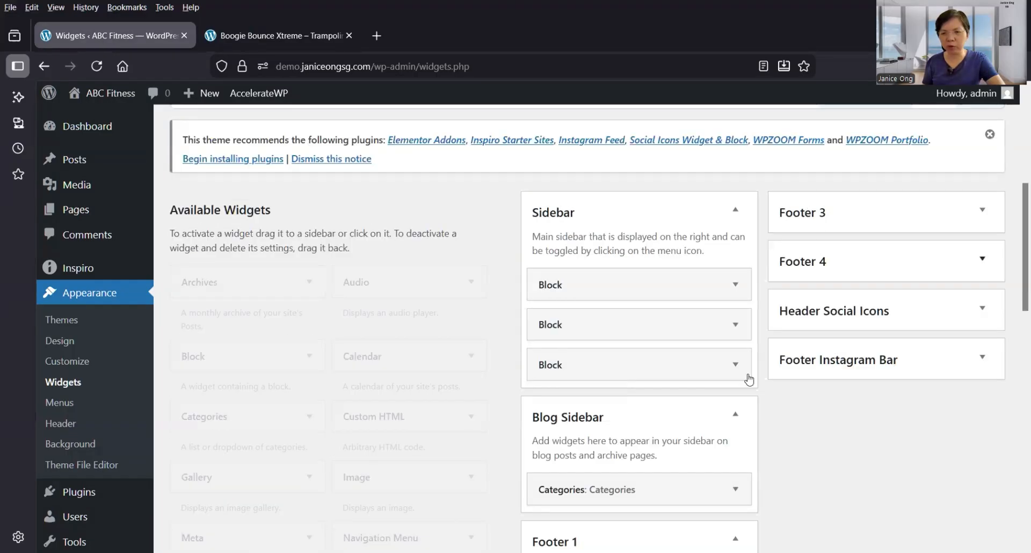
scroll(763, 338, down, 3)
scroll(757, 365, down, 2)
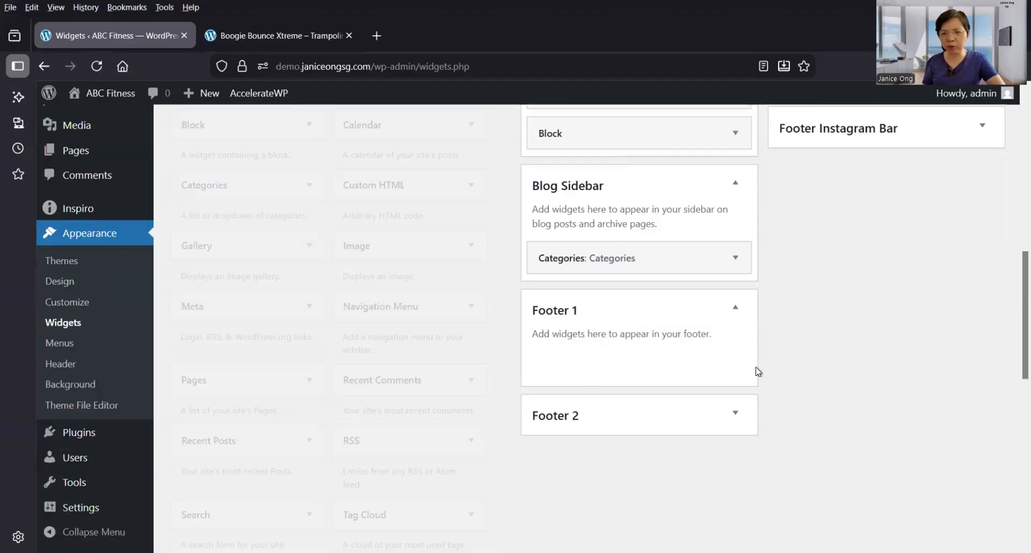
scroll(757, 372, down, 4)
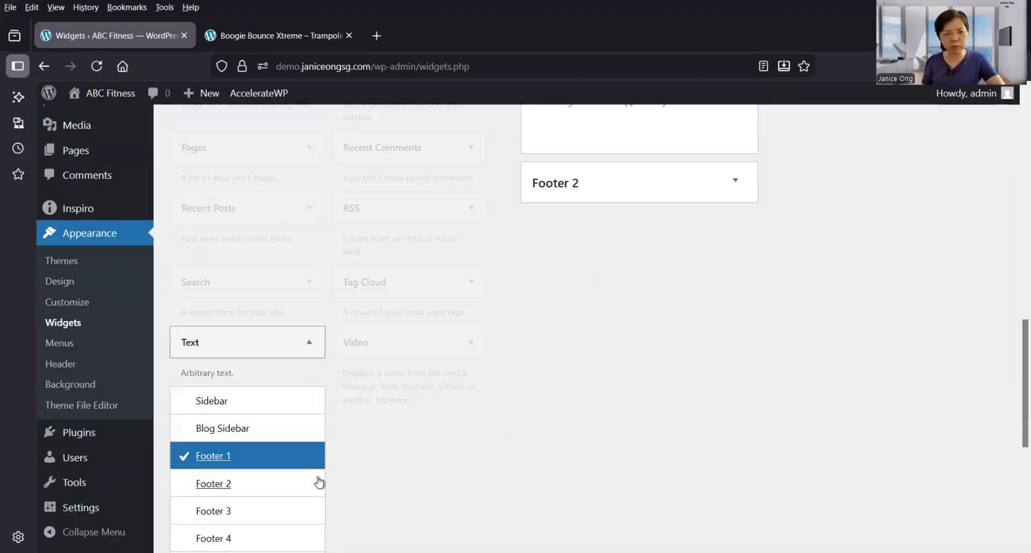
scroll(320, 480, down, 4)
click(270, 397)
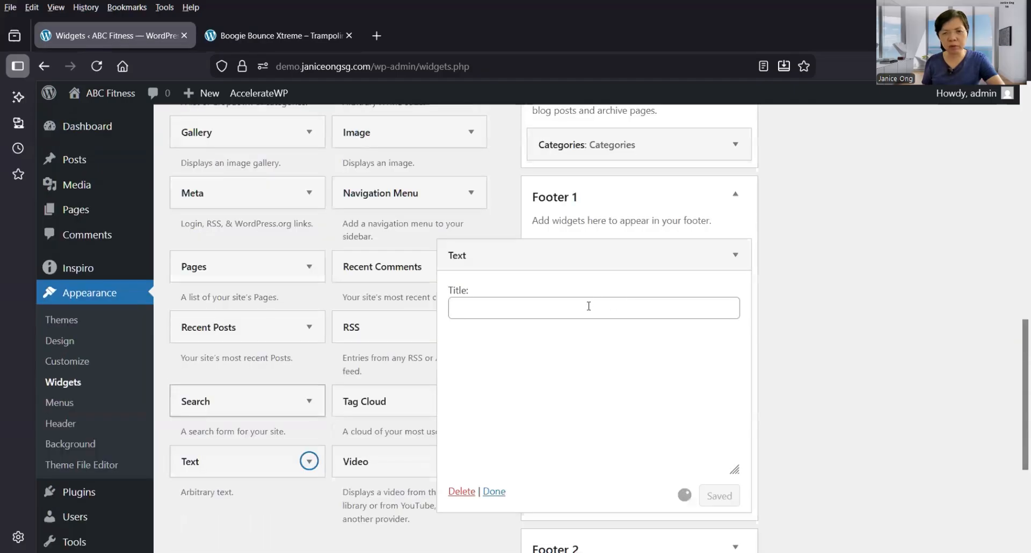
Title the Footer 1 Text widget "Information" and enter "About Us" as its body text.
click(589, 307)
text(Inf)
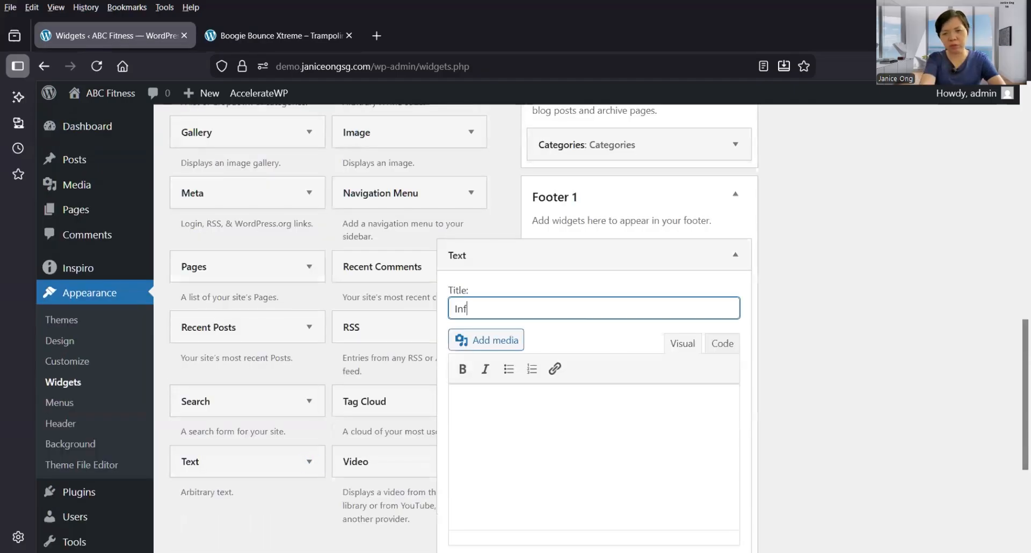
text(ormation)
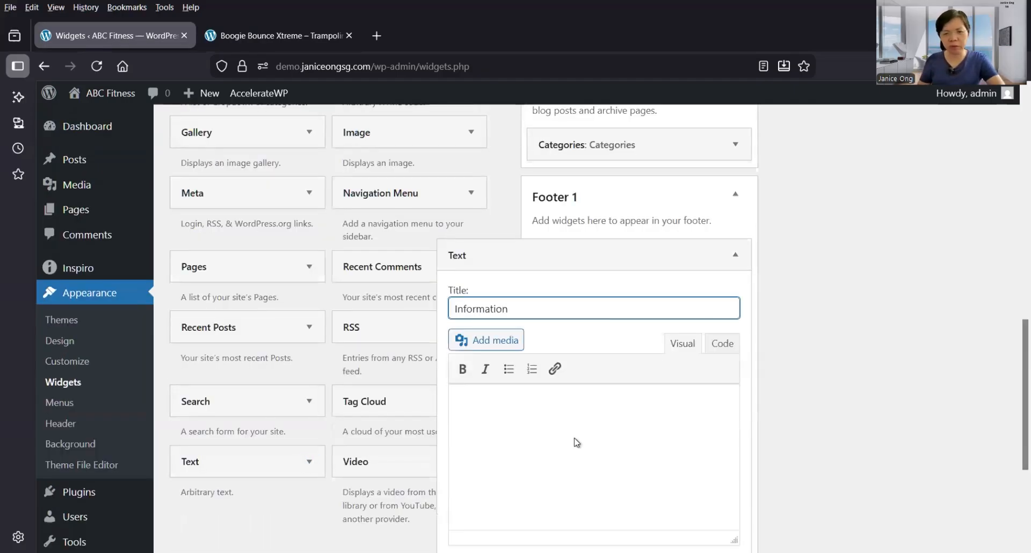
click(566, 435)
text(Ab)
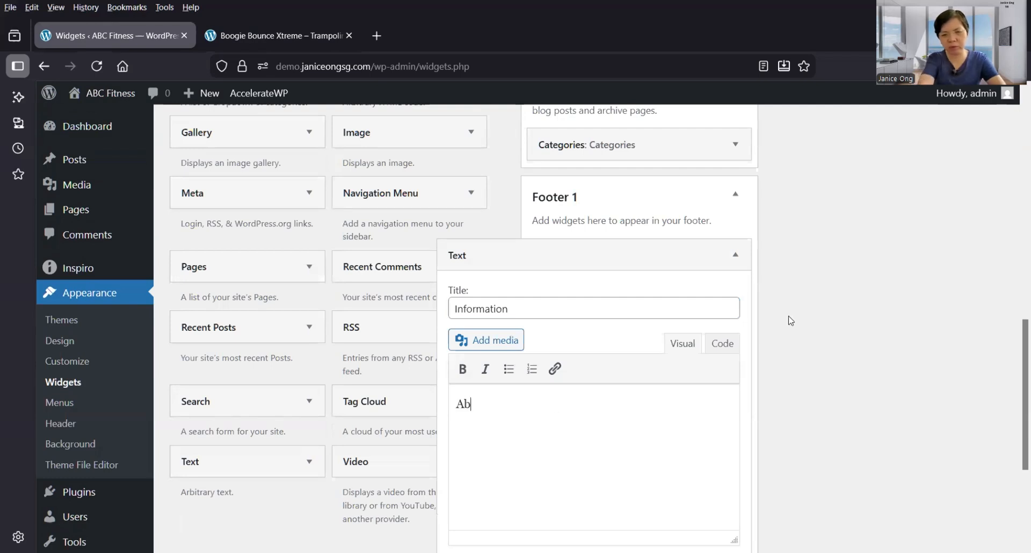
text(out Us)
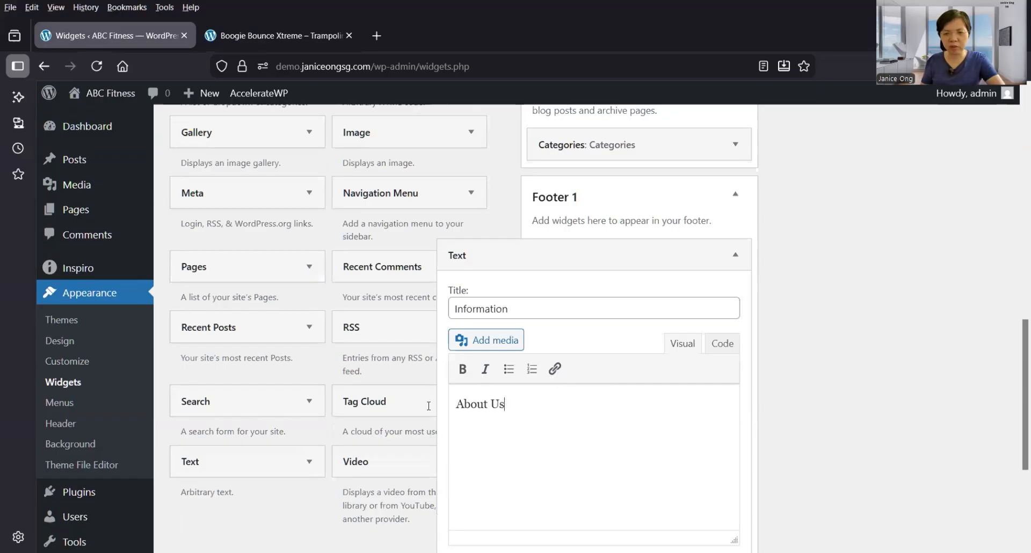
Link the "About Us" text to the site's About Us page address and make it bold.
key(ctrl+a)
click(265, 37)
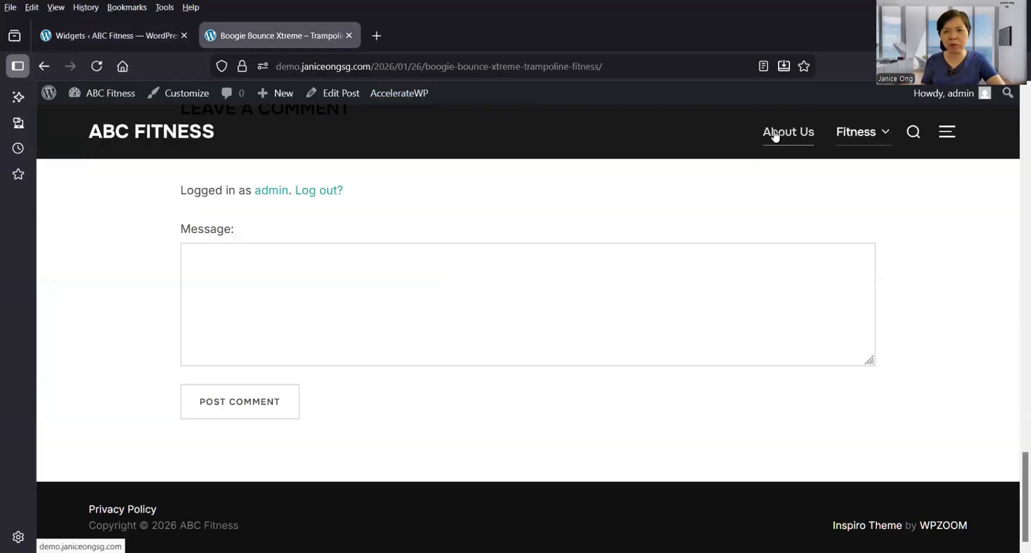
key(ctrl+Tab)
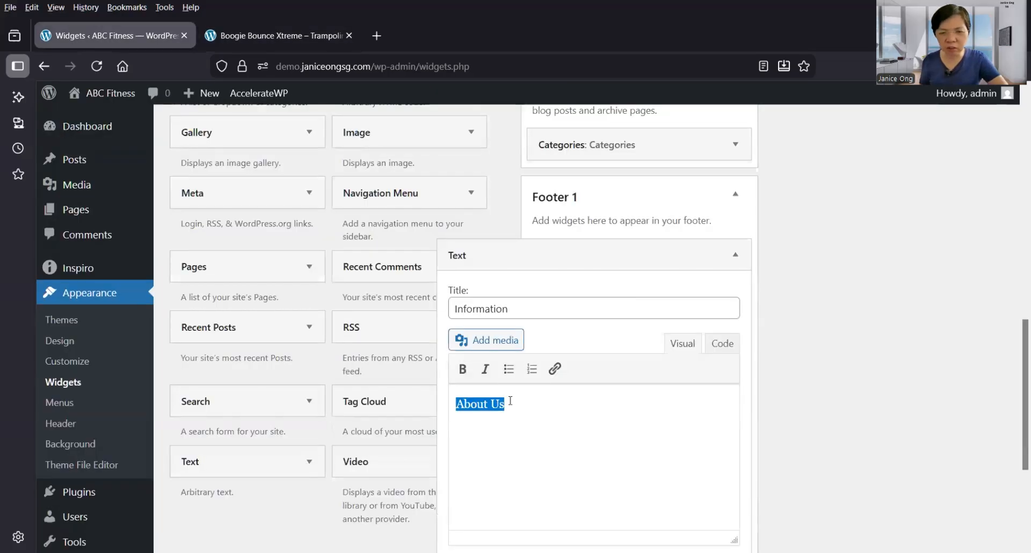
click(560, 369)
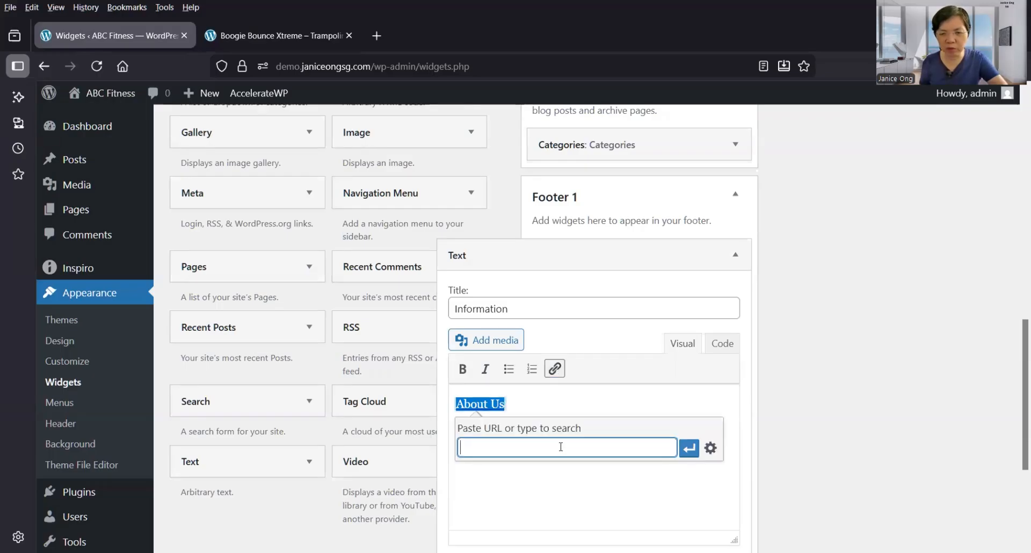
text(https://demo.janiceongsg.com/)
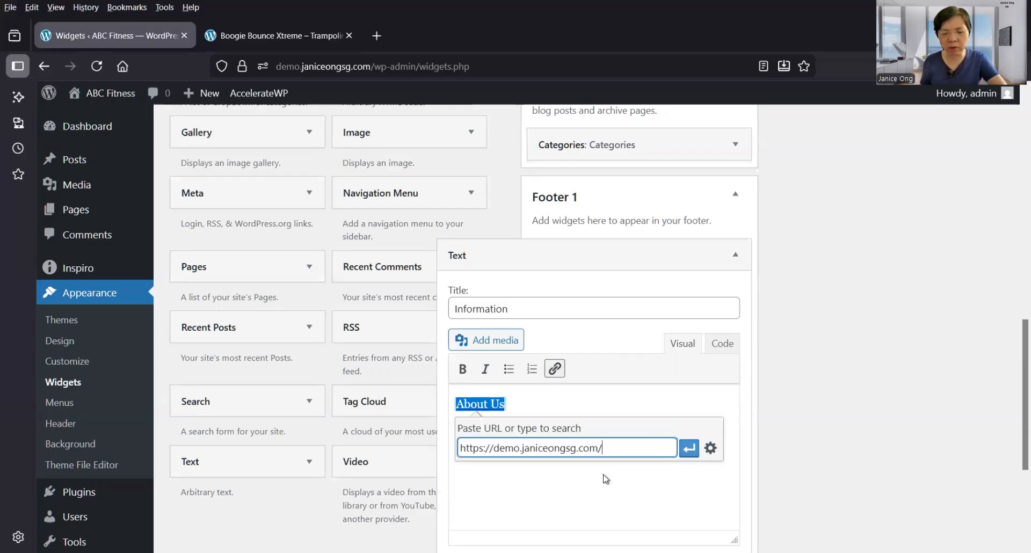
key(Return)
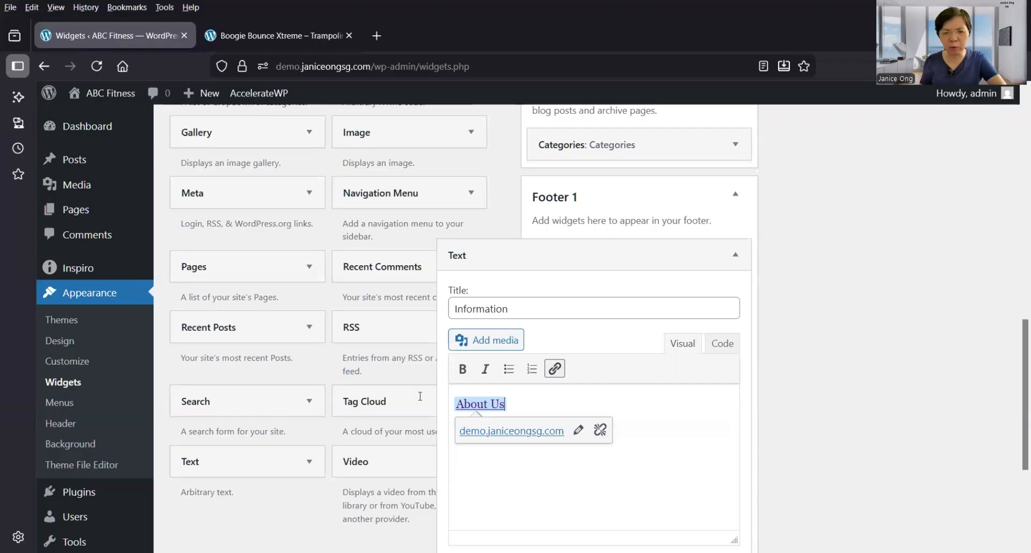
click(463, 369)
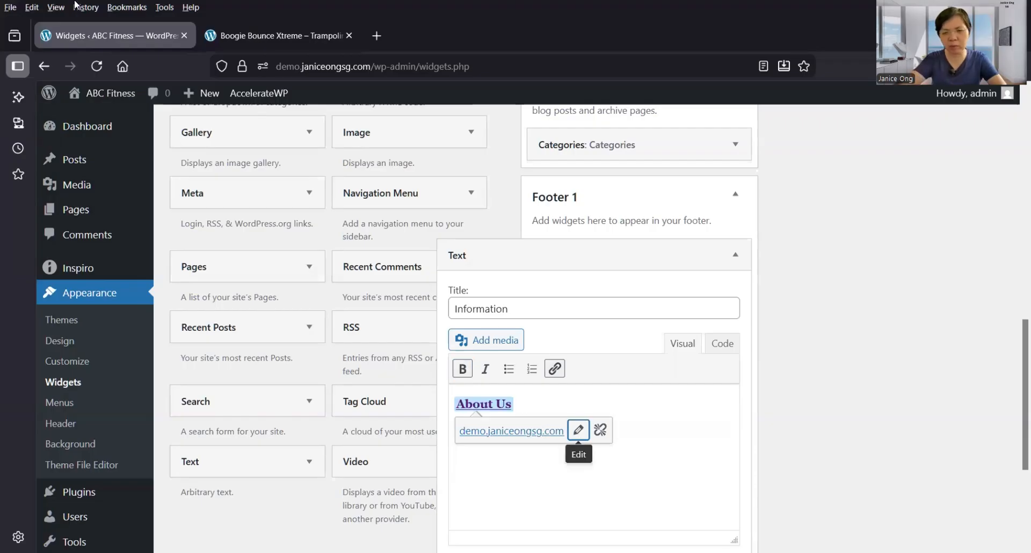
key(alt)
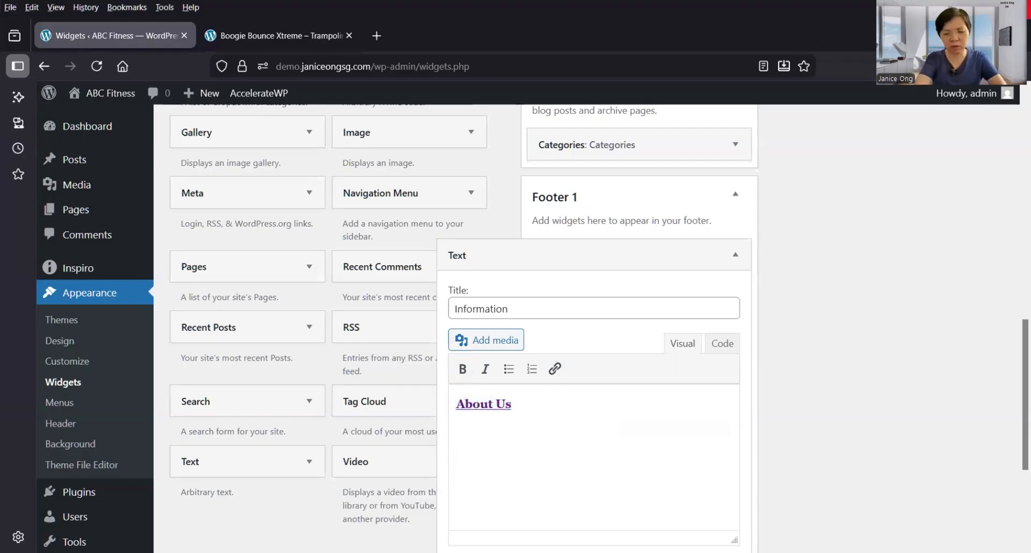
Add a "Privacy Policy" line beneath the About Us link in the Text widget.
text(Privac)
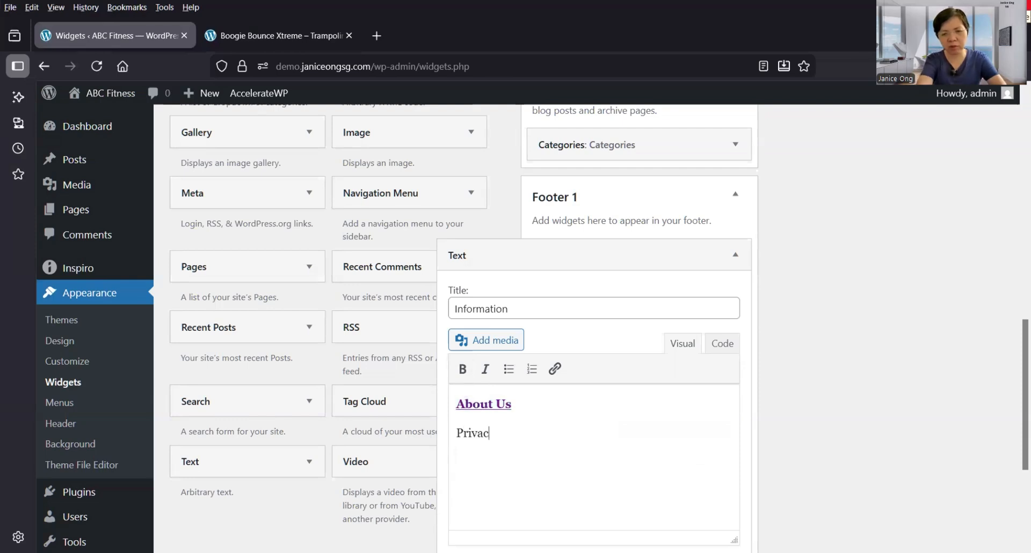
text(y Policy)
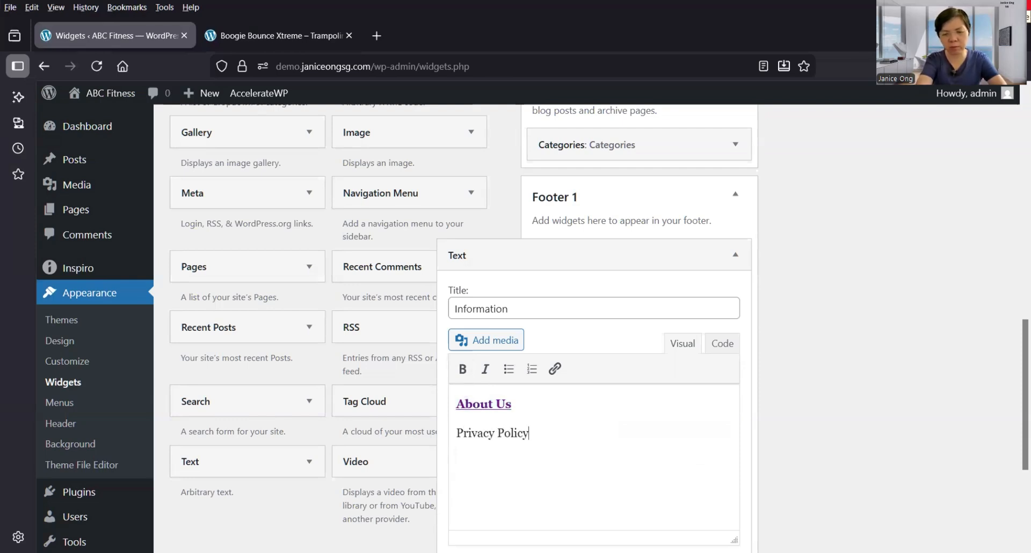
key(Return)
Open the list of all pages in a new tab and copy the Privacy Policy page's view link.
click(239, 37)
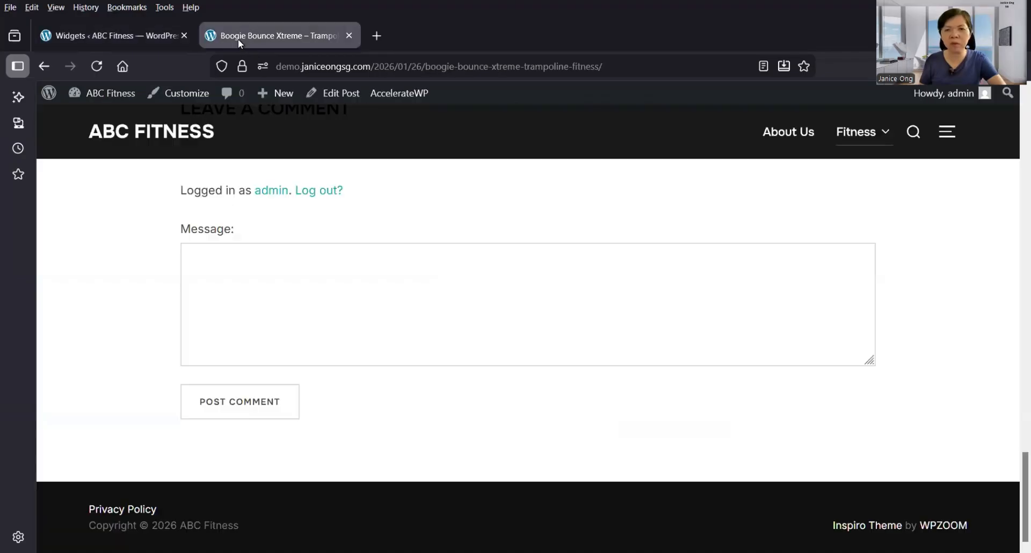
click(94, 38)
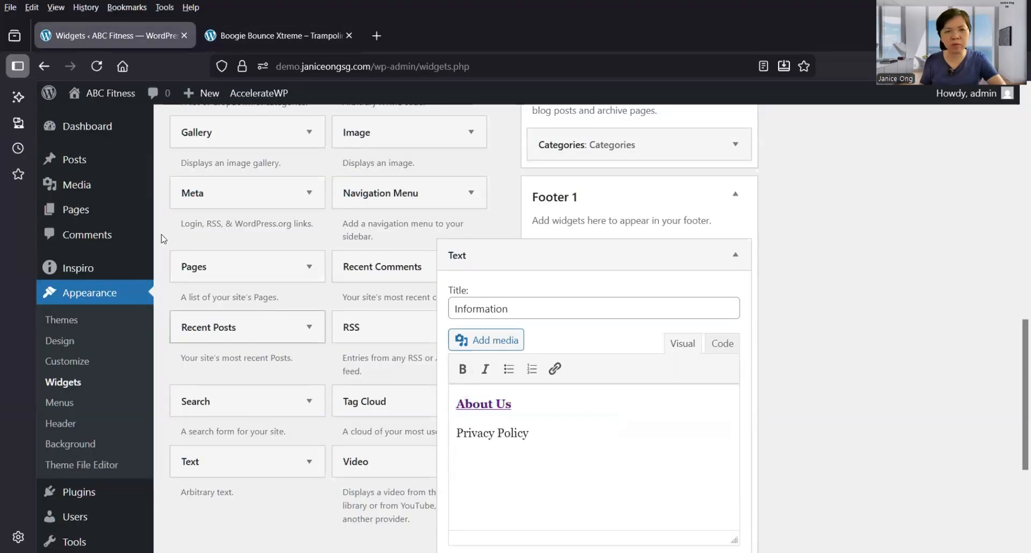
mouse_move(96, 216)
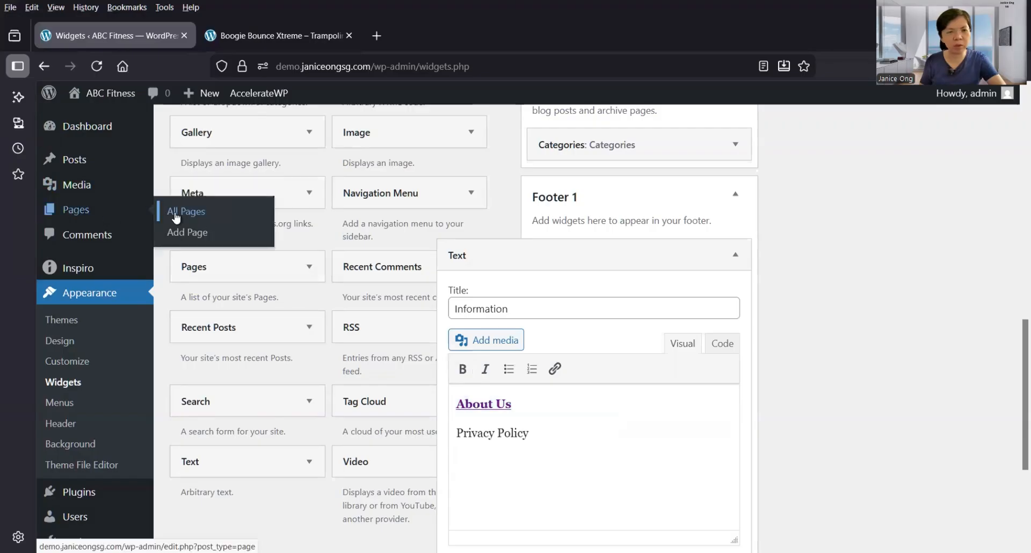
right_click(177, 212)
key(Return)
click(243, 36)
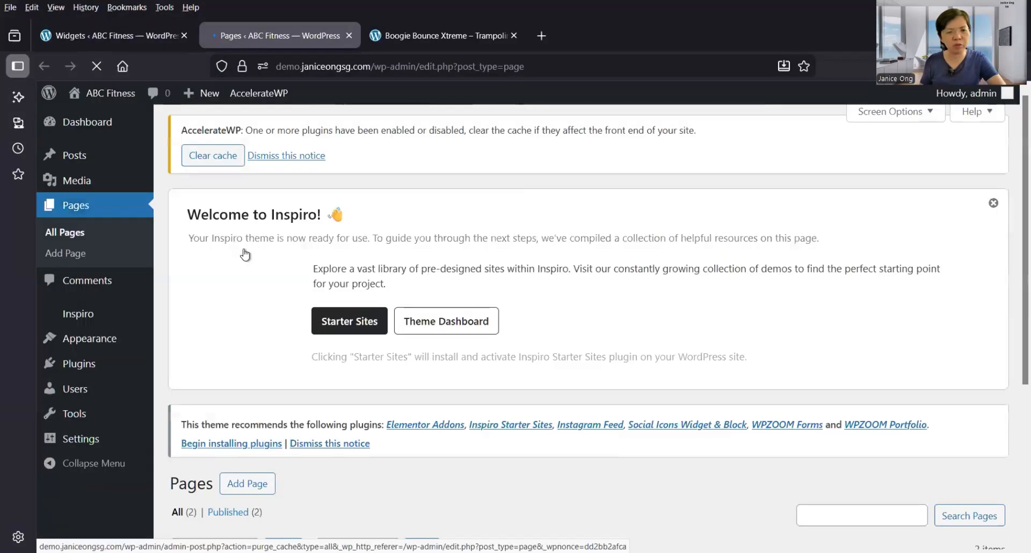
scroll(312, 376, down, 4)
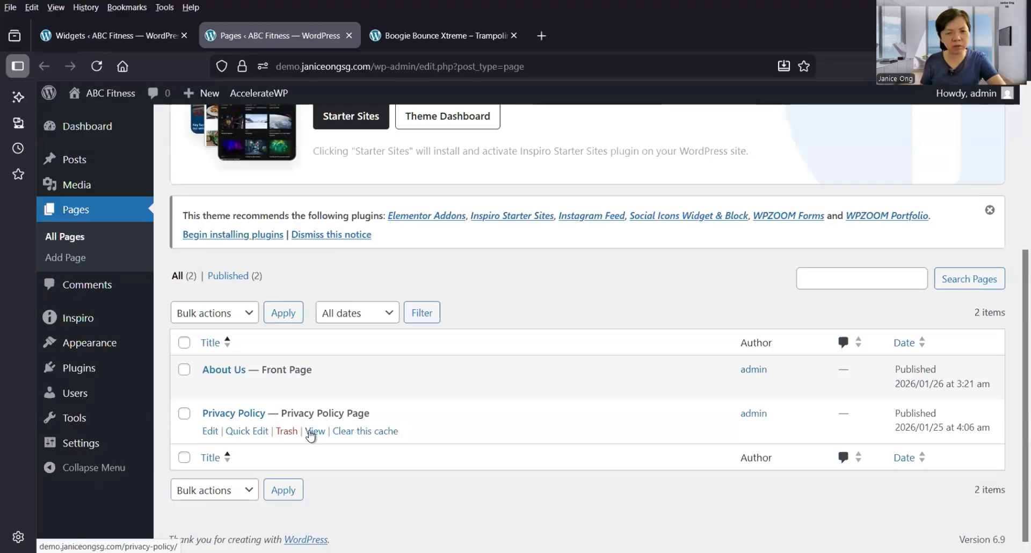
right_click(310, 436)
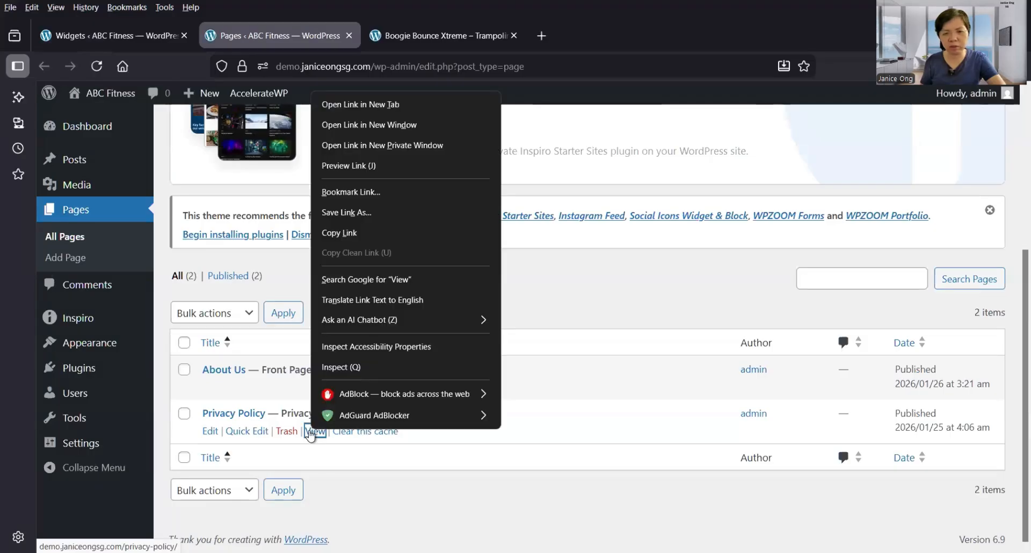
click(343, 232)
Return to the Widgets page, link the "Privacy Policy" text to the copied page address and make it bold.
click(109, 37)
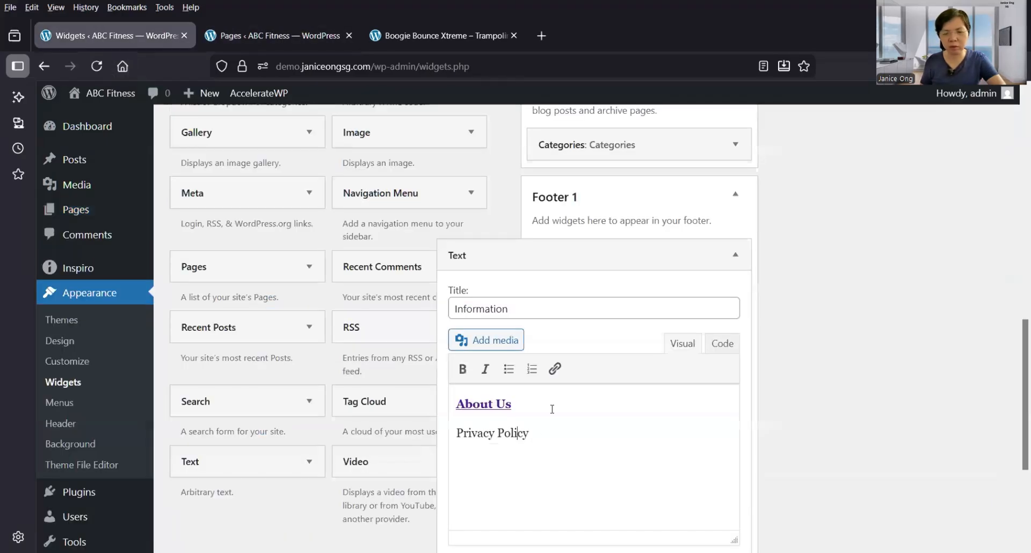
click(555, 369)
key(ctrl+v)
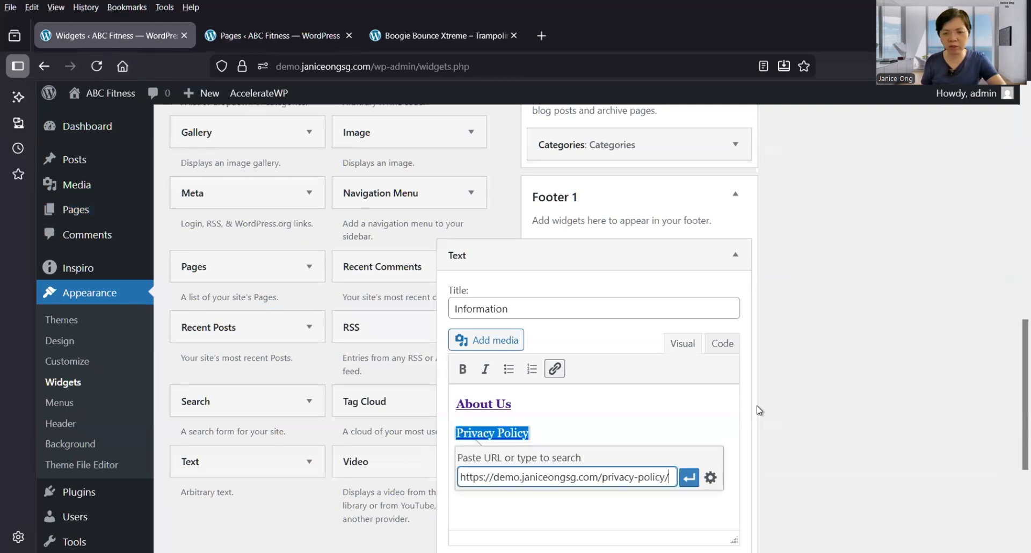
click(690, 477)
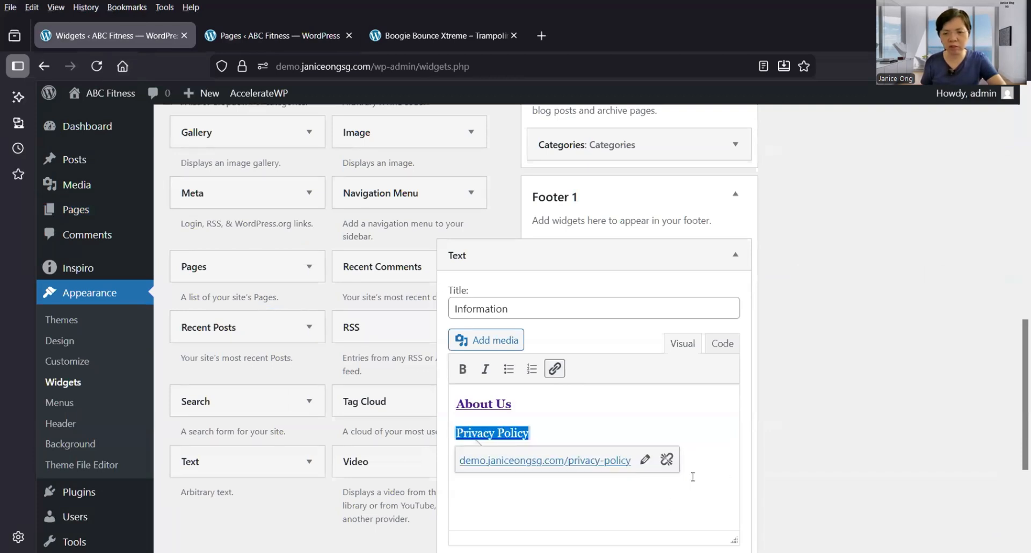
click(462, 369)
click(573, 475)
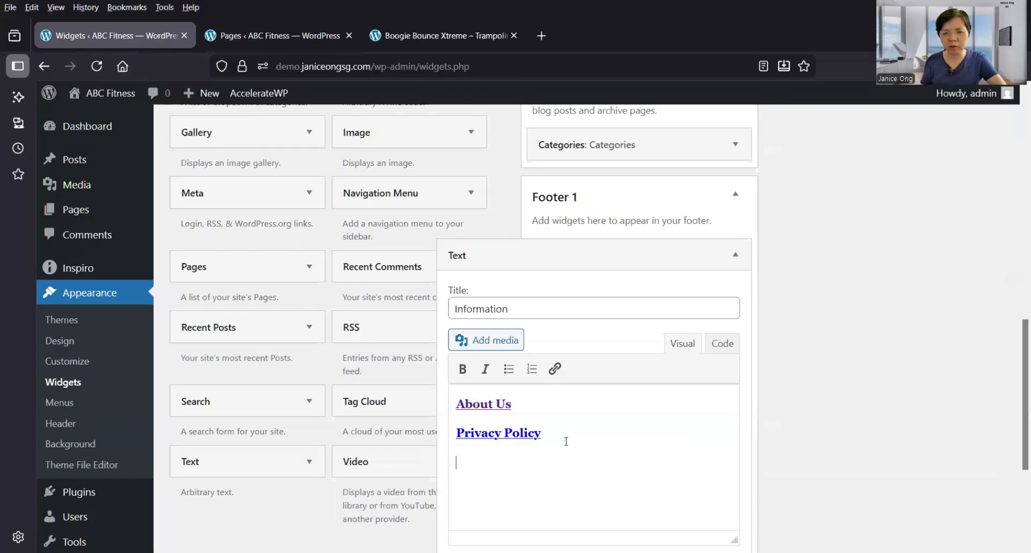
Save the Information Text widget in the Footer 1 area.
click(520, 435)
scroll(645, 467, down, 3)
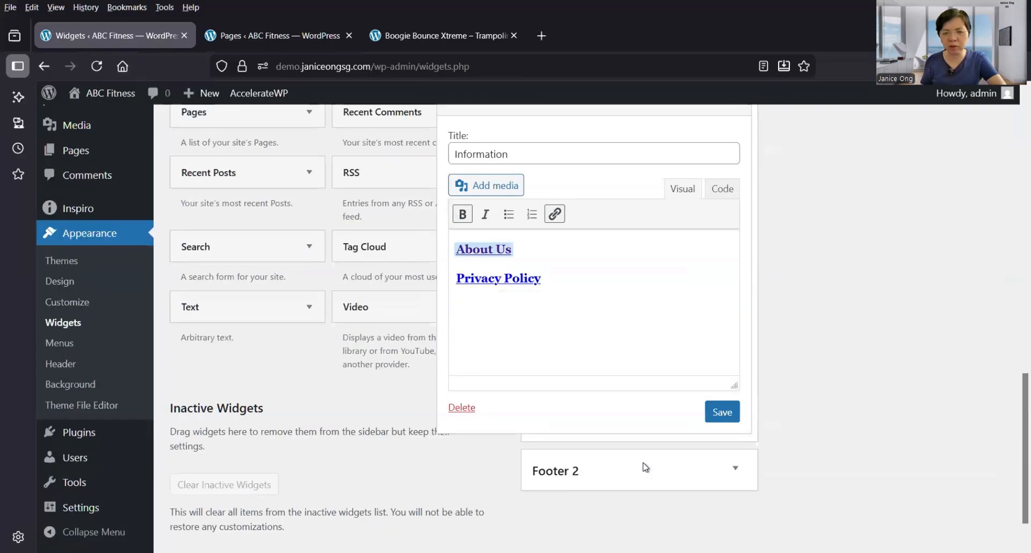
click(720, 418)
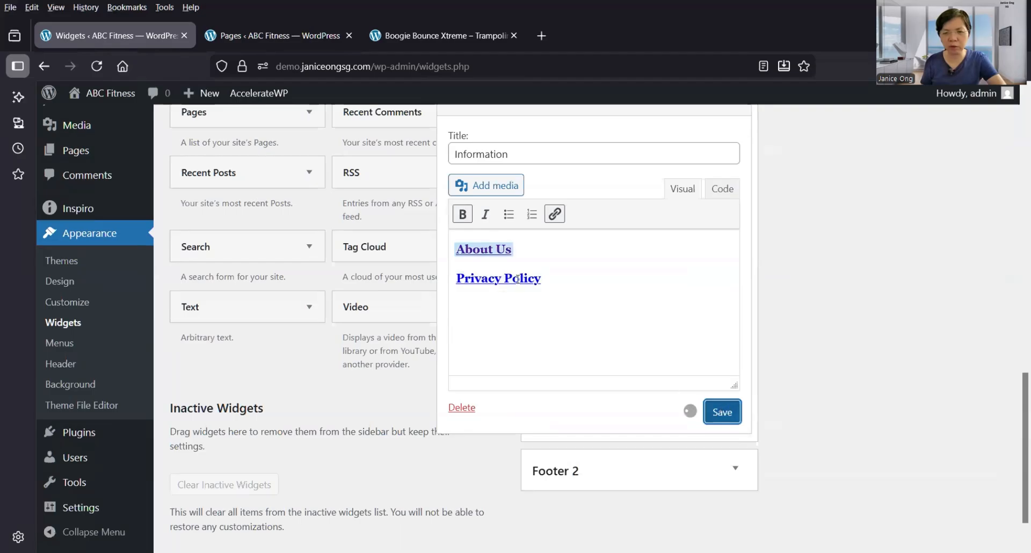
Reload the Boogie Bounce Xtreme post and examine its footer, then its header and sidebar.
click(407, 34)
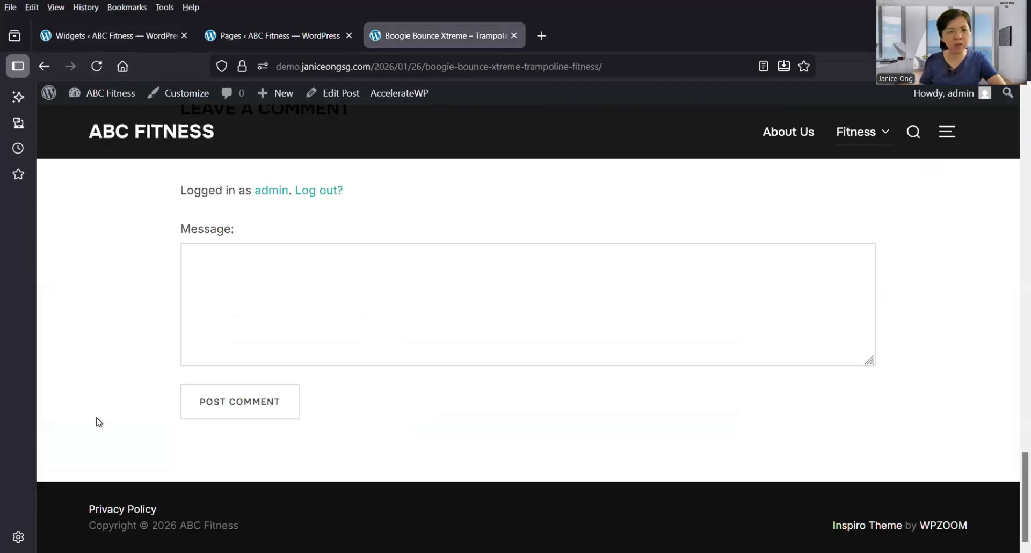
click(97, 67)
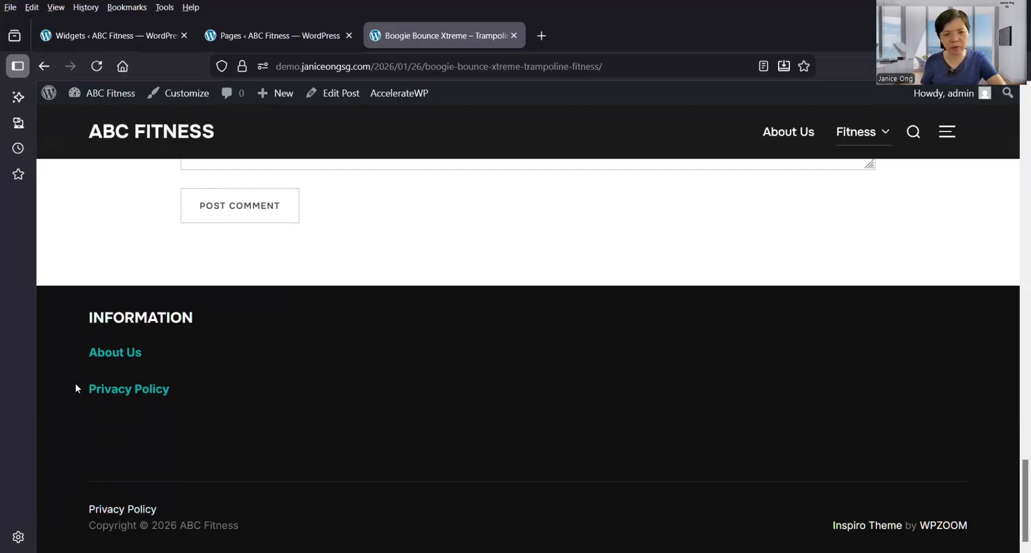
click(248, 41)
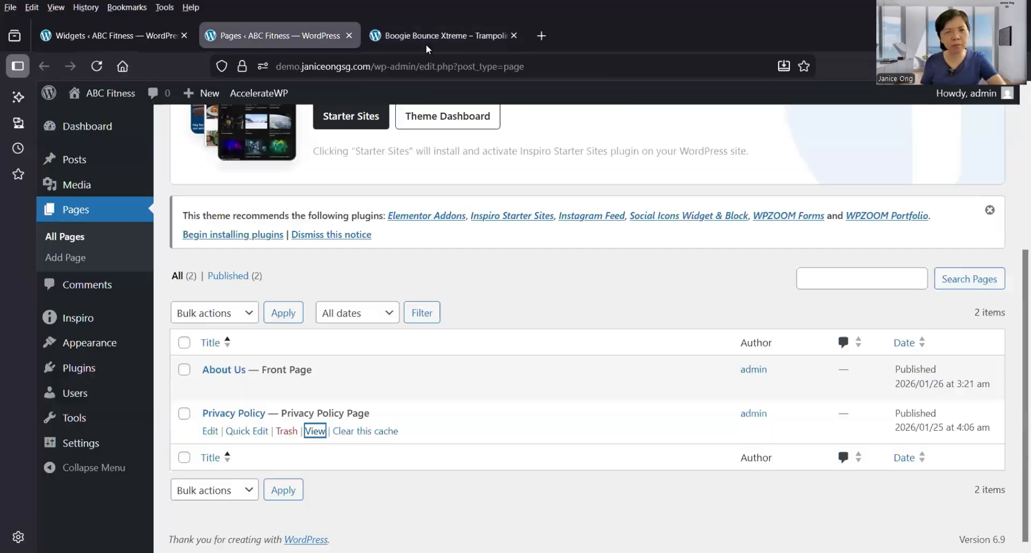
click(433, 35)
scroll(337, 291, up, 4)
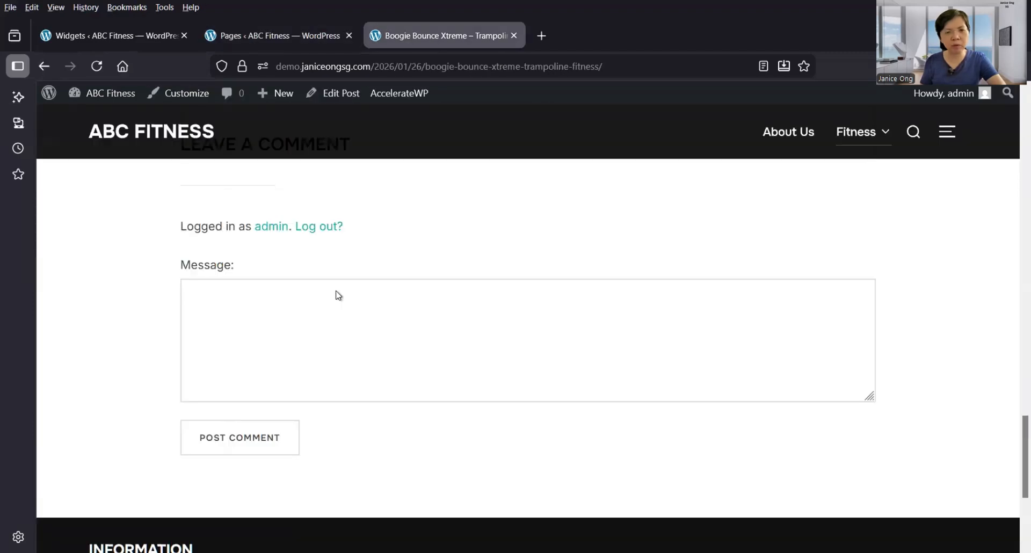
scroll(337, 295, up, 15)
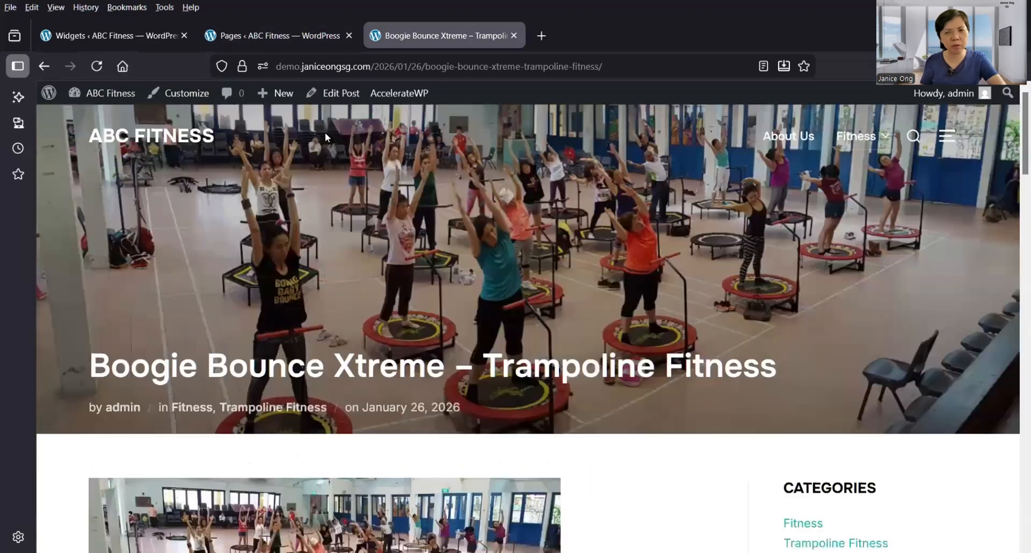
Return to the Widgets page's tab, go to the Add Plugins page and search for "contact form 7".
click(108, 29)
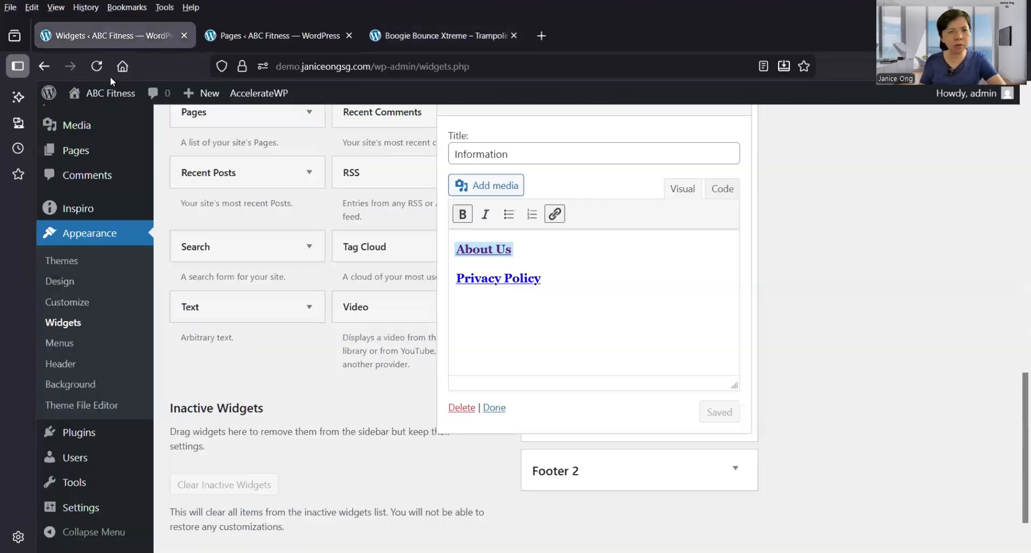
scroll(120, 304, up, 4)
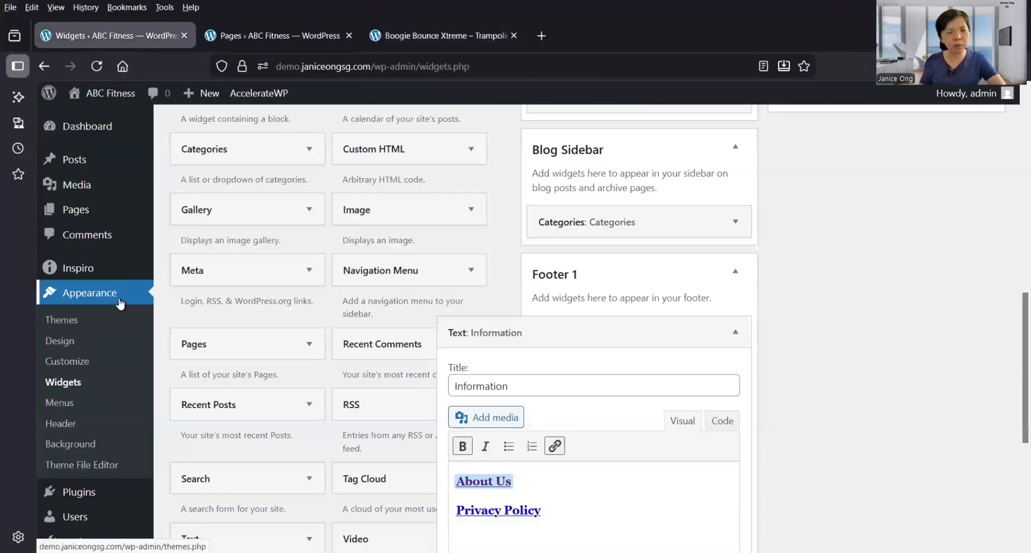
scroll(115, 307, down, 3)
mouse_move(88, 444)
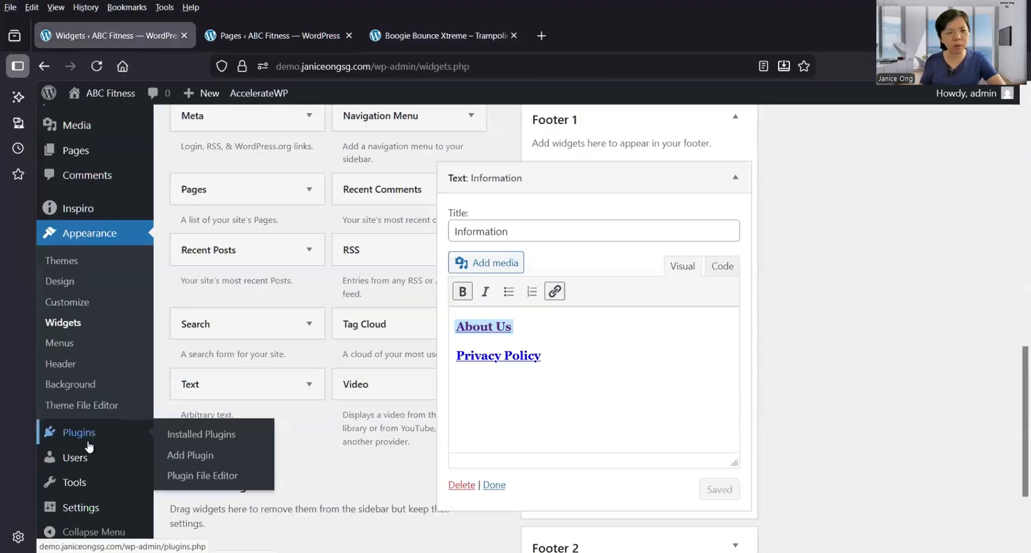
click(192, 456)
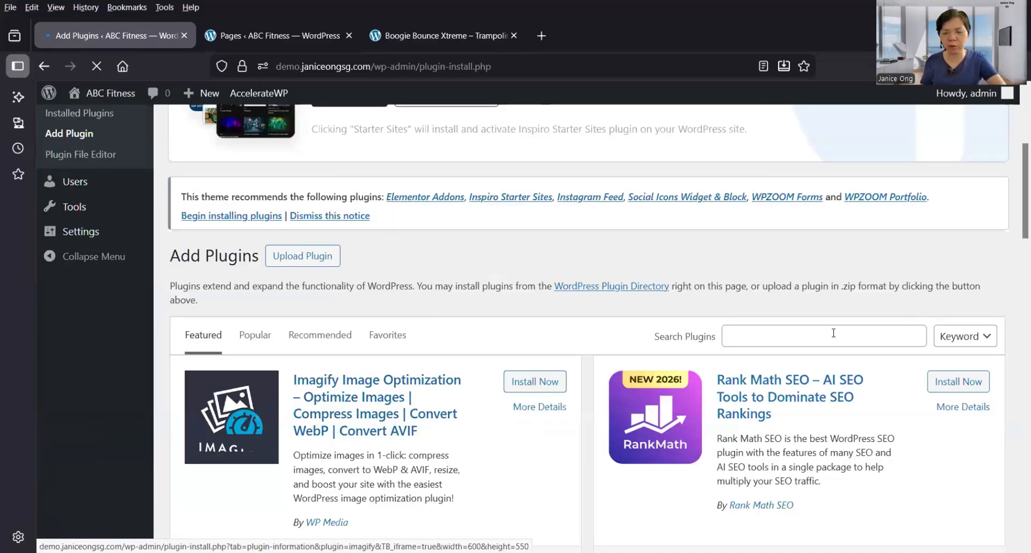
click(834, 333)
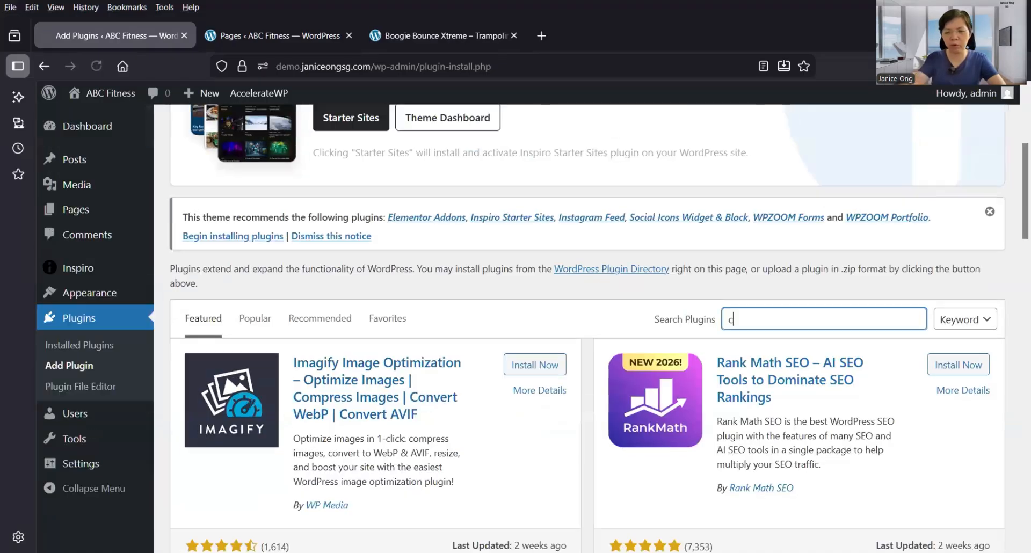
text(contact )
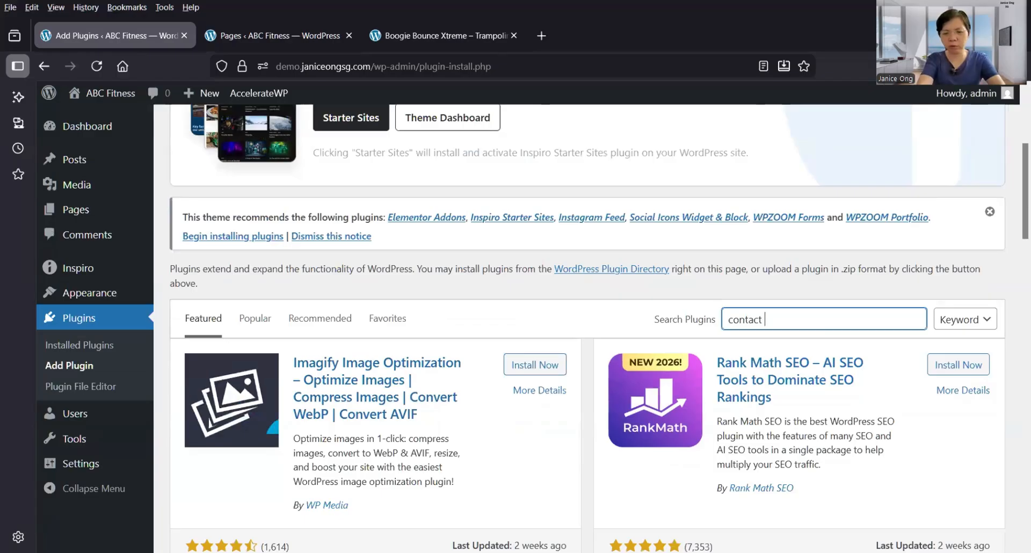
text(form 7)
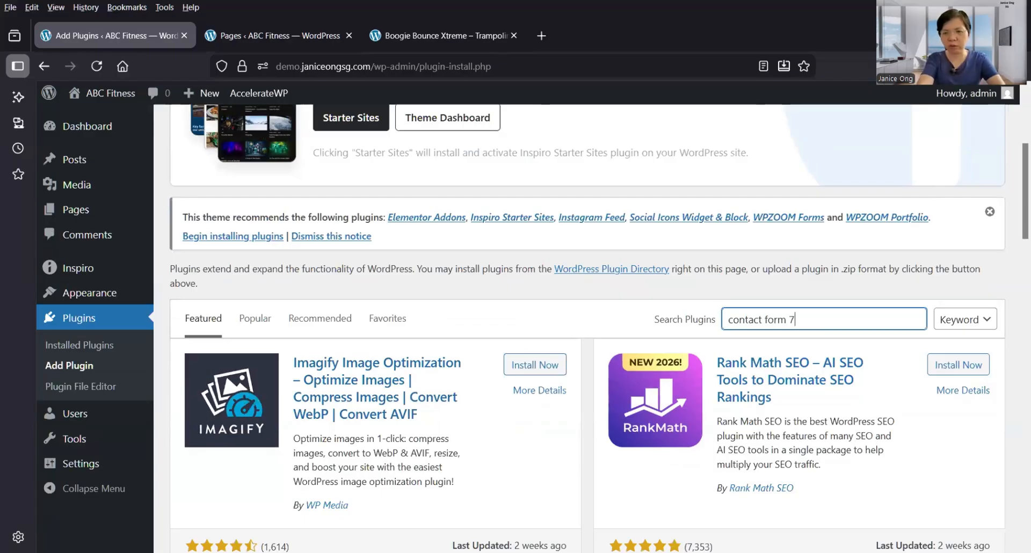
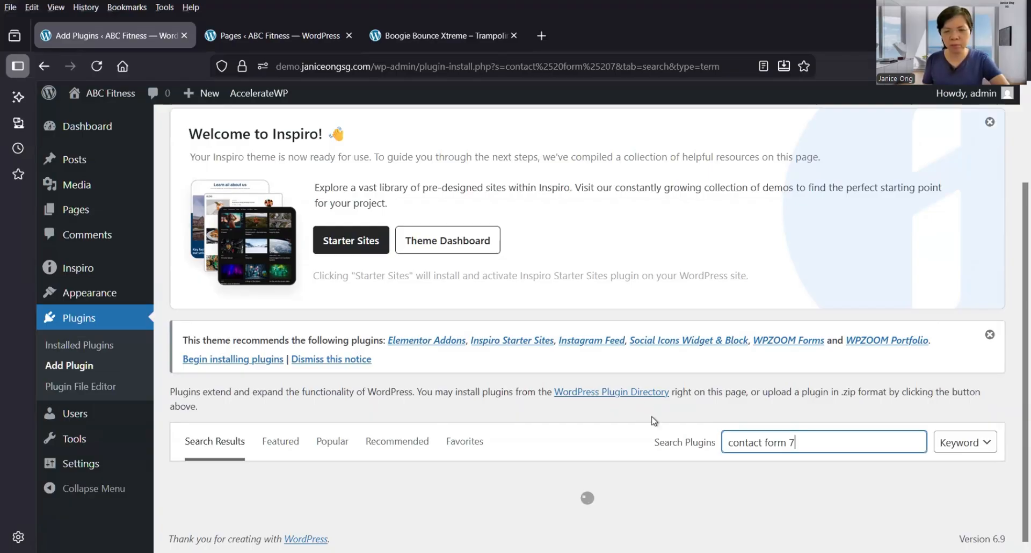
Install and activate the Contact Form 7 plugin by Rock Lobster Inc.
scroll(376, 440, down, 3)
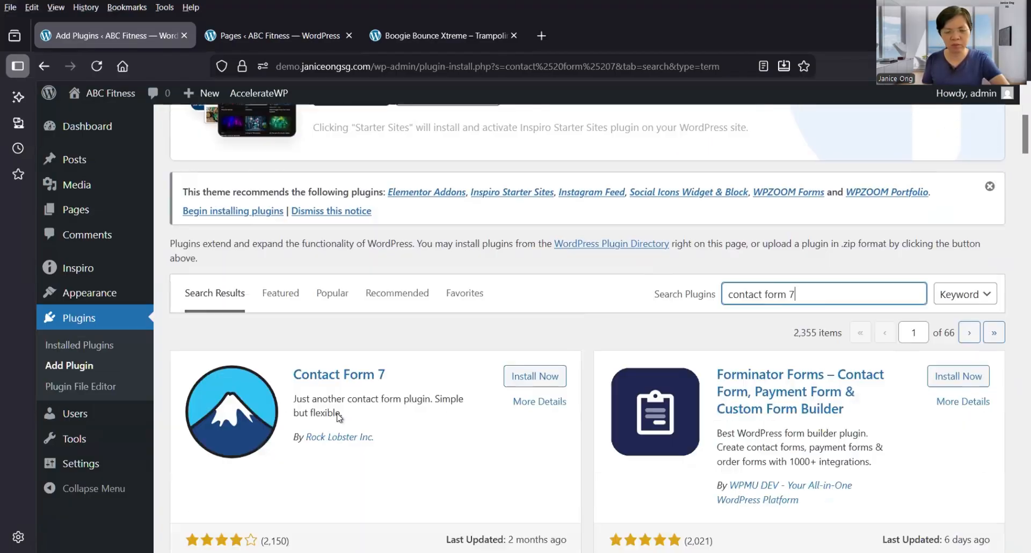
scroll(531, 306, down, 2)
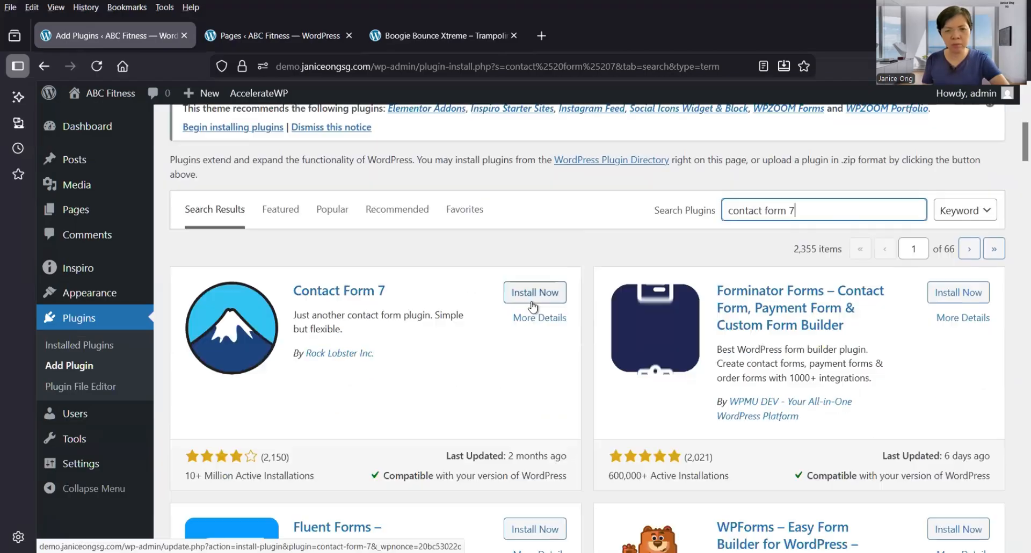
click(528, 296)
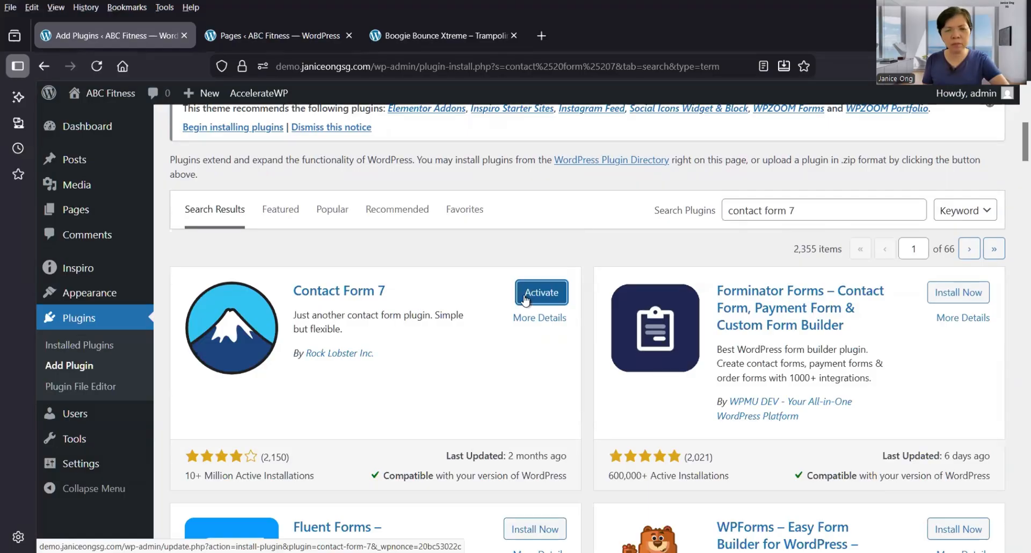
click(526, 296)
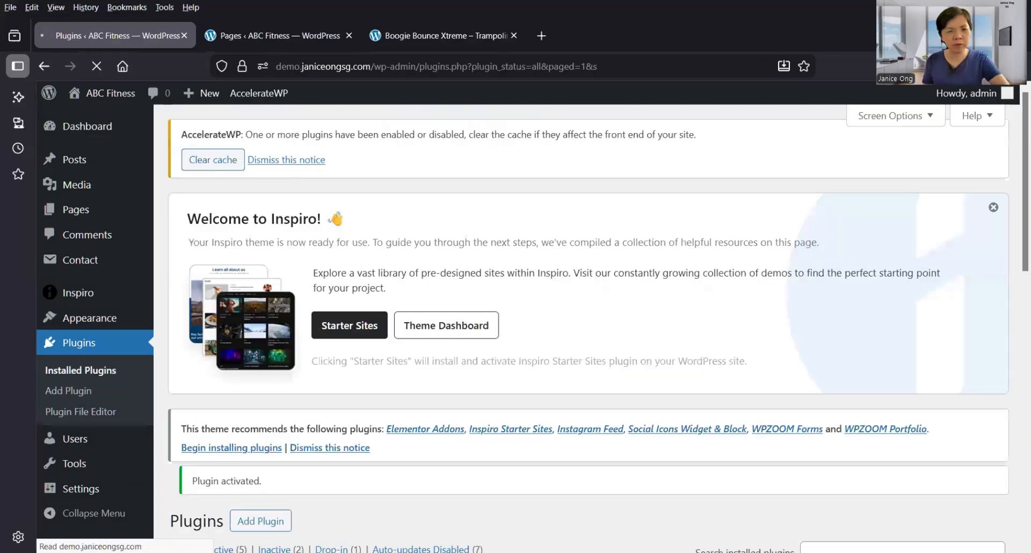
Go to the list of contact forms and open "Contact form 1" for editing at its form template.
scroll(214, 300, down, 5)
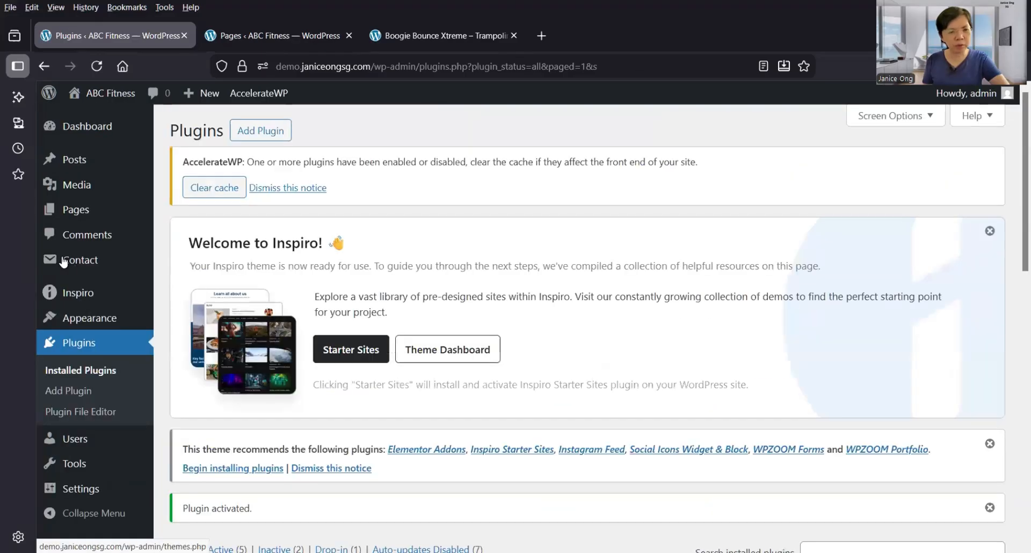
mouse_move(113, 263)
click(175, 264)
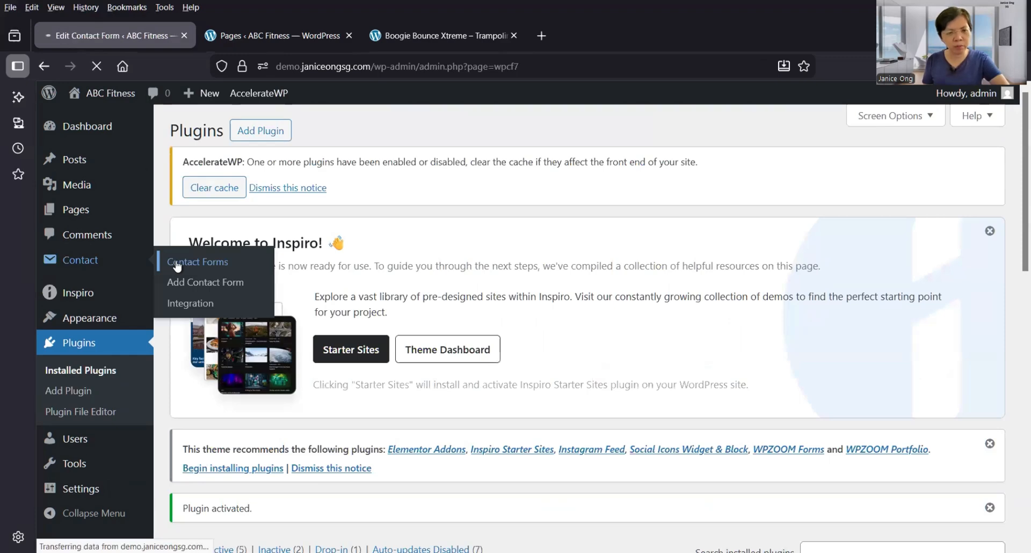
scroll(238, 299, down, 2)
scroll(239, 299, down, 2)
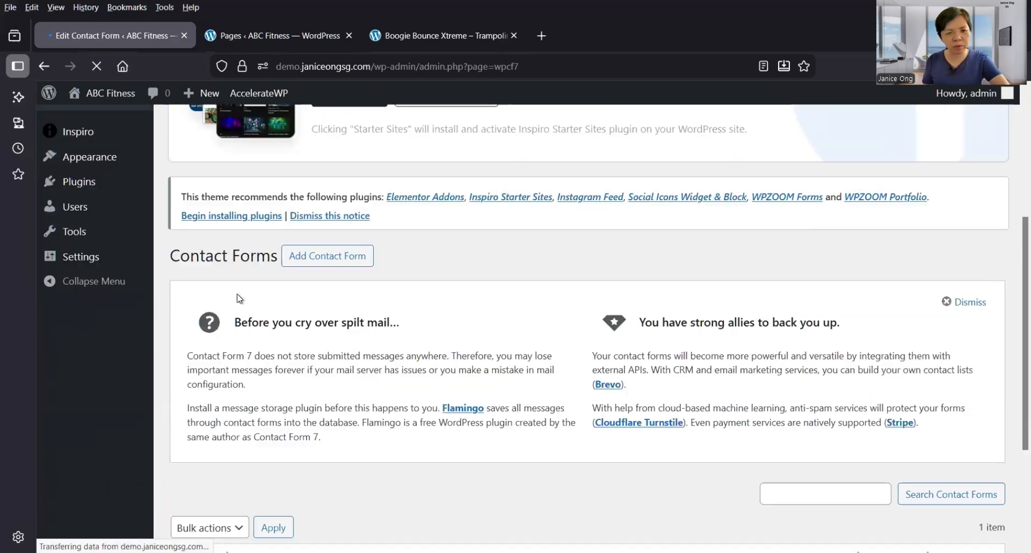
scroll(241, 304, down, 3)
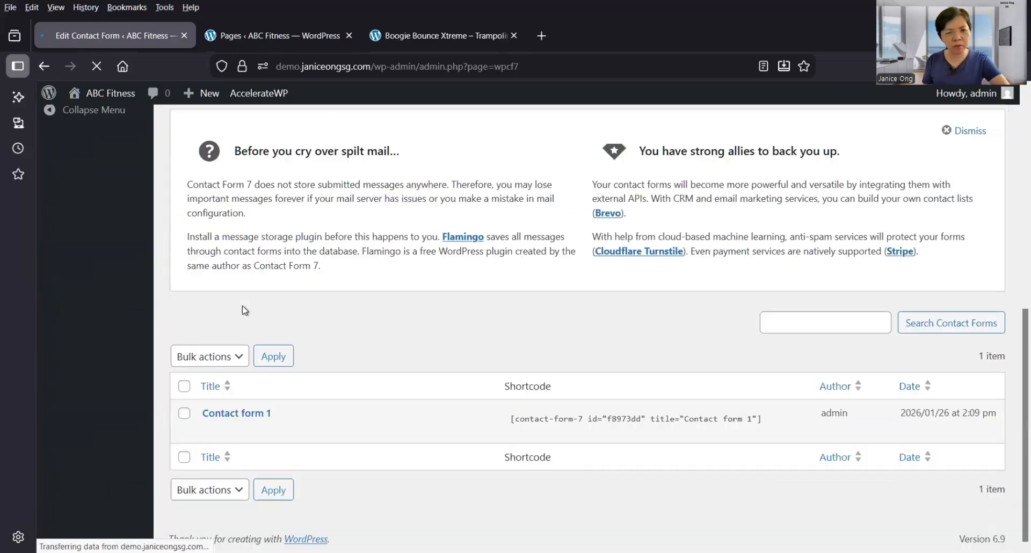
click(218, 416)
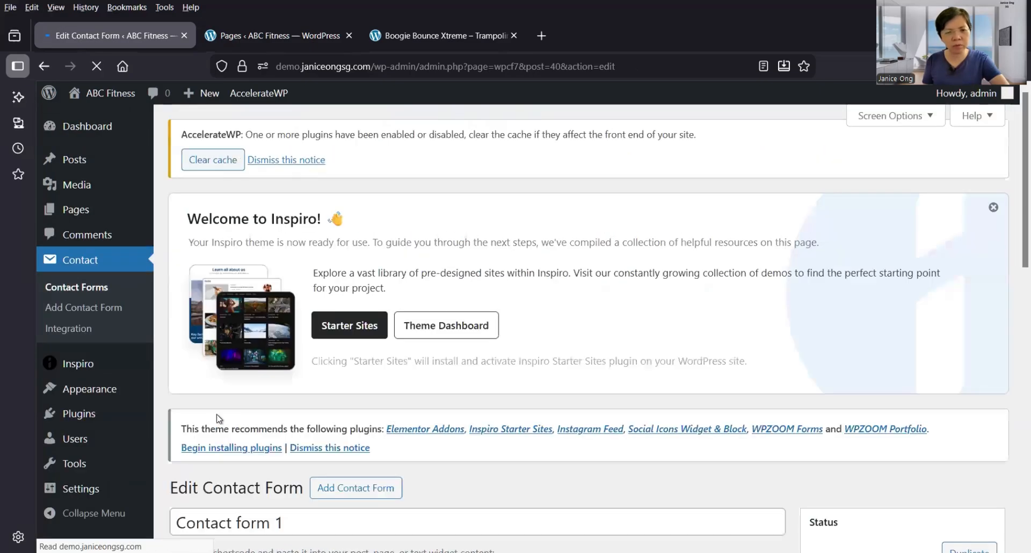
scroll(218, 419, down, 7)
scroll(227, 385, down, 3)
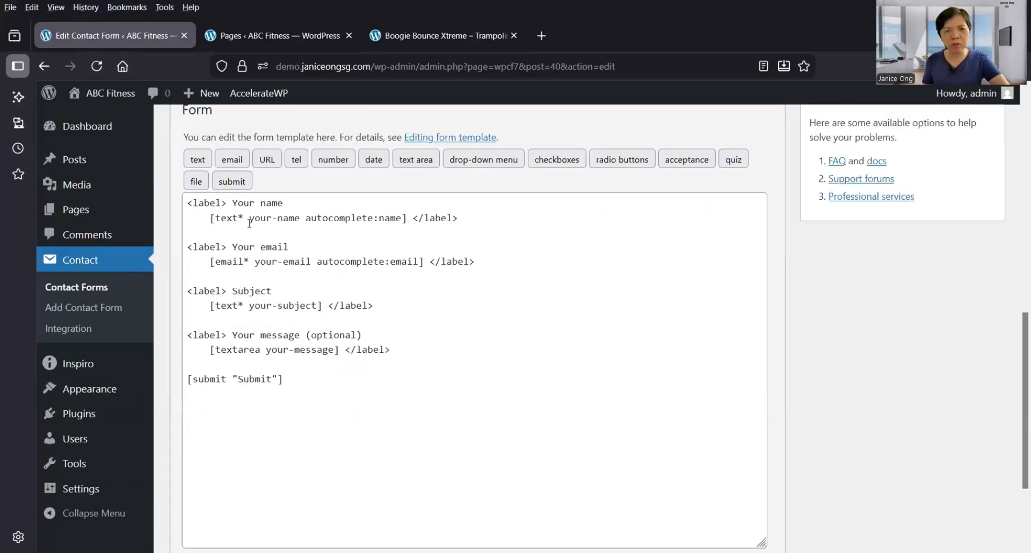
Add the line "<label> Your Tel" between the email and subject fields of the form template, followed by an empty line.
click(250, 203)
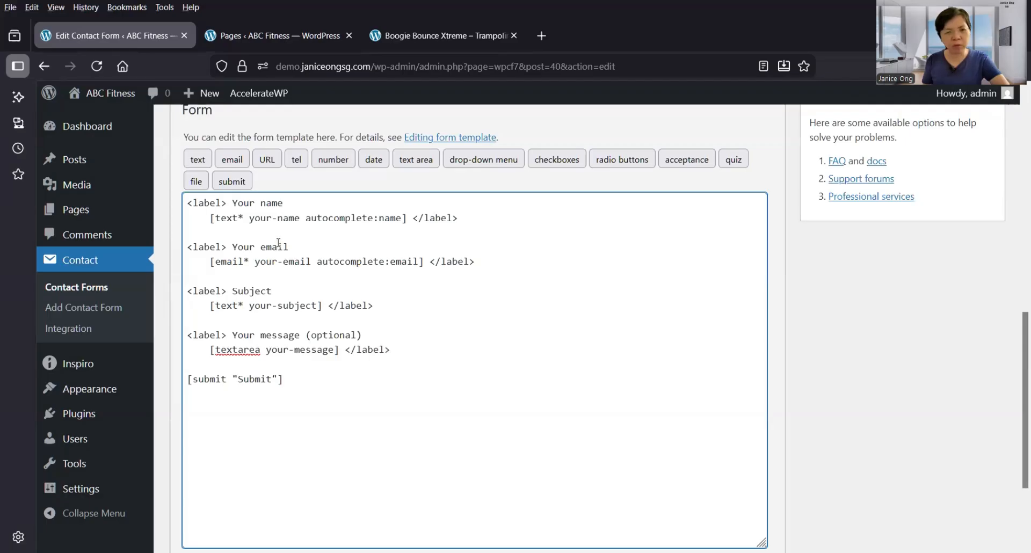
key(shift+Home)
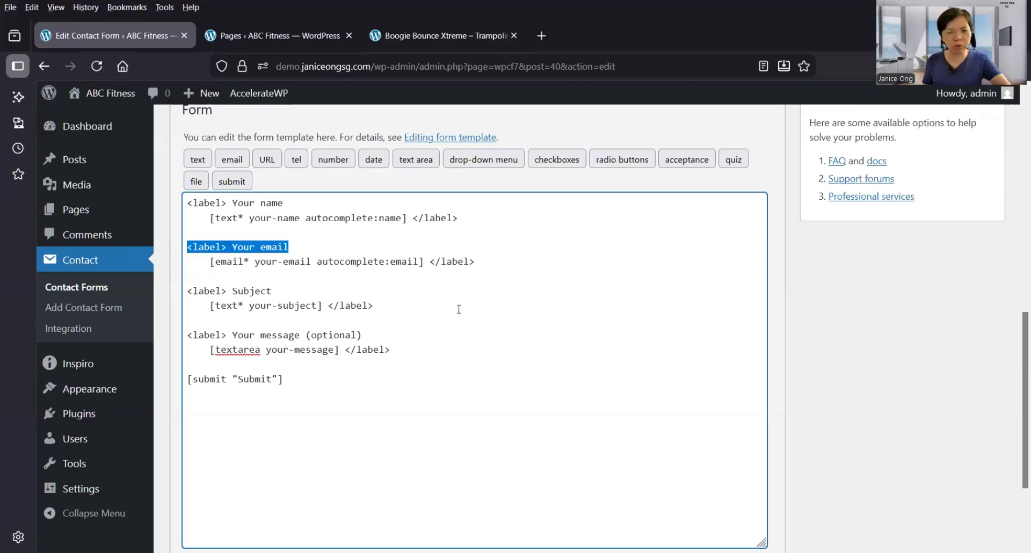
click(484, 252)
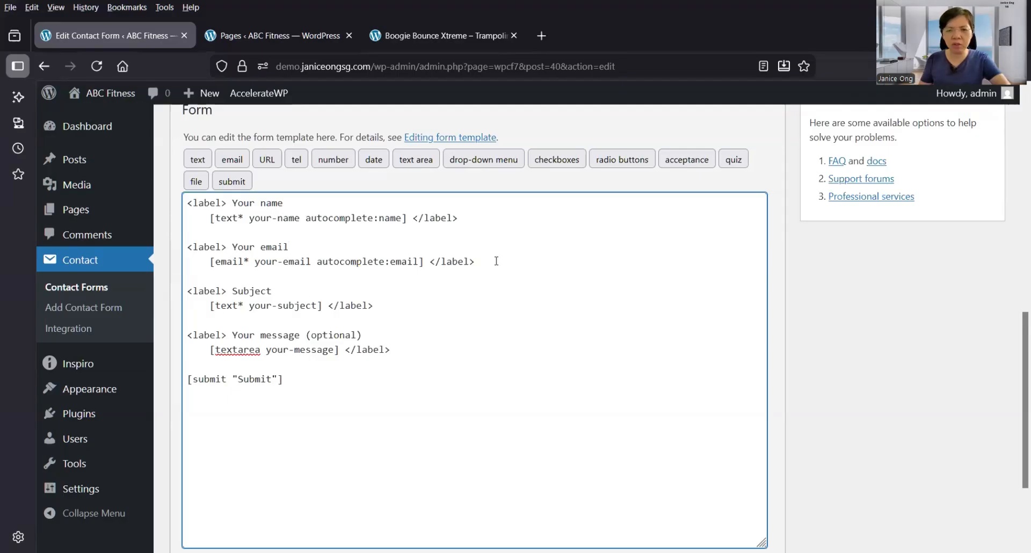
key(Return)
key(Return)
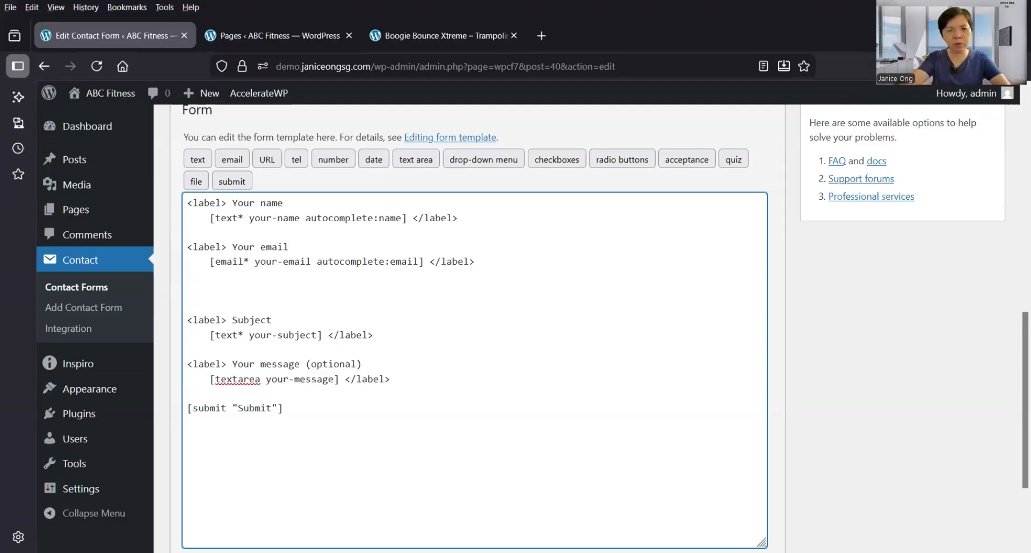
text(<label> Your)
text(e)
key(BackSpace)
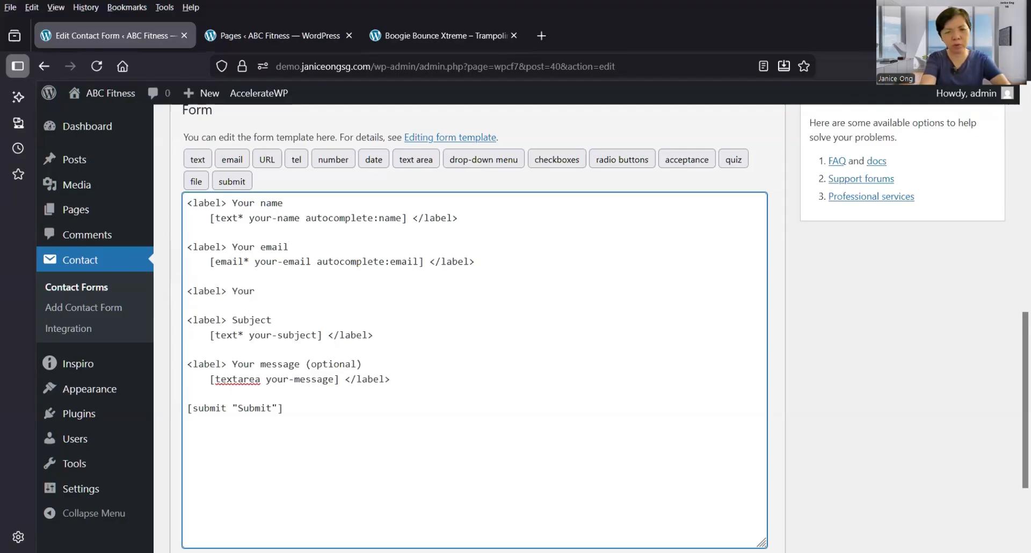
text(T)
text(el)
key(Return)
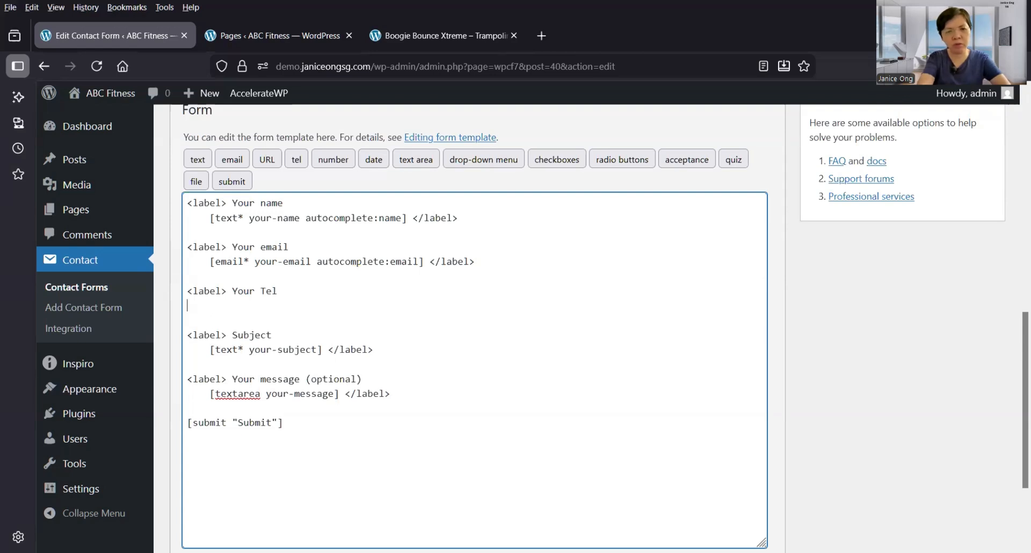
Insert a required telephone number field tag with its default field name under the "Your Tel" label.
click(296, 161)
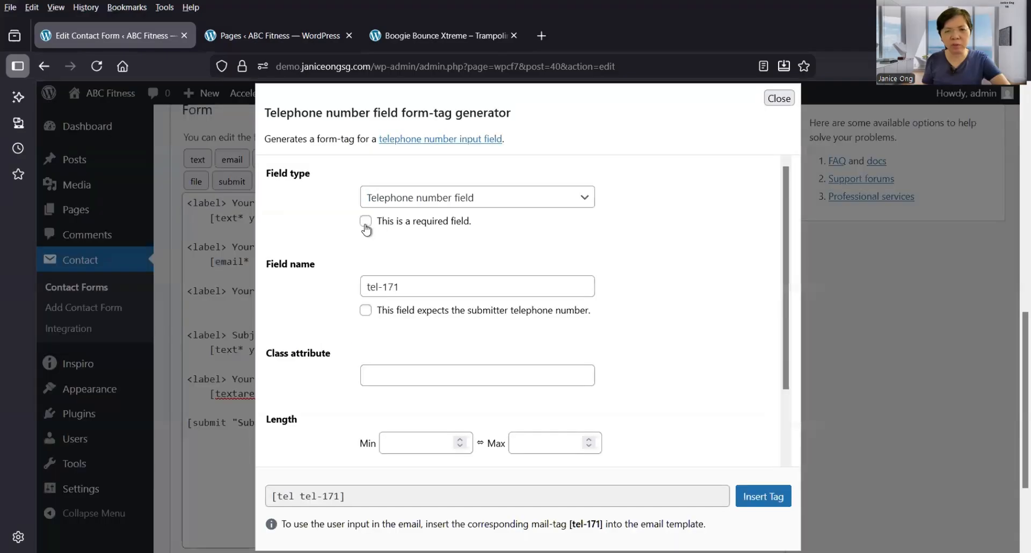
click(366, 222)
key(Tab)
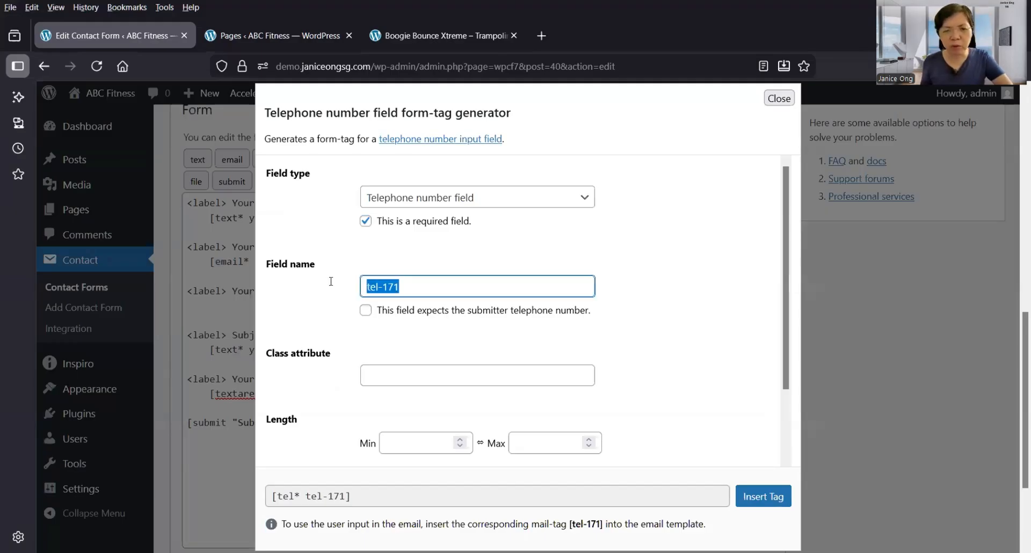
click(409, 292)
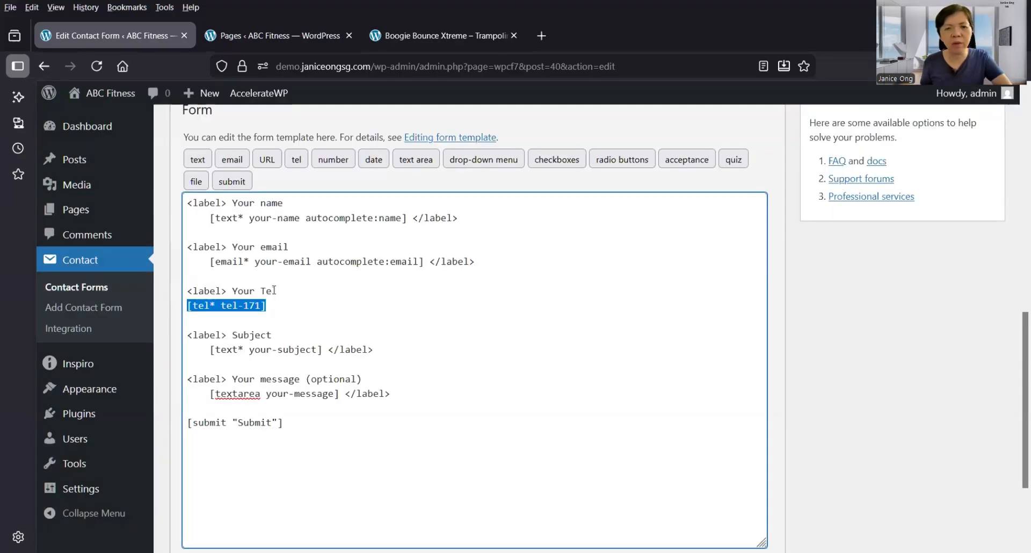
Copy the closing </label> tag from the email field and paste it after the telephone field tag.
click(274, 290)
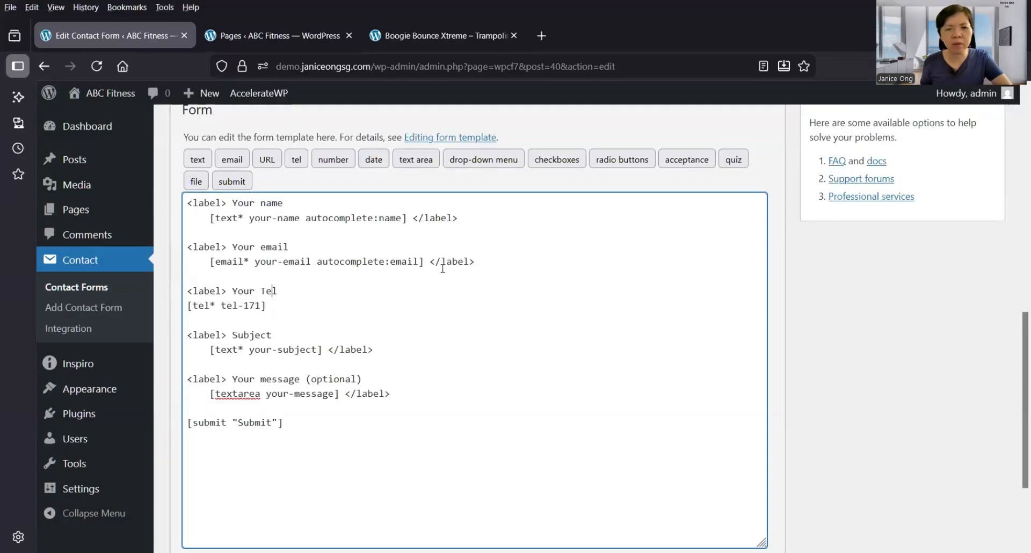
drag(476, 262, 429, 262)
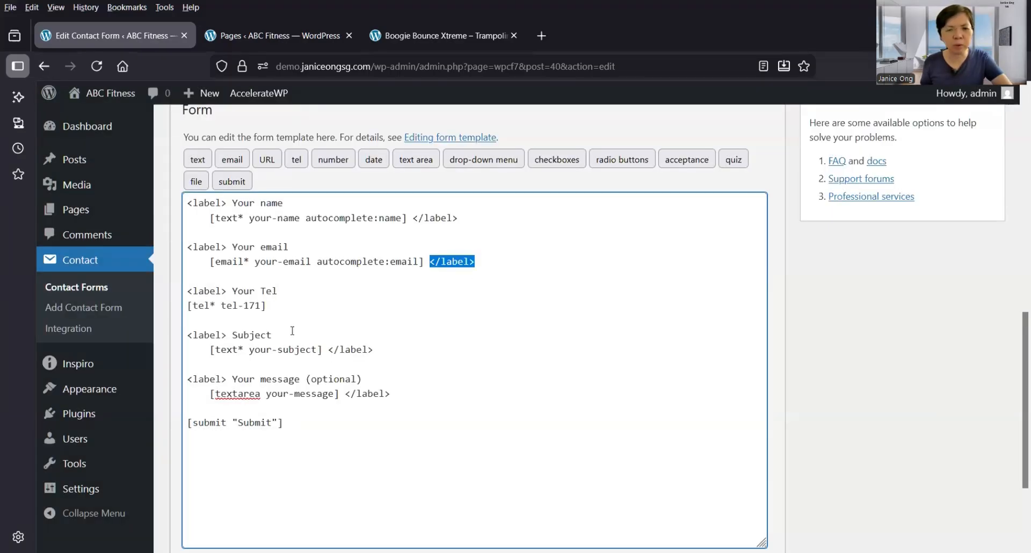
key(ctrl+c)
click(283, 305)
key(ctrl+v)
click(323, 320)
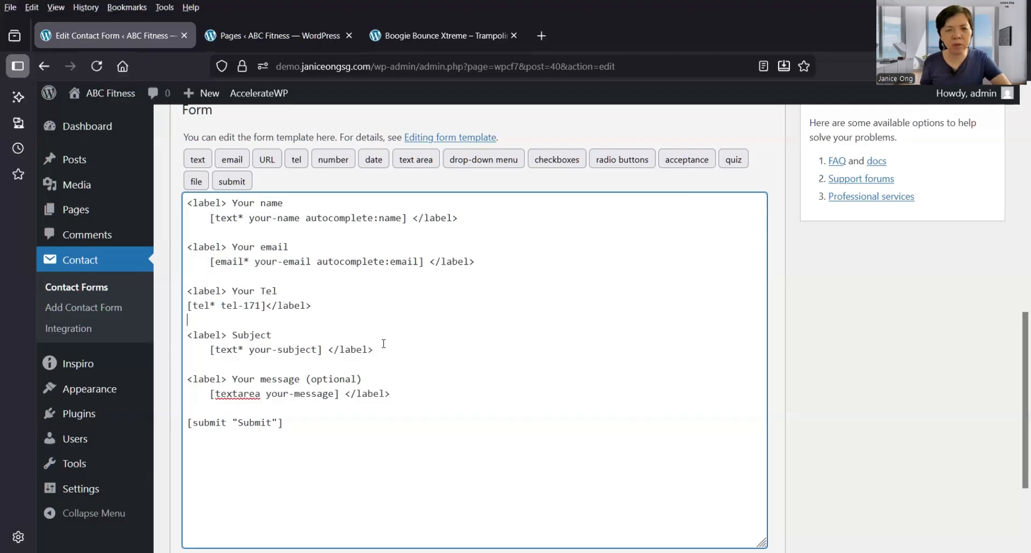
Save the edited Contact form 1.
scroll(382, 343, down, 2)
scroll(178, 473, down, 1)
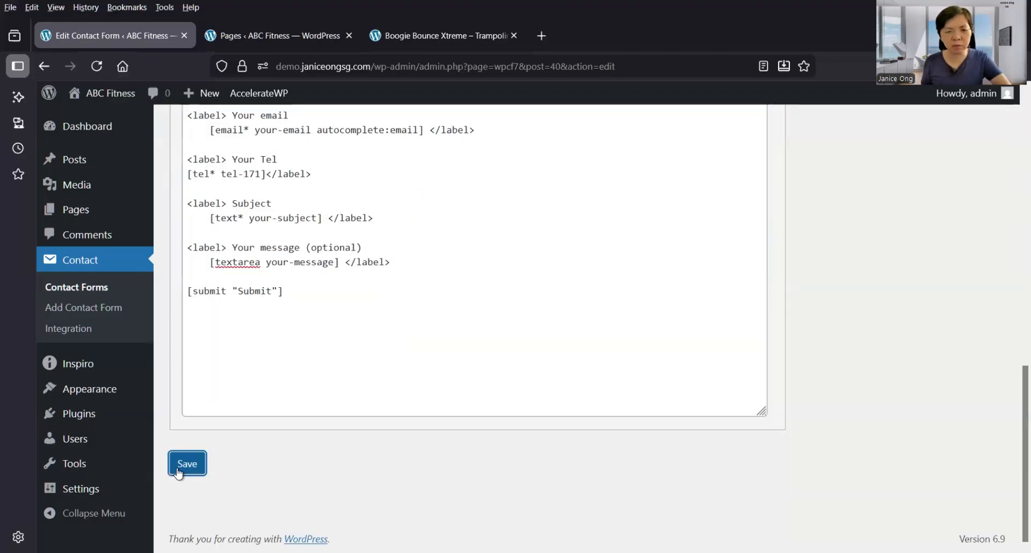
click(202, 471)
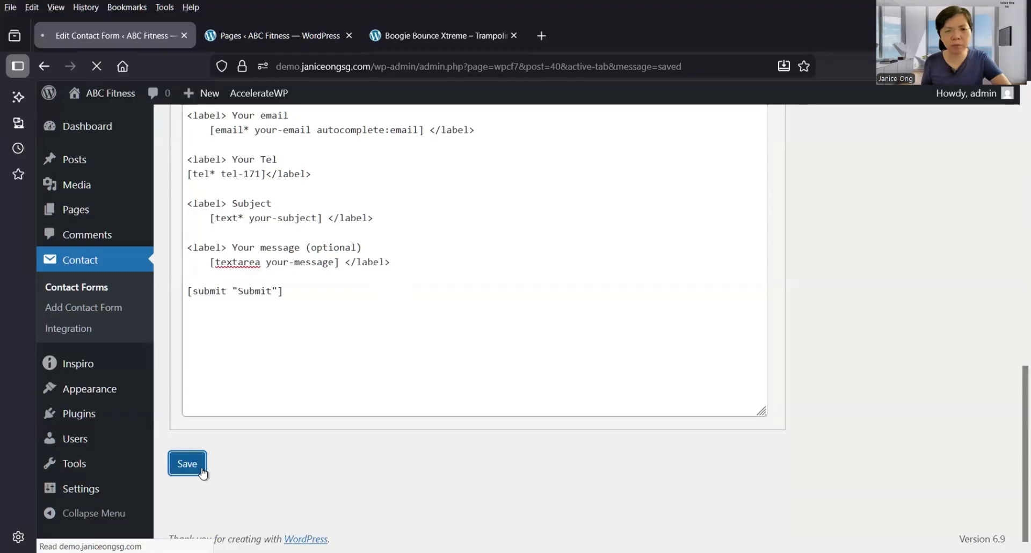
Open the mail template of Contact form 1 and examine its mail-tags and its recipient, sender, subject and header fields.
scroll(223, 475, down, 5)
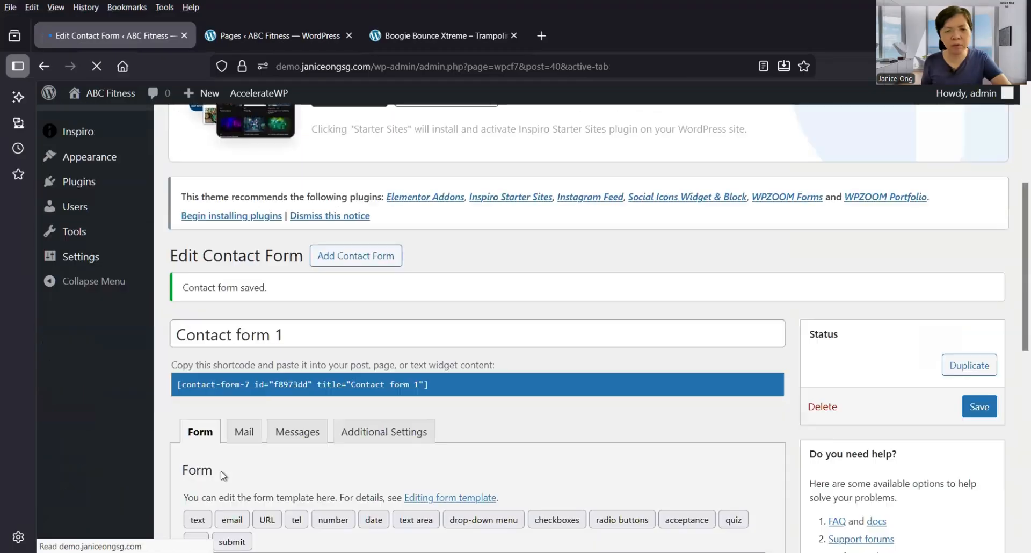
scroll(224, 473, down, 2)
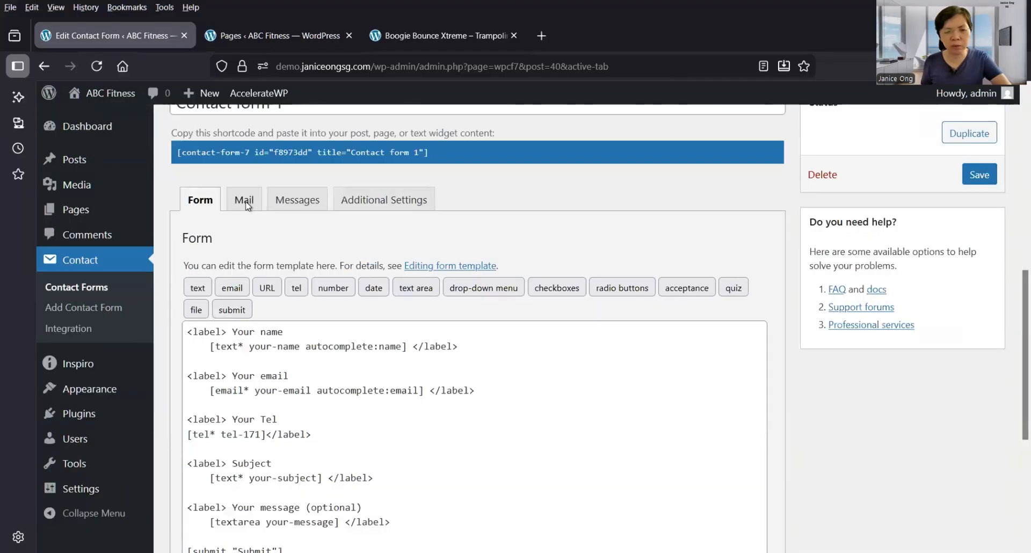
click(246, 206)
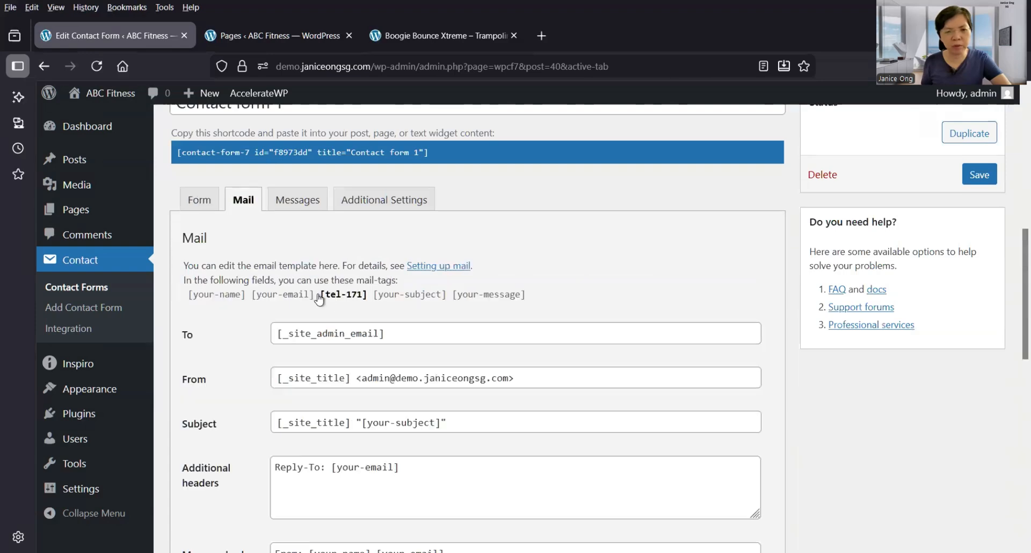
click(369, 299)
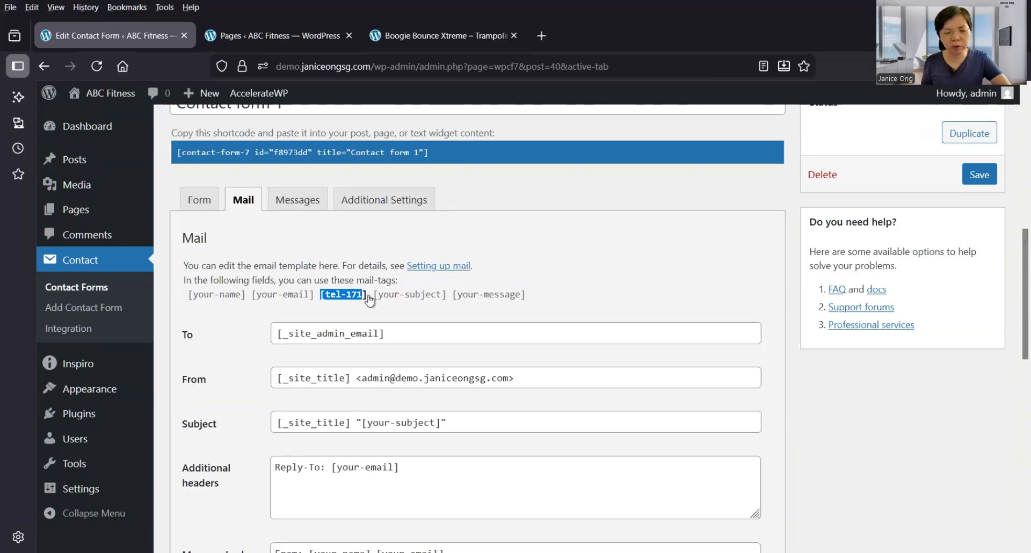
click(368, 298)
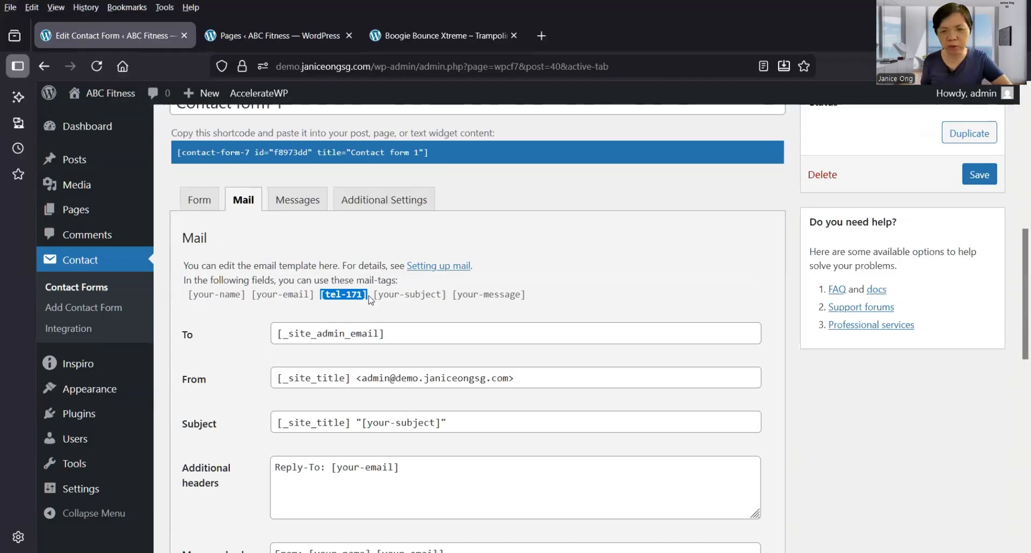
scroll(372, 317, down, 3)
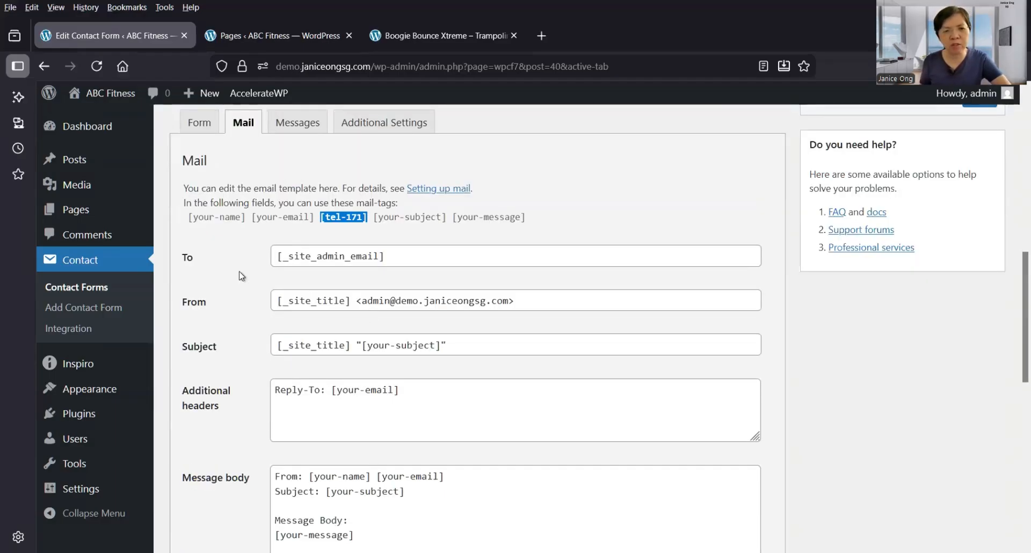
click(225, 260)
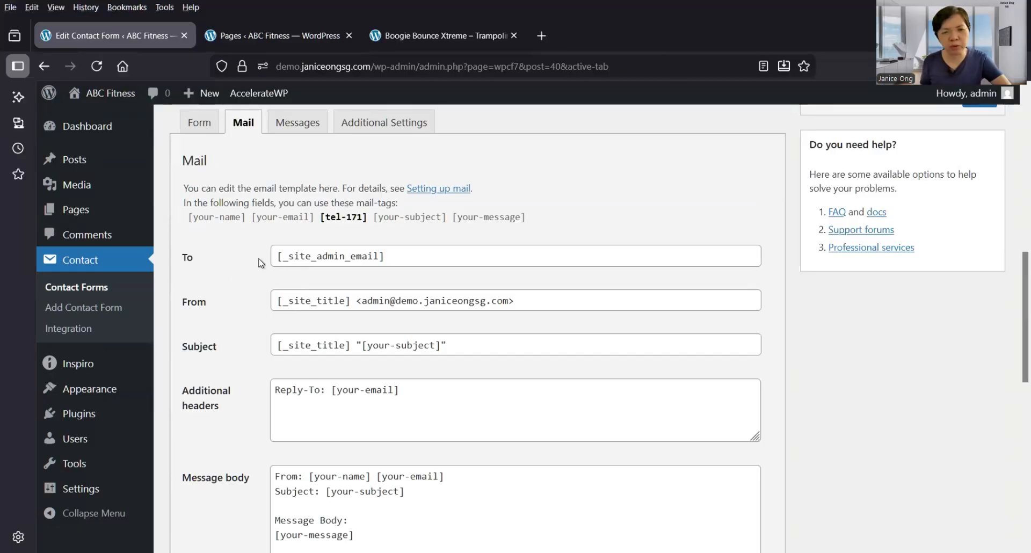
click(311, 260)
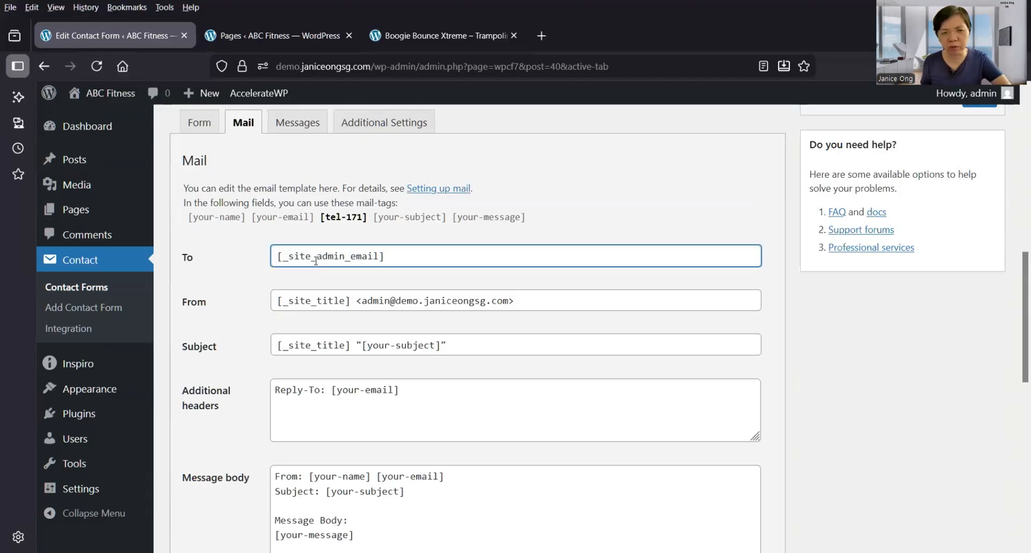
click(331, 304)
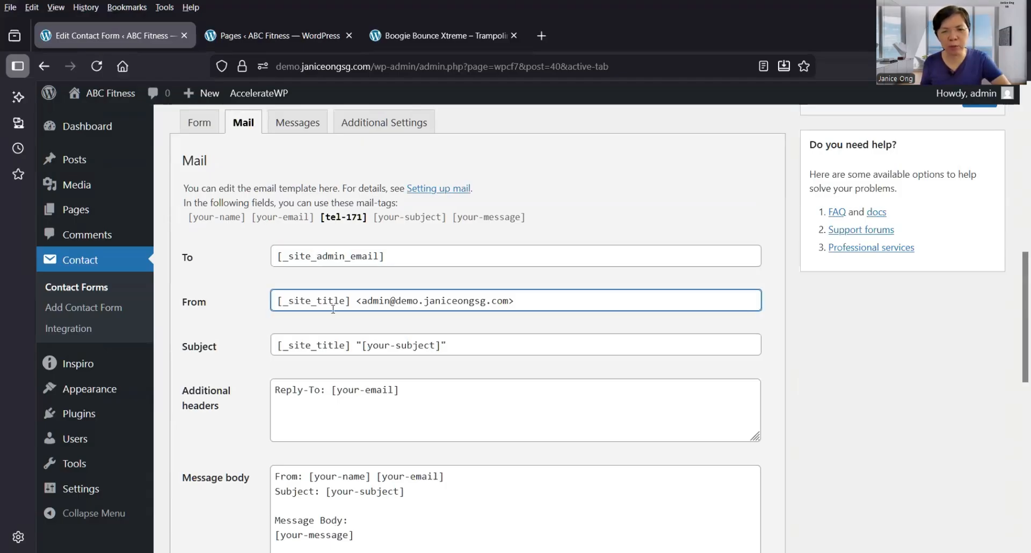
click(326, 344)
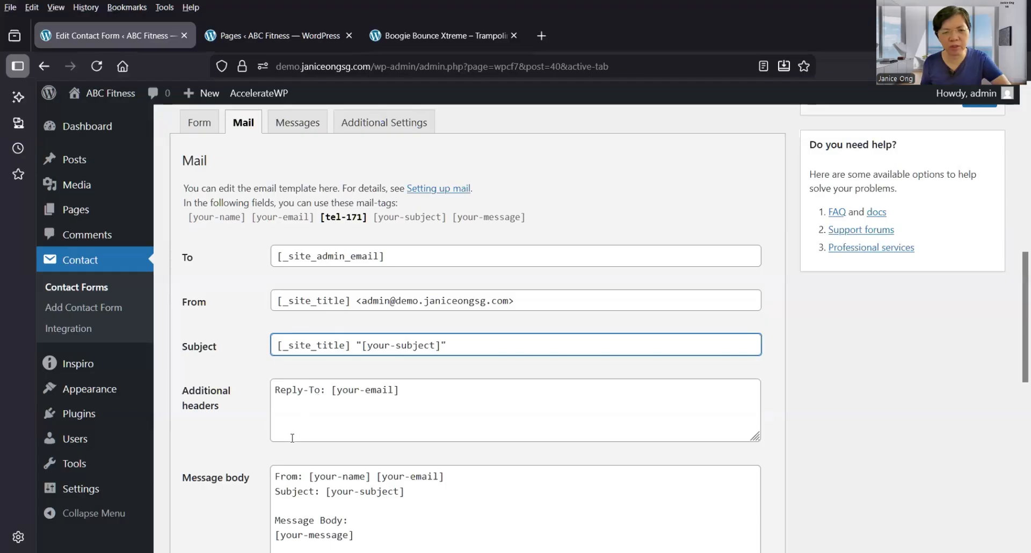
scroll(342, 417, down, 3)
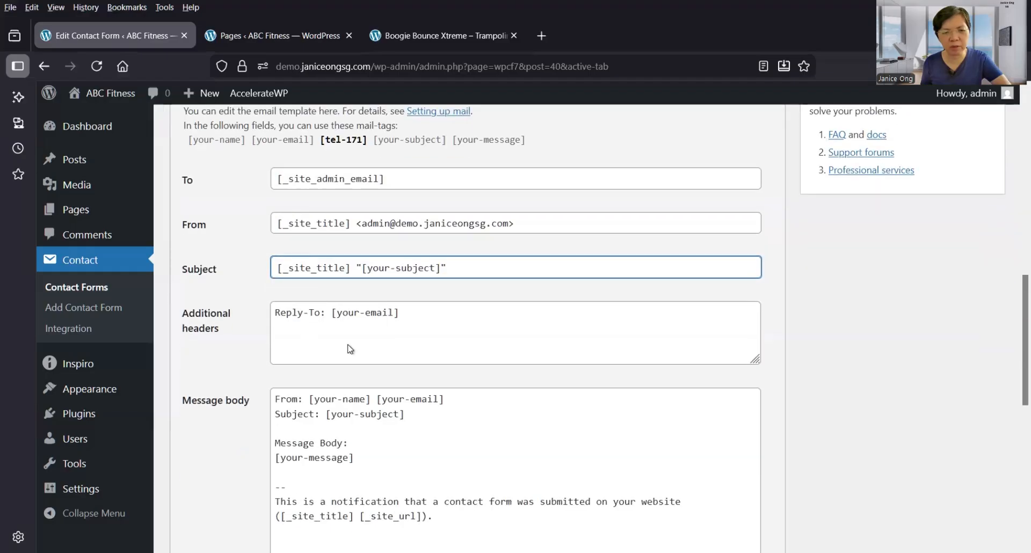
scroll(311, 404, down, 3)
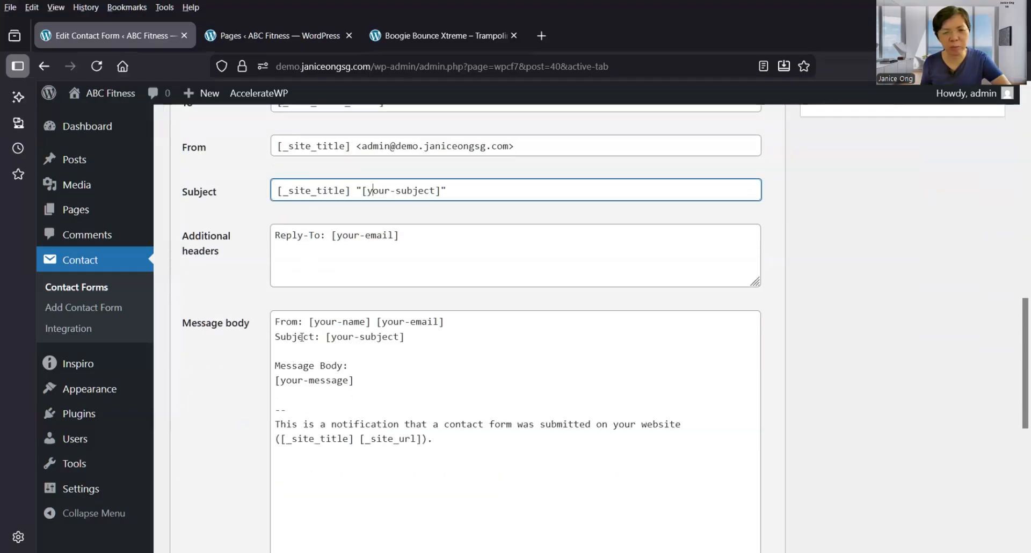
Delete the "--" separator and the website notification text from the end of the mail template's message body.
click(348, 322)
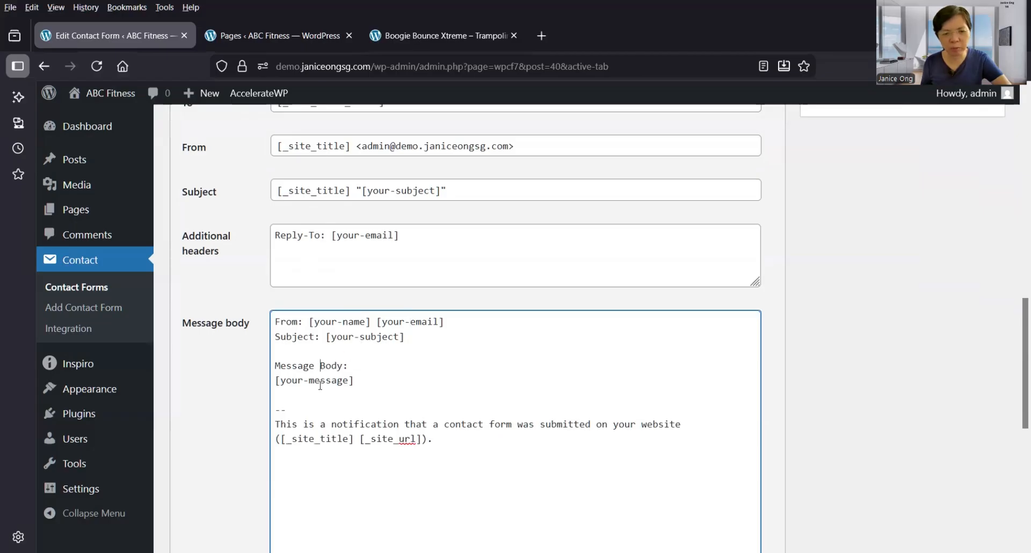
shift+click(446, 486)
key(BackSpace)
drag(301, 417, 268, 408)
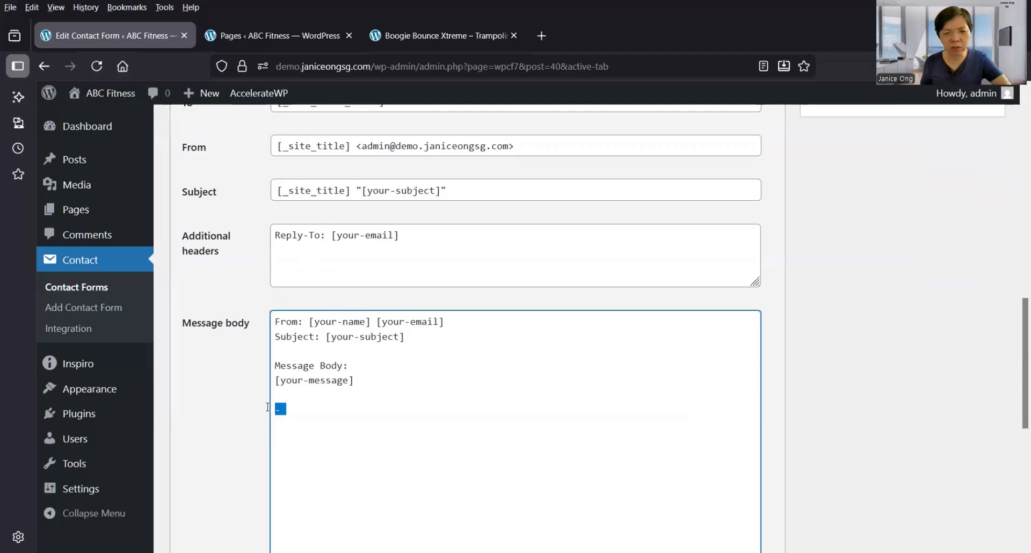
key(BackSpace)
Add the line "Tel: [tel-171]" below the From line of the message body, copying the tag from the available mail-tags.
click(456, 326)
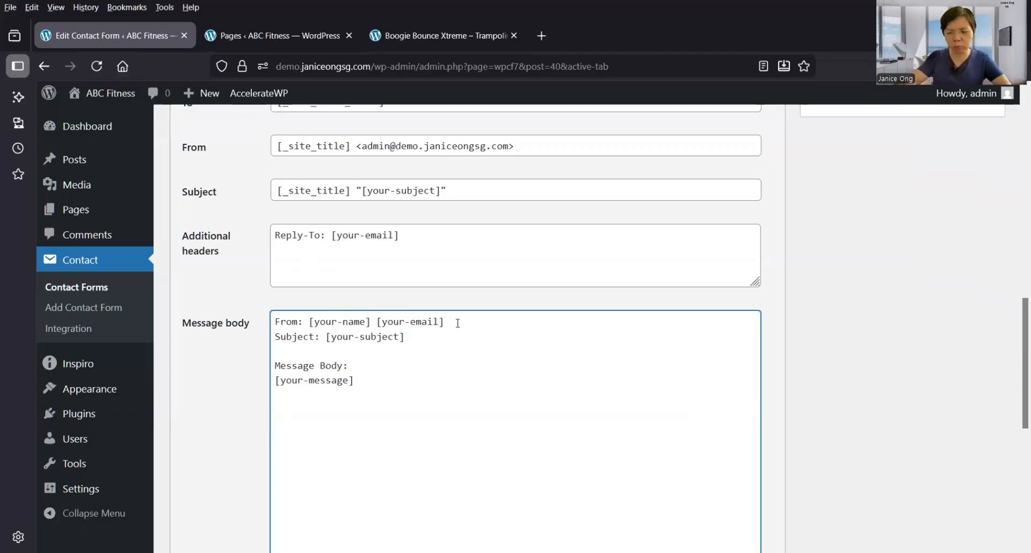
key(Return)
text(Tel:)
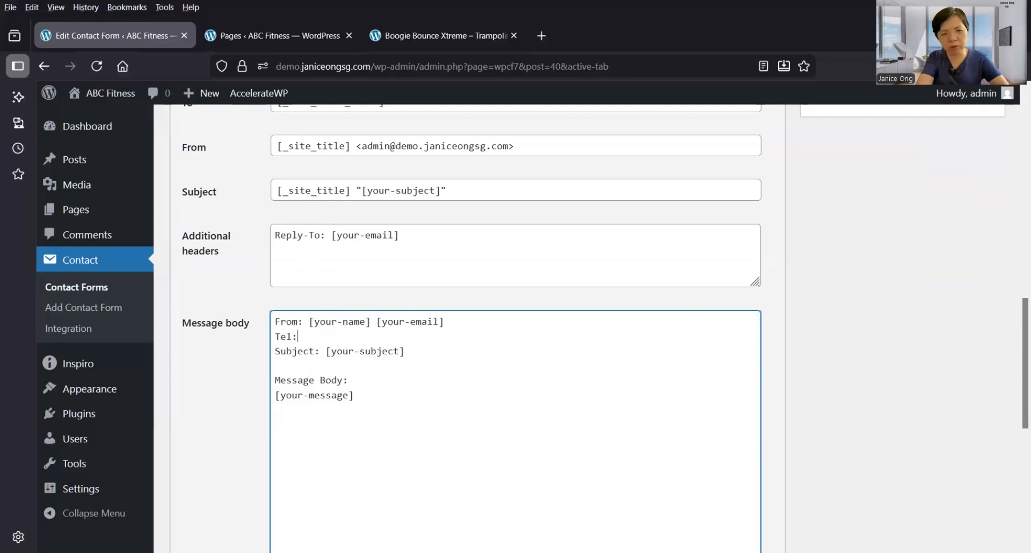
scroll(467, 329, up, 5)
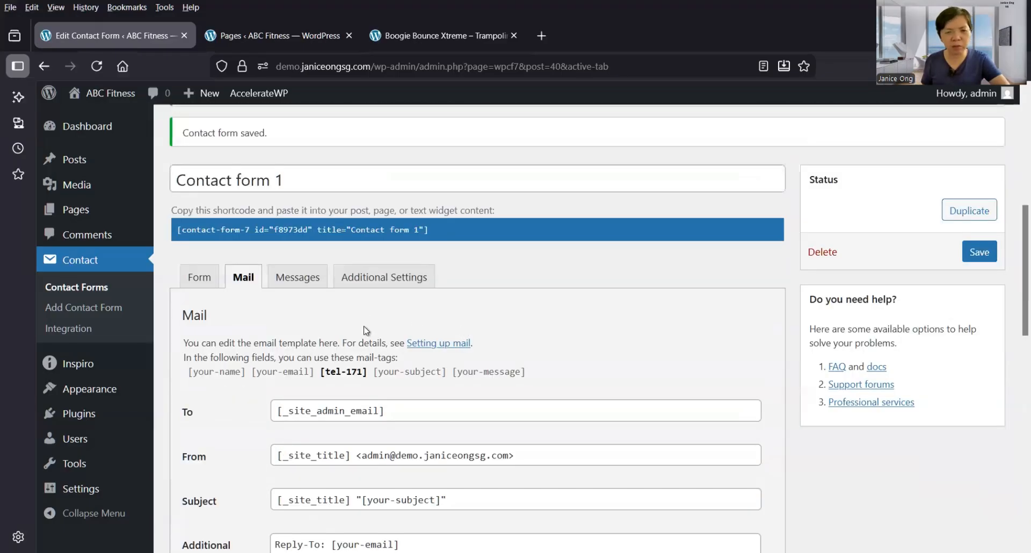
drag(369, 381, 319, 380)
key(ctrl+c)
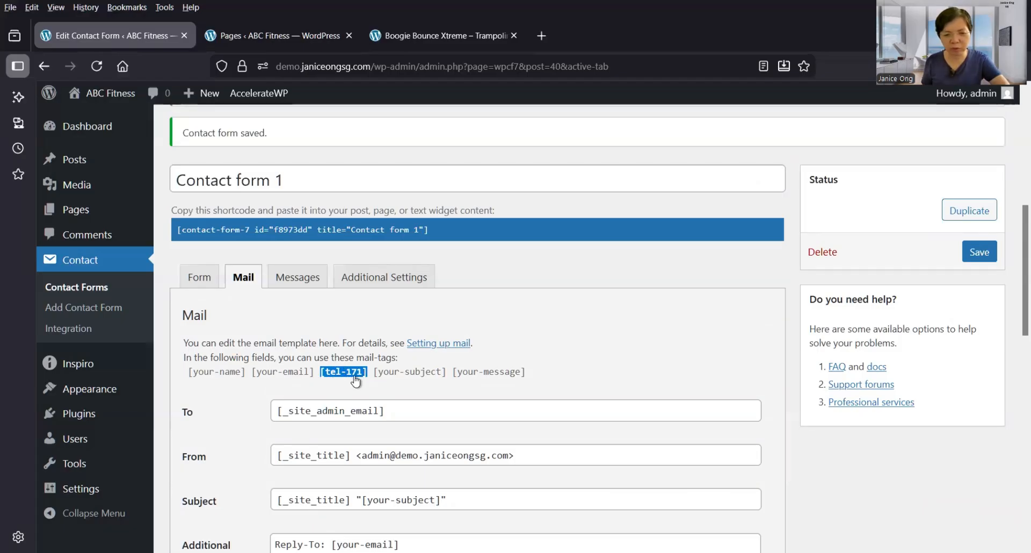
scroll(362, 398, down, 4)
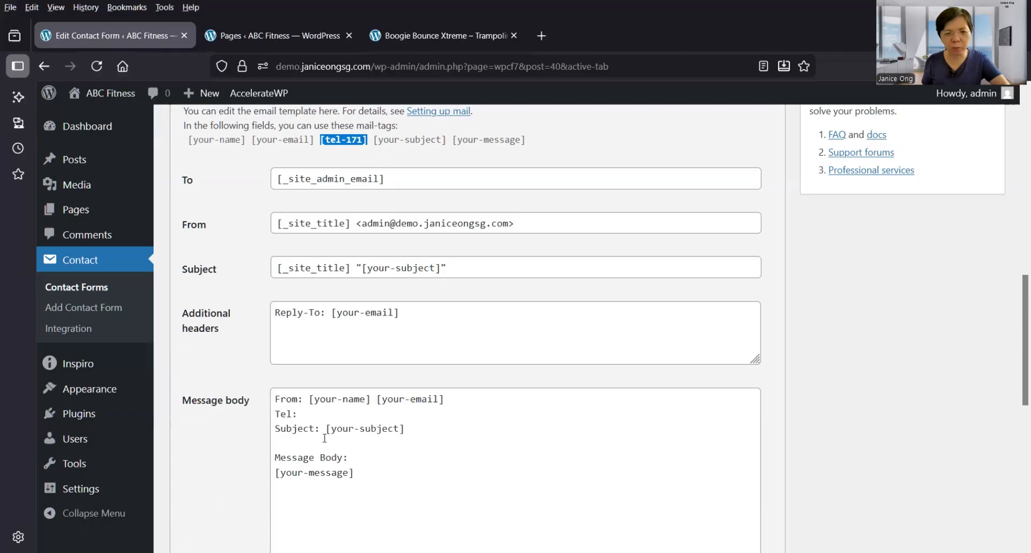
click(314, 412)
key(ctrl+v)
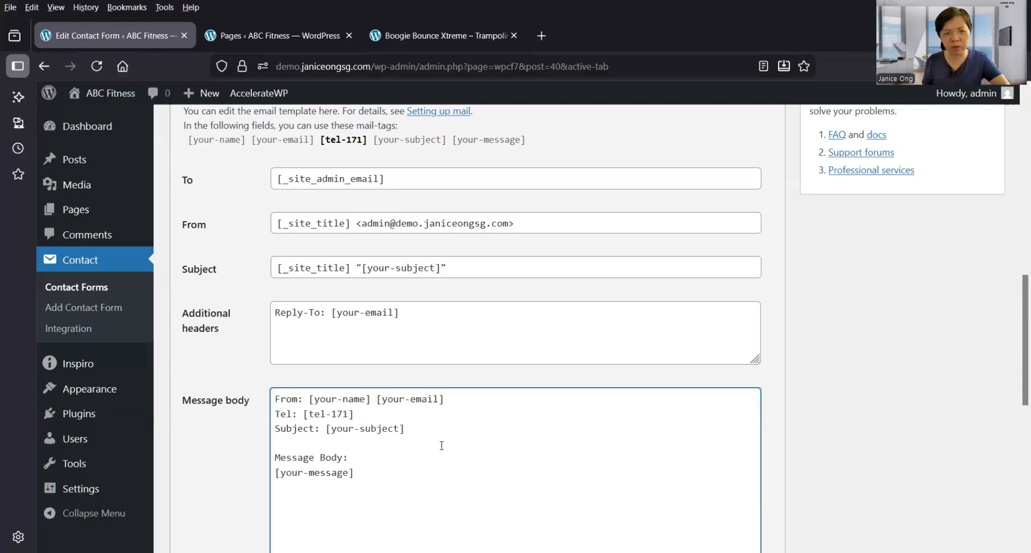
Save Contact form 1 with the edited mail template.
scroll(441, 446, down, 5)
scroll(441, 445, down, 3)
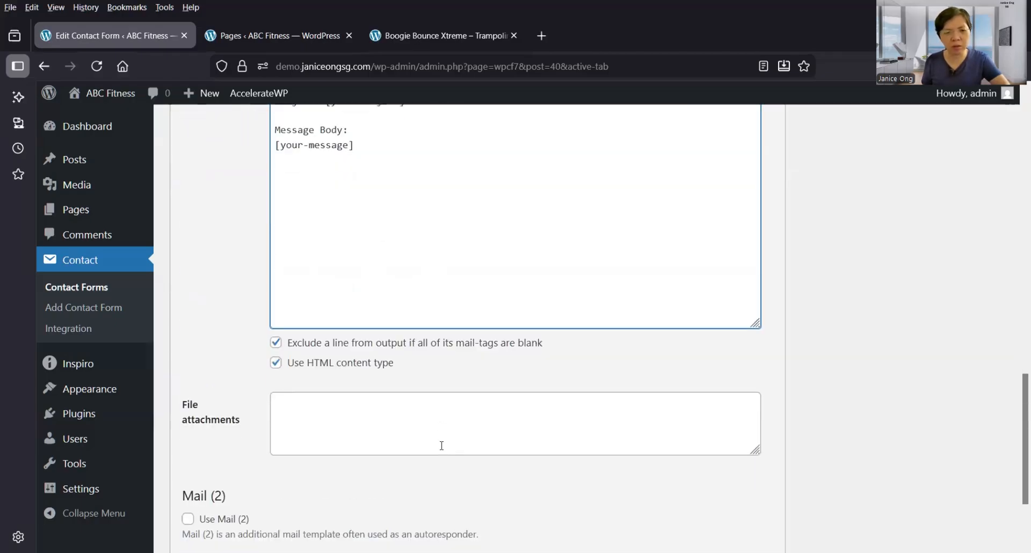
click(196, 467)
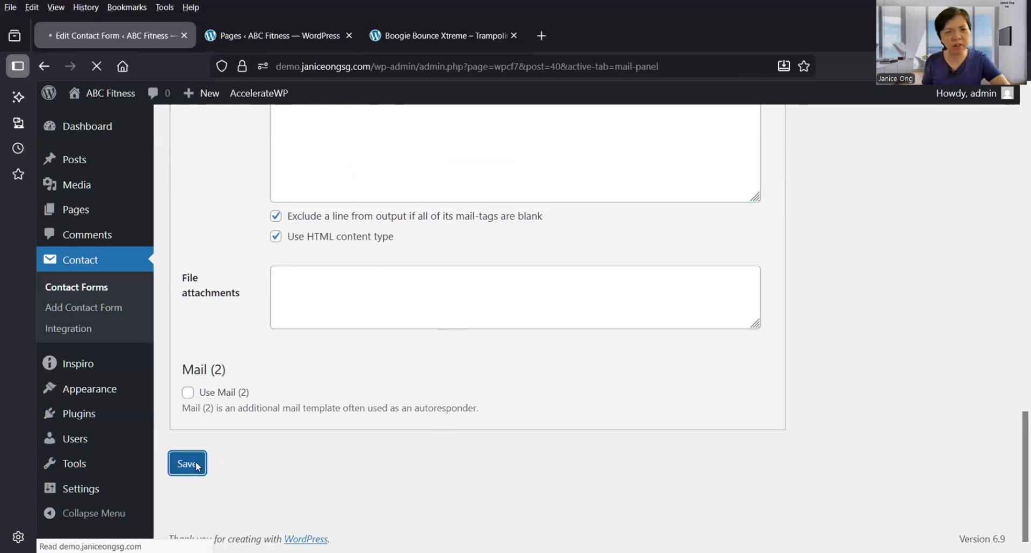
Review the form's editable response messages and its additional settings for customization code.
scroll(285, 445, down, 5)
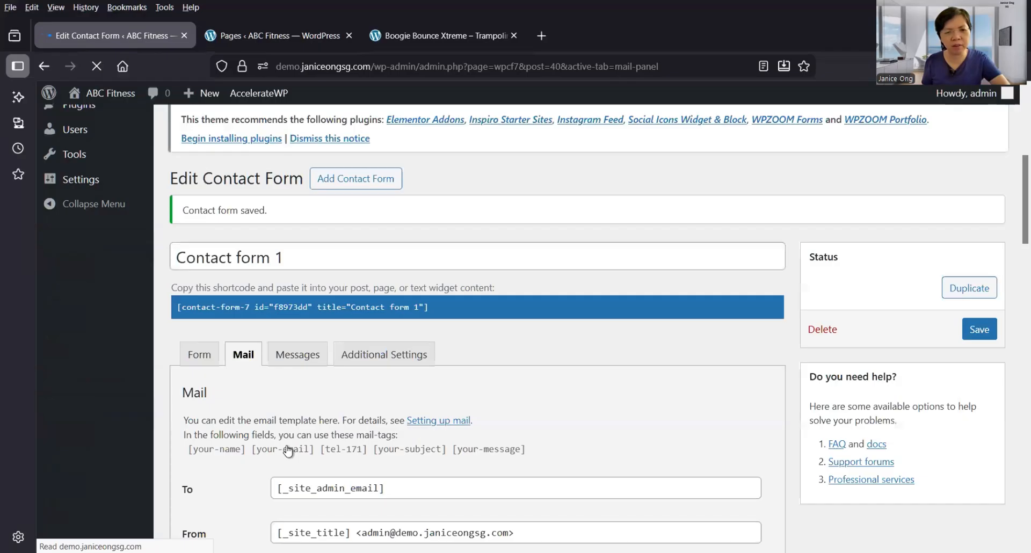
scroll(288, 451, down, 3)
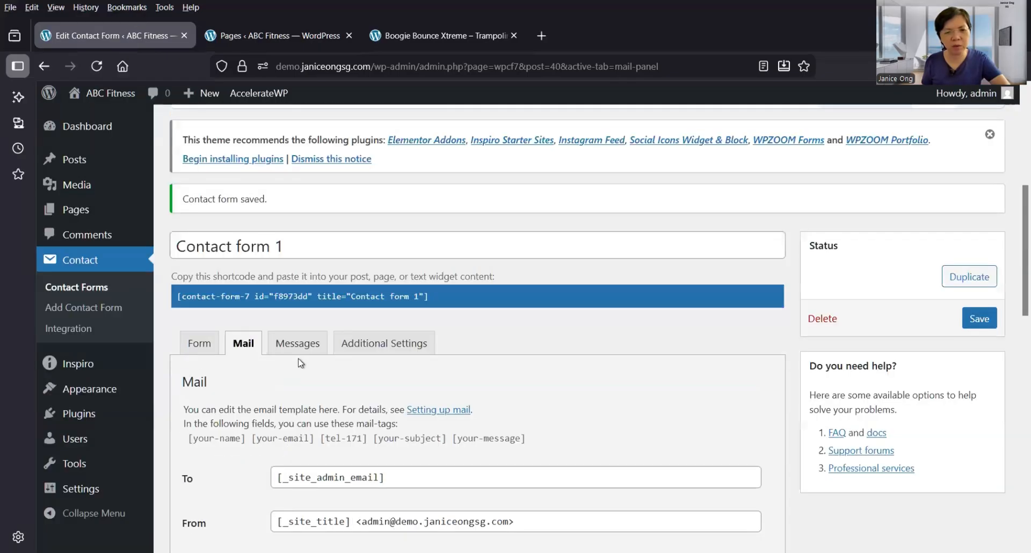
click(294, 349)
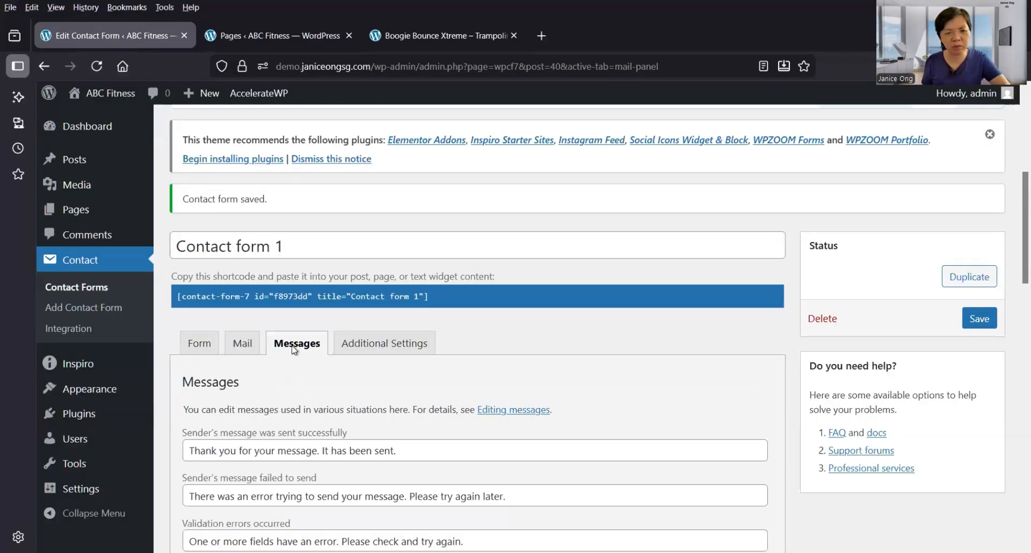
scroll(313, 256, down, 5)
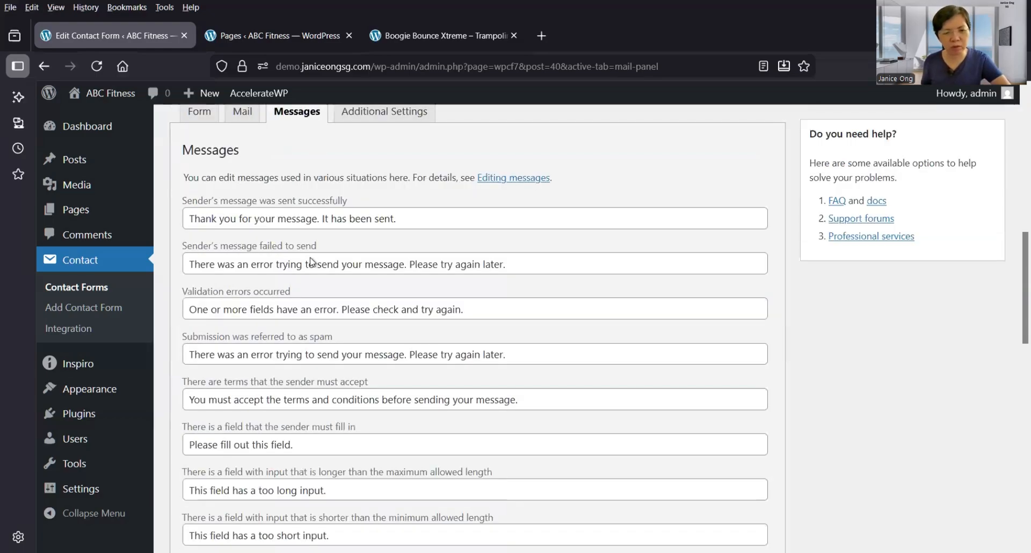
scroll(325, 288, down, 10)
scroll(326, 287, up, 4)
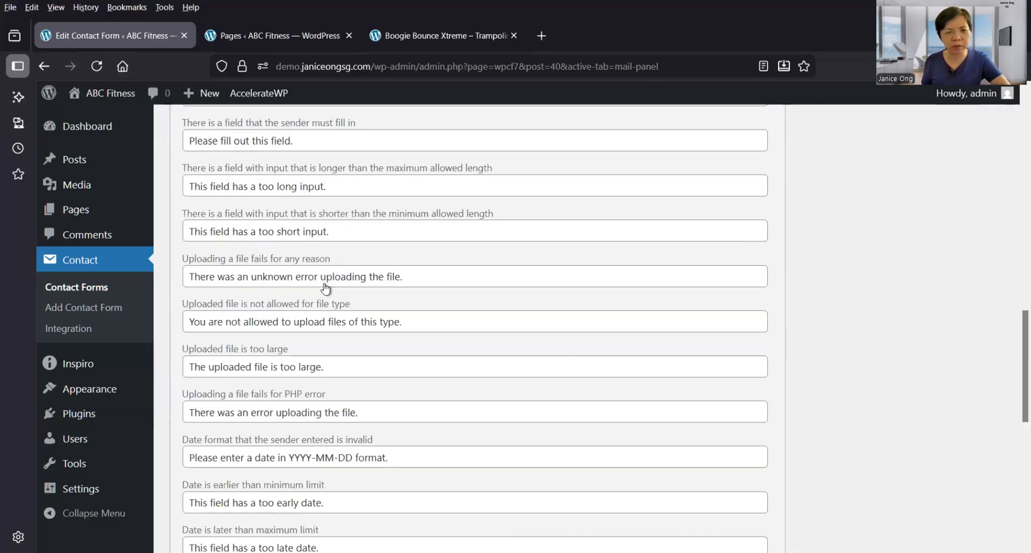
scroll(328, 290, up, 10)
scroll(239, 320, down, 2)
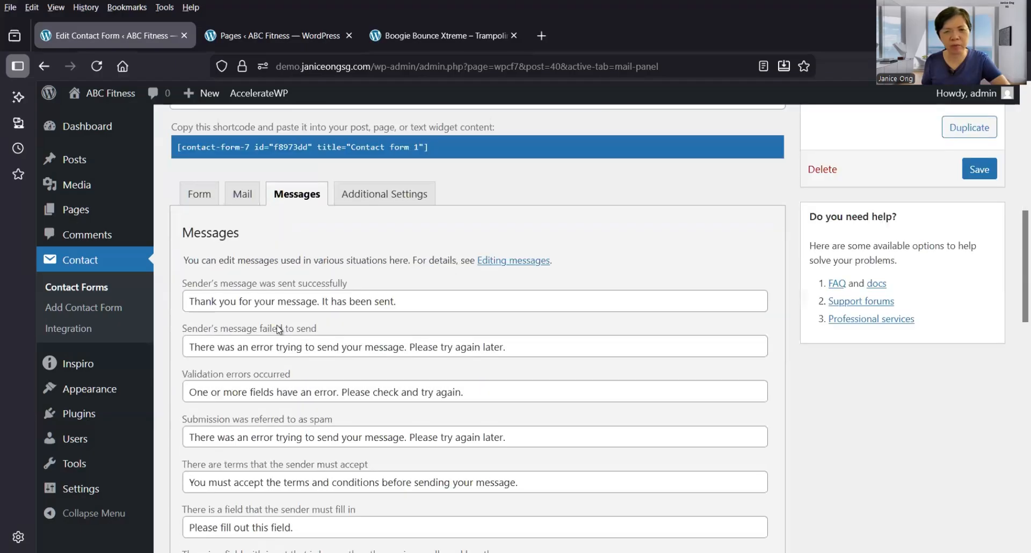
click(374, 204)
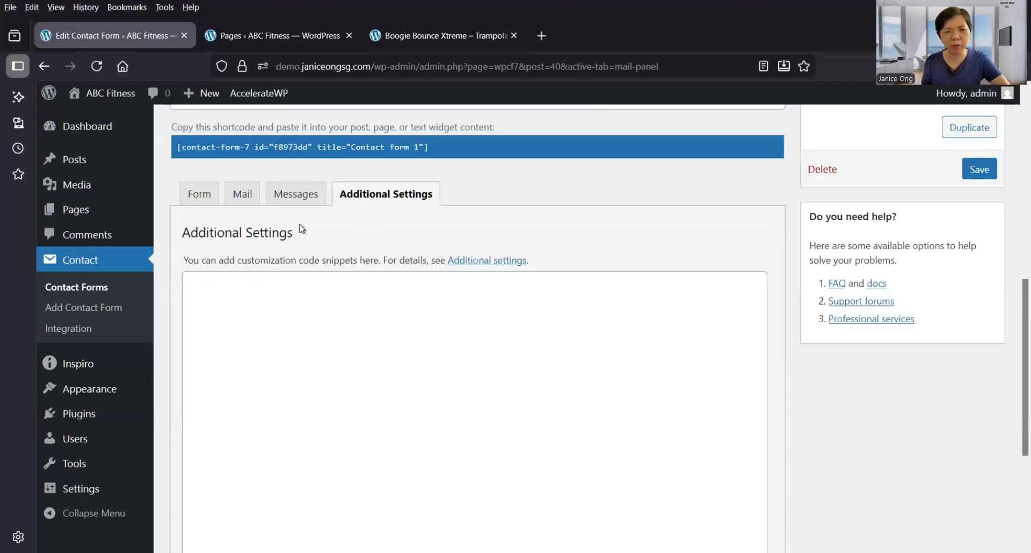
click(294, 204)
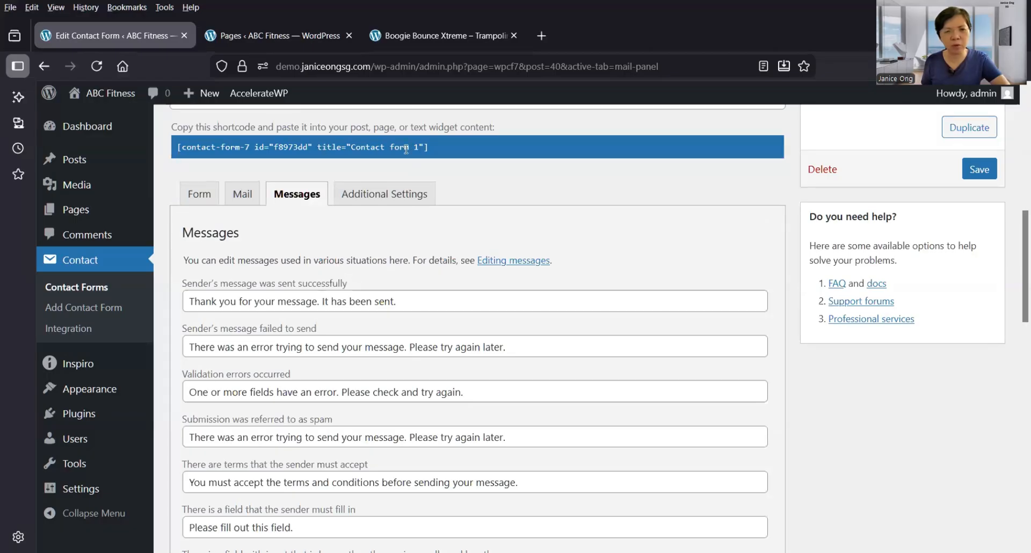
Copy the full shortcode of Contact form 1.
click(443, 153)
scroll(442, 153, up, 2)
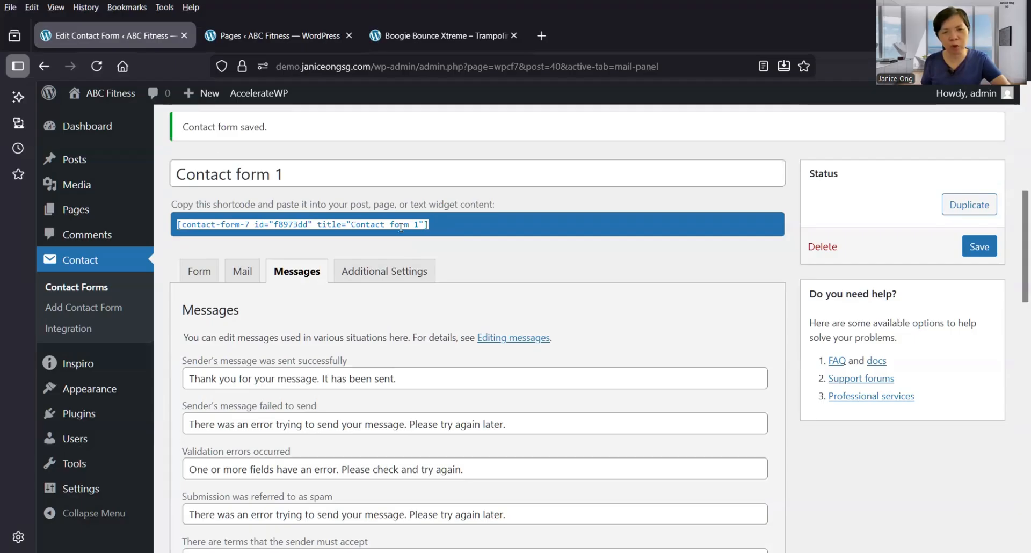
right_click(400, 226)
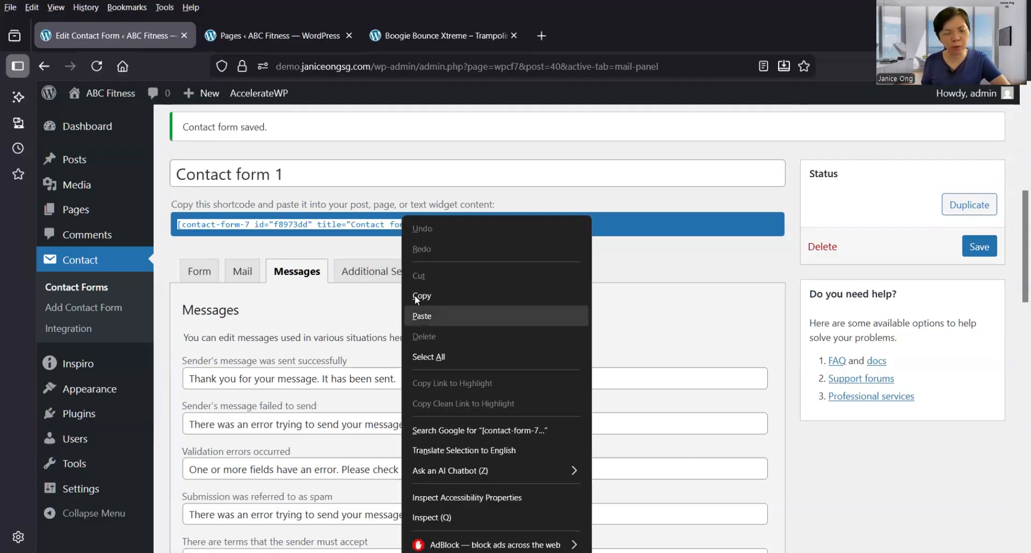
click(424, 295)
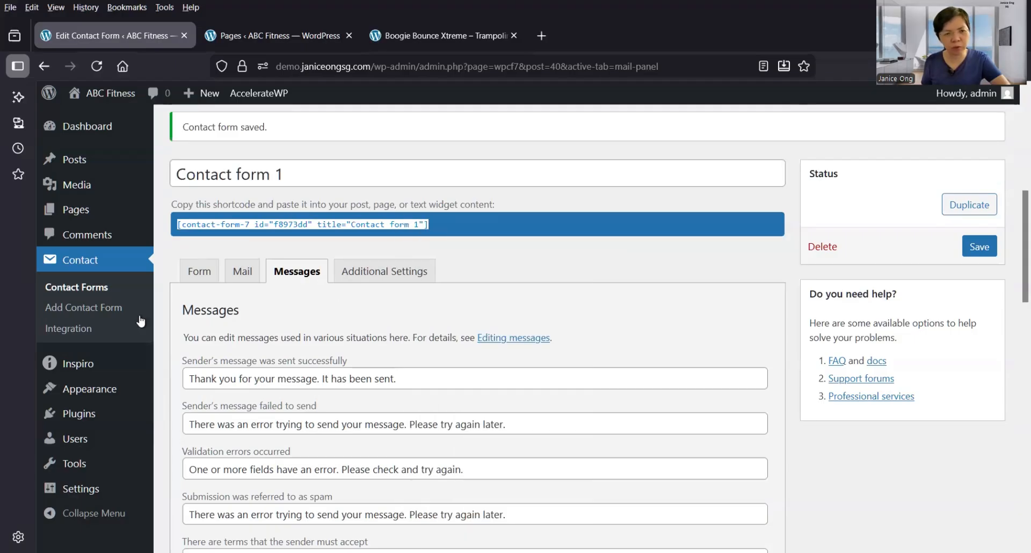
Start a new page on the ABC Fitness site.
scroll(74, 210, up, 3)
mouse_move(74, 210)
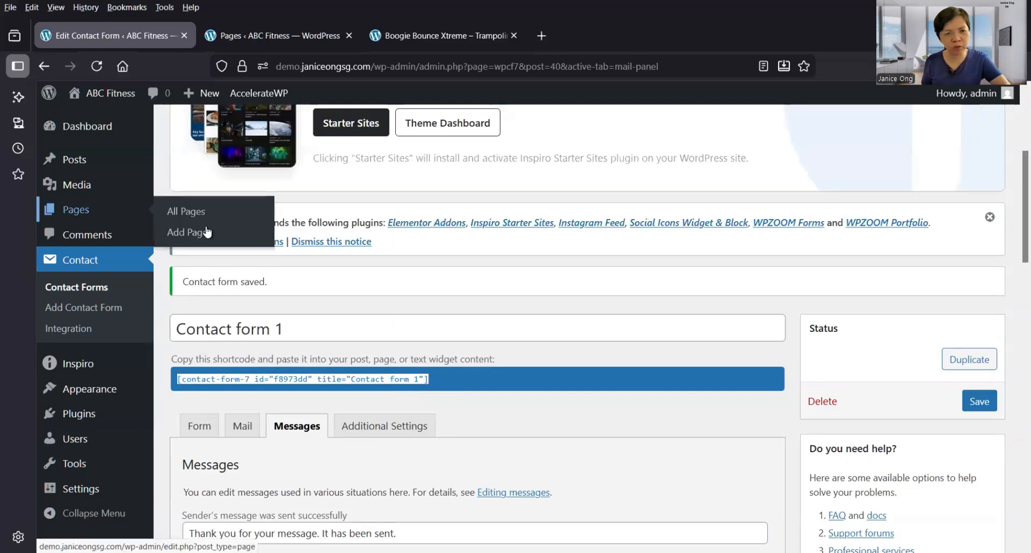
click(197, 231)
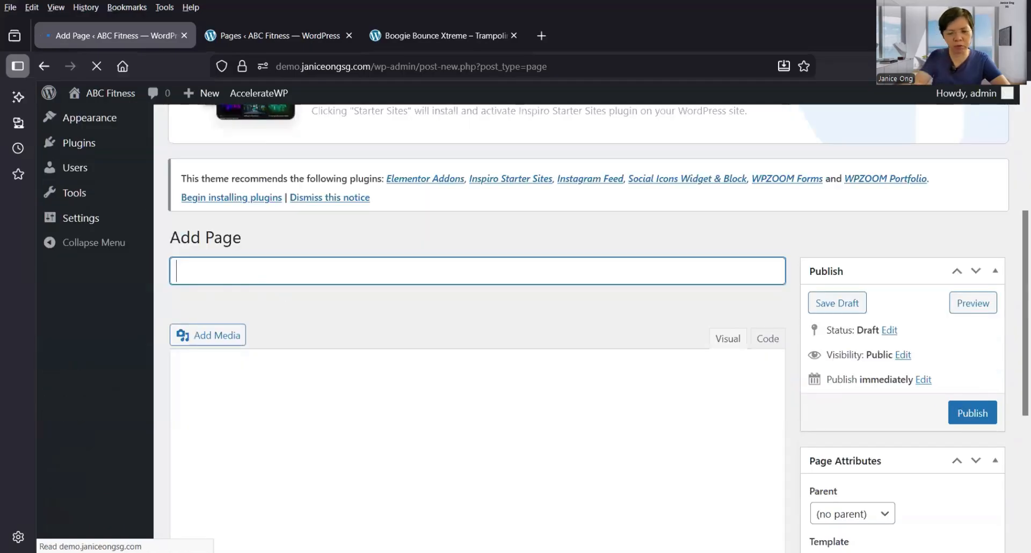
Publish the new page with the title "Contact Us" and the copied Contact form 1 shortcode as its content.
text(Contact )
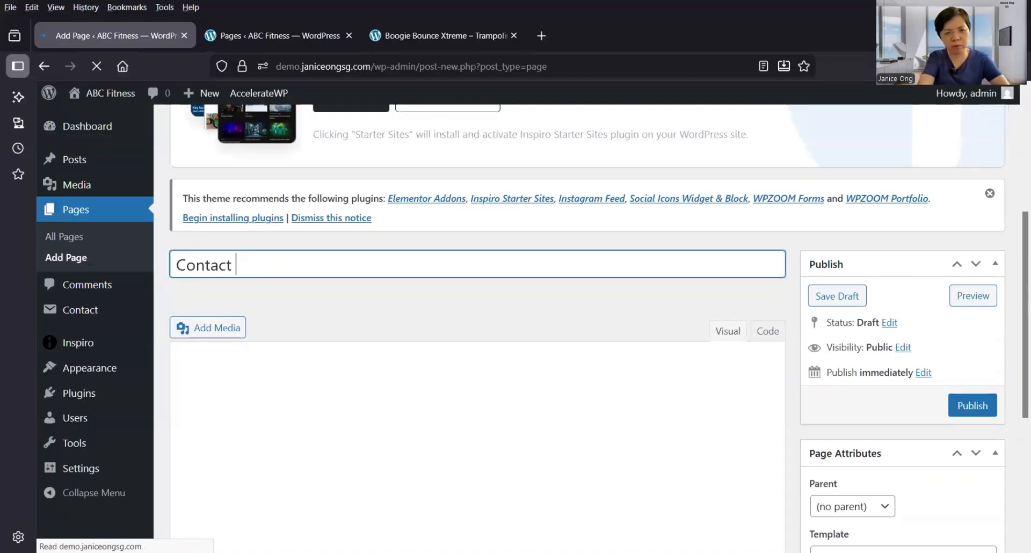
text(Us)
scroll(290, 300, down, 3)
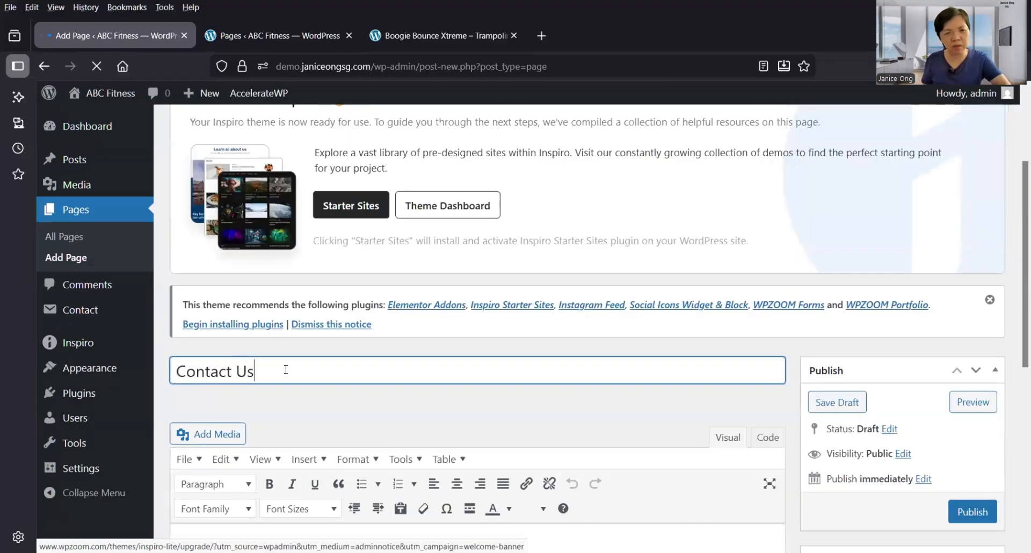
scroll(283, 387, down, 3)
click(603, 419)
key(ctrl+v)
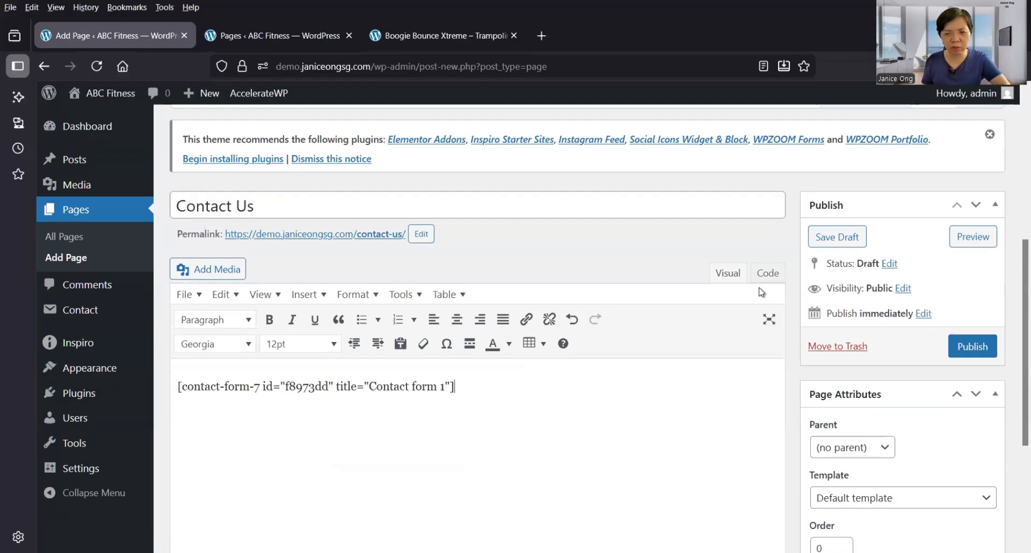
scroll(666, 416, down, 1)
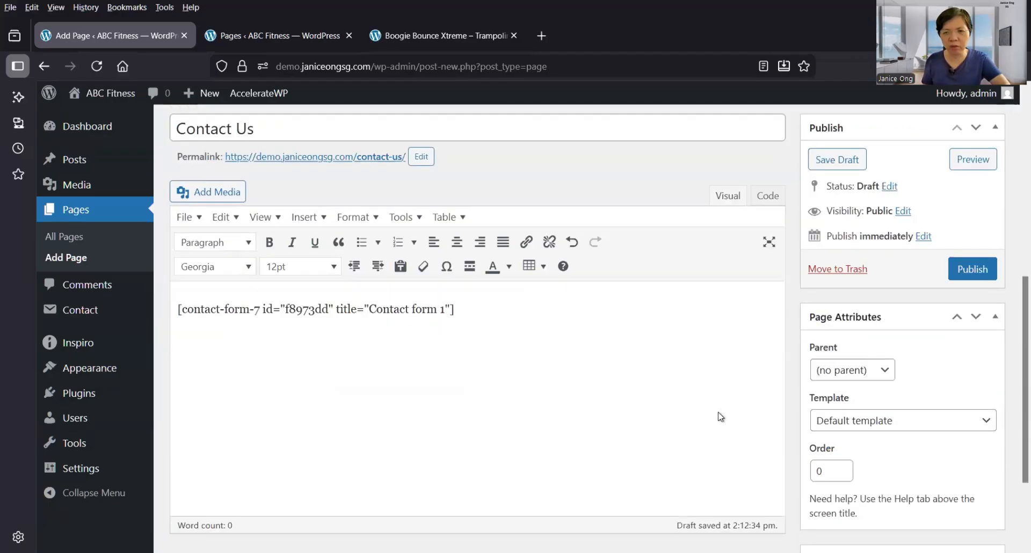
click(980, 266)
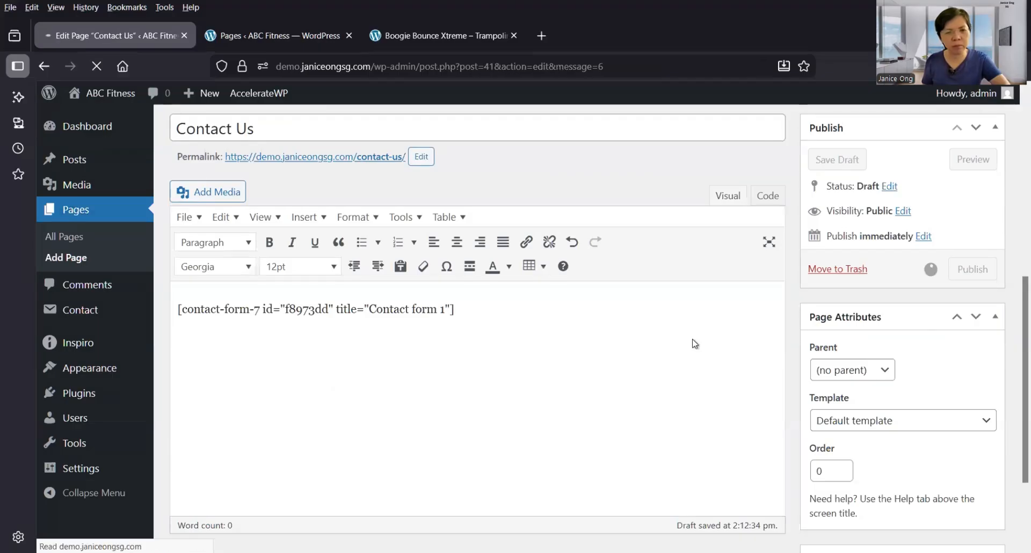
Open the published Contact Us page from its permalink in a new tab and look over the whole form.
scroll(695, 344, down, 2)
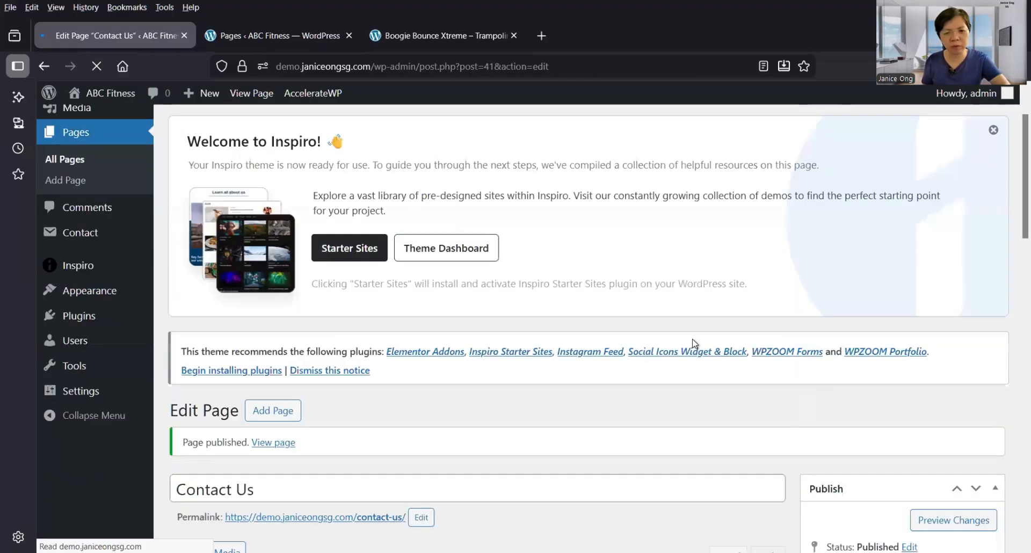
scroll(421, 308, down, 5)
right_click(375, 290)
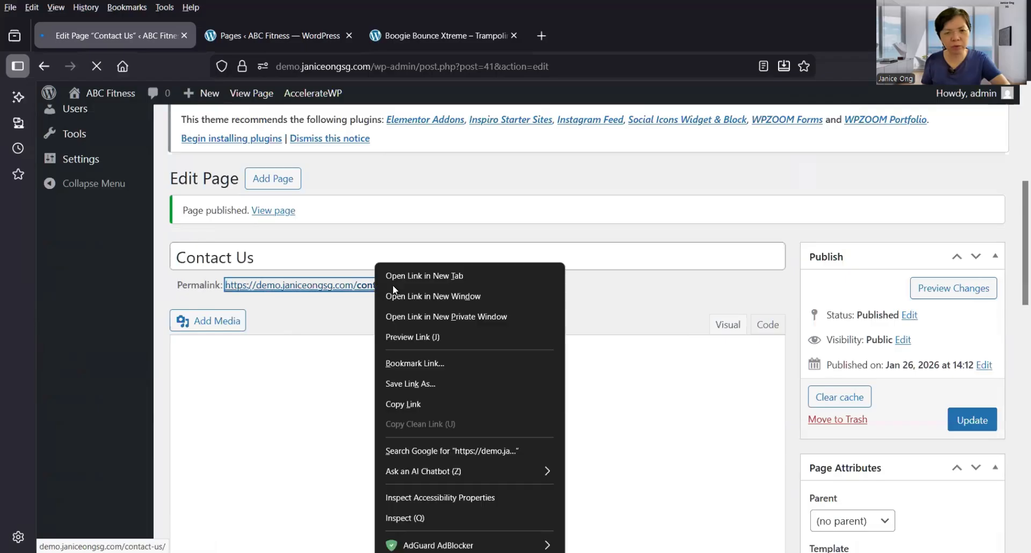
click(398, 278)
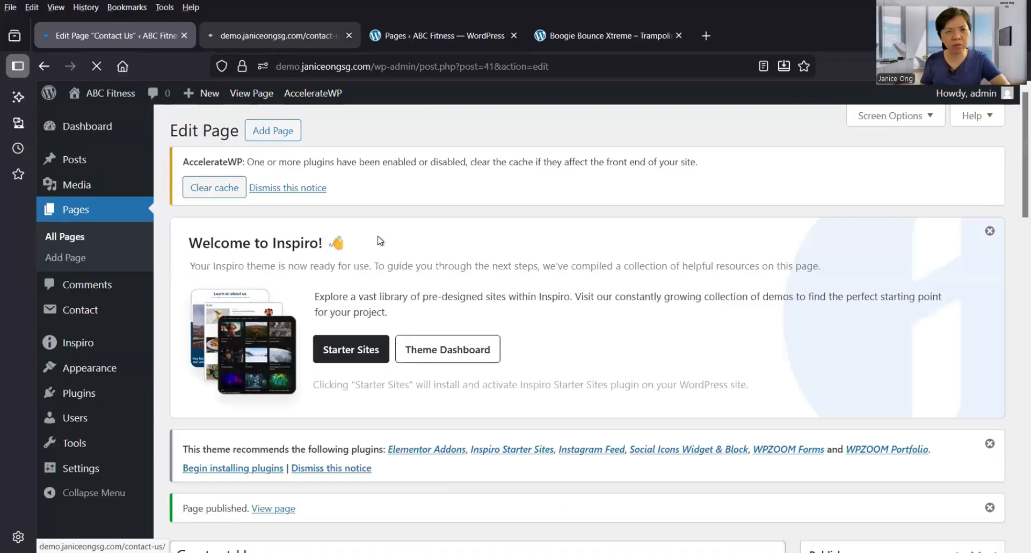
key(ctrl+Tab)
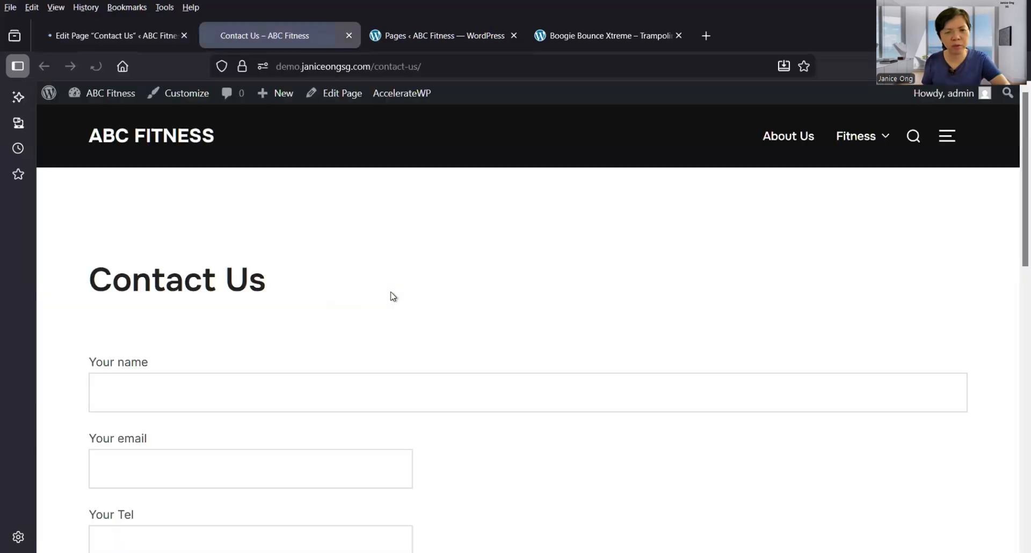
scroll(393, 296, down, 4)
scroll(393, 297, down, 5)
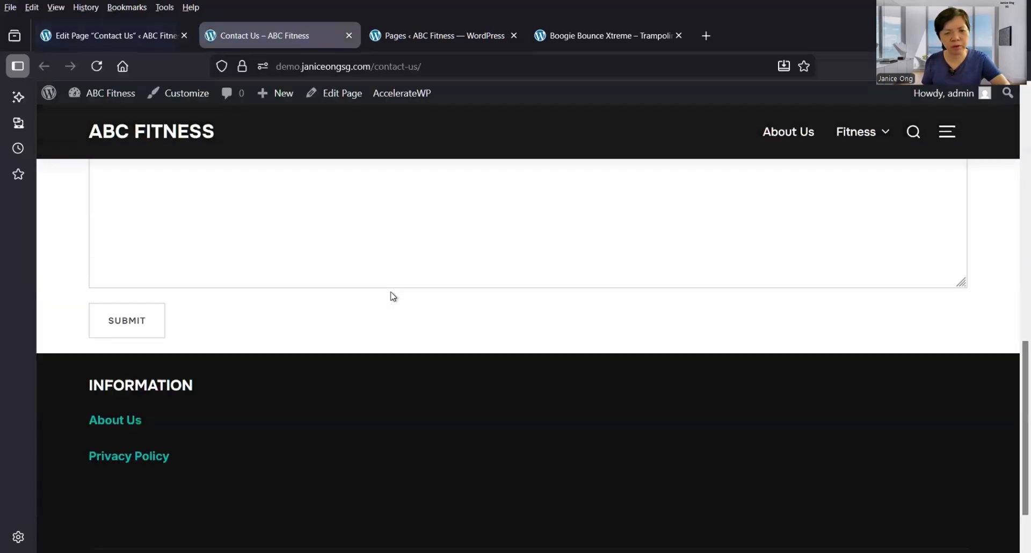
scroll(394, 296, up, 4)
scroll(393, 297, up, 6)
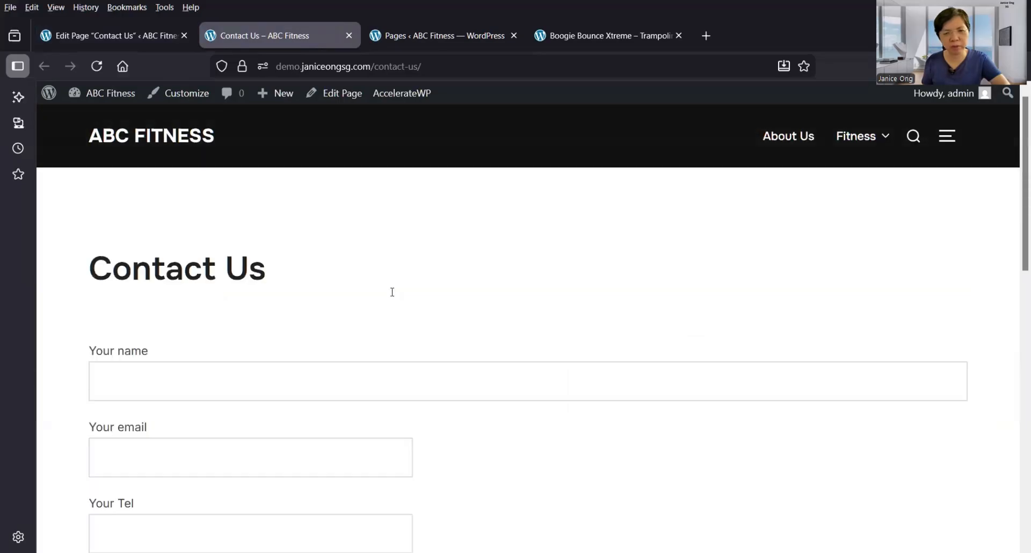
scroll(244, 182, down, 9)
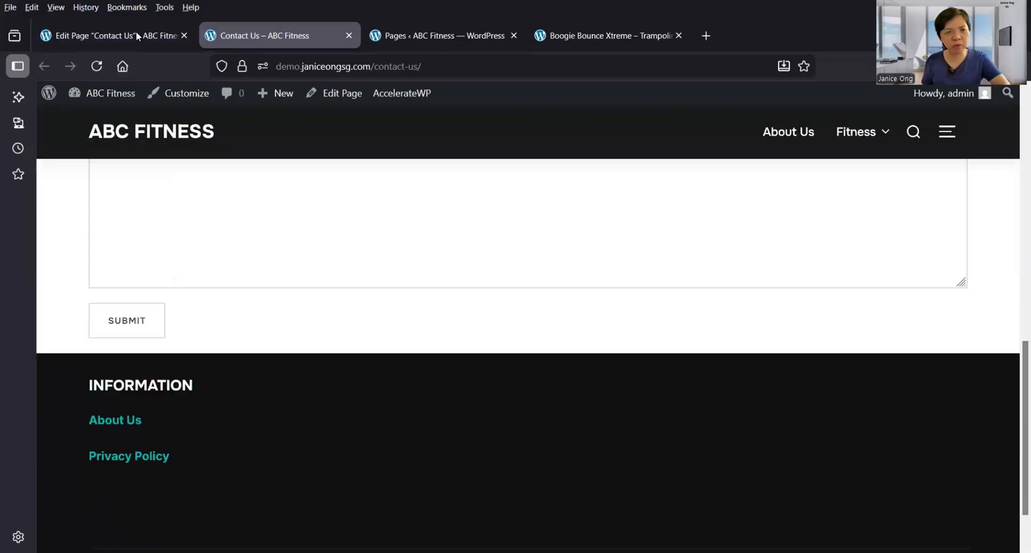
Add the Contact Us page to Menu 1 and save the menu.
key(ctrl+Page_Up)
mouse_move(100, 368)
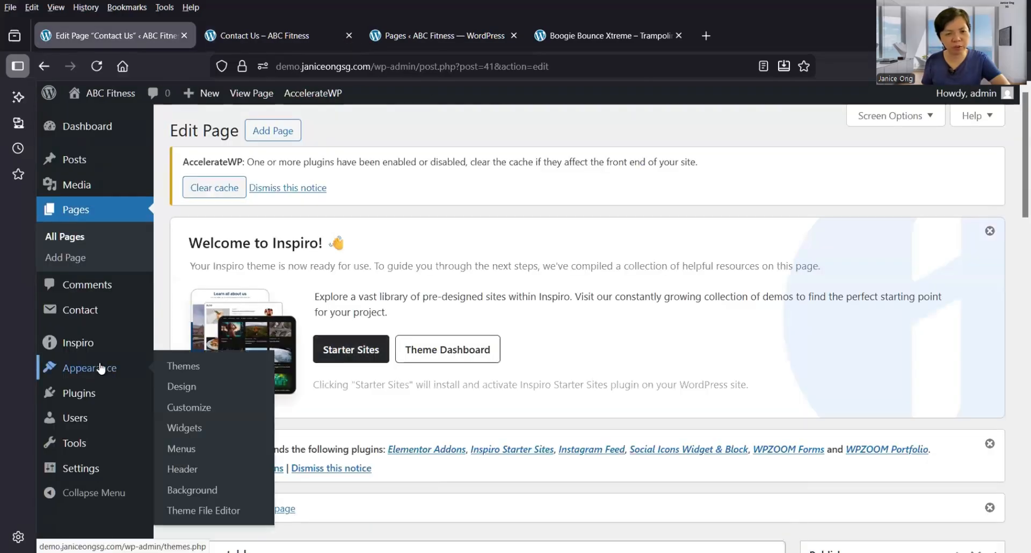
click(188, 455)
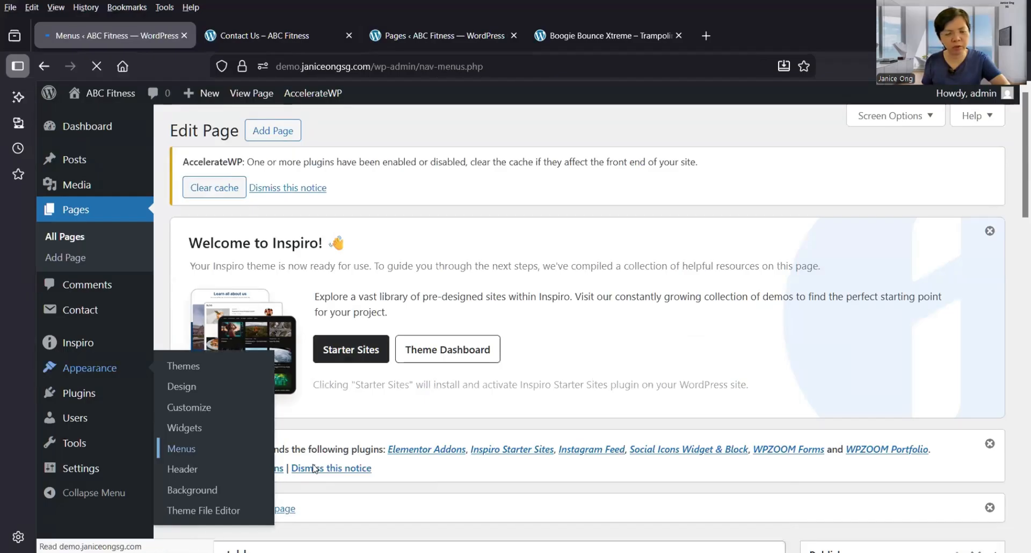
scroll(316, 468, down, 4)
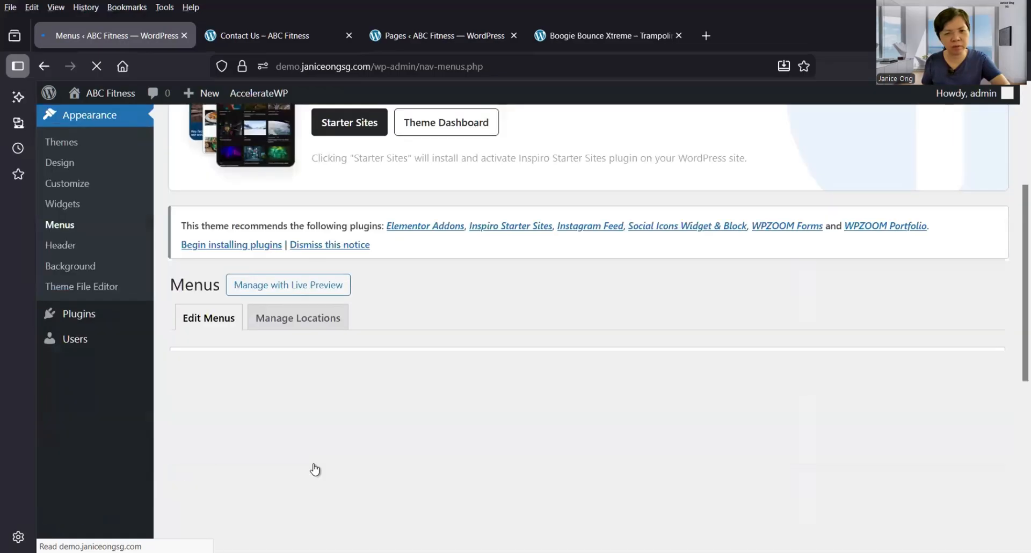
scroll(198, 334, down, 3)
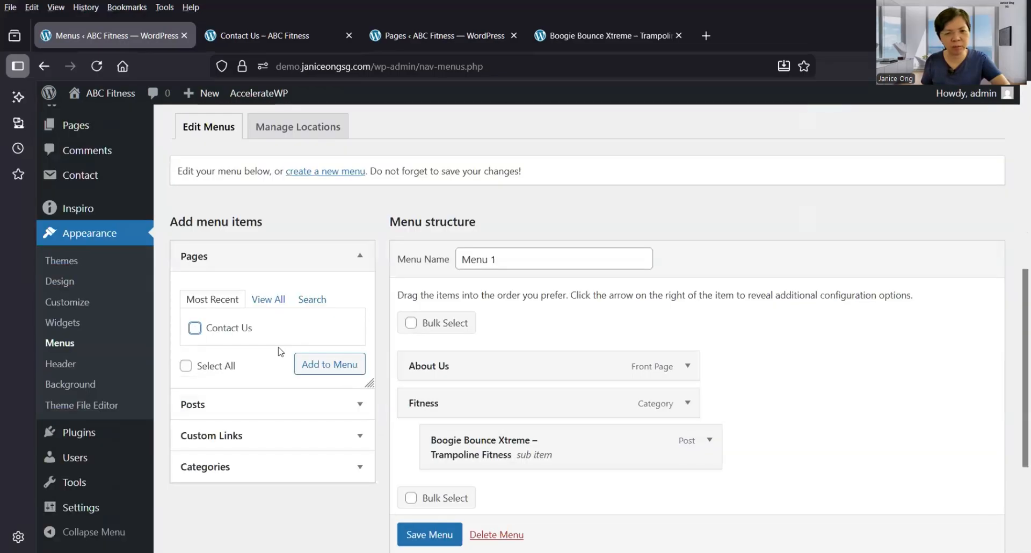
click(324, 366)
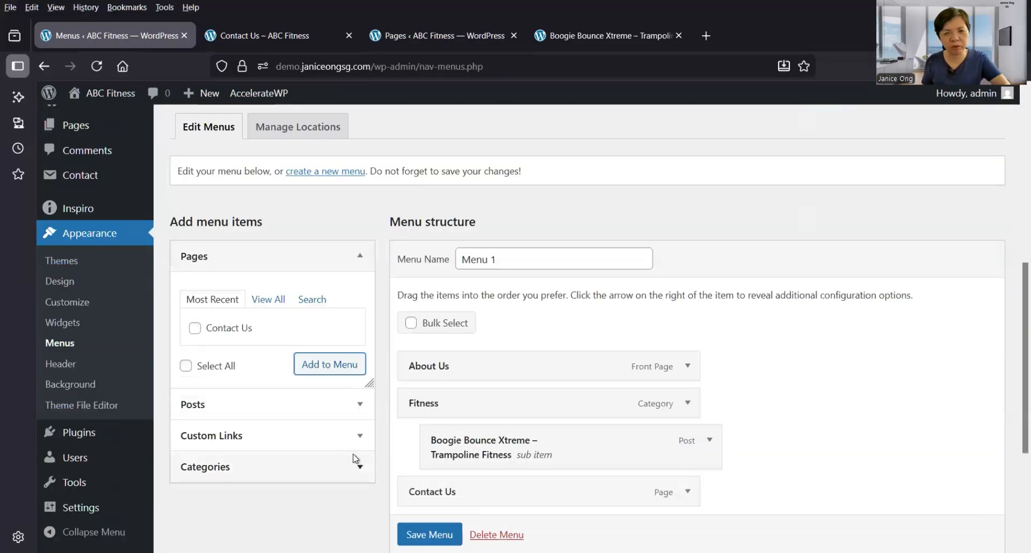
scroll(469, 300, down, 4)
click(424, 472)
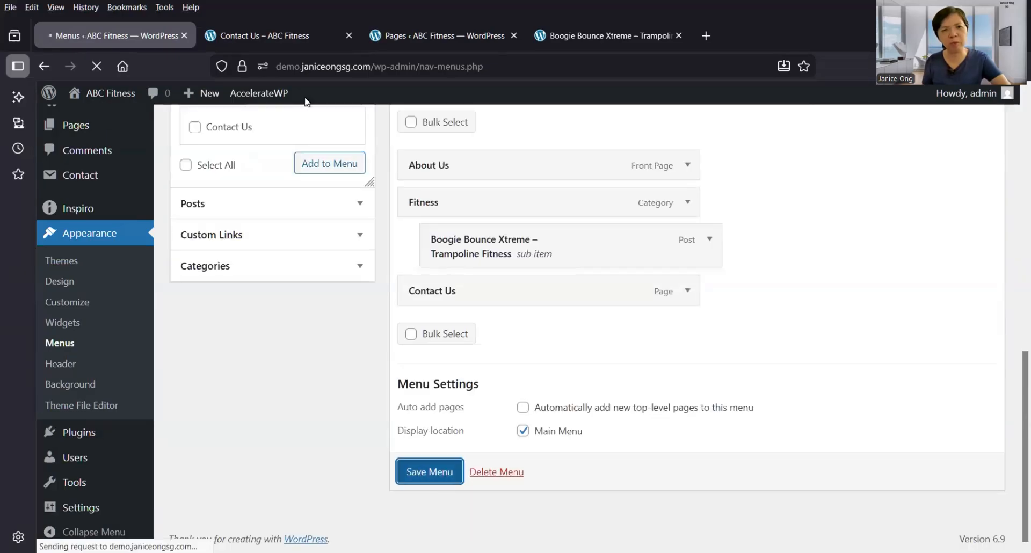
Reload the live Contact Us page and check its main navigation, form and footer.
click(301, 34)
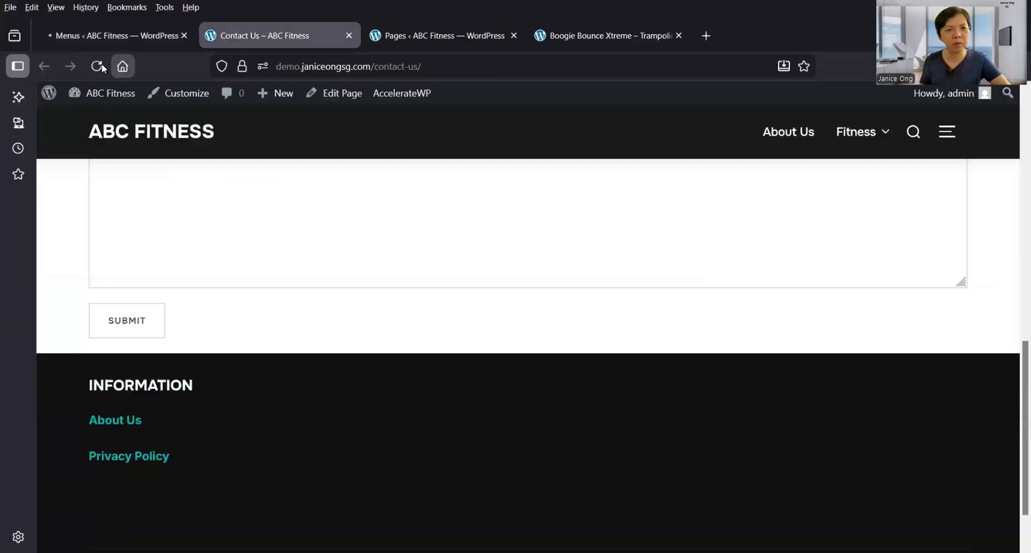
key(F5)
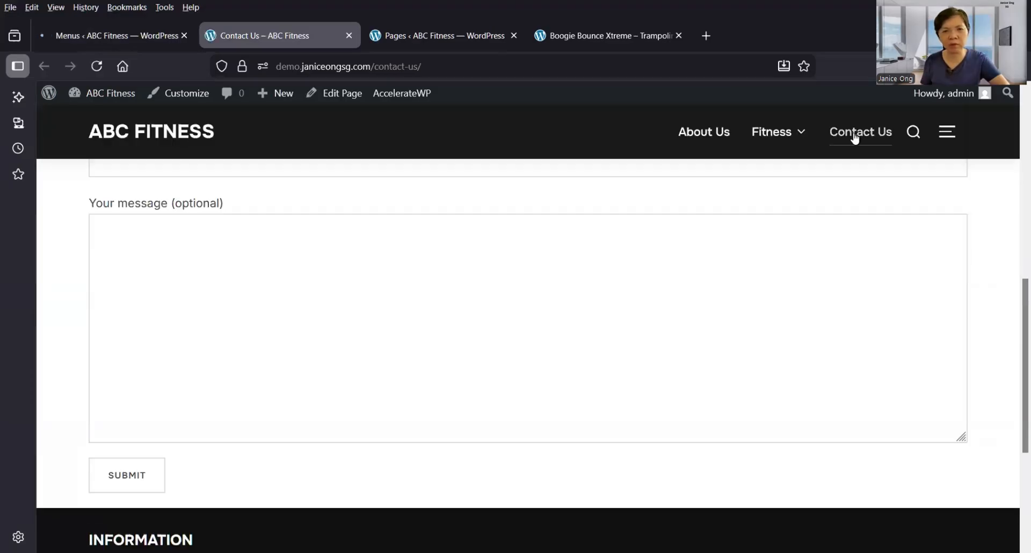
key(F5)
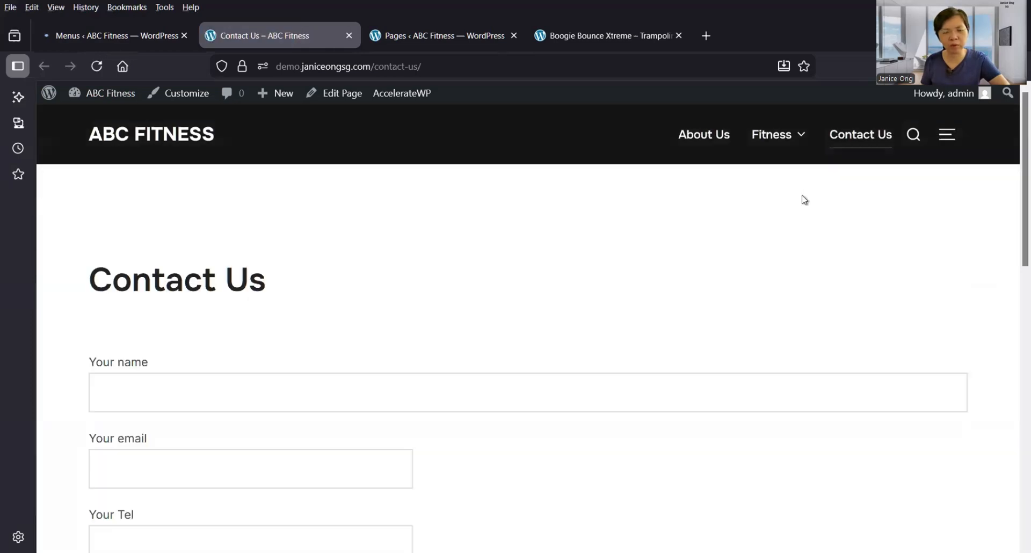
scroll(804, 200, down, 3)
scroll(804, 199, down, 3)
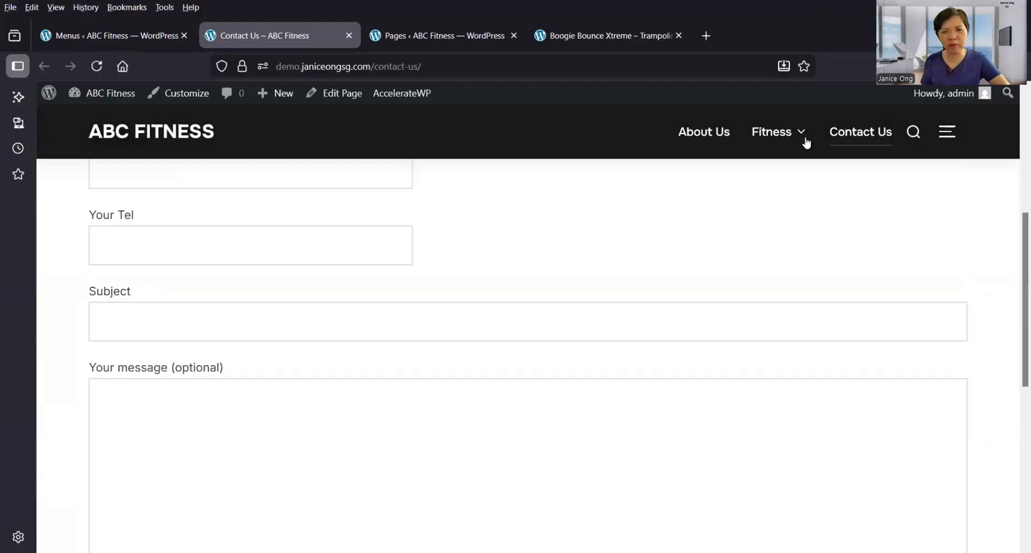
scroll(845, 138, up, 6)
scroll(831, 251, down, 6)
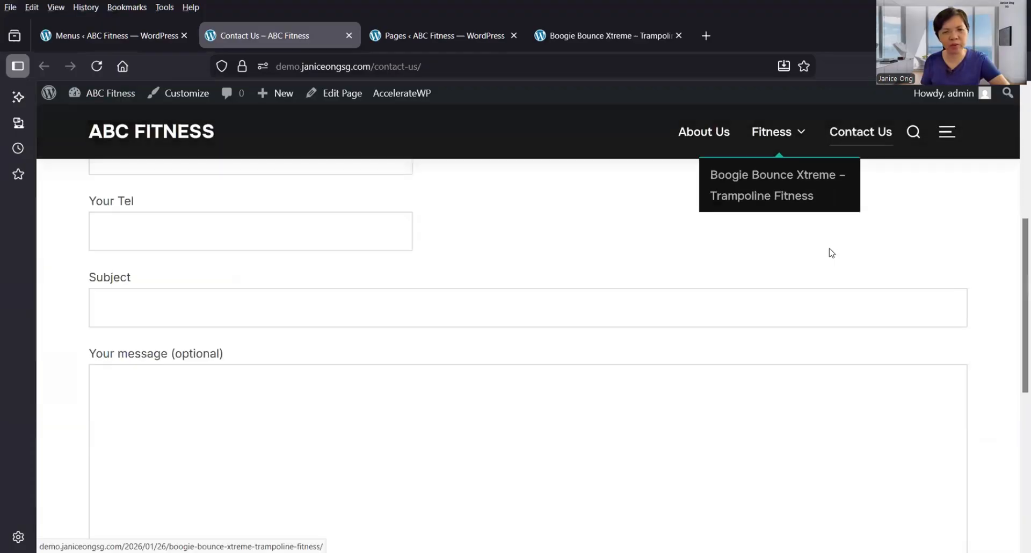
scroll(191, 411, down, 5)
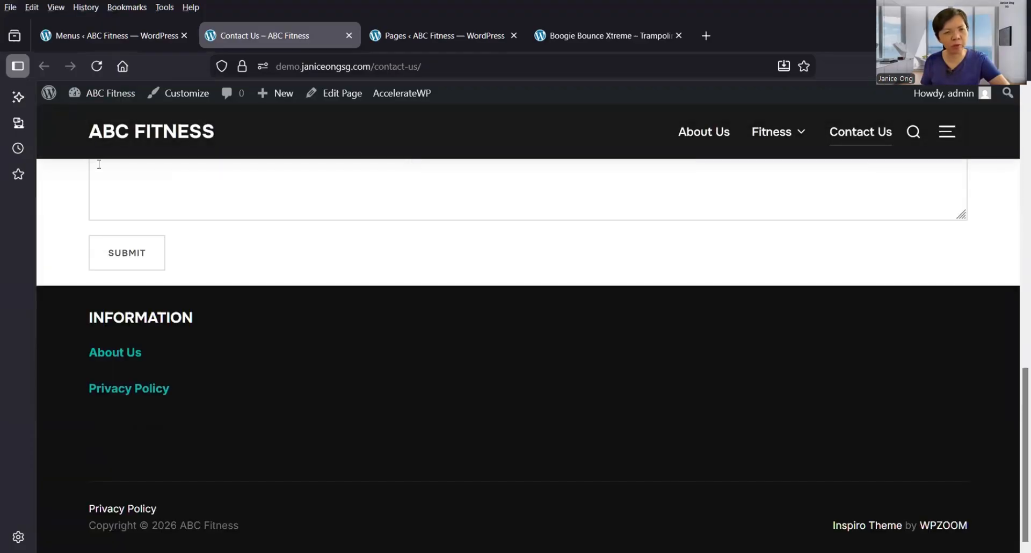
Add a "Contact Us" line between About Us and Privacy Policy in the Information text widget of Footer 1.
key(ctrl+shift+Tab)
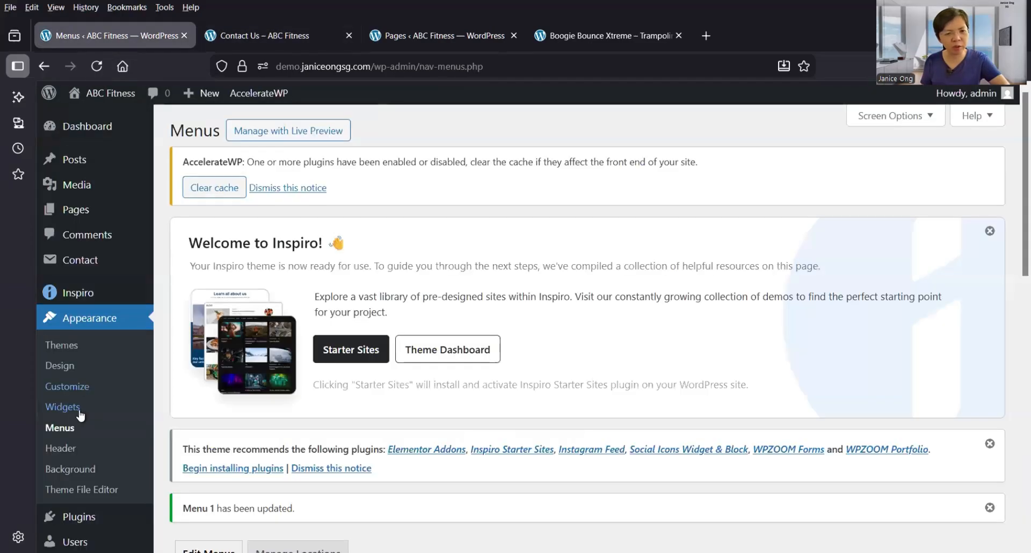
click(79, 412)
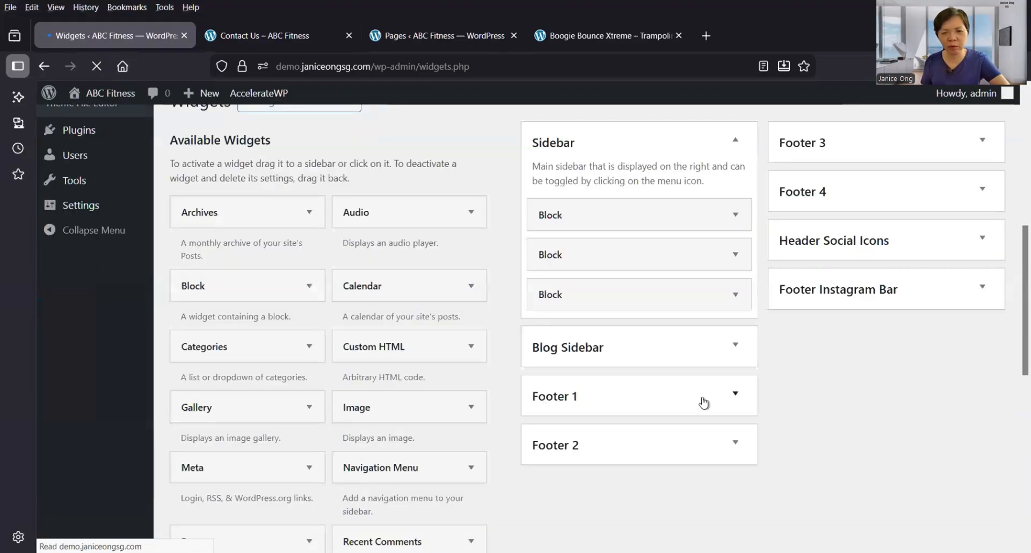
click(737, 390)
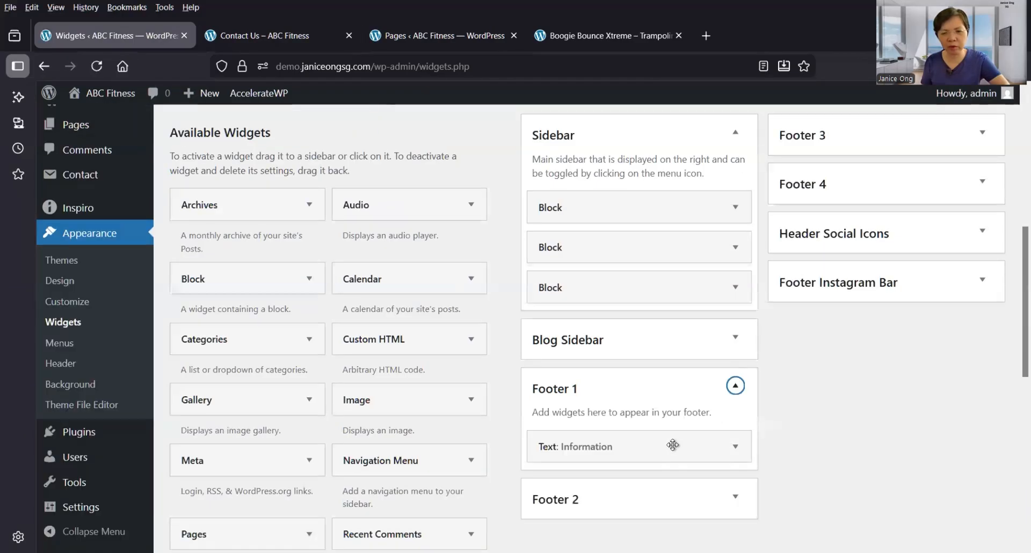
click(631, 444)
scroll(537, 301, down, 5)
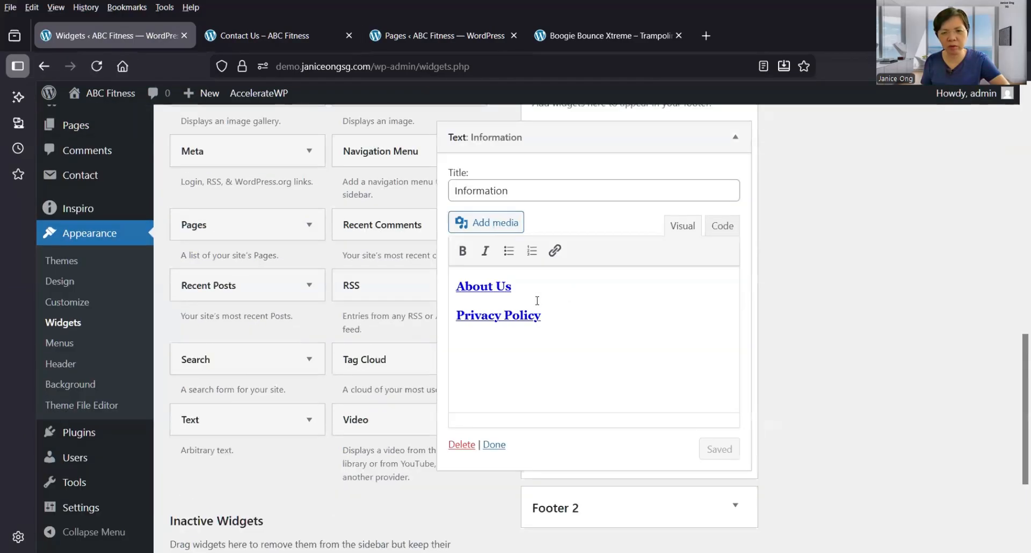
click(525, 290)
key(Return)
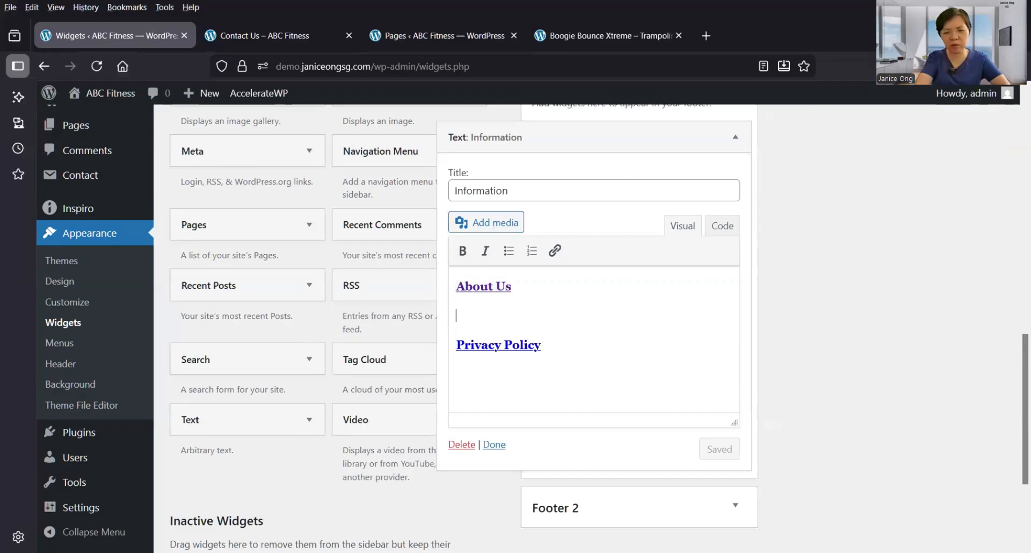
text(Contact U)
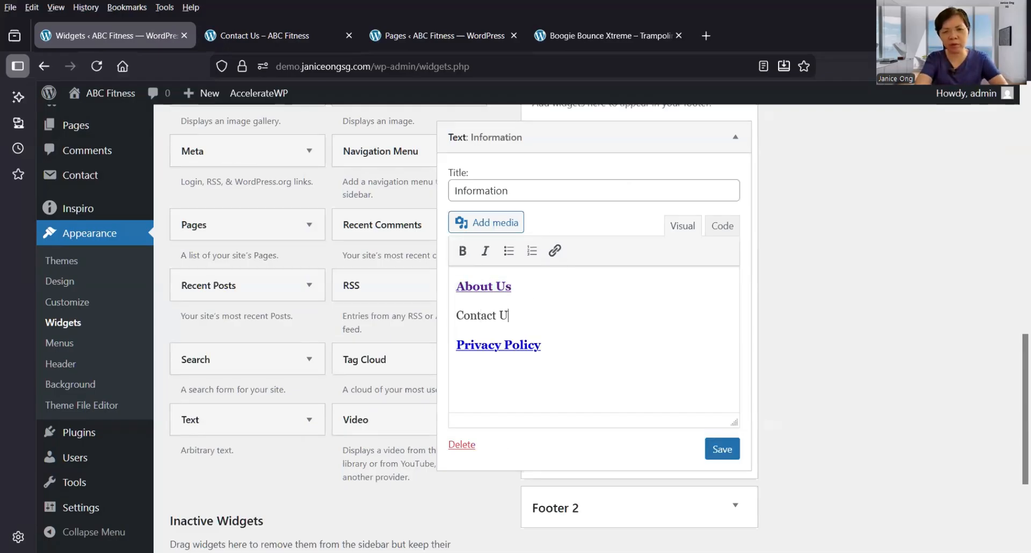
text(s)
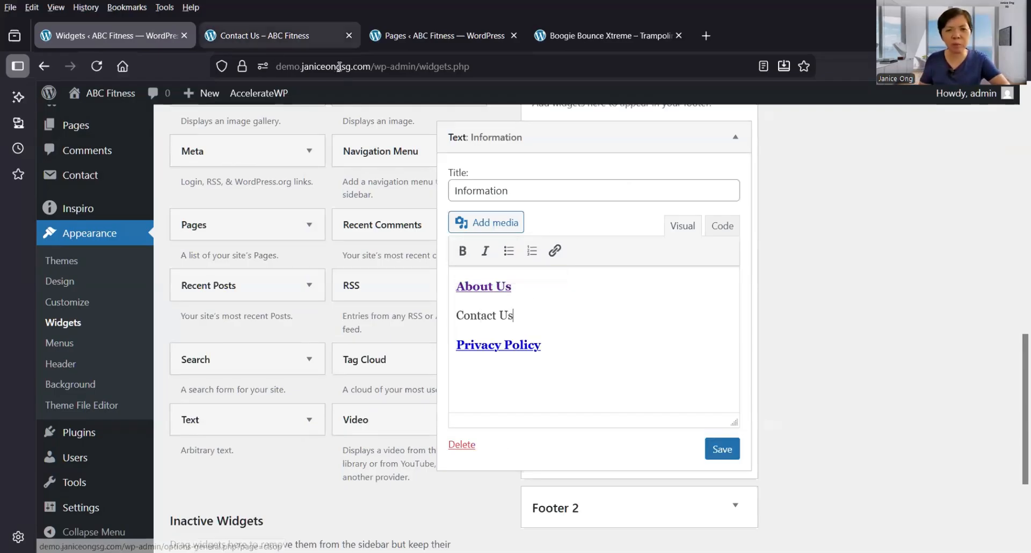
Make the widget's Contact Us text a bold link to the site's /contact-us page and save the widget.
key(ctrl+Tab)
key(ctrl+shift+Tab)
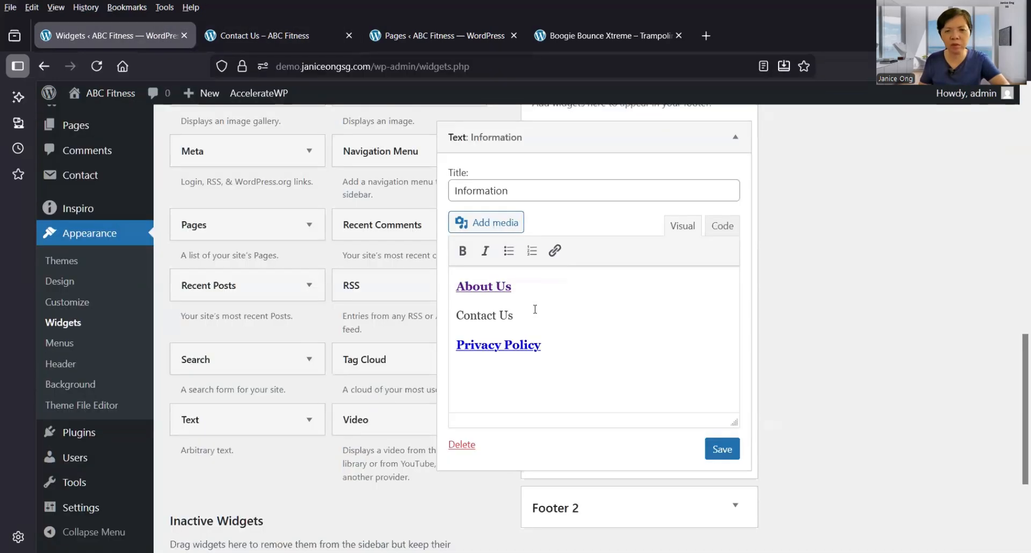
drag(438, 311, 514, 316)
click(554, 250)
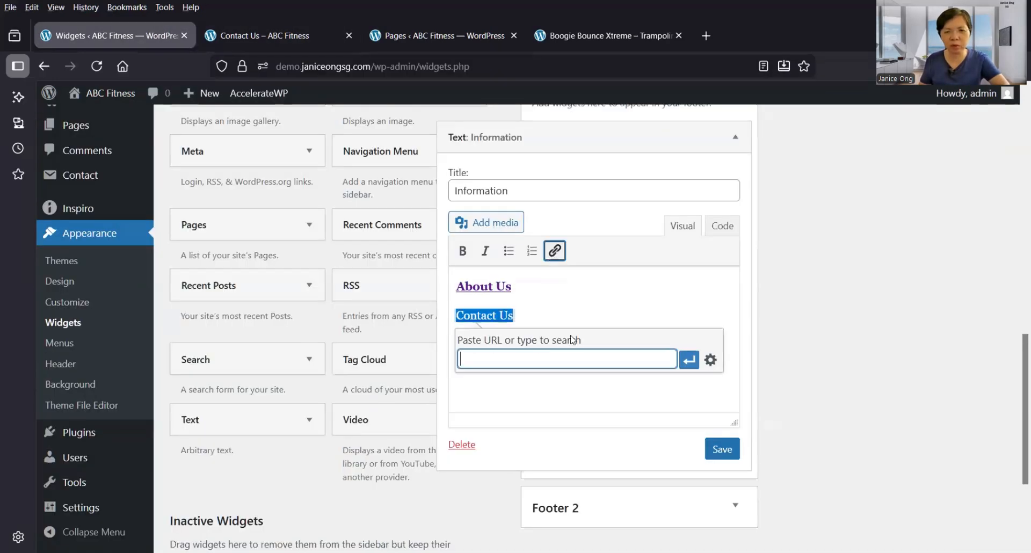
text(demo.janiceongsg.com/contact-us)
click(689, 359)
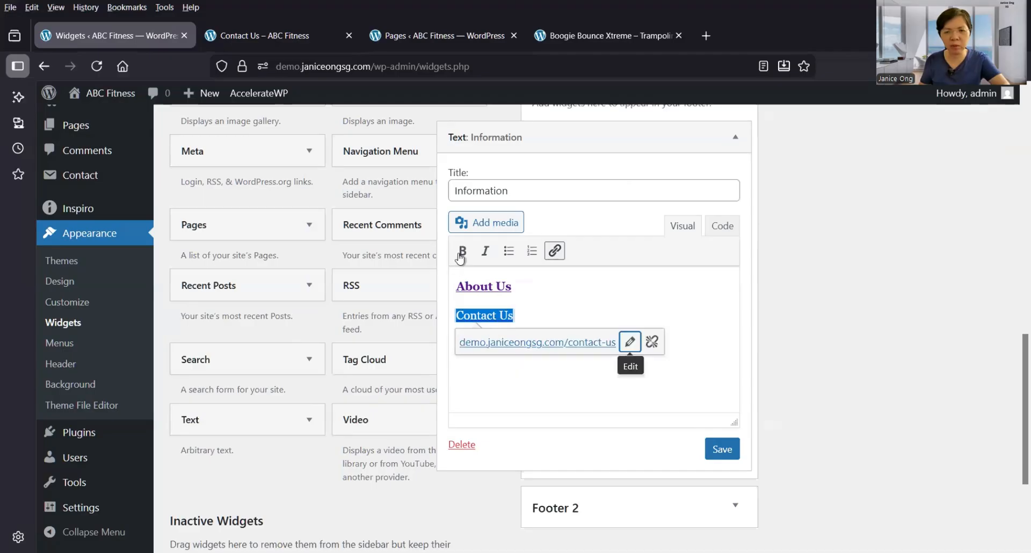
click(734, 449)
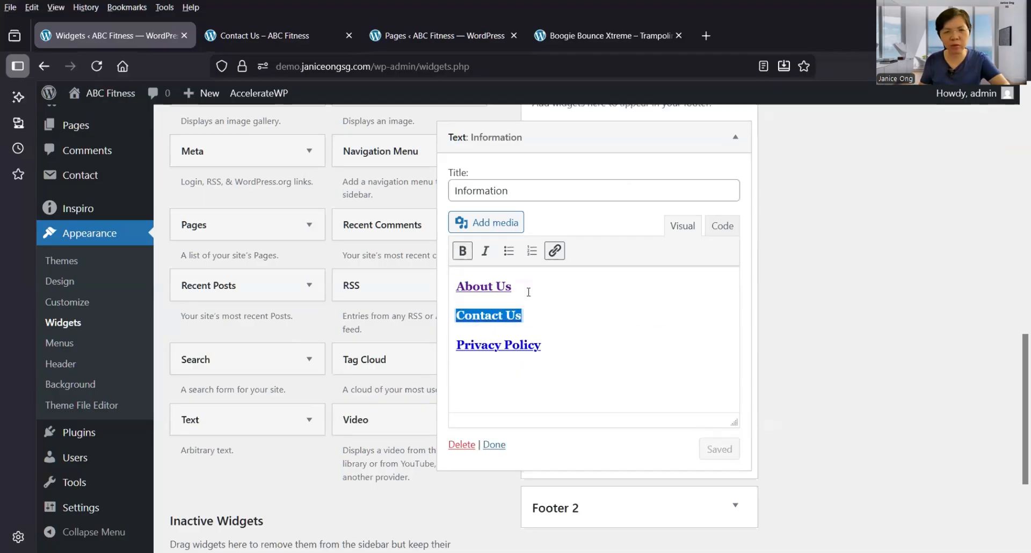
Reload the live Contact Us page and check for the Contact Us link in the main navigation and the footer's Information list.
click(283, 46)
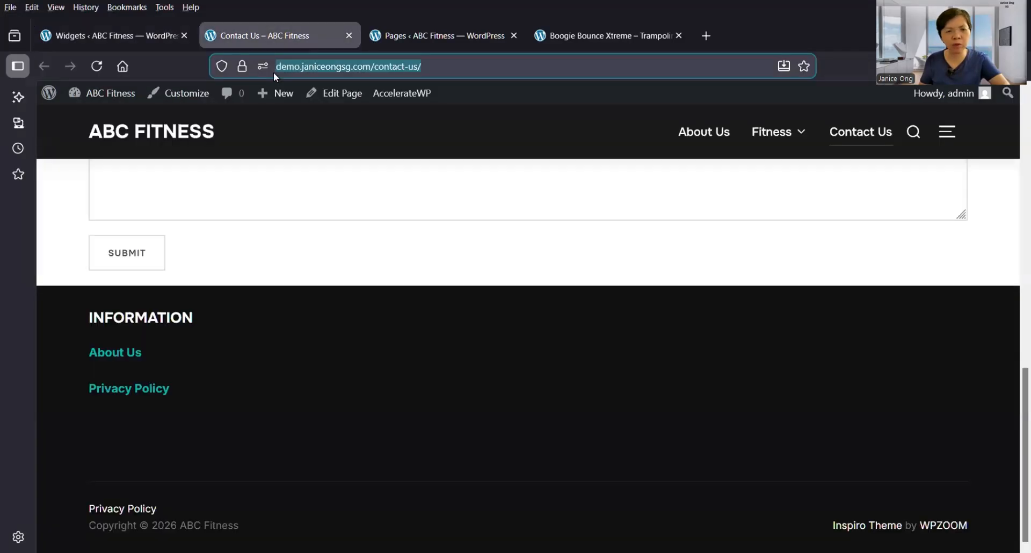
click(98, 67)
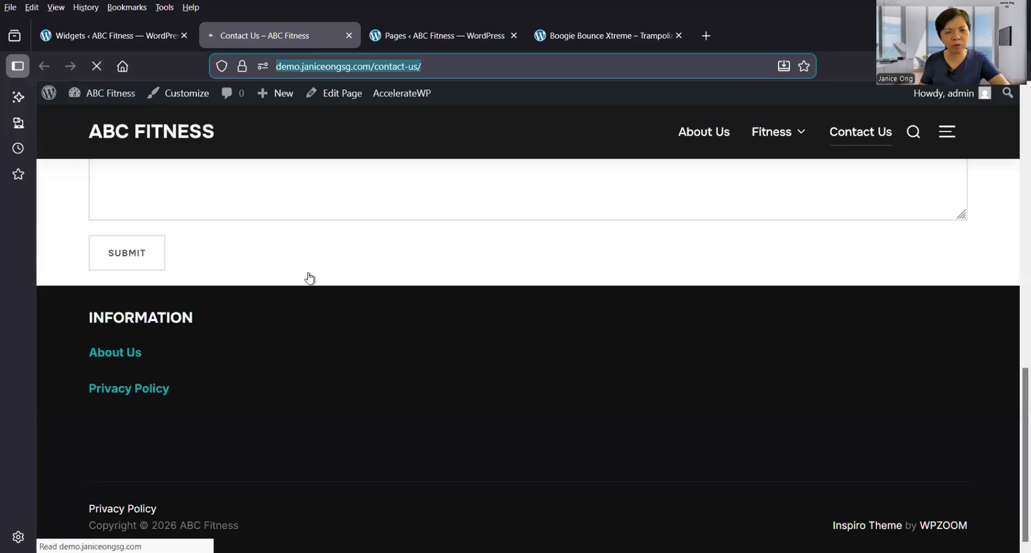
click(125, 390)
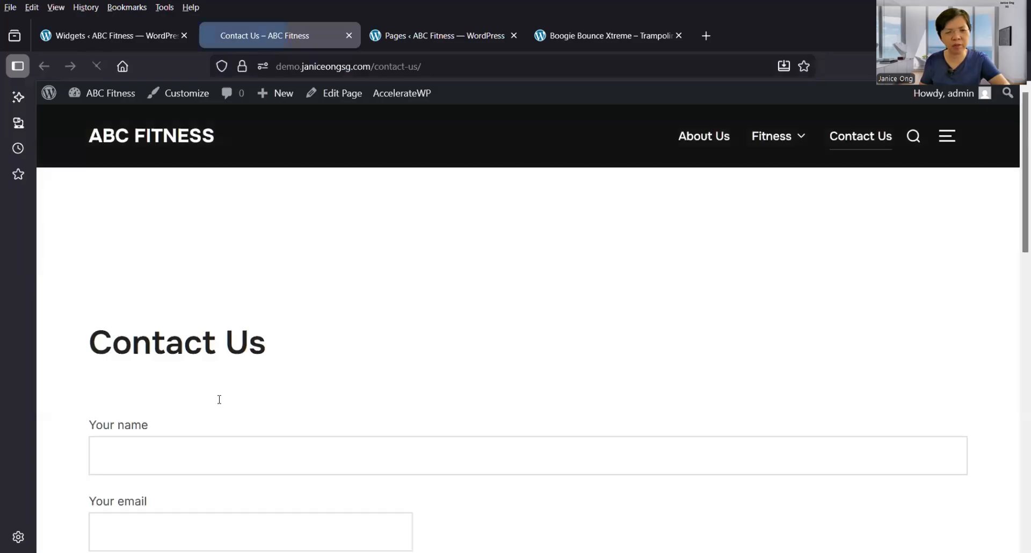
scroll(219, 399, down, 3)
scroll(219, 399, down, 4)
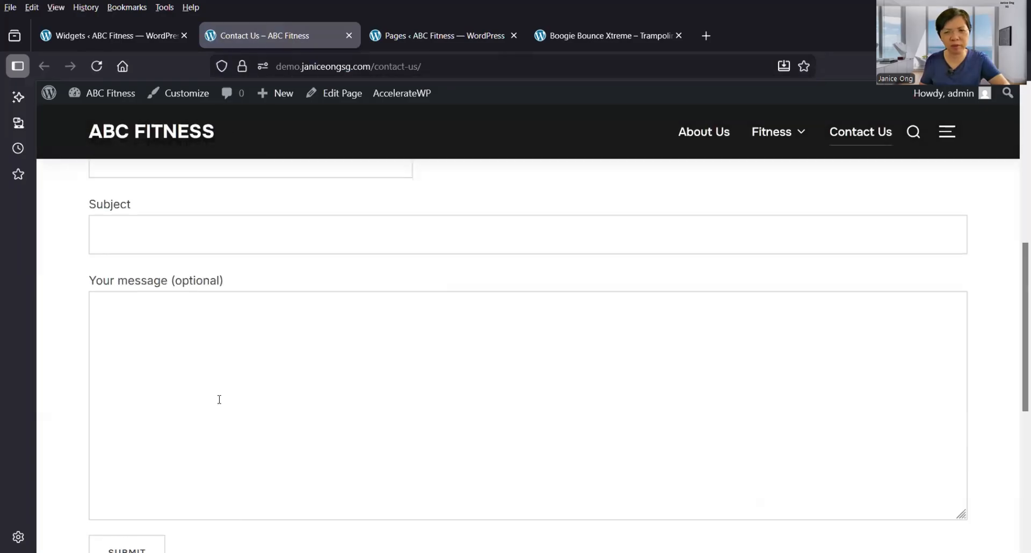
scroll(589, 207, up, 1)
scroll(718, 131, up, 3)
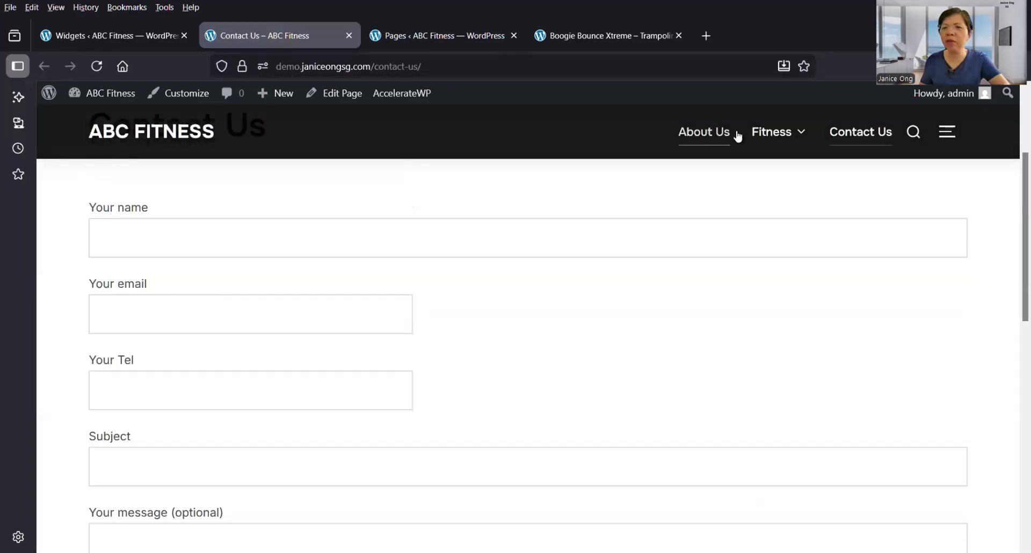
mouse_move(781, 137)
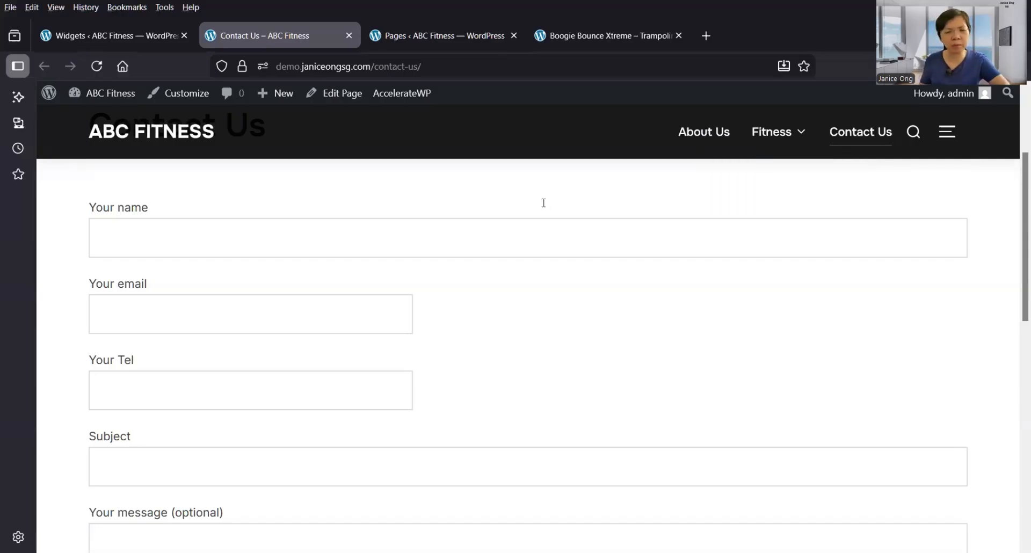
scroll(544, 206, down, 5)
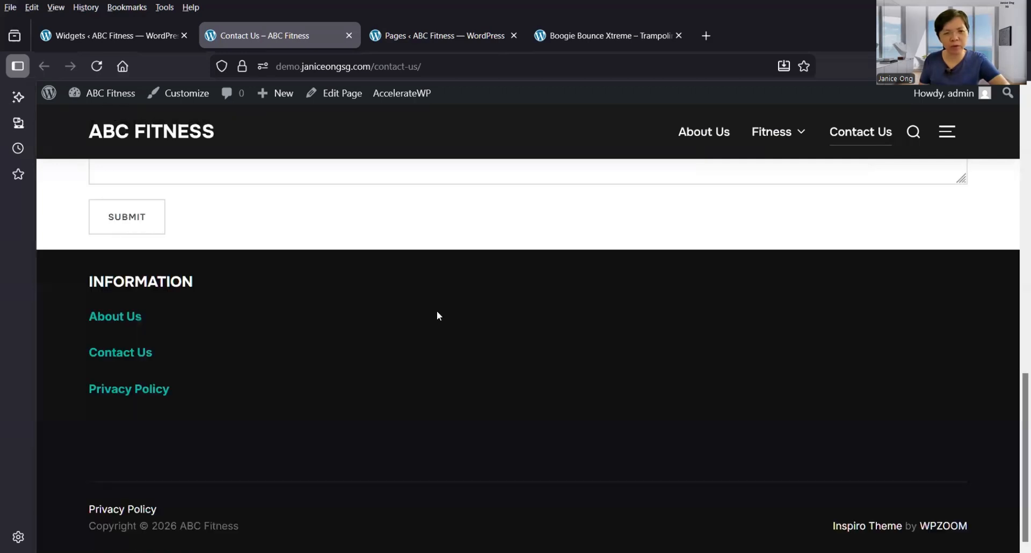
scroll(436, 311, up, 7)
scroll(438, 312, down, 2)
scroll(438, 311, down, 5)
Return to the Widgets admin page and collapse the Information text widget in Footer 1.
click(117, 33)
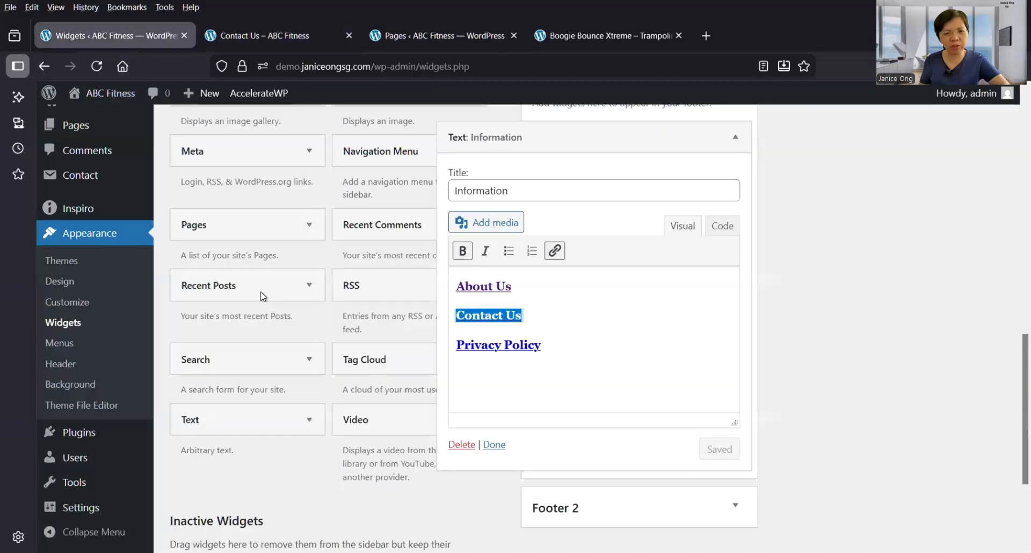
scroll(451, 298, up, 4)
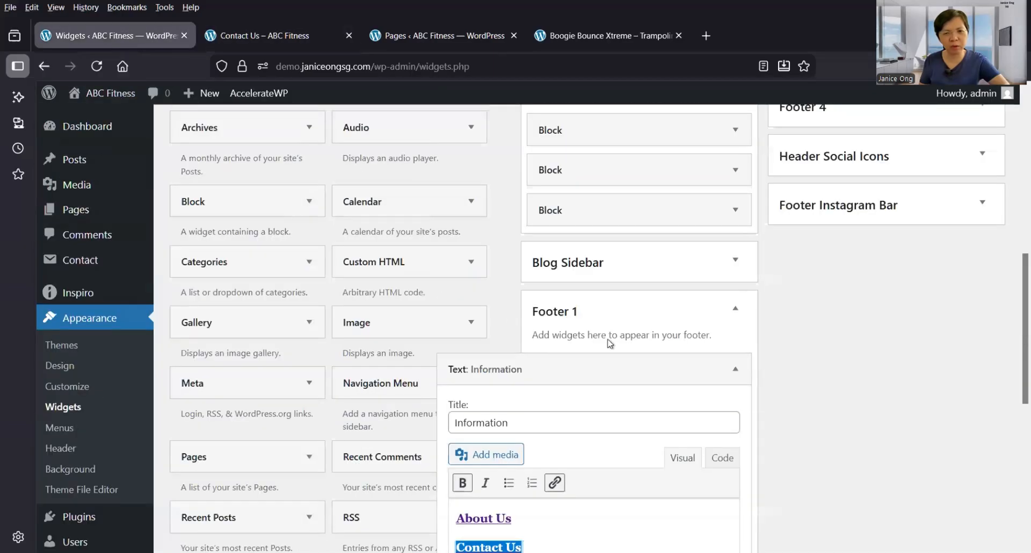
click(735, 370)
scroll(730, 322, up, 4)
scroll(731, 323, down, 5)
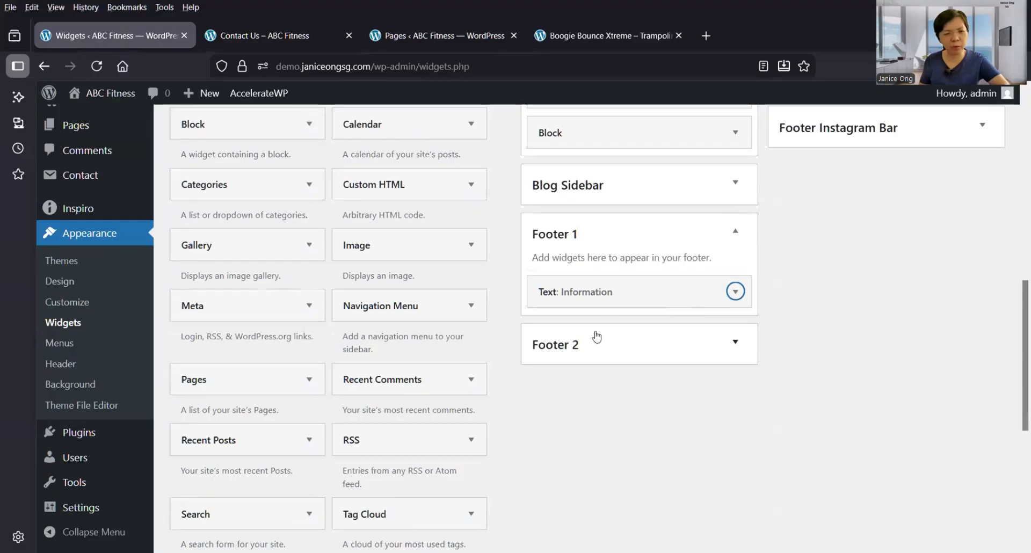
Open the Add Plugins page and get its plugin search ready for entry.
scroll(595, 336, up, 4)
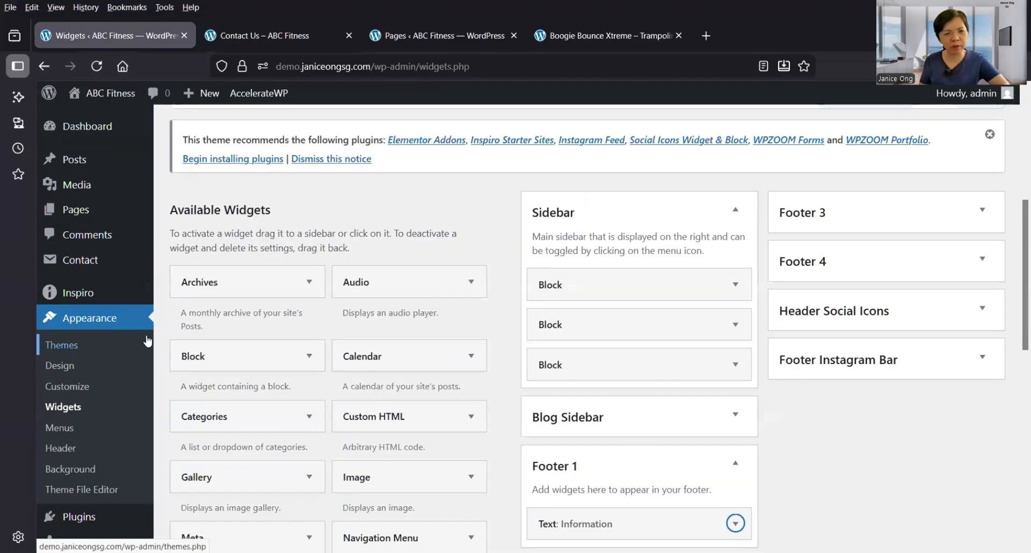
mouse_move(80, 262)
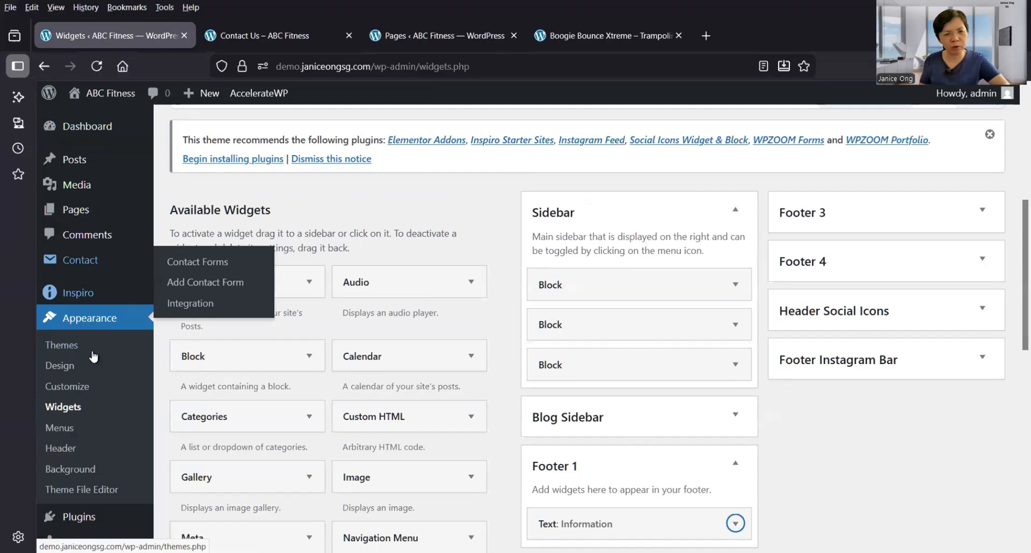
scroll(89, 312, down, 1)
mouse_move(72, 446)
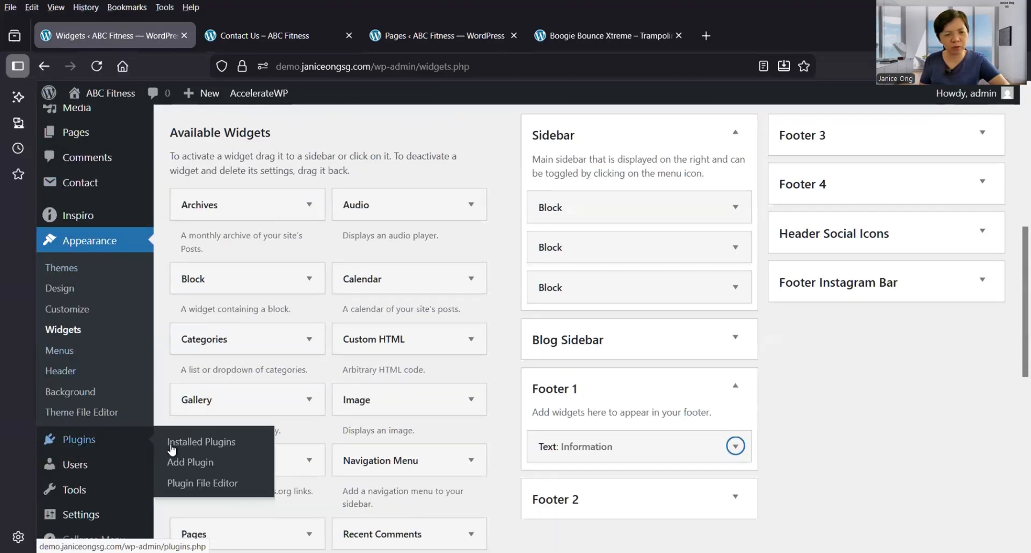
click(184, 463)
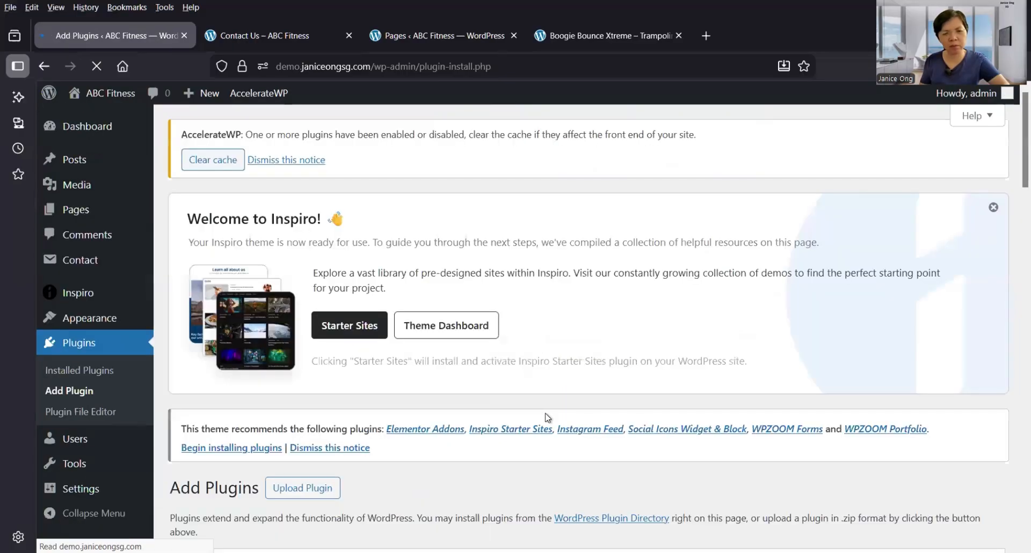
scroll(547, 417, down, 5)
click(737, 334)
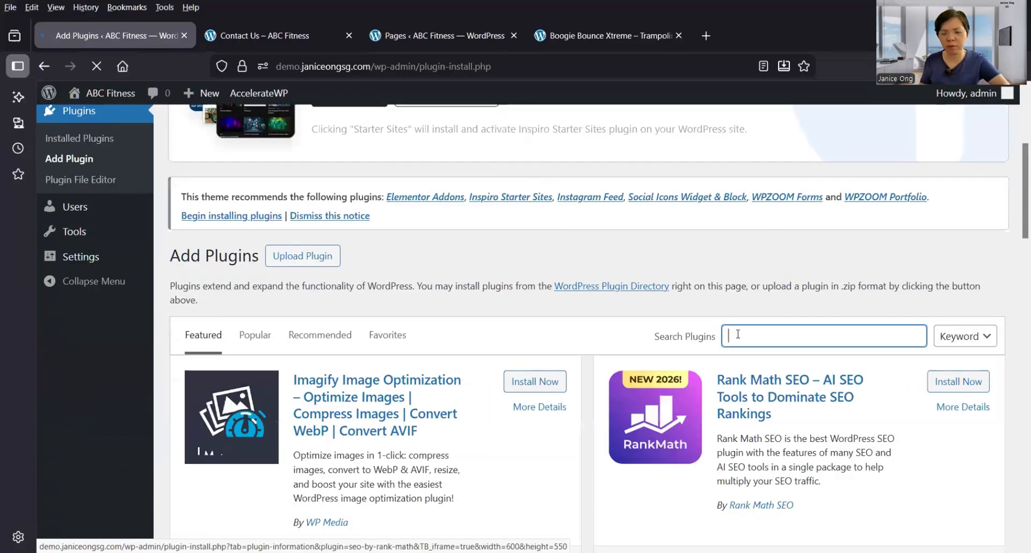
text(con)
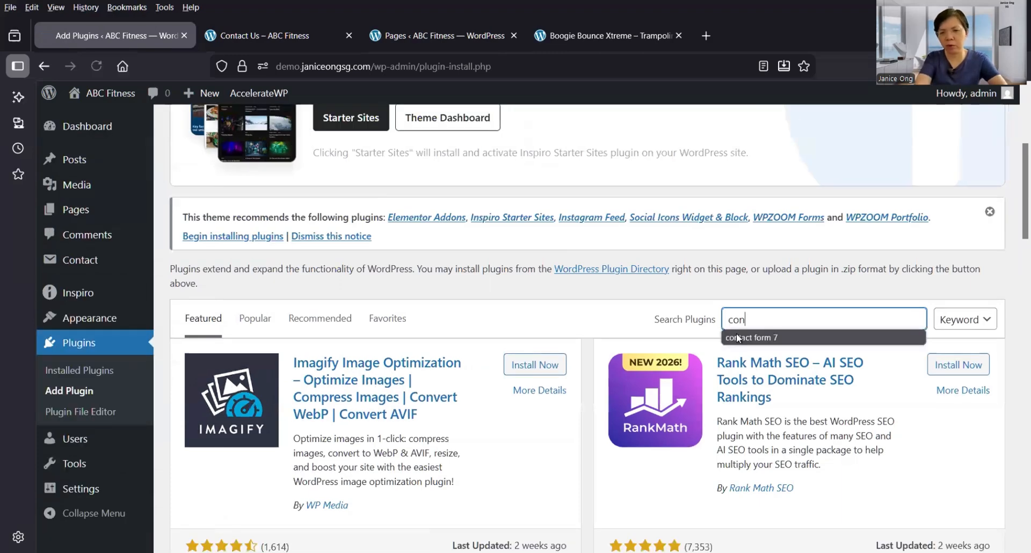
text(tac)
key(BackSpace)
key(BackSpace)
key(BackSpace)
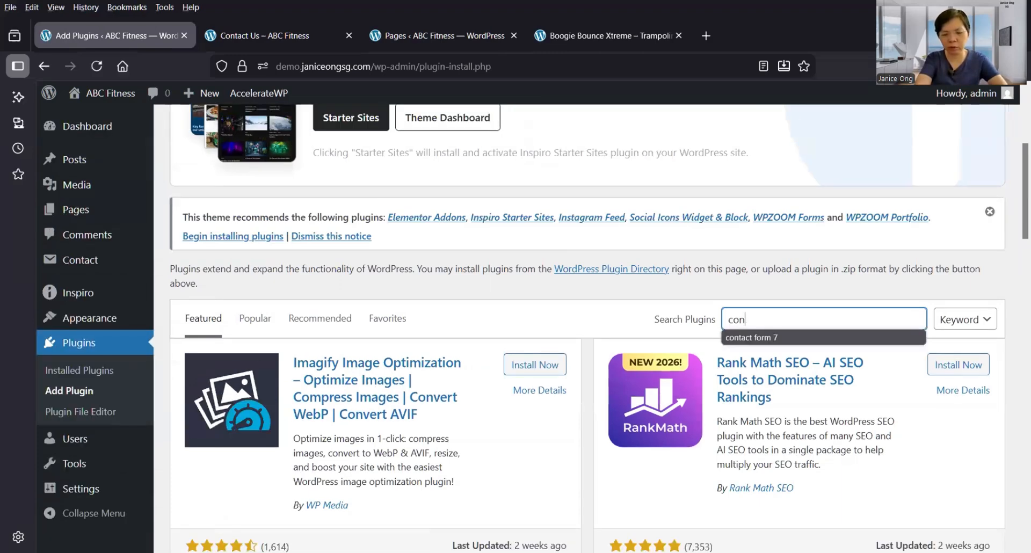
key(BackSpace)
key(BackSpace)
key(BackSpace)
Find the Social Sharing Plugin – Sassy Social Share by searching for "sassy social share", and install and activate it.
text(sassy )
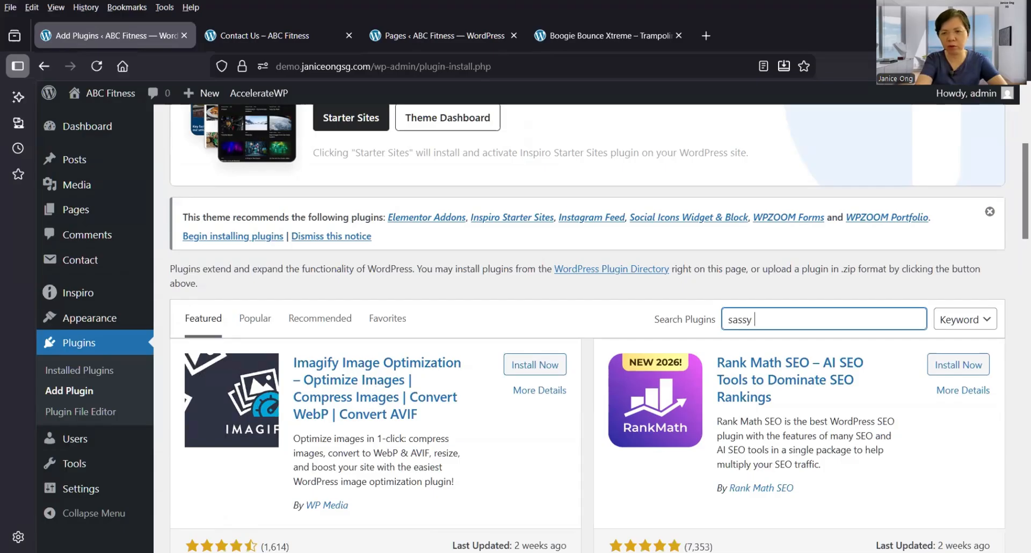
text(social share)
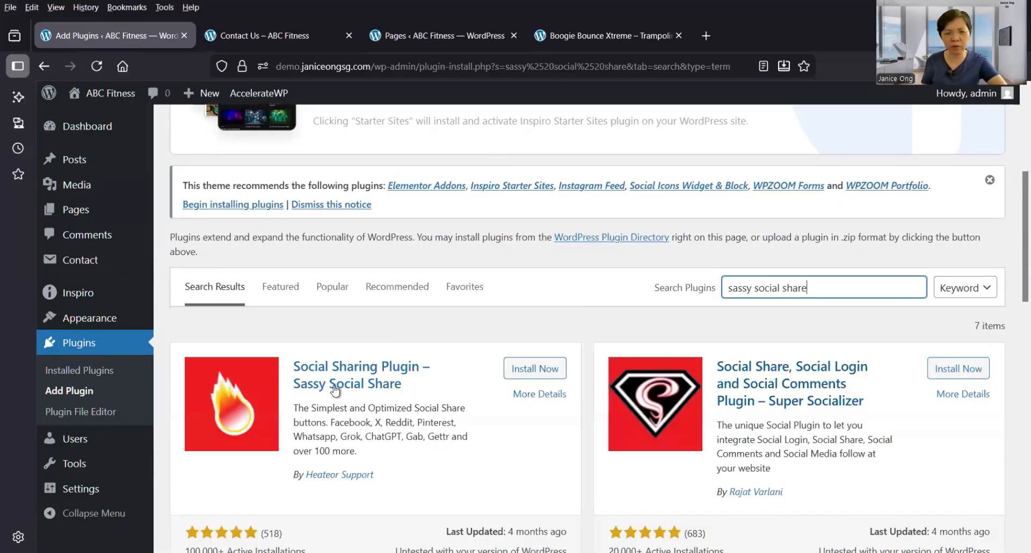
scroll(333, 385, down, 1)
scroll(355, 301, down, 2)
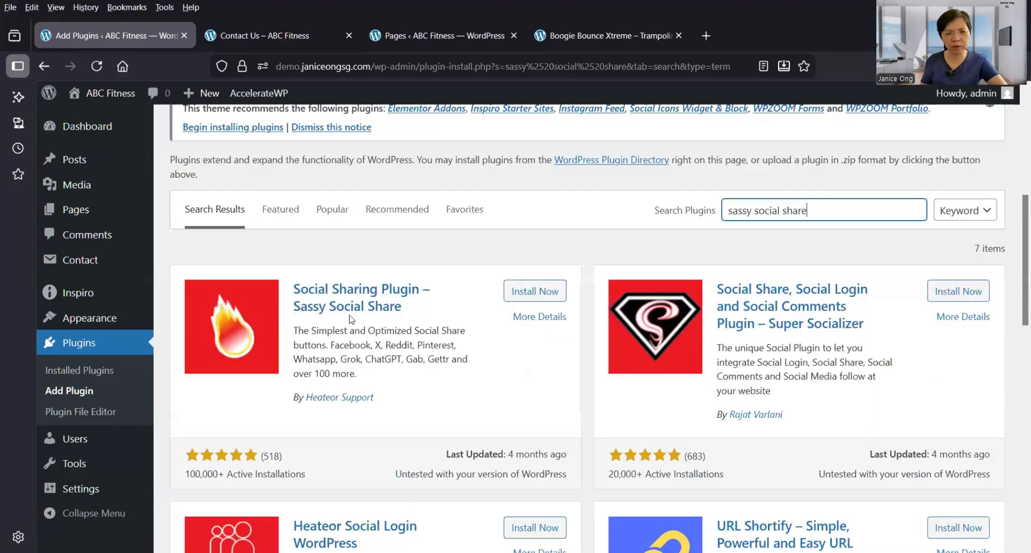
click(520, 299)
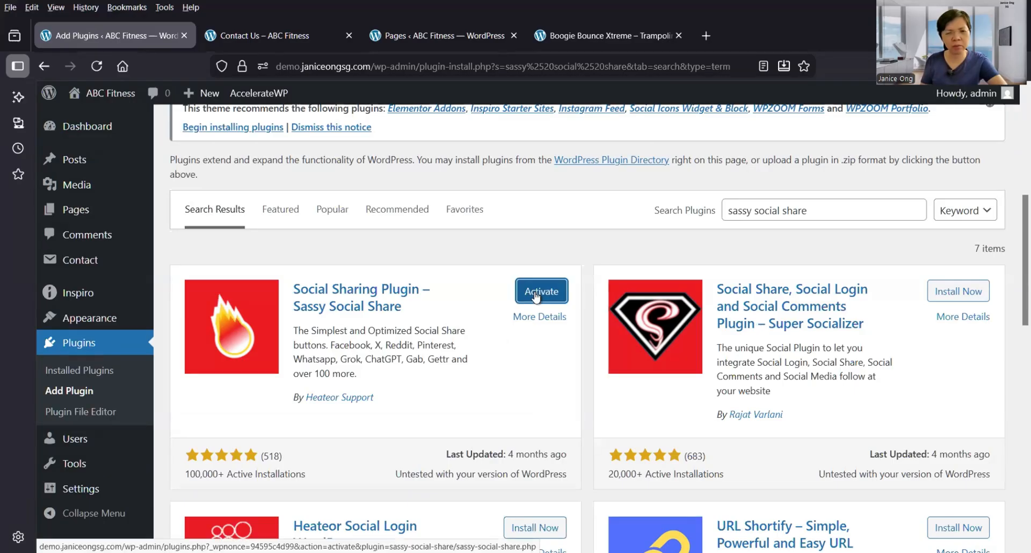
click(532, 298)
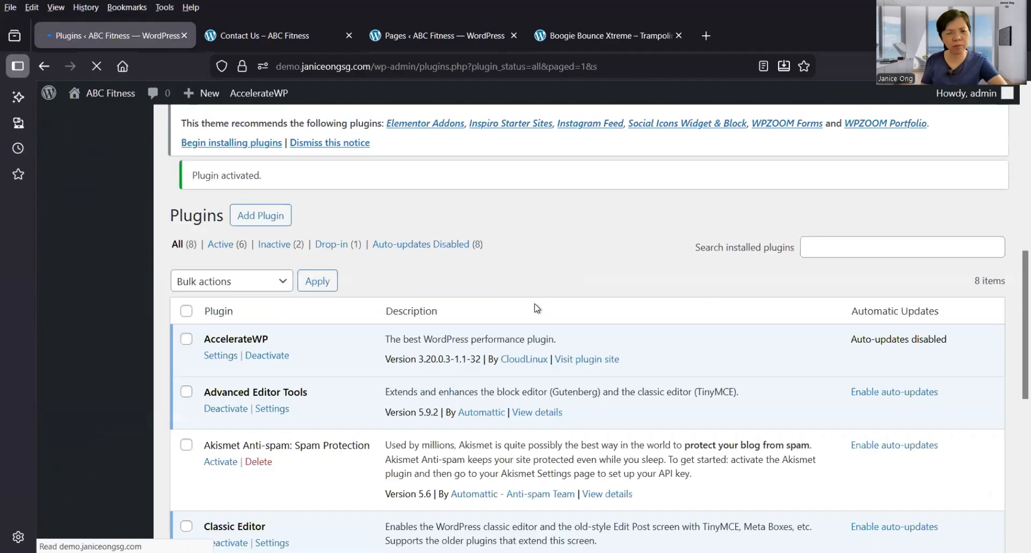
Locate Sassy Social Share among the installed plugins and open its settings page.
scroll(536, 304, down, 4)
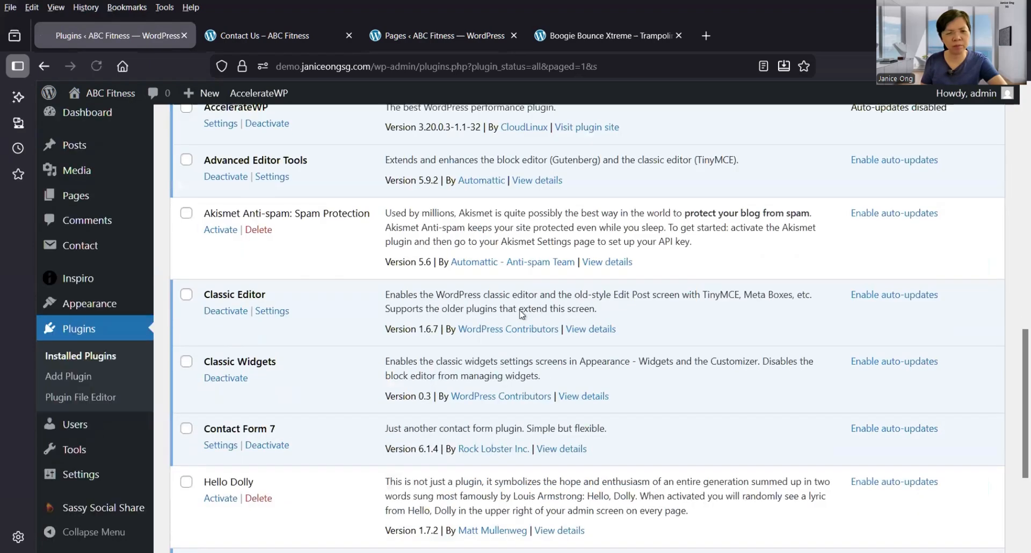
scroll(231, 432, down, 3)
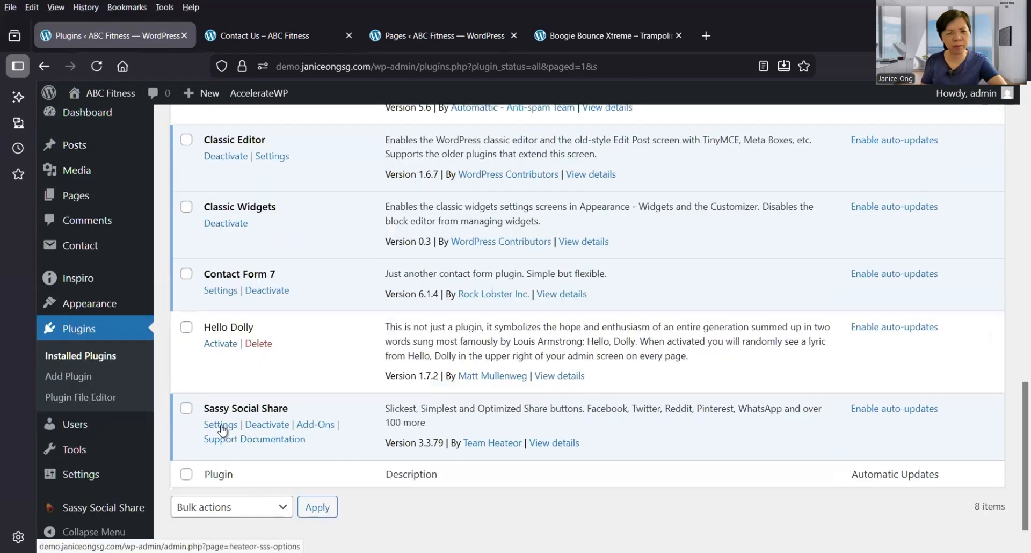
scroll(117, 498, down, 1)
mouse_move(120, 506)
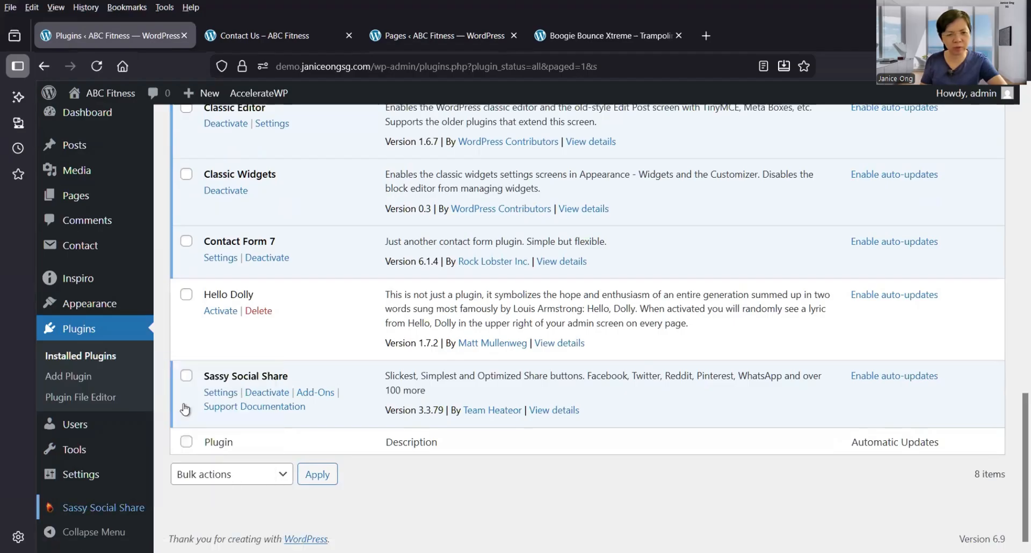
click(184, 463)
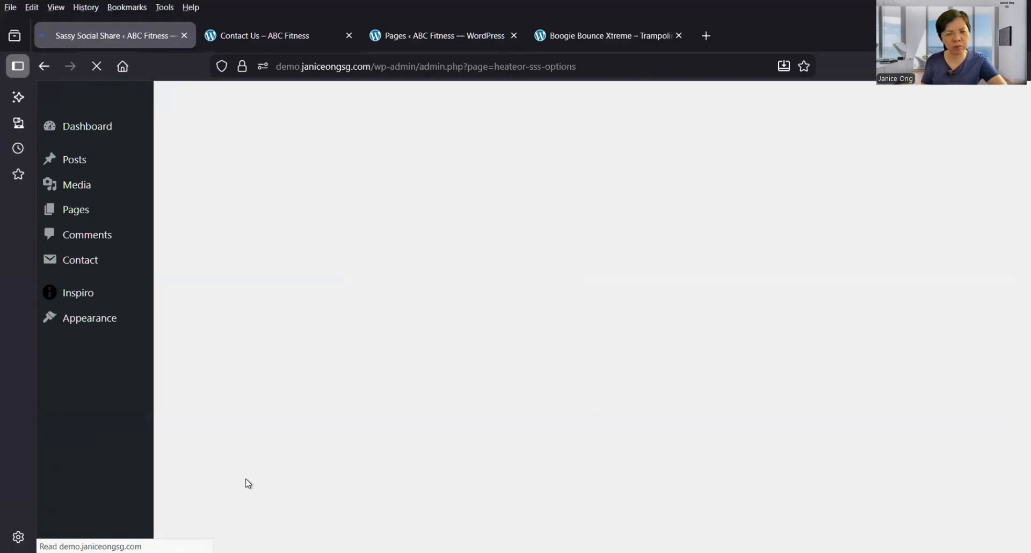
Preview the Square and Rectangle icon shapes for the standard interface theme, and switch the shape back to Round.
scroll(253, 486, down, 5)
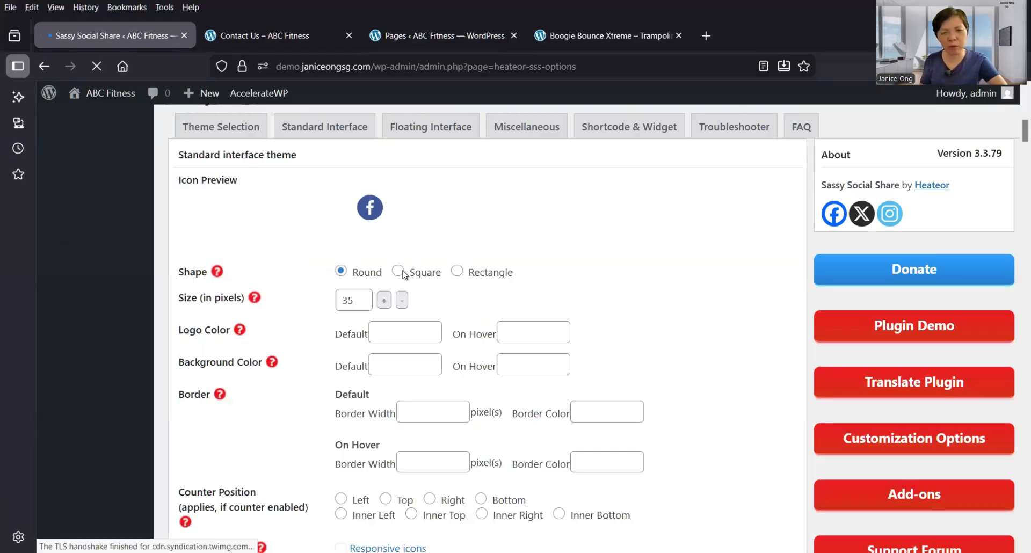
click(400, 272)
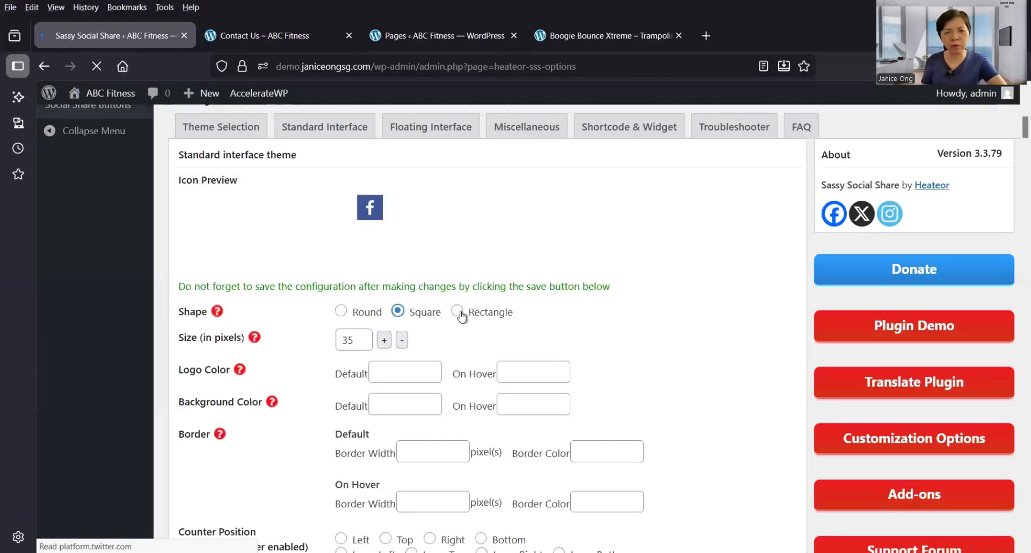
click(461, 314)
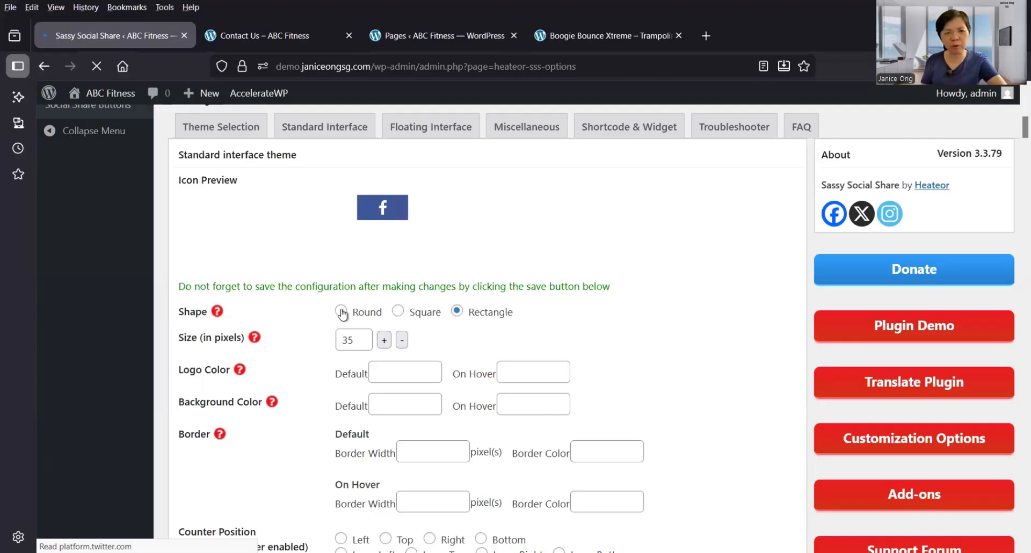
click(341, 312)
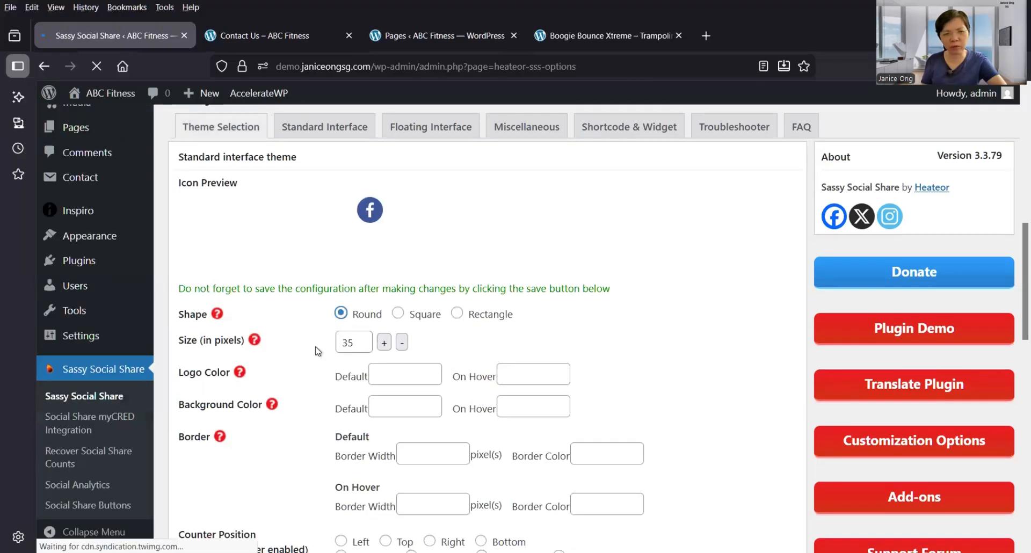
Review the remaining standard and floating interface theme settings, and open the Standard Sharing Interface Options.
scroll(311, 402, down, 3)
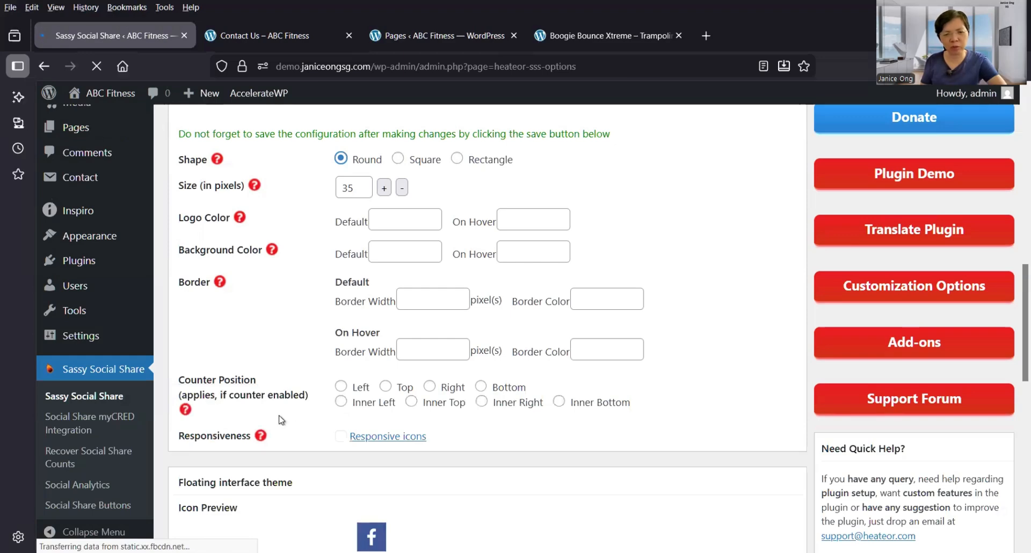
scroll(280, 420, down, 7)
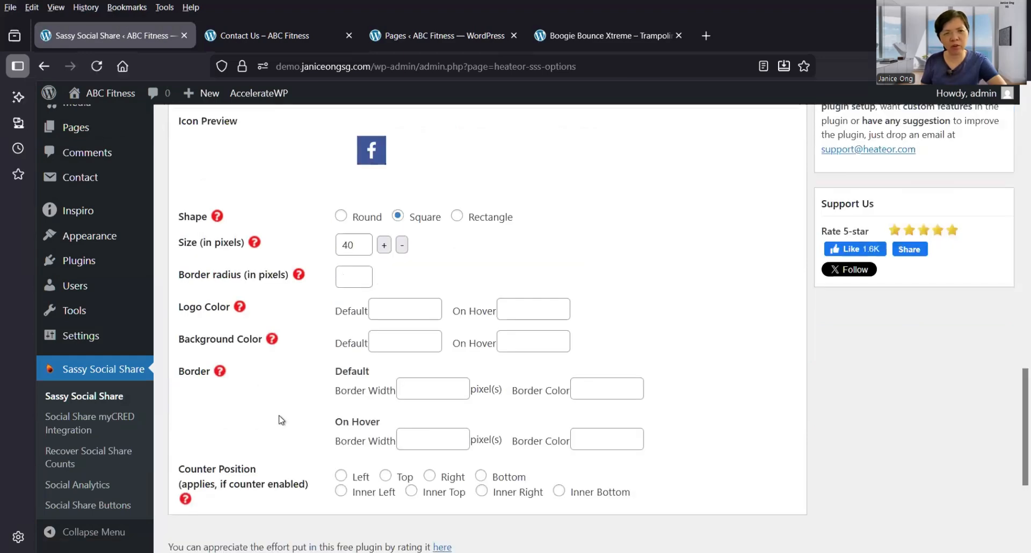
scroll(279, 420, up, 2)
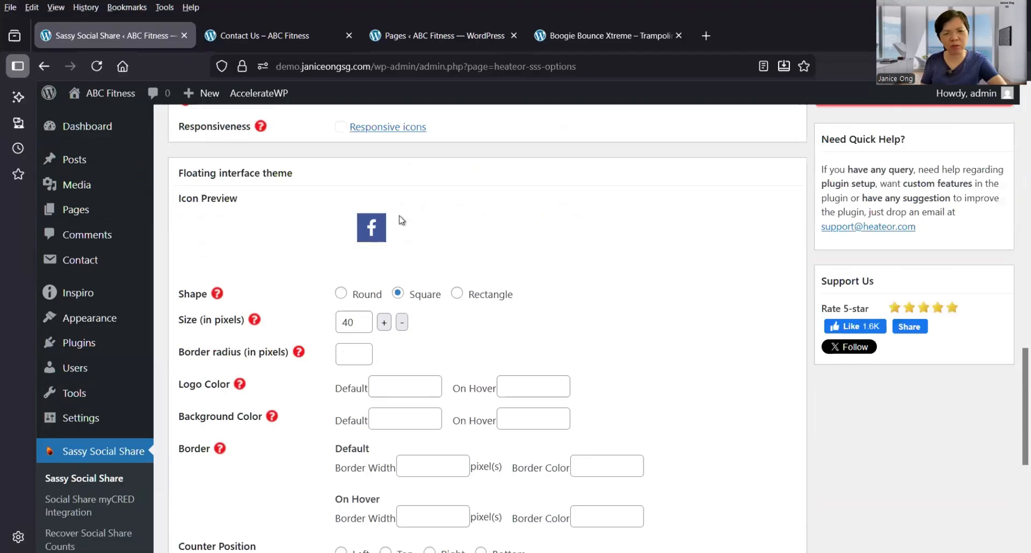
scroll(392, 317, down, 5)
scroll(389, 319, up, 1)
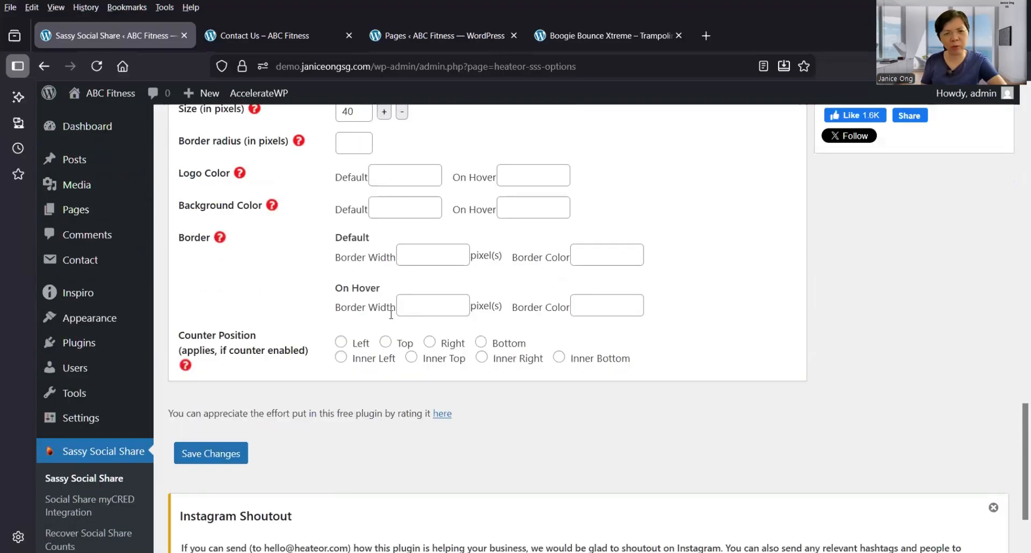
scroll(341, 381, up, 10)
click(340, 398)
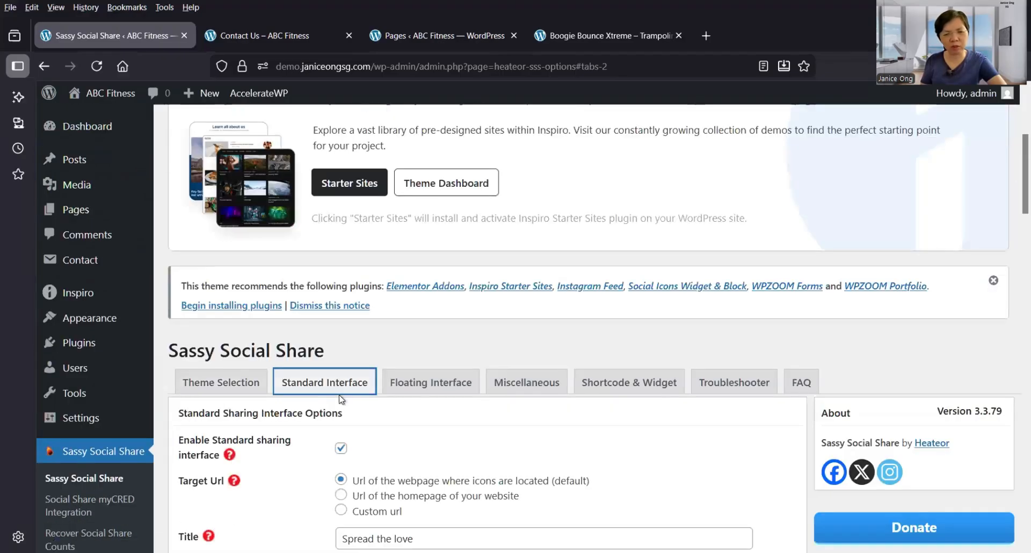
Set the title of the standard sharing interface to "Share With Others".
scroll(340, 398, down, 3)
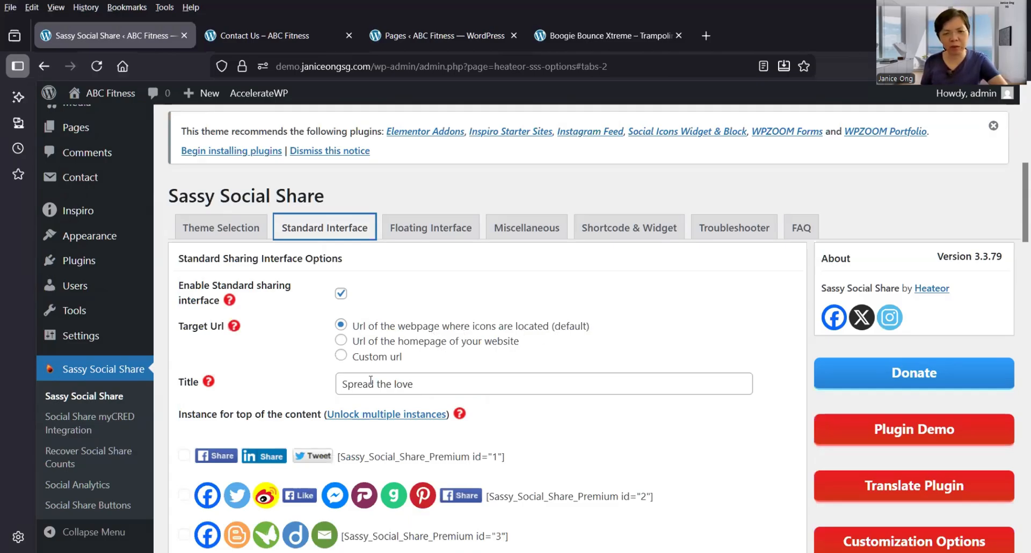
triple_click(435, 380)
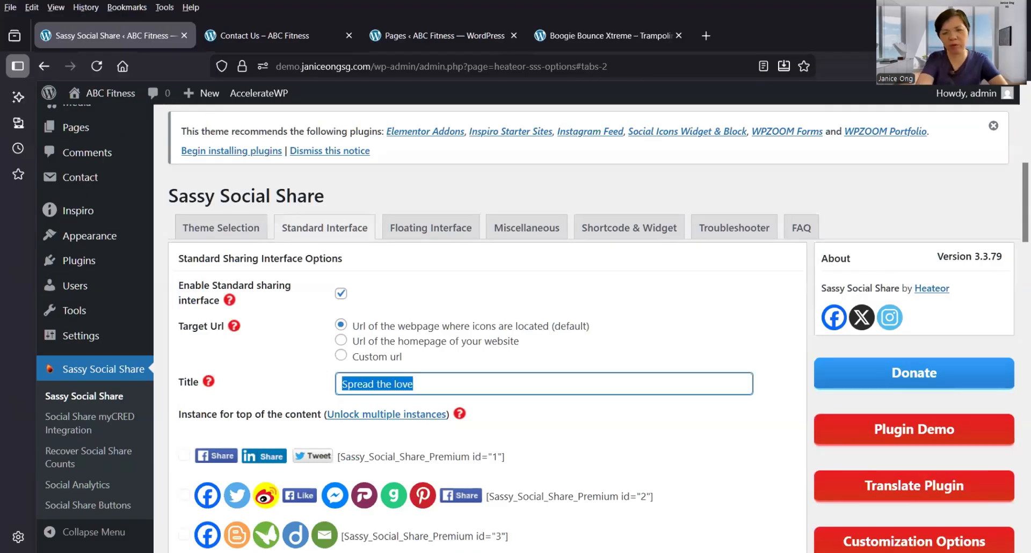
text(Share With)
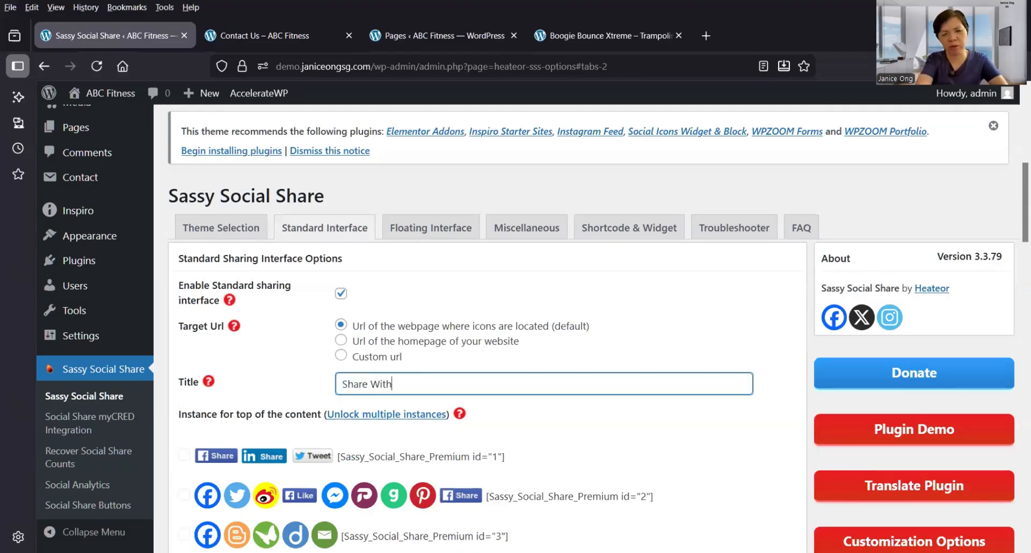
text( Others)
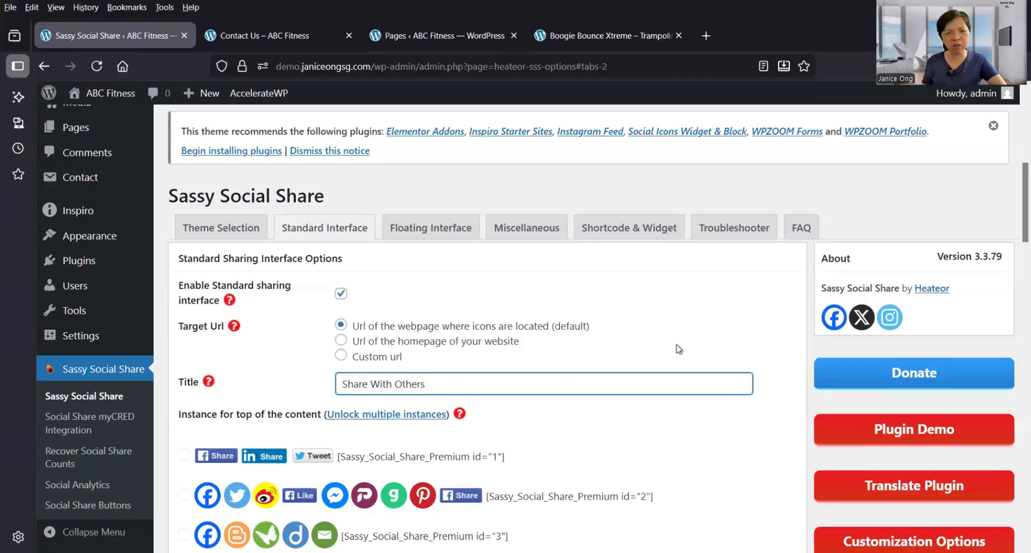
Position the standard sharing icons at the bottom of the content instead of the top.
scroll(678, 350, down, 8)
scroll(680, 348, down, 3)
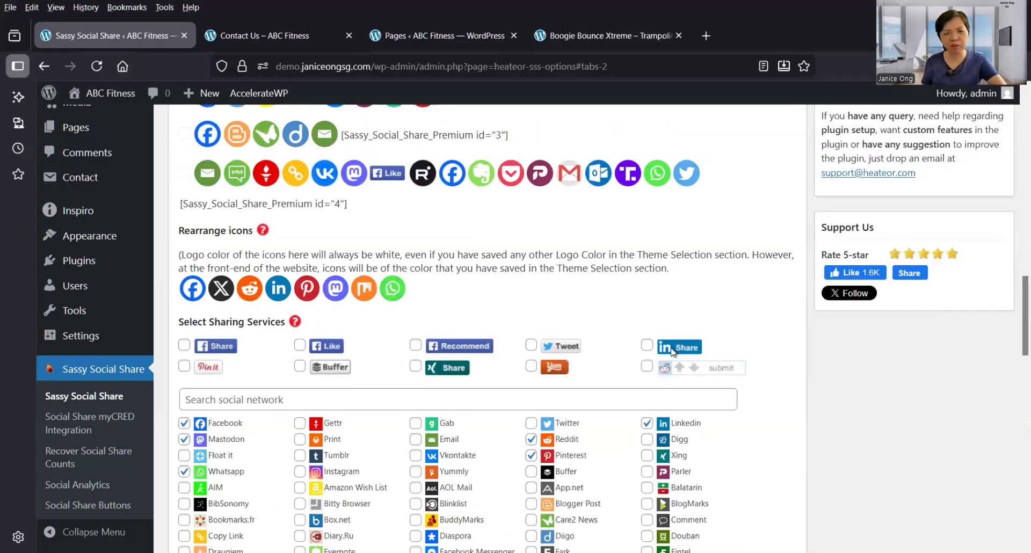
scroll(673, 353, down, 1)
scroll(674, 352, down, 1)
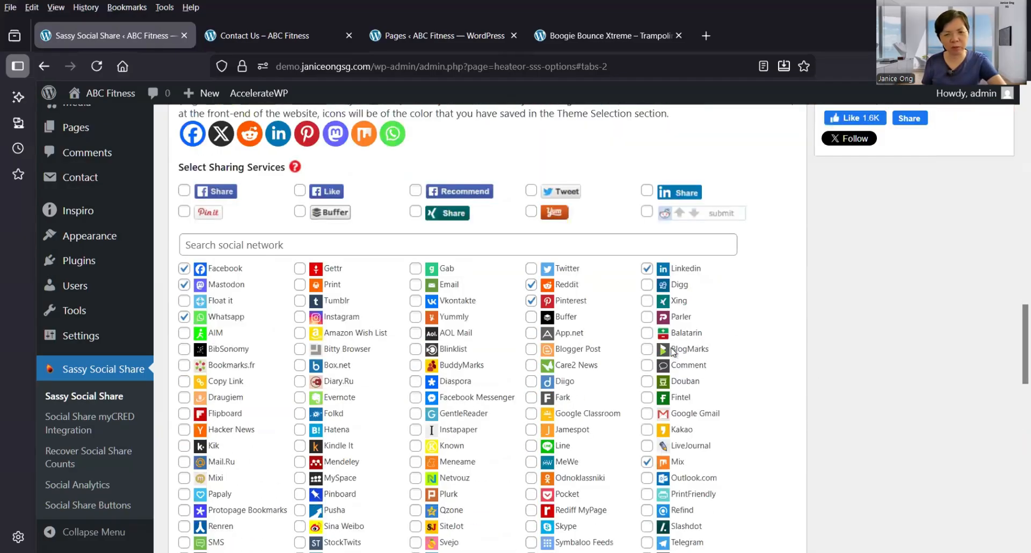
scroll(310, 260, down, 1)
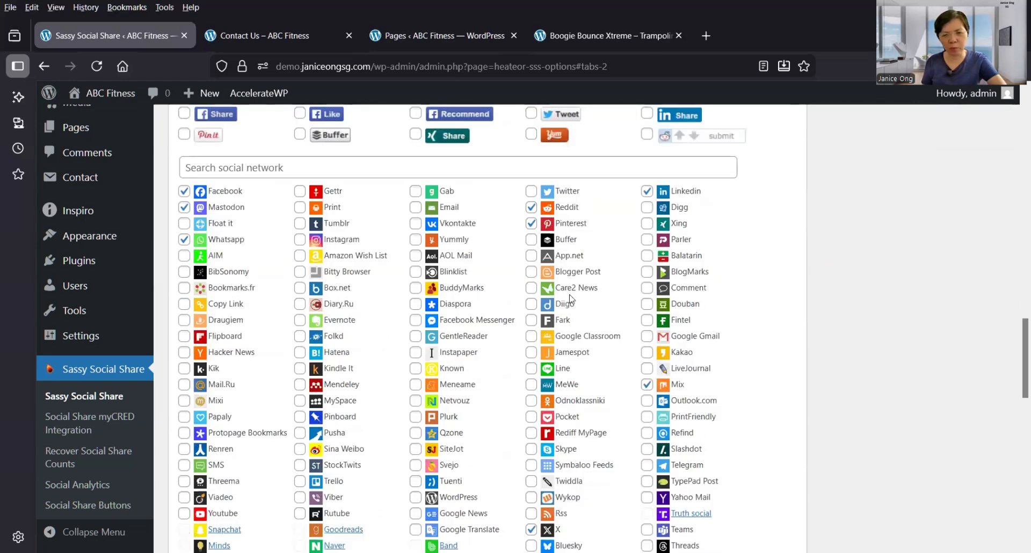
scroll(509, 430, down, 3)
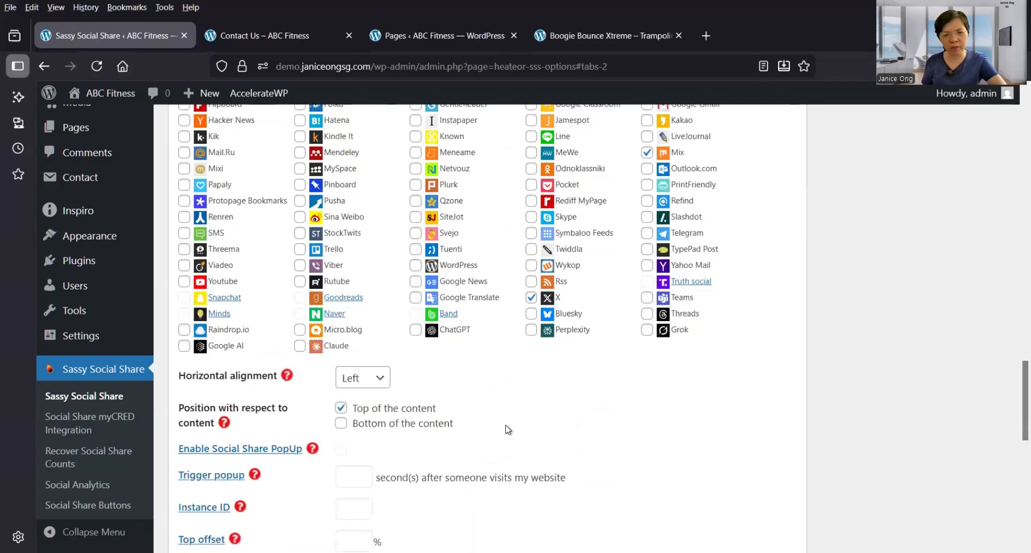
scroll(508, 430, down, 2)
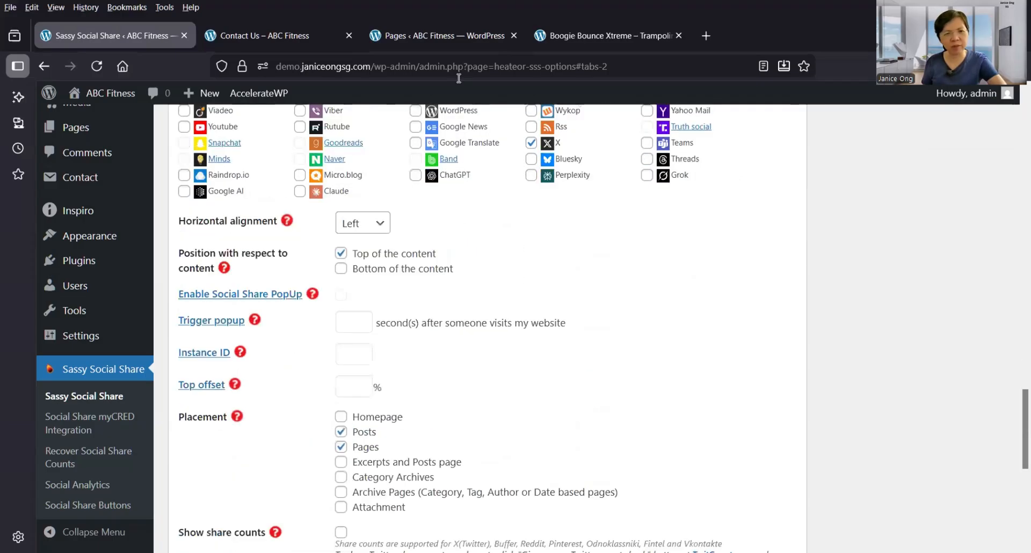
click(340, 256)
click(340, 254)
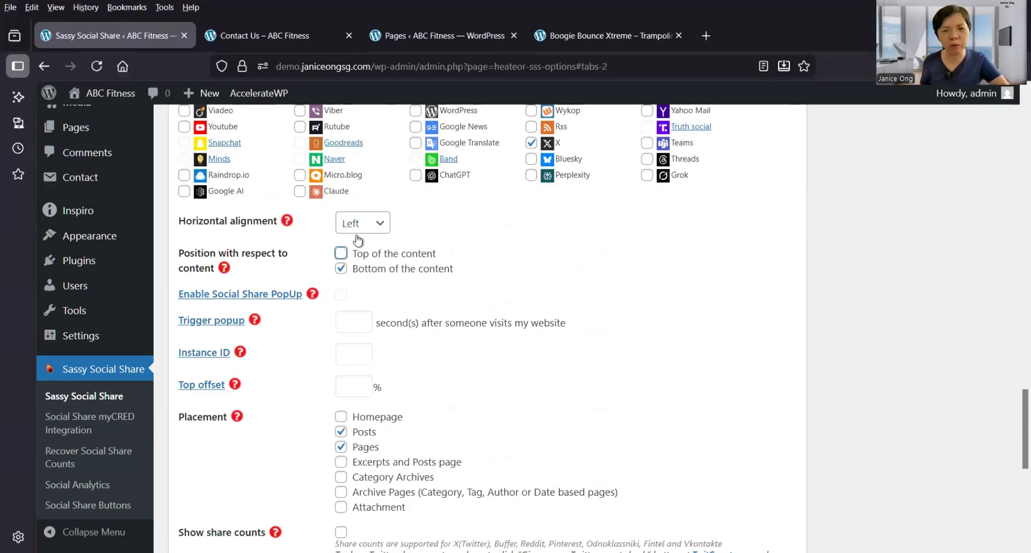
Review the placement options and save the standard sharing interface settings.
scroll(429, 282, down, 1)
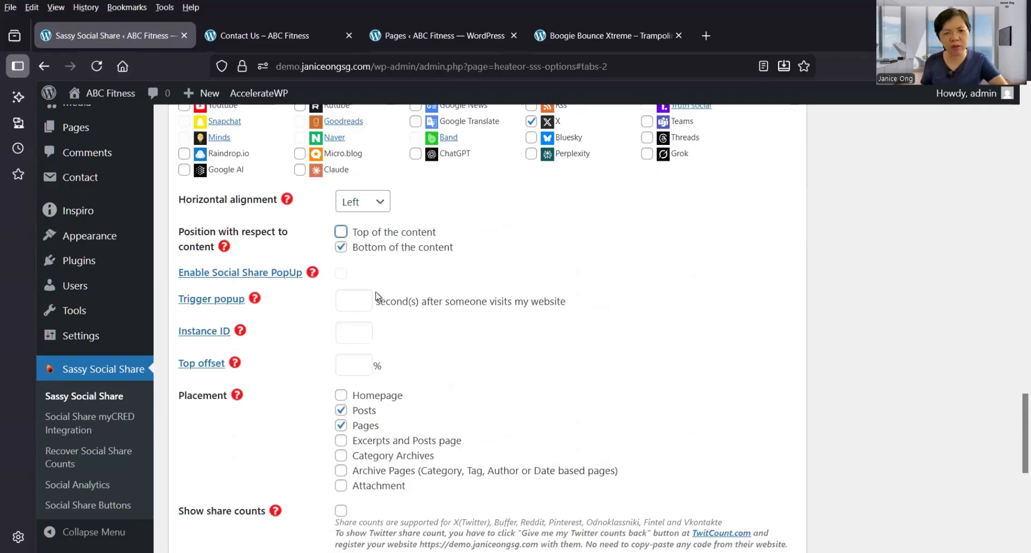
scroll(376, 293, down, 2)
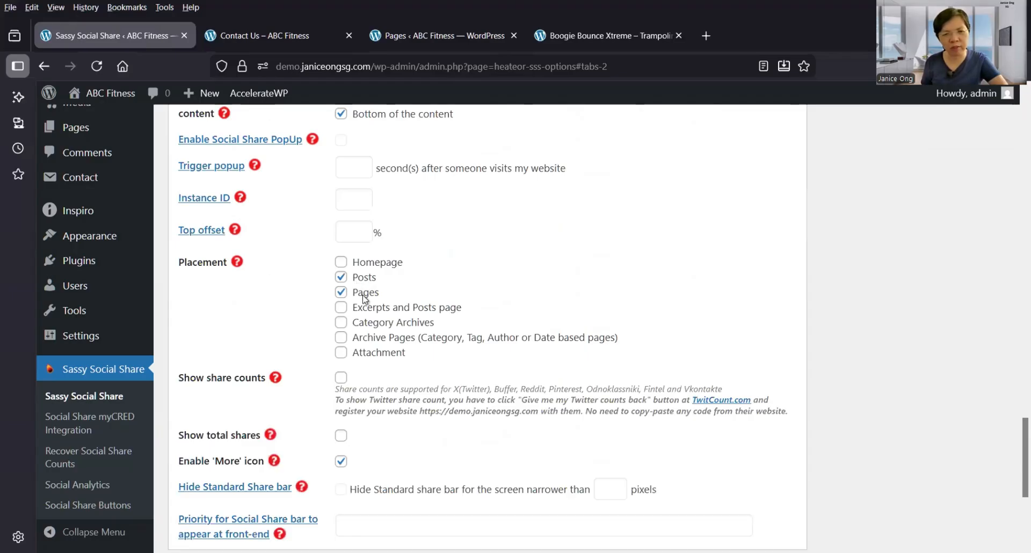
scroll(365, 297, down, 1)
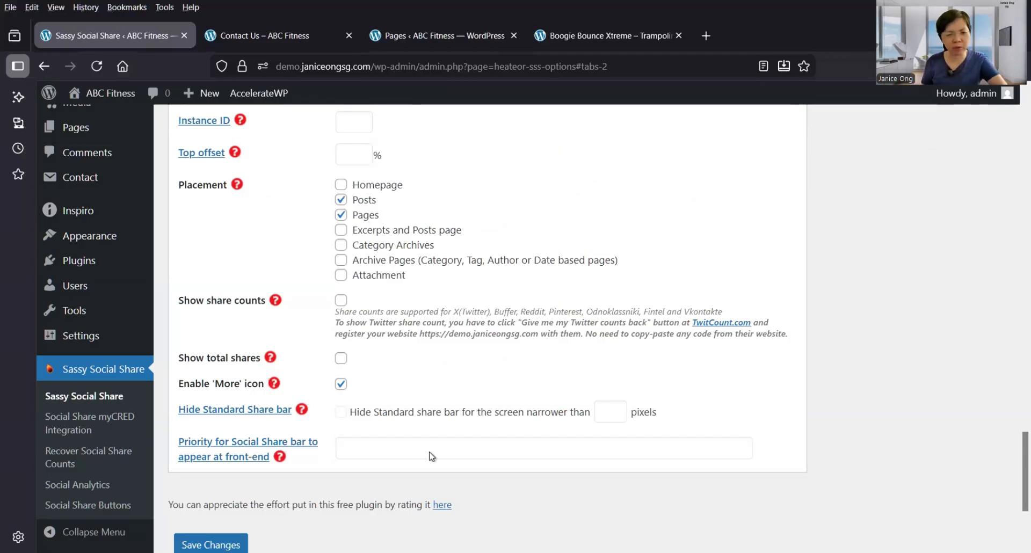
click(210, 545)
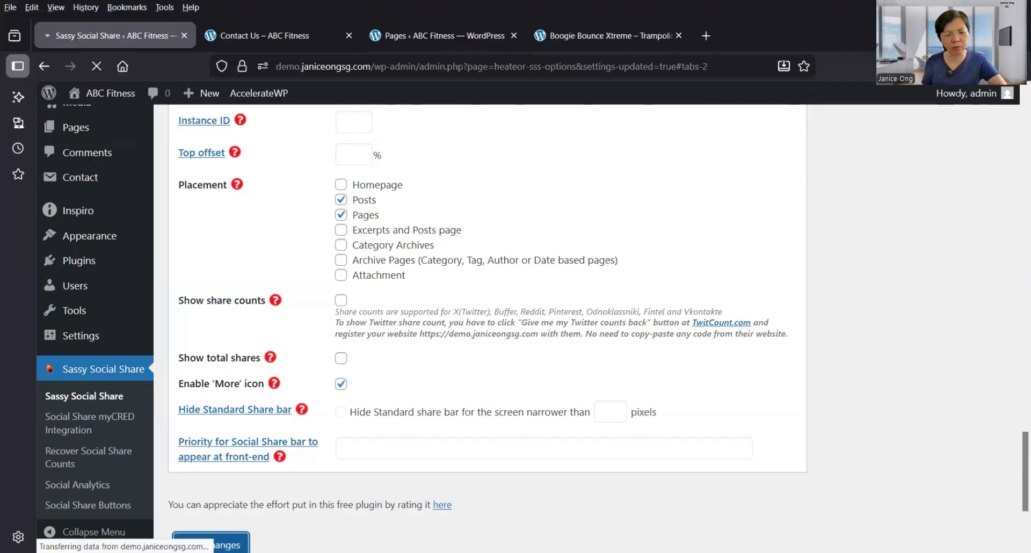
scroll(311, 490, down, 5)
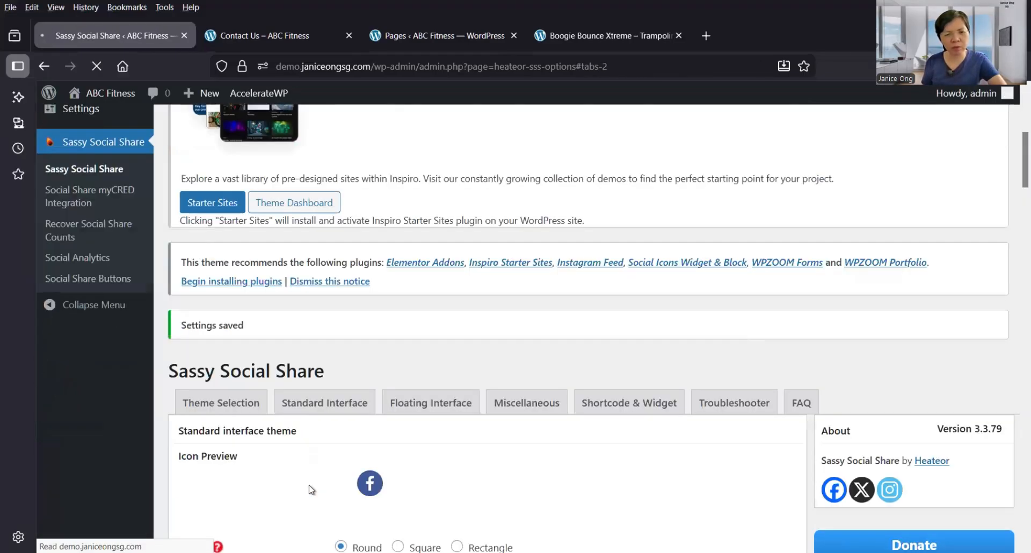
scroll(370, 376, down, 3)
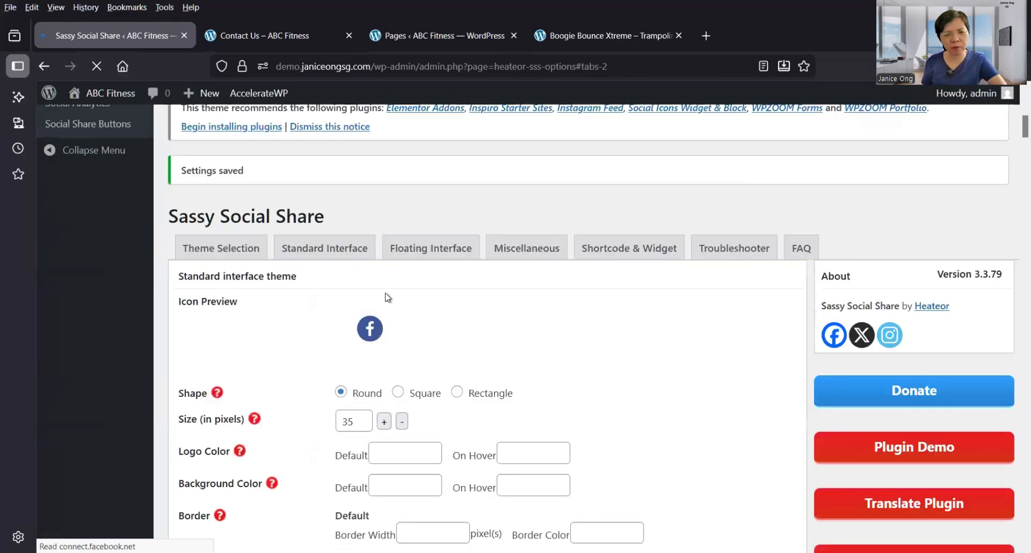
scroll(399, 189, down, 1)
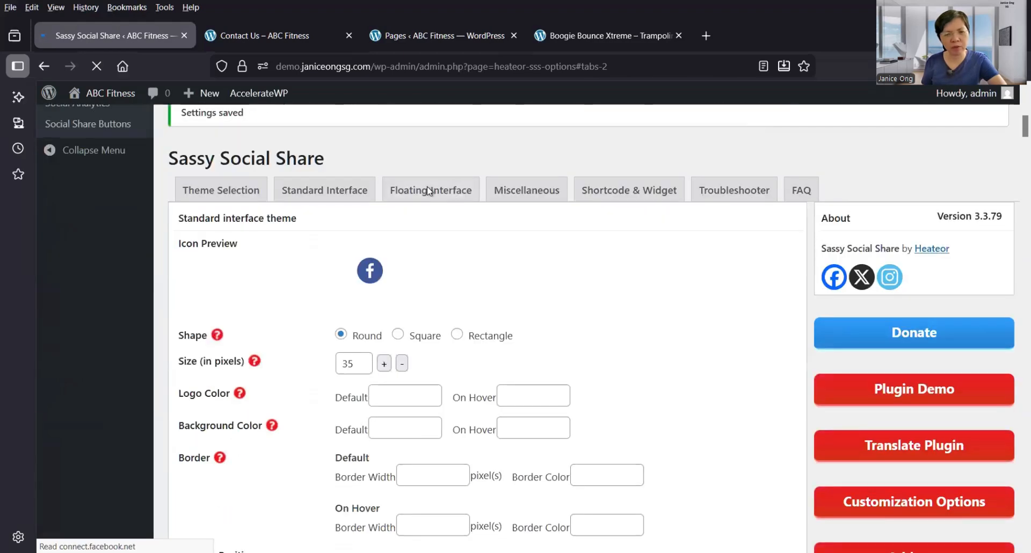
scroll(428, 187, down, 2)
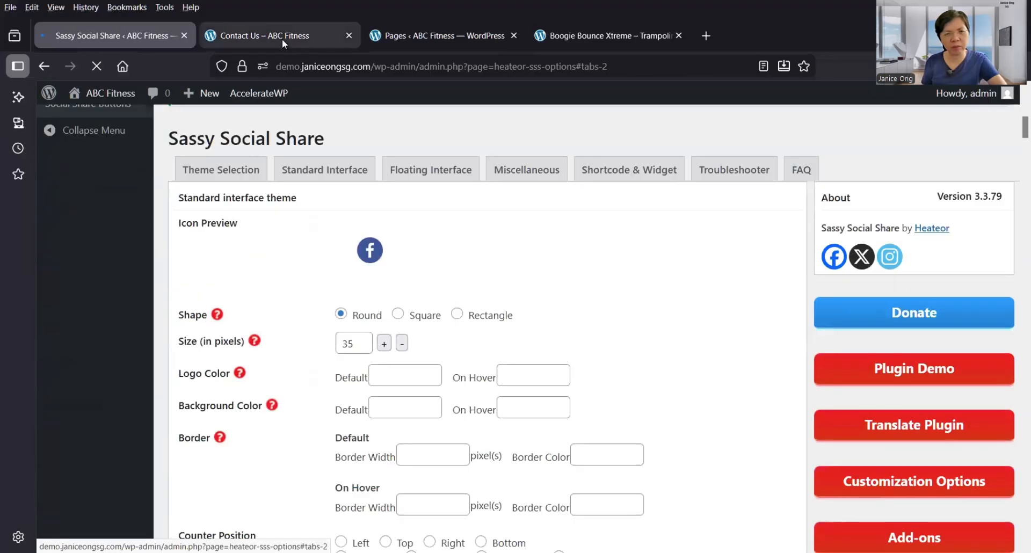
Open the Boogie Bounce Xtreme – Trampoline Fitness post on the live site and examine its standard and floating share icons.
key(ctrl+Tab)
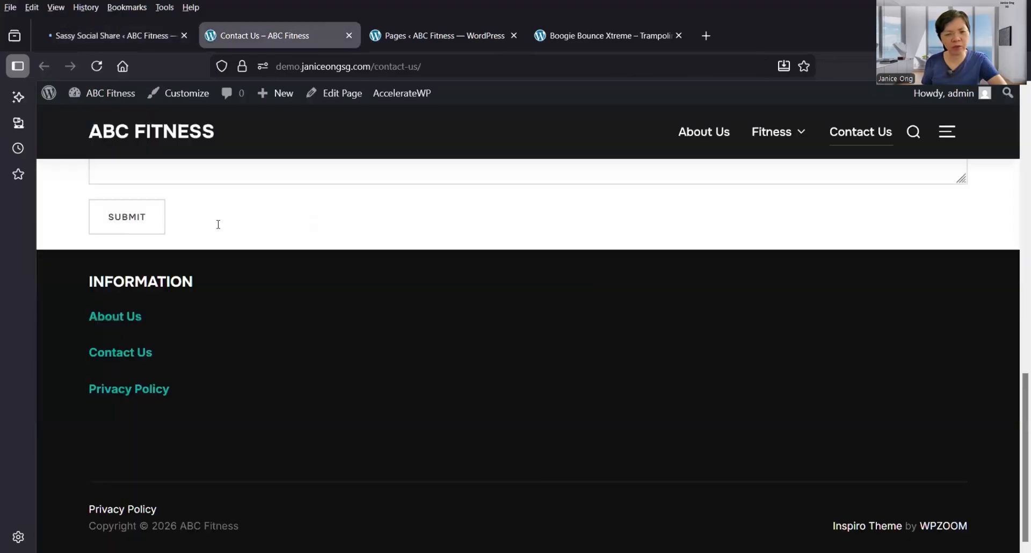
scroll(734, 136, up, 10)
mouse_move(788, 177)
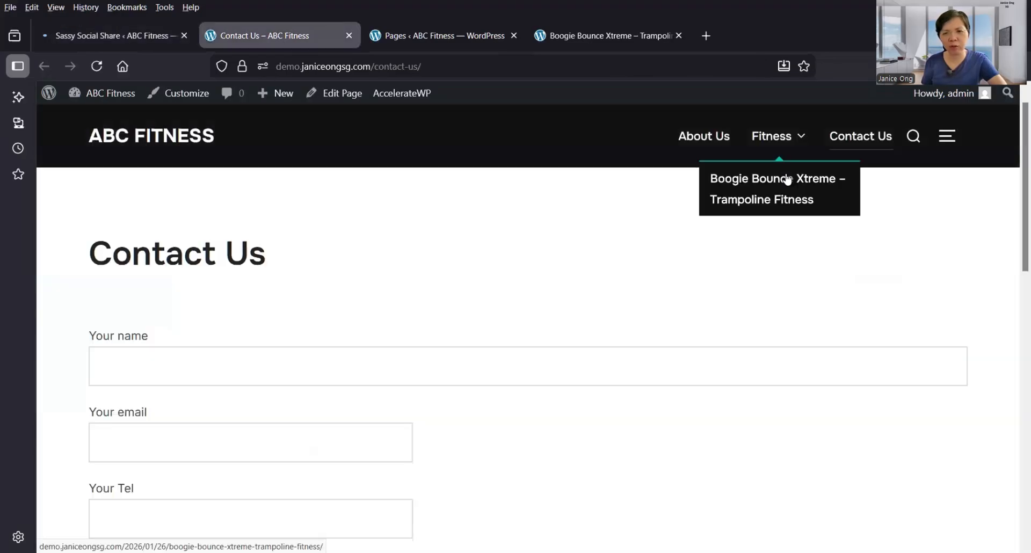
click(744, 212)
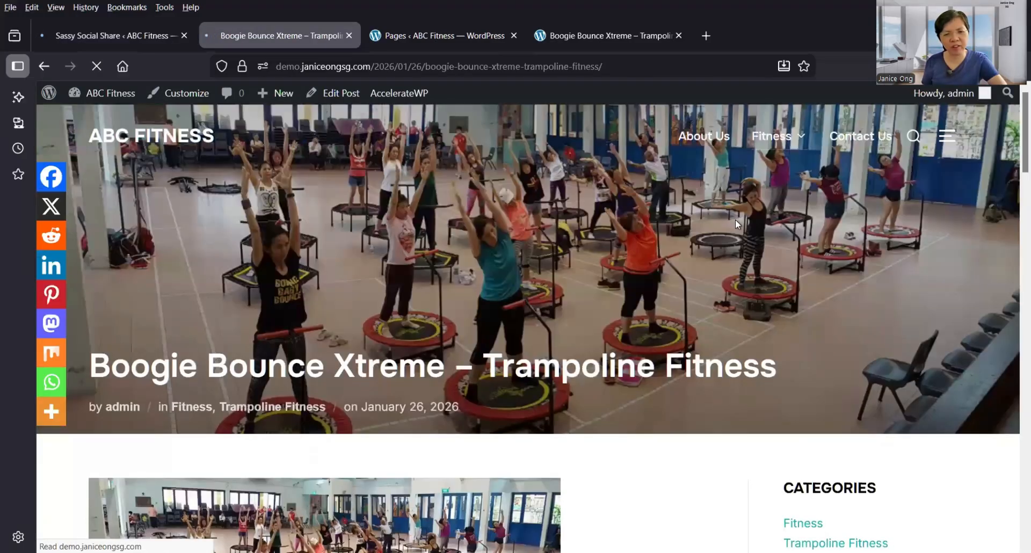
scroll(191, 456, down, 10)
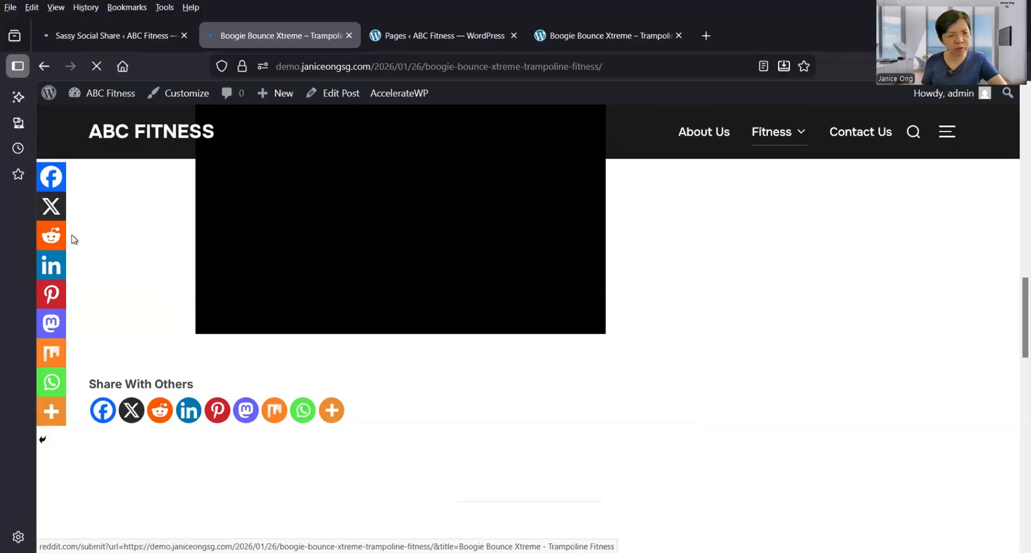
scroll(75, 248, up, 10)
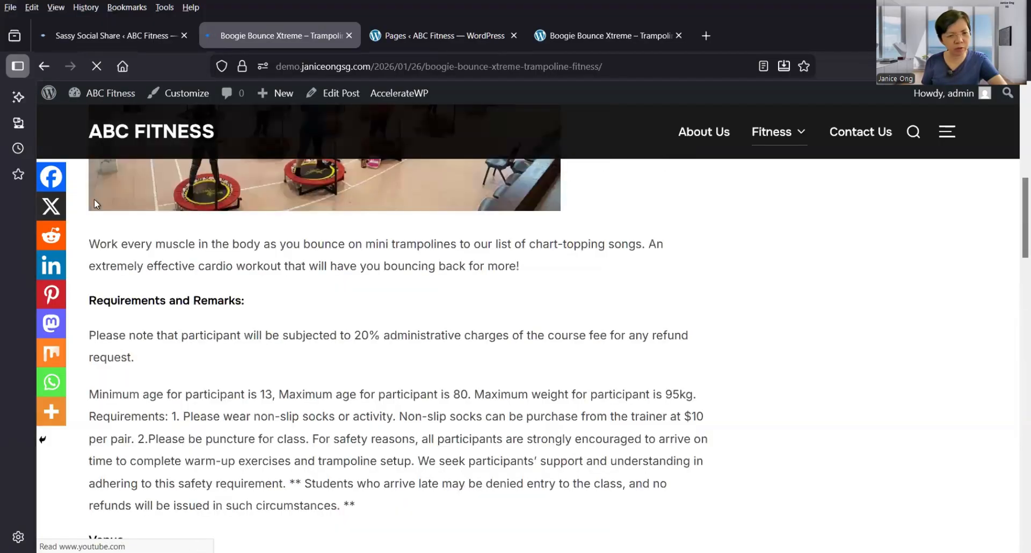
scroll(95, 199, up, 10)
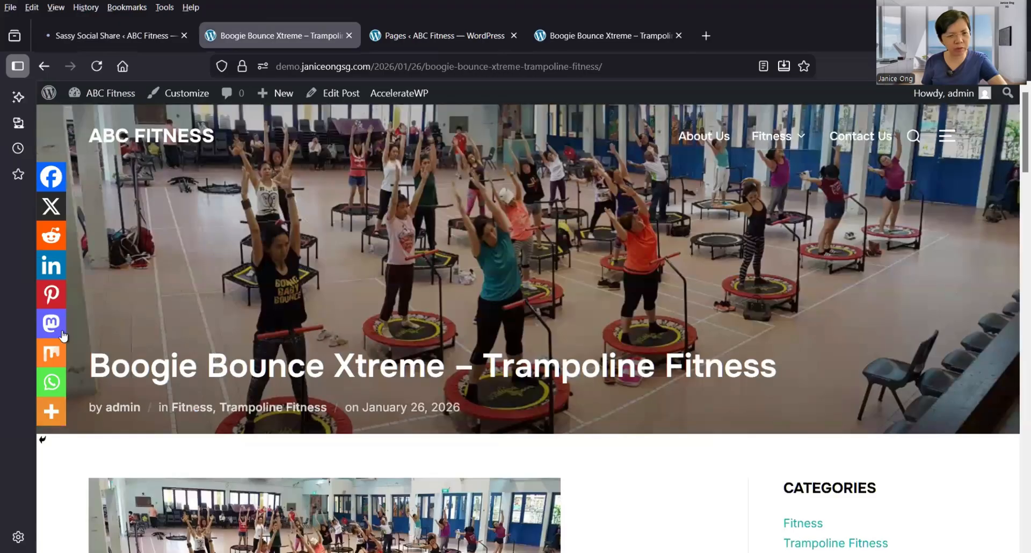
scroll(72, 329, down, 10)
scroll(89, 99, up, 10)
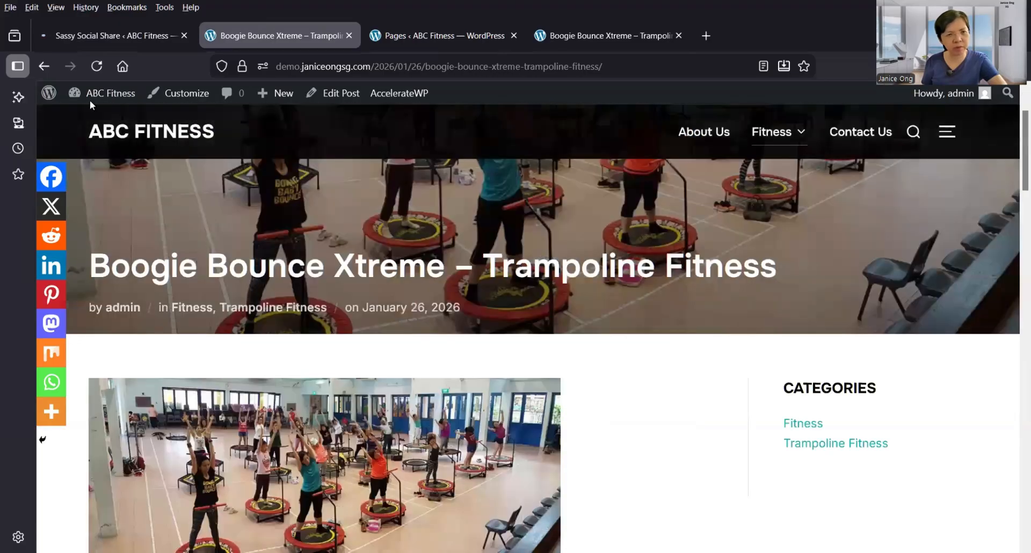
Disable the floating sharing interface in the Sassy Social Share settings and save the changes.
key(ctrl+shift+Tab)
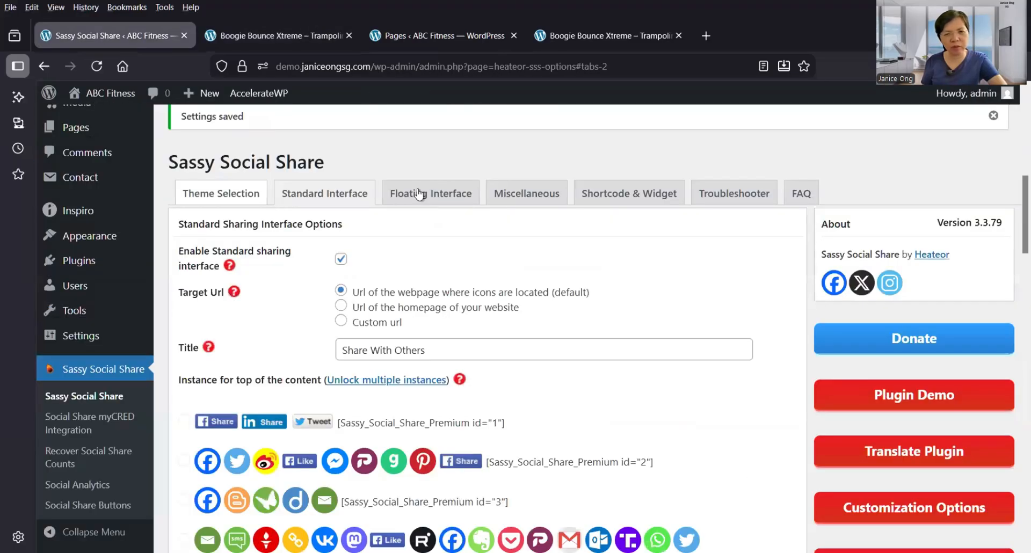
click(419, 193)
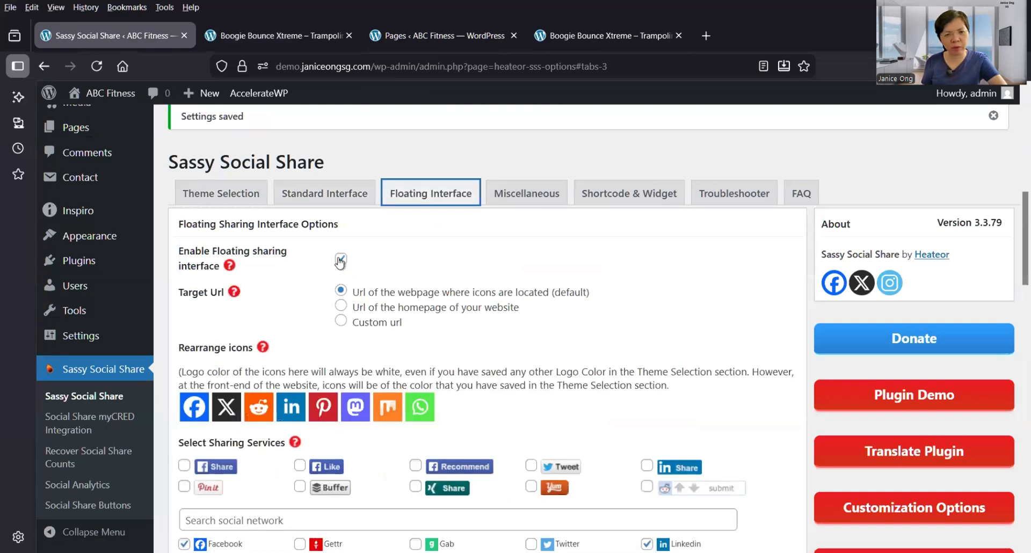
click(339, 262)
scroll(610, 376, down, 4)
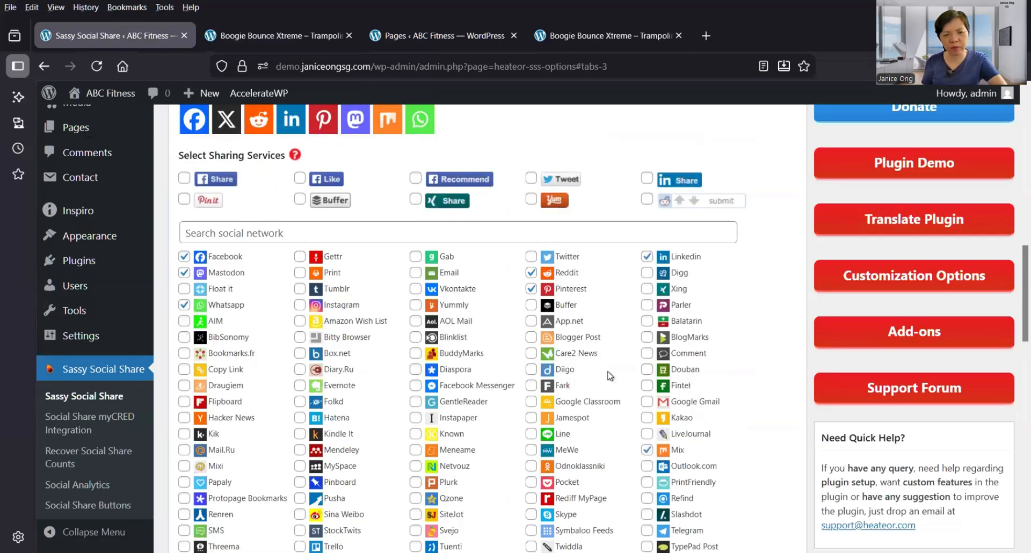
scroll(606, 374, down, 10)
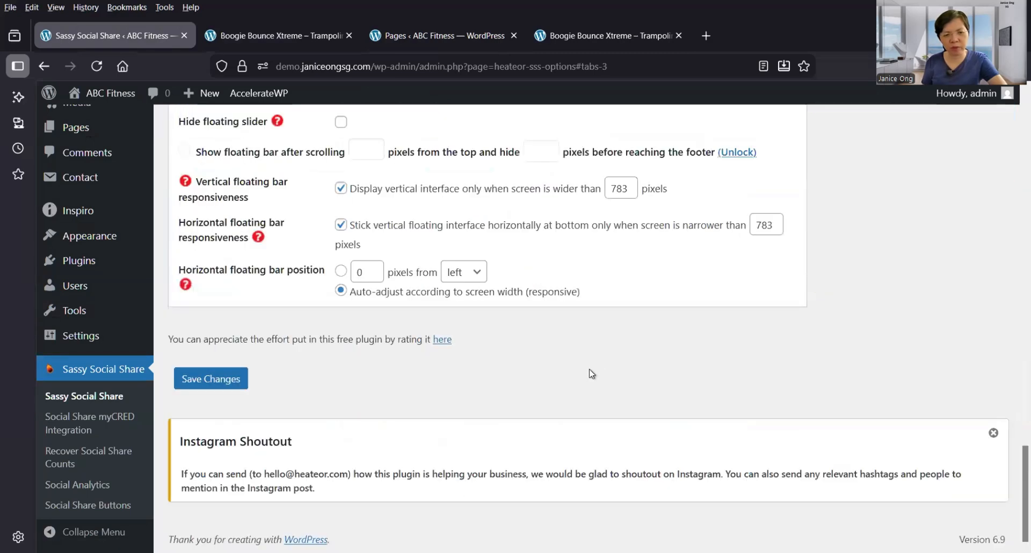
click(211, 379)
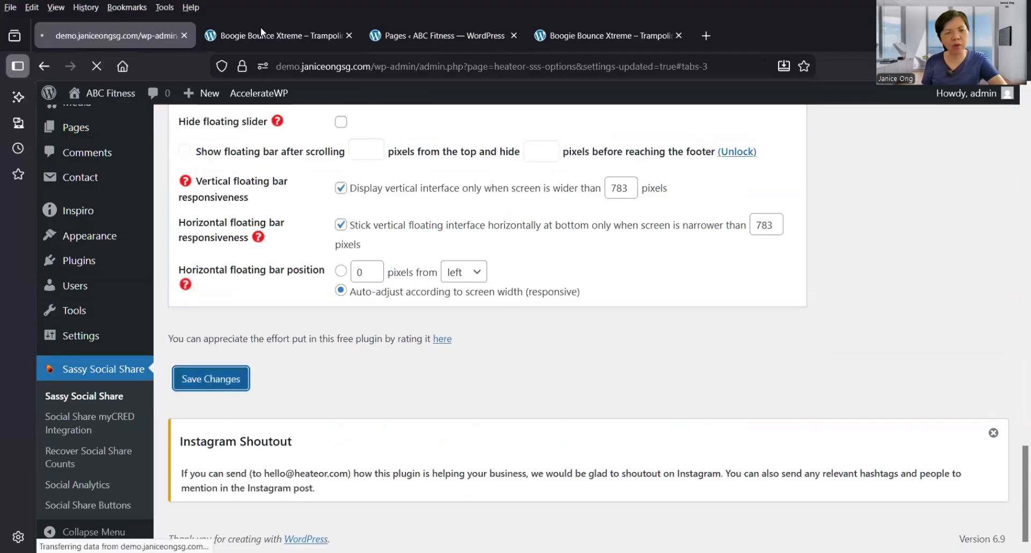
Reload the Boogie Bounce Xtreme post on the live site to check its share icons, and open the About Us page.
key(ctrl+Tab)
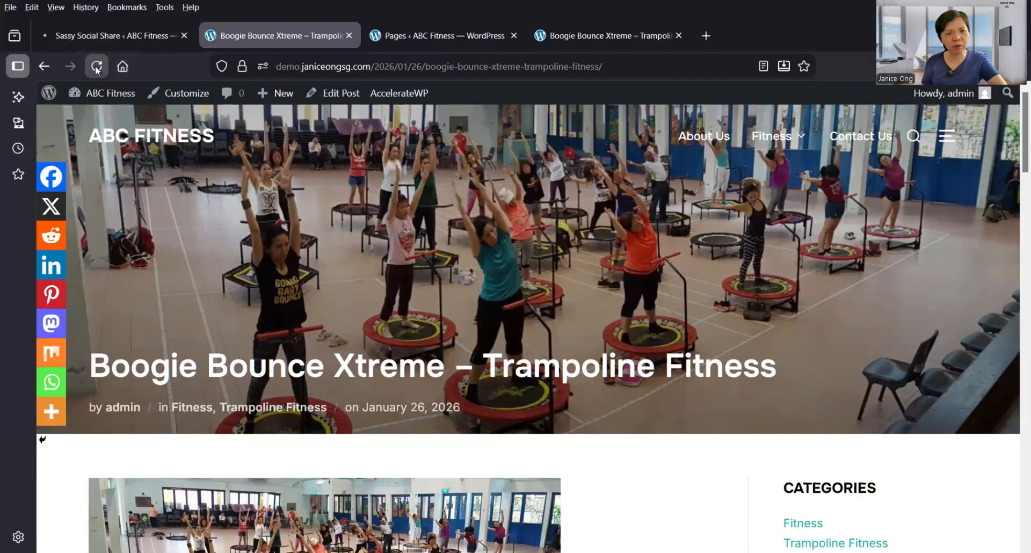
click(97, 66)
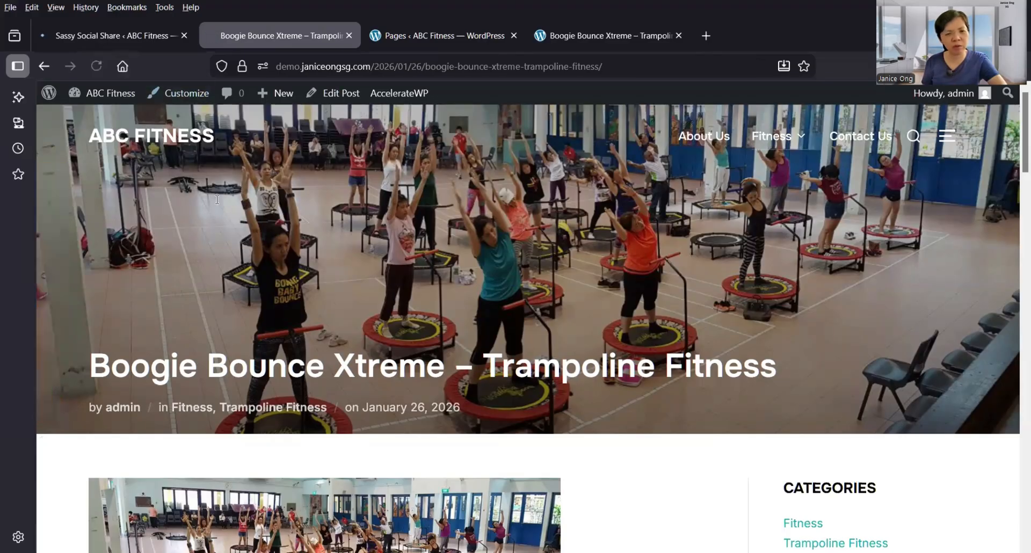
scroll(241, 206, down, 7)
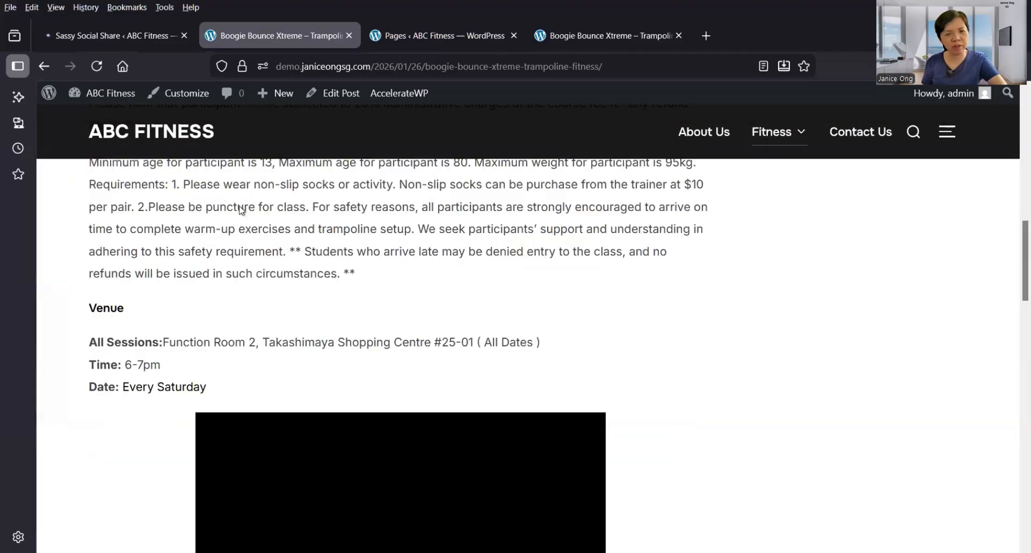
scroll(241, 209, up, 10)
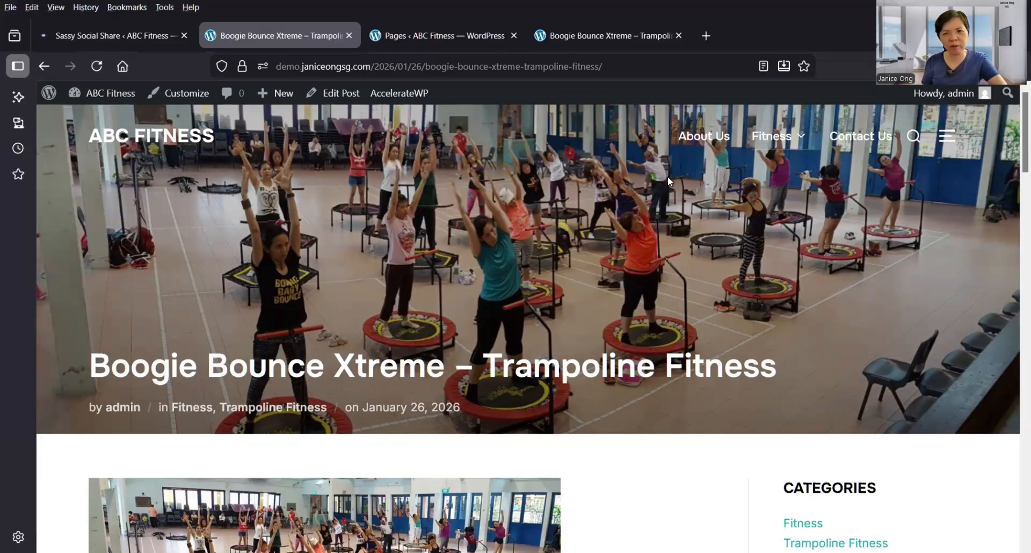
click(695, 140)
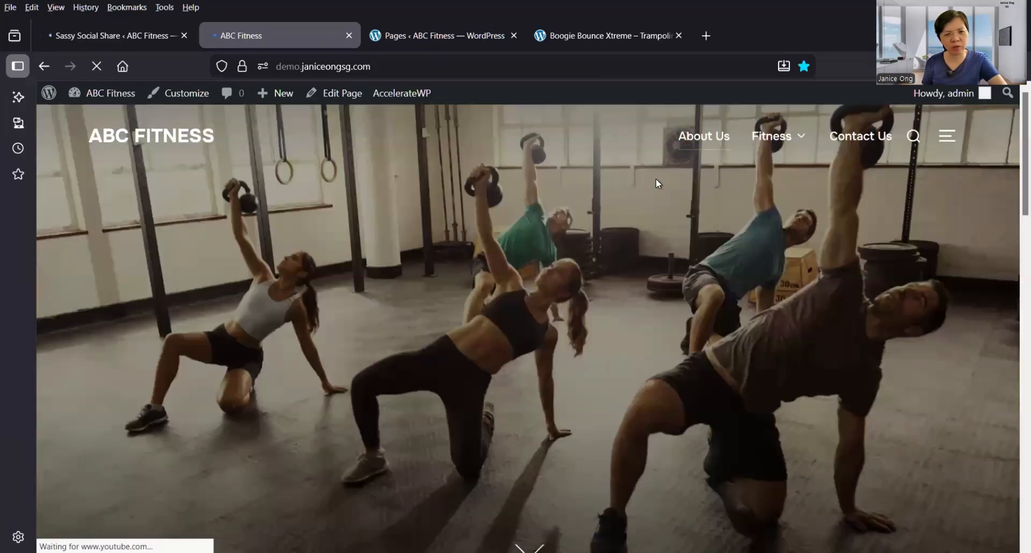
Examine the live homepage from the banner down to the footer for share icons around the content and video.
scroll(655, 178, down, 5)
scroll(655, 180, down, 7)
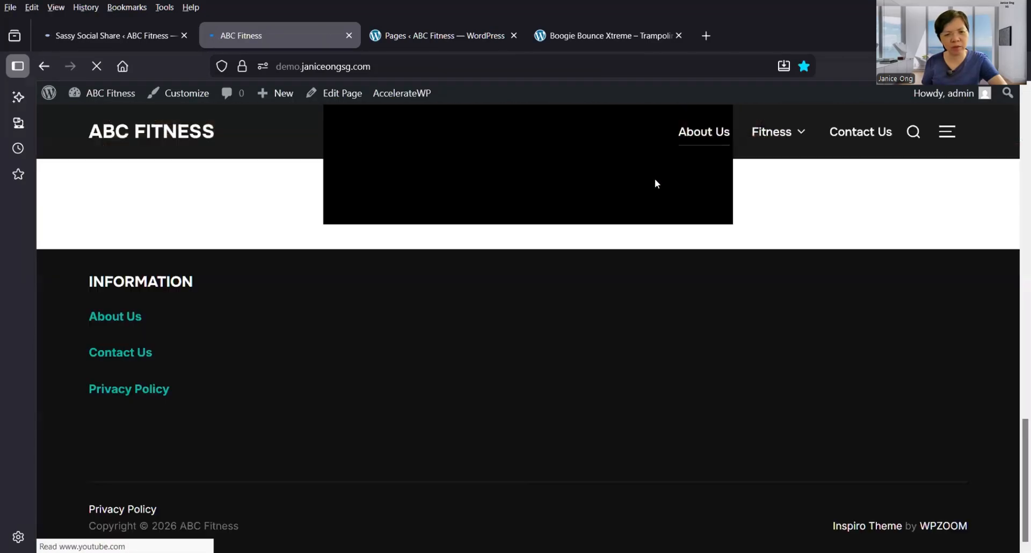
scroll(655, 180, up, 4)
scroll(655, 183, down, 2)
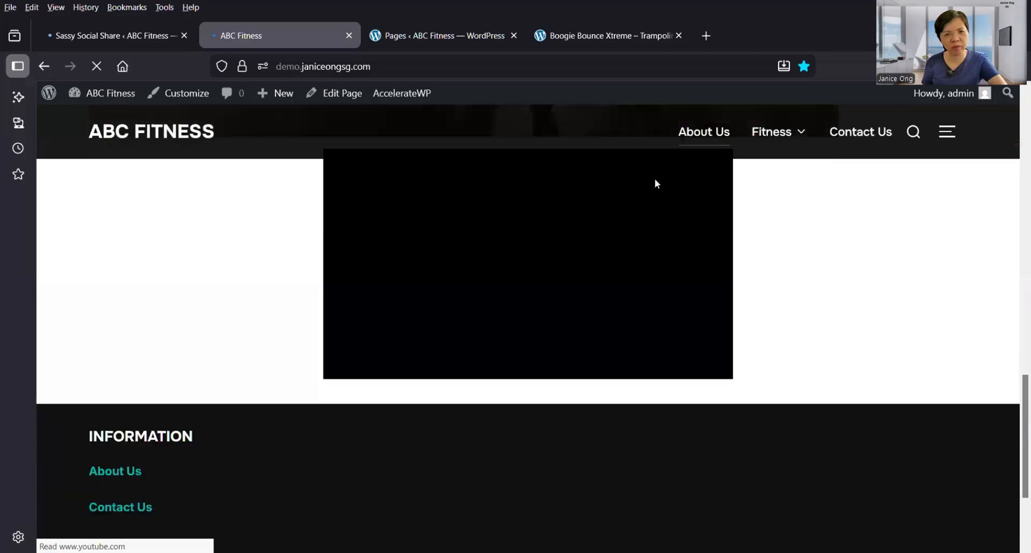
scroll(655, 183, up, 1)
scroll(656, 180, up, 3)
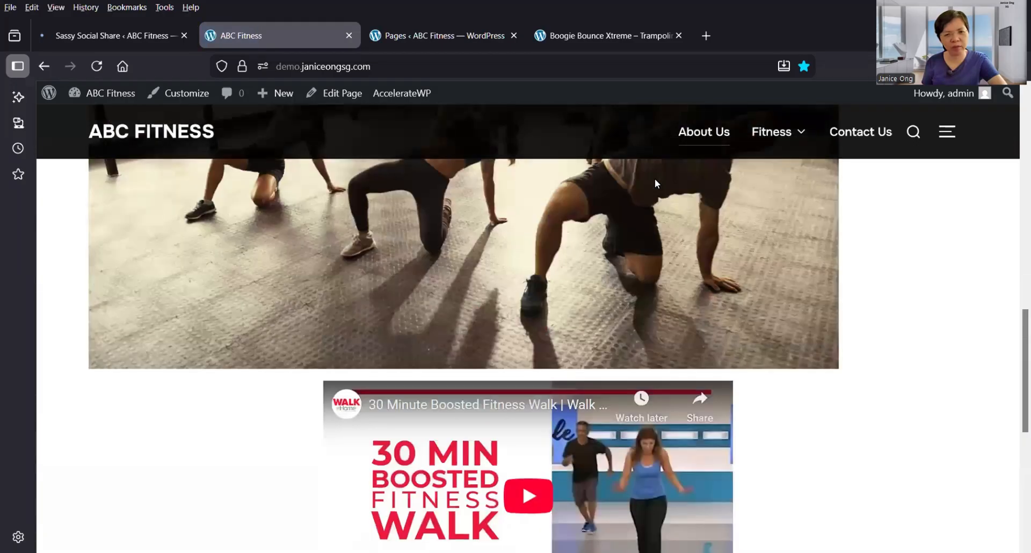
scroll(655, 178, down, 6)
scroll(393, 158, up, 1)
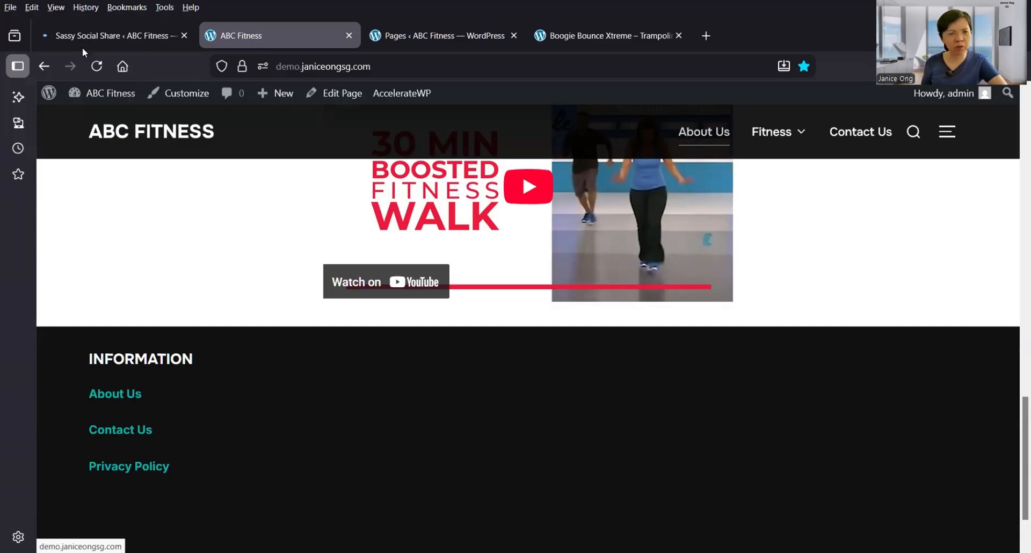
Return to the Sassy Social Share settings, review the floating interface's placement options and save the changes.
click(121, 36)
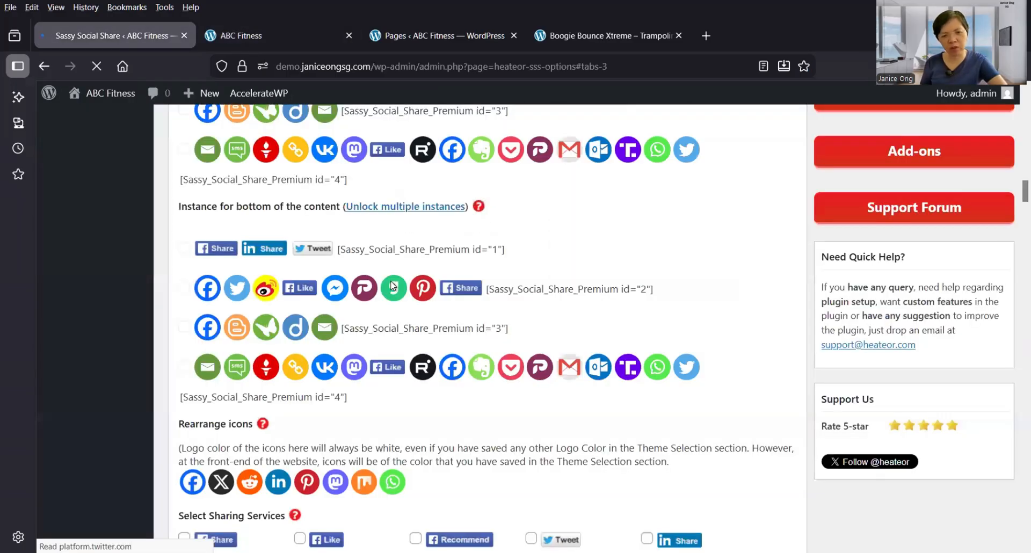
scroll(391, 284, down, 5)
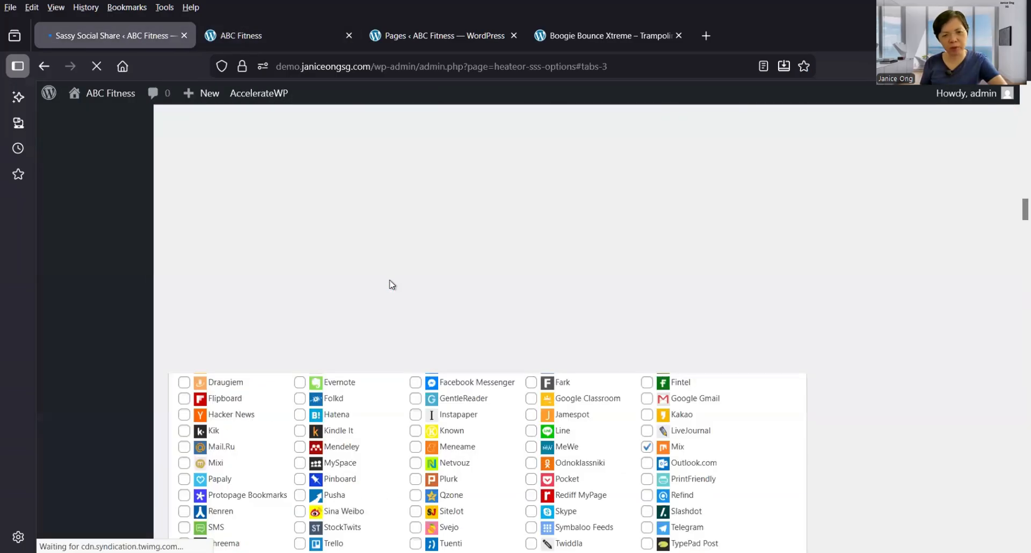
scroll(392, 284, down, 5)
scroll(392, 285, up, 3)
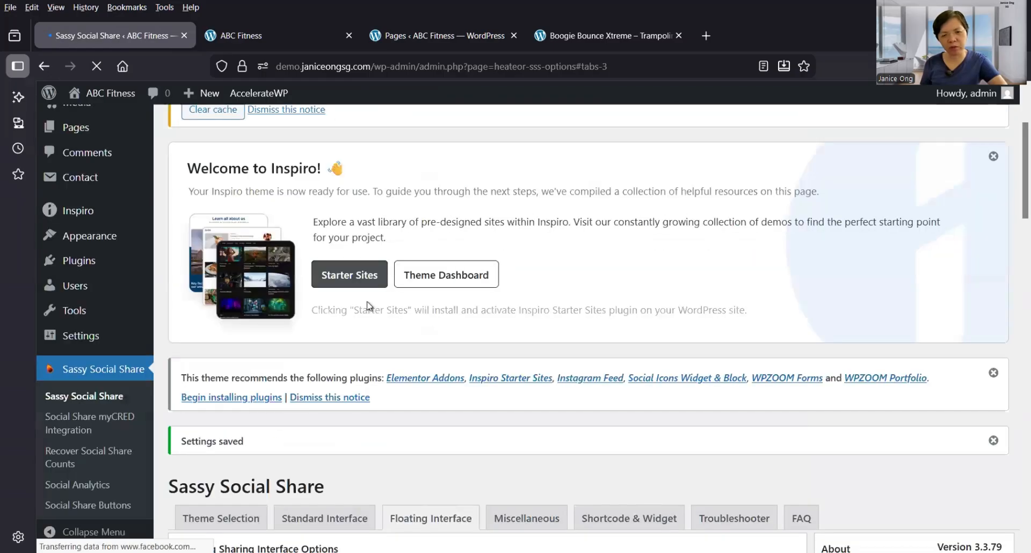
scroll(367, 306, down, 12)
scroll(365, 364, down, 10)
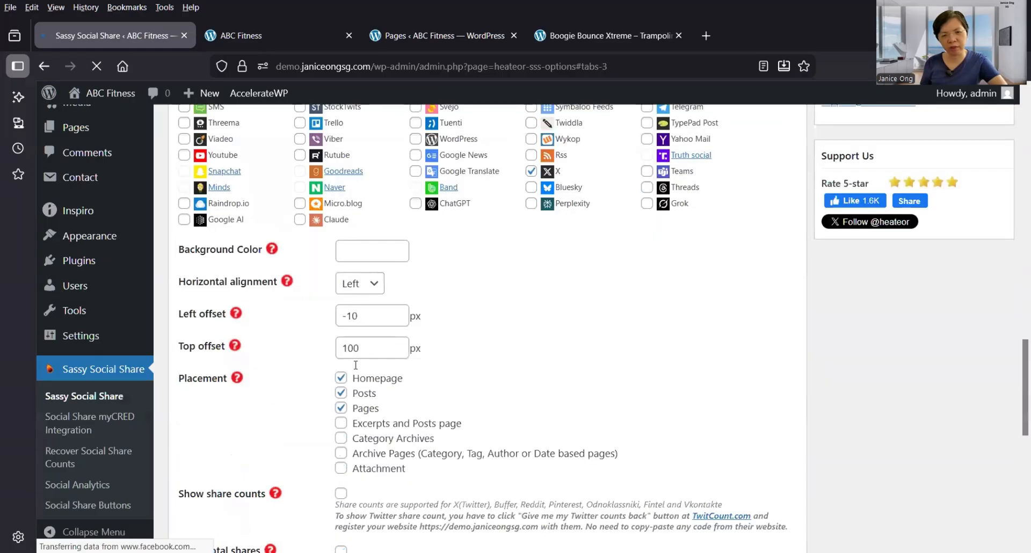
click(231, 377)
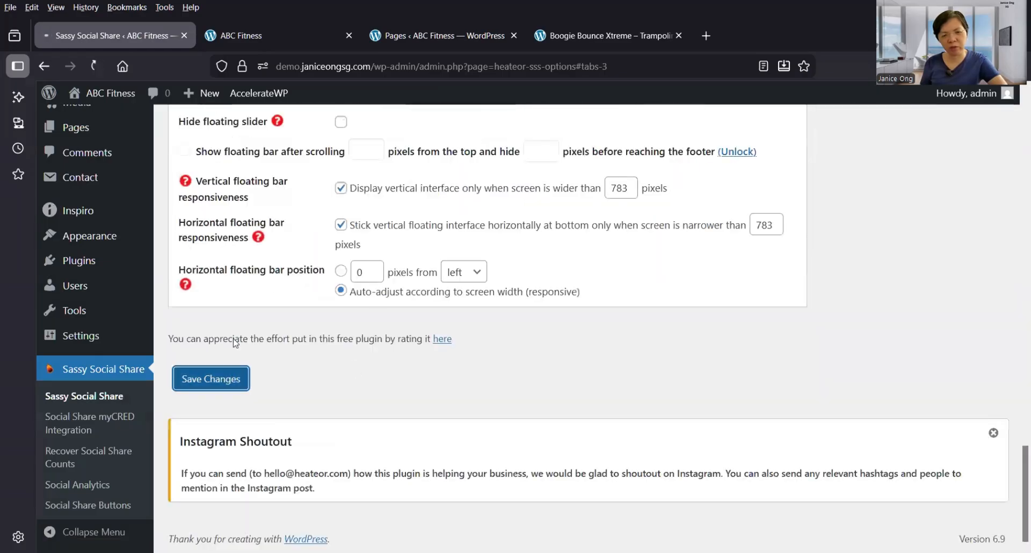
Reload the live ABC Fitness homepage to check for share icons.
click(298, 38)
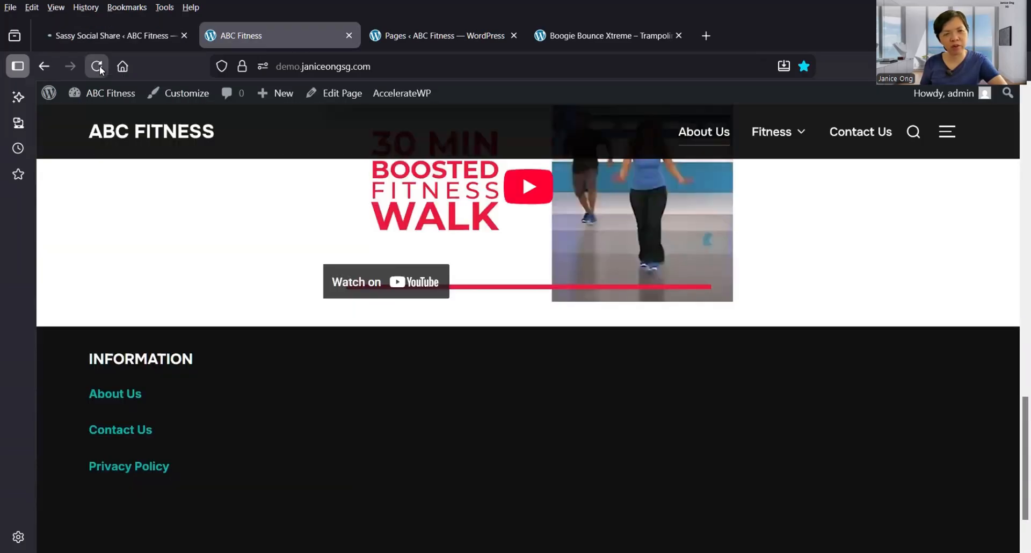
click(98, 67)
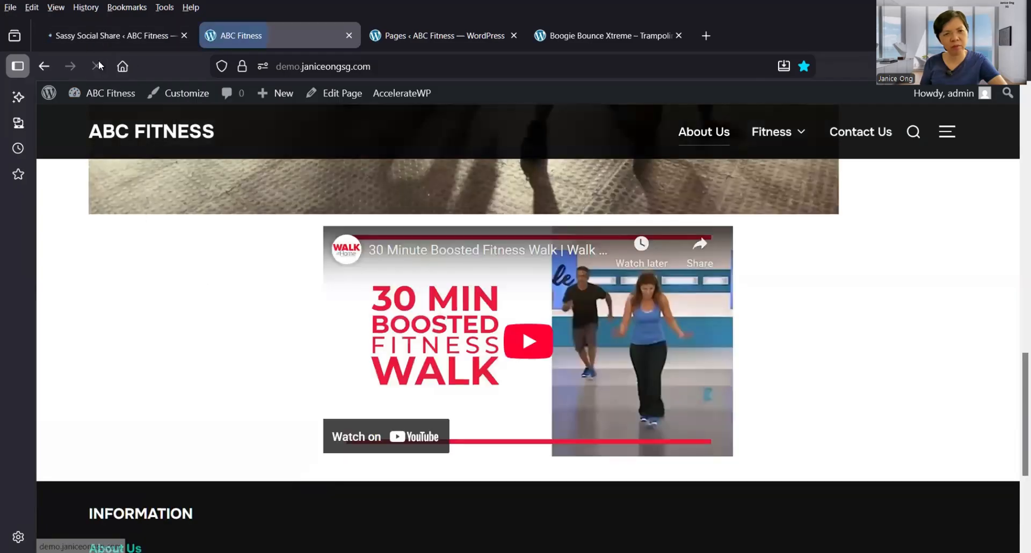
click(98, 60)
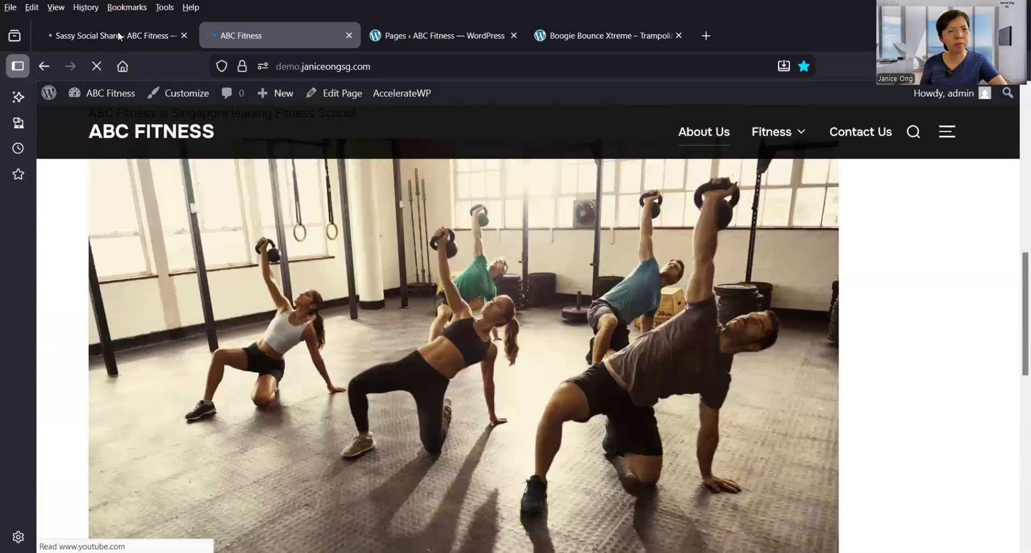
Add Homepage to the standard sharing interface's placement in the Sassy Social Share settings and save the changes.
key(ctrl+shift+Tab)
scroll(268, 361, down, 10)
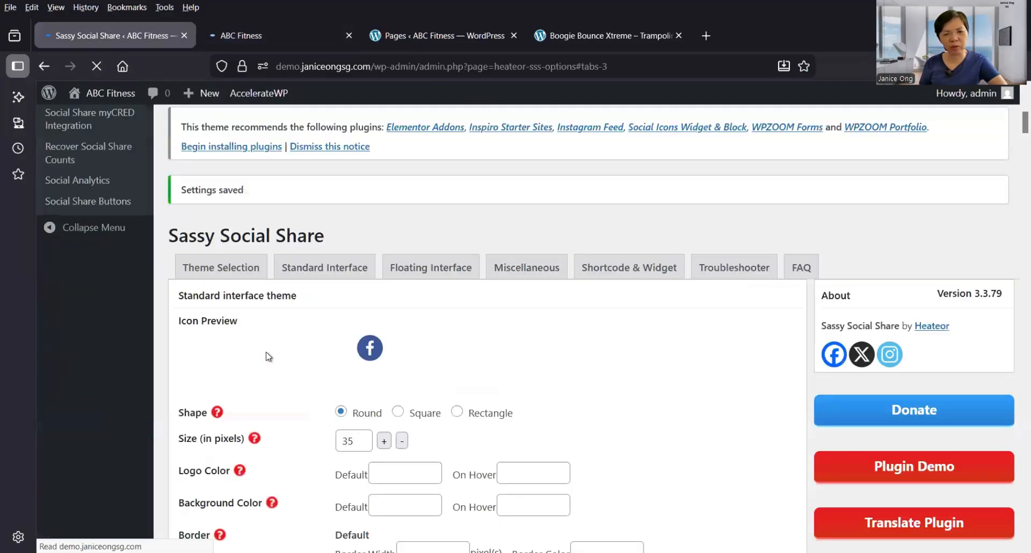
scroll(268, 357, down, 5)
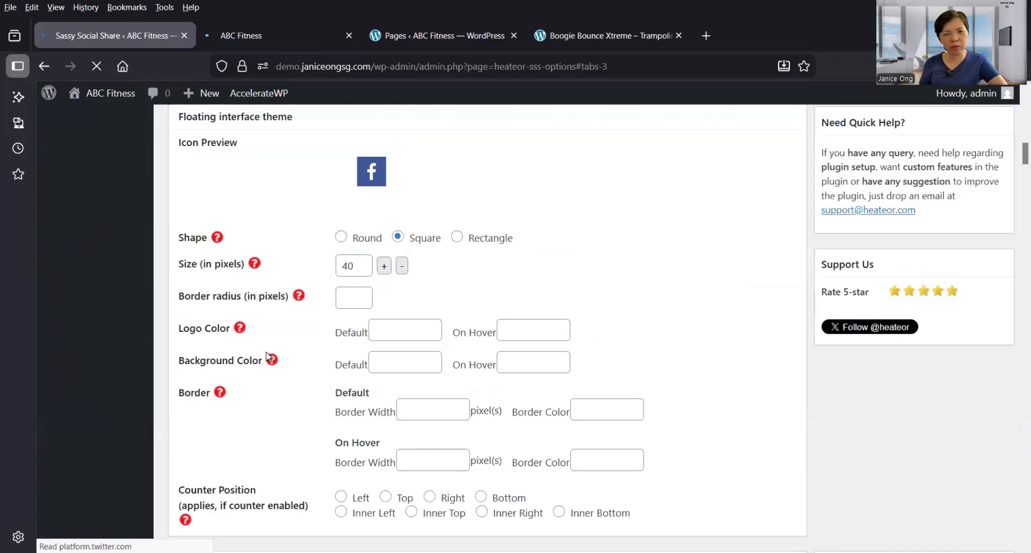
scroll(267, 358, down, 14)
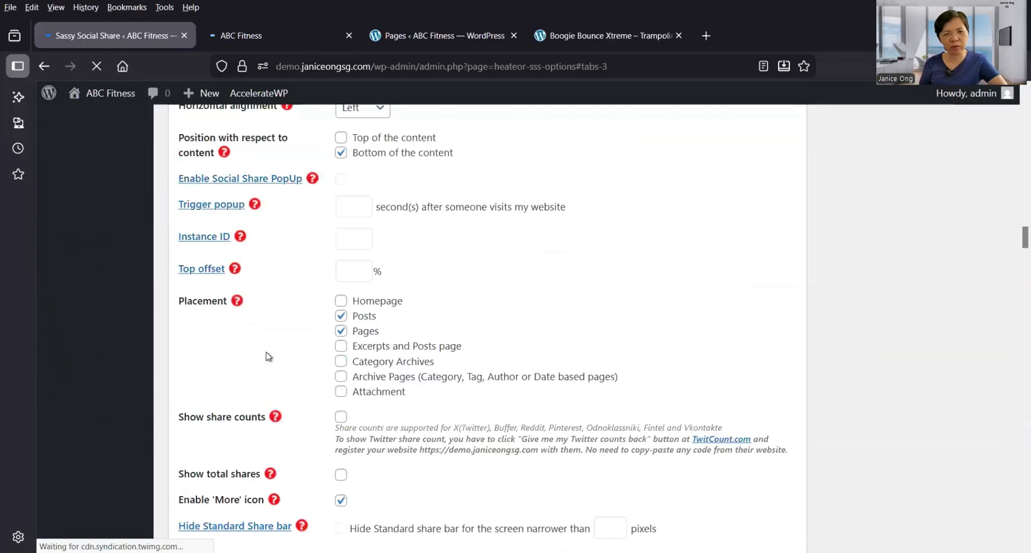
click(338, 329)
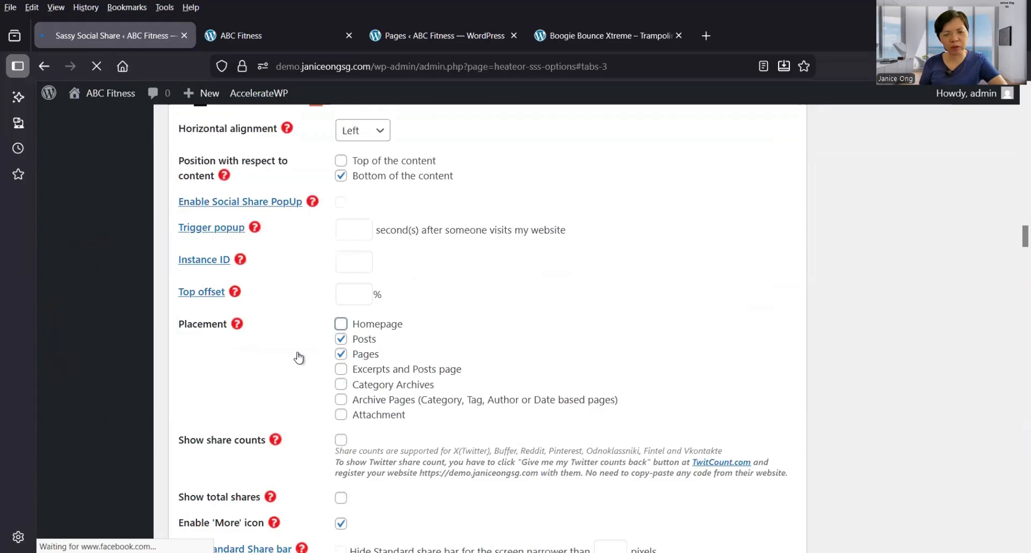
scroll(309, 365, down, 1)
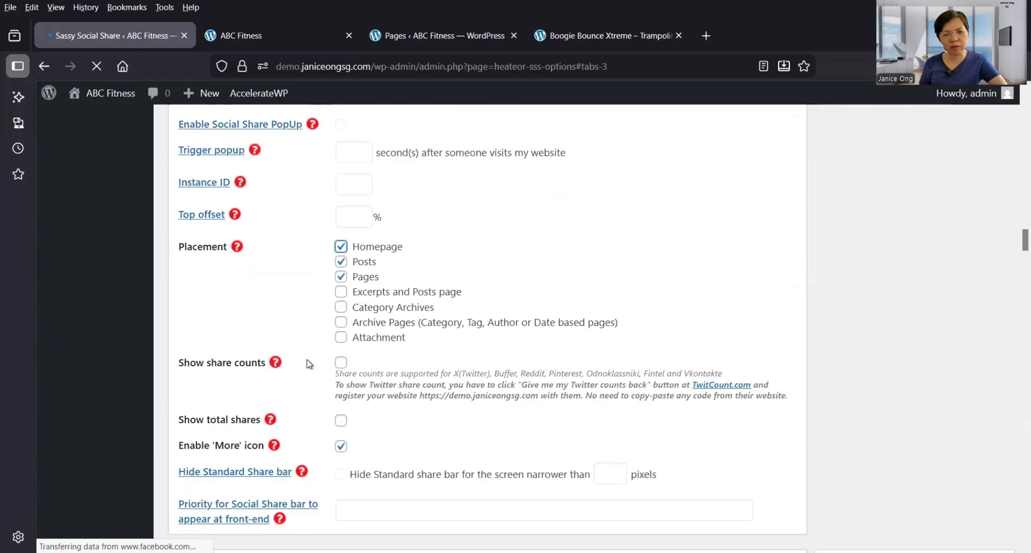
scroll(309, 365, down, 20)
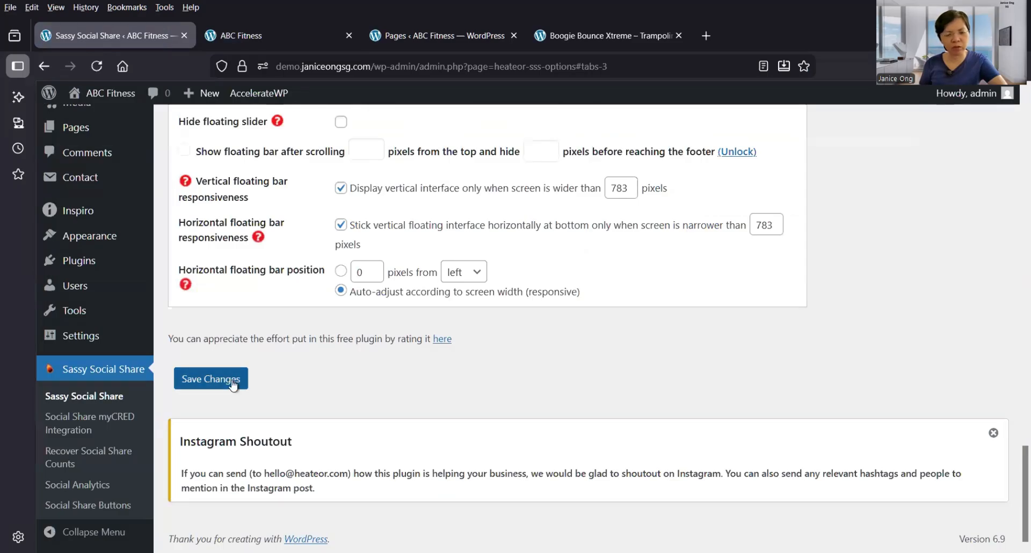
click(234, 385)
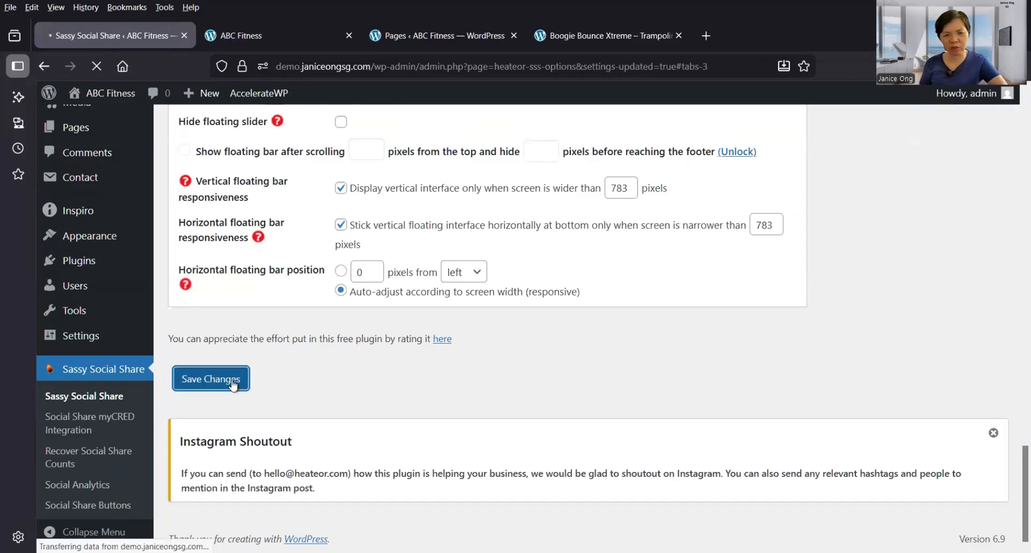
Review the saved standard and floating sharing interface options, including title, target URL and placement.
scroll(237, 386, down, 6)
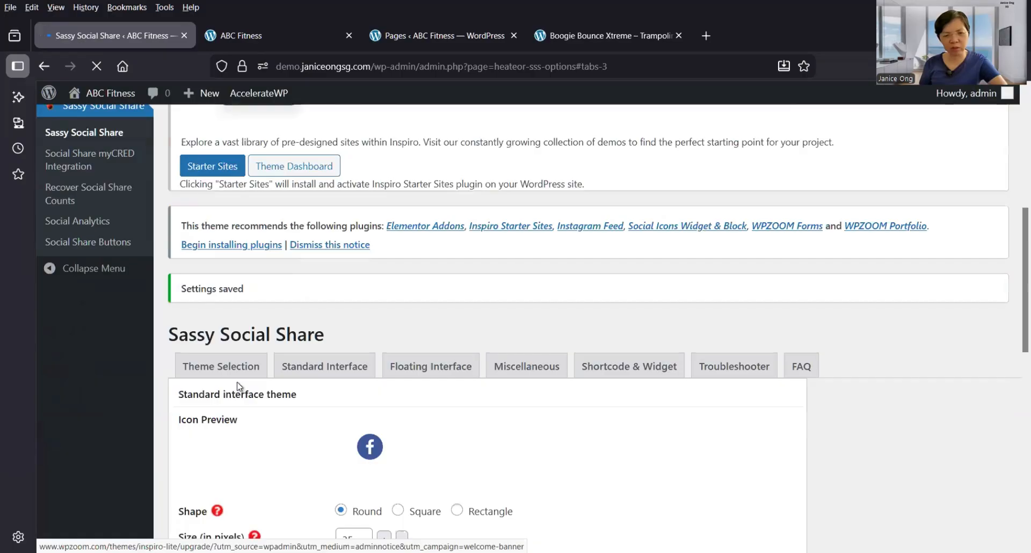
scroll(236, 387, down, 10)
scroll(237, 386, down, 2)
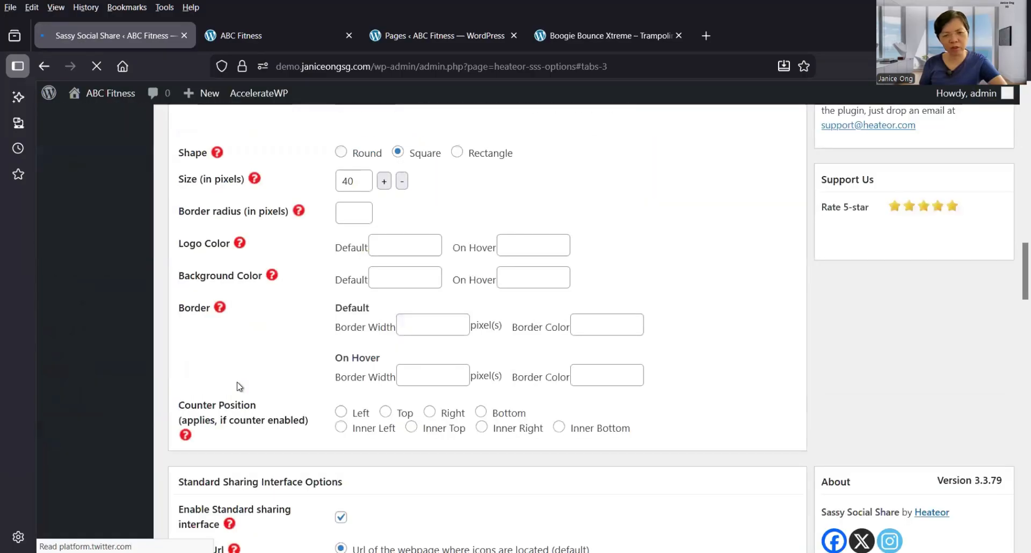
scroll(237, 387, up, 5)
scroll(237, 387, down, 8)
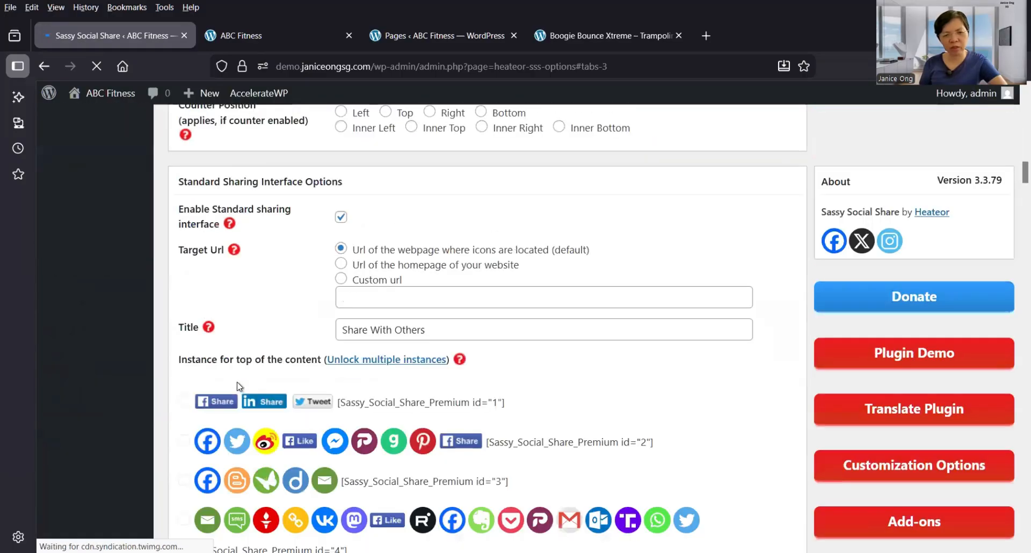
scroll(240, 387, down, 8)
scroll(240, 385, up, 8)
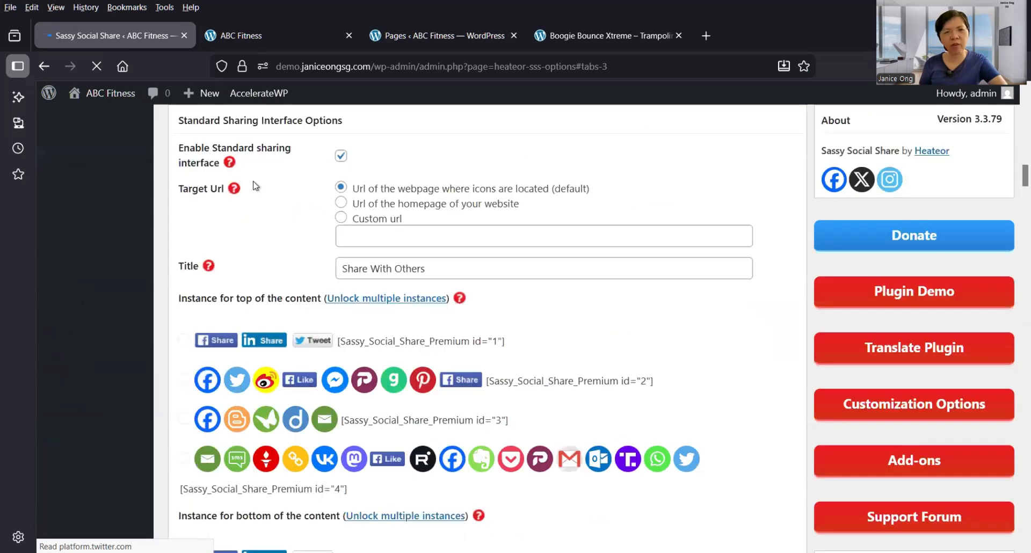
scroll(316, 347, up, 2)
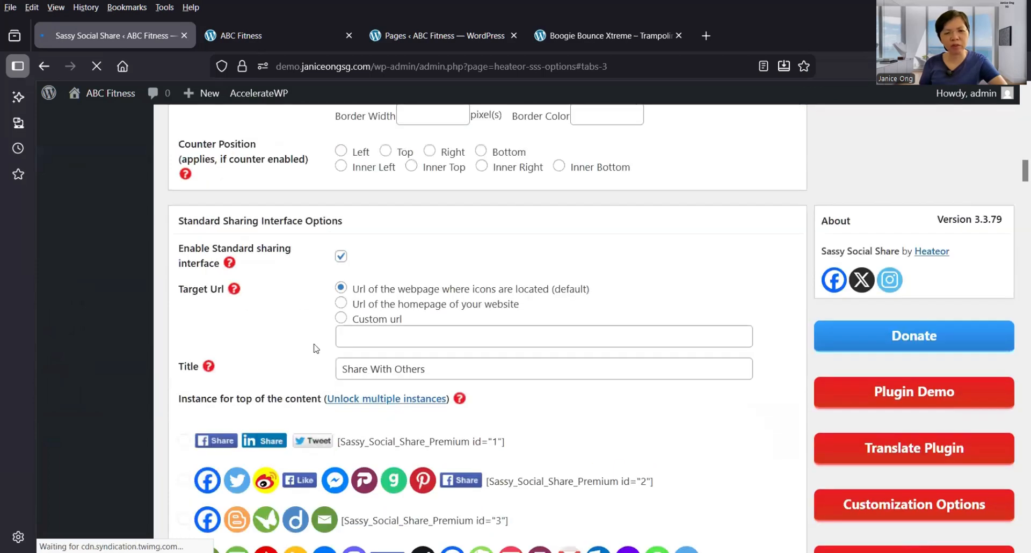
scroll(315, 347, down, 4)
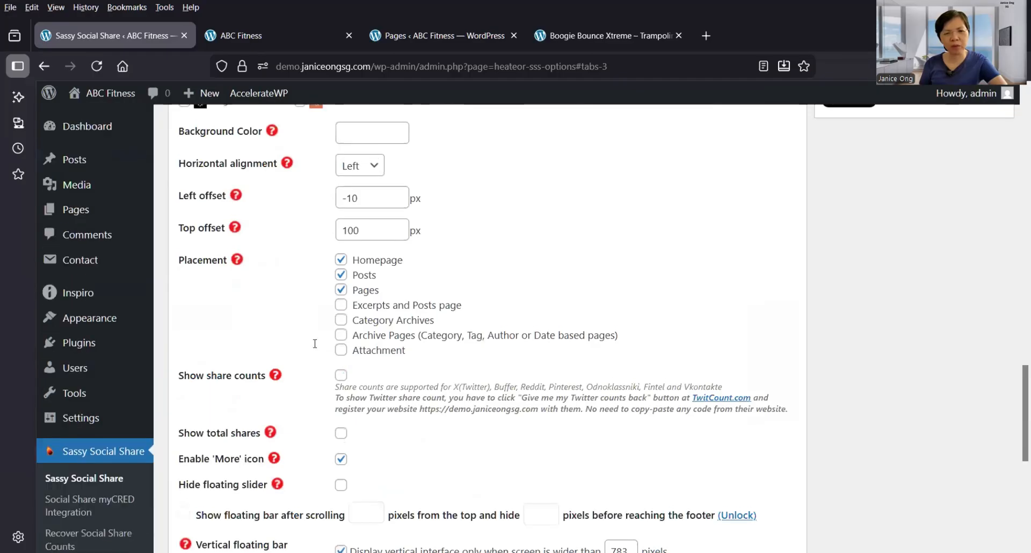
scroll(316, 348, down, 5)
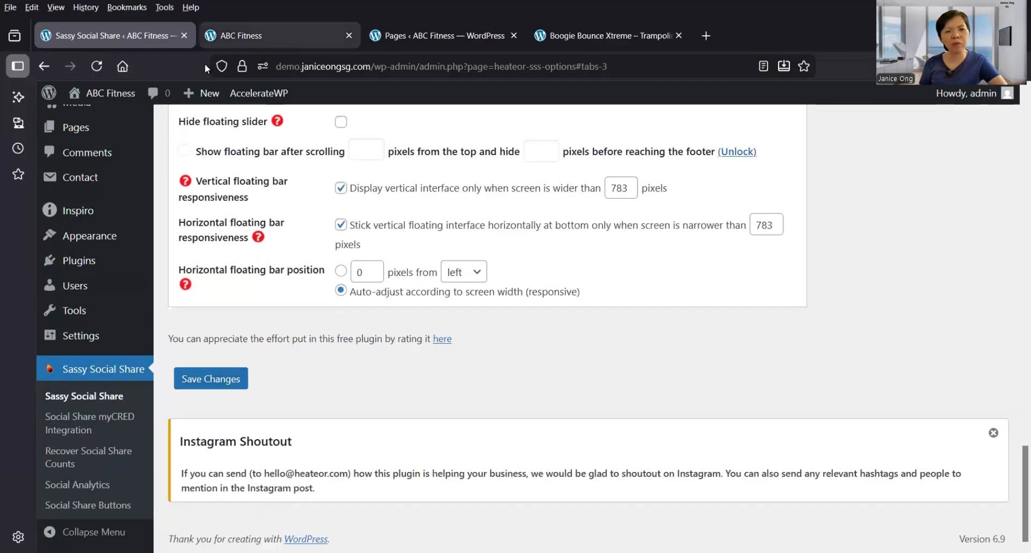
Reload the live ABC Fitness homepage and examine the Share With Others icons below the video.
click(242, 36)
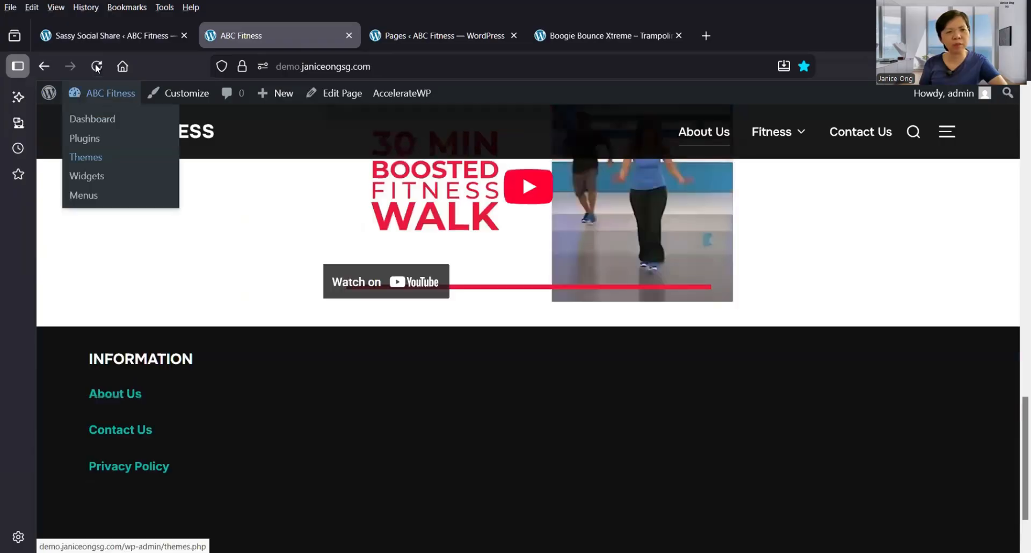
click(109, 97)
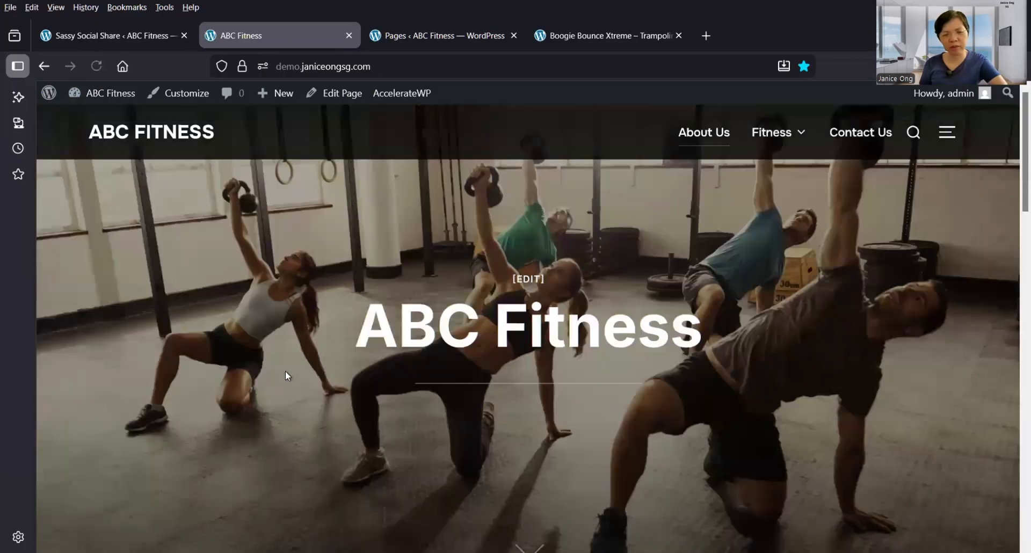
scroll(285, 370, down, 10)
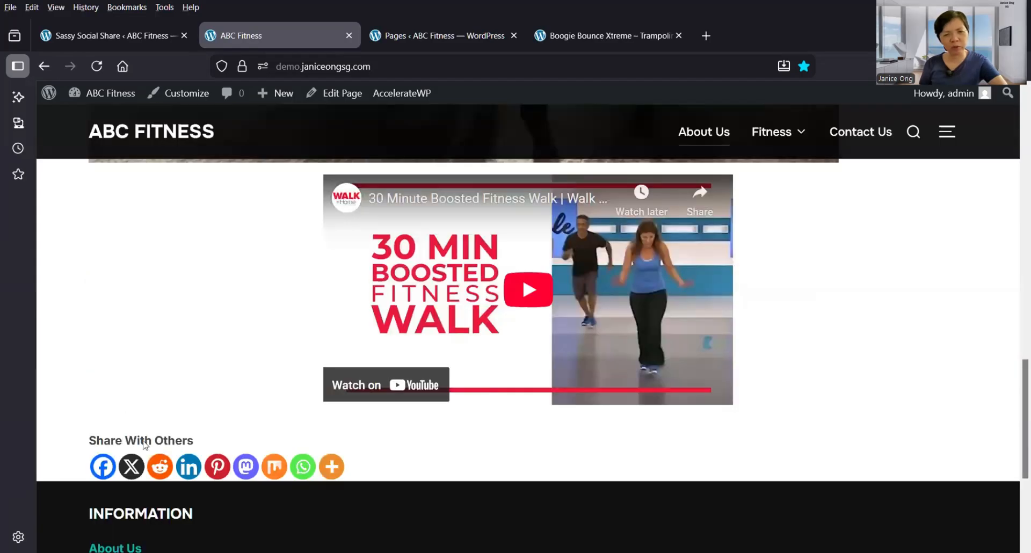
scroll(144, 445, up, 10)
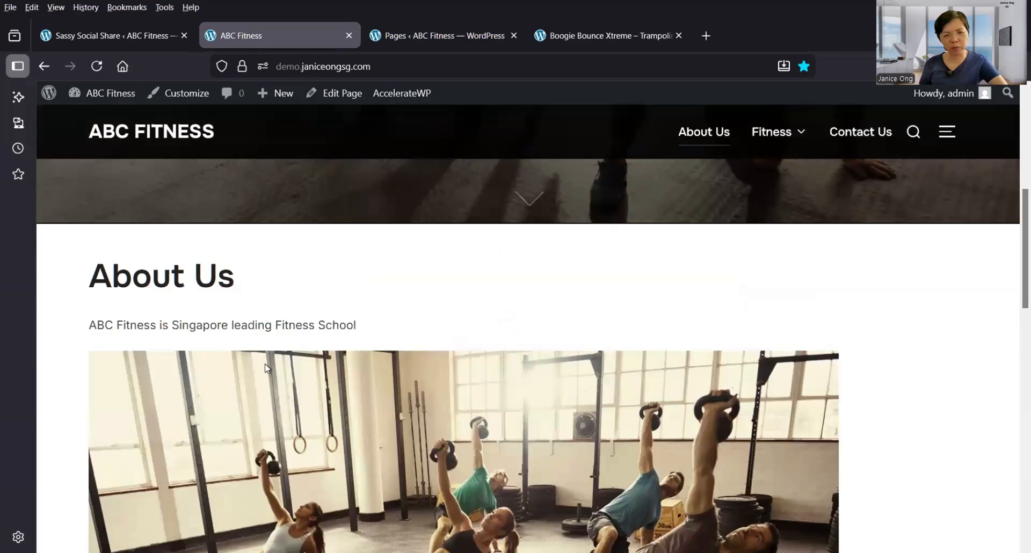
scroll(267, 368, down, 10)
Remove Homepage from the floating sharing interface's placement in the Sassy Social Share settings and save the changes.
click(150, 34)
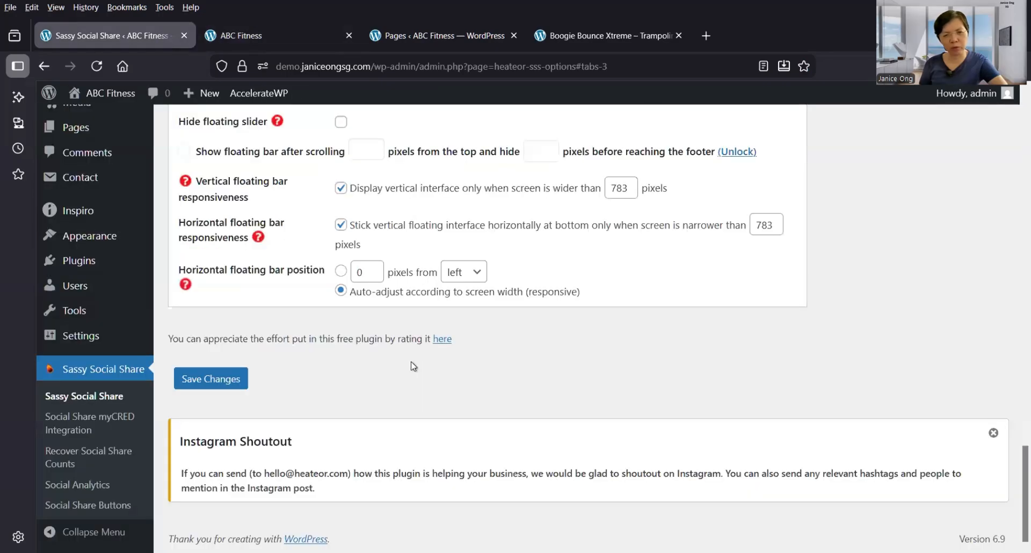
scroll(413, 366, up, 5)
scroll(342, 370, up, 3)
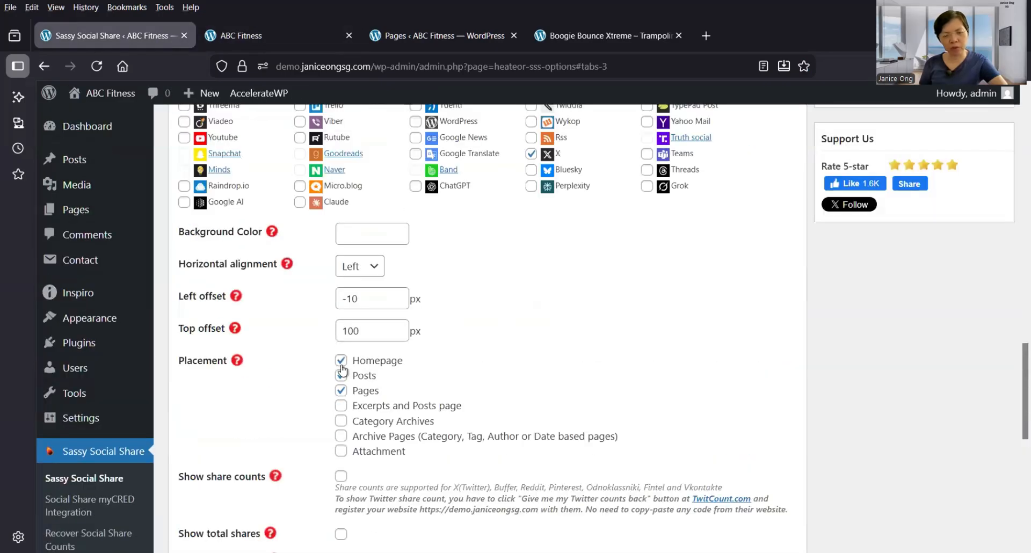
click(337, 361)
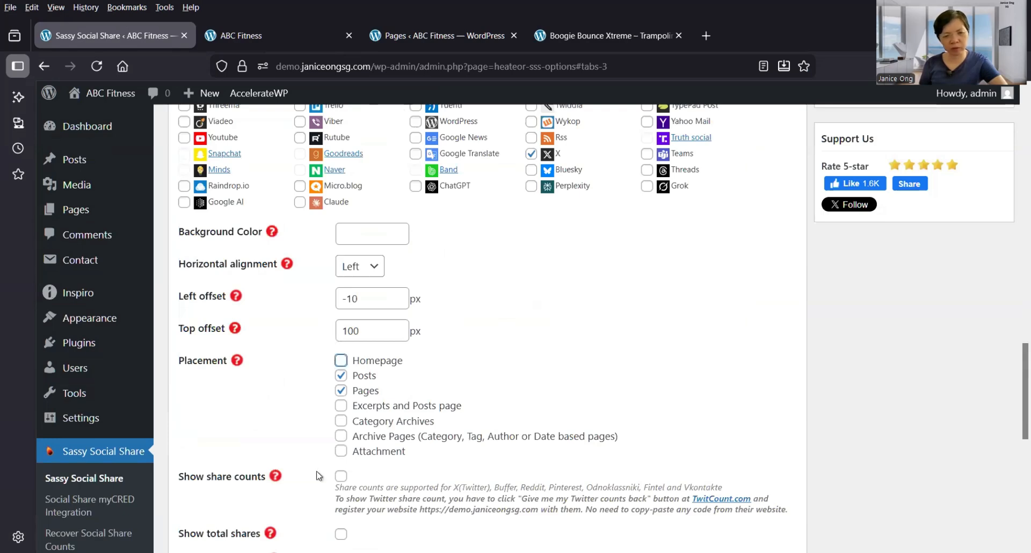
scroll(319, 467, down, 5)
scroll(228, 388, down, 4)
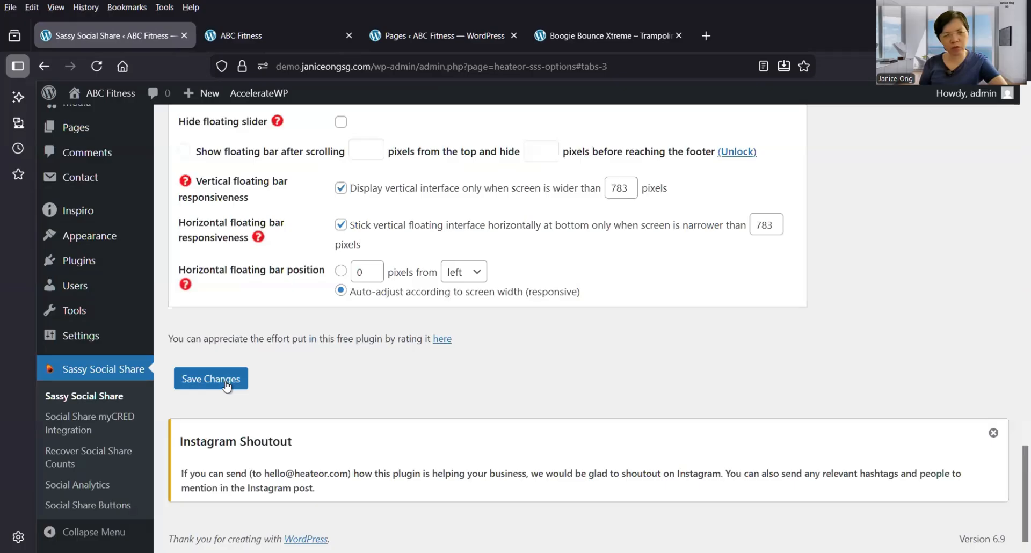
click(226, 383)
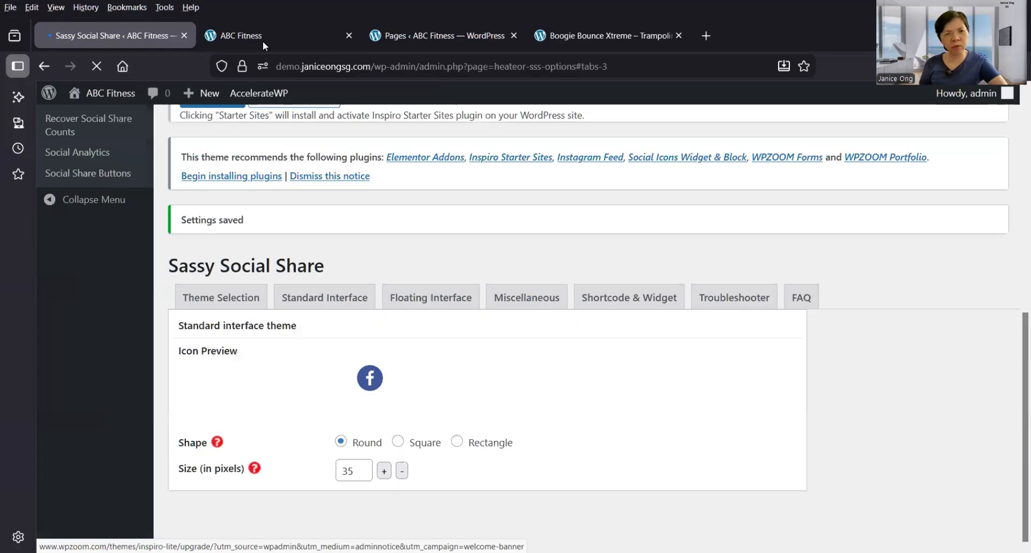
Reload the live ABC Fitness homepage and compare its share icons with the placement selected in the Sassy Social Share settings.
click(259, 35)
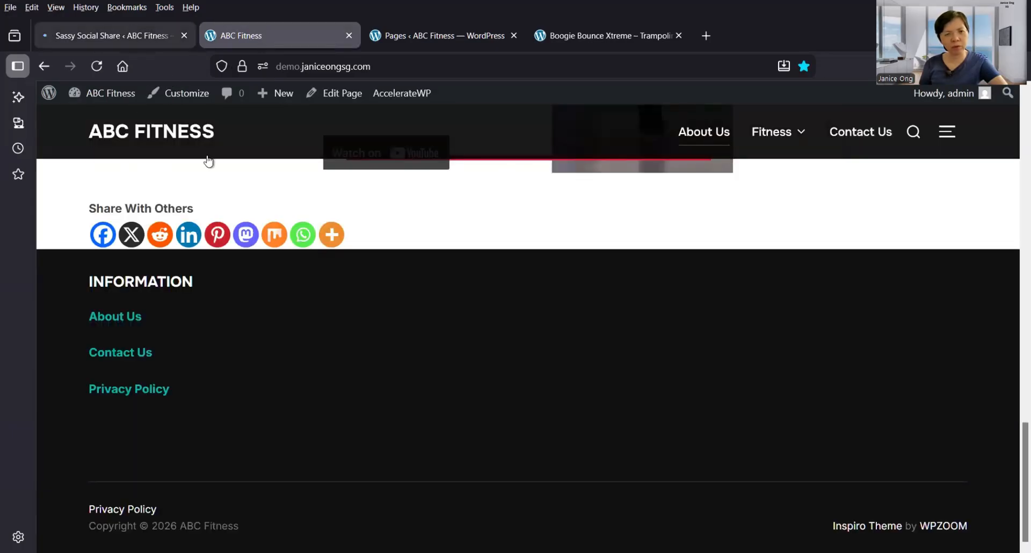
key(ctrl+shift+Tab)
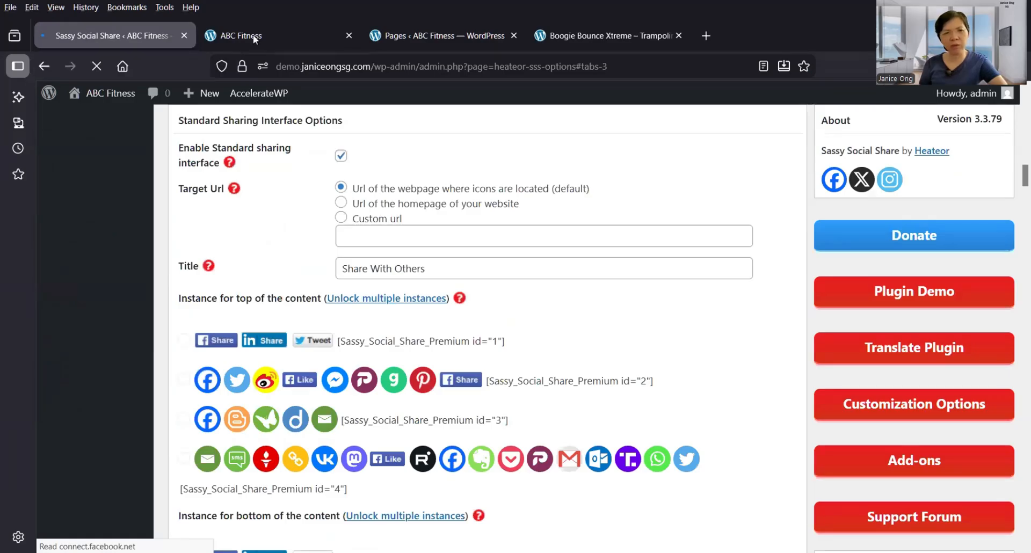
click(253, 34)
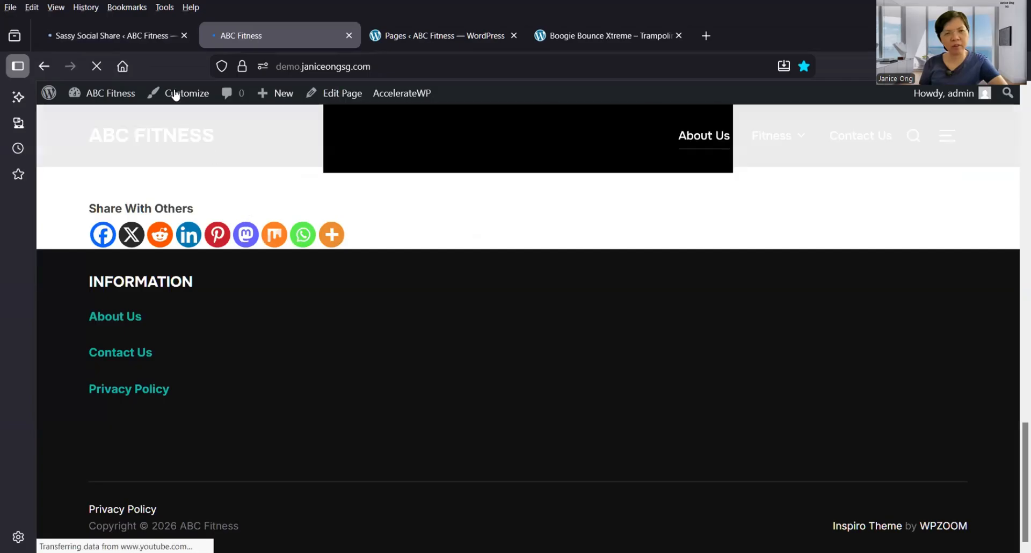
click(97, 35)
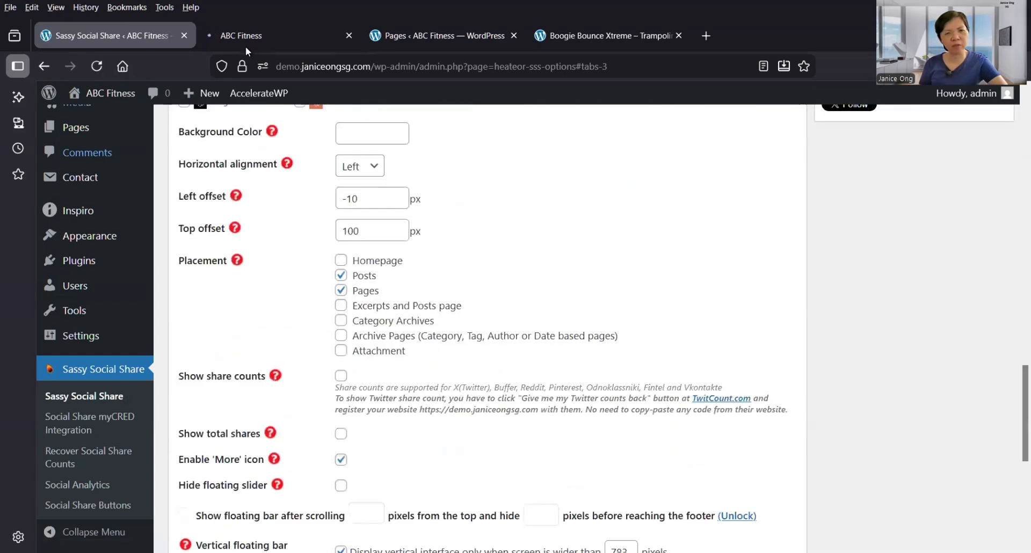
click(246, 46)
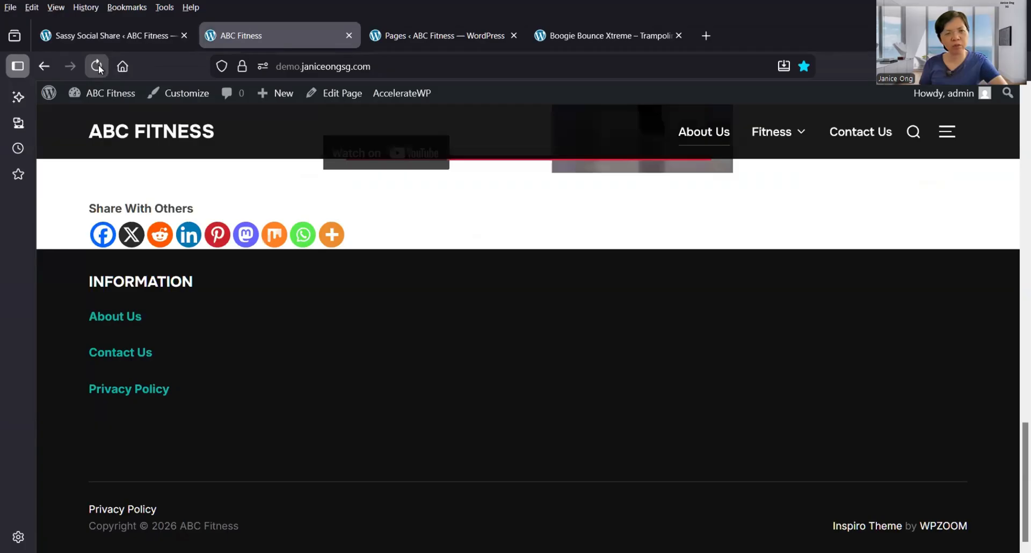
click(97, 66)
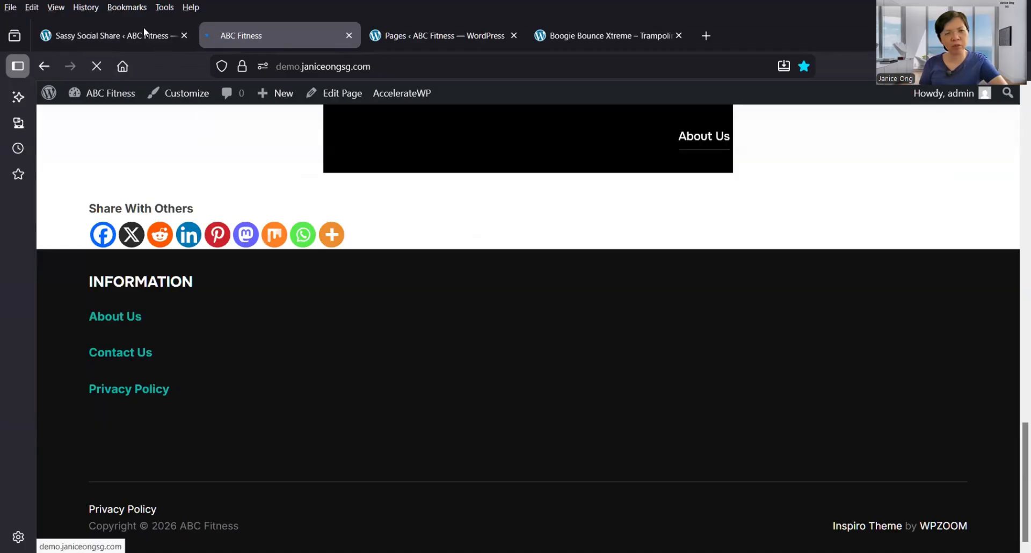
key(ctrl+shift+Tab)
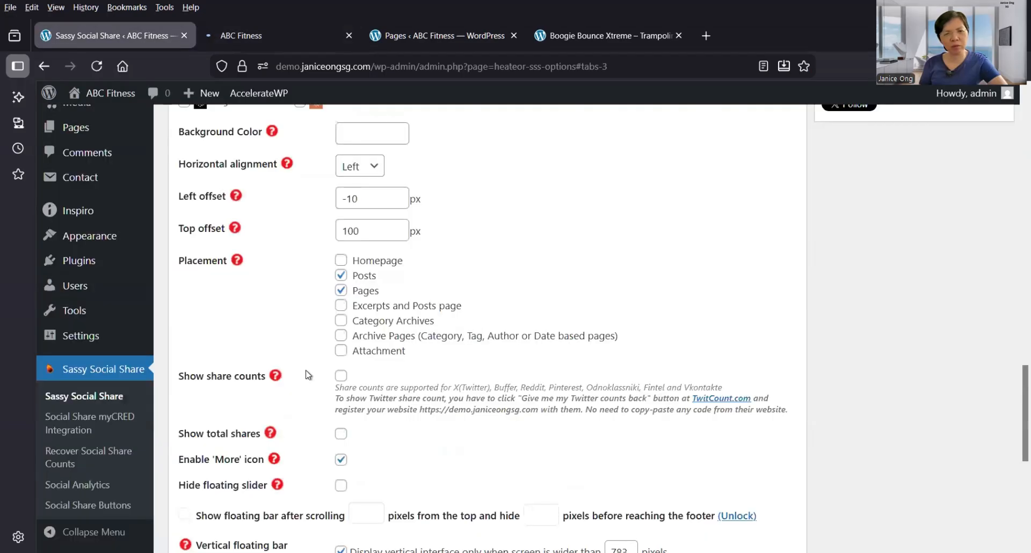
Remove Homepage from the standard sharing interface's placement in the Sassy Social Share settings and save the changes.
scroll(306, 375, down, 6)
click(219, 381)
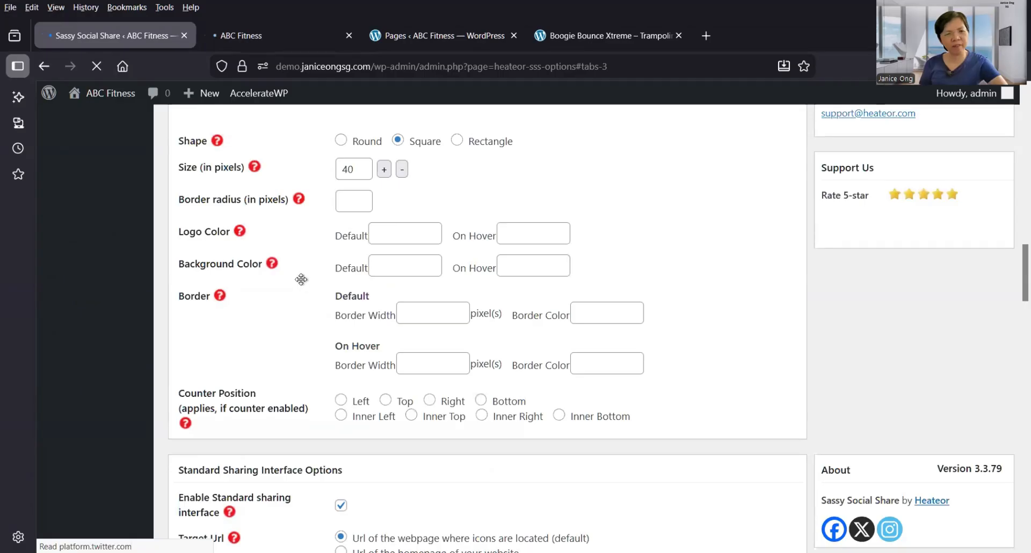
click(341, 200)
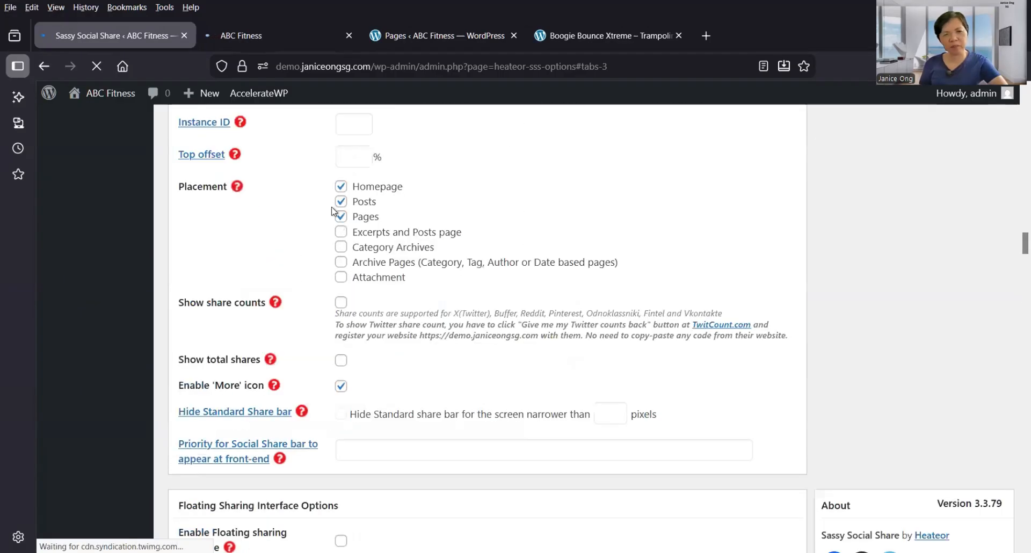
click(341, 197)
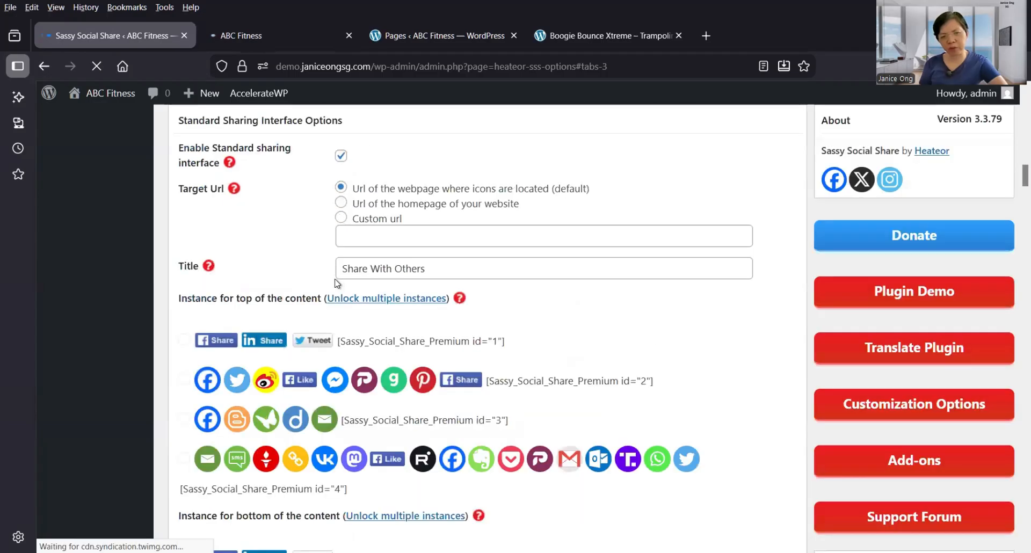
scroll(341, 287, down, 7)
scroll(344, 292, down, 10)
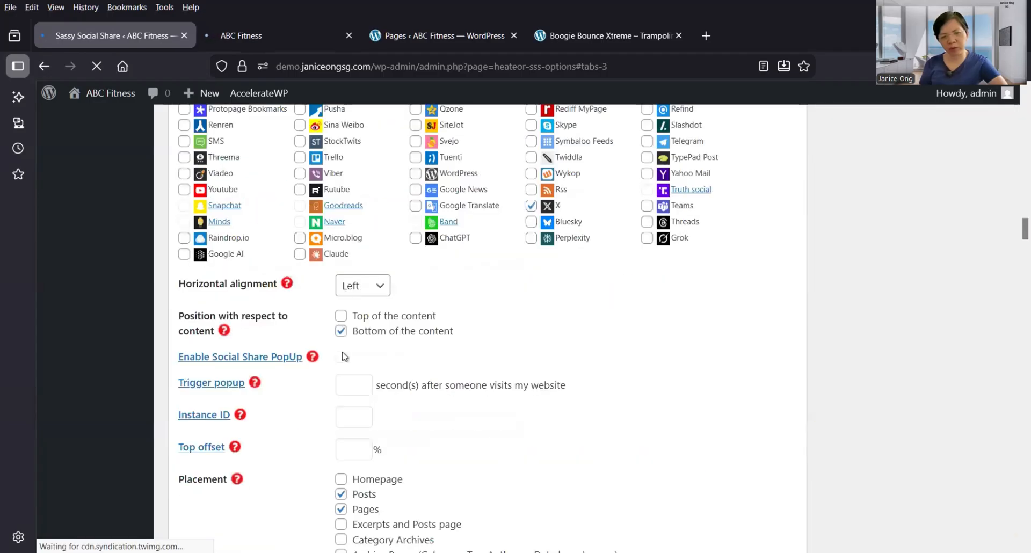
scroll(341, 354, down, 3)
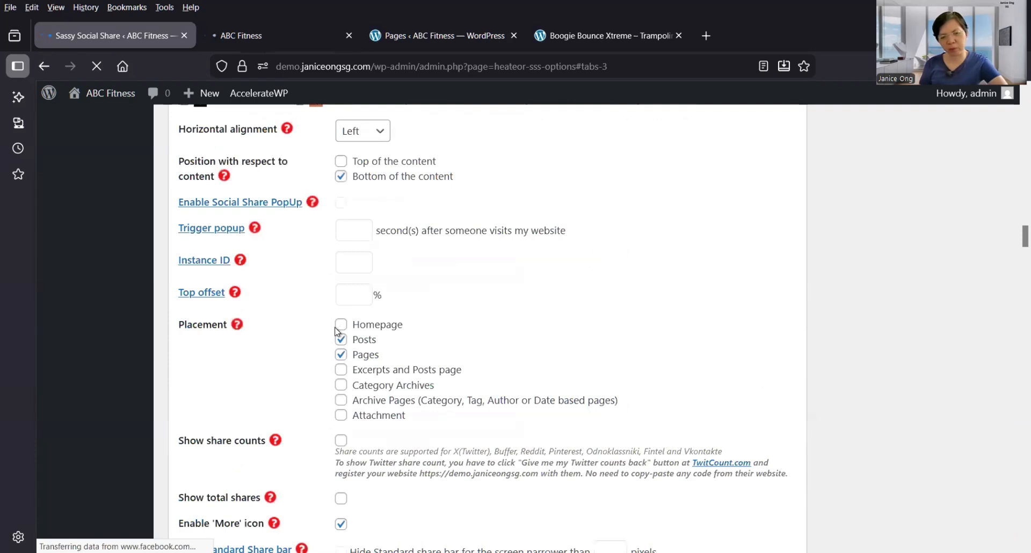
scroll(357, 331, down, 15)
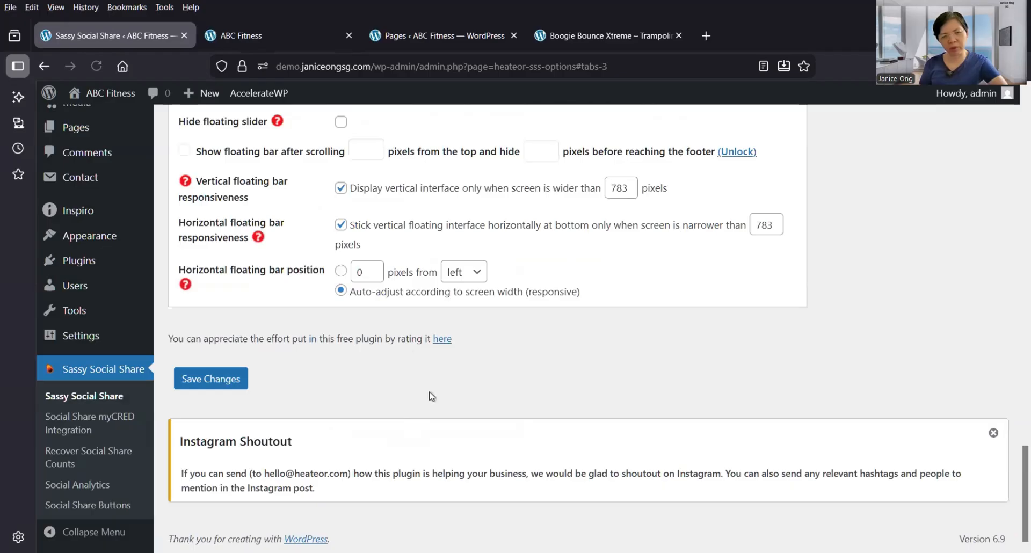
scroll(427, 389, up, 2)
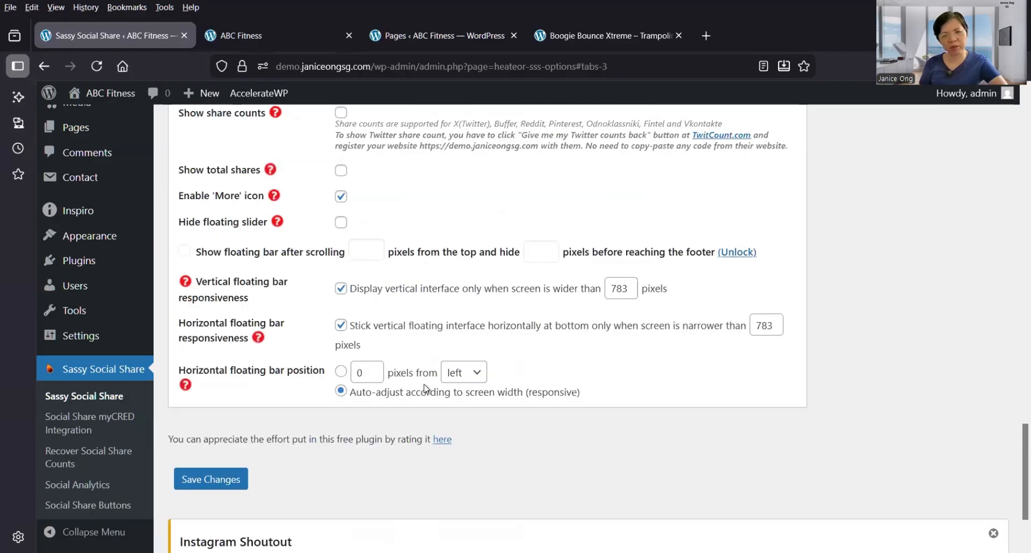
scroll(421, 388, down, 2)
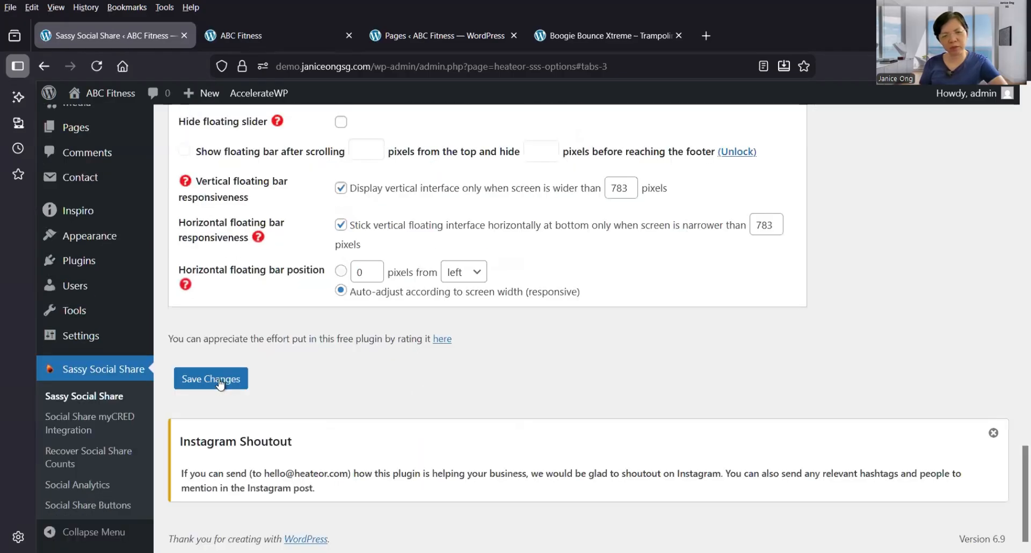
click(220, 380)
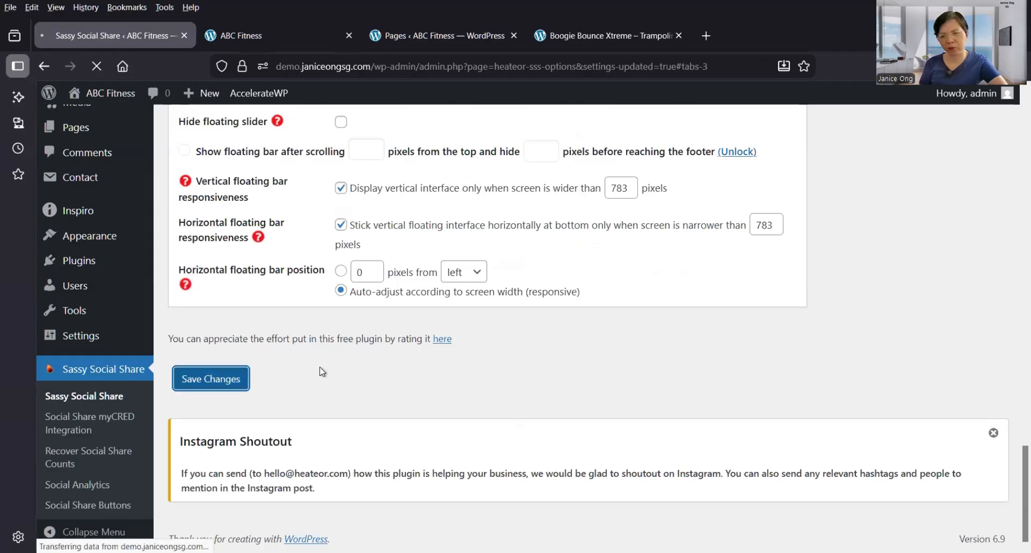
Review the saved Sassy Social Share settings, and reload the live ABC Fitness homepage to check it against them.
scroll(322, 372, down, 10)
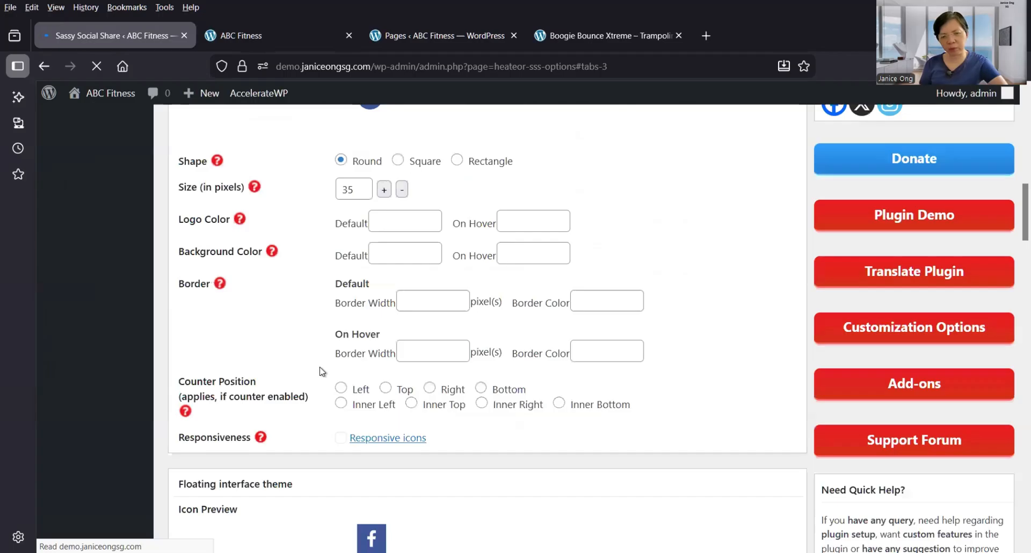
scroll(323, 371, down, 10)
scroll(321, 372, down, 5)
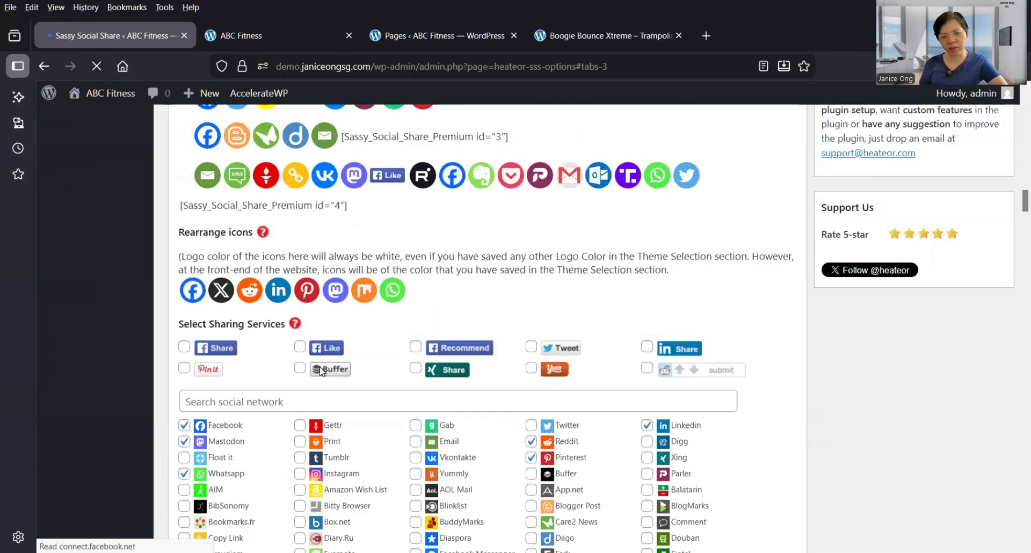
scroll(320, 371, down, 10)
scroll(322, 370, down, 10)
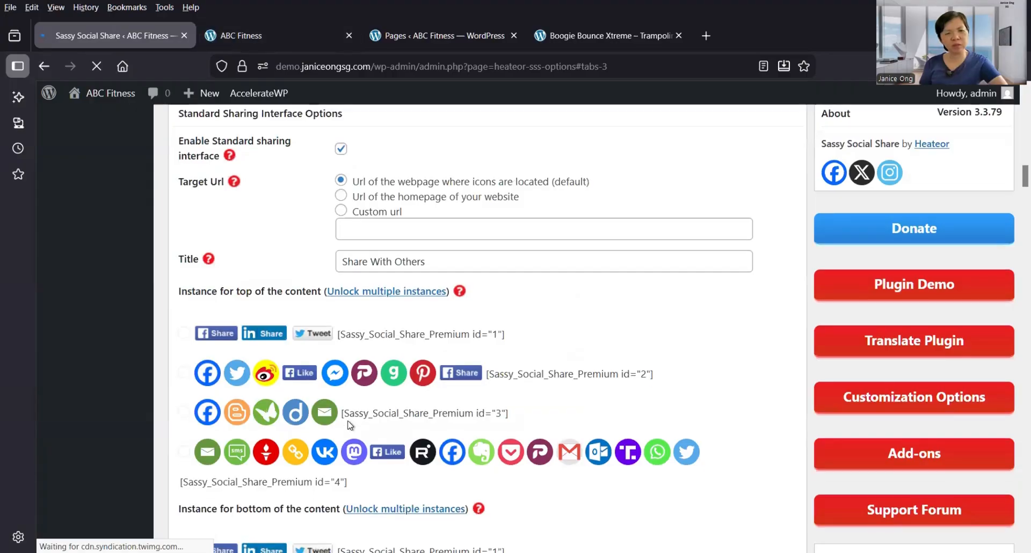
scroll(350, 425, down, 5)
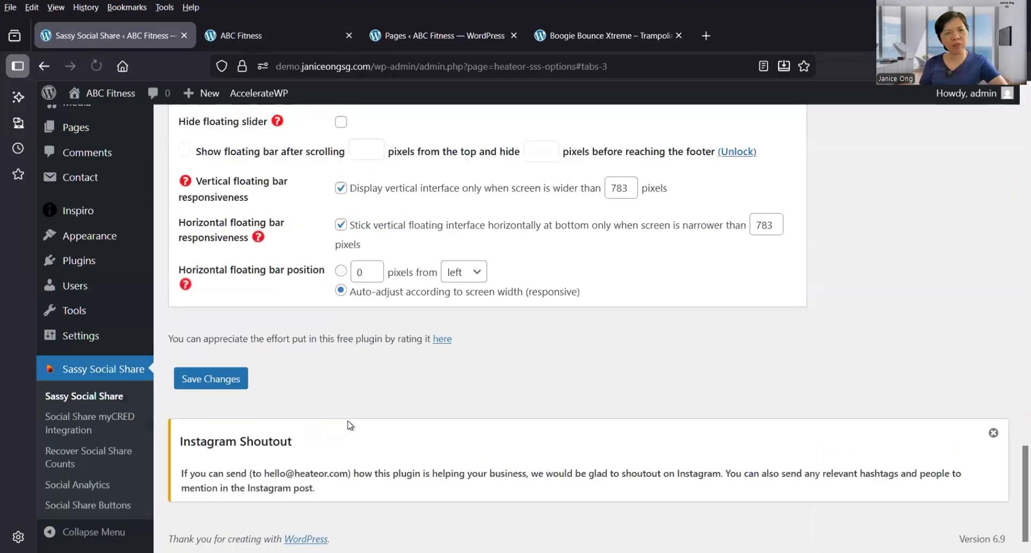
click(269, 31)
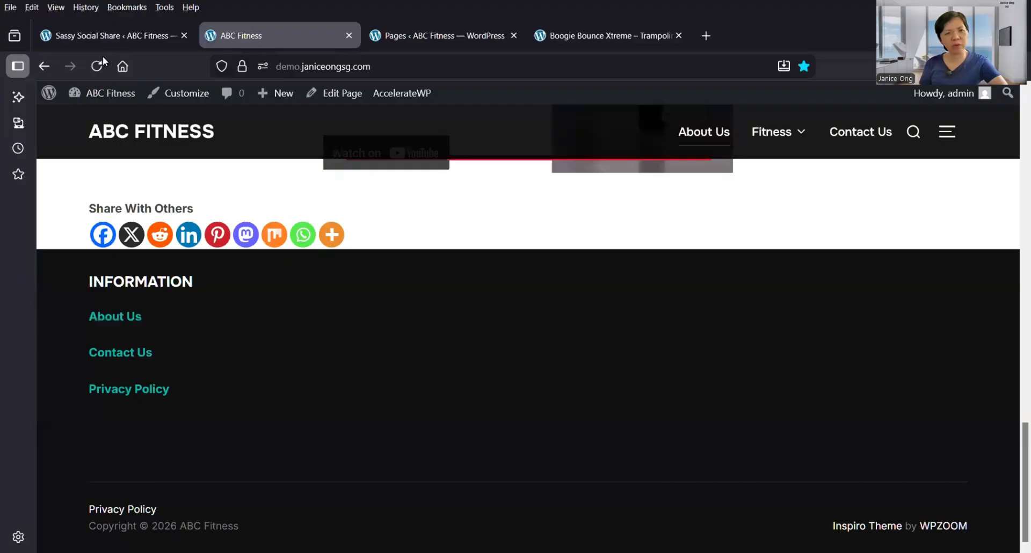
key(F5)
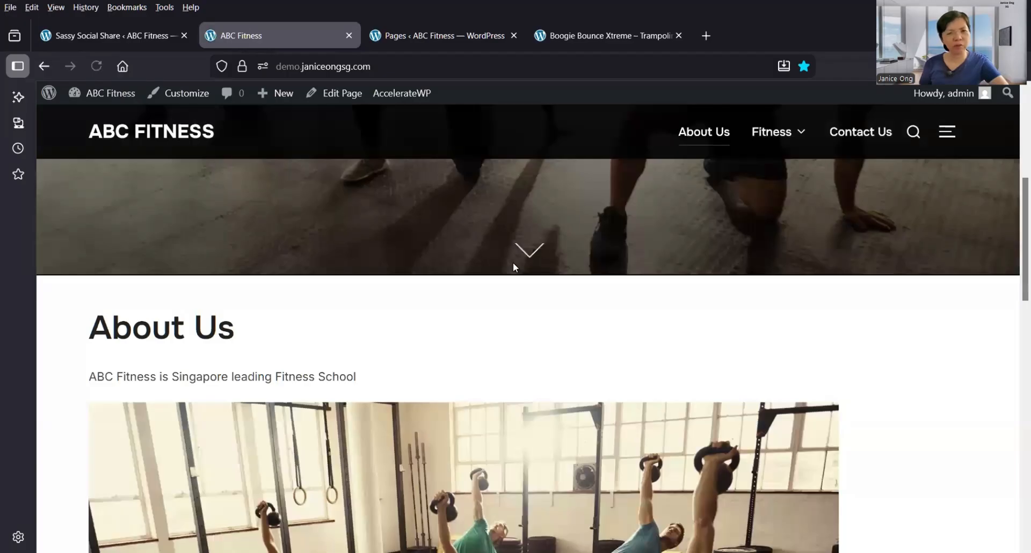
scroll(514, 262, up, 5)
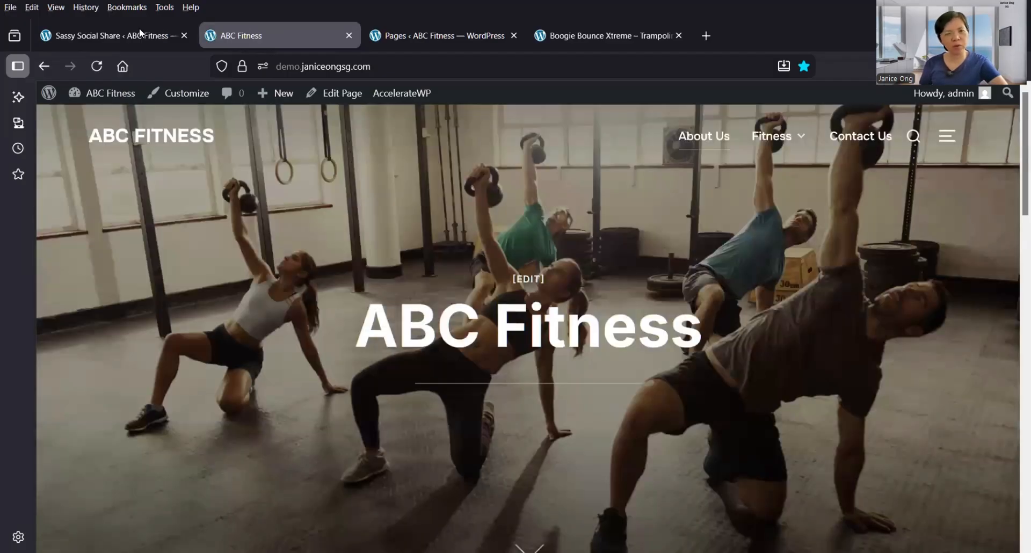
Open the site's installed plugins page in WordPress and examine the plugin list, from AccelerateWP to Sassy Social Share.
click(140, 28)
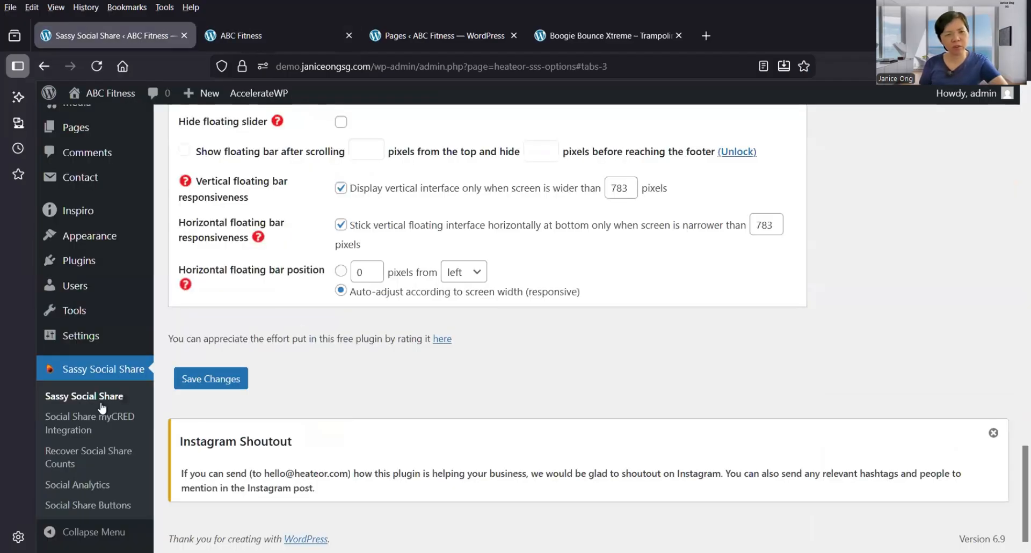
scroll(102, 409, up, 3)
mouse_move(102, 400)
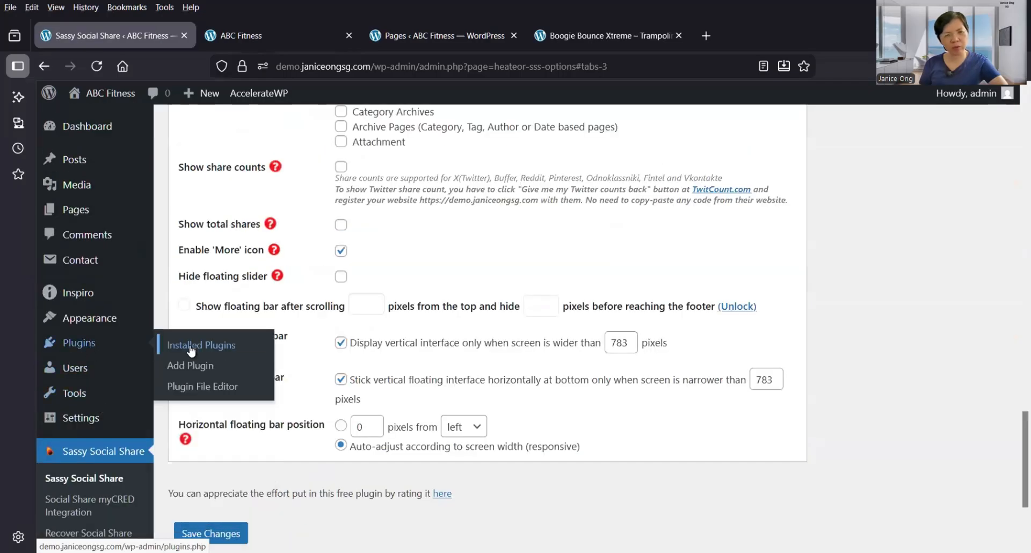
click(191, 348)
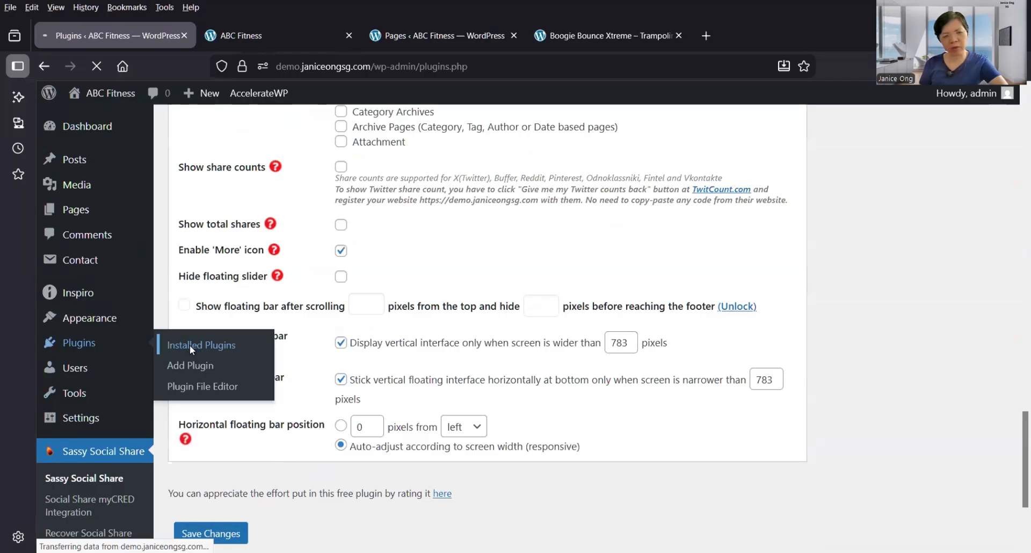
scroll(347, 394, down, 5)
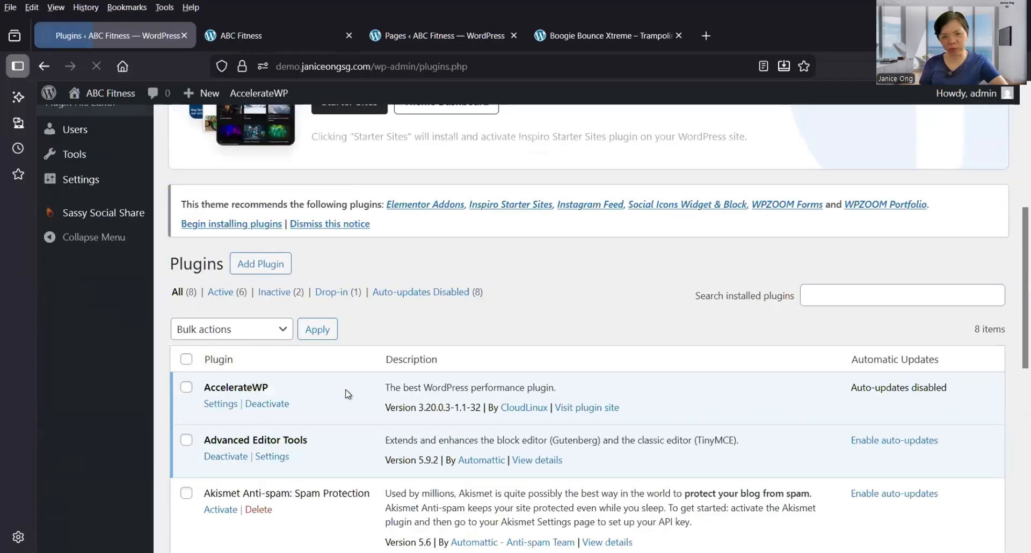
scroll(347, 393, down, 4)
scroll(348, 394, down, 1)
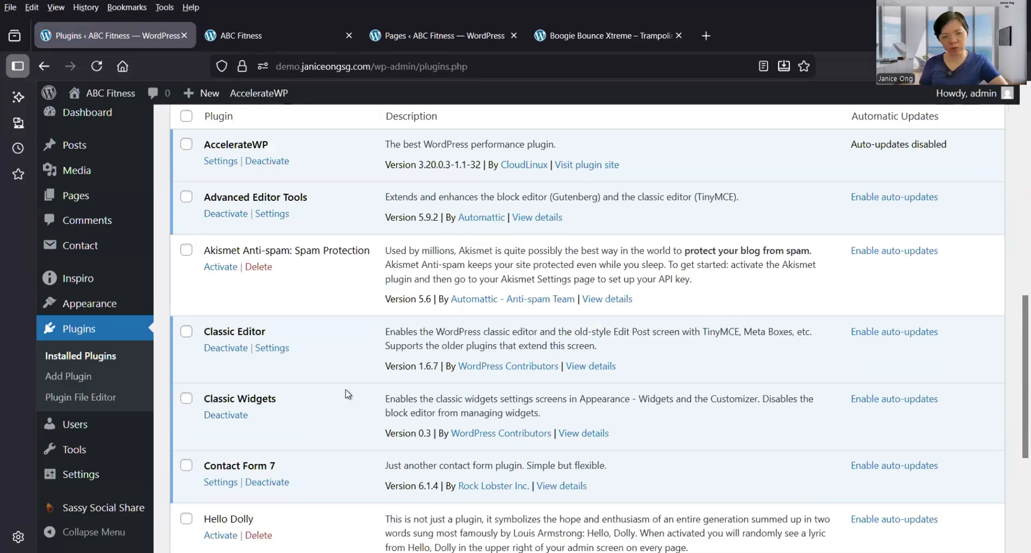
scroll(348, 394, down, 3)
scroll(348, 394, down, 2)
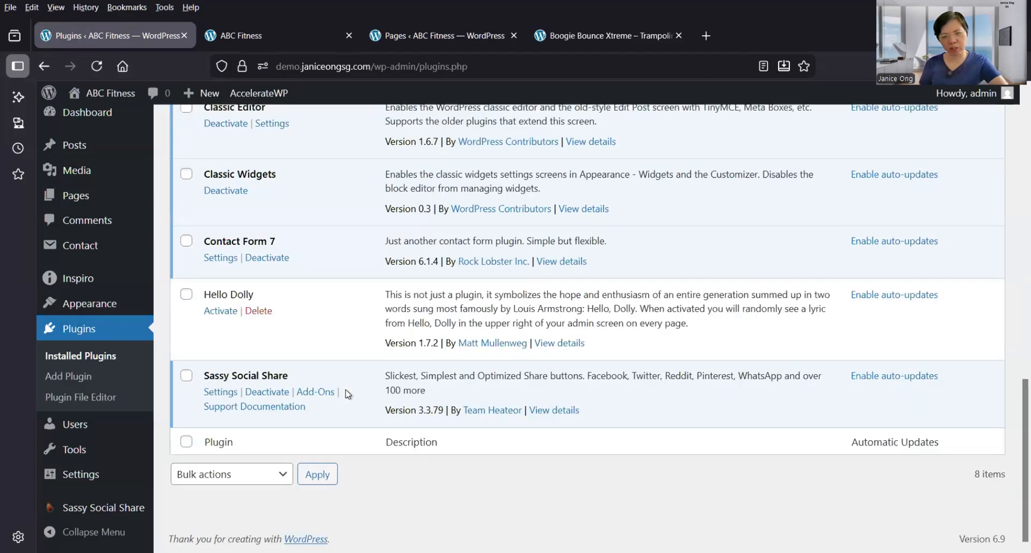
scroll(348, 394, up, 10)
scroll(347, 390, up, 1)
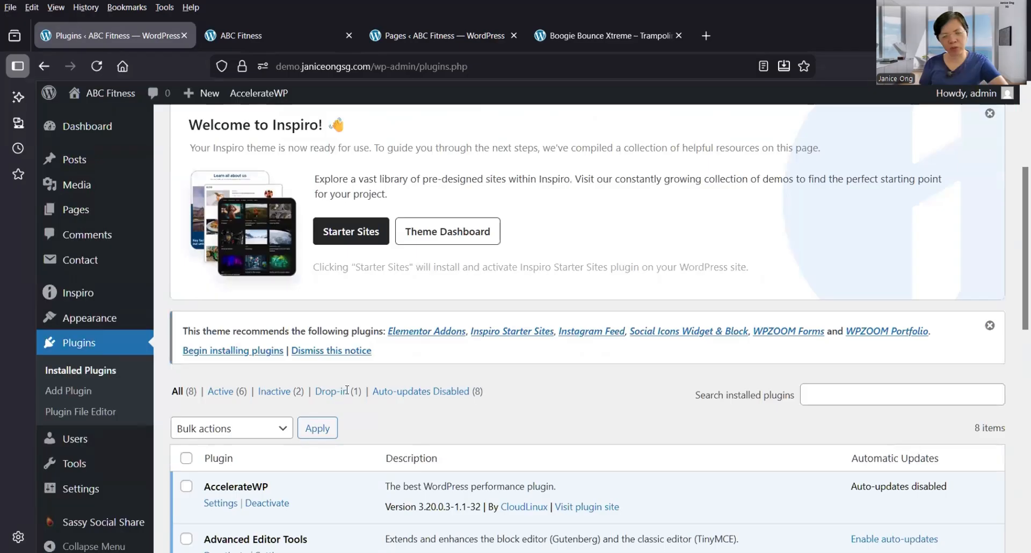
scroll(347, 390, up, 4)
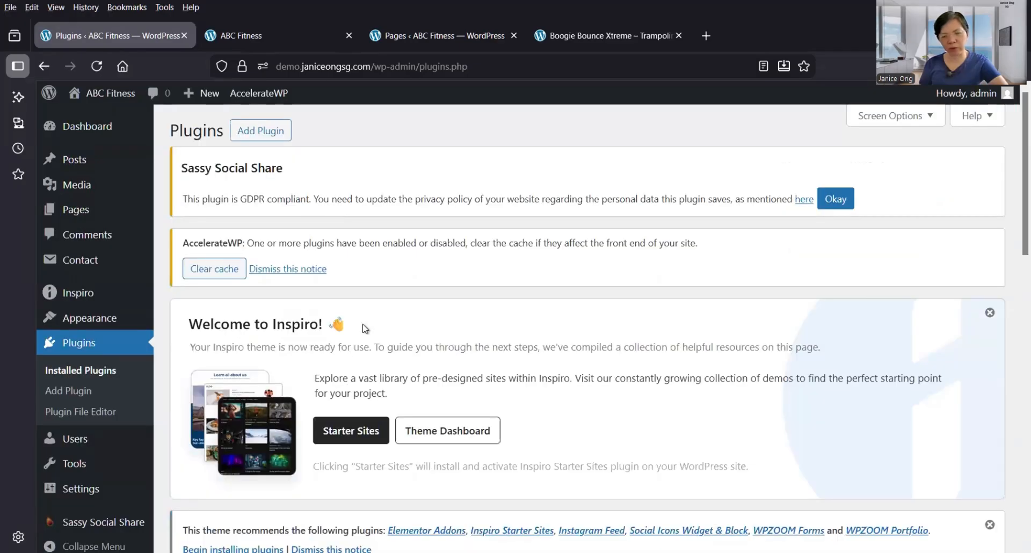
scroll(386, 366, down, 6)
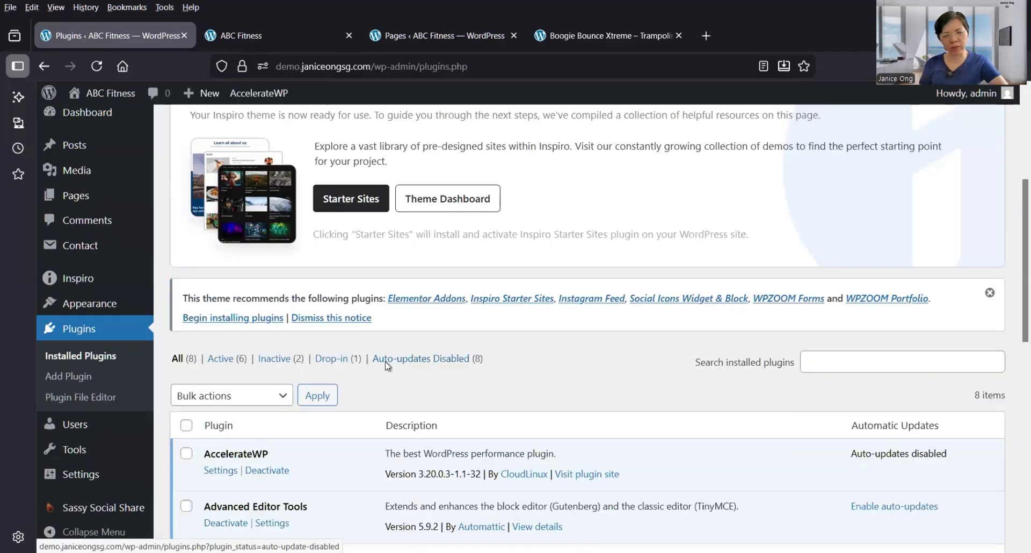
scroll(386, 365, down, 5)
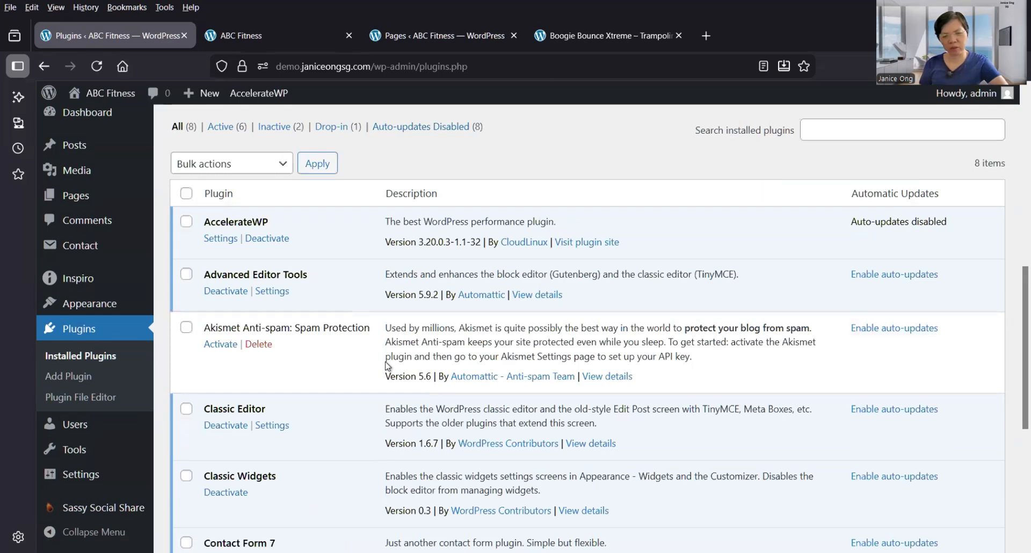
scroll(386, 365, up, 2)
scroll(387, 365, down, 4)
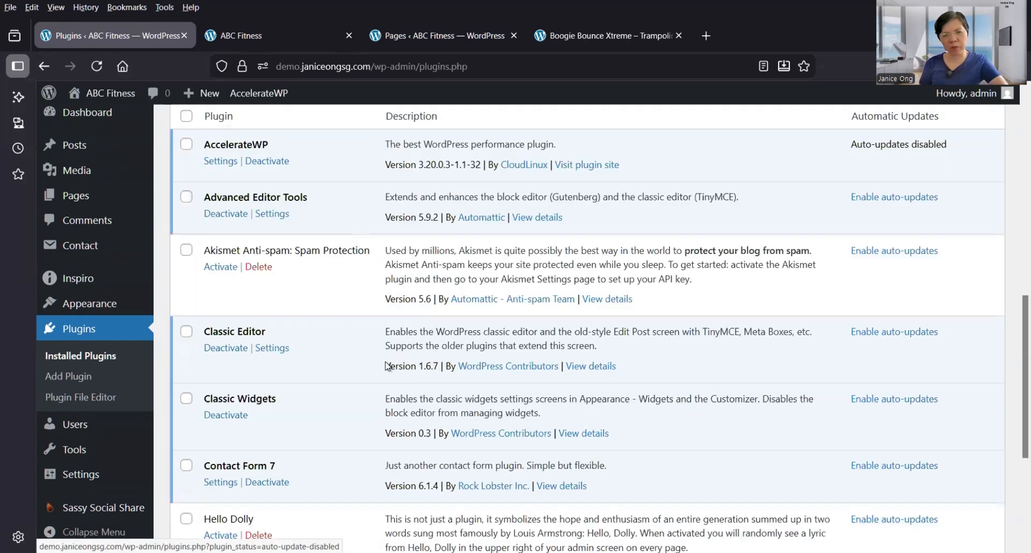
scroll(386, 365, up, 3)
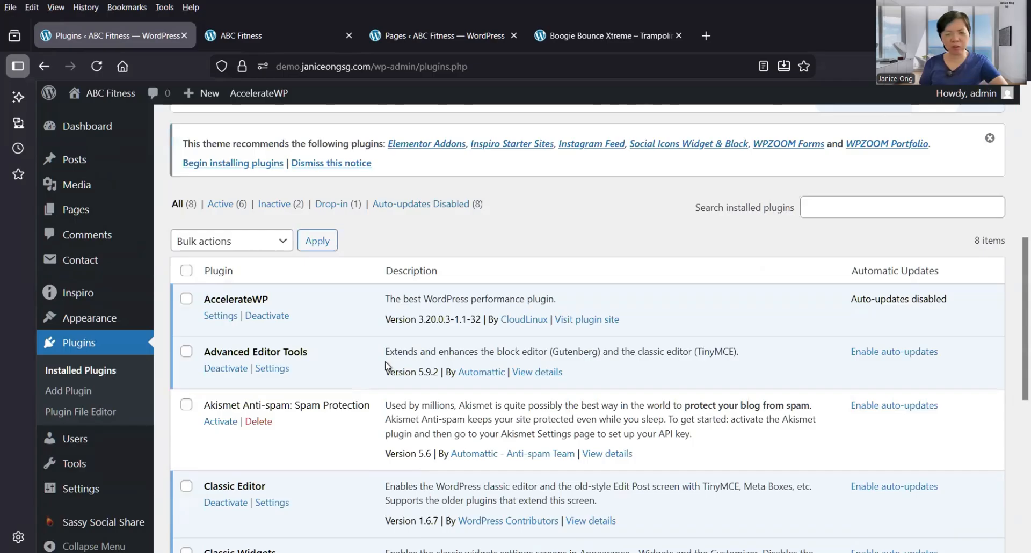
Review the installed plugins from AccelerateWP to Sassy Social Share, comparing their descriptions and which ones are active or inactive.
scroll(386, 365, up, 1)
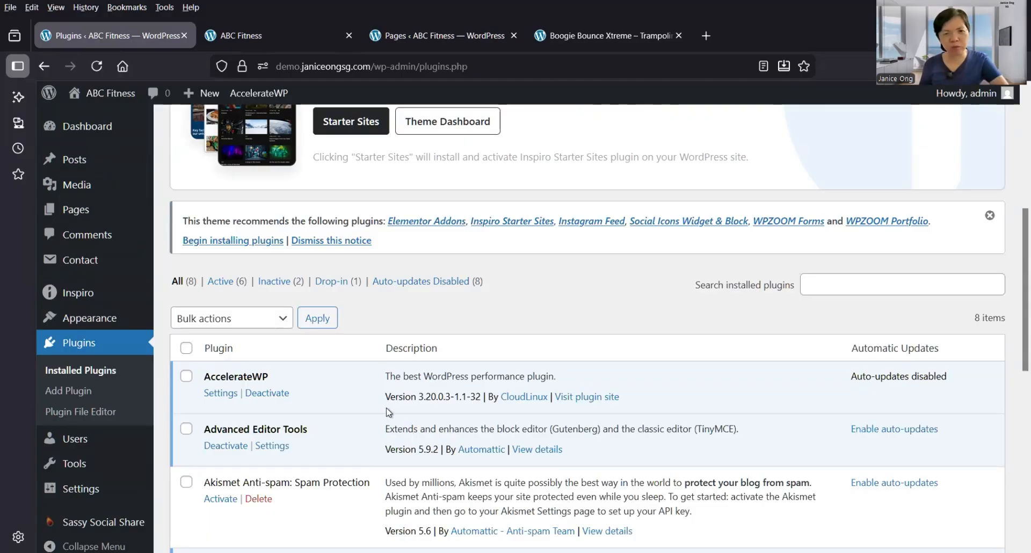
scroll(388, 413, up, 5)
scroll(387, 409, down, 4)
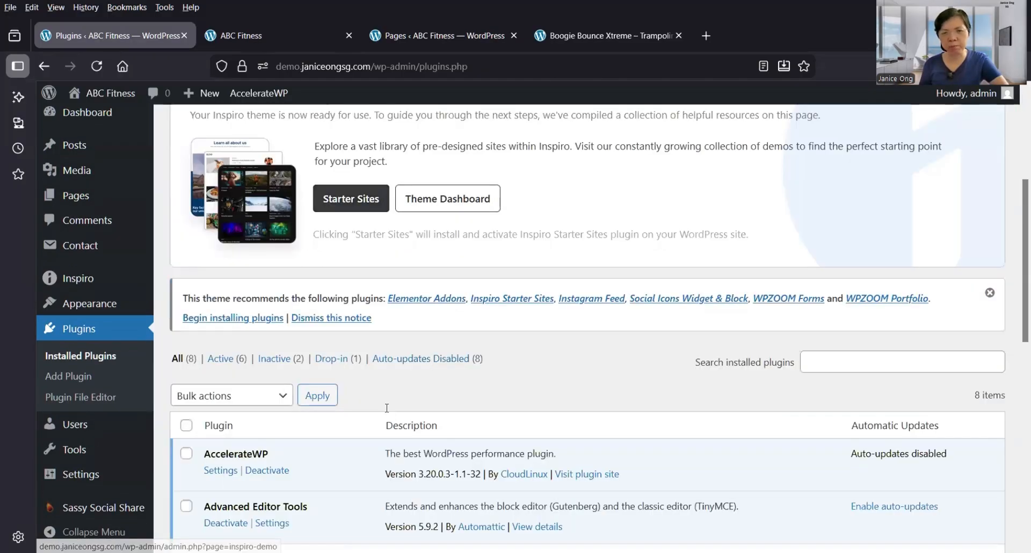
scroll(386, 408, down, 4)
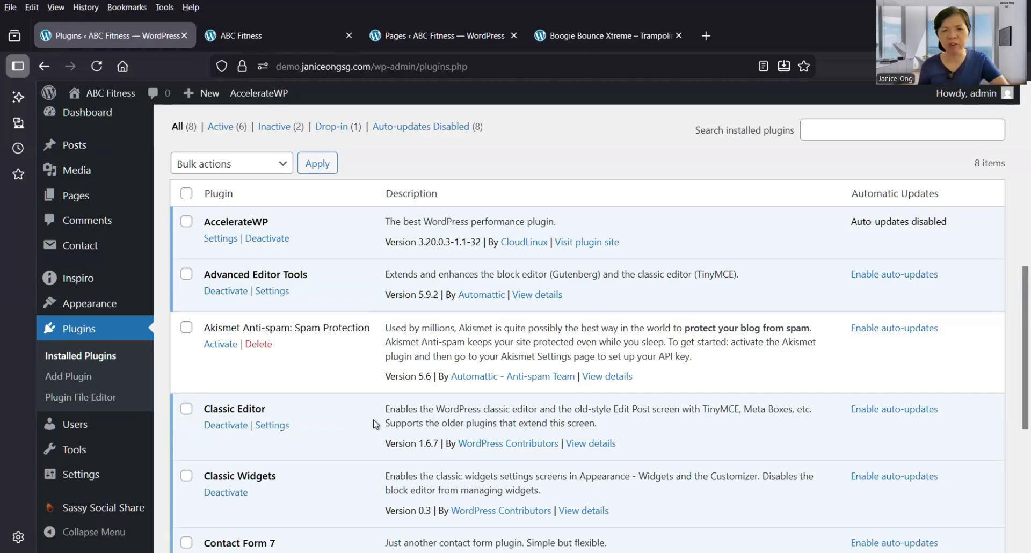
scroll(375, 424, down, 1)
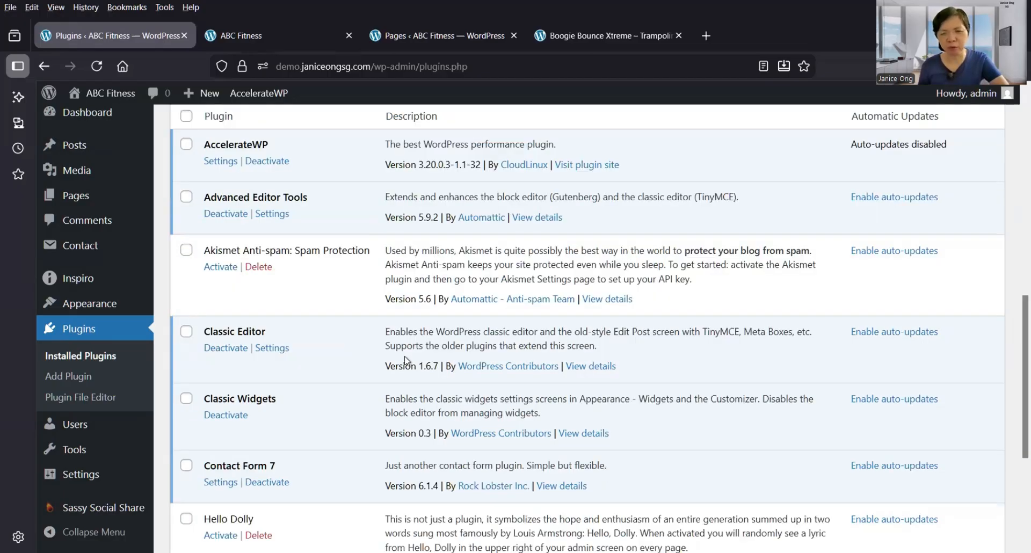
scroll(405, 356, down, 2)
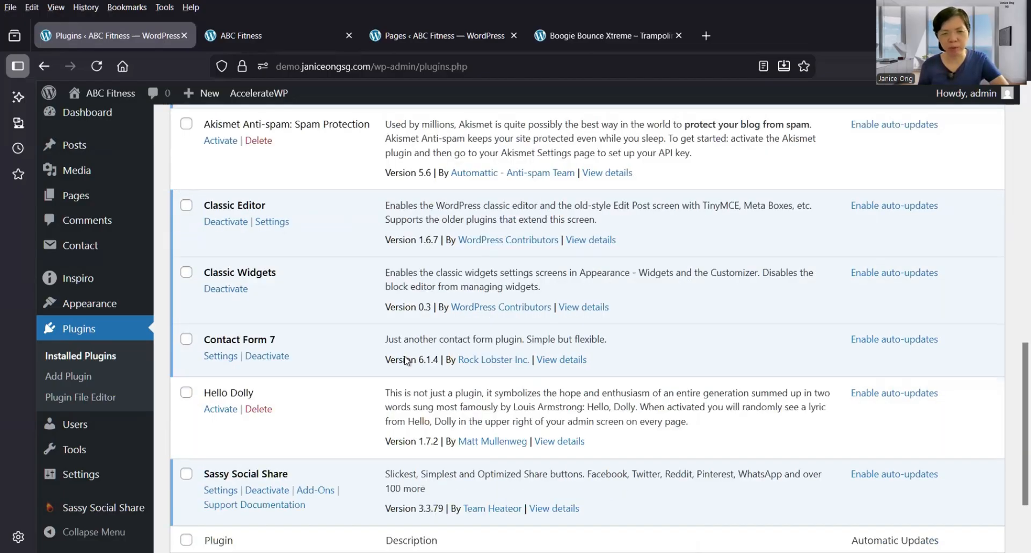
scroll(406, 360, down, 2)
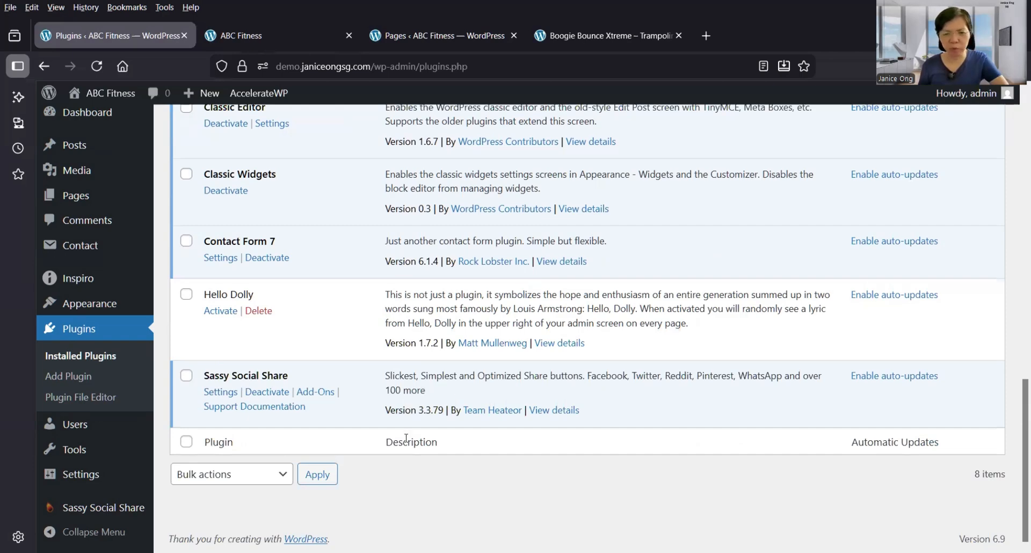
scroll(405, 437, up, 4)
scroll(406, 437, up, 5)
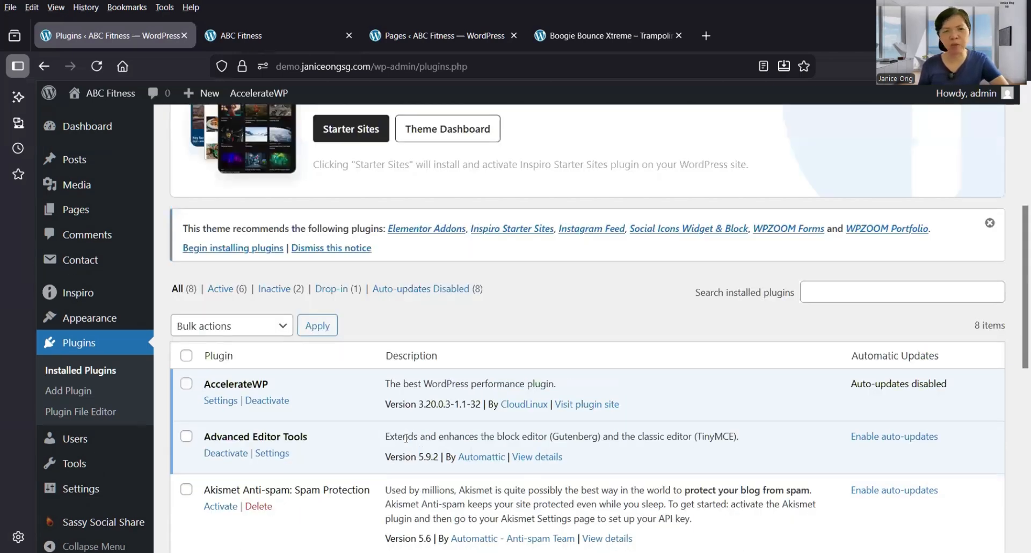
scroll(406, 438, up, 1)
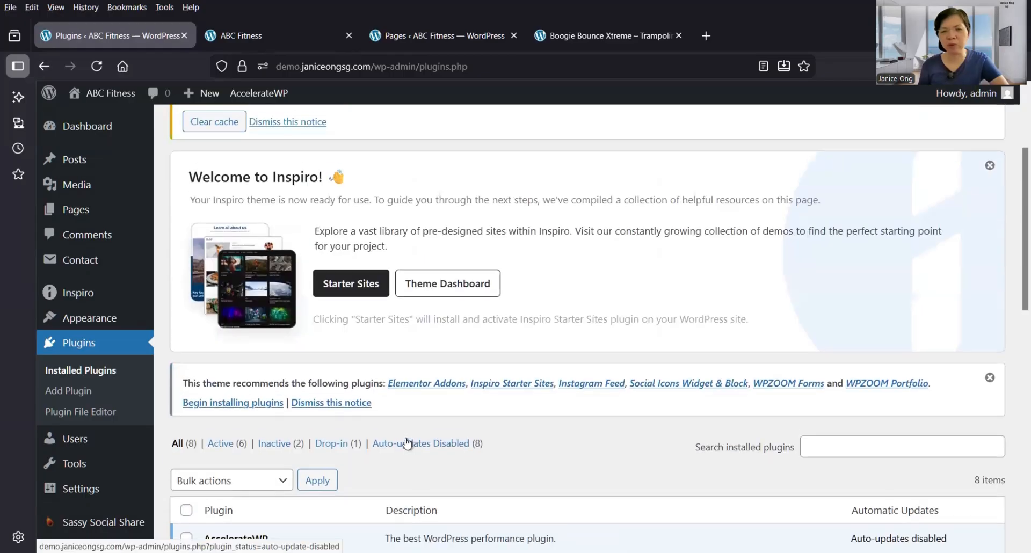
scroll(407, 441, up, 1)
scroll(406, 440, down, 7)
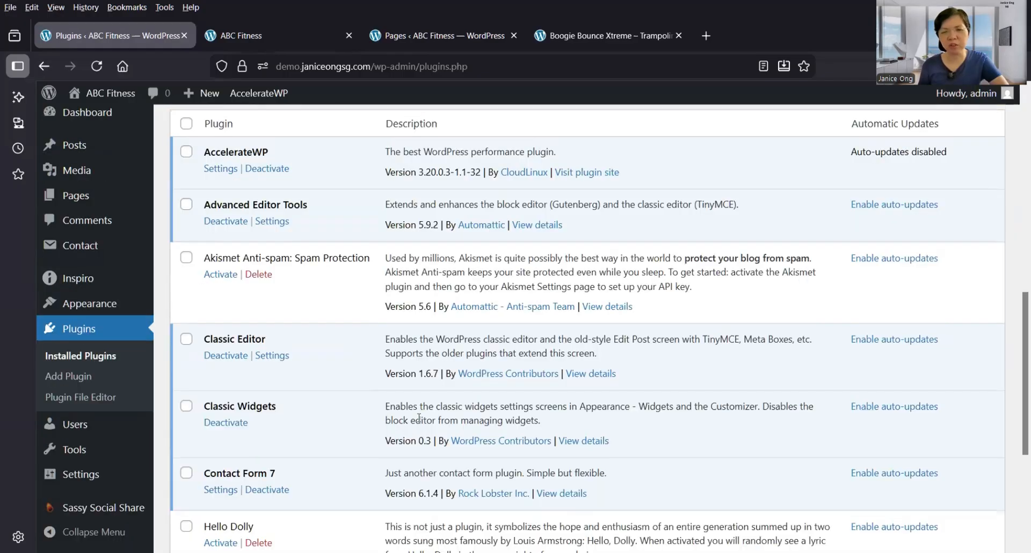
scroll(406, 355, down, 1)
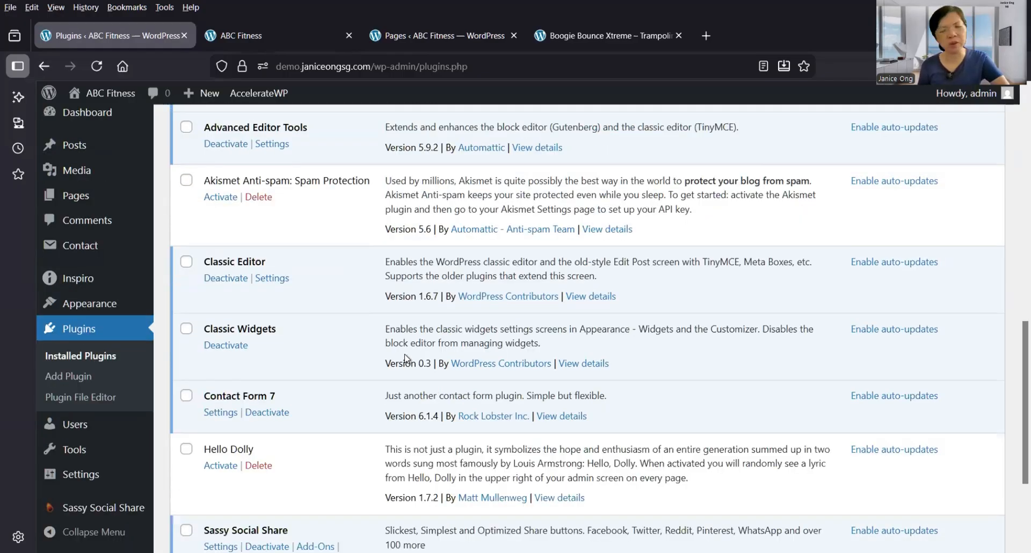
scroll(413, 359, up, 3)
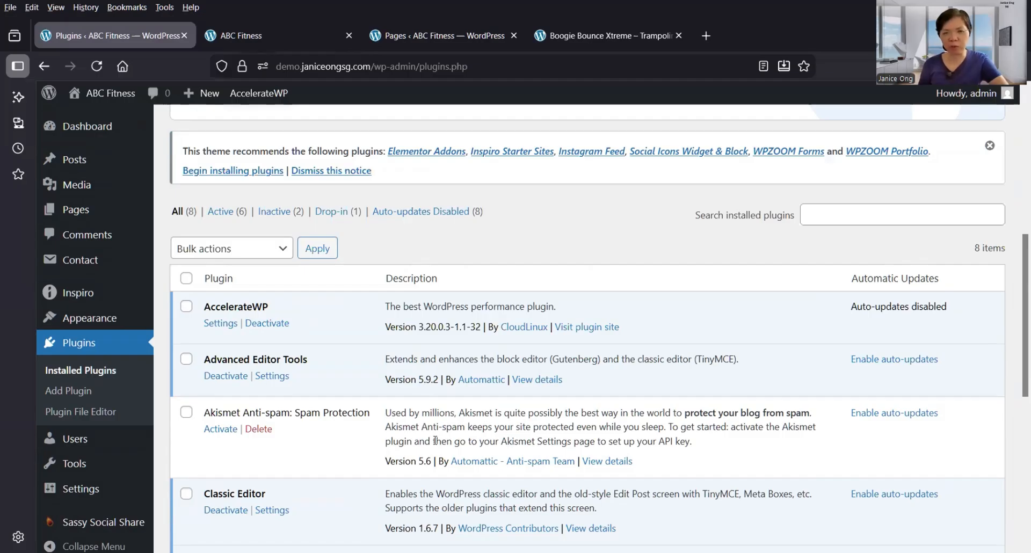
scroll(435, 440, down, 3)
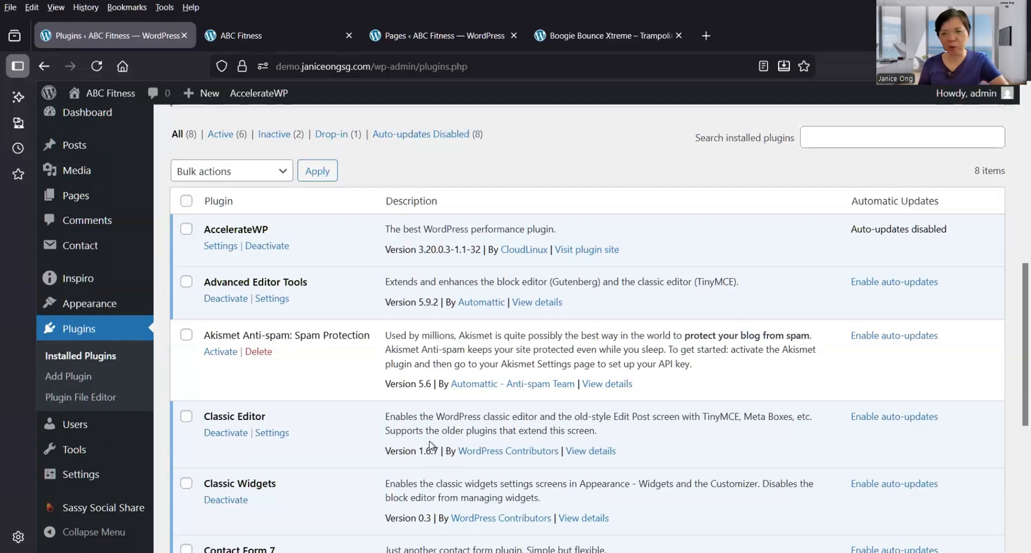
scroll(419, 368, up, 5)
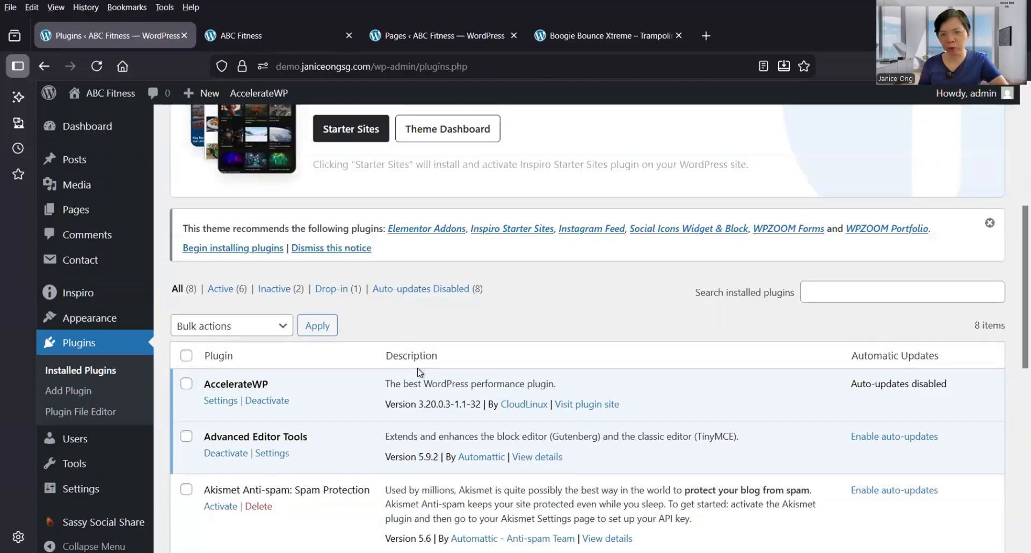
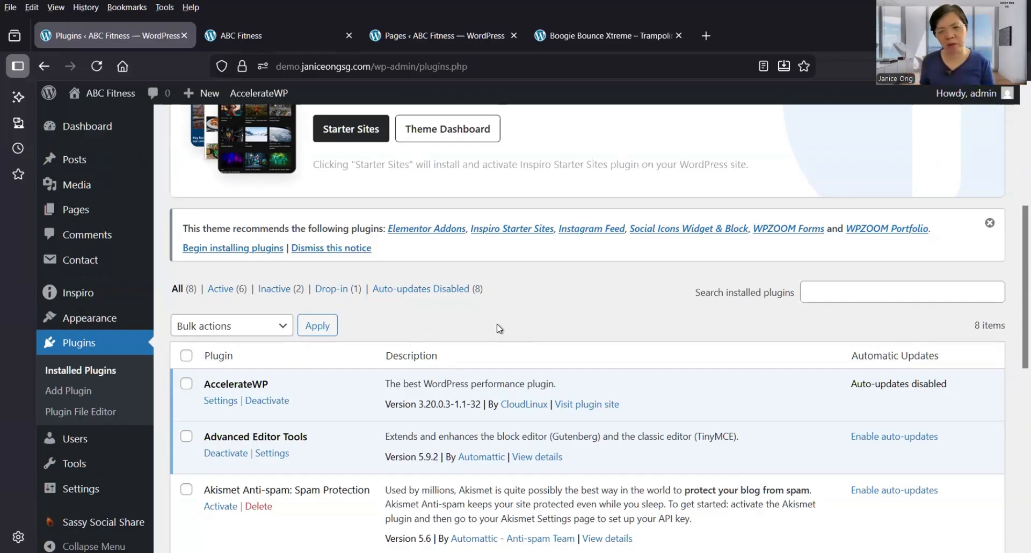
Recheck the installed plugins page, including the notices and the theme's recommended plugins above the list.
scroll(514, 341, up, 2)
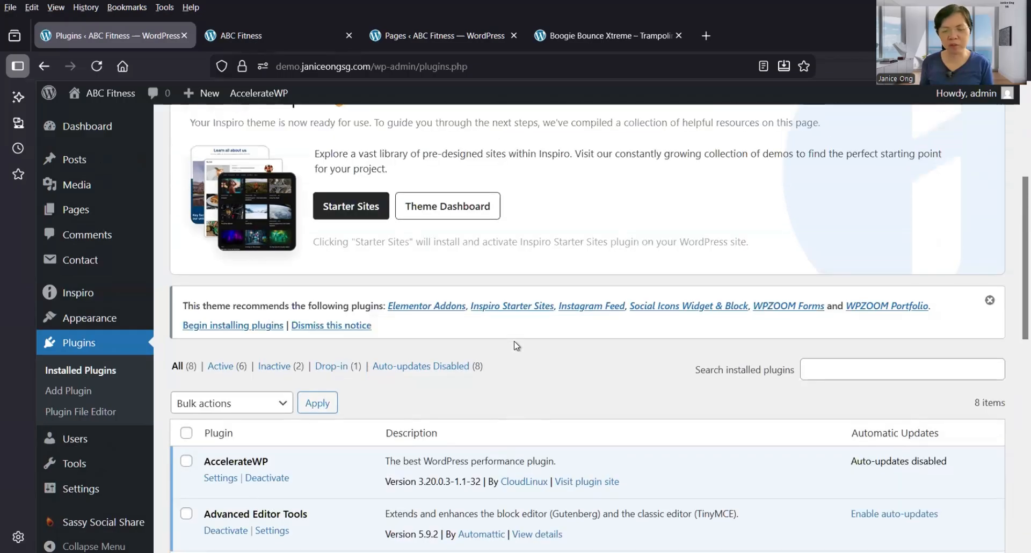
scroll(515, 346, down, 3)
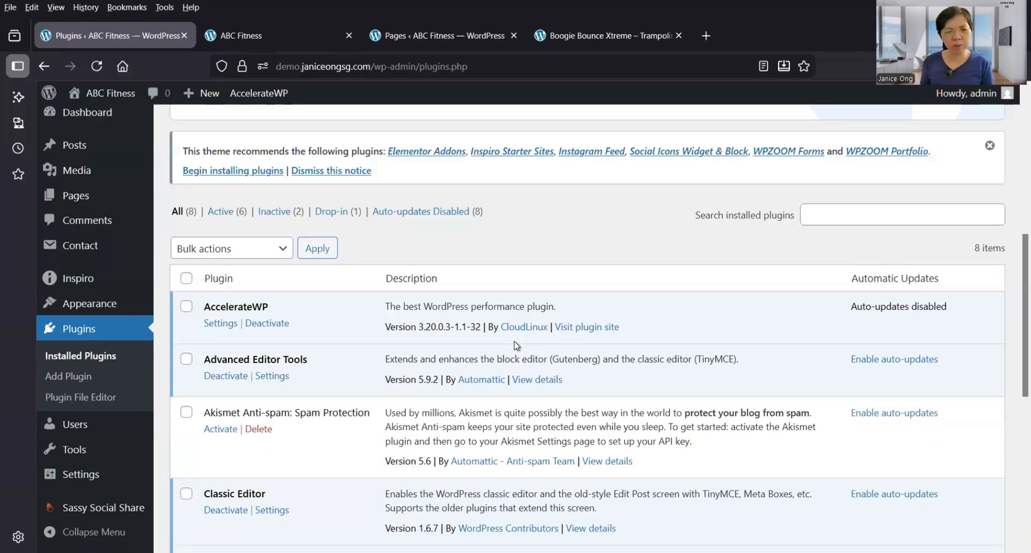
scroll(514, 341, down, 6)
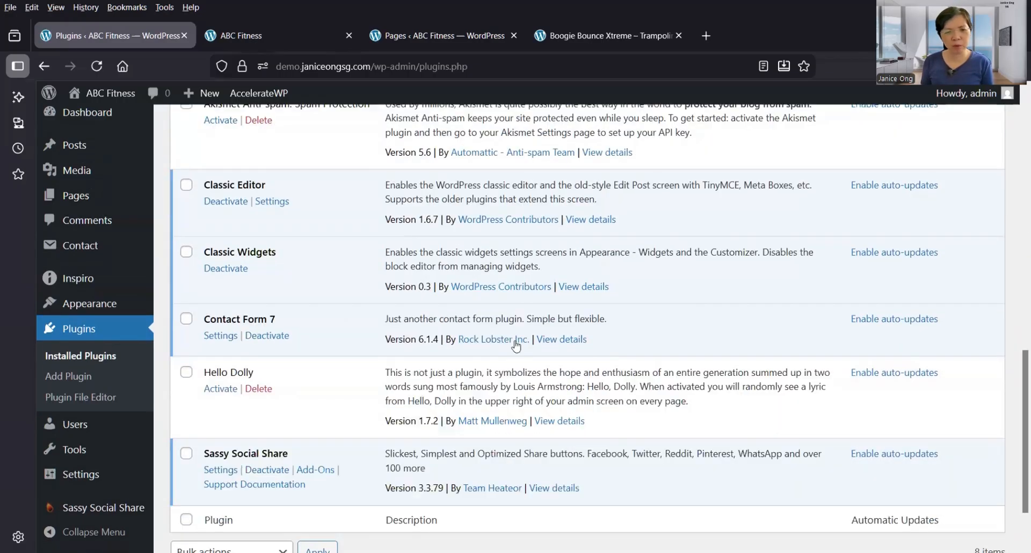
scroll(515, 346, up, 7)
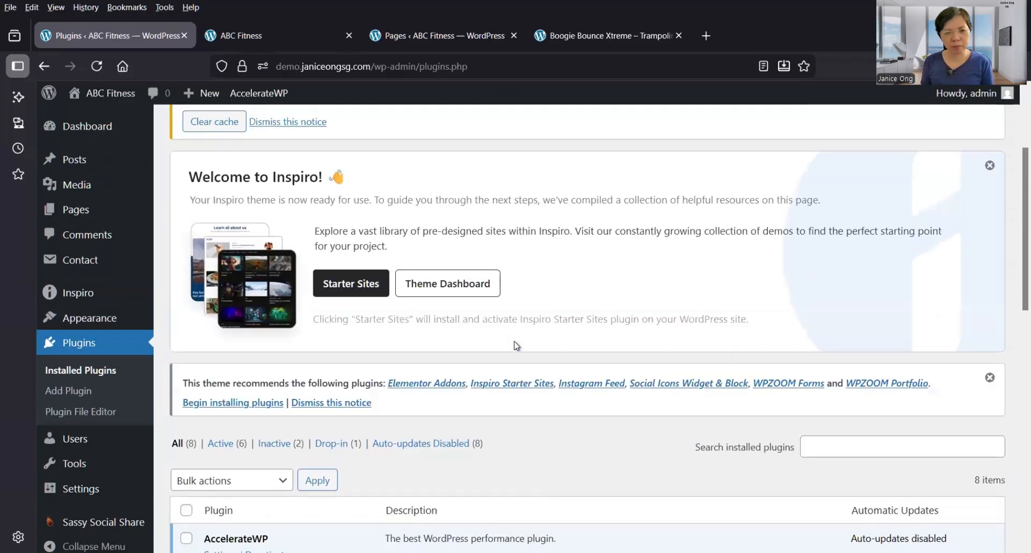
scroll(513, 345, up, 3)
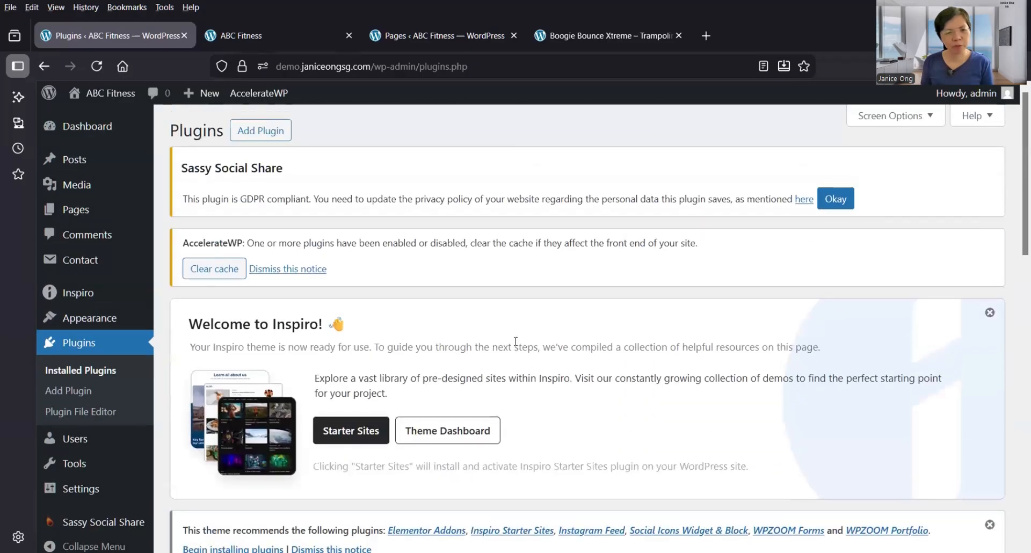
scroll(515, 341, down, 1)
scroll(516, 342, up, 1)
scroll(187, 385, down, 4)
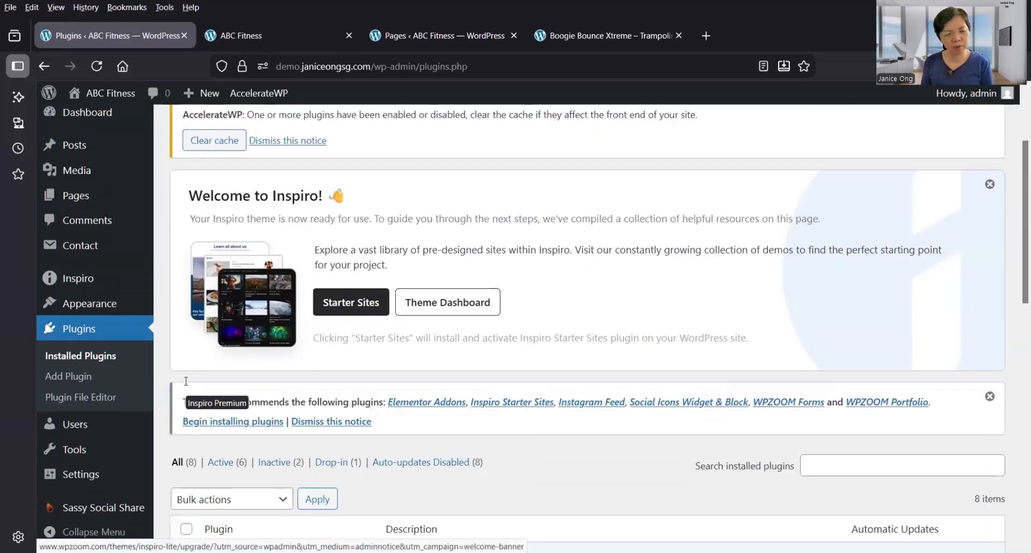
scroll(364, 425, up, 3)
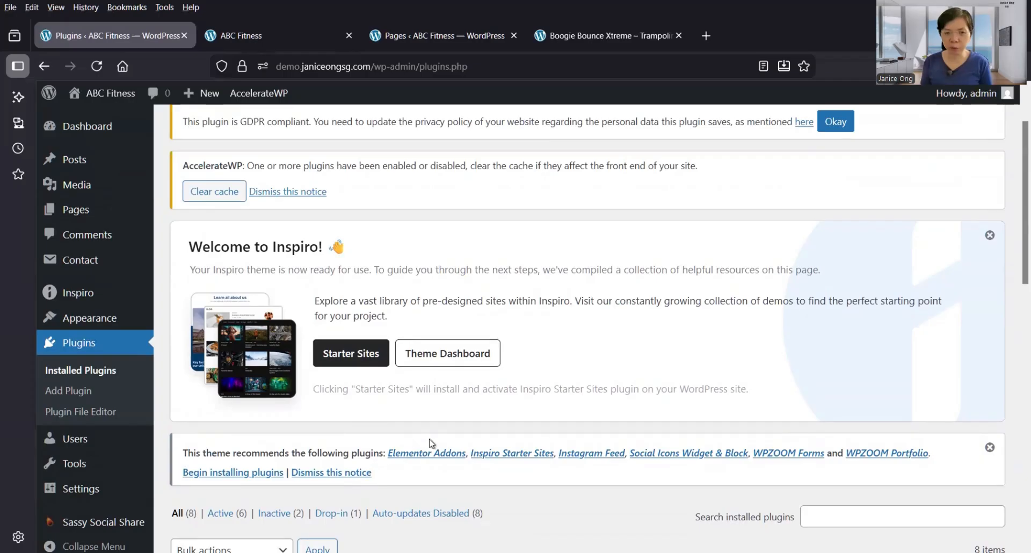
scroll(431, 440, down, 4)
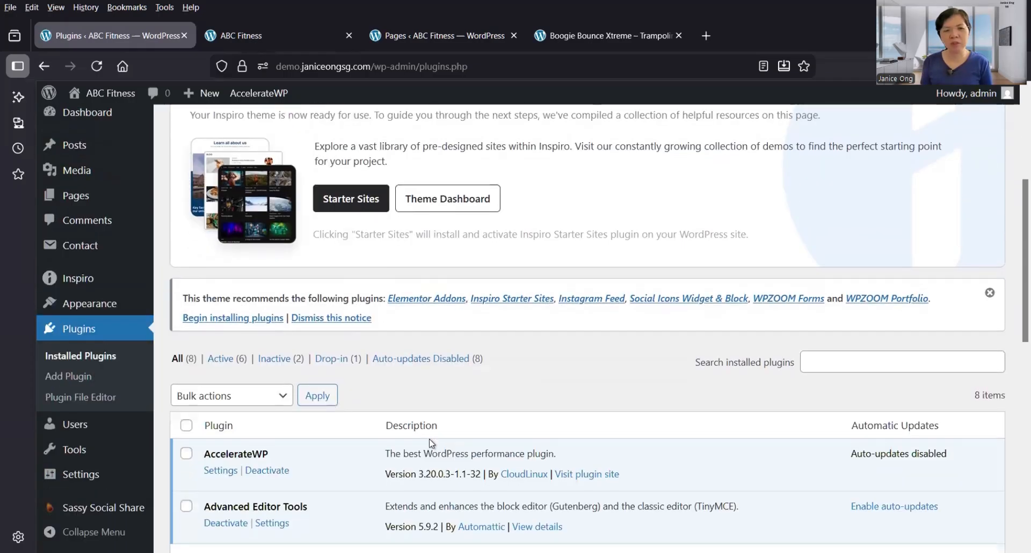
Open the page for adding plugins and search the plugin directory for "yoast seo".
scroll(430, 408, up, 6)
click(273, 133)
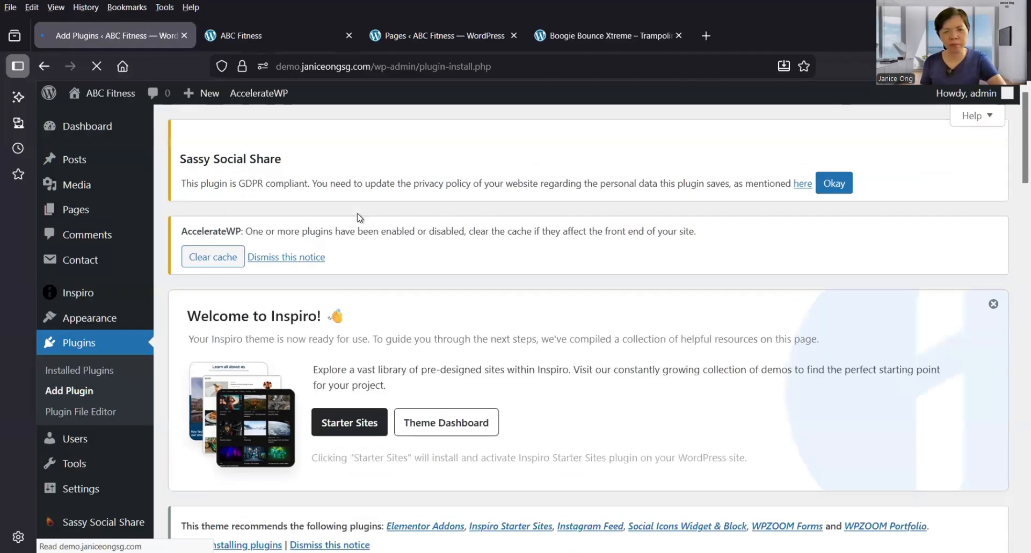
scroll(400, 244, down, 3)
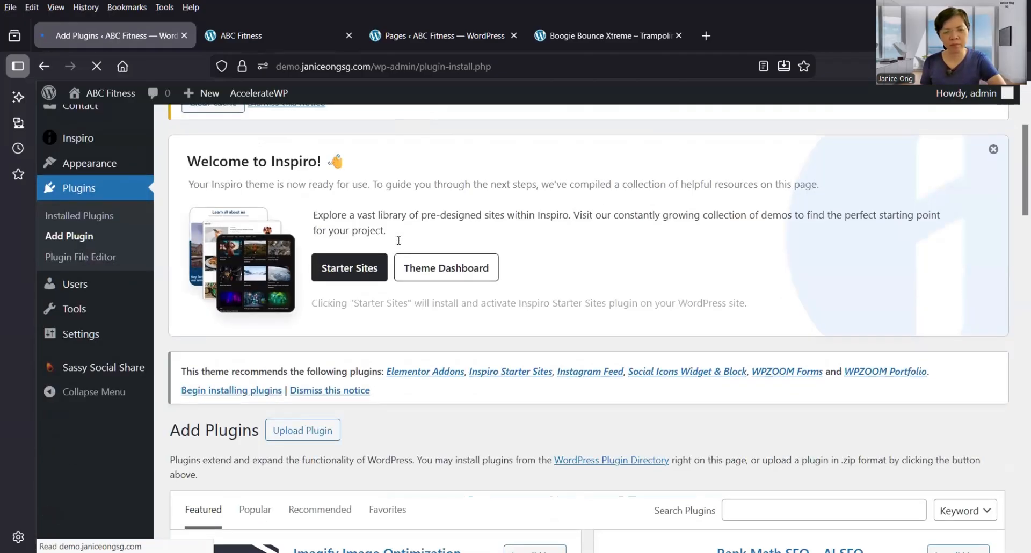
scroll(678, 324, down, 3)
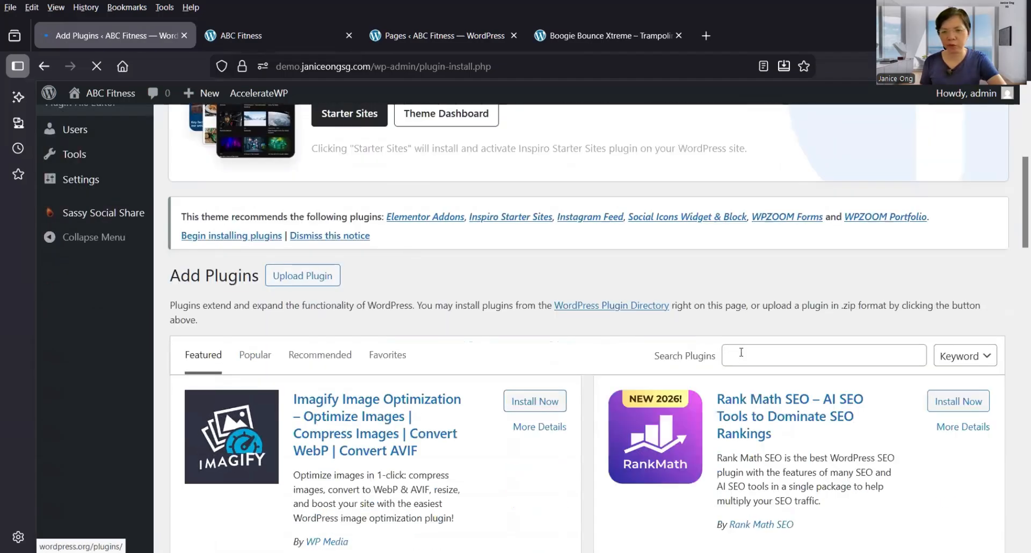
click(728, 355)
text(yoas)
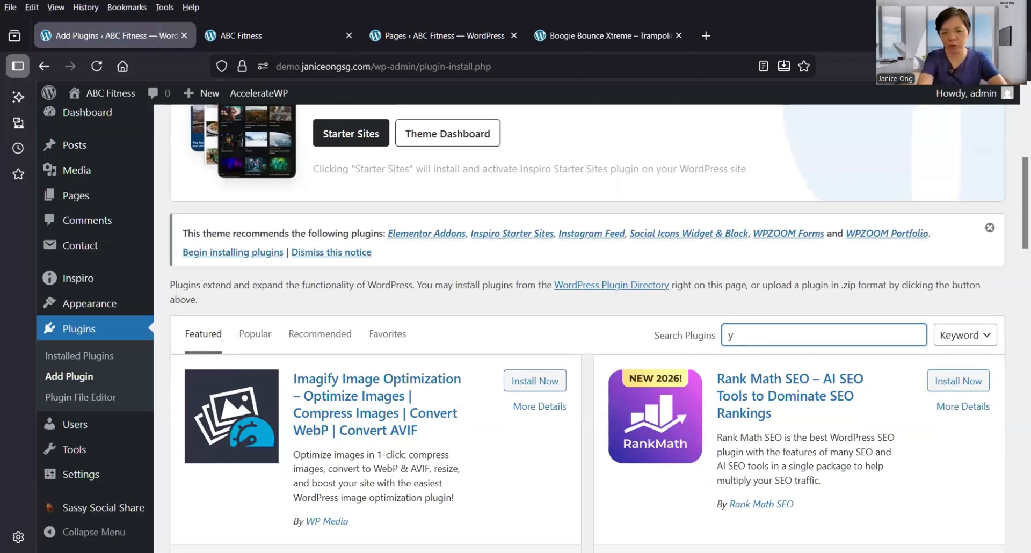
text(t seo)
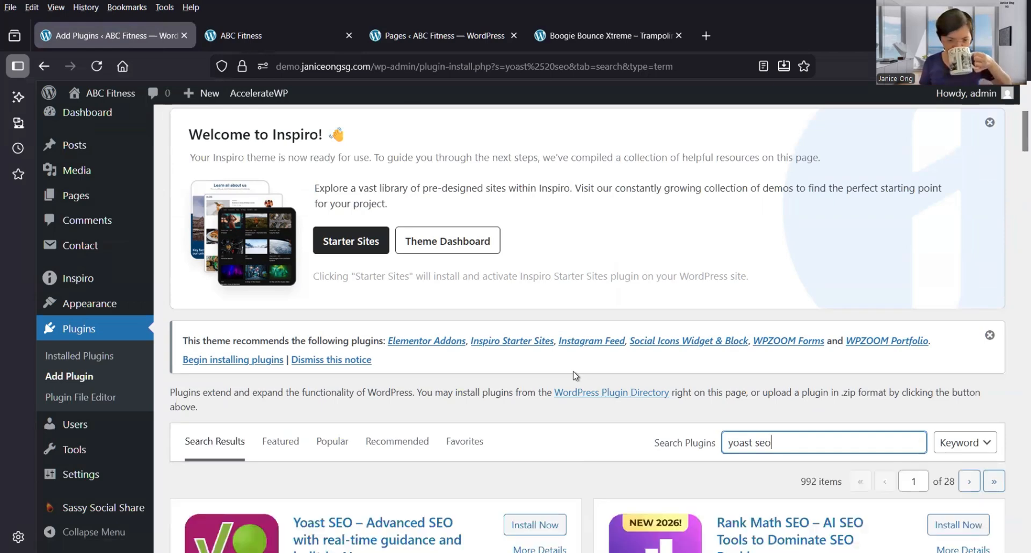
Install the Yoast SEO plugin from the search results and activate it.
scroll(576, 376, down, 1)
scroll(576, 376, down, 2)
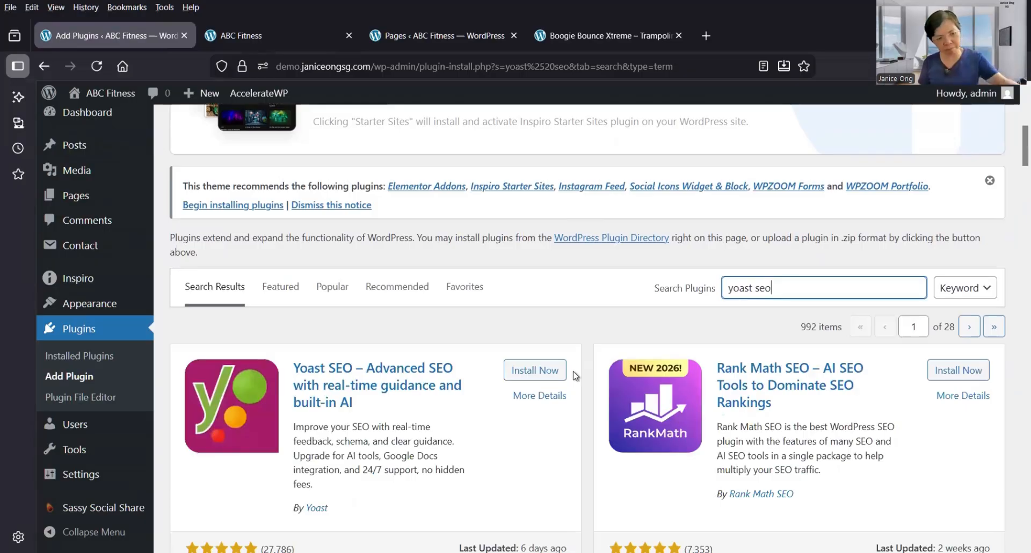
click(535, 370)
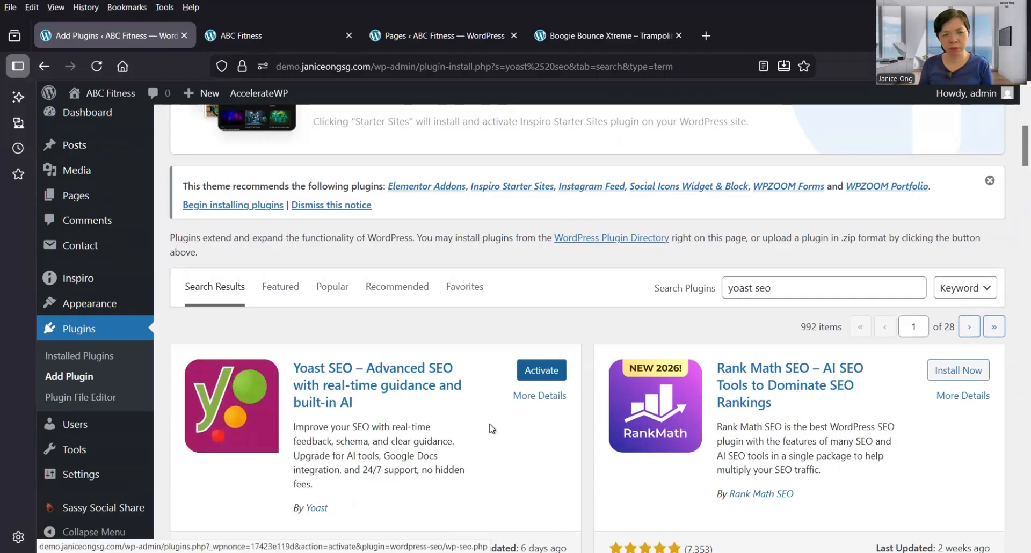
key(Return)
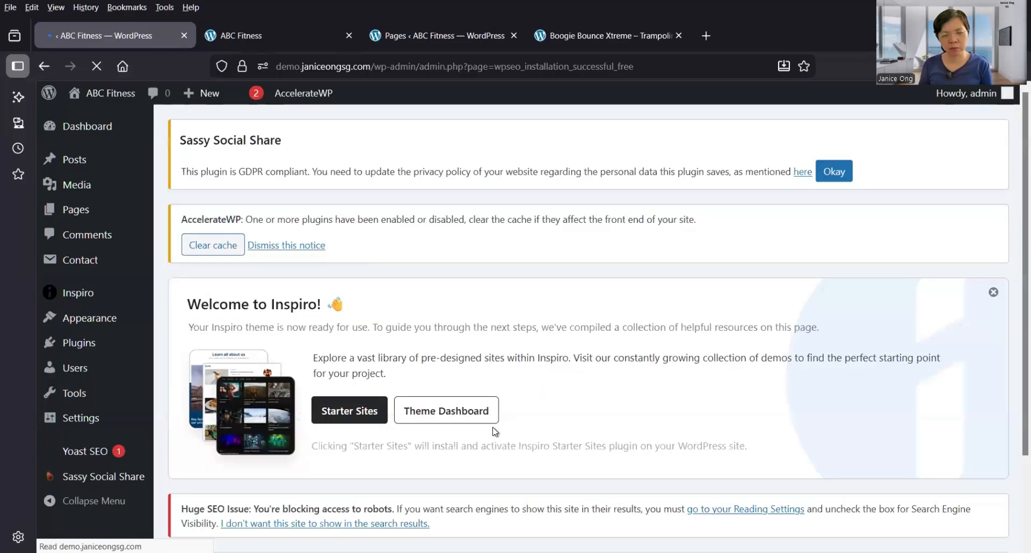
Examine the Yoast SEO installation page, from the search engine visibility notice to the First-time configuration and Premium offers.
scroll(495, 431, down, 3)
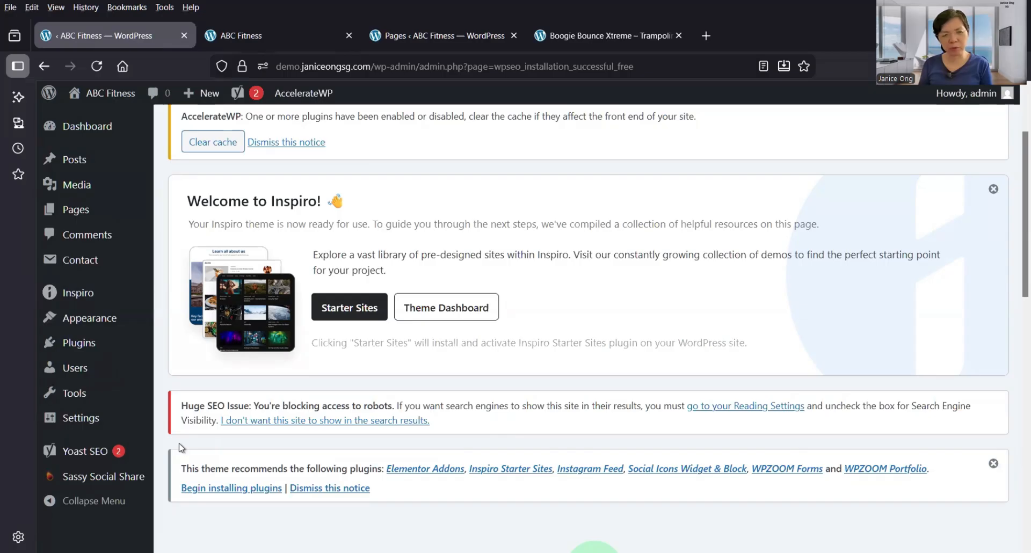
scroll(181, 448, up, 1)
scroll(182, 448, down, 1)
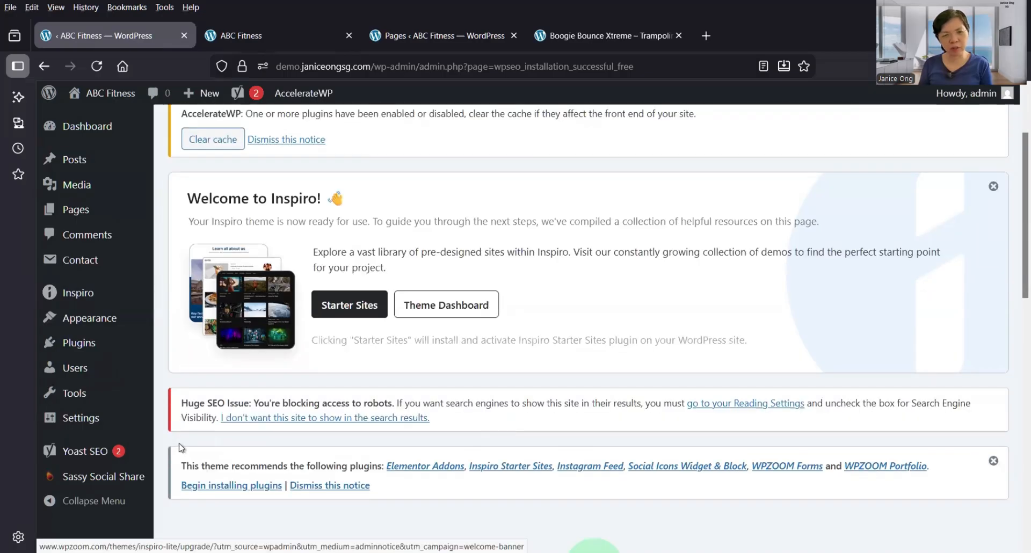
scroll(181, 448, down, 12)
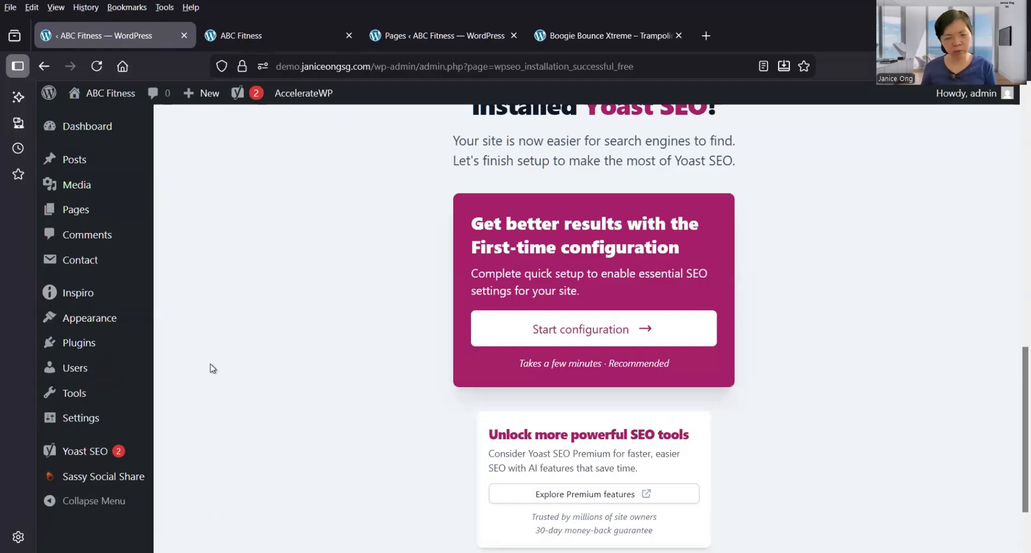
scroll(208, 379, down, 1)
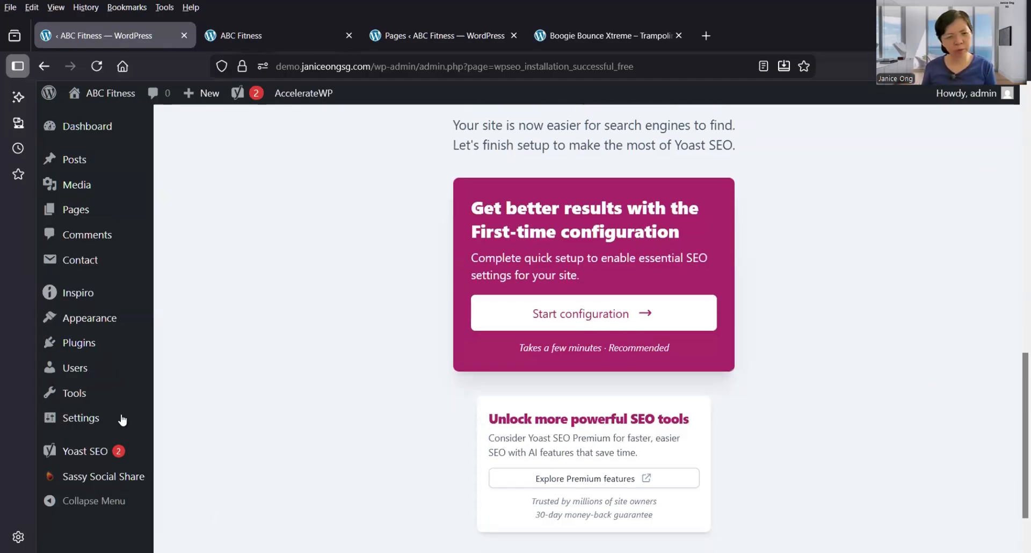
scroll(123, 420, down, 2)
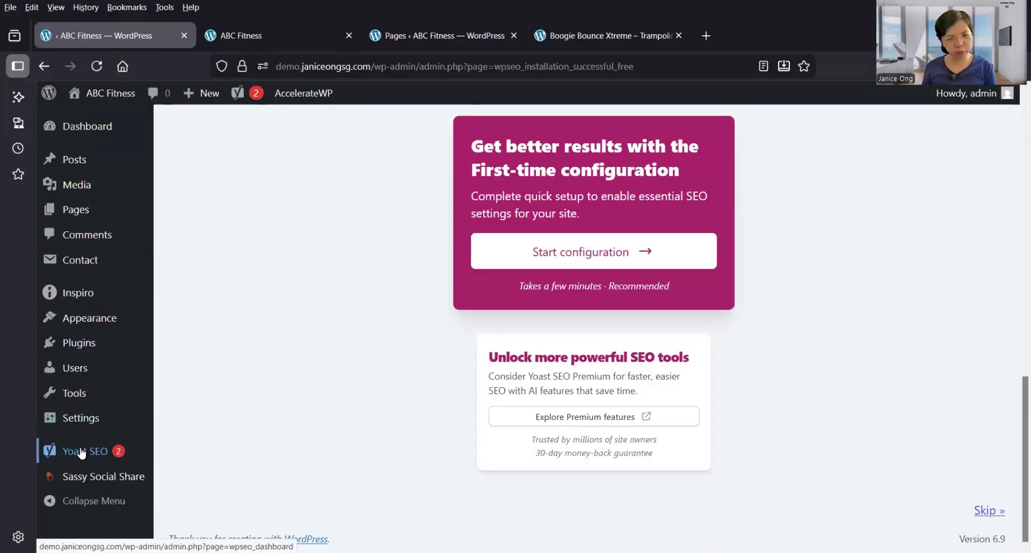
Open Yoast SEO's General dashboard and dismiss the AI Brand Insights promotion.
mouse_move(82, 453)
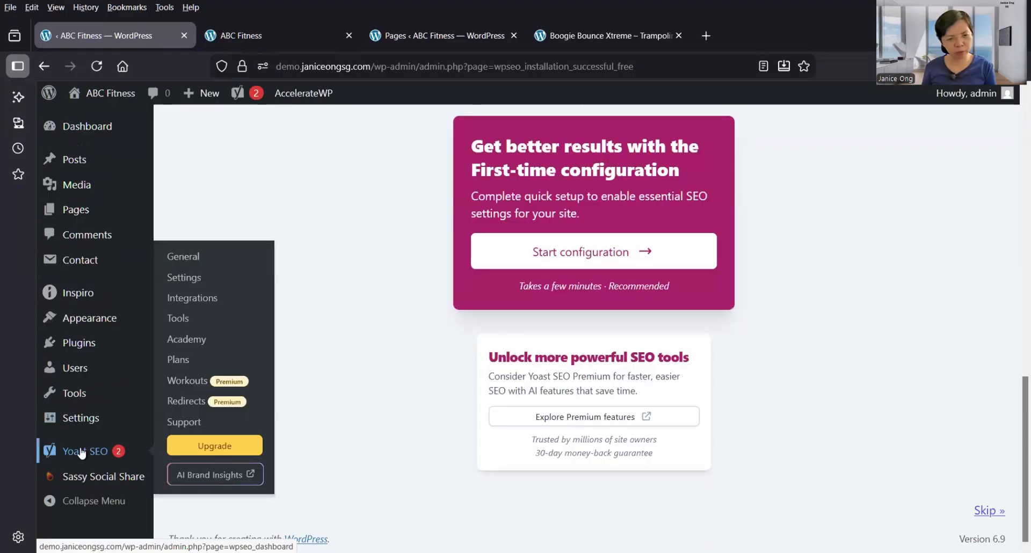
click(196, 258)
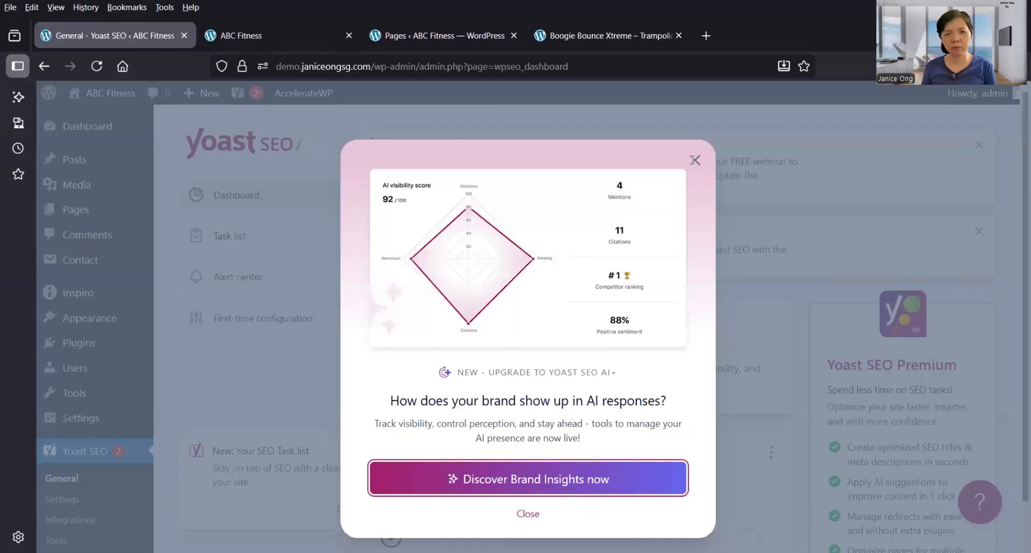
click(691, 162)
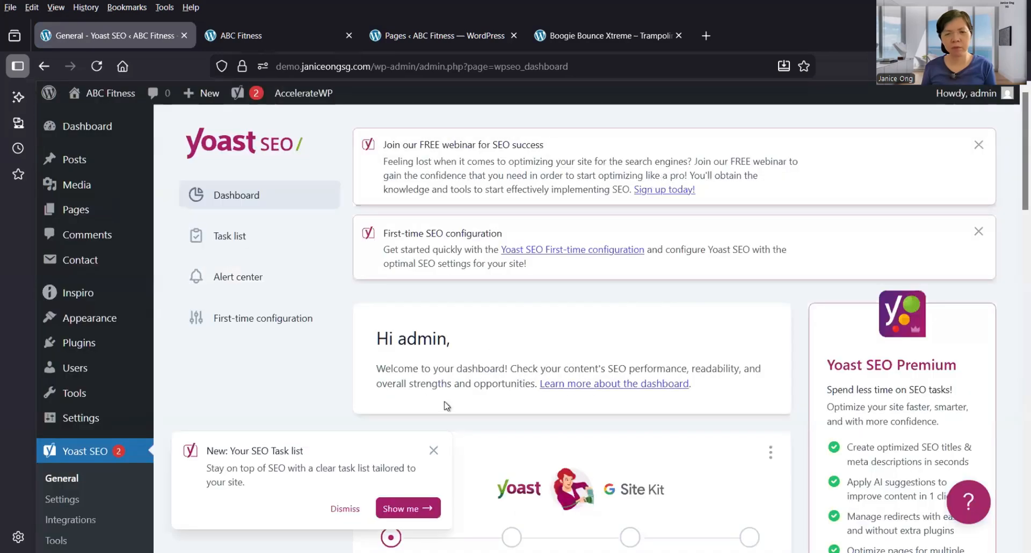
Examine the Yoast SEO dashboard, from the Site Kit offer to the SEO scores, Readability scores and Premium upgrade sections.
scroll(448, 406, down, 2)
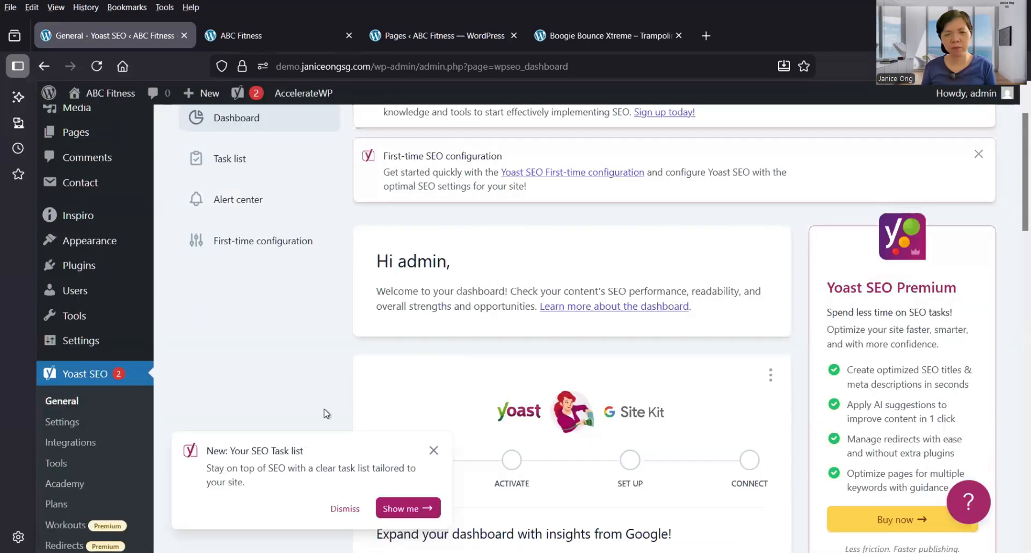
scroll(326, 413, down, 5)
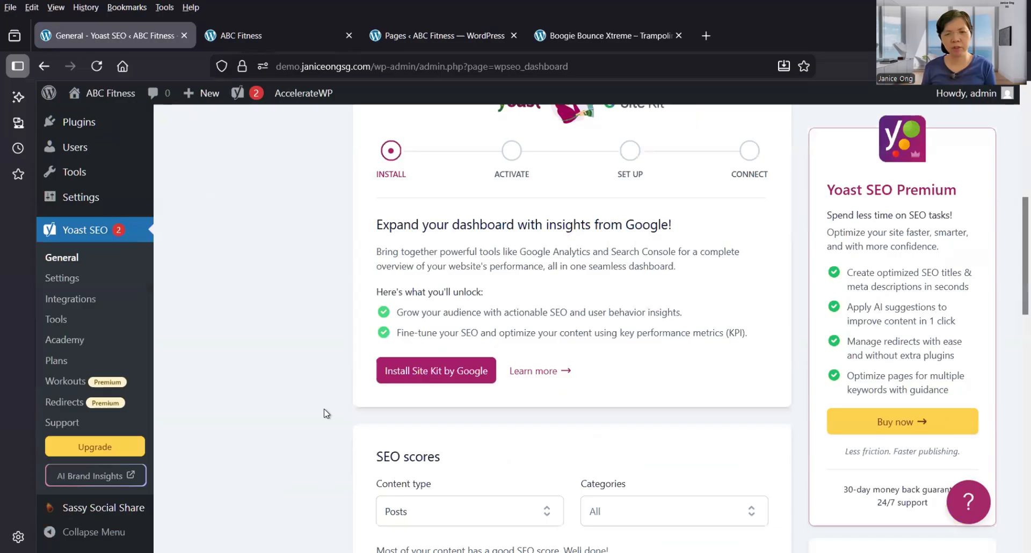
scroll(326, 413, down, 5)
scroll(326, 413, down, 3)
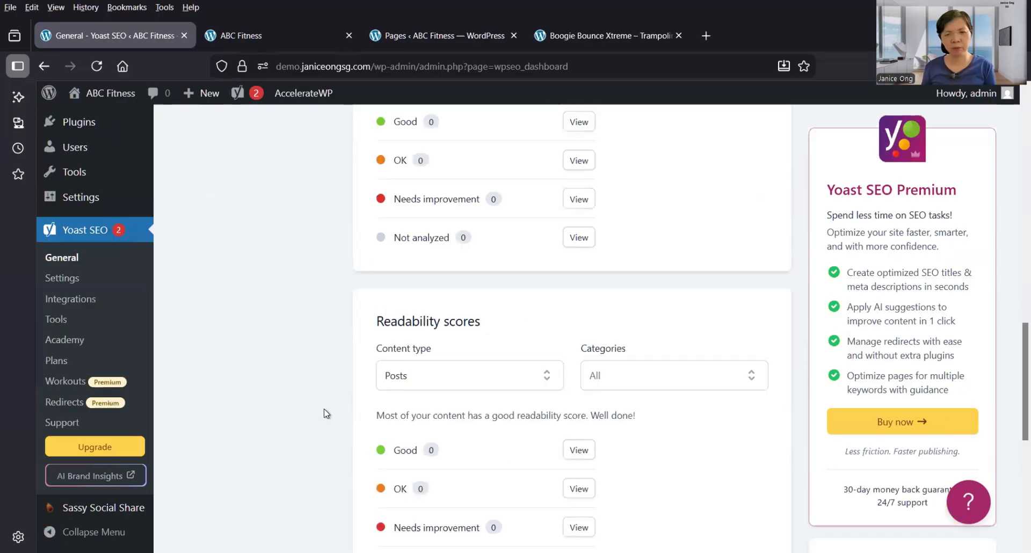
scroll(326, 414, up, 3)
scroll(325, 413, down, 3)
scroll(326, 413, down, 7)
scroll(324, 413, up, 4)
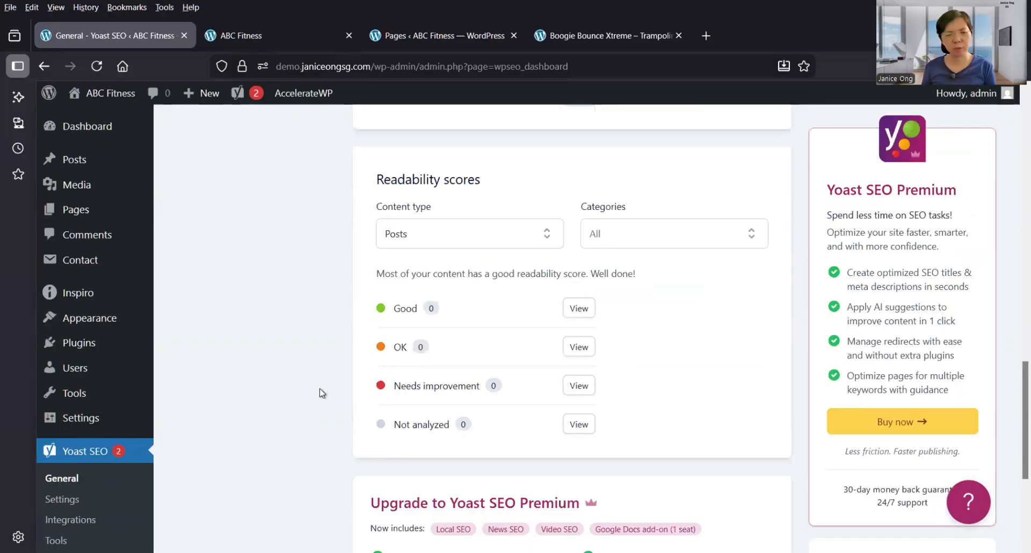
scroll(265, 429, down, 1)
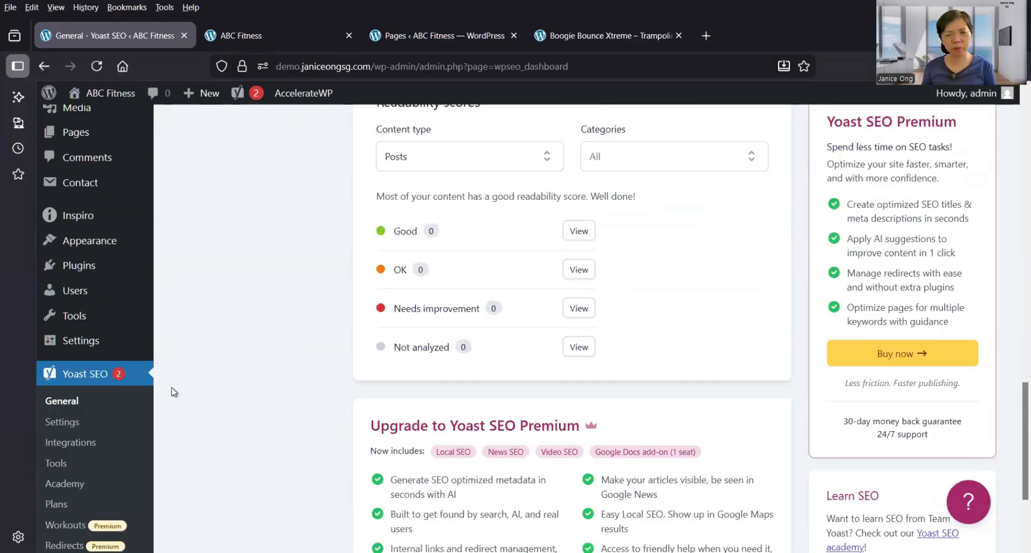
Open Yoast SEO's site features settings and view the XML sitemap from the Technical SEO section.
scroll(172, 391, down, 2)
click(75, 346)
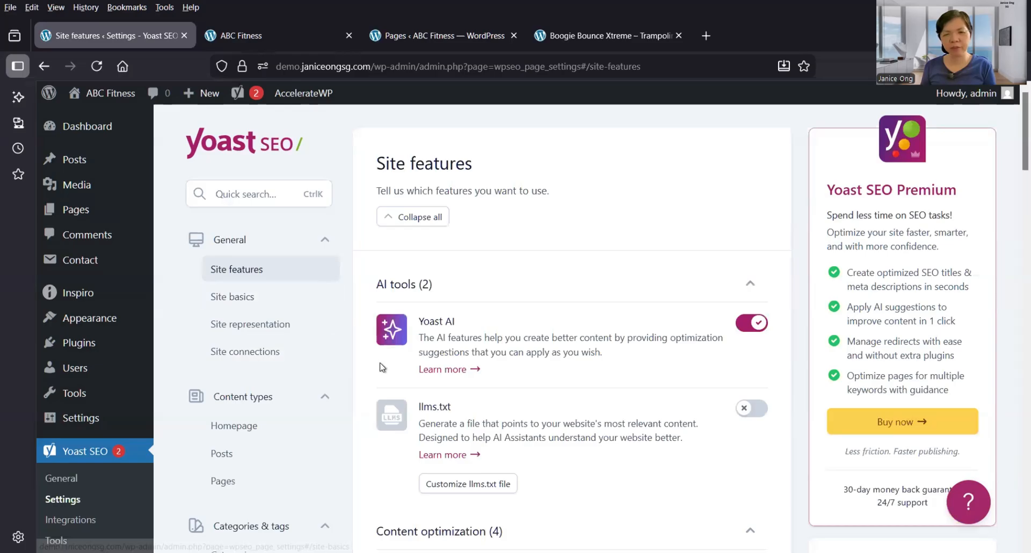
scroll(383, 367, down, 4)
scroll(381, 367, down, 7)
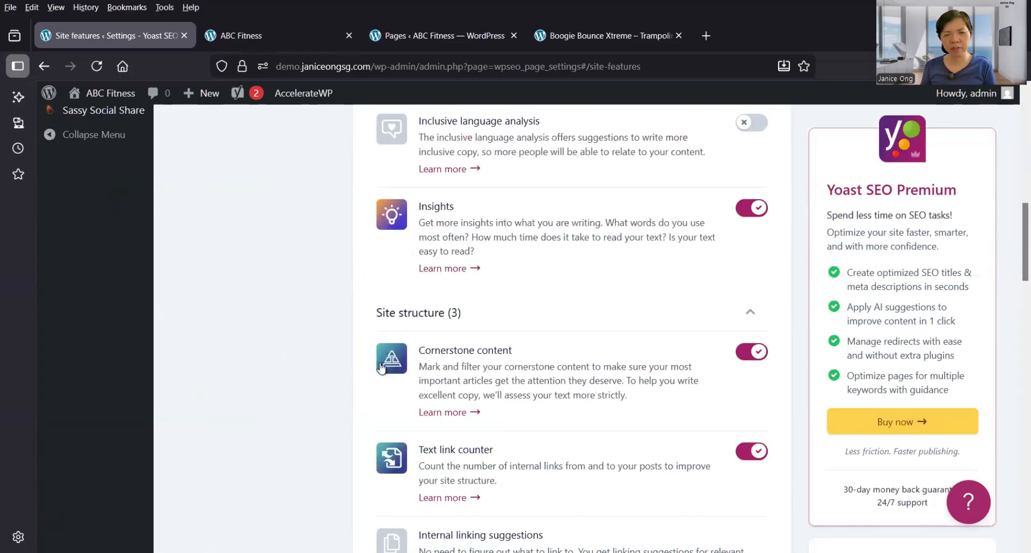
scroll(381, 368, down, 6)
scroll(382, 367, down, 4)
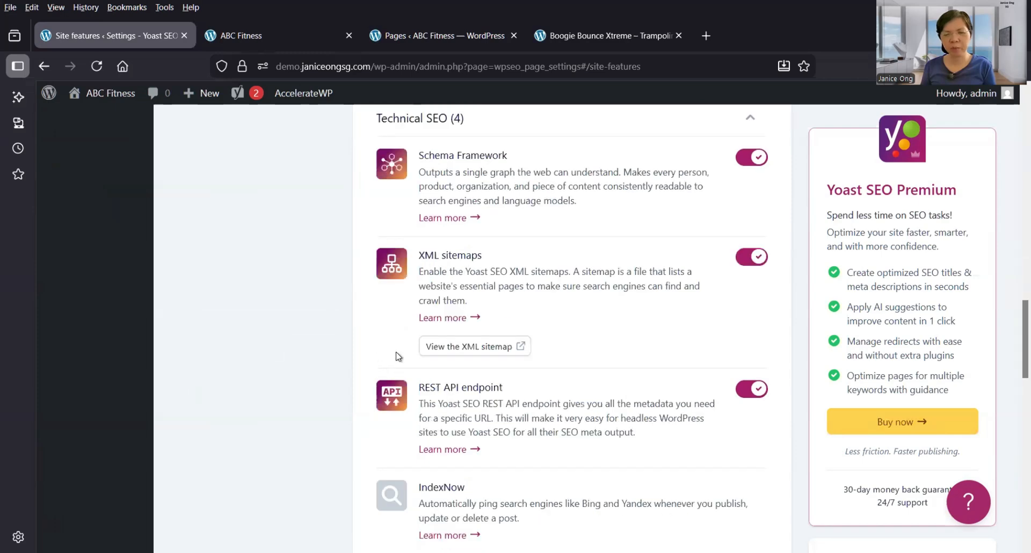
click(445, 349)
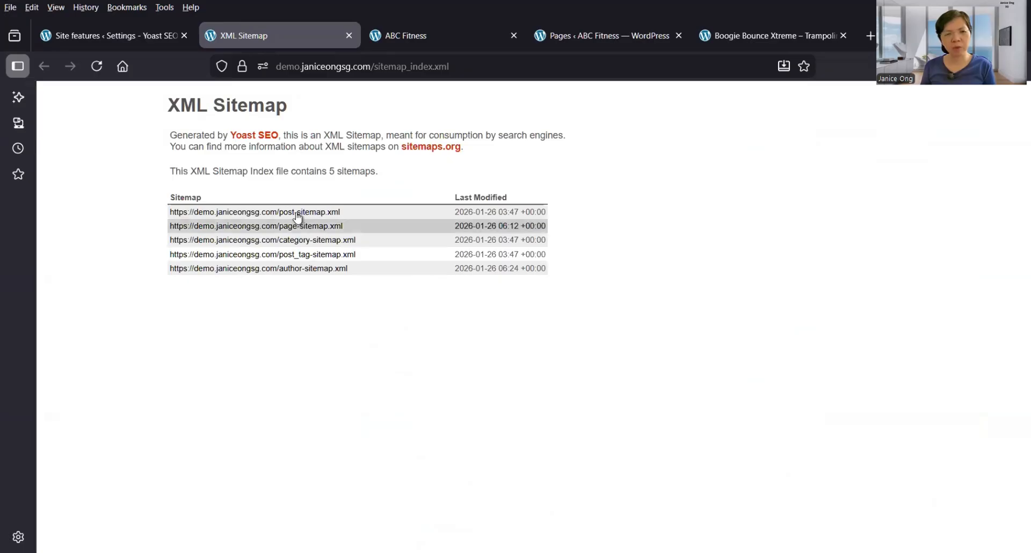
Check the URLs in the post, page and category sitemaps, returning to the sitemap index after each one.
click(217, 213)
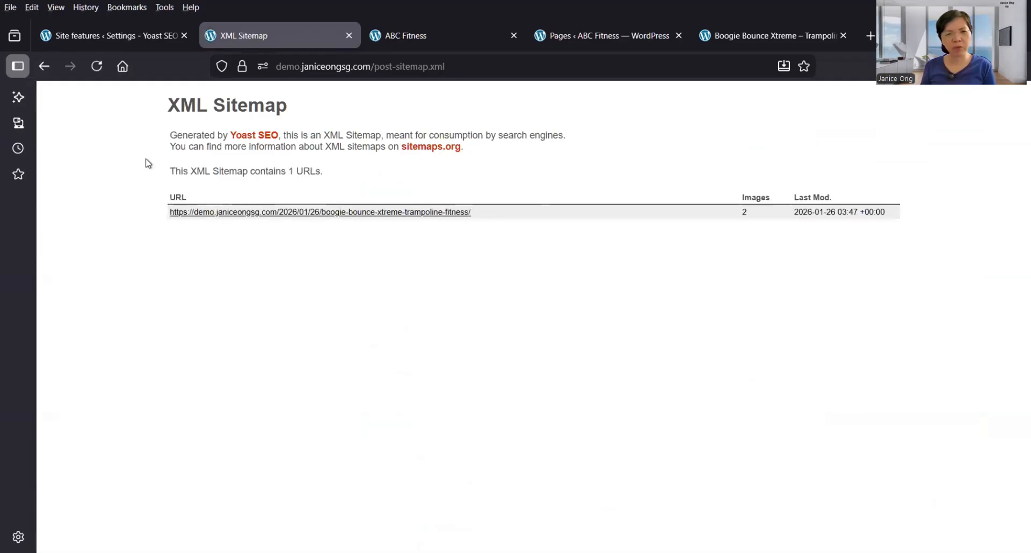
click(46, 68)
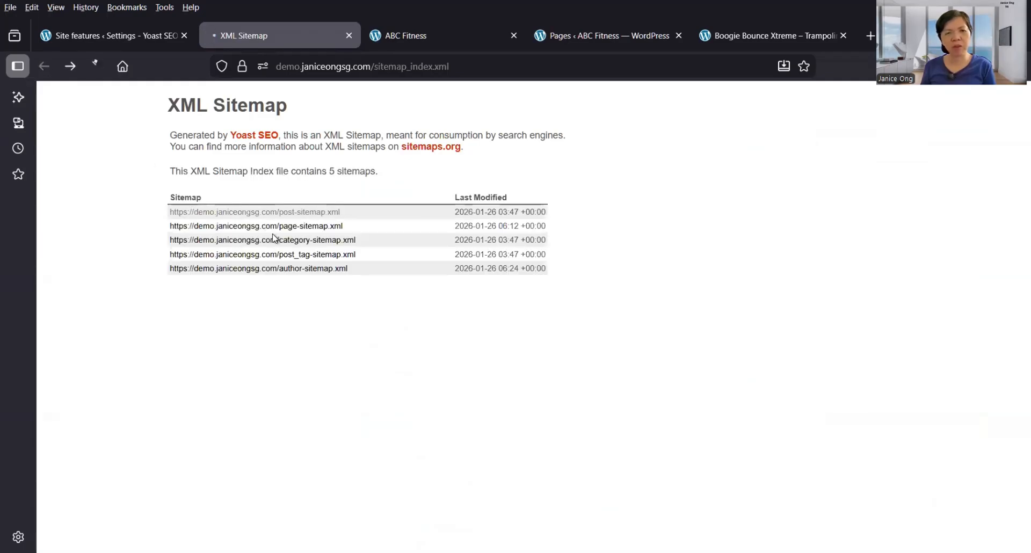
click(266, 230)
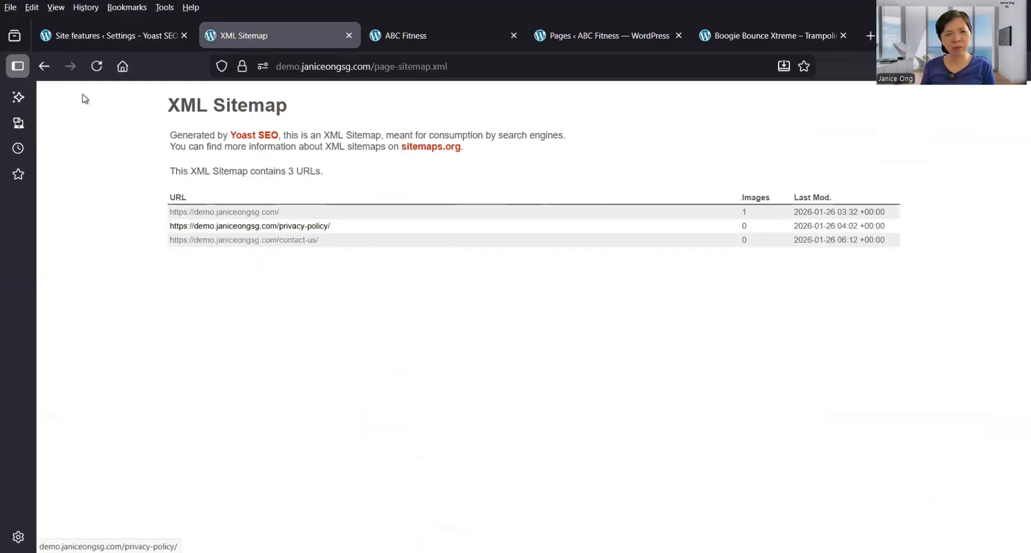
click(44, 67)
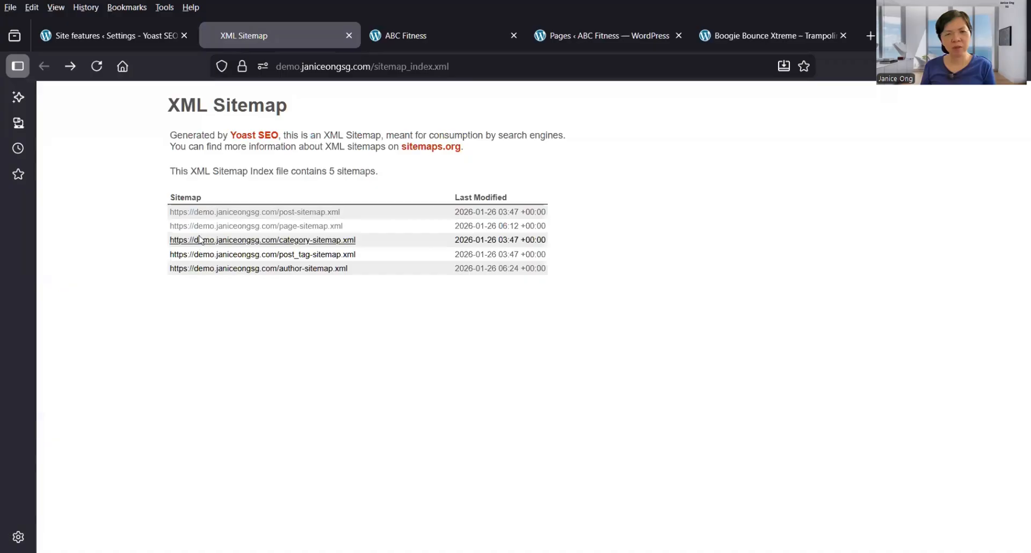
click(203, 241)
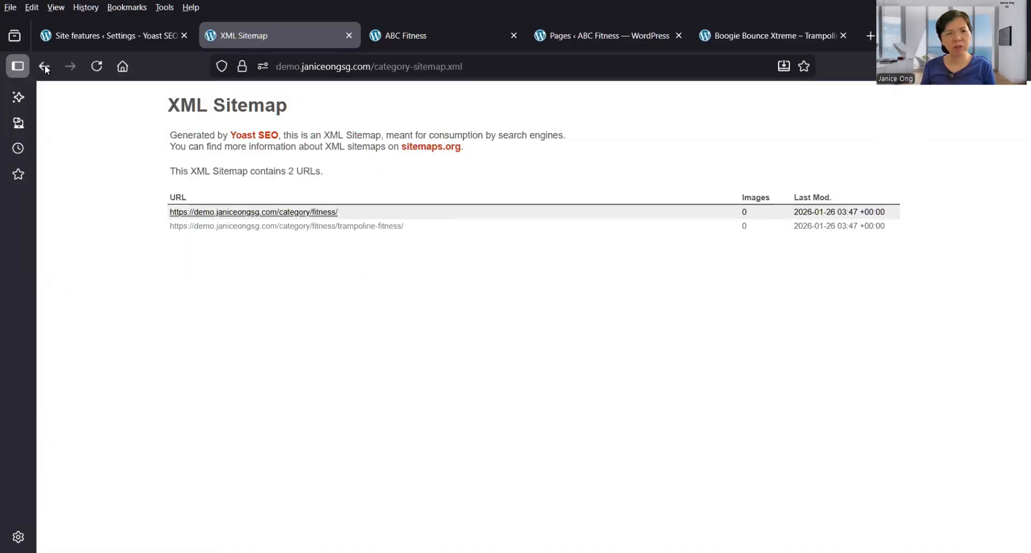
click(45, 67)
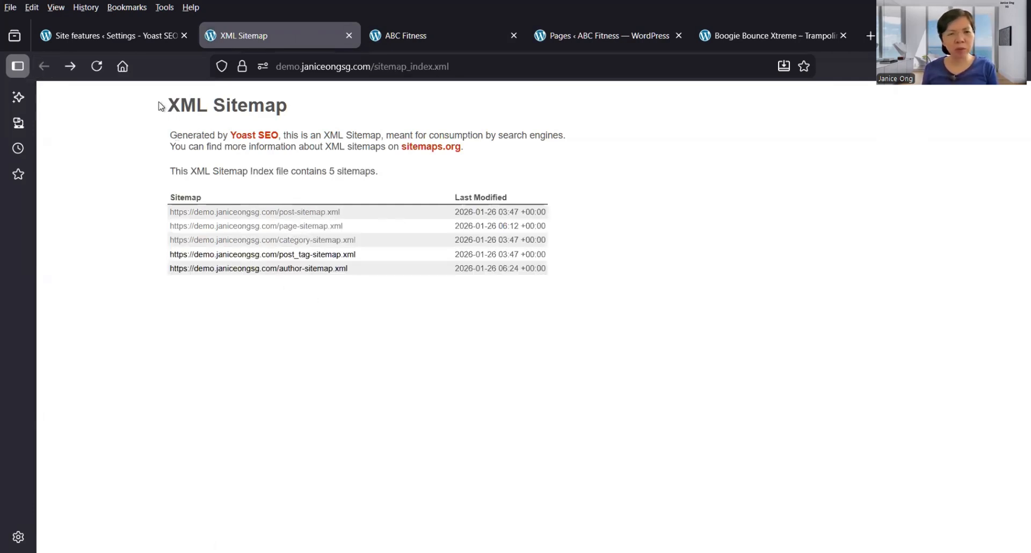
Examine the sitemap index's heading and its listed sitemaps, including the post tag and author entries, and reload the page.
triple_click(338, 121)
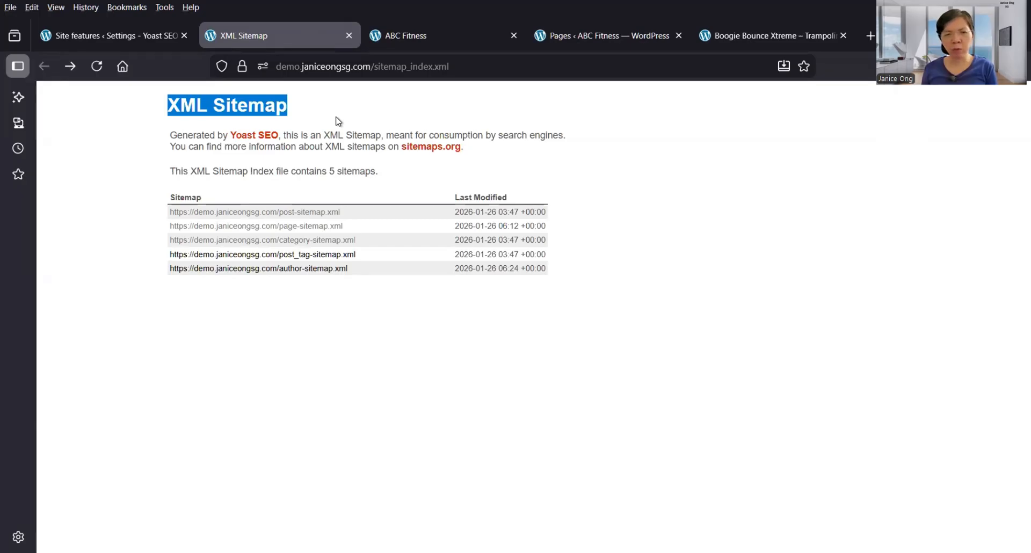
click(369, 311)
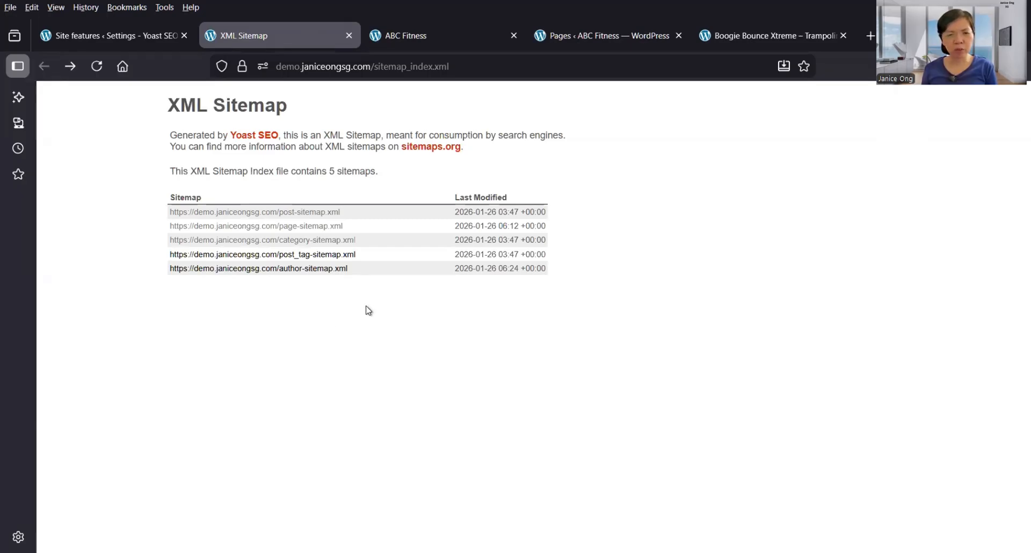
triple_click(165, 269)
drag(227, 271, 345, 302)
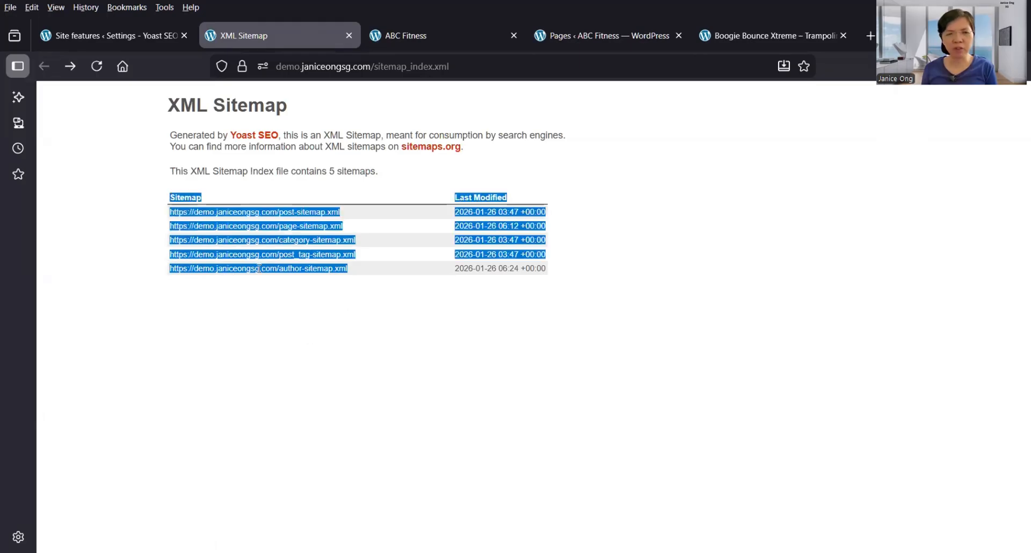
click(179, 259)
shift+click(273, 344)
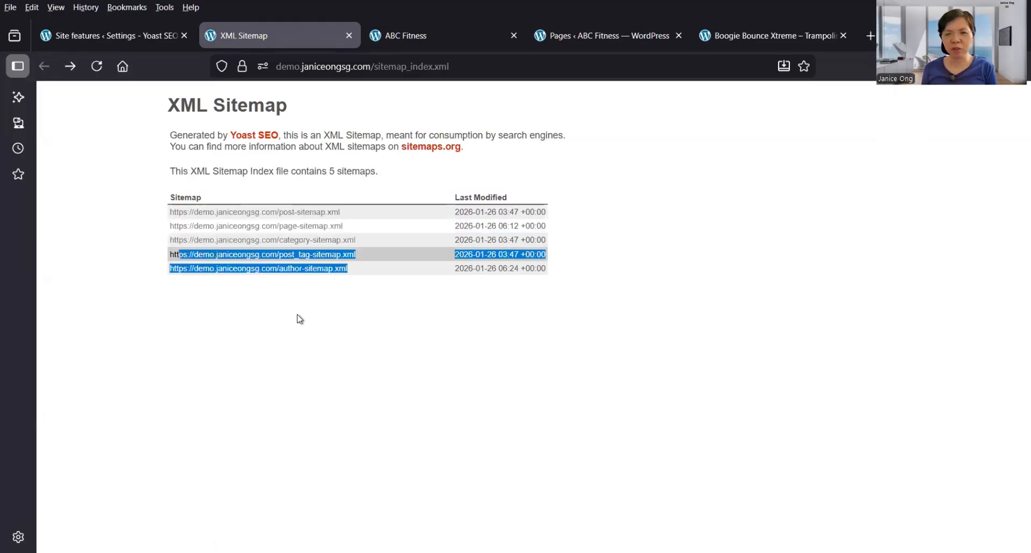
click(384, 301)
drag(193, 263, 174, 253)
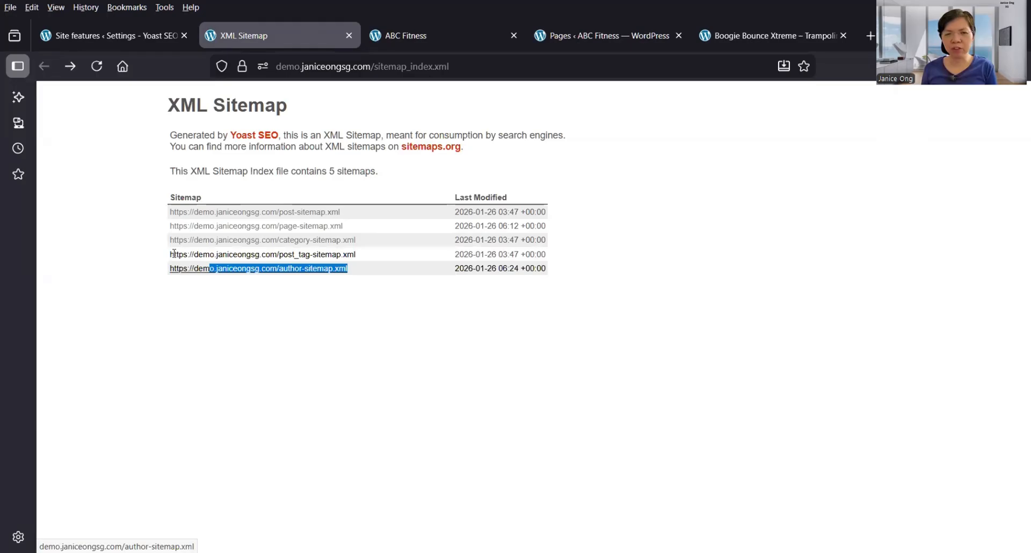
click(212, 336)
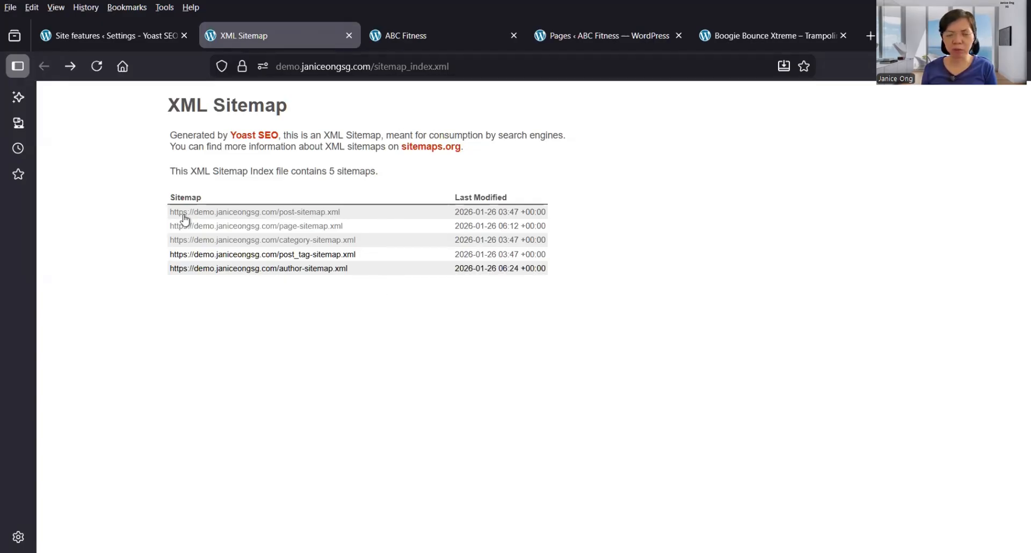
drag(184, 219, 247, 322)
key(F5)
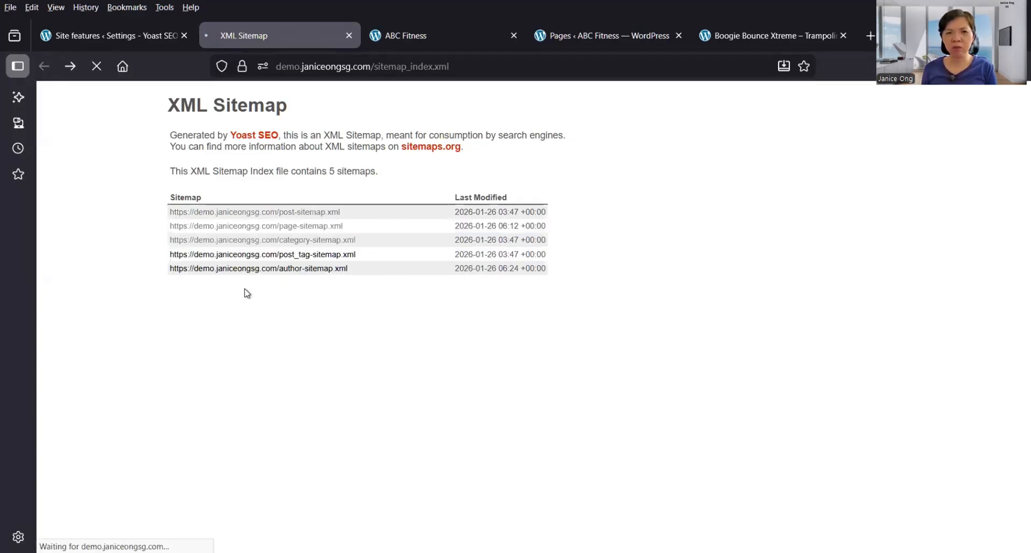
click(42, 66)
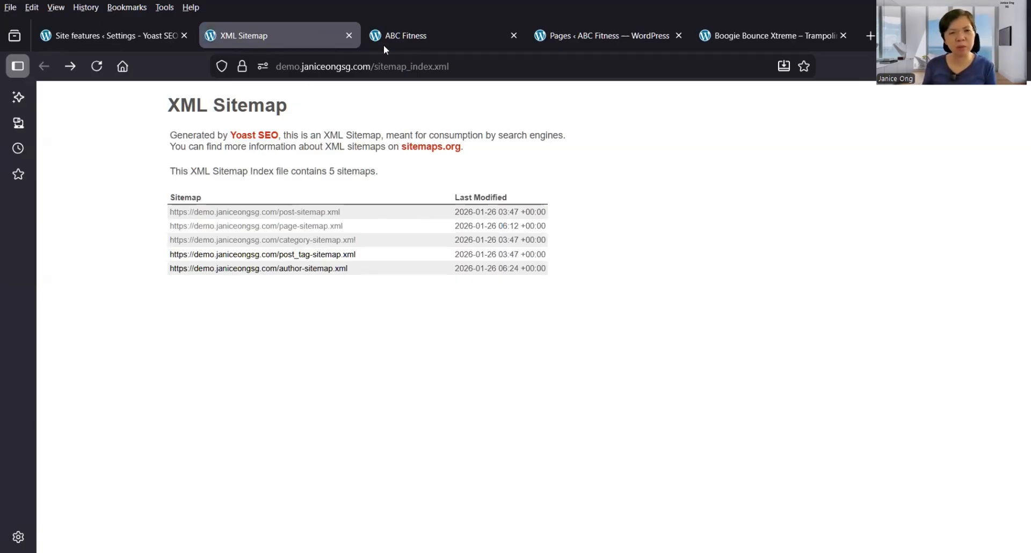
Close the XML sitemap and review Yoast SEO's Site basics settings, from the website name and tagline to the title separator.
click(349, 35)
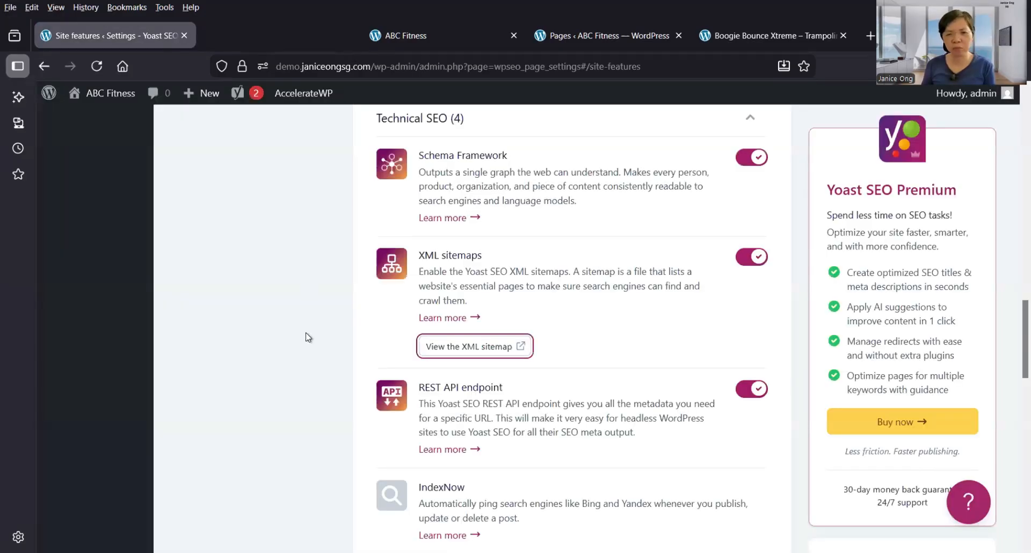
scroll(307, 337, up, 4)
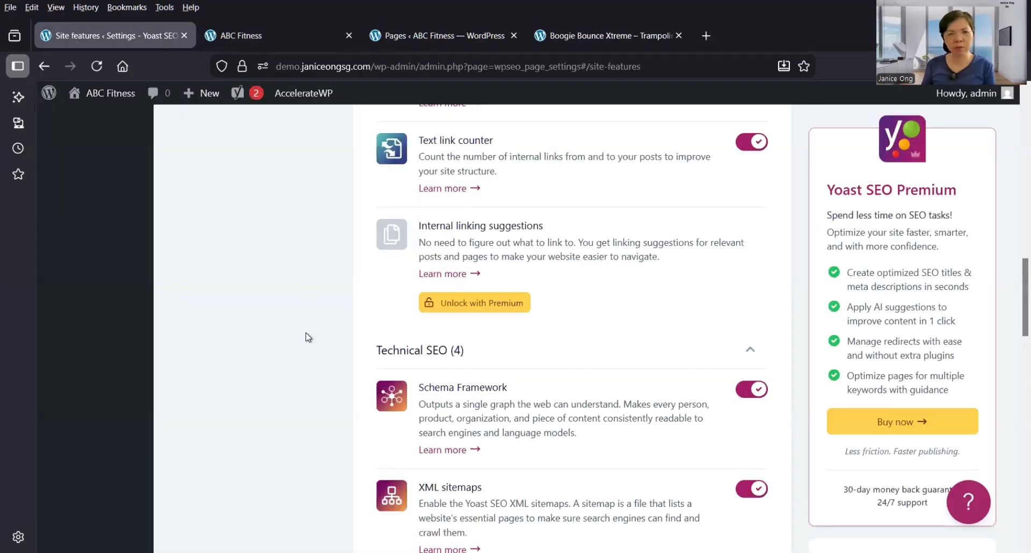
scroll(307, 337, up, 6)
scroll(250, 302, up, 7)
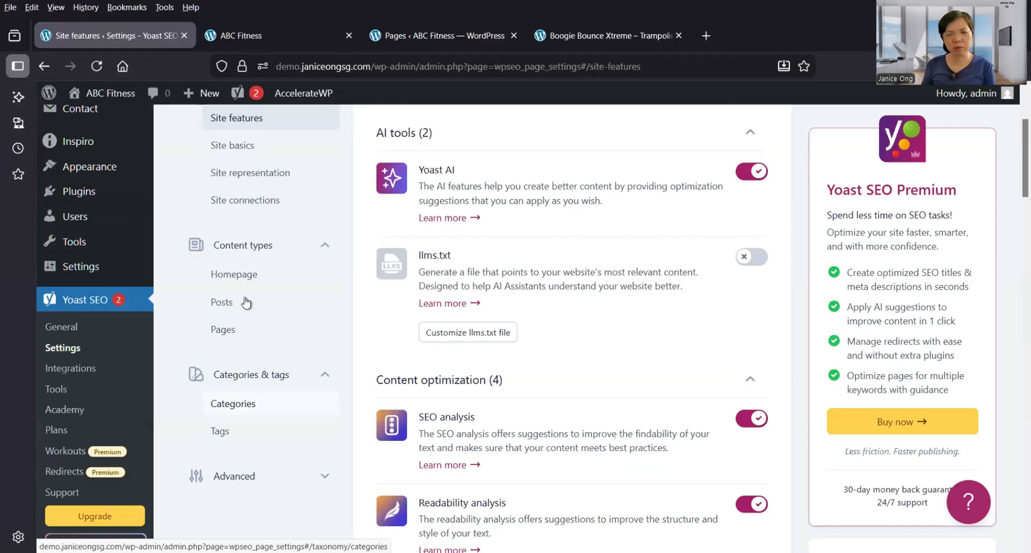
scroll(246, 303, up, 3)
click(247, 298)
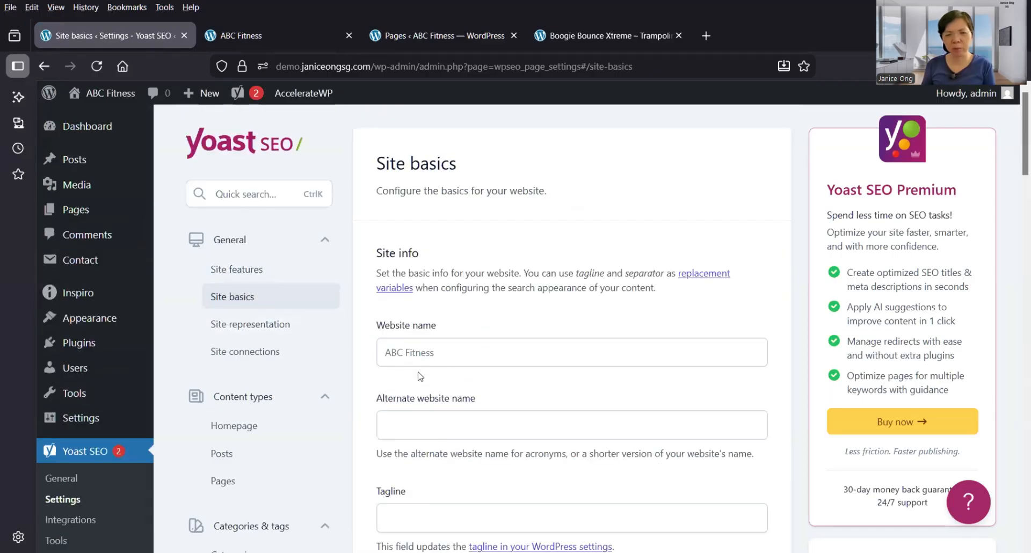
scroll(423, 381, down, 1)
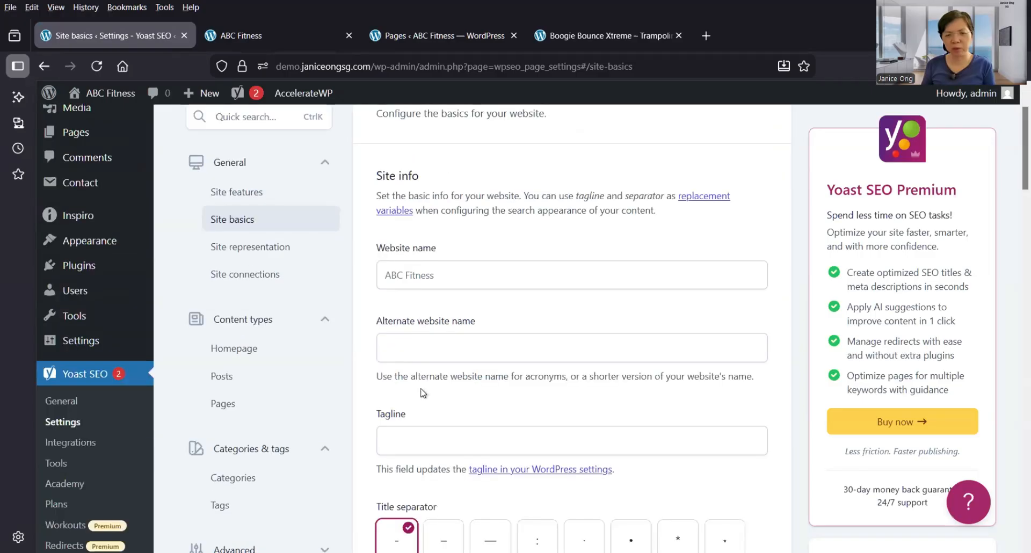
scroll(423, 393, down, 2)
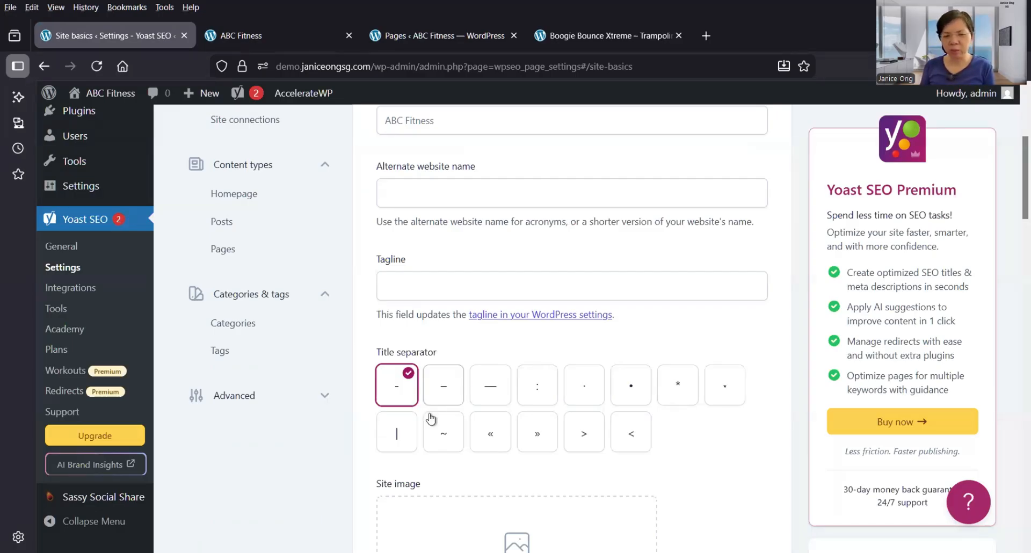
Search Google for "fitness" in a new browser tab and examine how the result titles use separators.
key(ctrl+shift+Tab)
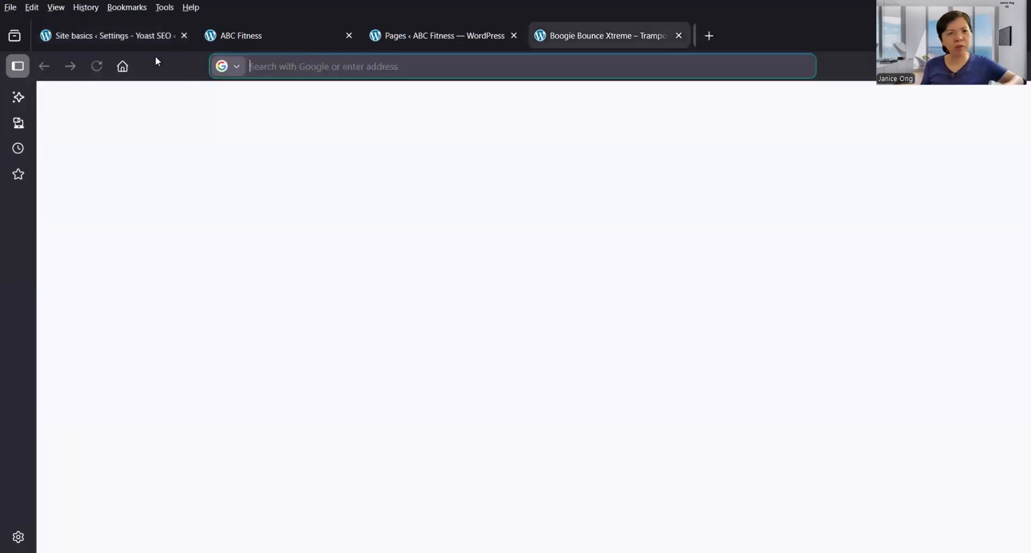
middle_click(121, 65)
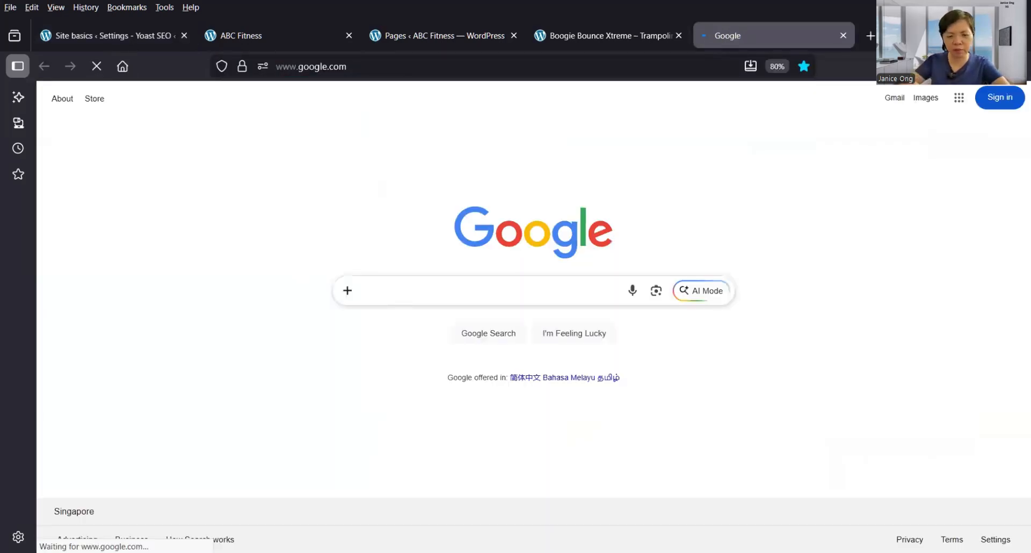
text(fi)
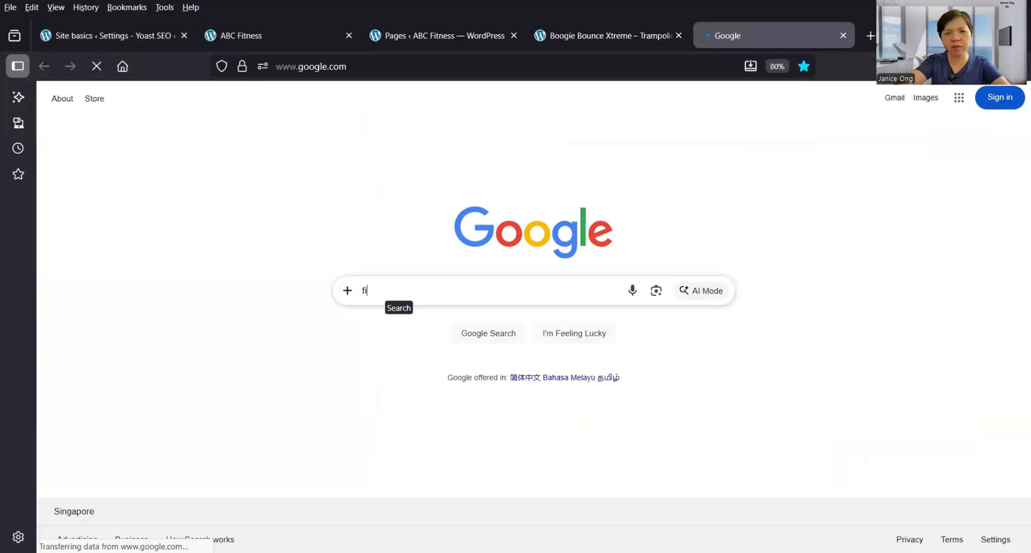
text(tness)
key(Return)
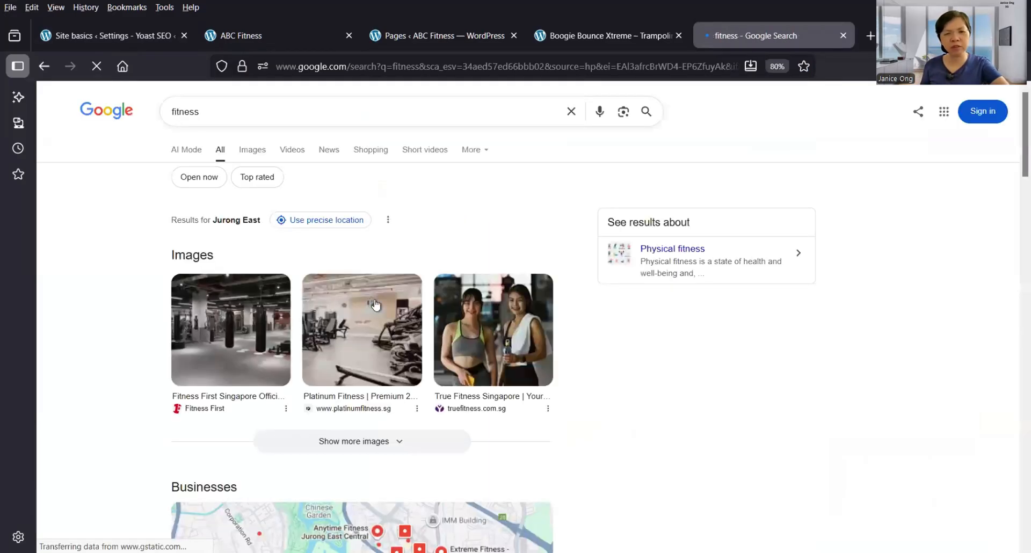
scroll(375, 304, down, 6)
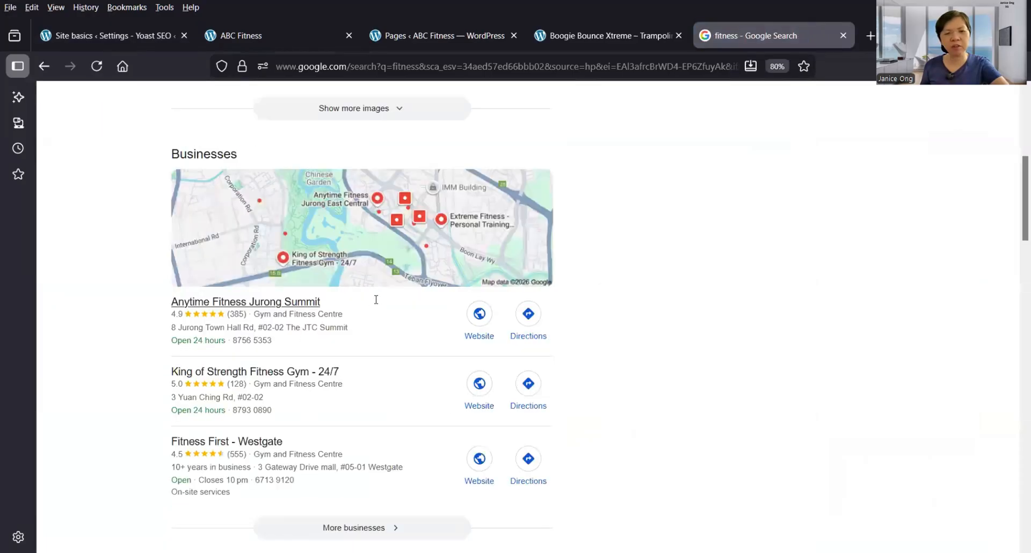
scroll(376, 299, down, 7)
scroll(350, 281, down, 2)
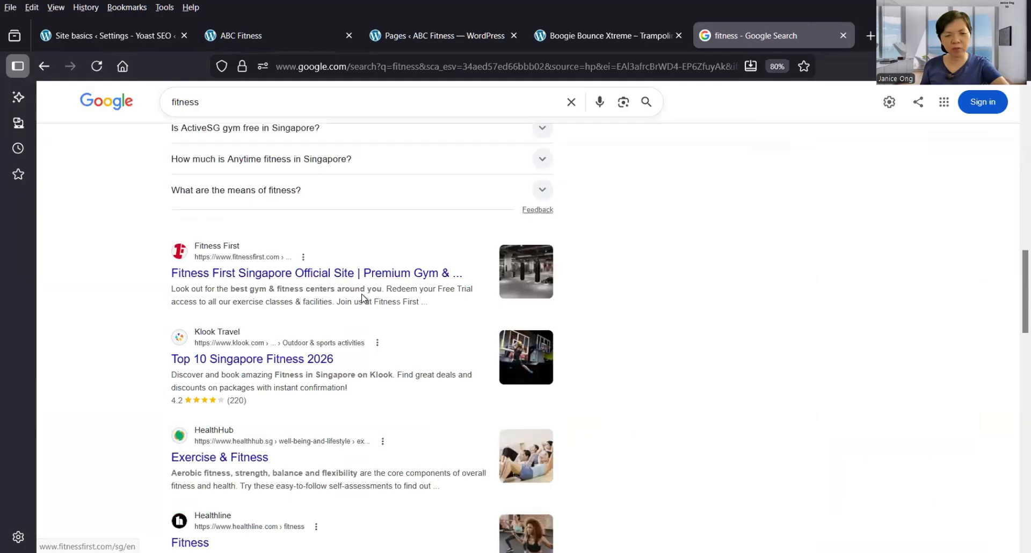
scroll(360, 292, down, 3)
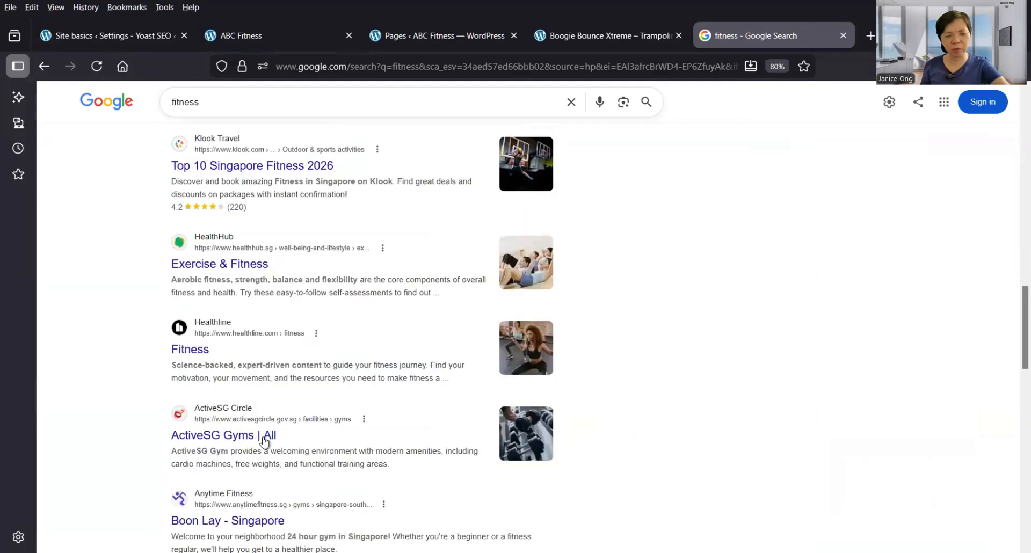
scroll(231, 397, down, 2)
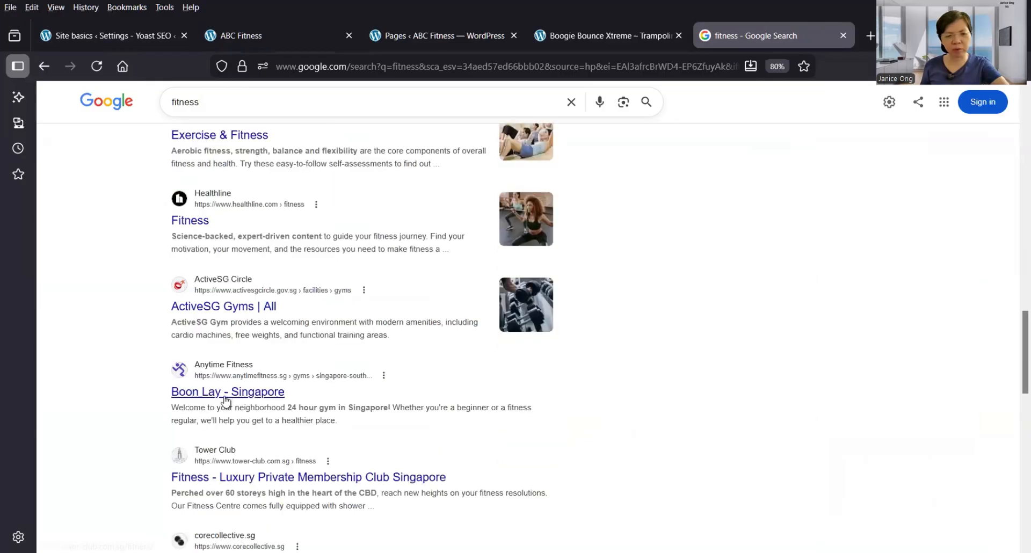
Return to Yoast SEO's Site basics settings and try the vertical bar as the title separator.
click(131, 26)
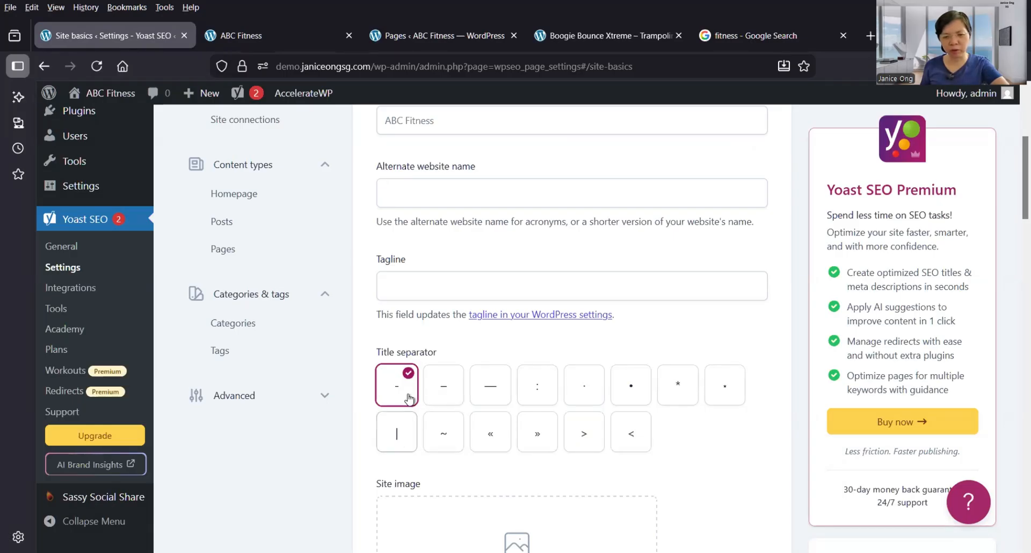
click(399, 424)
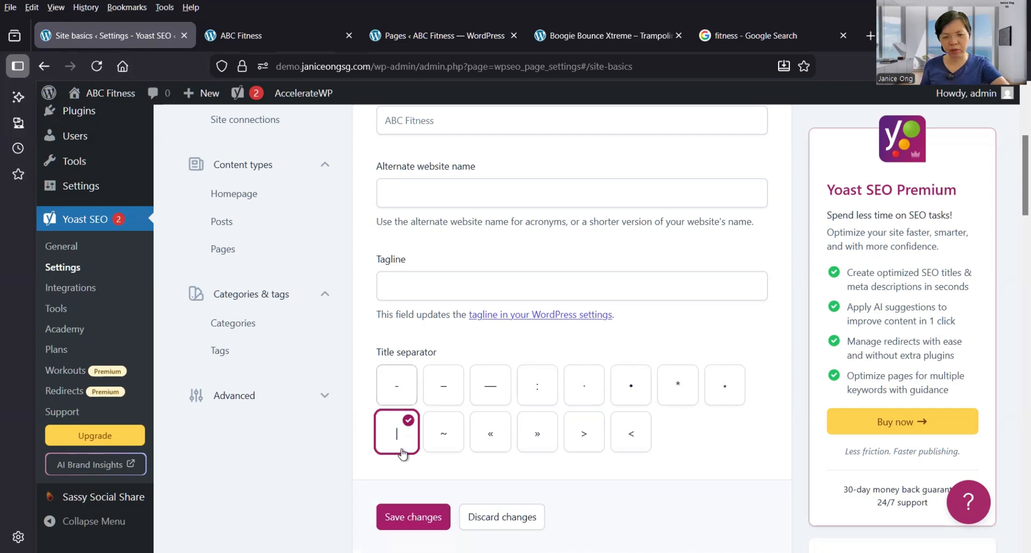
Review the remaining Site basics settings, covering the site image, site preferences and site policies.
scroll(404, 450, down, 5)
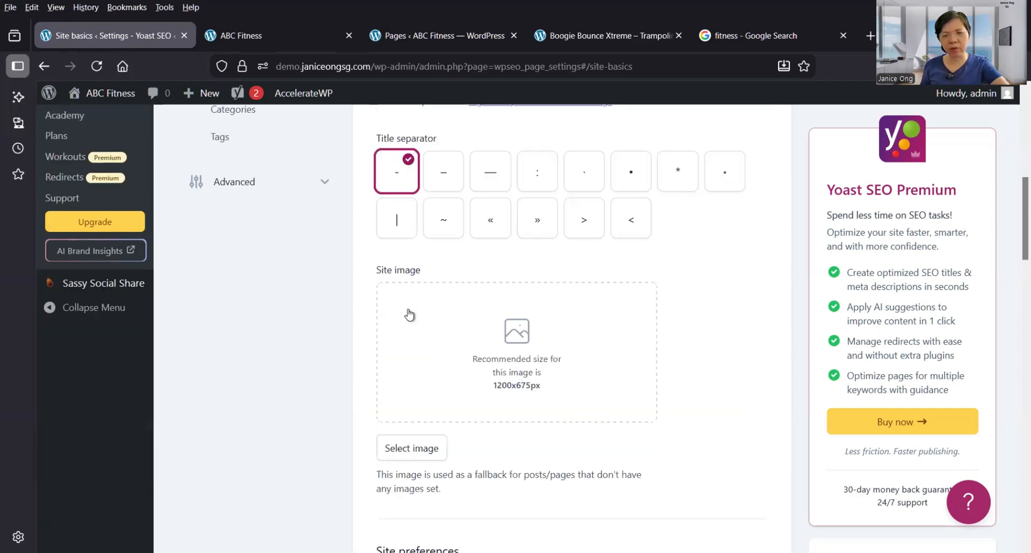
scroll(478, 368, down, 3)
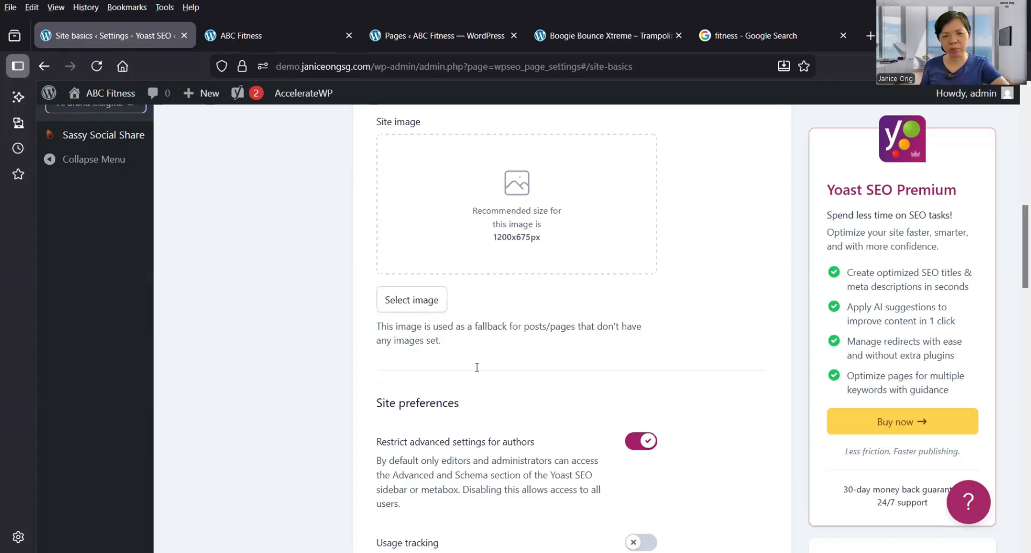
scroll(477, 367, down, 2)
scroll(476, 370, down, 3)
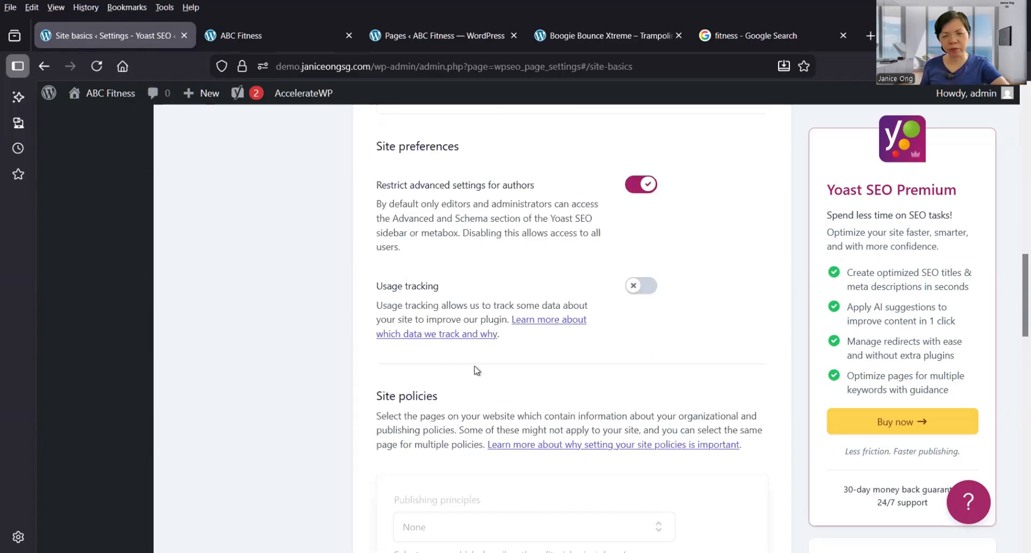
scroll(477, 369, down, 5)
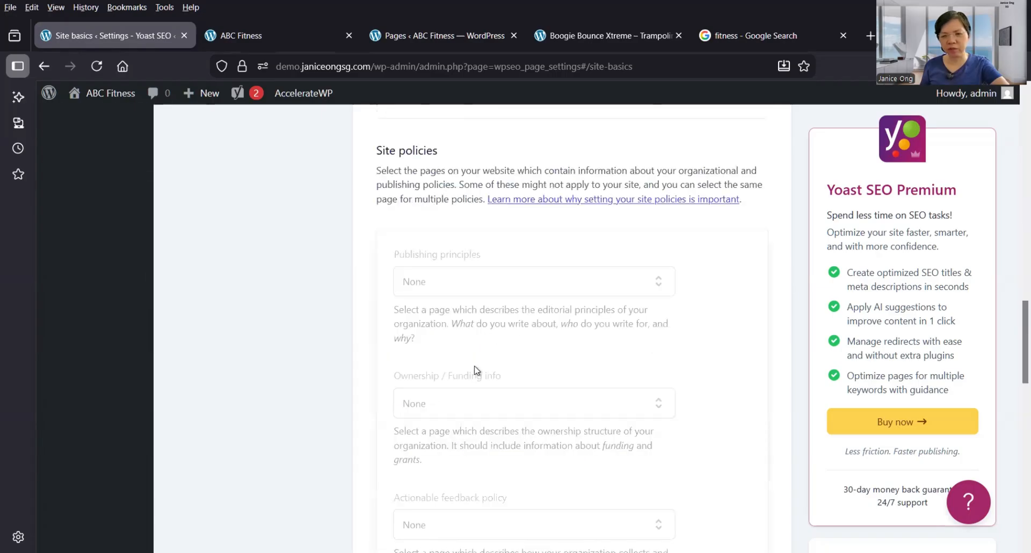
scroll(476, 370, down, 10)
scroll(474, 367, up, 10)
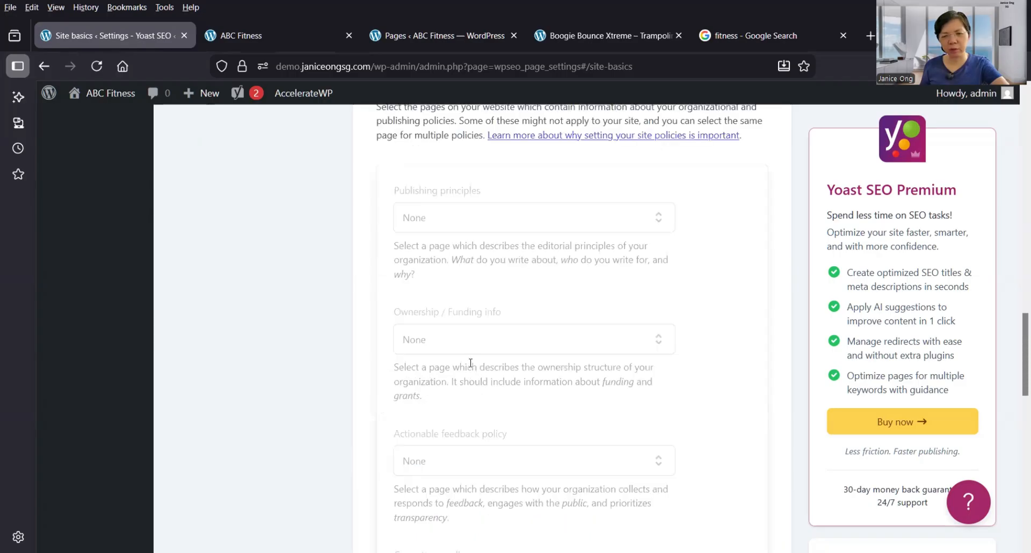
scroll(470, 363, down, 10)
scroll(468, 362, up, 15)
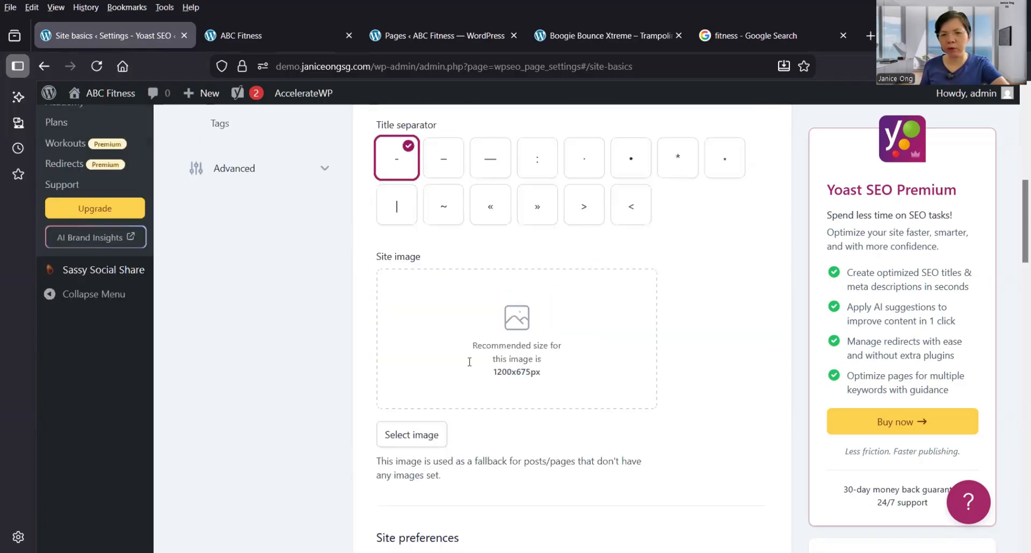
scroll(262, 325, up, 10)
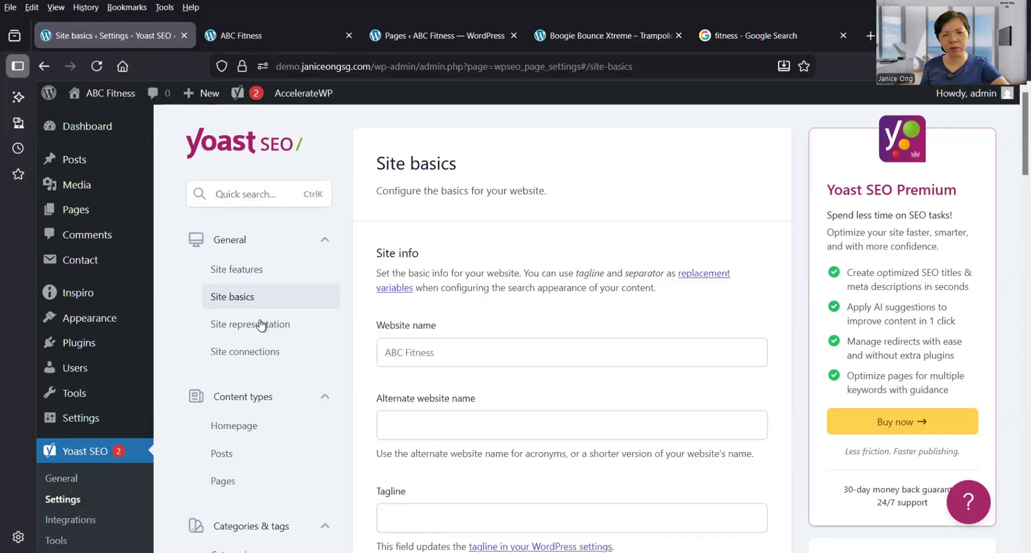
Open Yoast SEO's Site representation settings and review the Organization/person choice and the organization name and logo fields.
click(261, 325)
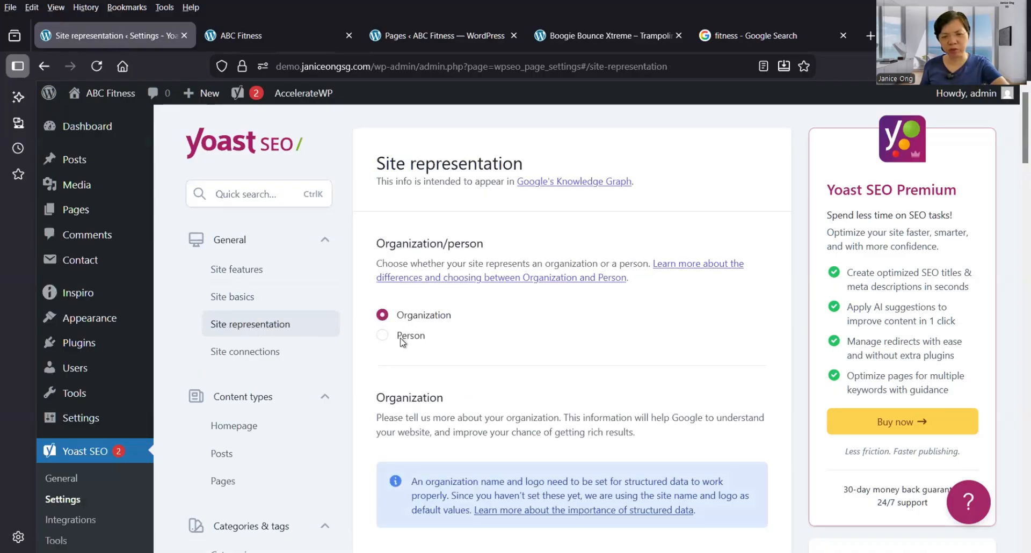
scroll(465, 376, down, 4)
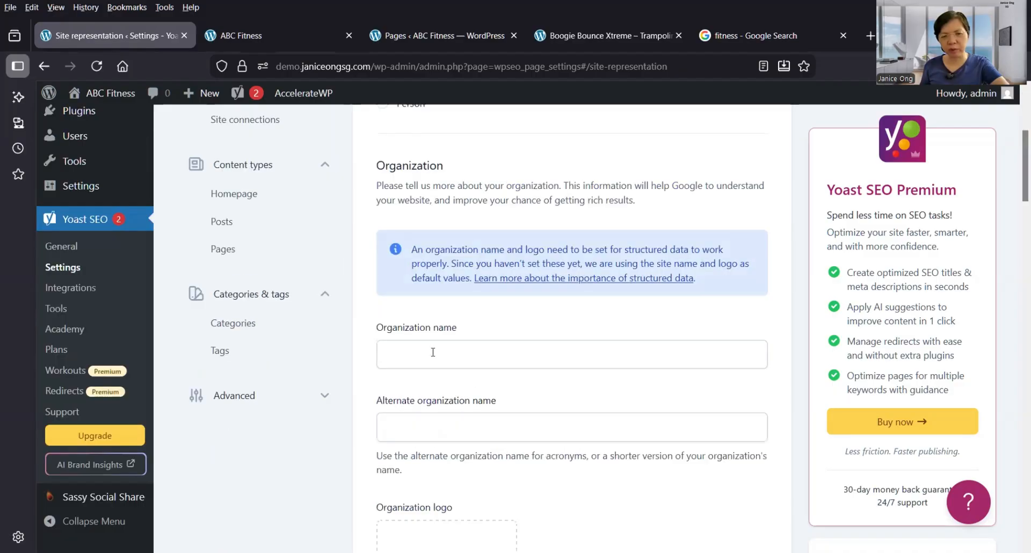
Set the organization name to "ABC Fitness" in the site representation settings and save the changes.
click(391, 349)
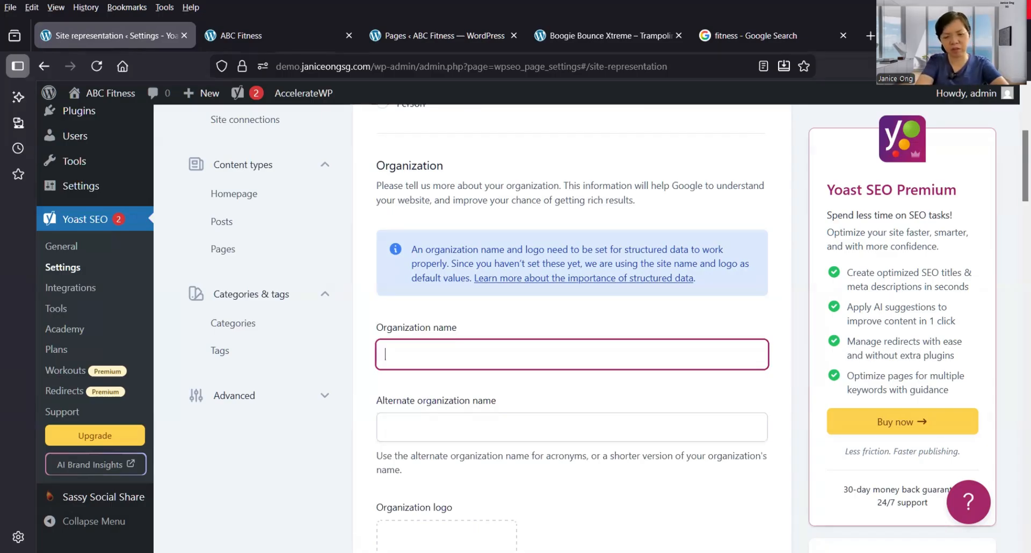
text(ABC F)
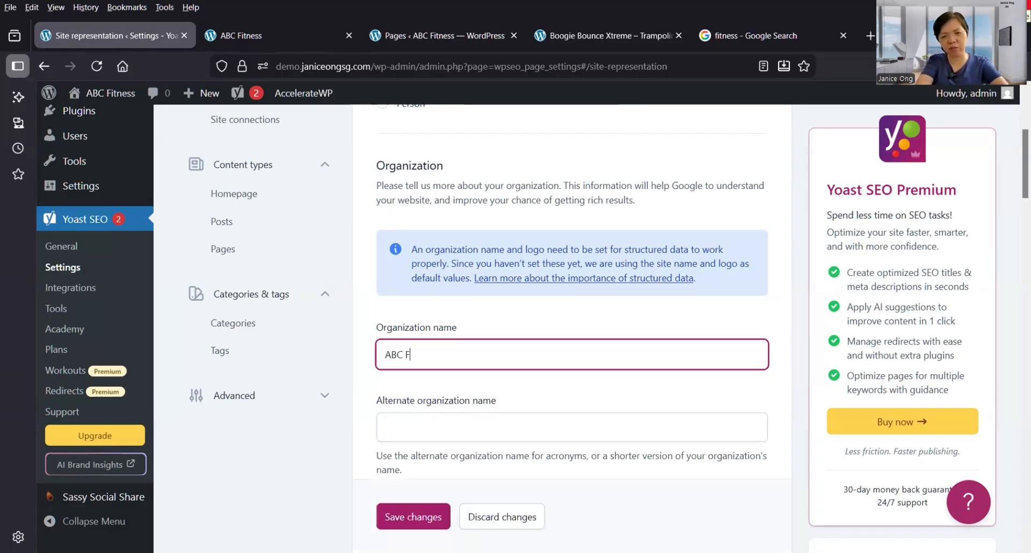
text(itne)
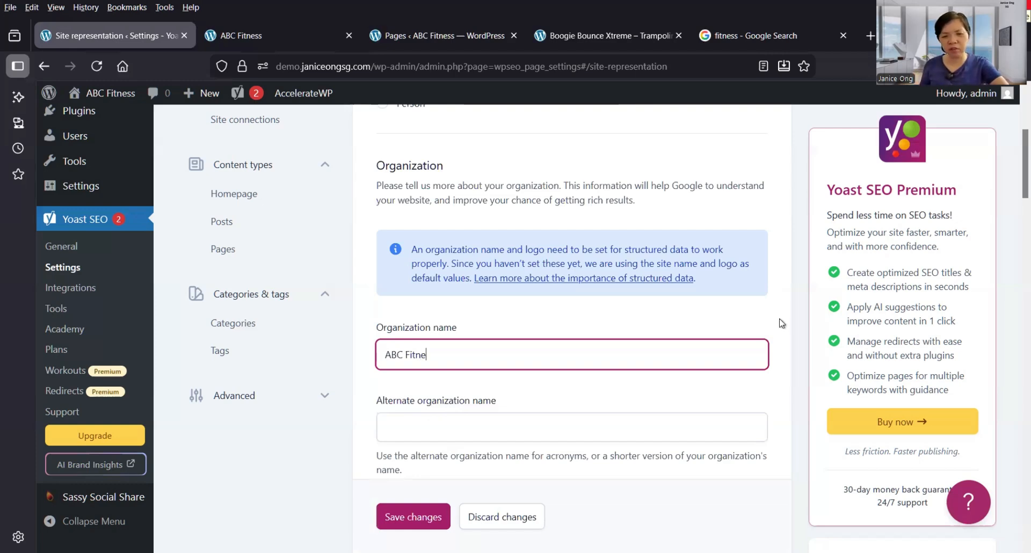
text(ss)
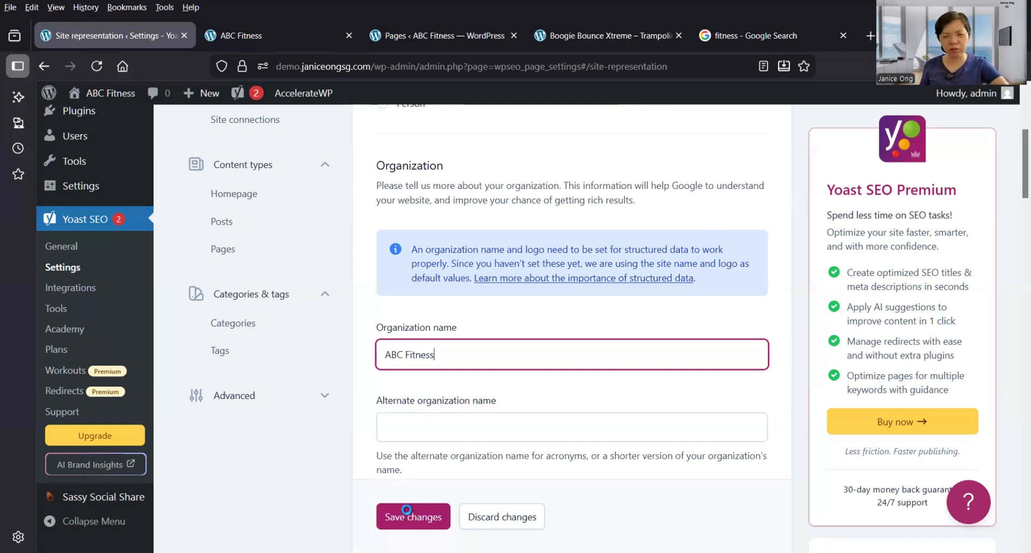
click(407, 510)
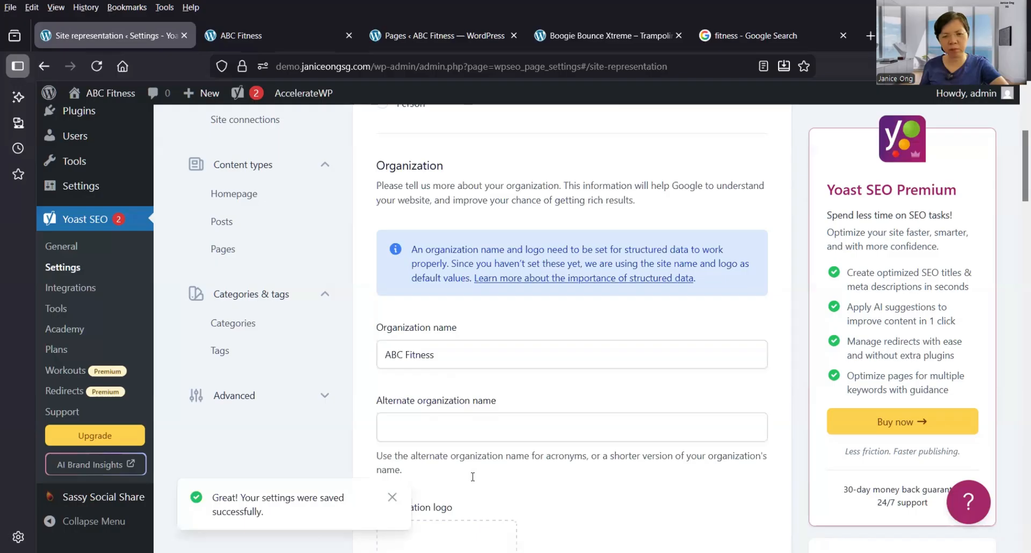
Review the organization logo, other profiles and additional info options, plus the verification fields under Site connections.
scroll(472, 477, down, 5)
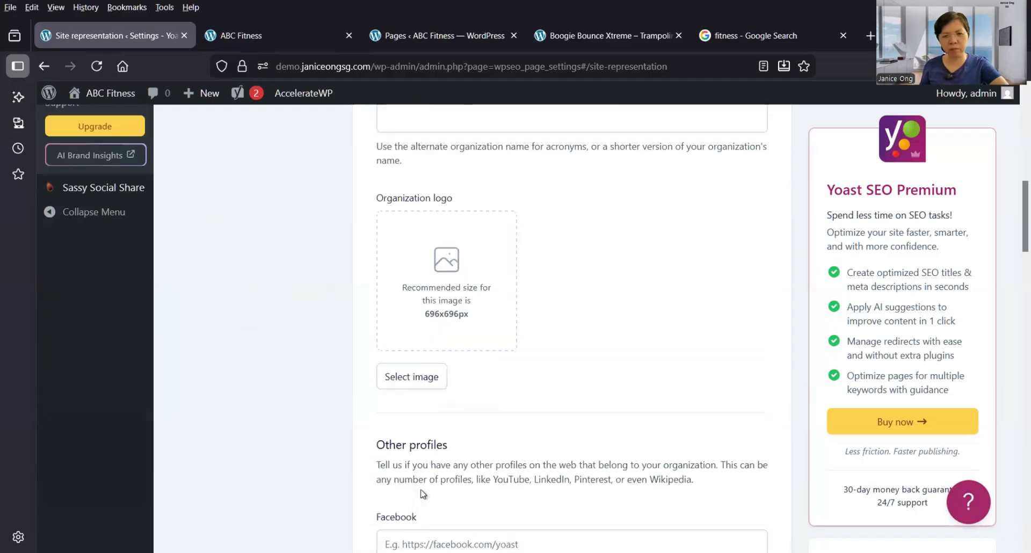
scroll(422, 493, down, 4)
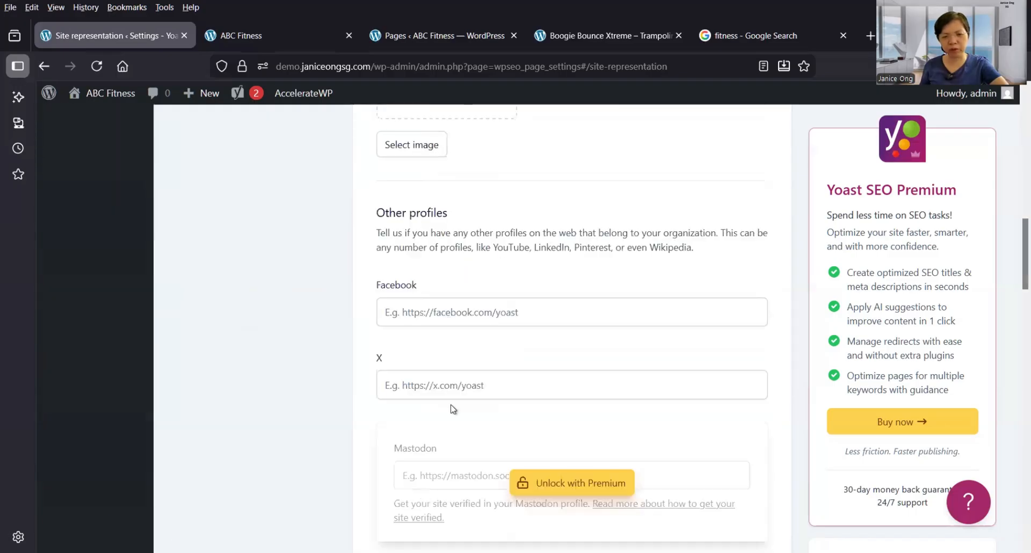
scroll(453, 409, down, 1)
scroll(451, 409, down, 7)
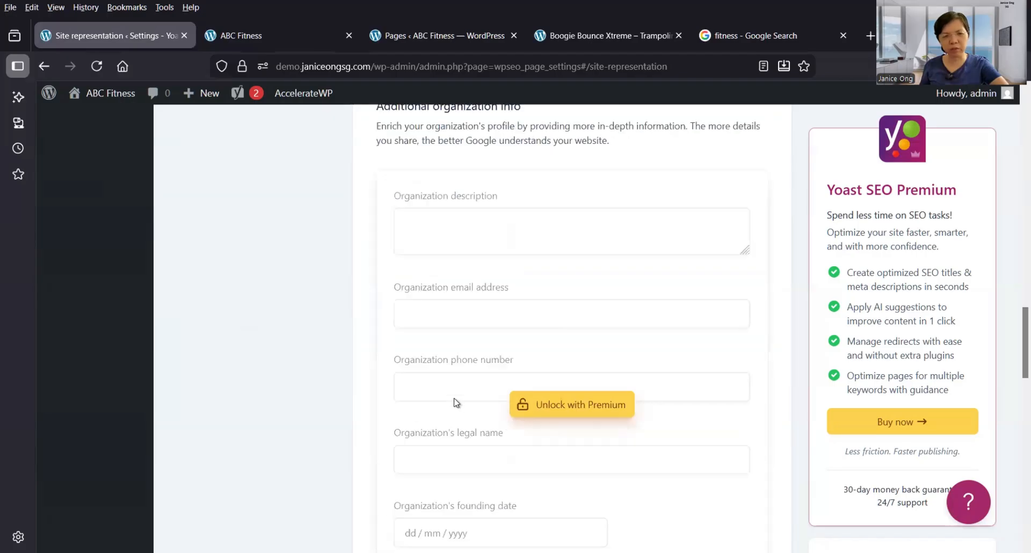
scroll(376, 387, up, 12)
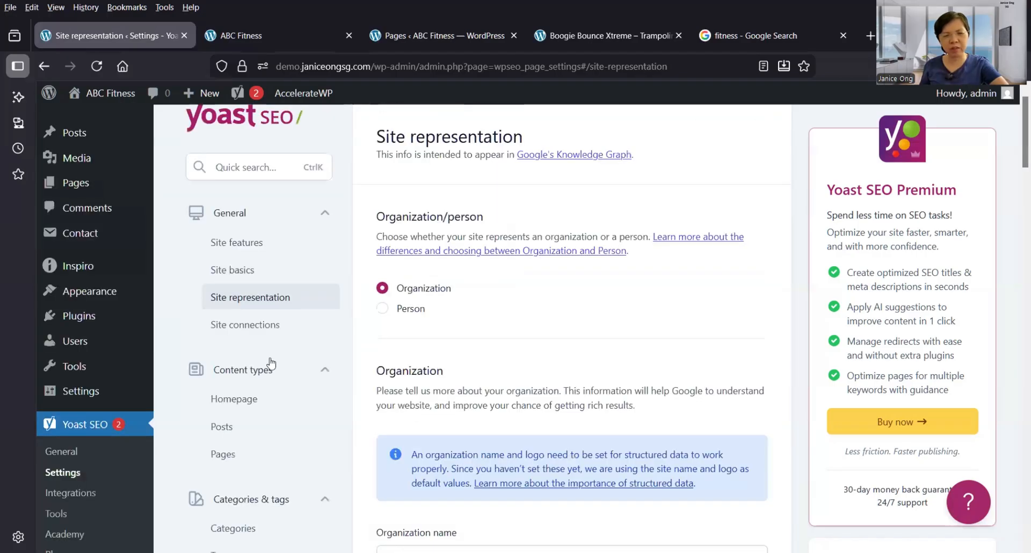
scroll(268, 361, up, 1)
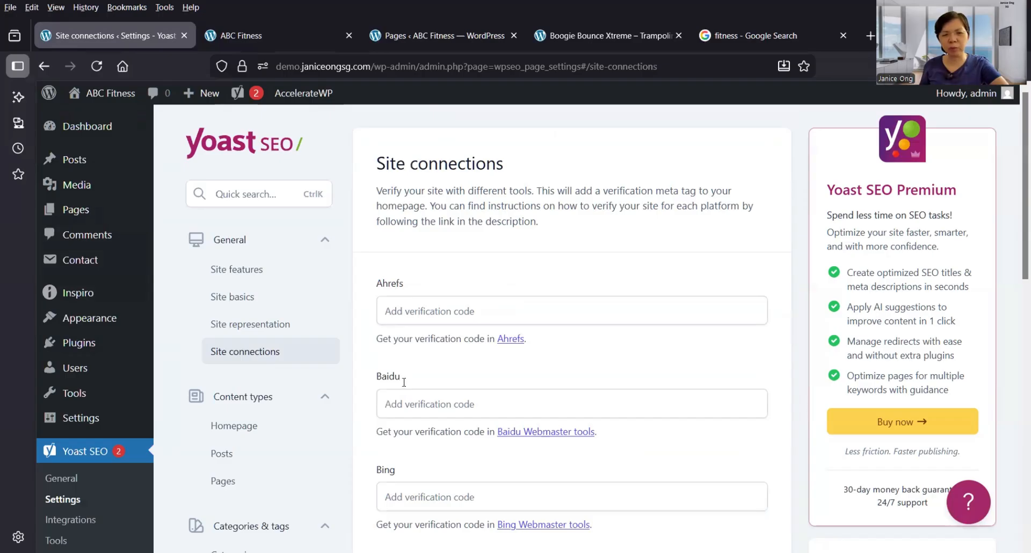
scroll(404, 381, down, 5)
scroll(405, 387, down, 3)
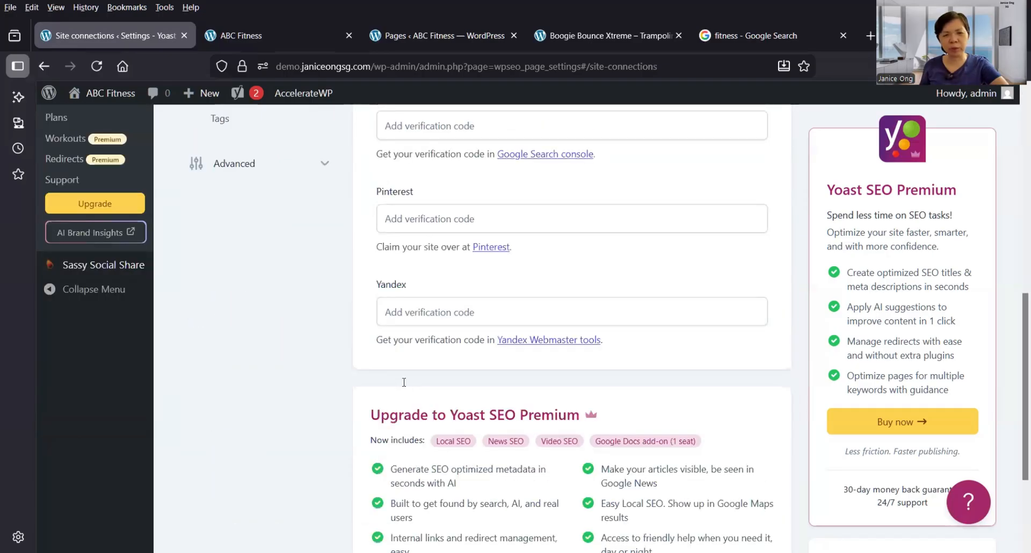
scroll(387, 389, up, 5)
scroll(258, 413, up, 4)
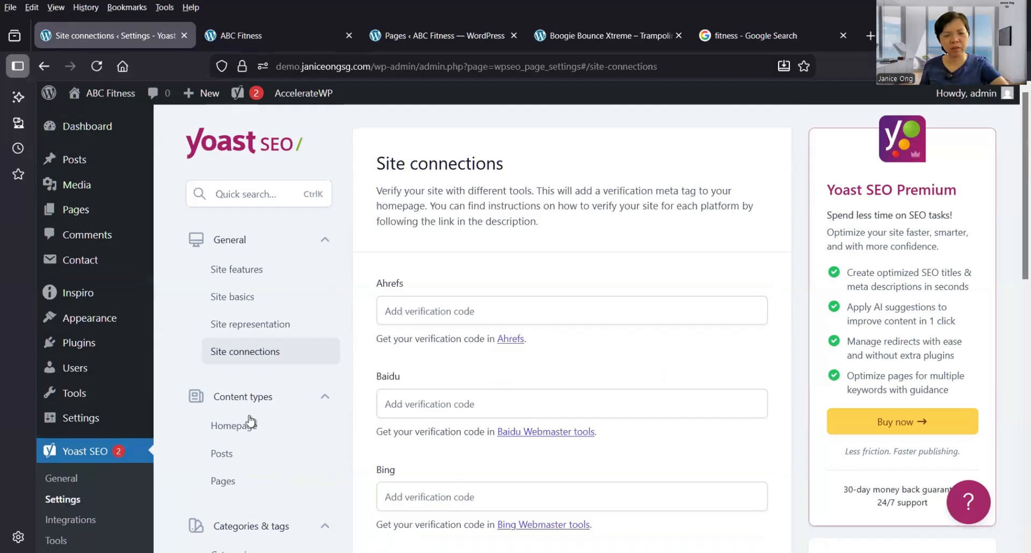
Open the Homepage content type settings and look over what they offer.
click(255, 429)
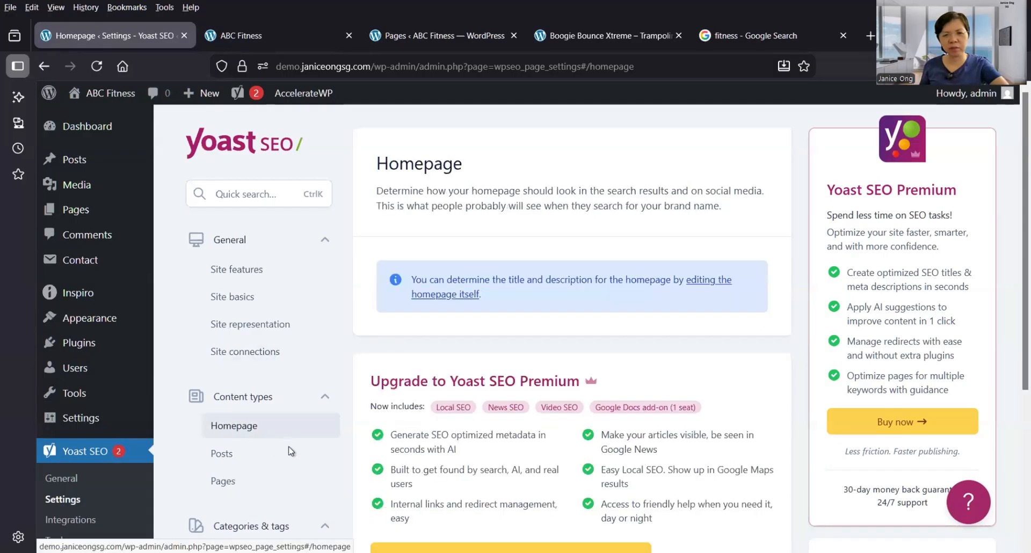
scroll(290, 451, down, 4)
scroll(290, 453, up, 4)
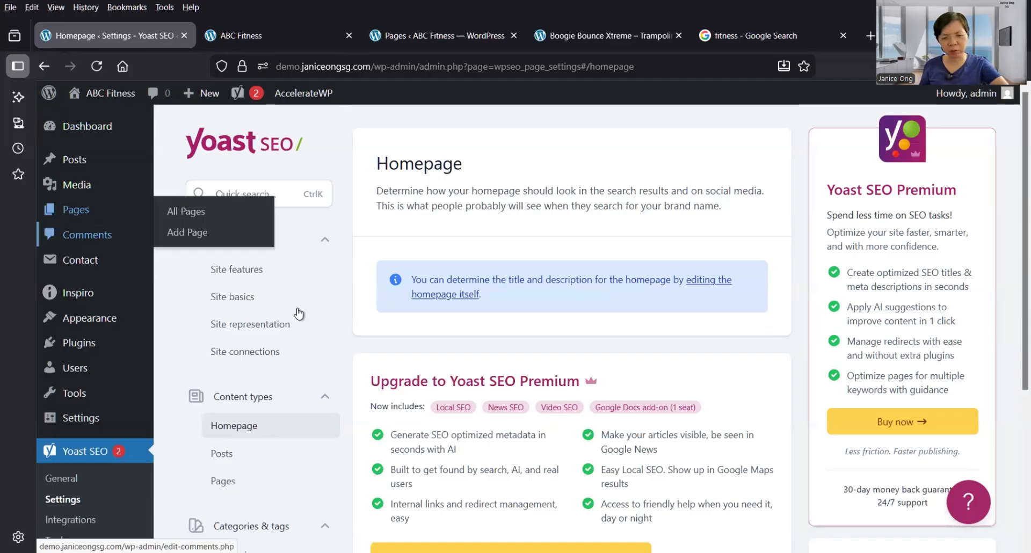
Open the Posts content type settings and examine their search appearance, social media and schema options.
click(221, 455)
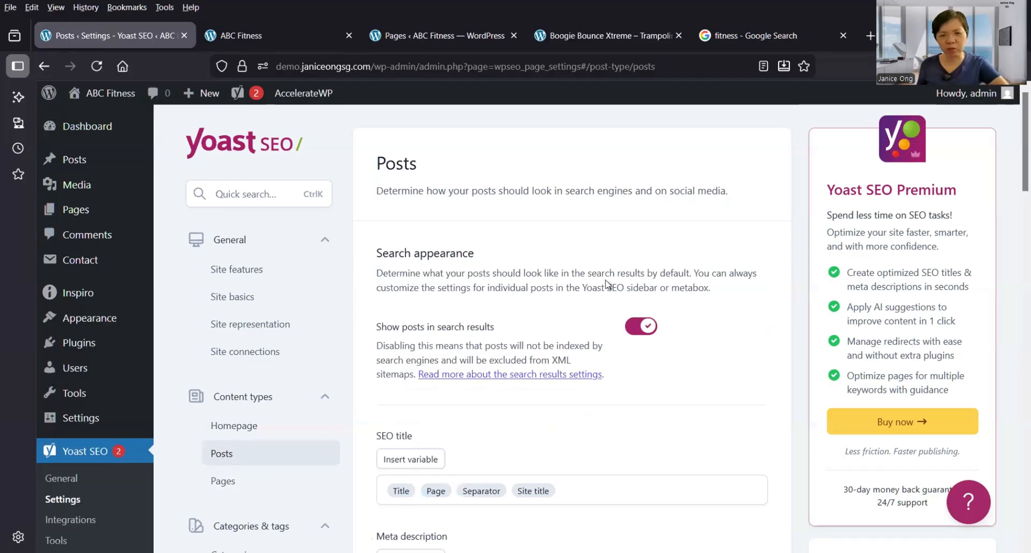
scroll(606, 283, down, 2)
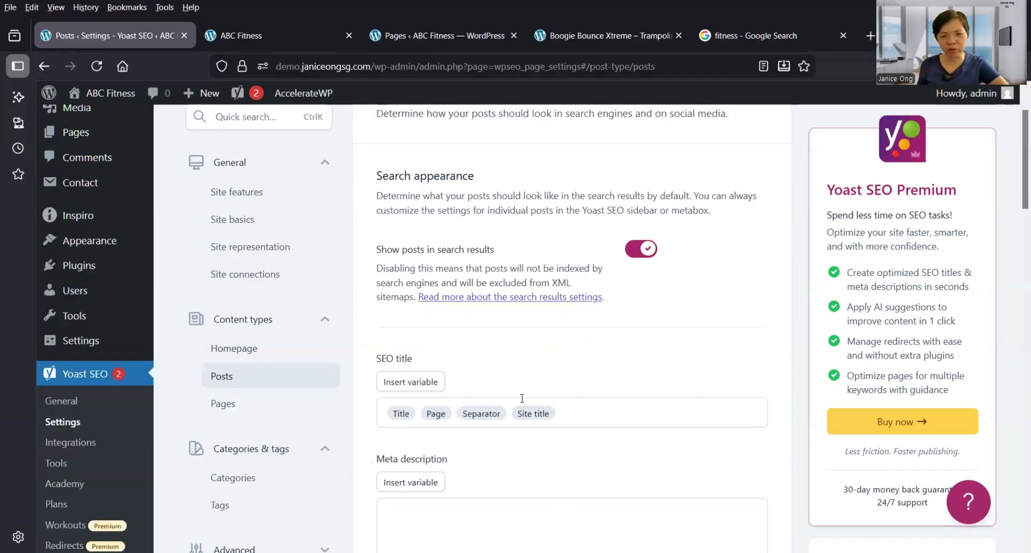
scroll(523, 400, down, 1)
scroll(523, 402, down, 10)
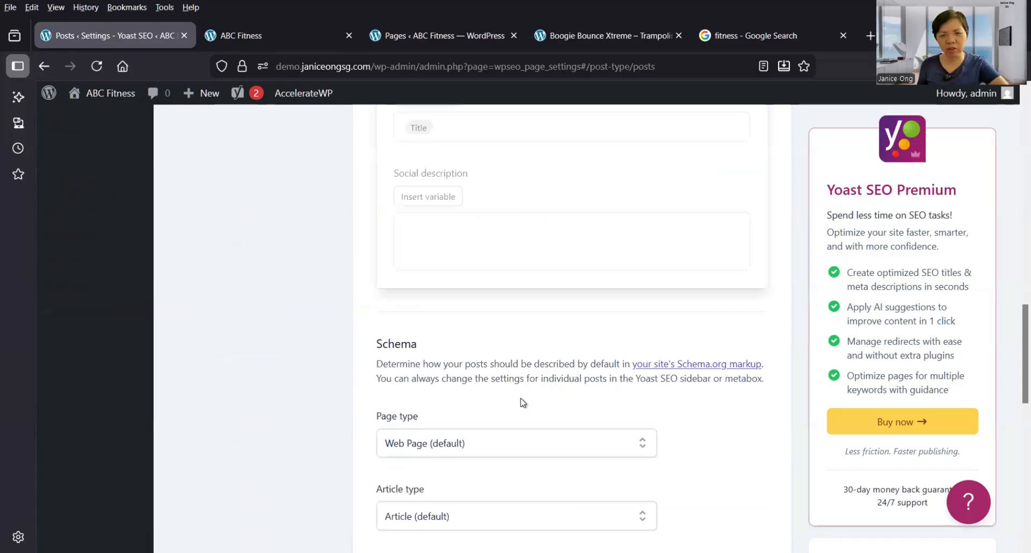
scroll(523, 402, down, 8)
scroll(523, 402, up, 10)
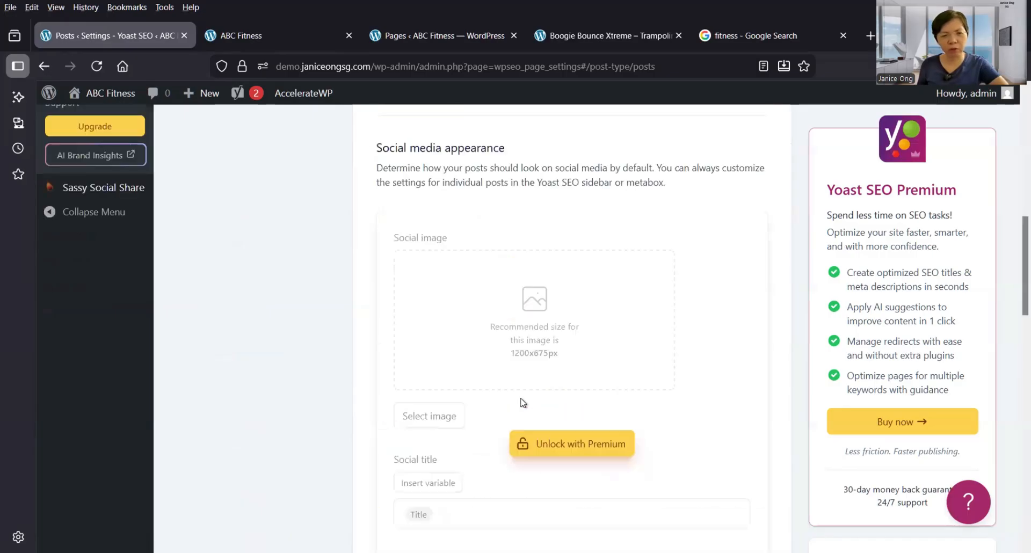
scroll(523, 402, up, 6)
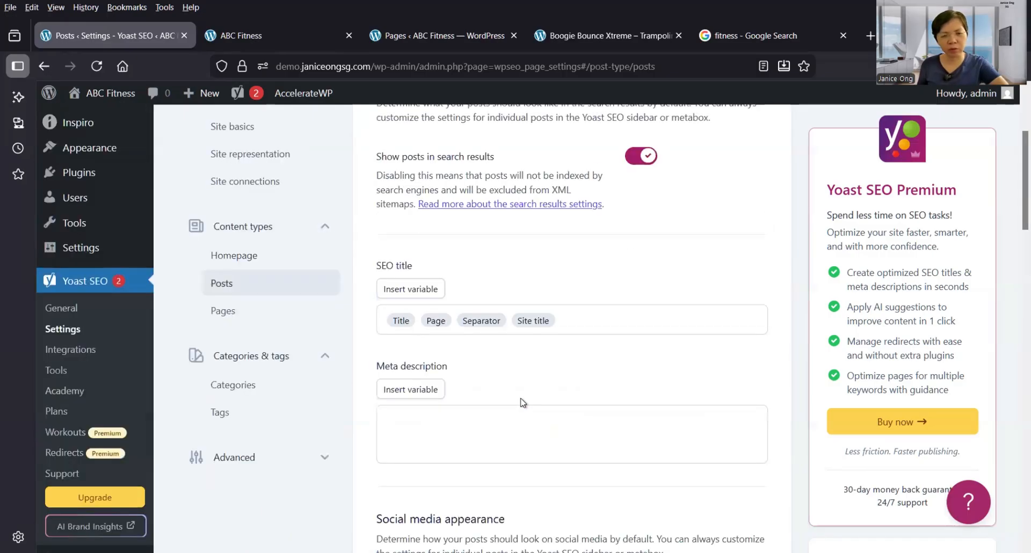
Open the Pages content type settings and examine the search appearance, social media appearance and schema sections.
click(297, 334)
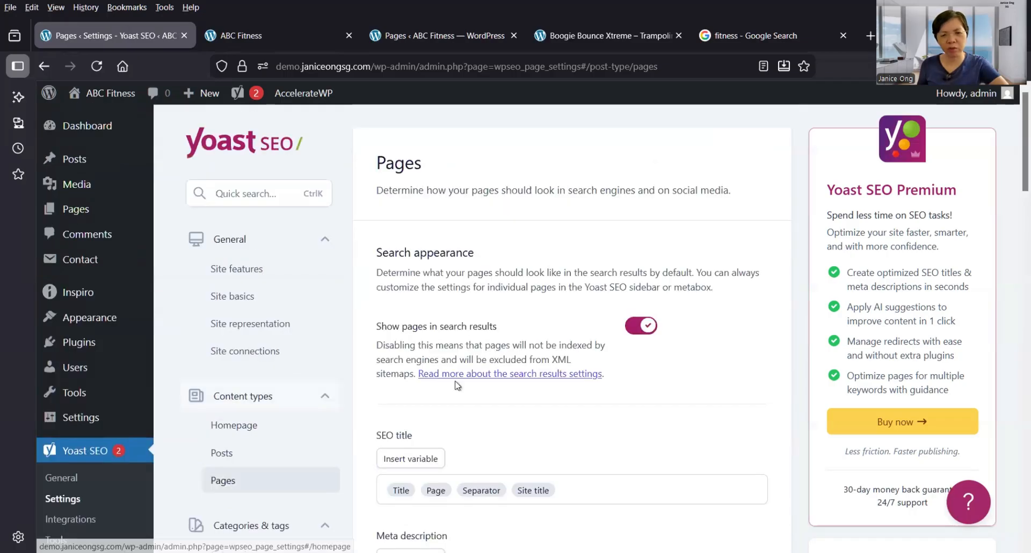
scroll(594, 325, down, 3)
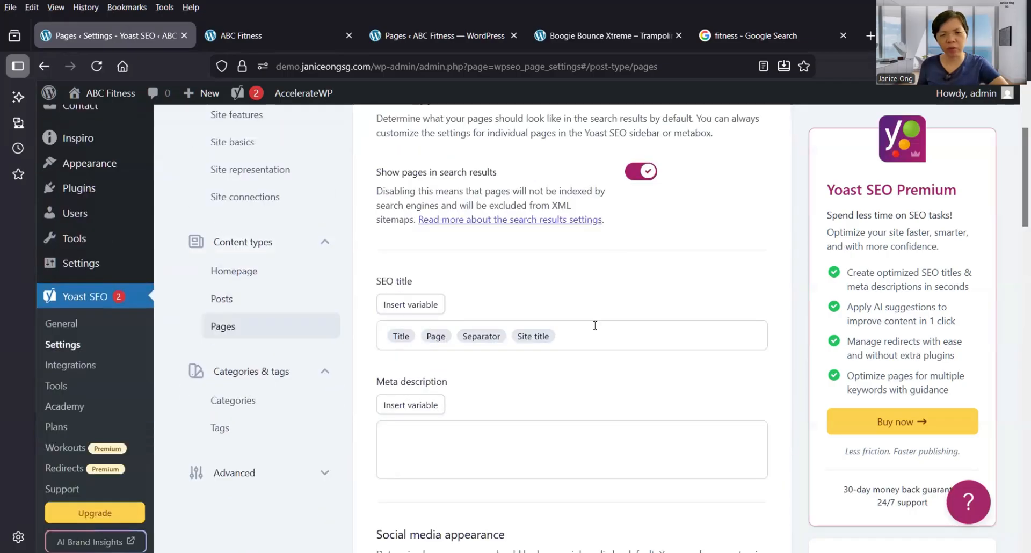
scroll(595, 326, down, 4)
scroll(595, 326, down, 5)
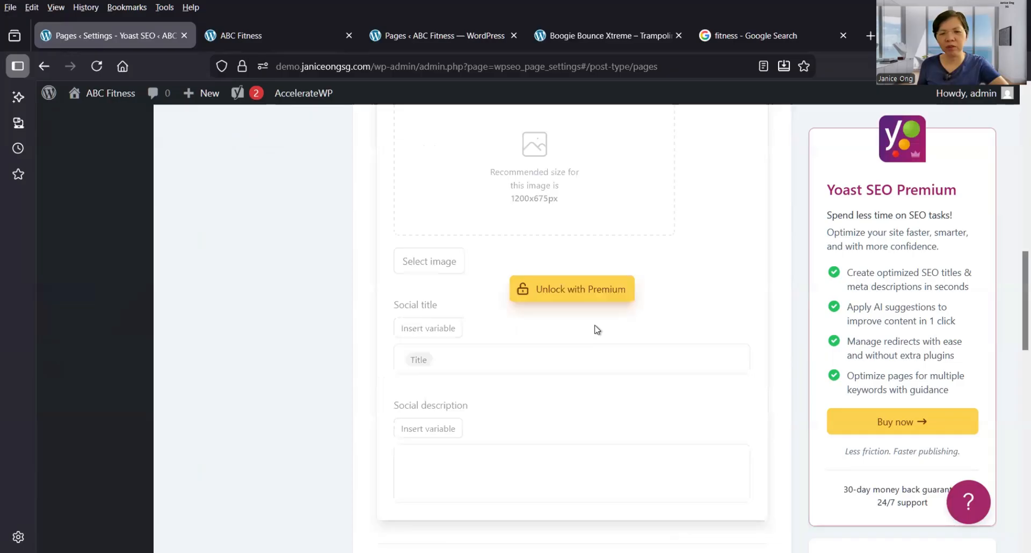
scroll(597, 330, down, 3)
scroll(597, 330, down, 4)
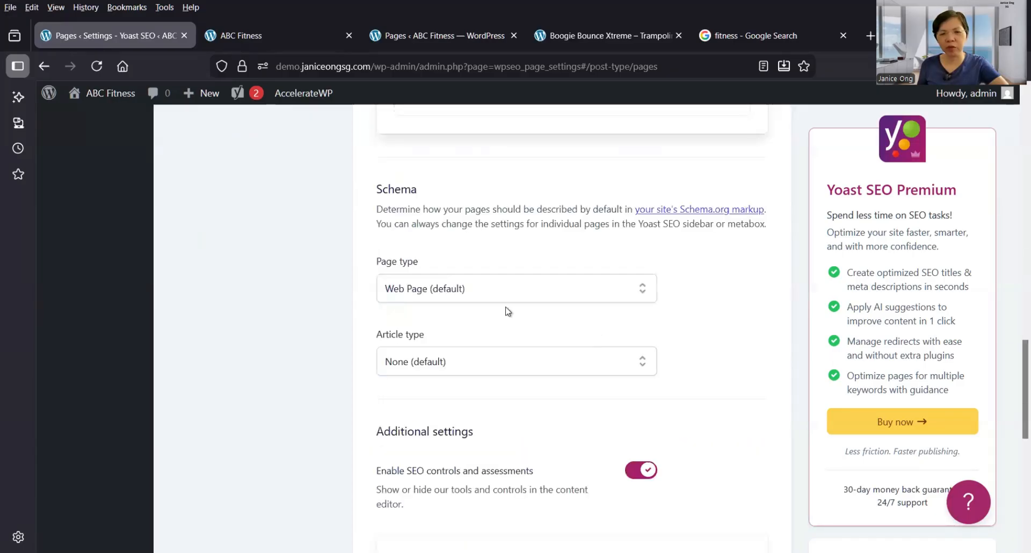
Look through the schema page type choices for pages and the additional settings below without changing them.
click(475, 299)
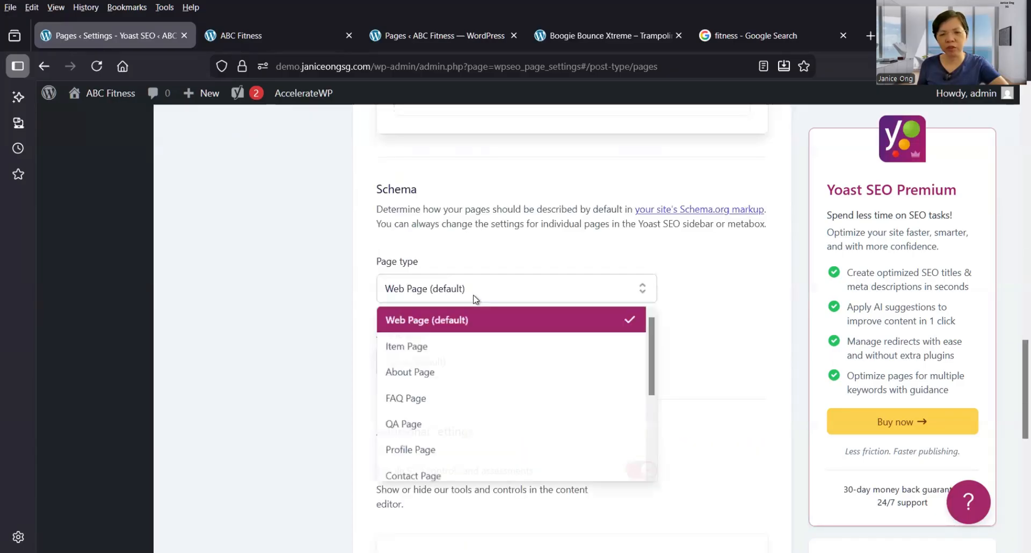
click(474, 299)
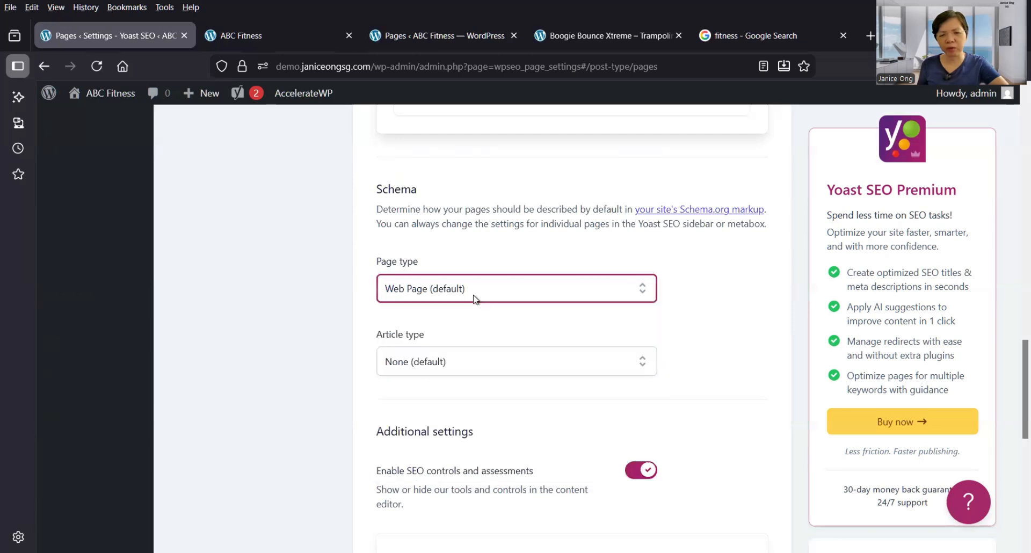
click(475, 300)
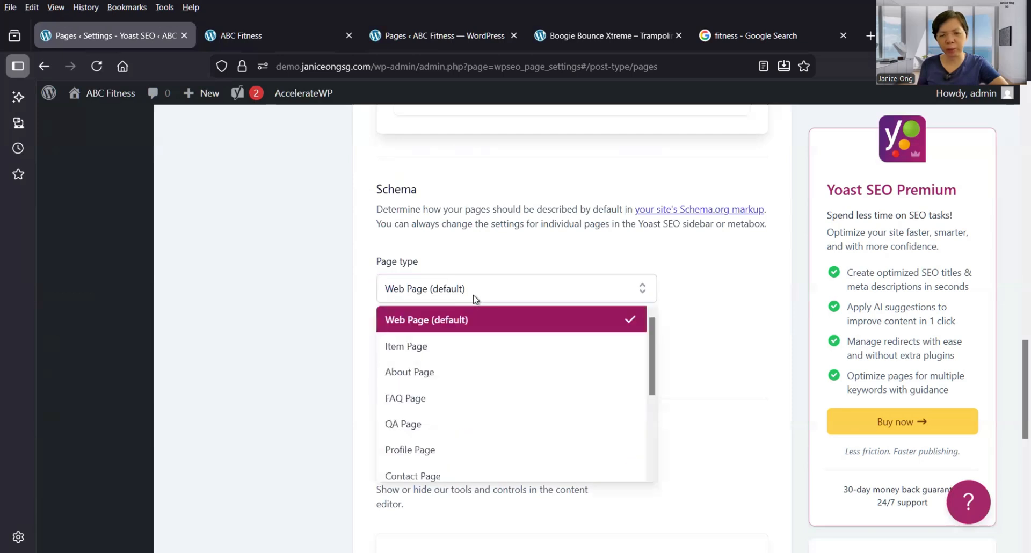
click(339, 363)
scroll(340, 363, down, 5)
scroll(340, 363, down, 2)
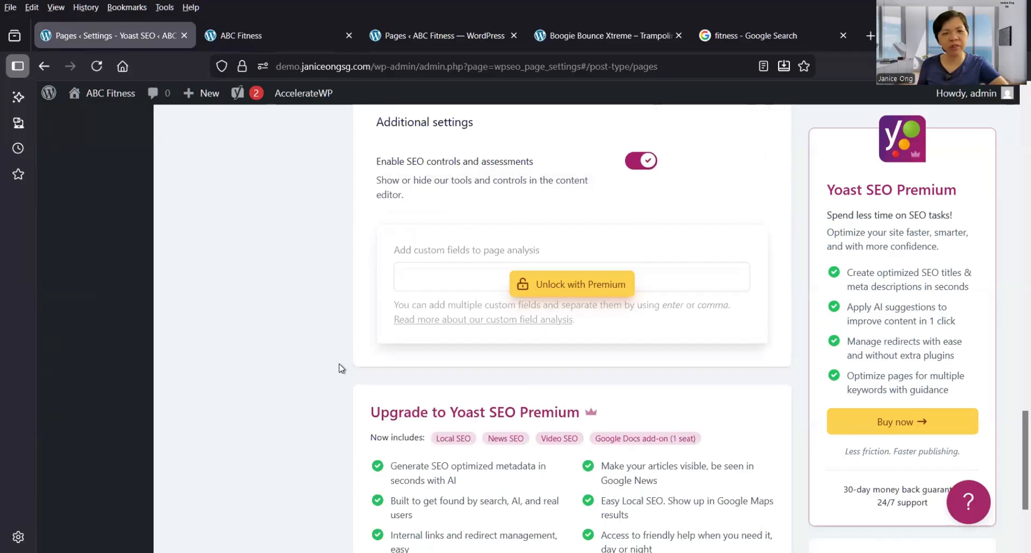
scroll(322, 371, up, 15)
scroll(260, 374, up, 5)
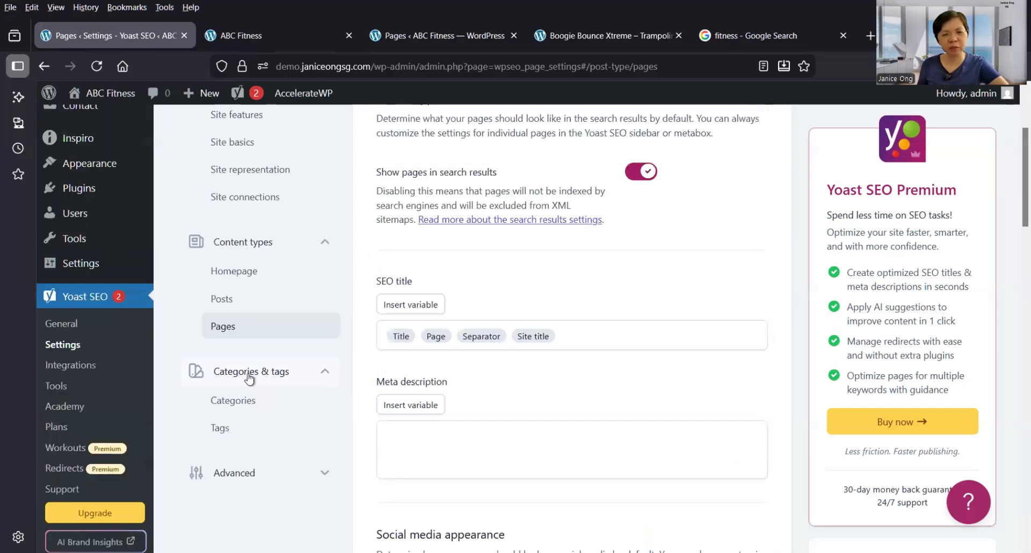
Remove the word "Archives" from the default SEO title for Categories and save the changes.
click(253, 401)
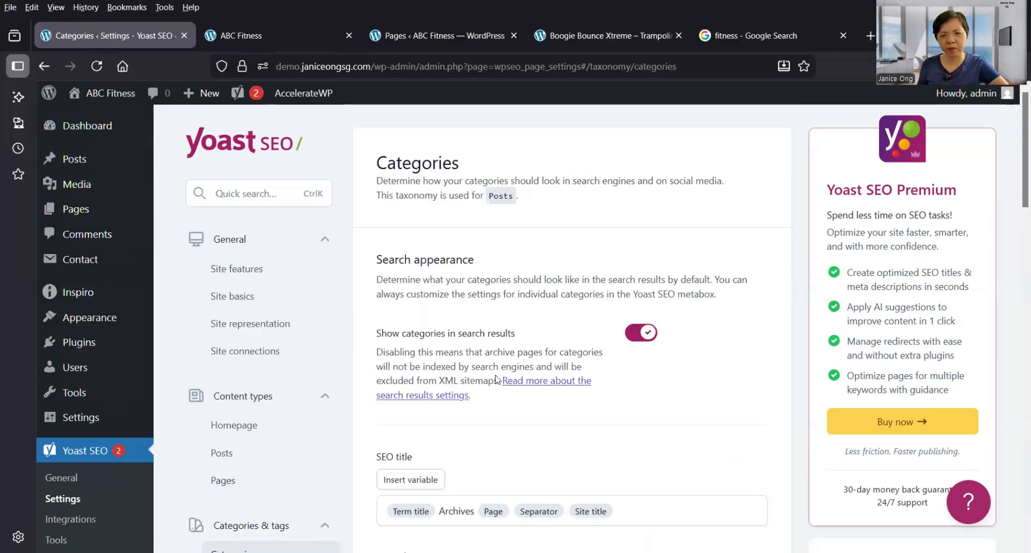
scroll(498, 380, down, 1)
scroll(498, 379, down, 1)
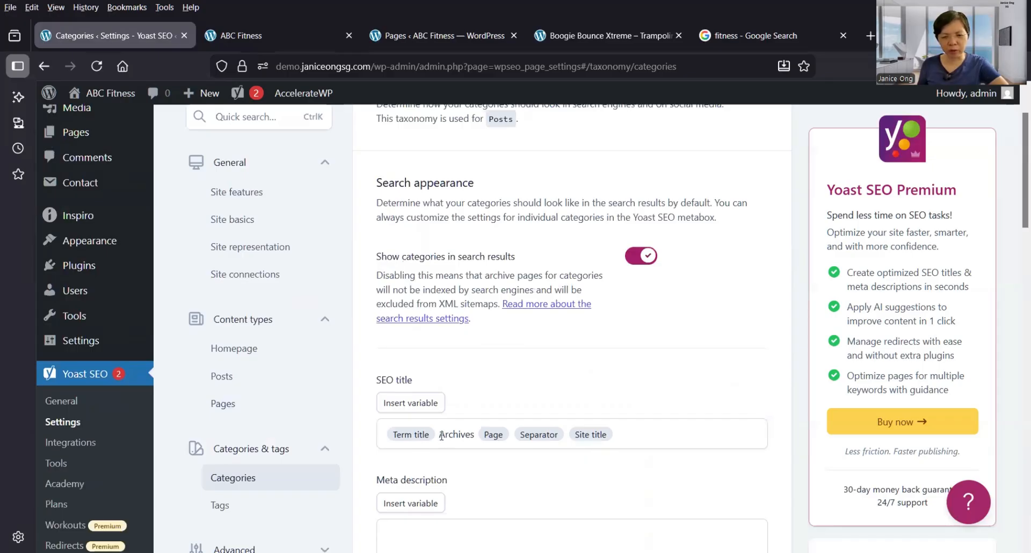
double_click(479, 433)
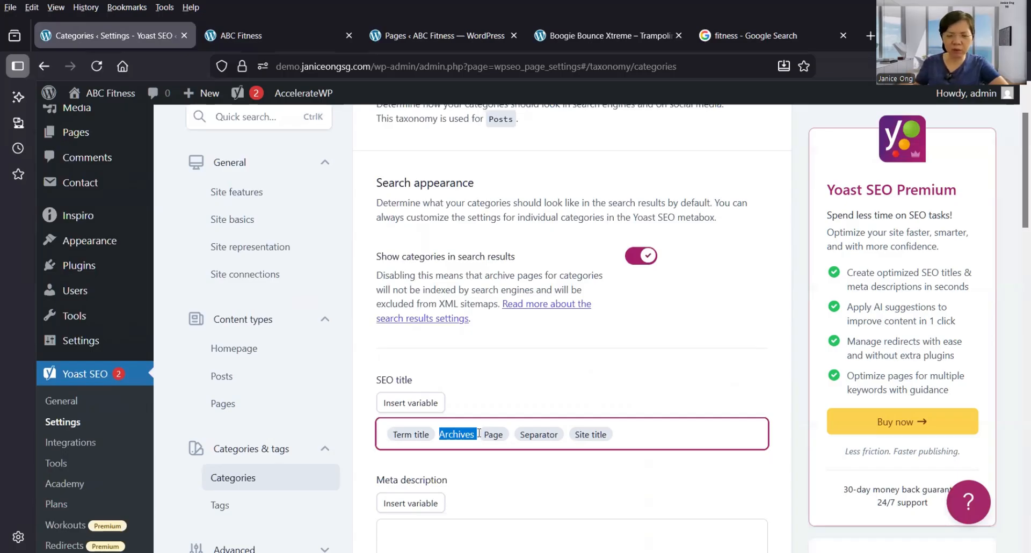
key(BackSpace)
click(419, 510)
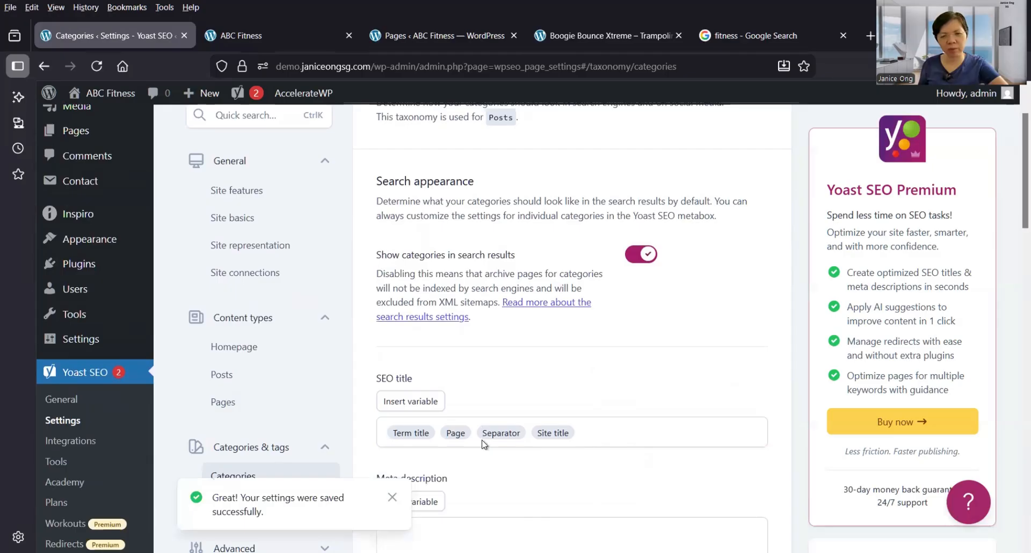
Check the additional settings for Categories and open the Tags settings.
scroll(483, 443, down, 10)
scroll(483, 440, down, 4)
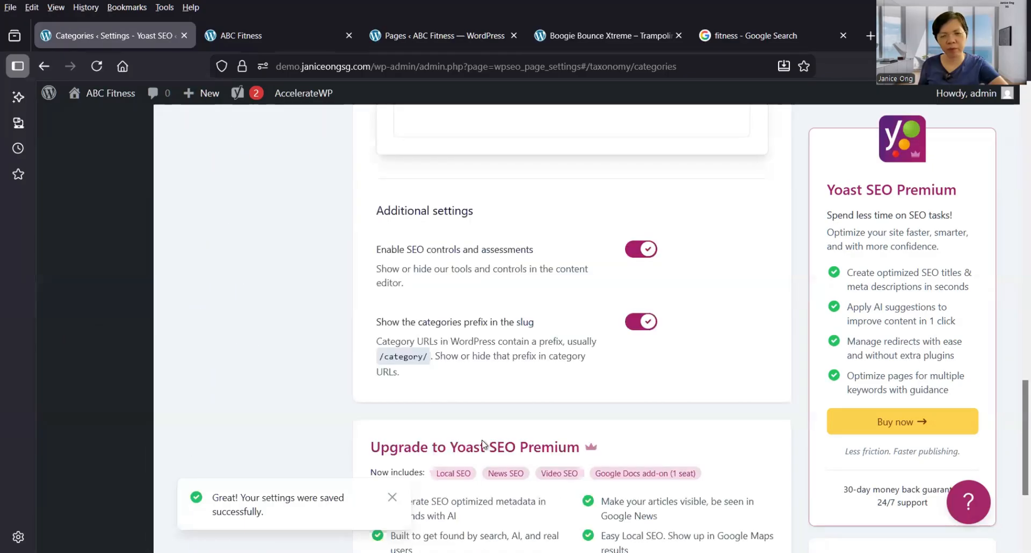
scroll(483, 442, down, 3)
scroll(483, 444, up, 15)
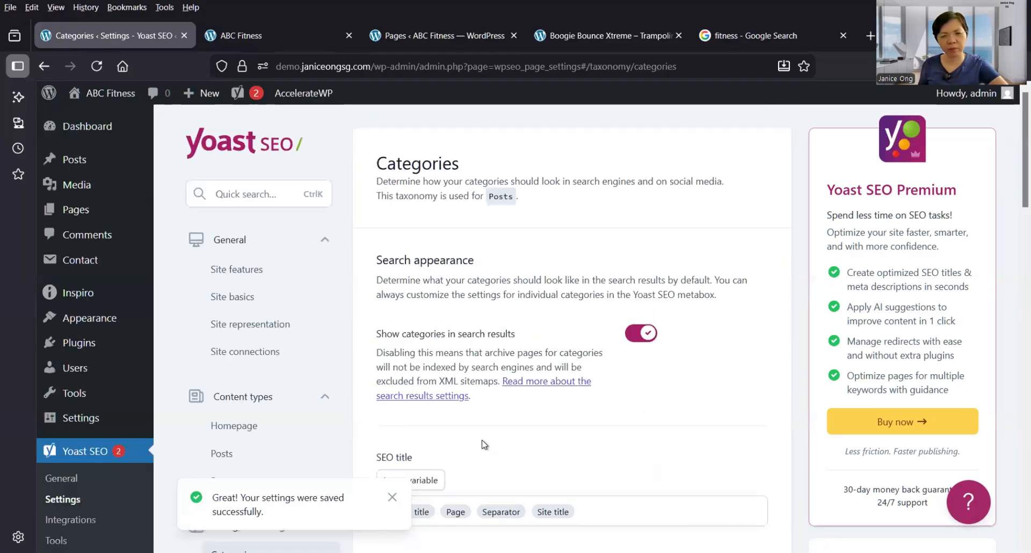
scroll(231, 358, down, 5)
click(227, 350)
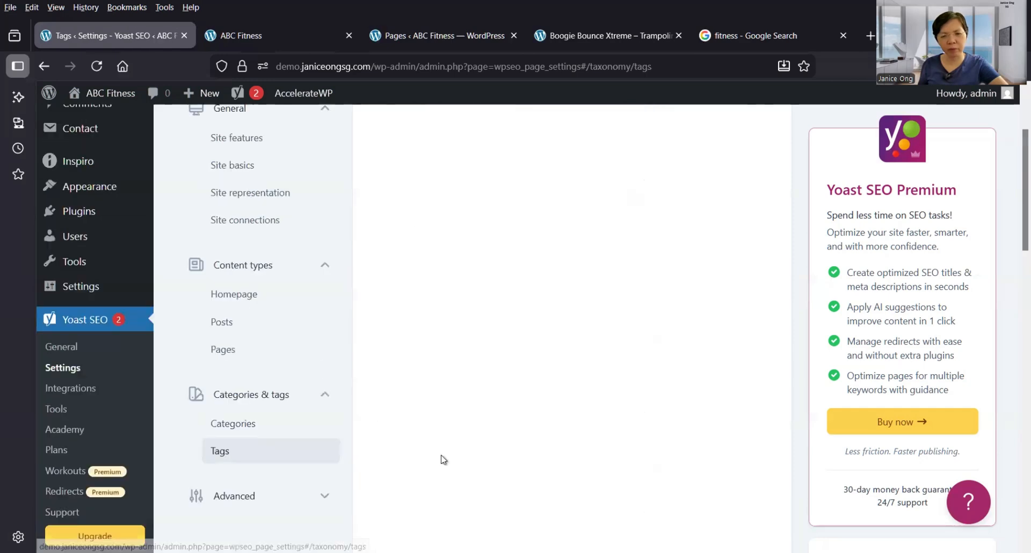
Remove the word "Archives" from the default SEO title for Tags and save the changes.
scroll(444, 357, down, 3)
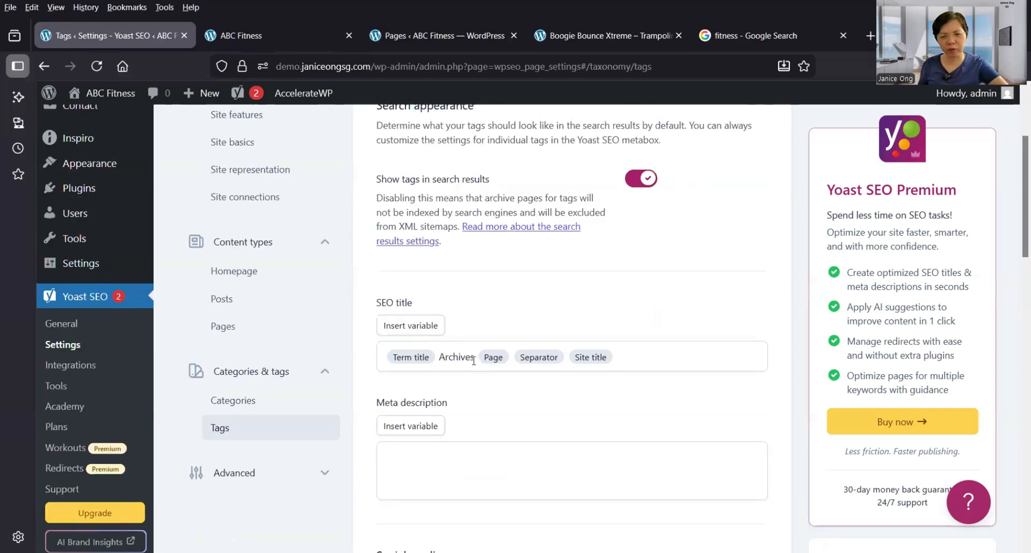
drag(439, 358, 461, 358)
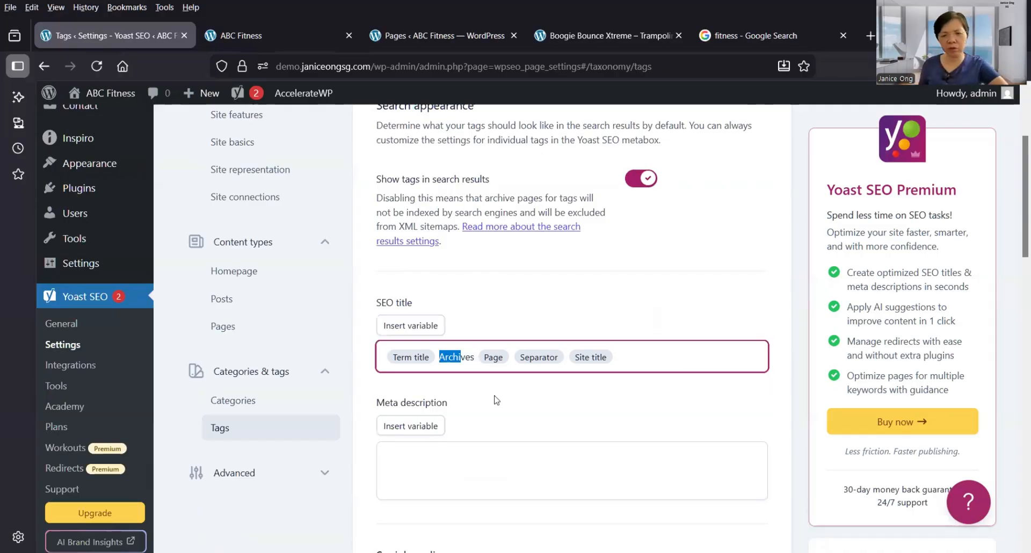
key(BackSpace)
click(411, 516)
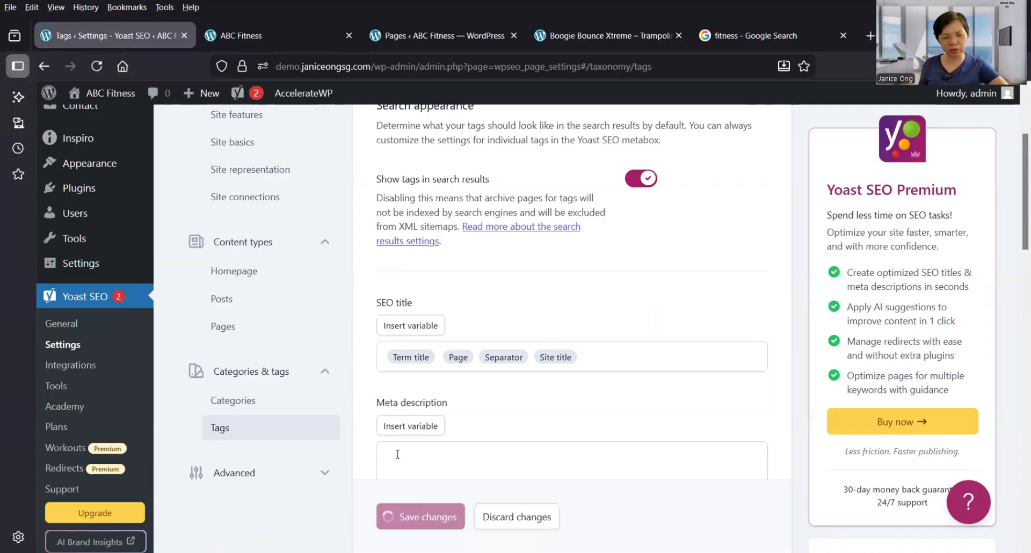
Expand the Advanced settings and look through the Breadcrumbs options without changing them.
click(316, 473)
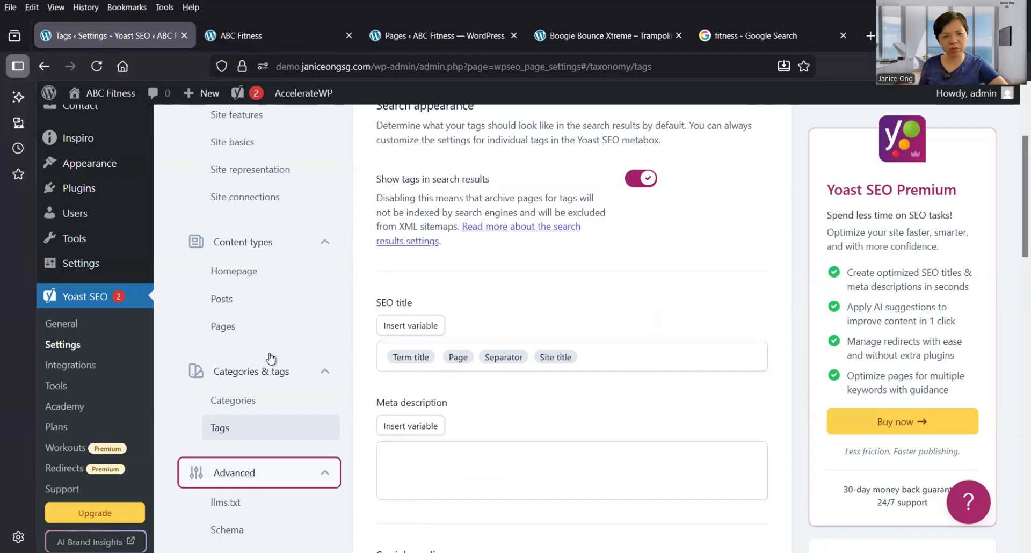
scroll(271, 359, down, 4)
scroll(272, 333, down, 2)
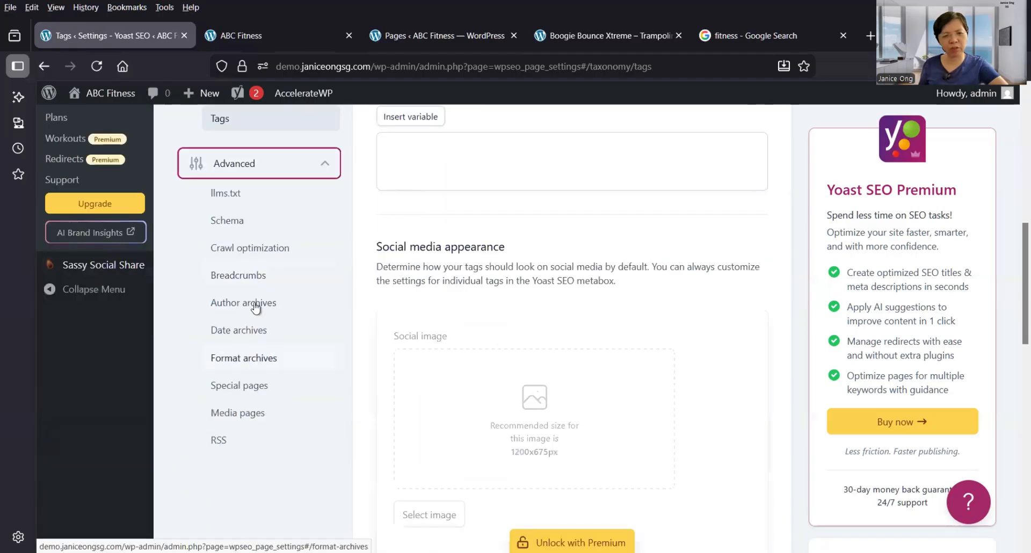
scroll(269, 330, up, 3)
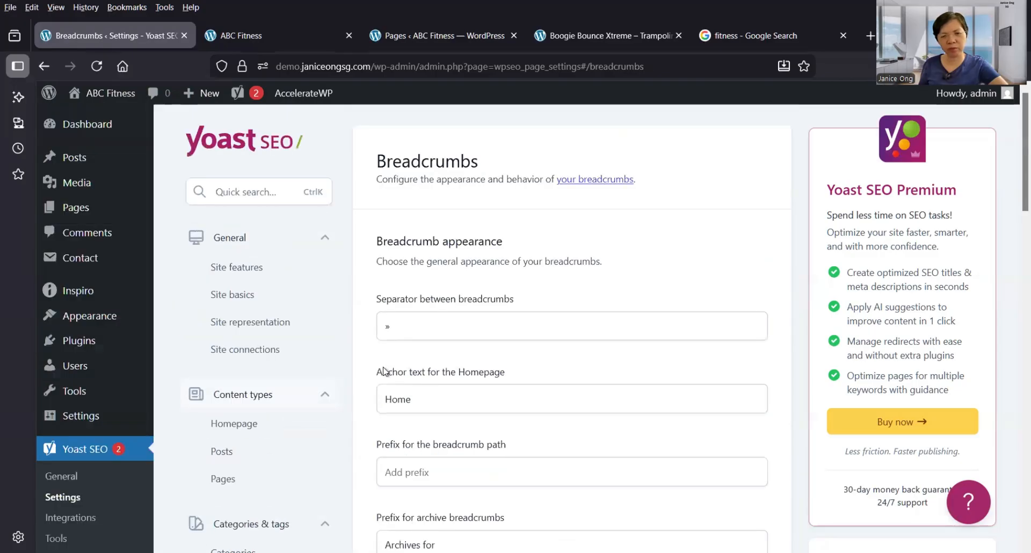
scroll(381, 344, down, 5)
scroll(314, 433, down, 4)
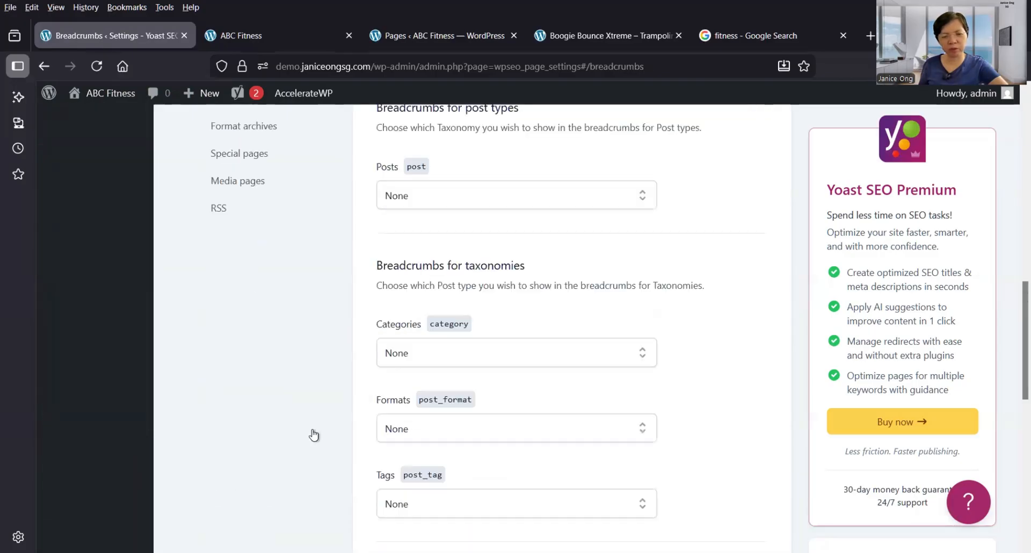
scroll(314, 434, up, 8)
scroll(311, 437, up, 1)
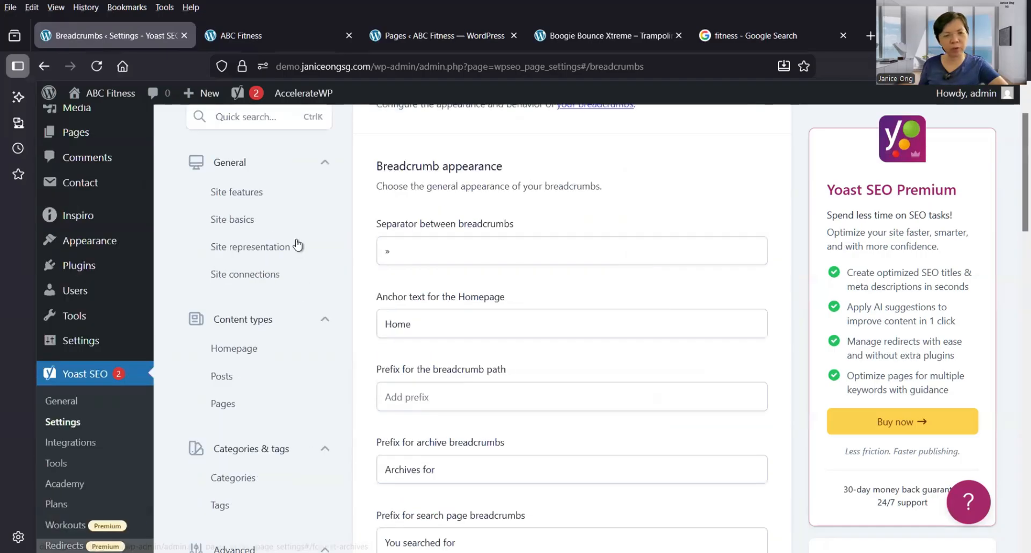
scroll(299, 246, down, 5)
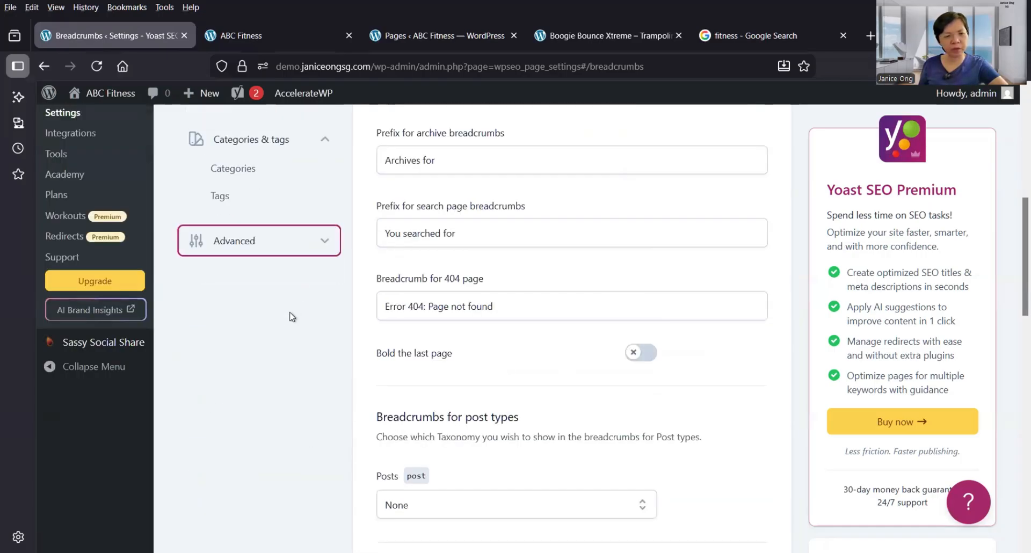
scroll(289, 317, up, 7)
scroll(135, 323, down, 3)
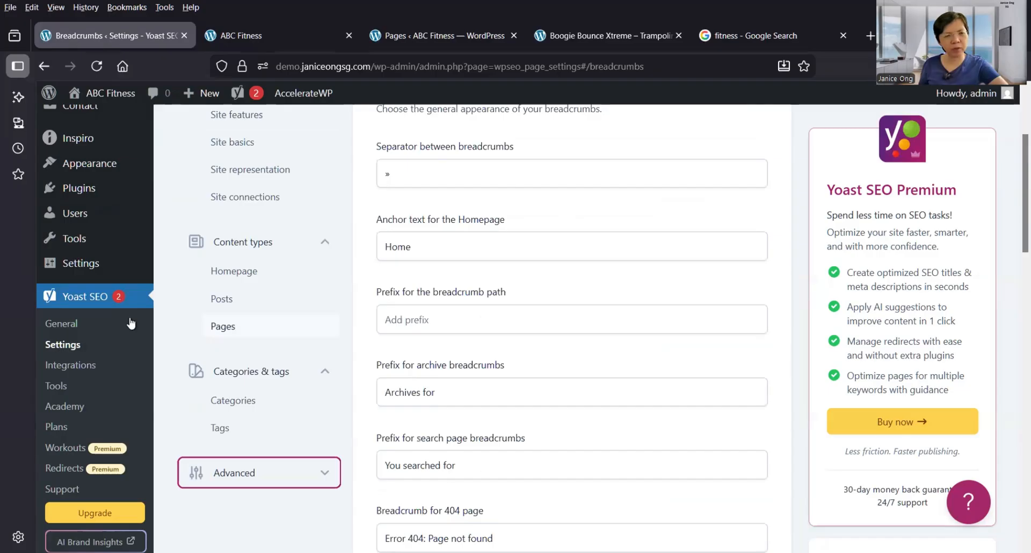
scroll(131, 323, up, 3)
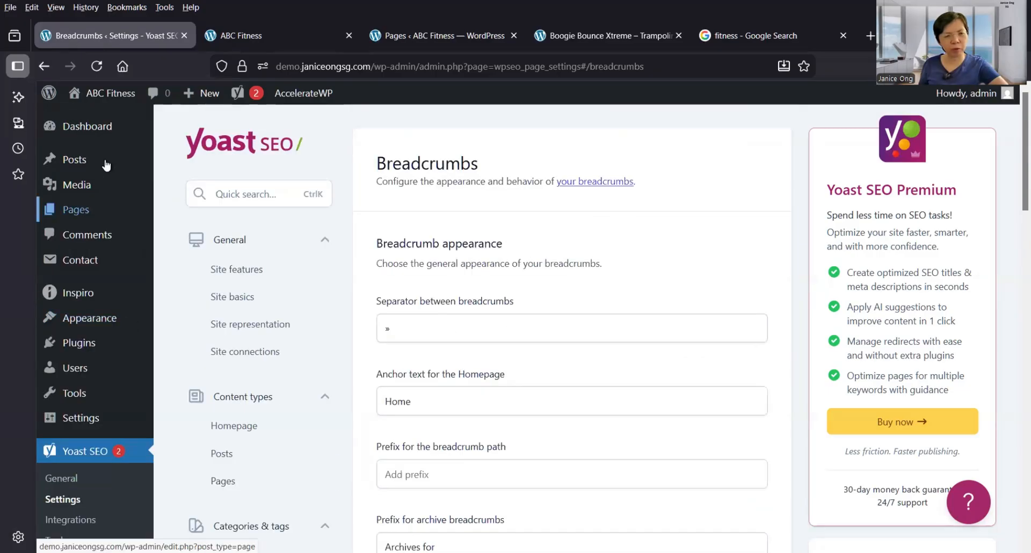
Open the "Boogie Bounce Xtreme - Trampoline Fitness" post for editing and go to its Yoast SEO section.
mouse_move(107, 166)
click(178, 168)
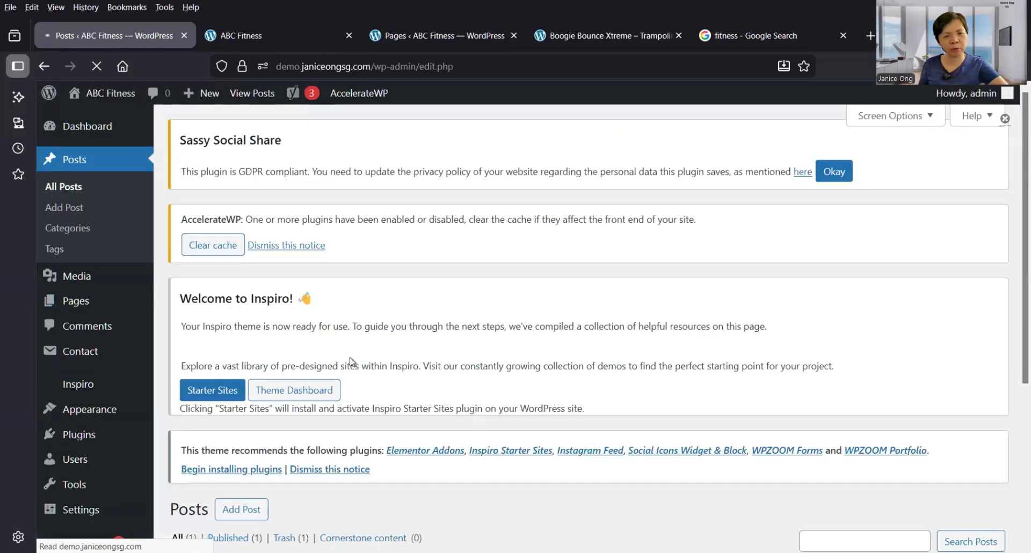
scroll(350, 359, down, 5)
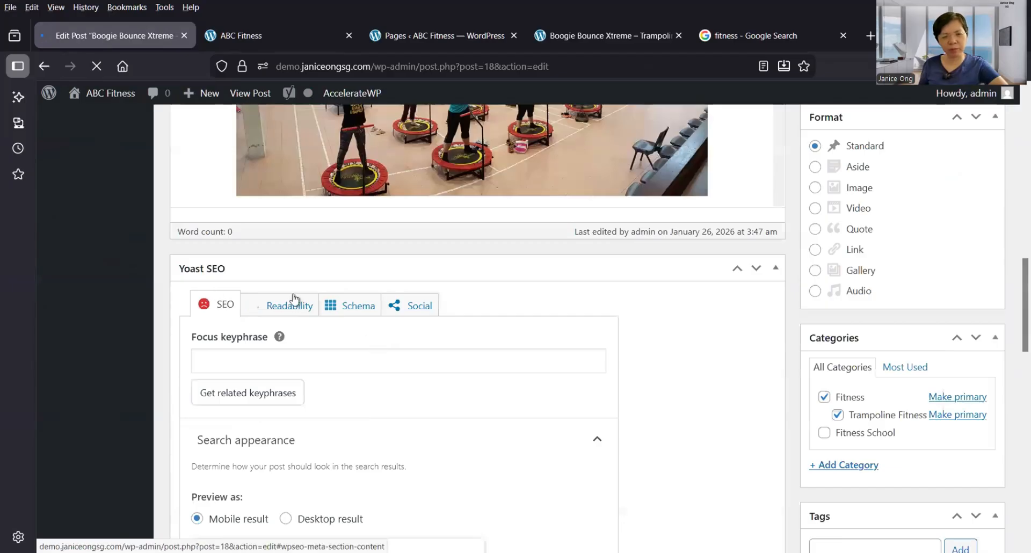
scroll(293, 301, down, 4)
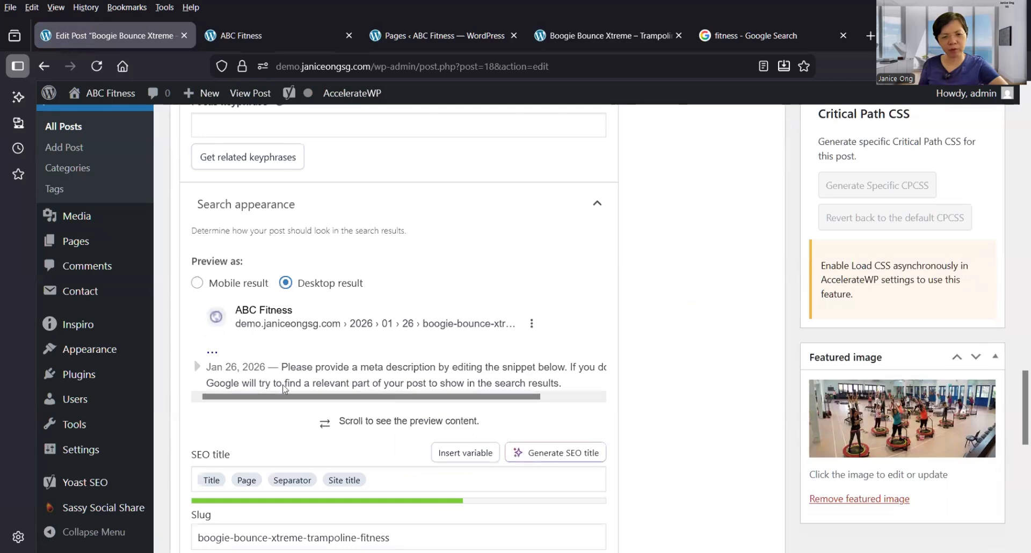
Examine the Title, Page, Separator and Site title variables in the post's SEO title and compare them with the post title.
scroll(284, 387, down, 3)
double_click(247, 362)
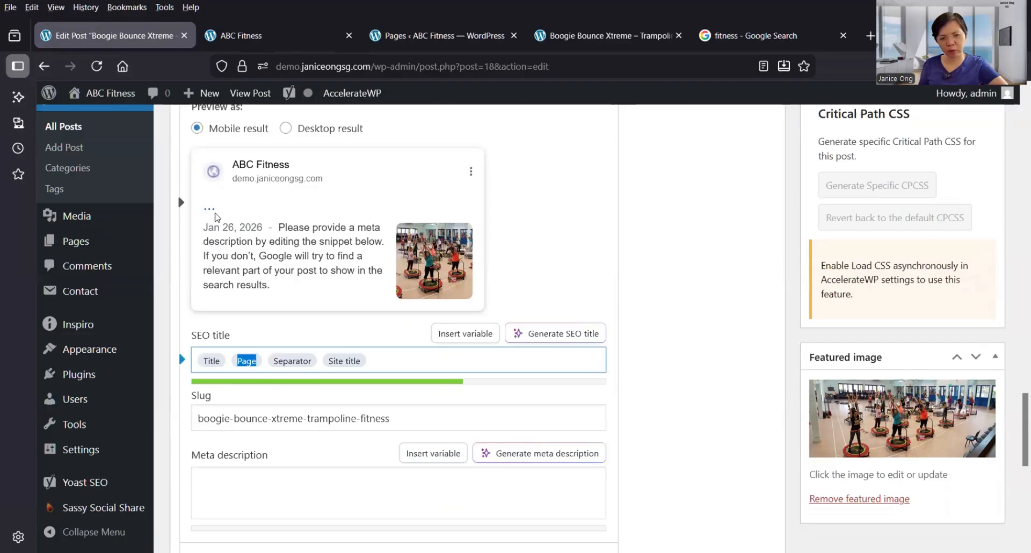
double_click(211, 362)
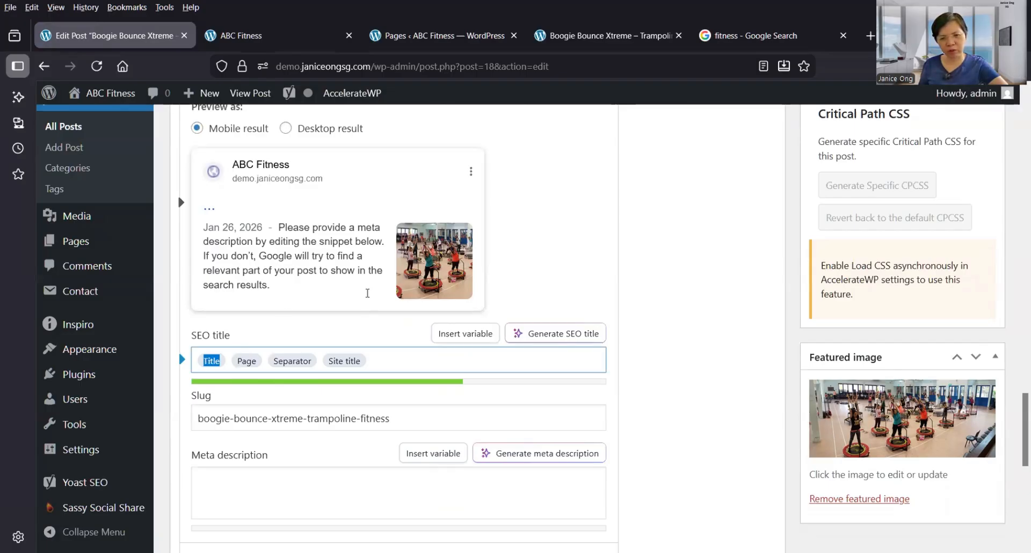
scroll(367, 295, up, 20)
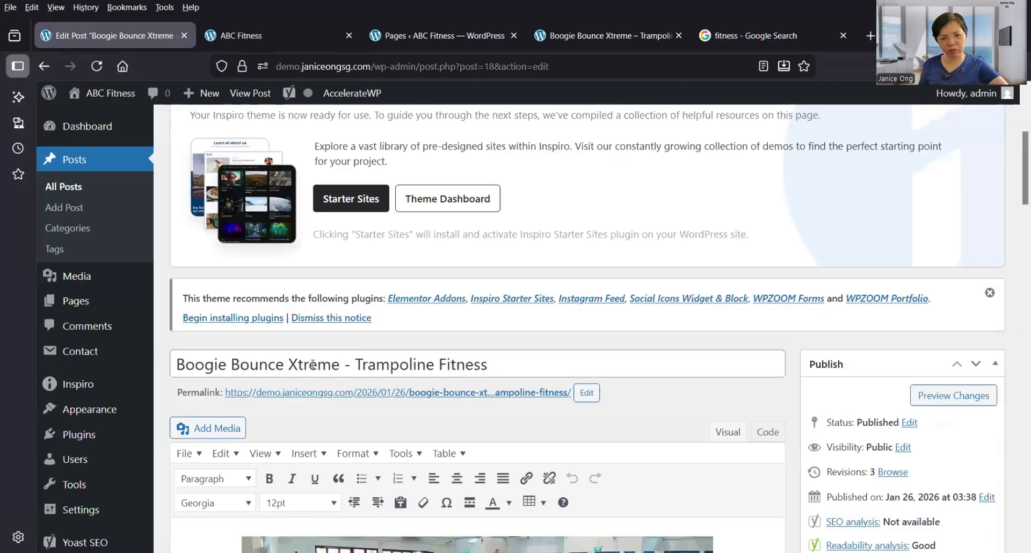
click(310, 365)
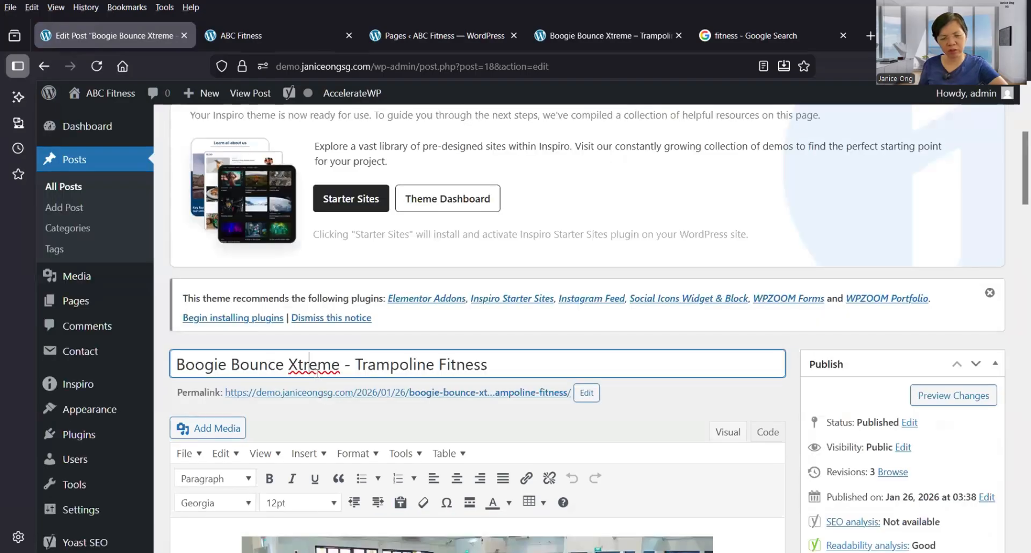
scroll(317, 376, down, 20)
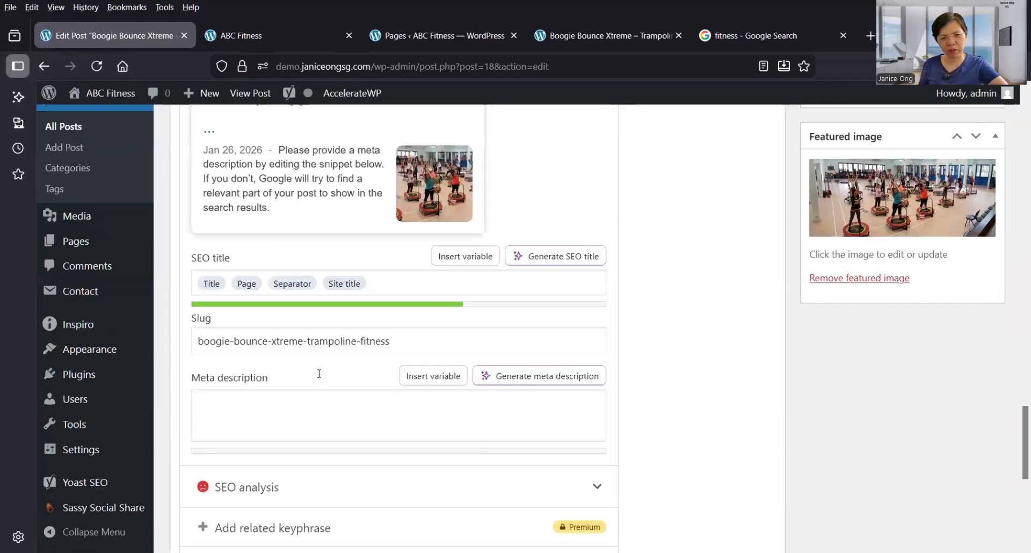
scroll(240, 361, up, 2)
click(240, 360)
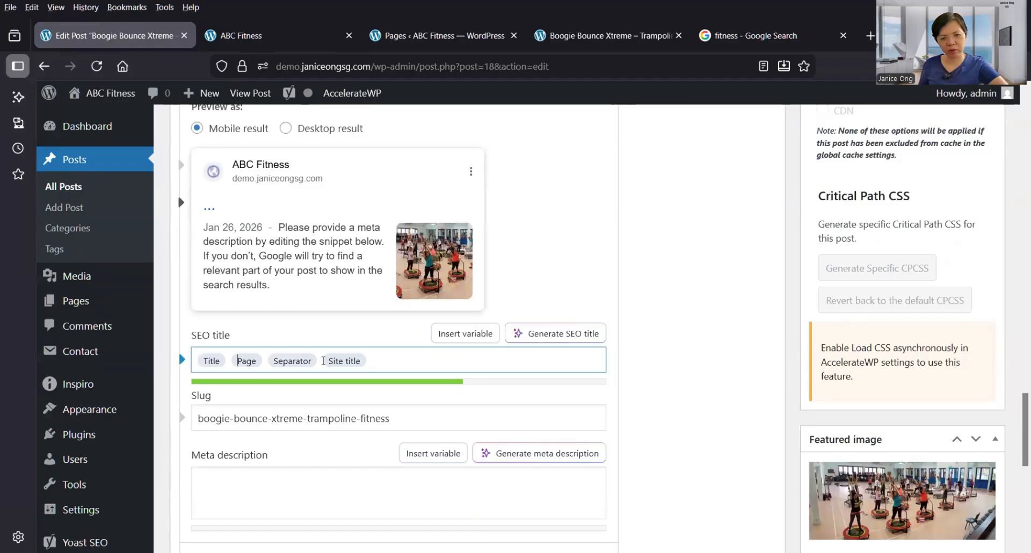
double_click(345, 361)
double_click(294, 361)
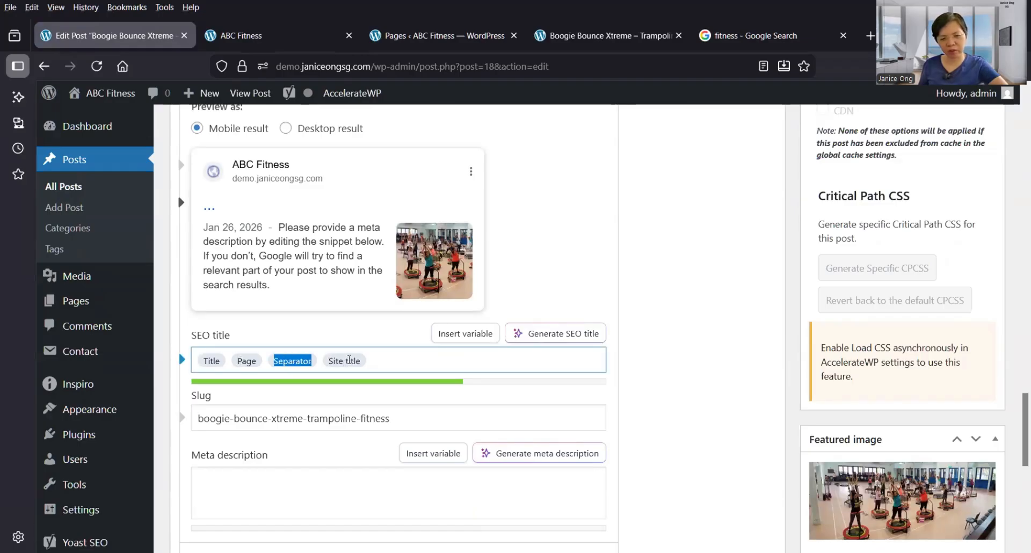
double_click(349, 361)
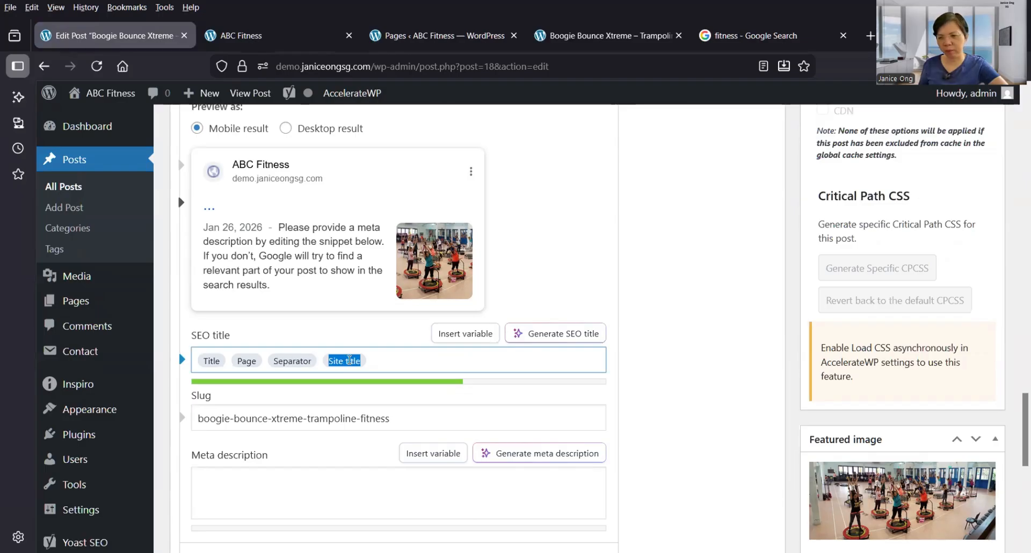
Delete the Site title variable from the post's SEO title and insert it again after the separator.
key(ctrl+a)
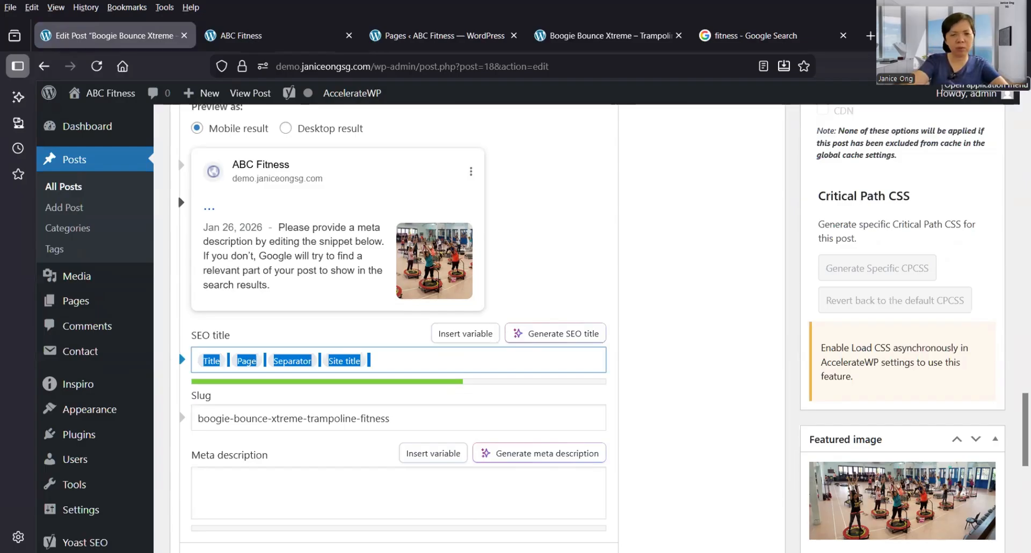
key(BackSpace)
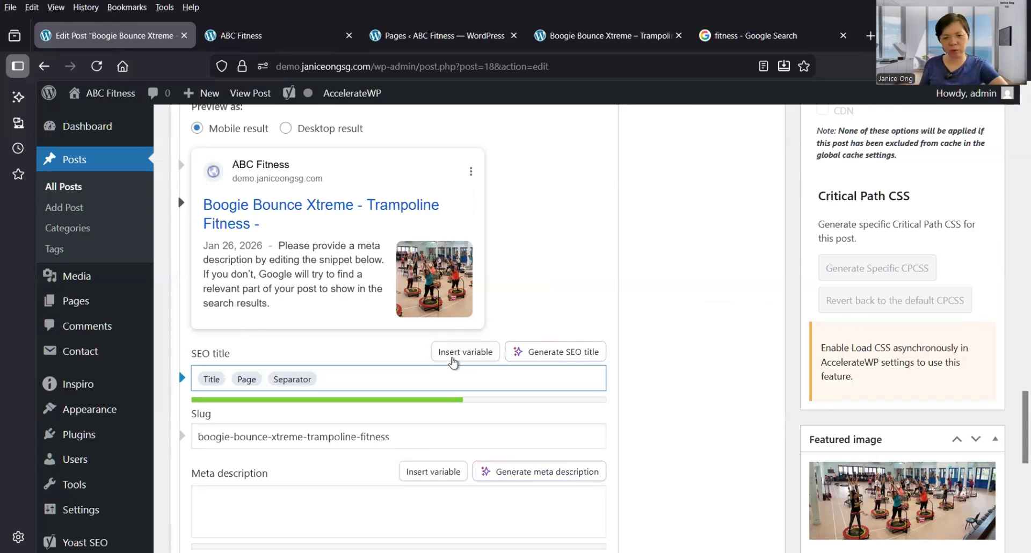
text(%)
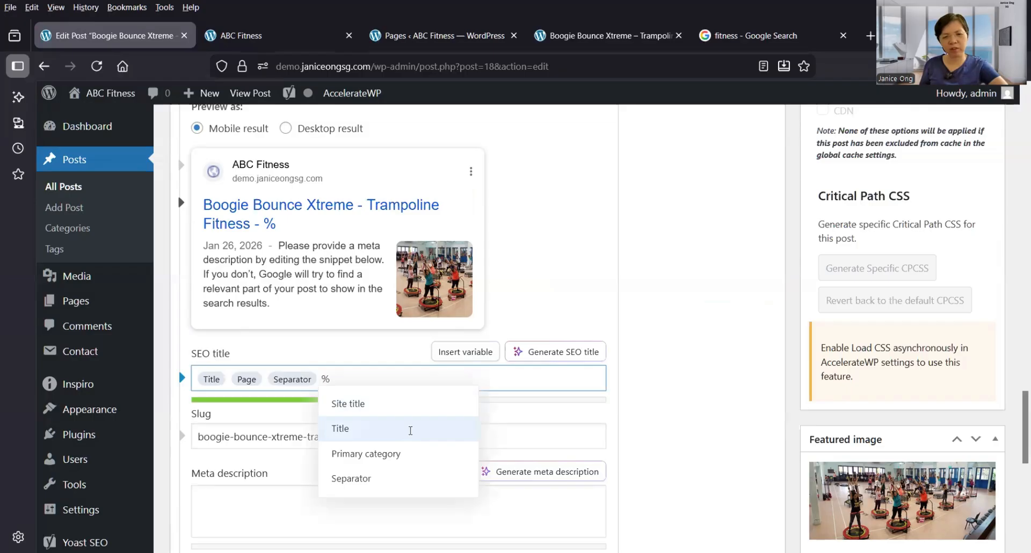
scroll(410, 433, down, 2)
click(393, 335)
scroll(394, 335, up, 4)
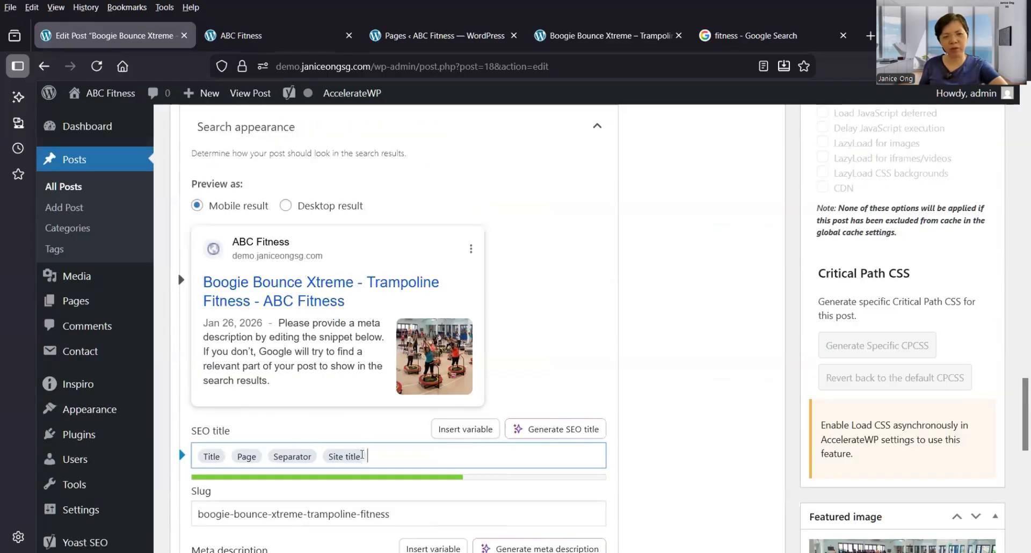
Remove the Title variable from the start of the post's SEO title.
key(ctrl+a)
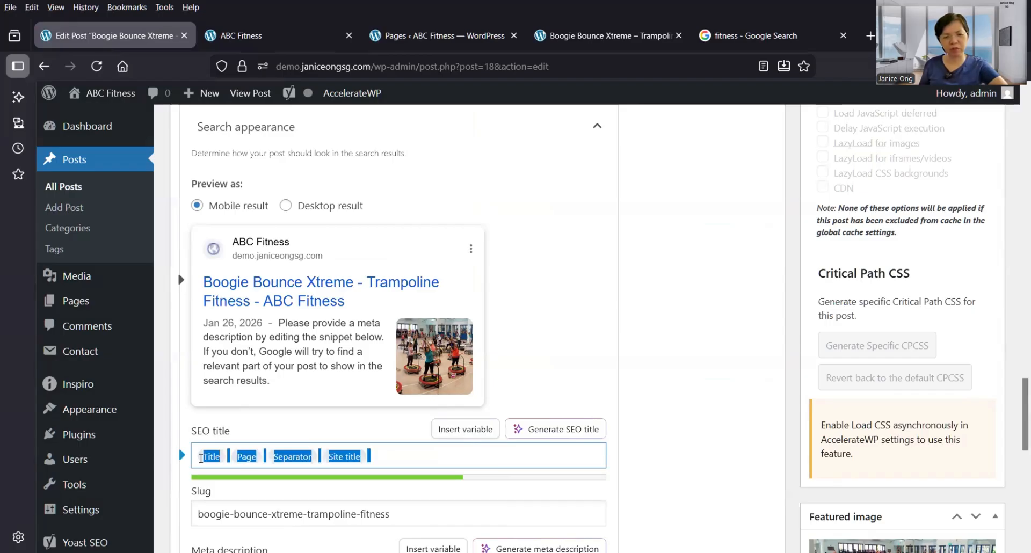
click(220, 454)
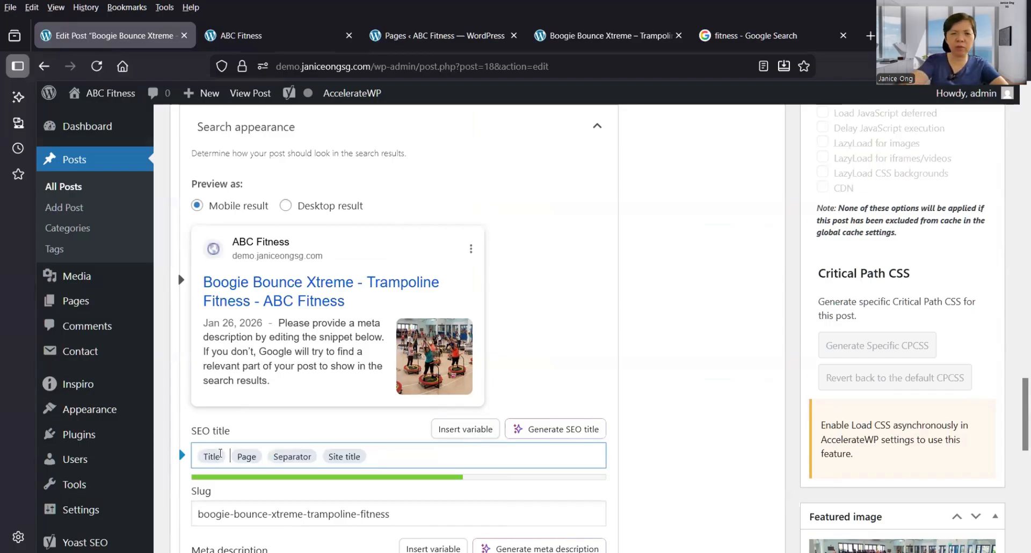
key(BackSpace)
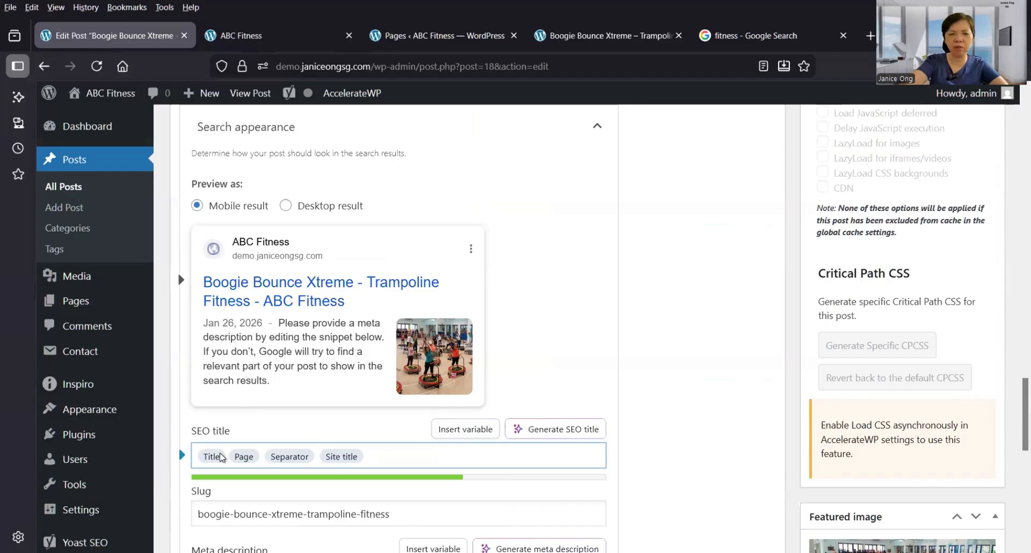
key(BackSpace)
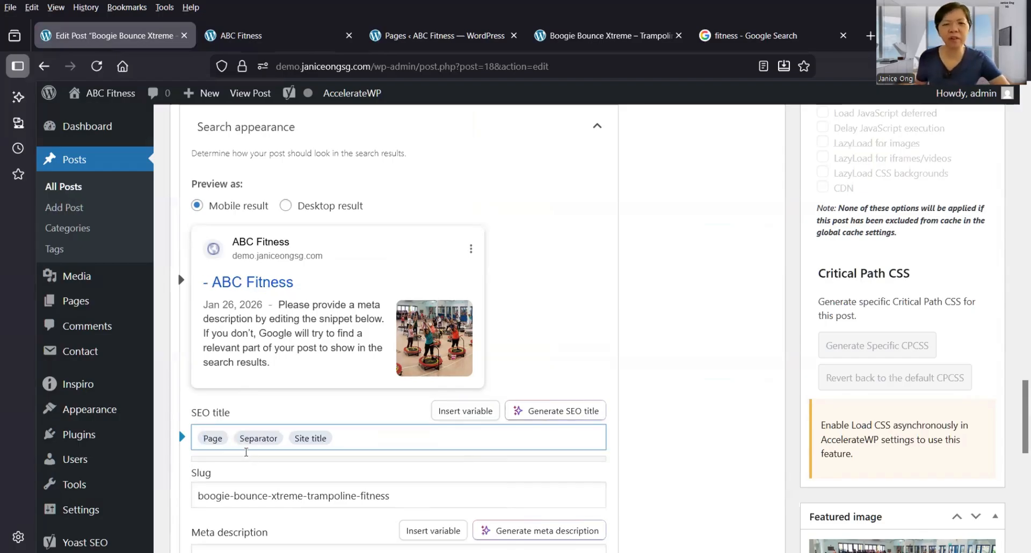
Copy "Trampoline Fitness" from the post title and paste it at the start of the SEO title, before the Page variable.
scroll(314, 432, up, 4)
scroll(314, 433, up, 10)
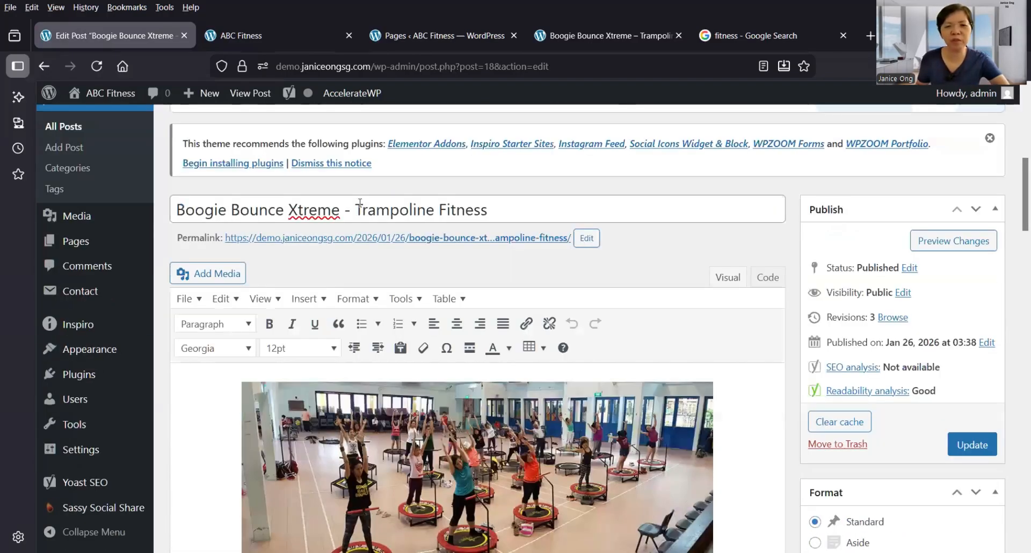
click(358, 202)
shift+click(527, 210)
key(ctrl+c)
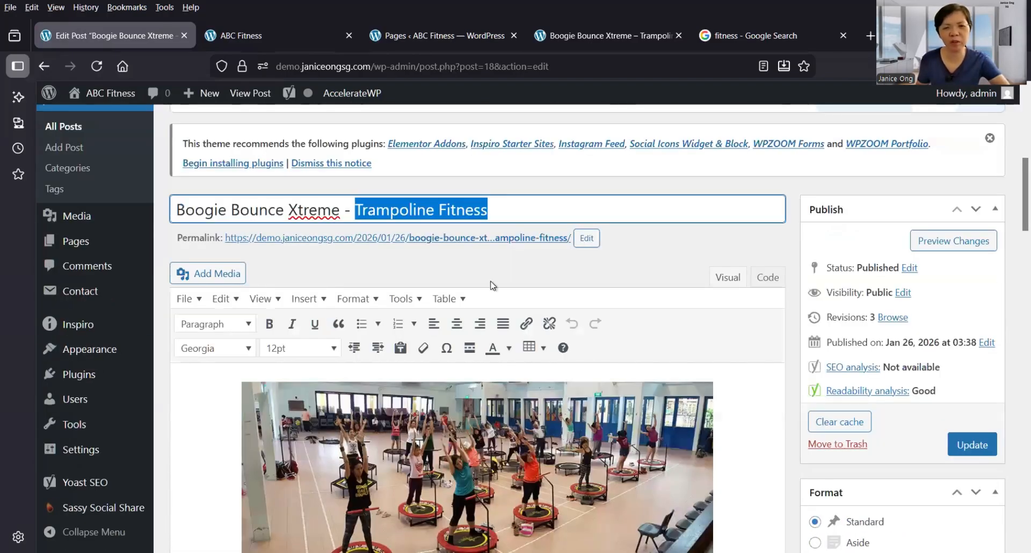
scroll(431, 349, down, 10)
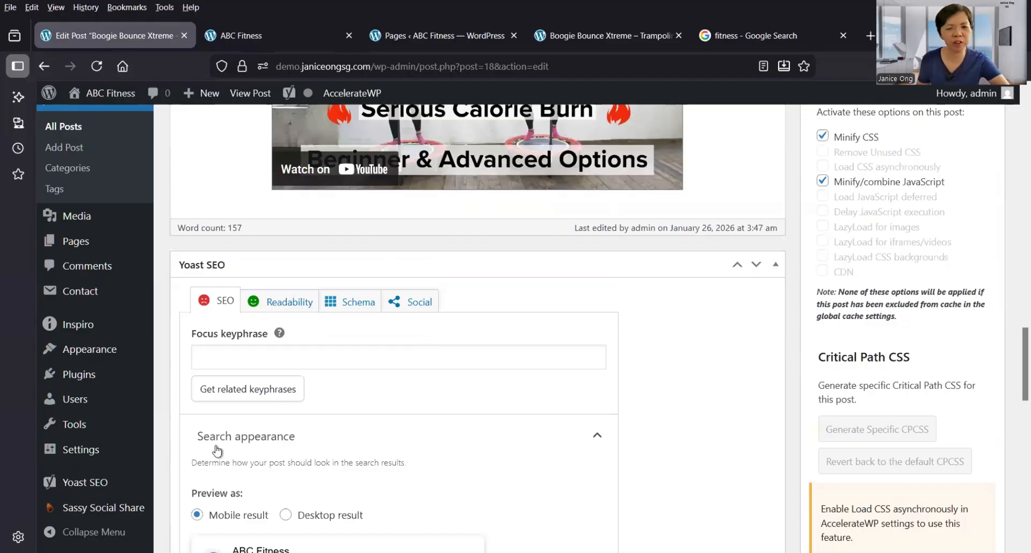
scroll(196, 445, down, 5)
click(196, 439)
key(ctrl+v)
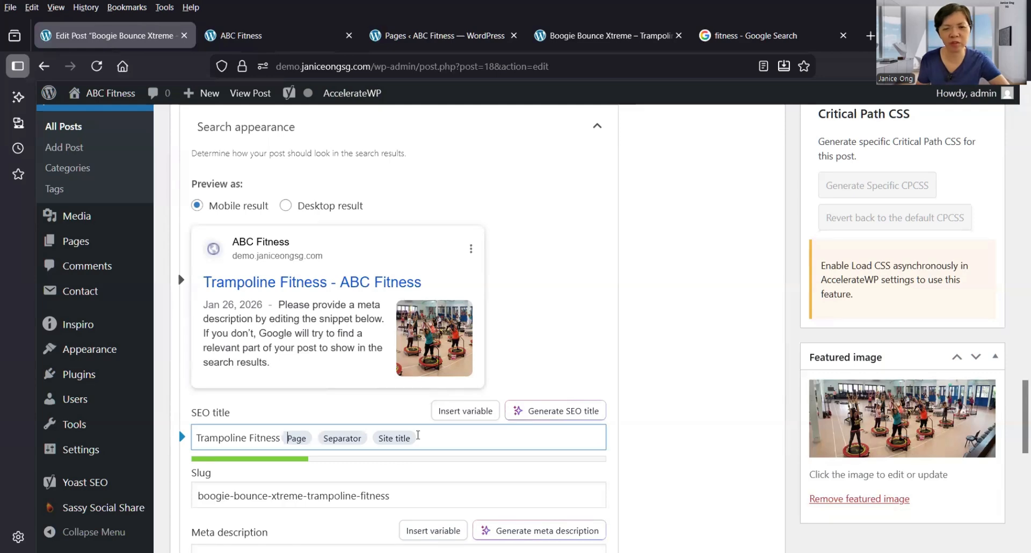
scroll(320, 408, down, 3)
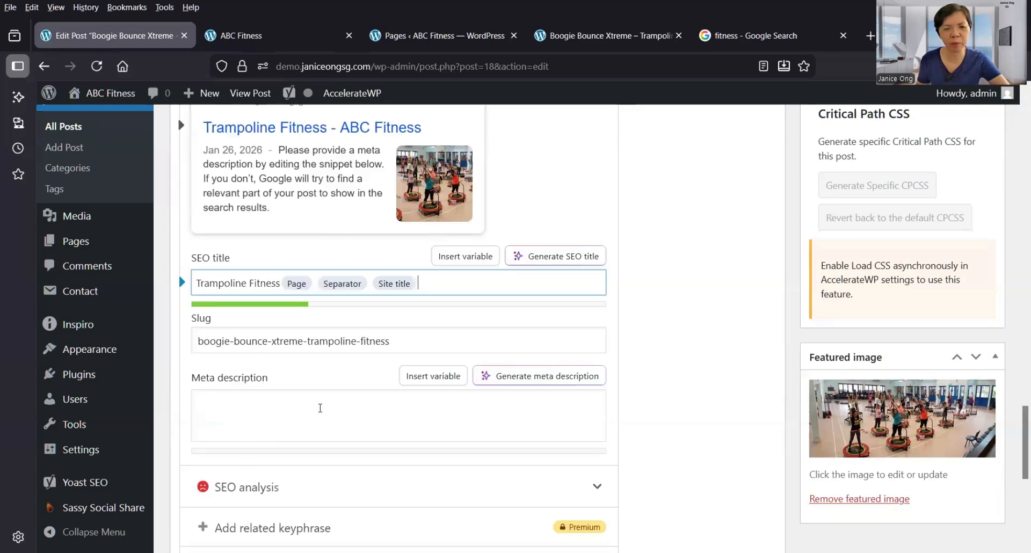
Enter "Best Singapore fitness school" as the post's meta description.
click(234, 415)
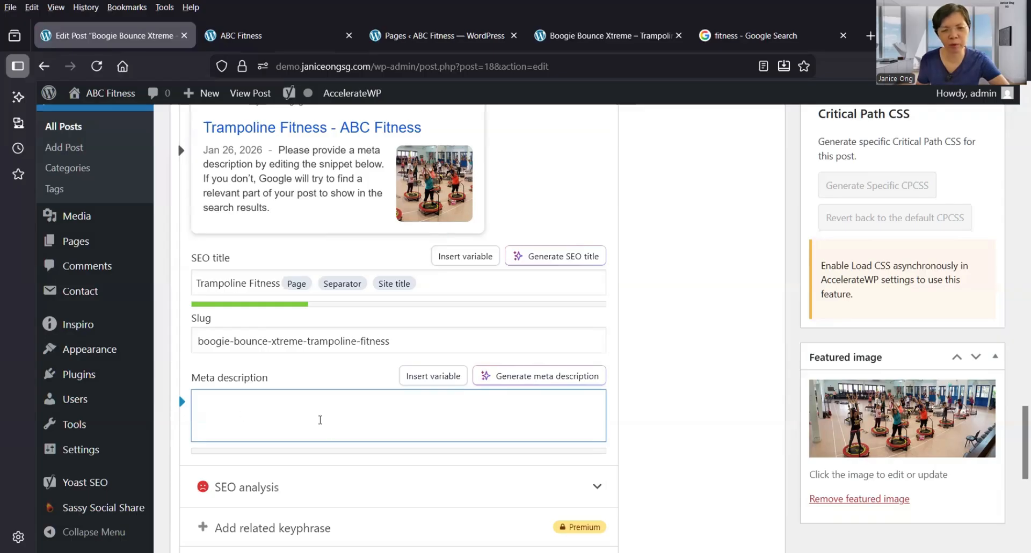
scroll(325, 426, up, 5)
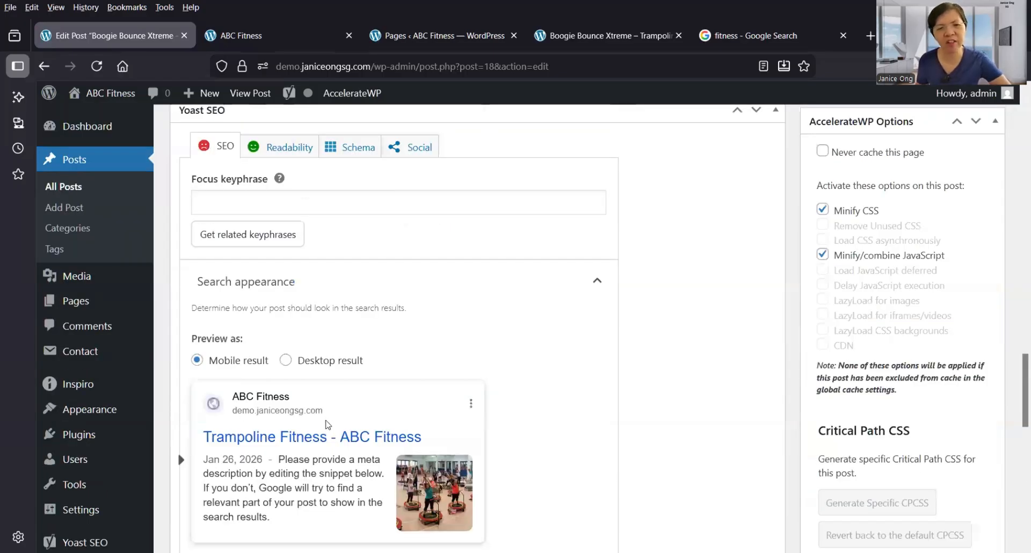
scroll(326, 426, down, 6)
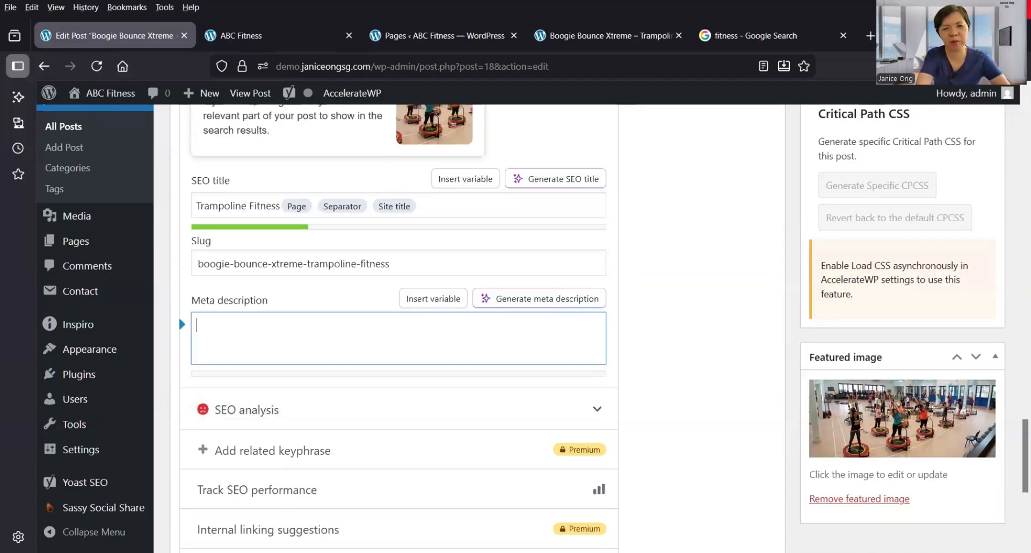
text(Bes)
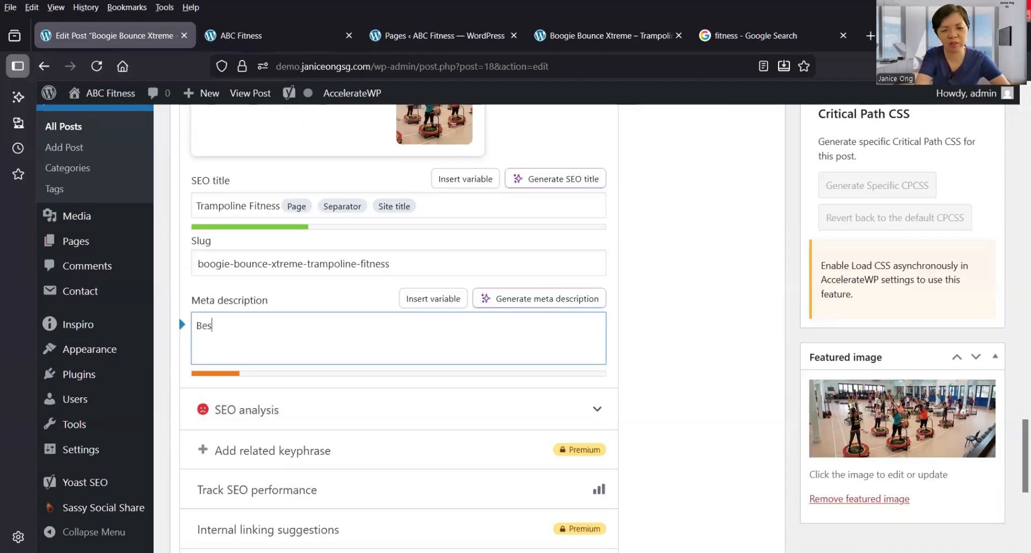
text(t Singapor)
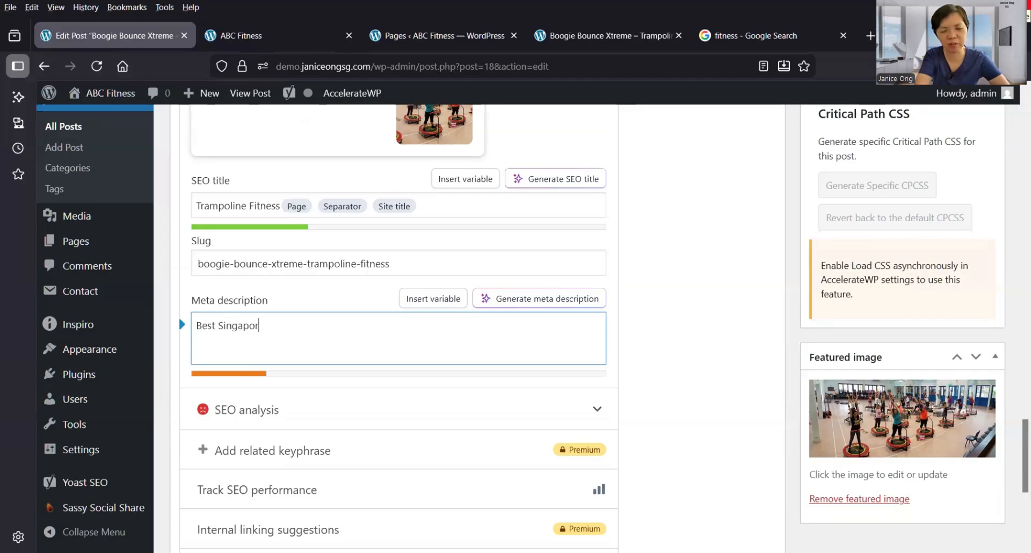
text(e fit)
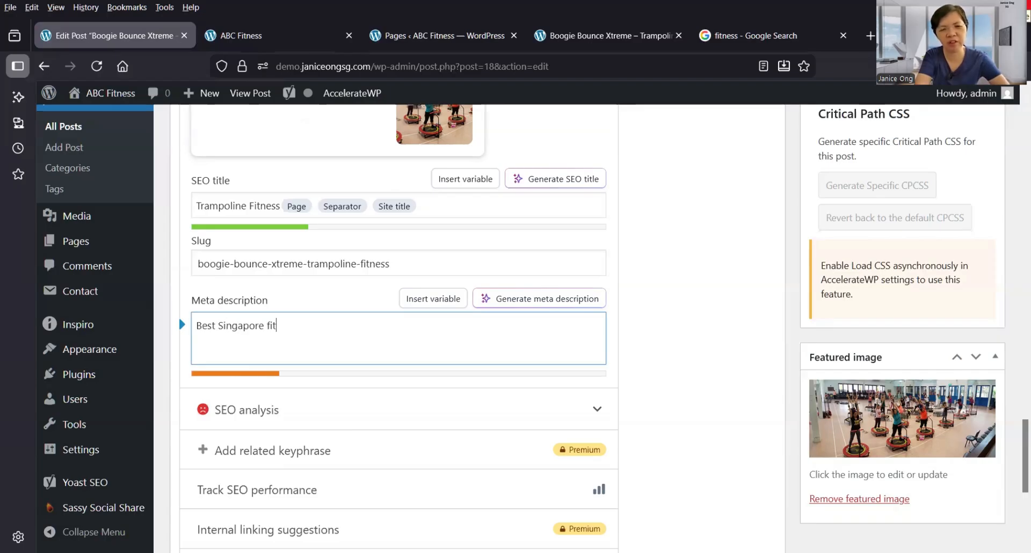
text(ness school)
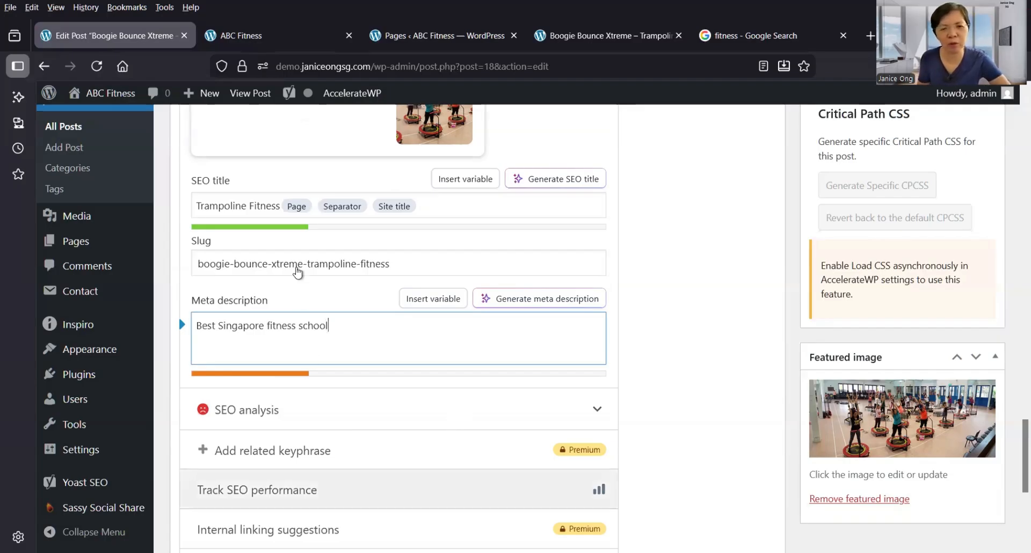
Switch the search appearance preview to the desktop result and check the post's title and meta description there.
scroll(303, 263, up, 3)
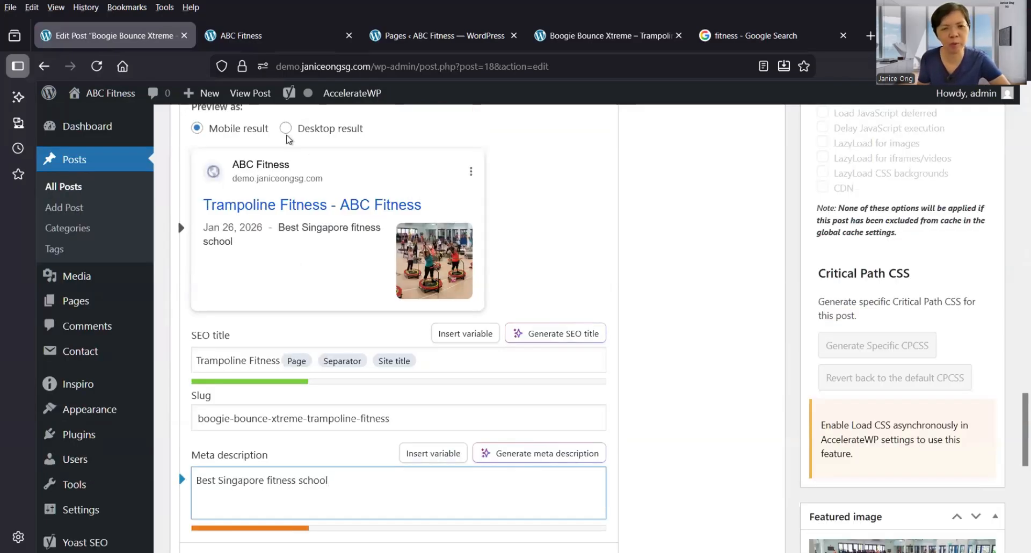
click(286, 130)
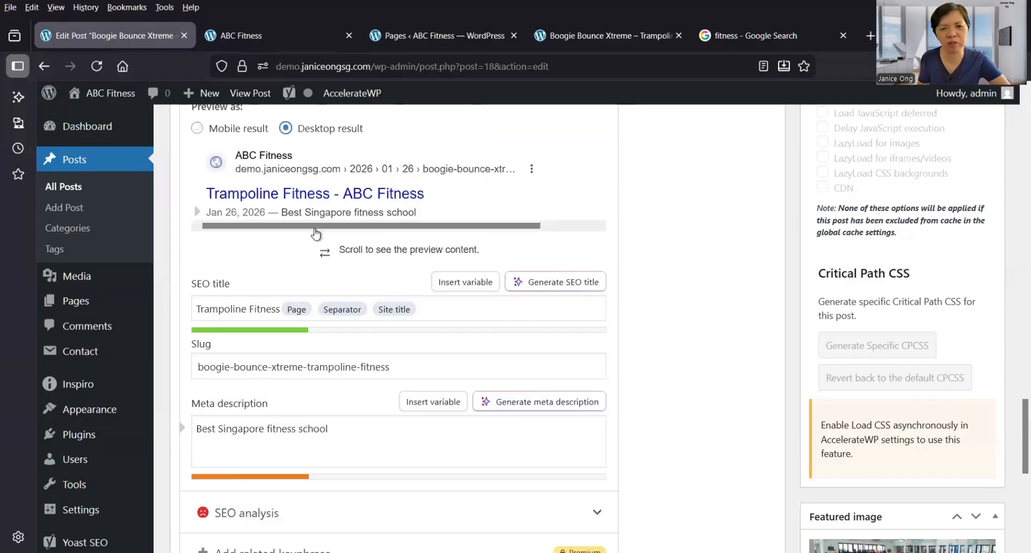
scroll(333, 332, up, 2)
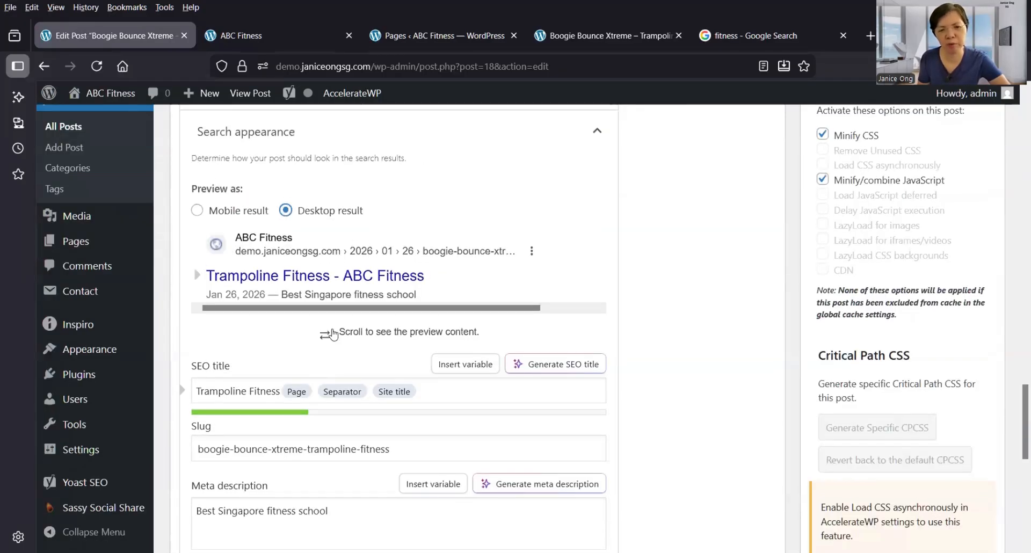
scroll(307, 445, down, 2)
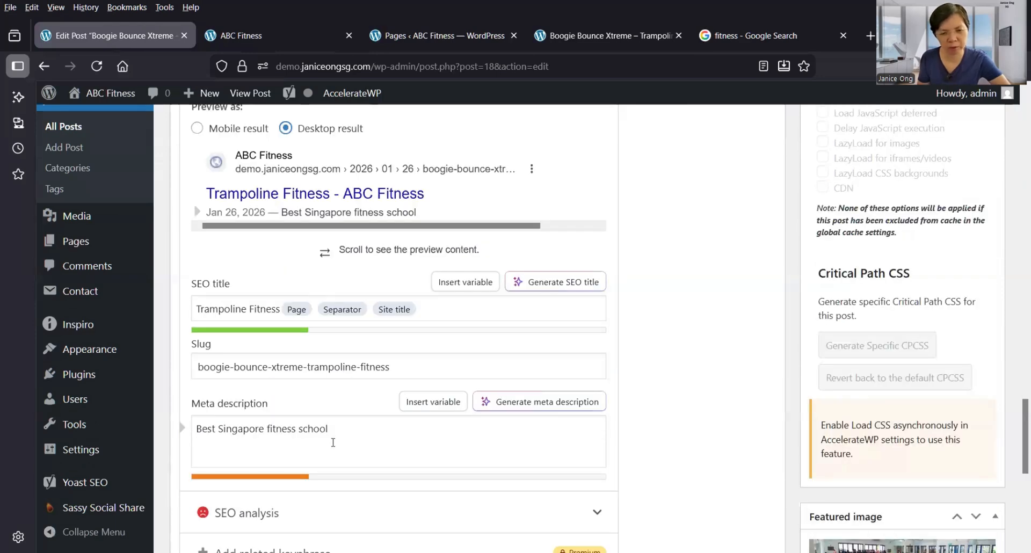
Update the published trampoline fitness post to save its search appearance settings.
scroll(333, 442, up, 4)
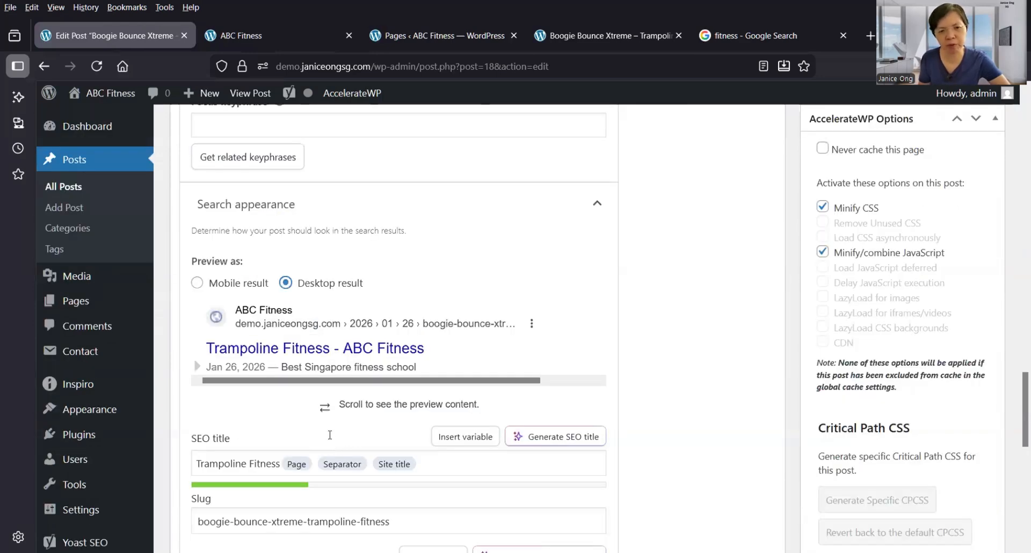
scroll(330, 435, up, 15)
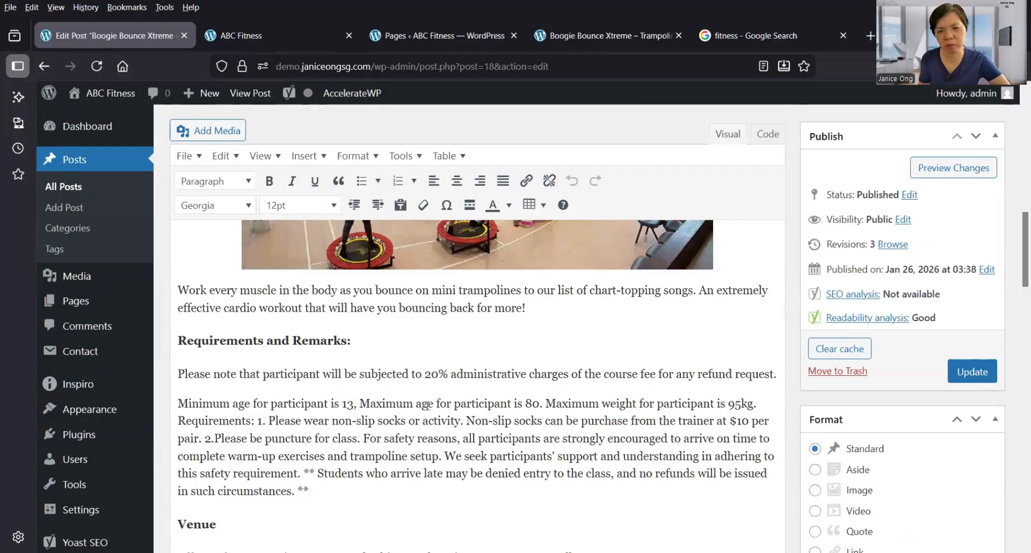
scroll(481, 415, down, 6)
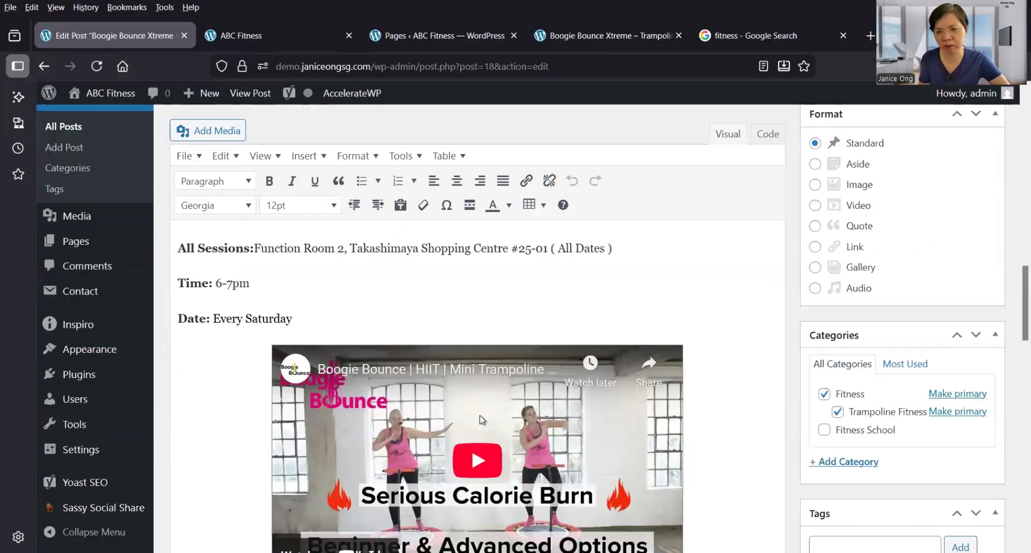
scroll(479, 415, down, 6)
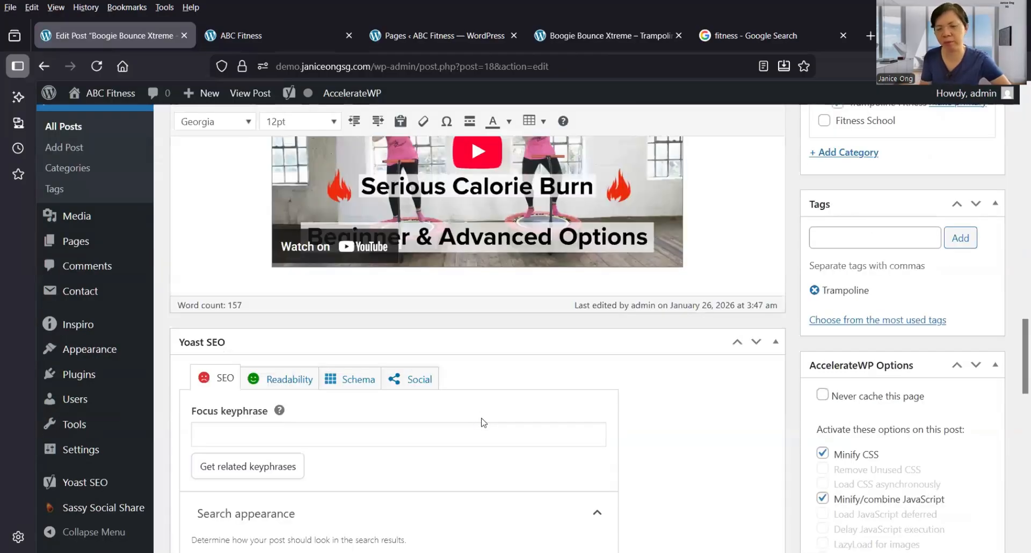
scroll(483, 422, down, 7)
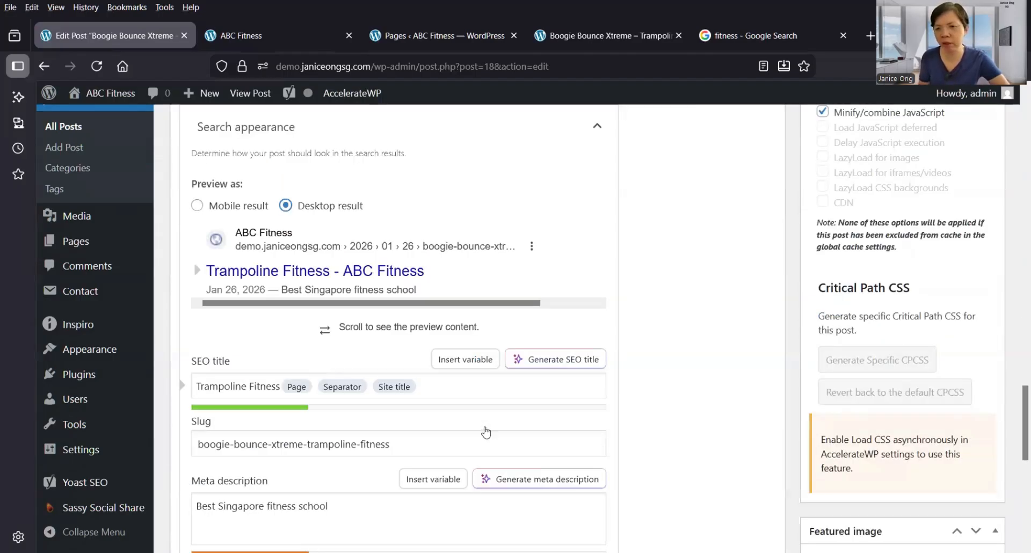
scroll(483, 429, down, 2)
scroll(915, 430, up, 10)
scroll(915, 429, up, 10)
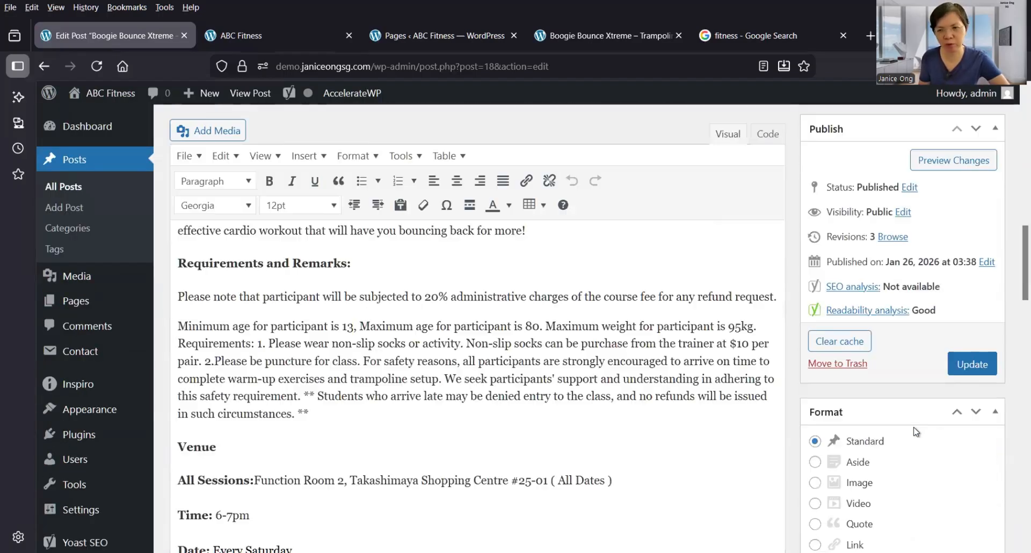
click(952, 372)
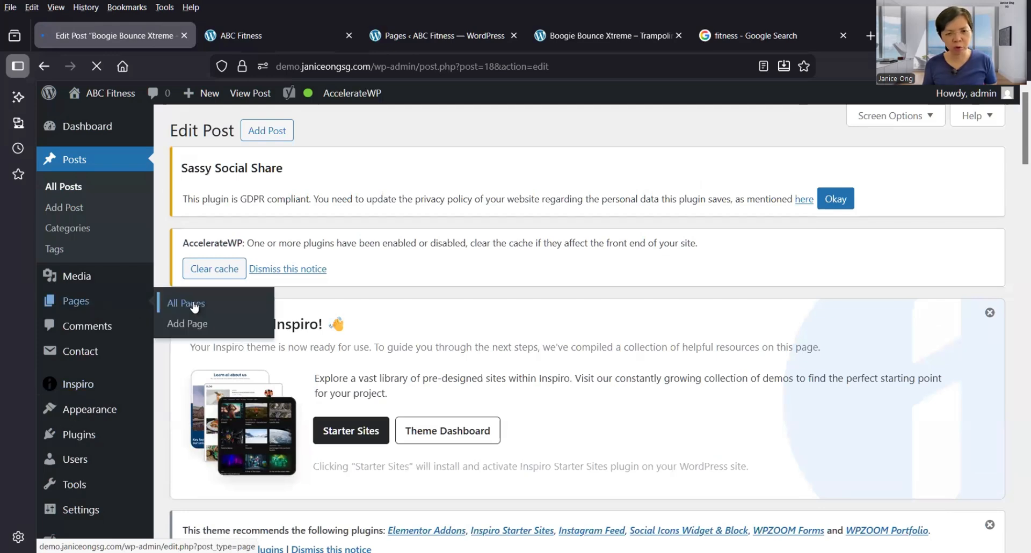
Go to the list of all pages and open the About Us front page for editing.
click(193, 304)
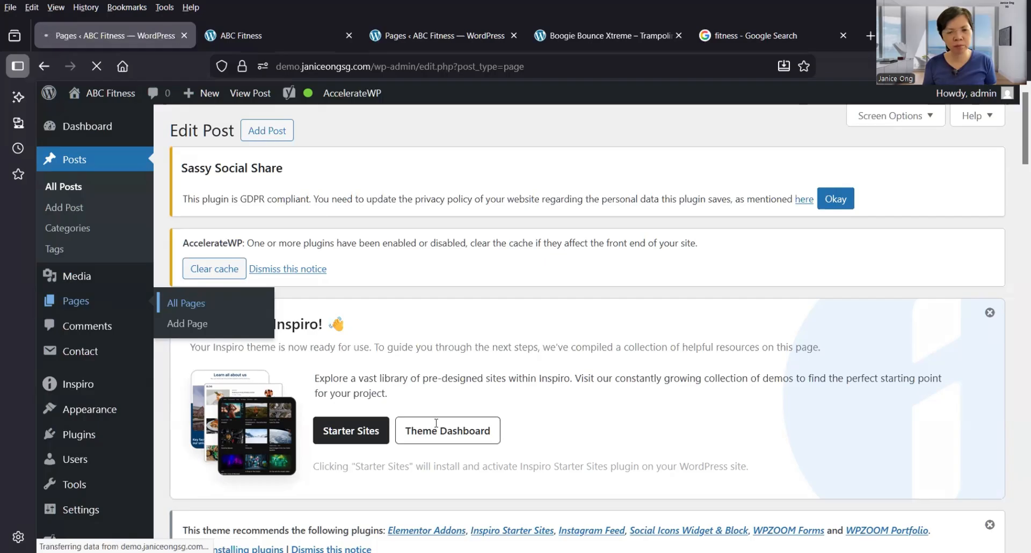
scroll(436, 422, down, 10)
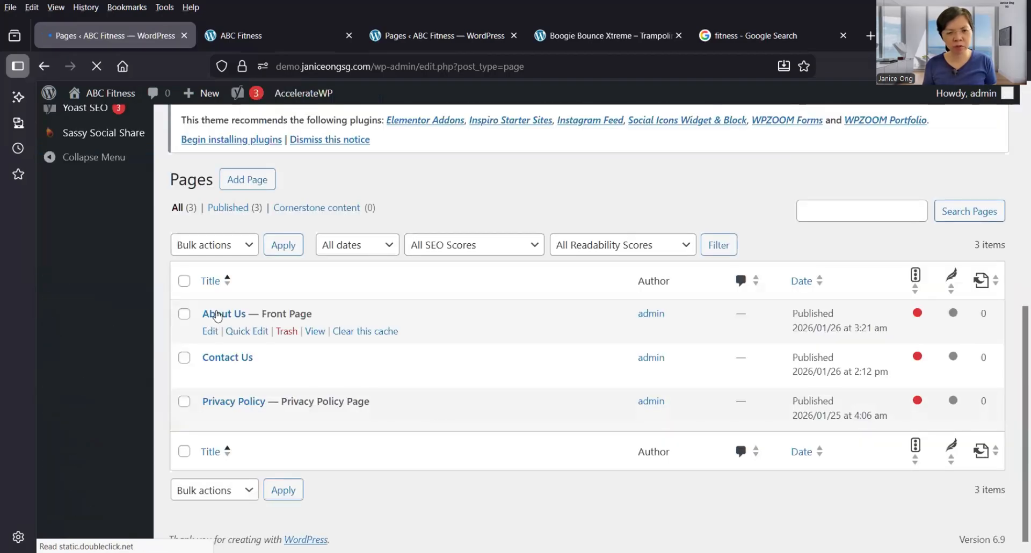
click(213, 316)
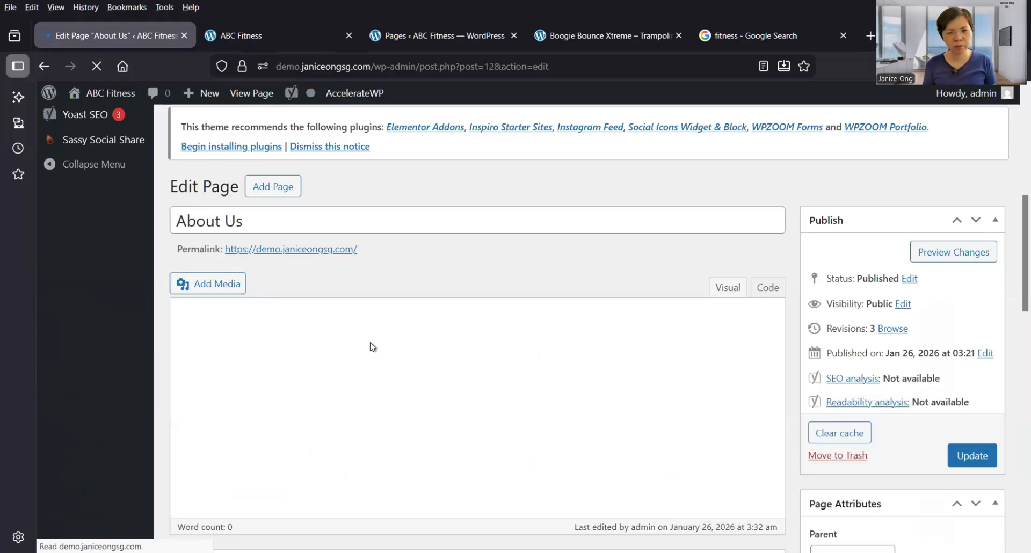
Remove the Title, Page and Separator variables from the About Us page's SEO title, keeping only the Site title variable.
scroll(373, 346, down, 3)
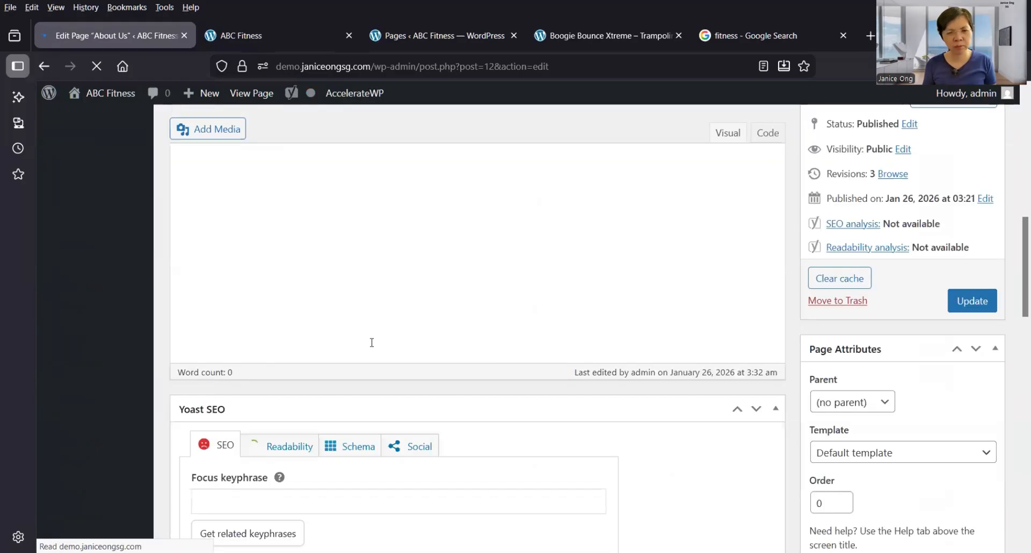
scroll(376, 349, down, 3)
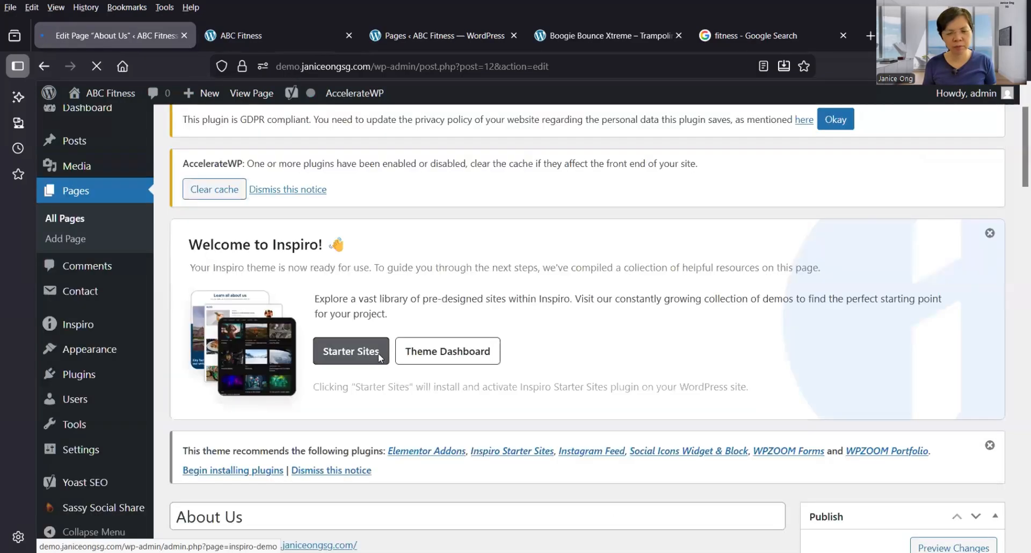
scroll(379, 353, down, 10)
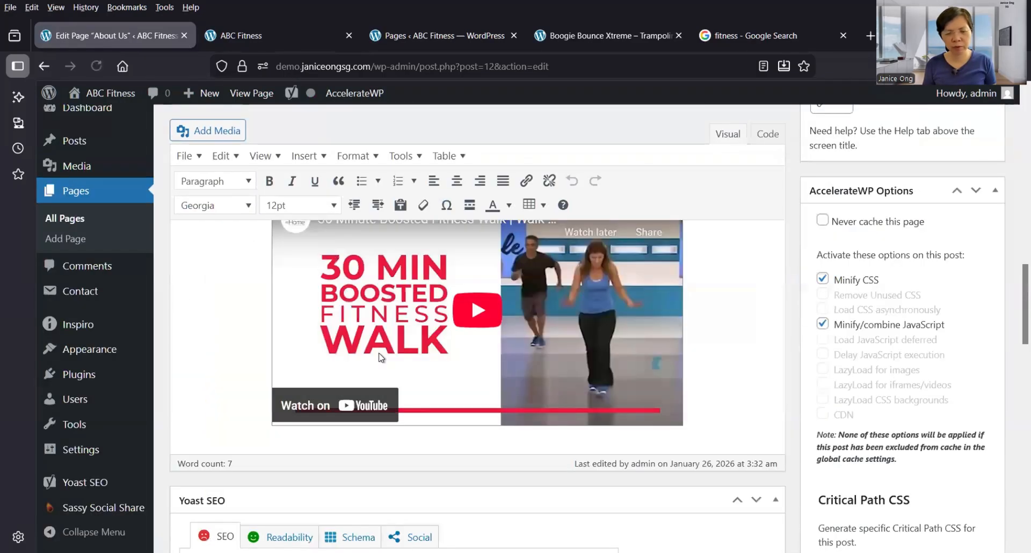
scroll(396, 441, down, 3)
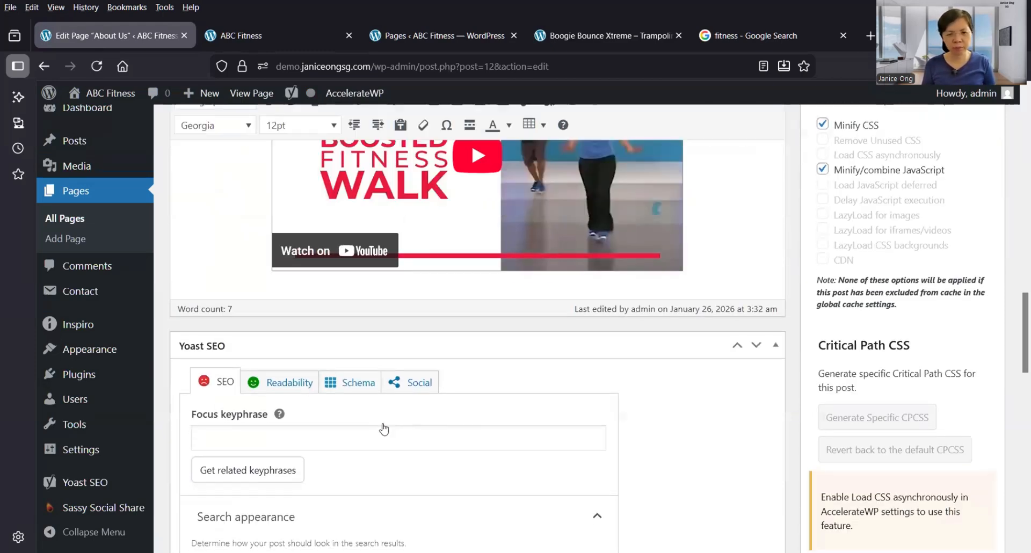
scroll(385, 426, down, 3)
scroll(235, 315, down, 4)
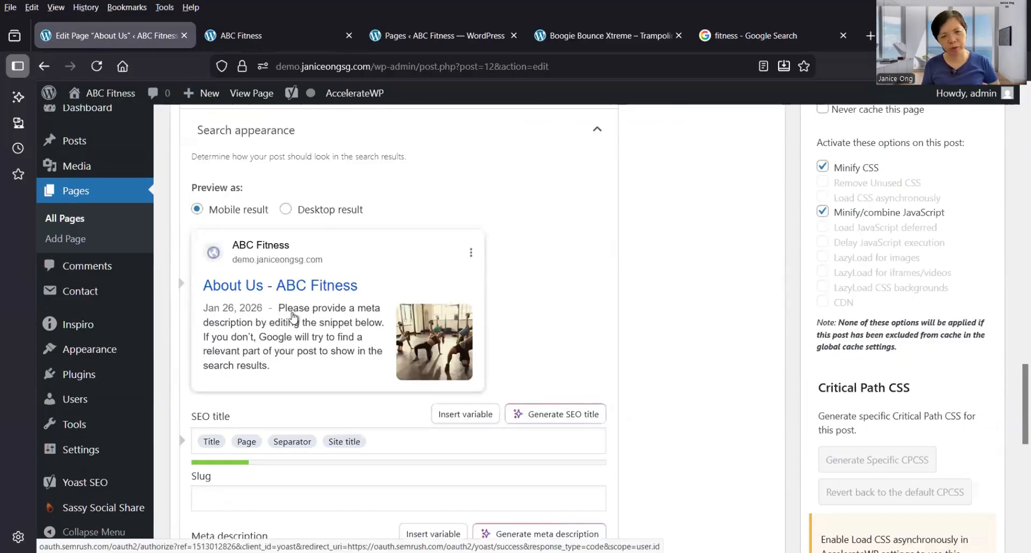
scroll(271, 411, down, 2)
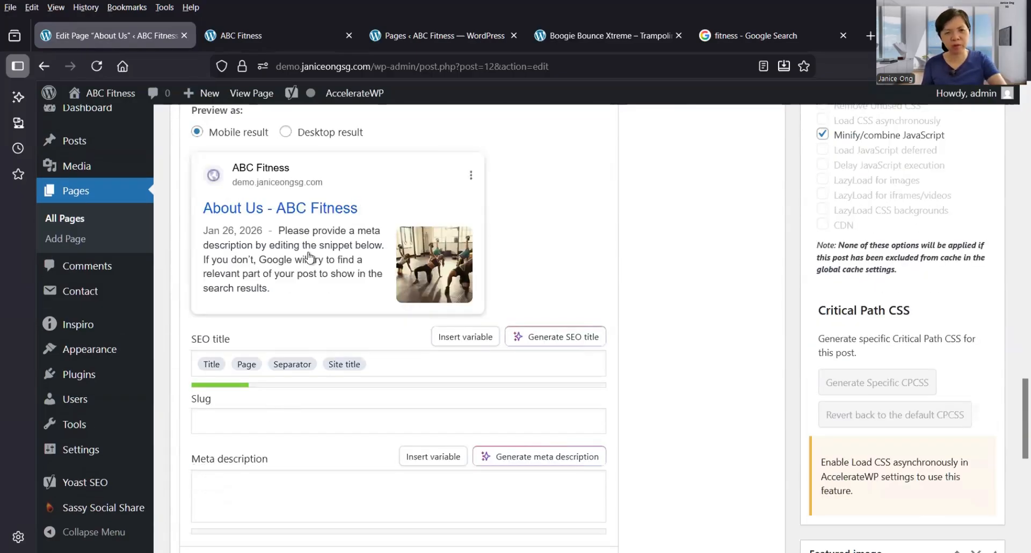
double_click(216, 366)
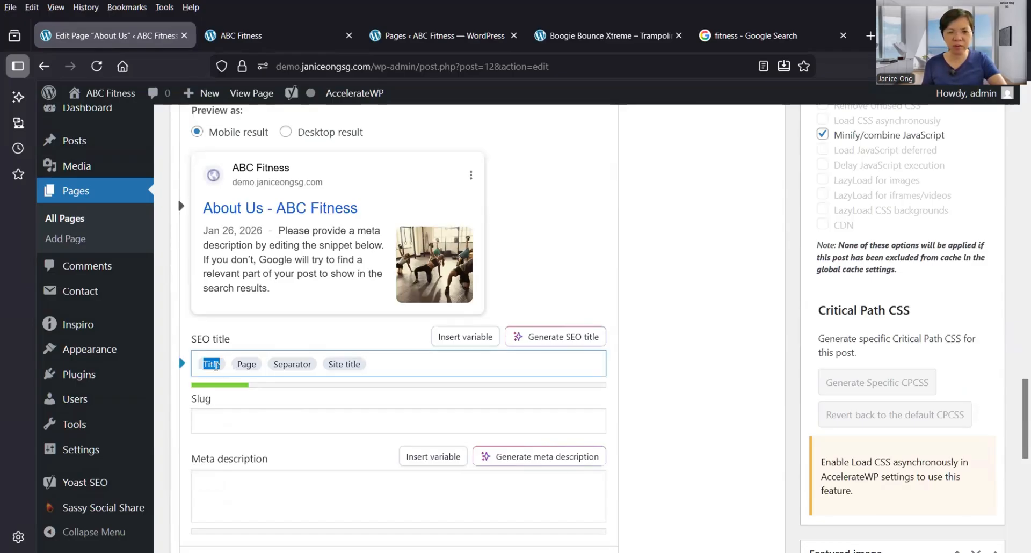
click(301, 366)
double_click(316, 365)
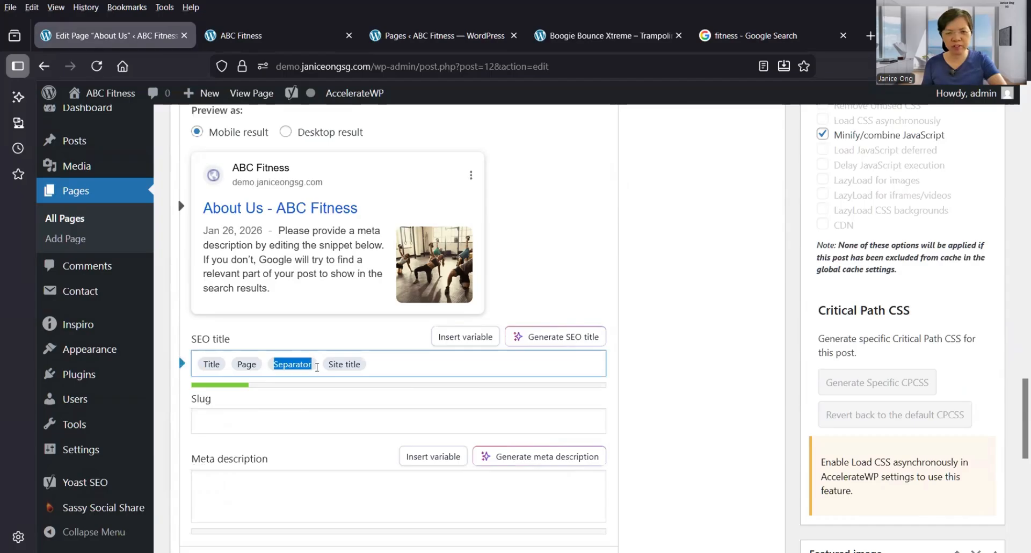
click(319, 364)
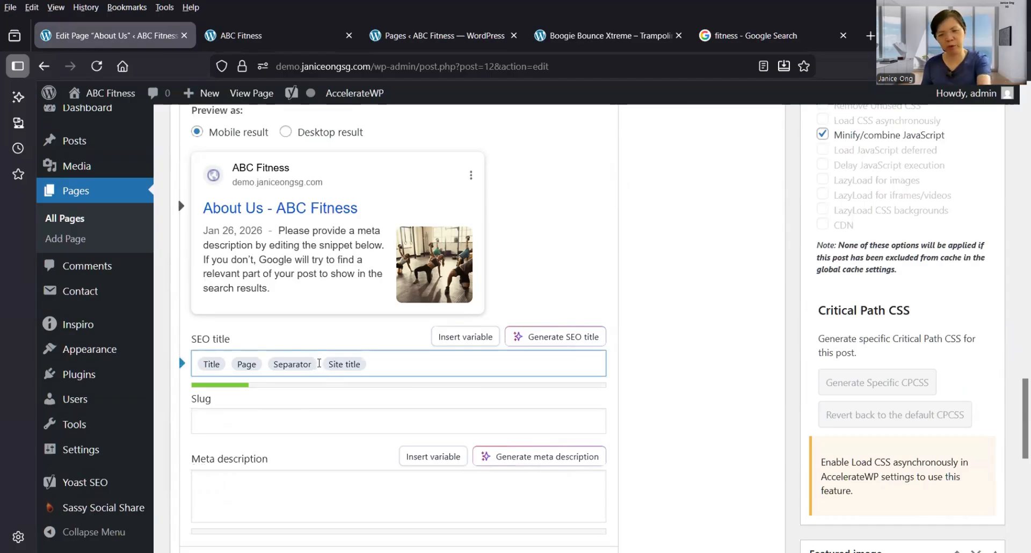
key(BackSpace)
key(BackSpace)
key(BackSpace)
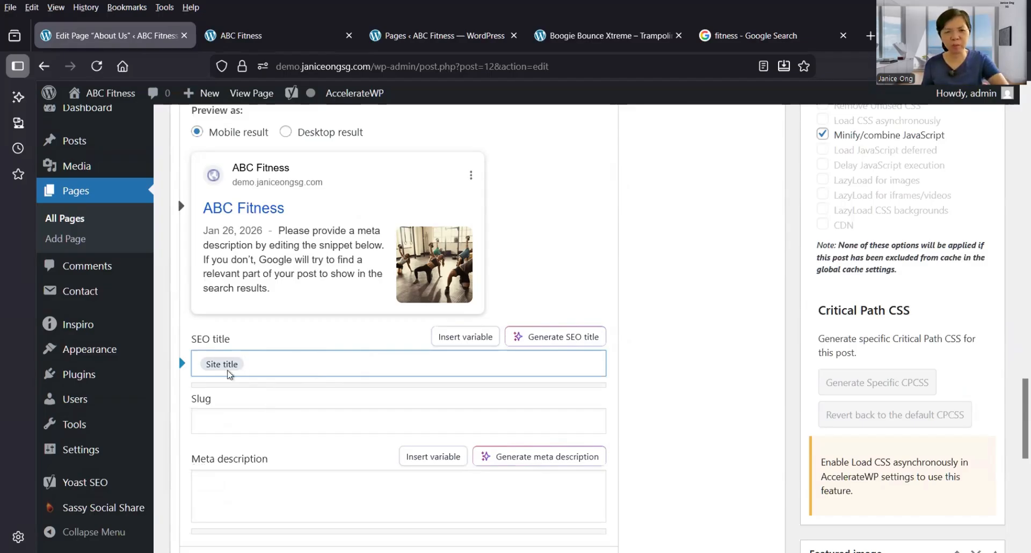
Update the About Us page to save its shortened SEO title.
click(260, 474)
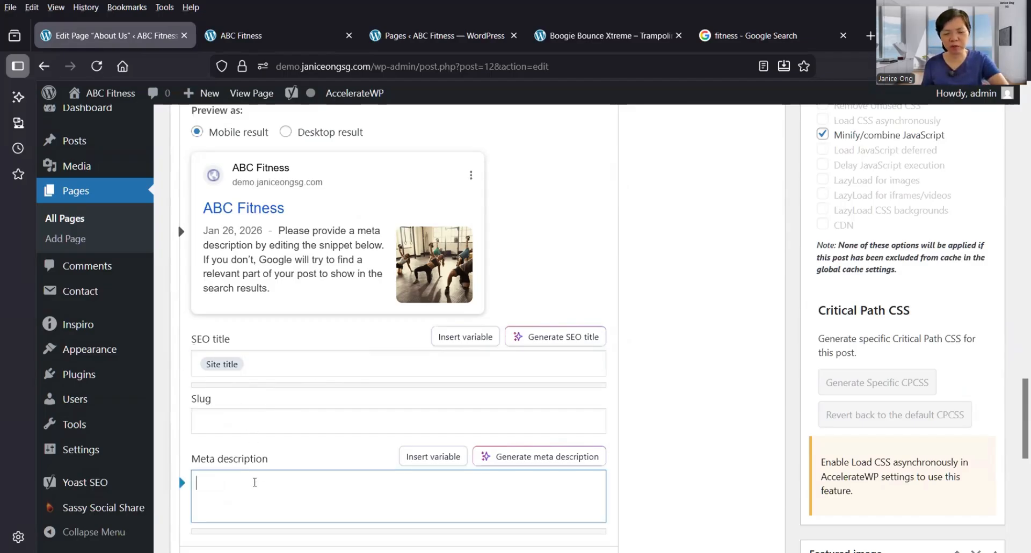
scroll(254, 486, up, 2)
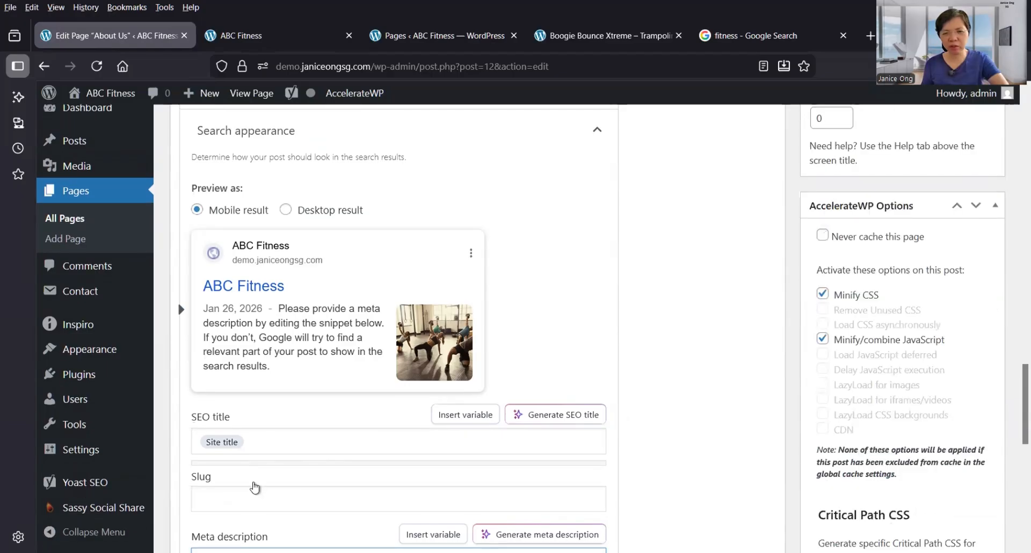
scroll(299, 473, up, 10)
scroll(299, 472, up, 5)
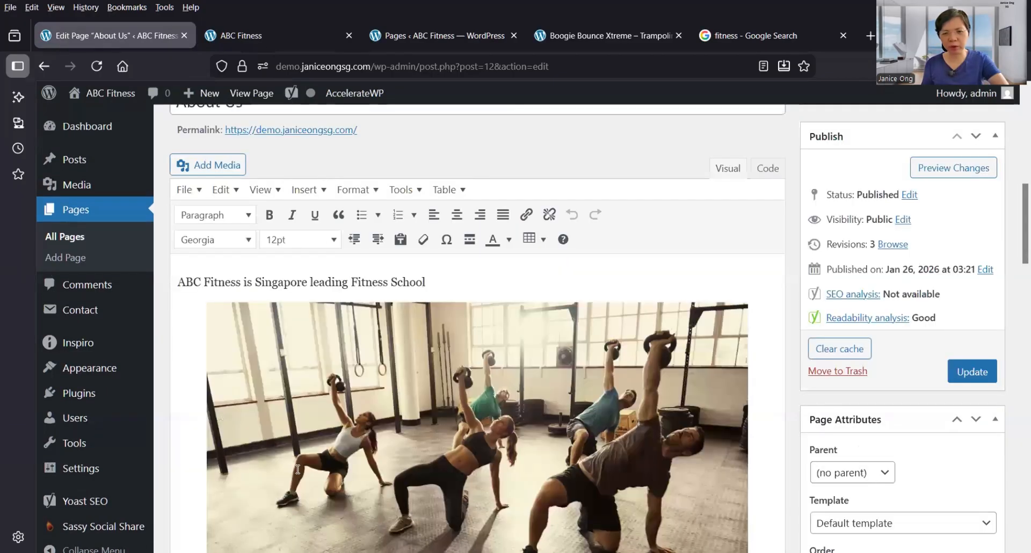
scroll(630, 397, up, 3)
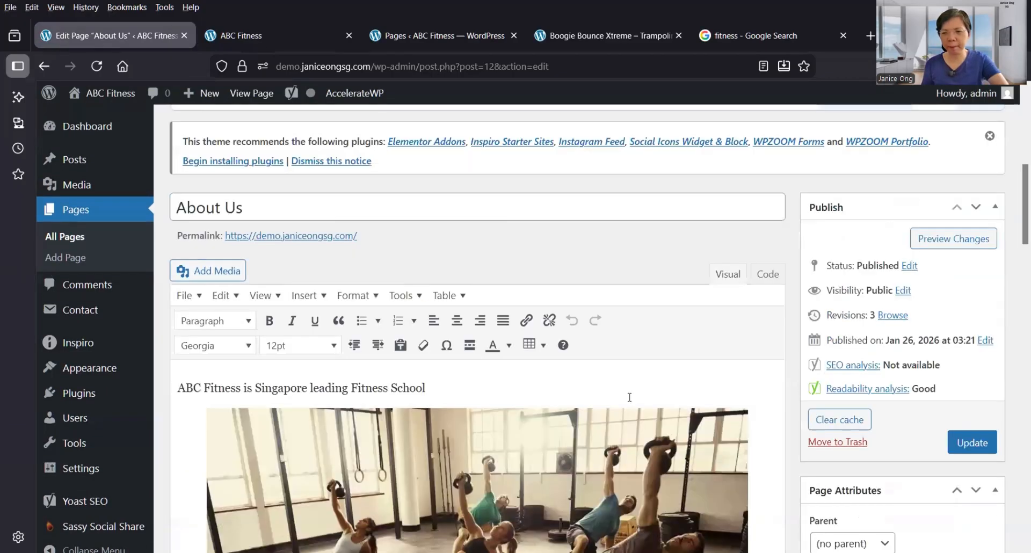
click(956, 445)
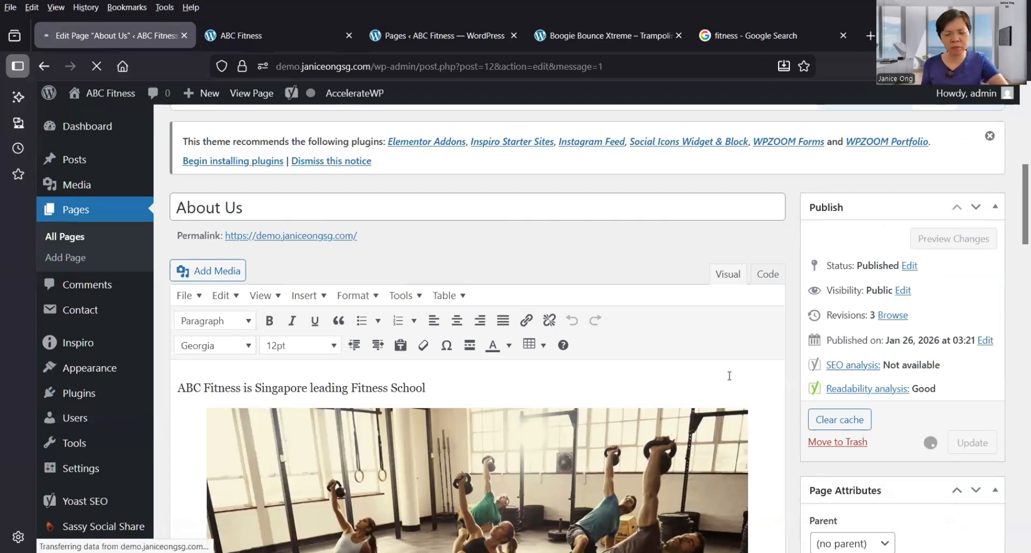
Switch to the ABC Fitness home page and look through its content down to the footer.
scroll(730, 376, down, 6)
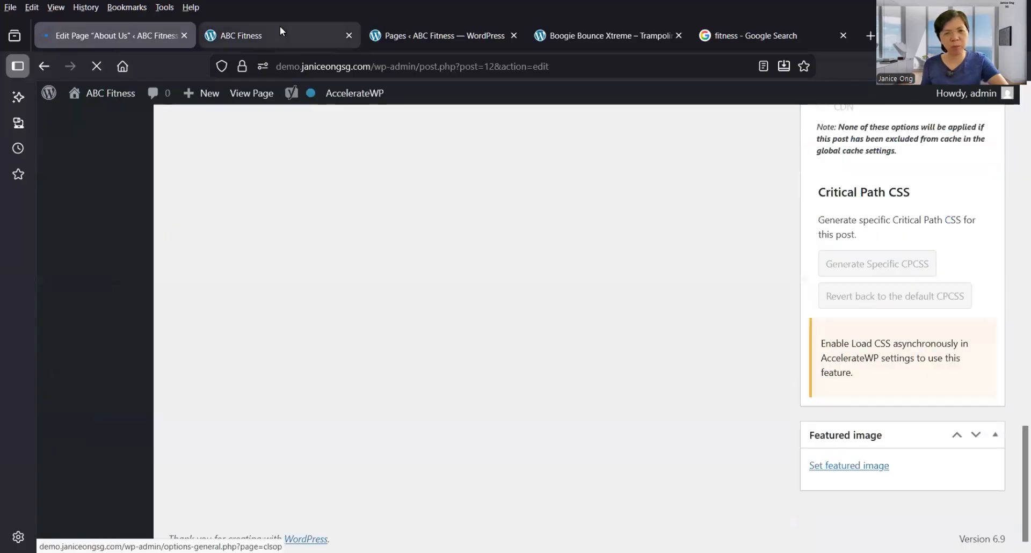
click(279, 32)
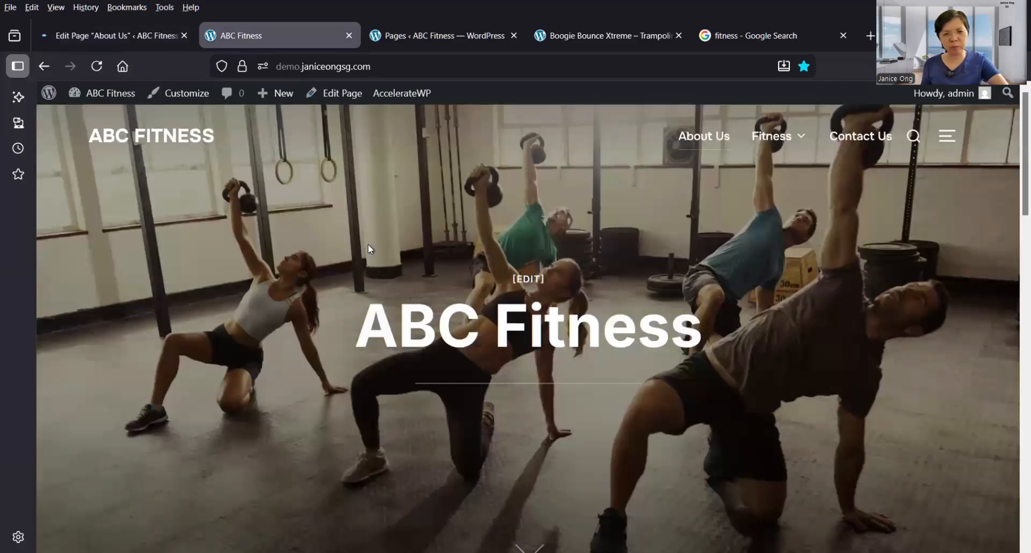
scroll(360, 257, down, 5)
scroll(353, 268, down, 10)
scroll(316, 392, up, 3)
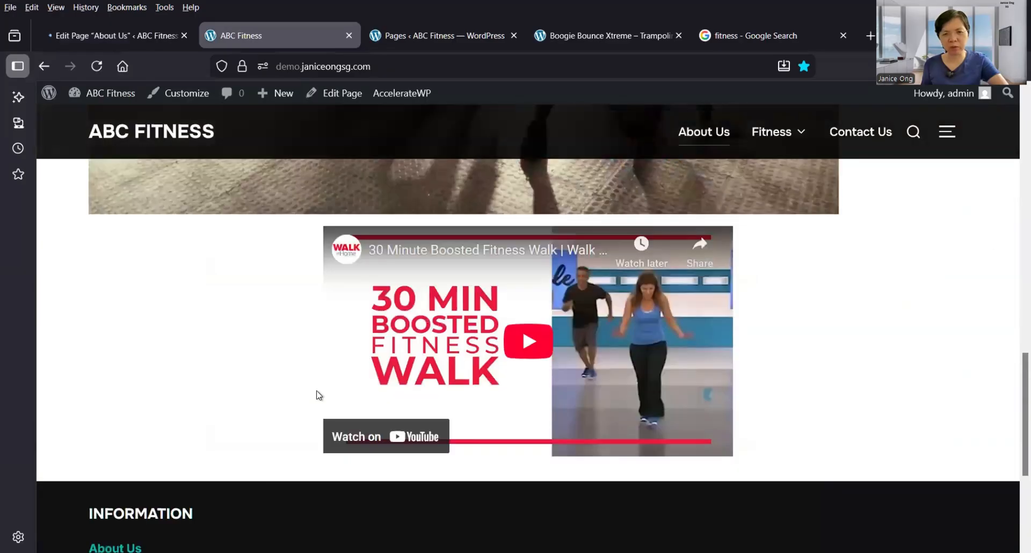
scroll(317, 394, up, 7)
Return to the About Us page editor and review its Yoast SEO preview, SEO title and meta description fields.
click(108, 33)
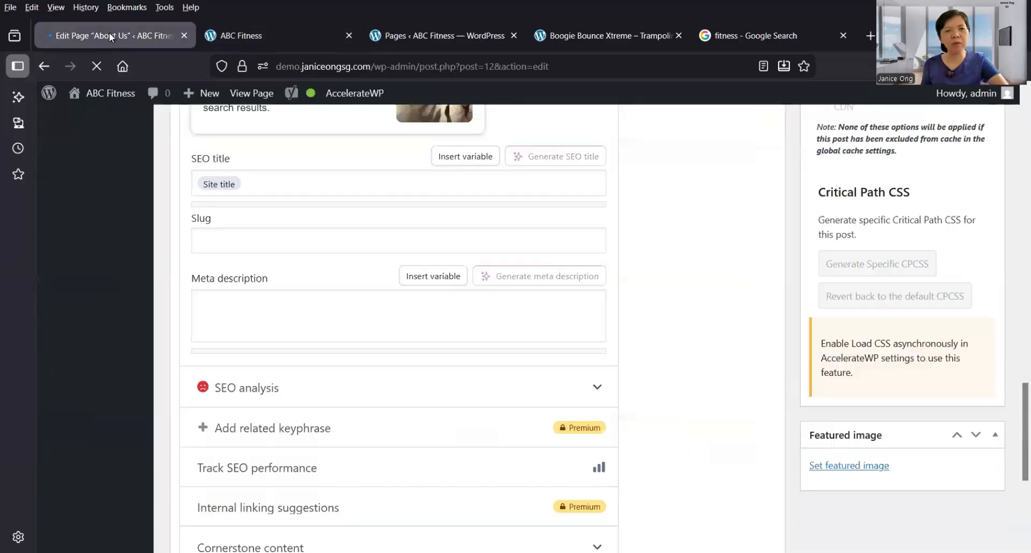
scroll(290, 329, down, 3)
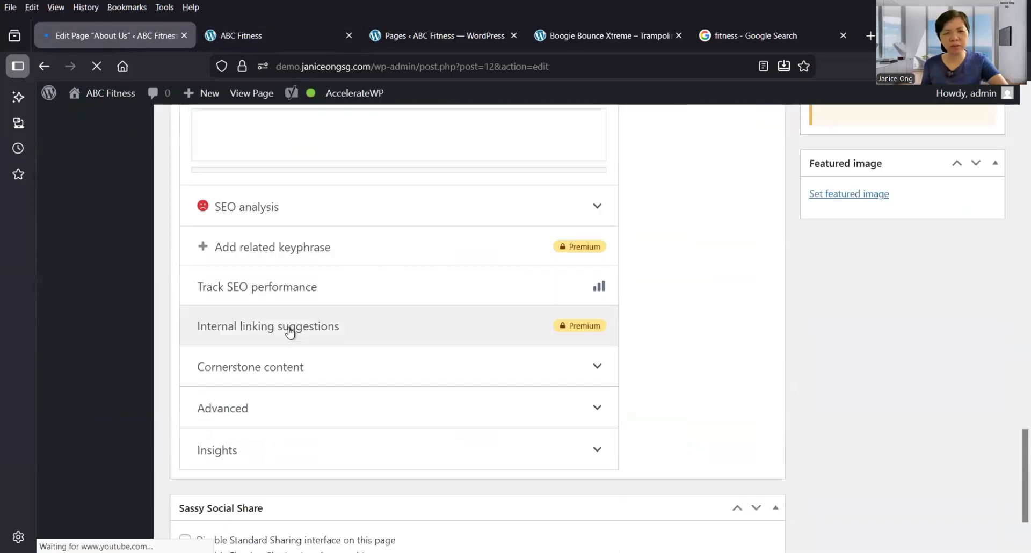
scroll(290, 333, down, 1)
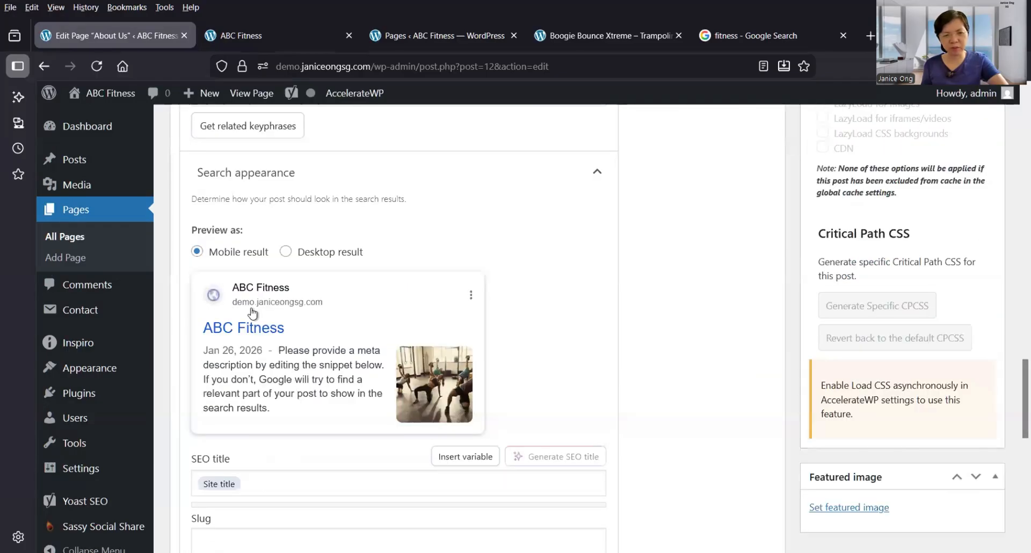
scroll(215, 215, up, 3)
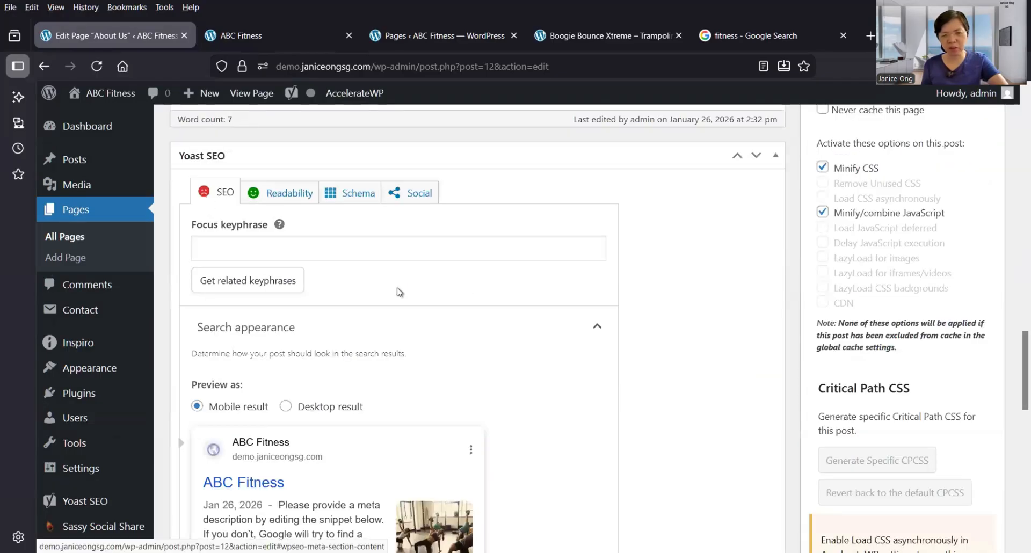
scroll(427, 410, down, 4)
scroll(380, 326, down, 4)
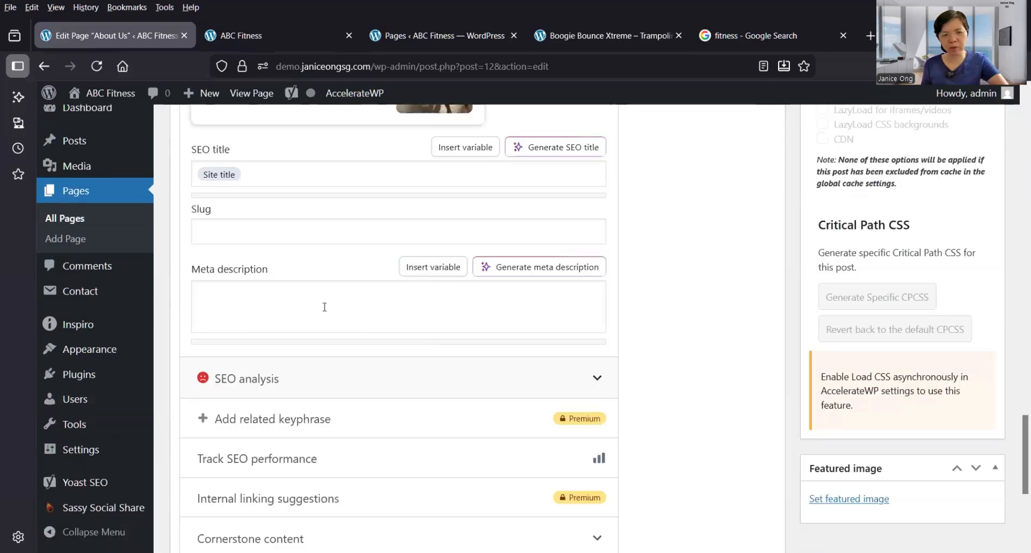
click(256, 294)
scroll(333, 380, up, 4)
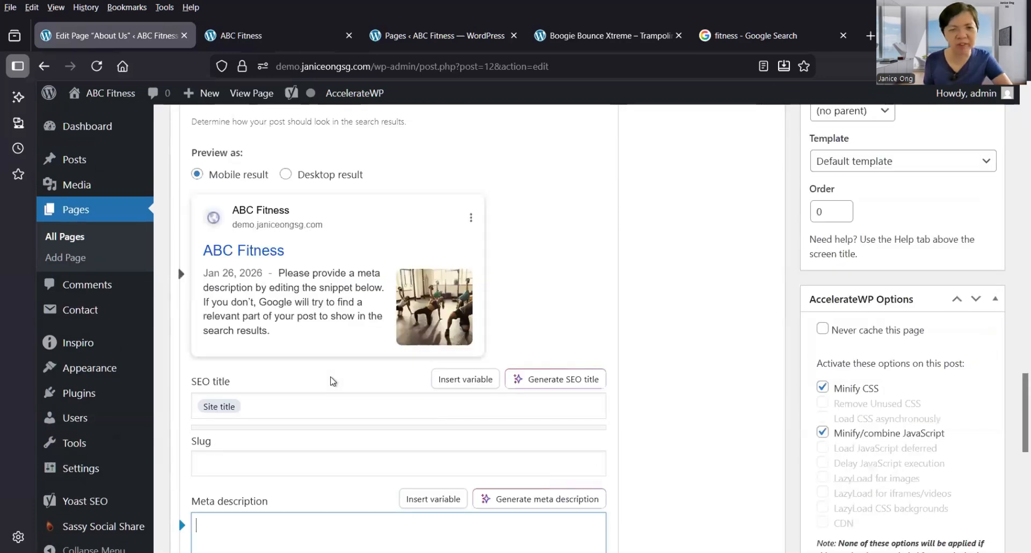
scroll(385, 364, up, 3)
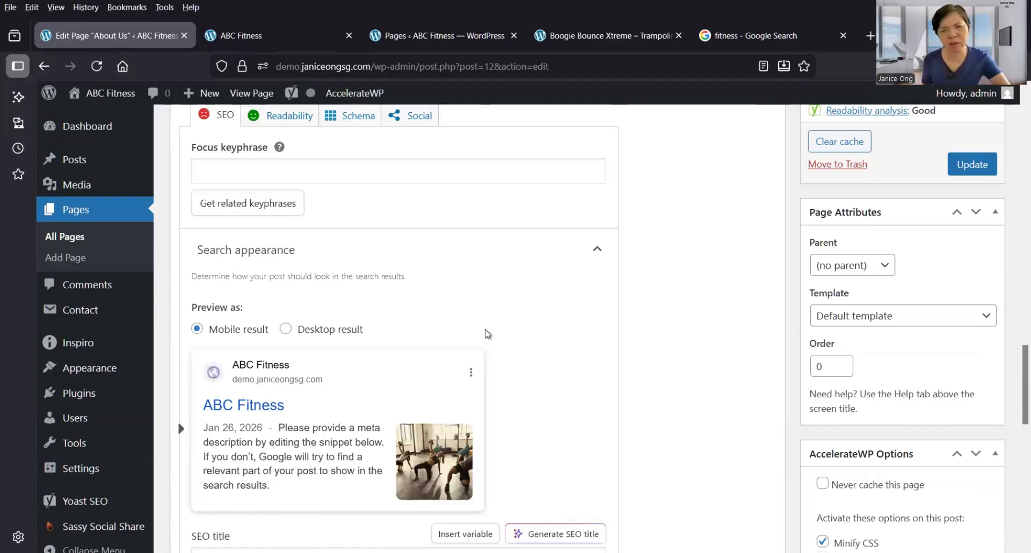
Look over the About Us page's title, text, image and video, and compare them with its search preview and meta description field.
scroll(457, 329, up, 2)
scroll(457, 326, up, 2)
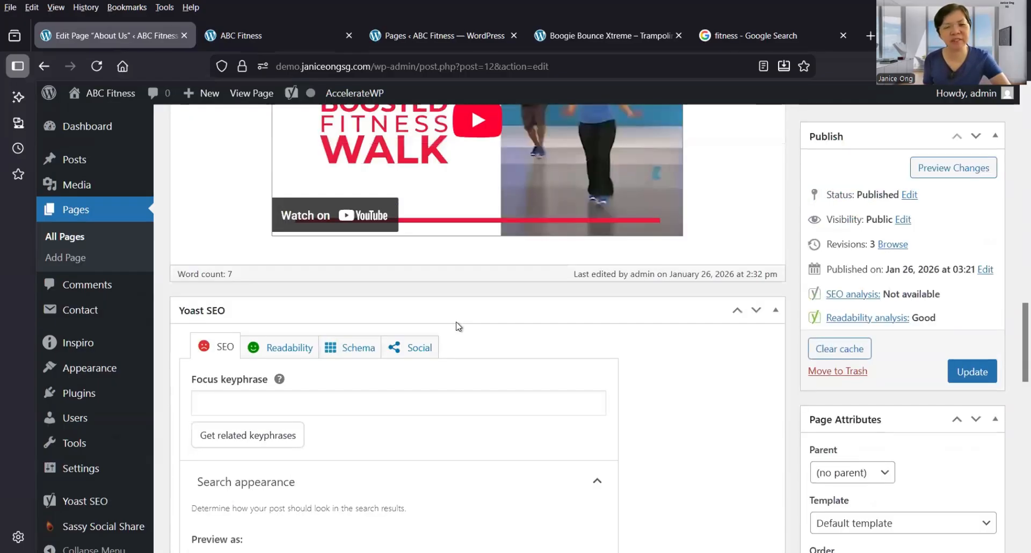
scroll(457, 326, up, 5)
scroll(456, 322, up, 10)
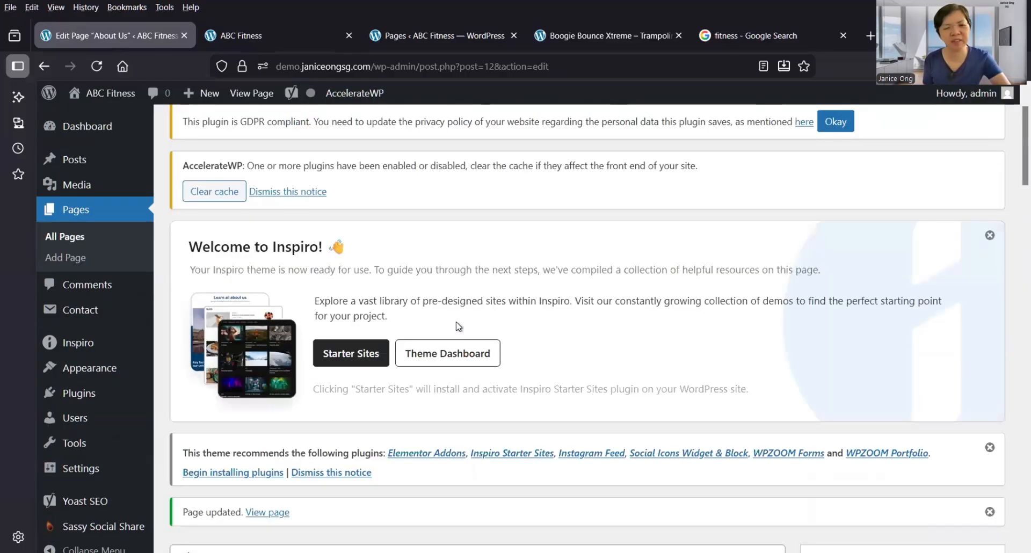
scroll(458, 326, down, 5)
scroll(457, 326, down, 1)
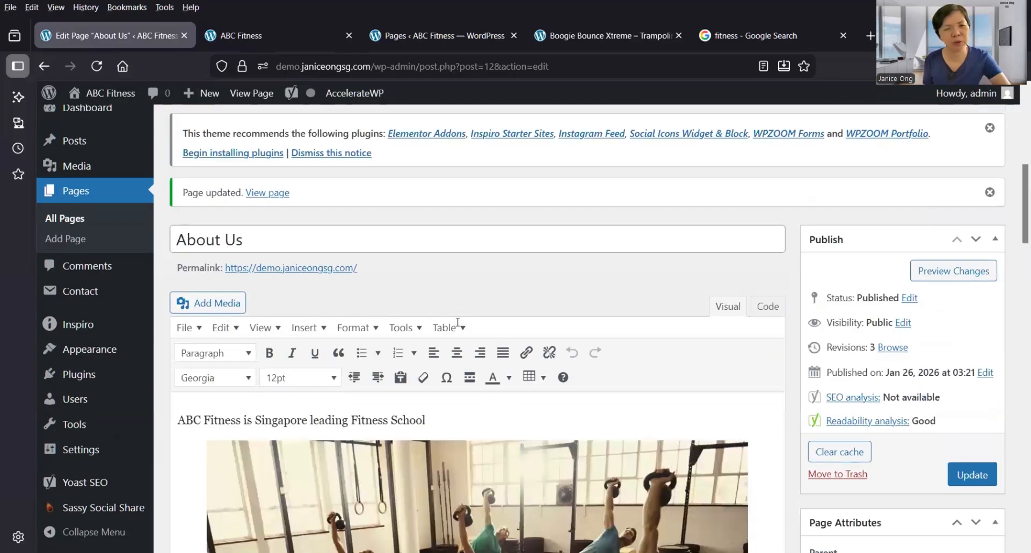
scroll(458, 322, down, 6)
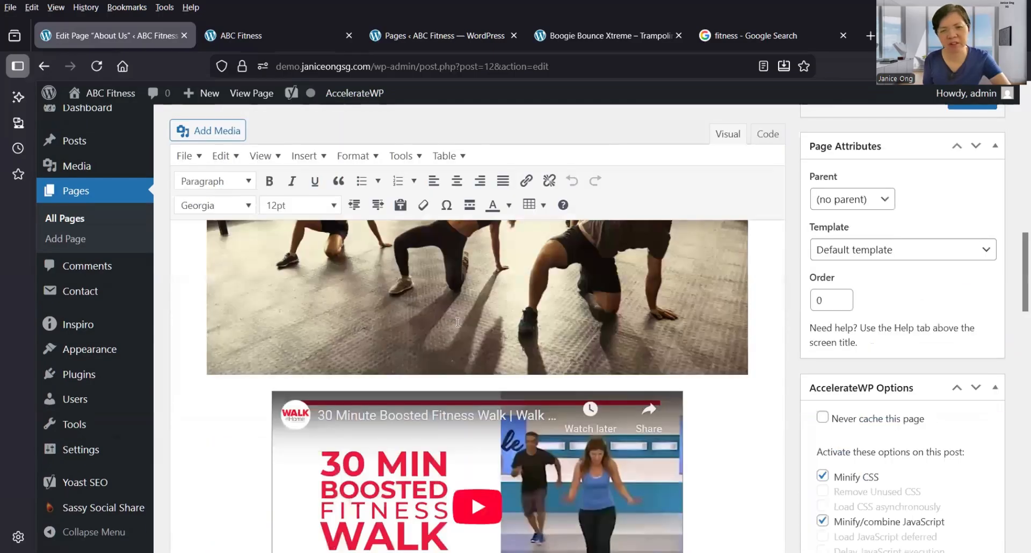
scroll(457, 323, up, 7)
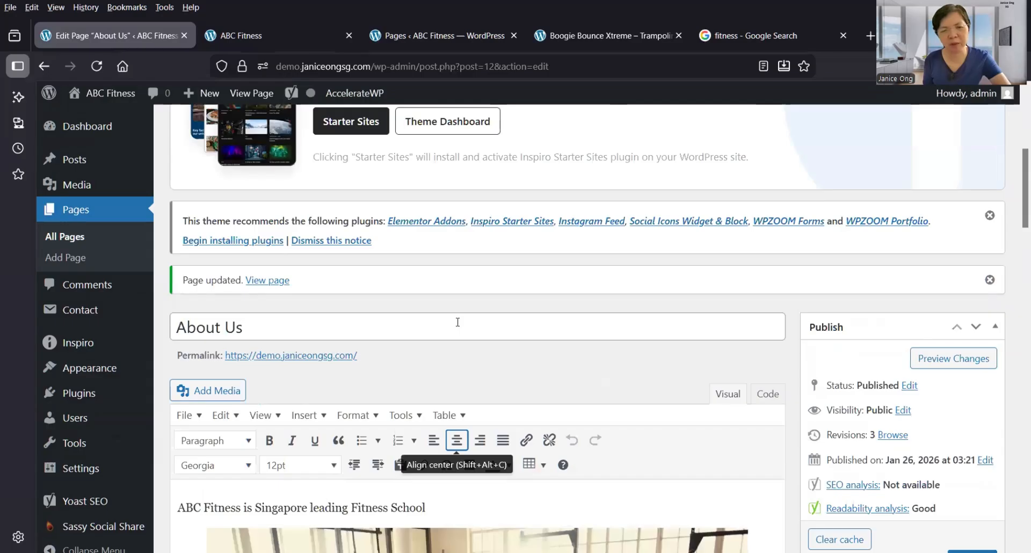
scroll(457, 322, down, 4)
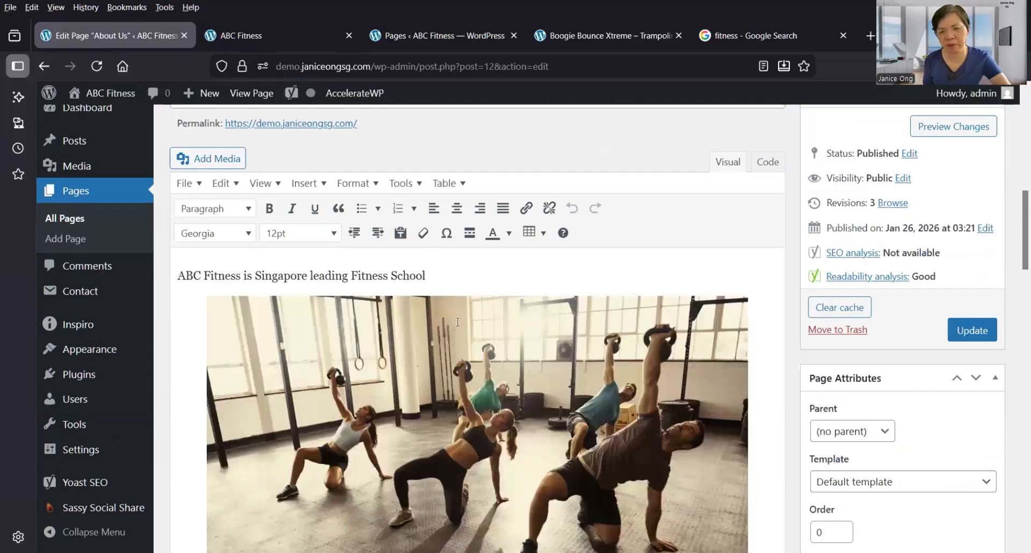
scroll(458, 326, down, 15)
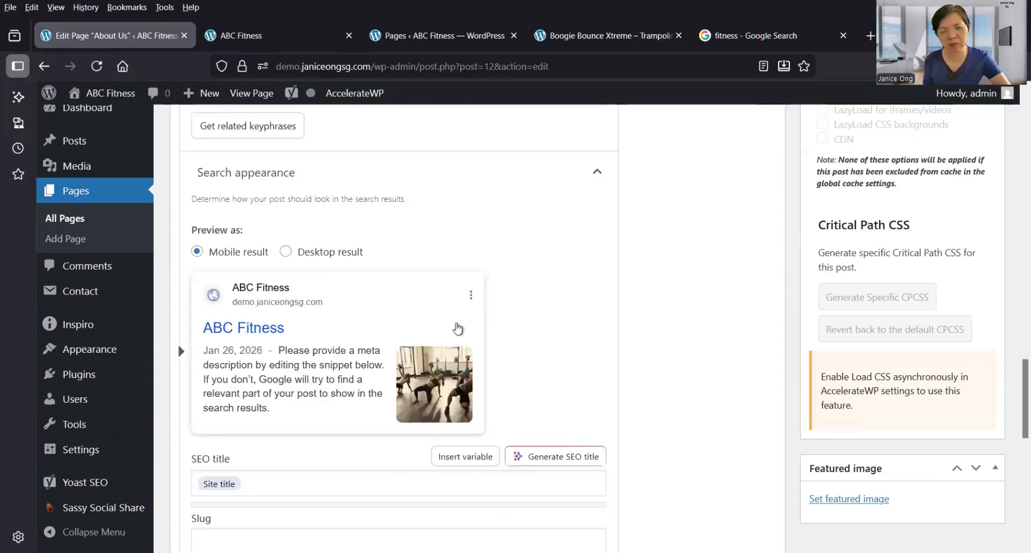
click(438, 351)
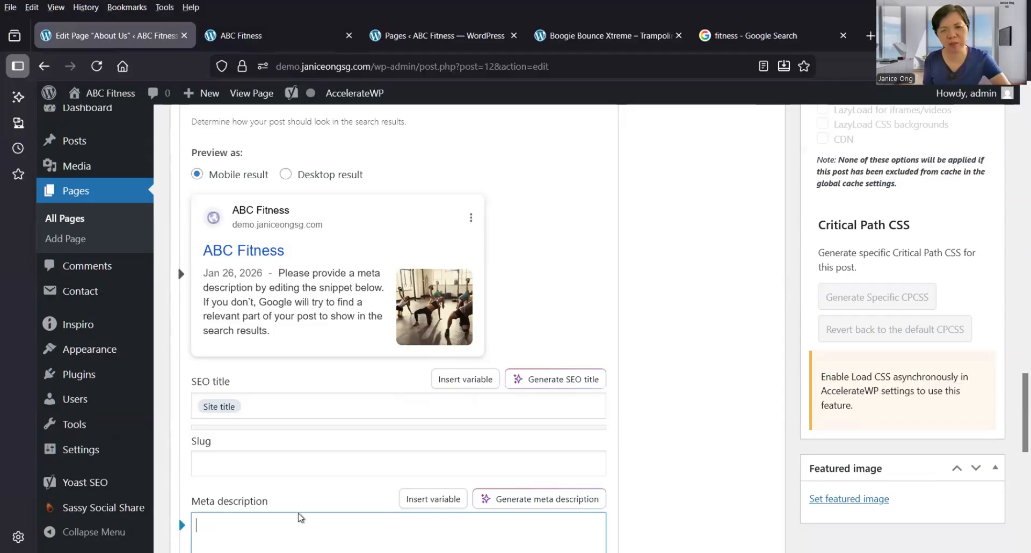
scroll(424, 462, down, 3)
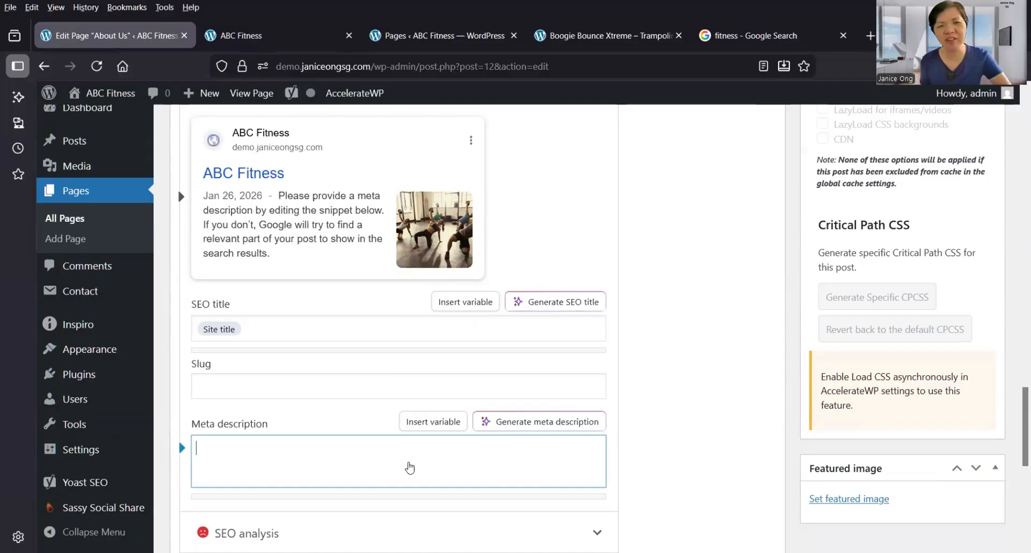
scroll(410, 463, down, 3)
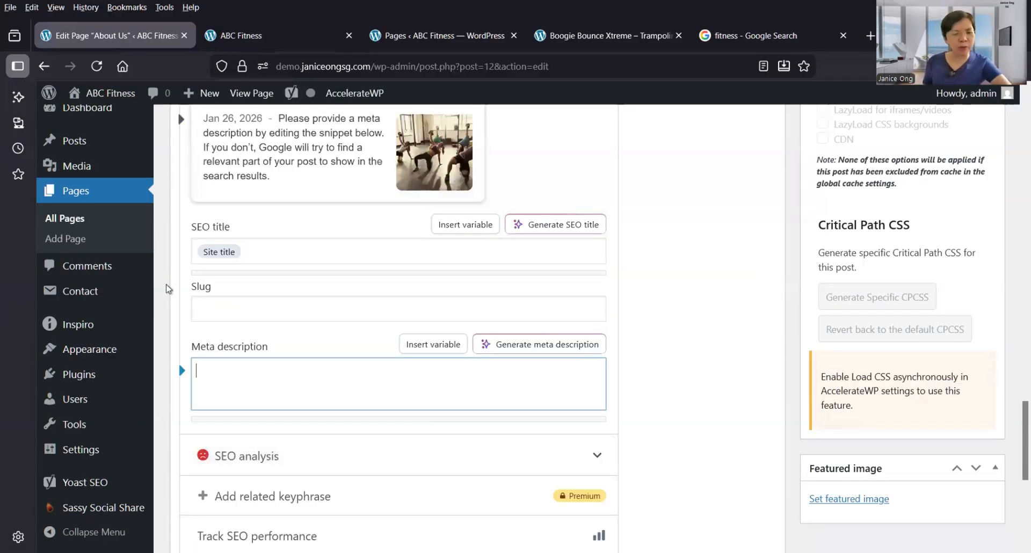
Go to the list of installed plugins.
mouse_move(153, 393)
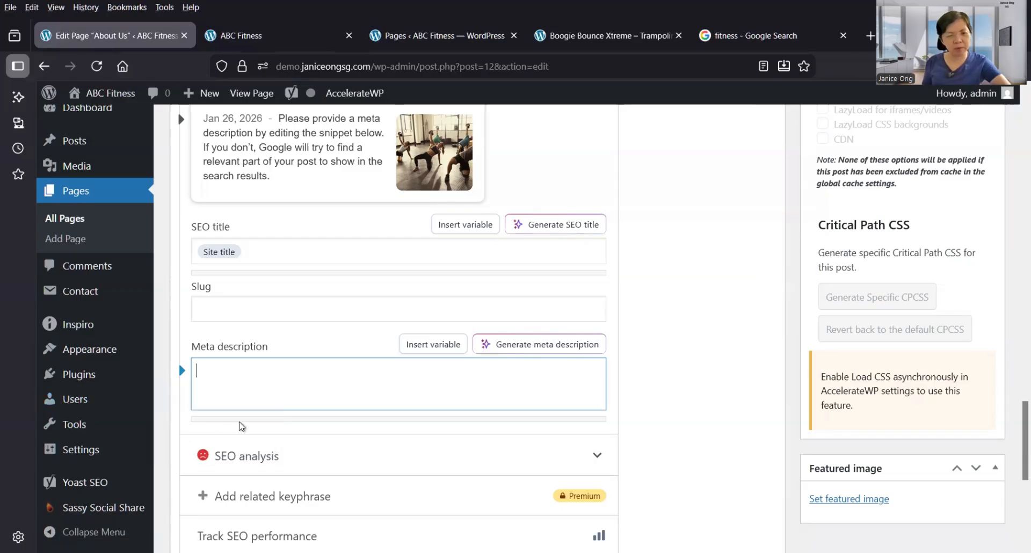
mouse_move(98, 348)
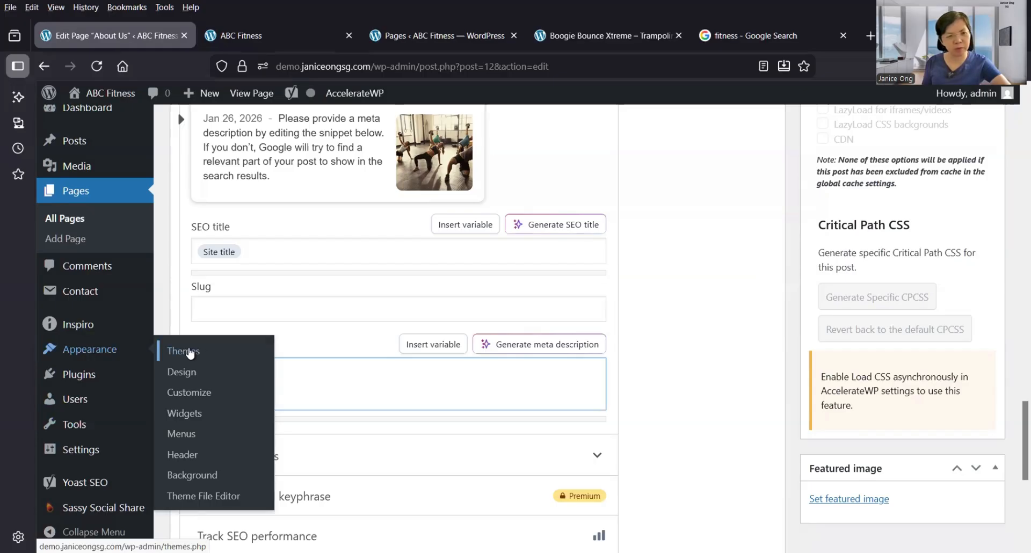
mouse_move(81, 384)
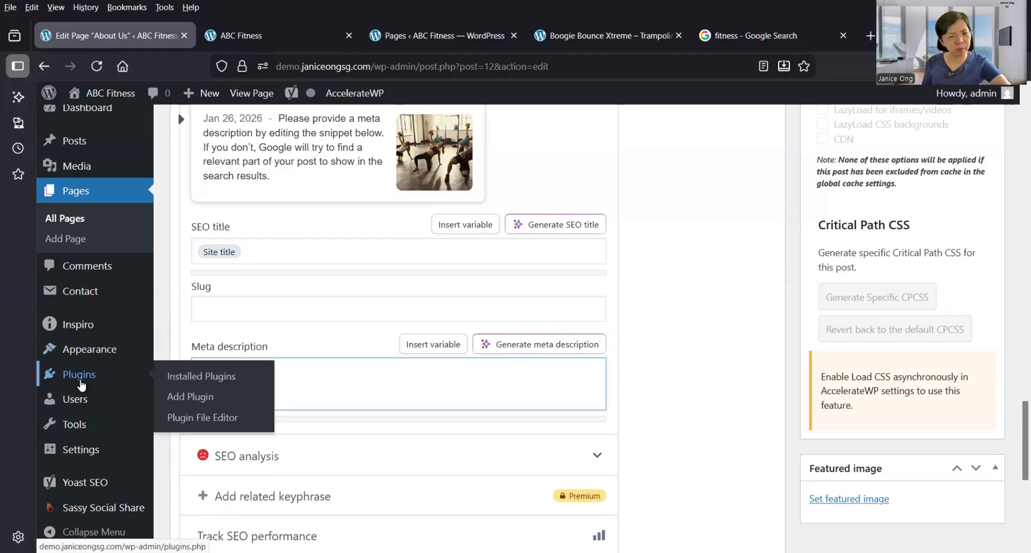
click(185, 380)
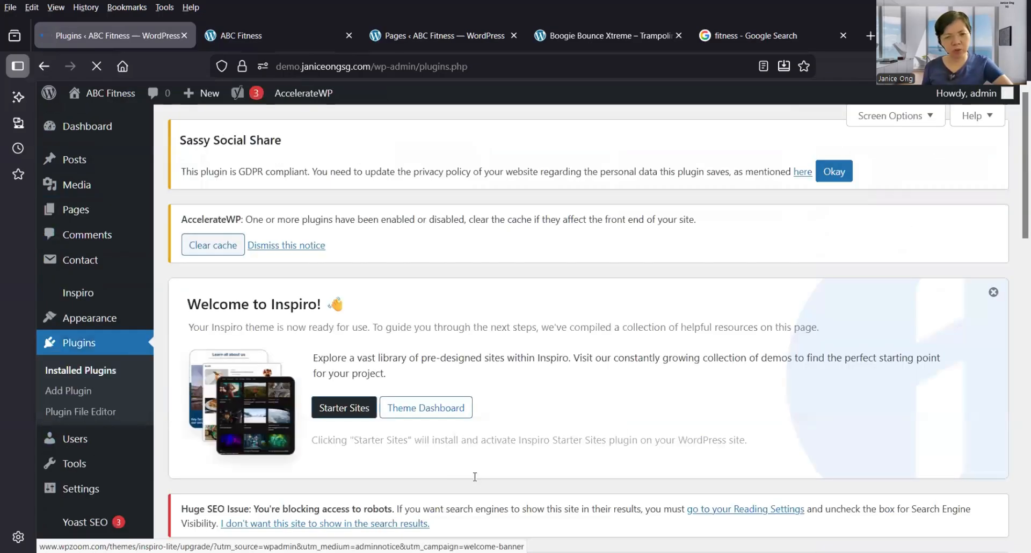
Deactivate the Yoast SEO plugin and check its entry in the installed plugins list.
scroll(474, 476, down, 5)
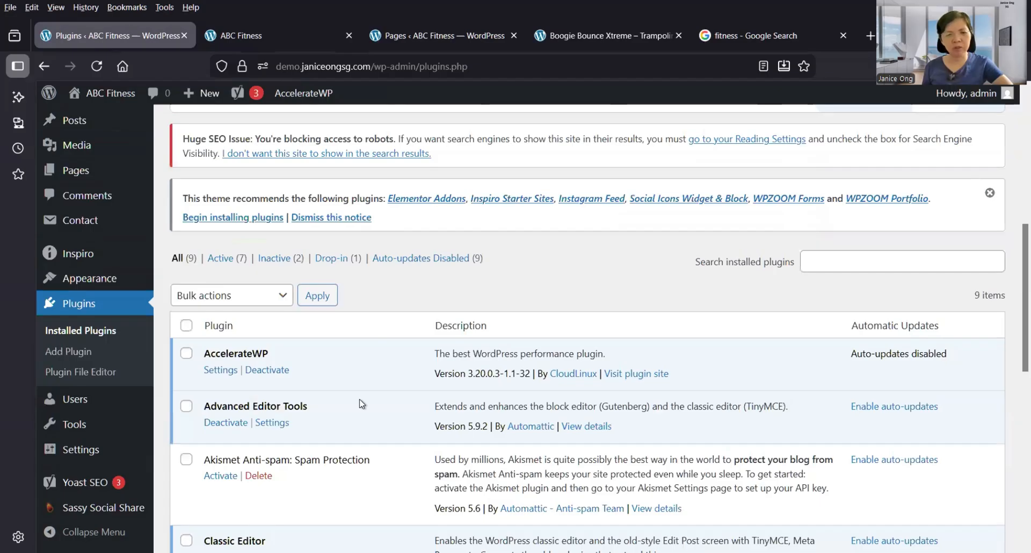
scroll(362, 404, down, 3)
scroll(359, 405, down, 5)
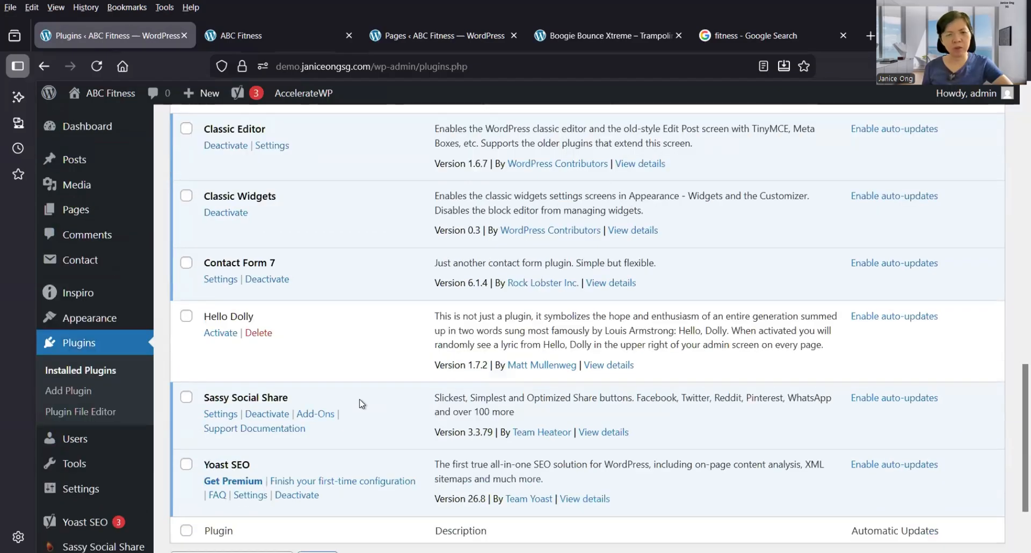
scroll(256, 365, up, 1)
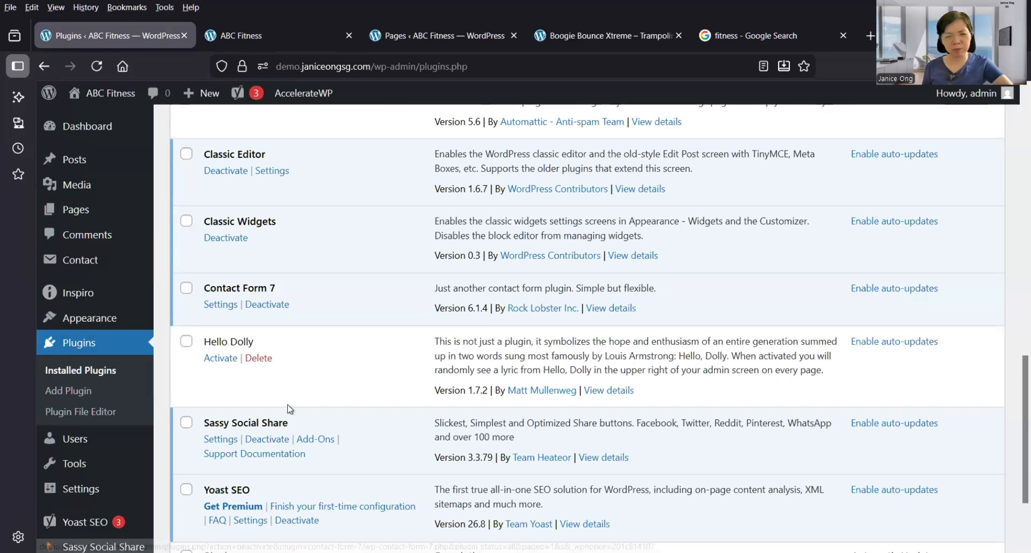
scroll(285, 410, down, 2)
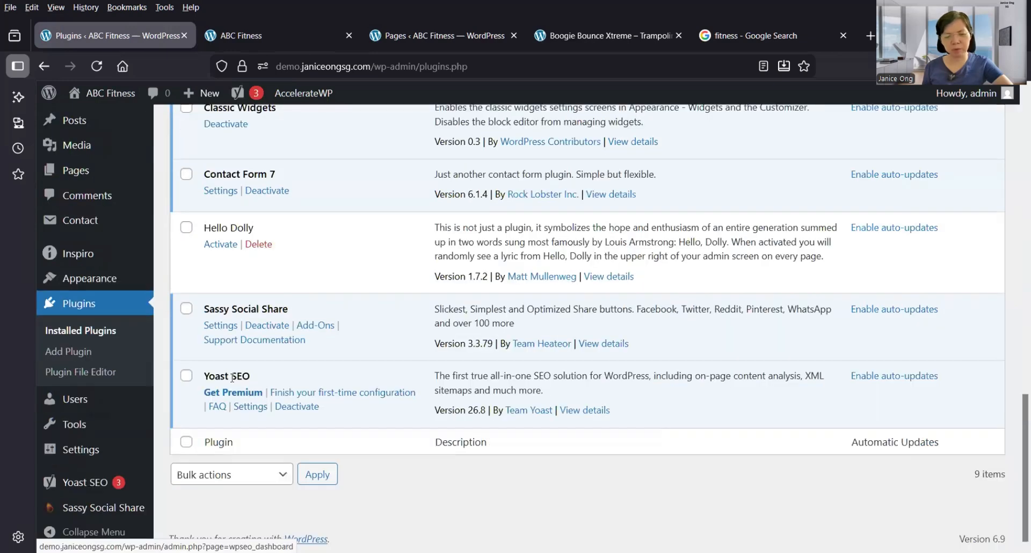
click(301, 407)
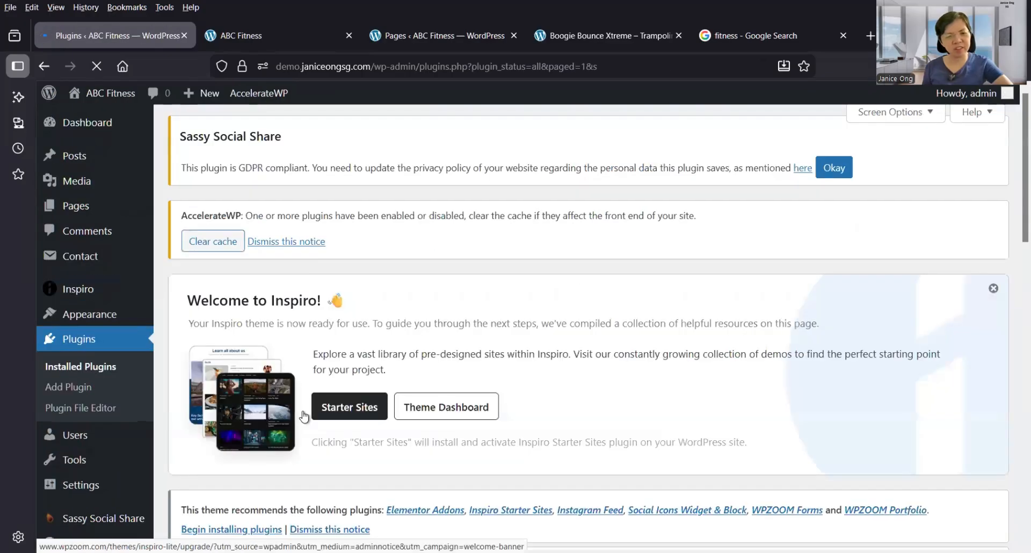
scroll(306, 416, down, 10)
scroll(306, 417, down, 4)
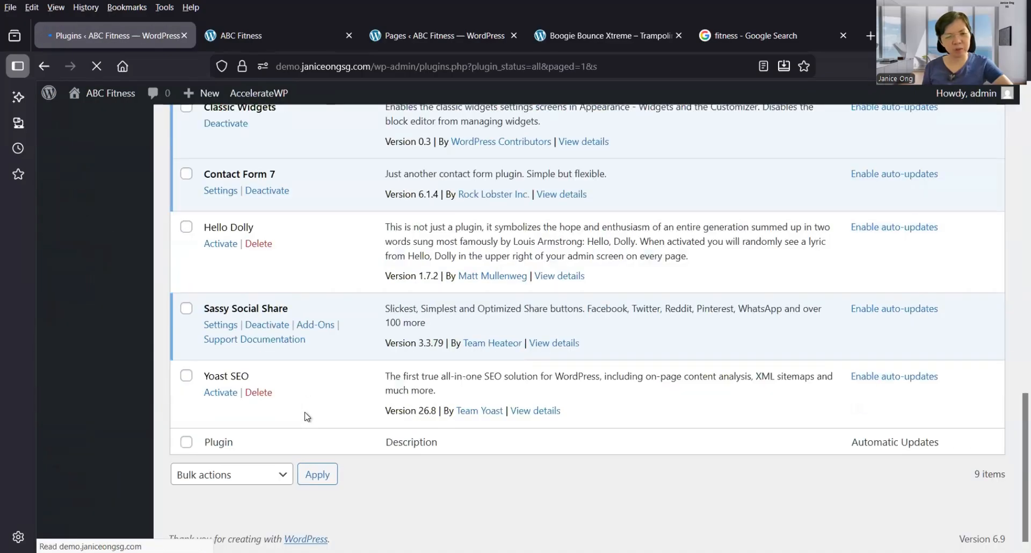
Look over the installed plugins list and reactivate the Yoast SEO plugin.
scroll(262, 419, up, 14)
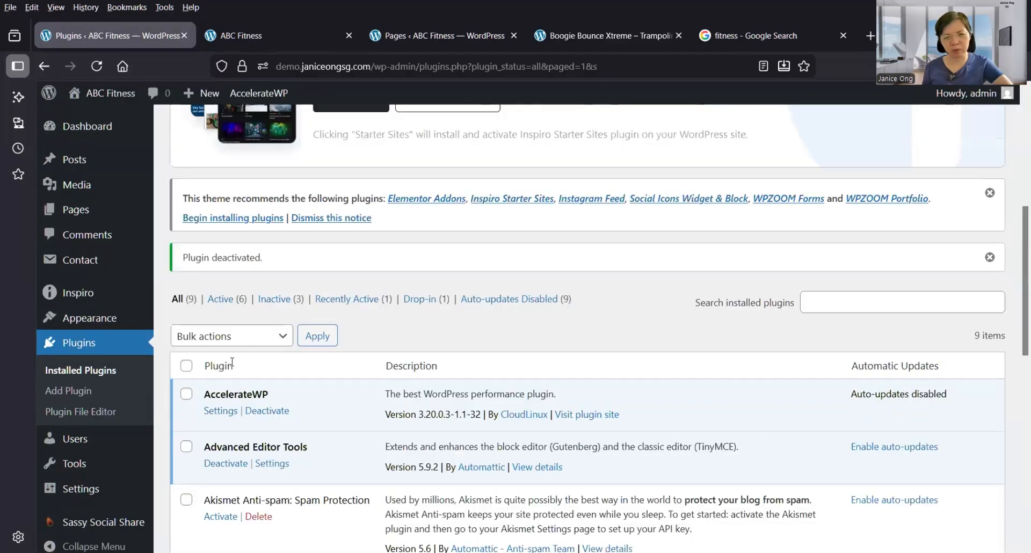
scroll(272, 477, down, 14)
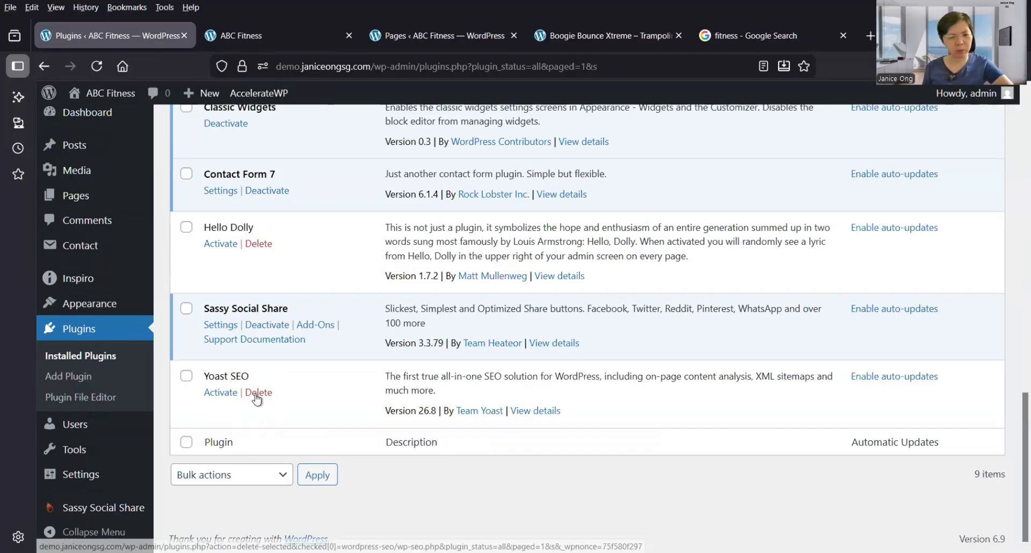
click(220, 393)
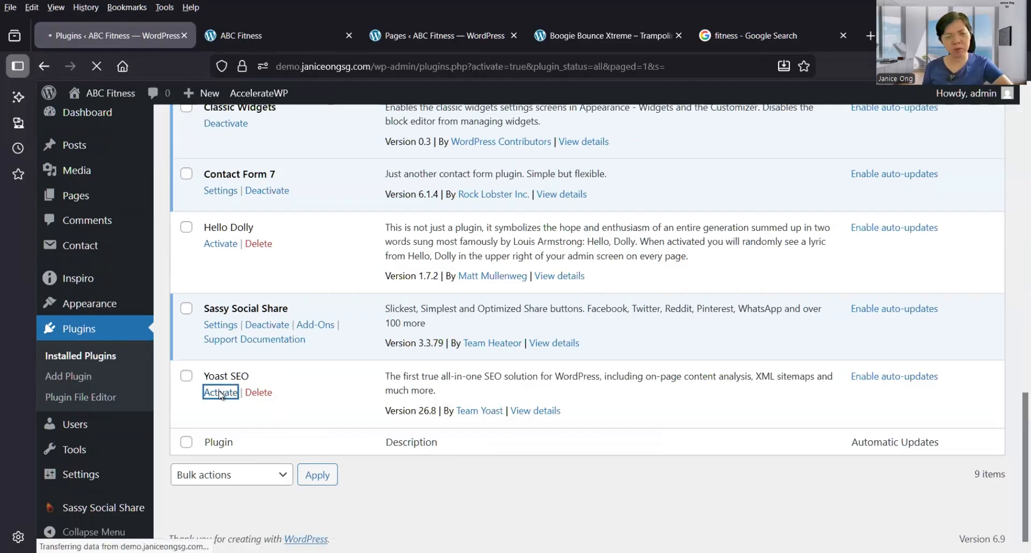
Delete the Hello Dolly plugin and its files, and check the remaining entries in the installed plugins list.
scroll(244, 412, down, 10)
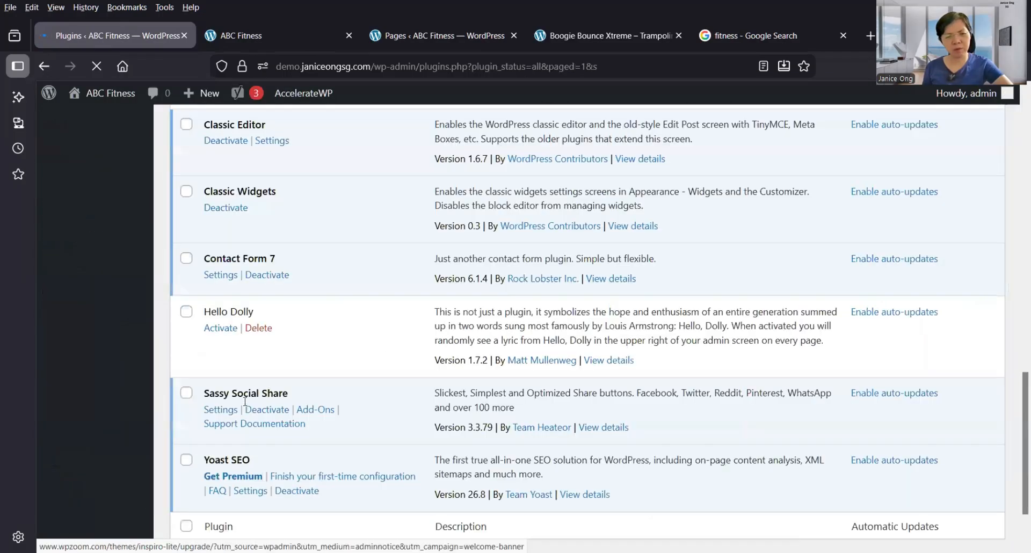
click(259, 329)
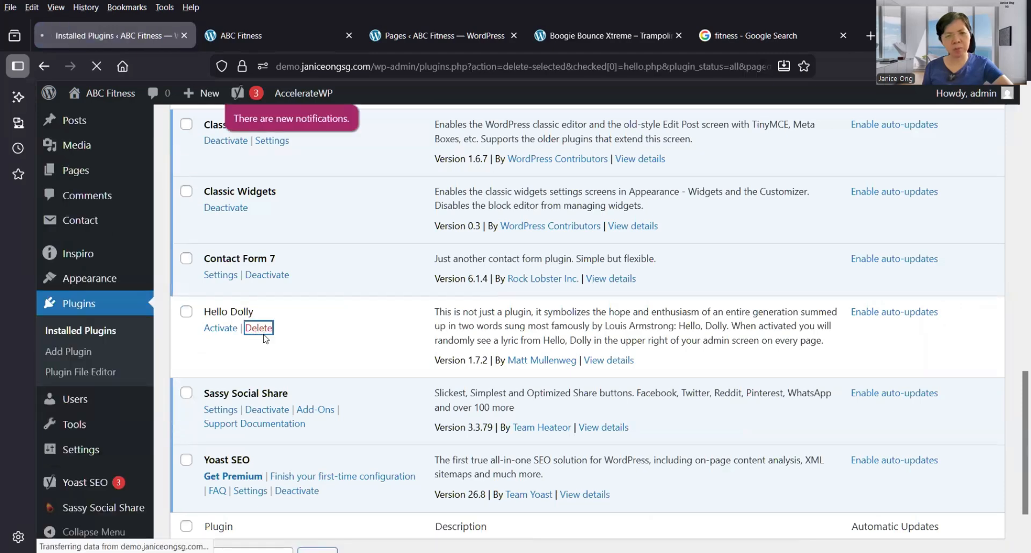
scroll(314, 381, down, 5)
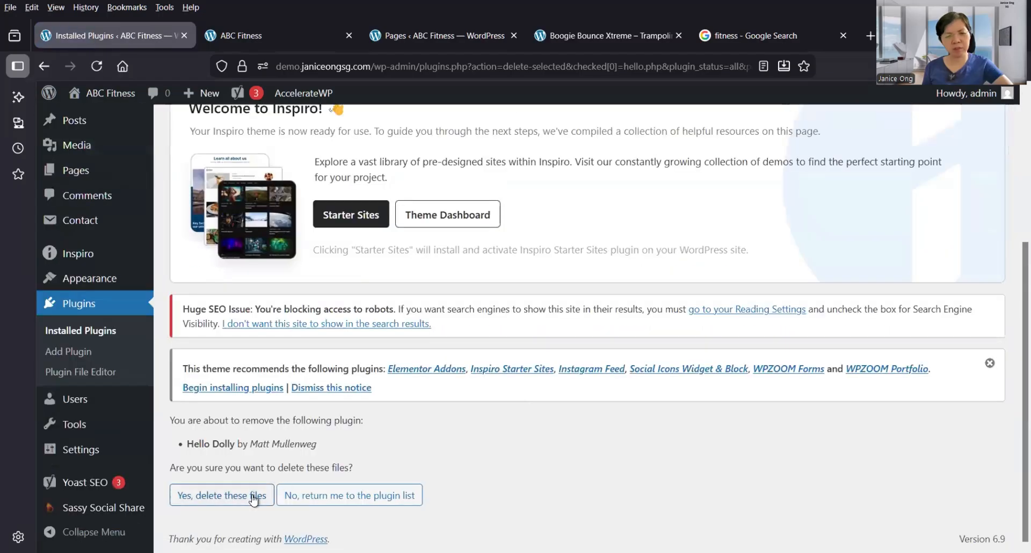
click(246, 495)
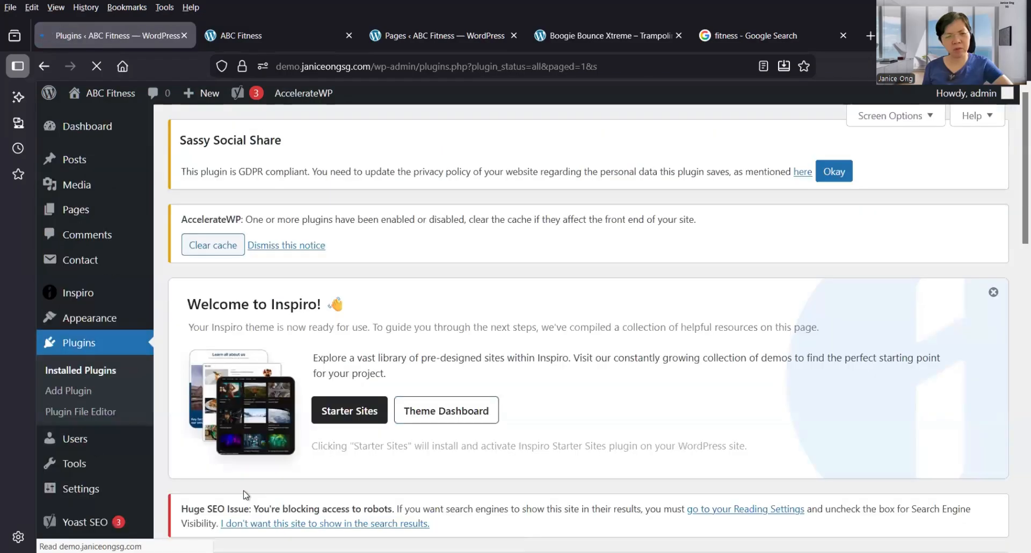
scroll(246, 494, down, 3)
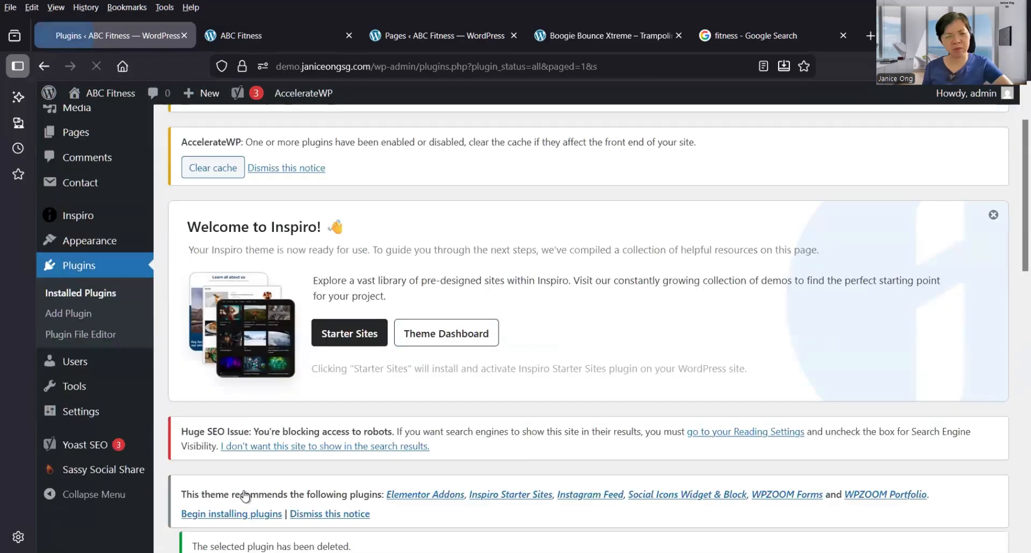
scroll(245, 495, down, 10)
scroll(246, 494, down, 3)
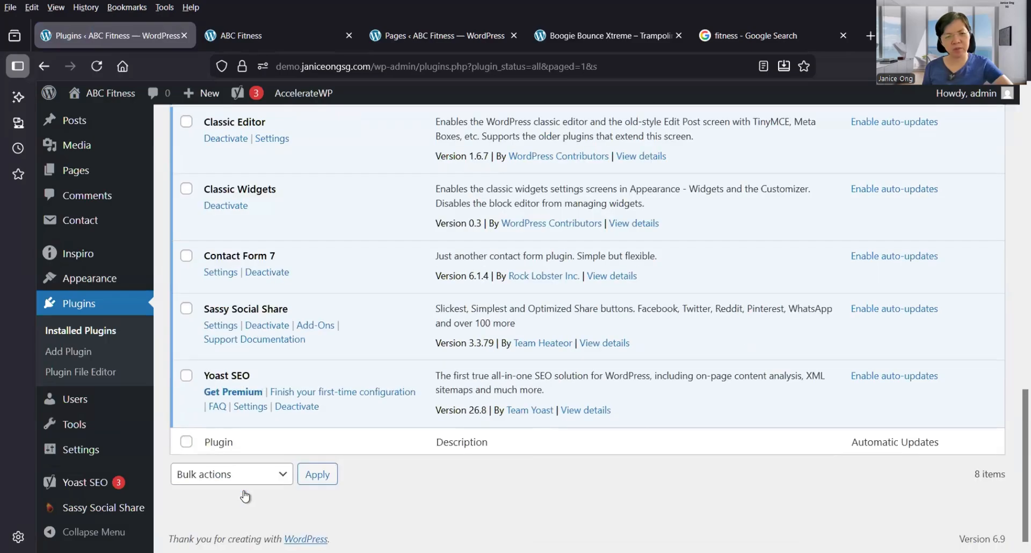
scroll(245, 494, up, 4)
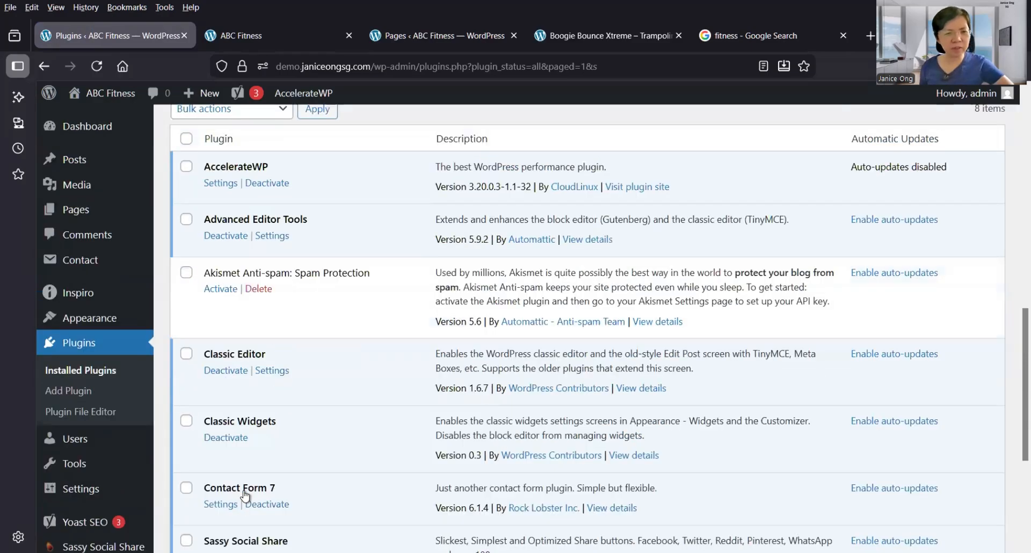
scroll(247, 495, up, 5)
scroll(246, 494, down, 1)
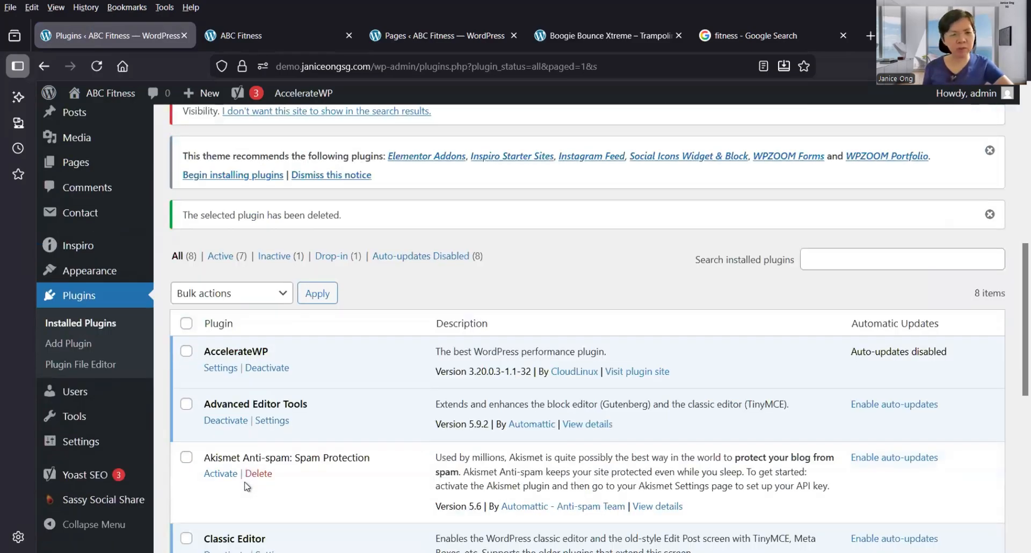
scroll(246, 495, down, 2)
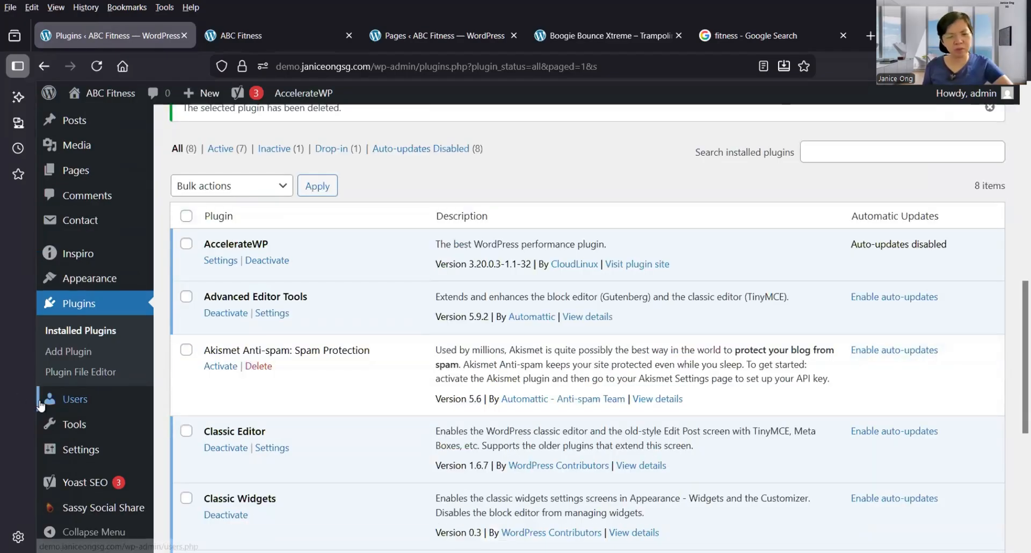
Search Google for "wordpress user roles" and open the User roles guide on WordPress.com.
mouse_move(40, 406)
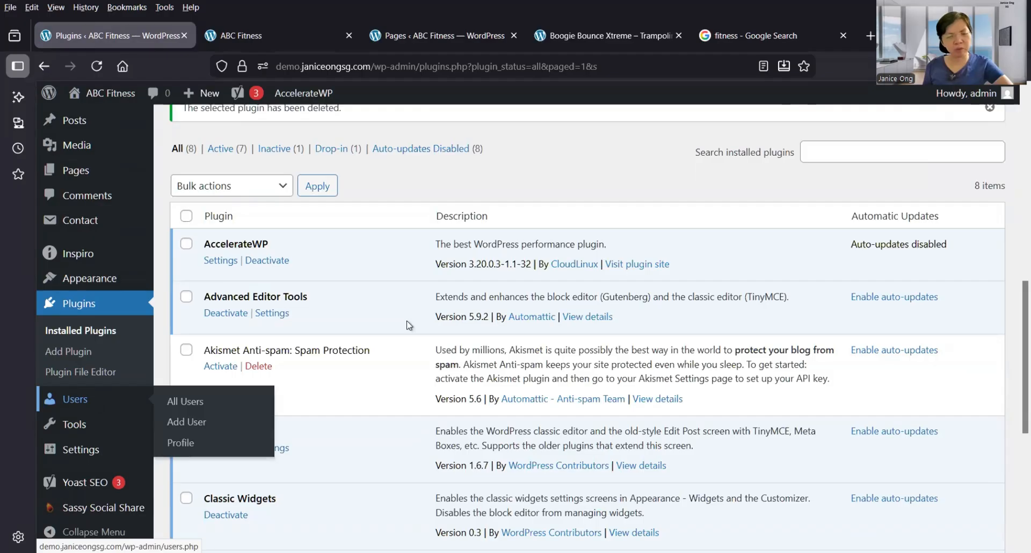
mouse_move(756, 36)
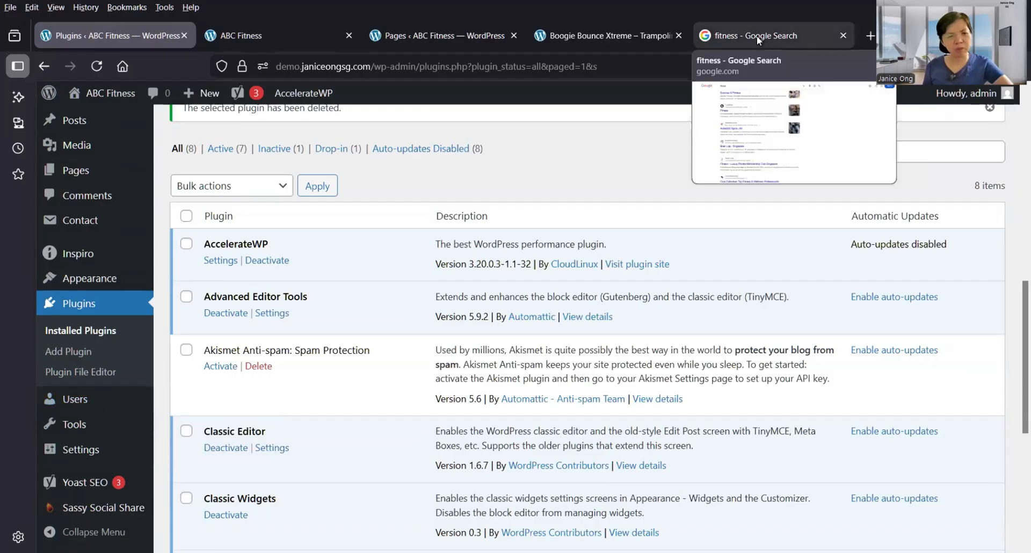
click(756, 36)
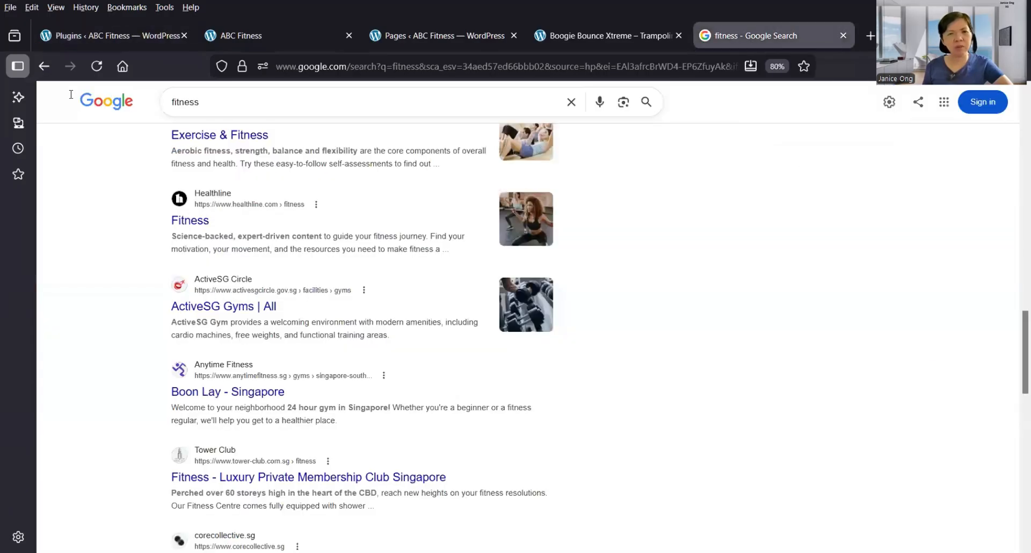
double_click(186, 102)
text(word)
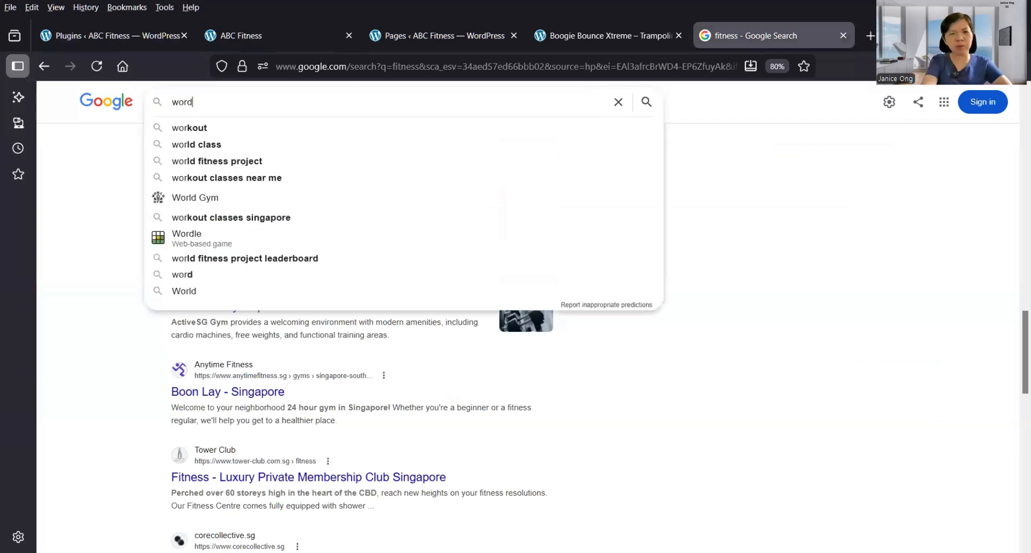
text(press user)
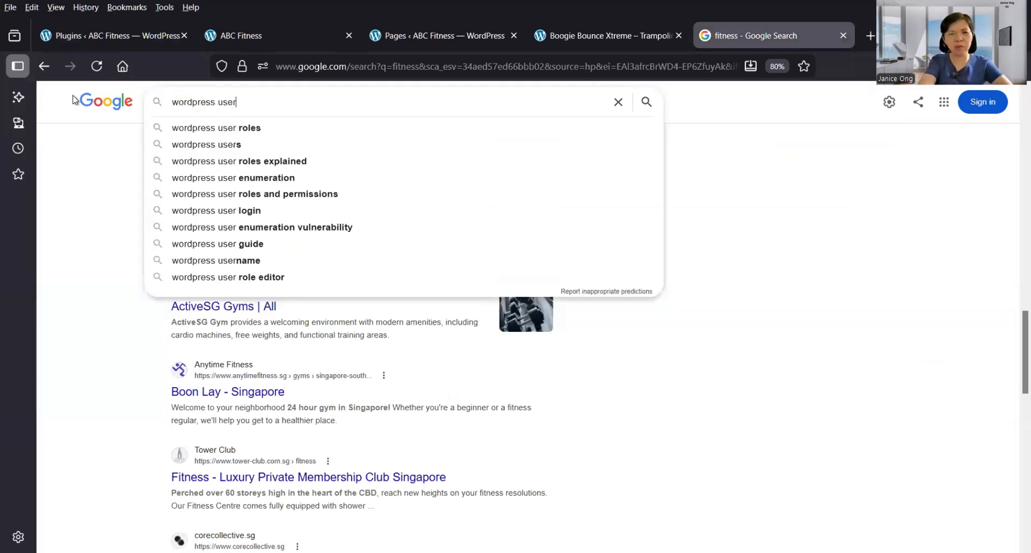
key(Down)
key(Return)
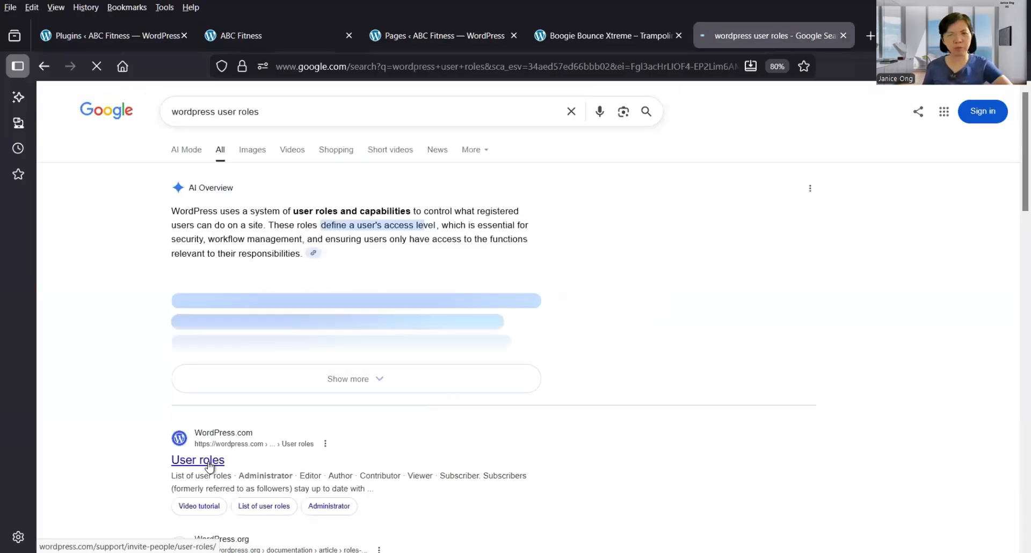
click(210, 463)
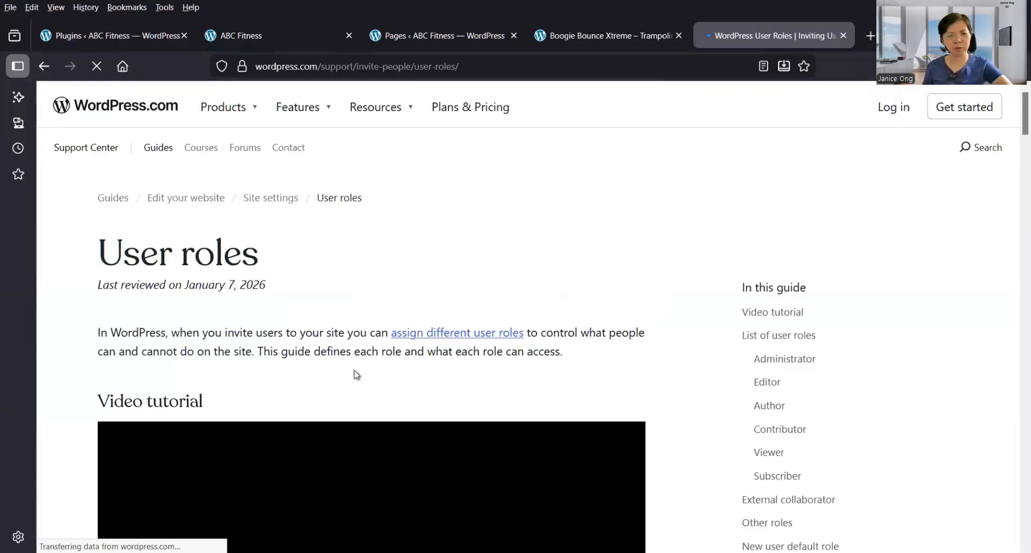
Read the guide's summary list of user roles, from Administrator to Subscriber.
scroll(355, 371, down, 8)
scroll(127, 299, down, 2)
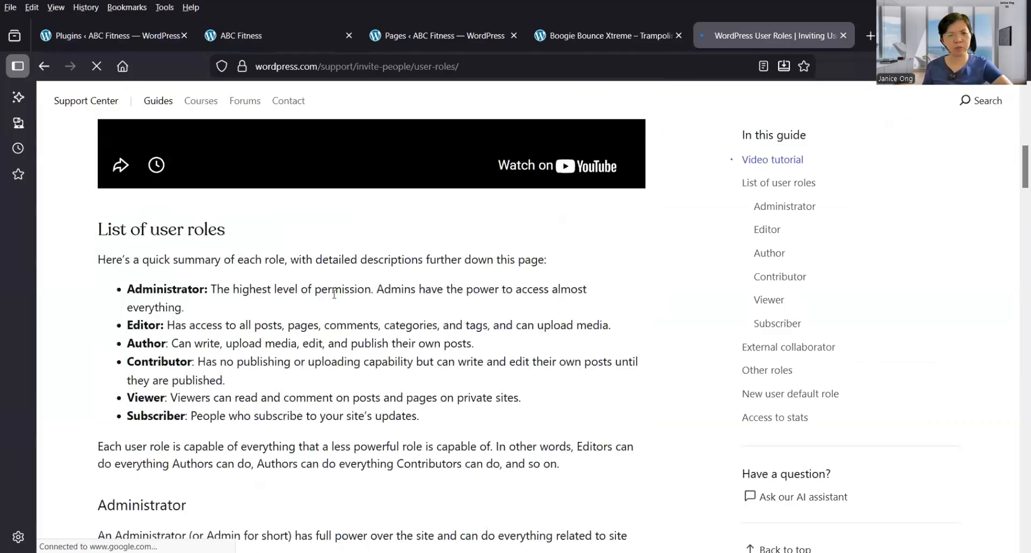
scroll(326, 314, down, 2)
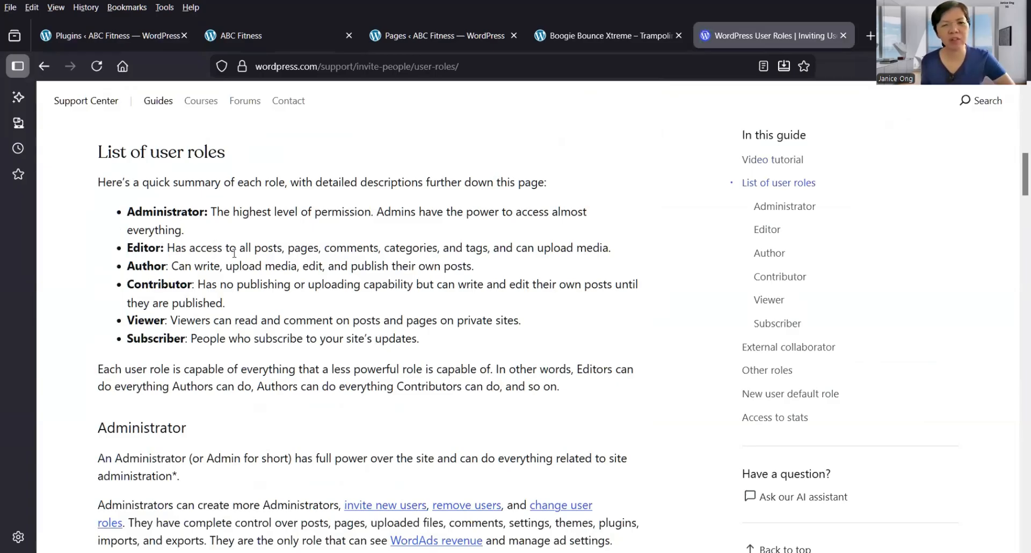
key(ctrl+plus)
key(ctrl+plus)
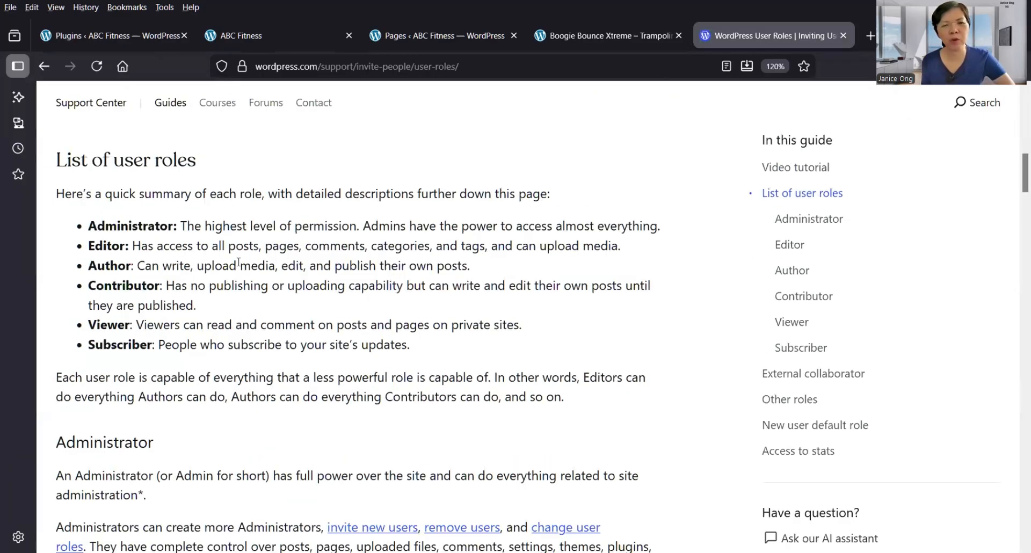
key(ctrl+plus)
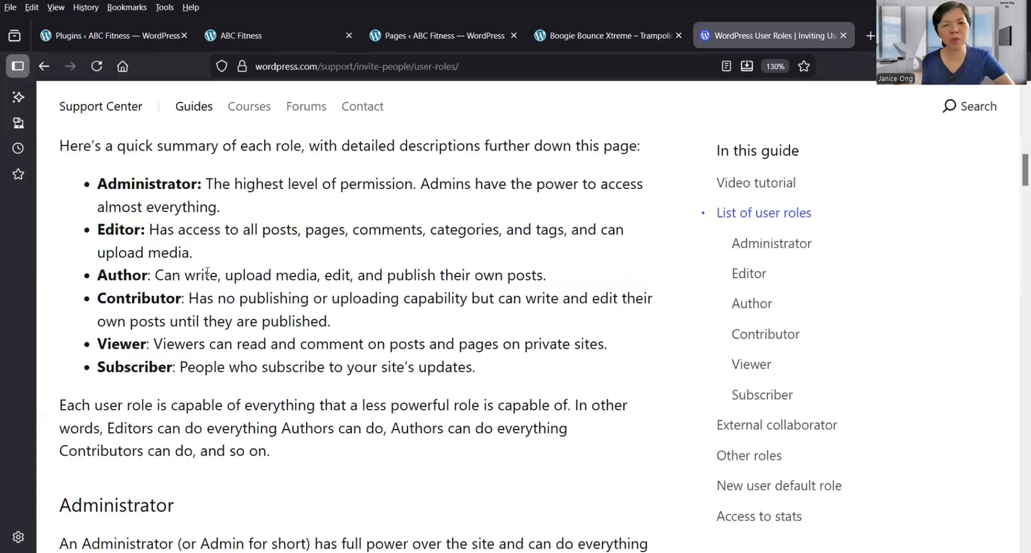
scroll(325, 253, up, 3)
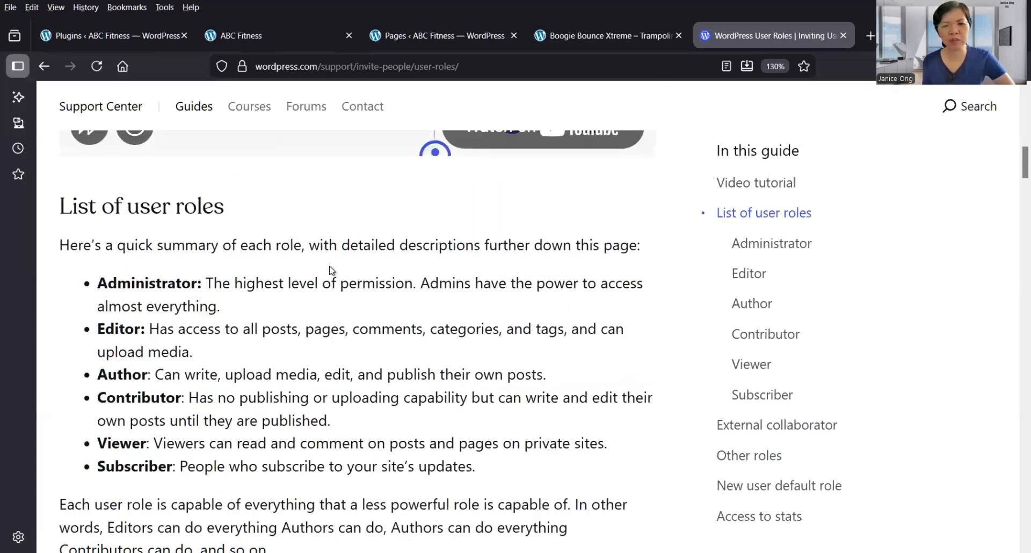
scroll(329, 270, down, 2)
scroll(151, 250, down, 1)
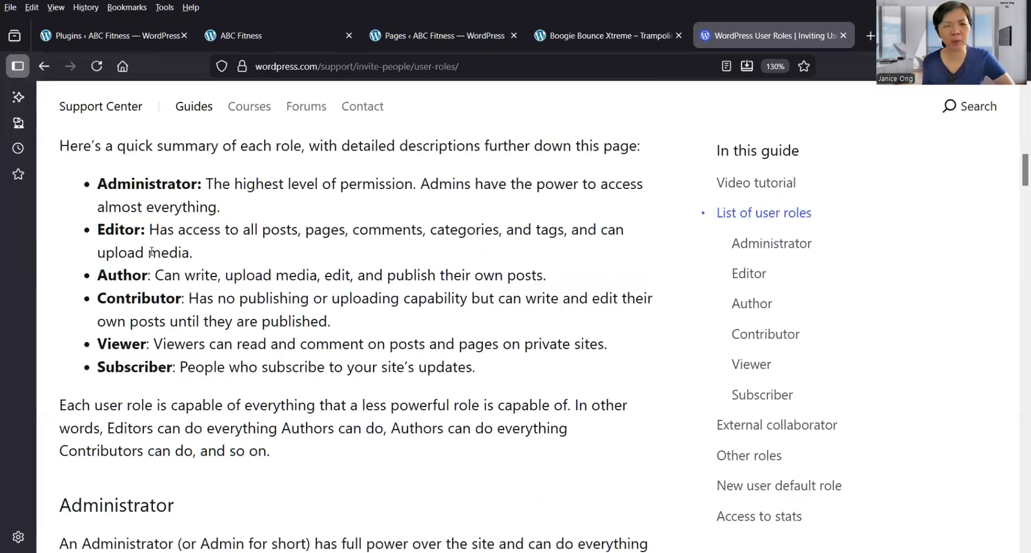
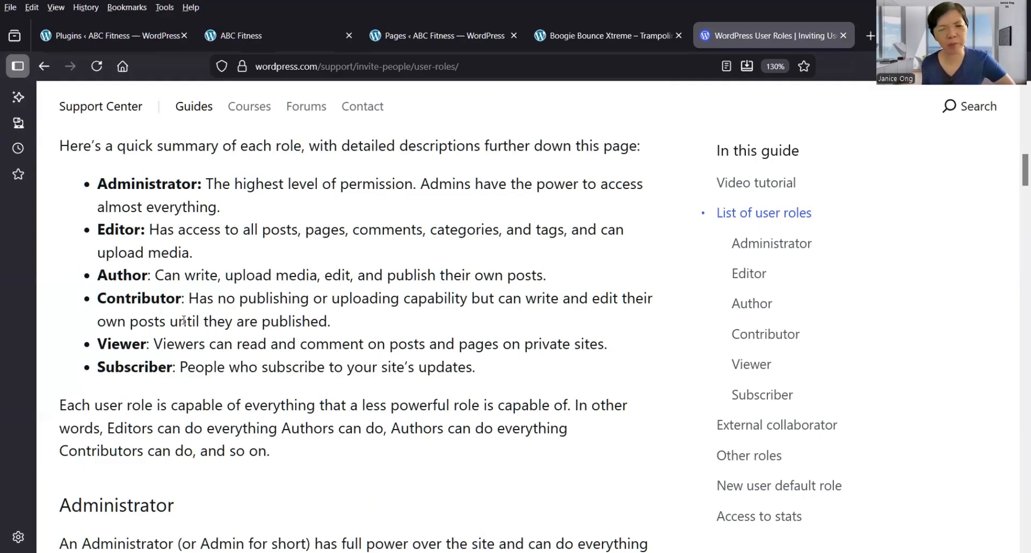
Skim the guide's detailed role descriptions and External collaborator section, then return to the summary list of user roles.
scroll(192, 327, down, 5)
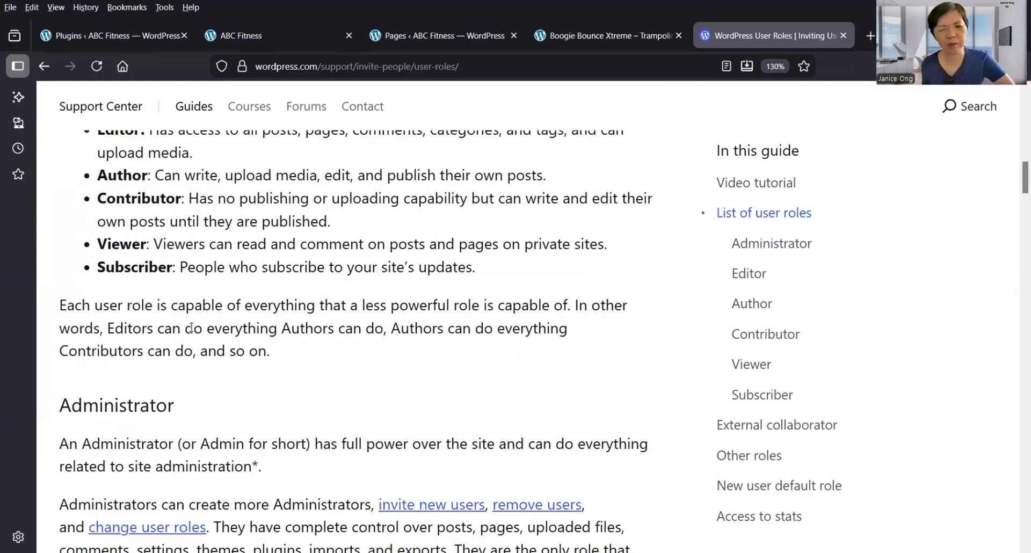
scroll(191, 328, down, 10)
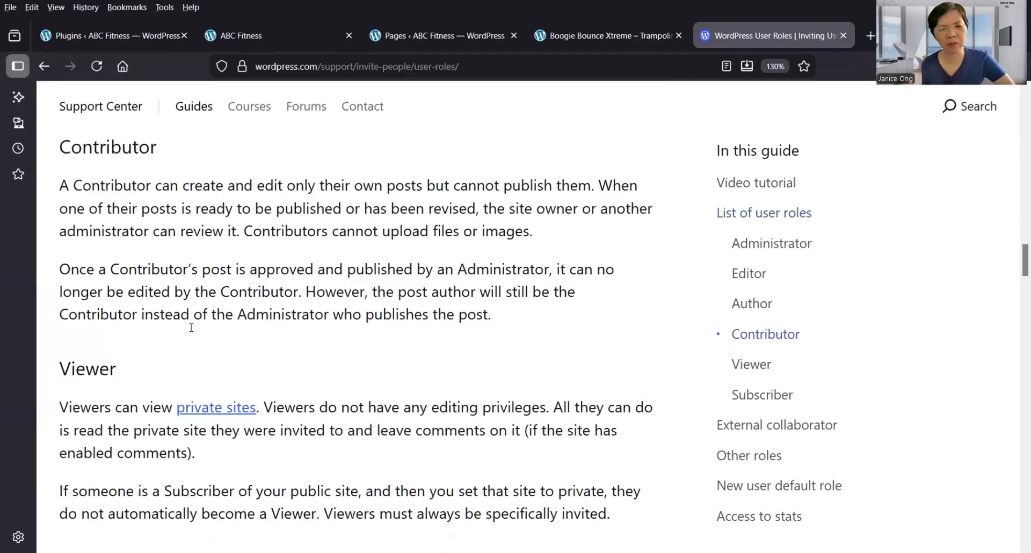
scroll(191, 327, down, 6)
scroll(191, 327, down, 3)
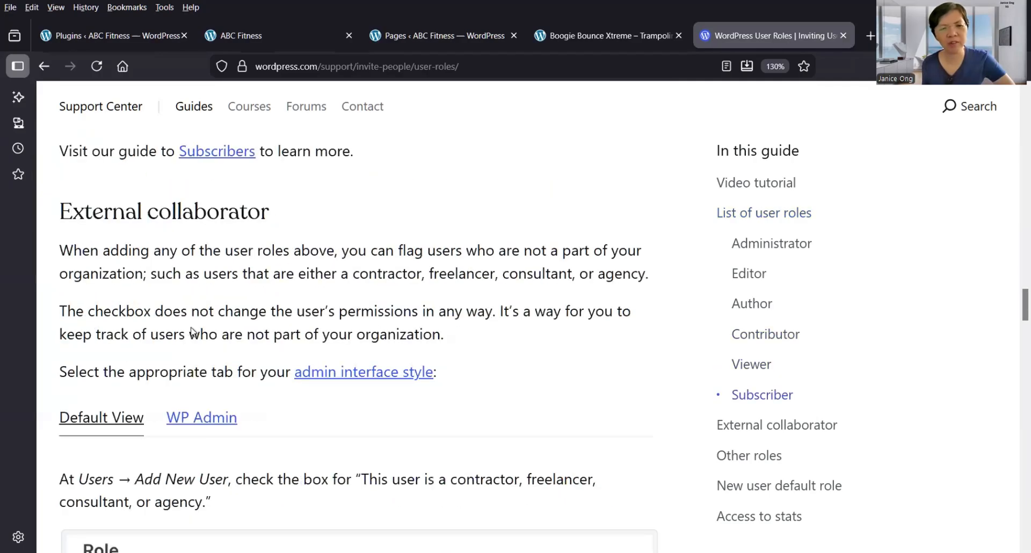
scroll(193, 329, up, 3)
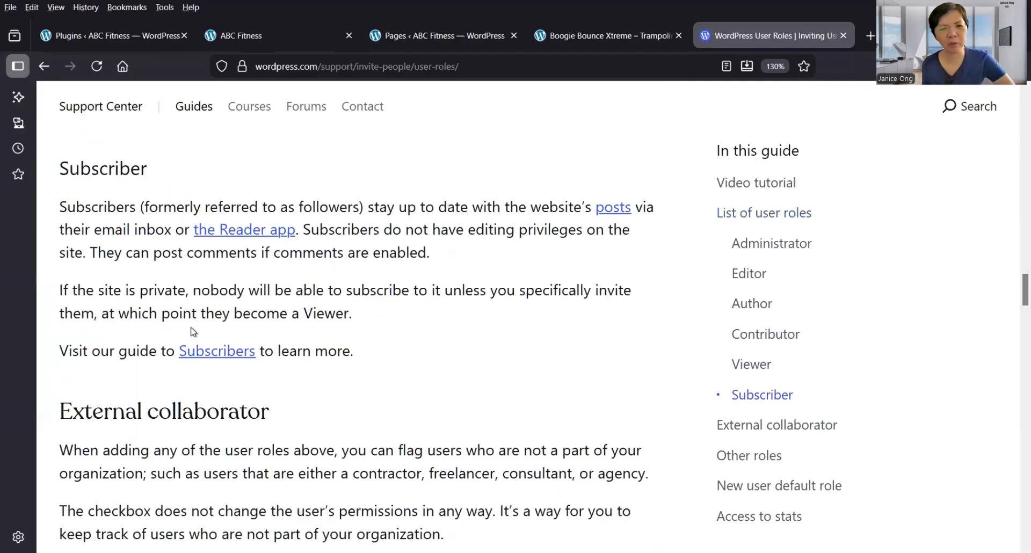
scroll(192, 331, up, 6)
scroll(193, 331, up, 10)
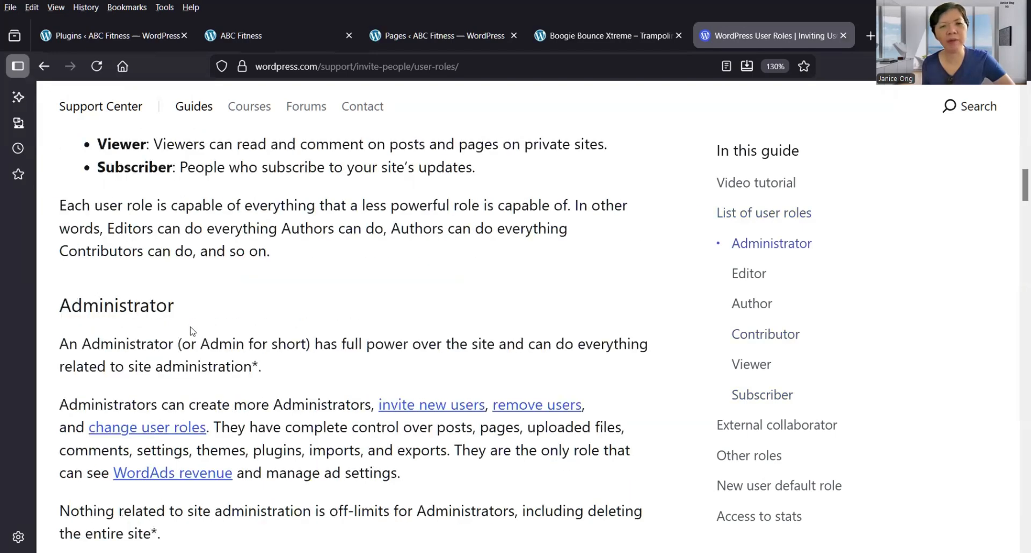
scroll(193, 332, up, 8)
scroll(193, 331, up, 3)
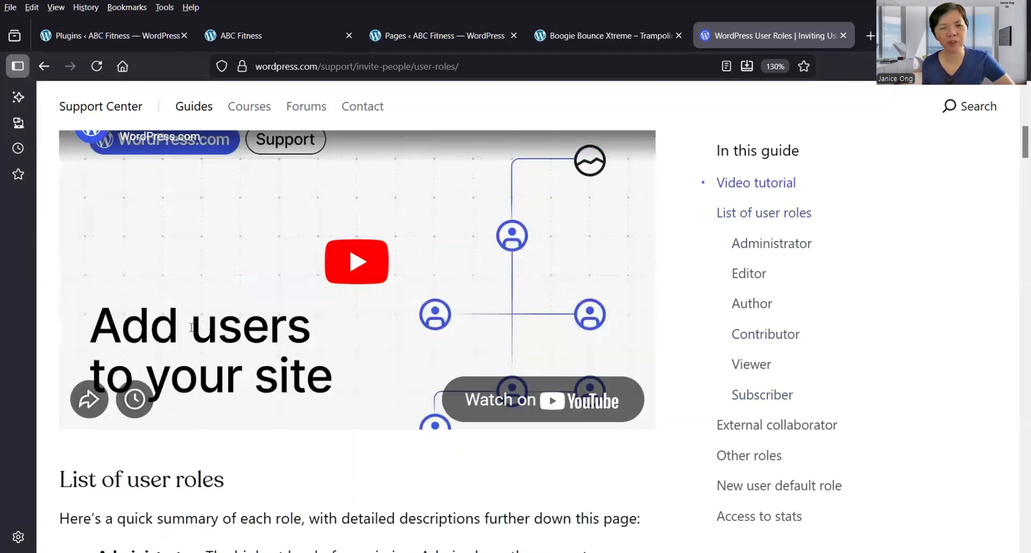
scroll(191, 327, down, 11)
scroll(191, 327, up, 8)
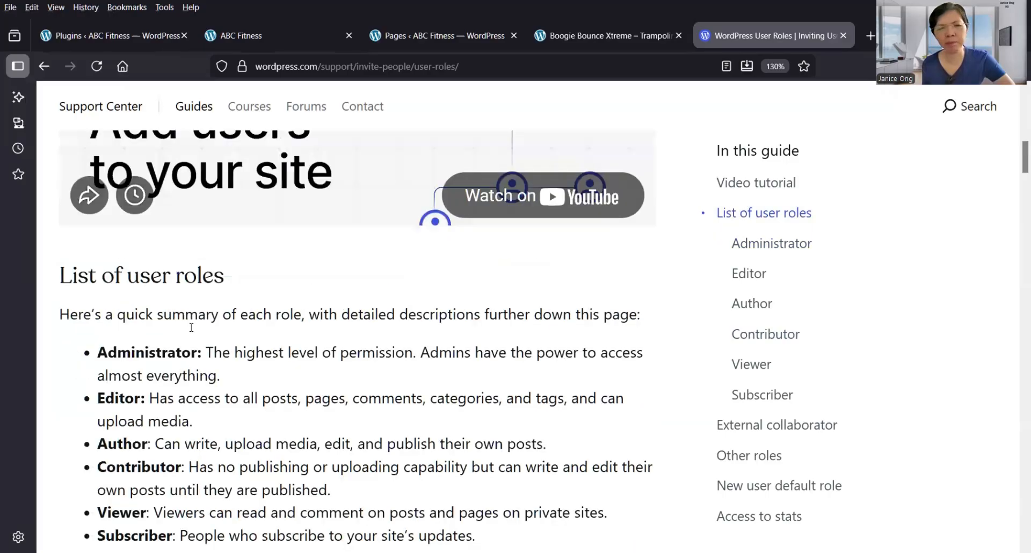
scroll(191, 328, up, 5)
scroll(191, 327, up, 3)
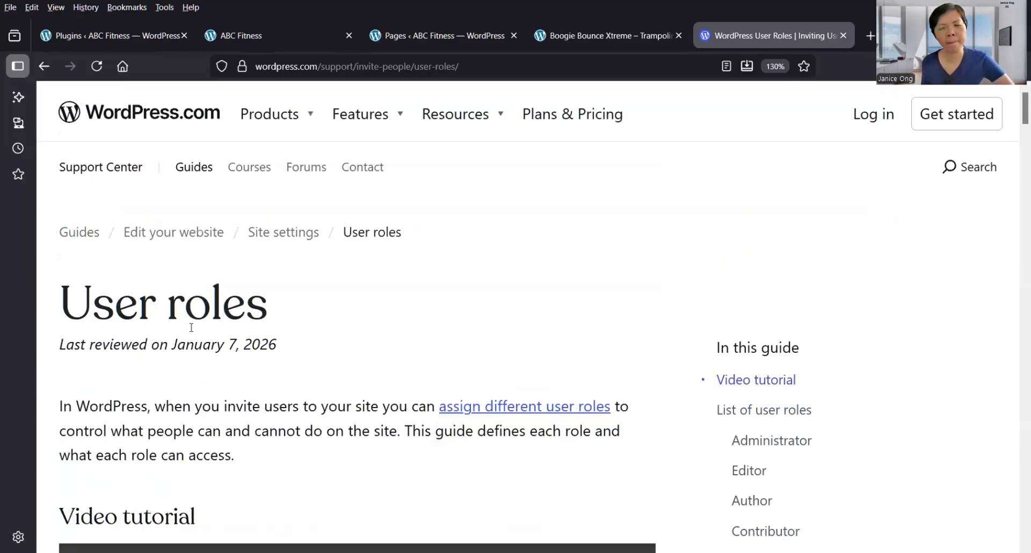
scroll(191, 328, down, 12)
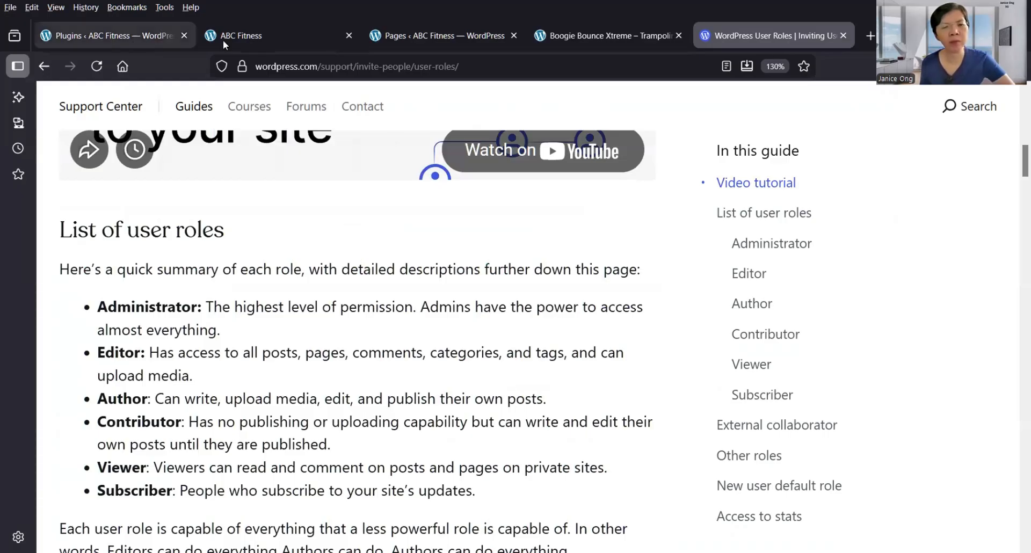
Return to the ABC Fitness site admin and open the list of all users to check the existing account's role.
key(ctrl+Tab)
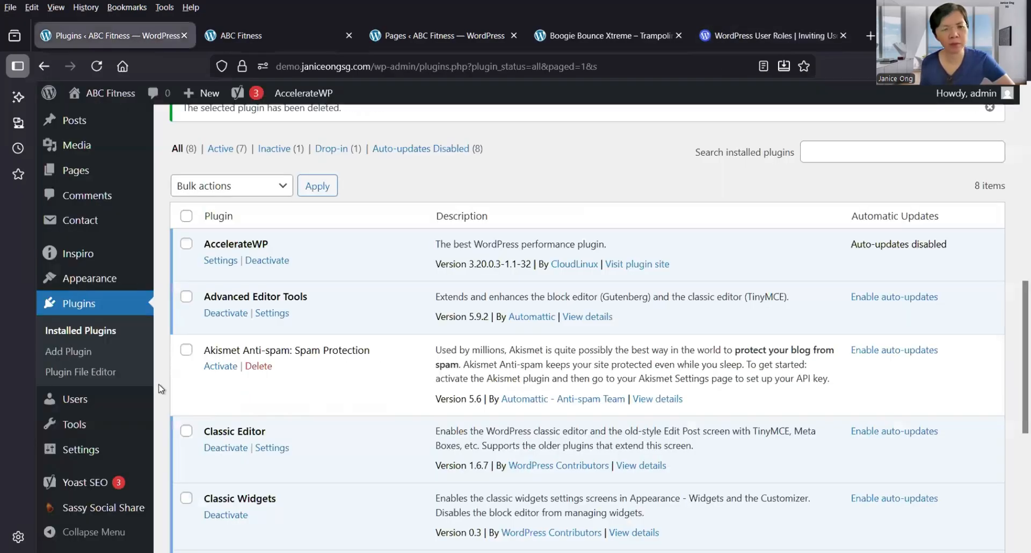
mouse_move(84, 404)
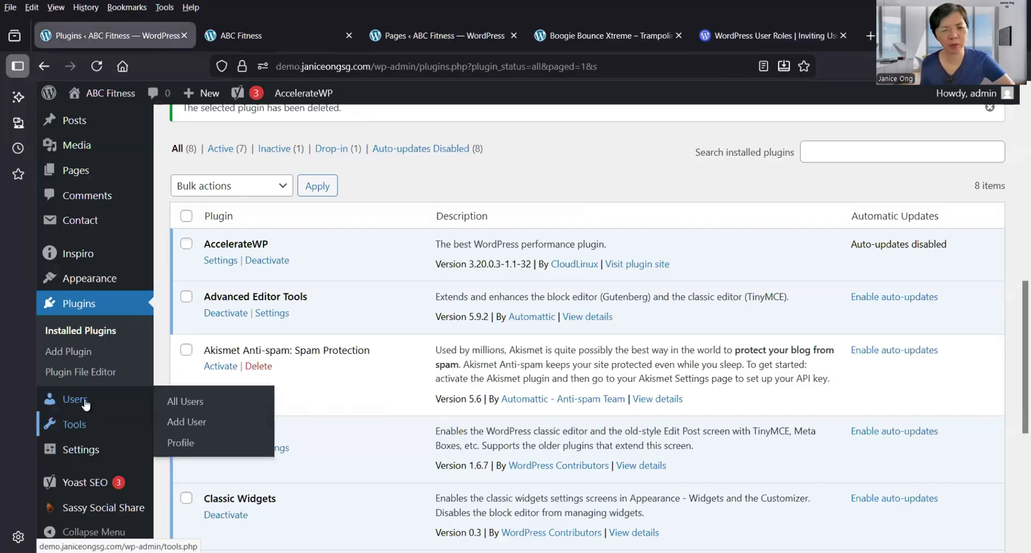
click(85, 403)
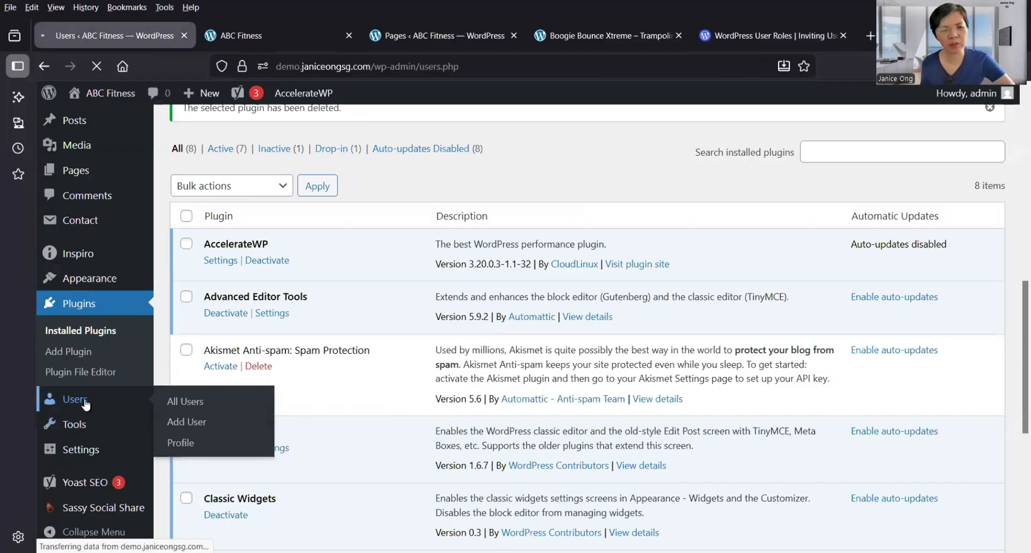
scroll(237, 417, down, 5)
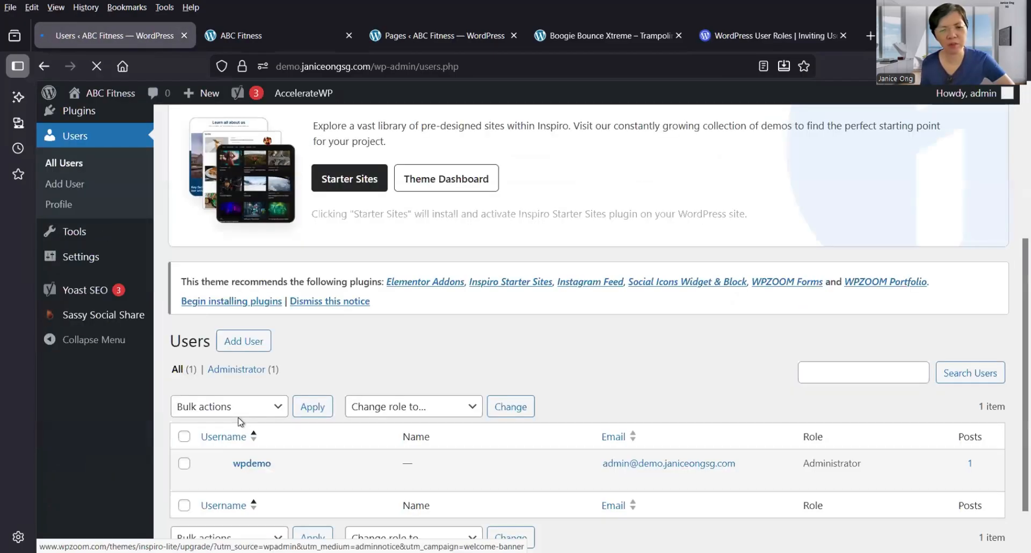
mouse_move(276, 479)
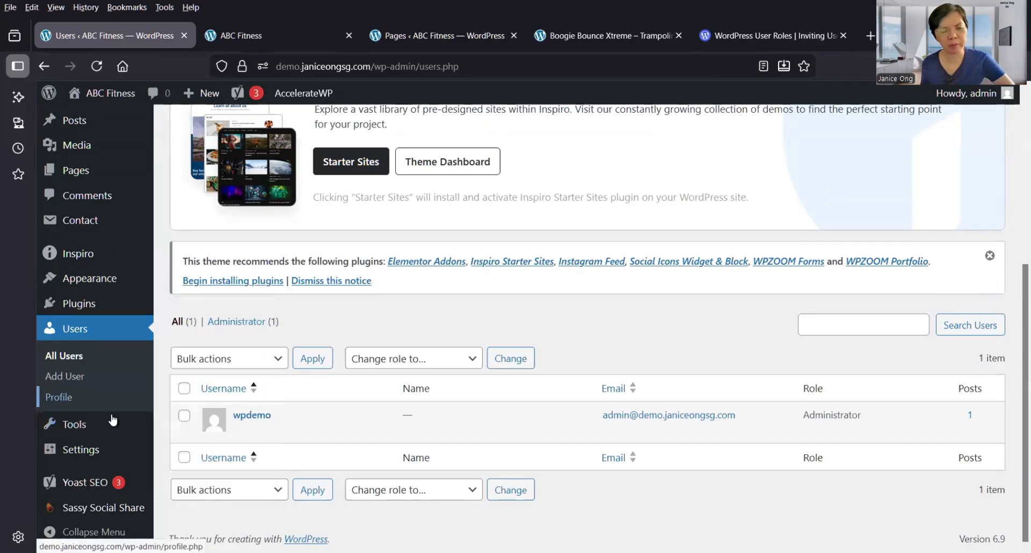
Open the site's Available Tools page and look over the Categories and Tags Converter and the other tools offered.
click(81, 428)
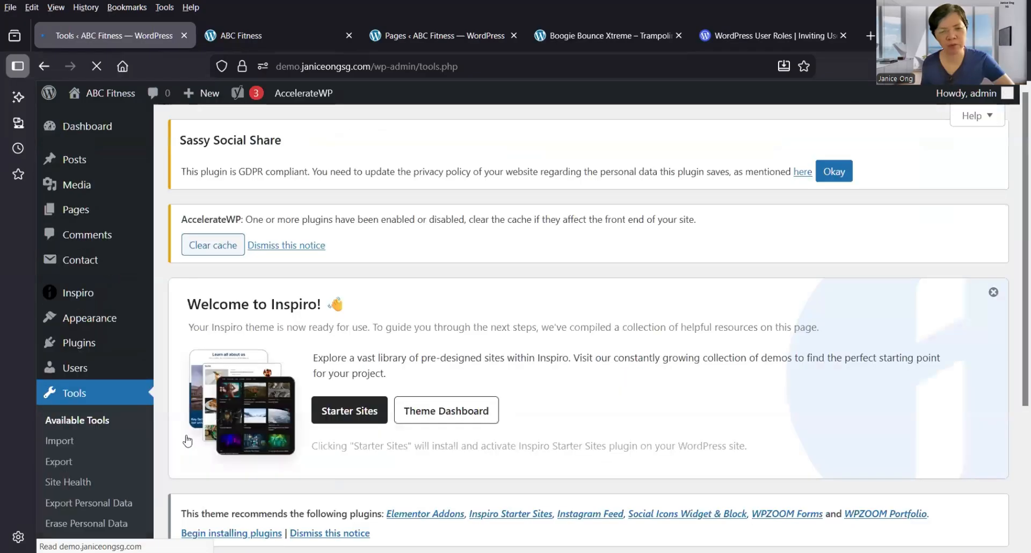
scroll(186, 440, down, 5)
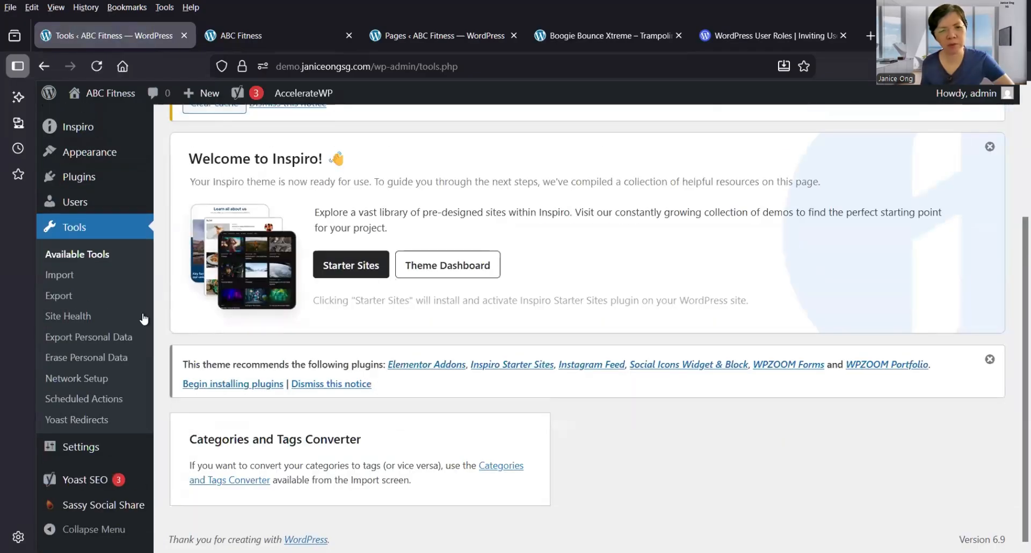
scroll(310, 419, up, 3)
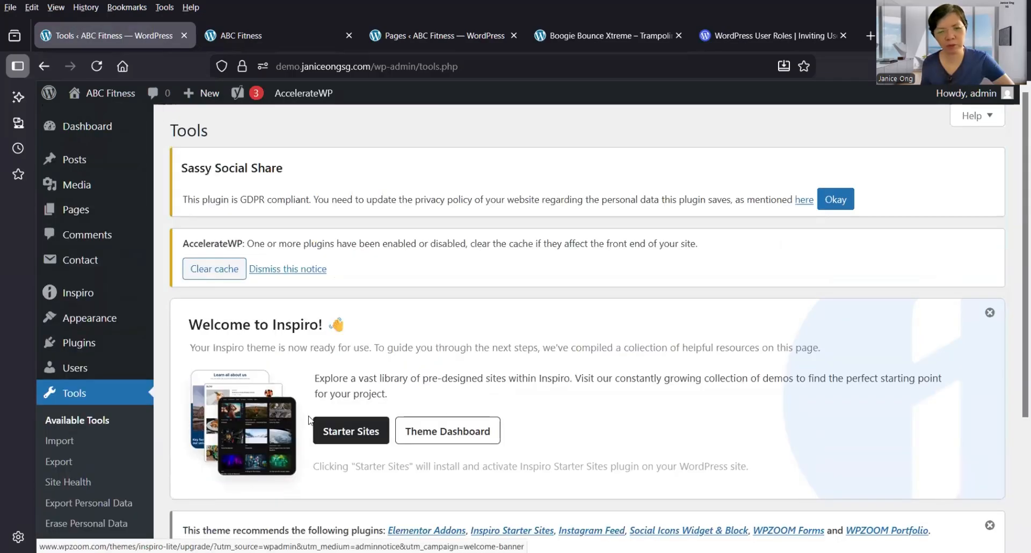
scroll(310, 419, down, 3)
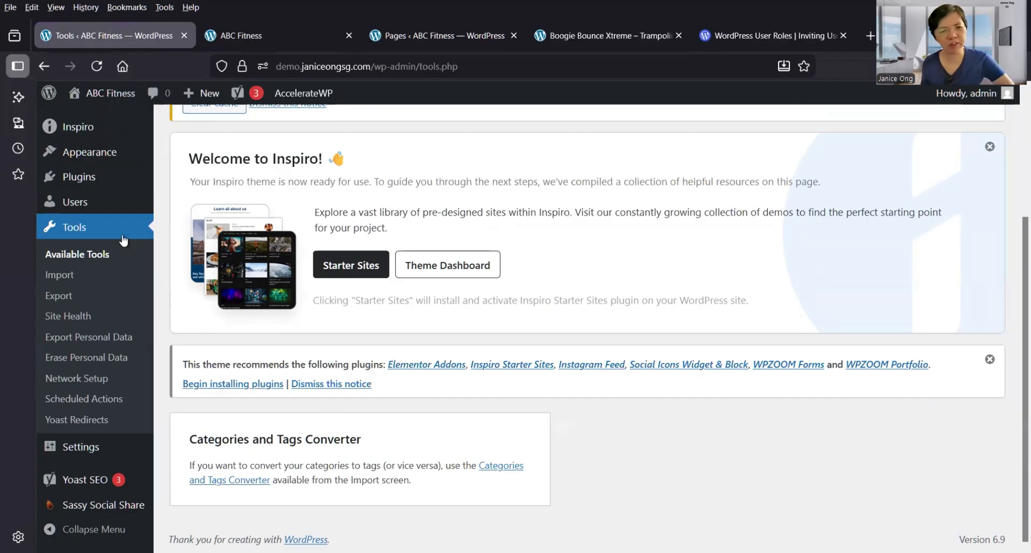
Open the Import tool and review the systems content can be imported from, from Blogger to WordPress.
click(59, 279)
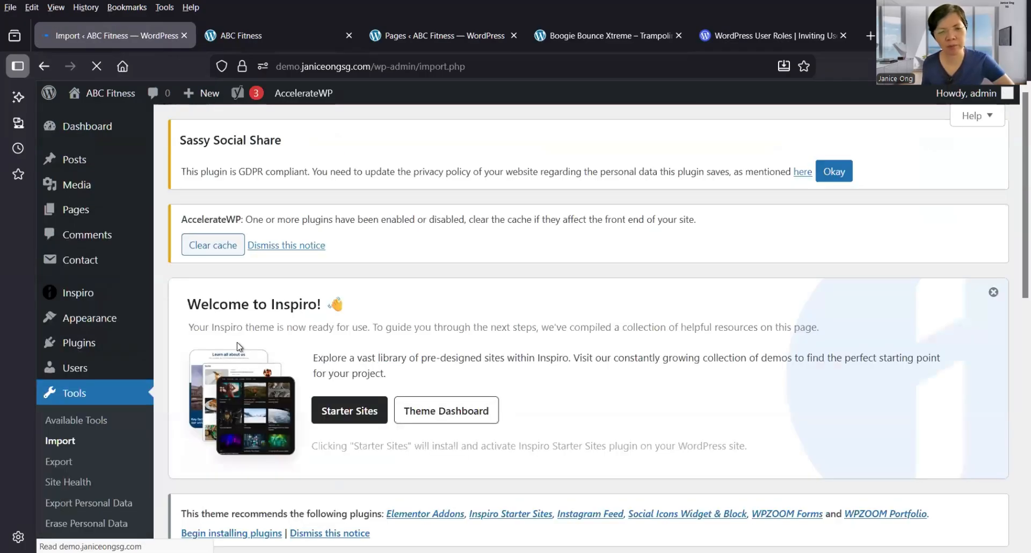
scroll(239, 346, down, 3)
scroll(239, 346, down, 3)
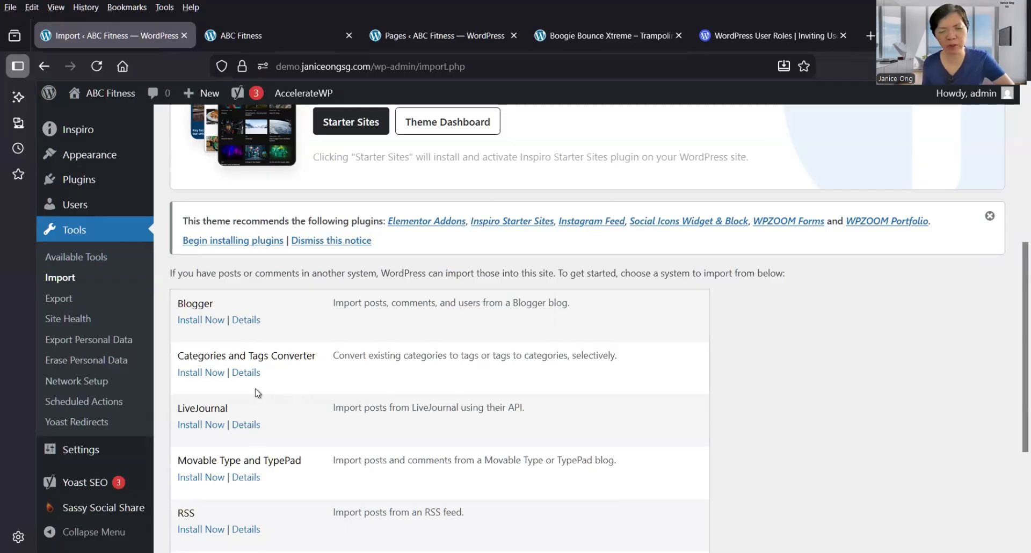
scroll(265, 393, down, 2)
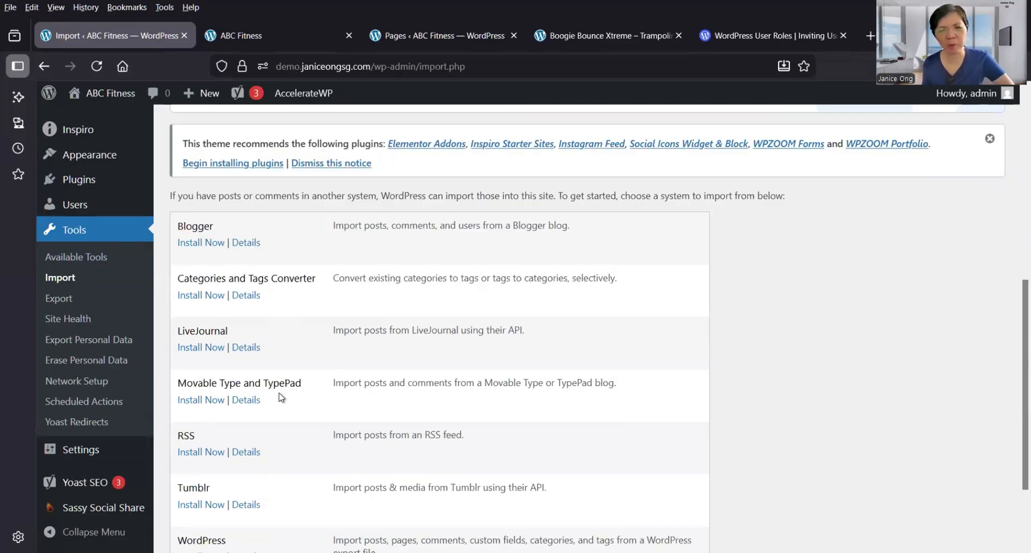
scroll(280, 397, down, 2)
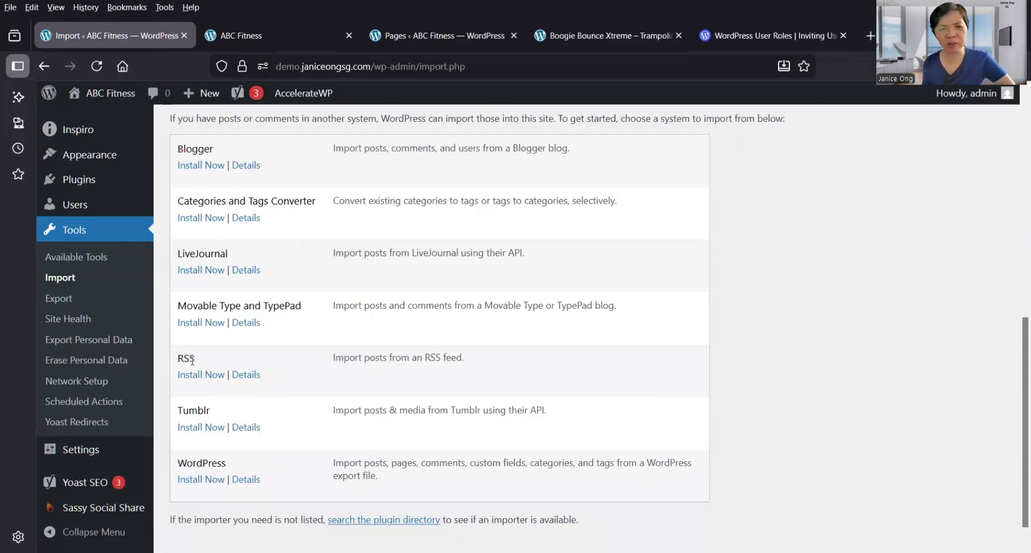
scroll(208, 368, down, 1)
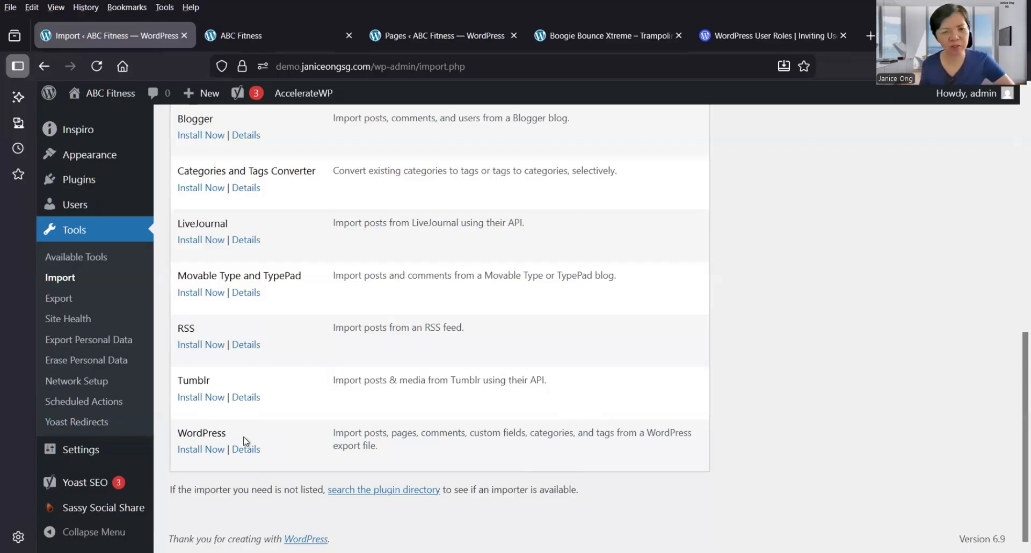
Open the Export tool and review the content choices for the export file.
click(54, 300)
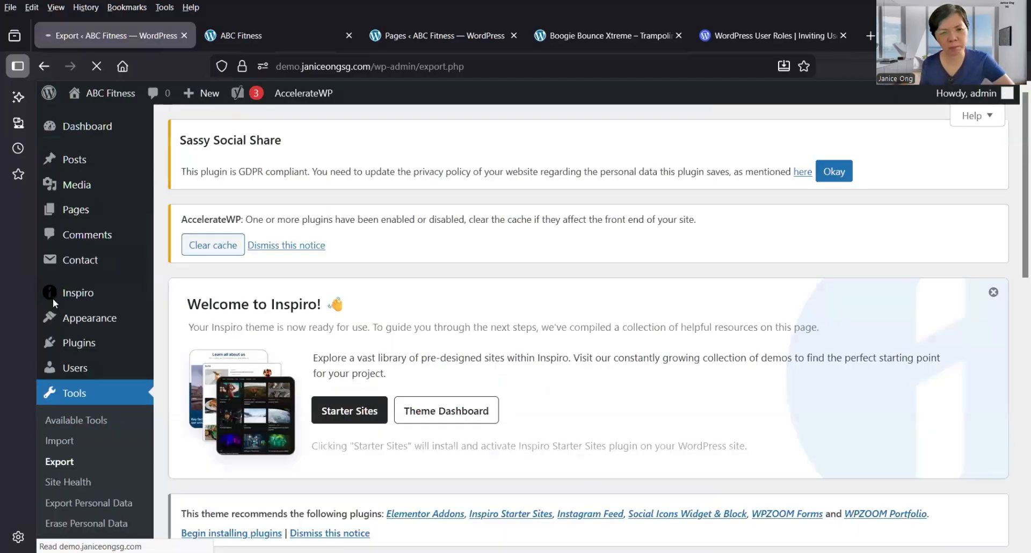
scroll(218, 394, down, 5)
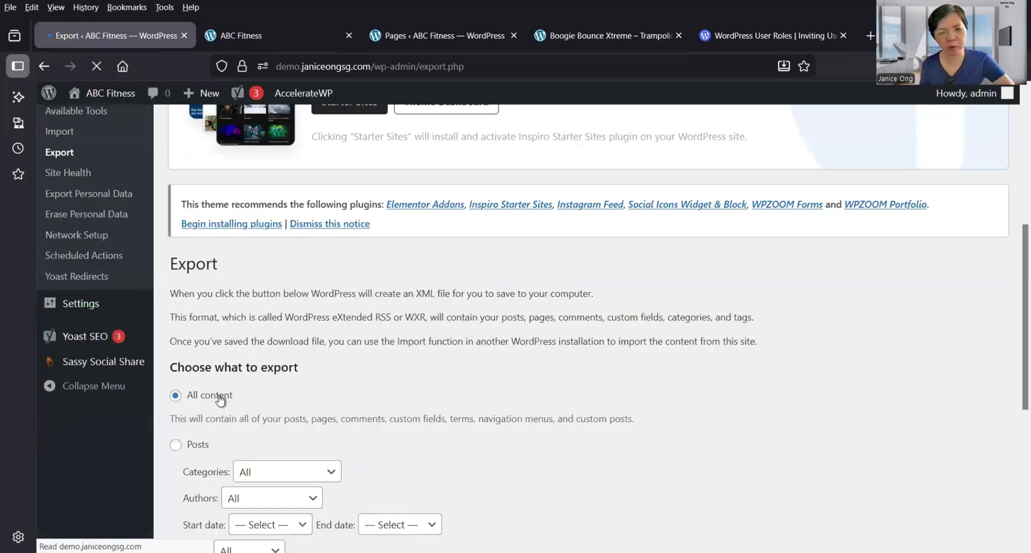
scroll(221, 400, down, 2)
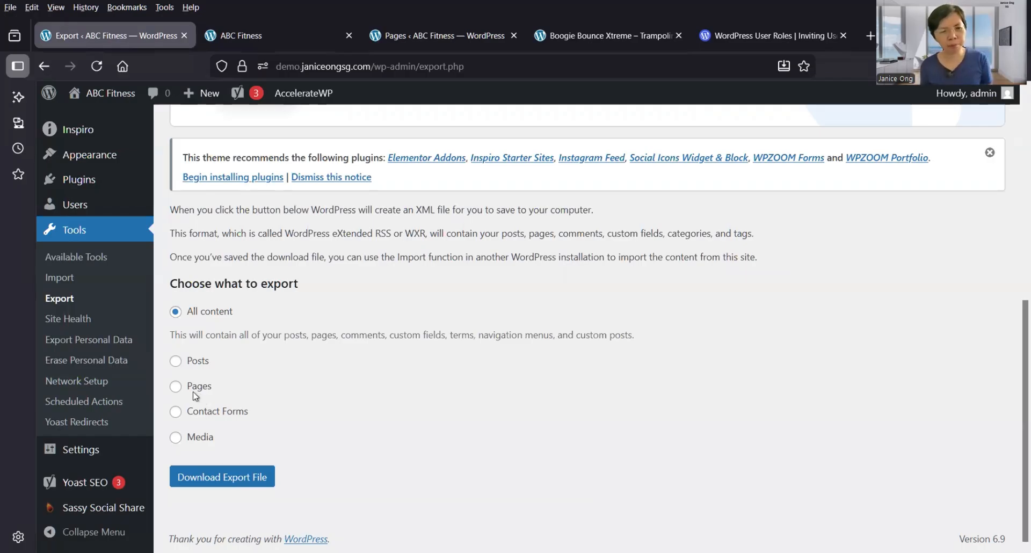
Open the Site Health status and review its recommended improvements.
click(84, 320)
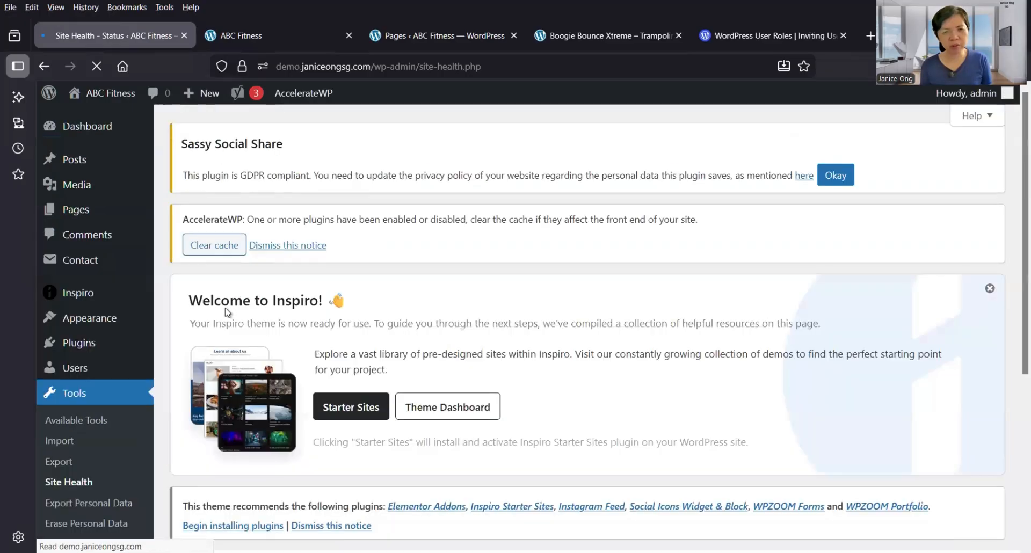
scroll(225, 312, down, 5)
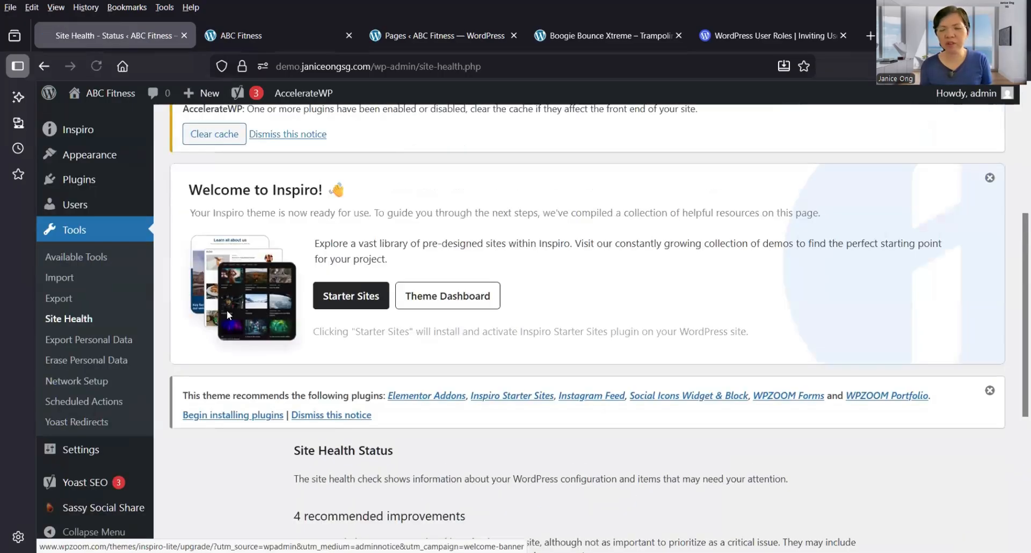
scroll(226, 309, down, 5)
scroll(229, 315, up, 2)
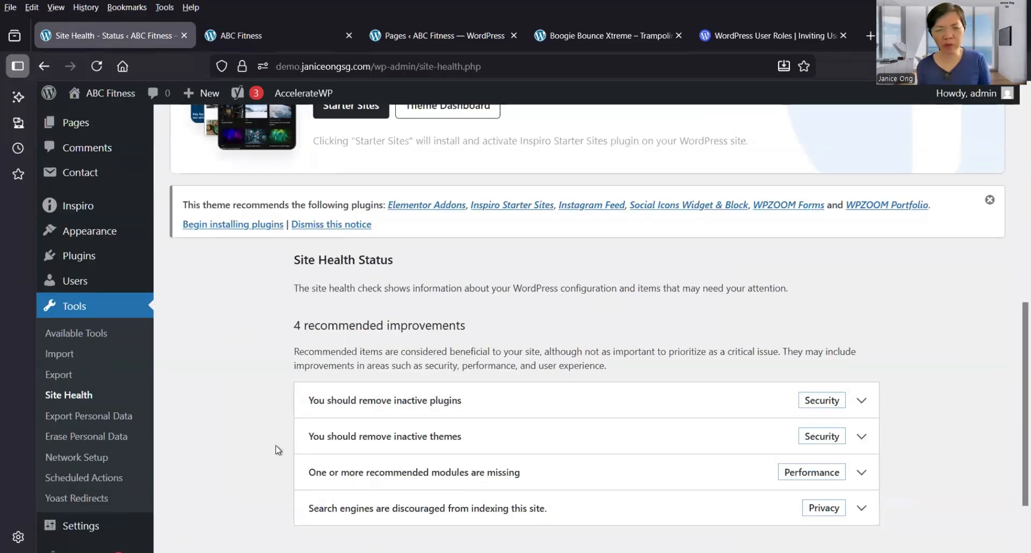
scroll(99, 341, down, 2)
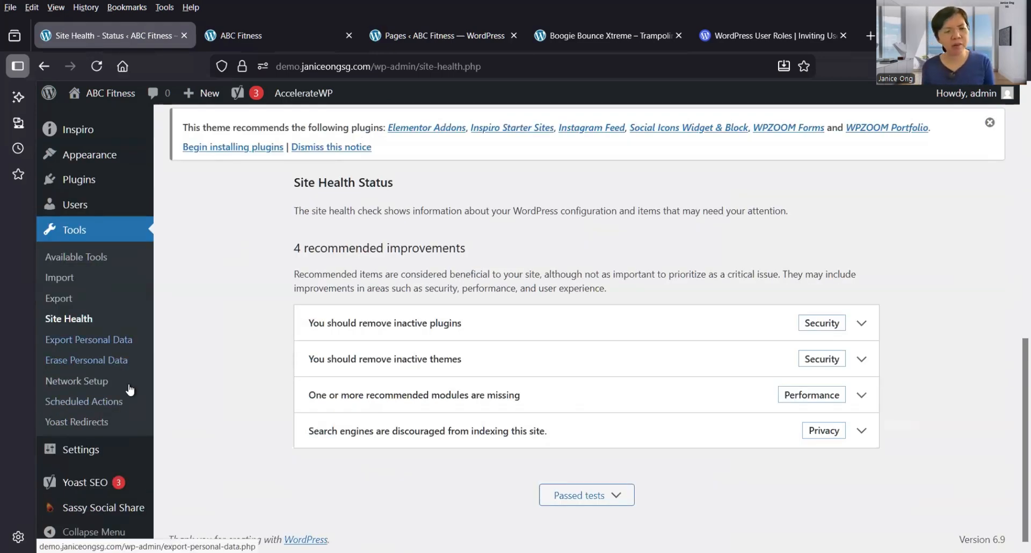
Open the Export Personal Data tool and examine its data export request form.
click(57, 343)
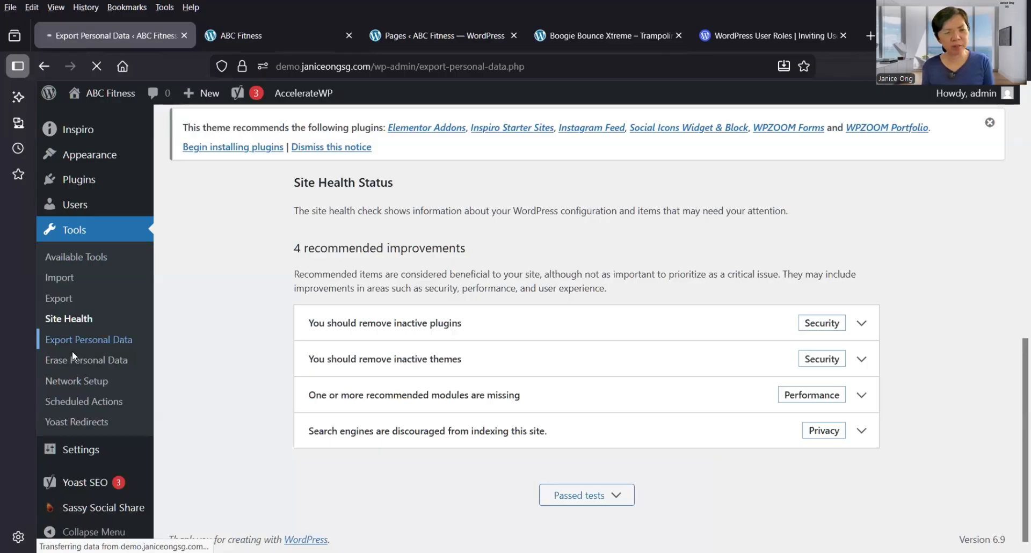
scroll(131, 325, down, 8)
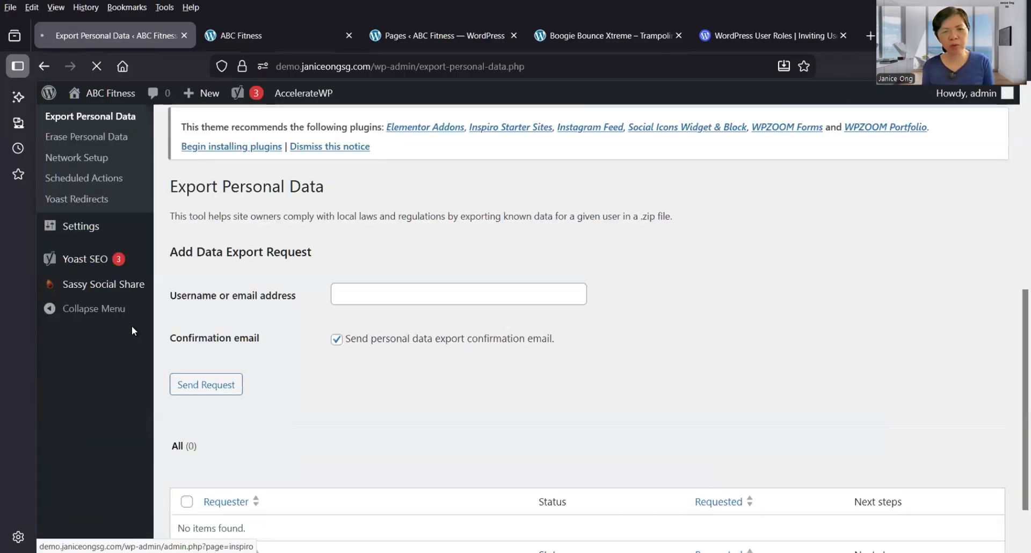
scroll(83, 339, down, 1)
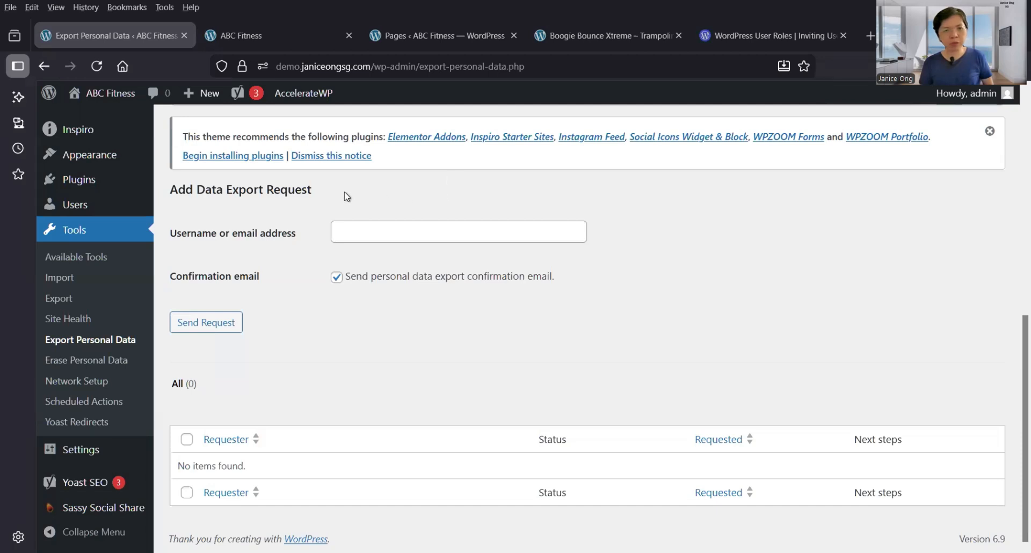
Open the Erase Personal Data tool and examine its data erasure request form and the remaining admin menu entries.
click(123, 364)
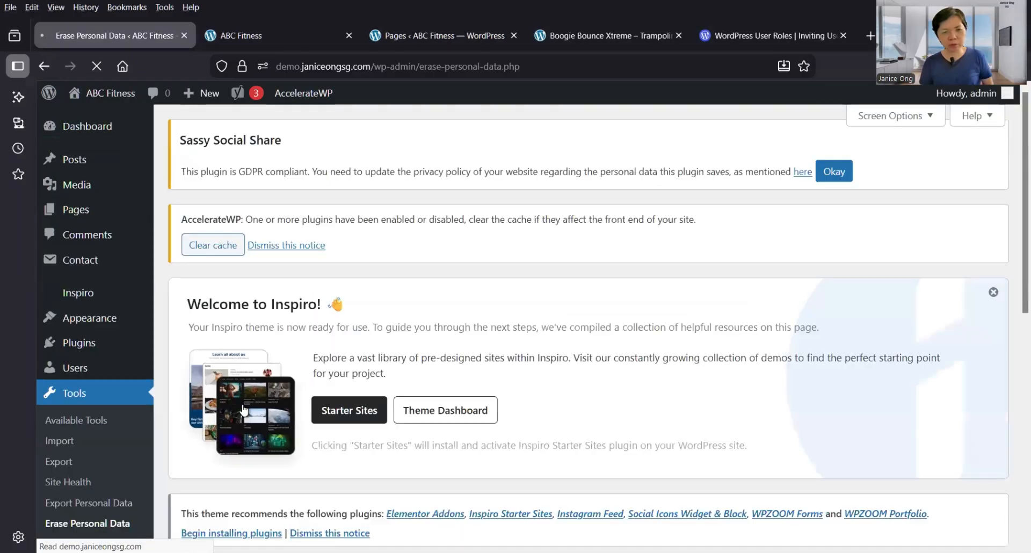
scroll(243, 411, down, 5)
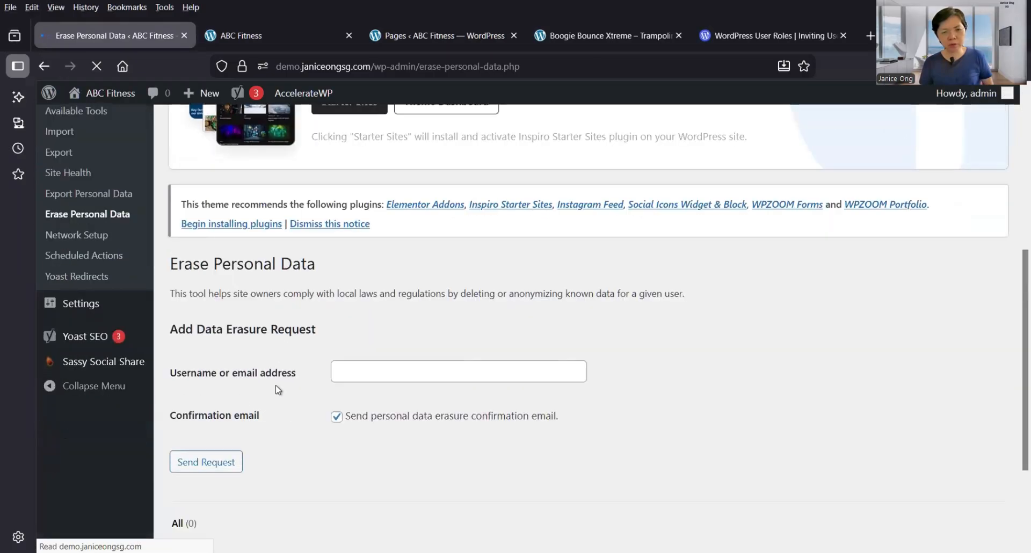
click(364, 379)
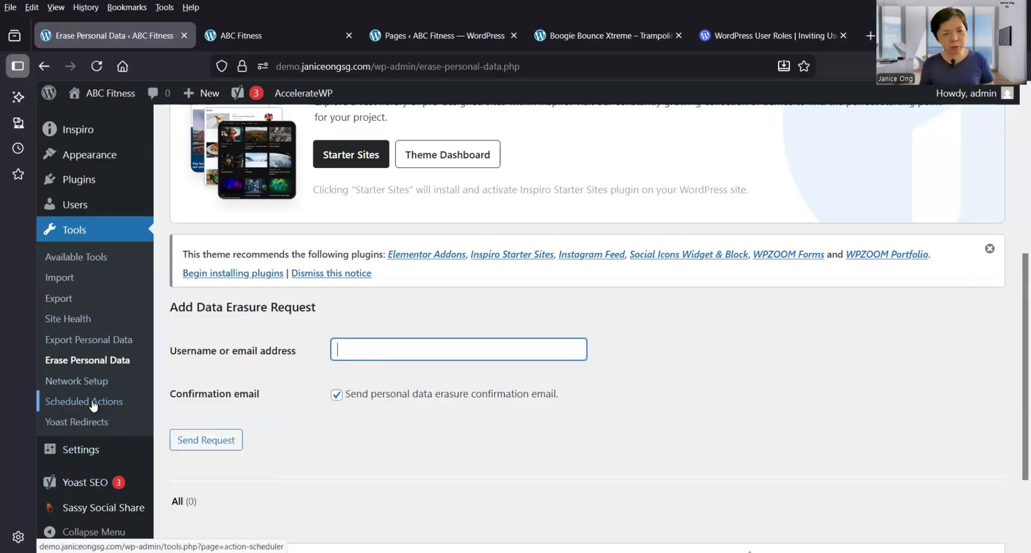
mouse_move(129, 446)
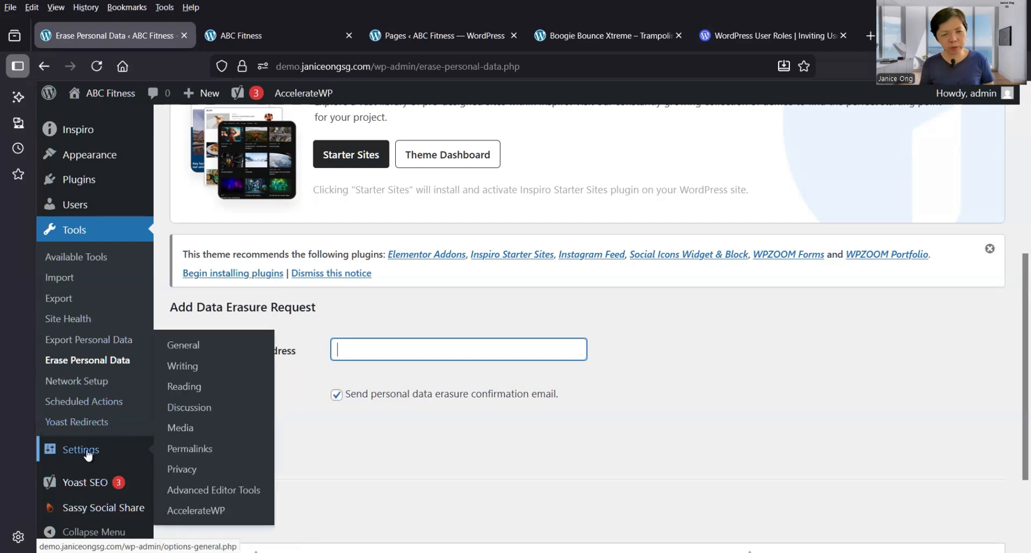
scroll(88, 424, down, 2)
scroll(100, 418, up, 1)
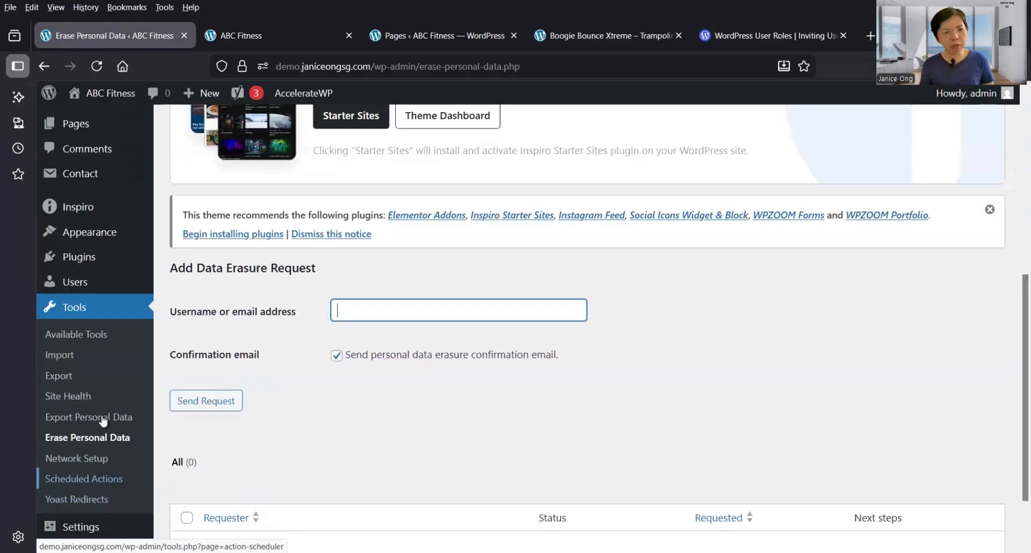
scroll(103, 421, up, 5)
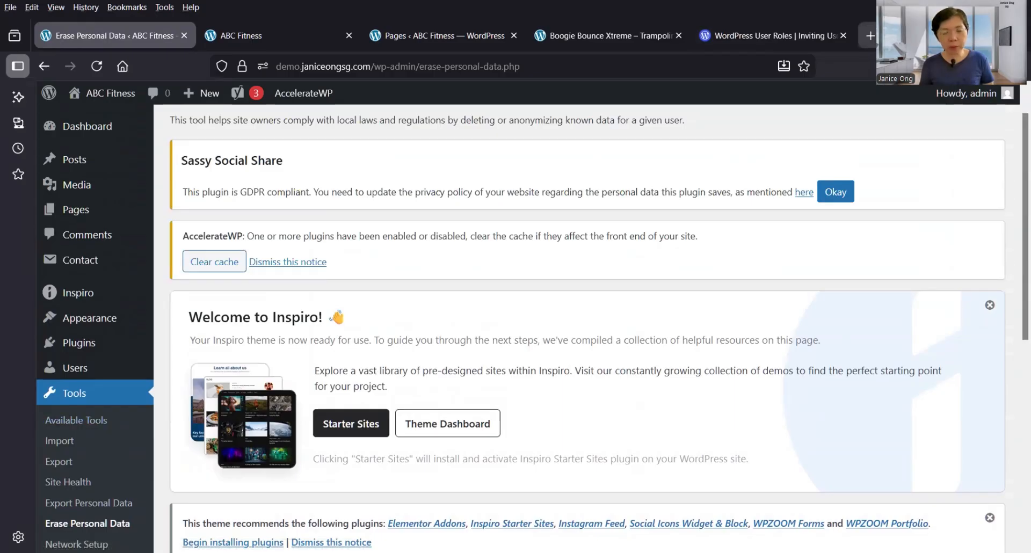
Open Google in a new browser tab, search for "fitness" and show the image results.
click(870, 35)
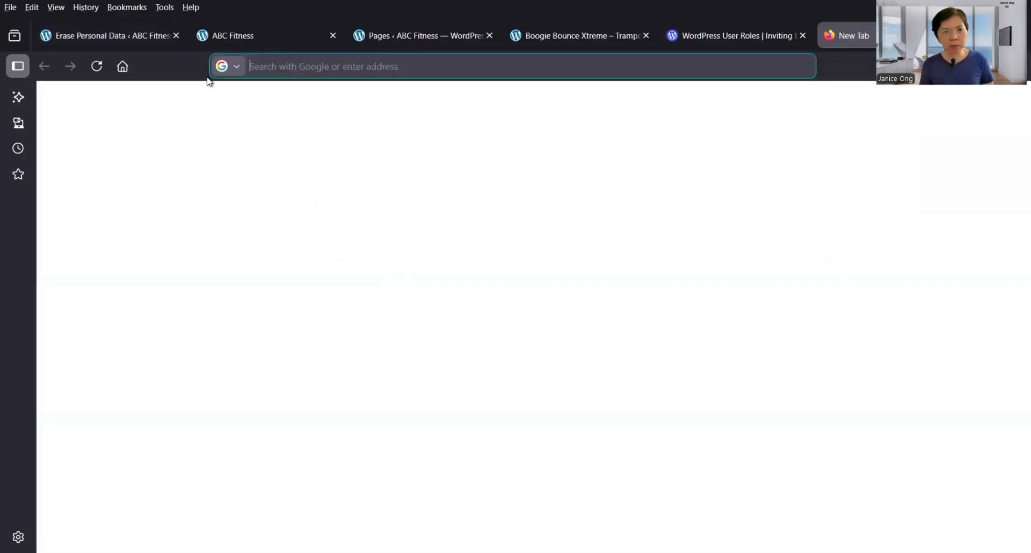
click(123, 66)
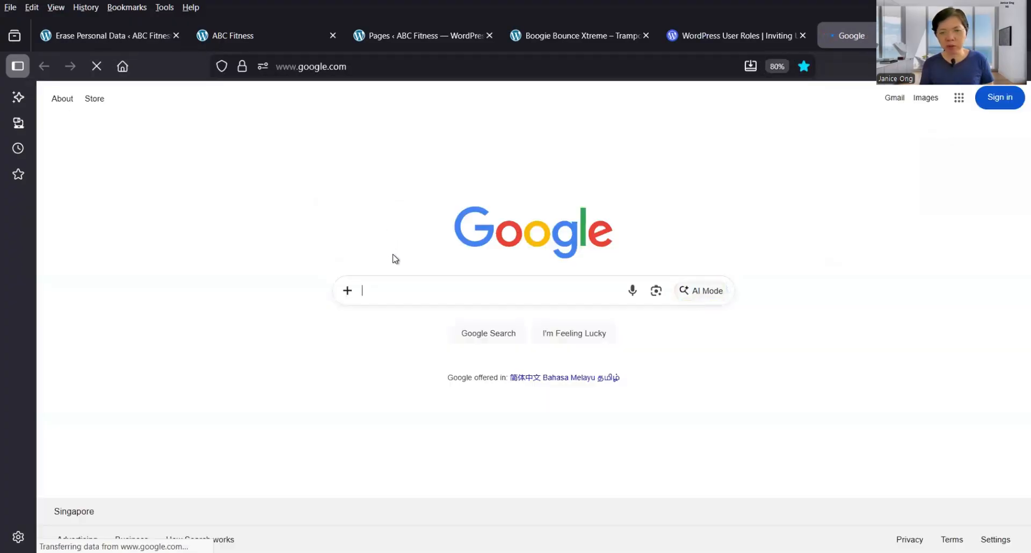
click(404, 297)
click(321, 242)
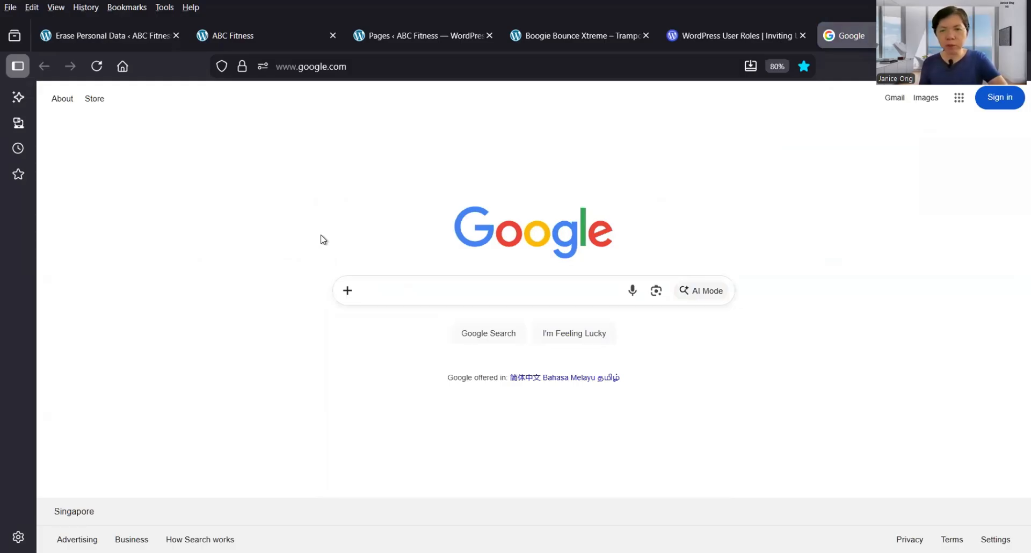
click(418, 288)
text(f)
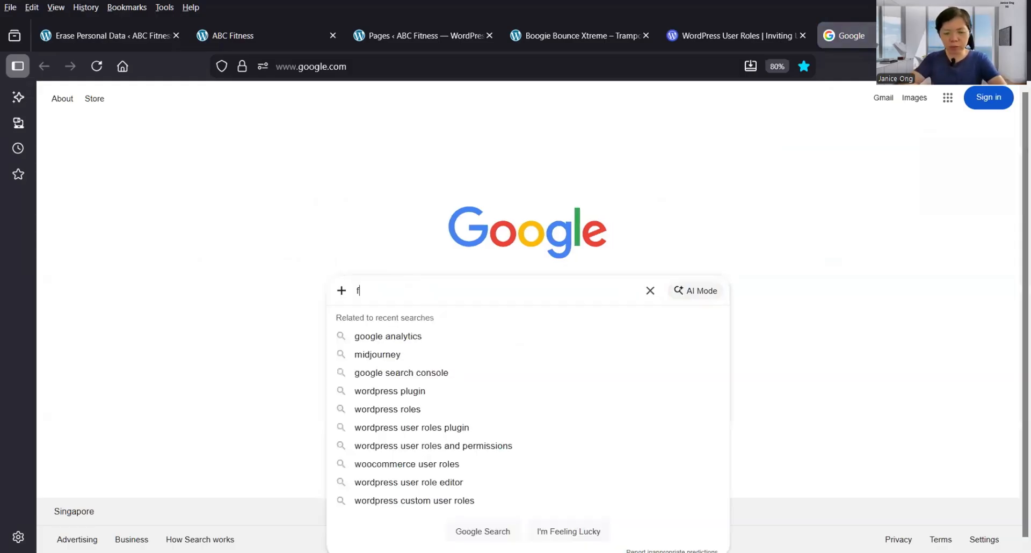
text(itness)
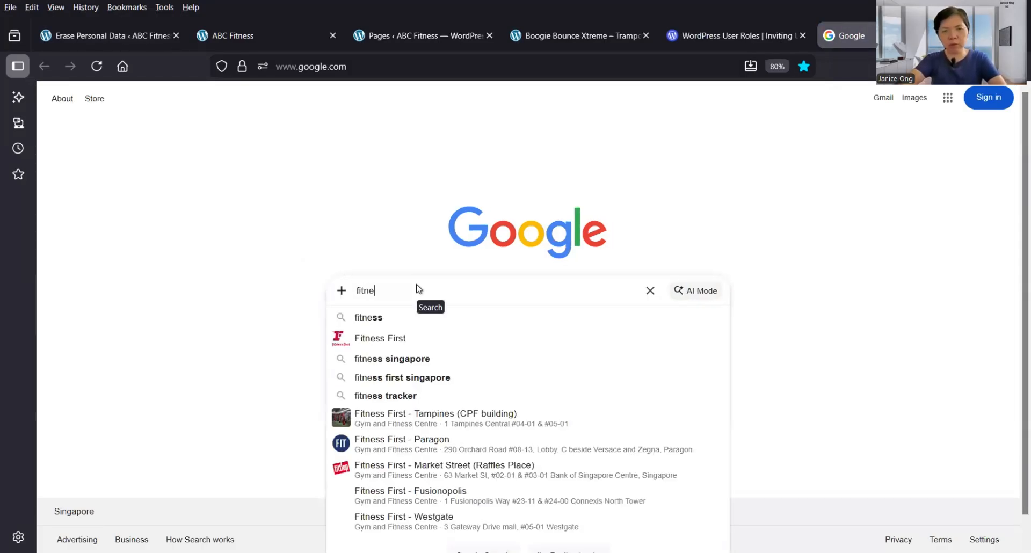
key(Return)
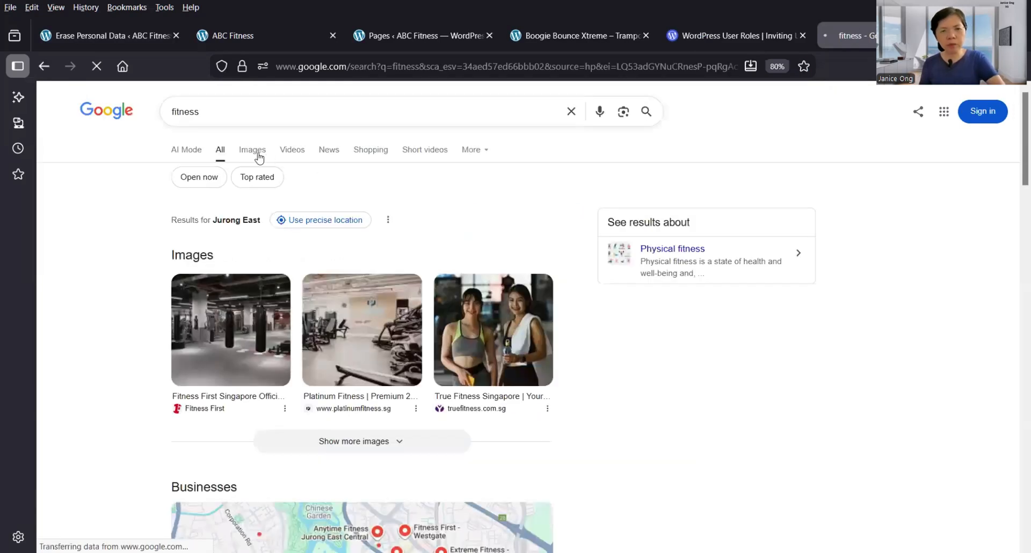
click(259, 158)
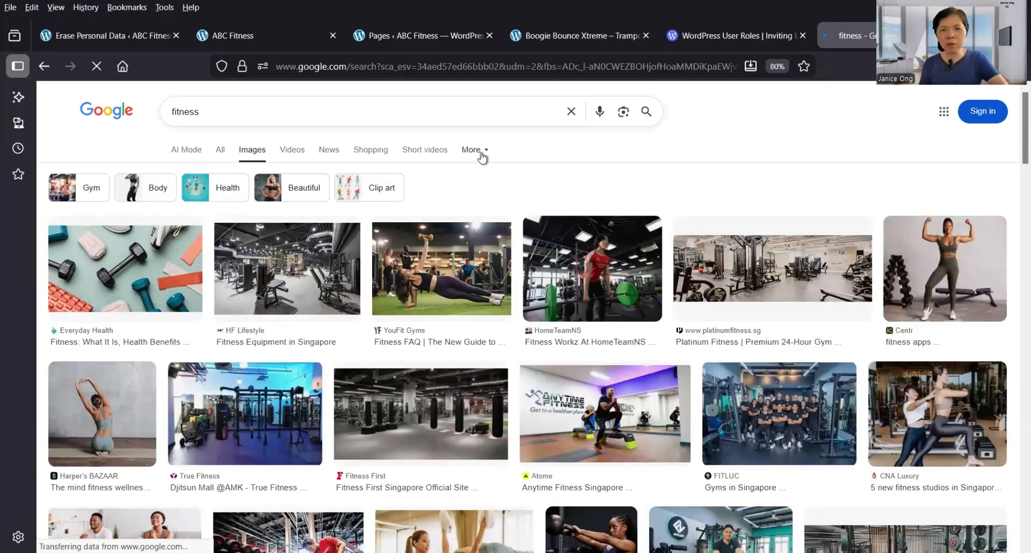
Filter the fitness image results by usage rights to Creative Commons licenses.
click(646, 155)
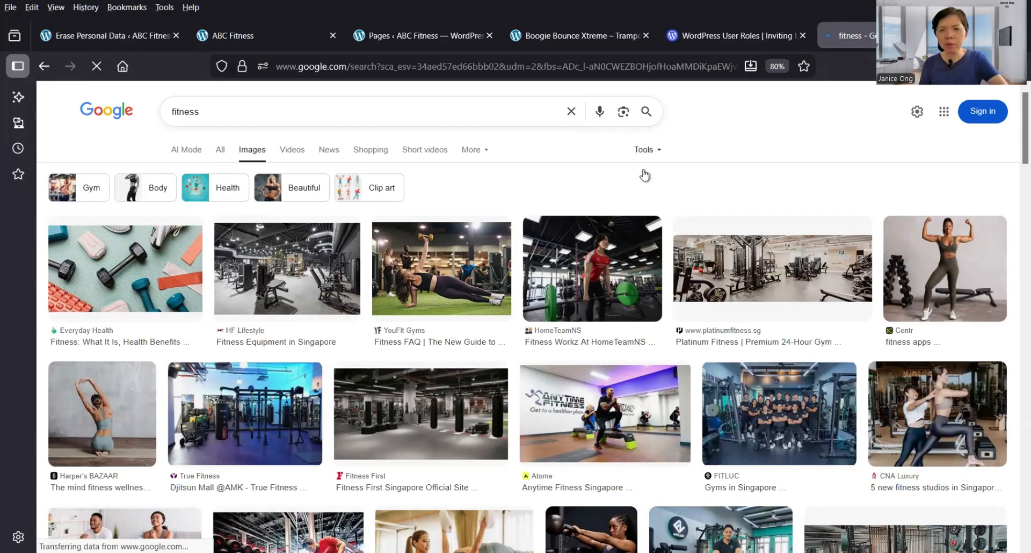
click(643, 176)
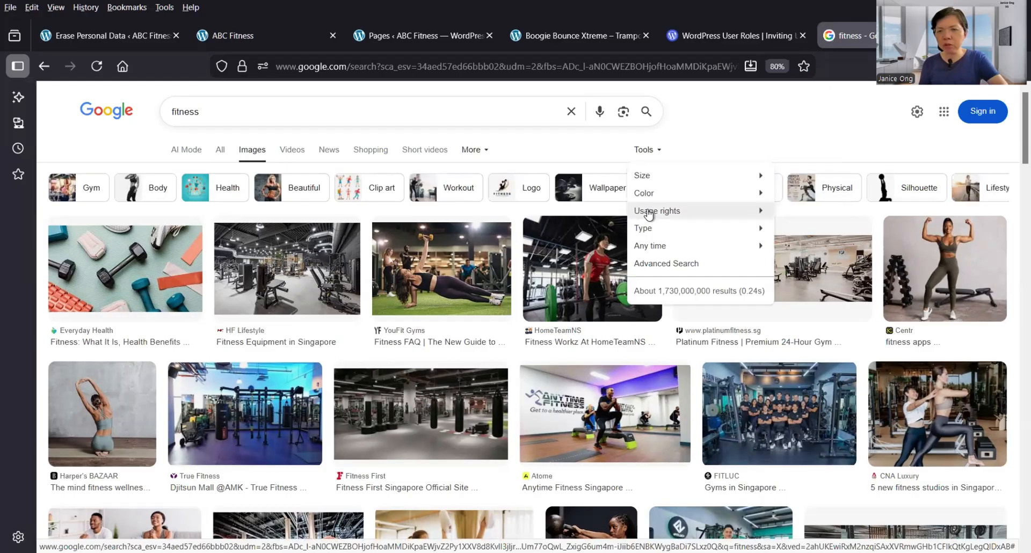
mouse_move(649, 214)
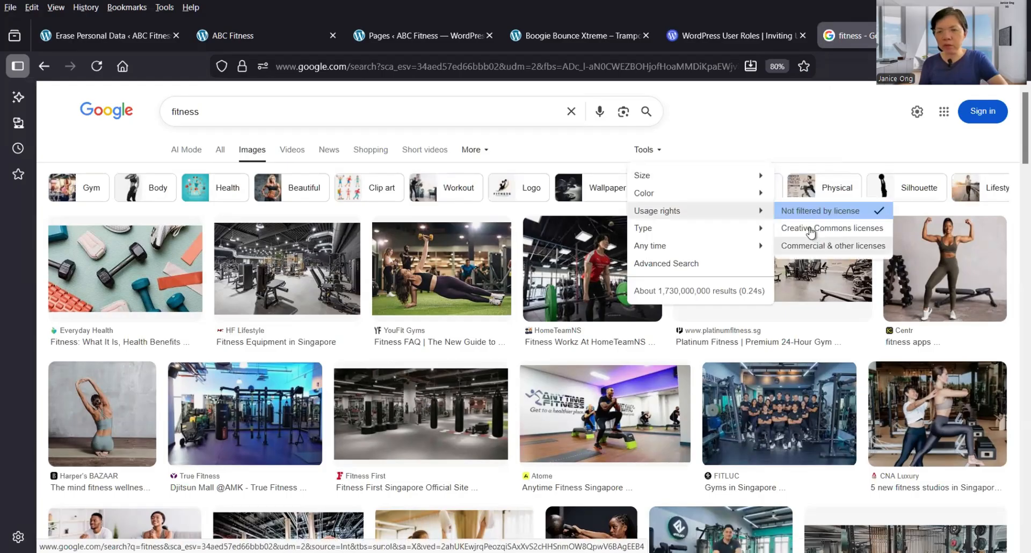
click(811, 231)
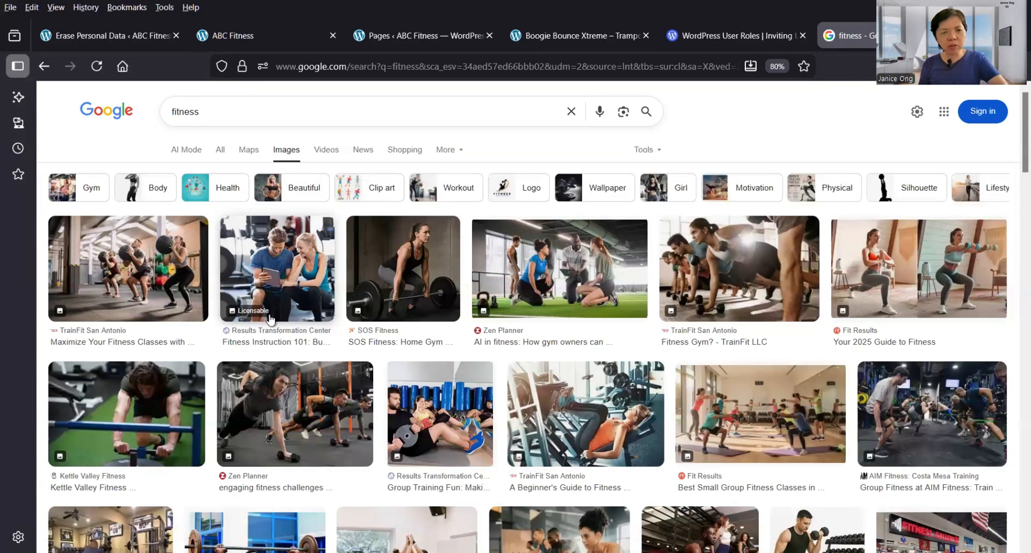
Review the available image filter options and browse the Creative Commons fitness images.
click(640, 153)
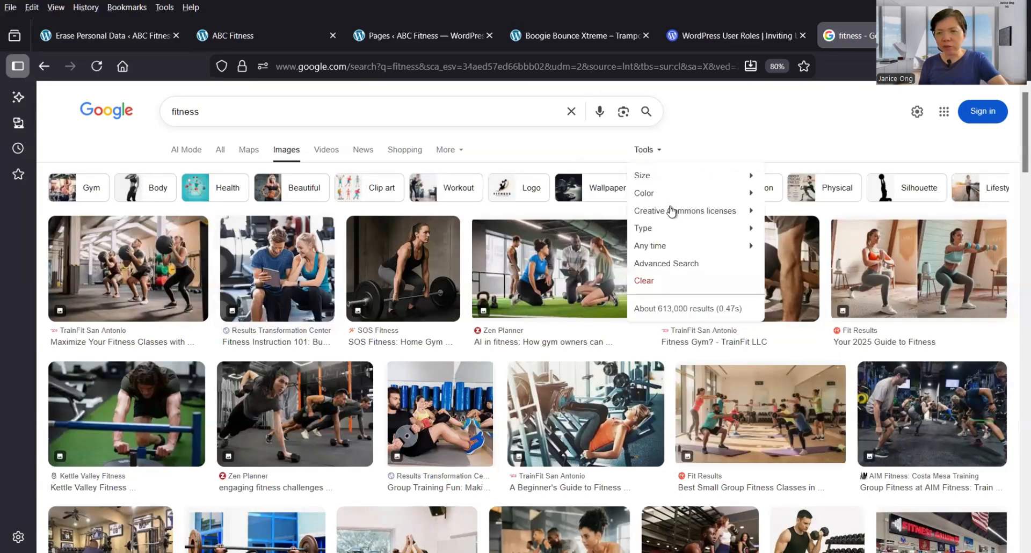
mouse_move(676, 212)
mouse_move(697, 228)
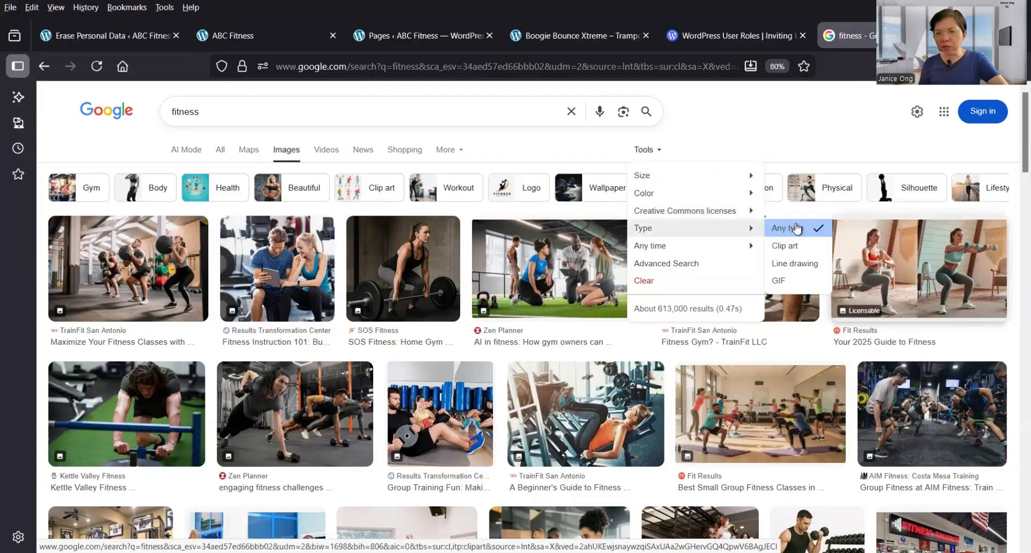
mouse_move(741, 211)
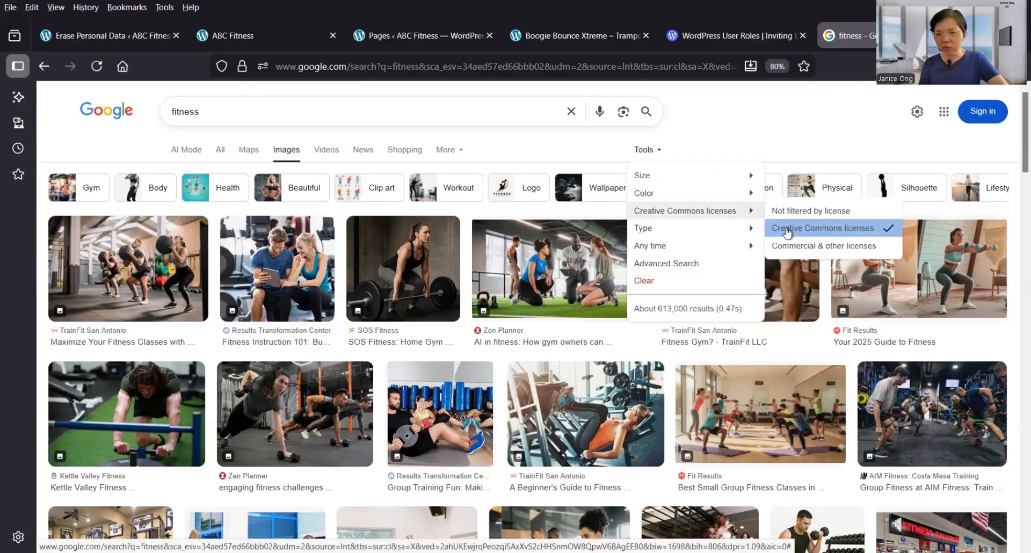
scroll(684, 288, down, 2)
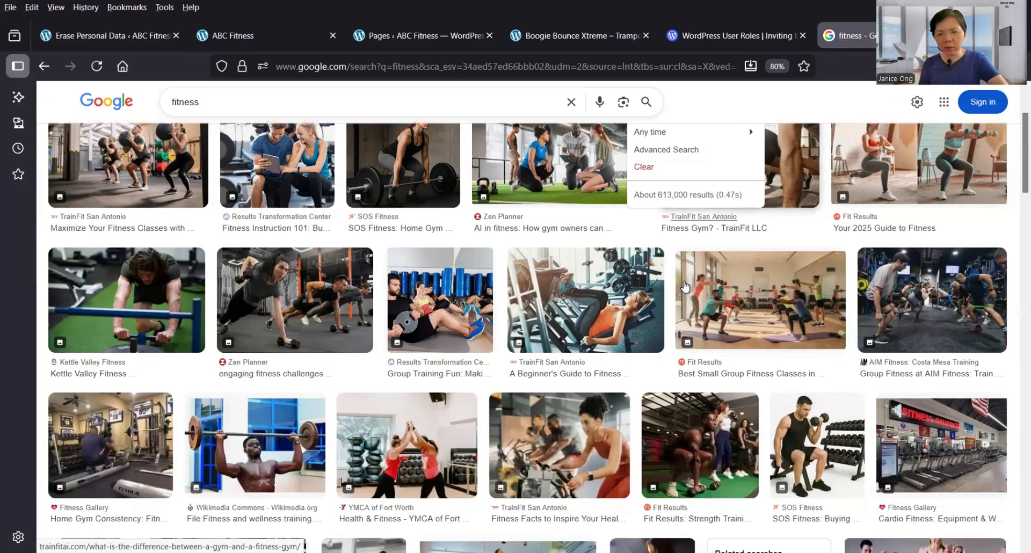
scroll(685, 287, down, 2)
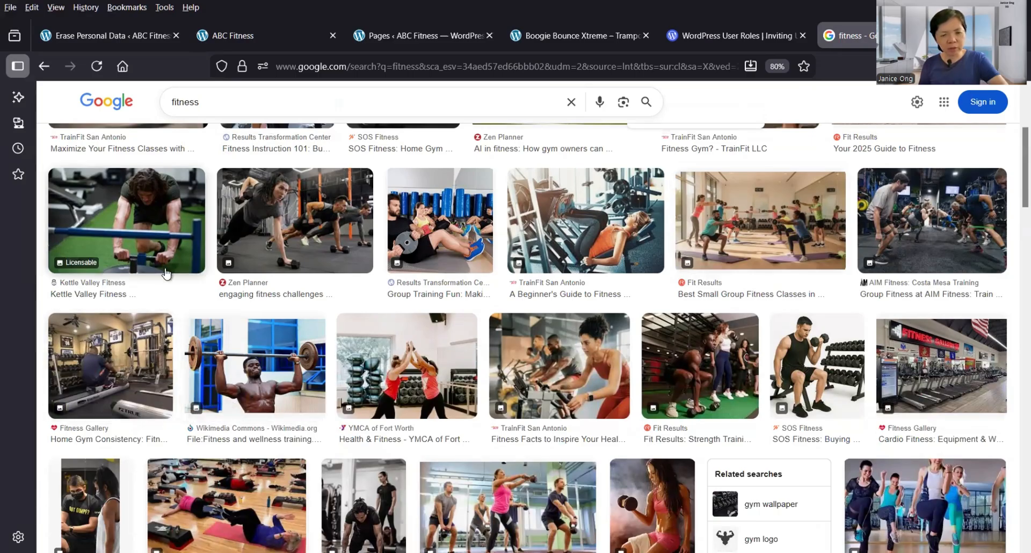
scroll(166, 274, down, 2)
scroll(188, 292, down, 1)
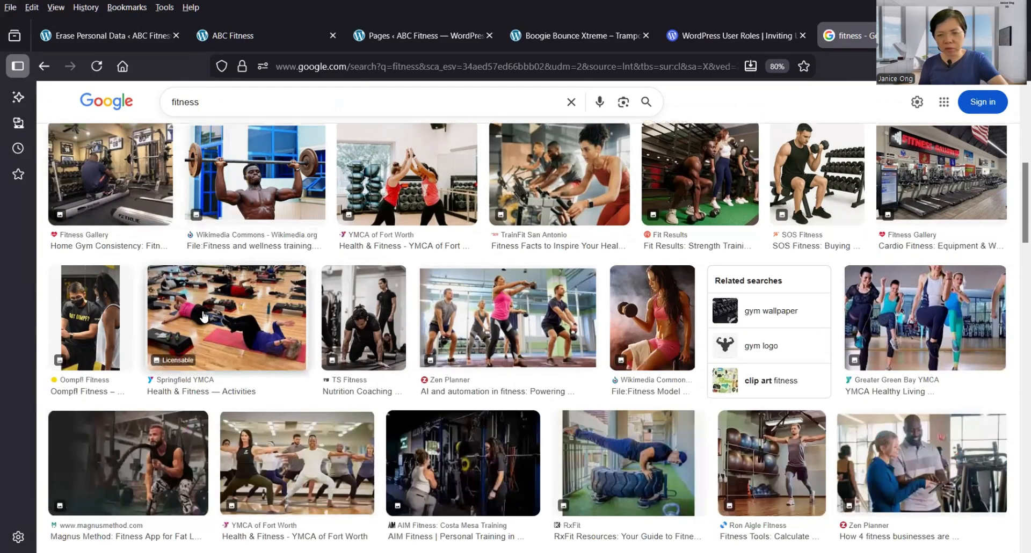
scroll(413, 290, up, 6)
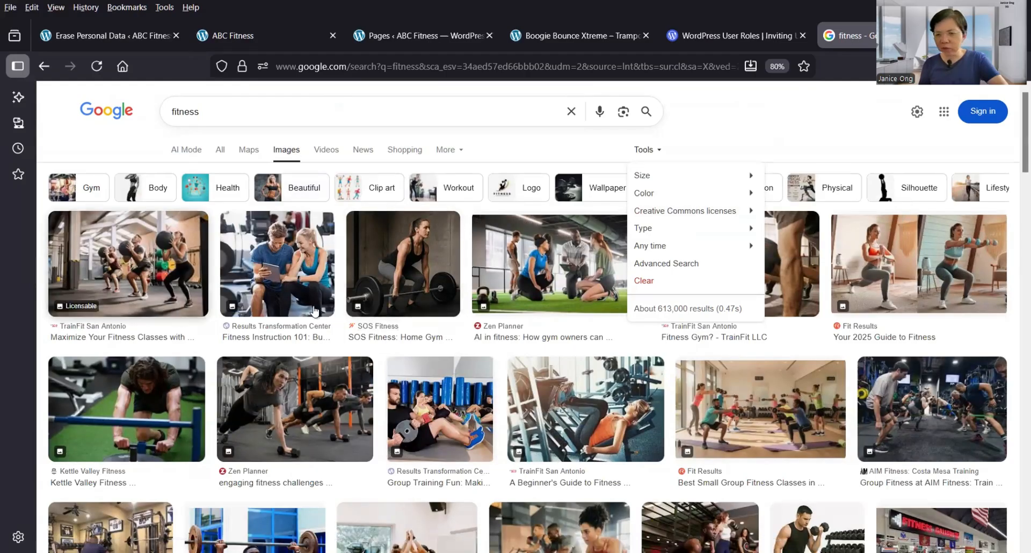
scroll(315, 312, down, 1)
scroll(314, 311, down, 5)
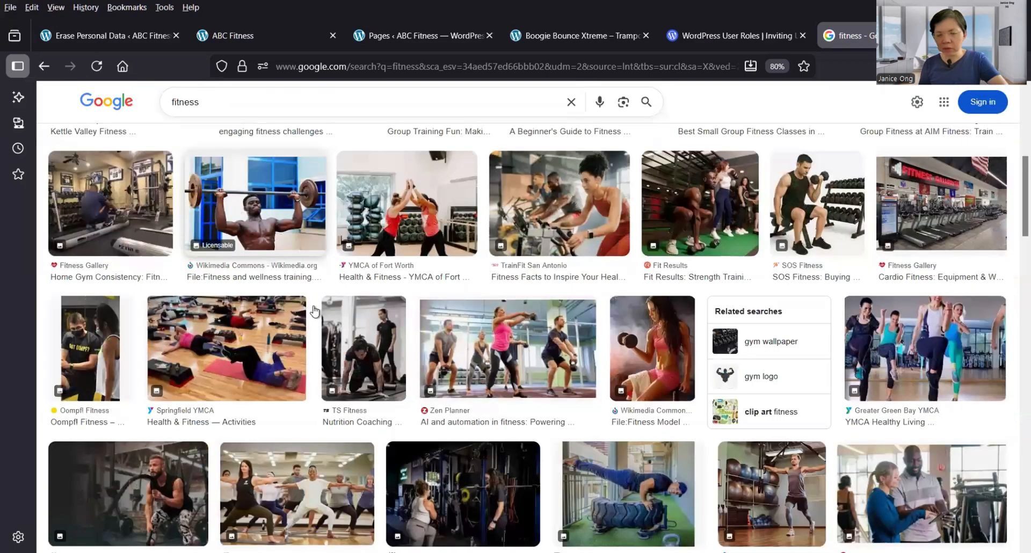
scroll(164, 134, up, 6)
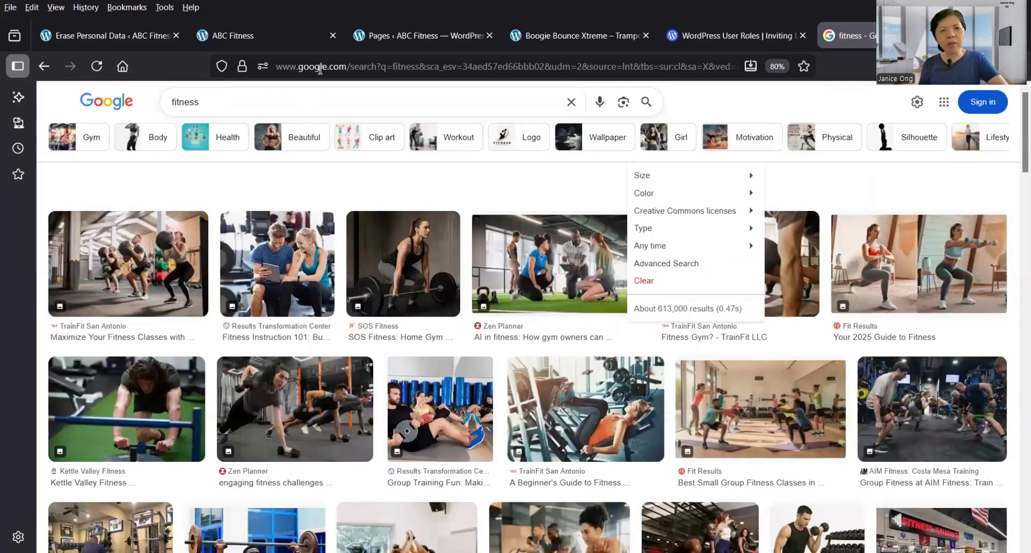
Return to the Google homepage, search for "pexels" and open the Pexels website.
click(297, 64)
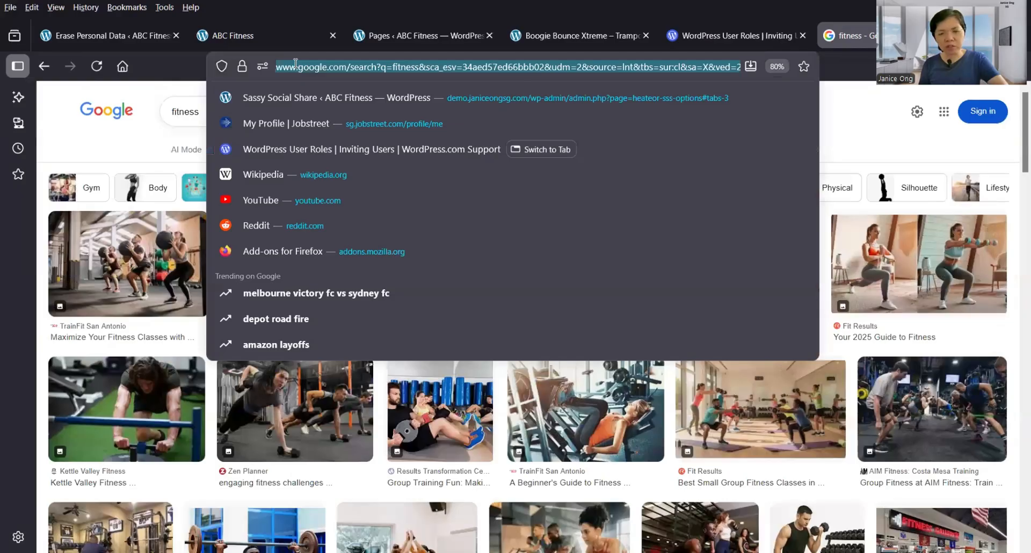
click(126, 118)
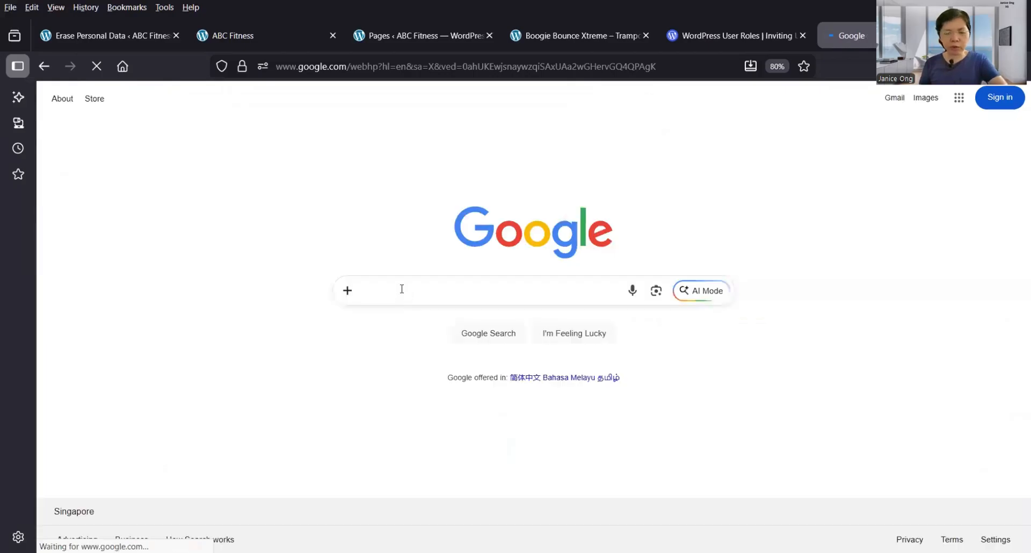
text(pe)
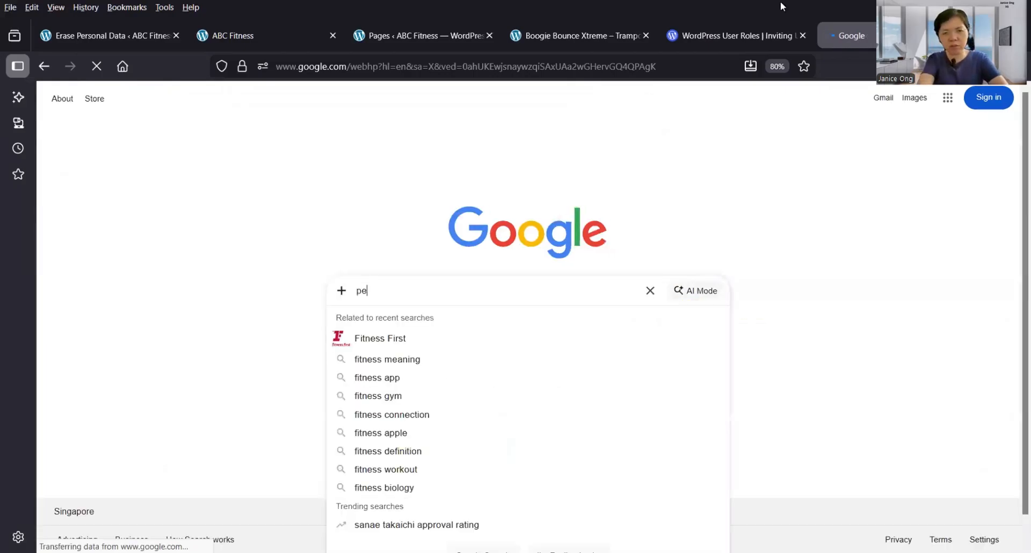
text(xels)
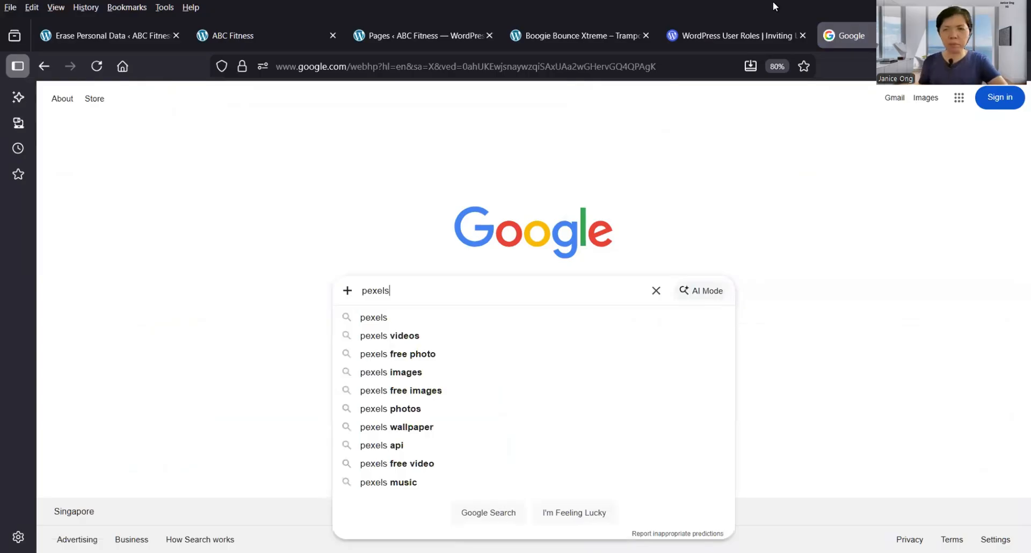
key(Return)
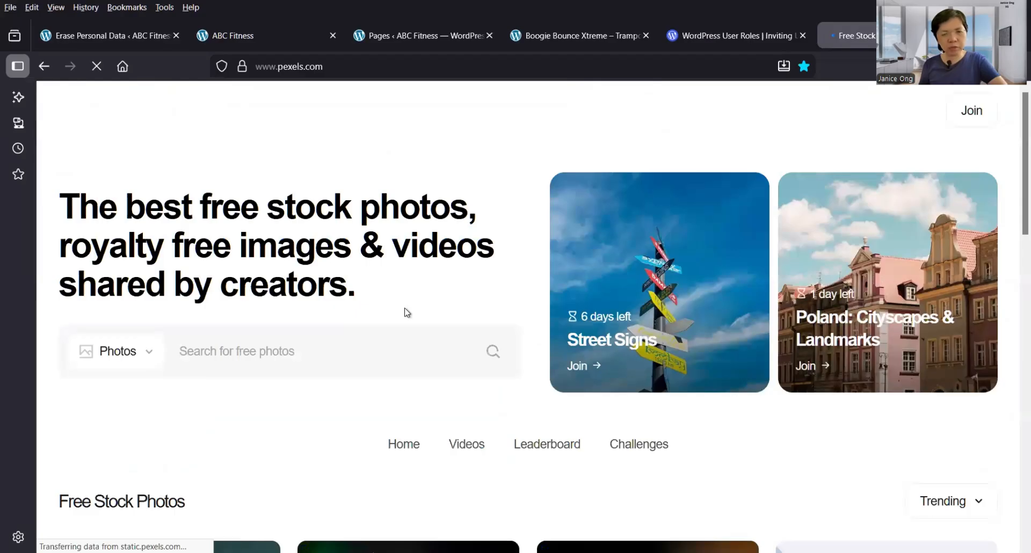
Browse the free stock photos on the Pexels homepage and return to its search field.
scroll(406, 311, down, 2)
scroll(407, 311, down, 1)
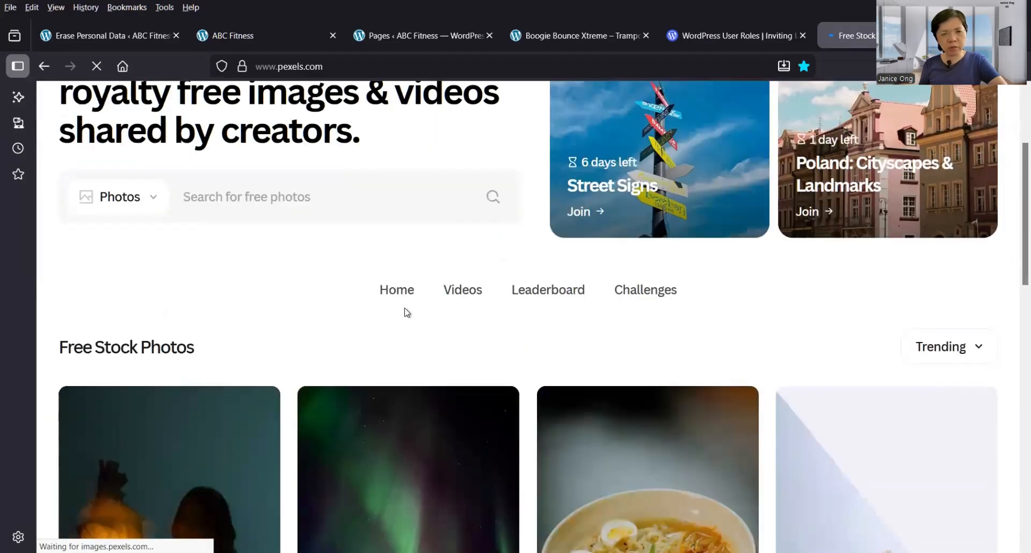
scroll(406, 313, up, 3)
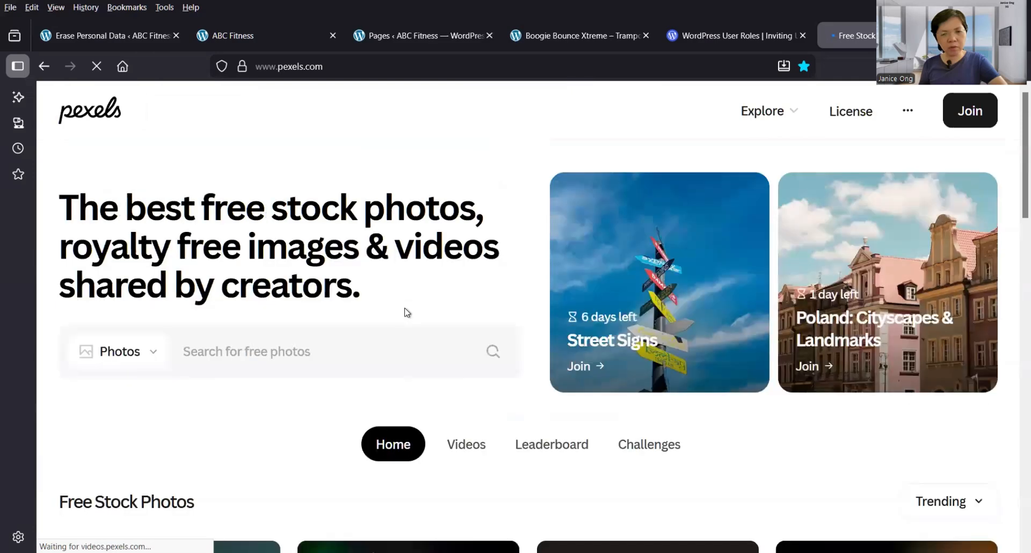
scroll(406, 313, down, 3)
scroll(407, 314, down, 3)
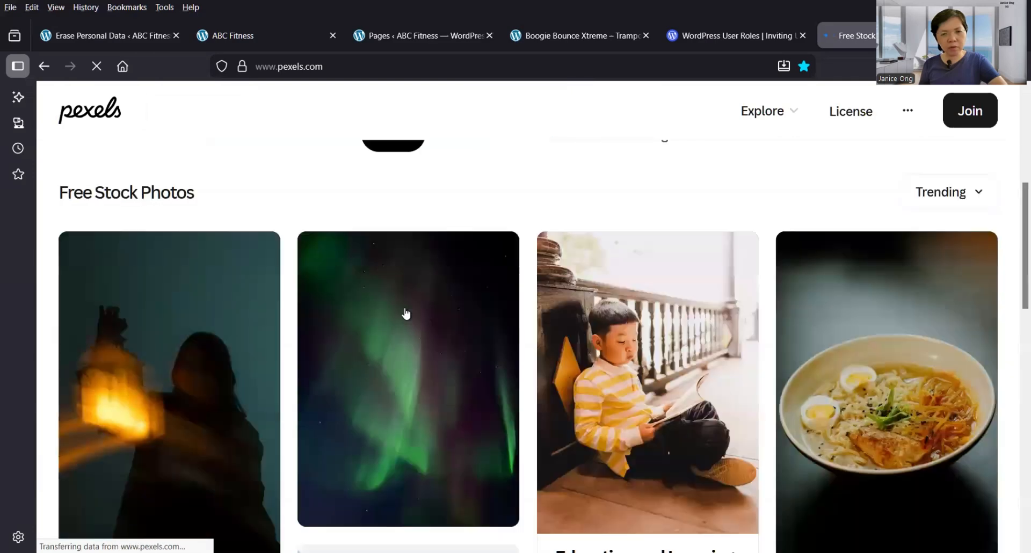
scroll(405, 313, down, 4)
scroll(404, 309, up, 10)
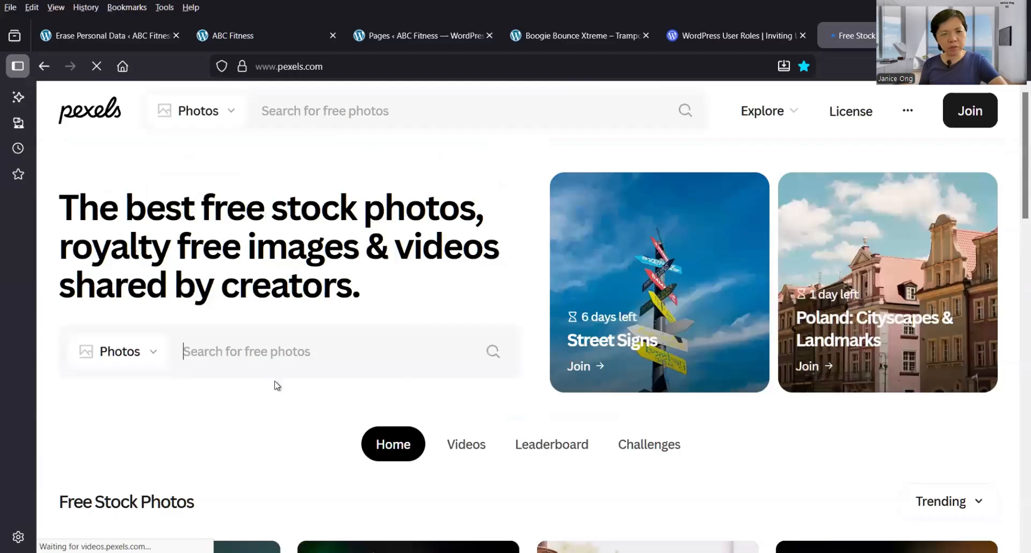
Check which media types the Pexels search offers, then reload the Pexels homepage.
click(134, 361)
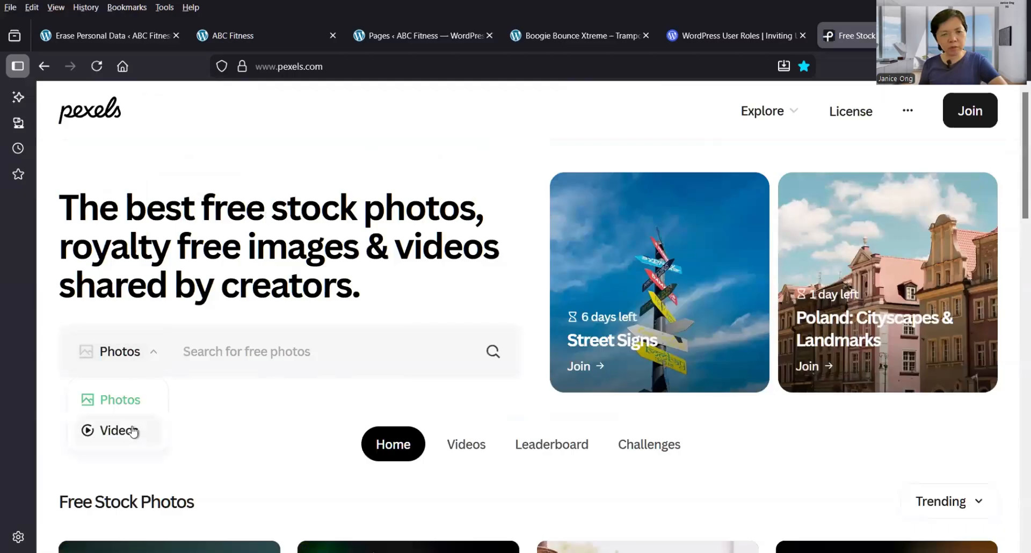
click(200, 391)
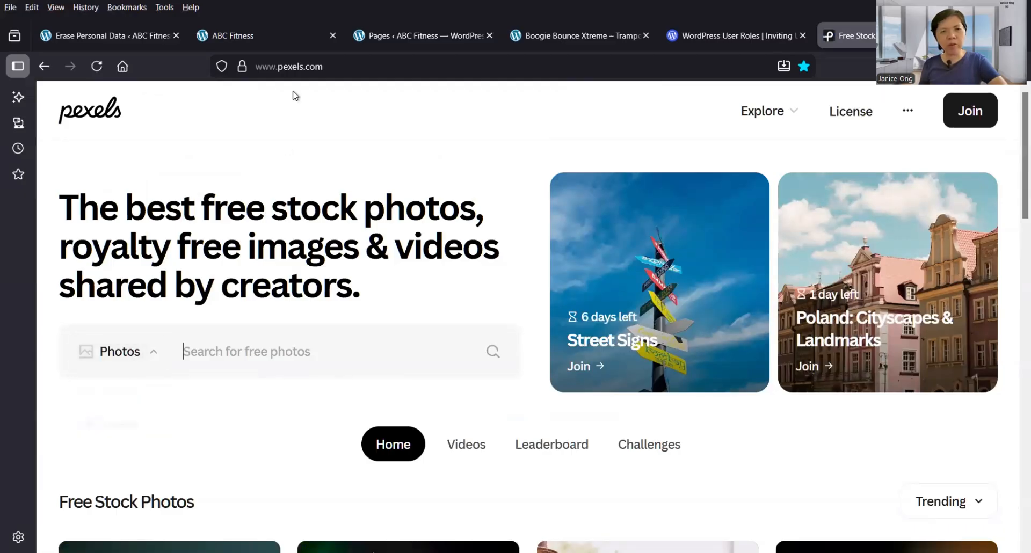
click(296, 67)
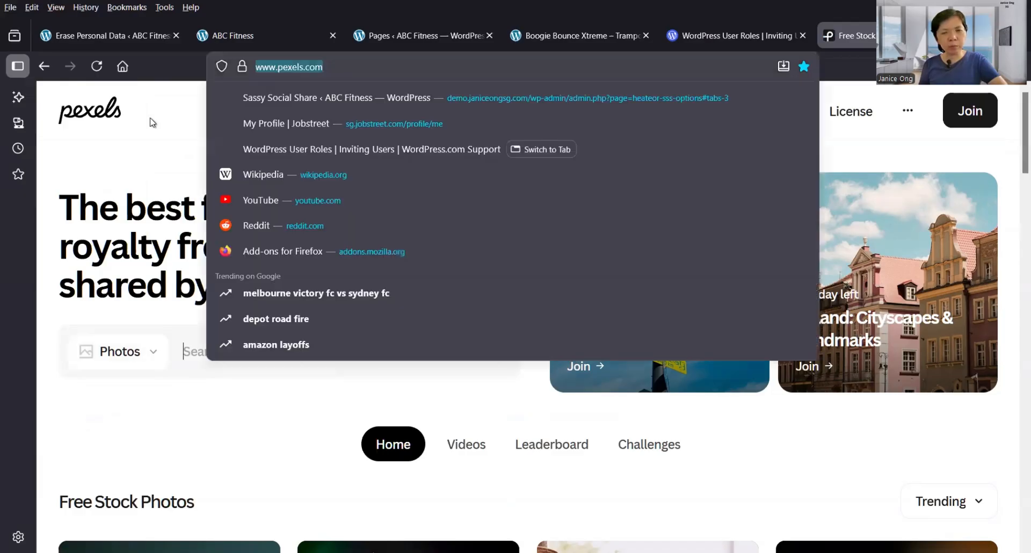
key(Return)
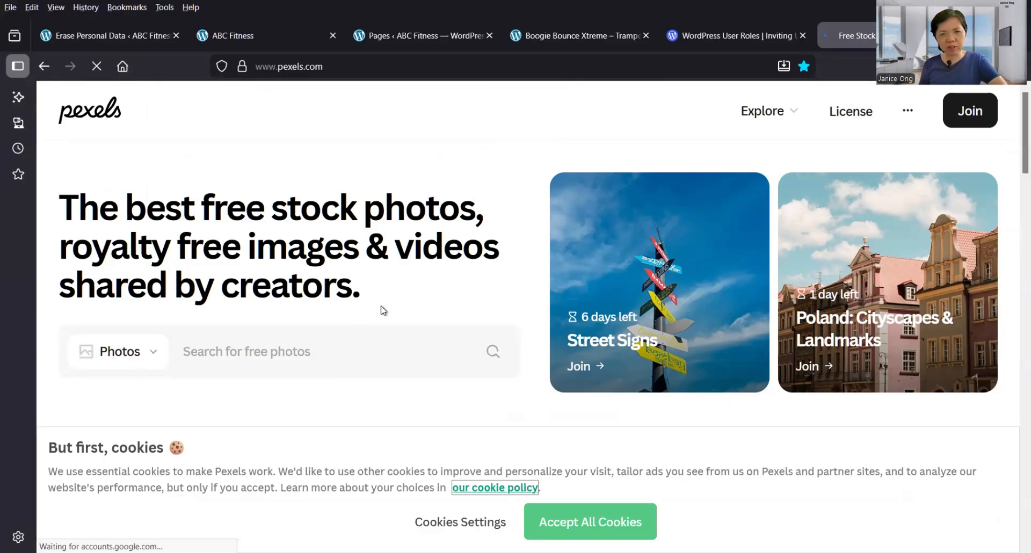
Return to the Google homepage, search for "pixabay" and open the Pixabay website.
key(alt+Home)
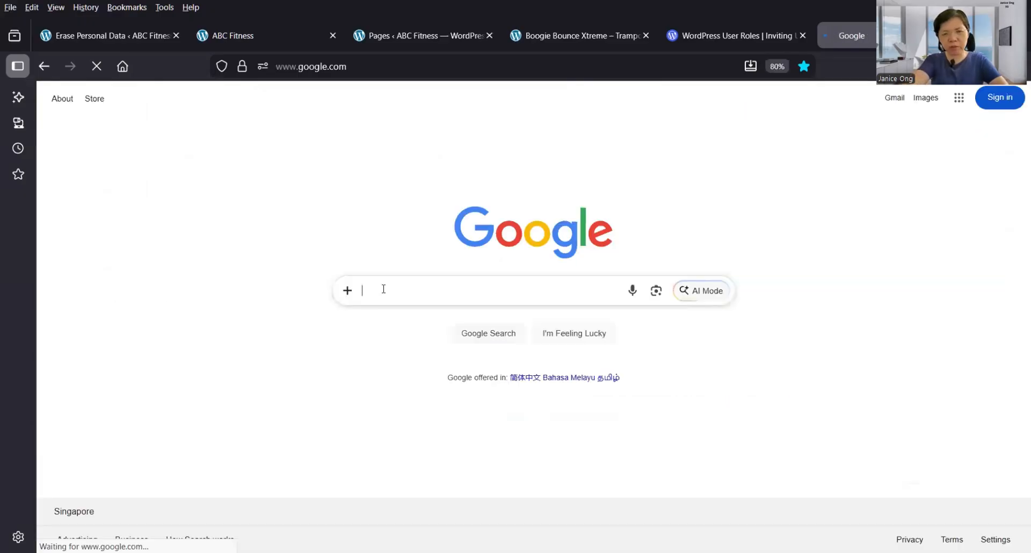
text(pixa)
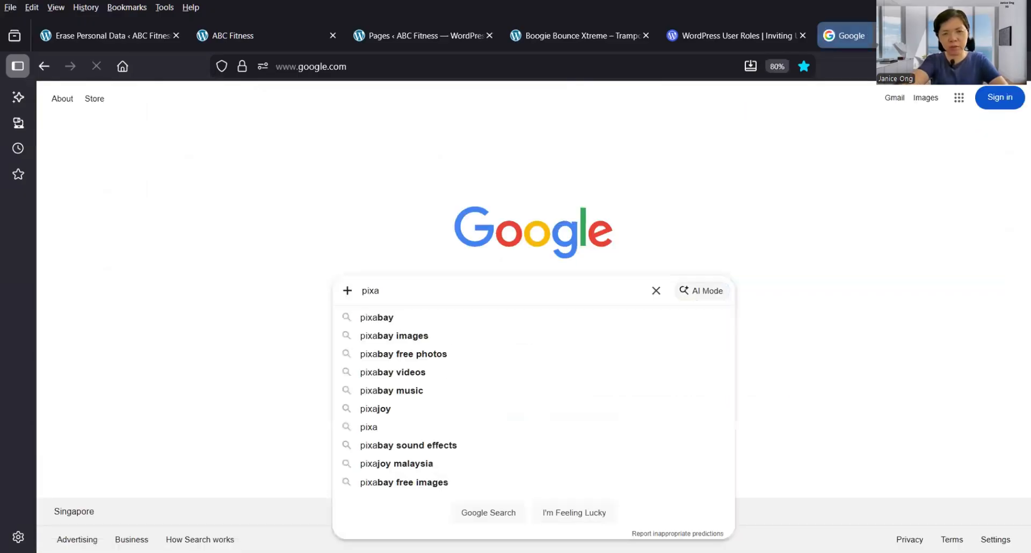
click(394, 317)
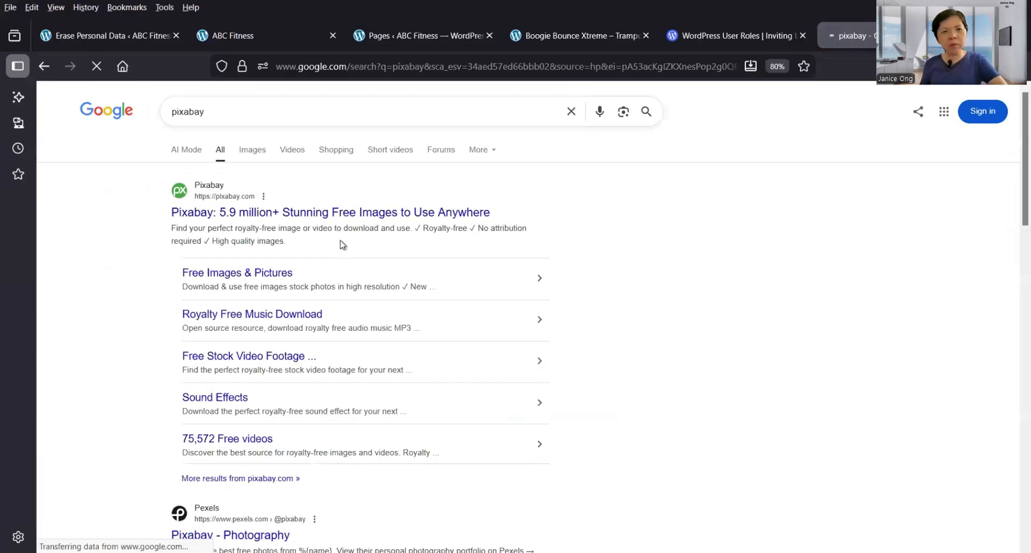
click(329, 213)
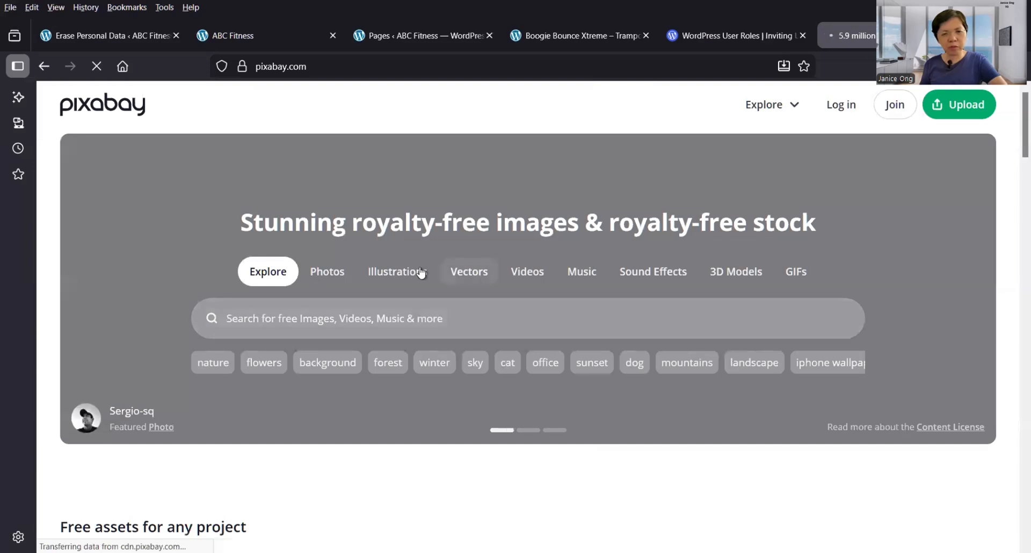
Browse the free asset categories, photos and curated collections on the Pixabay homepage.
scroll(379, 269, down, 4)
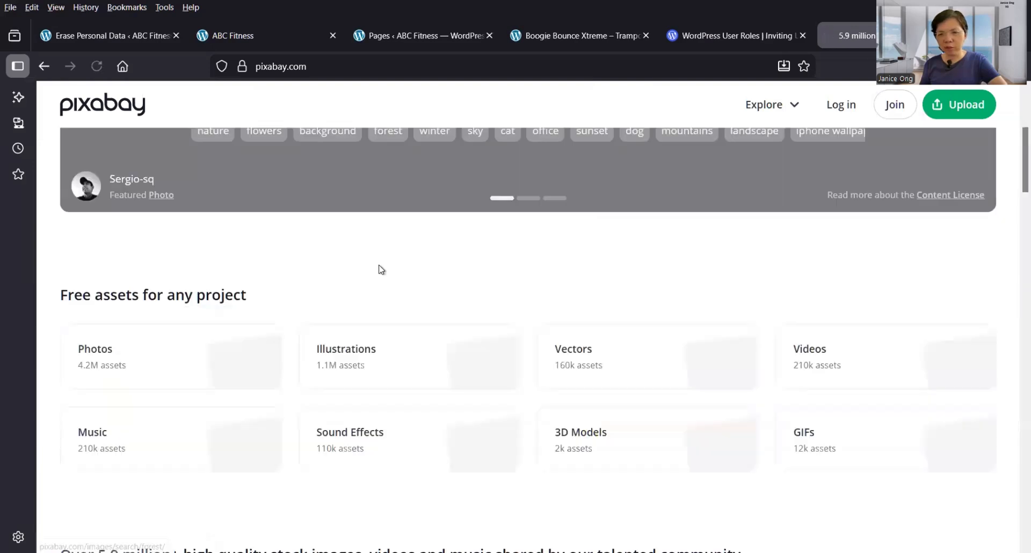
scroll(385, 276, up, 4)
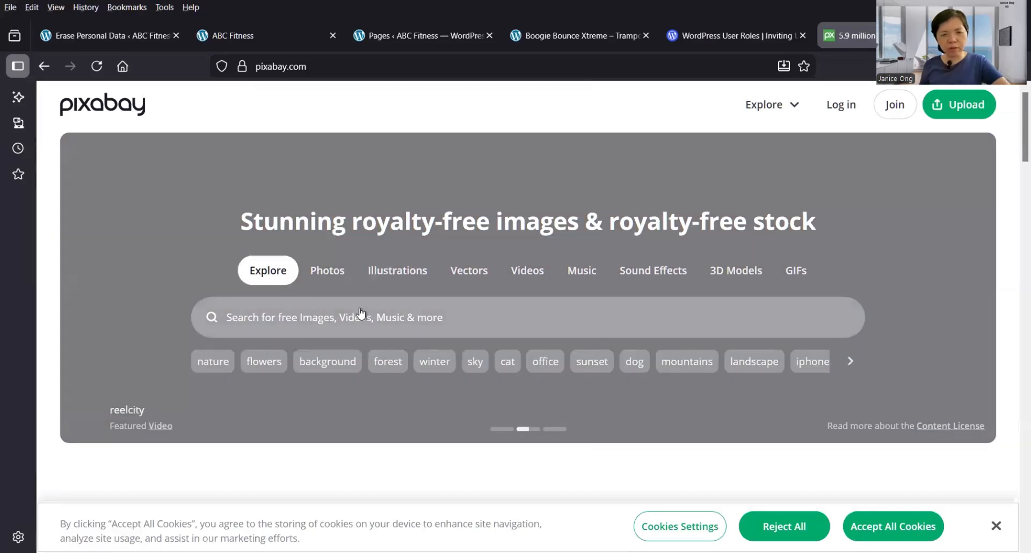
scroll(361, 314, down, 10)
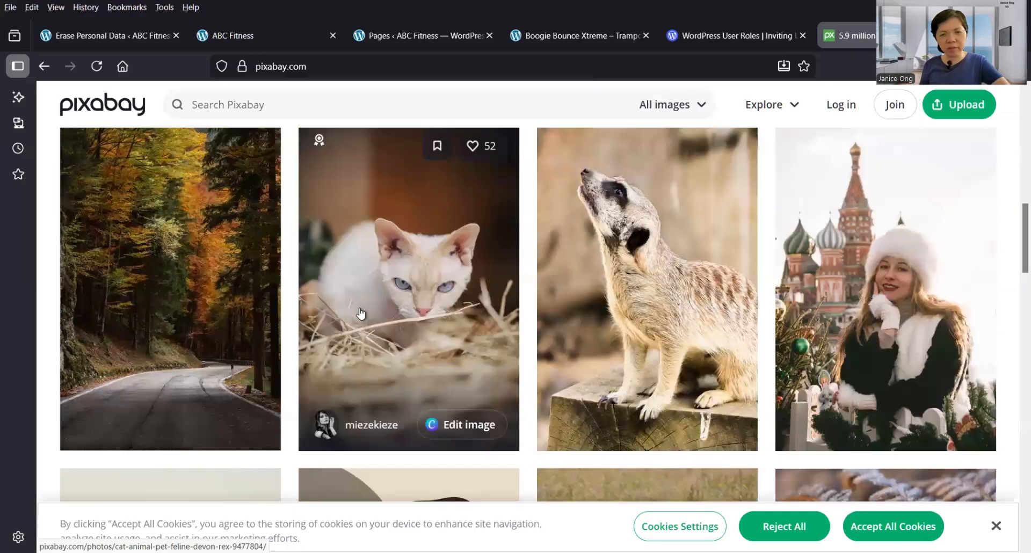
scroll(360, 311, down, 10)
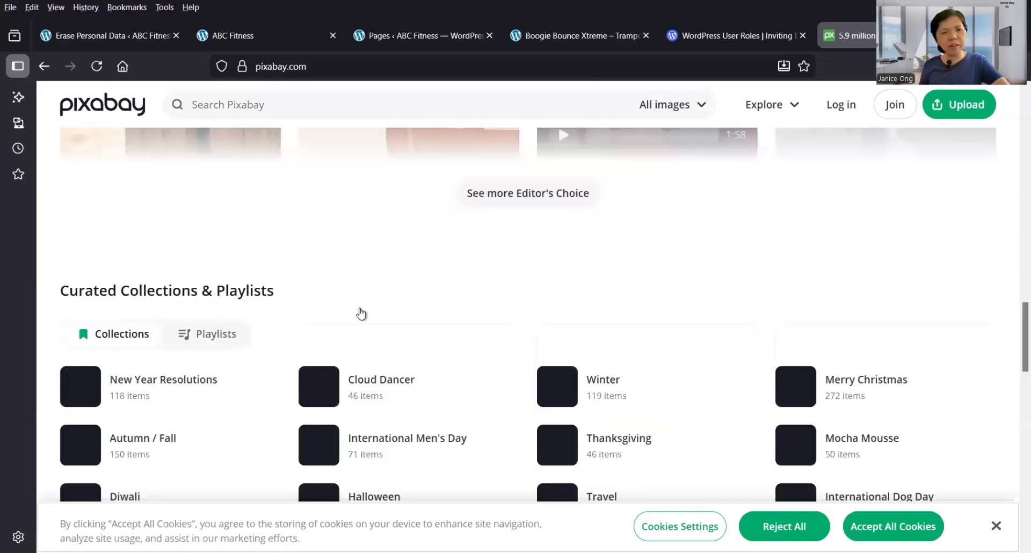
scroll(361, 314, up, 10)
scroll(344, 296, up, 5)
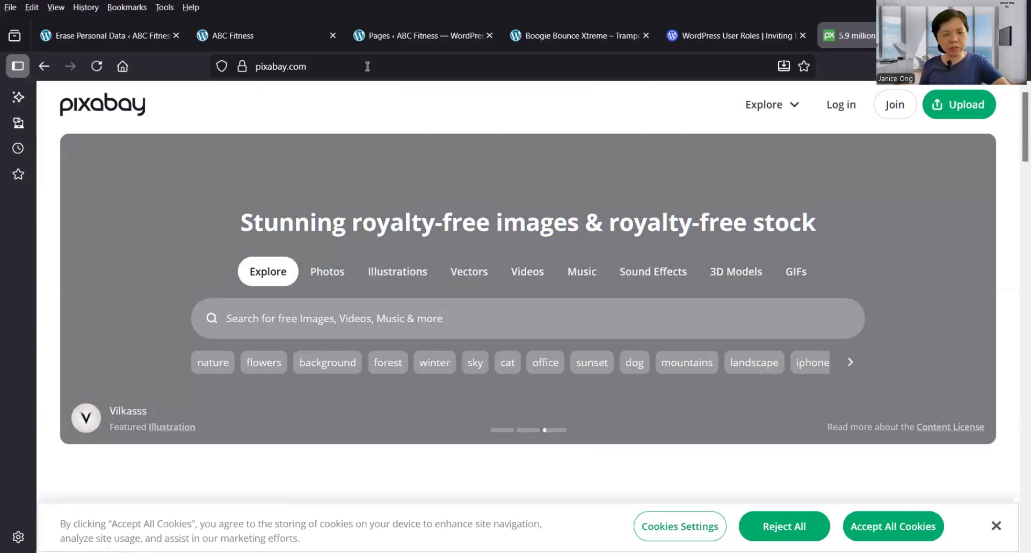
Go to the image compression website tinypng.com.
click(367, 66)
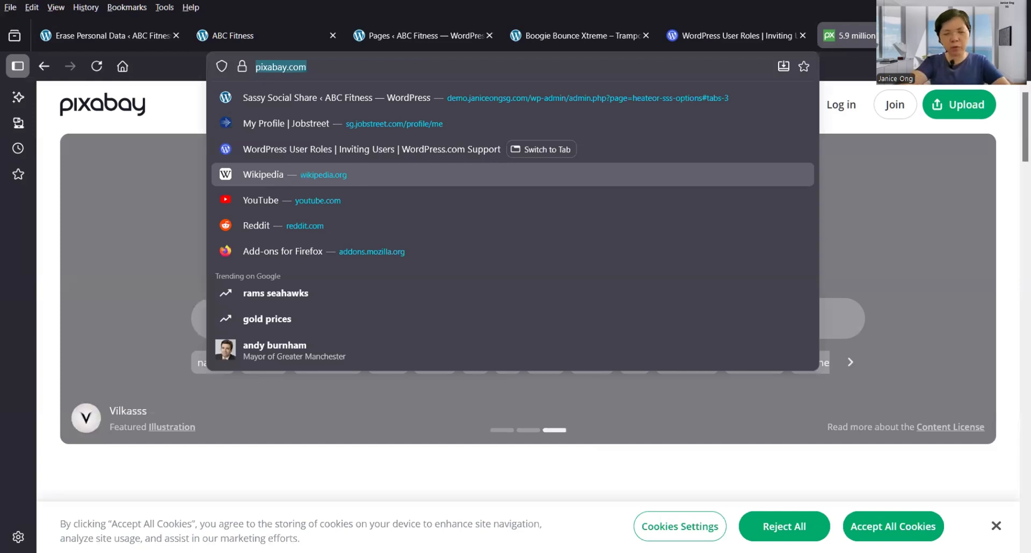
text(p)
key(Escape)
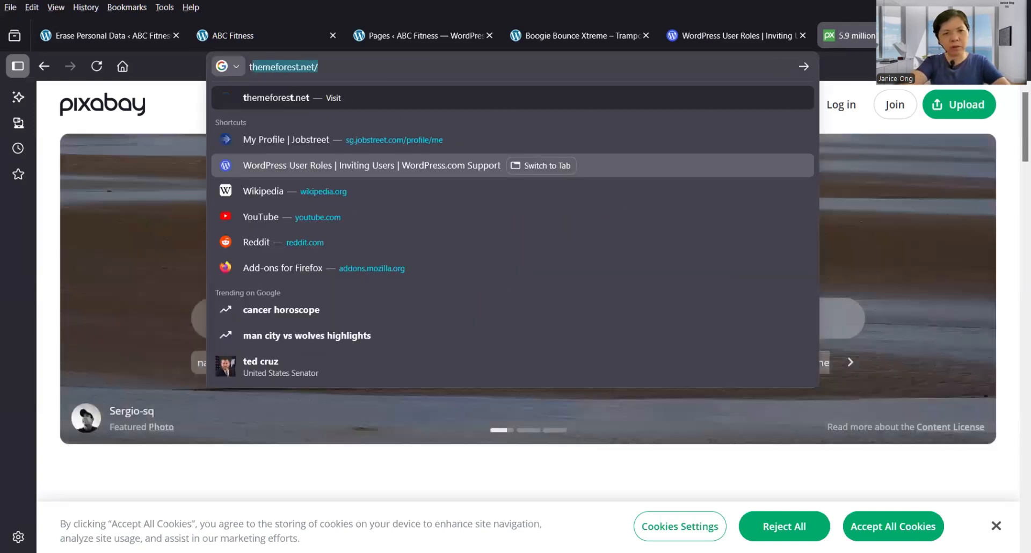
text(tinyp)
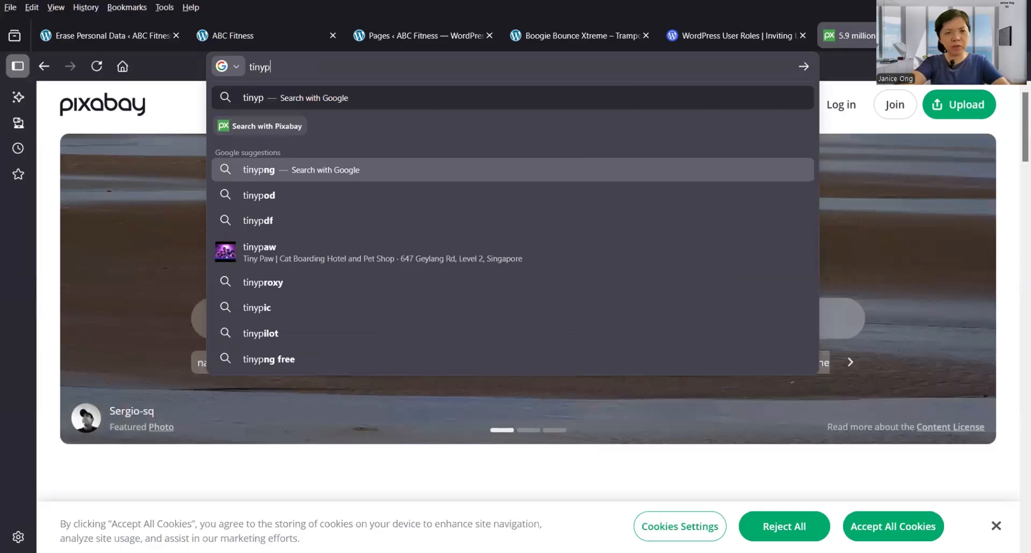
text(gn)
key(BackSpace)
key(BackSpace)
text(ng.com)
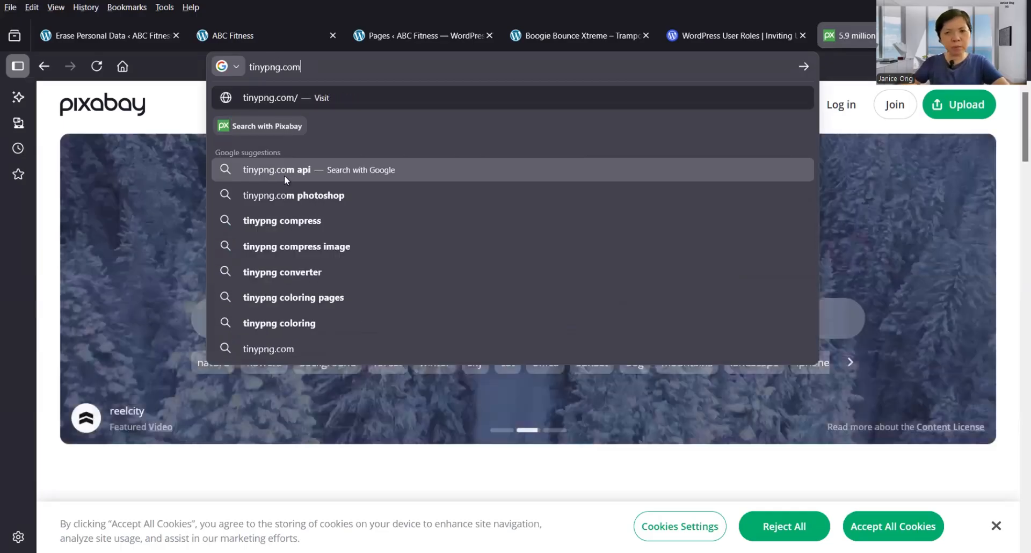
key(Return)
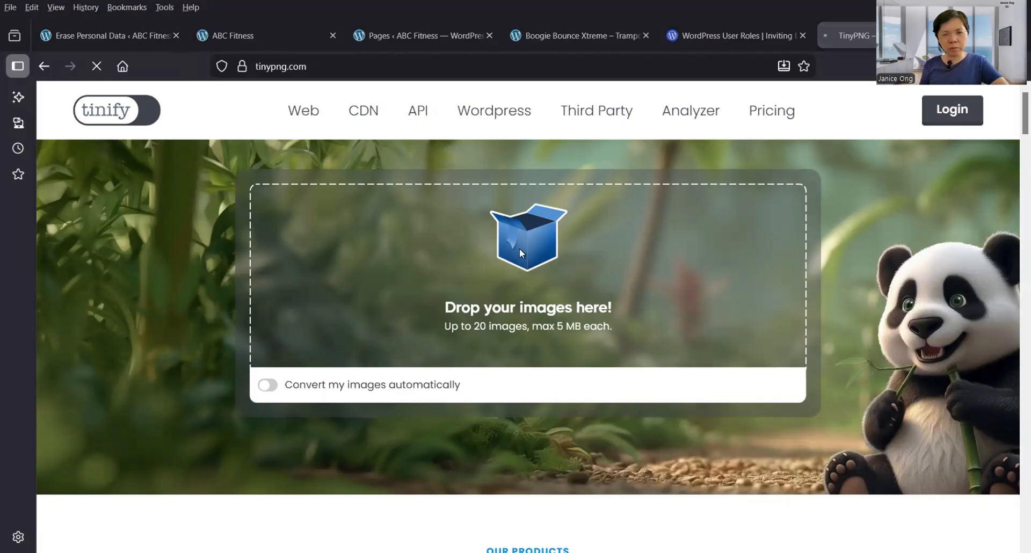
Try to upload fit-class_67861995_XXXLARGE.jpg from the Download folder on Local Disk (D:) for compression.
click(520, 249)
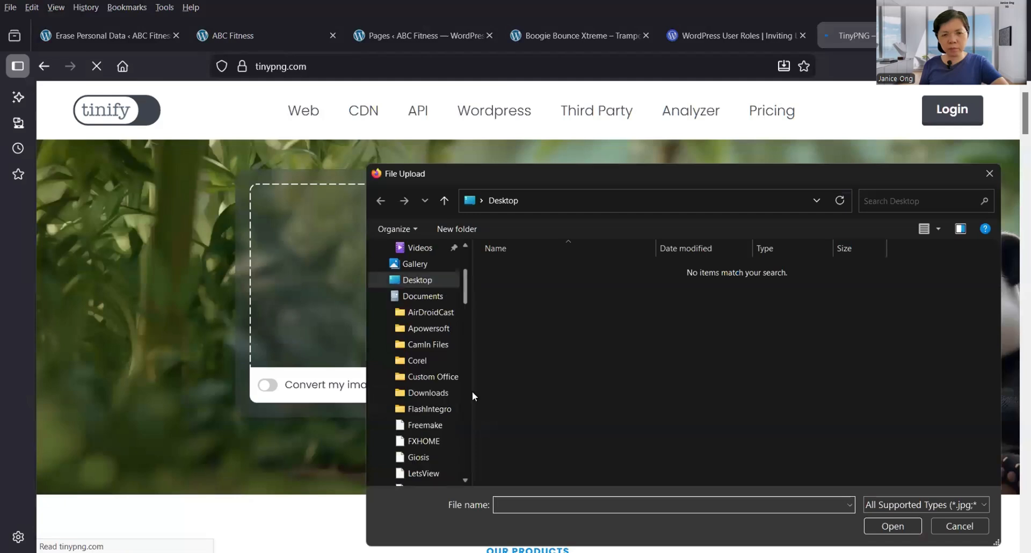
scroll(472, 391, down, 15)
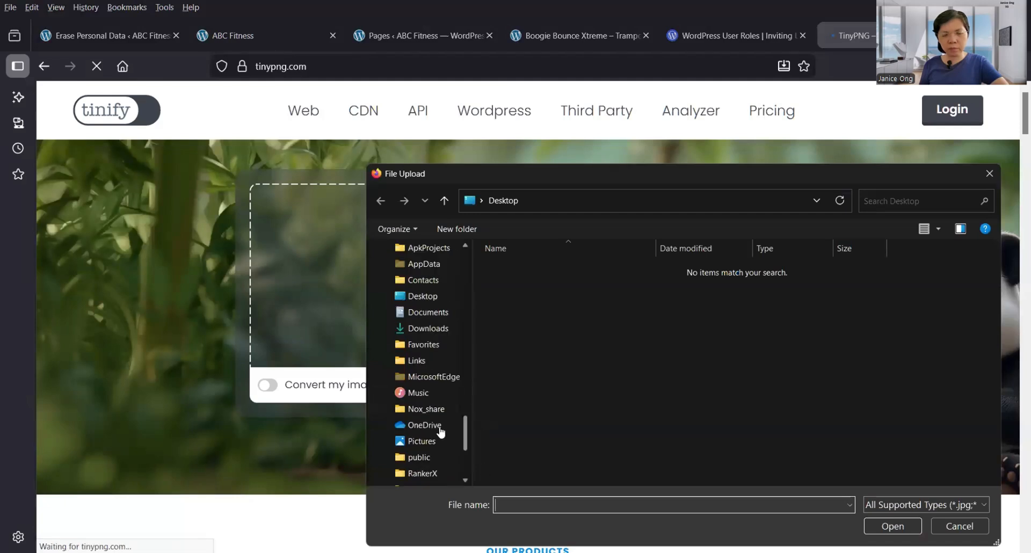
scroll(440, 430, down, 4)
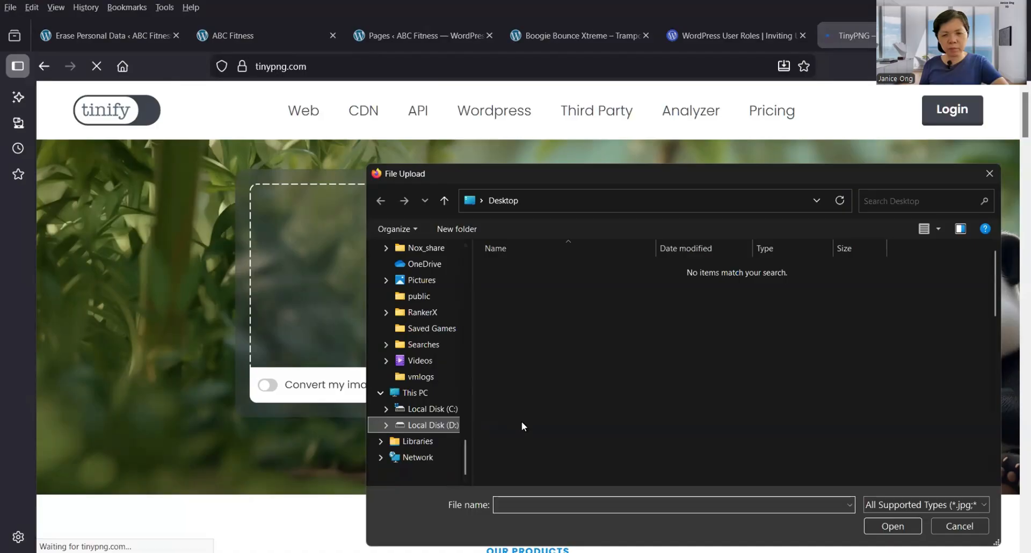
scroll(523, 407, down, 2)
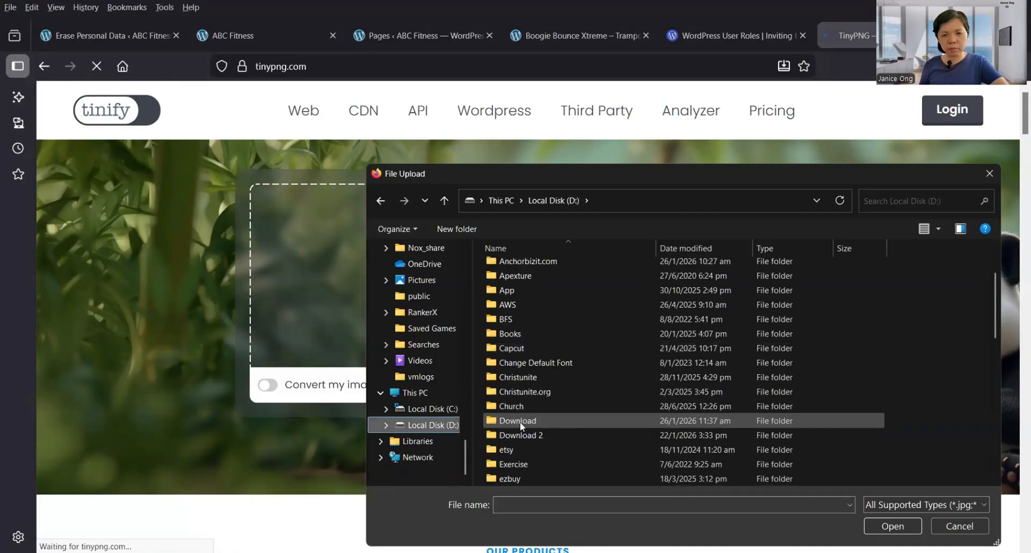
double_click(520, 421)
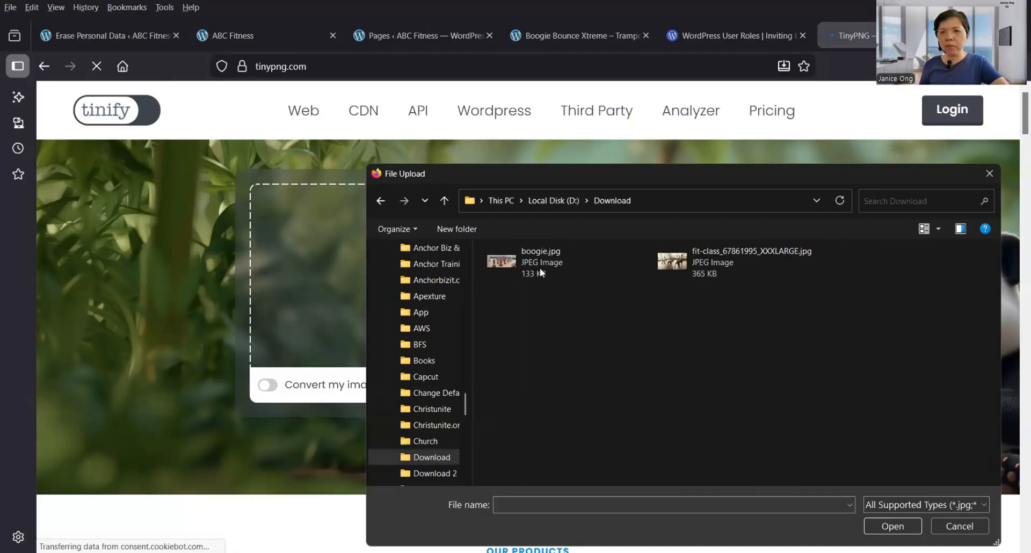
click(540, 268)
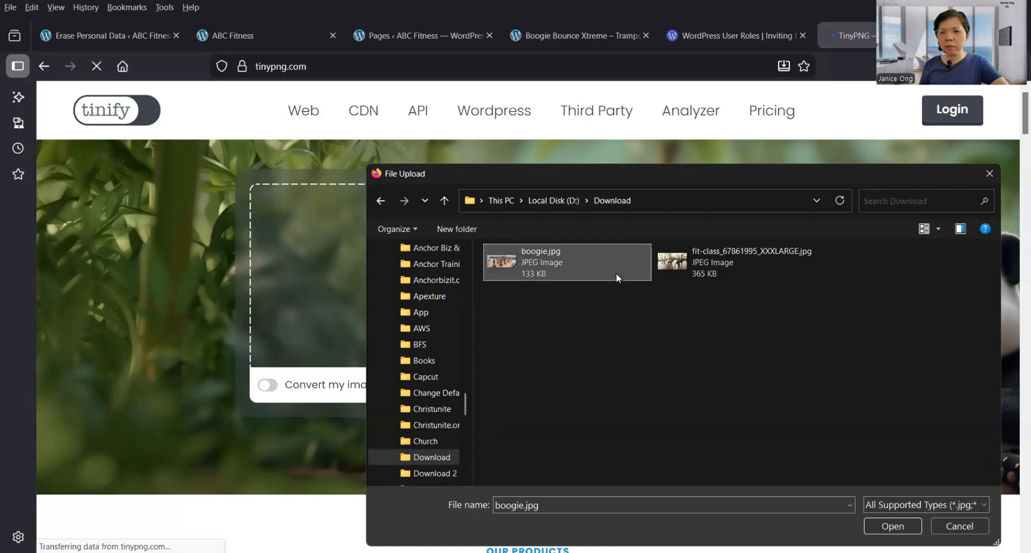
click(704, 262)
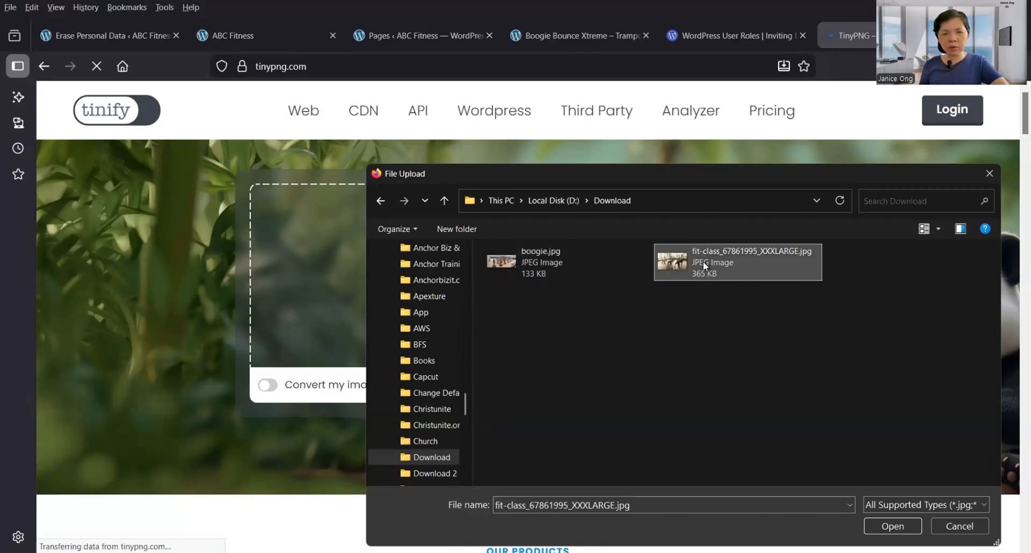
key(Return)
Check the area below the image drop zone for the upload's optimization progress.
scroll(533, 364, down, 4)
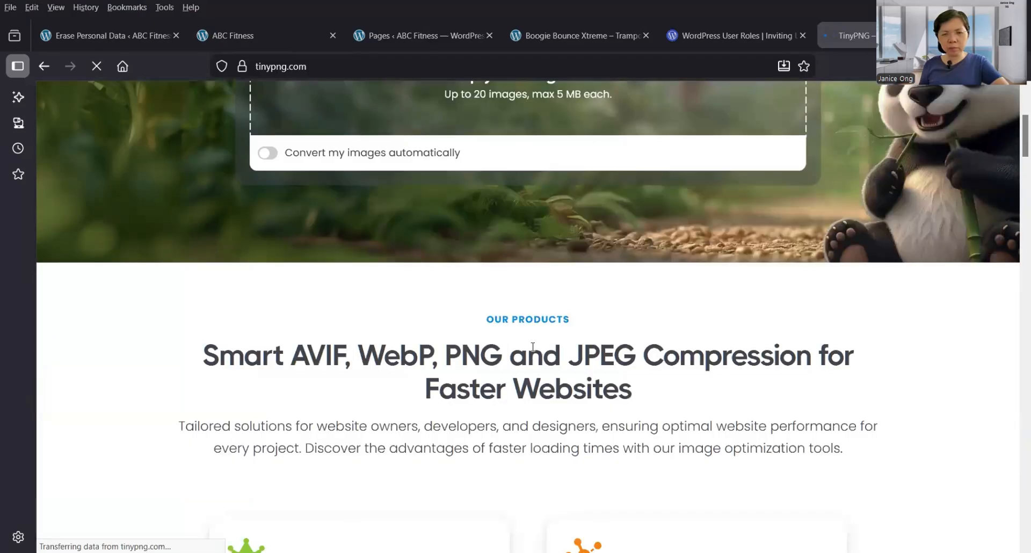
scroll(532, 346, up, 4)
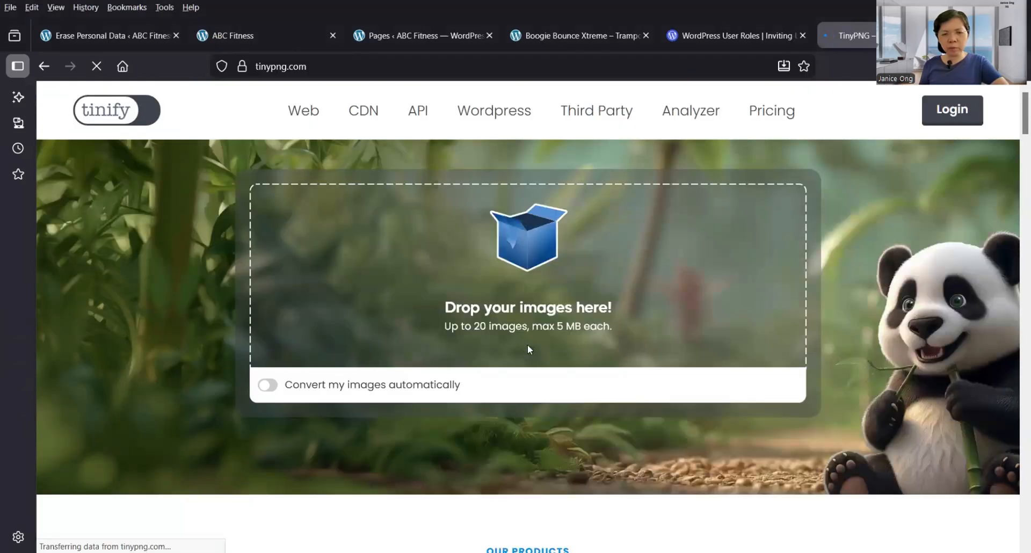
scroll(527, 349, down, 3)
scroll(527, 347, up, 3)
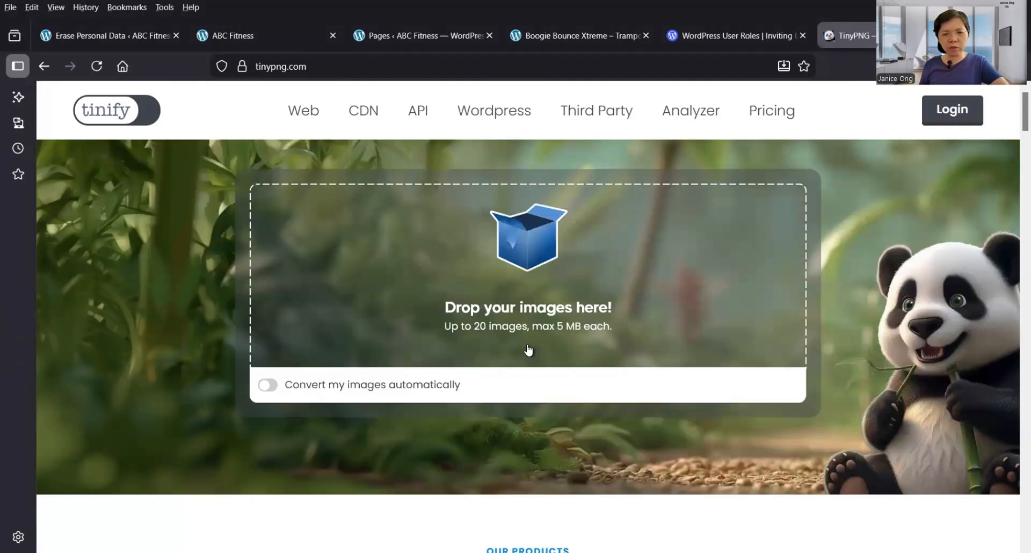
scroll(528, 347, down, 5)
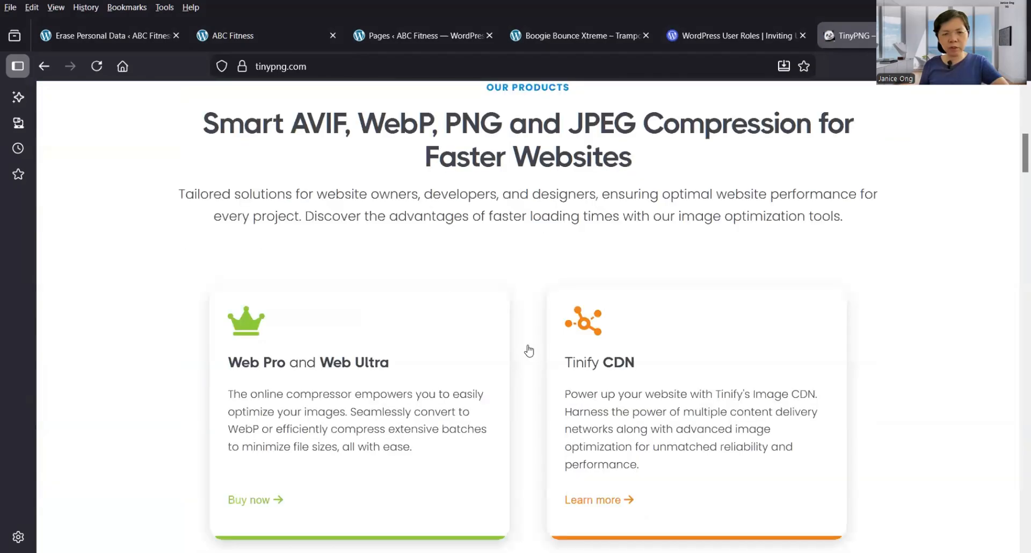
scroll(529, 350, up, 5)
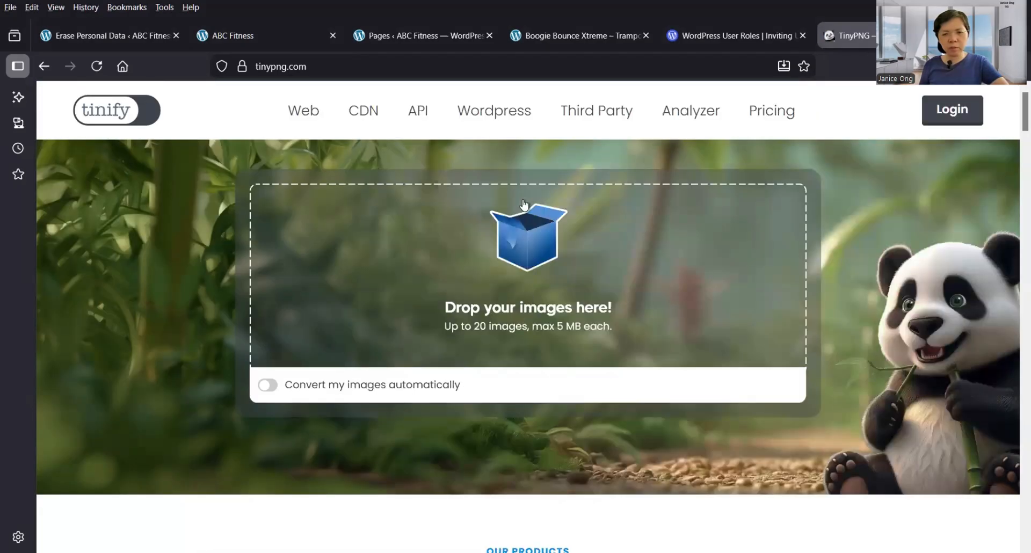
Upload fit-class_67861995_XXXLARGE.jpg from the Download folder again and review its compression result.
scroll(519, 210, down, 1)
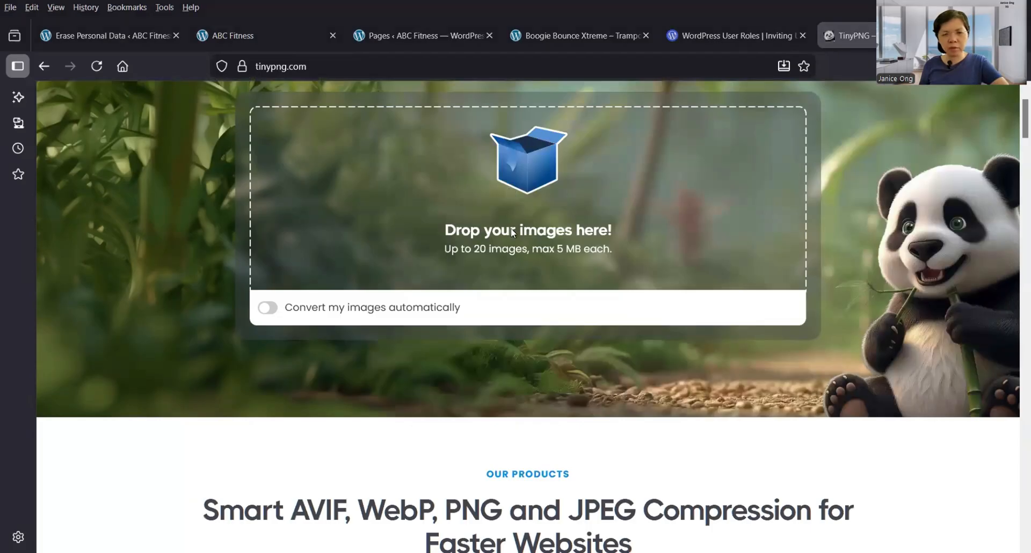
click(512, 257)
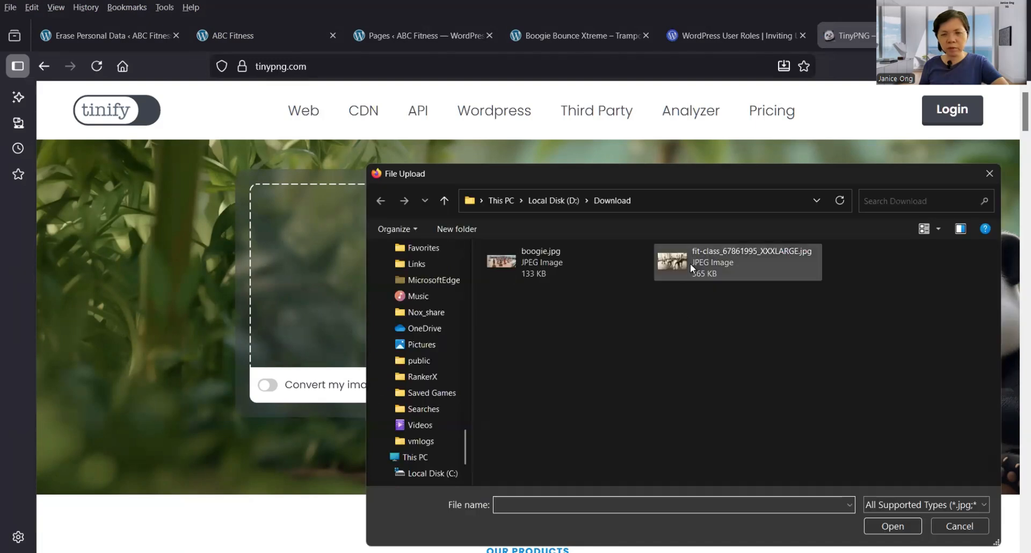
key(Escape)
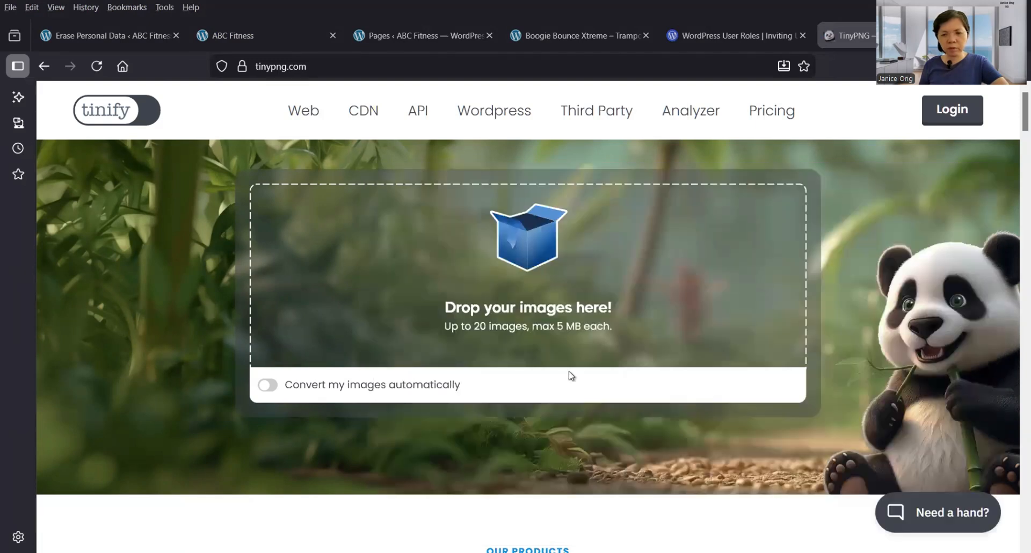
scroll(570, 374, down, 3)
scroll(569, 374, up, 3)
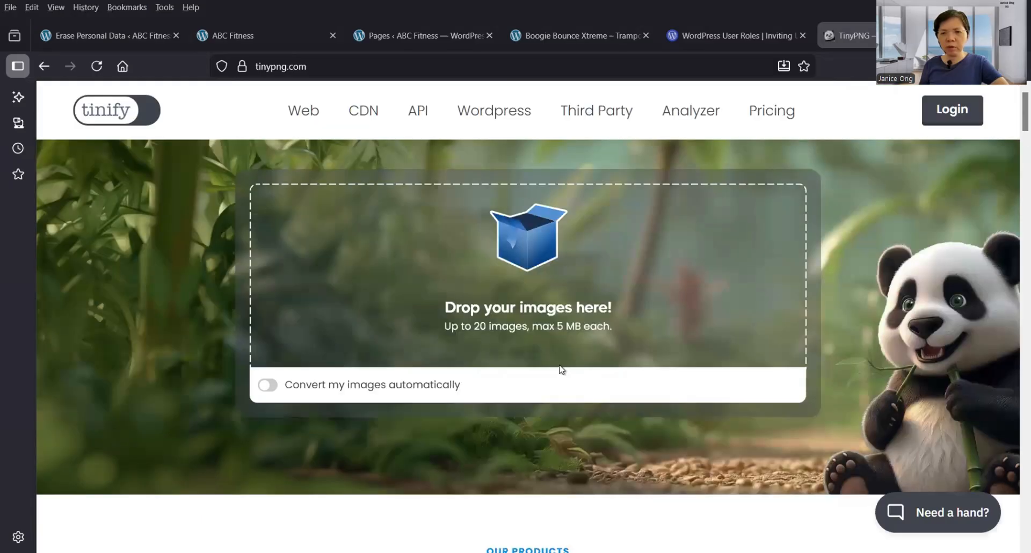
scroll(561, 369, down, 1)
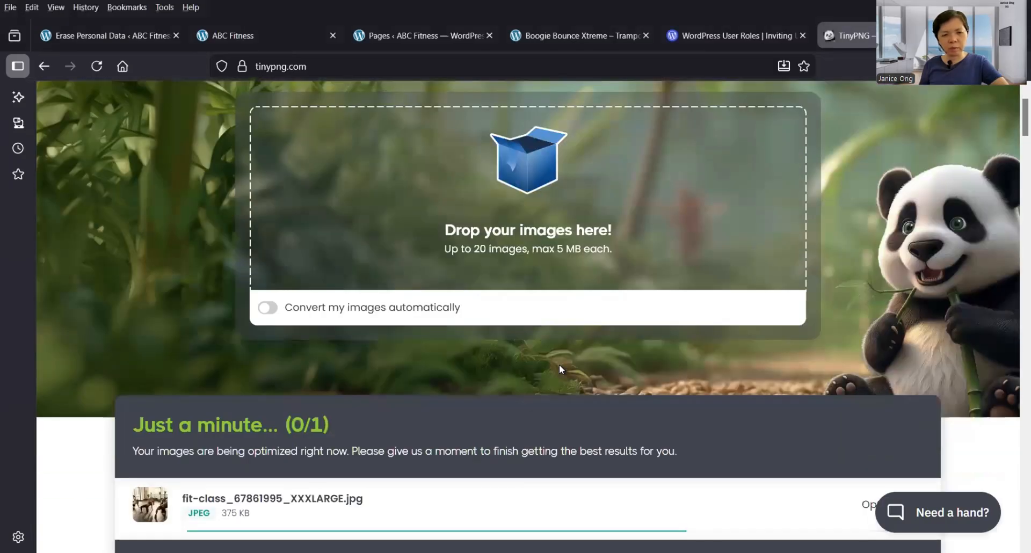
scroll(559, 365, down, 1)
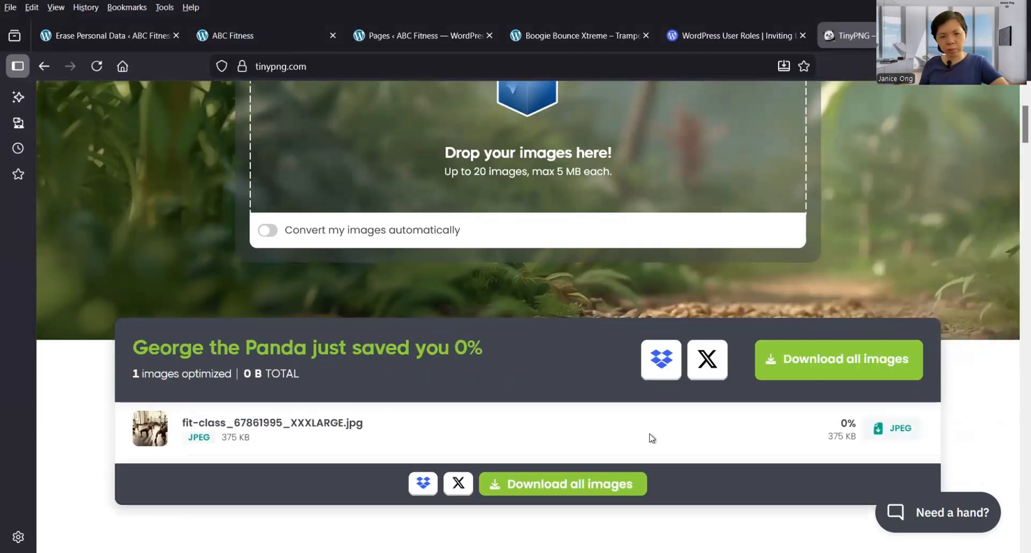
Upload boogie.jpg from the Download folder for compression and download the optimized JPEG.
click(504, 158)
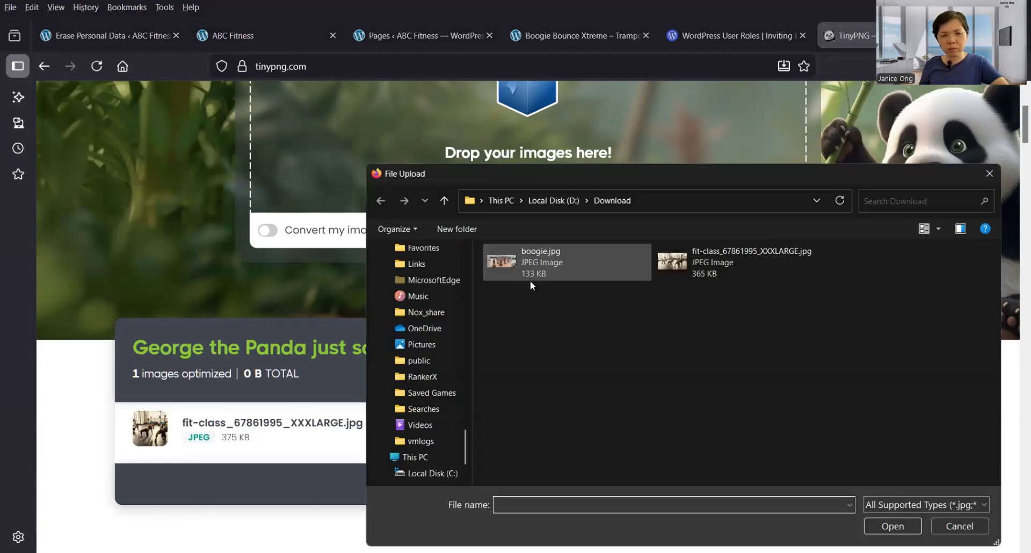
double_click(530, 277)
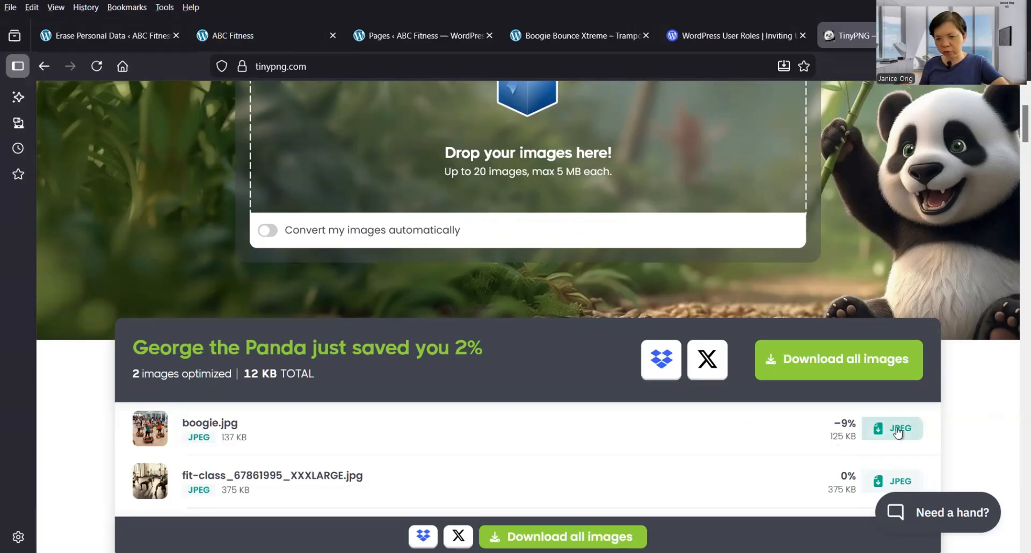
click(845, 433)
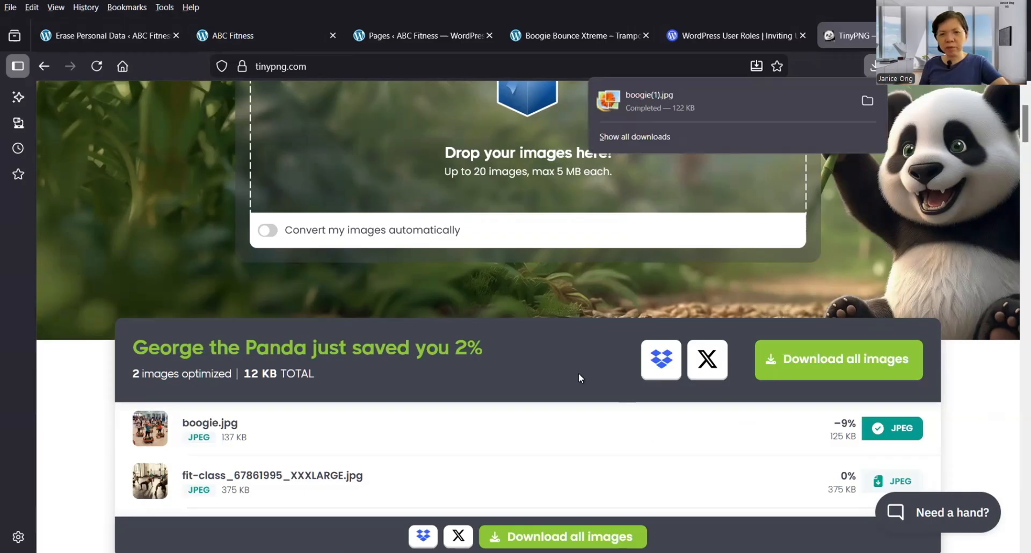
Review the compression results for boogie.jpg and fit-class_67861995_XXXLARGE.jpg and close the TinyPNG page.
scroll(665, 457, up, 1)
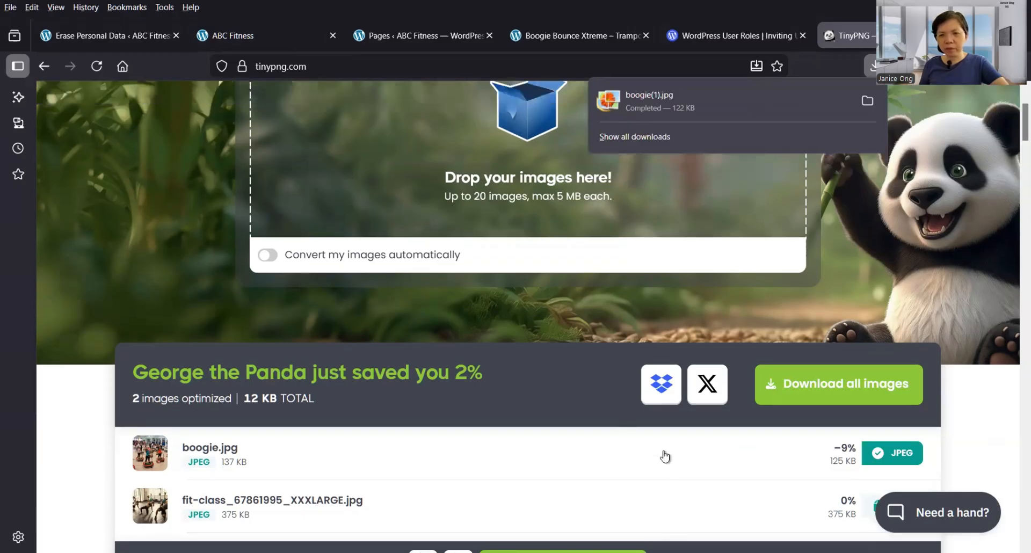
scroll(665, 456, up, 1)
scroll(860, 376, down, 3)
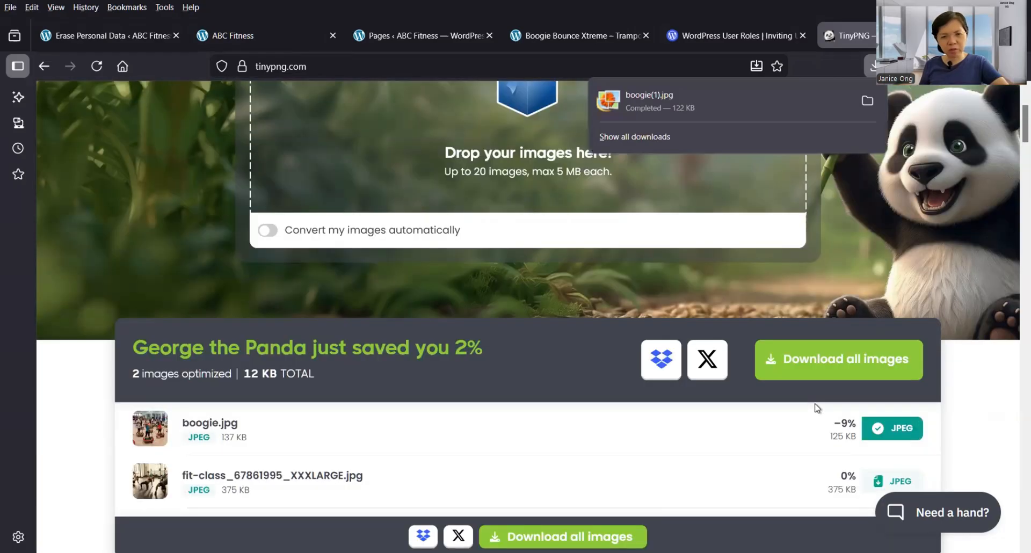
scroll(816, 408, up, 2)
scroll(807, 415, up, 4)
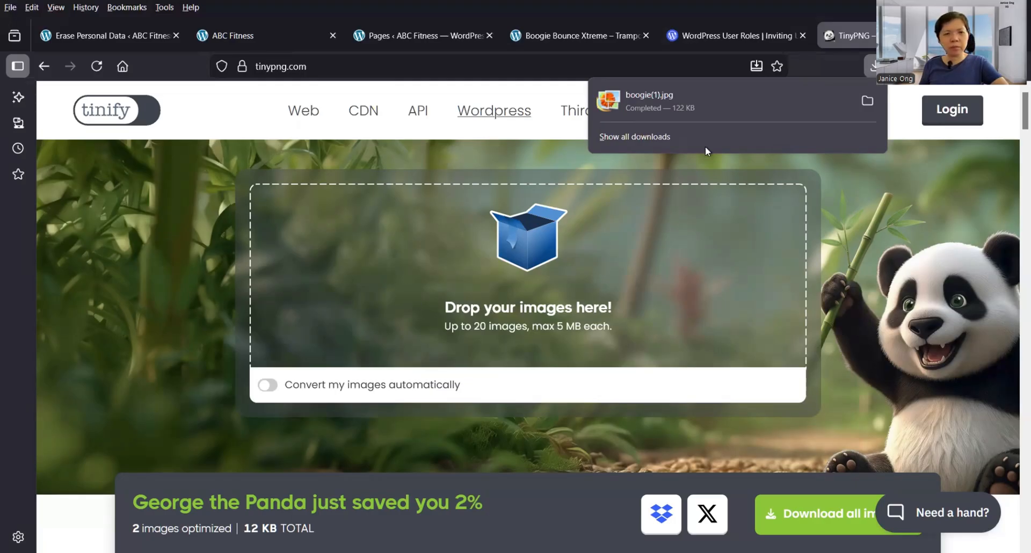
key(ctrl+w)
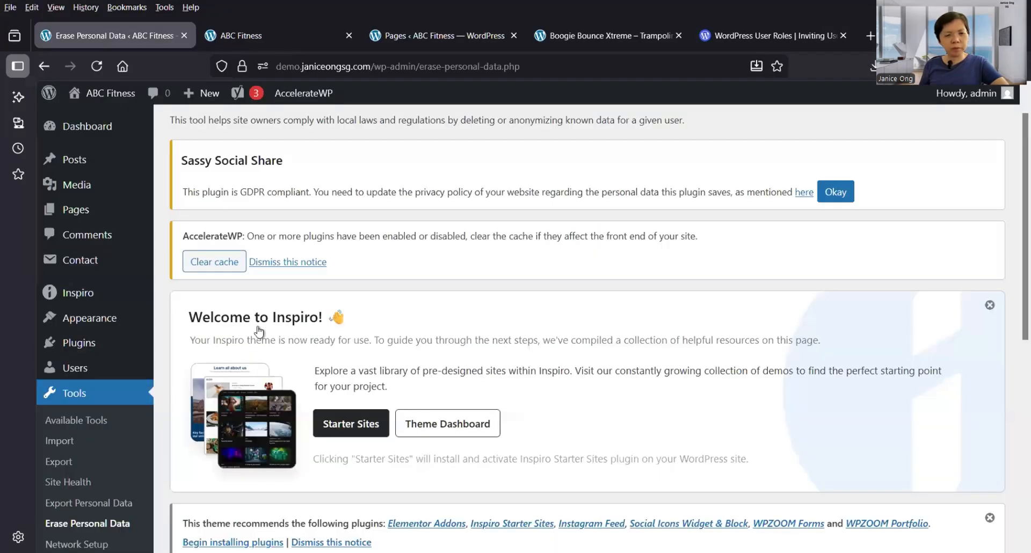
Go to the site's installed themes and start customizing the active Inspiro theme.
scroll(154, 416, down, 3)
scroll(154, 416, up, 3)
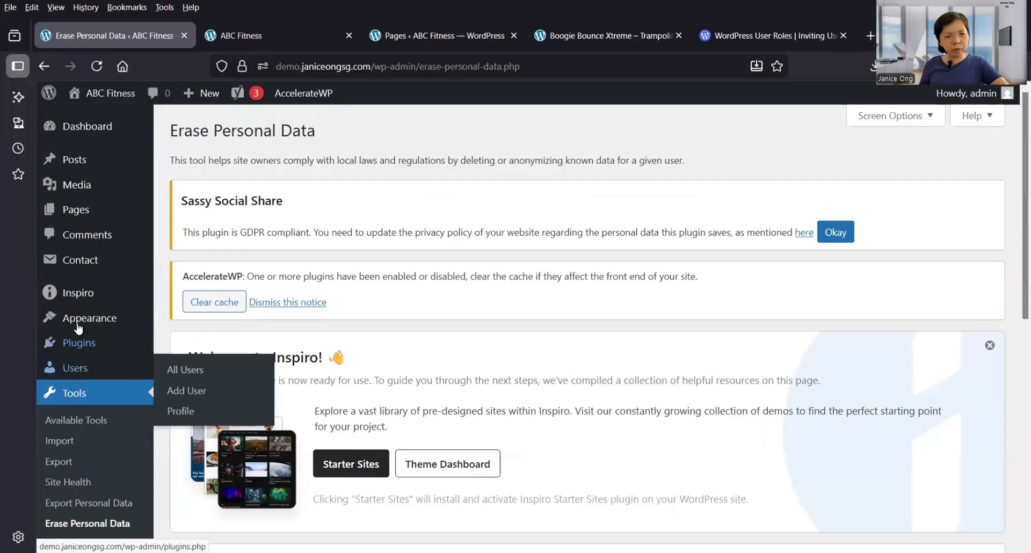
mouse_move(78, 328)
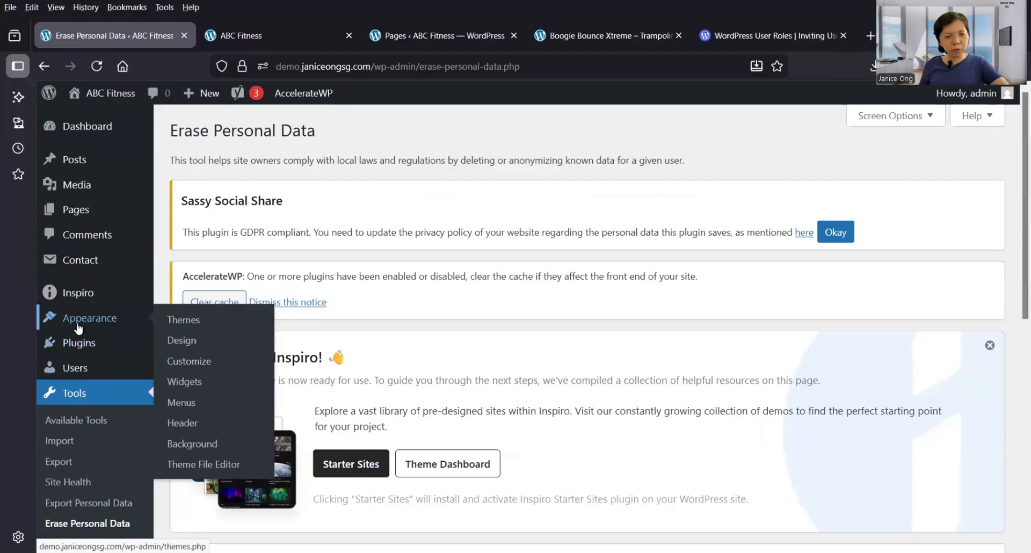
click(175, 326)
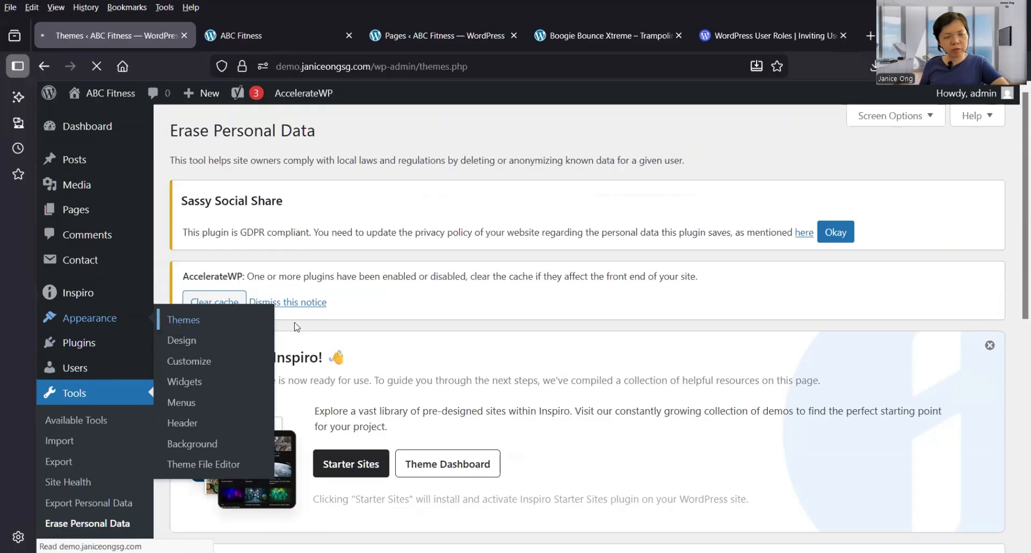
scroll(293, 327, down, 5)
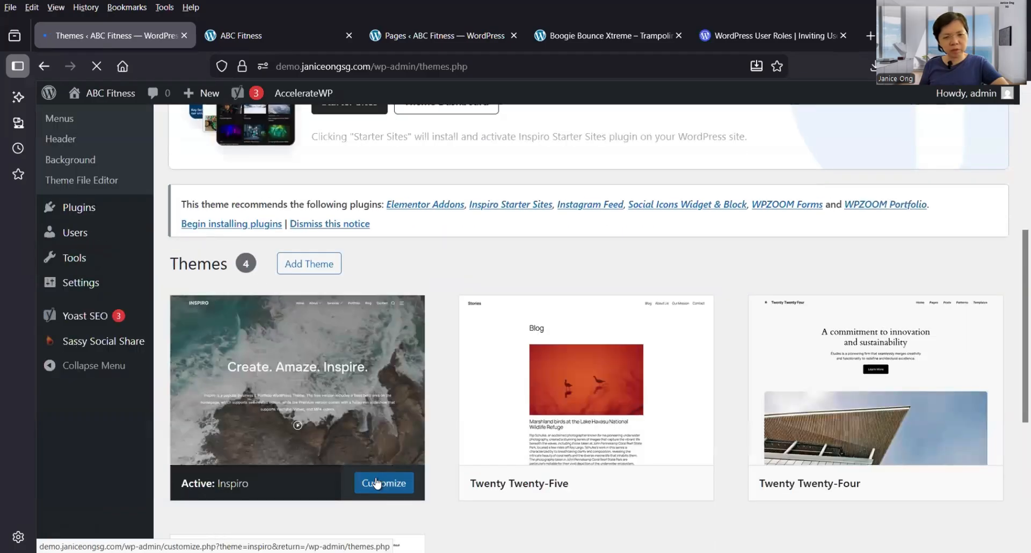
click(375, 482)
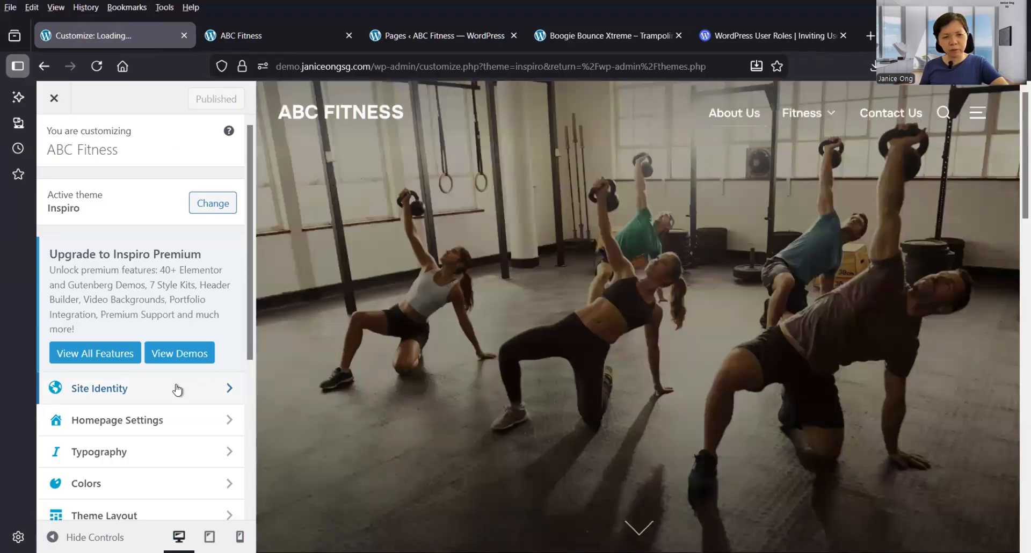
Examine the Site Identity options for logo, site title, tagline and site icon, and leave the theme customizer.
click(86, 388)
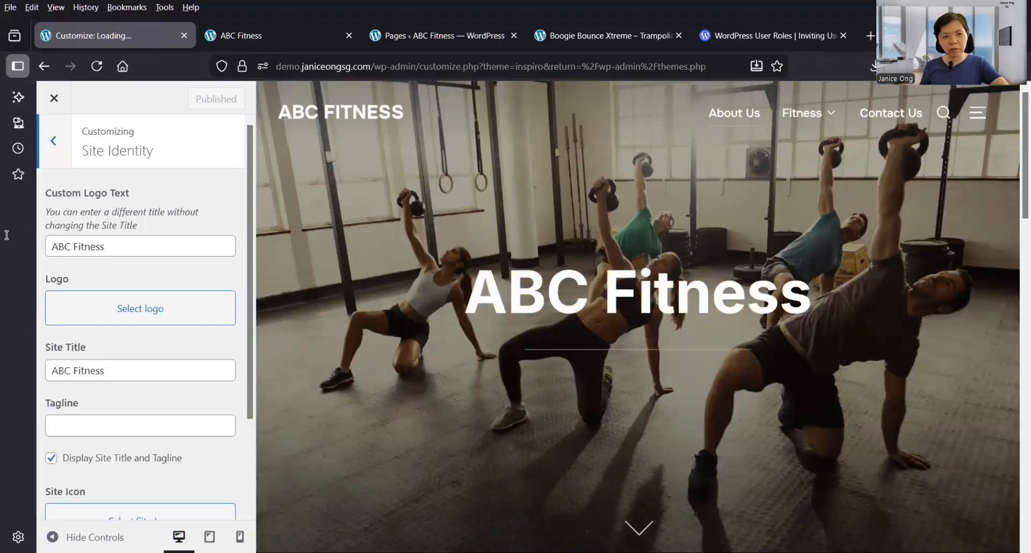
key(Tab)
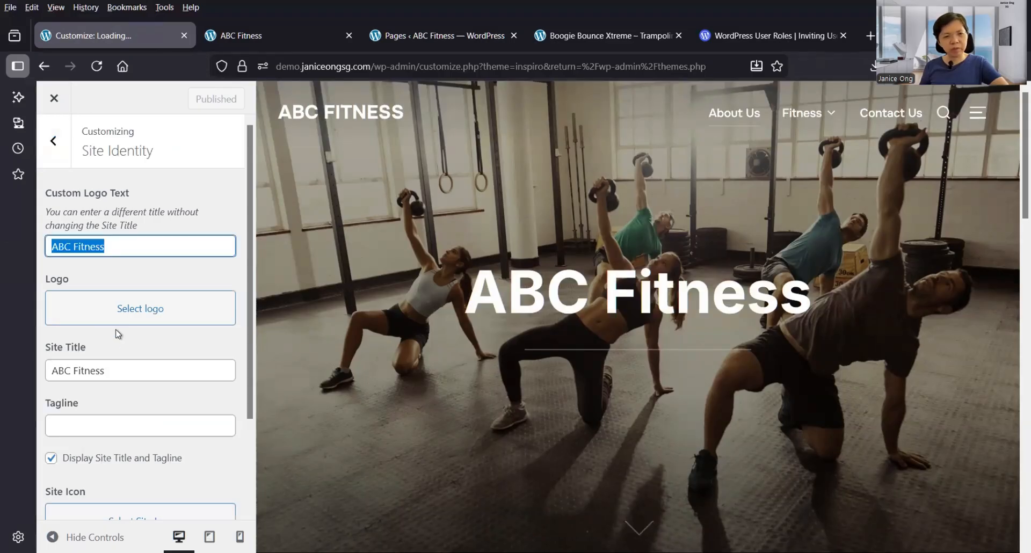
scroll(92, 354, down, 2)
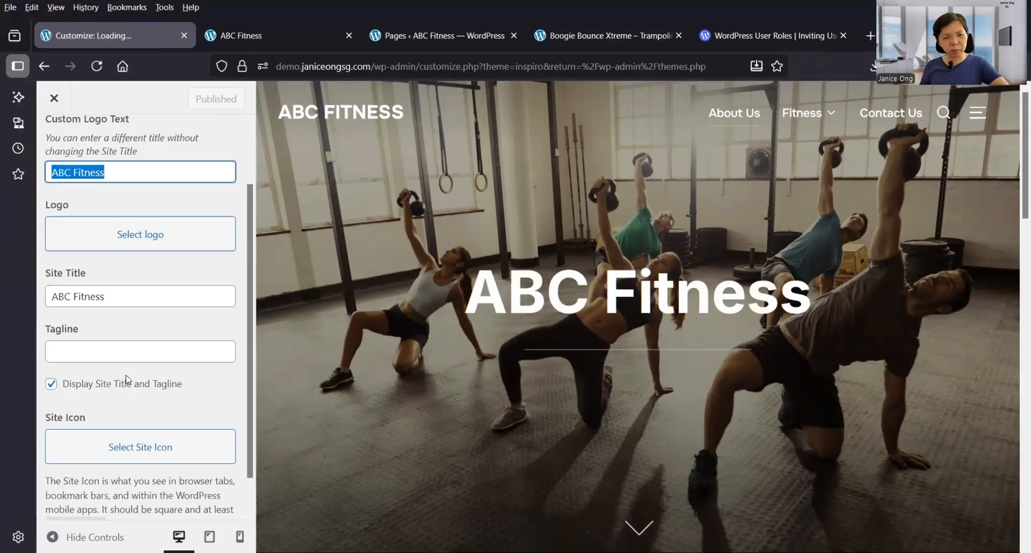
scroll(119, 349, down, 1)
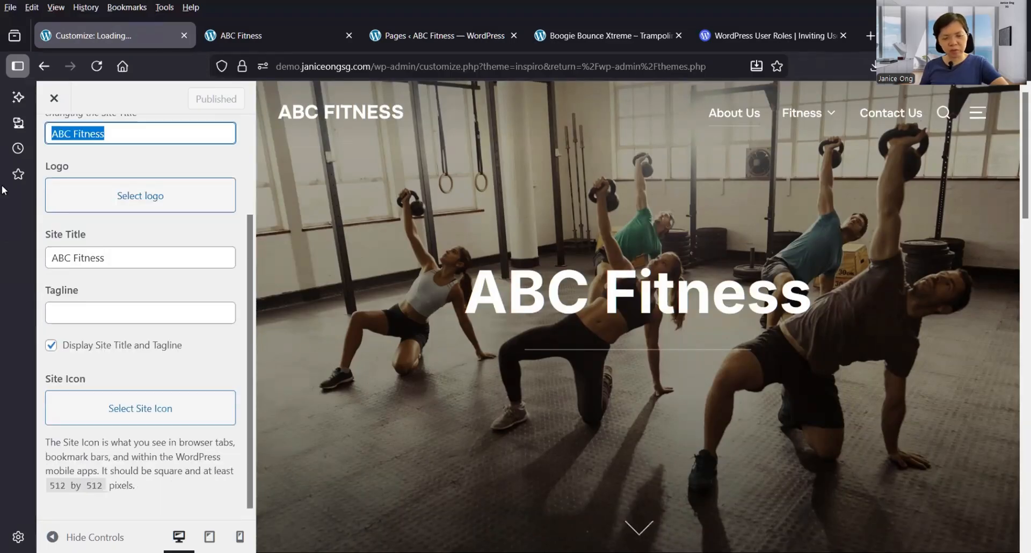
click(53, 99)
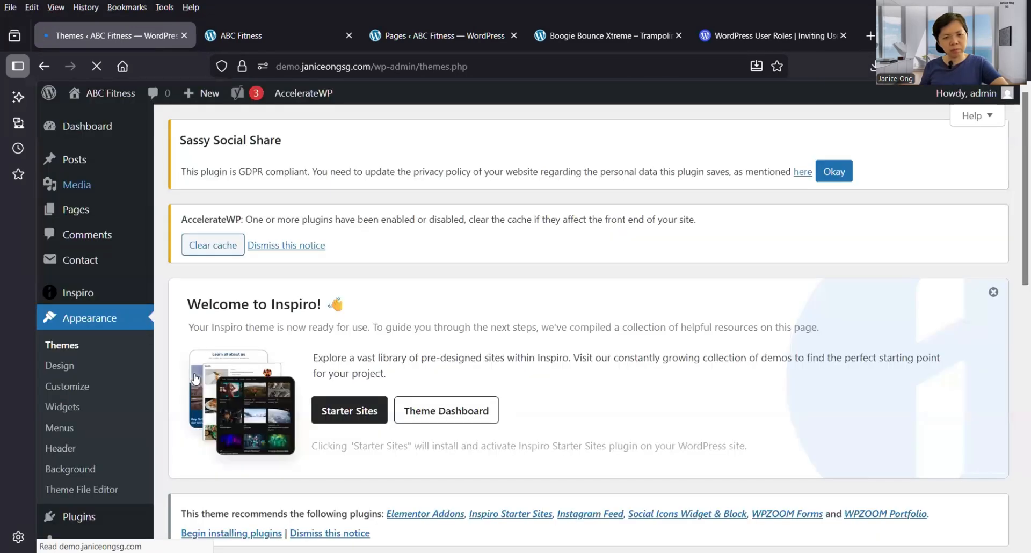
Reopen the Inspiro theme customizer and check which page is displayed under Homepage Settings.
scroll(311, 410, down, 4)
scroll(340, 414, down, 3)
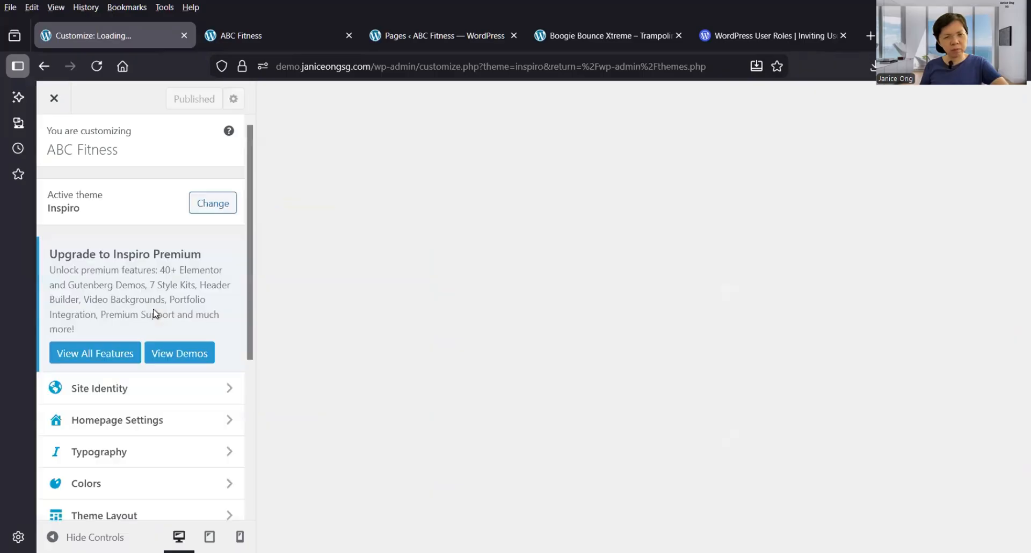
click(140, 421)
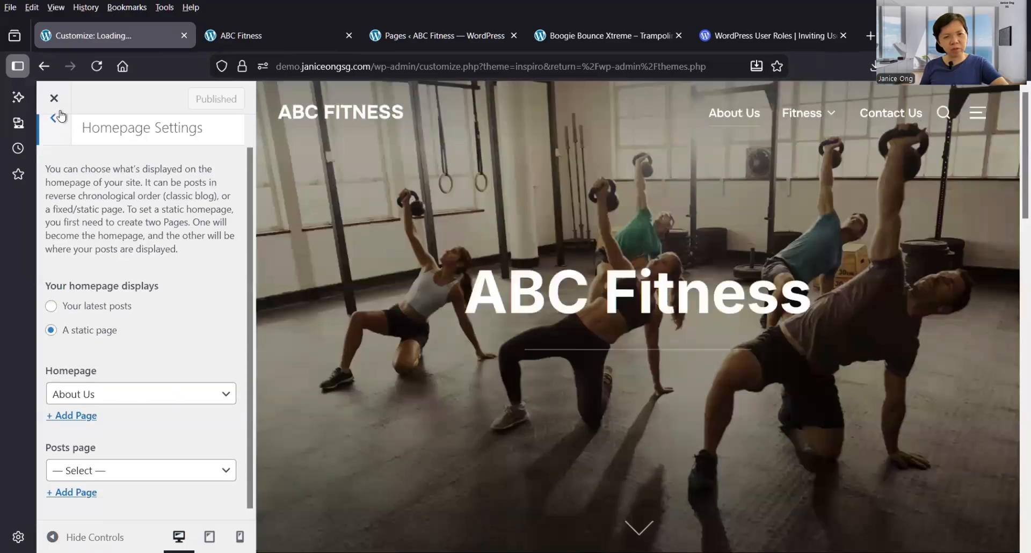
click(49, 123)
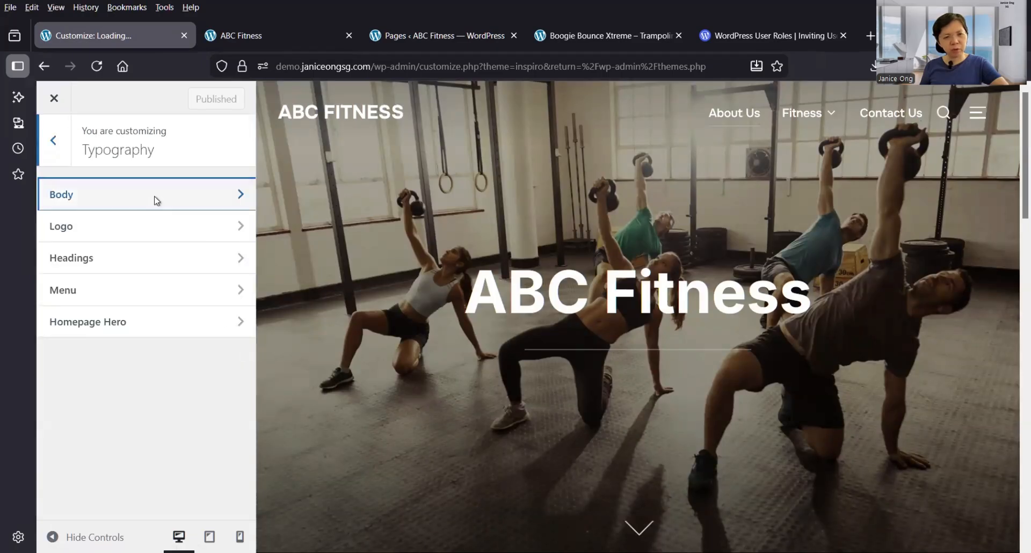
Examine the Body typography options, including the available font families and variants, without changing them.
click(126, 203)
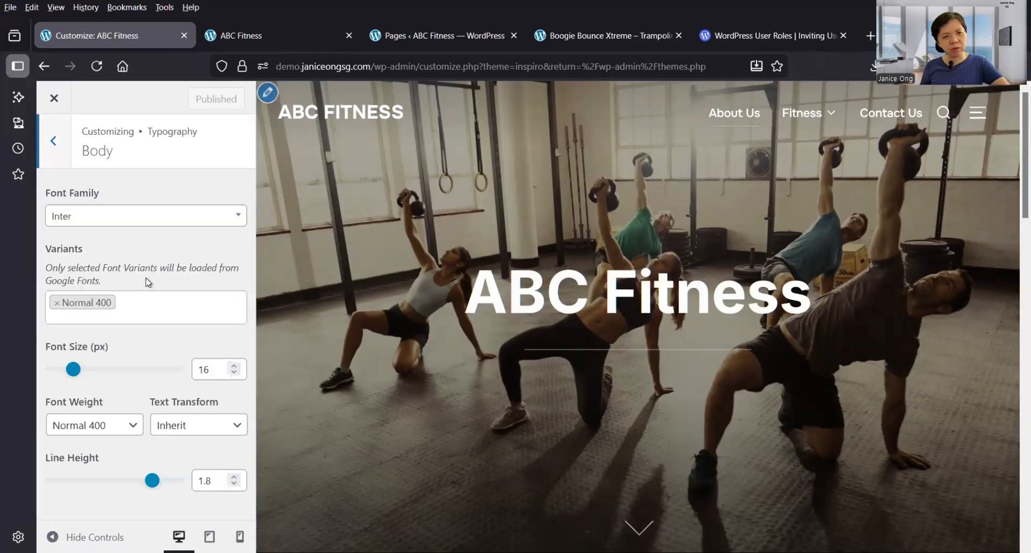
click(112, 218)
scroll(152, 327, down, 1)
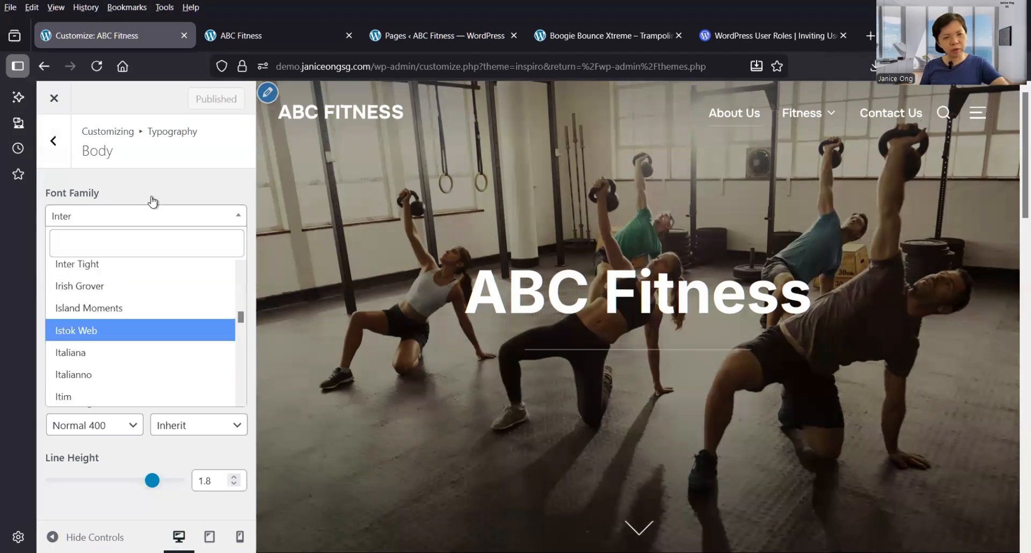
scroll(152, 198, up, 3)
key(Escape)
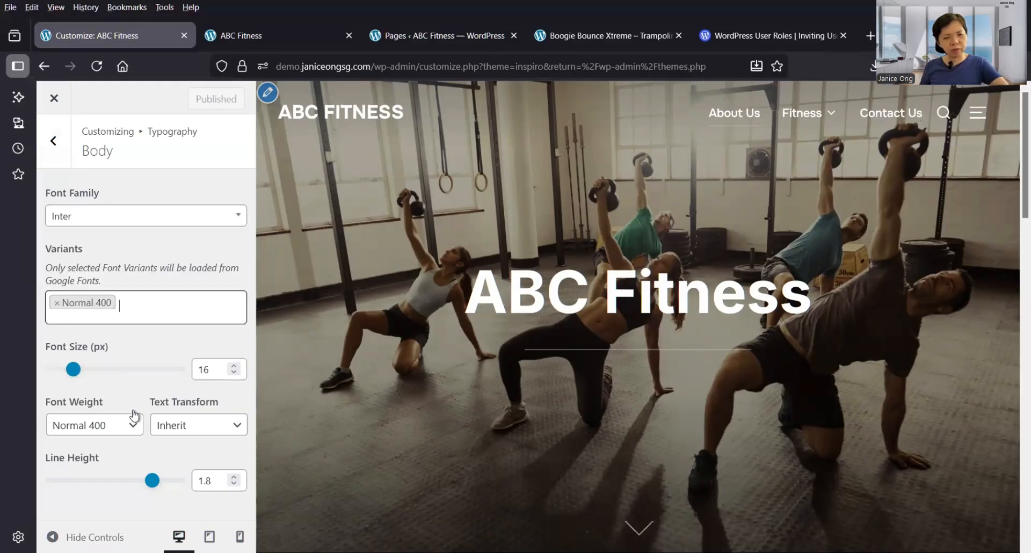
click(186, 283)
key(Escape)
click(55, 141)
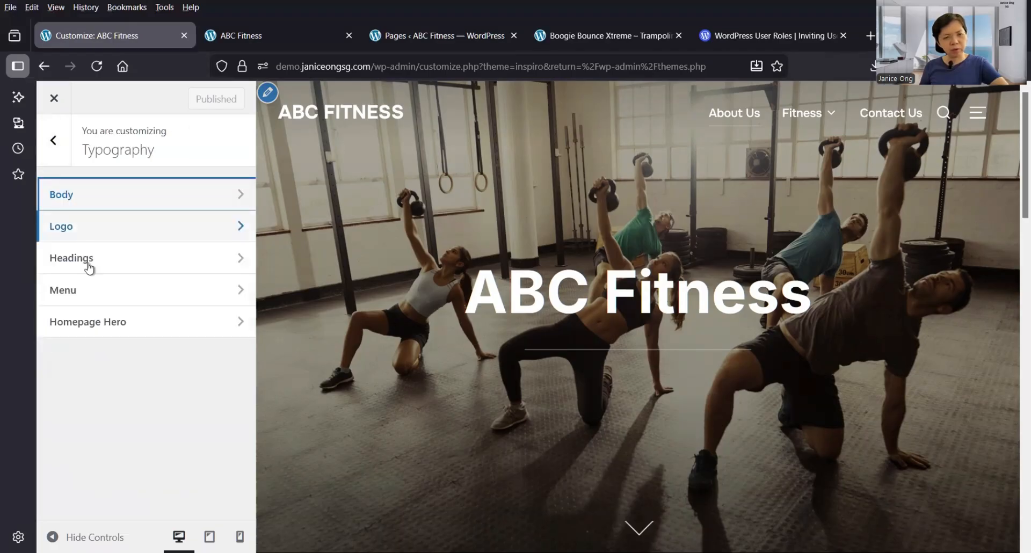
Examine the typography options for All Headings and the Homepage Hero title, and return to the main customizer options.
click(110, 258)
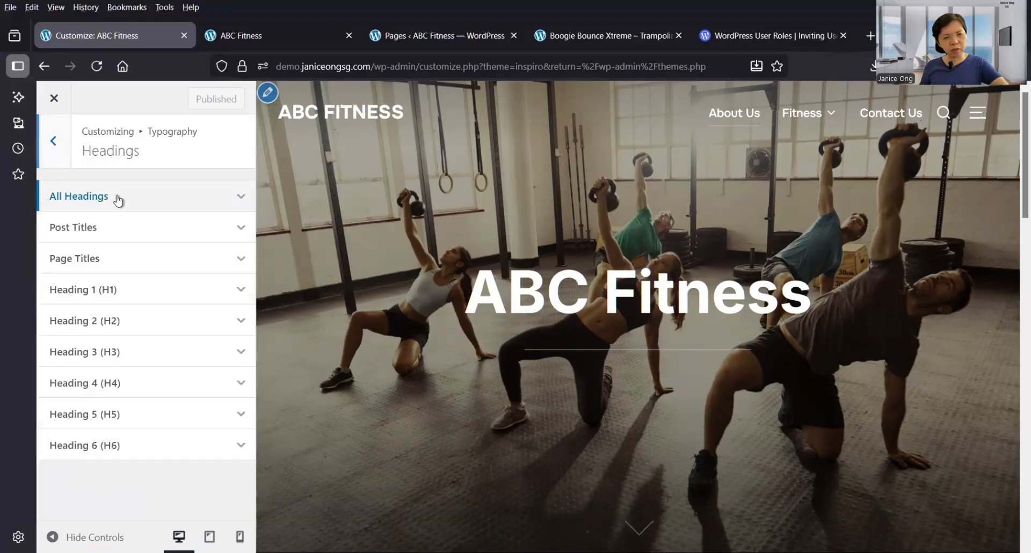
click(118, 200)
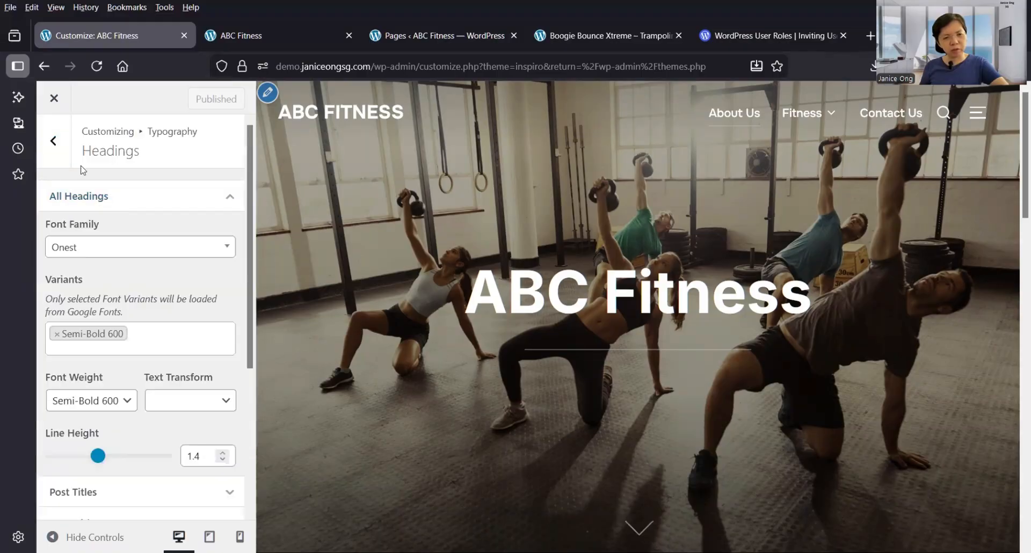
click(54, 143)
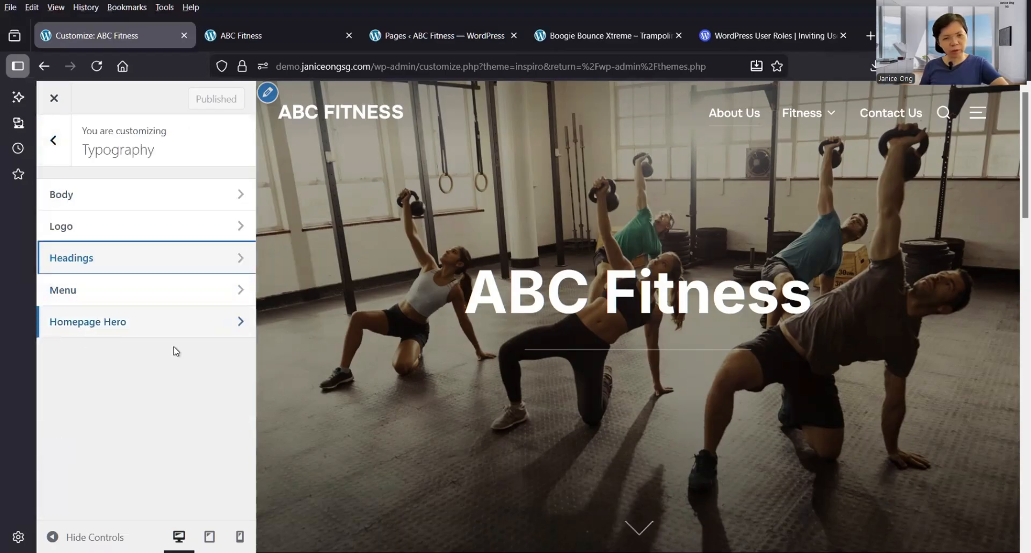
click(159, 326)
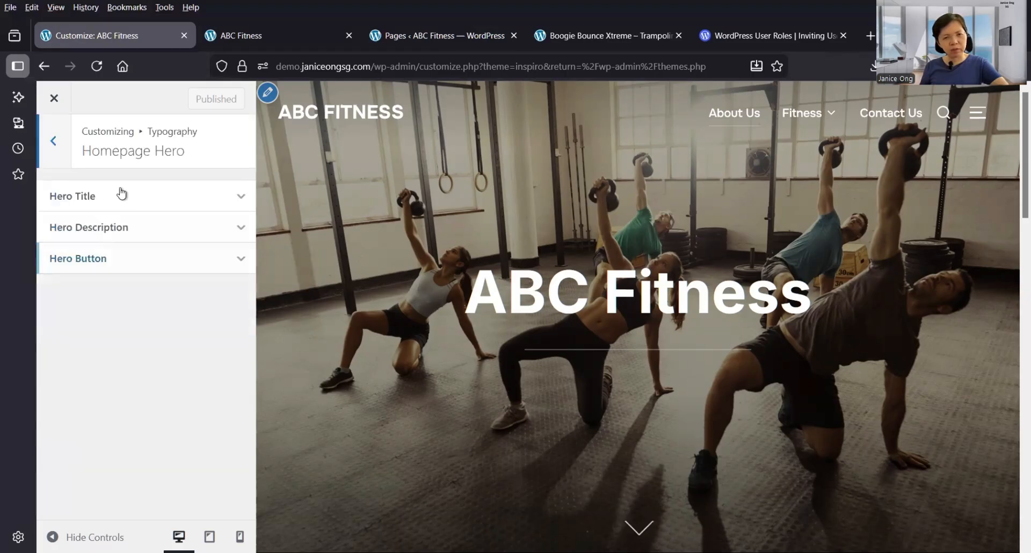
click(122, 194)
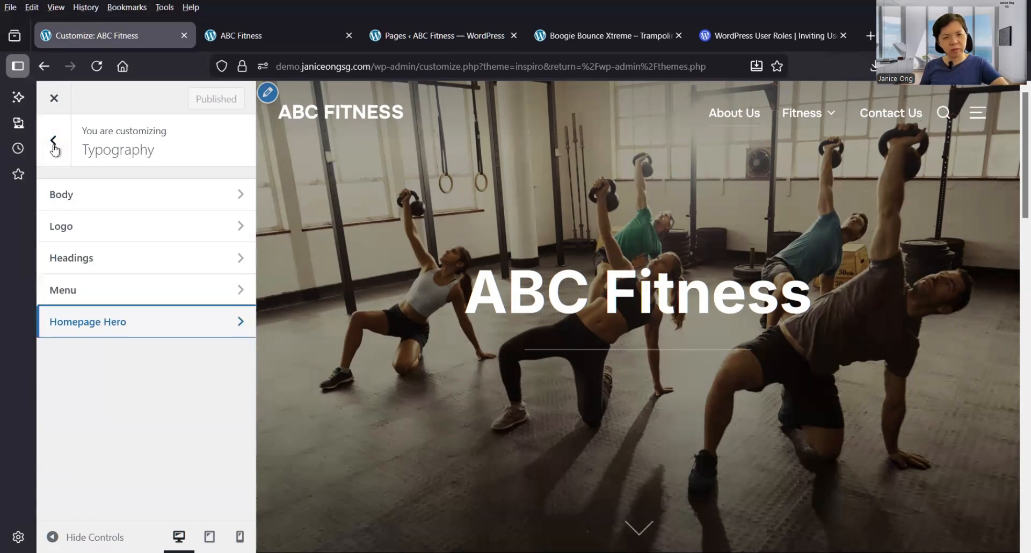
click(56, 140)
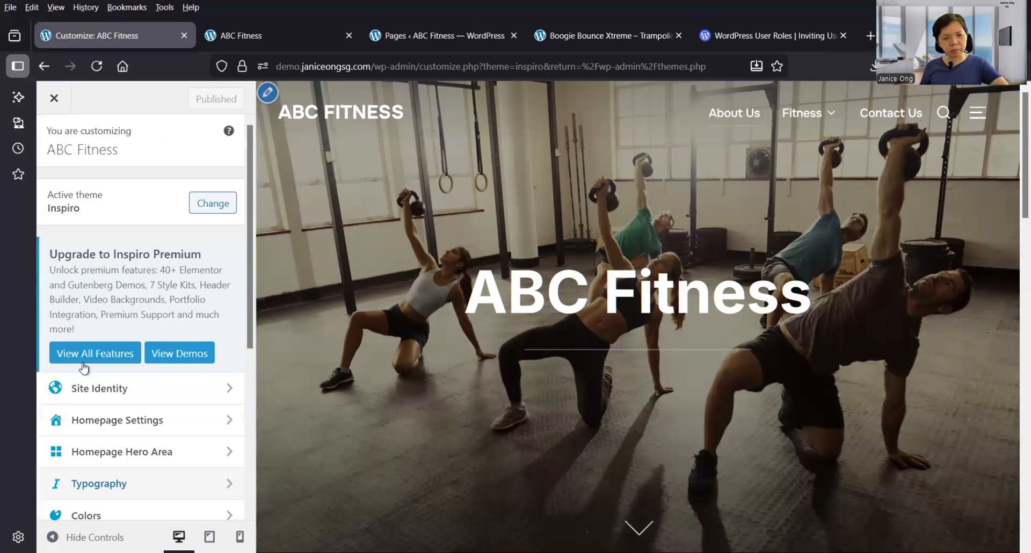
Open the theme's color settings, try the Dark color scheme on the site preview and switch back to Light.
scroll(100, 379, down, 1)
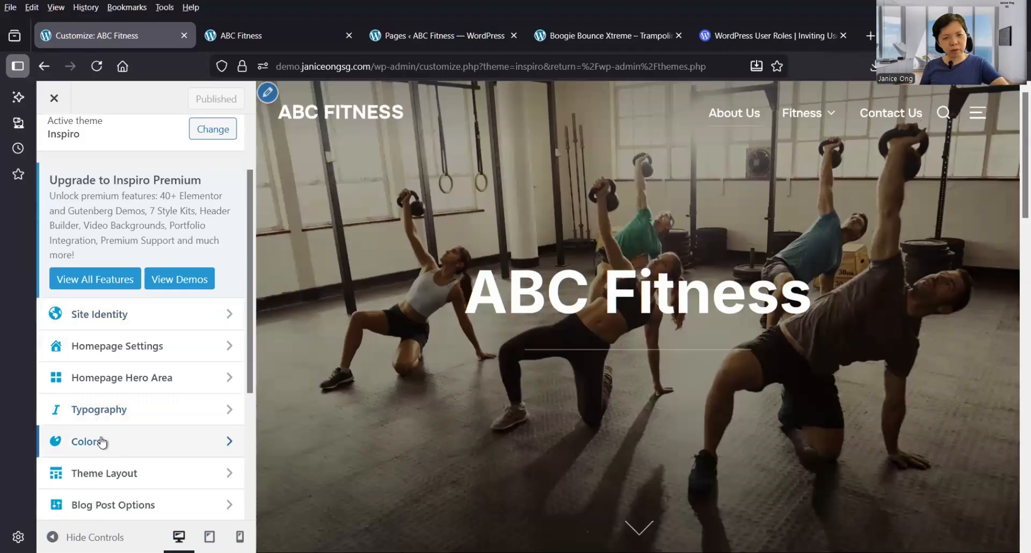
click(103, 439)
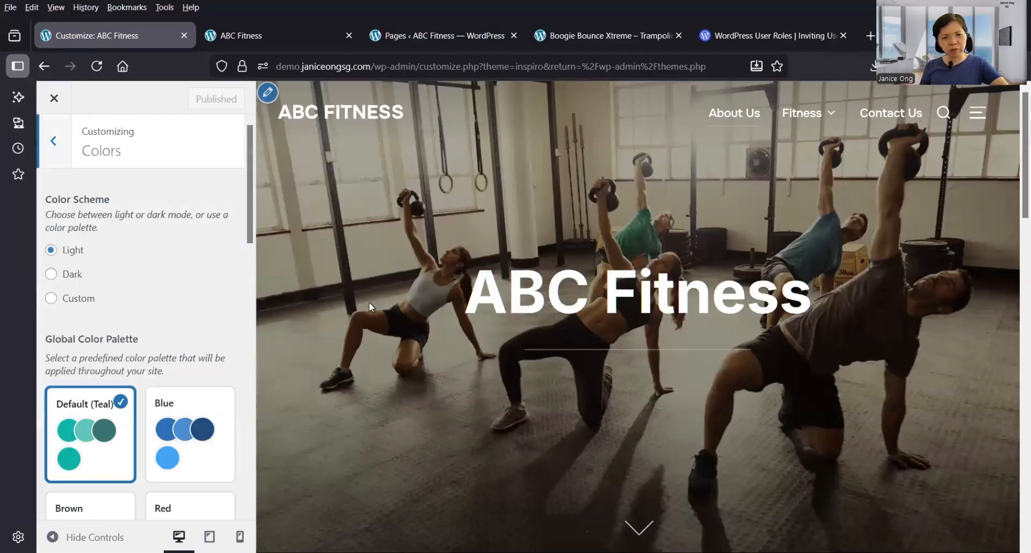
scroll(370, 307, down, 5)
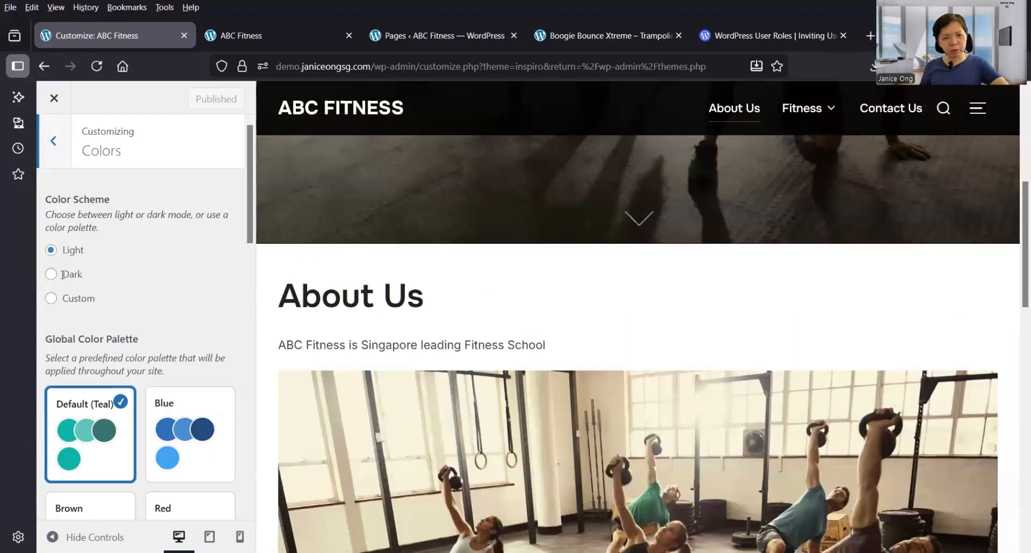
click(52, 276)
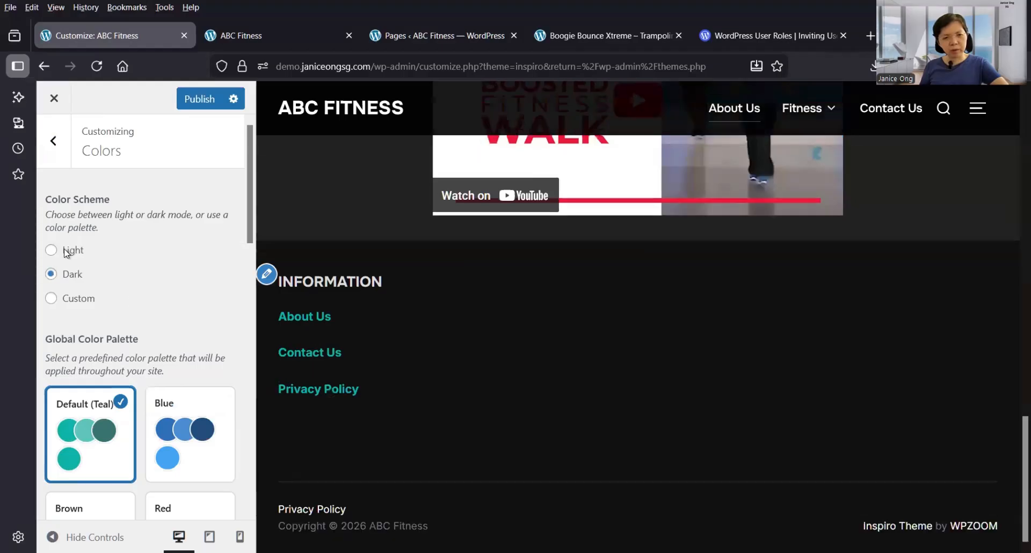
key(Up)
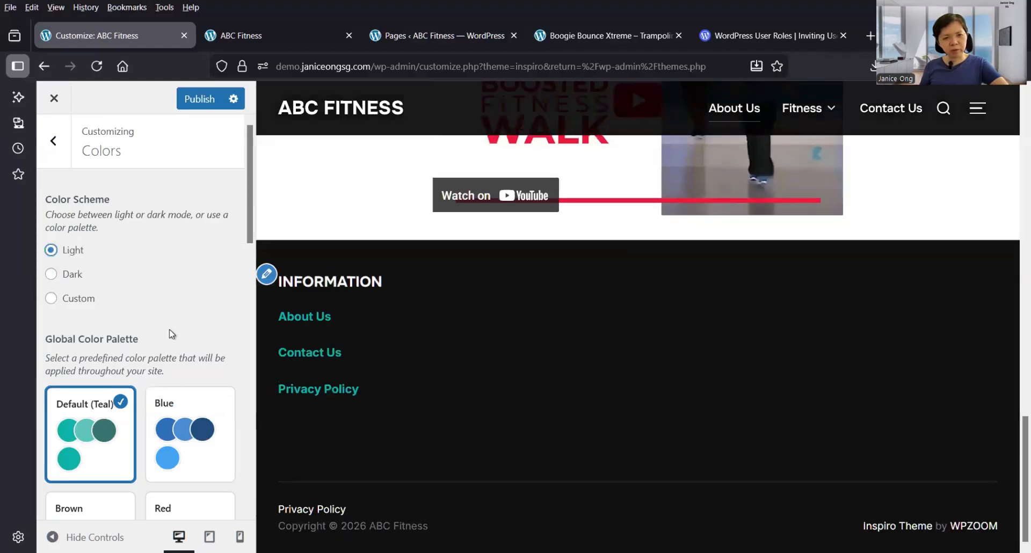
Apply the Blue global color palette to the site preview.
scroll(172, 334, up, 2)
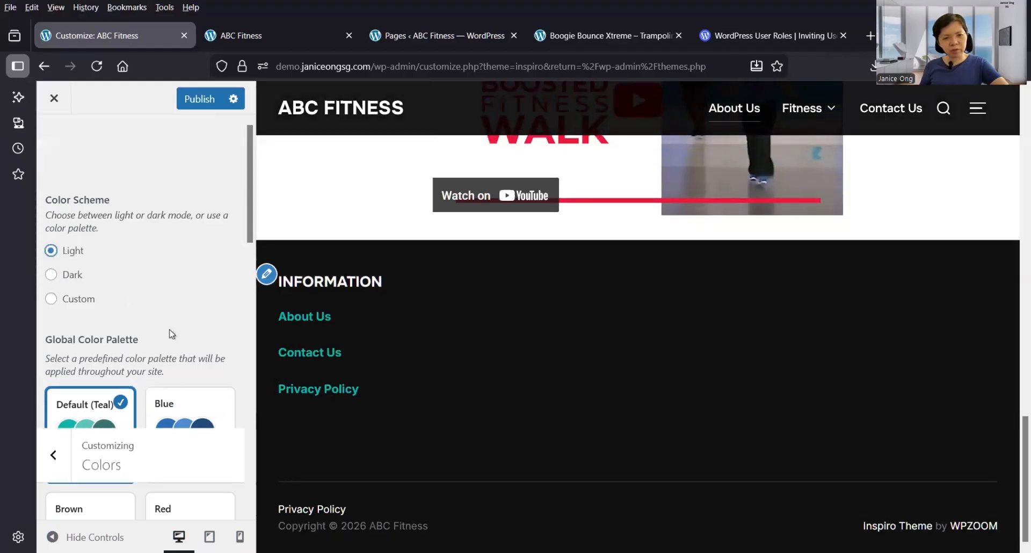
scroll(172, 334, down, 1)
scroll(134, 205, down, 3)
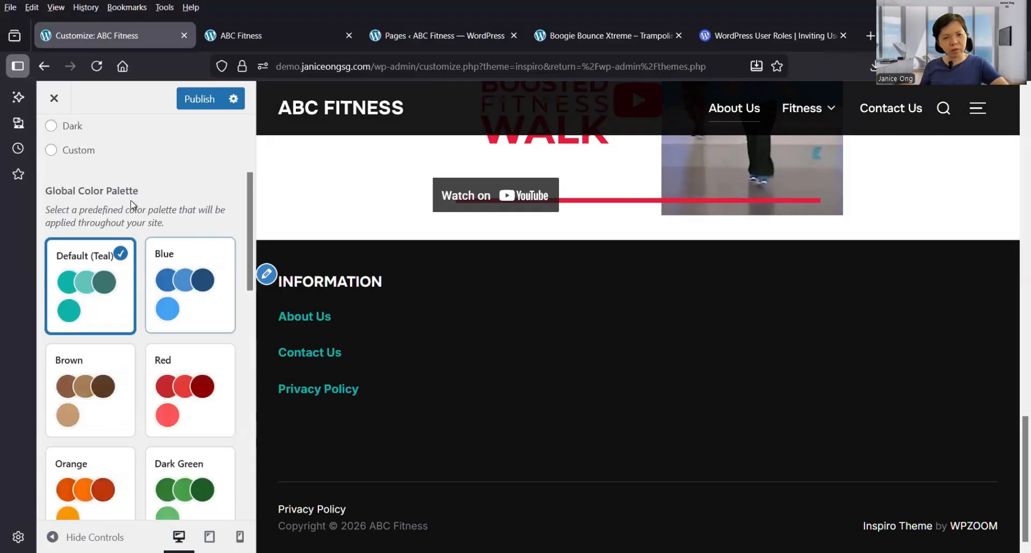
click(185, 290)
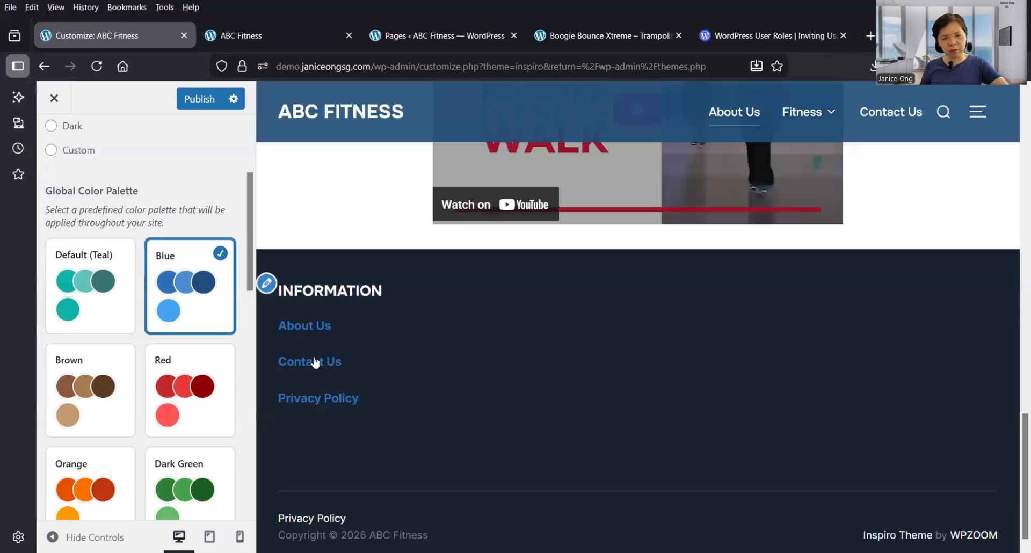
Look through the remaining global color palettes in the Colors settings and return to the main customizer options.
scroll(186, 450, down, 3)
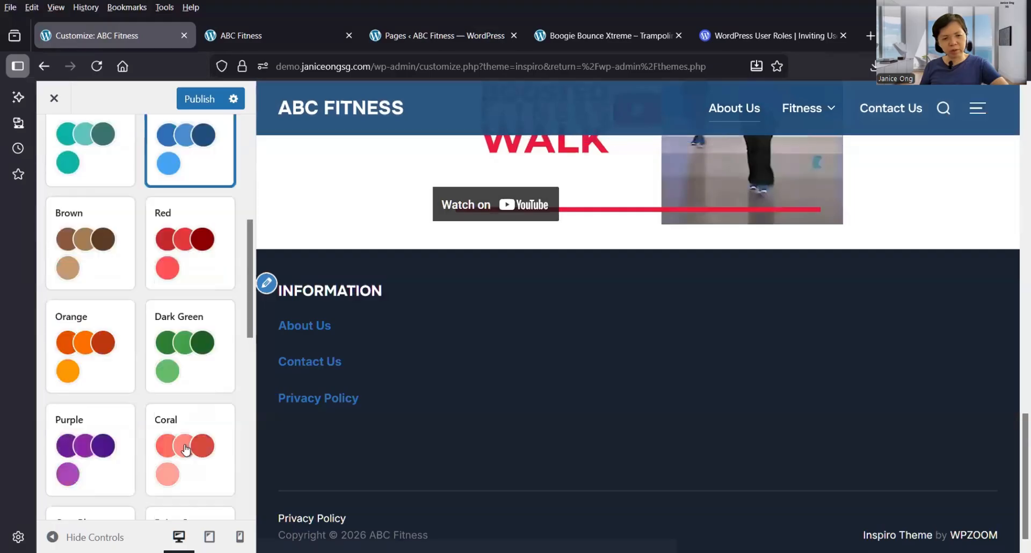
scroll(185, 449, down, 3)
scroll(140, 308, up, 2)
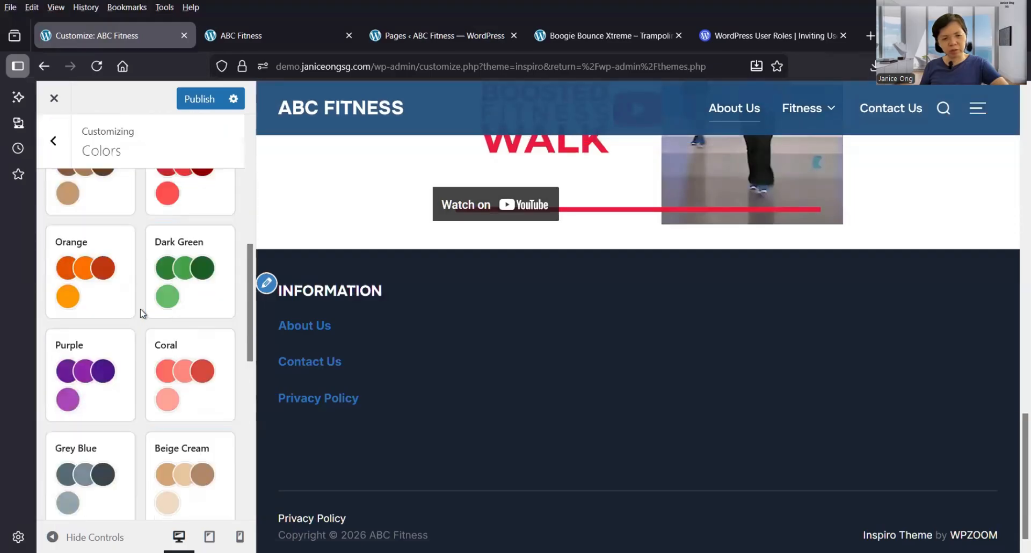
scroll(141, 308, up, 6)
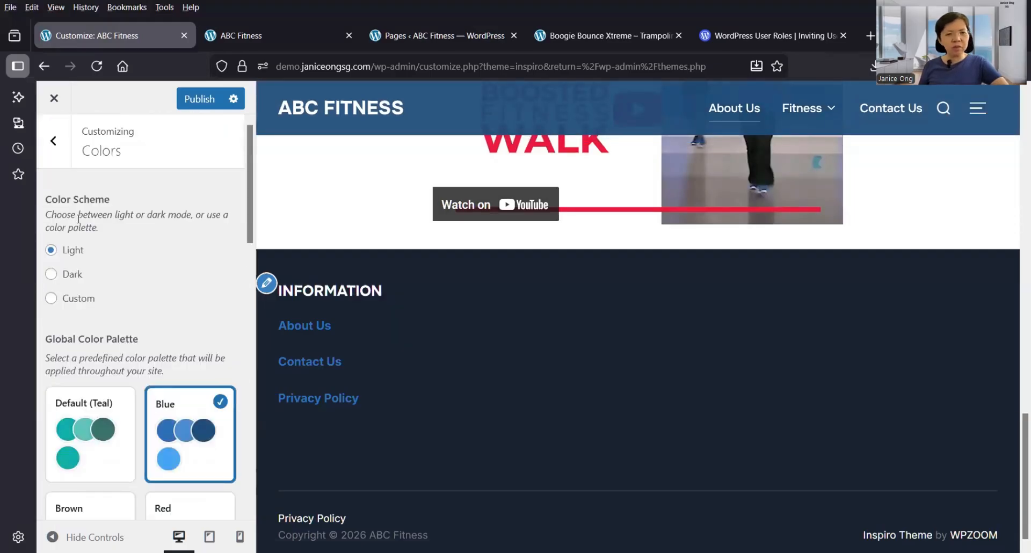
click(49, 154)
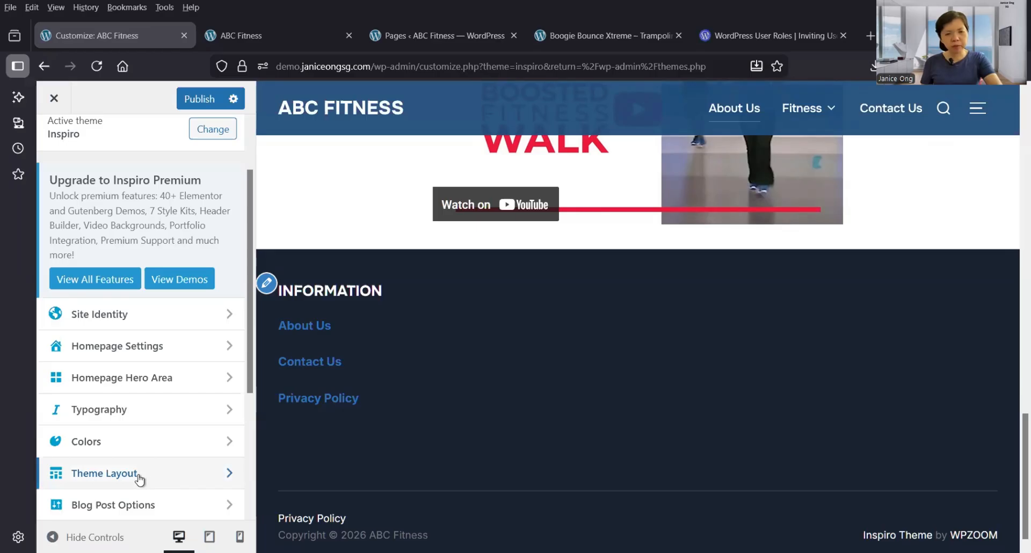
Examine the Theme Layout settings for blog layout, single post layout and container widths, and return to the main customizer options.
click(164, 474)
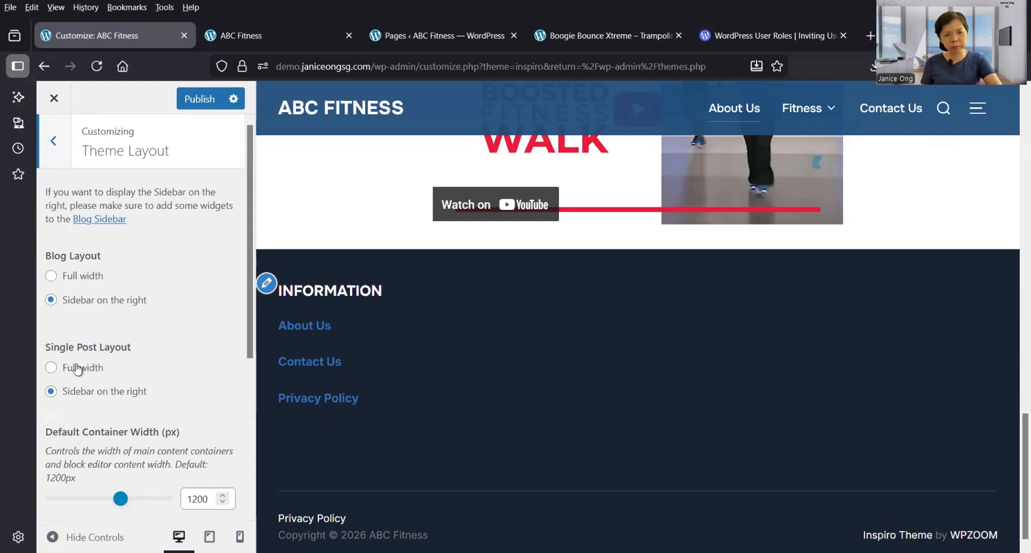
scroll(115, 435, down, 3)
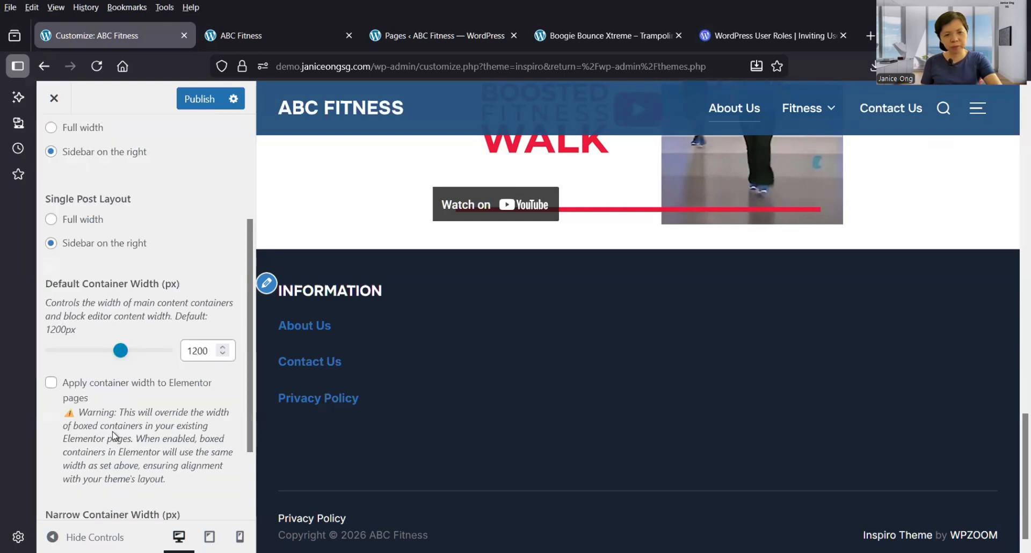
scroll(115, 435, up, 3)
scroll(114, 435, down, 5)
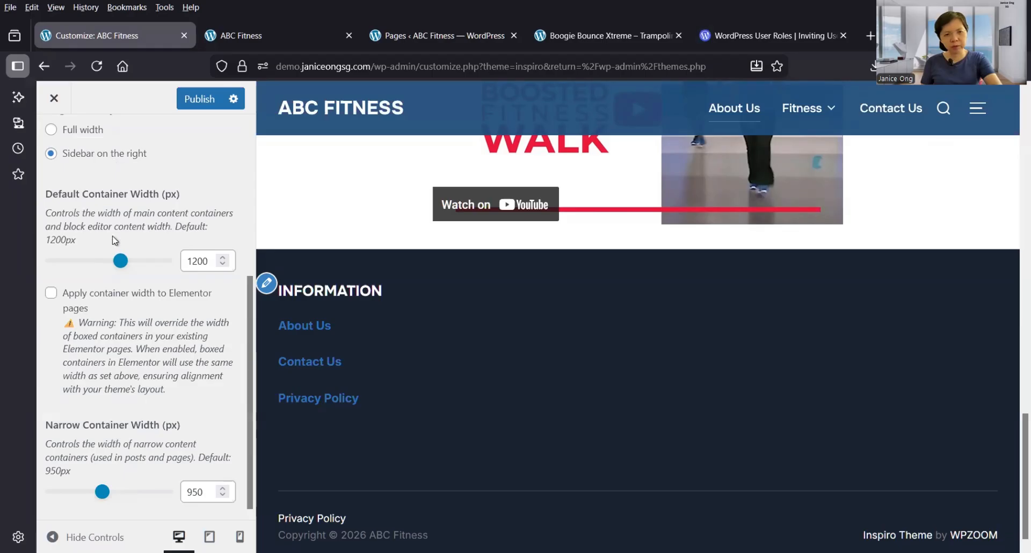
scroll(139, 345, up, 2)
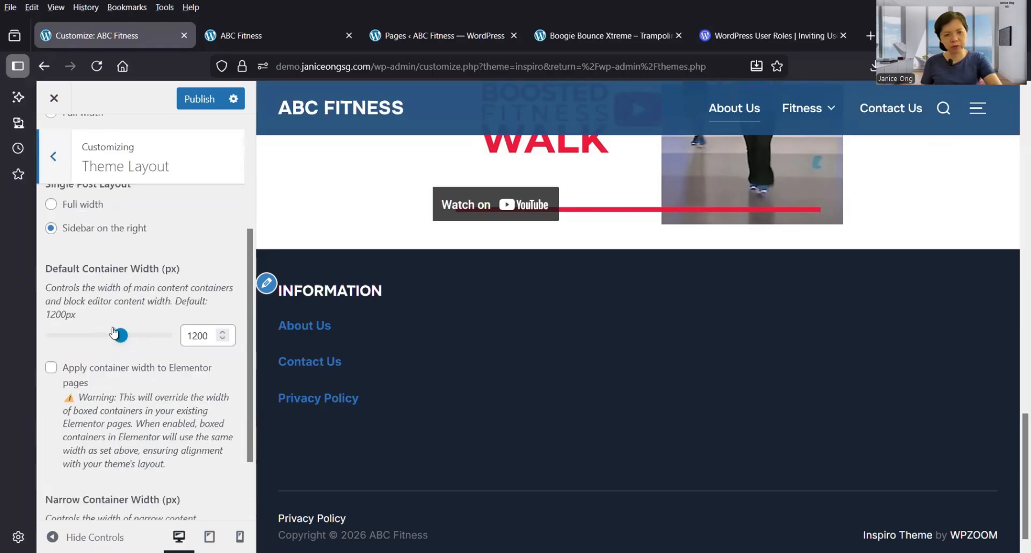
scroll(135, 340, up, 3)
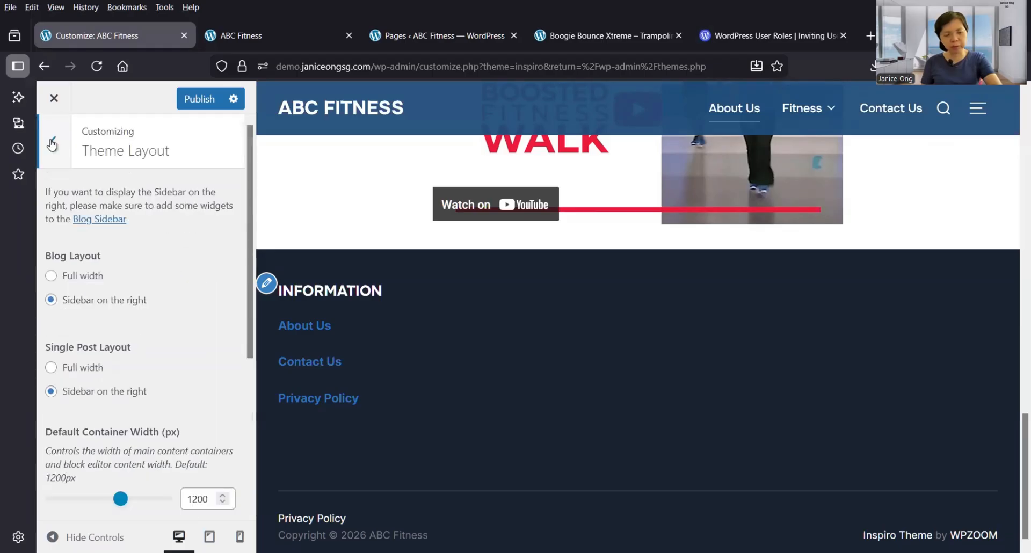
key(Escape)
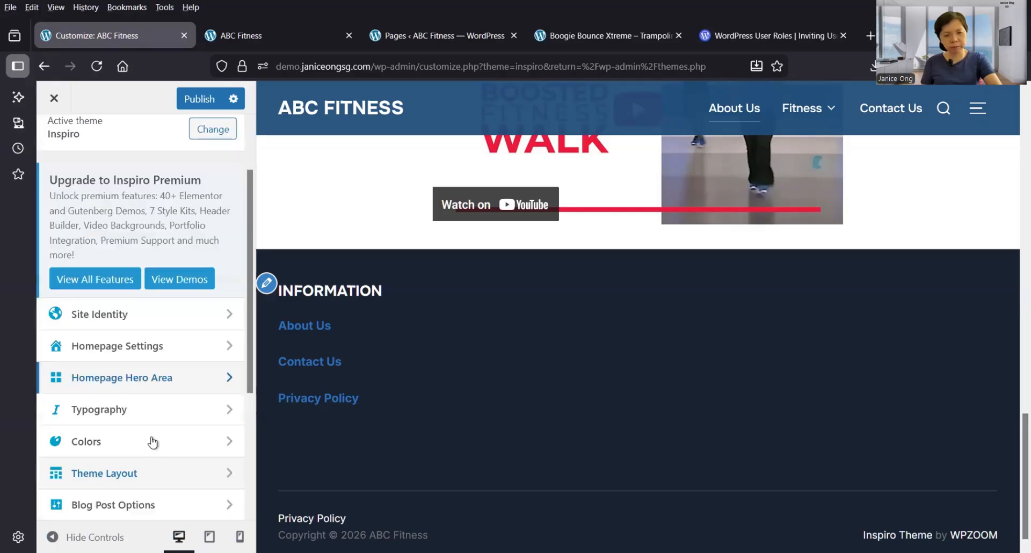
Examine the Blog Post Options for archive page content and the featured image, and return to the main customizer options.
scroll(134, 362, down, 3)
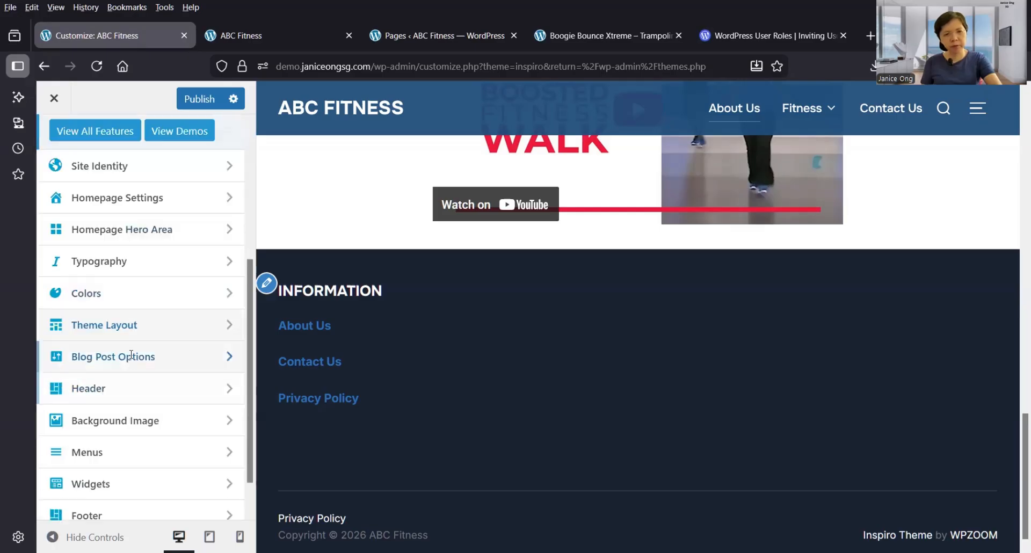
click(134, 358)
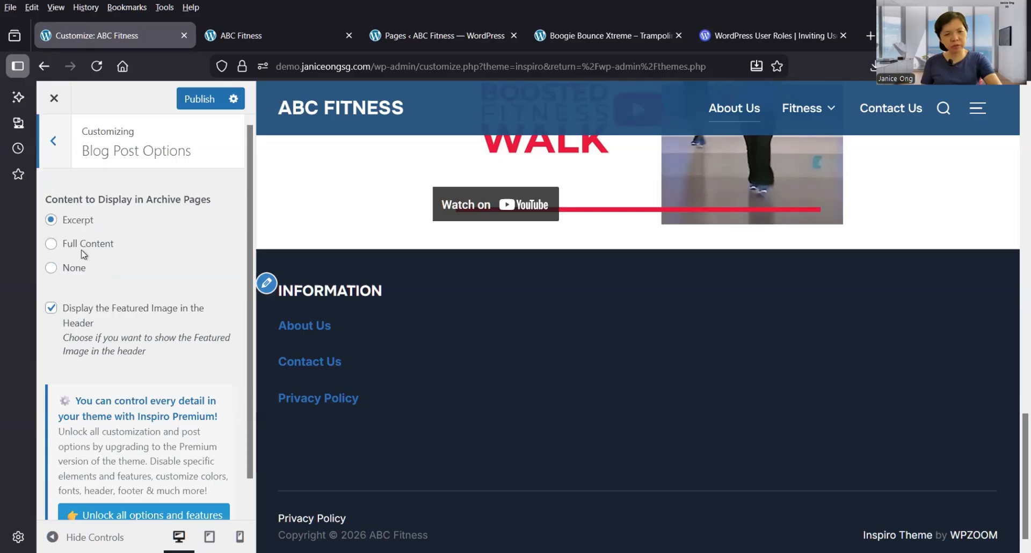
scroll(119, 293, down, 2)
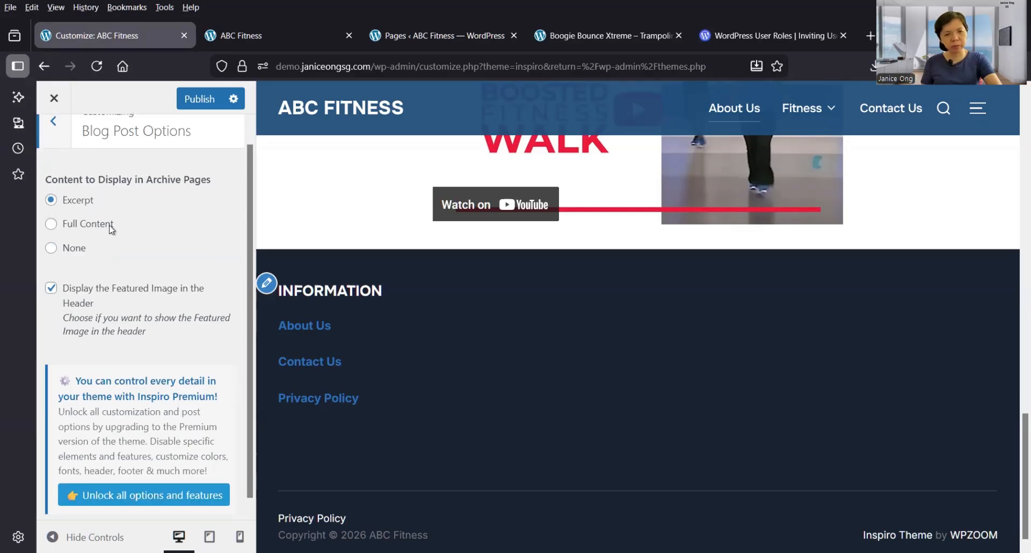
scroll(64, 145, up, 1)
click(64, 144)
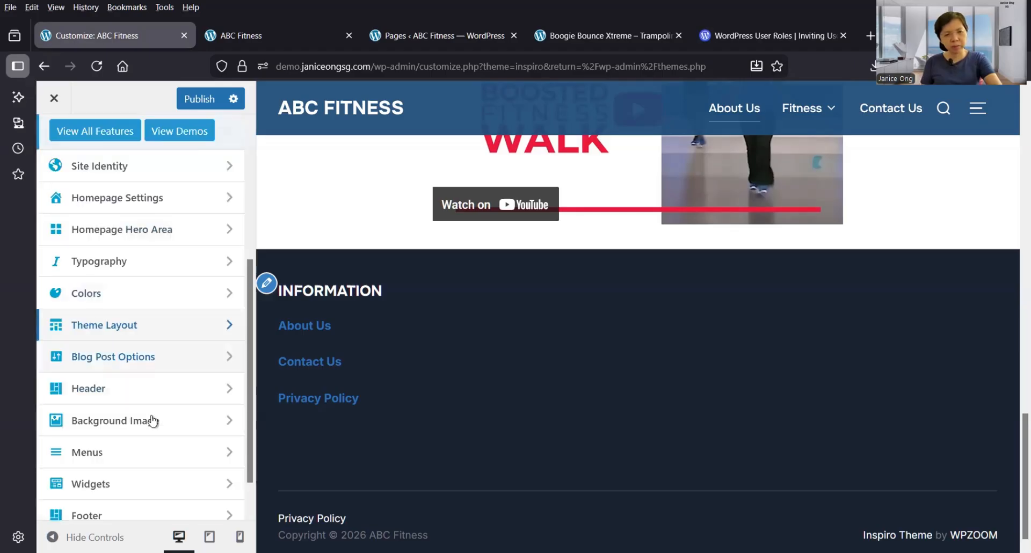
Try the header layout with the menu on the left side, restore the original header layout and leave the Header settings.
click(142, 391)
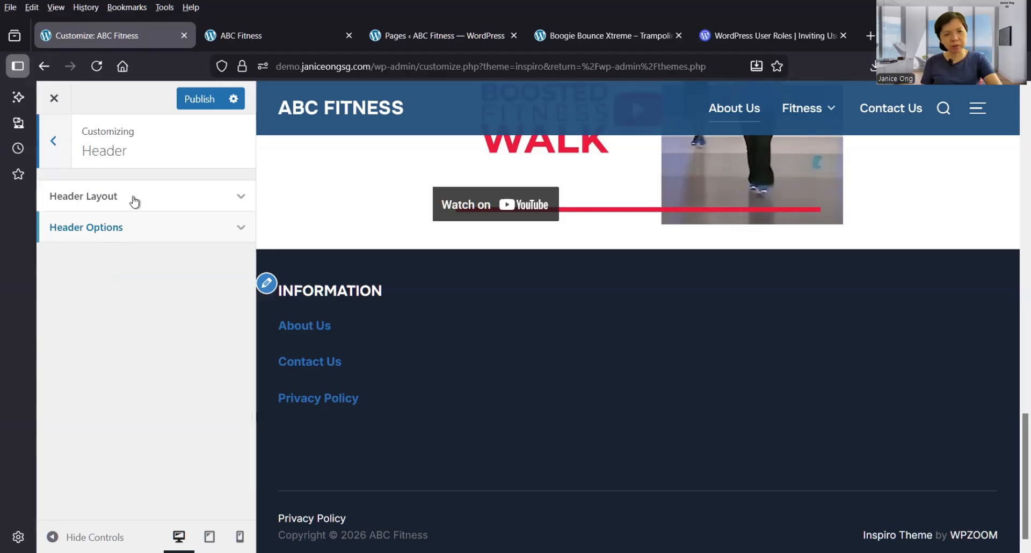
click(134, 202)
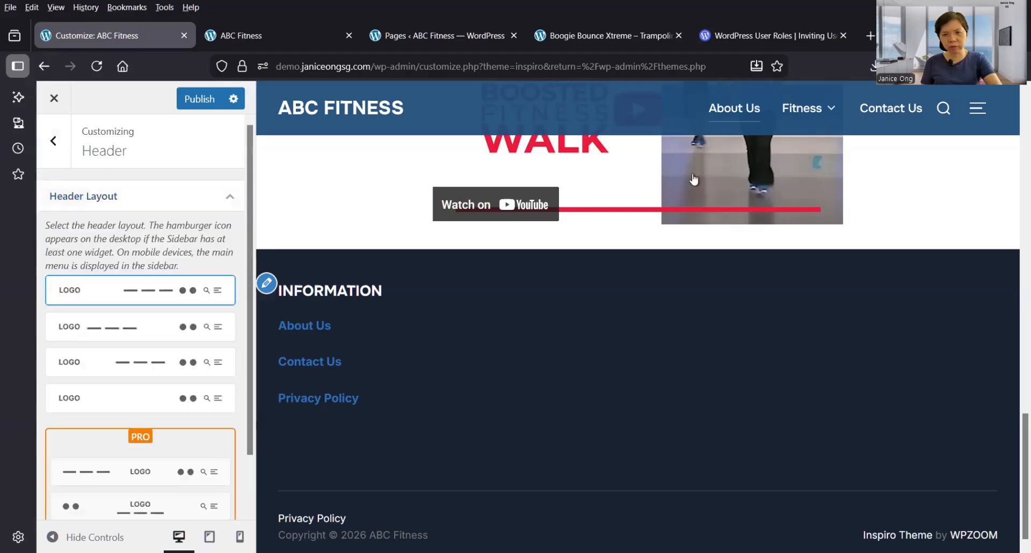
click(93, 340)
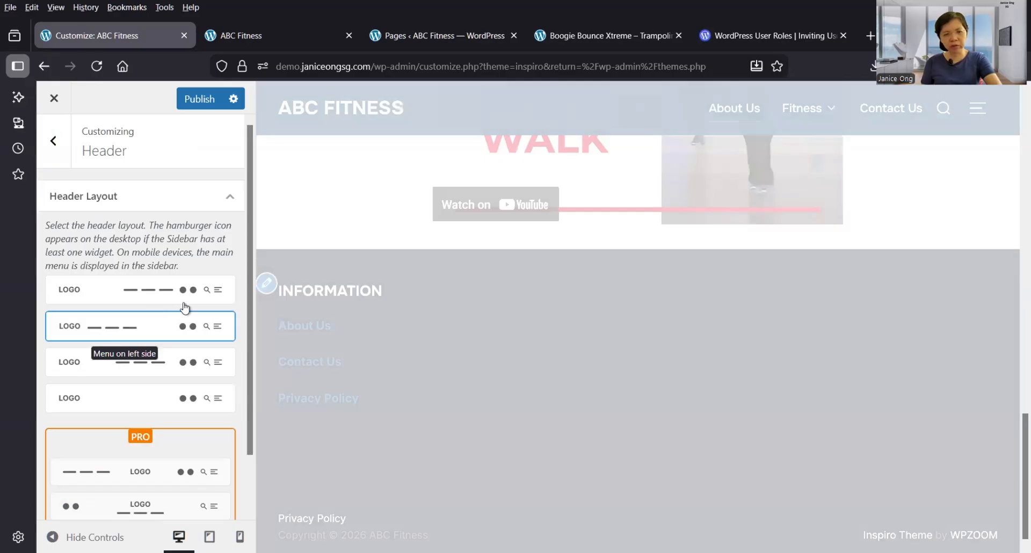
click(160, 298)
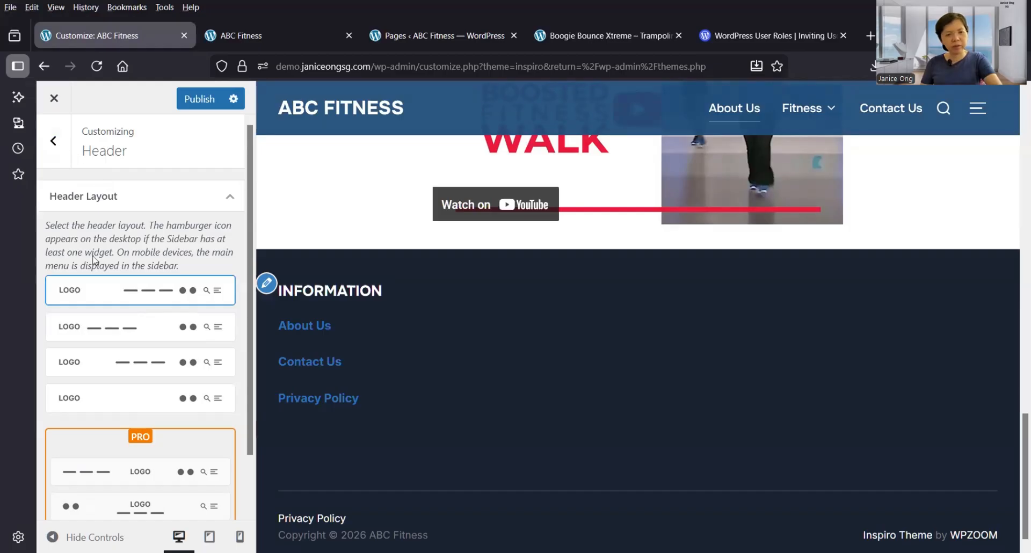
key(Escape)
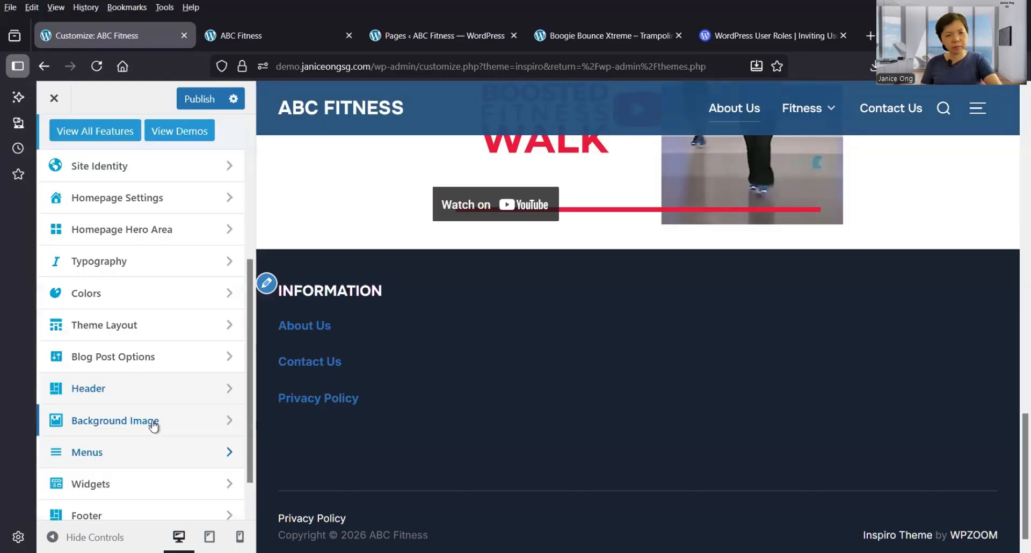
Examine the Background Image and Menus settings, returning to the main customizer options without changing them.
click(153, 424)
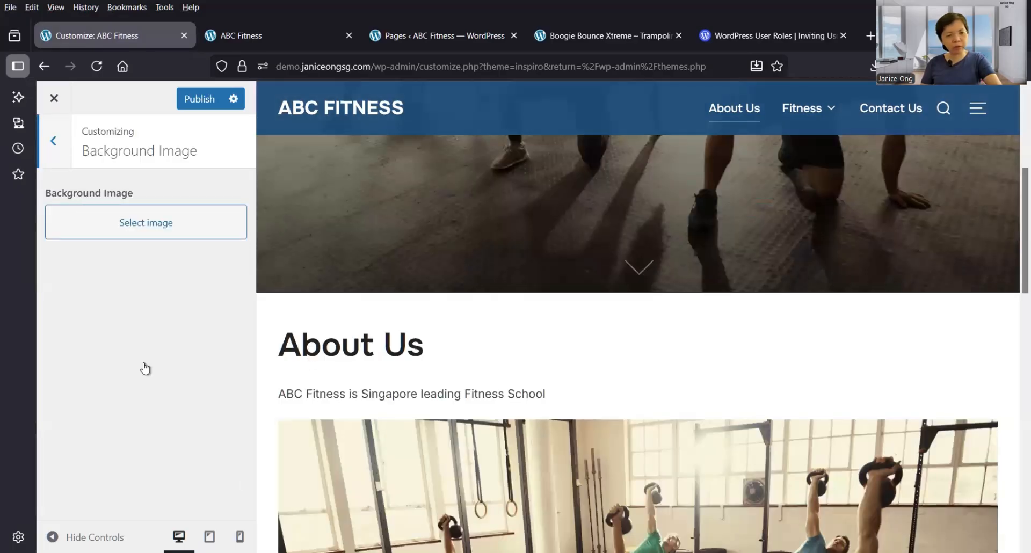
key(Escape)
scroll(175, 399, down, 1)
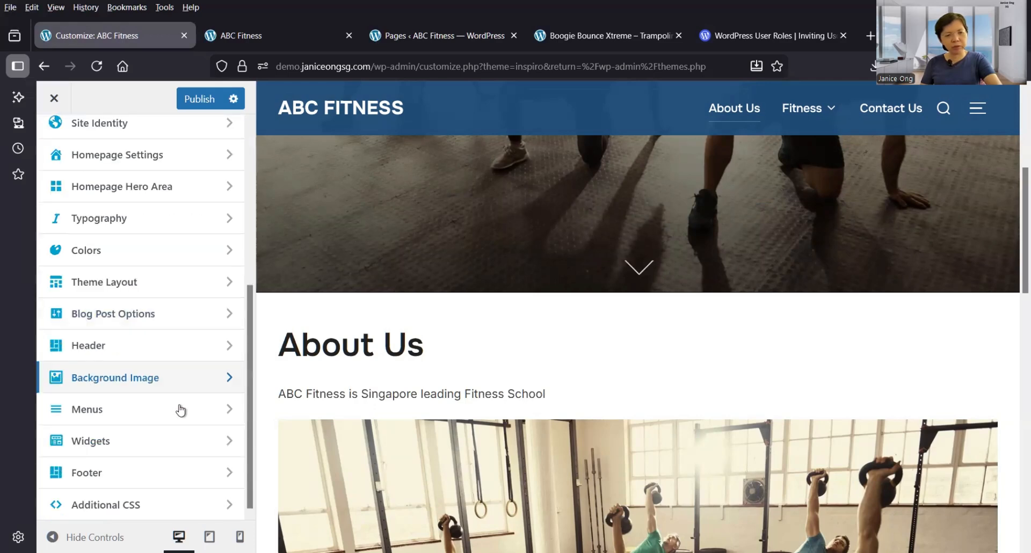
click(181, 411)
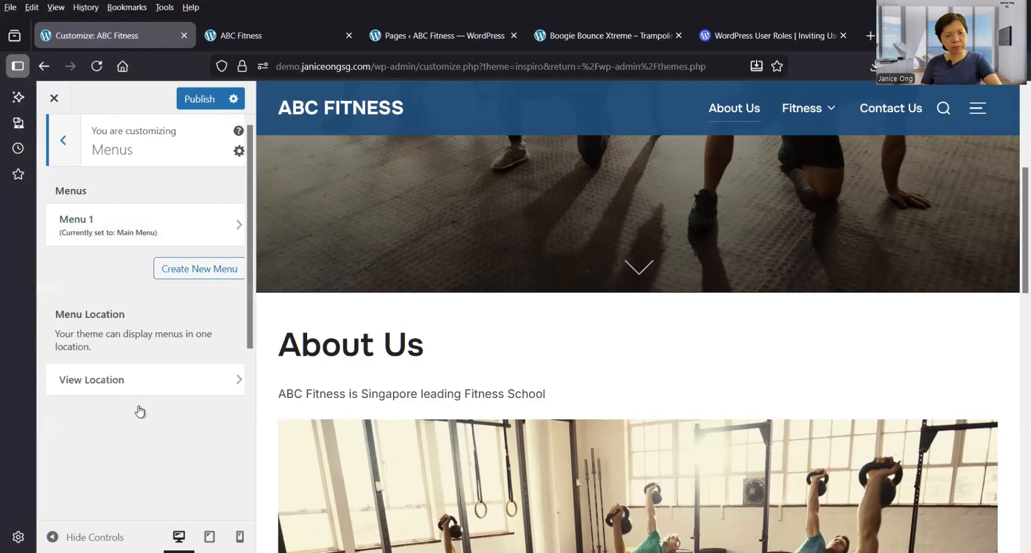
key(Escape)
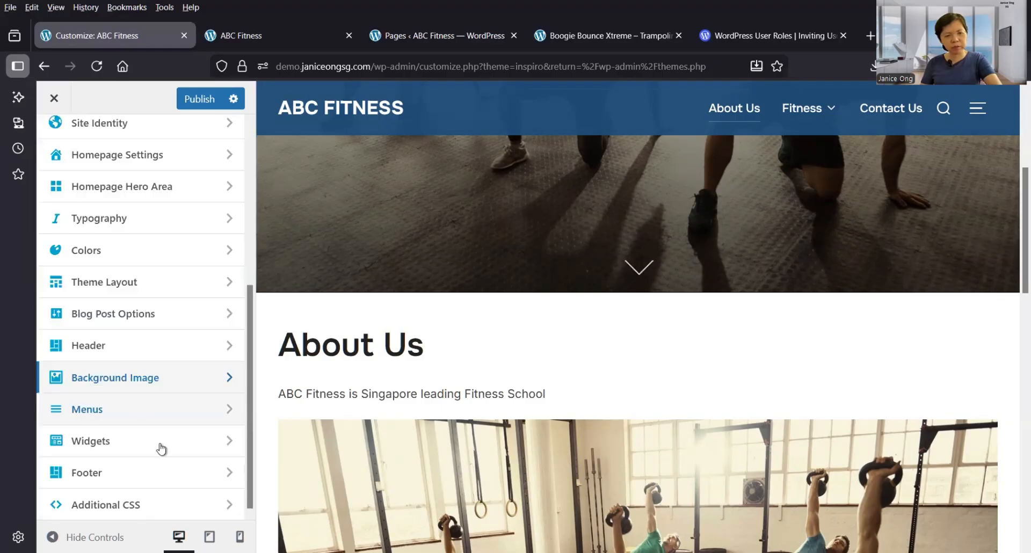
Set the footer layout to Four Columns and publish the theme customizations.
click(172, 478)
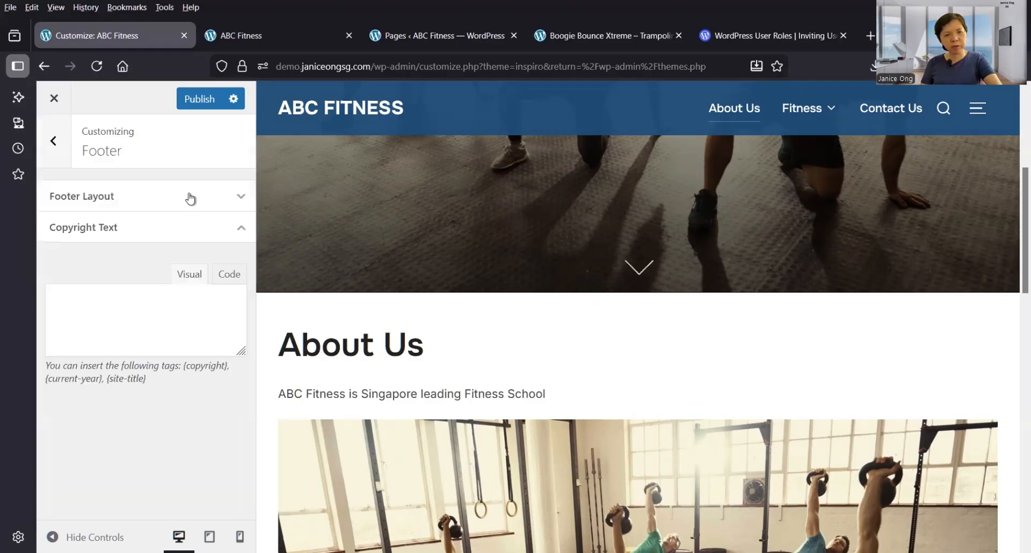
click(190, 199)
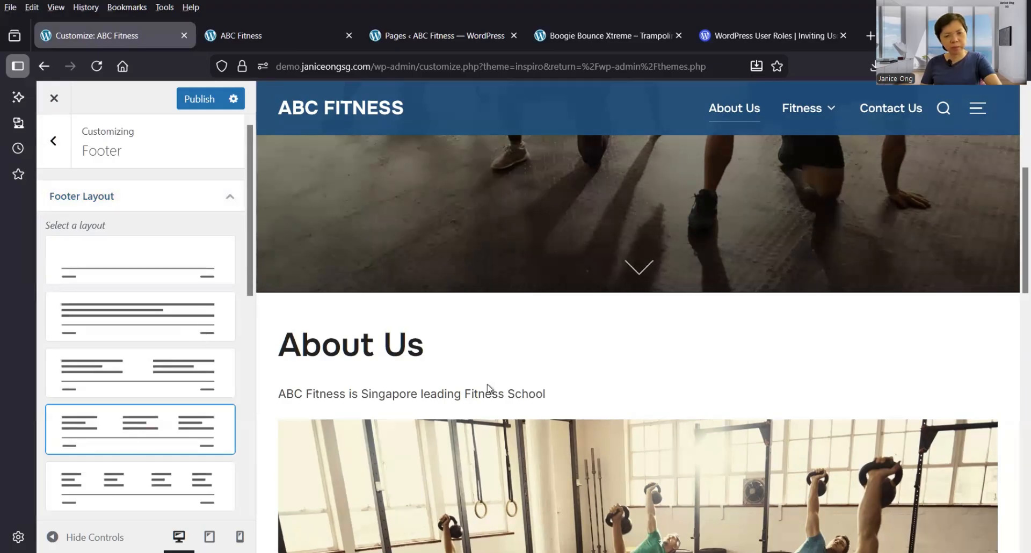
scroll(489, 388, down, 7)
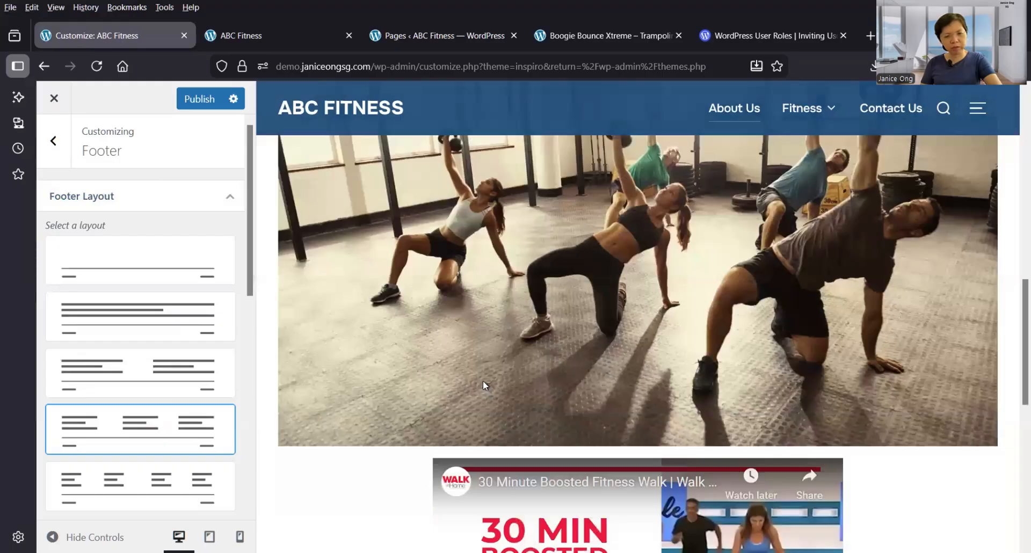
scroll(483, 383, down, 6)
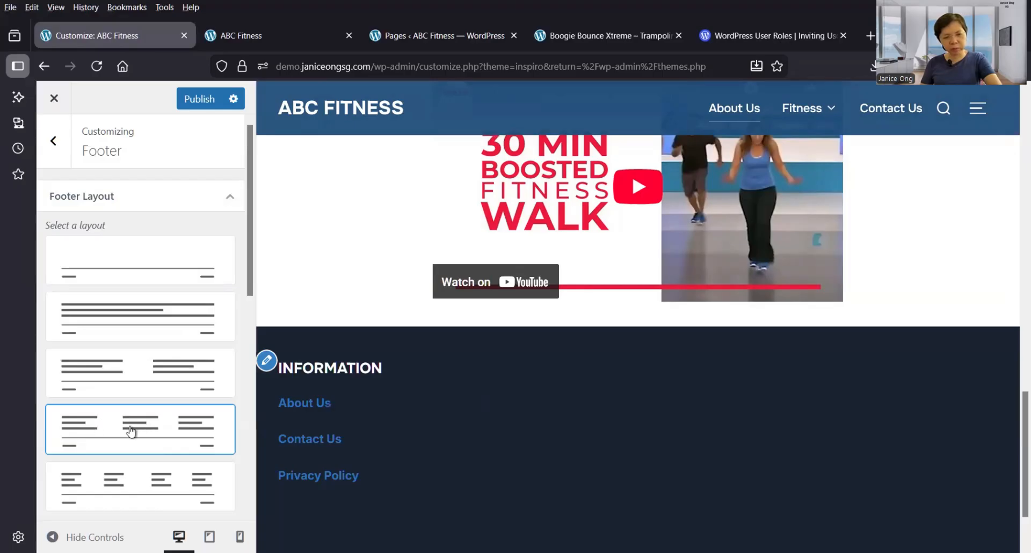
click(142, 492)
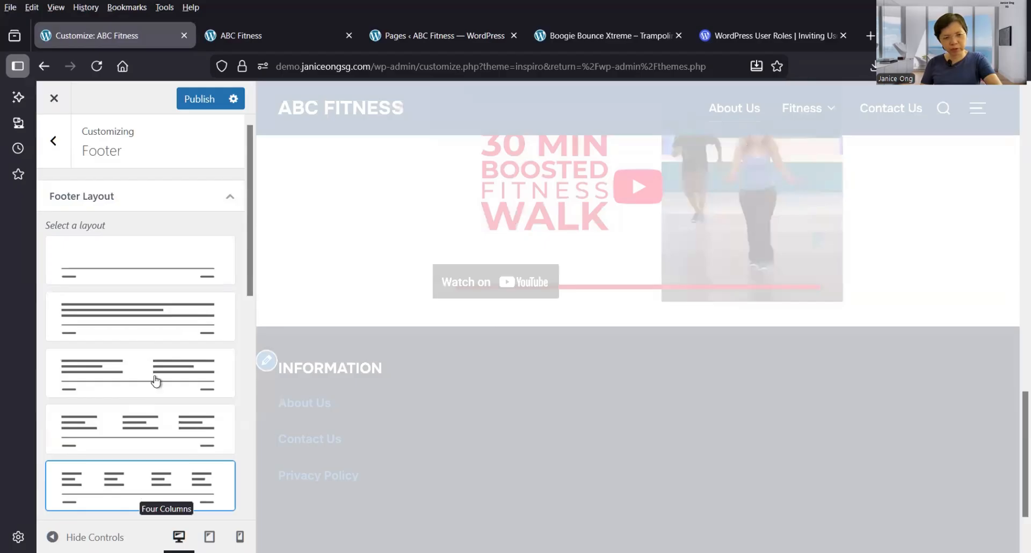
click(96, 374)
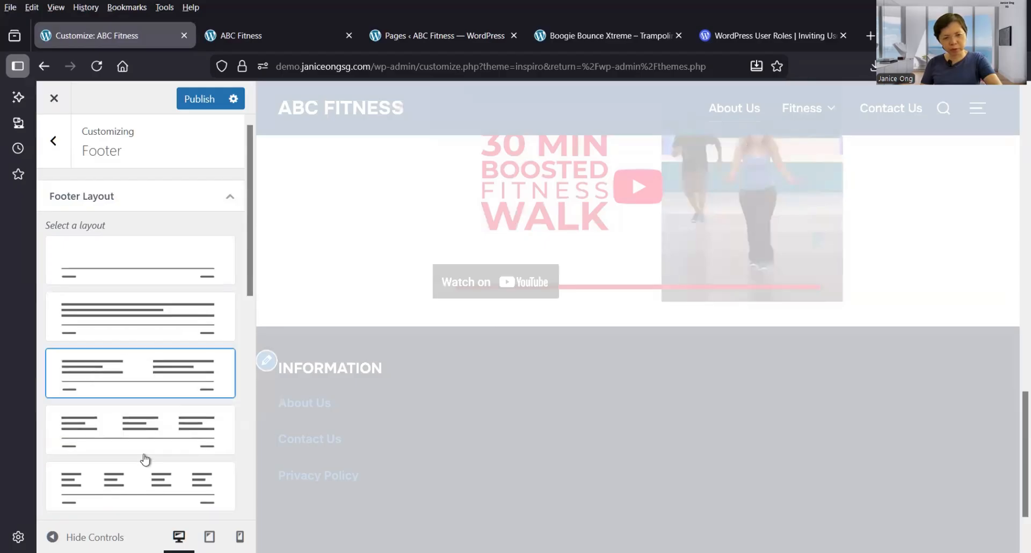
click(159, 483)
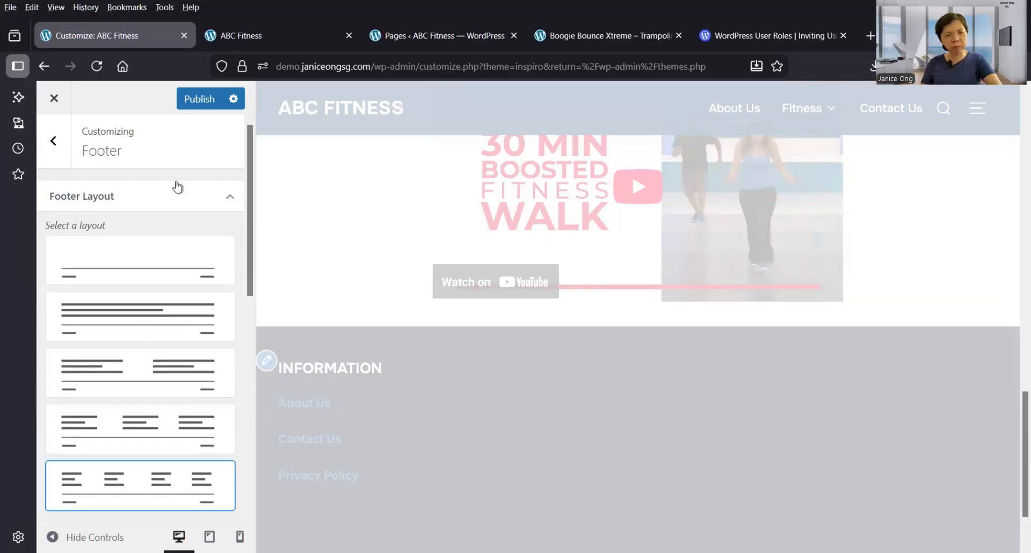
click(189, 104)
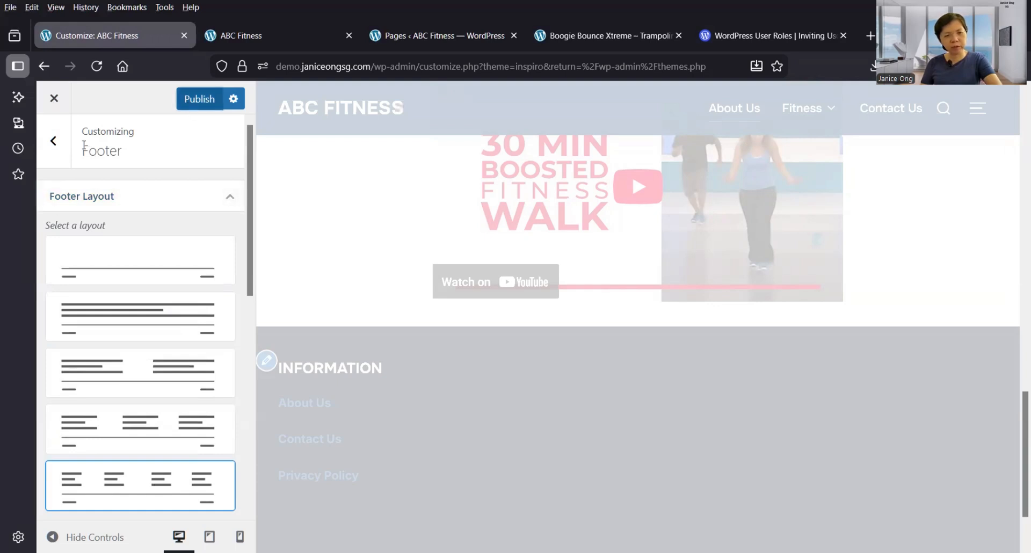
Open the Additional CSS settings and place the cursor in the empty CSS code editor.
click(56, 148)
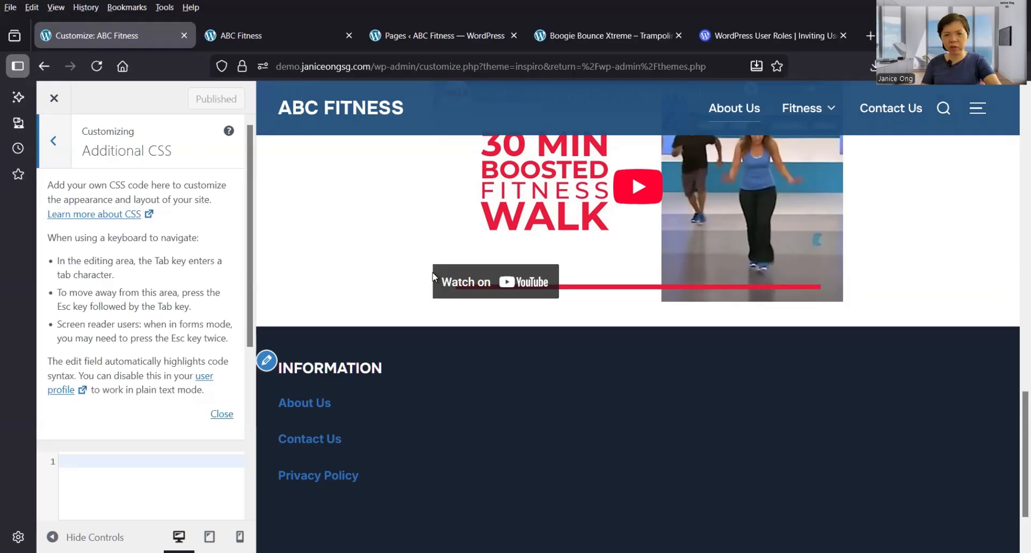
scroll(428, 276, up, 10)
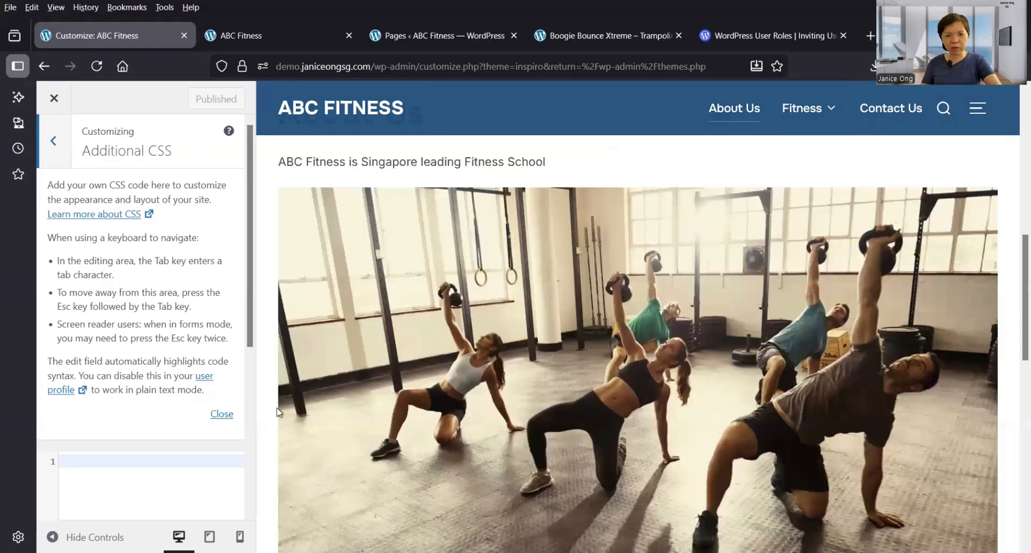
scroll(322, 430, up, 5)
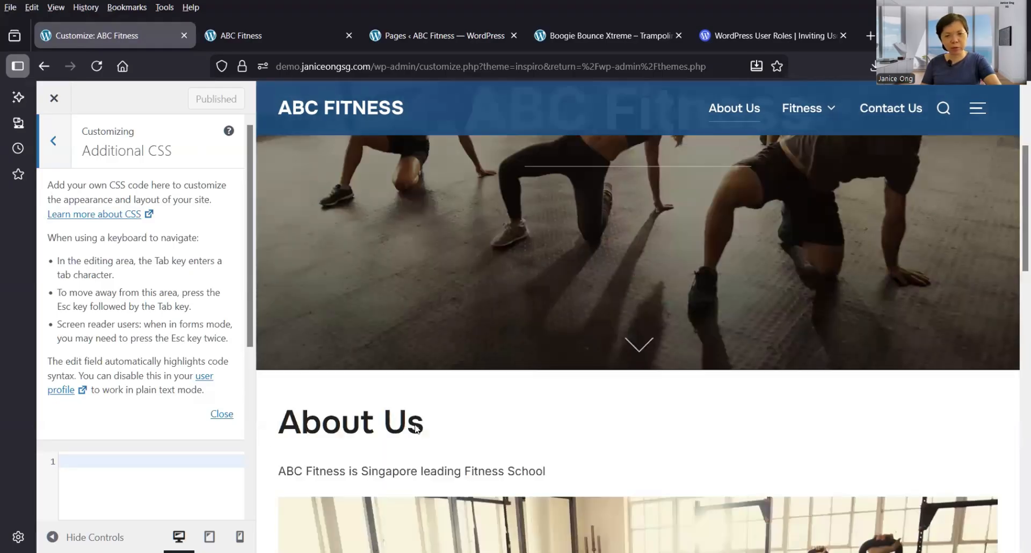
click(163, 465)
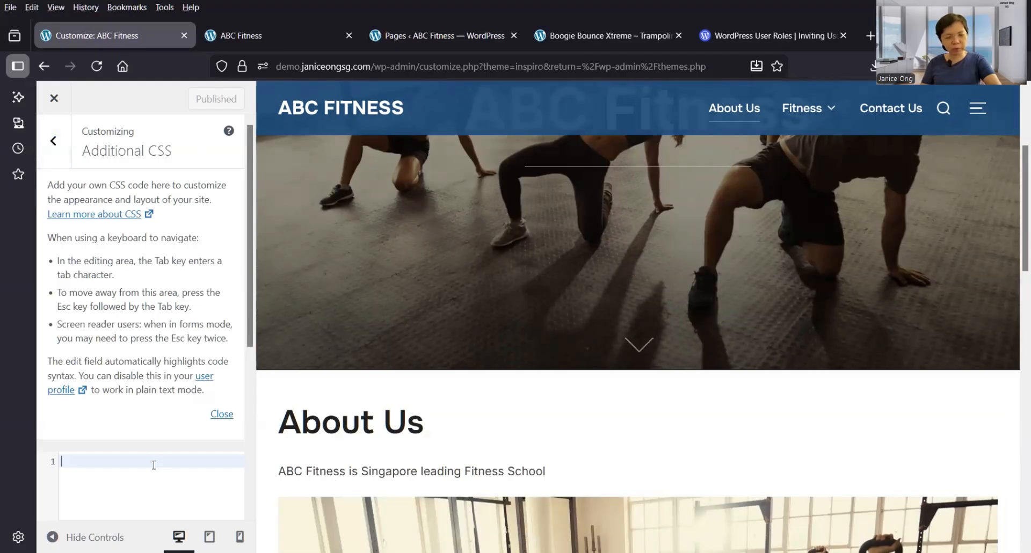
Add the CSS rule ".entry-header {background-color: #0000FF; }" to the Additional CSS code editor.
scroll(154, 465, down, 3)
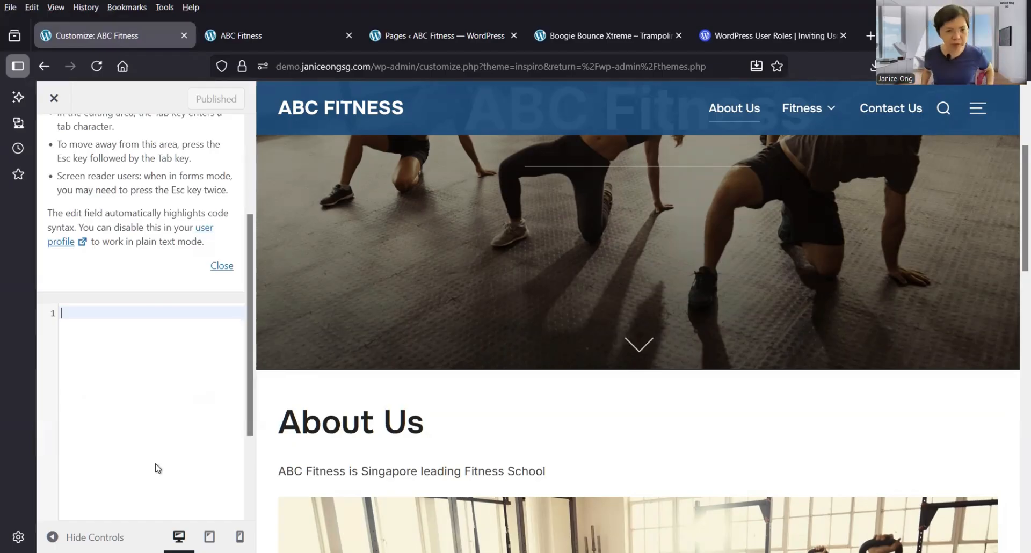
click(154, 334)
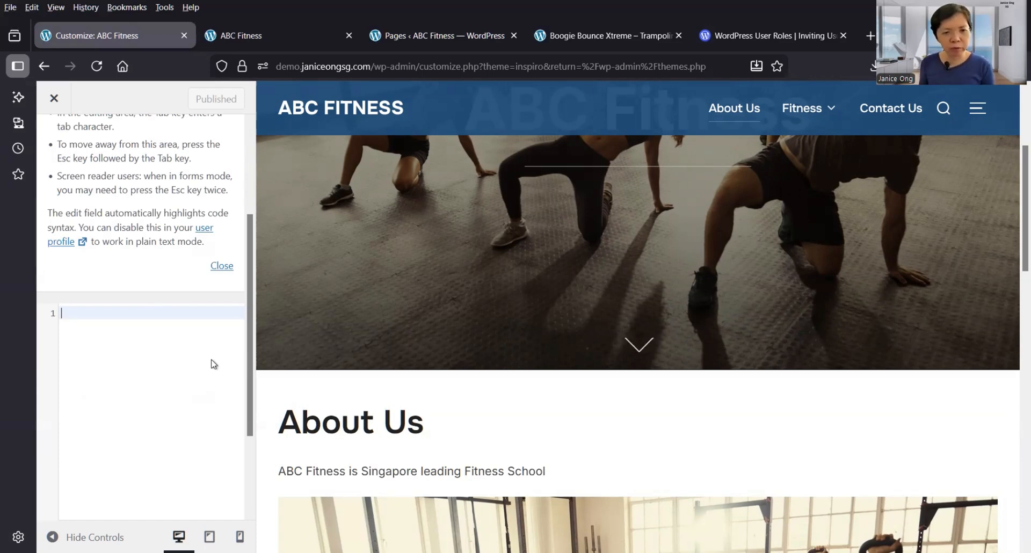
scroll(213, 365, up, 2)
scroll(214, 366, up, 3)
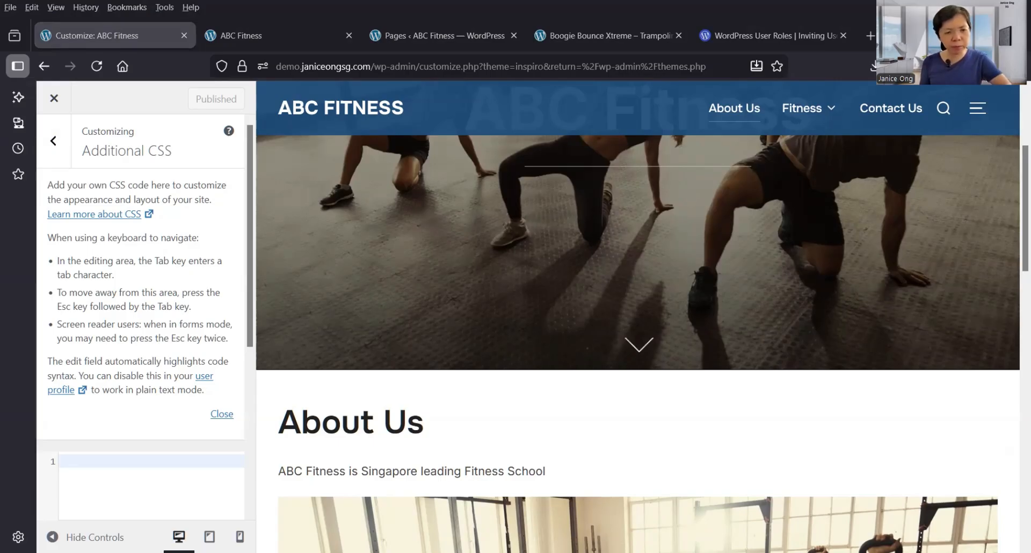
click(91, 463)
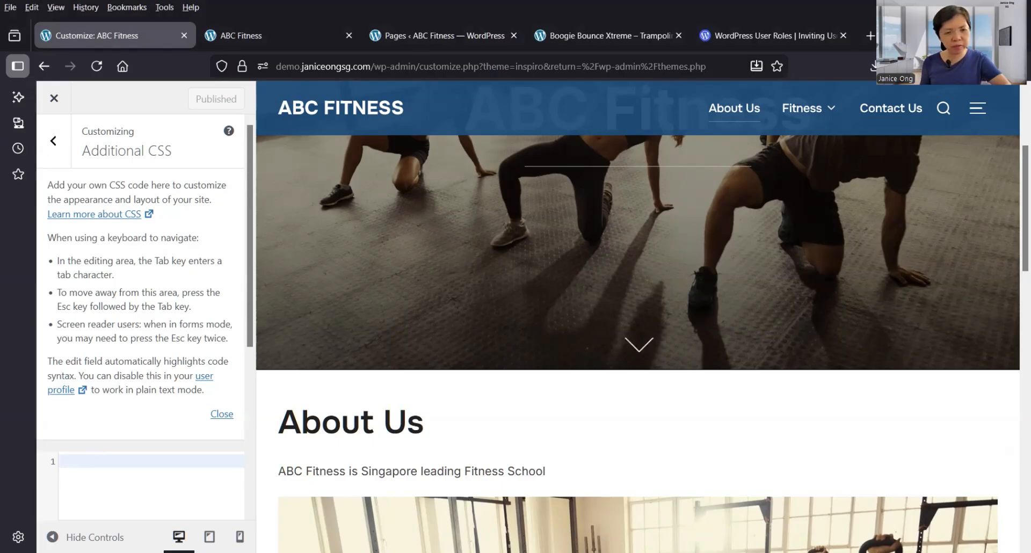
text(.entry-header {background-color: #0000FF;  })
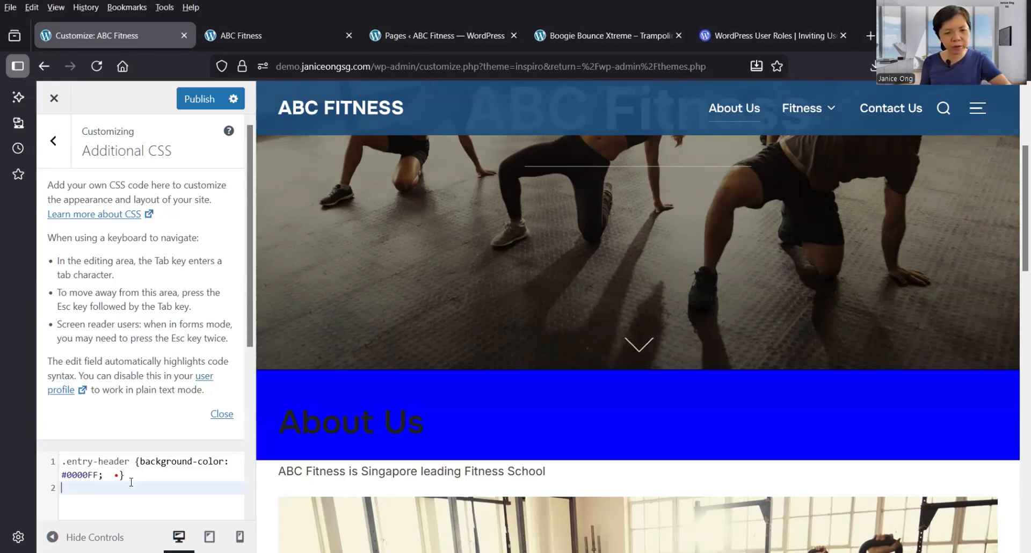
click(108, 475)
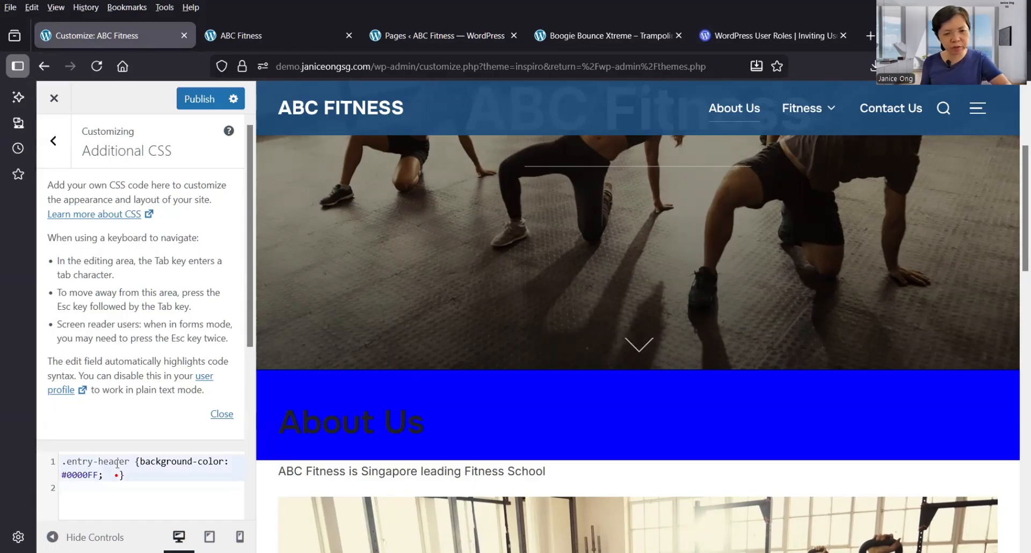
click(82, 473)
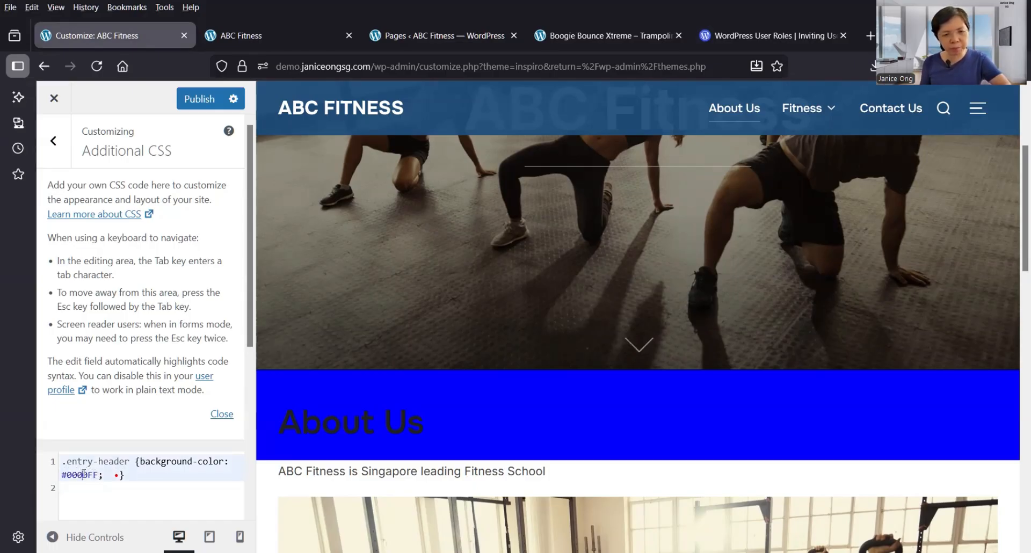
click(66, 473)
double_click(94, 474)
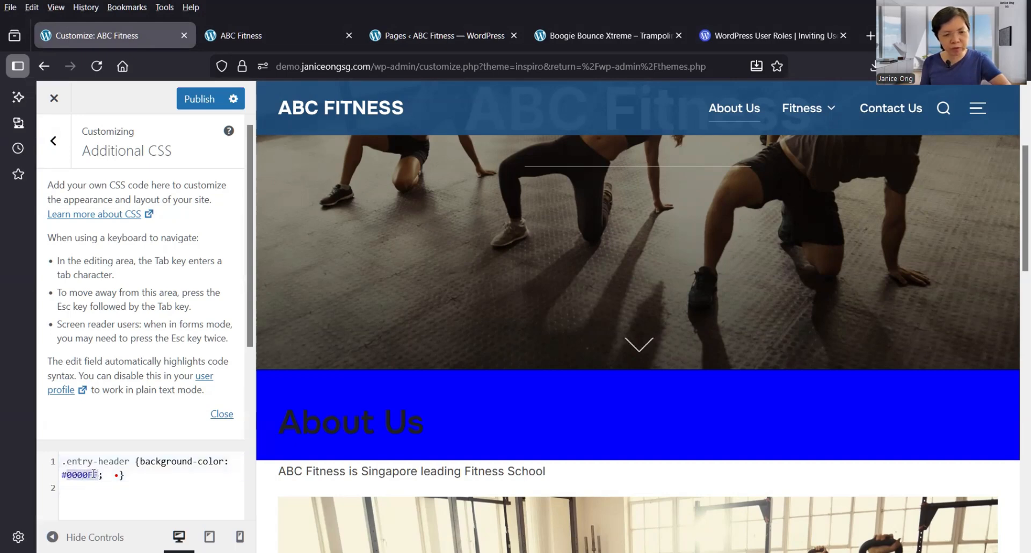
click(97, 475)
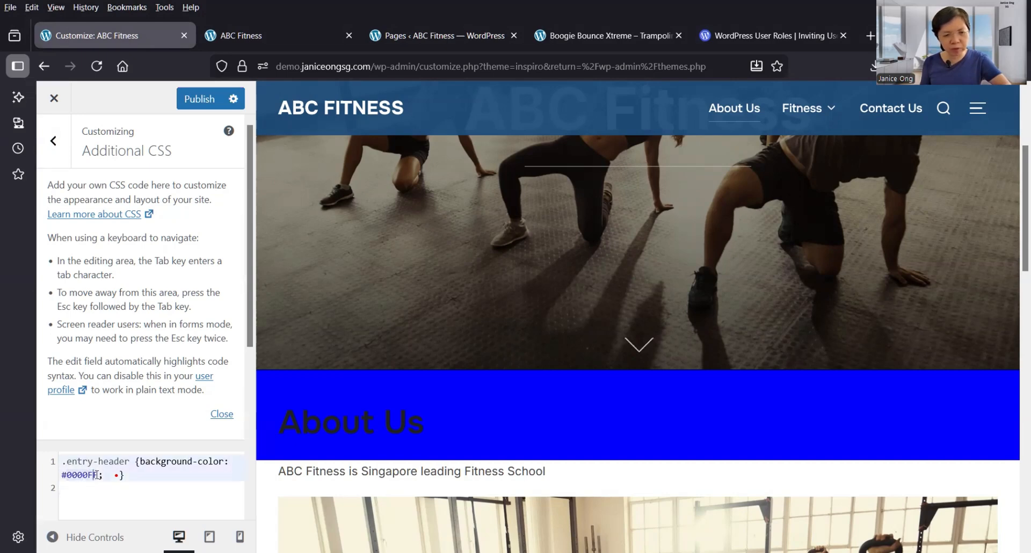
double_click(68, 475)
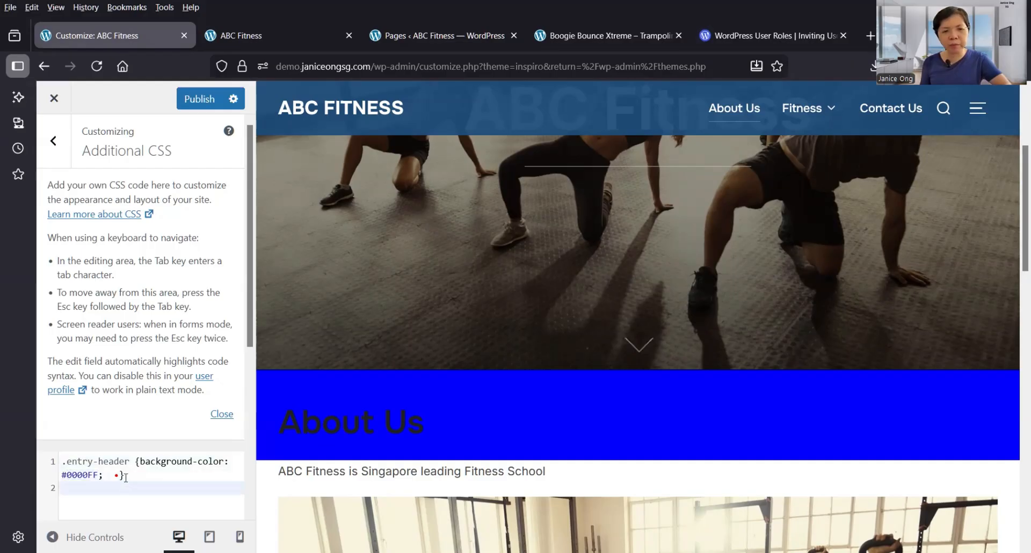
click(105, 475)
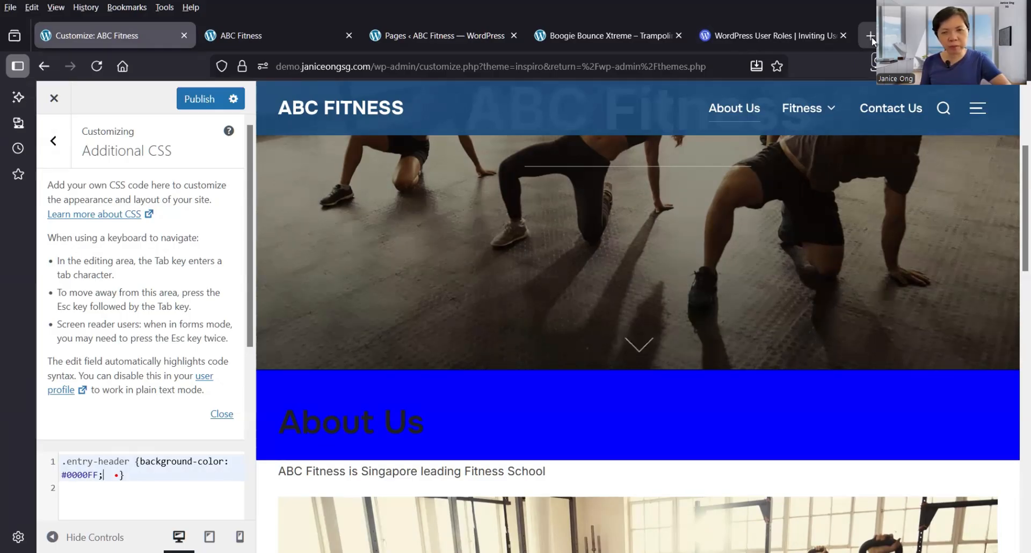
Open the anchorbizit.com website in a new browser tab.
click(872, 39)
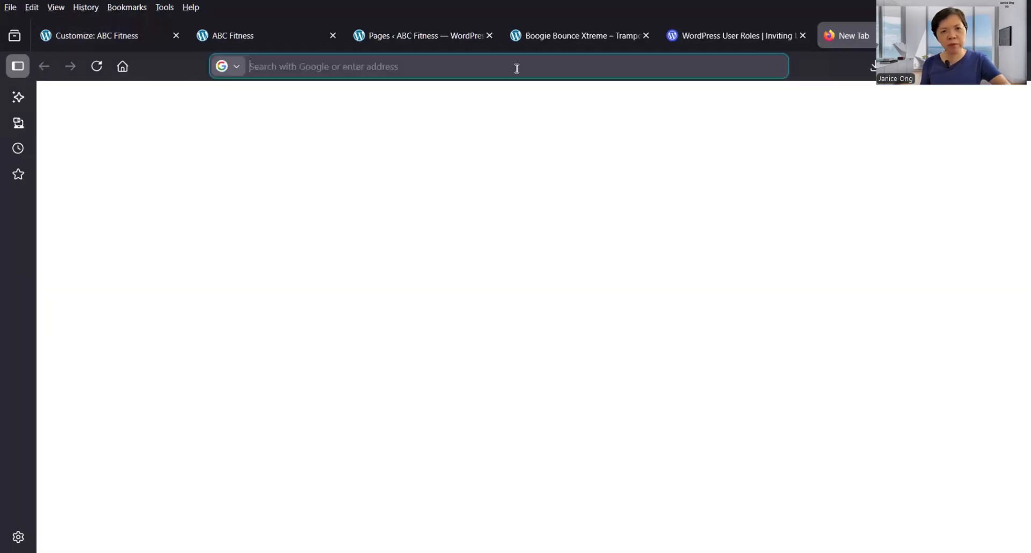
text(anchorbizit.com/)
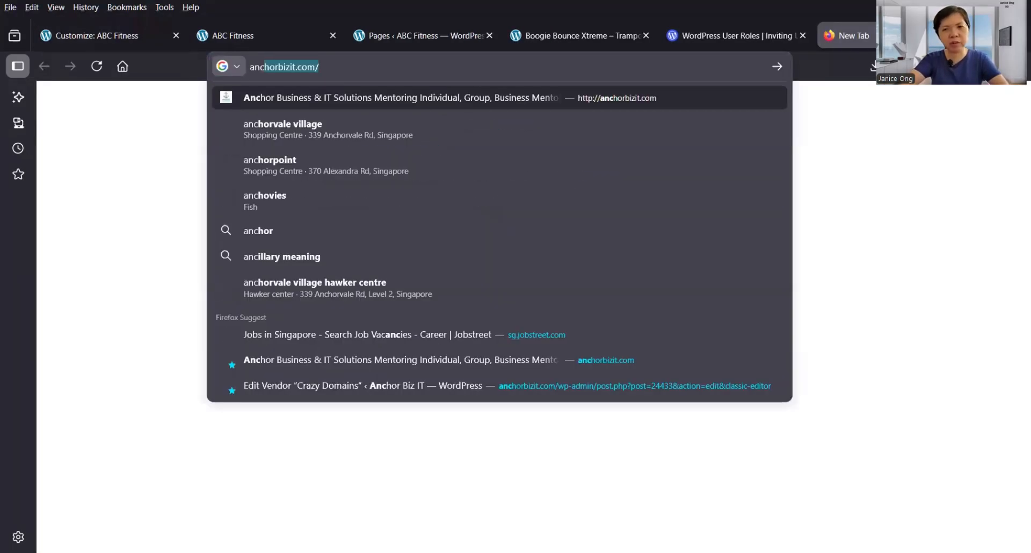
key(Return)
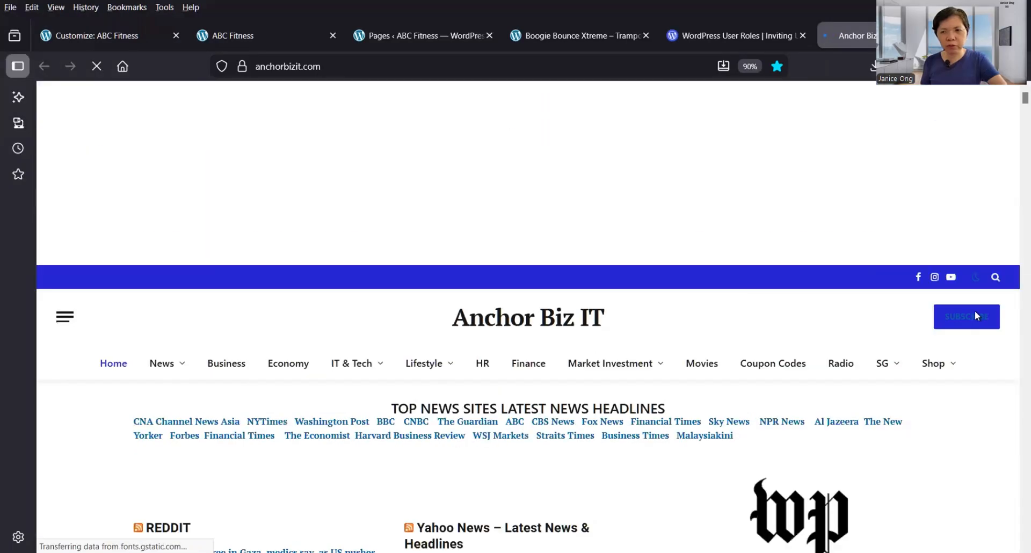
click(838, 314)
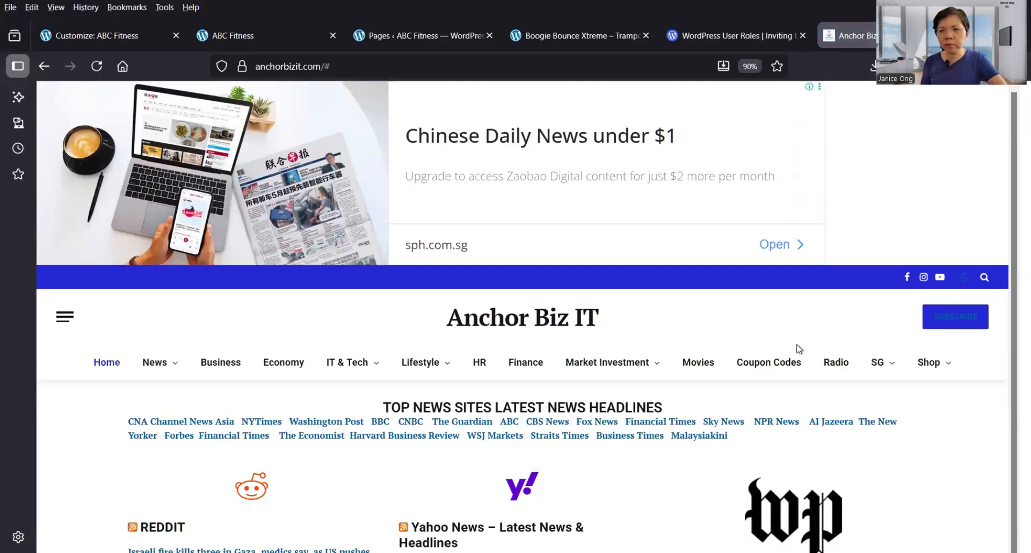
Search the site for "color code" and open the article "Color Codes Color Hex Codes Full List With Visual Displays", dismissing the advertisement.
click(984, 278)
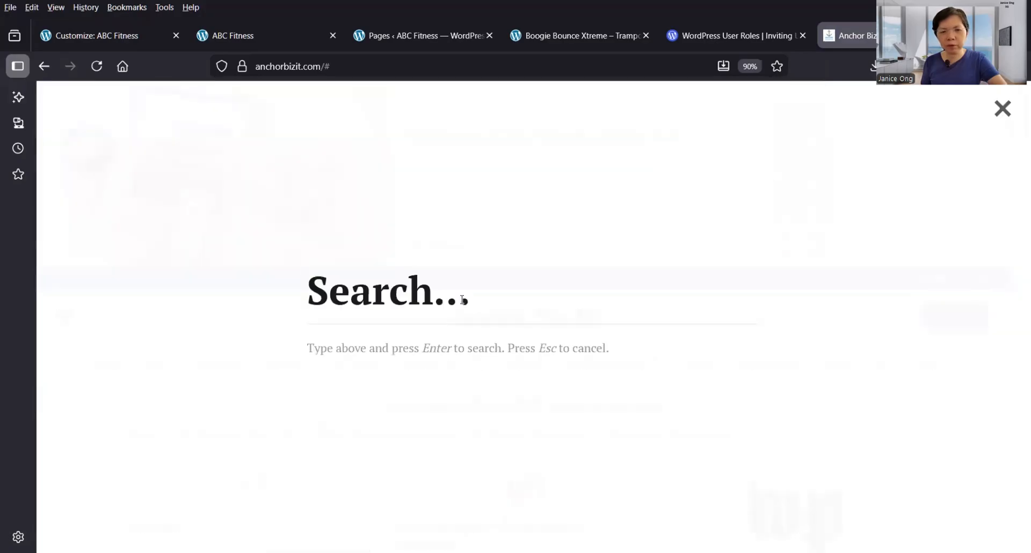
text(color )
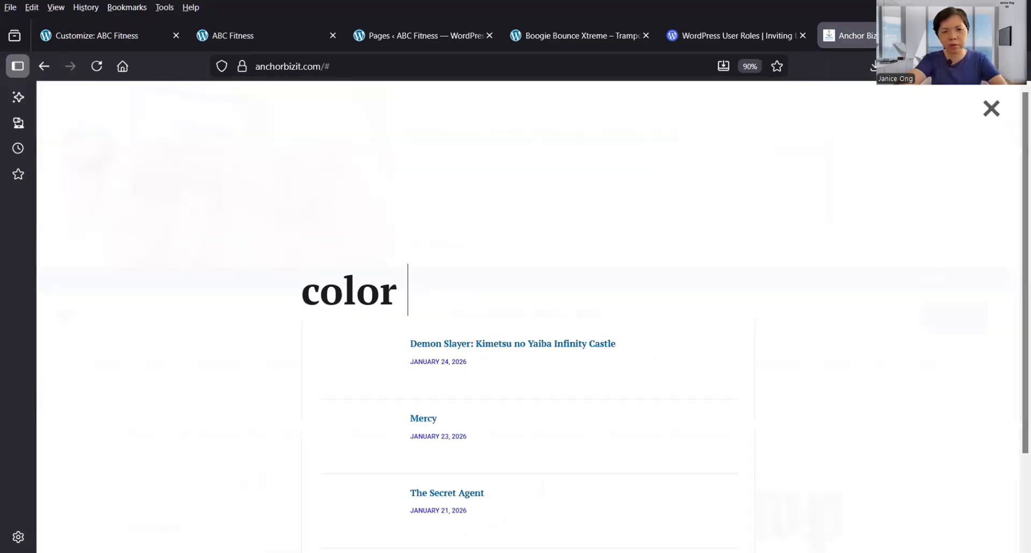
text(code)
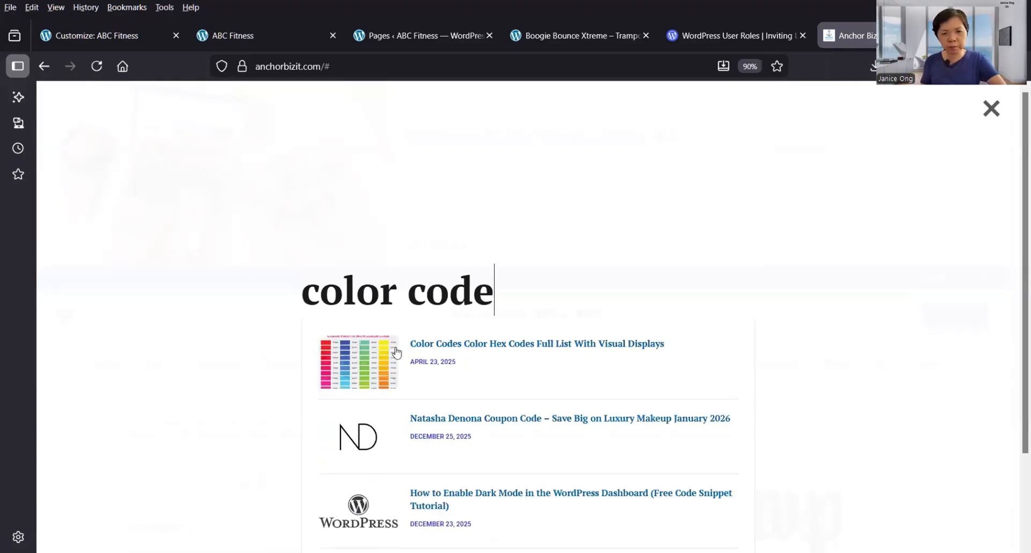
click(368, 361)
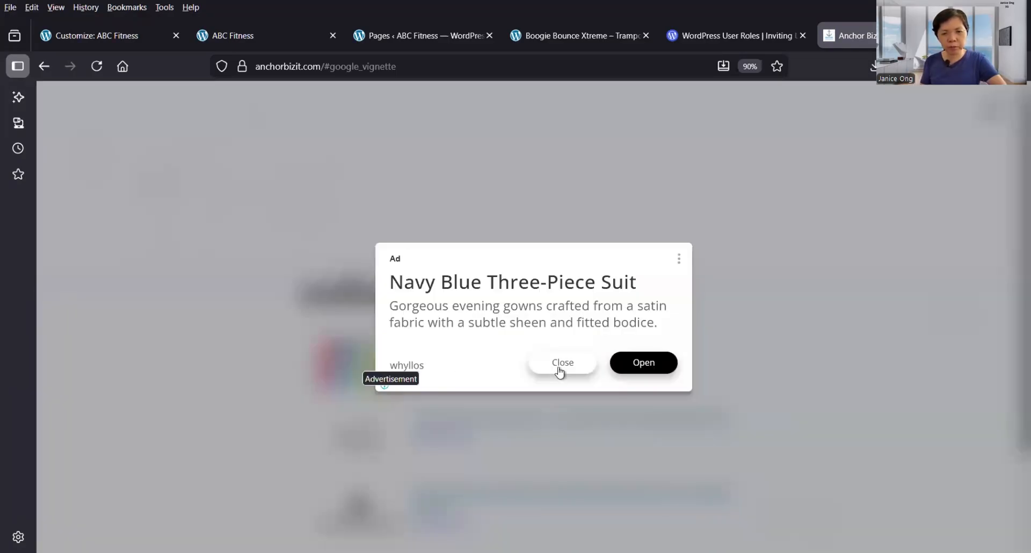
click(557, 367)
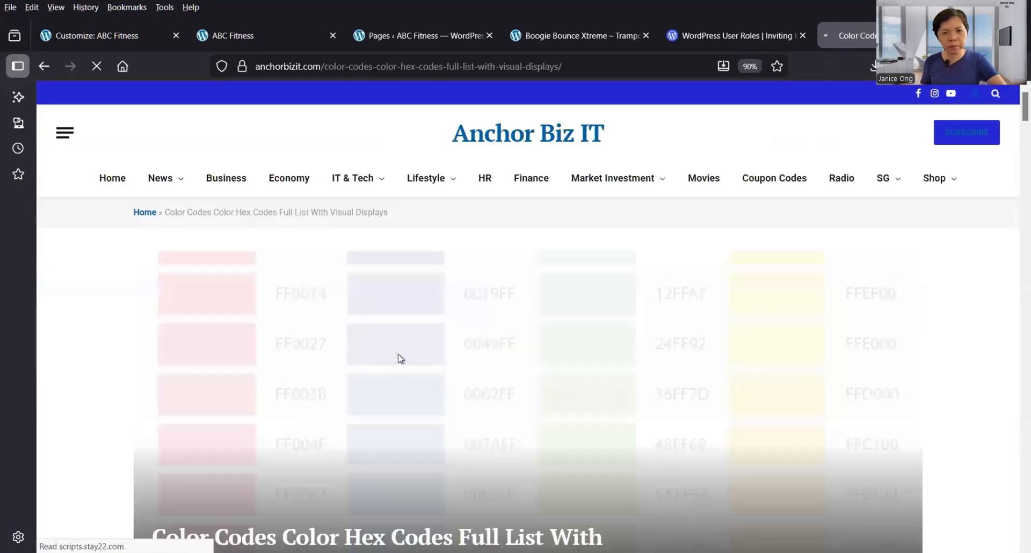
Examine the article's named hex codes and grouped color swatches, returning to the section with the basic colors.
scroll(534, 394, down, 5)
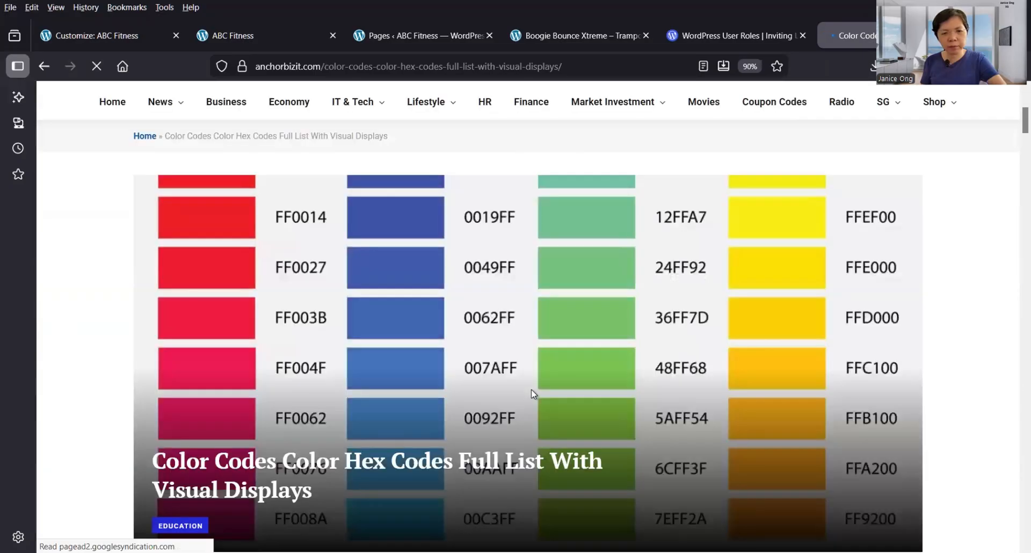
scroll(533, 395, down, 5)
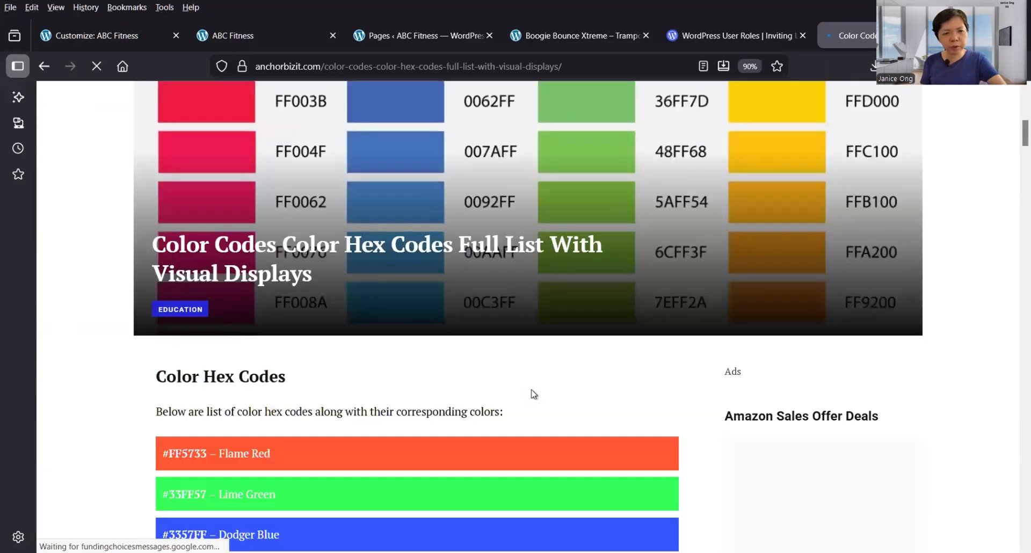
scroll(534, 395, down, 7)
scroll(533, 394, down, 3)
scroll(533, 395, down, 3)
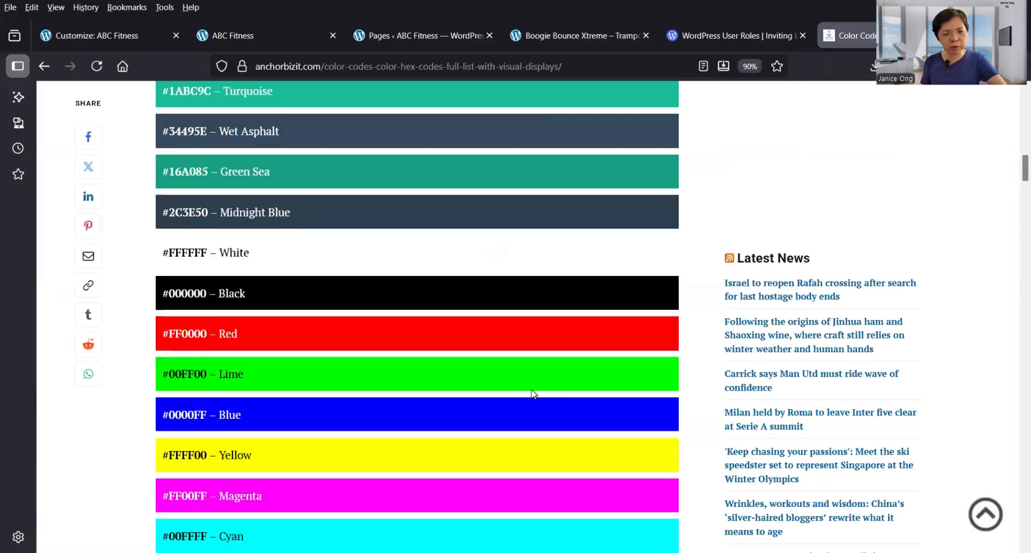
scroll(533, 394, down, 4)
scroll(534, 394, down, 10)
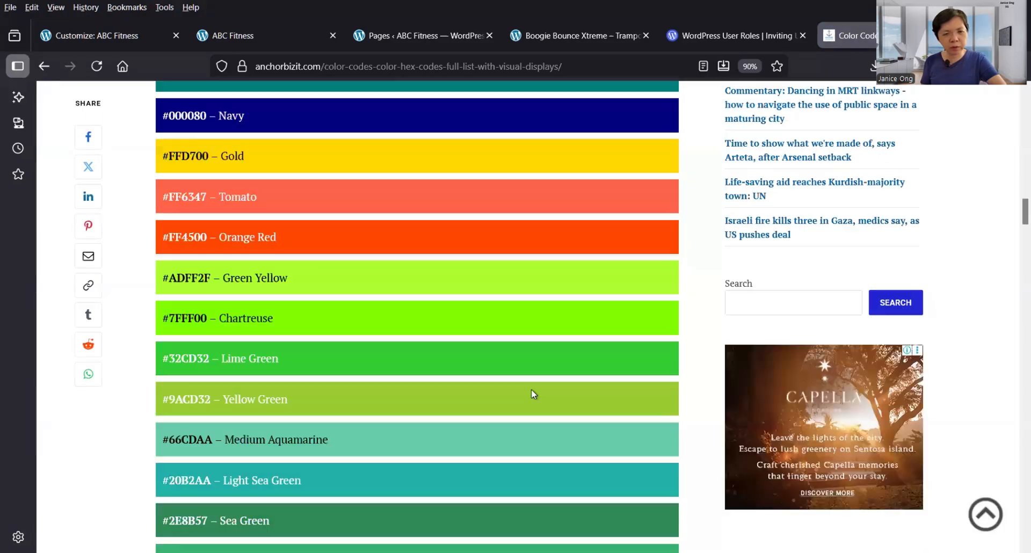
scroll(534, 395, down, 7)
scroll(533, 395, down, 10)
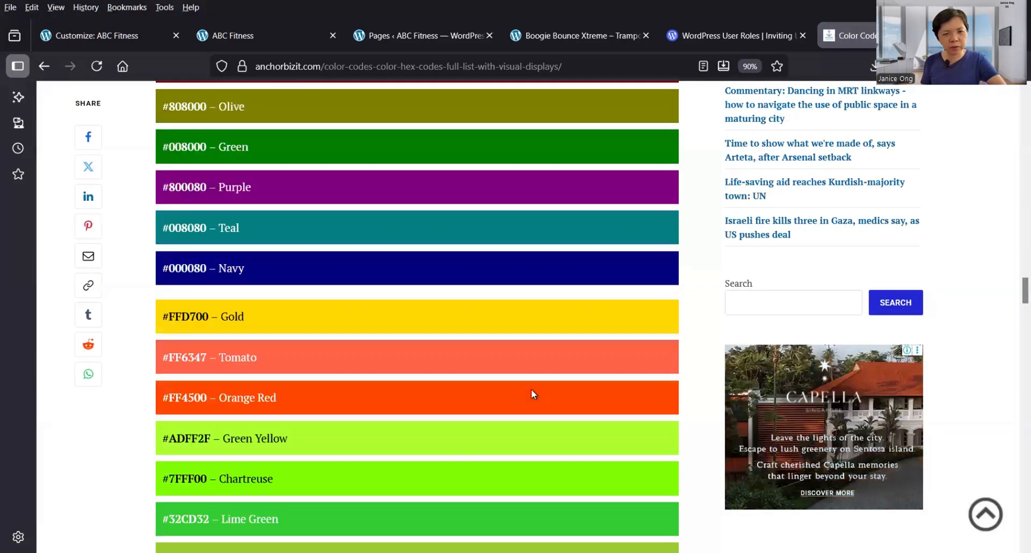
scroll(533, 395, down, 10)
scroll(533, 395, down, 10)
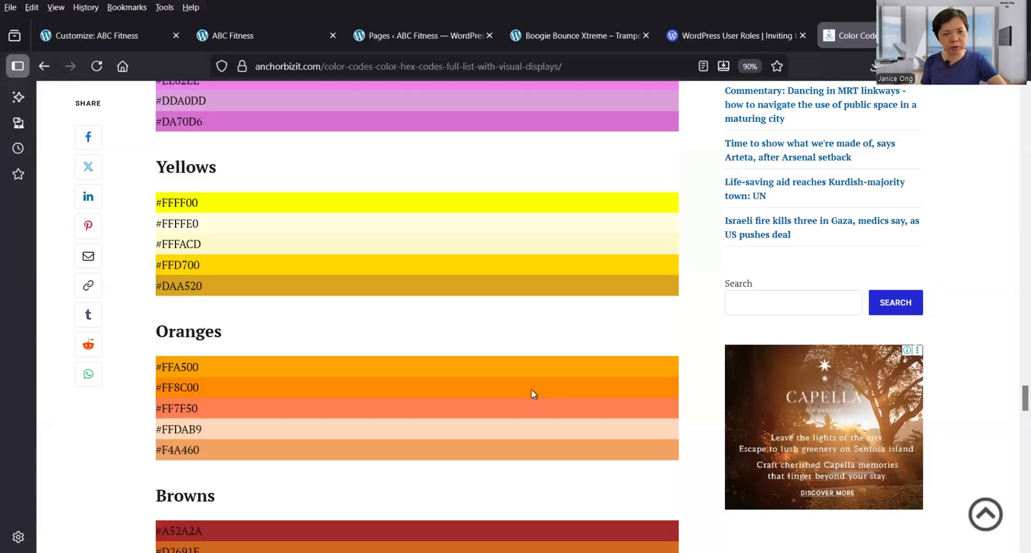
scroll(533, 395, down, 10)
scroll(533, 395, up, 10)
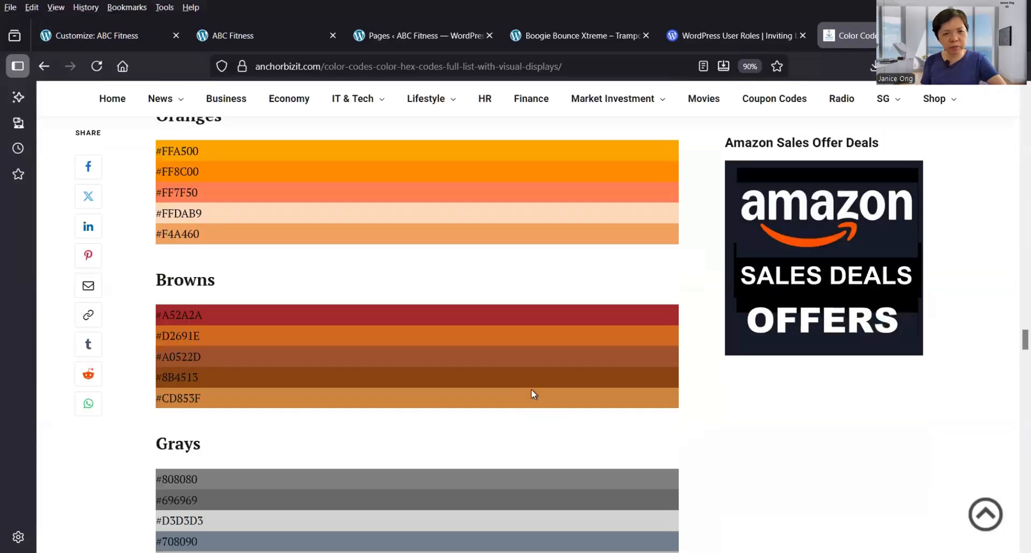
scroll(531, 394, up, 10)
scroll(532, 395, up, 5)
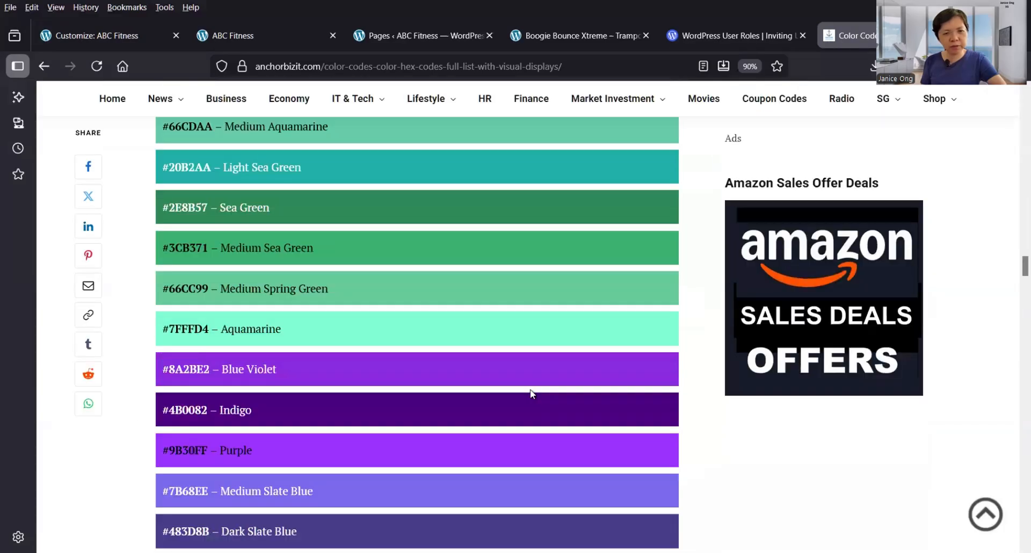
scroll(532, 394, up, 5)
scroll(532, 394, up, 3)
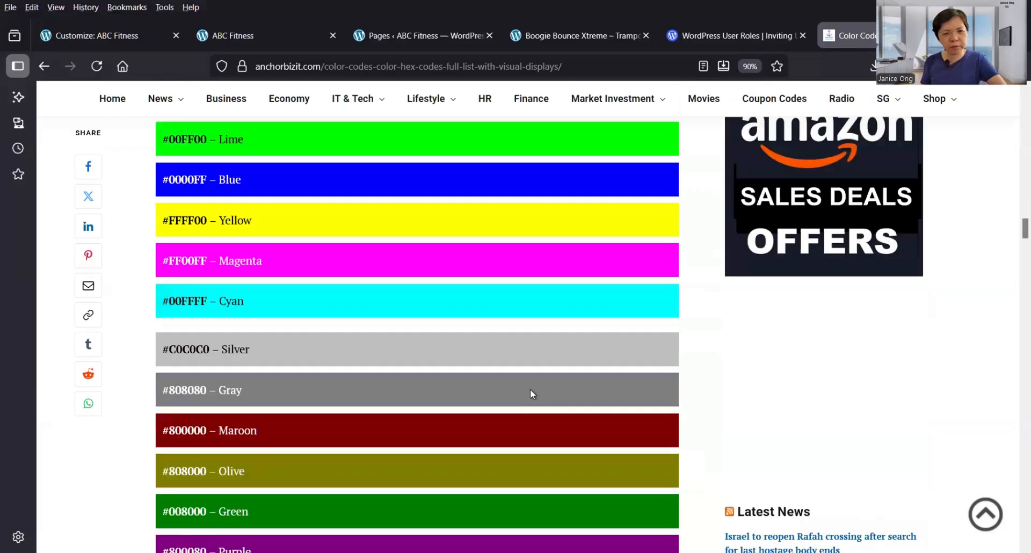
scroll(293, 345, up, 2)
scroll(278, 349, up, 1)
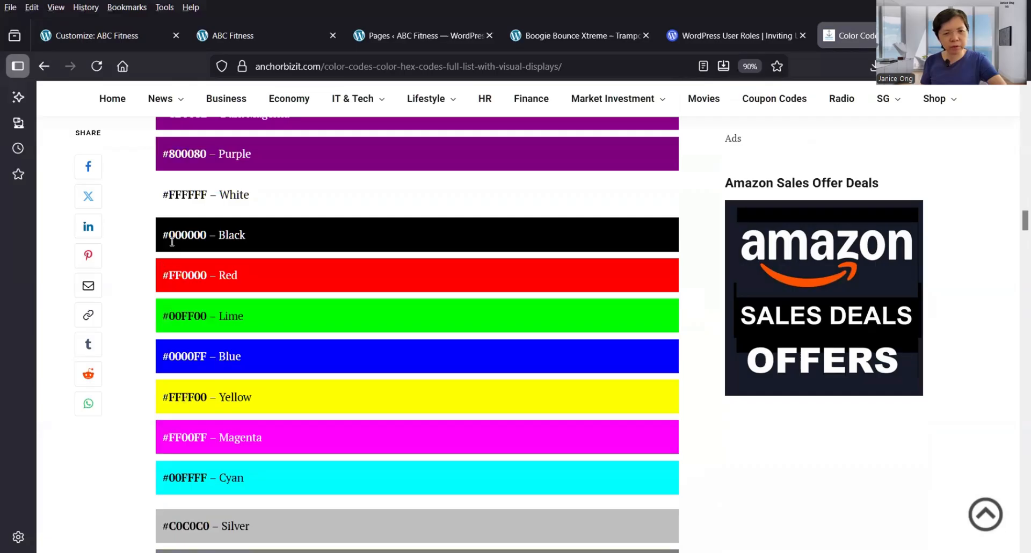
Copy the hex code for Black from the color list and set the .entry-header background color to #000000 in the Additional CSS.
double_click(203, 233)
key(ctrl+c)
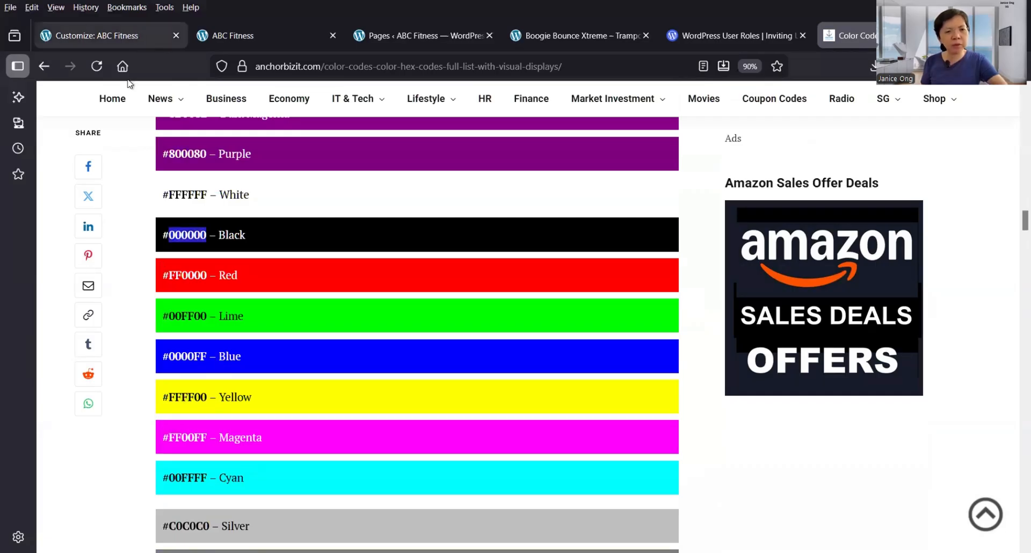
click(134, 36)
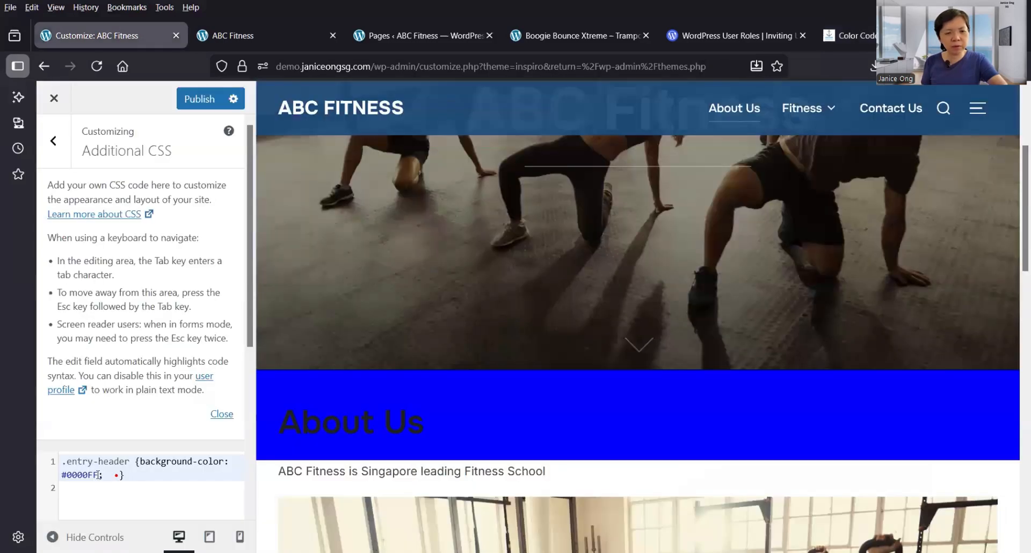
double_click(68, 470)
key(ctrl+v)
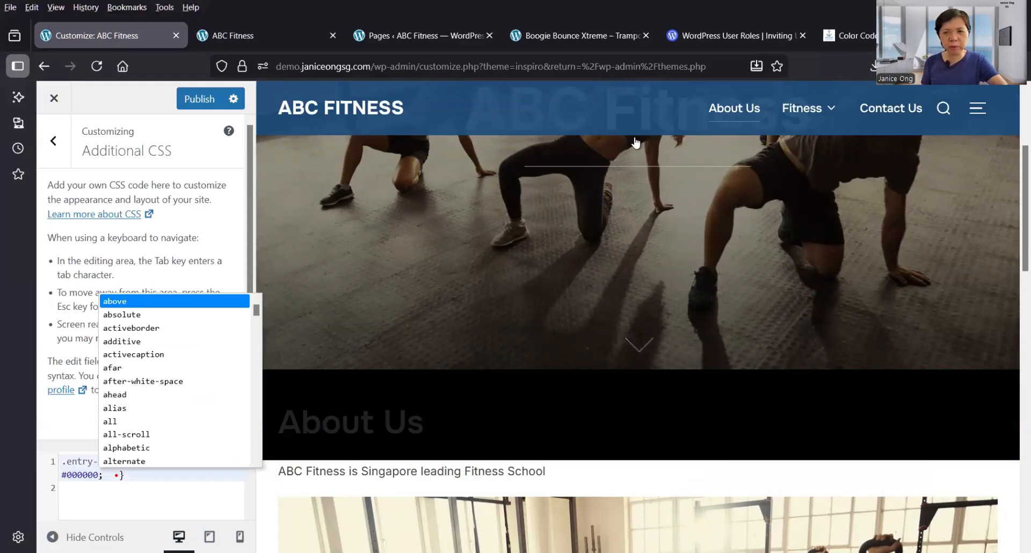
key(ctrl+Tab)
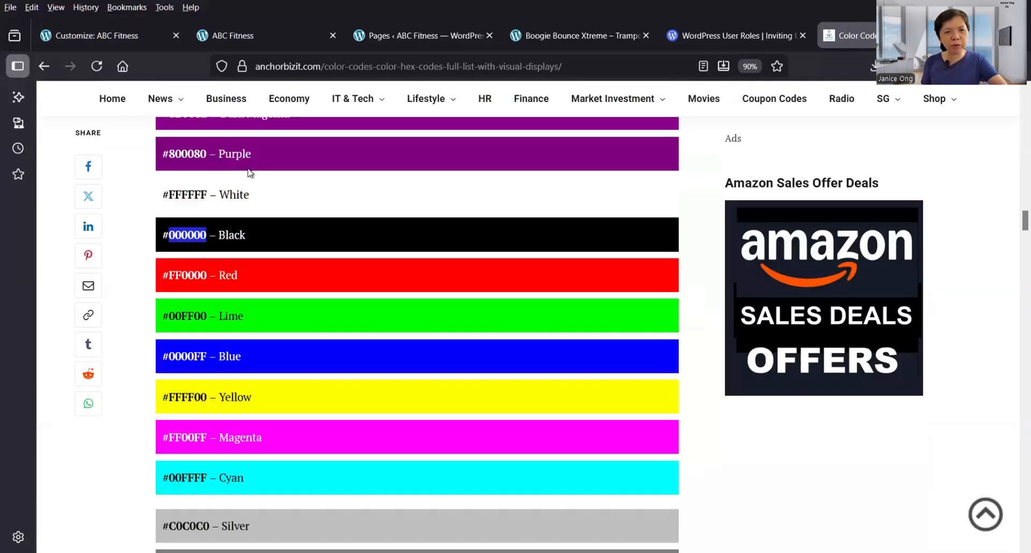
click(124, 33)
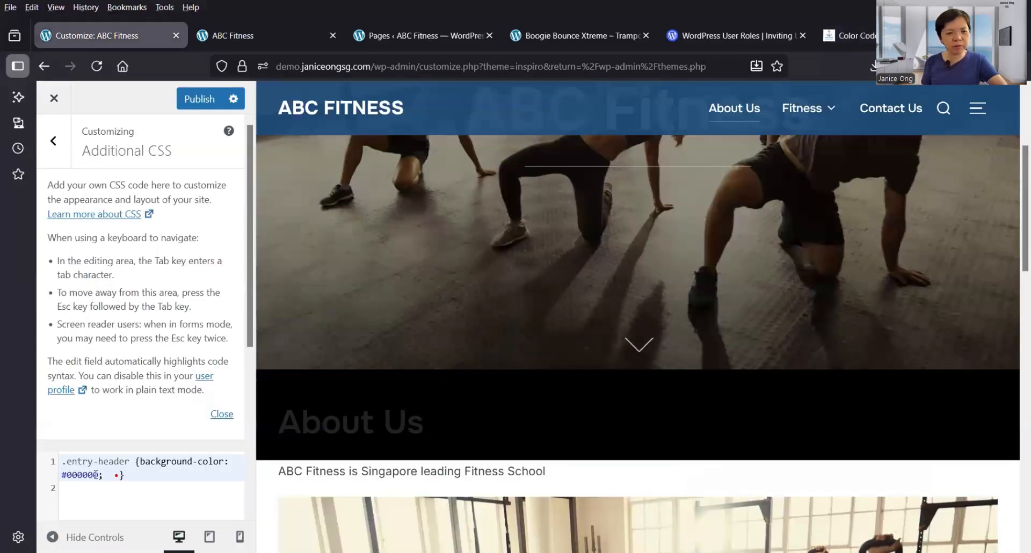
Set the .entry-header background color to #FFFFFF in the Additional CSS and publish the change.
double_click(69, 476)
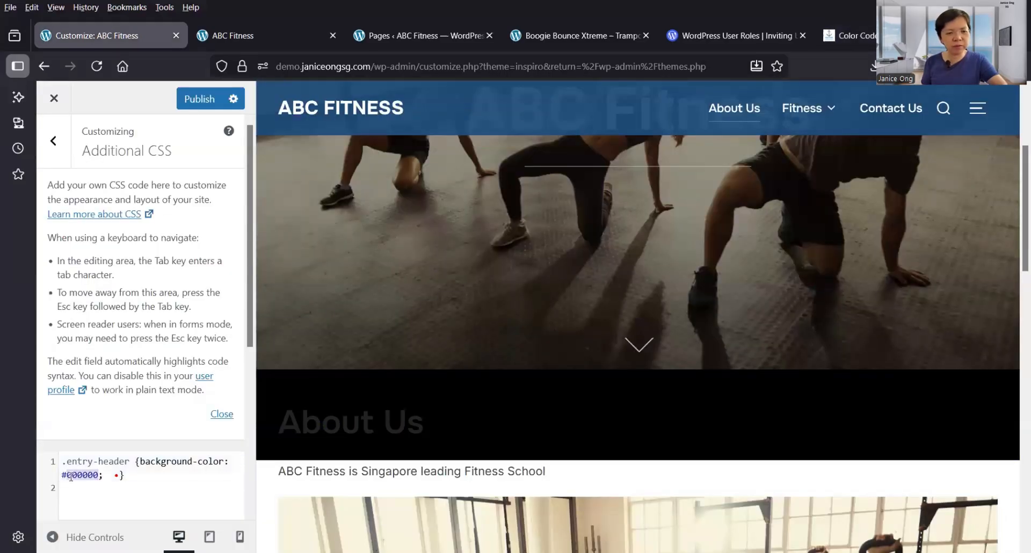
text(FFFFFF)
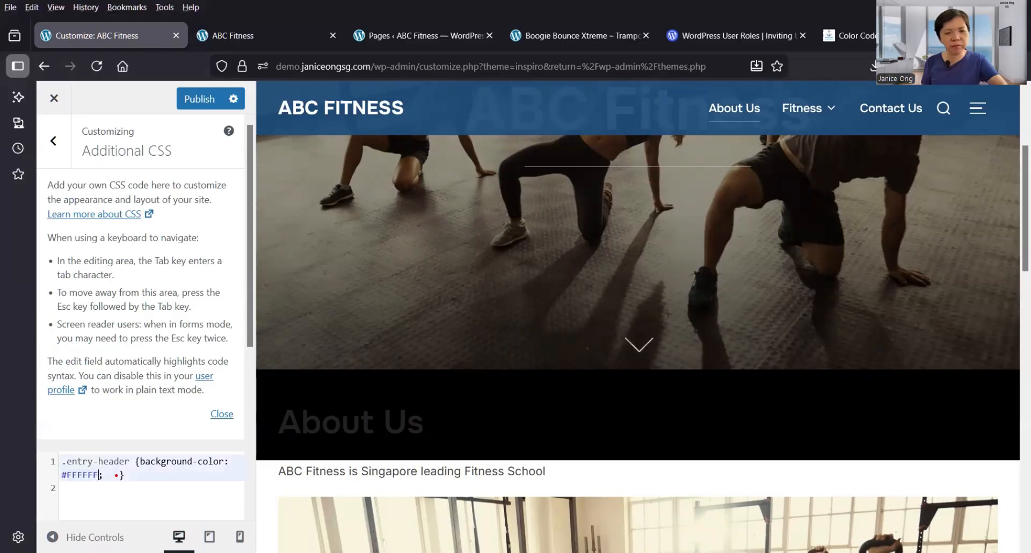
click(156, 516)
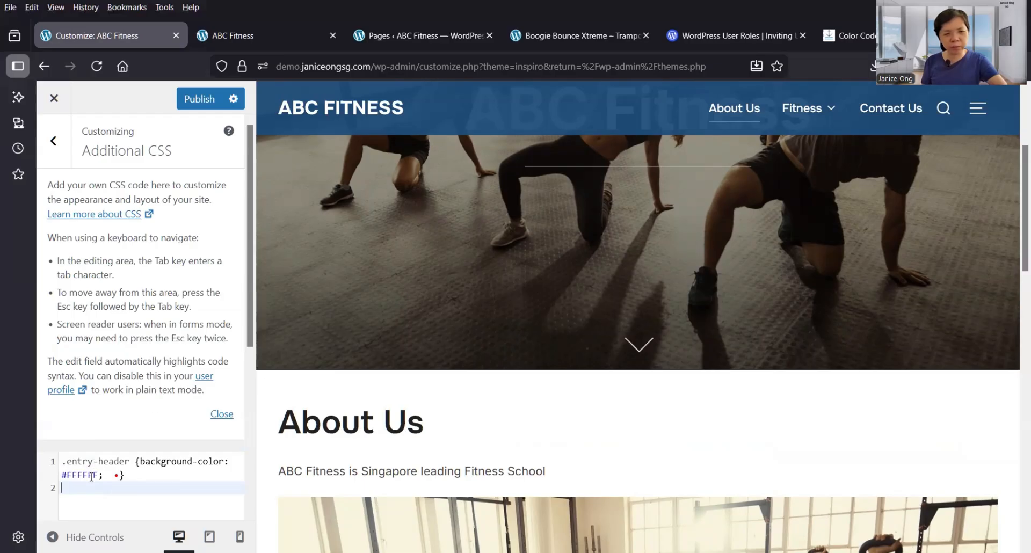
click(77, 456)
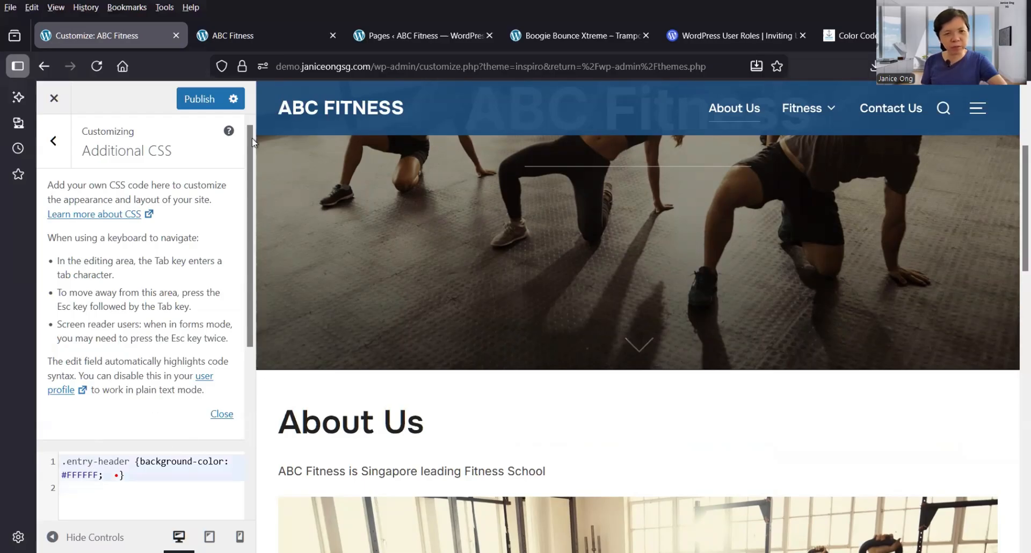
click(209, 100)
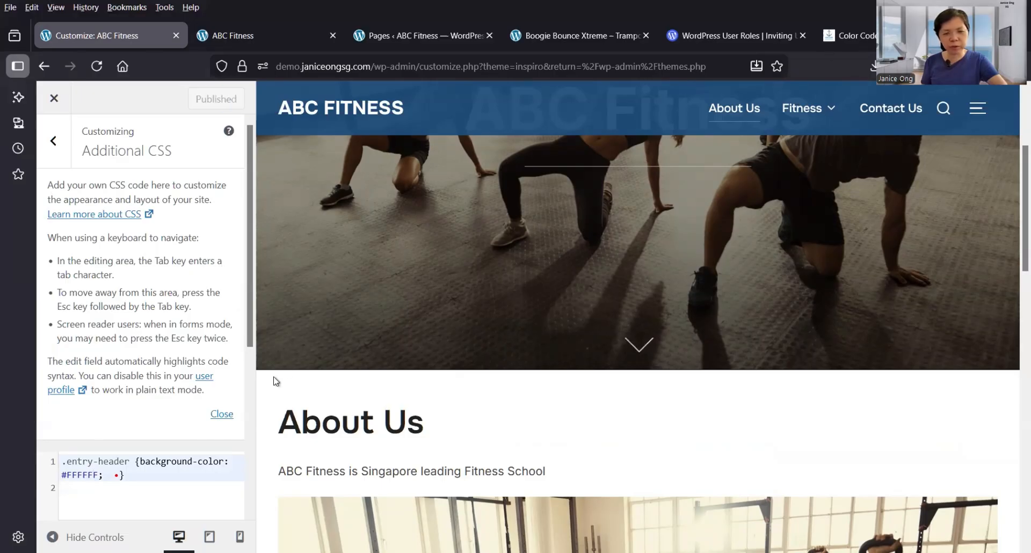
Leave the Additional CSS section and close the Customizer to return to the Themes page.
click(135, 484)
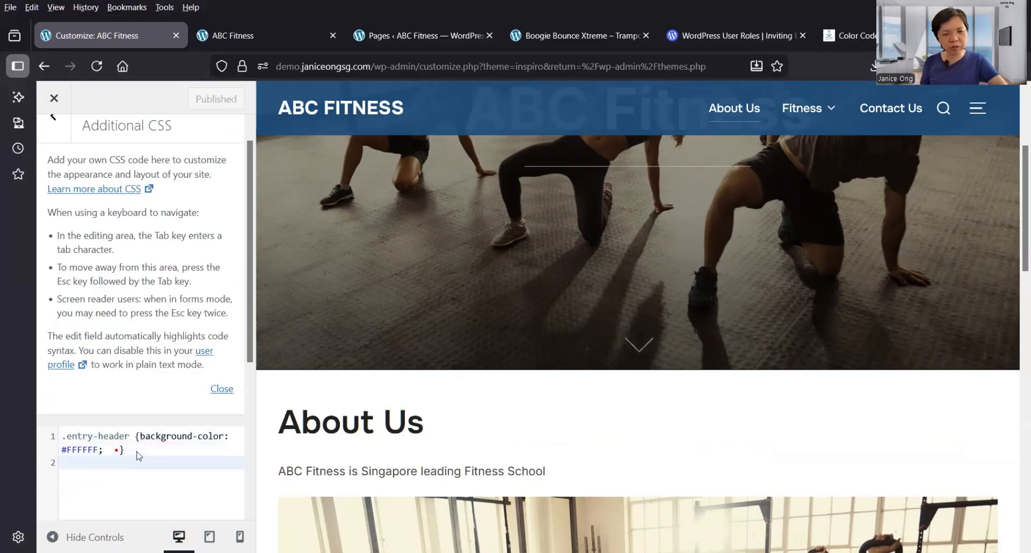
scroll(141, 455, down, 5)
scroll(144, 455, up, 5)
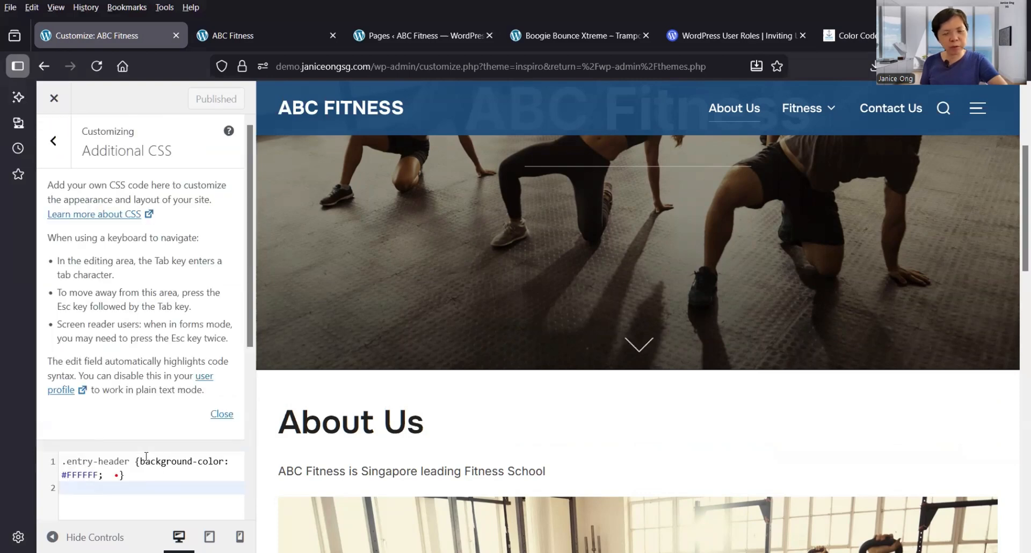
click(58, 154)
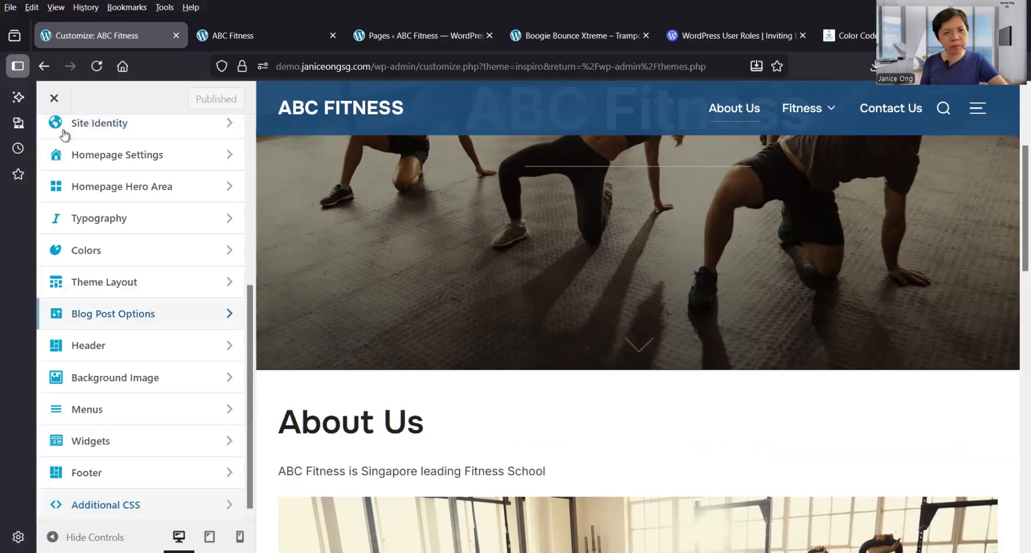
click(54, 99)
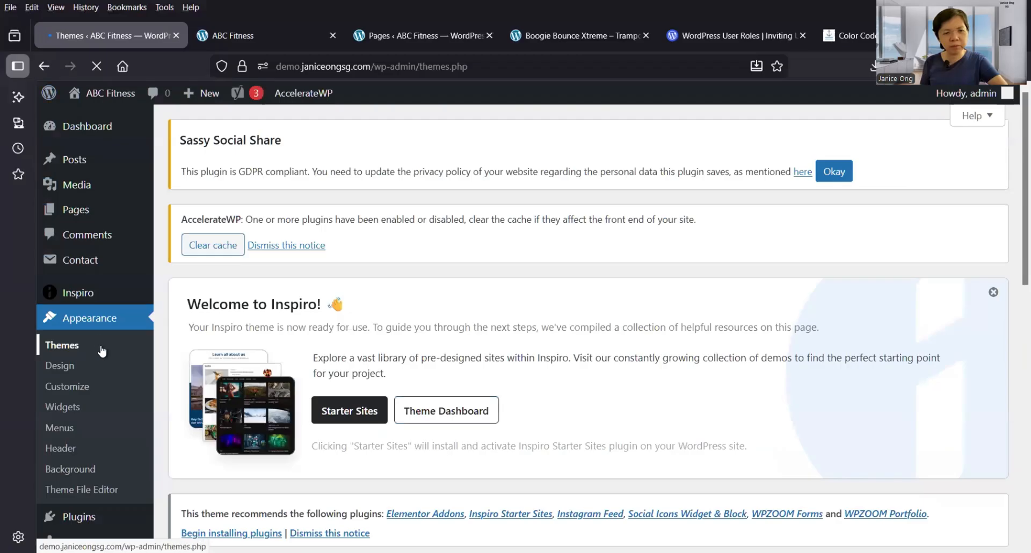
Examine the Themes page, including the Inspiro welcome notice, the recommended plugins, the installed themes and the admin navigation.
scroll(102, 352, down, 3)
scroll(102, 351, down, 2)
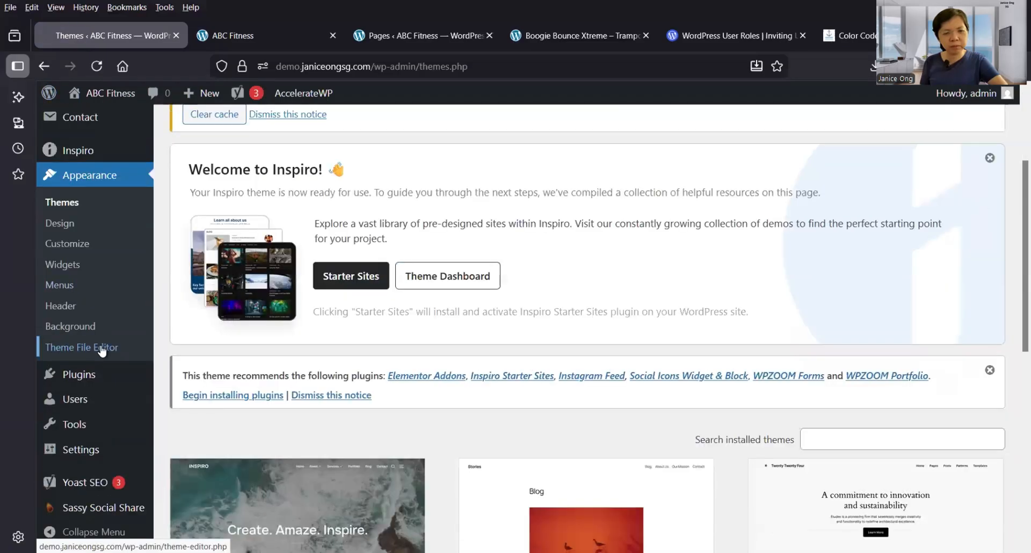
scroll(102, 351, down, 3)
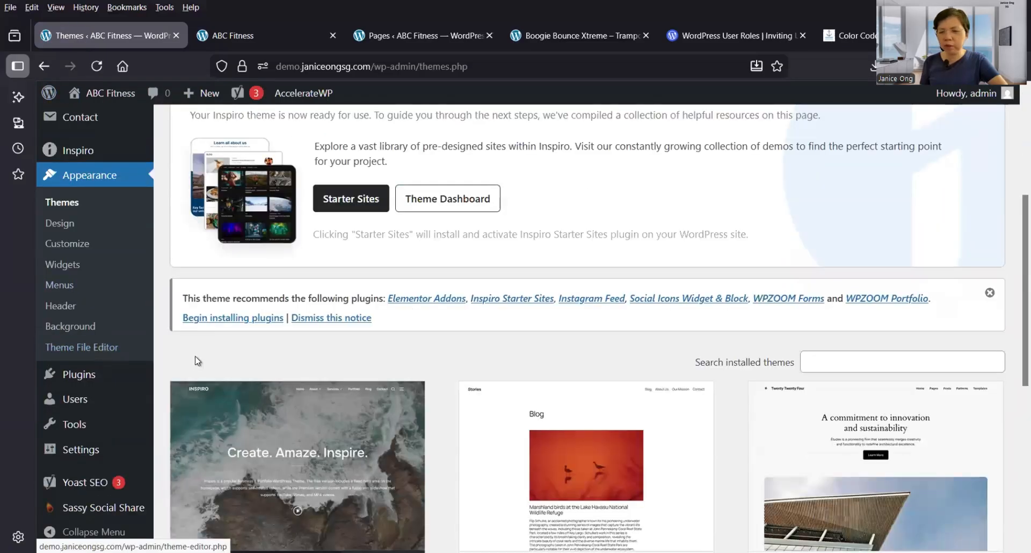
scroll(196, 362, up, 3)
scroll(198, 355, up, 2)
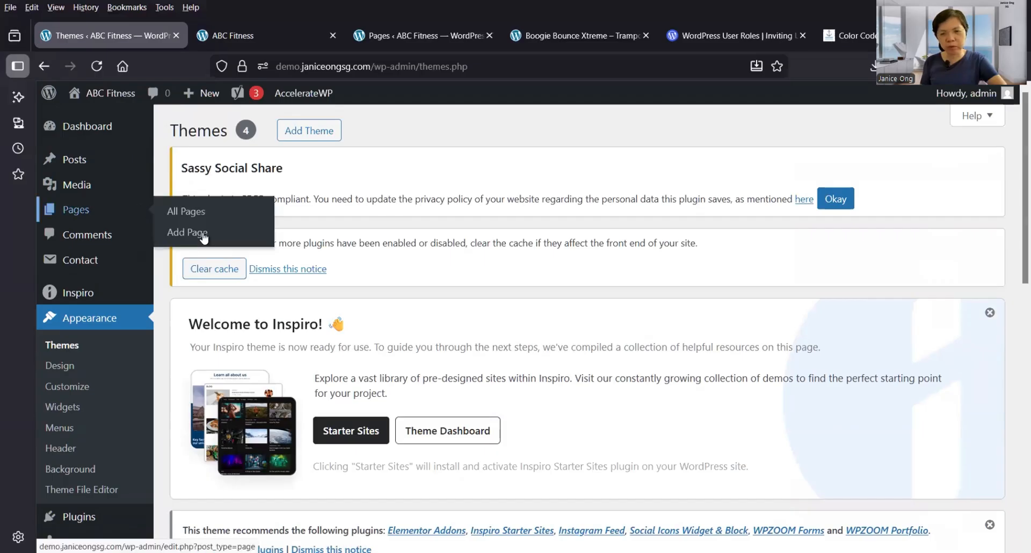
scroll(399, 264, down, 1)
scroll(399, 265, down, 1)
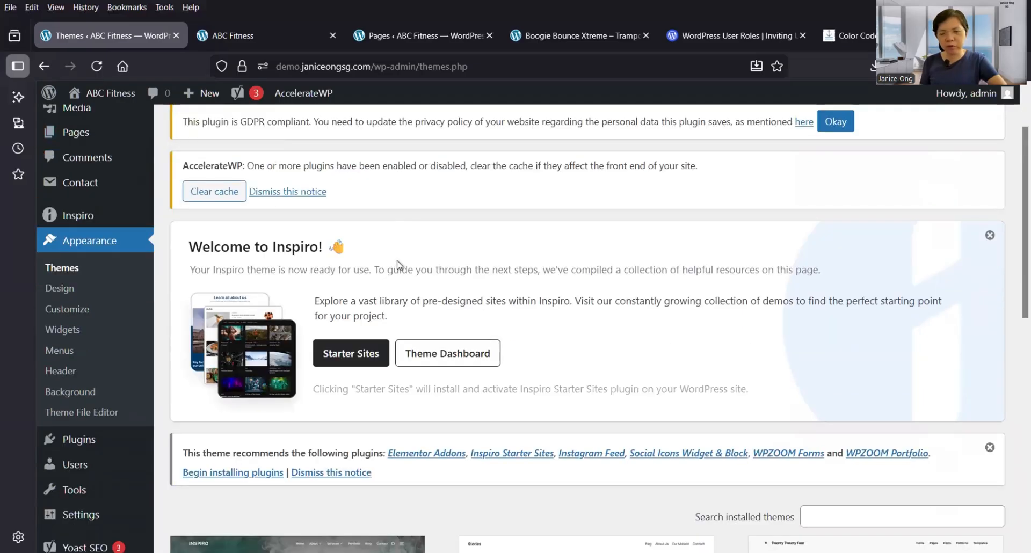
scroll(399, 265, down, 1)
scroll(399, 264, down, 3)
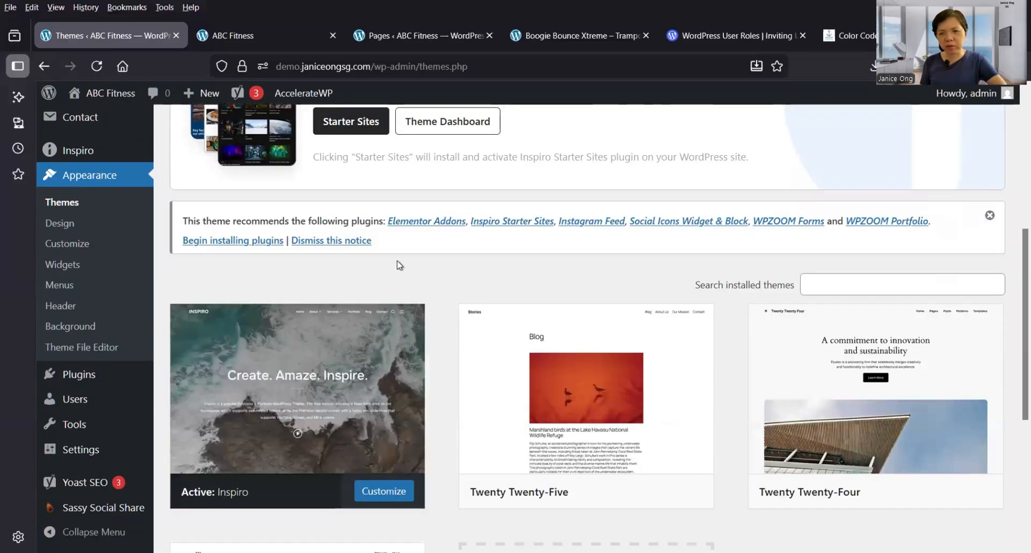
scroll(398, 264, up, 2)
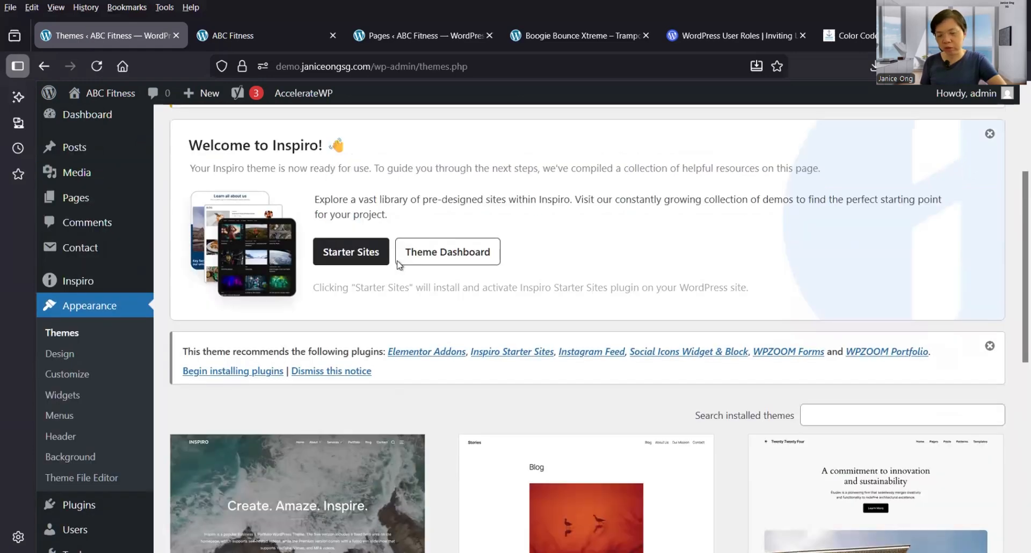
scroll(399, 265, up, 3)
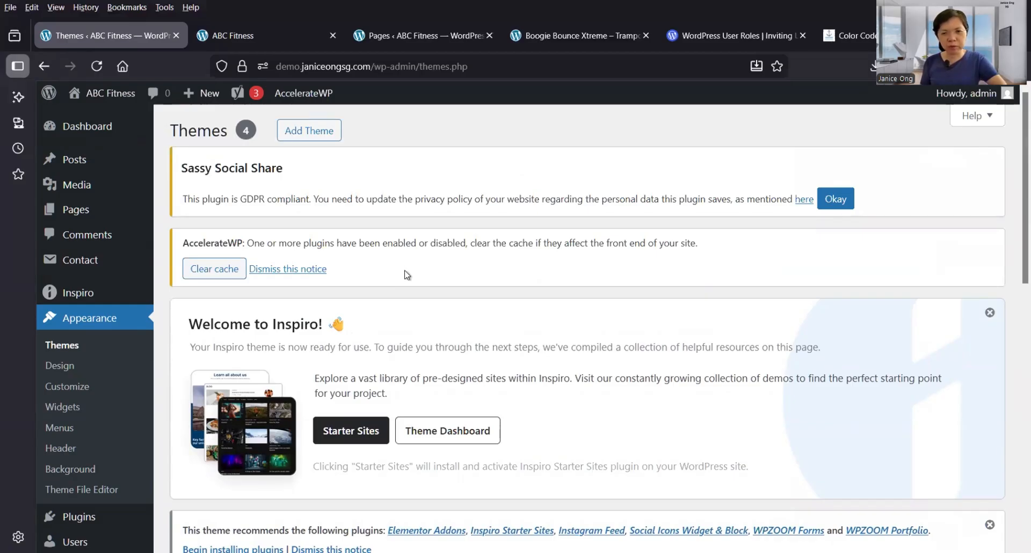
scroll(411, 282, down, 3)
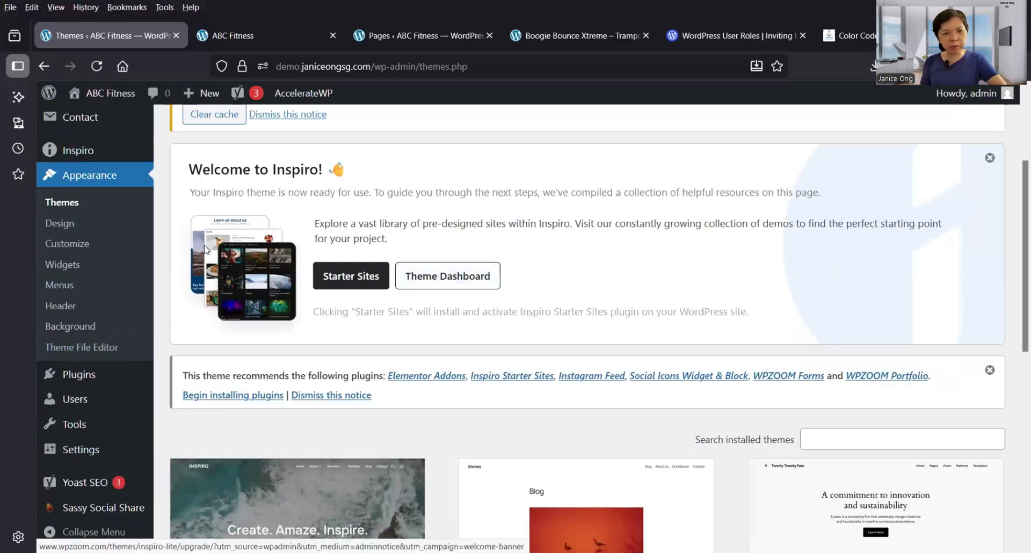
scroll(205, 245, up, 3)
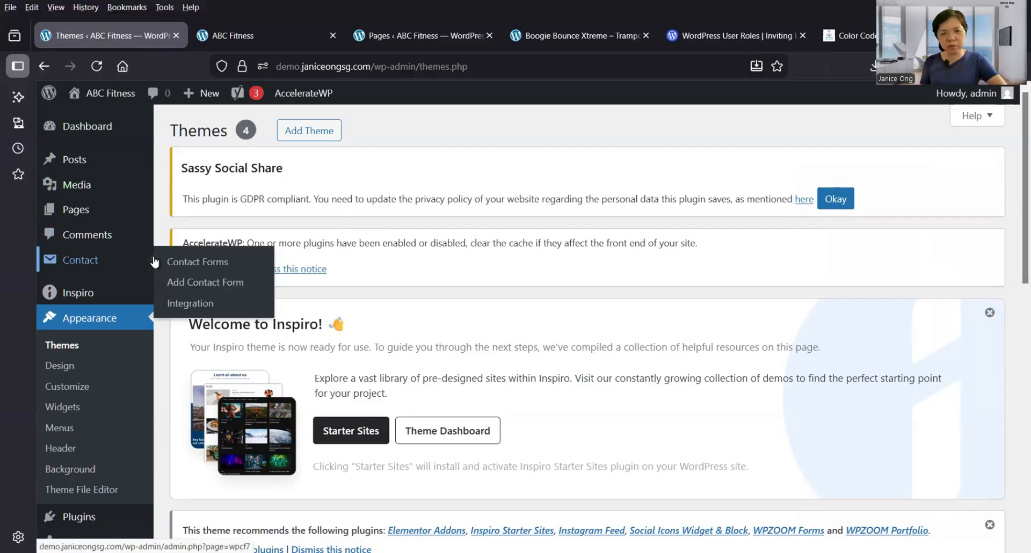
mouse_move(122, 193)
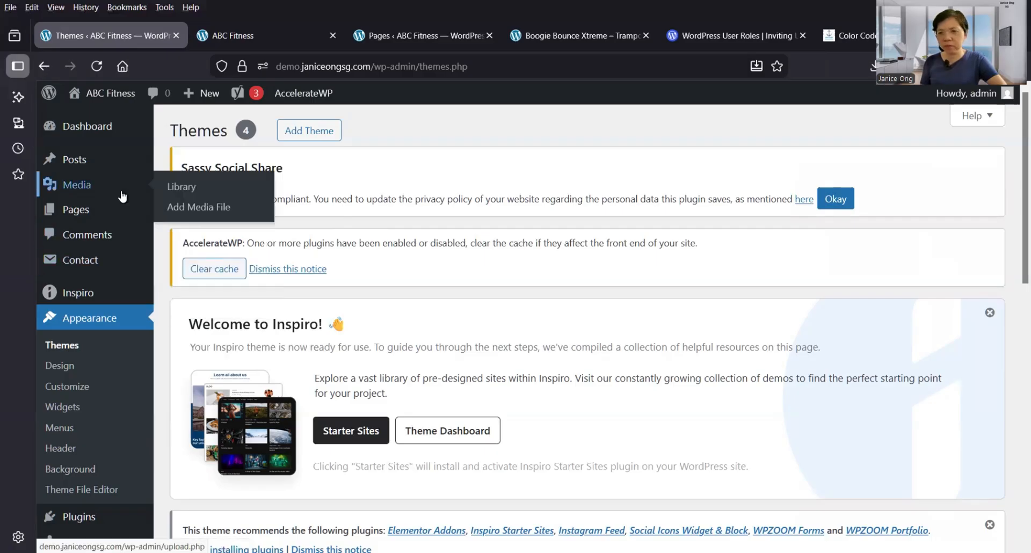